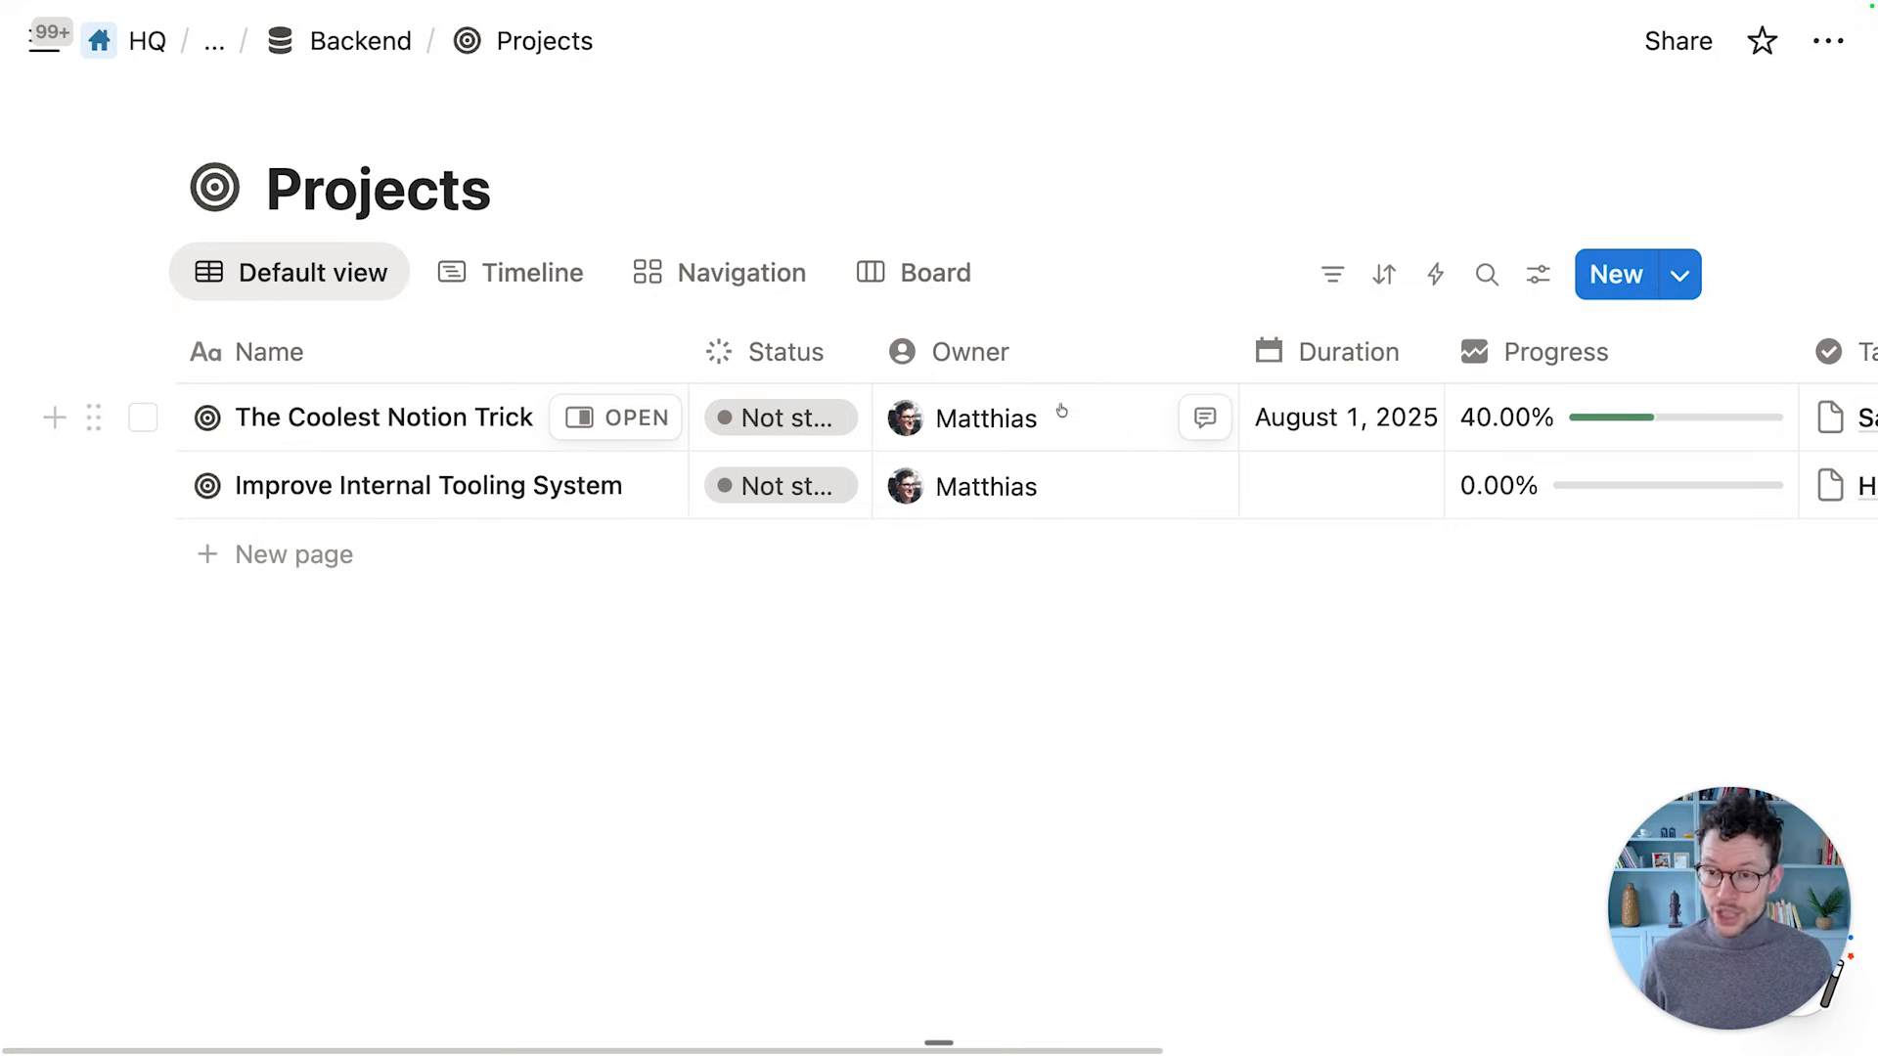
Narrow the Owner column of the Projects table and glance at the Projects templates list
left_click_drag(1234, 354, 1068, 354)
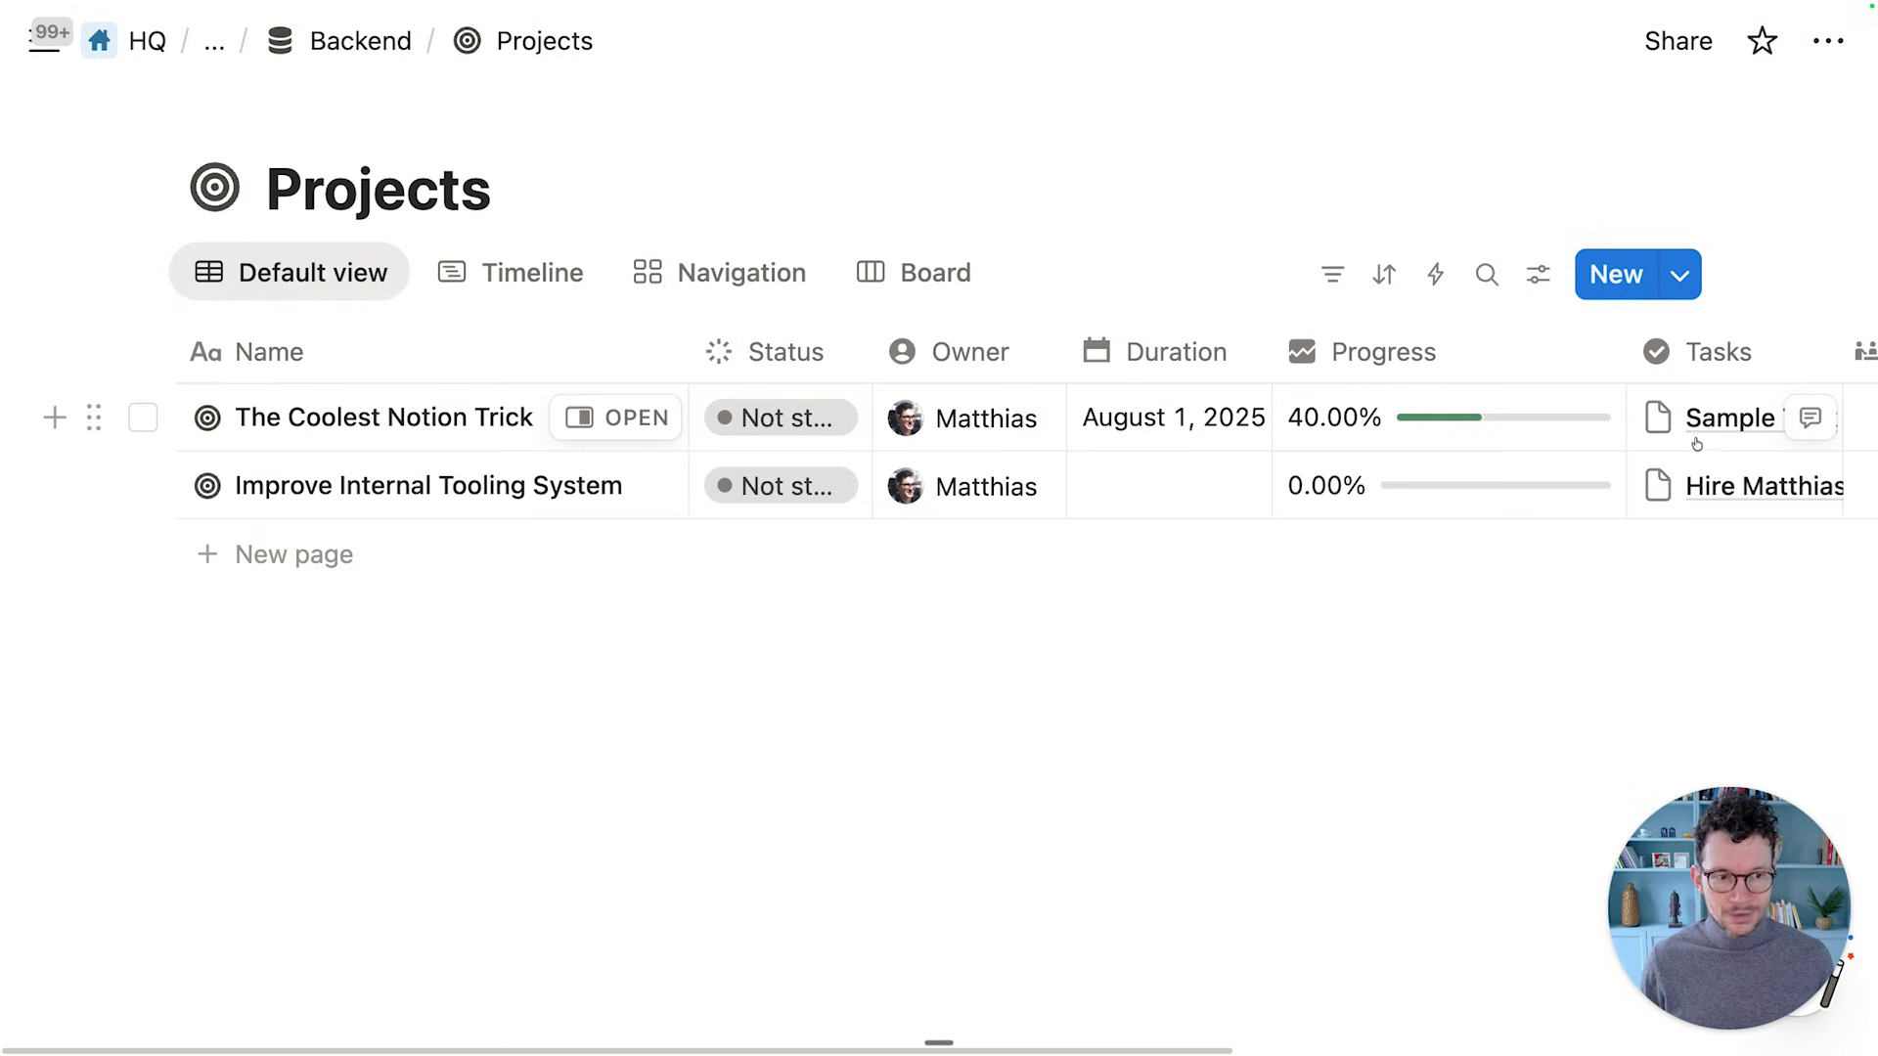
left_click(1679, 283)
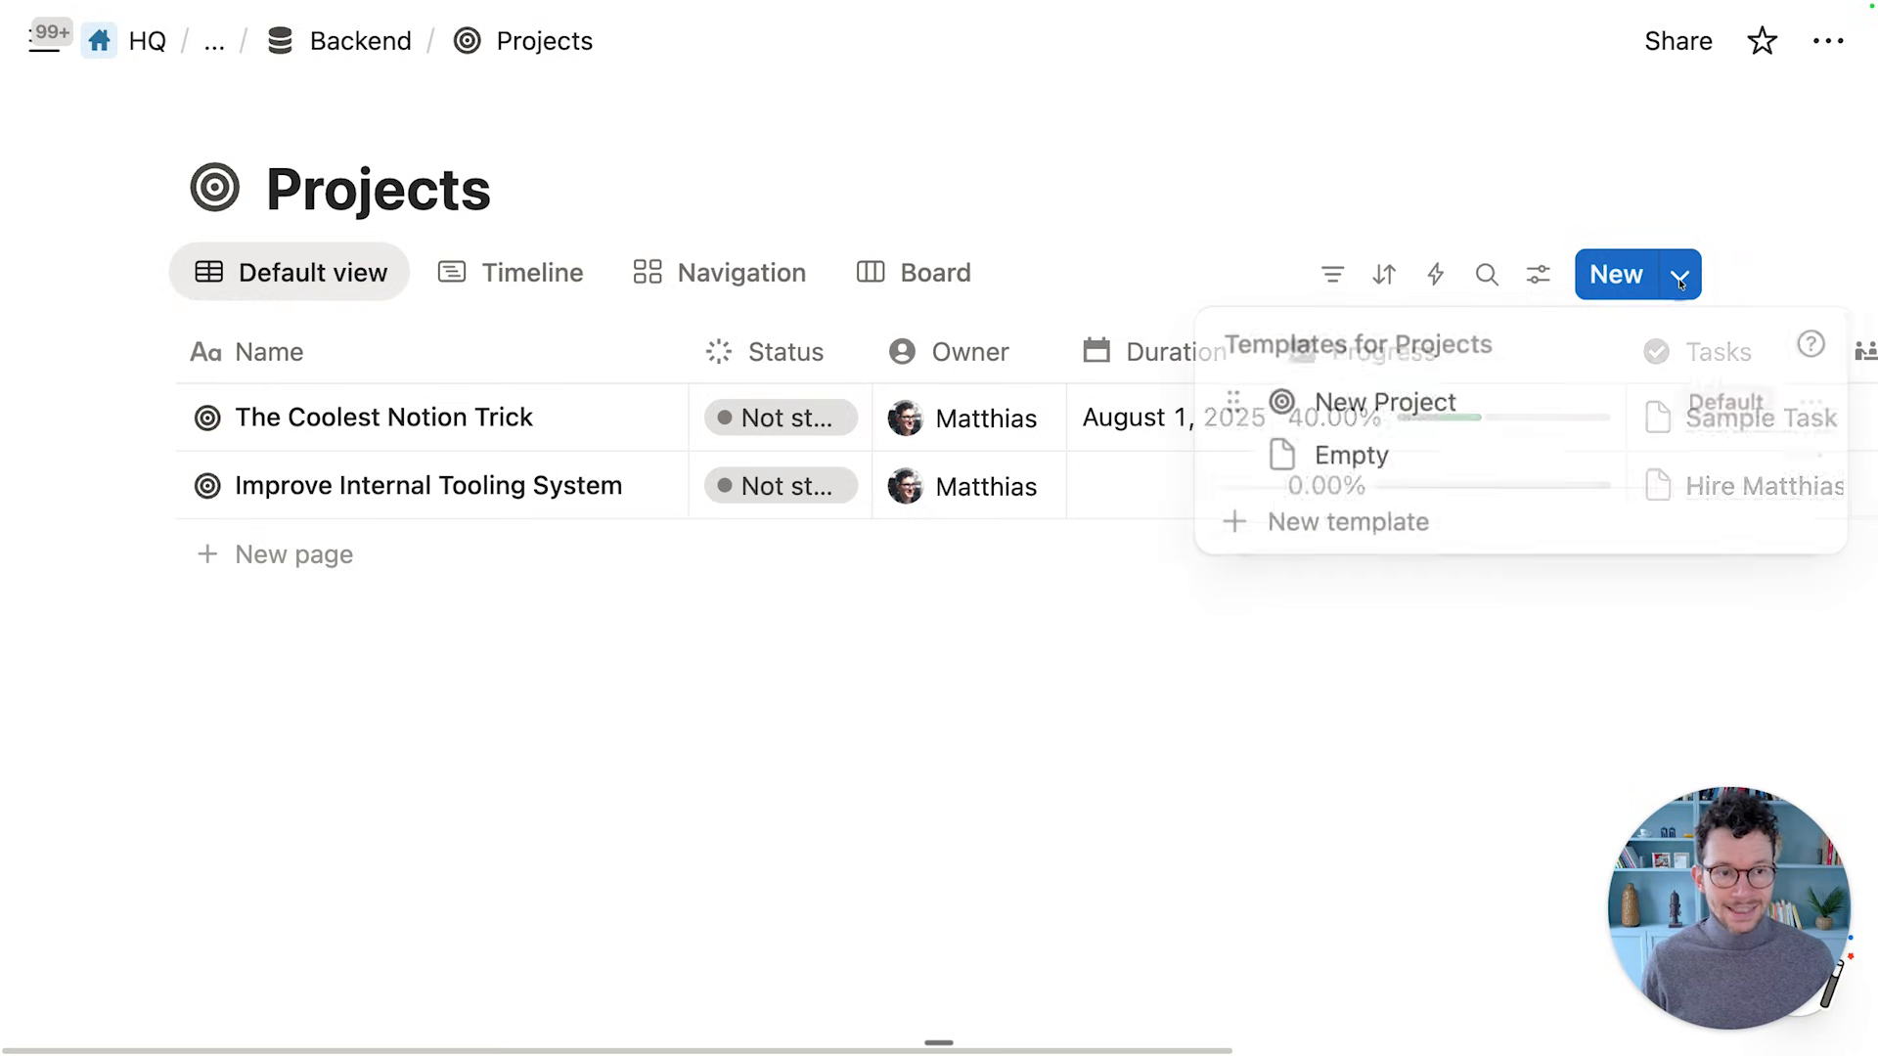
left_click(665, 561)
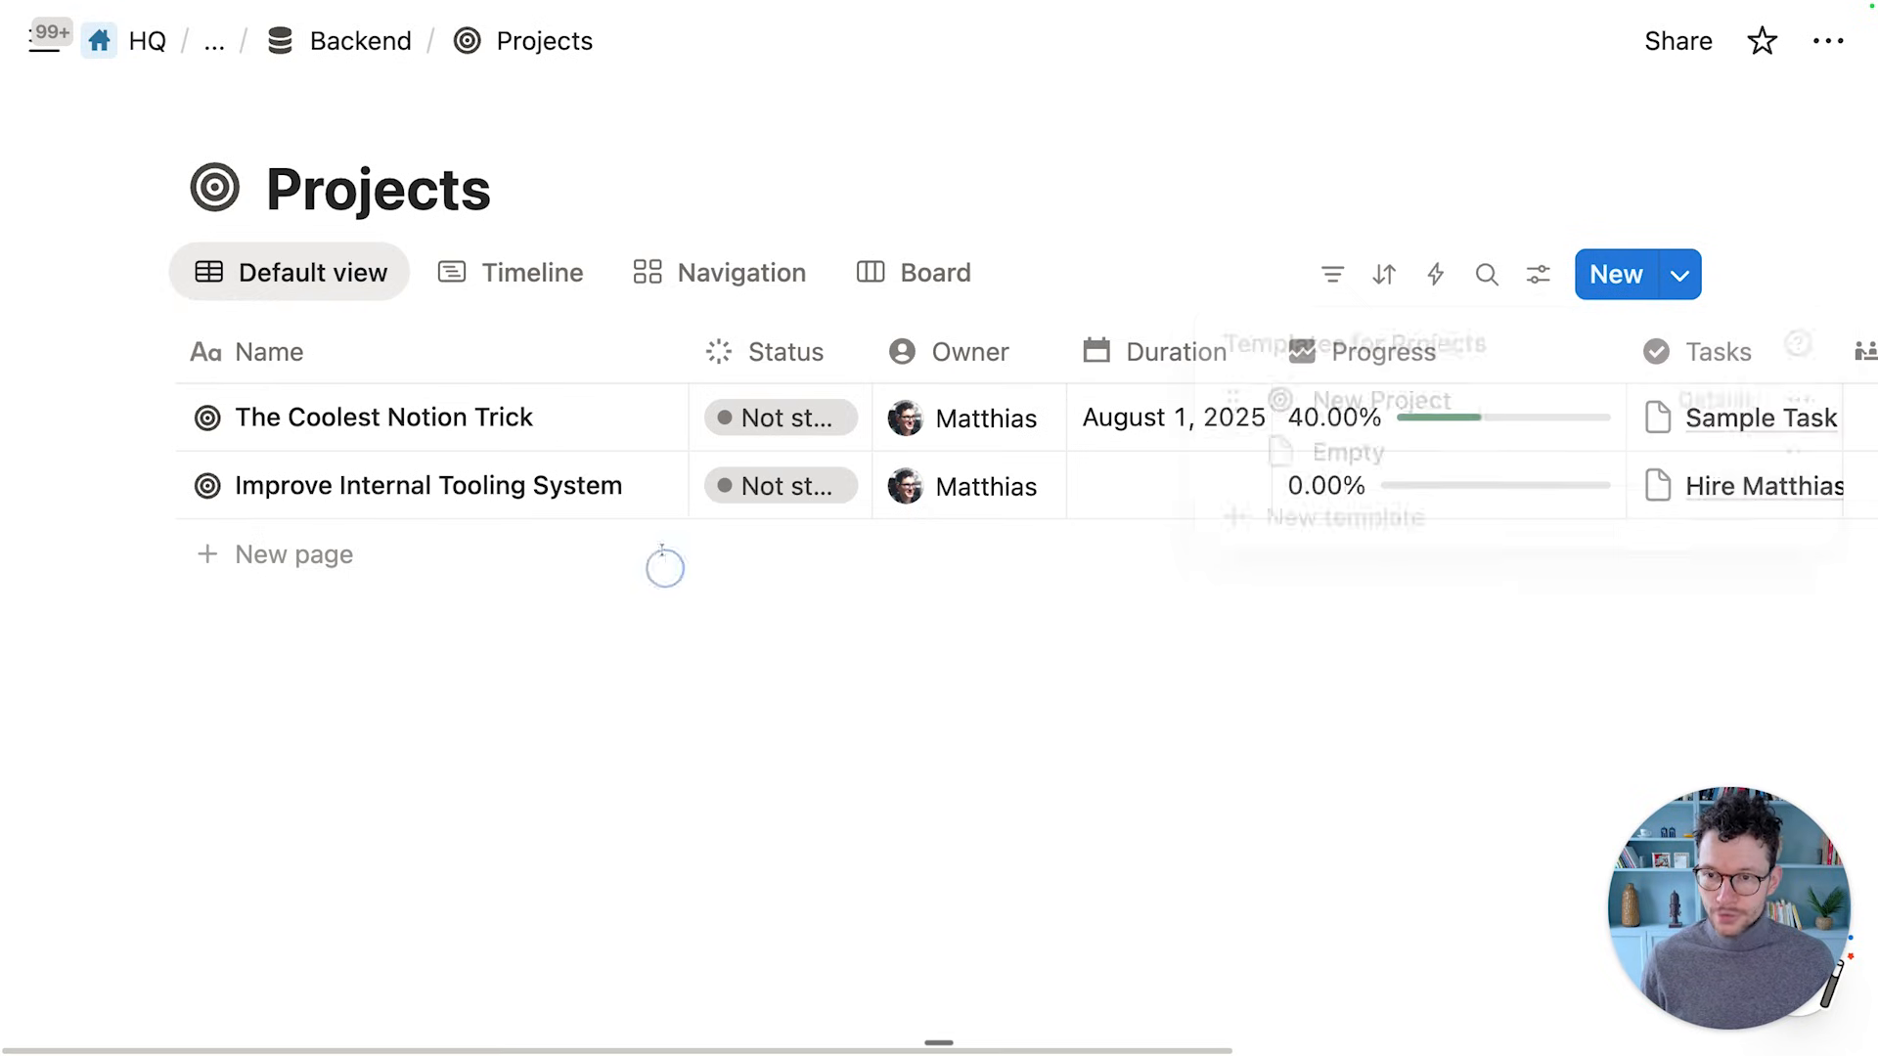
Open The Coolest Notion Trick project in side peek, view its Tasks, then close it
left_click(630, 415)
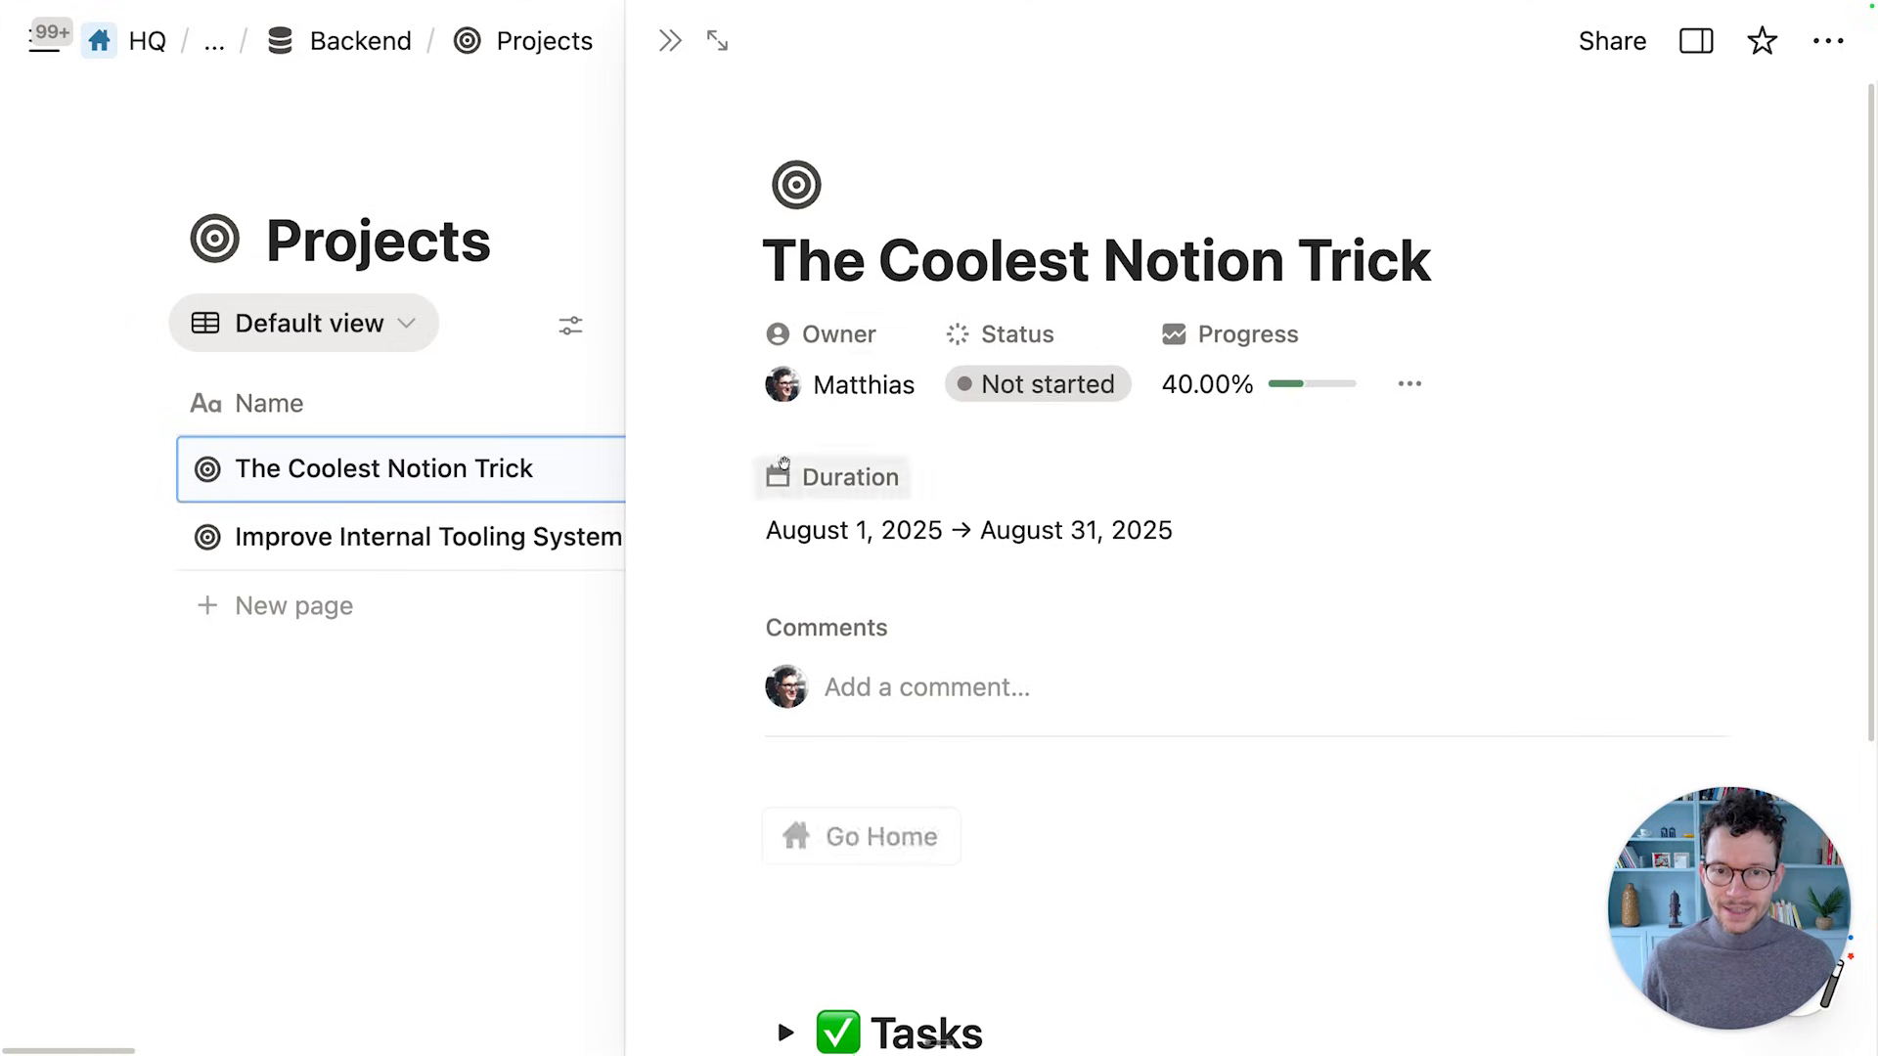
scroll(878, 329, "down", 3)
scroll(878, 330, "down", 2)
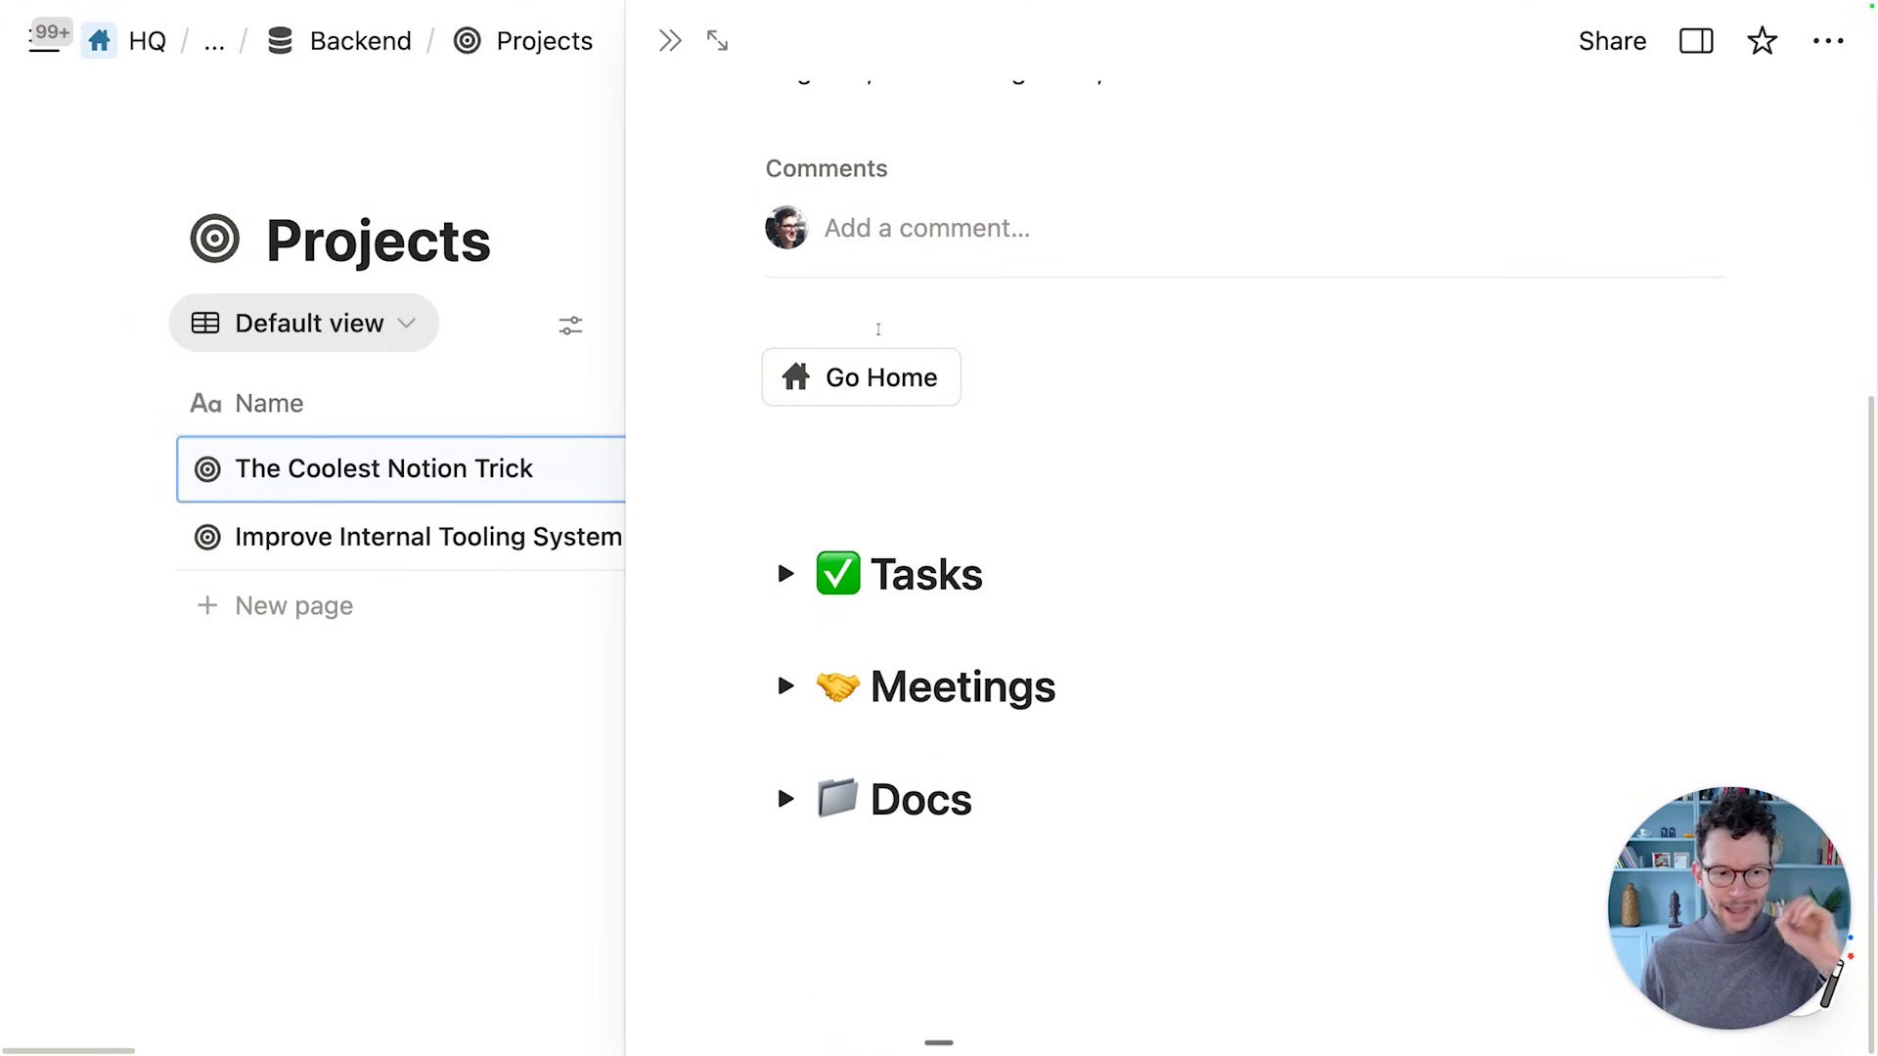
left_click(785, 574)
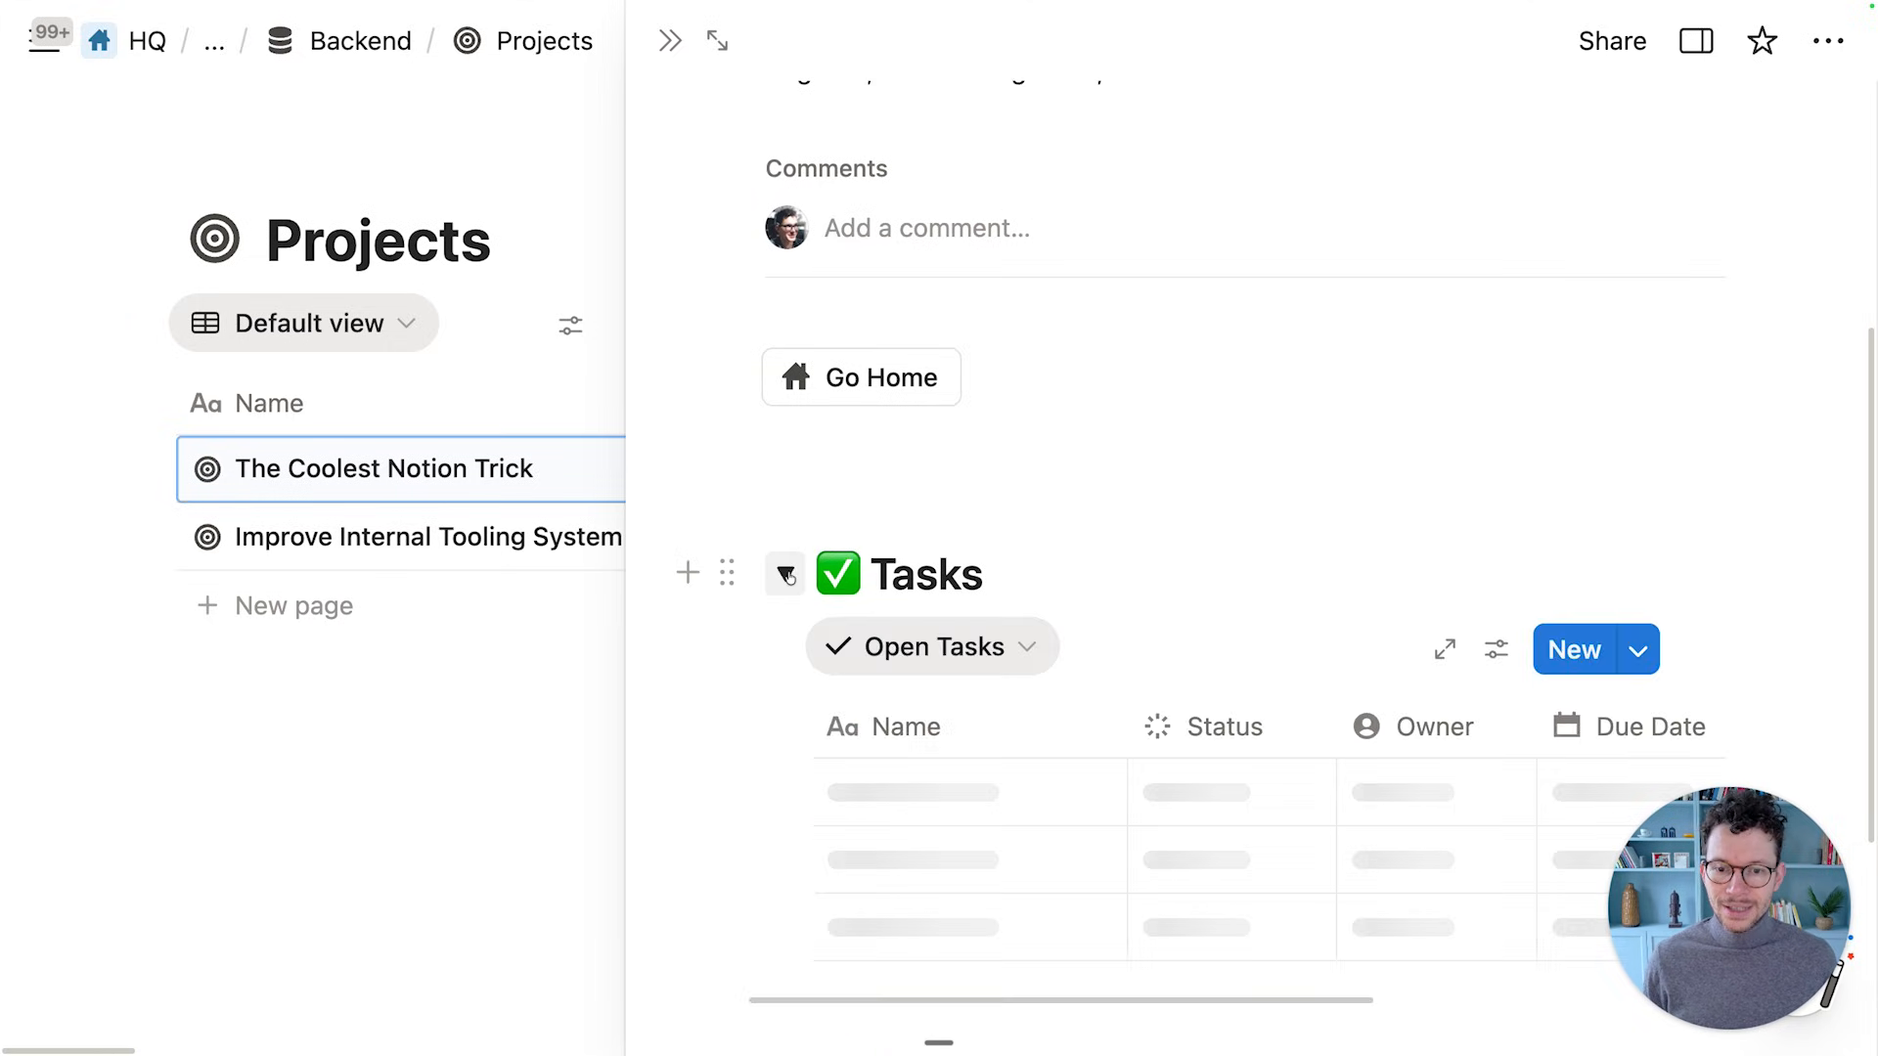
scroll(970, 677, "down", 2)
scroll(970, 677, "down", 1)
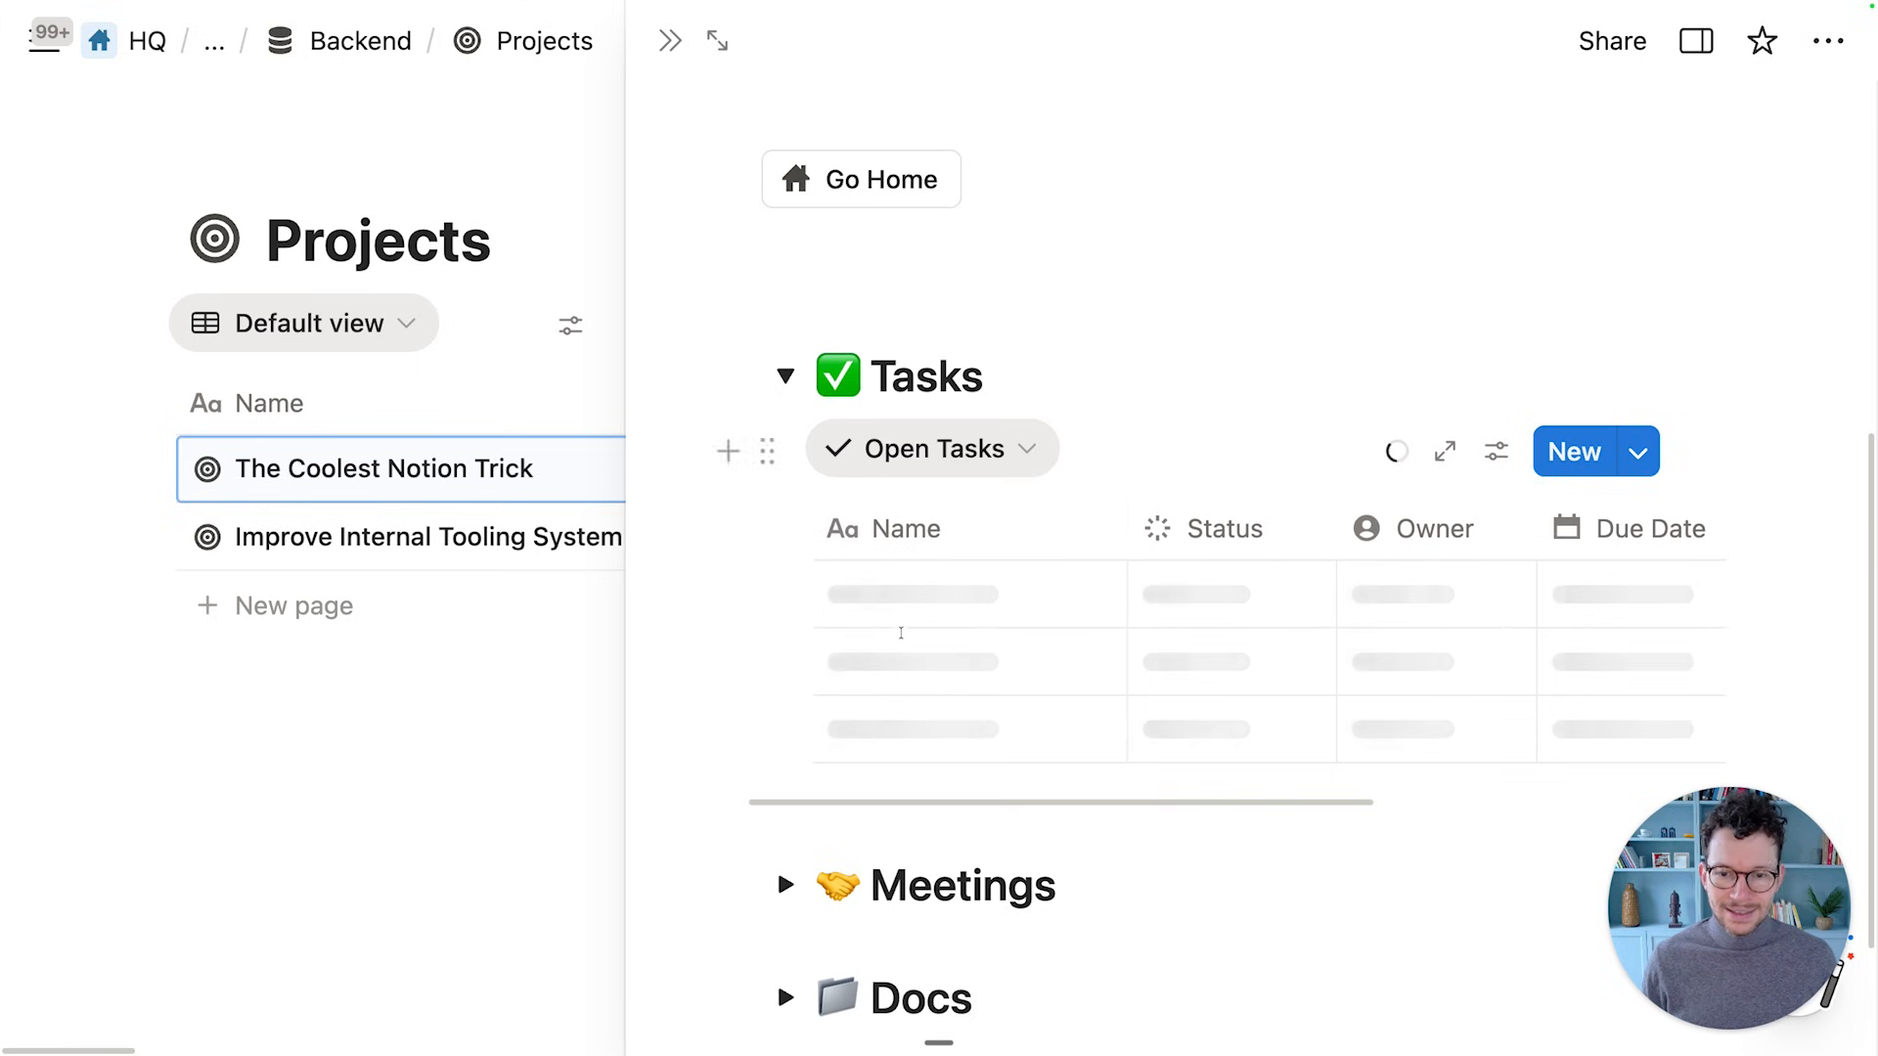
scroll(880, 612, "down", 1)
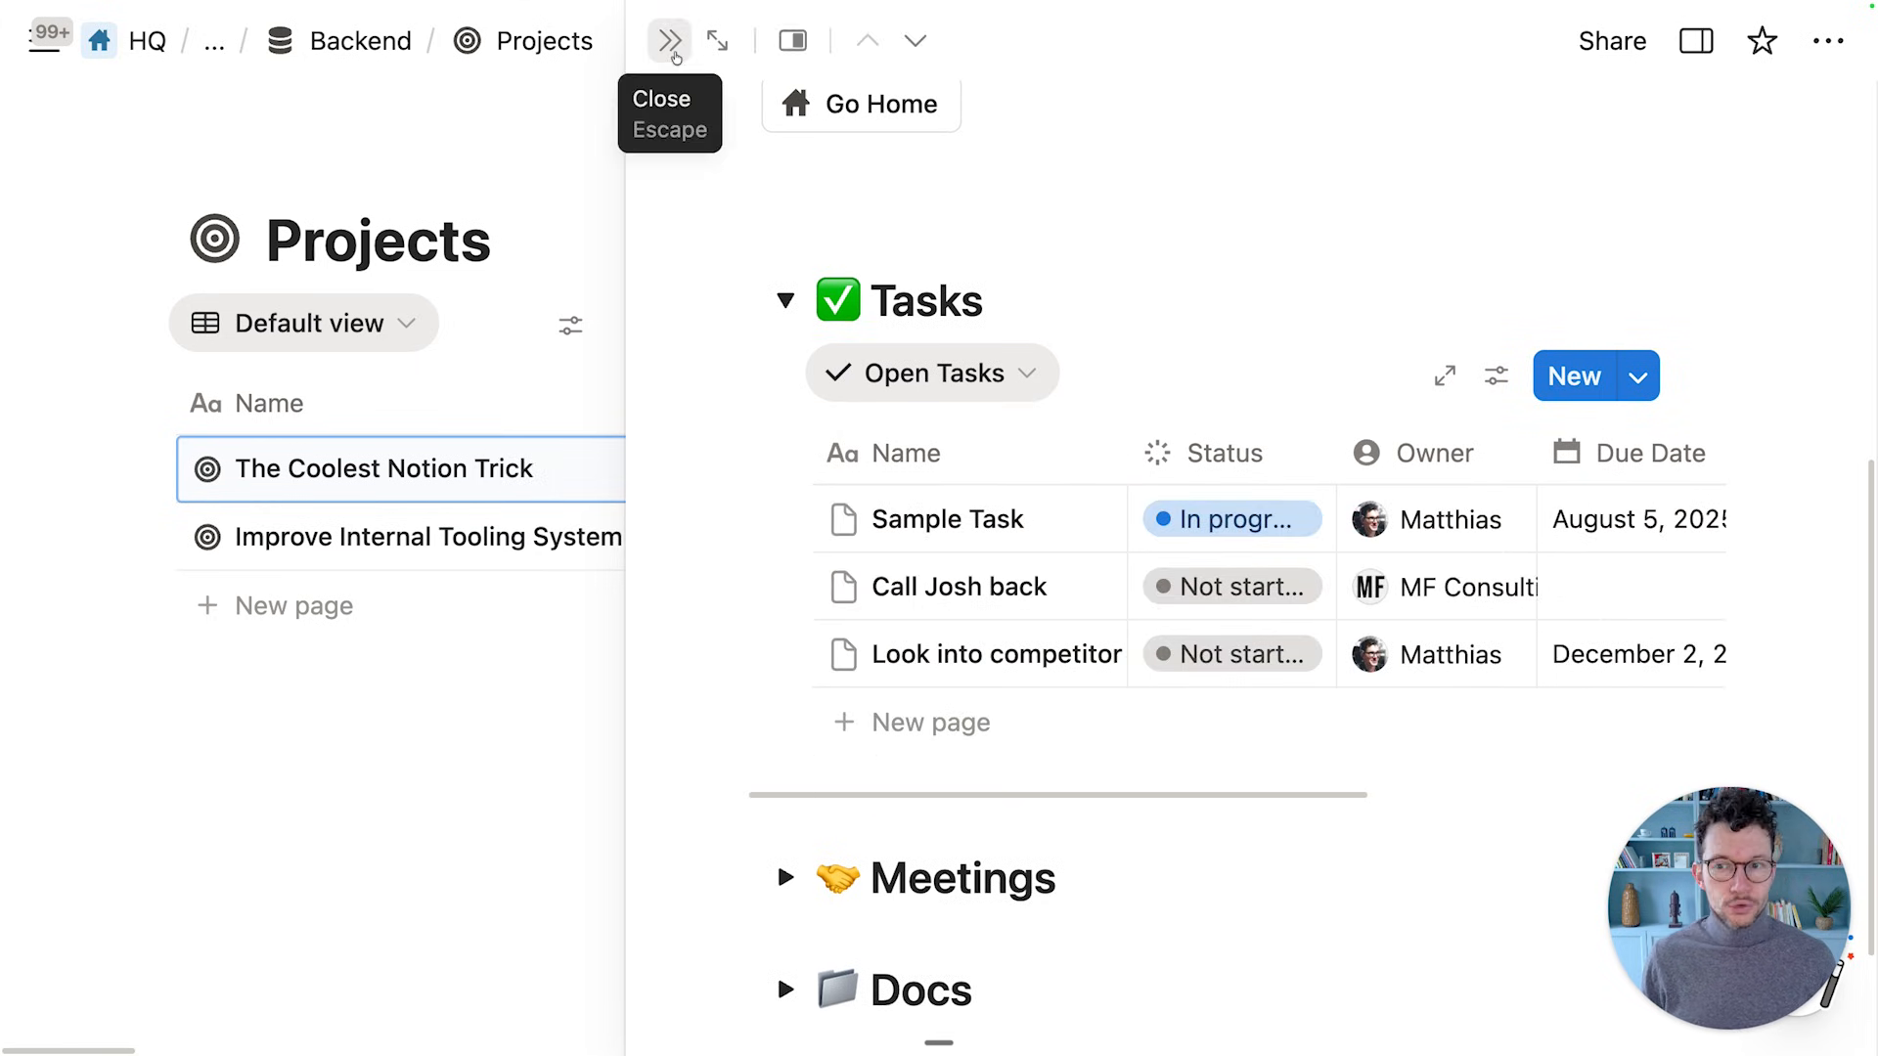
left_click(669, 41)
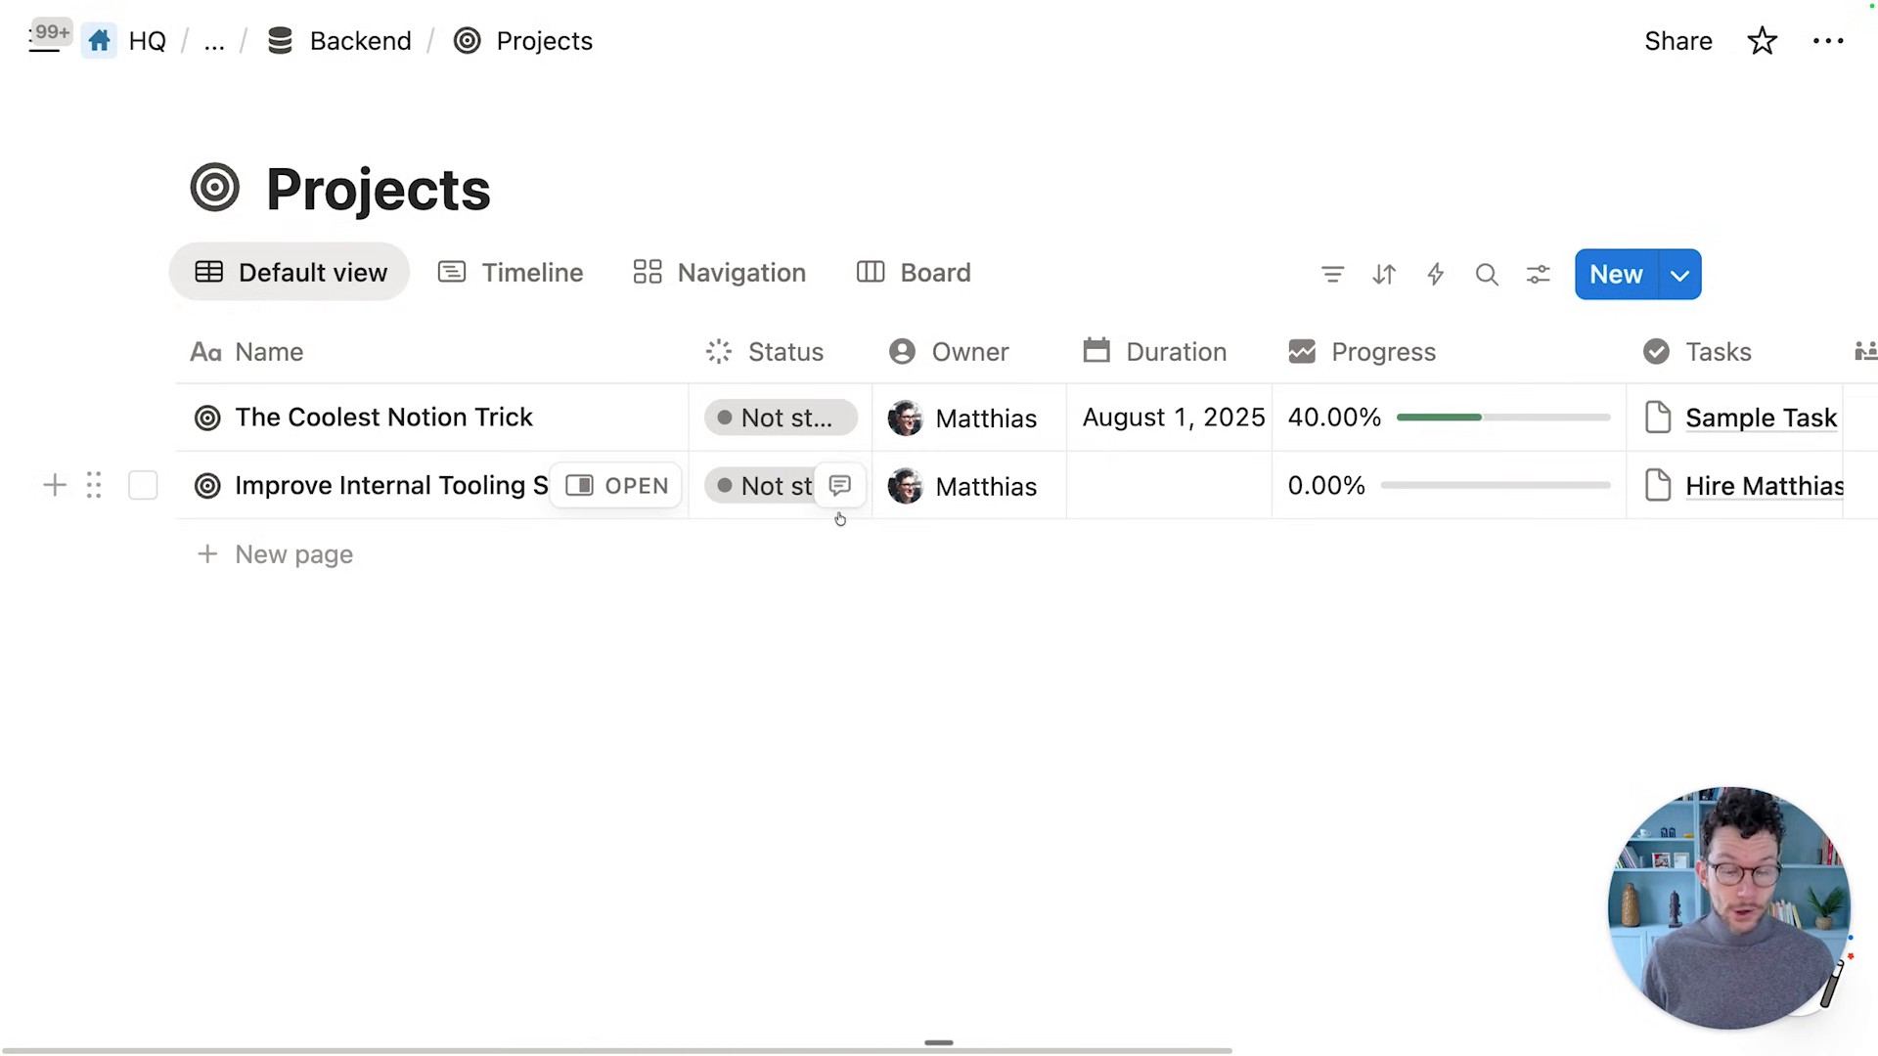
Duplicate the New Project template from the New button's template list
left_click(1679, 276)
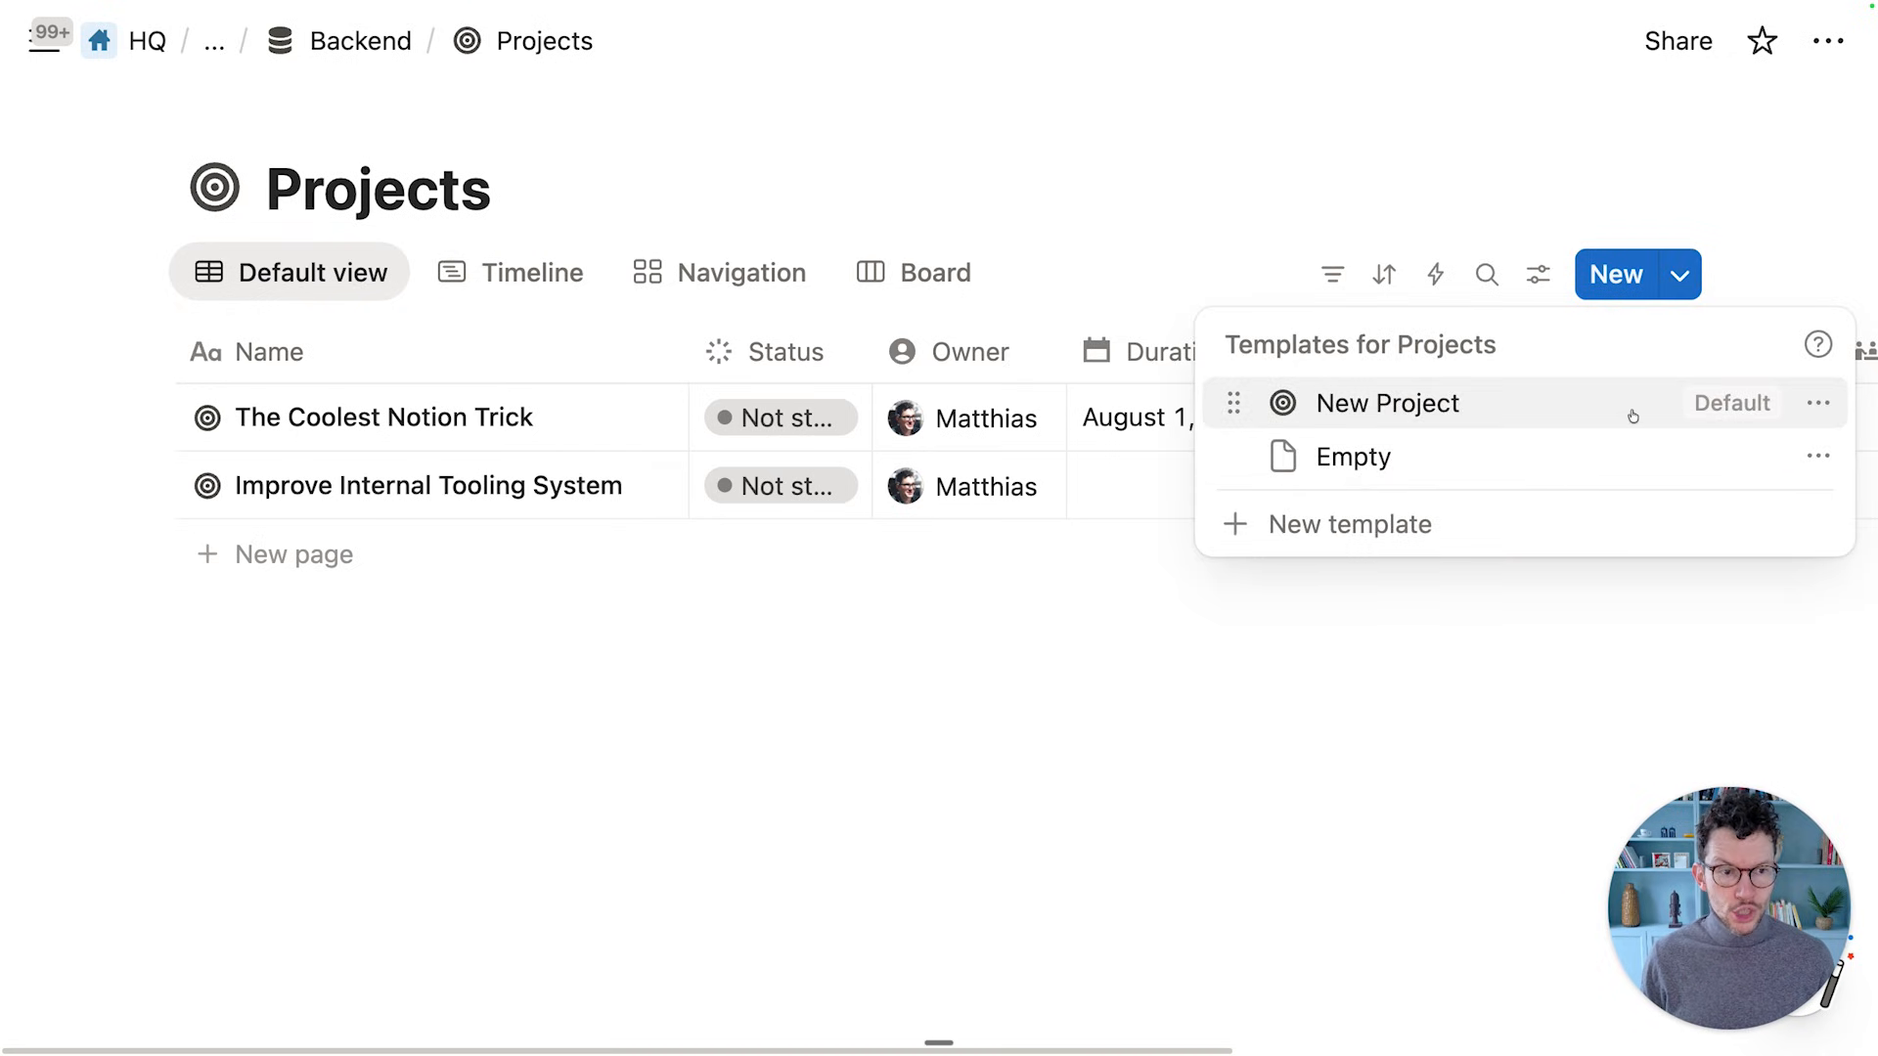
left_click(1817, 403)
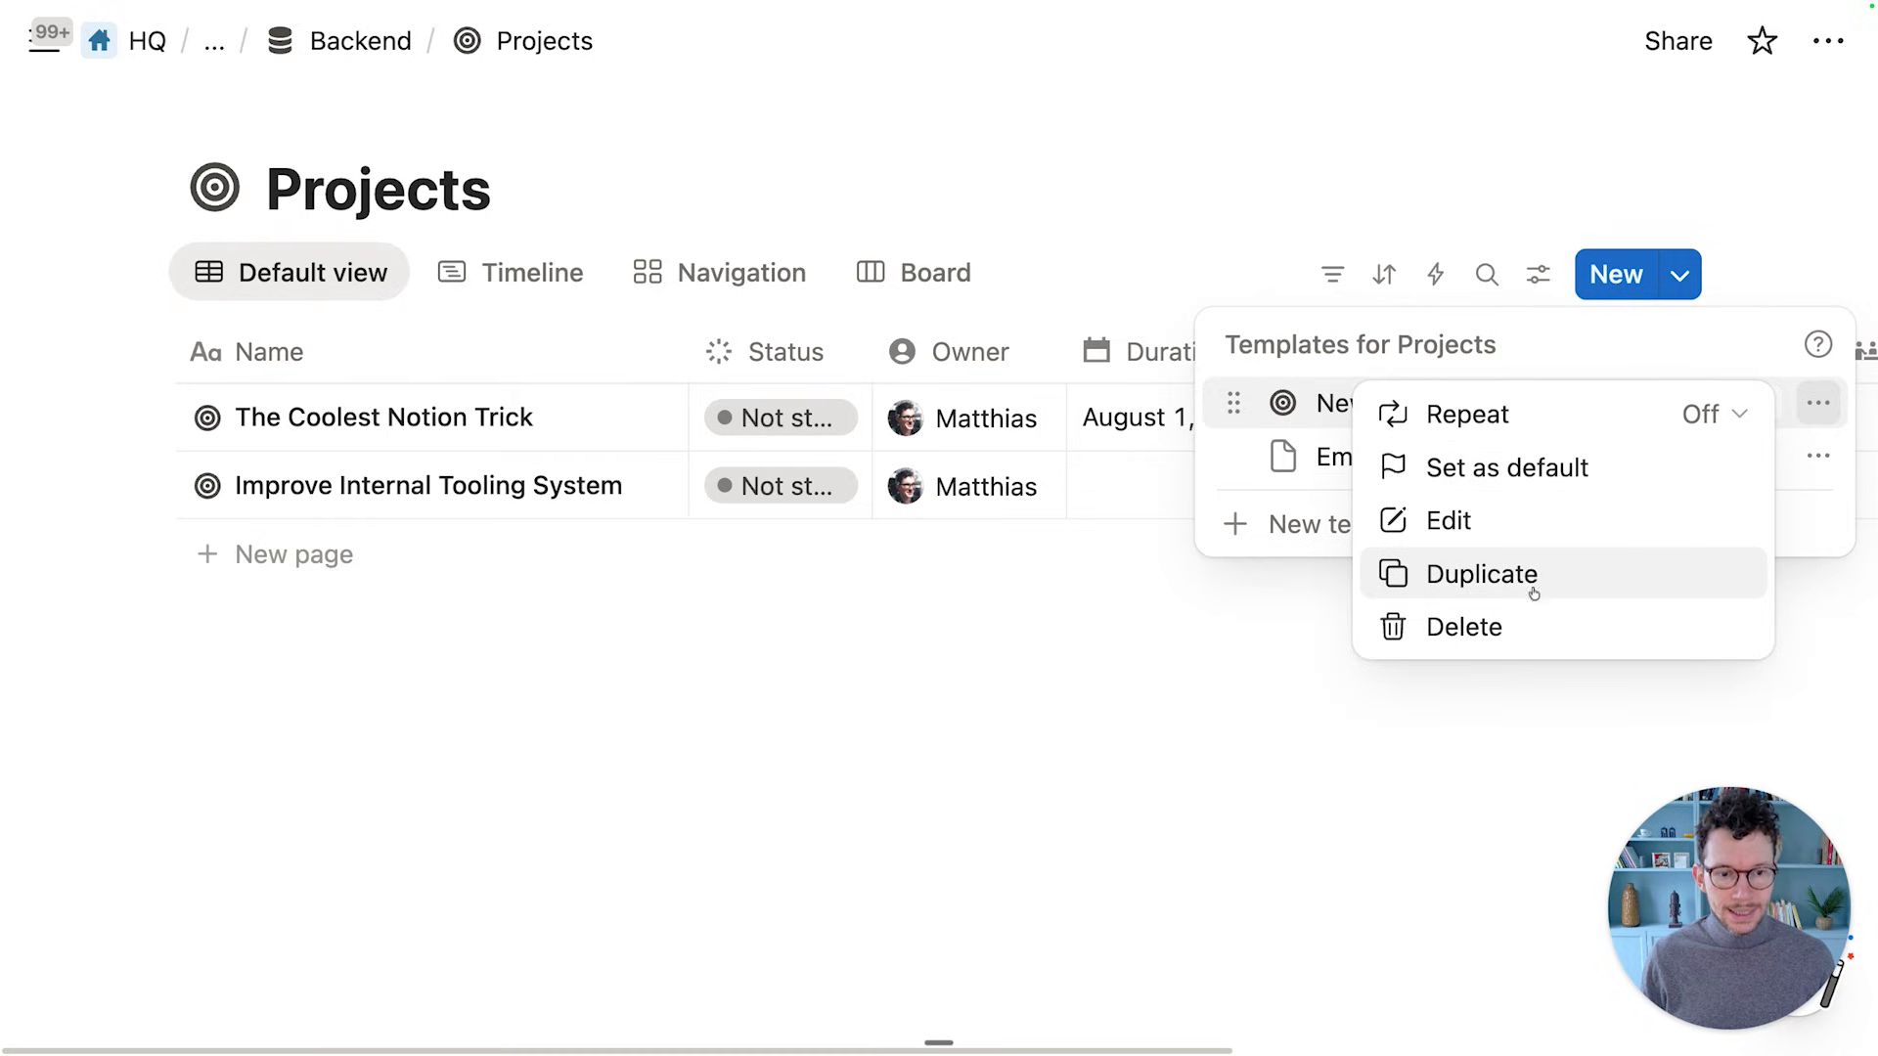
left_click(1533, 592)
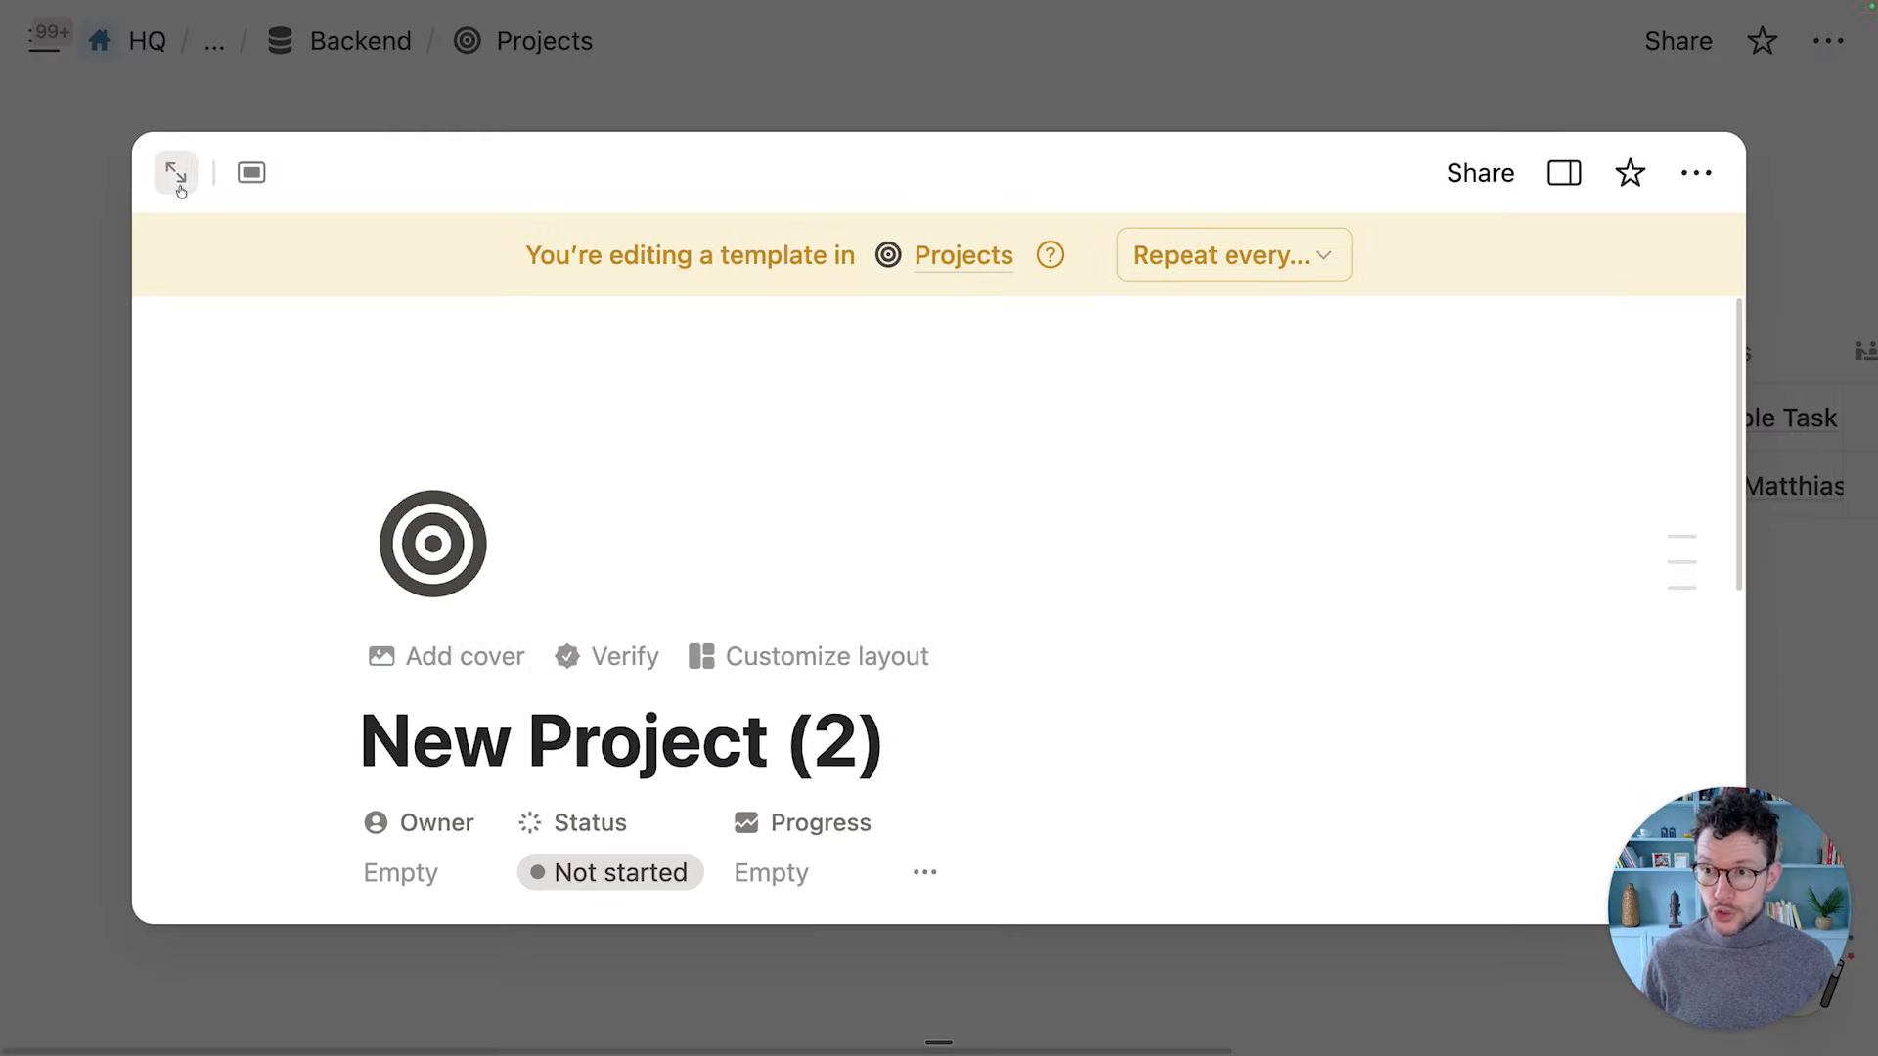
Open the template copy as a full page and retitle it 'New Due Diligence'
left_click(176, 173)
scroll(375, 366, "down", 3)
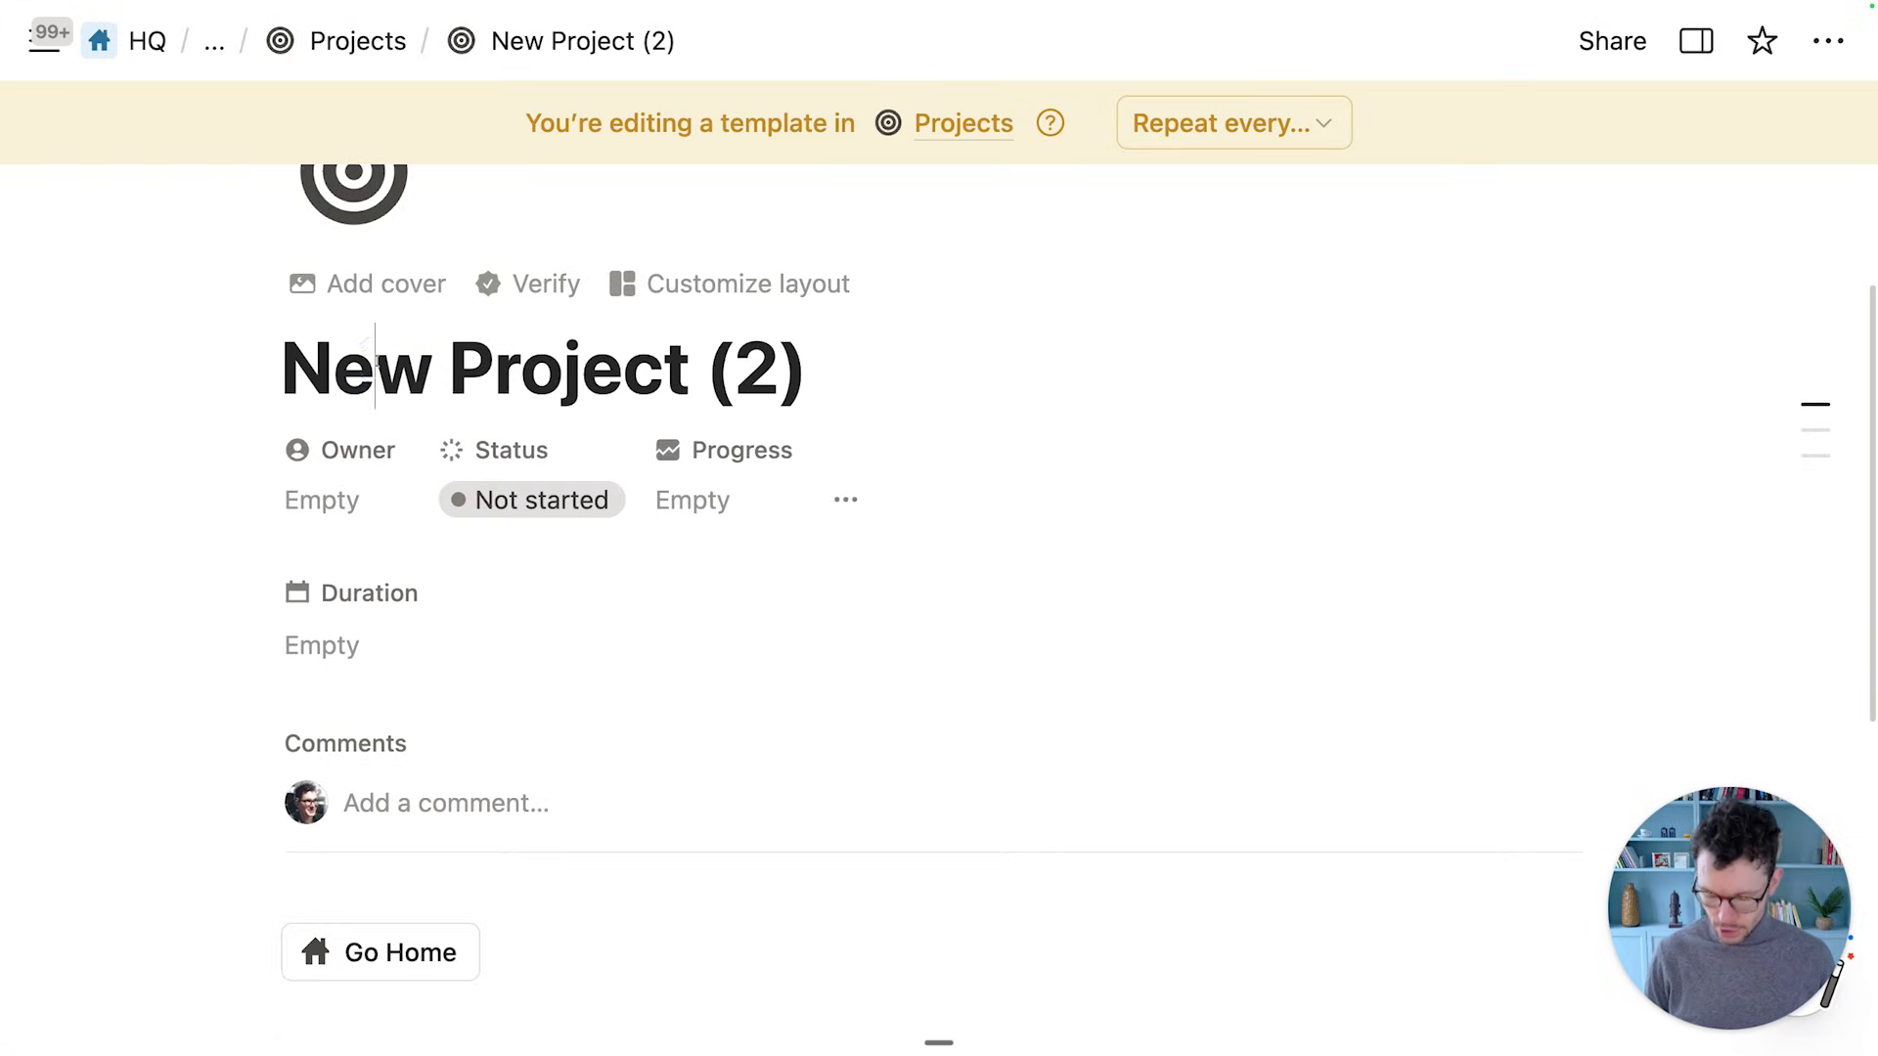
key("super+a")
type("New Due ")
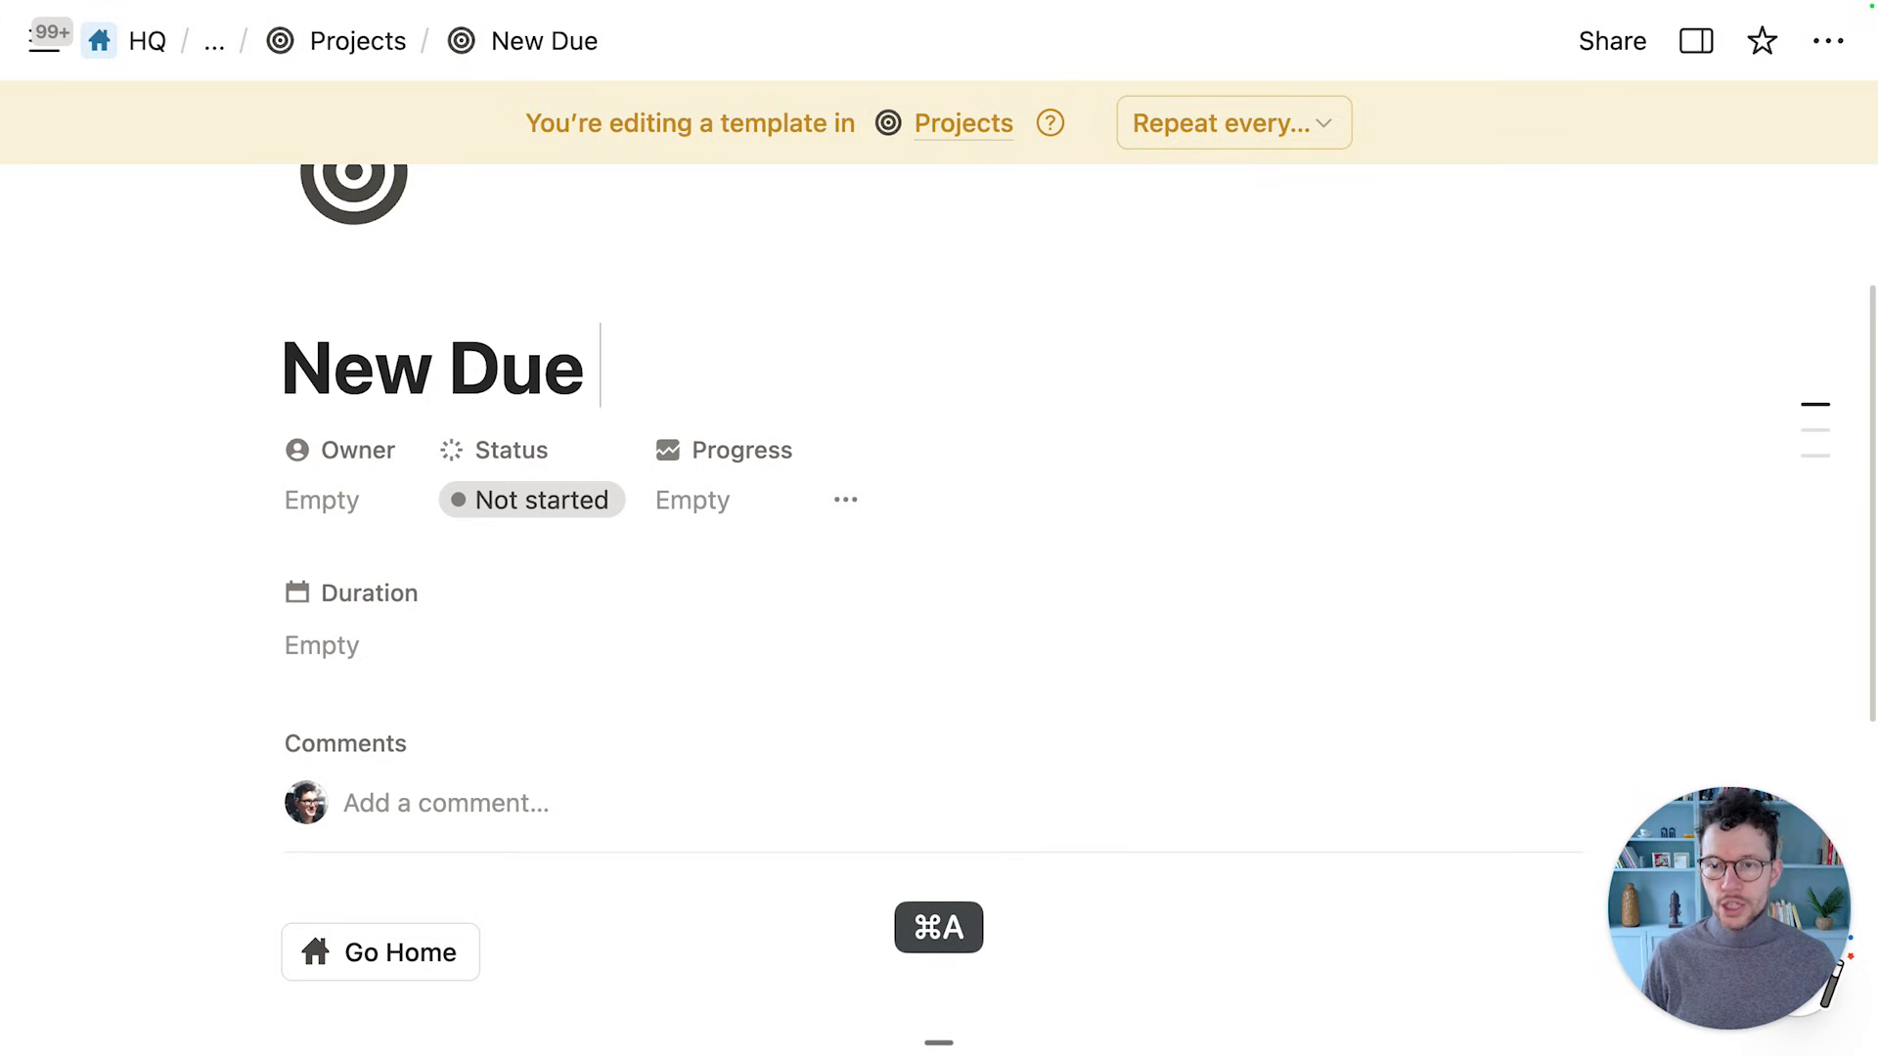
type("Diligence")
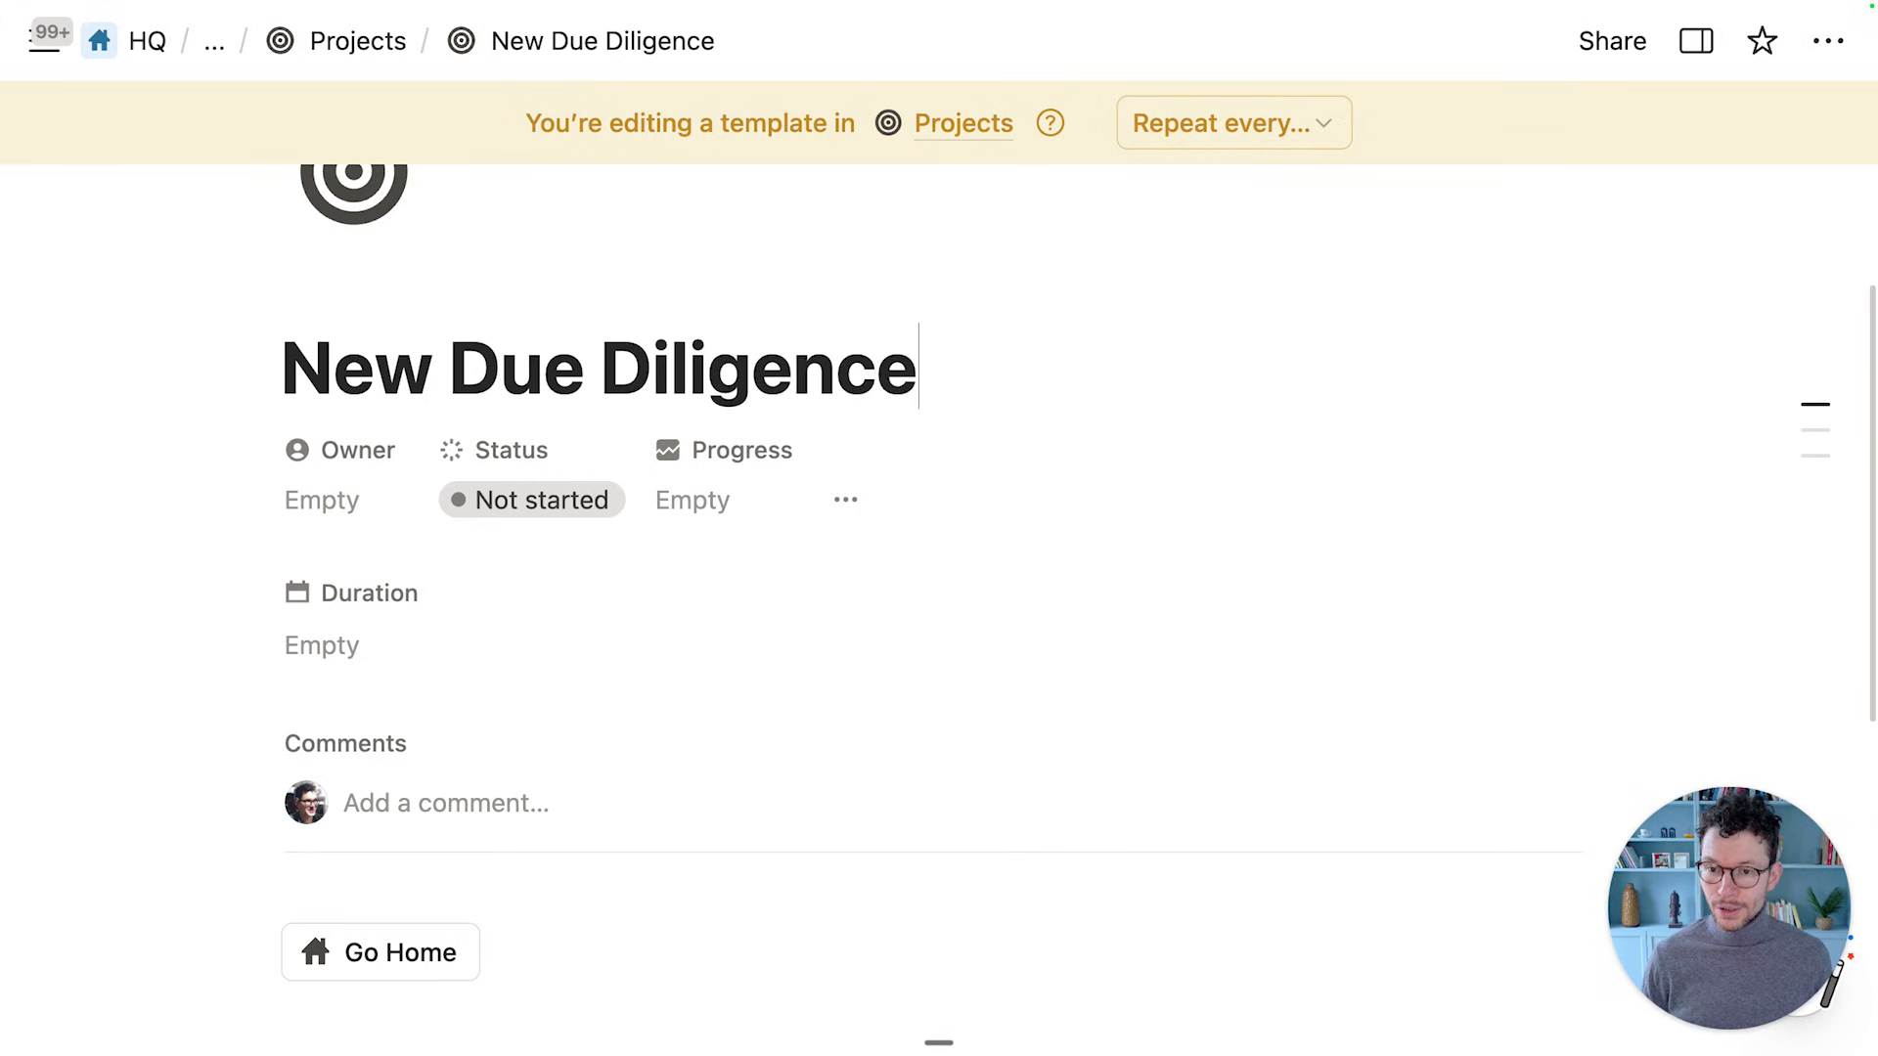
scroll(378, 361, "down", 1)
scroll(377, 359, "down", 7)
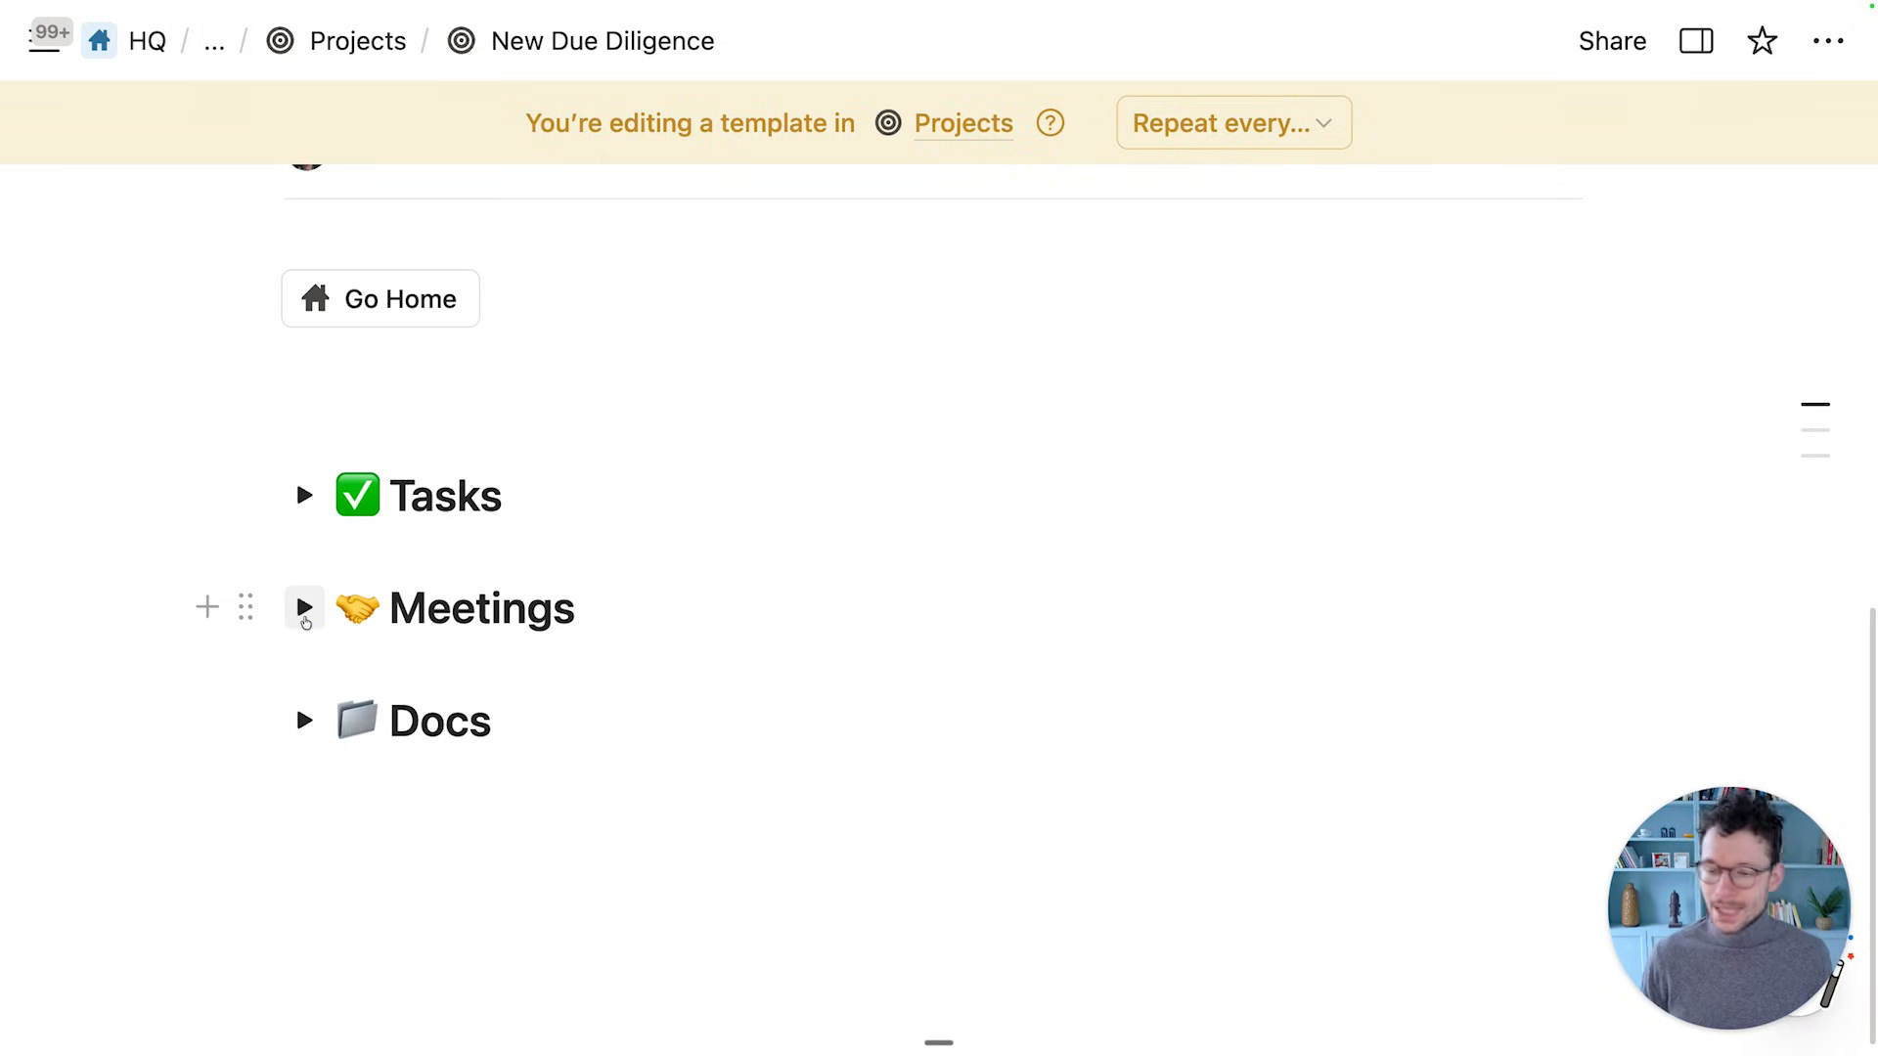
Expand the template's Tasks section and add a test task named 'TEST TASK WRONG'
left_click(317, 486)
scroll(511, 498, "down", 2)
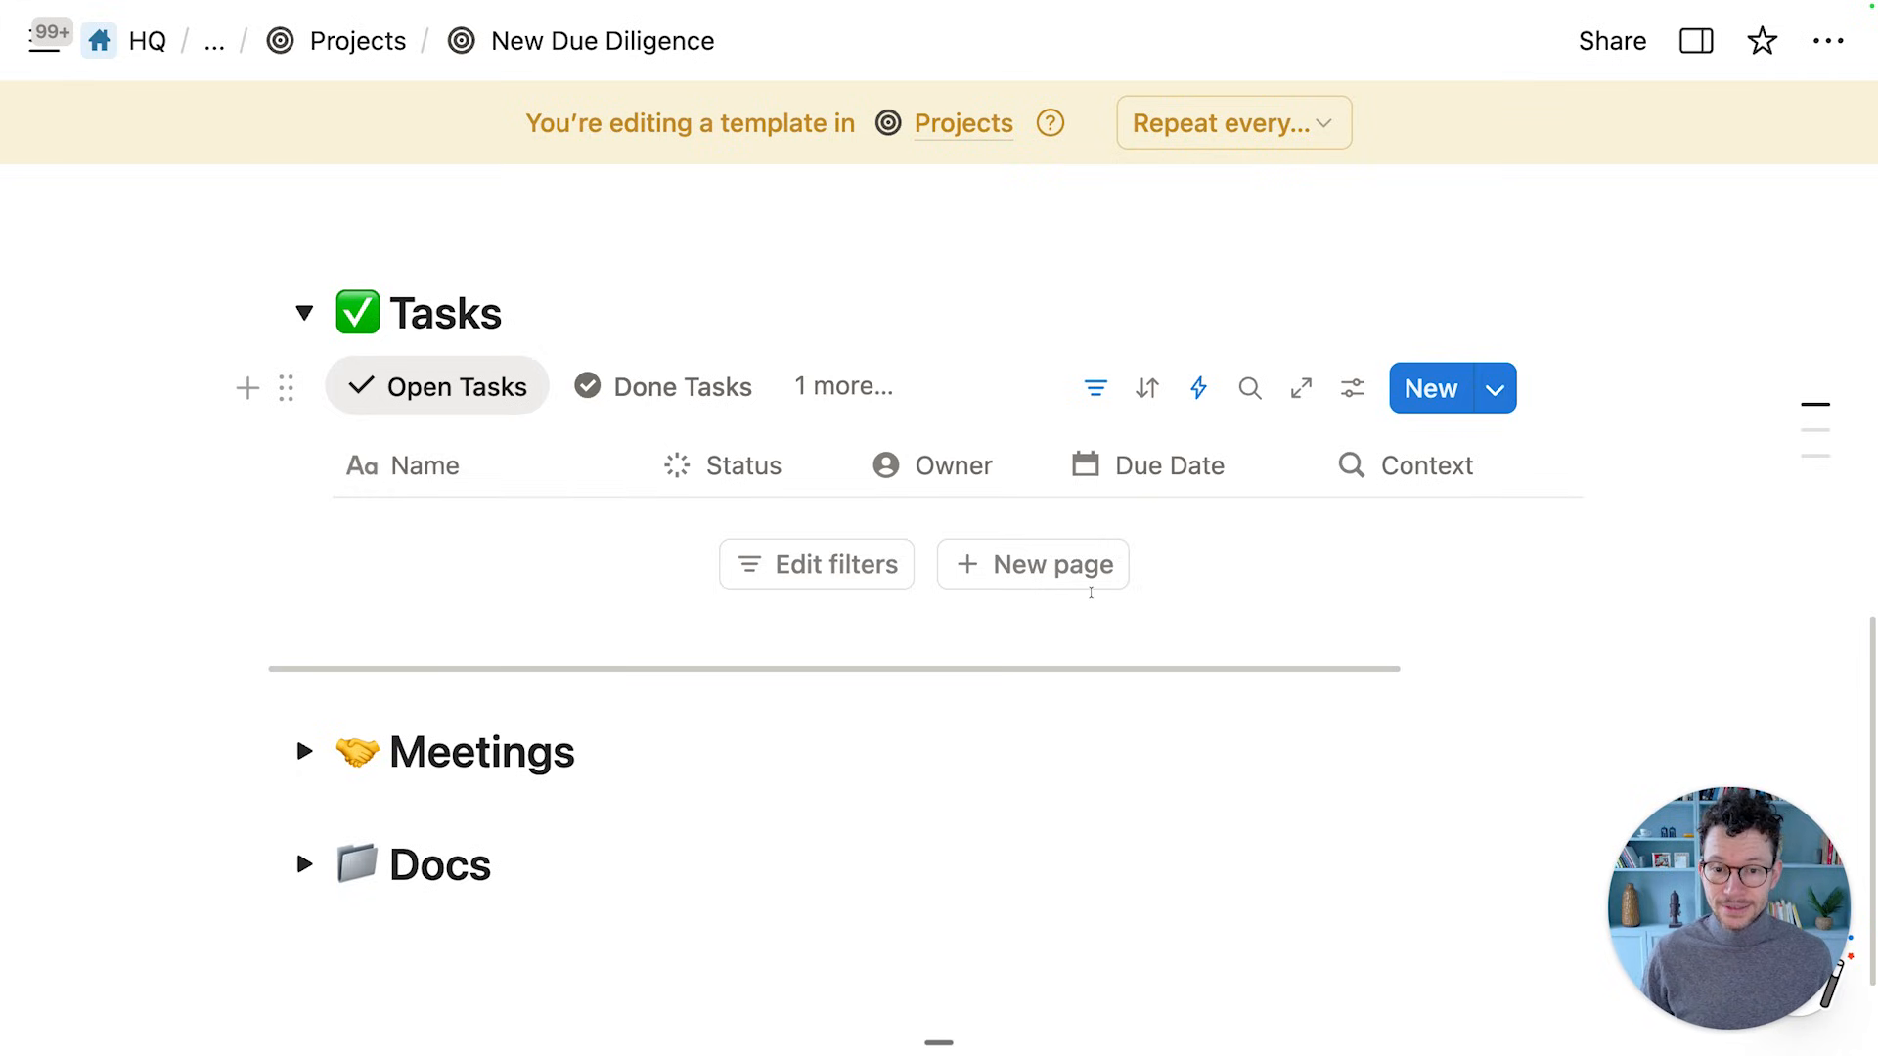
left_click(1076, 590)
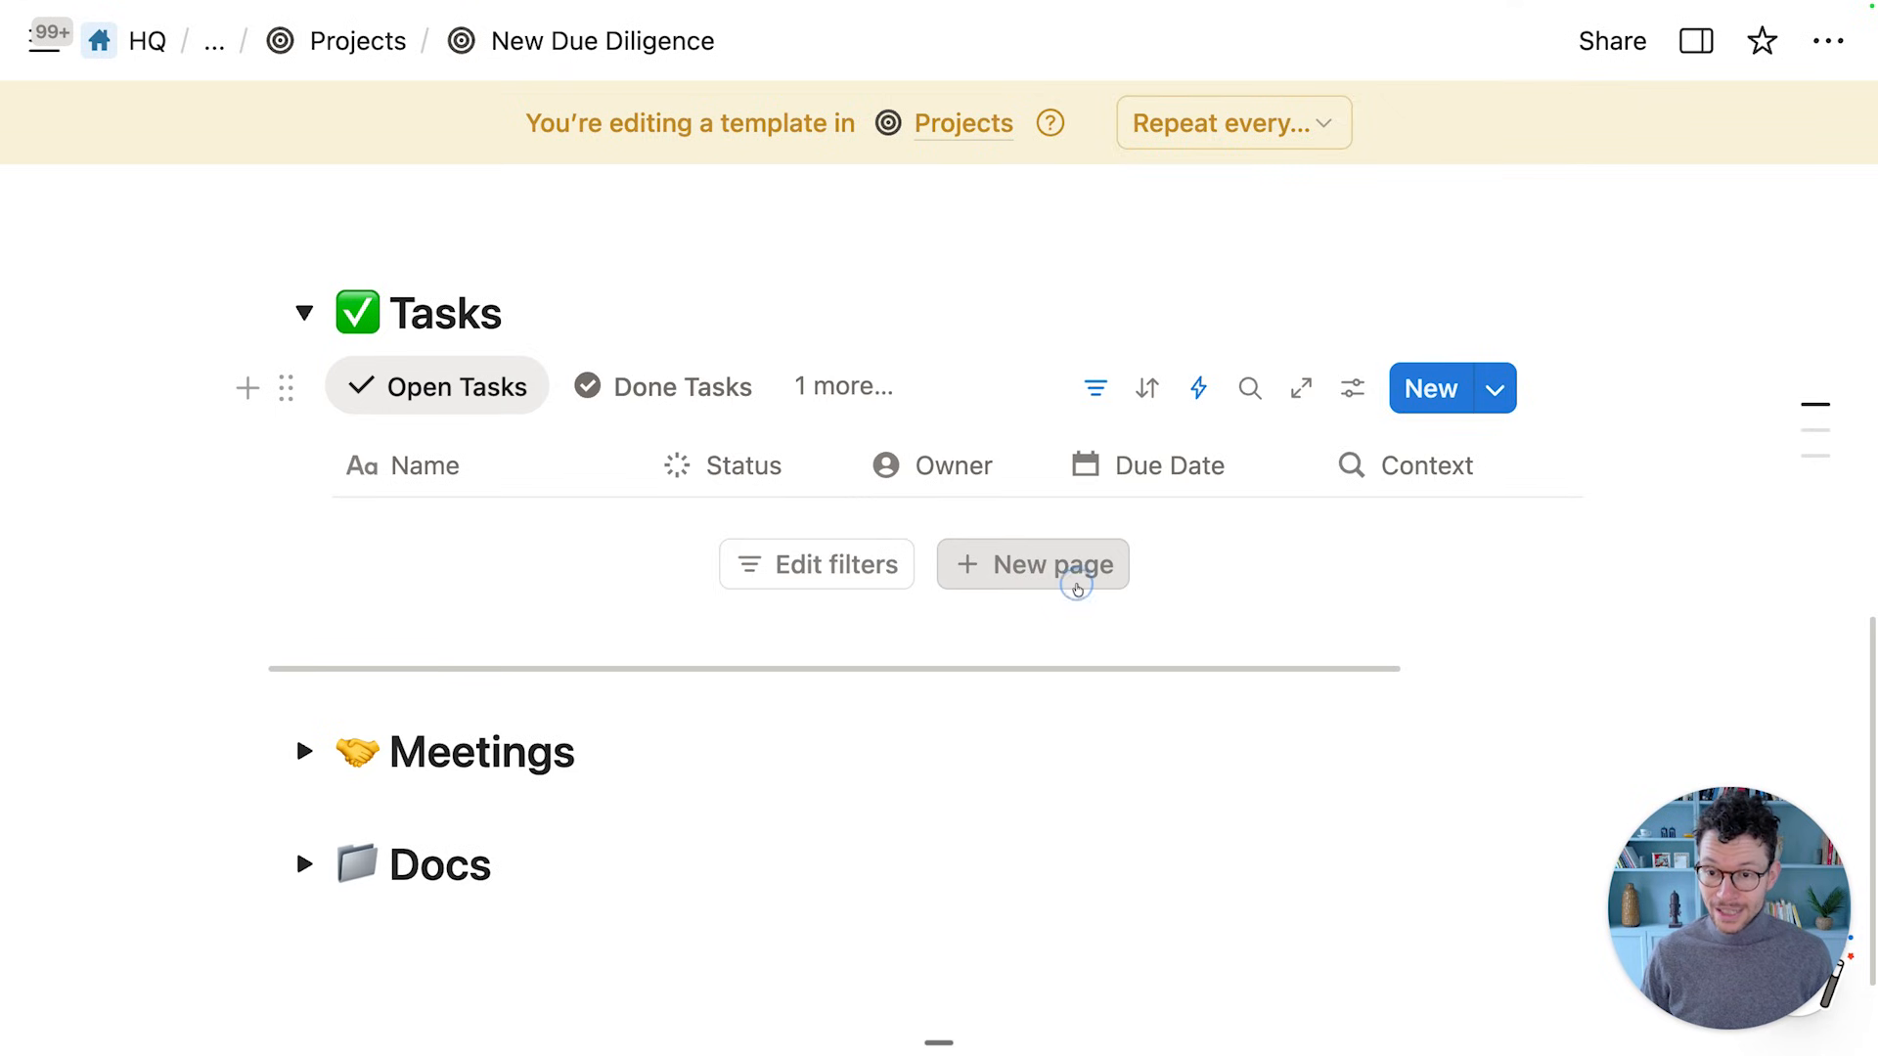
type("TE")
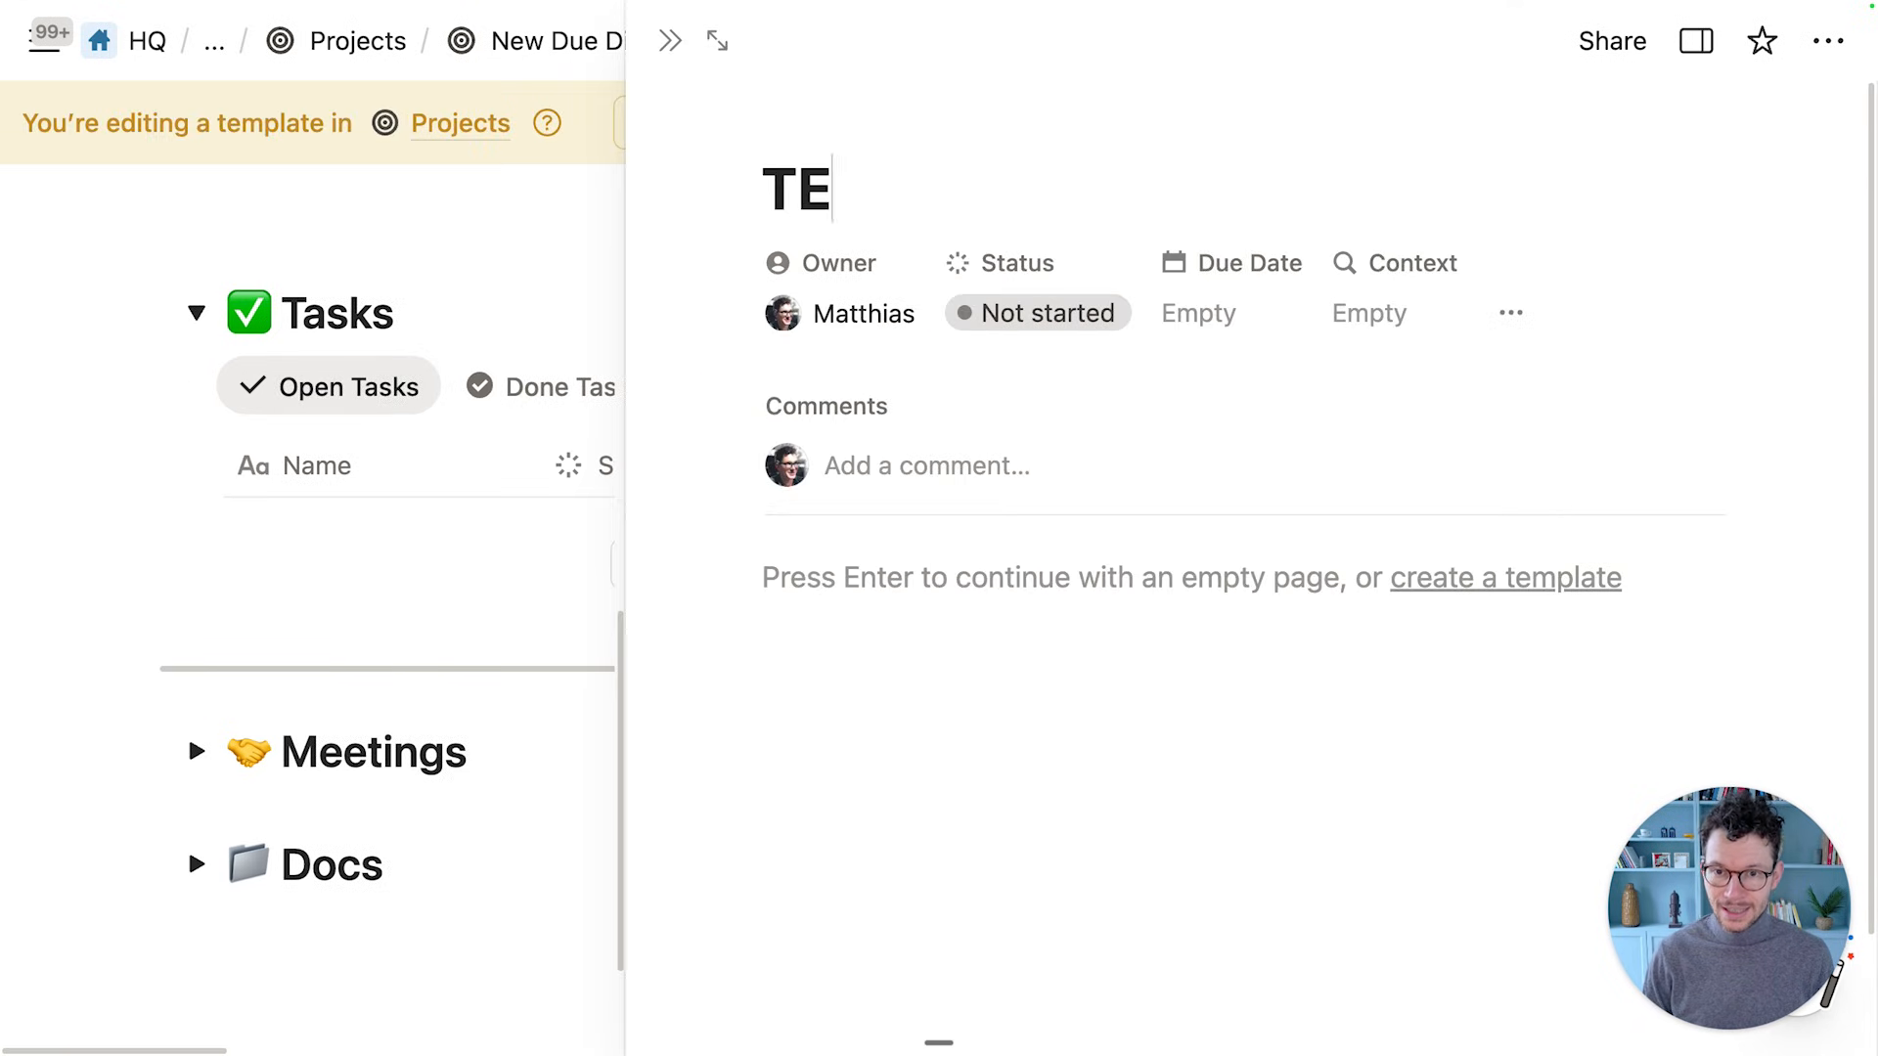
type("ST TASK WRONG")
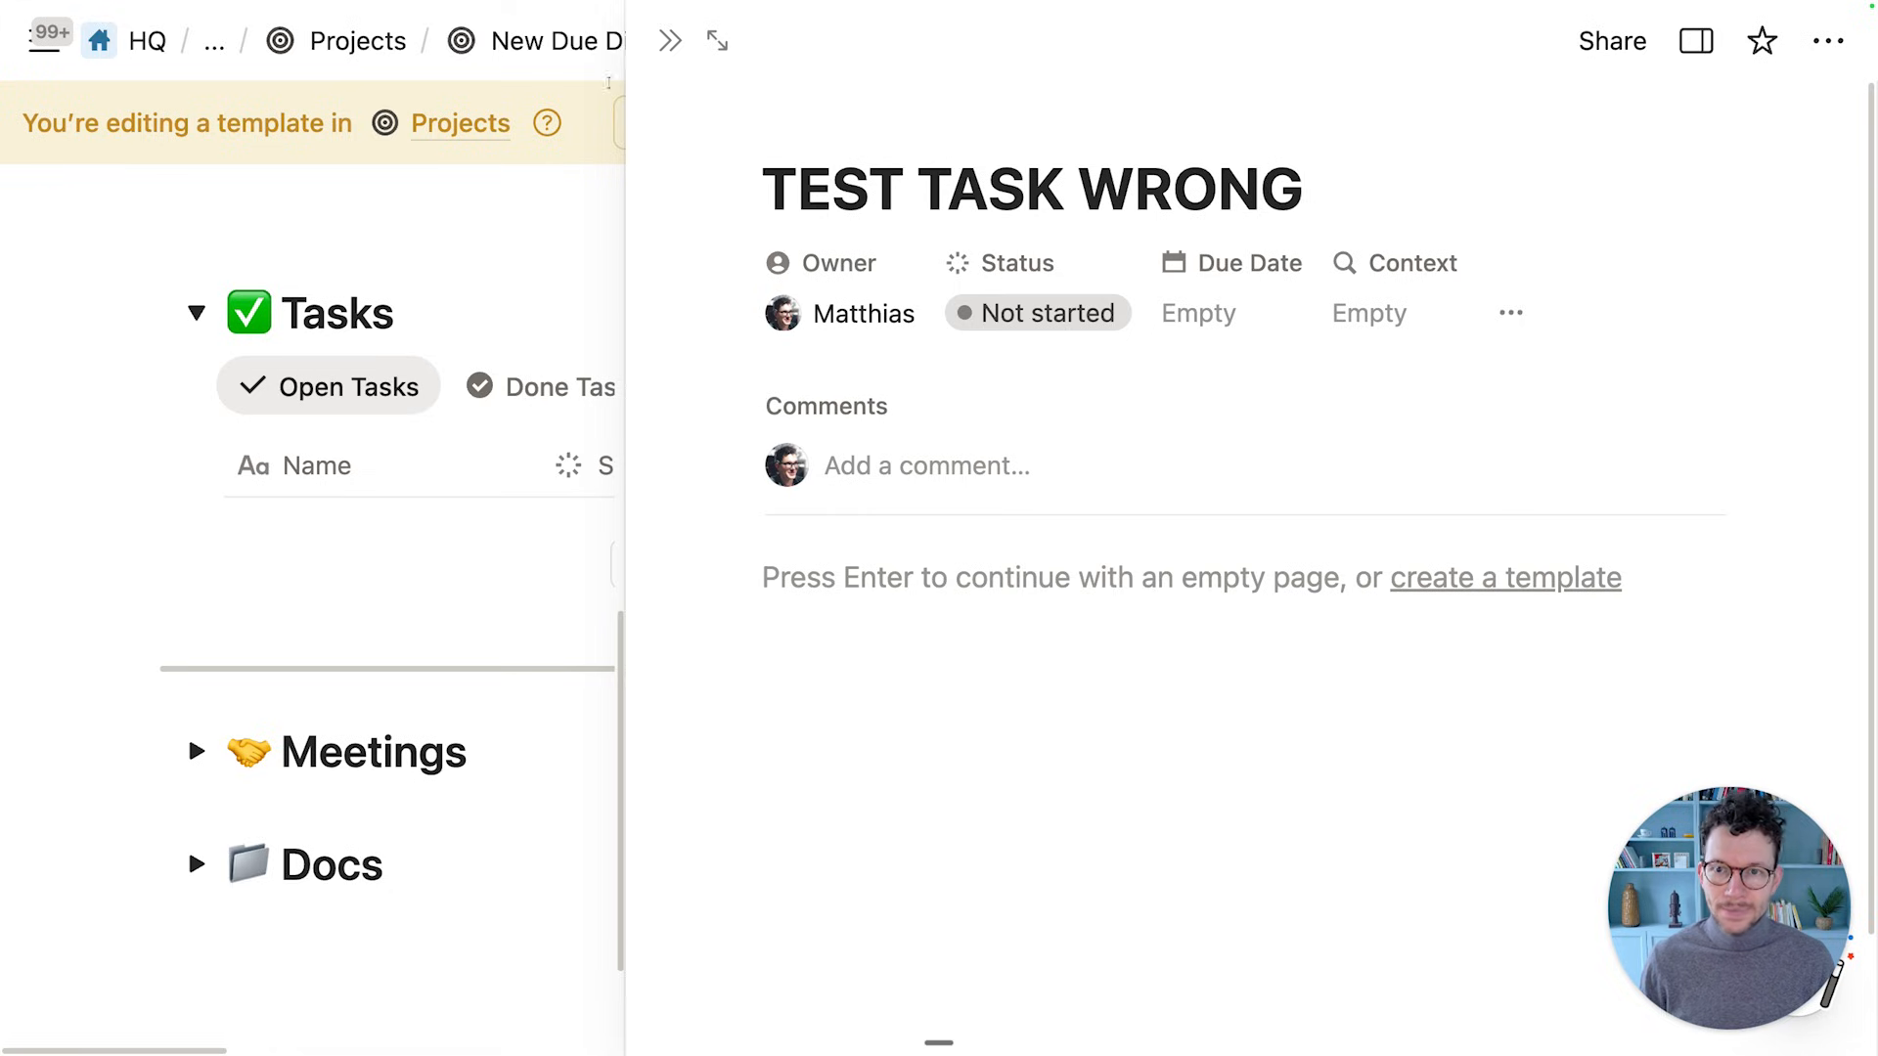
left_click(670, 40)
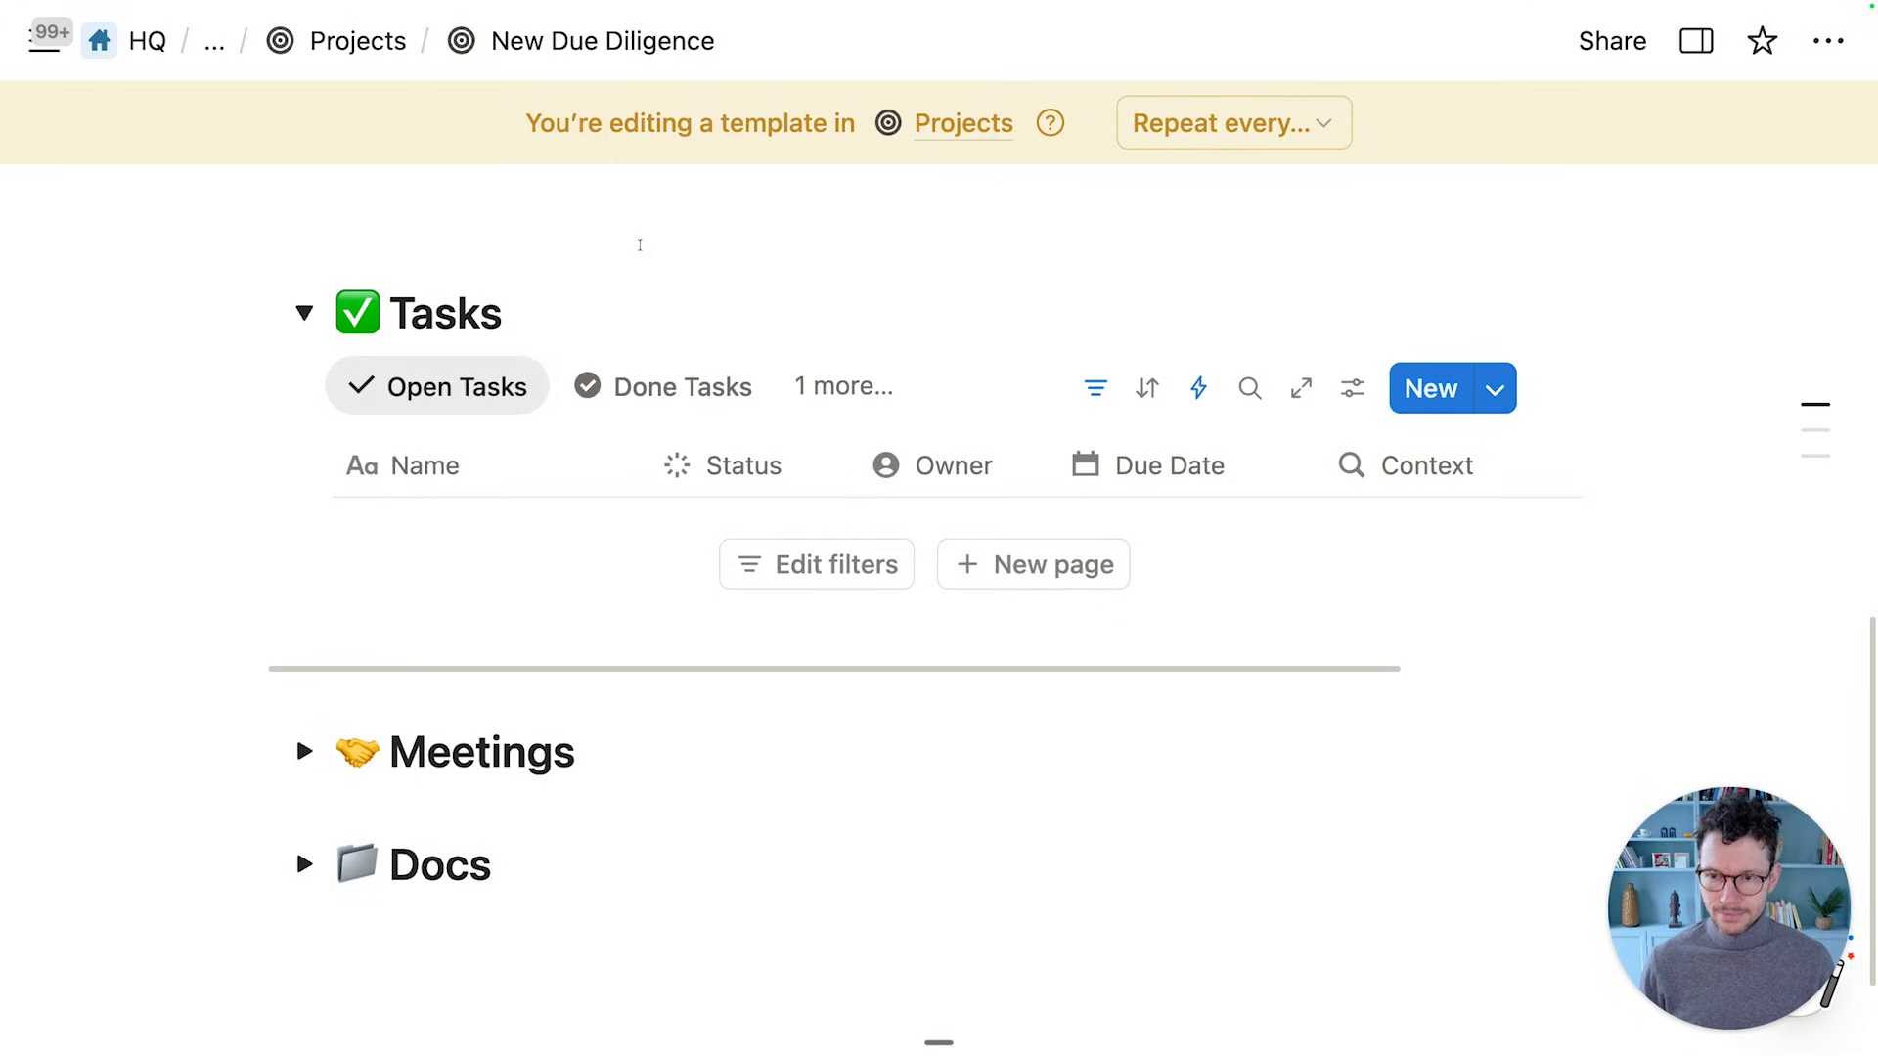
scroll(635, 247, "up", 1)
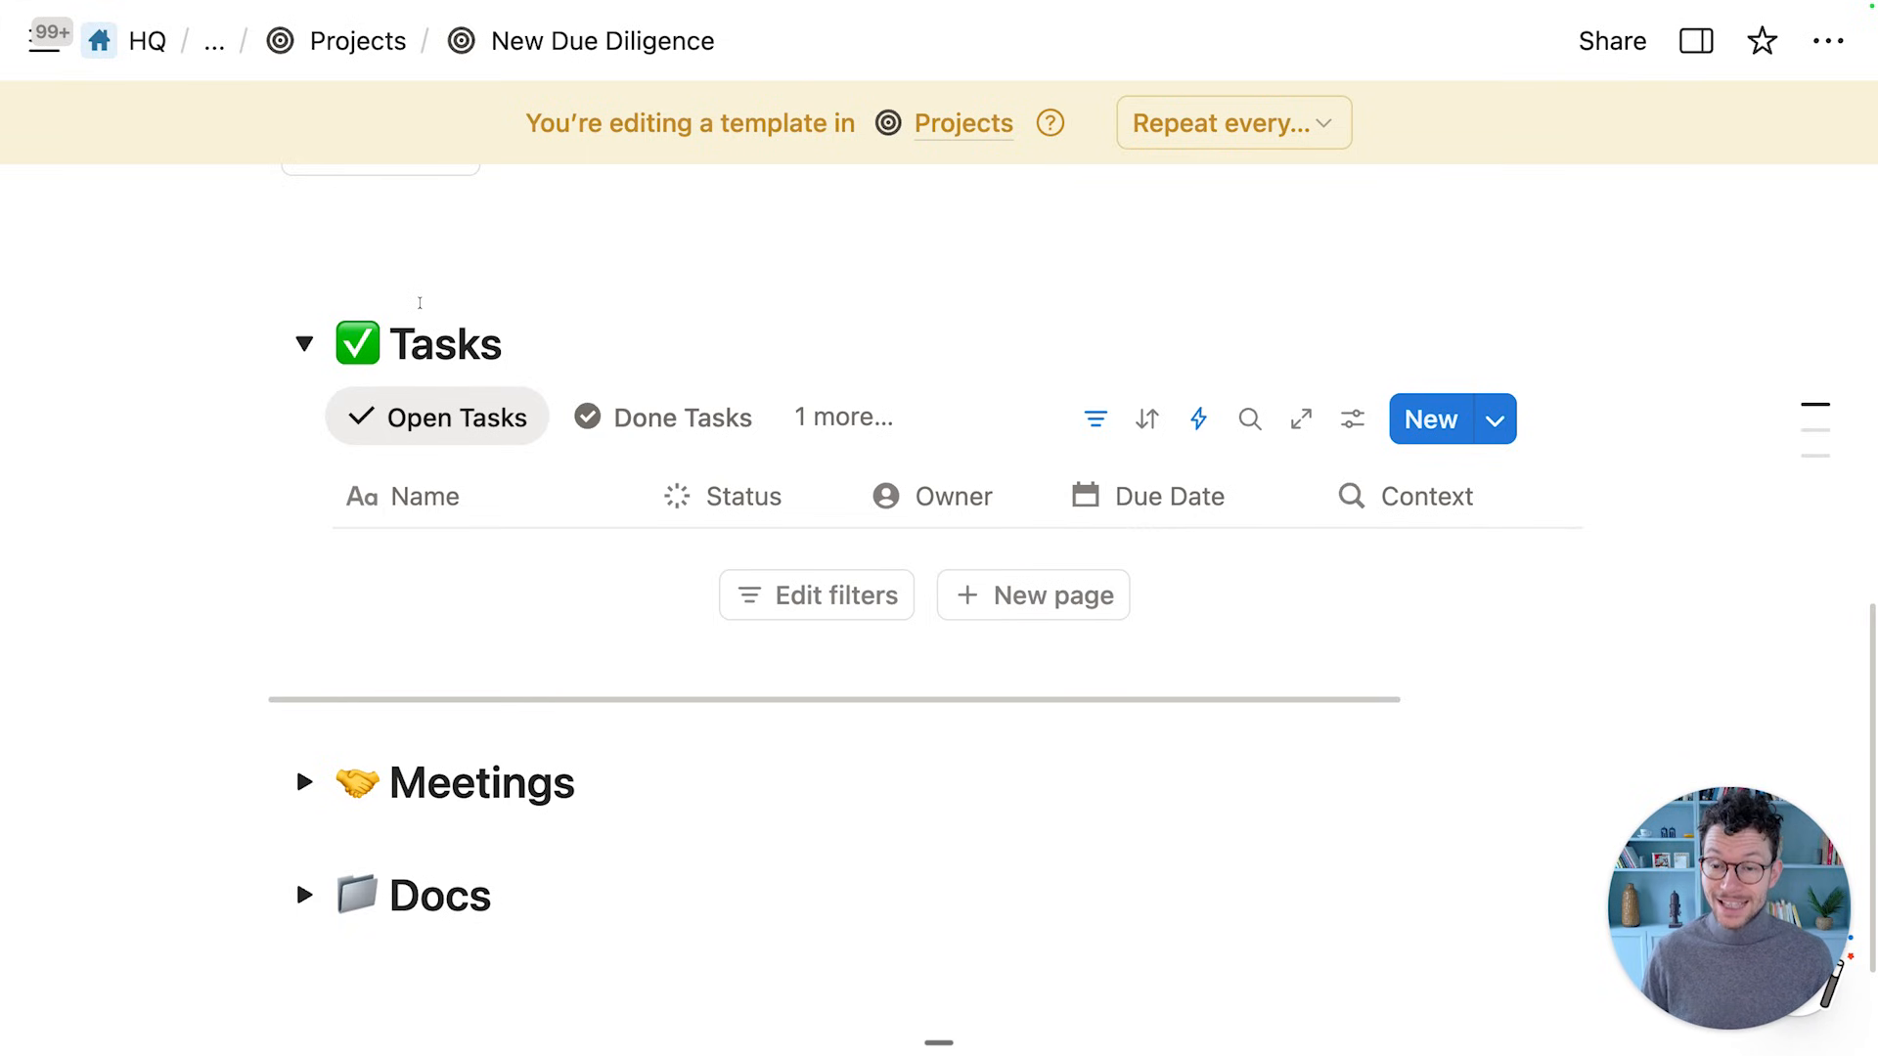
scroll(508, 352, "up", 3)
Add a toggle block titled 'DEFAULT TASKS' under the Tasks heading
scroll(528, 410, "down", 3)
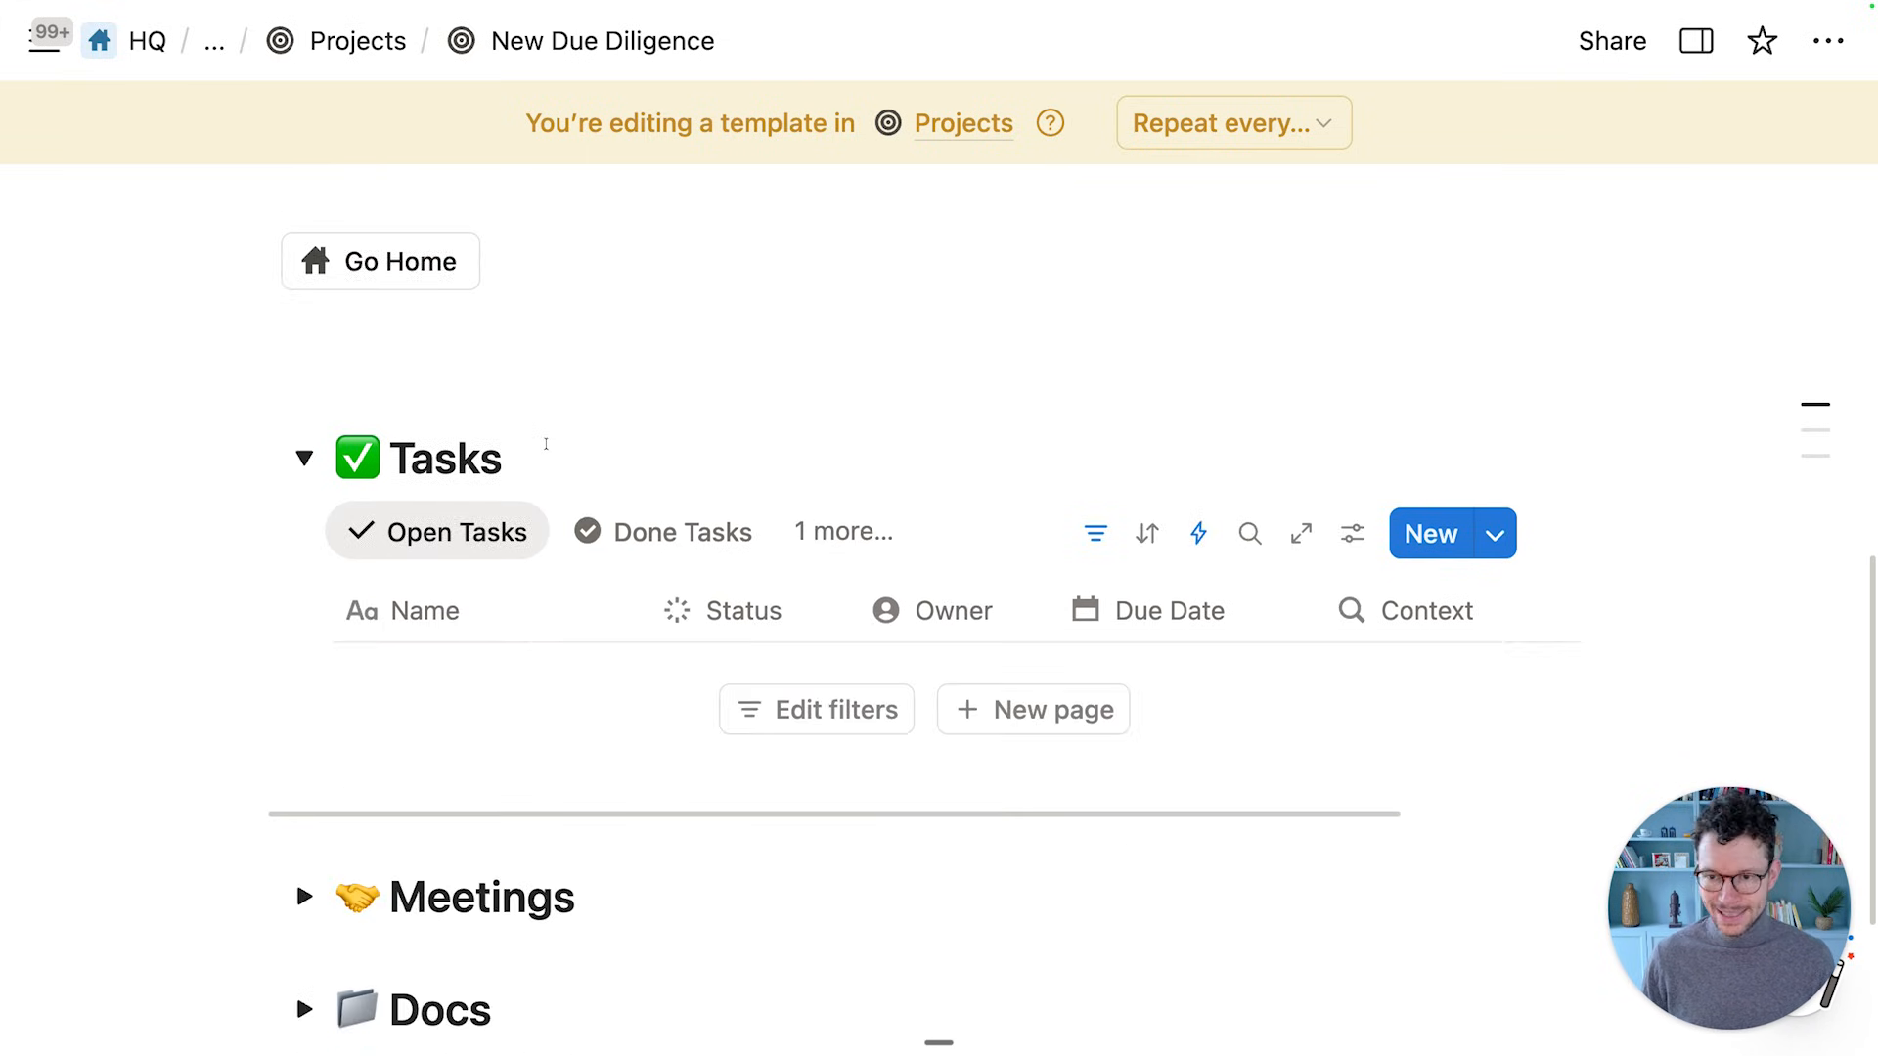
left_click(564, 426)
key("Return")
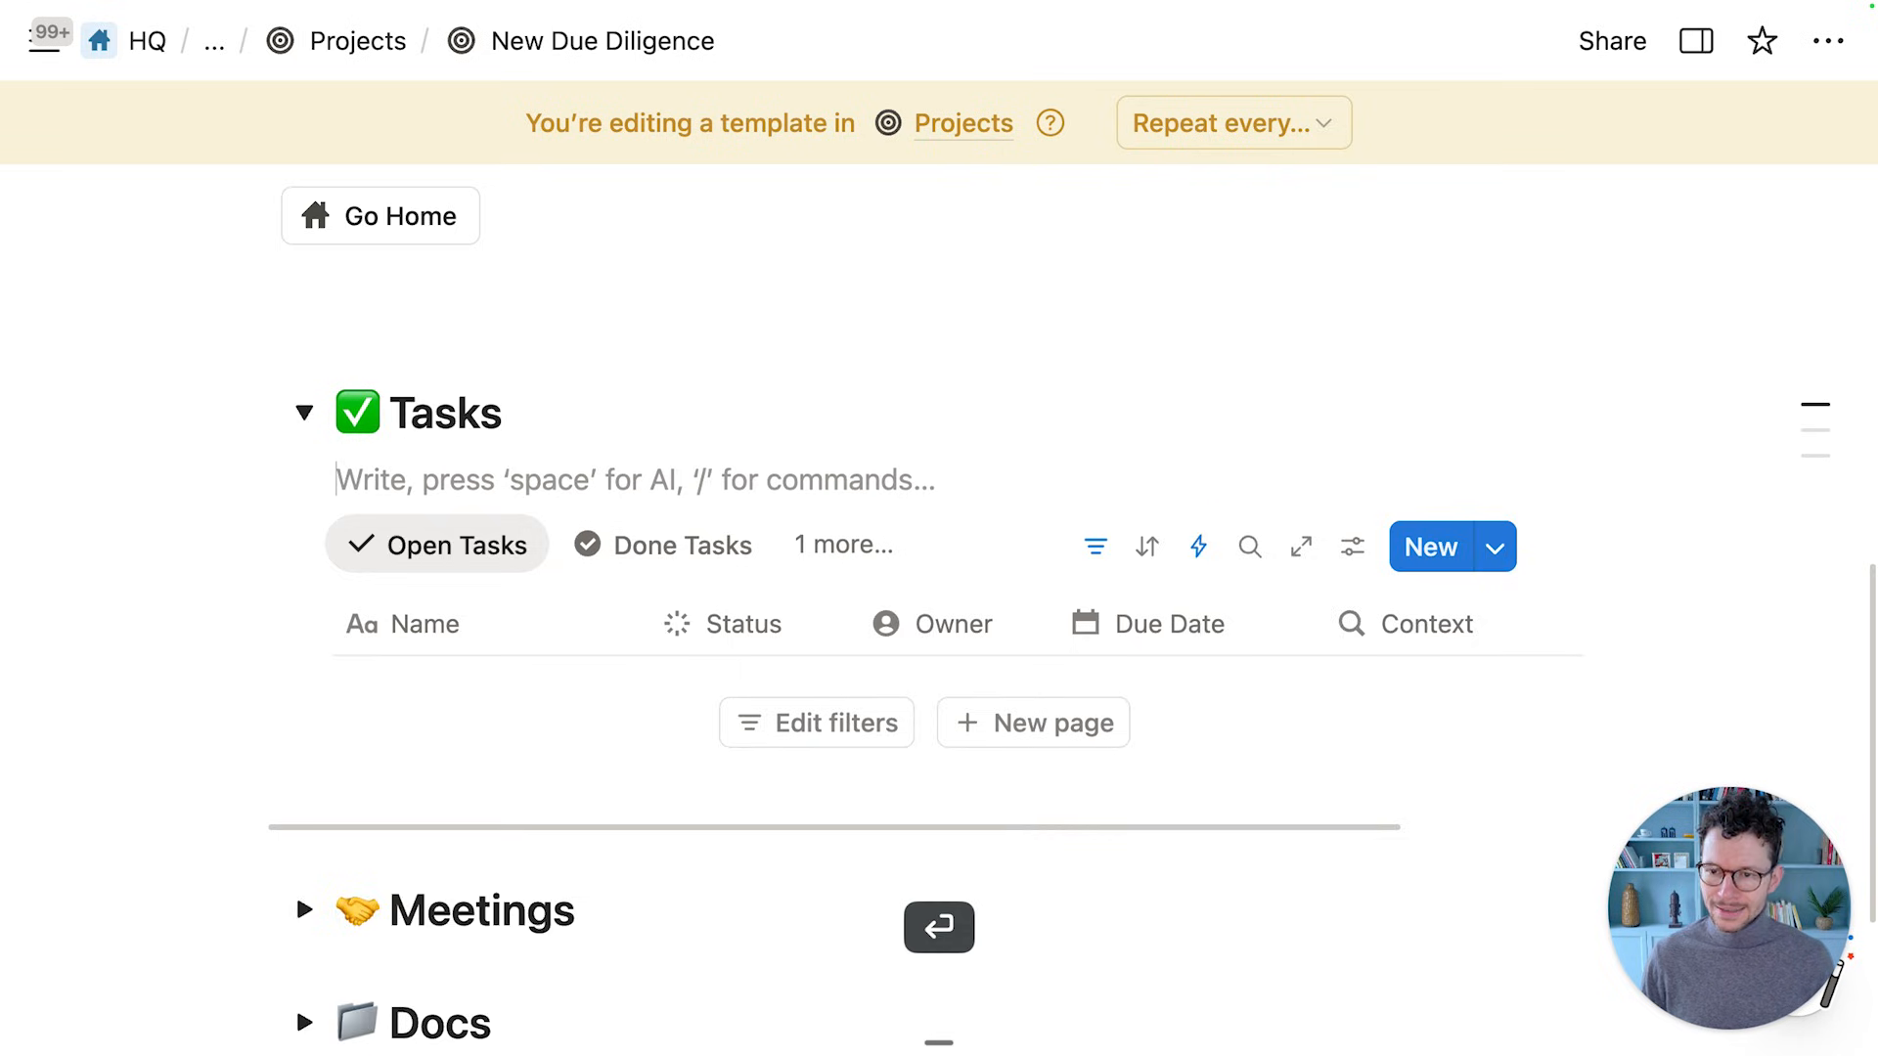
scroll(567, 431, "down", 2)
scroll(569, 433, "up", 1)
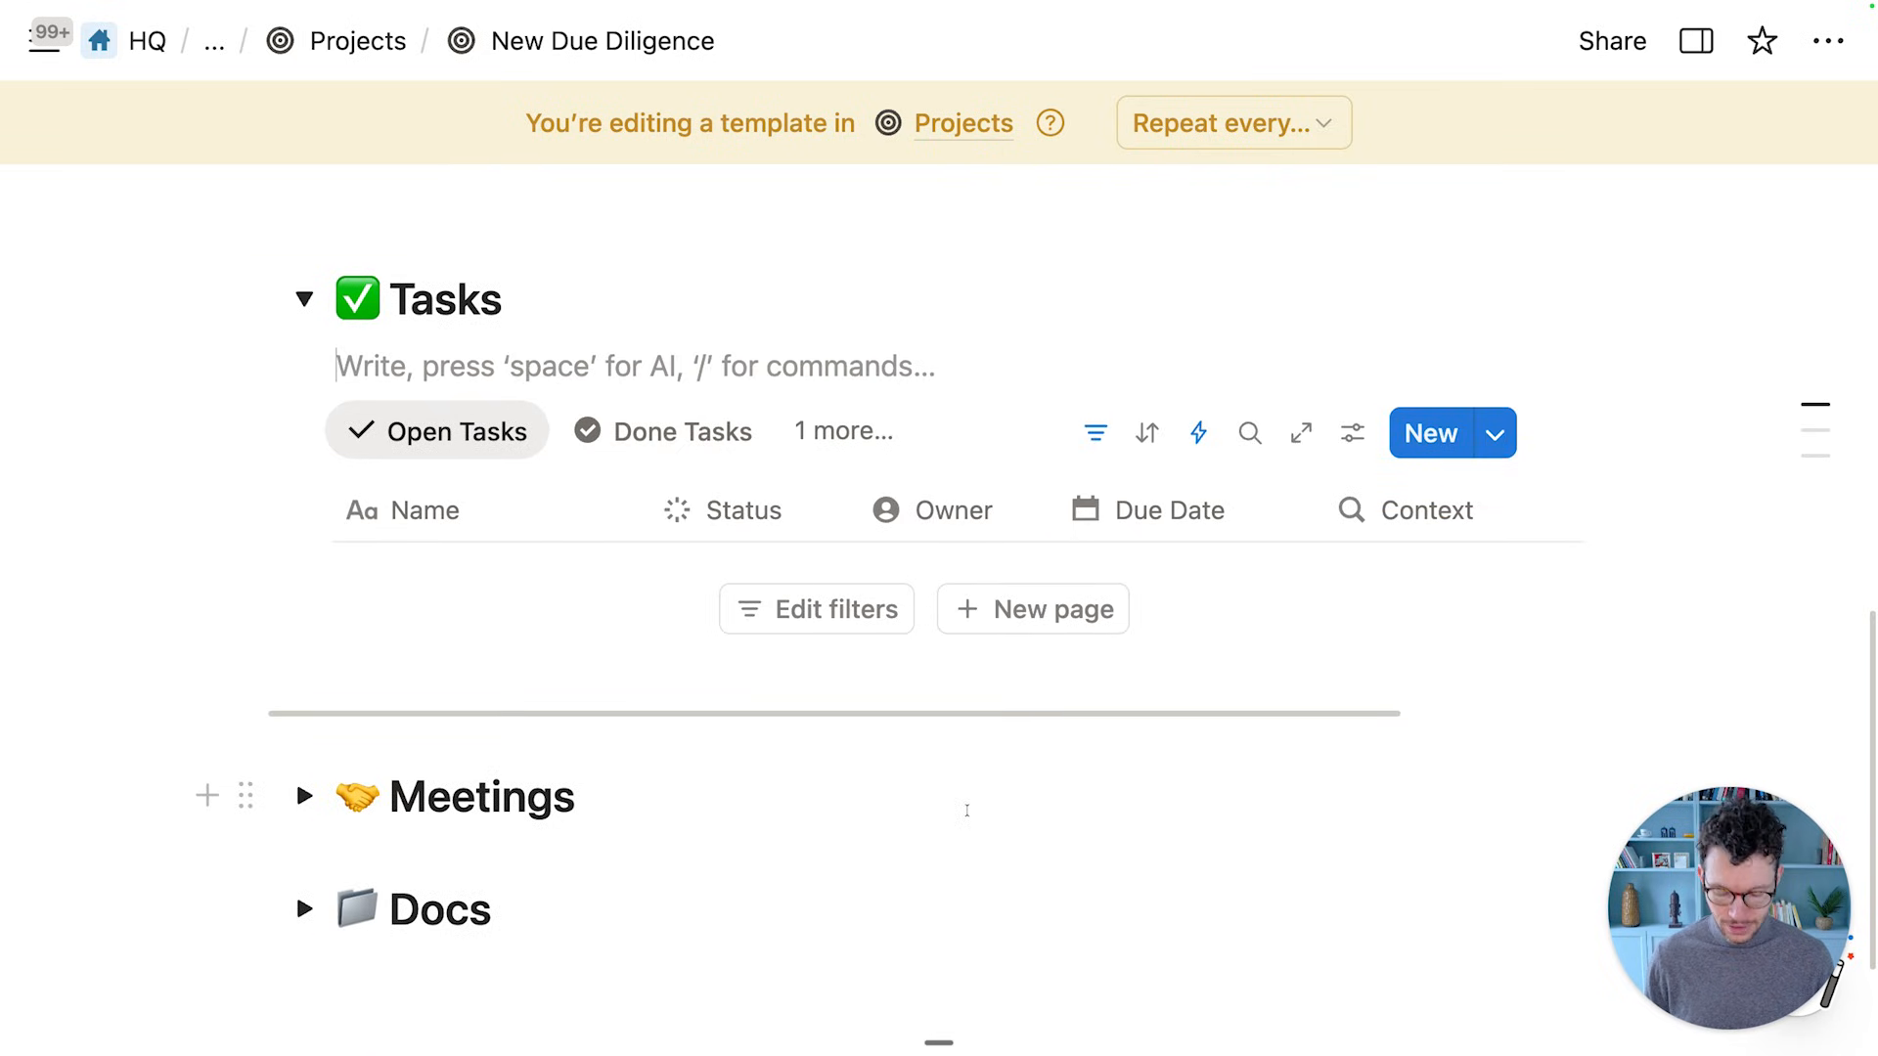
type("/tog")
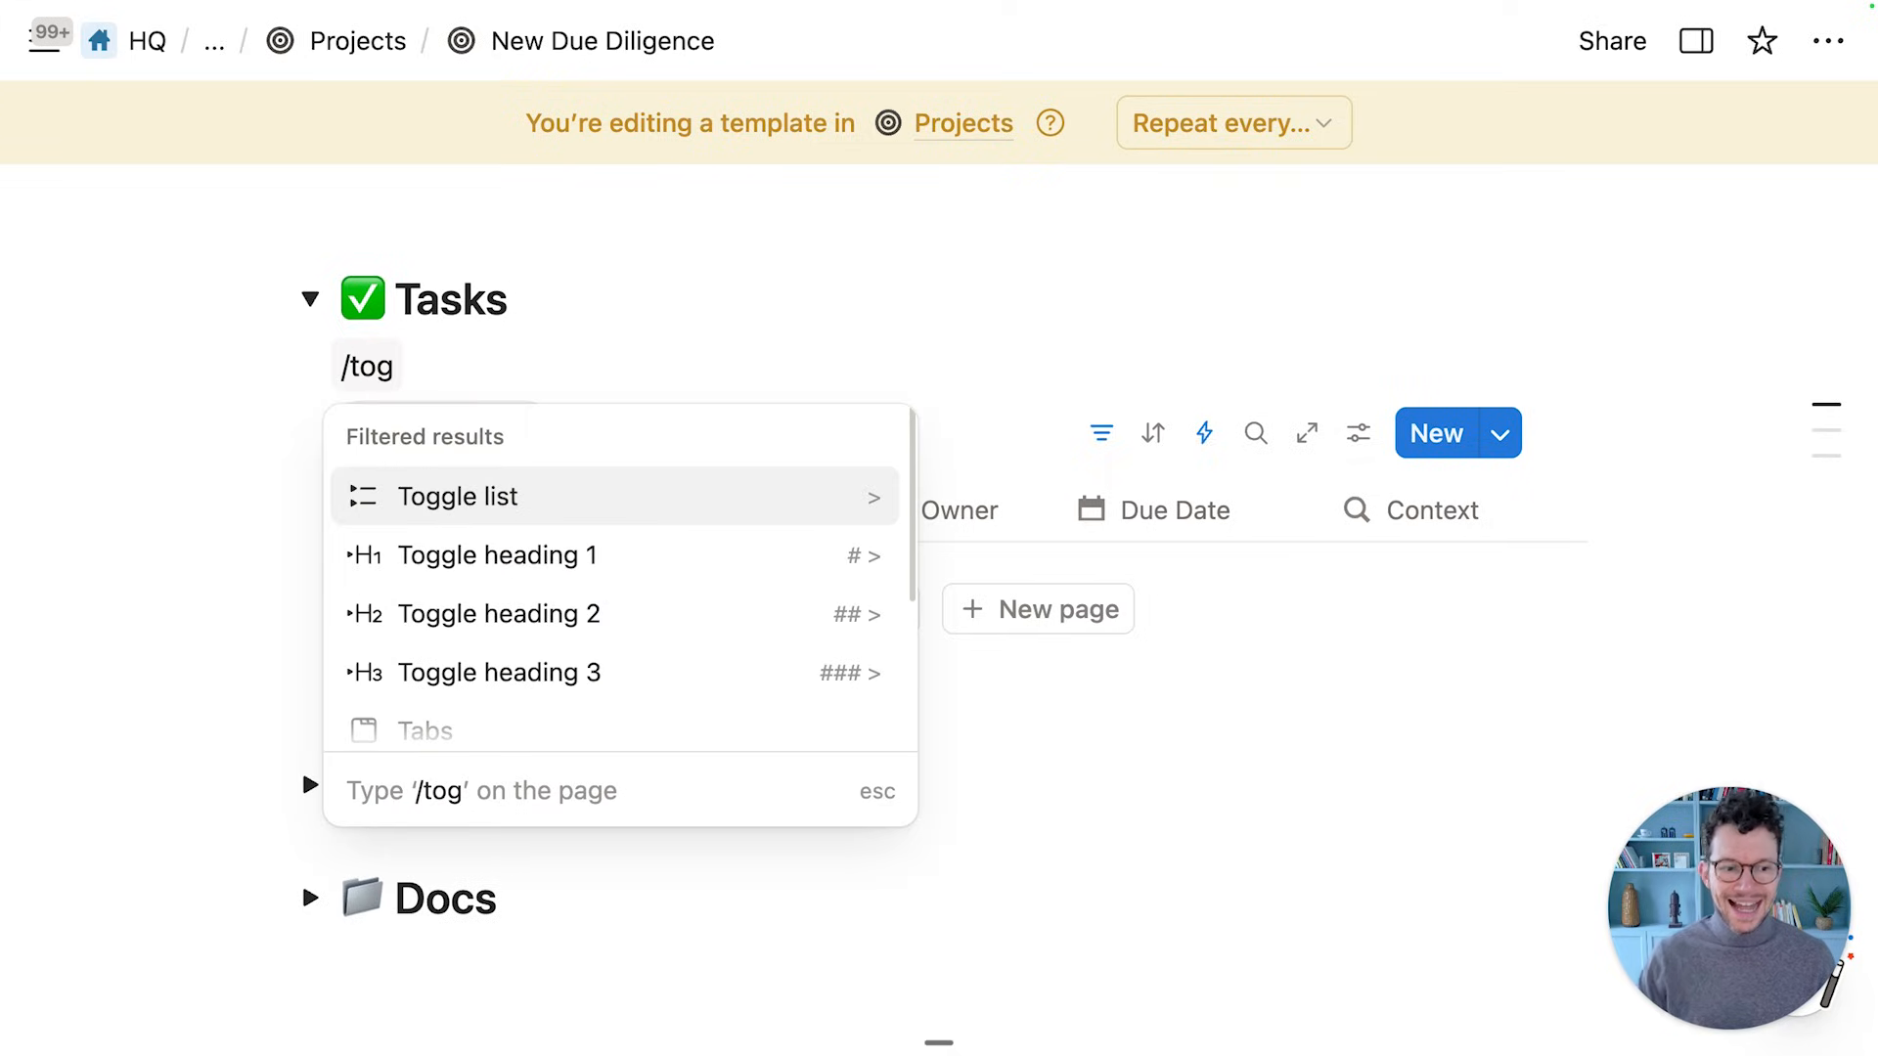
key("Return")
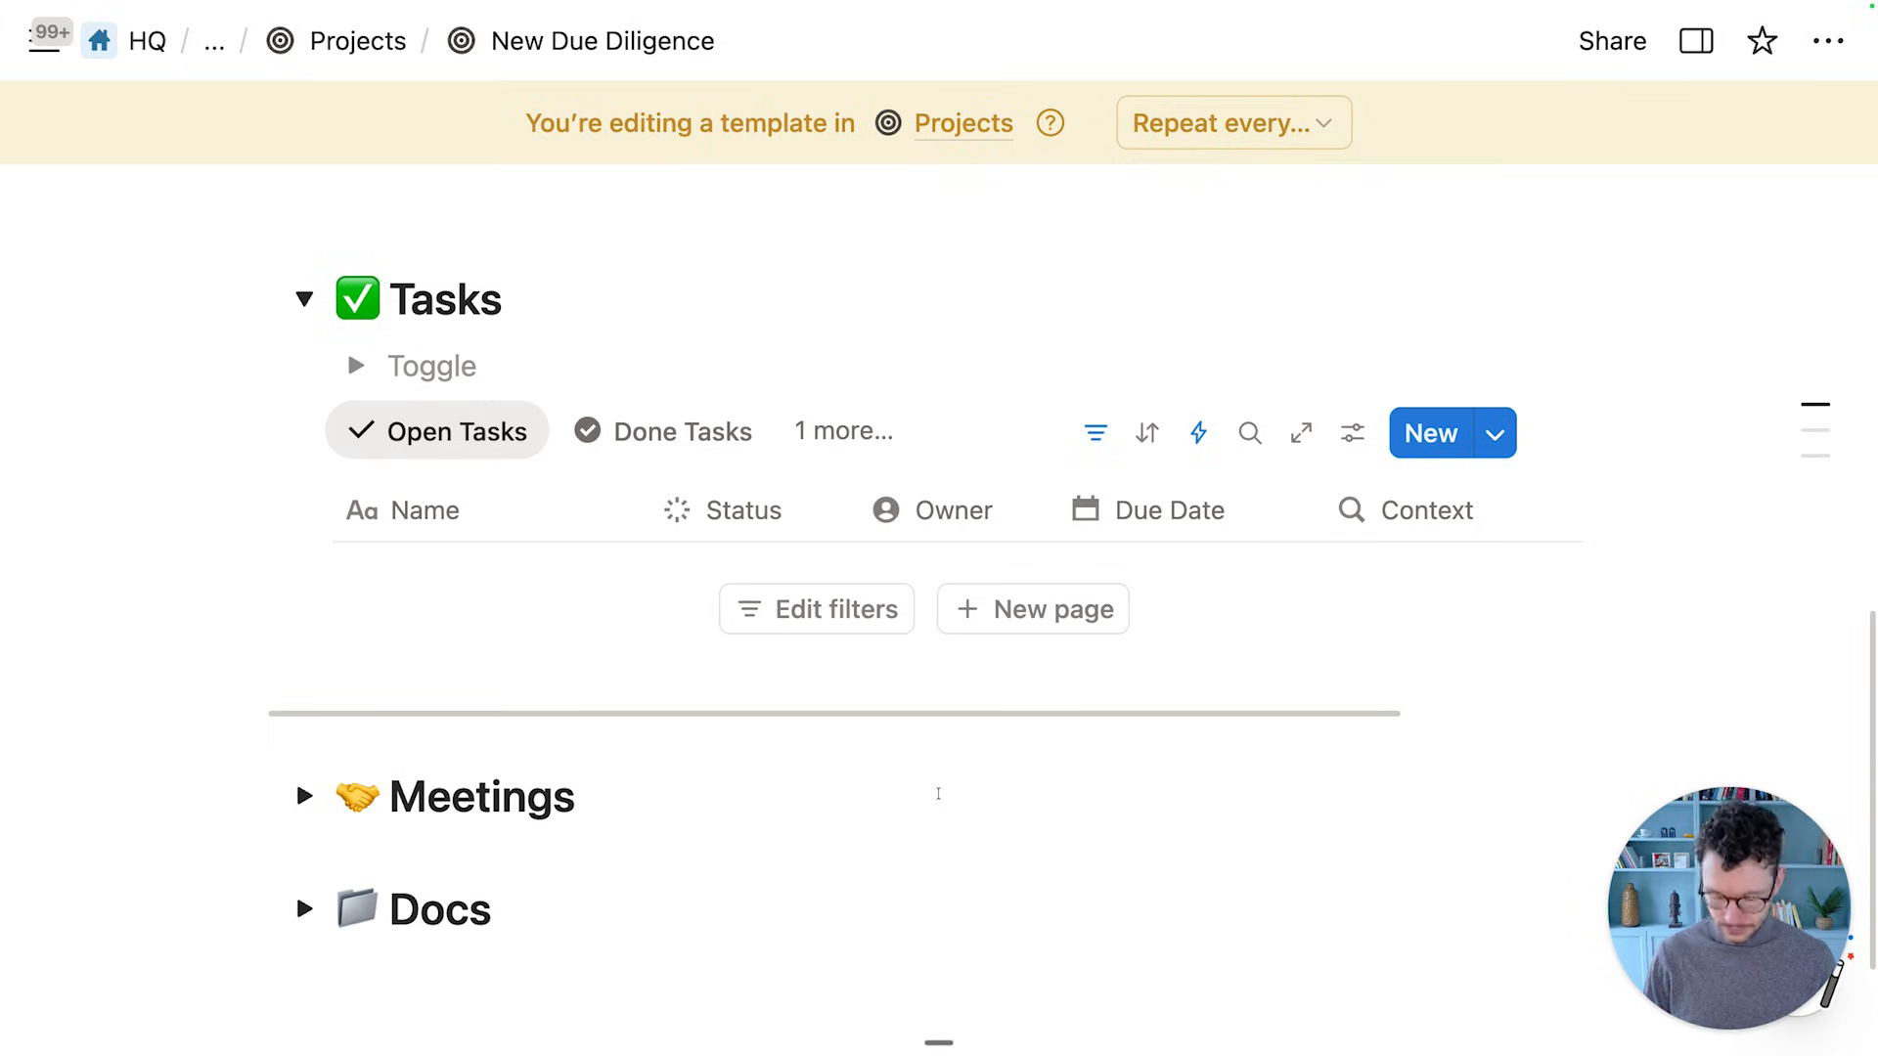
type("DEF")
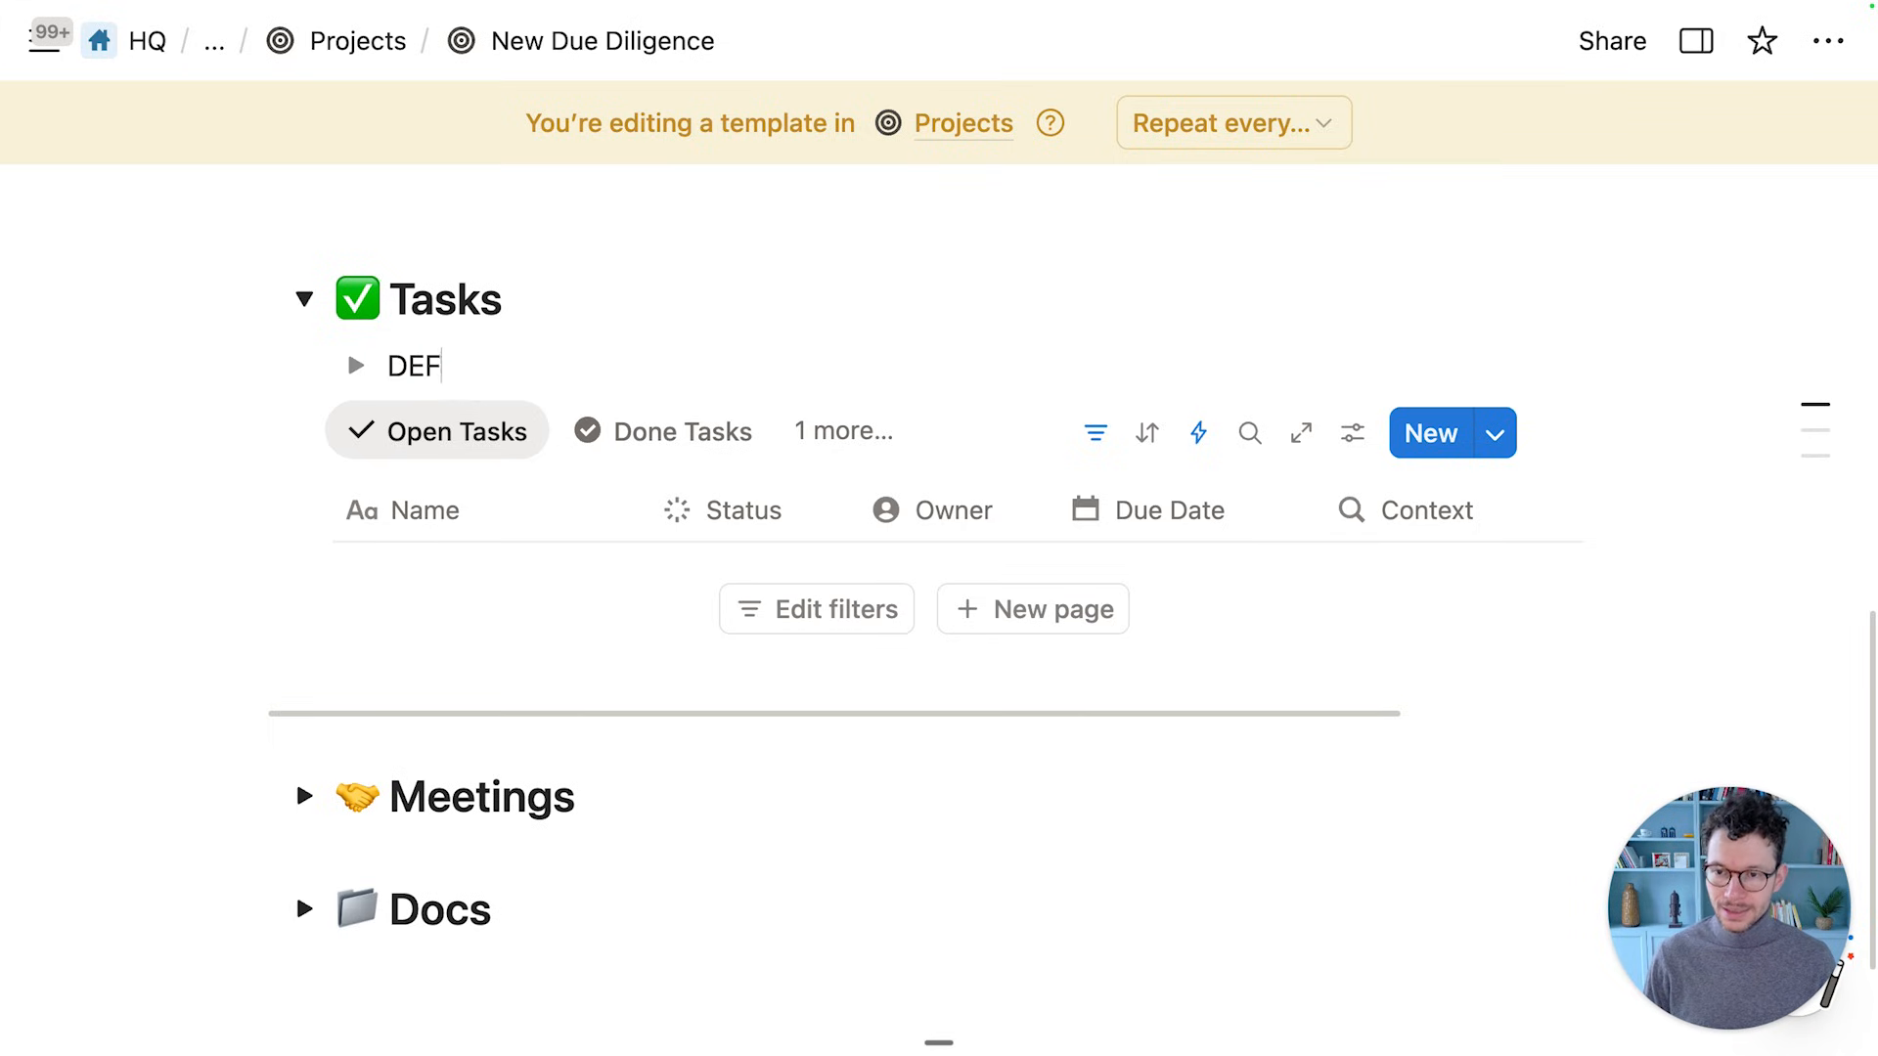
type("AULT TASKS")
Format the DEFAULT TASKS text as gray and bold
key("super+e")
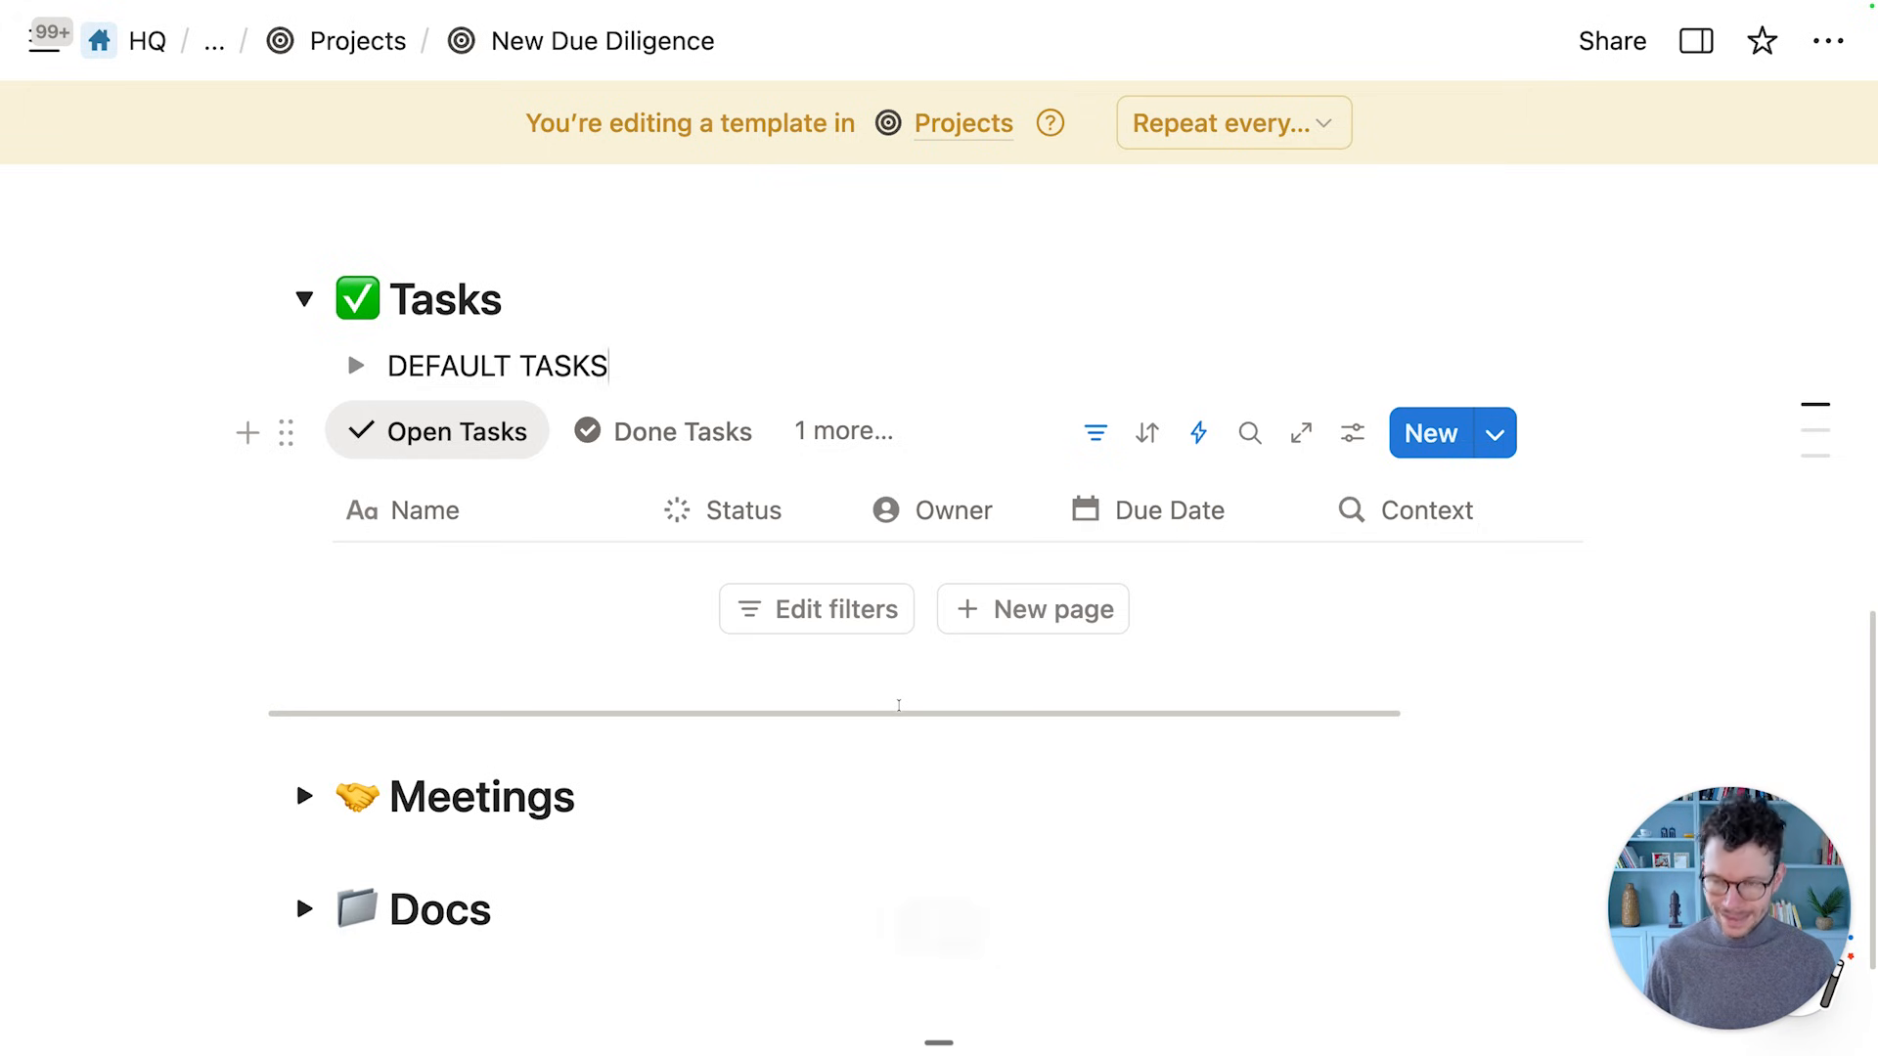
key("super+a")
left_click(1534, 291)
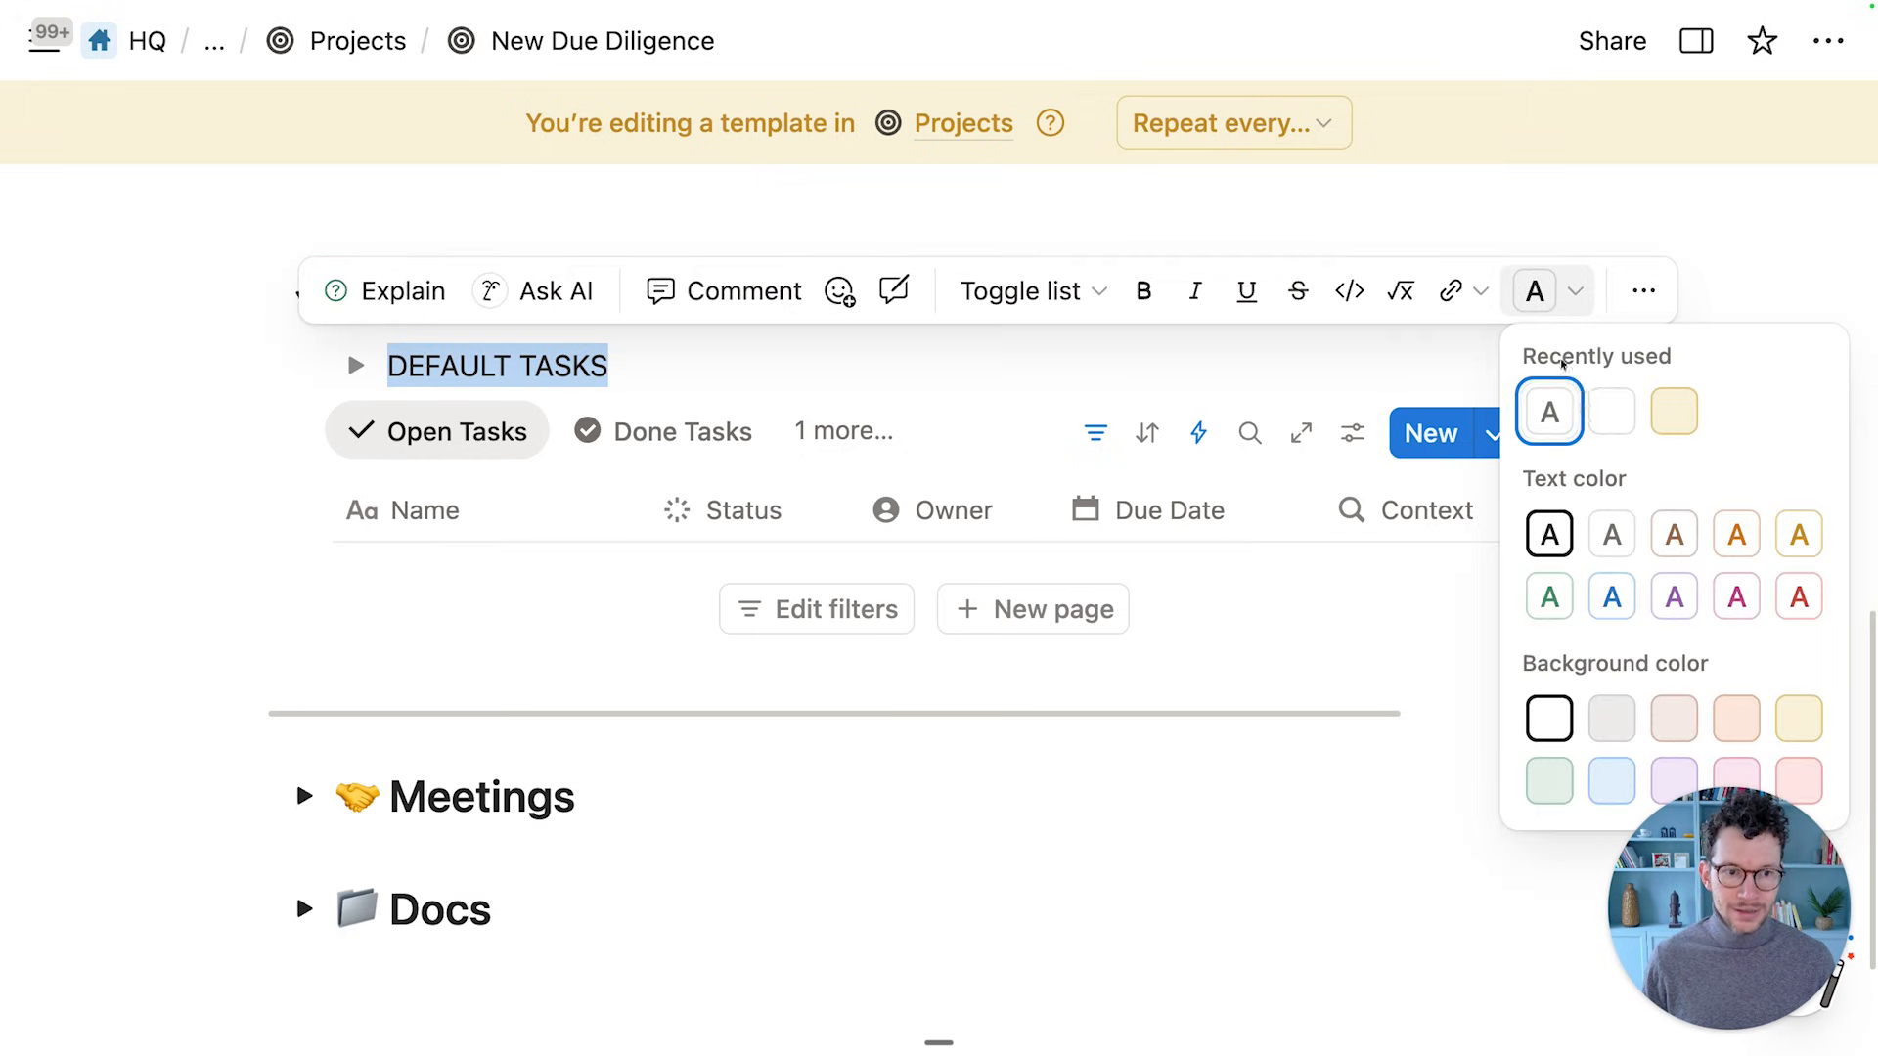
left_click(1600, 523)
key("super+b")
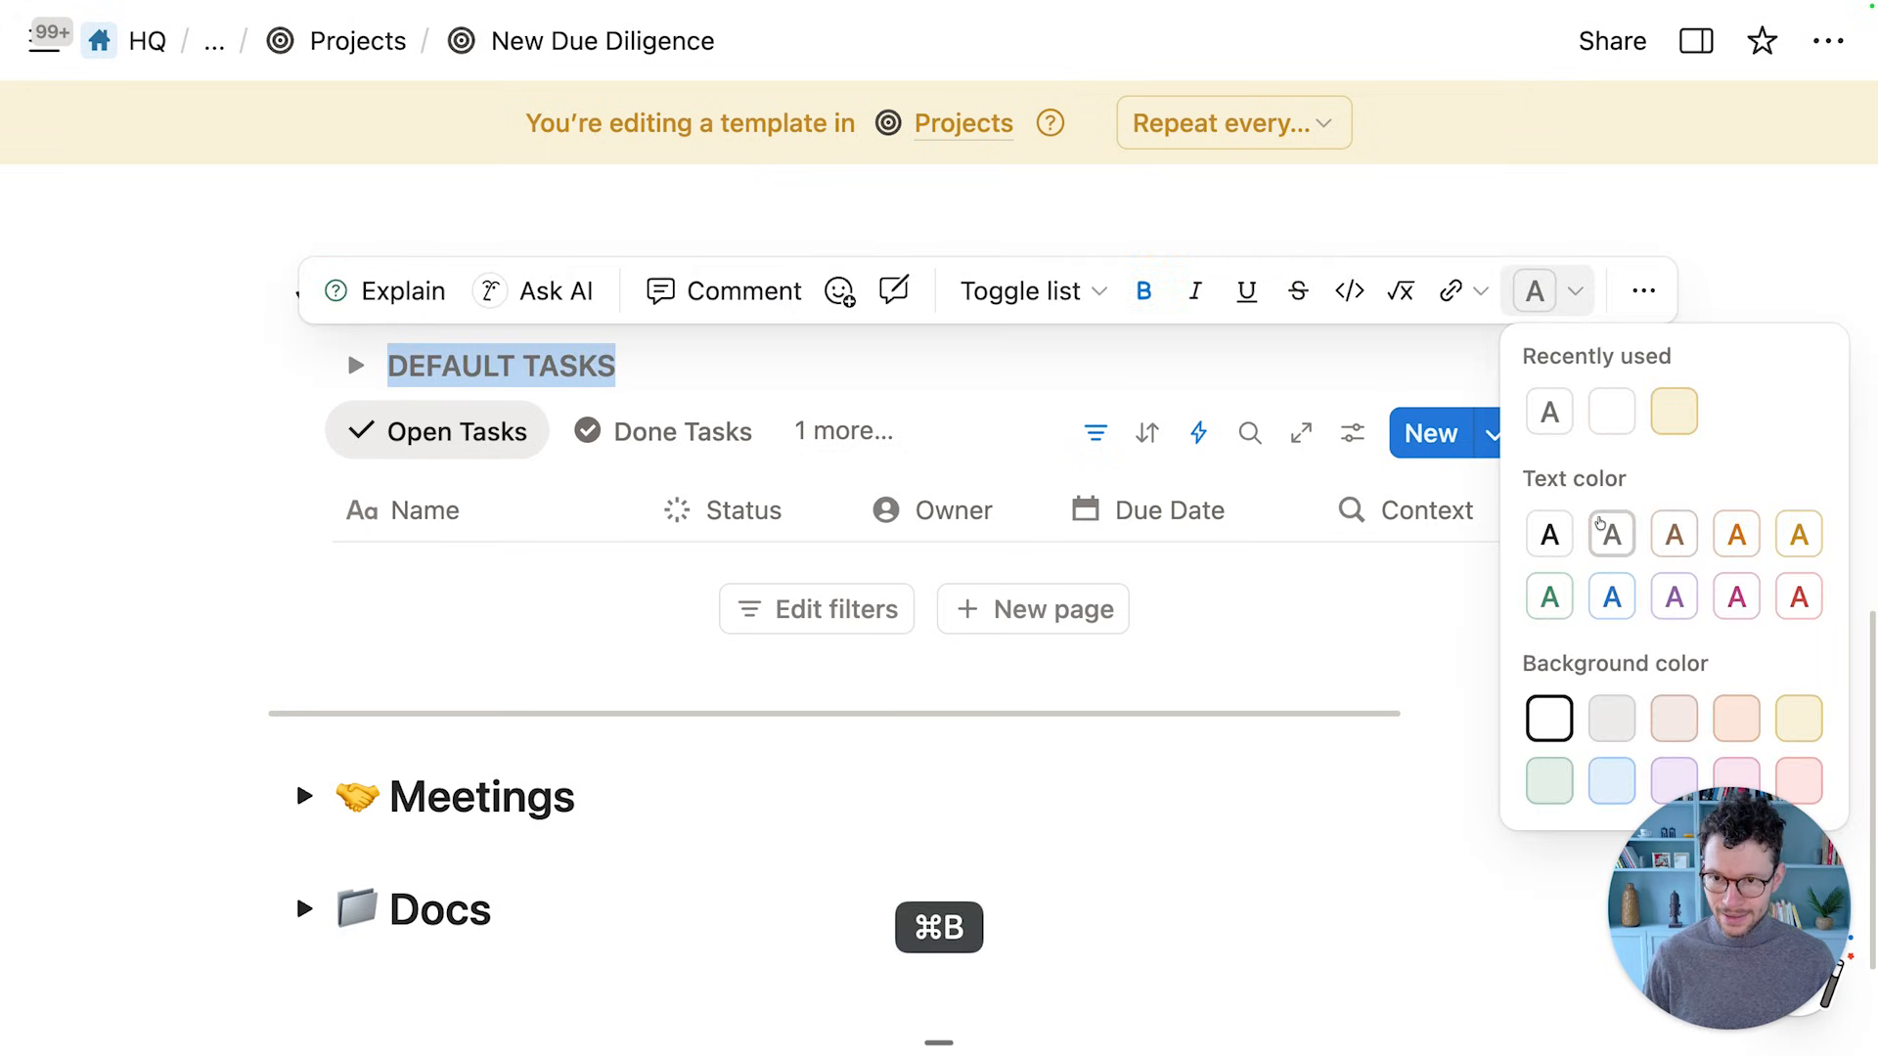
left_click(541, 842)
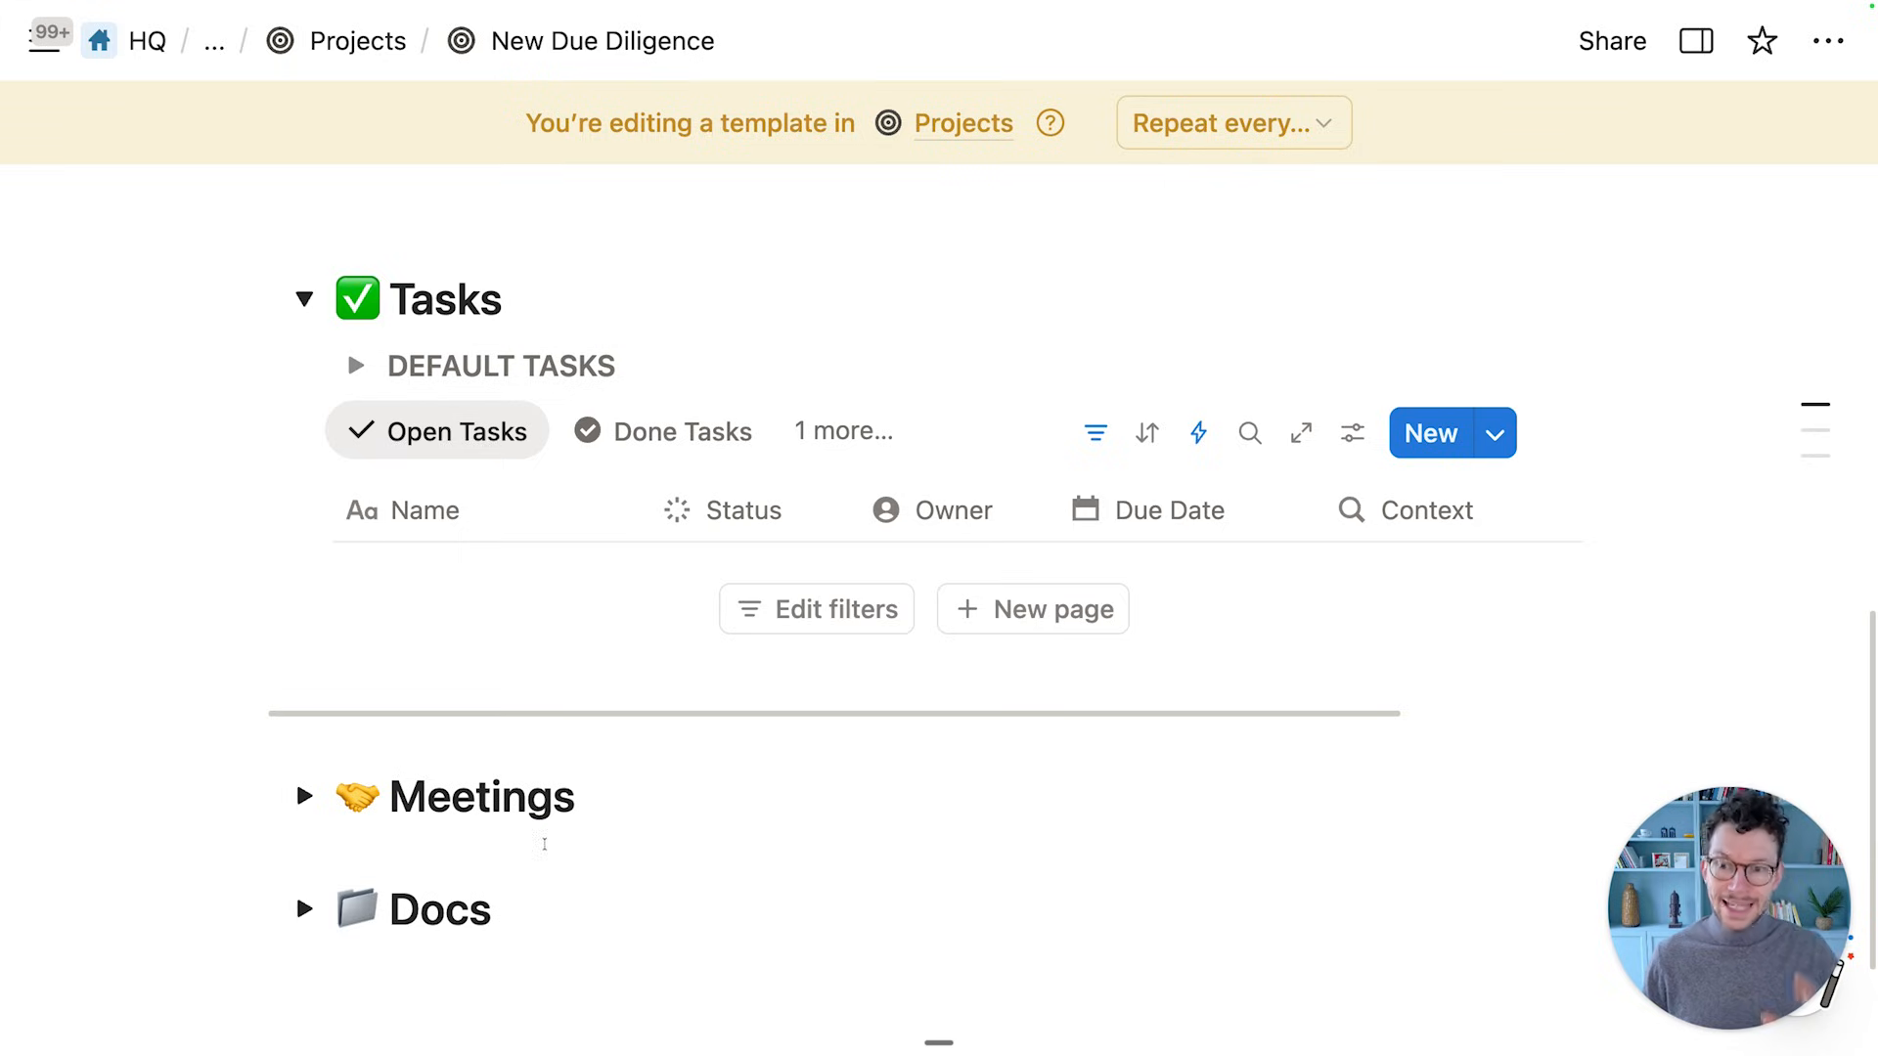
Inside DEFAULT TASKS, bullet 'Ask for access to data room', 'Review data room', 'Write DD report'
left_click(355, 366)
left_click(417, 424)
scroll(495, 404, "down", 1)
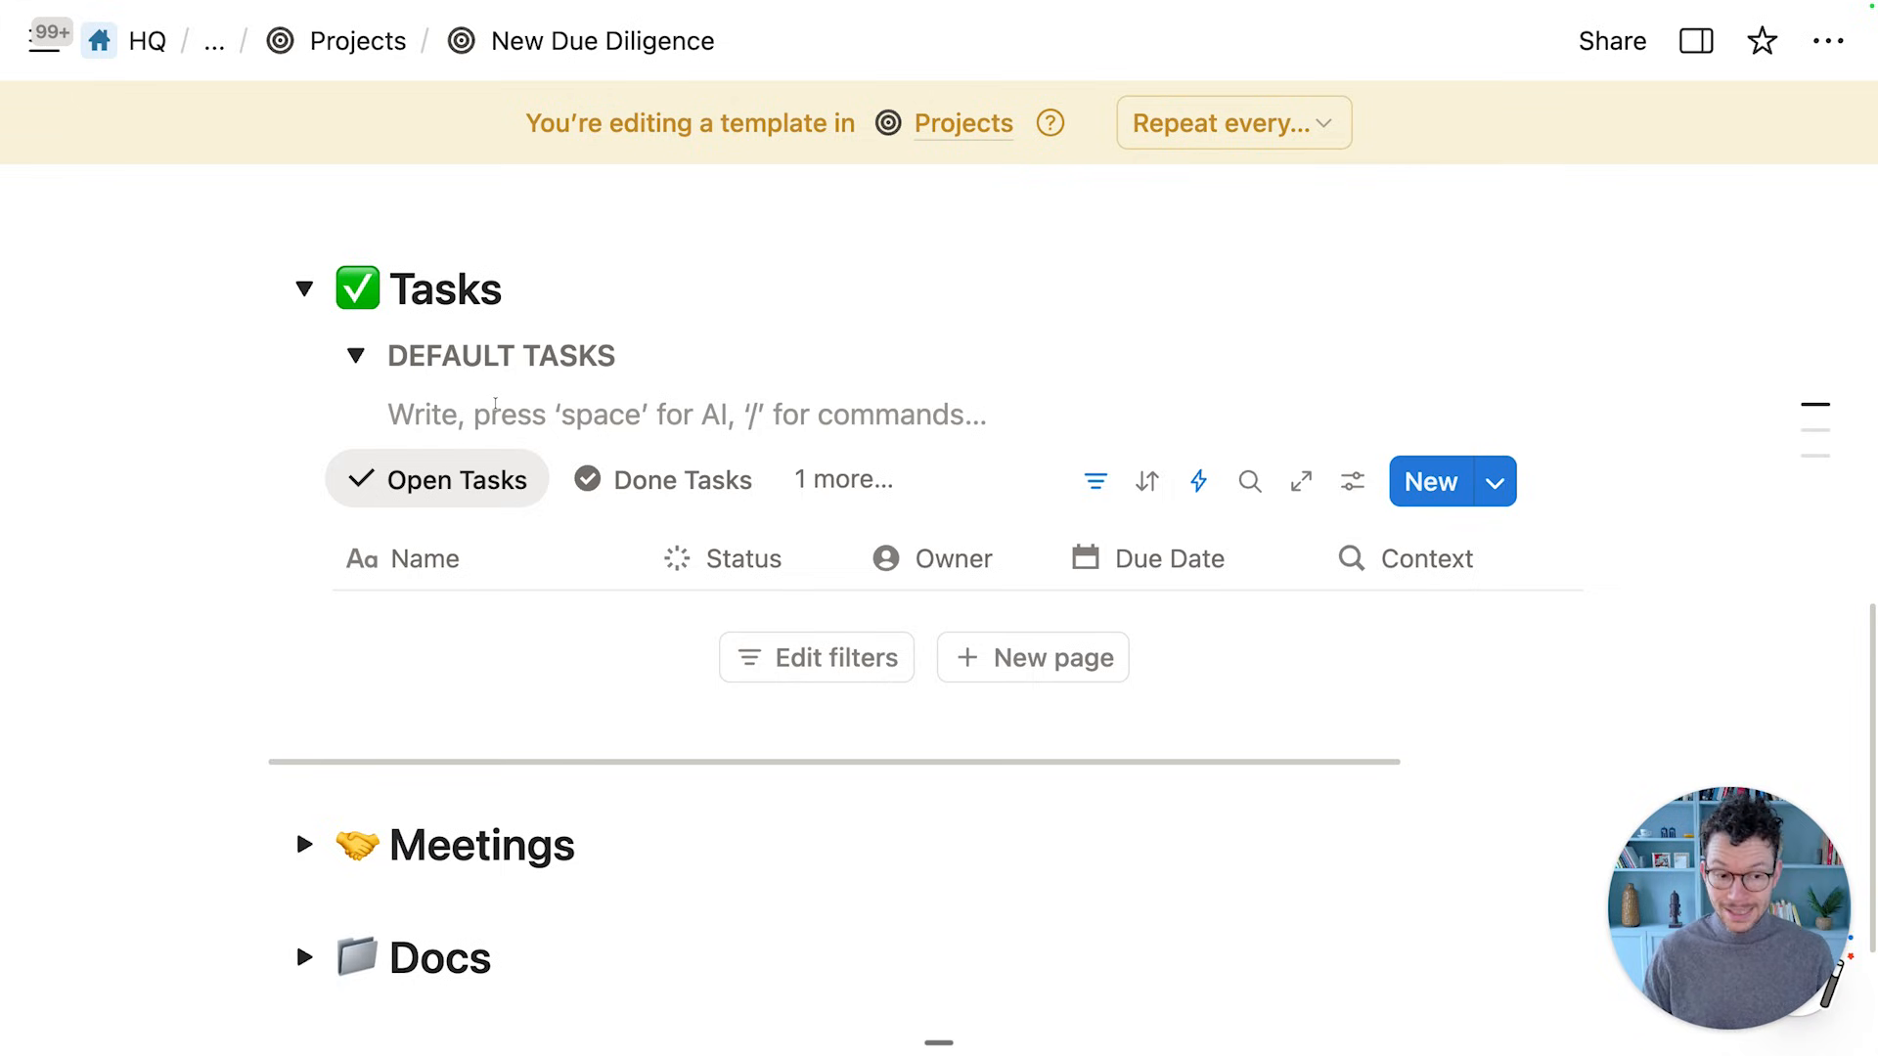
type("- ")
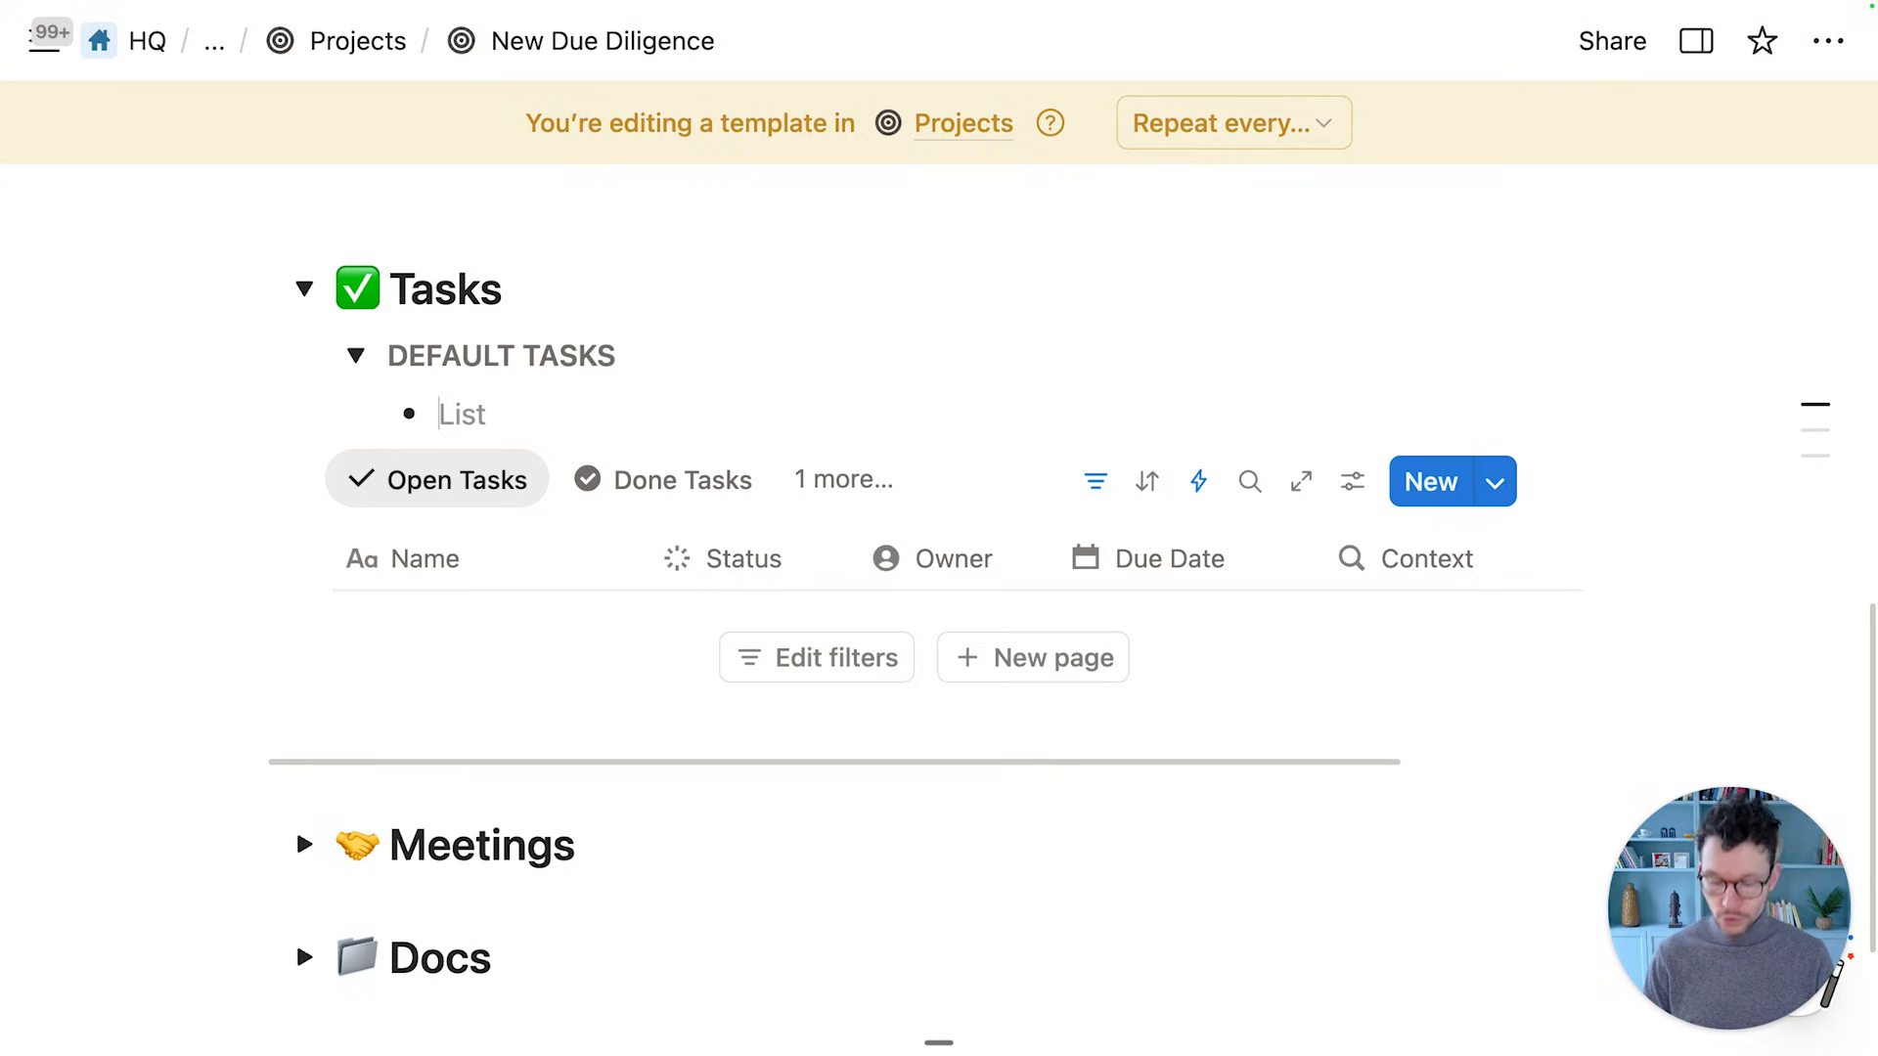
type("Ask for access to dat")
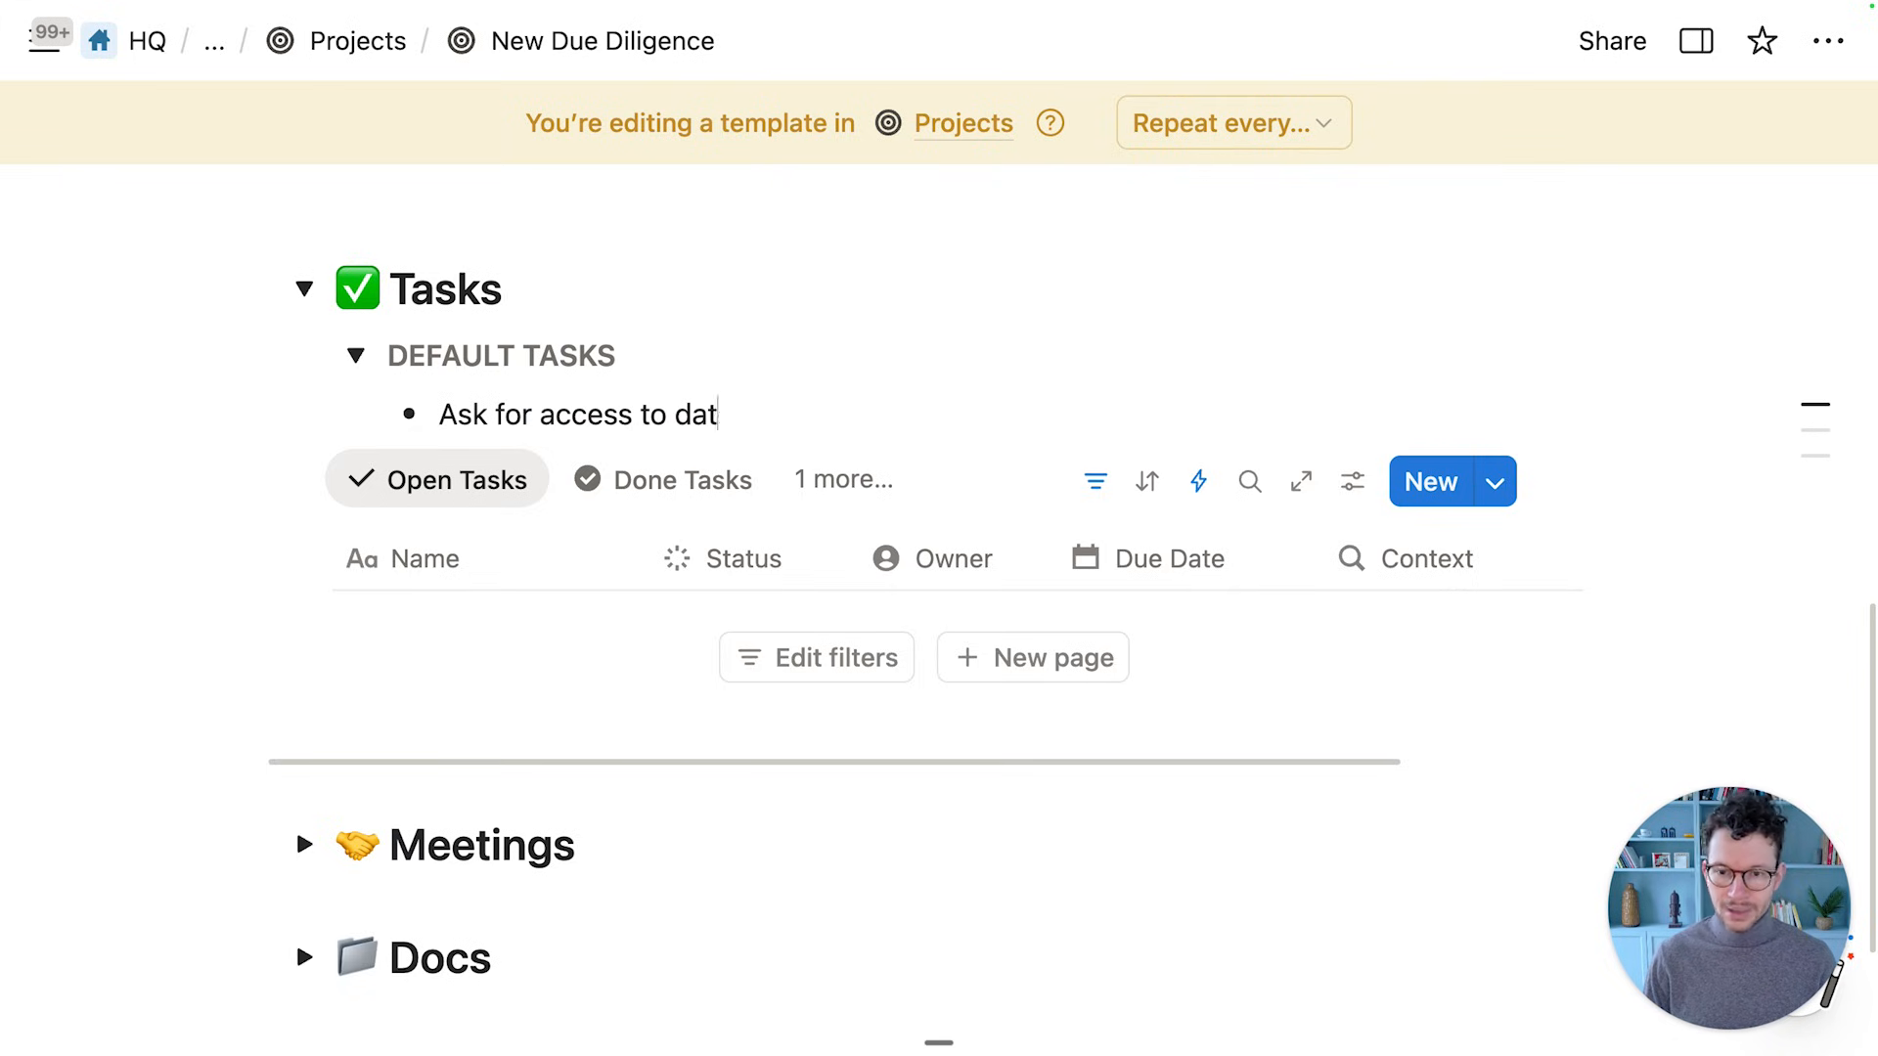
type("a room")
key("Return")
type("Review ")
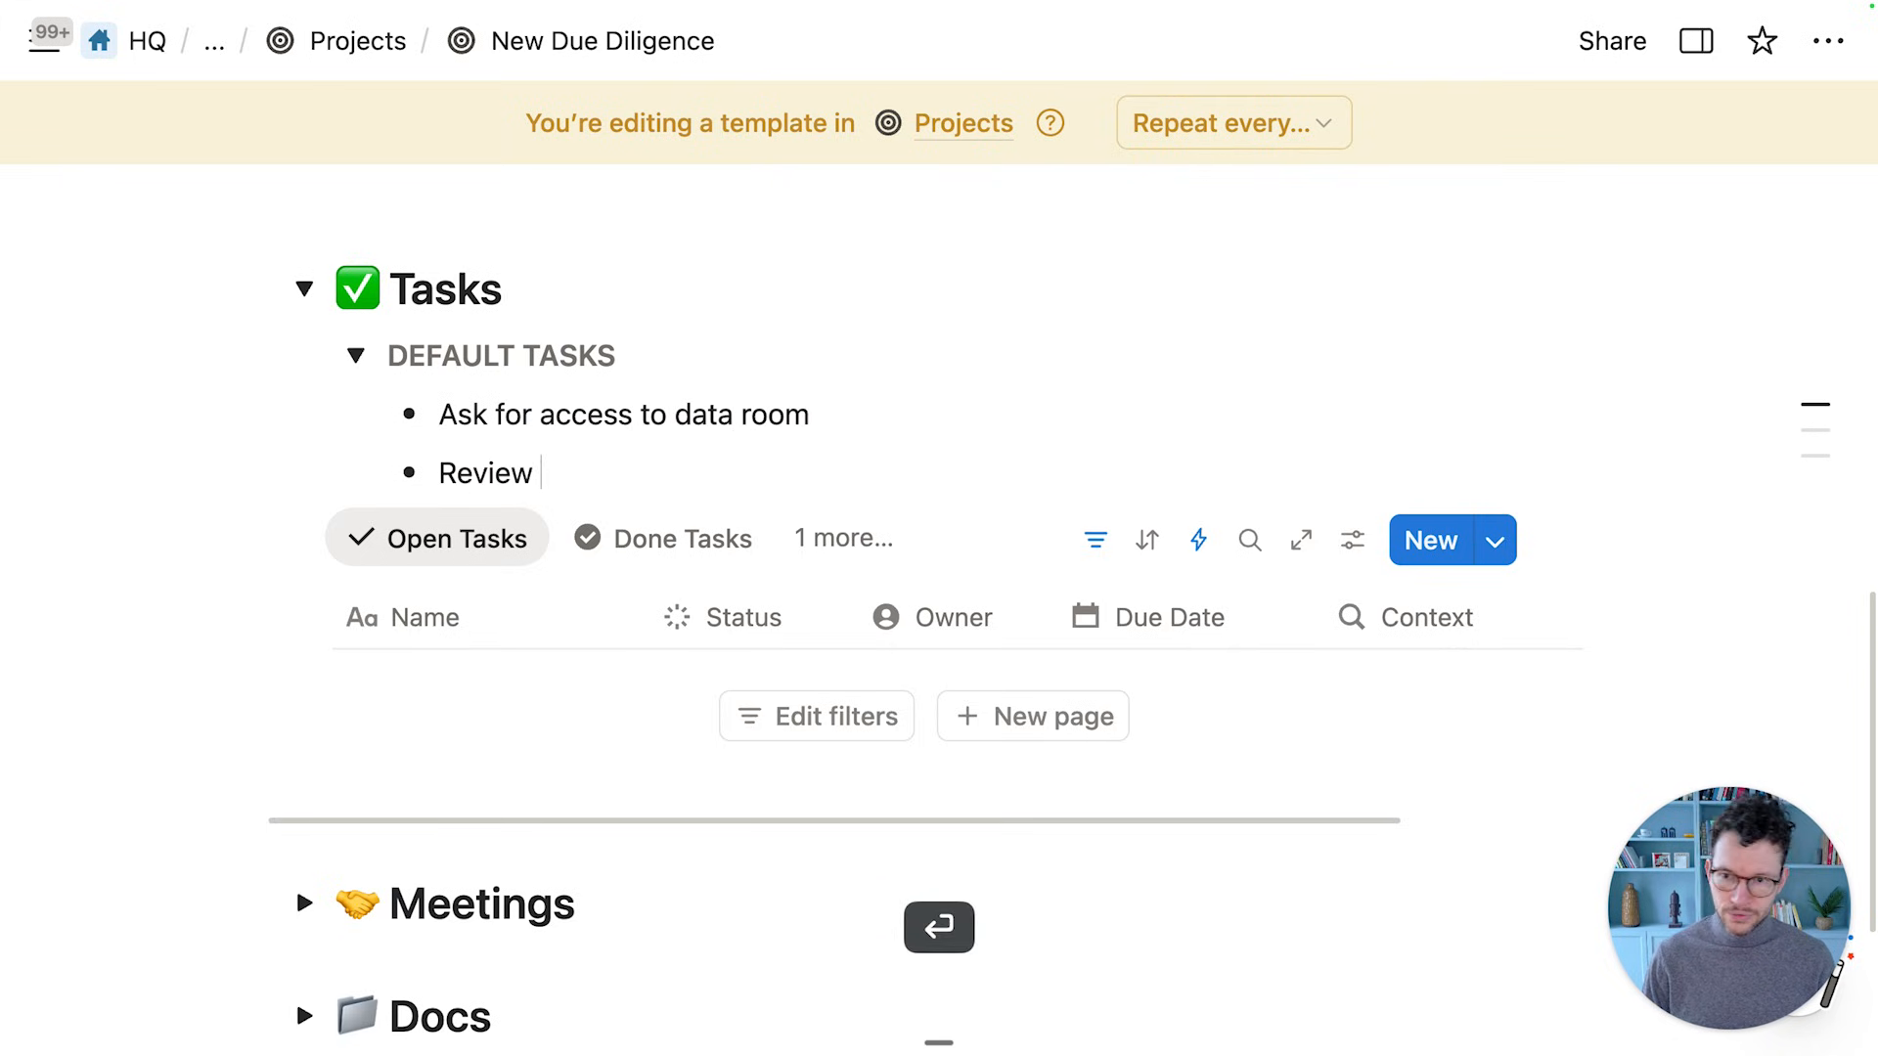
type("data room")
key("Return")
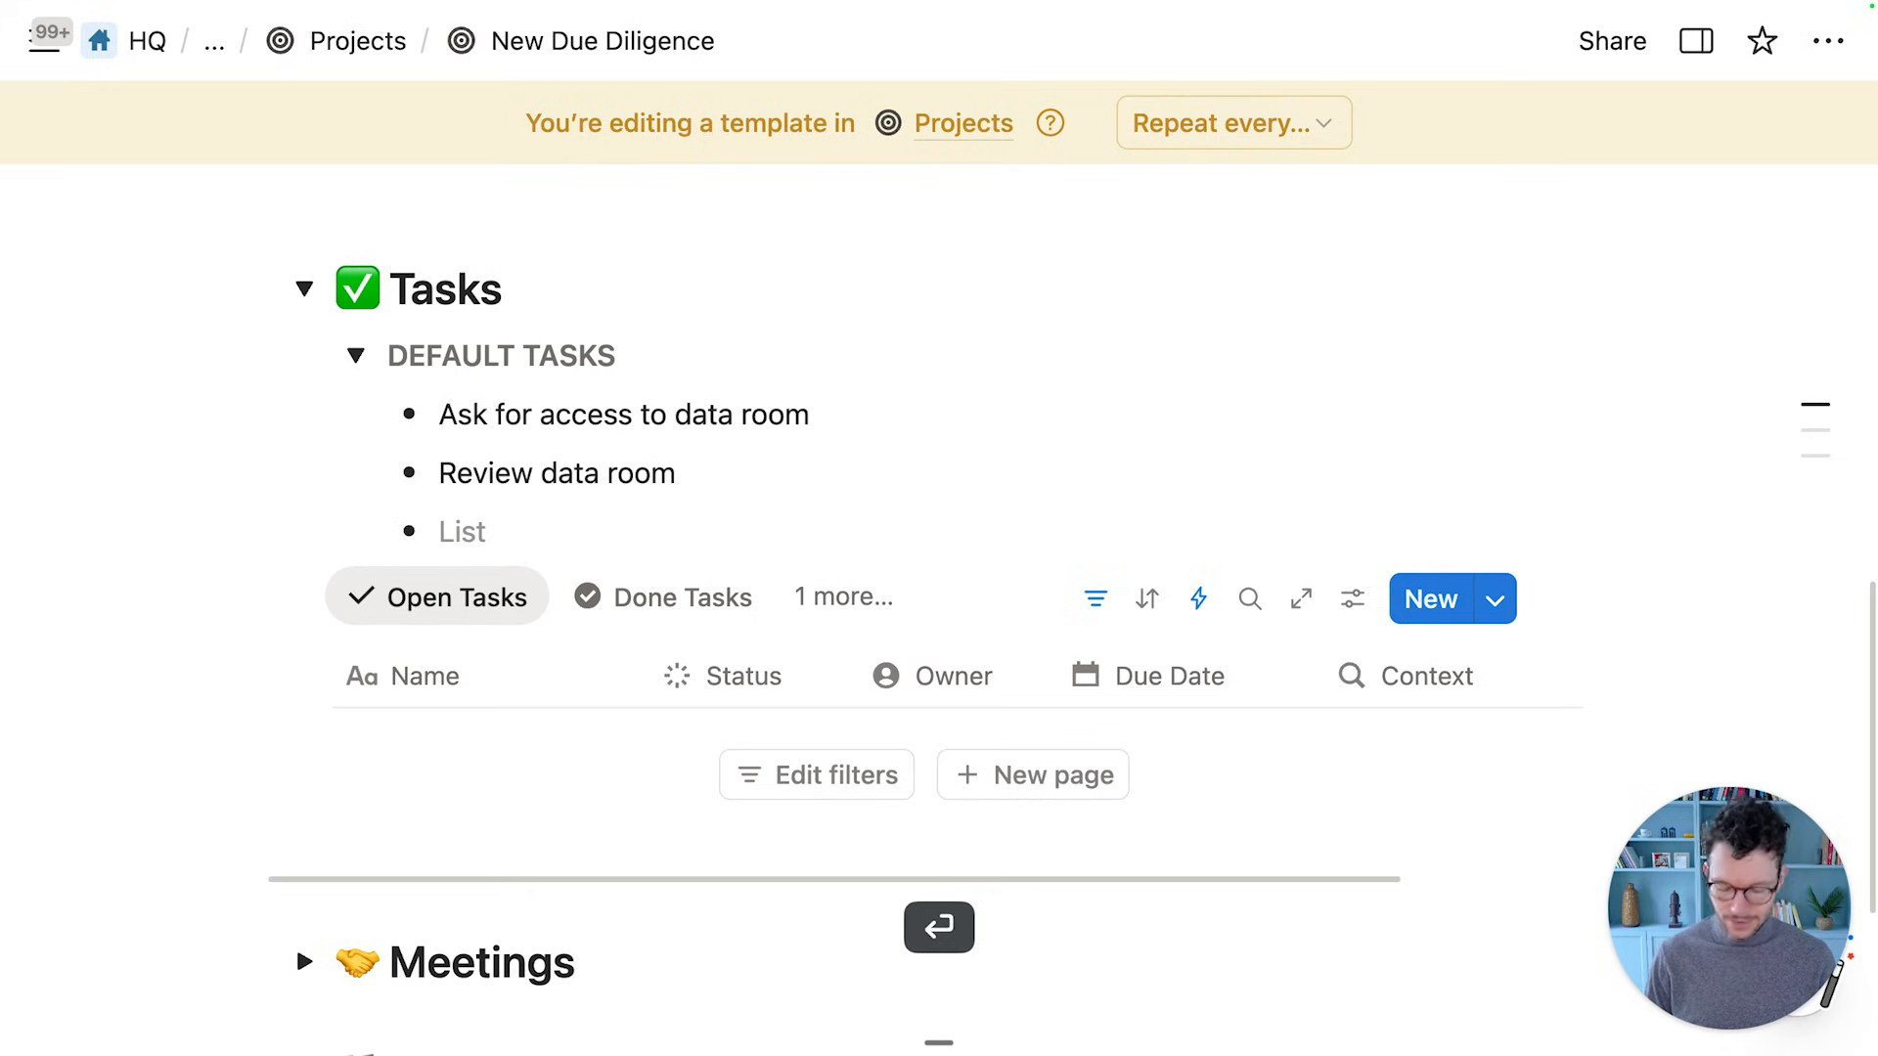
type("cre")
key("BackSpace")
key("BackSpace")
key("BackSpace")
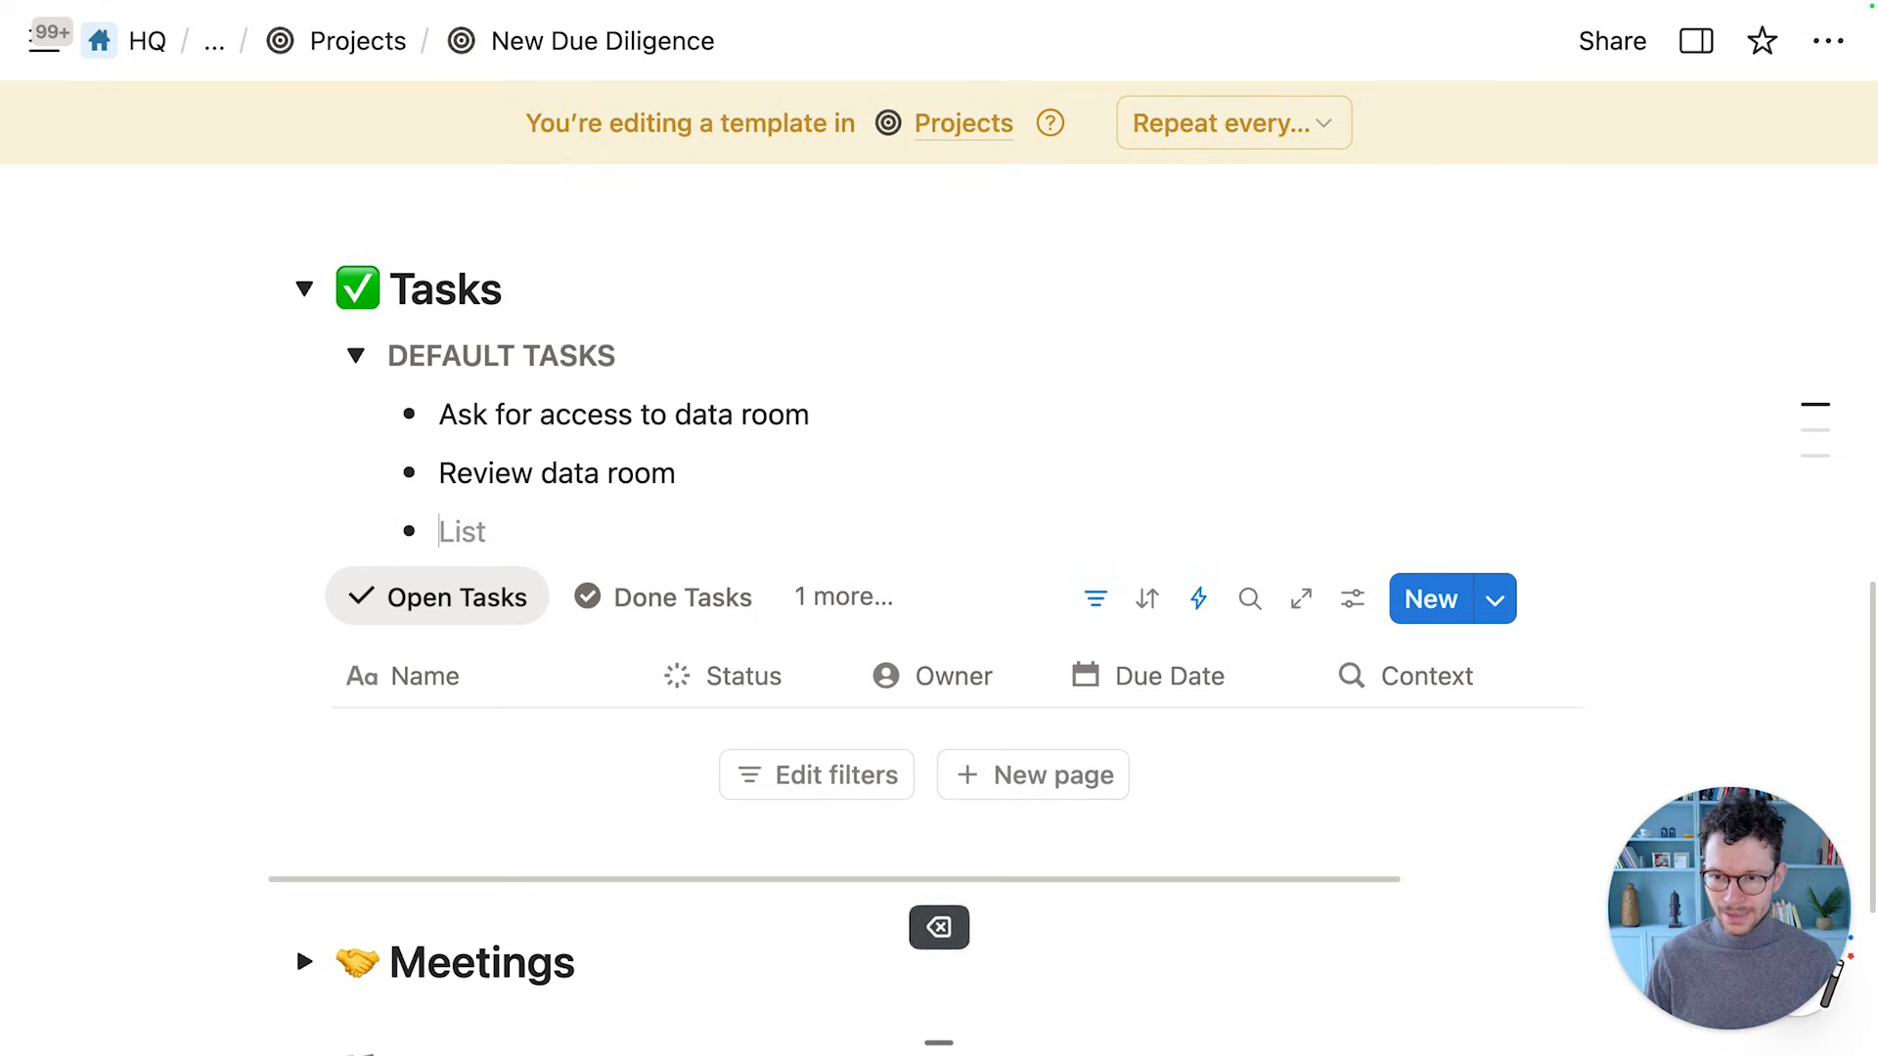
type("Write DD report")
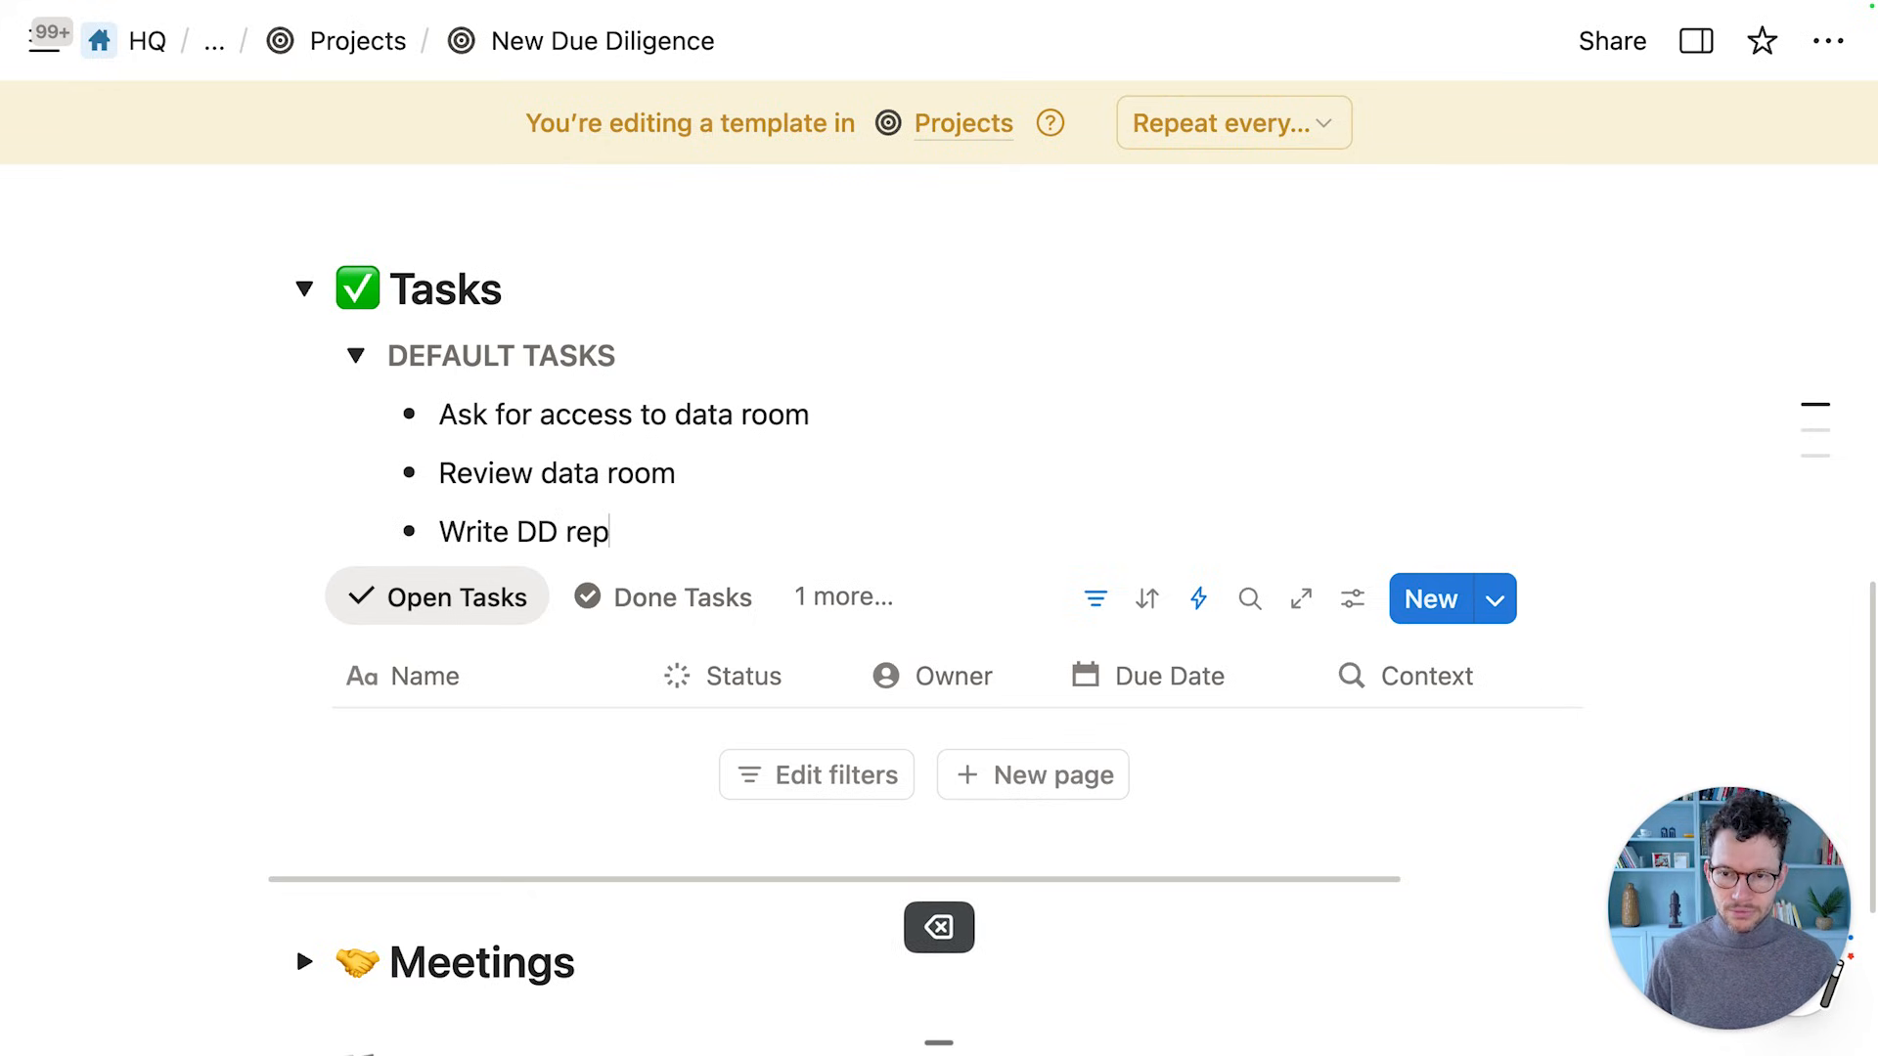
scroll(495, 403, "down", 1)
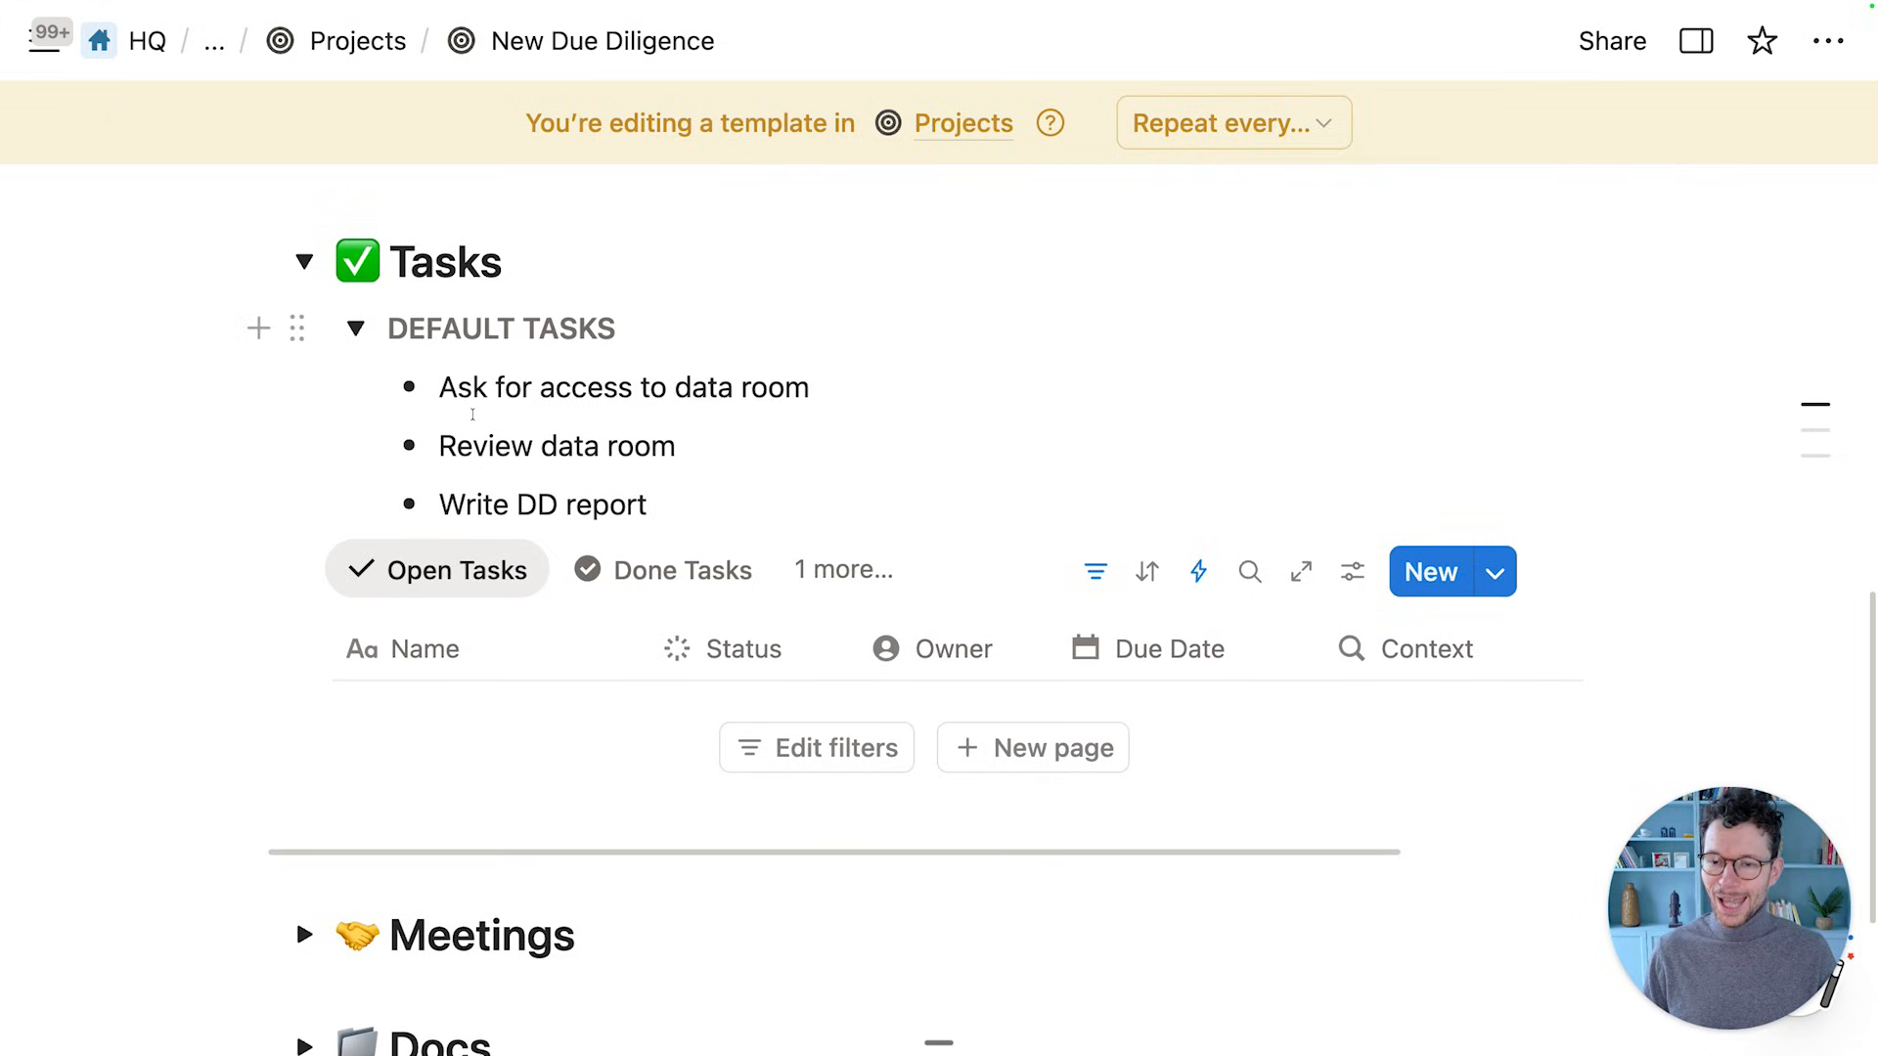
Create a project from the New Due Diligence template and open it full page
scroll(472, 414, "up", 3)
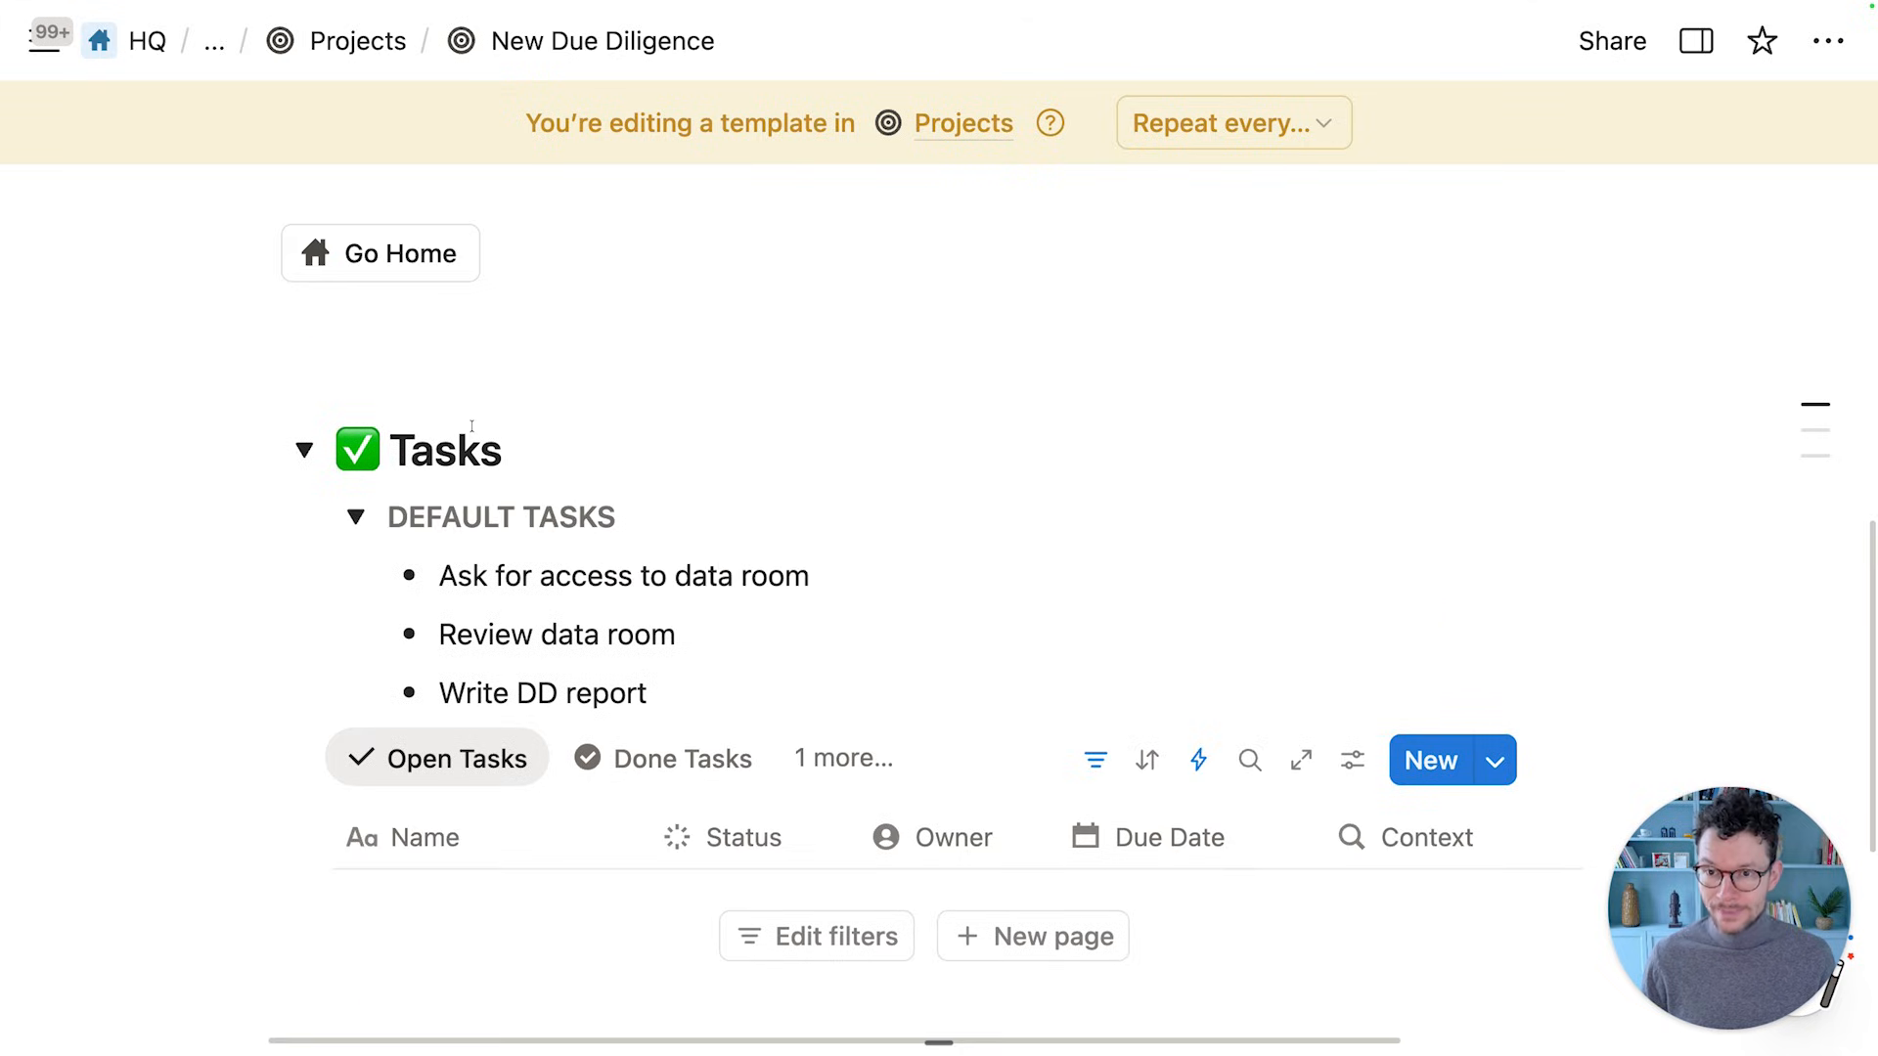
left_click(354, 61)
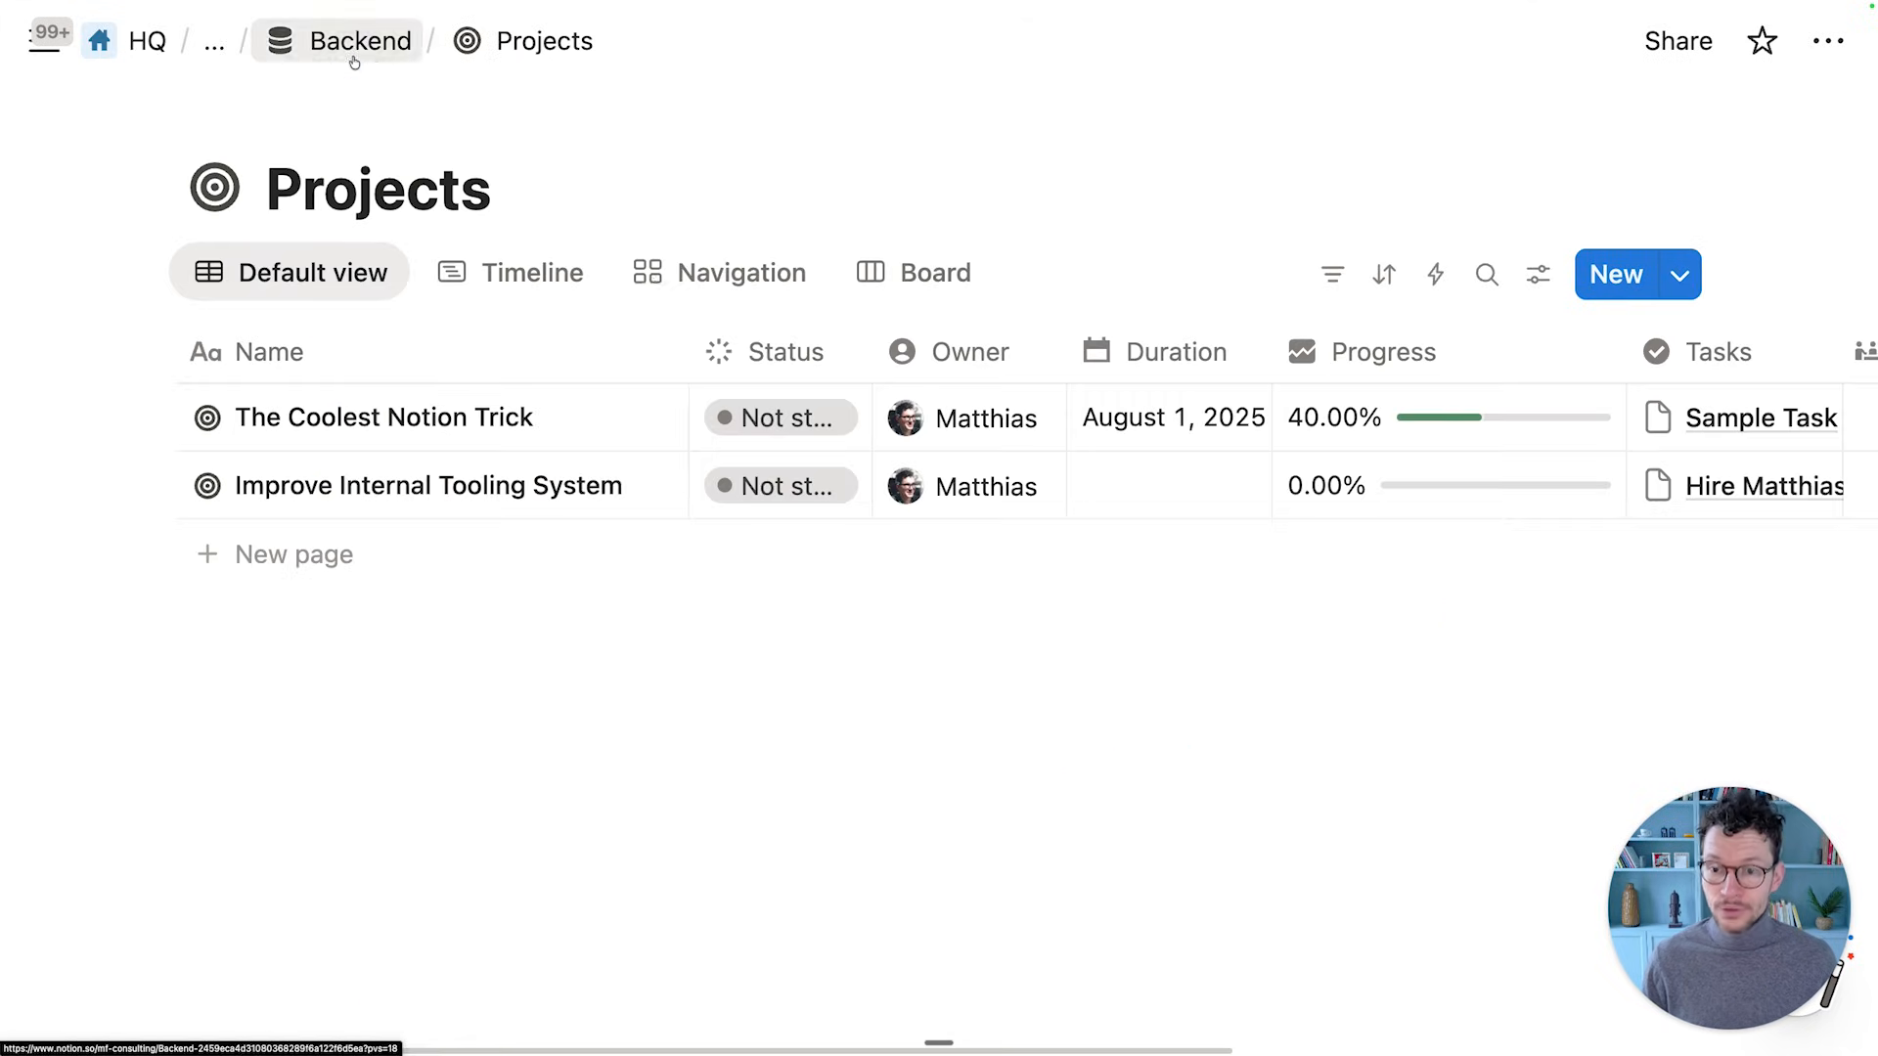
left_click(1680, 277)
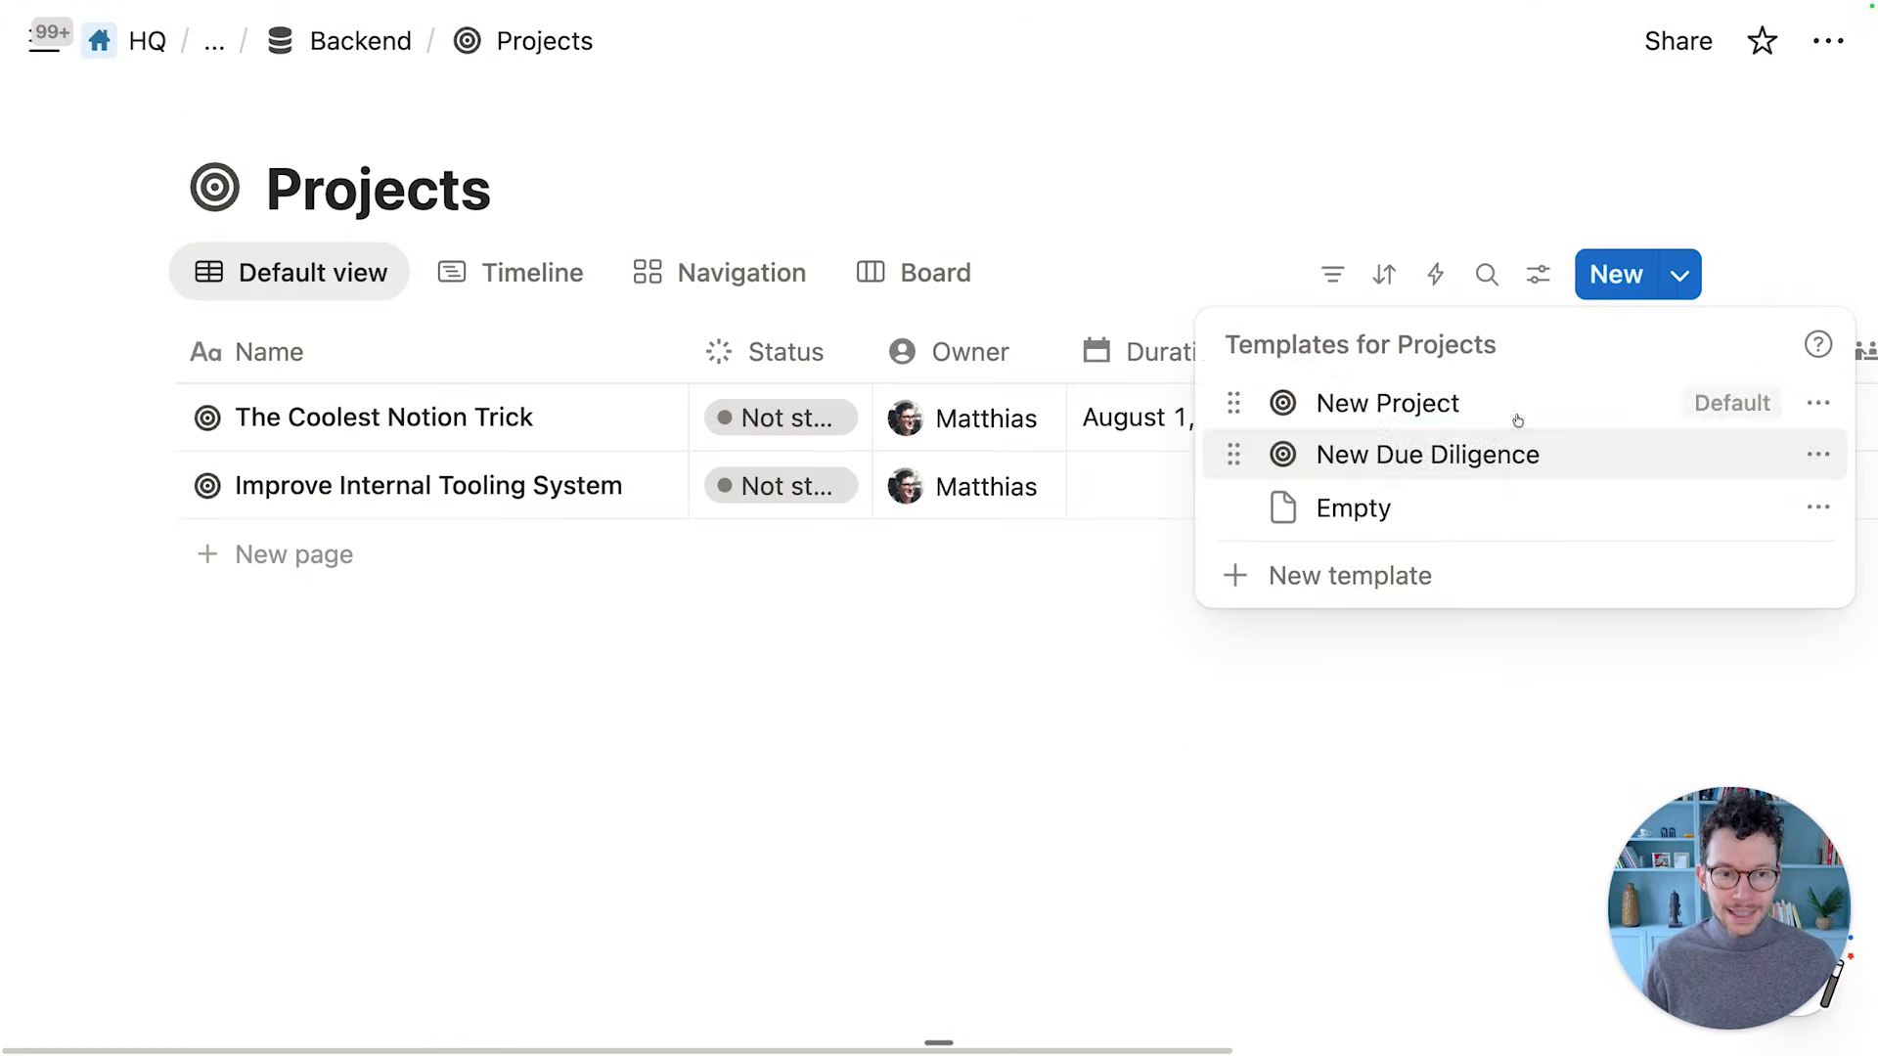
left_click(1469, 462)
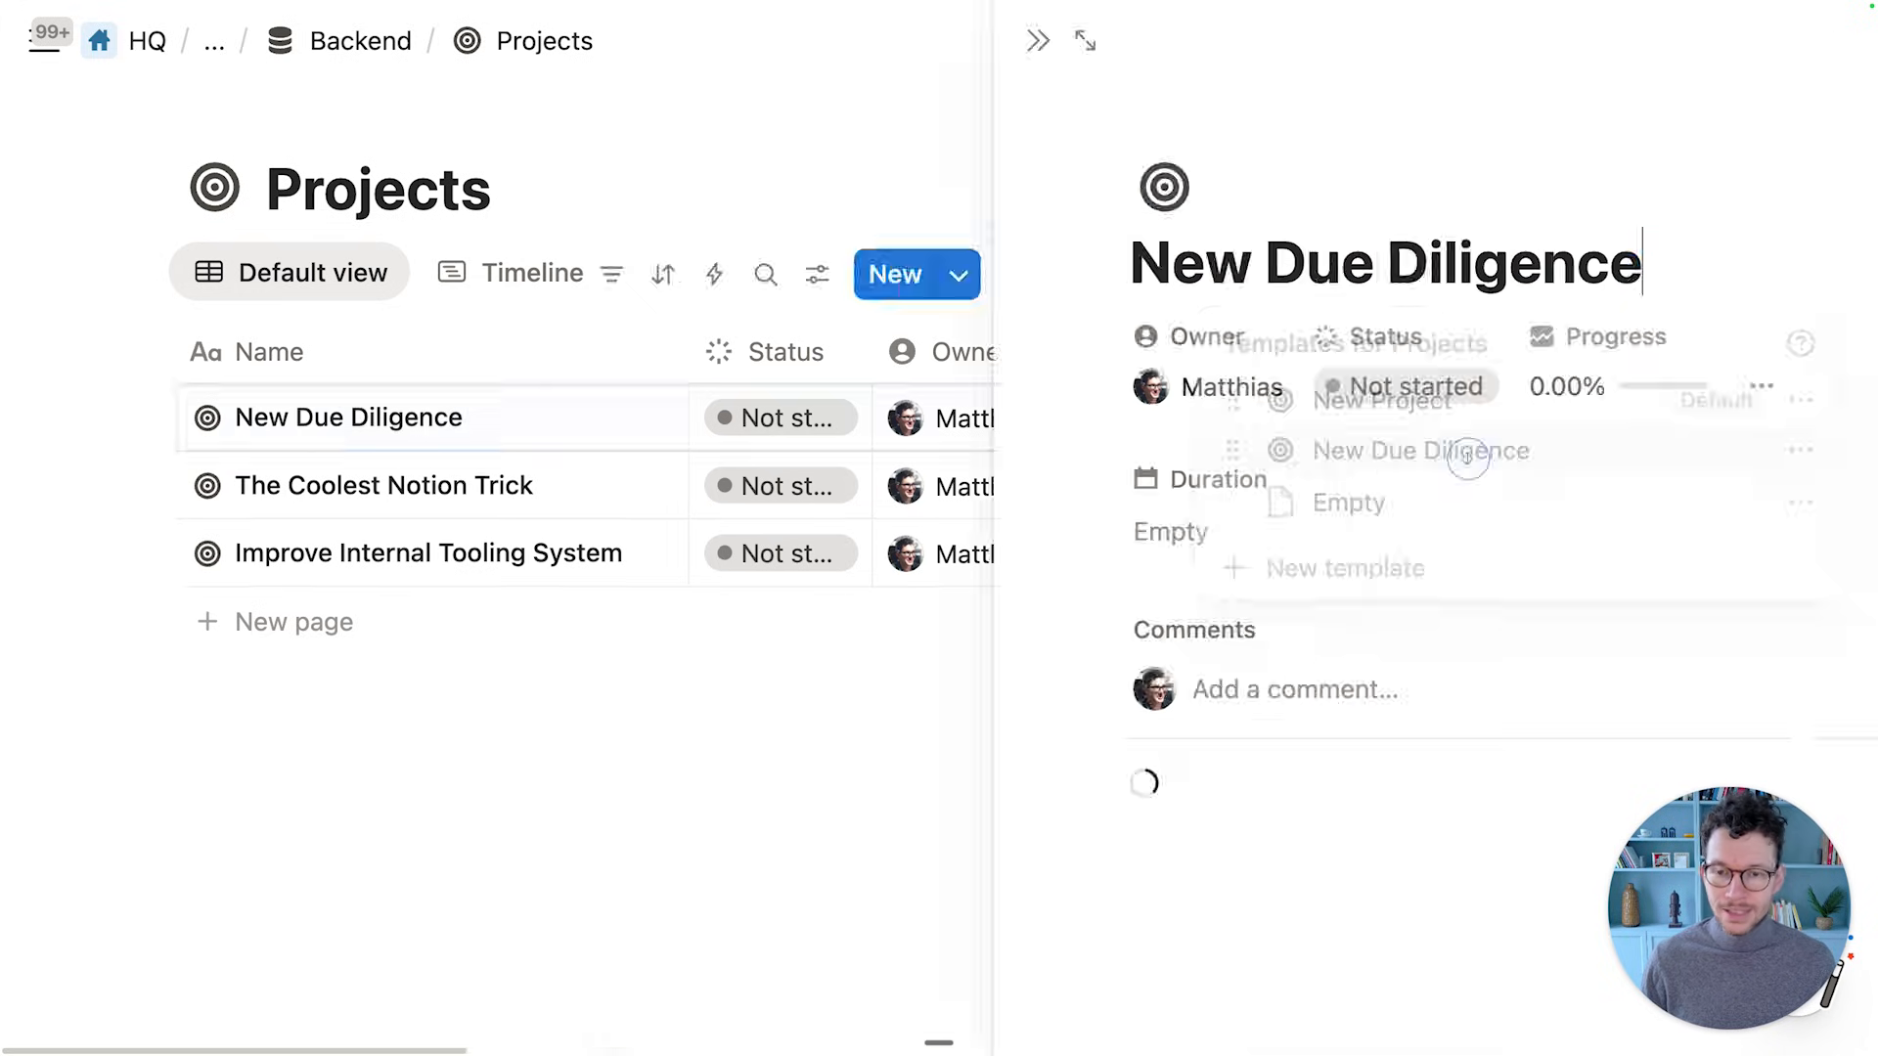
left_click(712, 44)
Set TEST TASK WRONG's status to In progress, then return to the Projects database
scroll(738, 596, "down", 8)
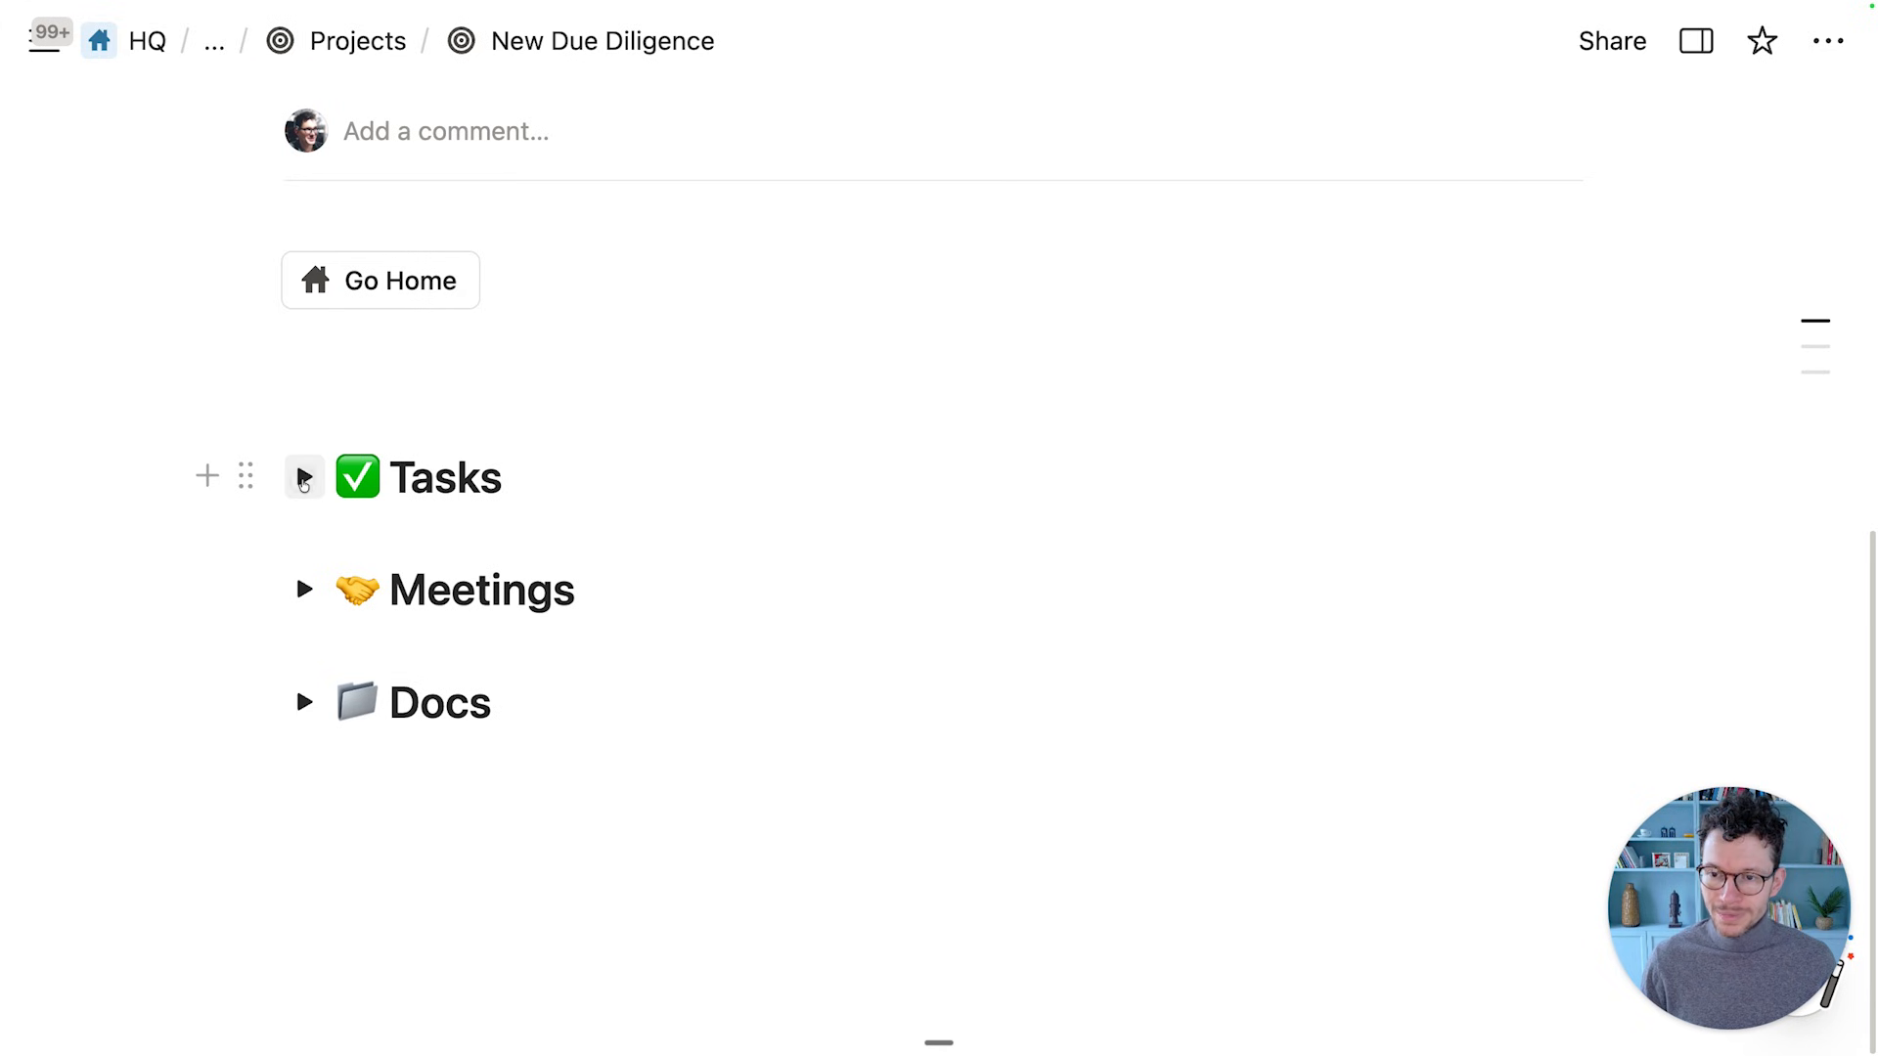
left_click(304, 477)
scroll(349, 472, "down", 2)
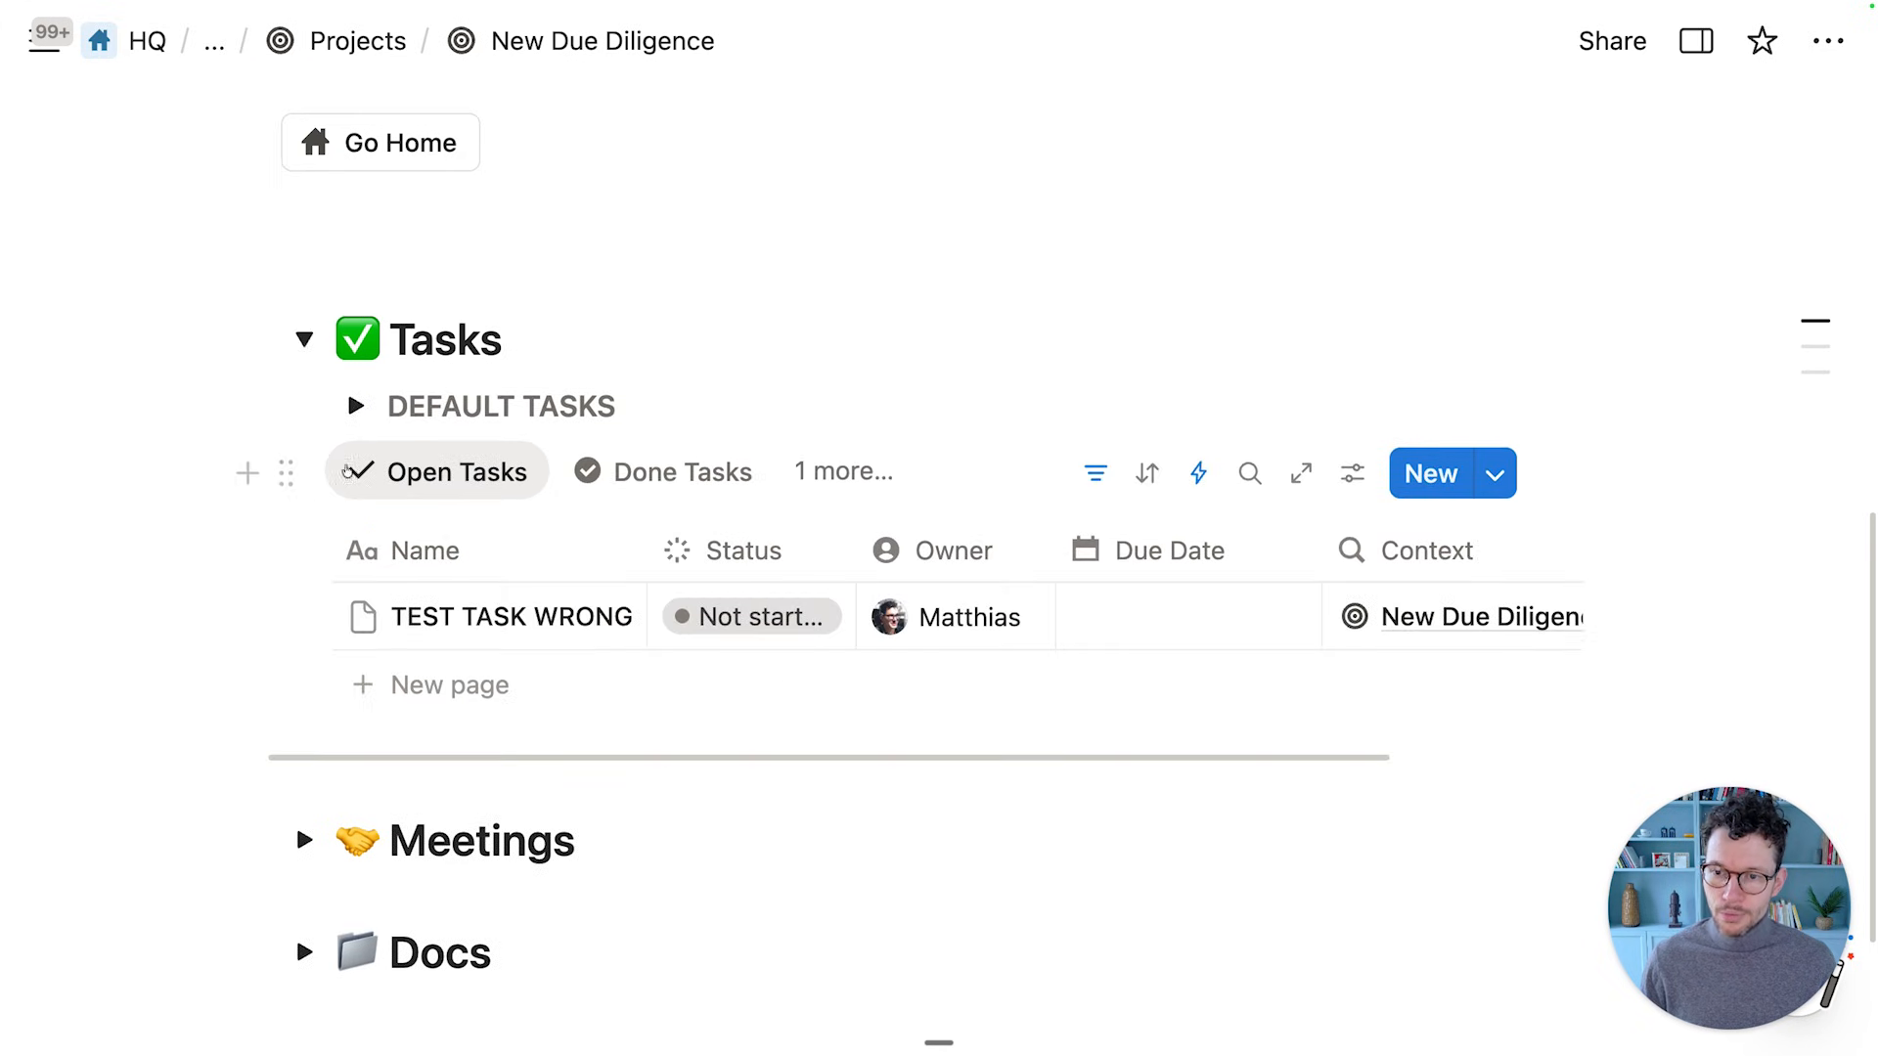
left_click(355, 406)
scroll(399, 614, "down", 3)
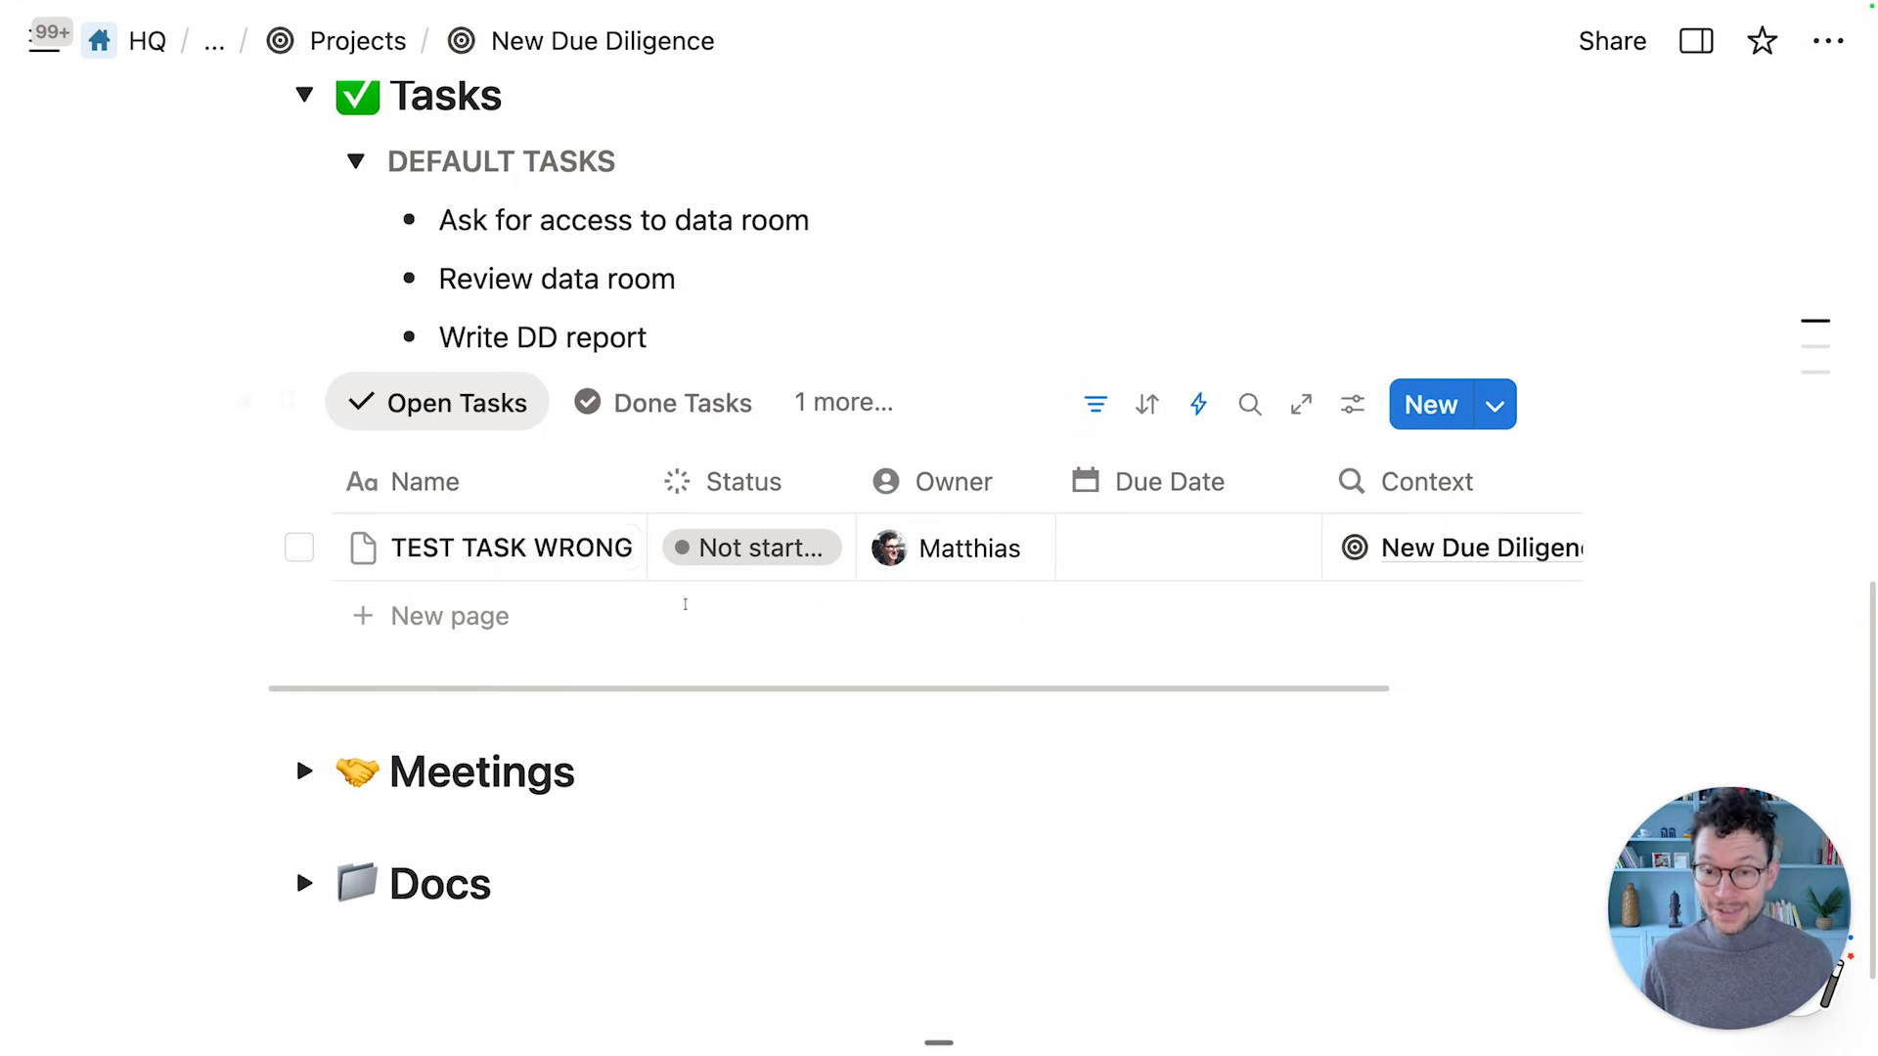
left_click(771, 547)
left_click(737, 932)
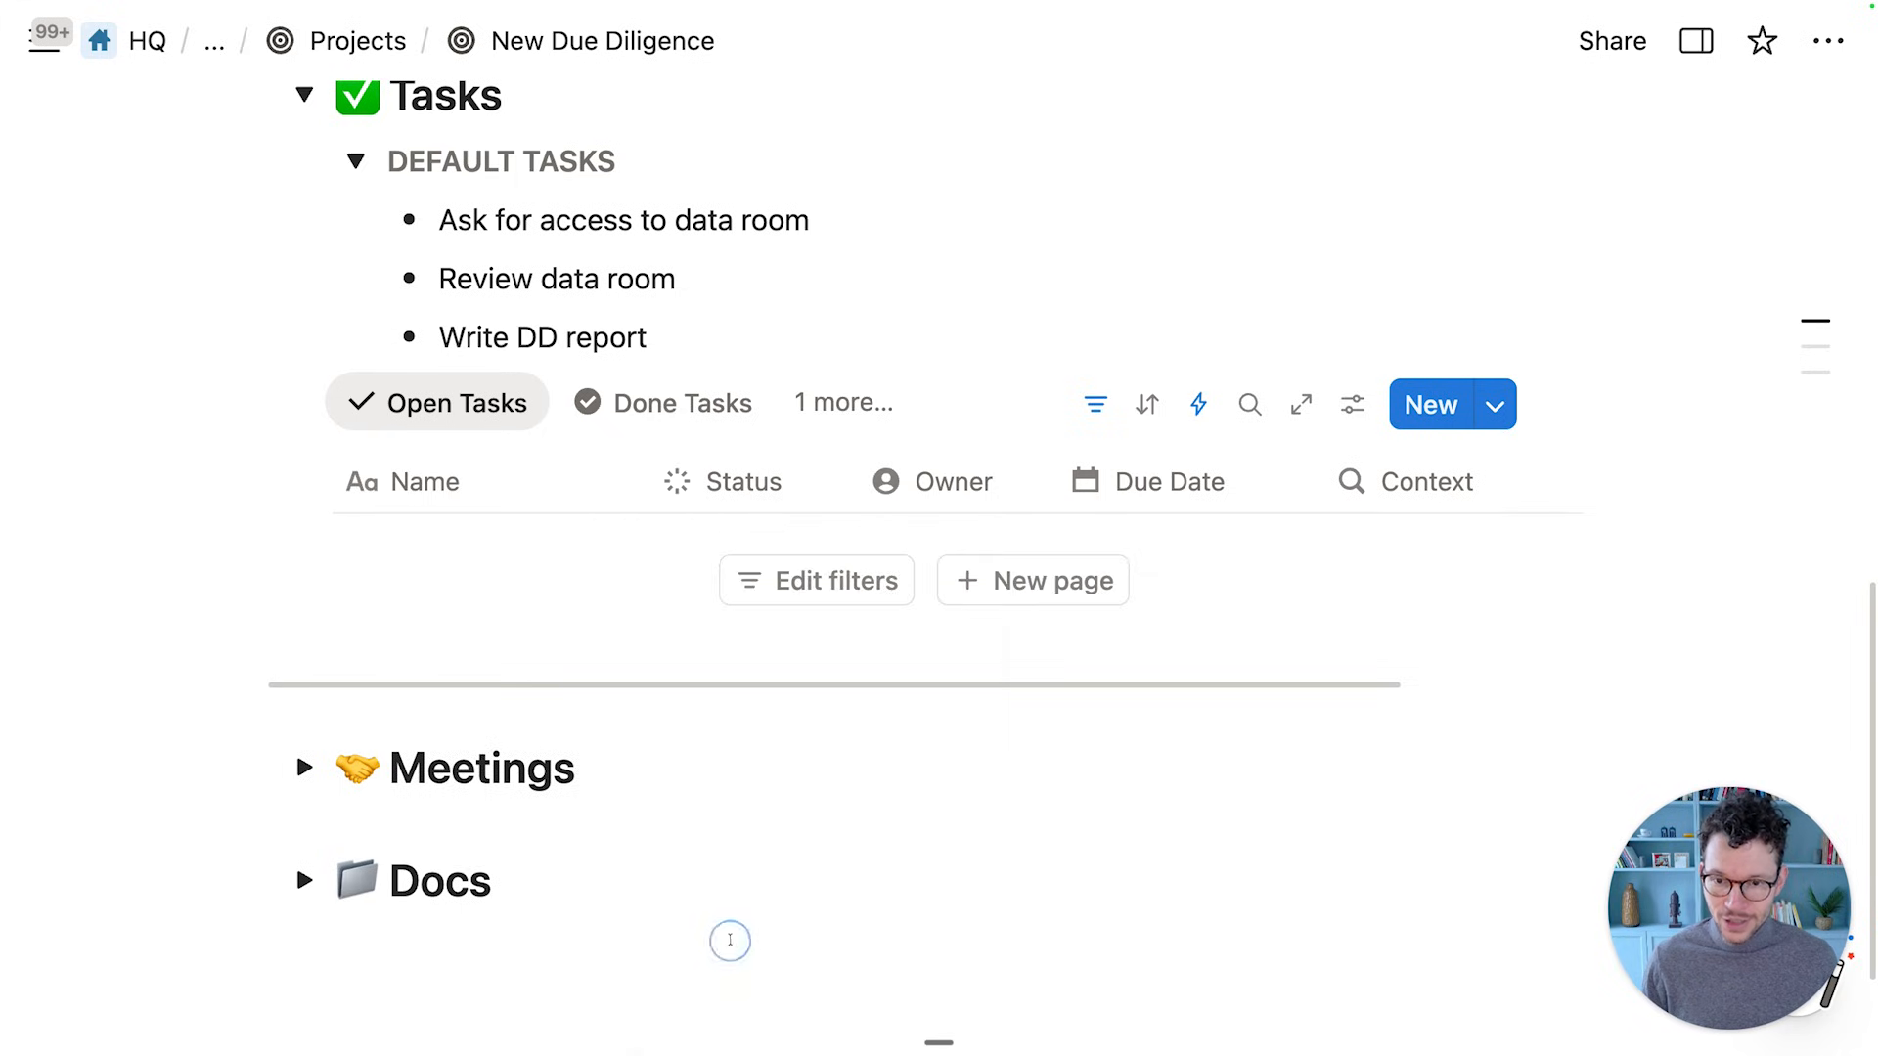
key("super+z")
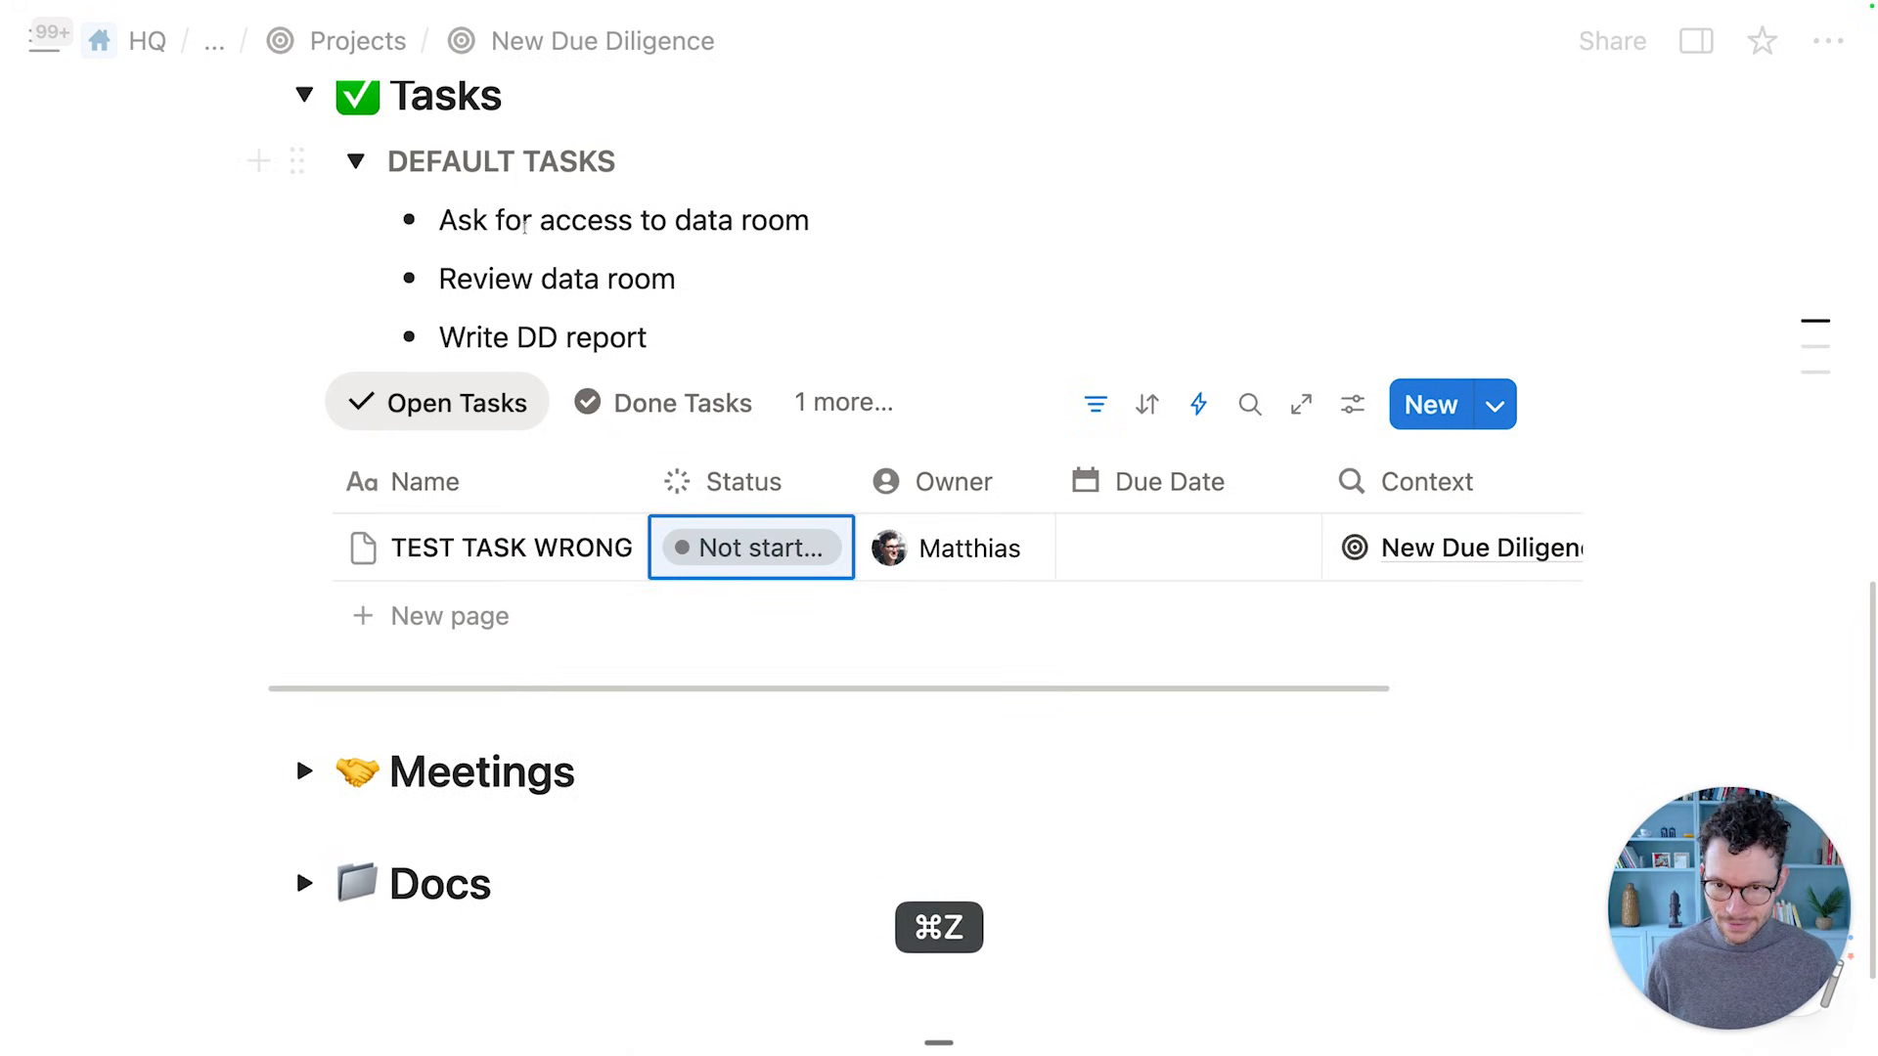
left_click(751, 547)
left_click(767, 820)
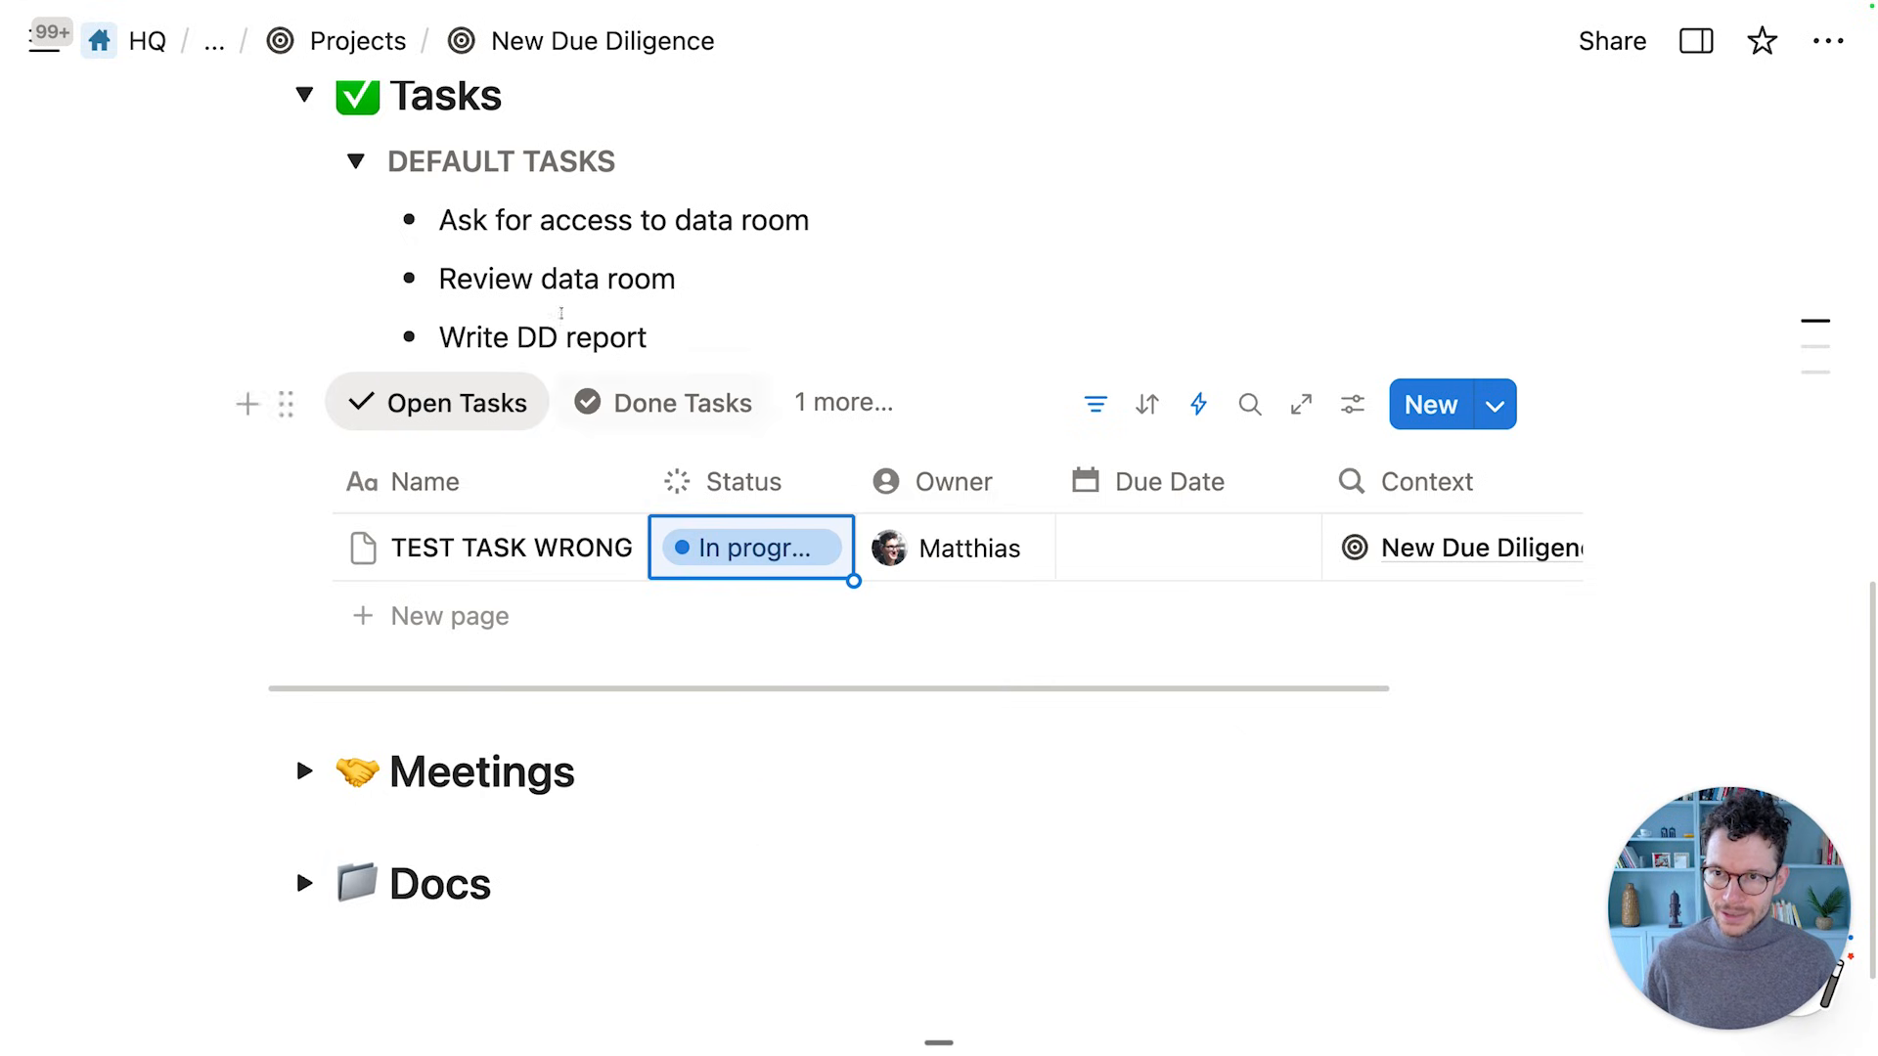
left_click(357, 41)
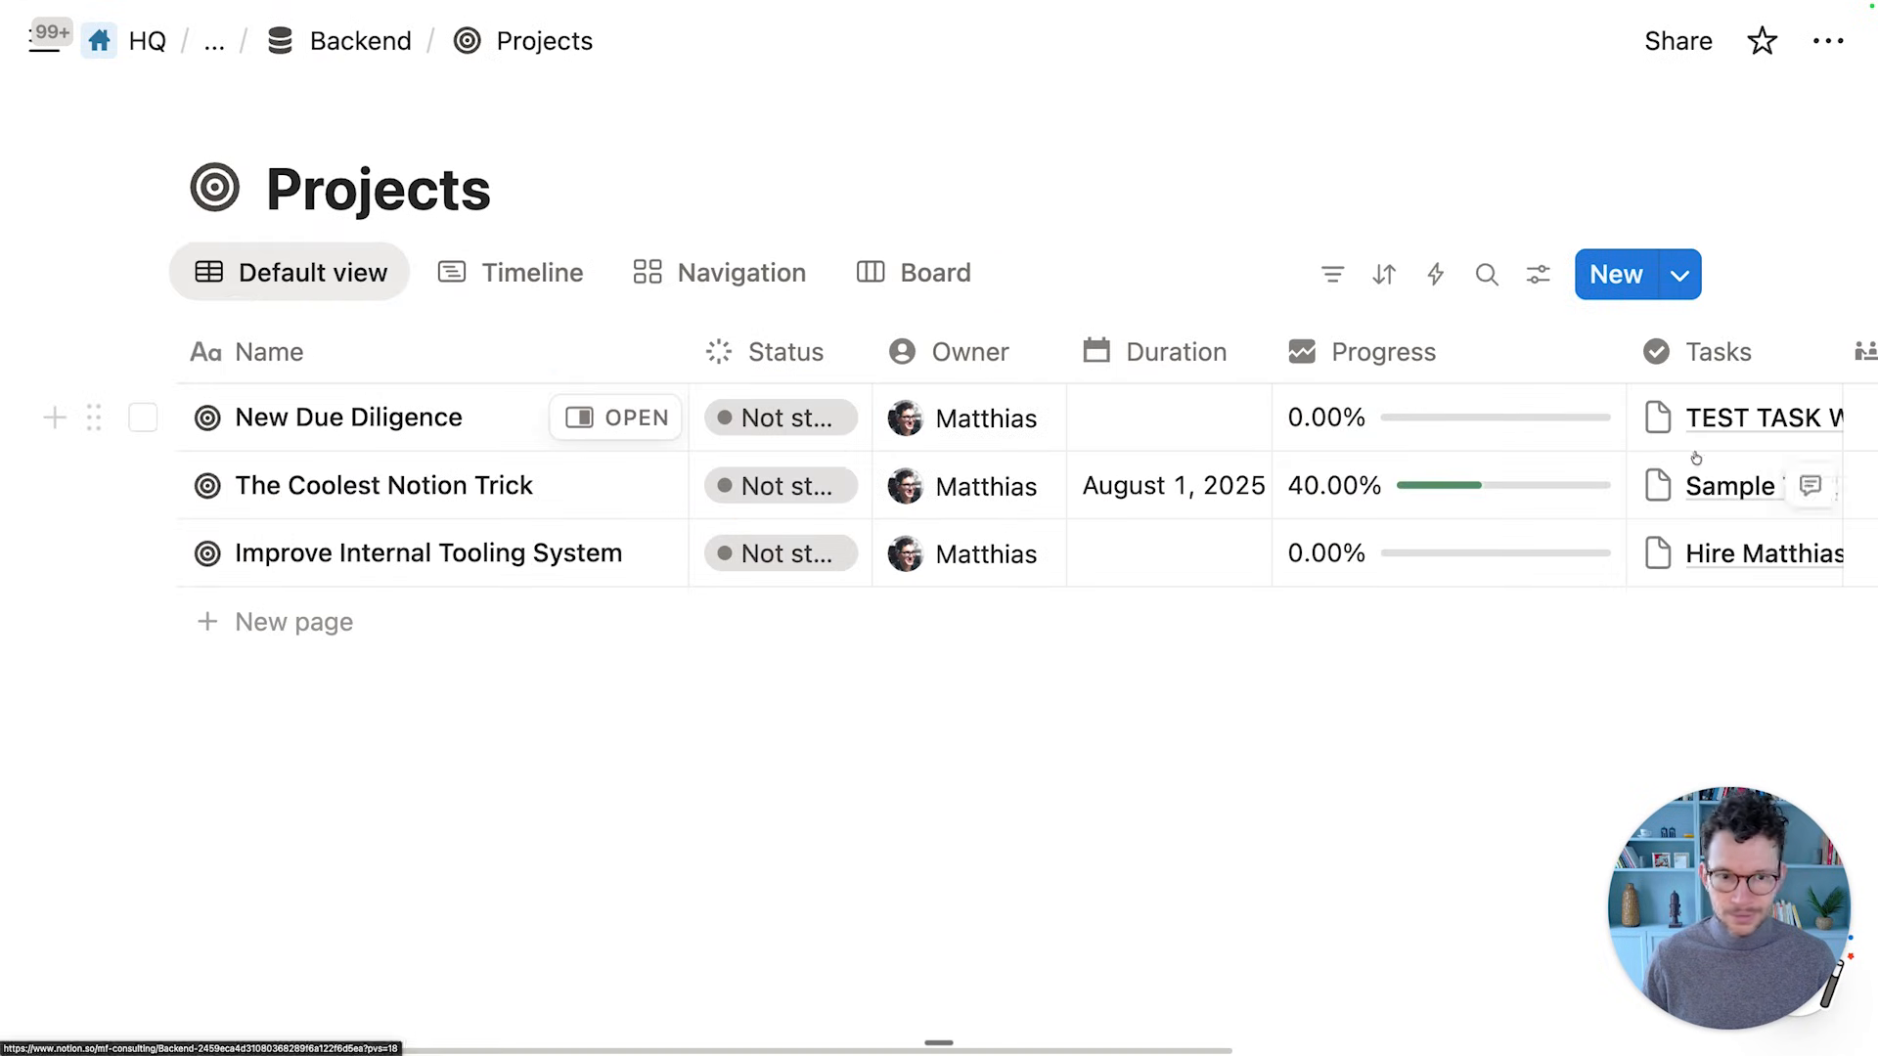
Create another project from the New Due Diligence template titled 'Second Due Diligence'
left_click(1682, 276)
left_click(1427, 454)
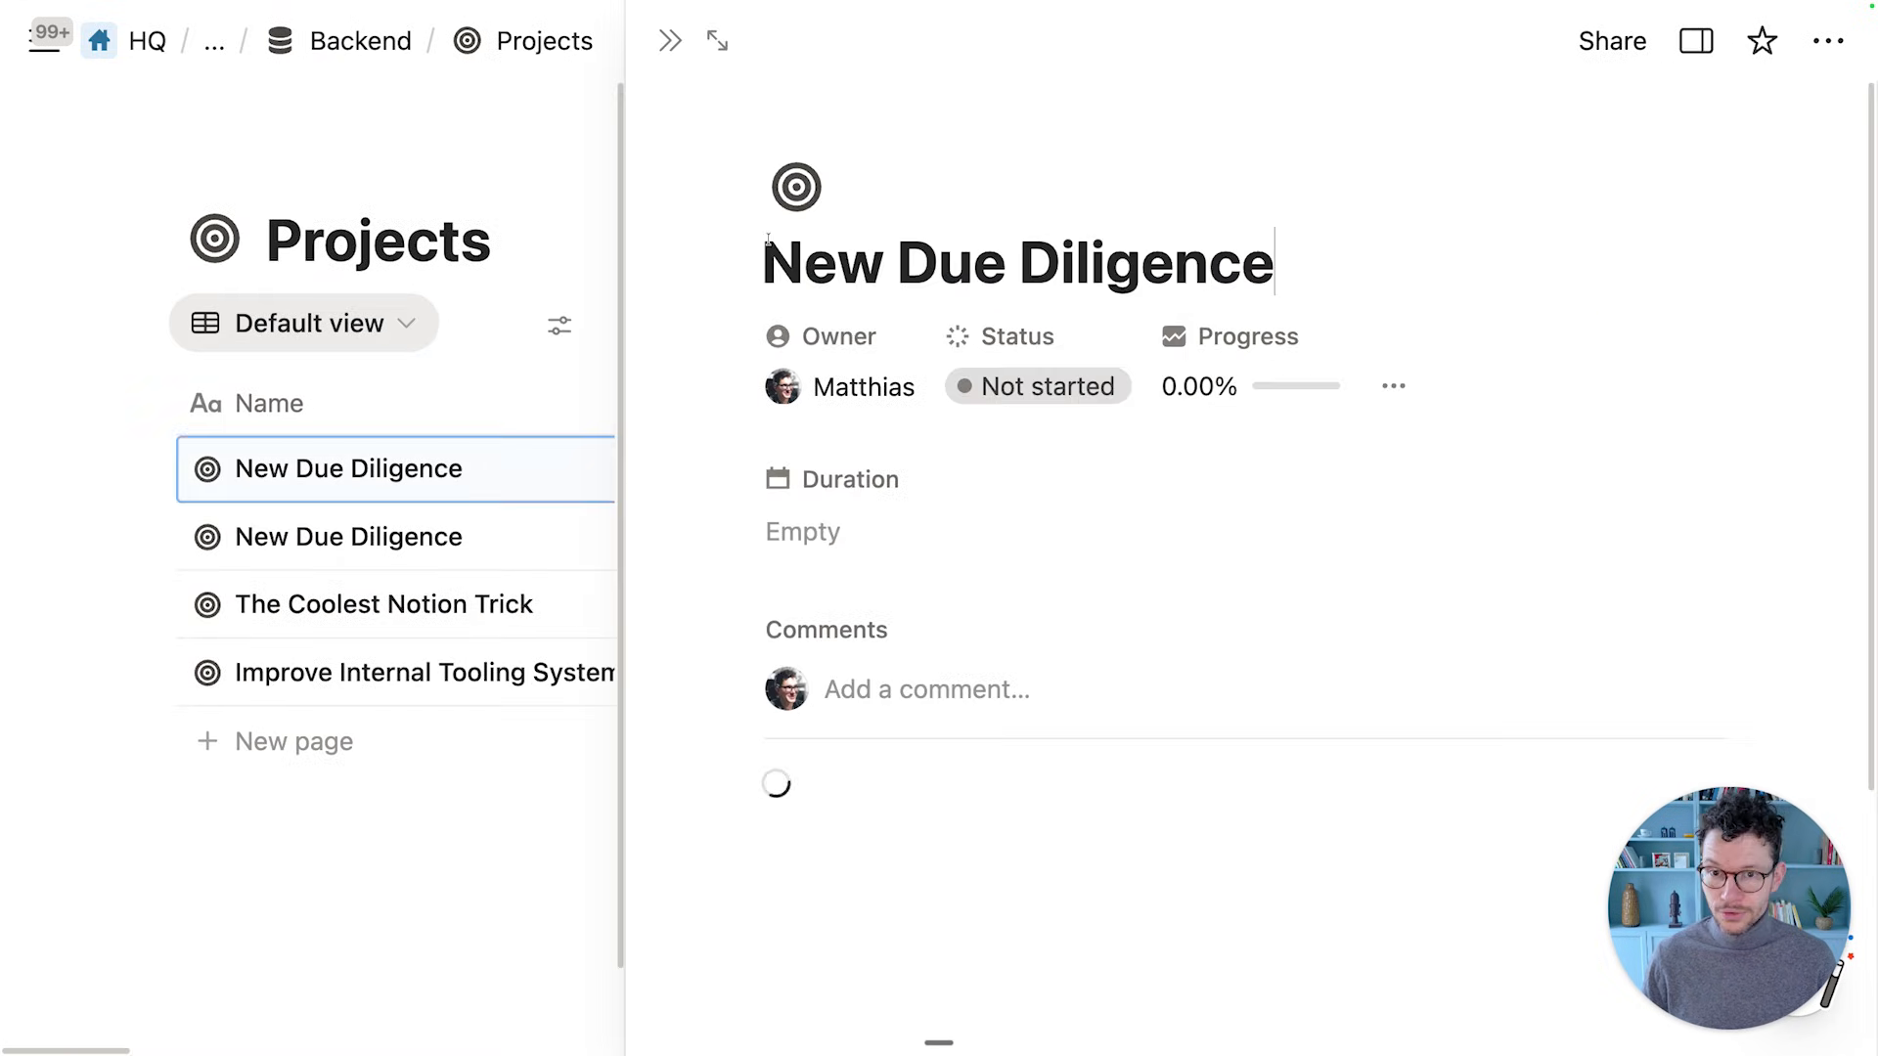
double_click(780, 244)
type("Second")
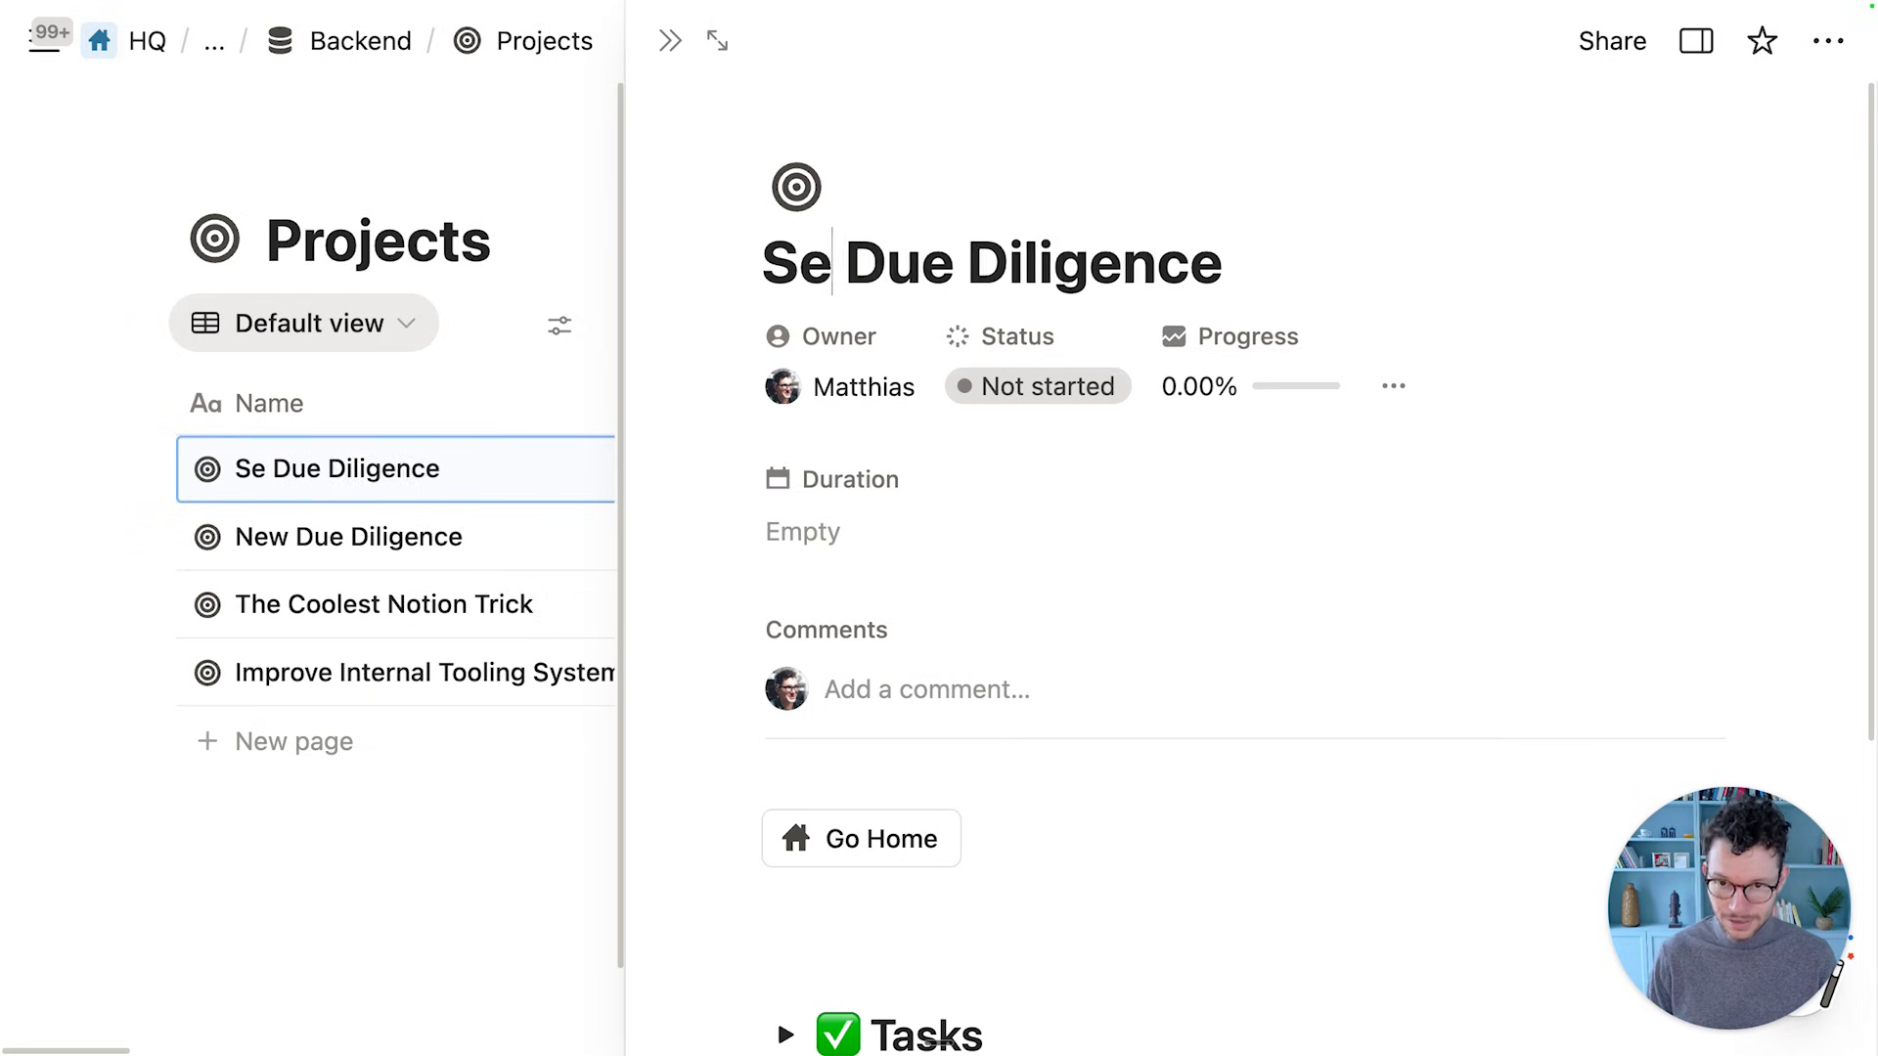
Delete the project's TEST TASK row and trash the old New Due Diligence project
scroll(819, 247, "down", 1)
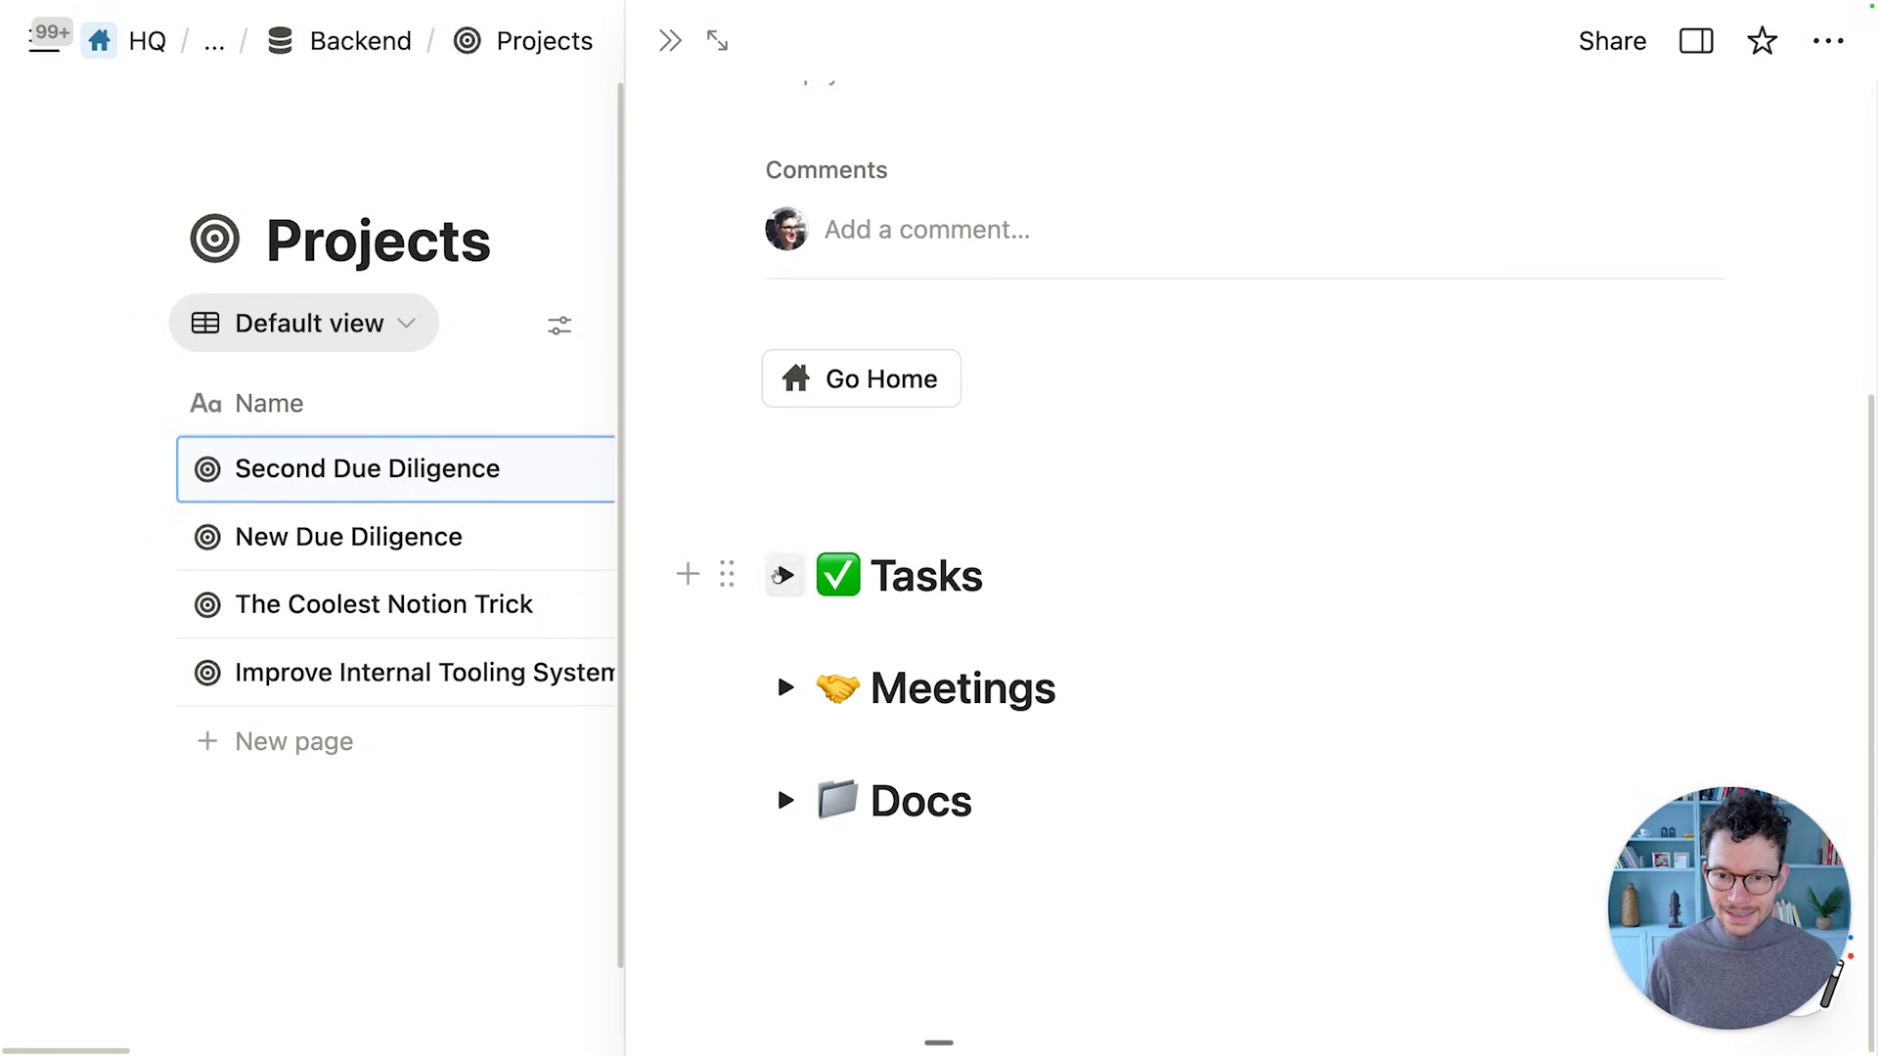
left_click(784, 576)
scroll(1130, 600, "down", 4)
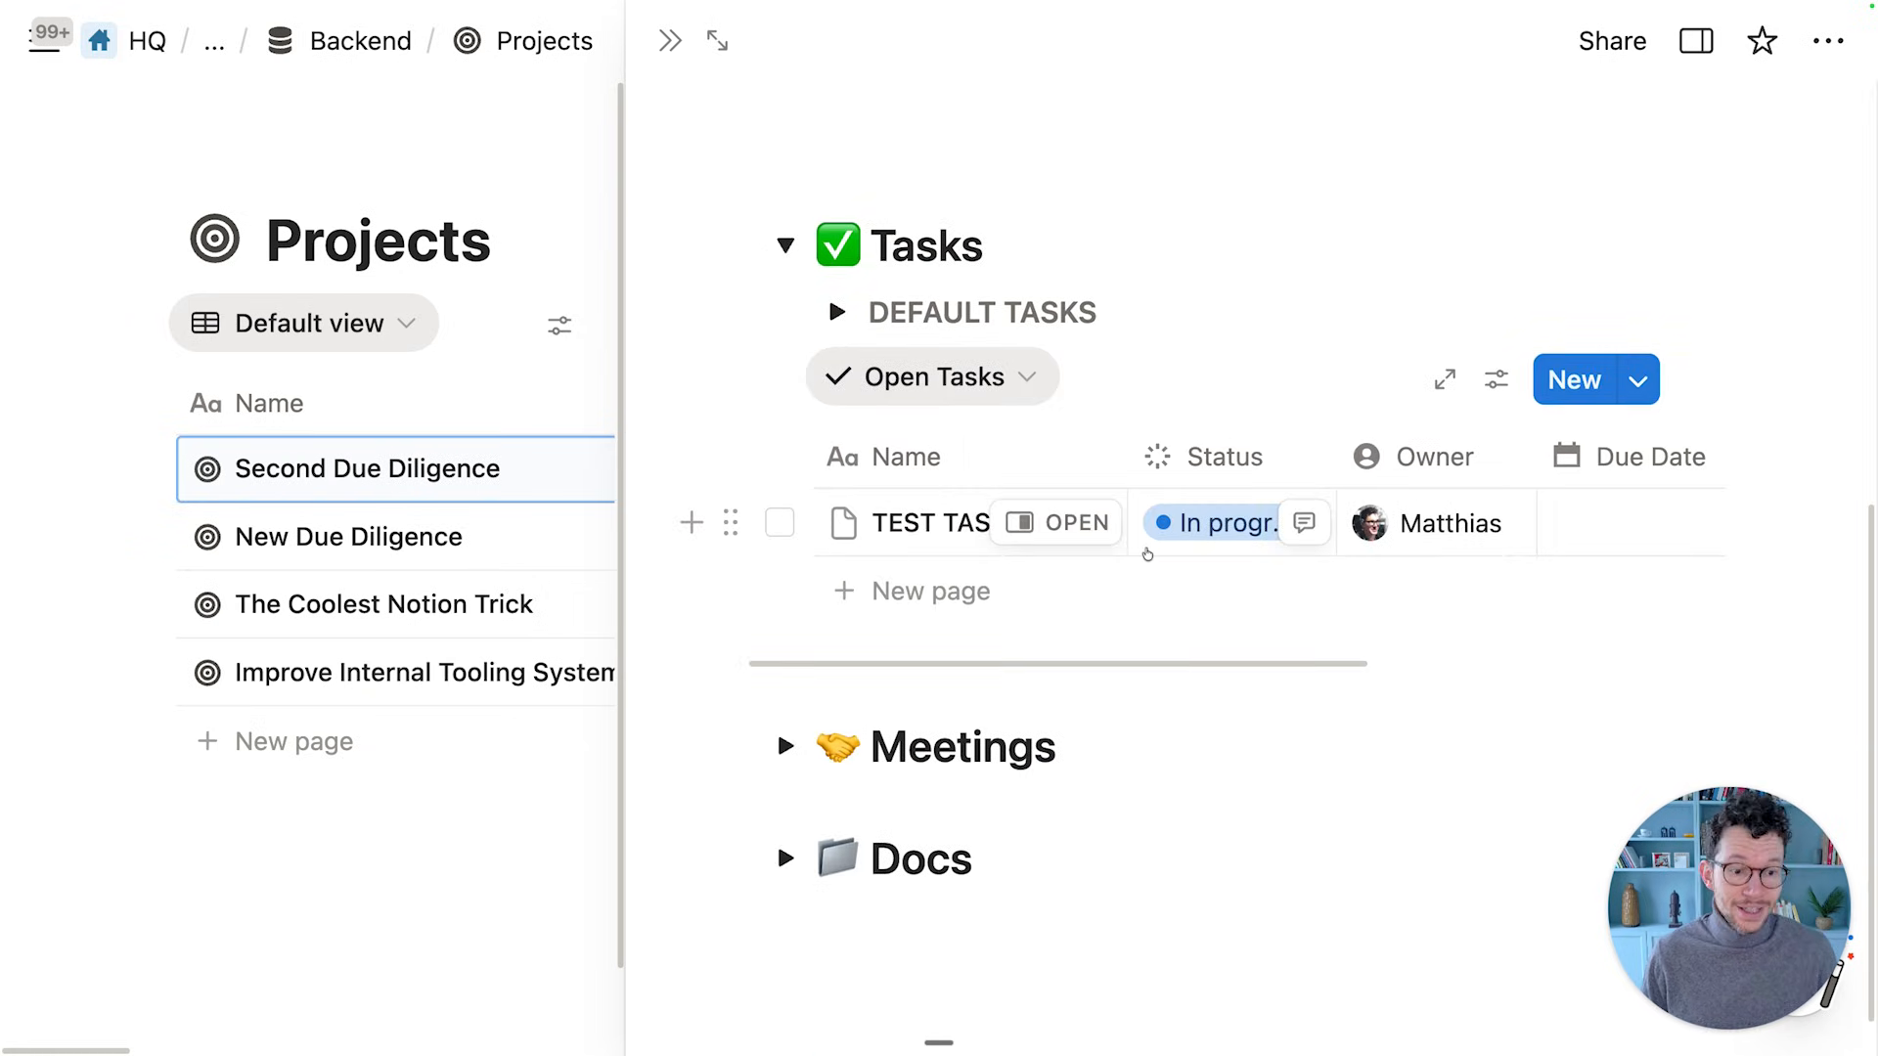
left_click(779, 522)
key("BackSpace")
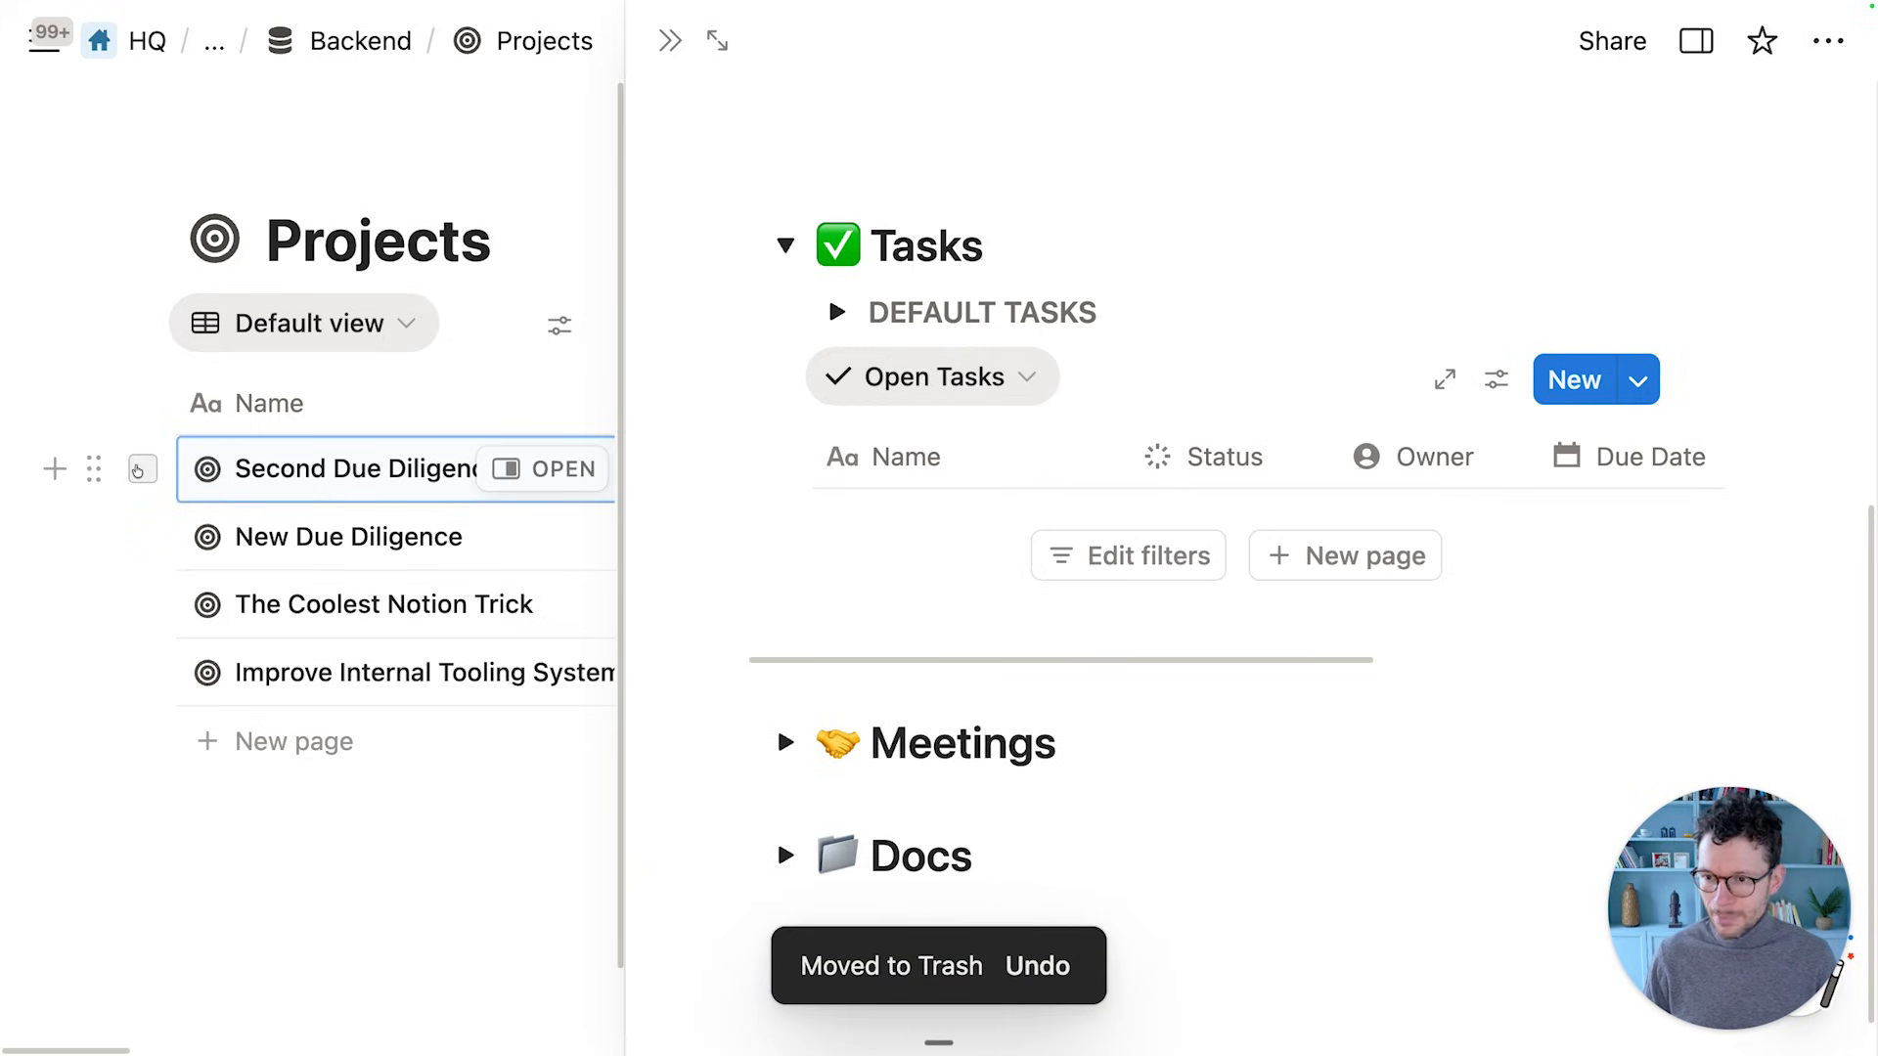
left_click(143, 537)
key("BackSpace")
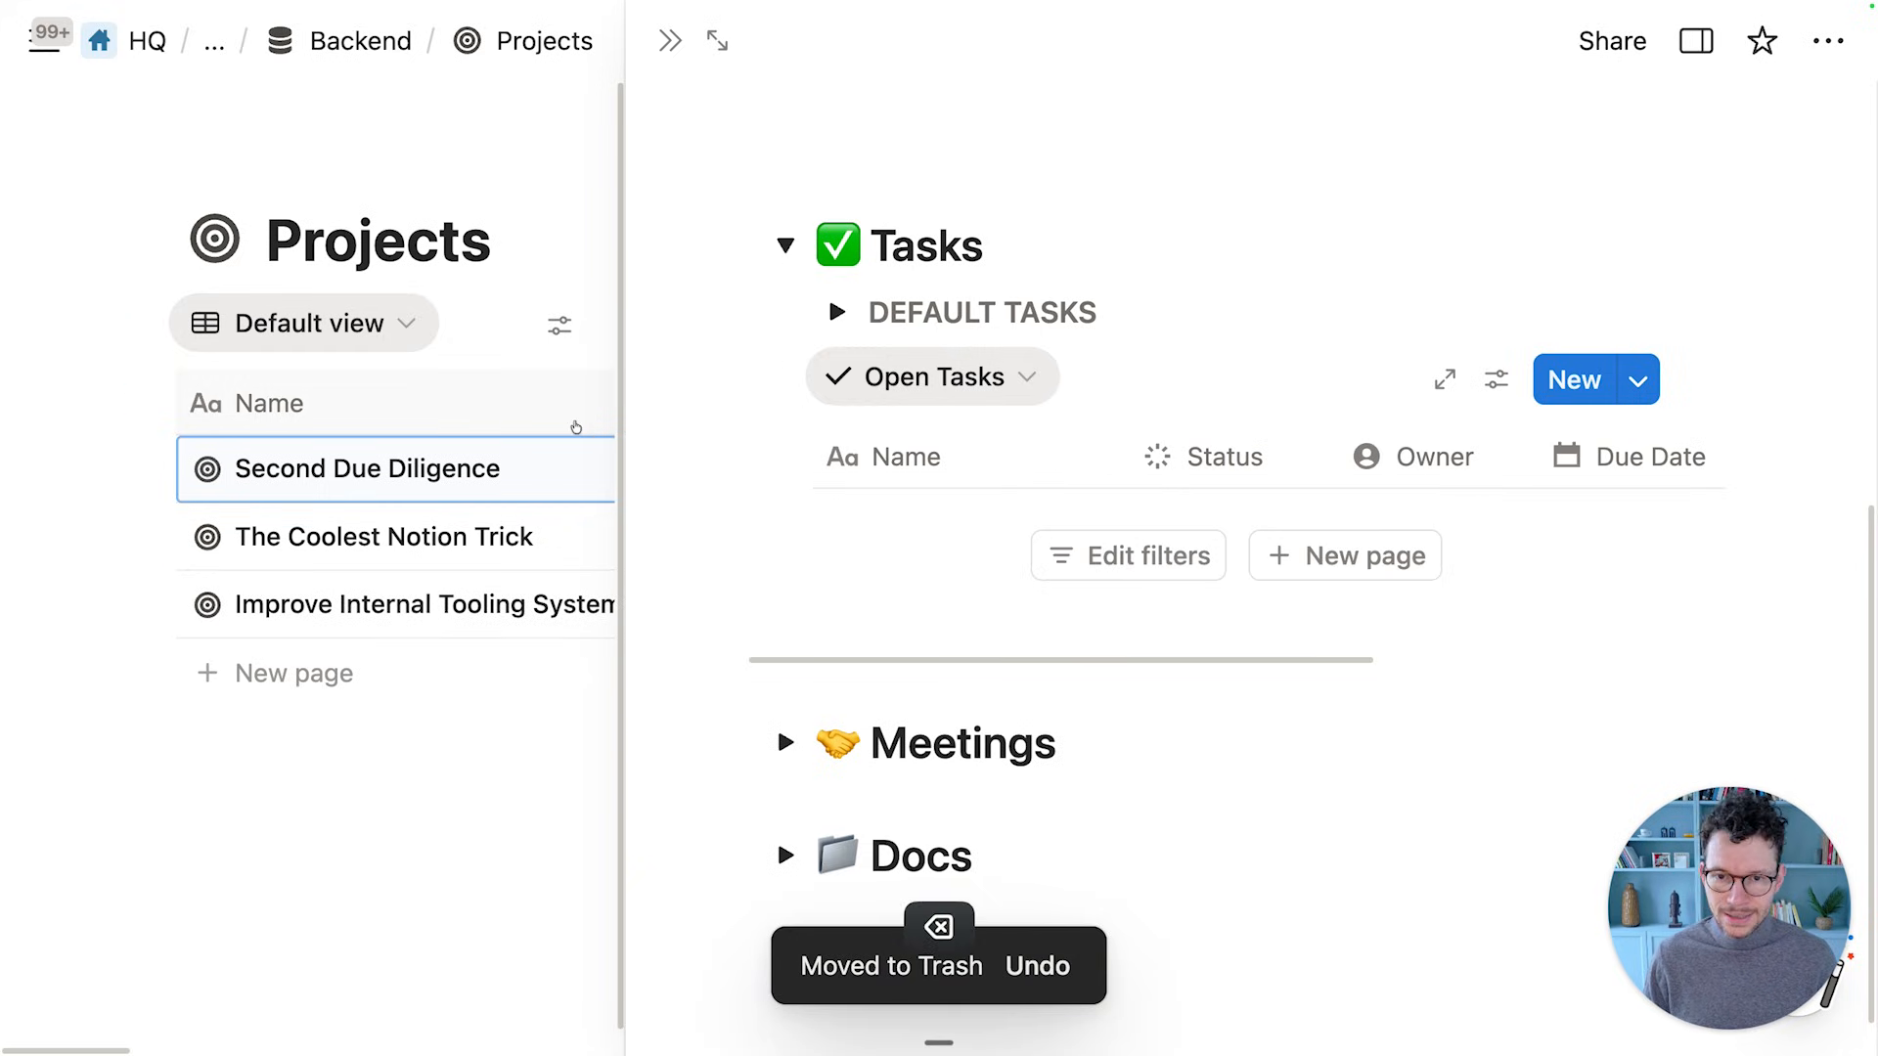
Drag the three DEFAULT TASKS bullets into the Open Tasks table as task pages
left_click(836, 312)
scroll(743, 294, "down", 2)
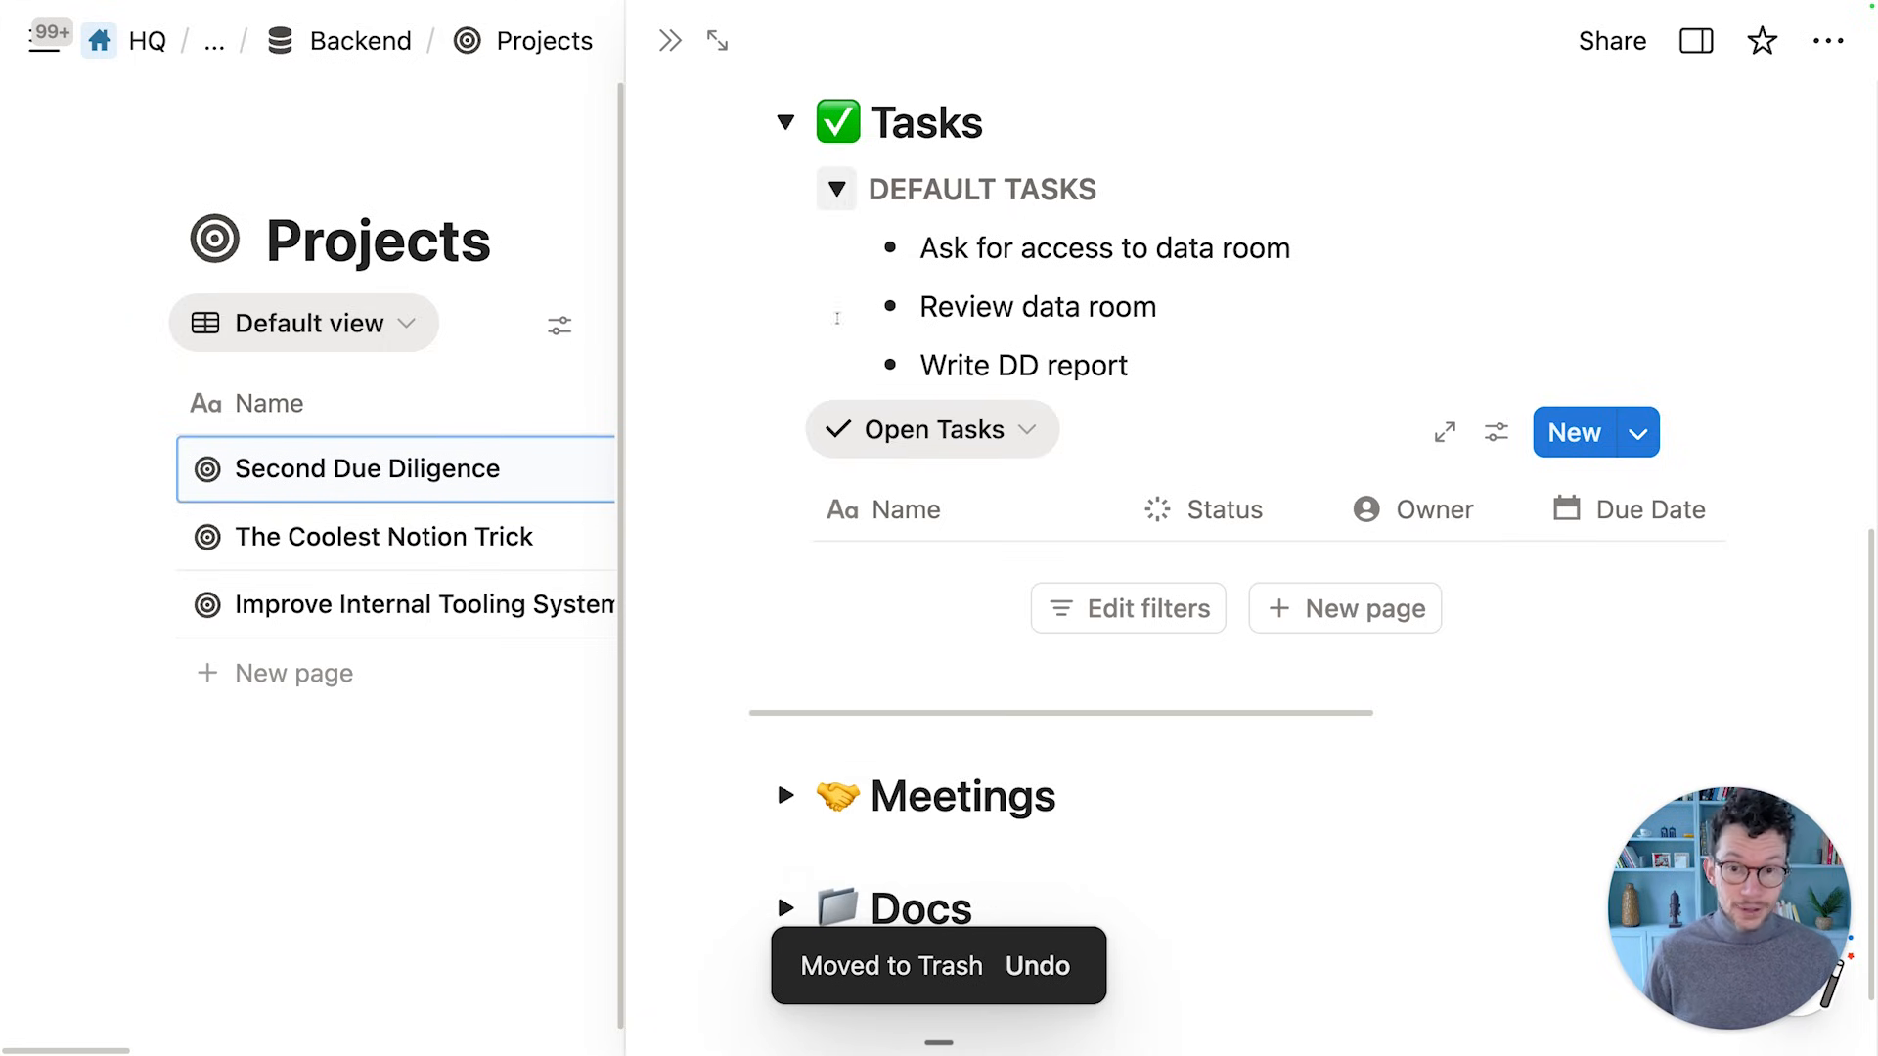
left_click_drag(693, 249, 978, 387)
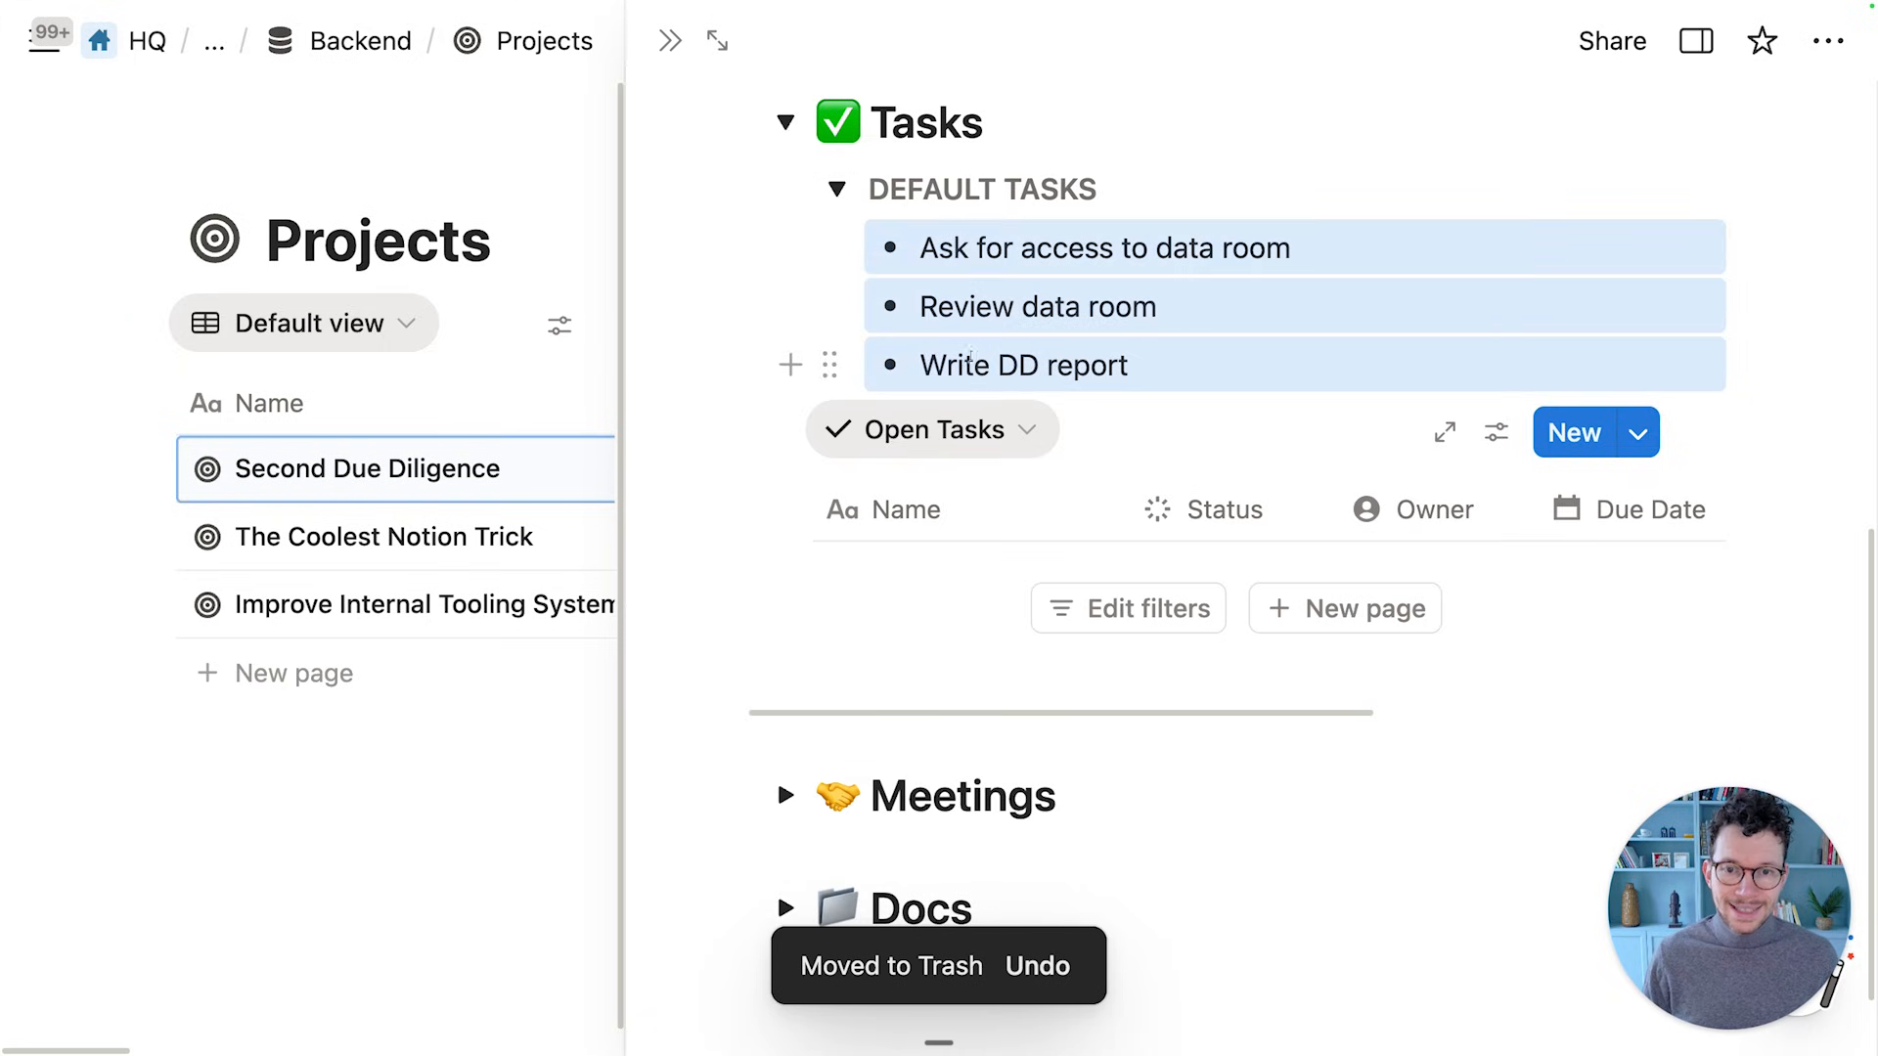
left_click_drag(829, 250, 1029, 580)
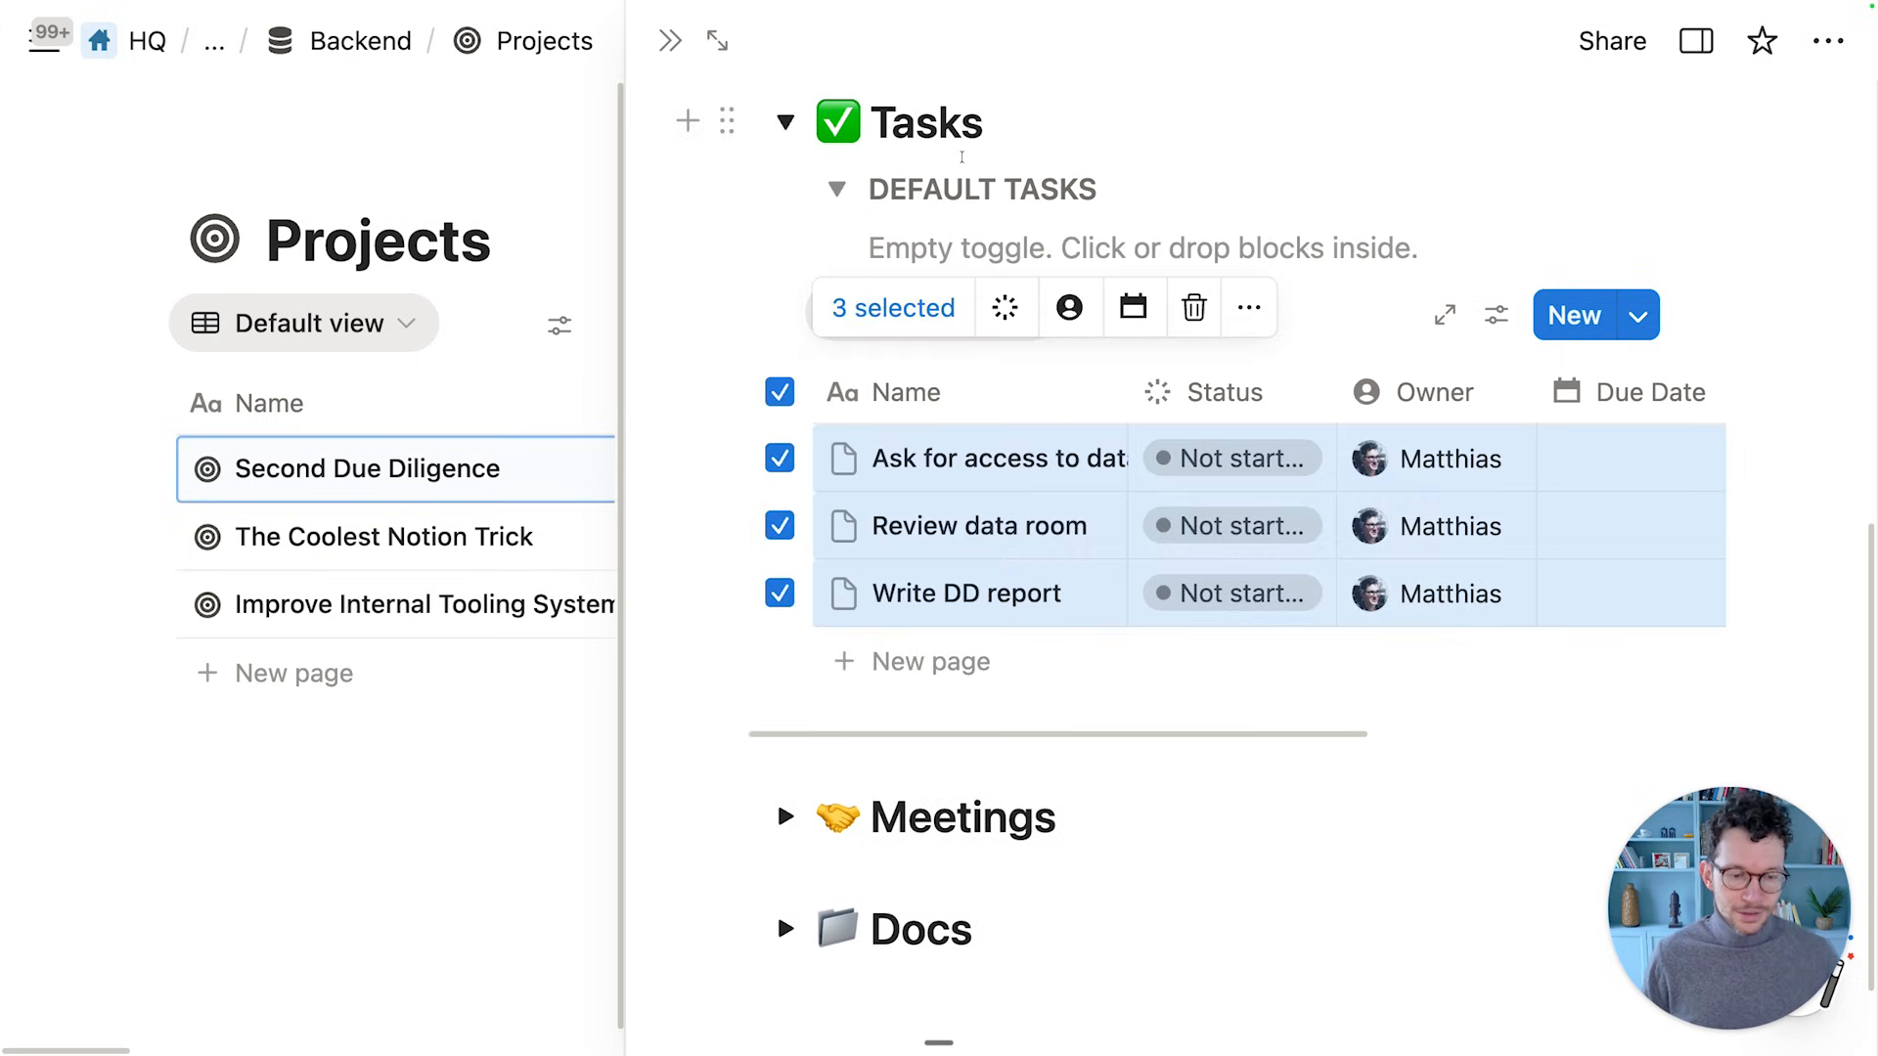
key("Escape")
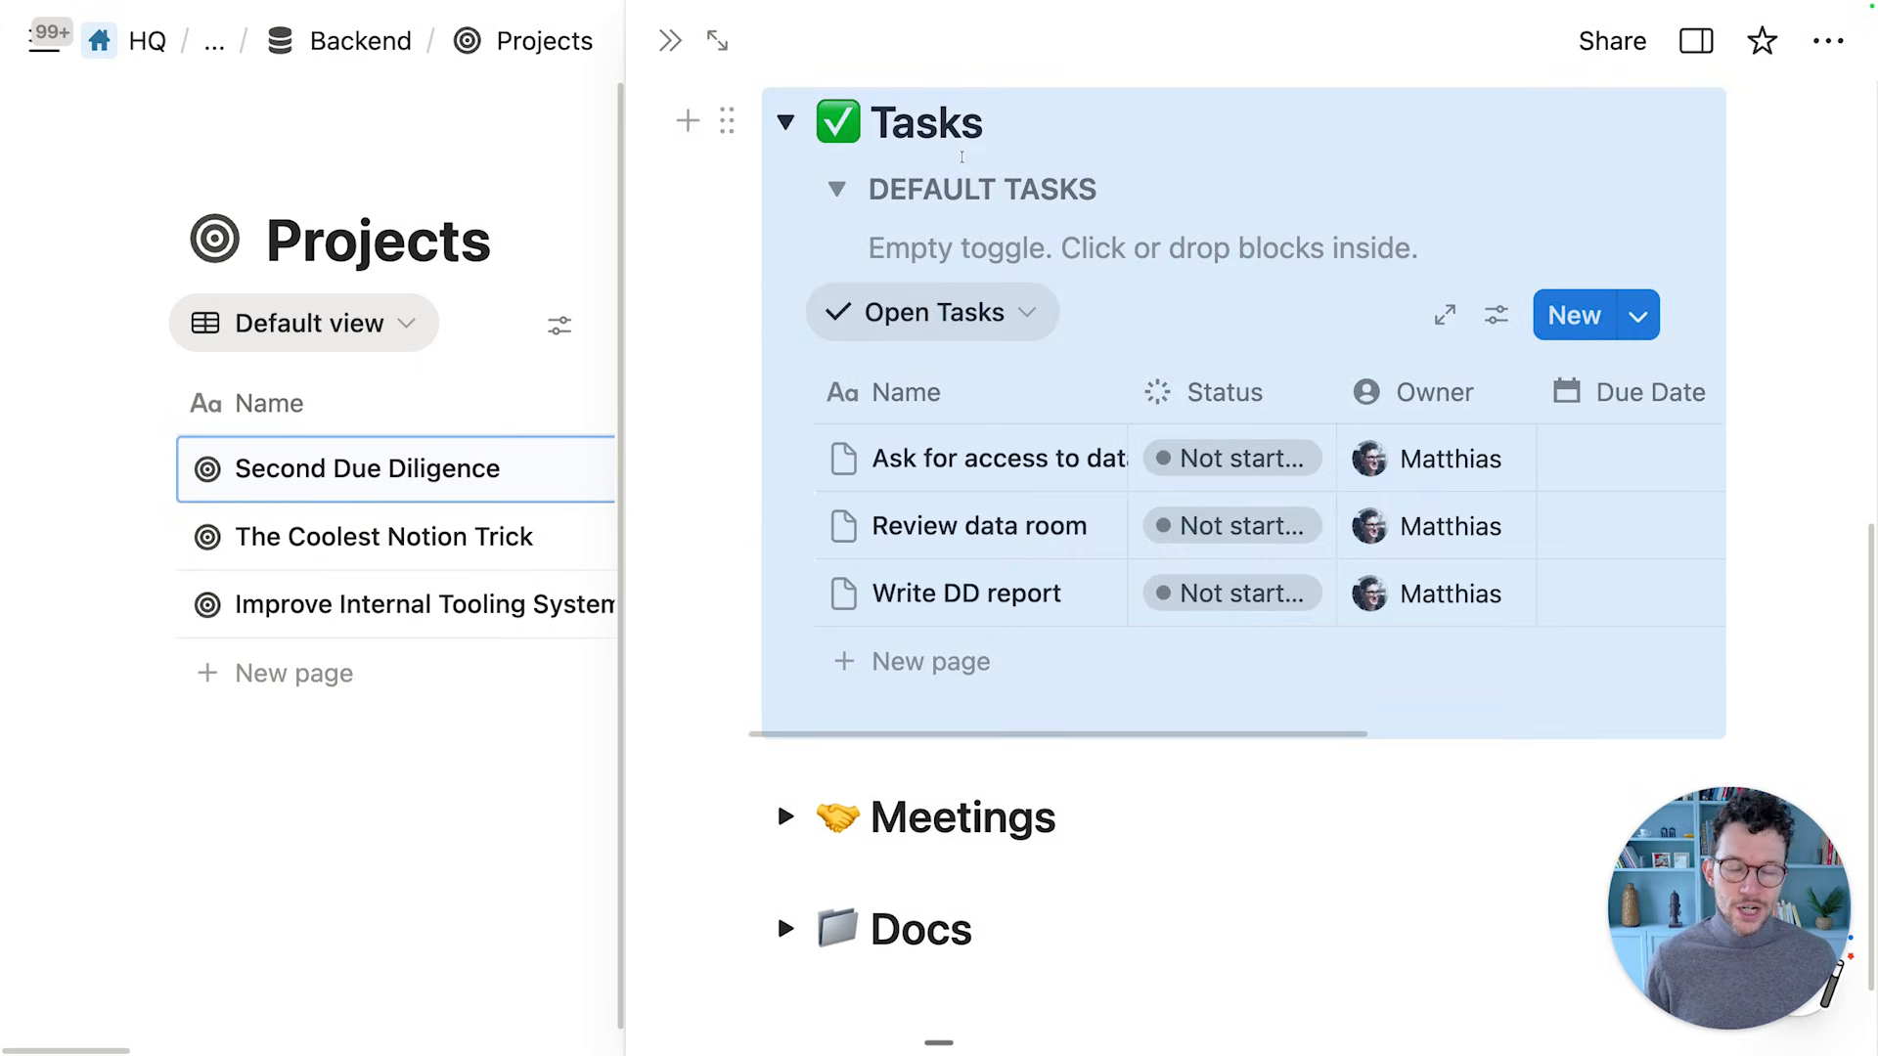
left_click(962, 188)
Delete the empty DEFAULT TASKS toggle block
left_click(780, 183)
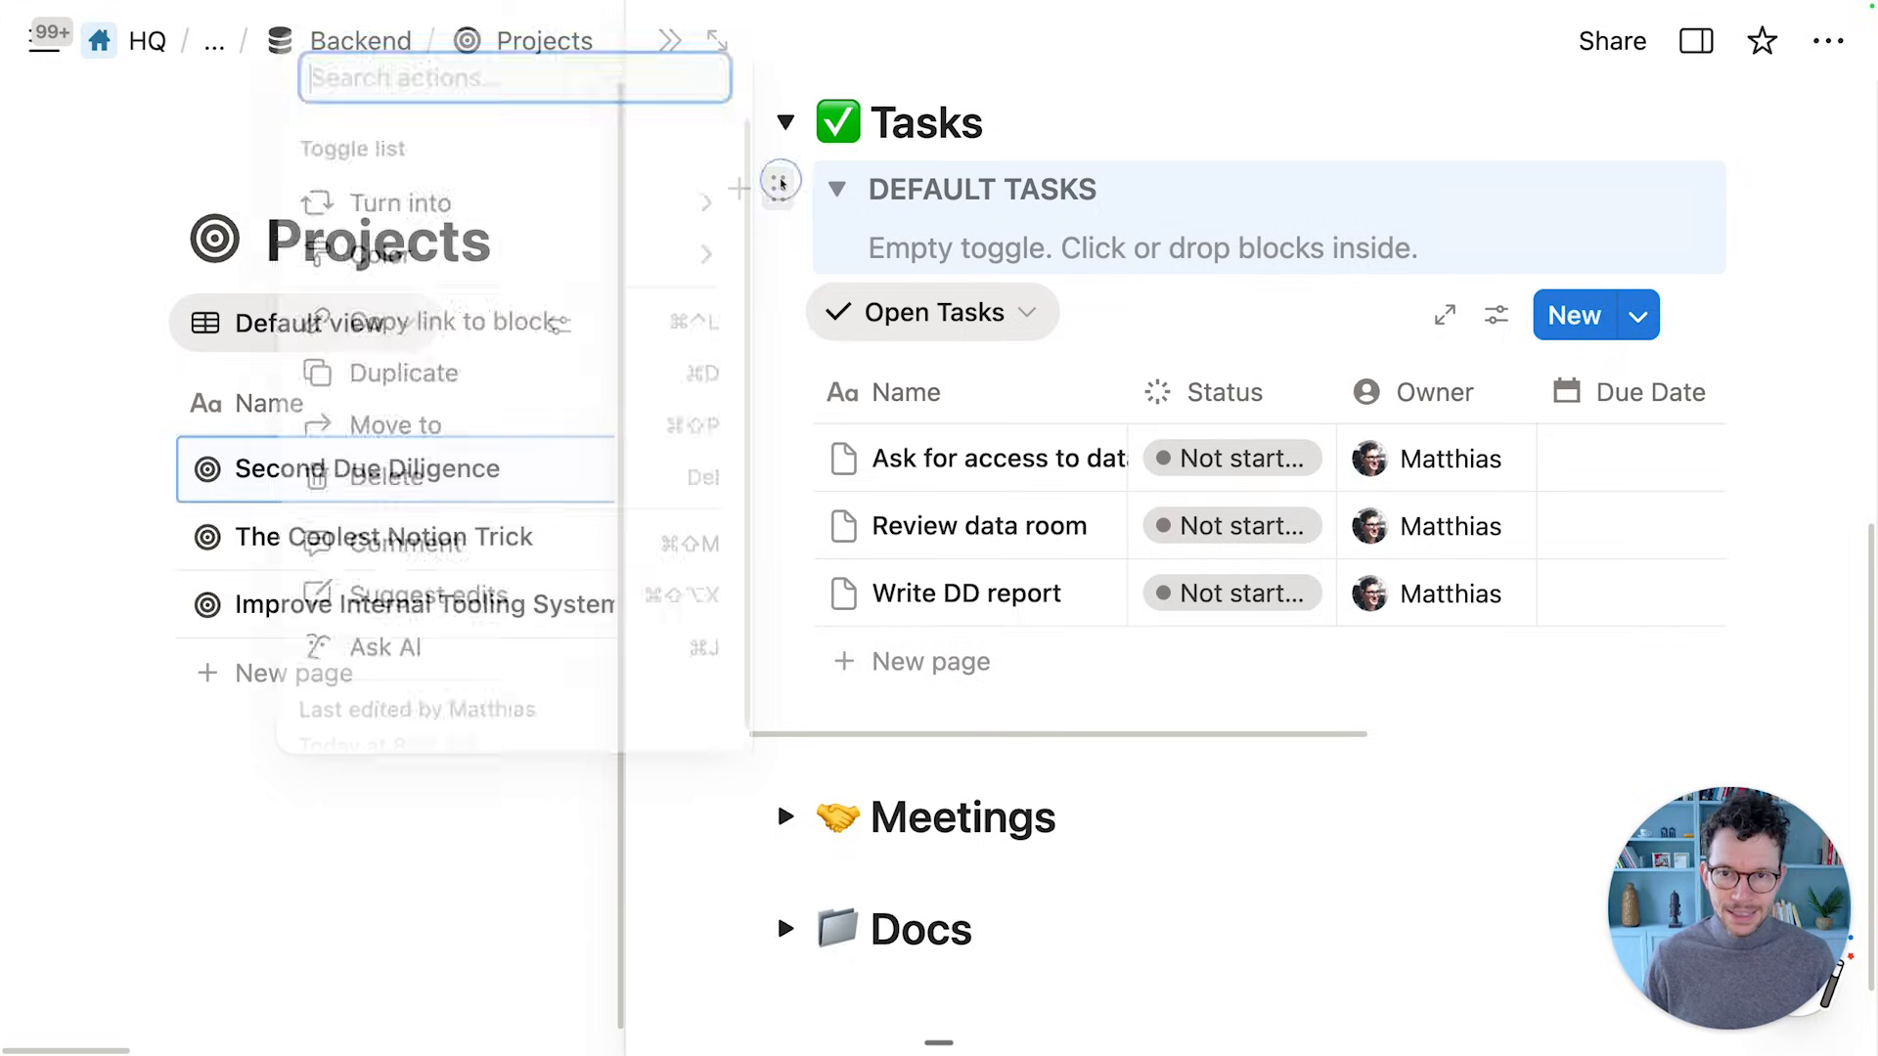
key("Delete")
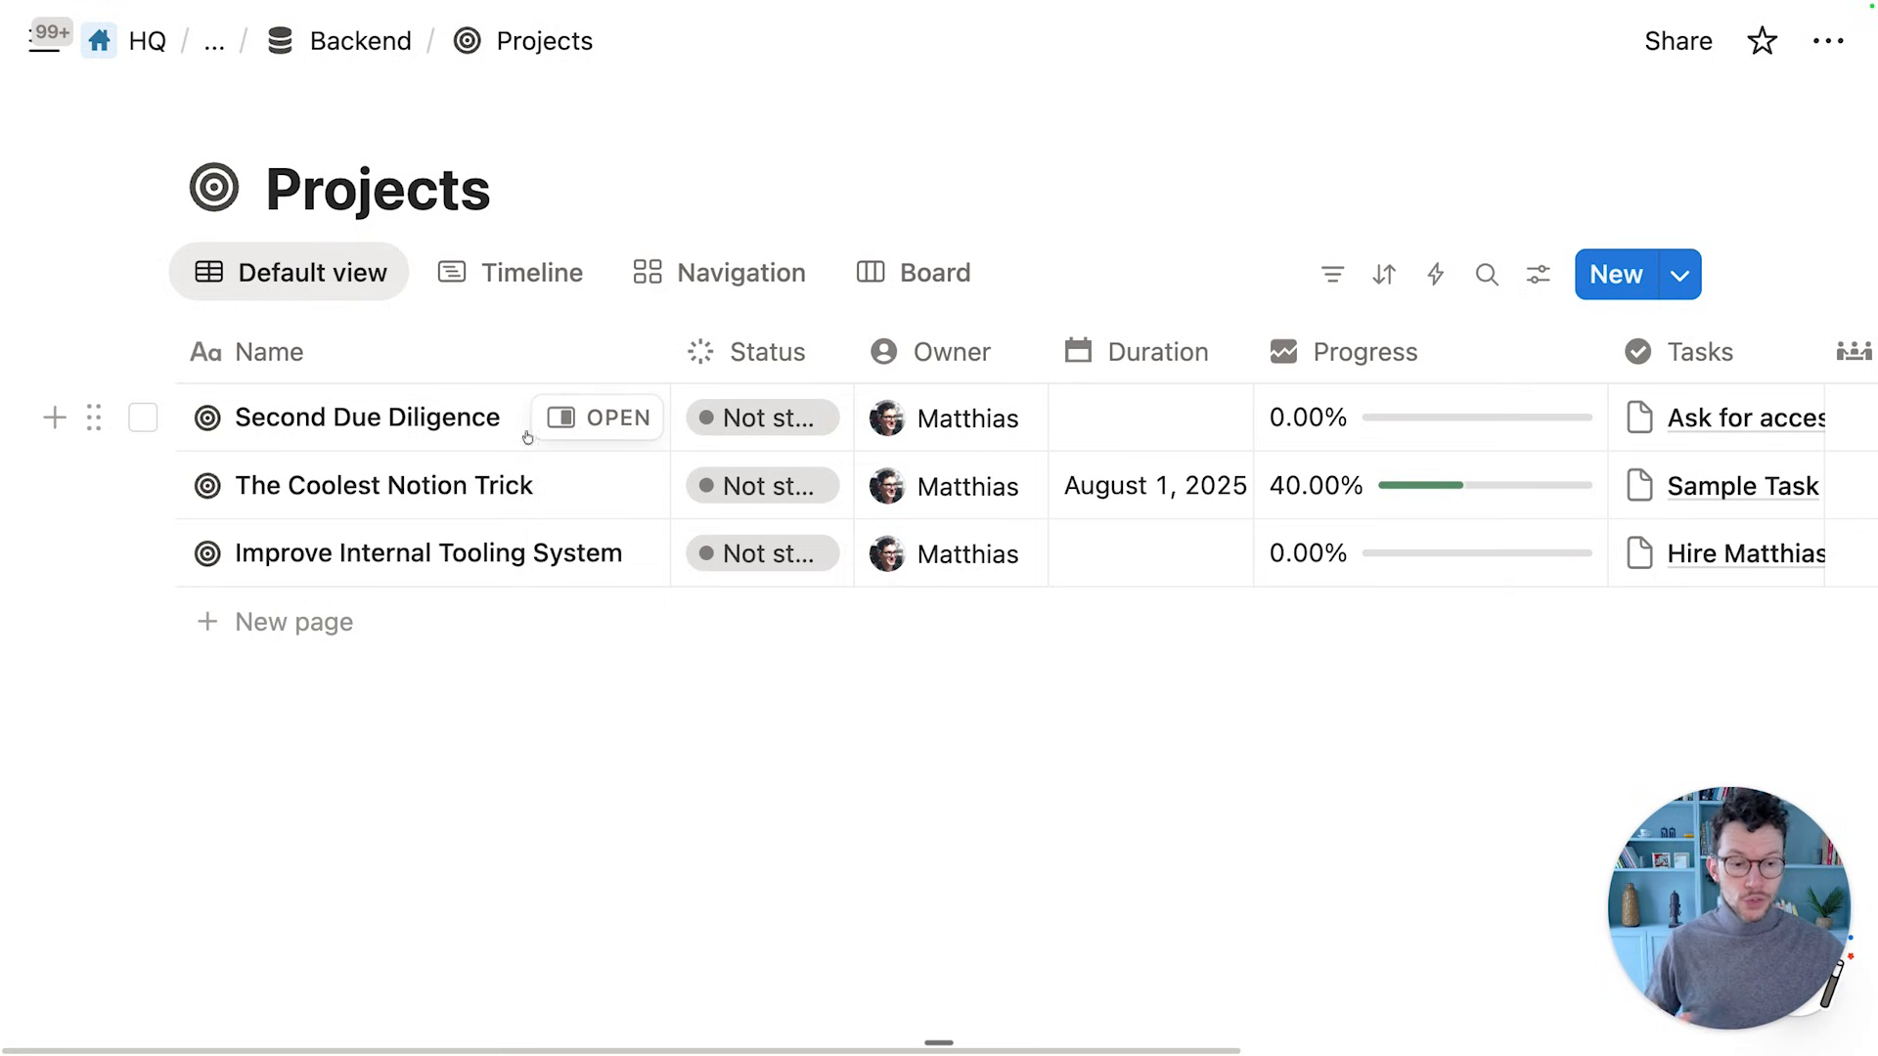
Narrow the Meetings and Docs columns of the Projects table
scroll(1000, 510, "right", 10)
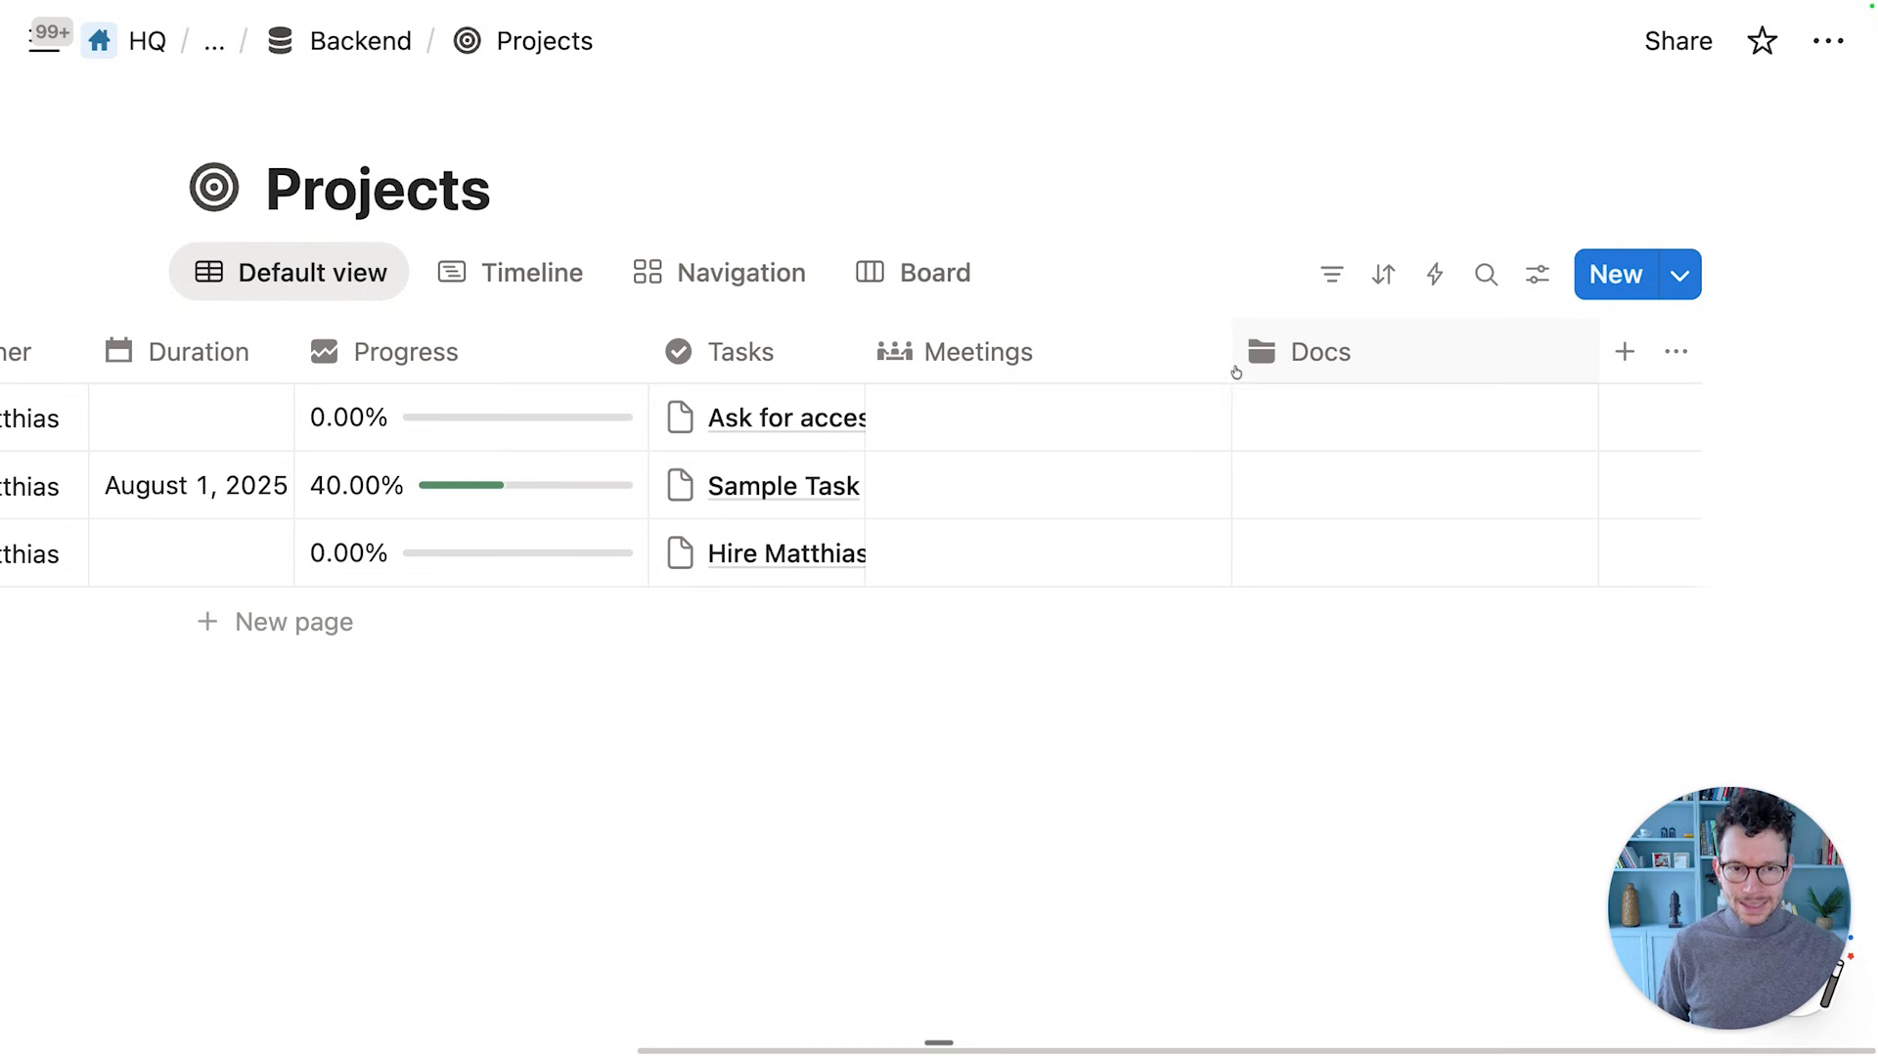
left_click_drag(1229, 352, 1125, 357)
left_click_drag(1595, 364, 1448, 375)
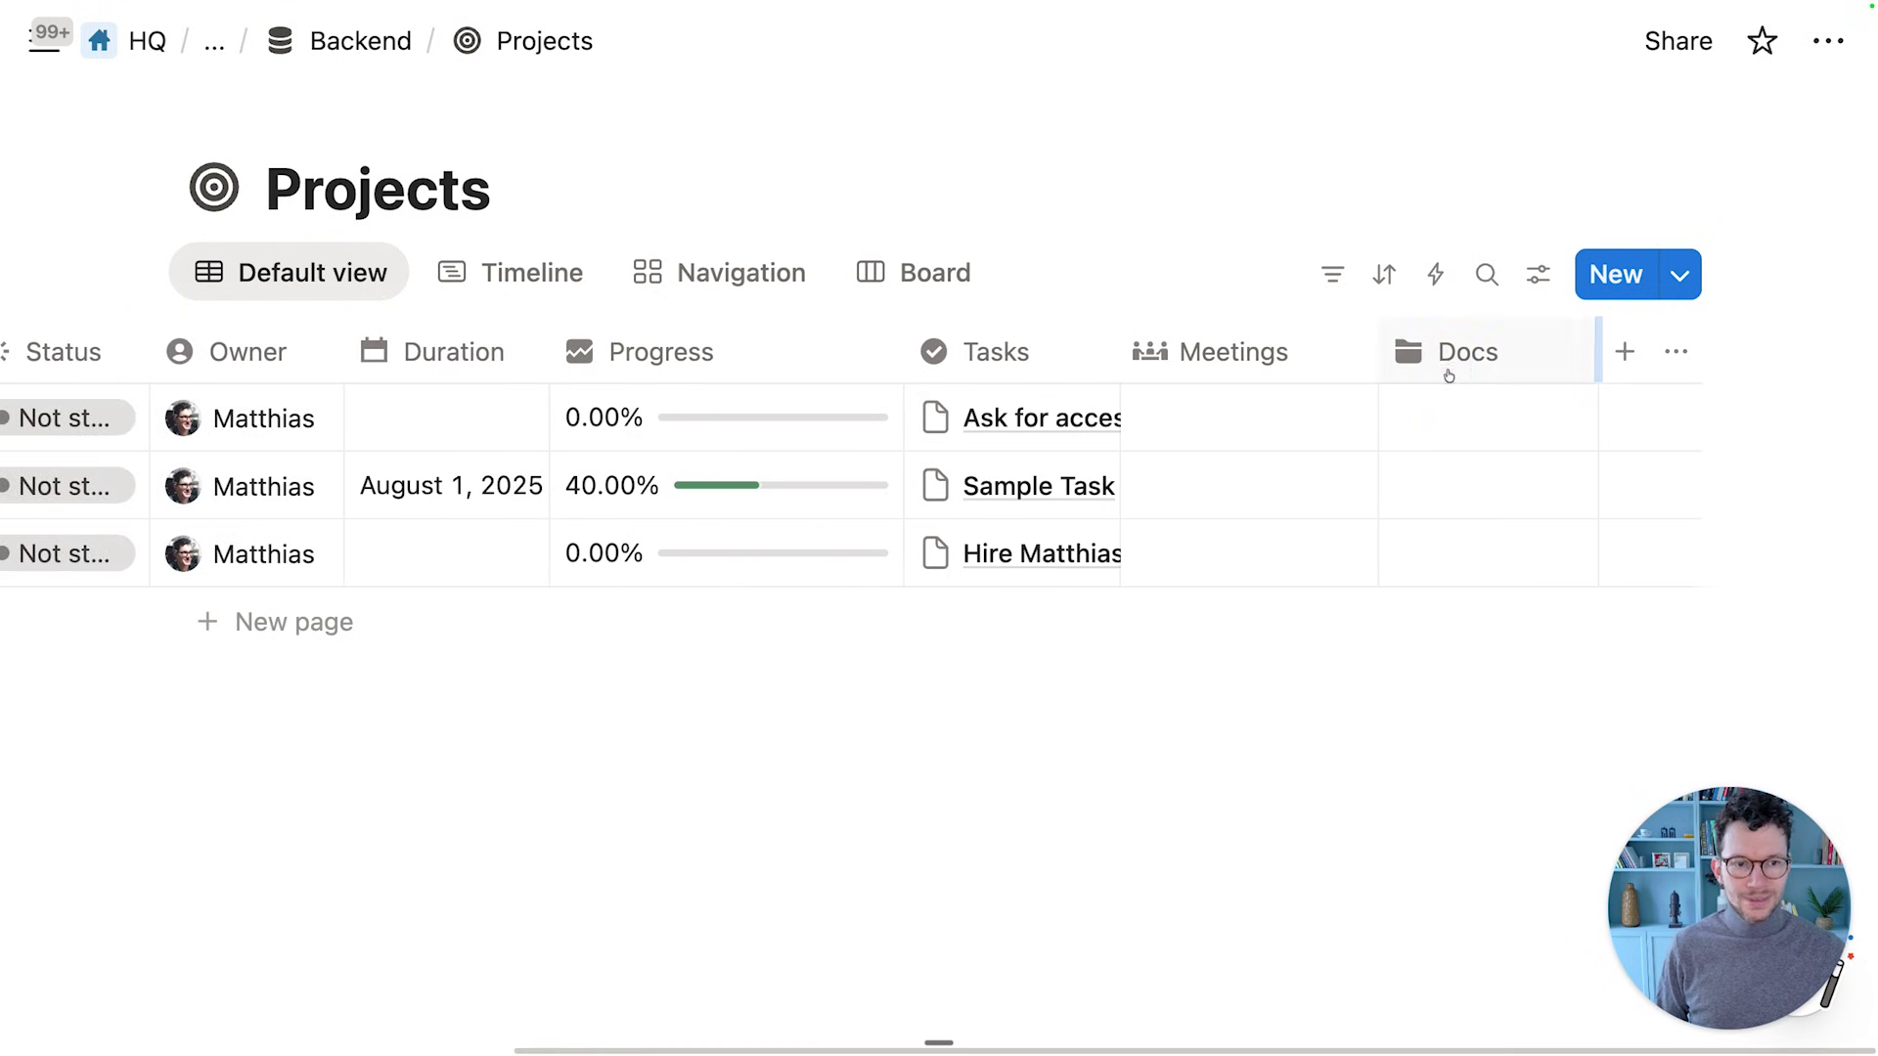
Add a new Select property named 'Type' to the Projects table
left_click(1625, 353)
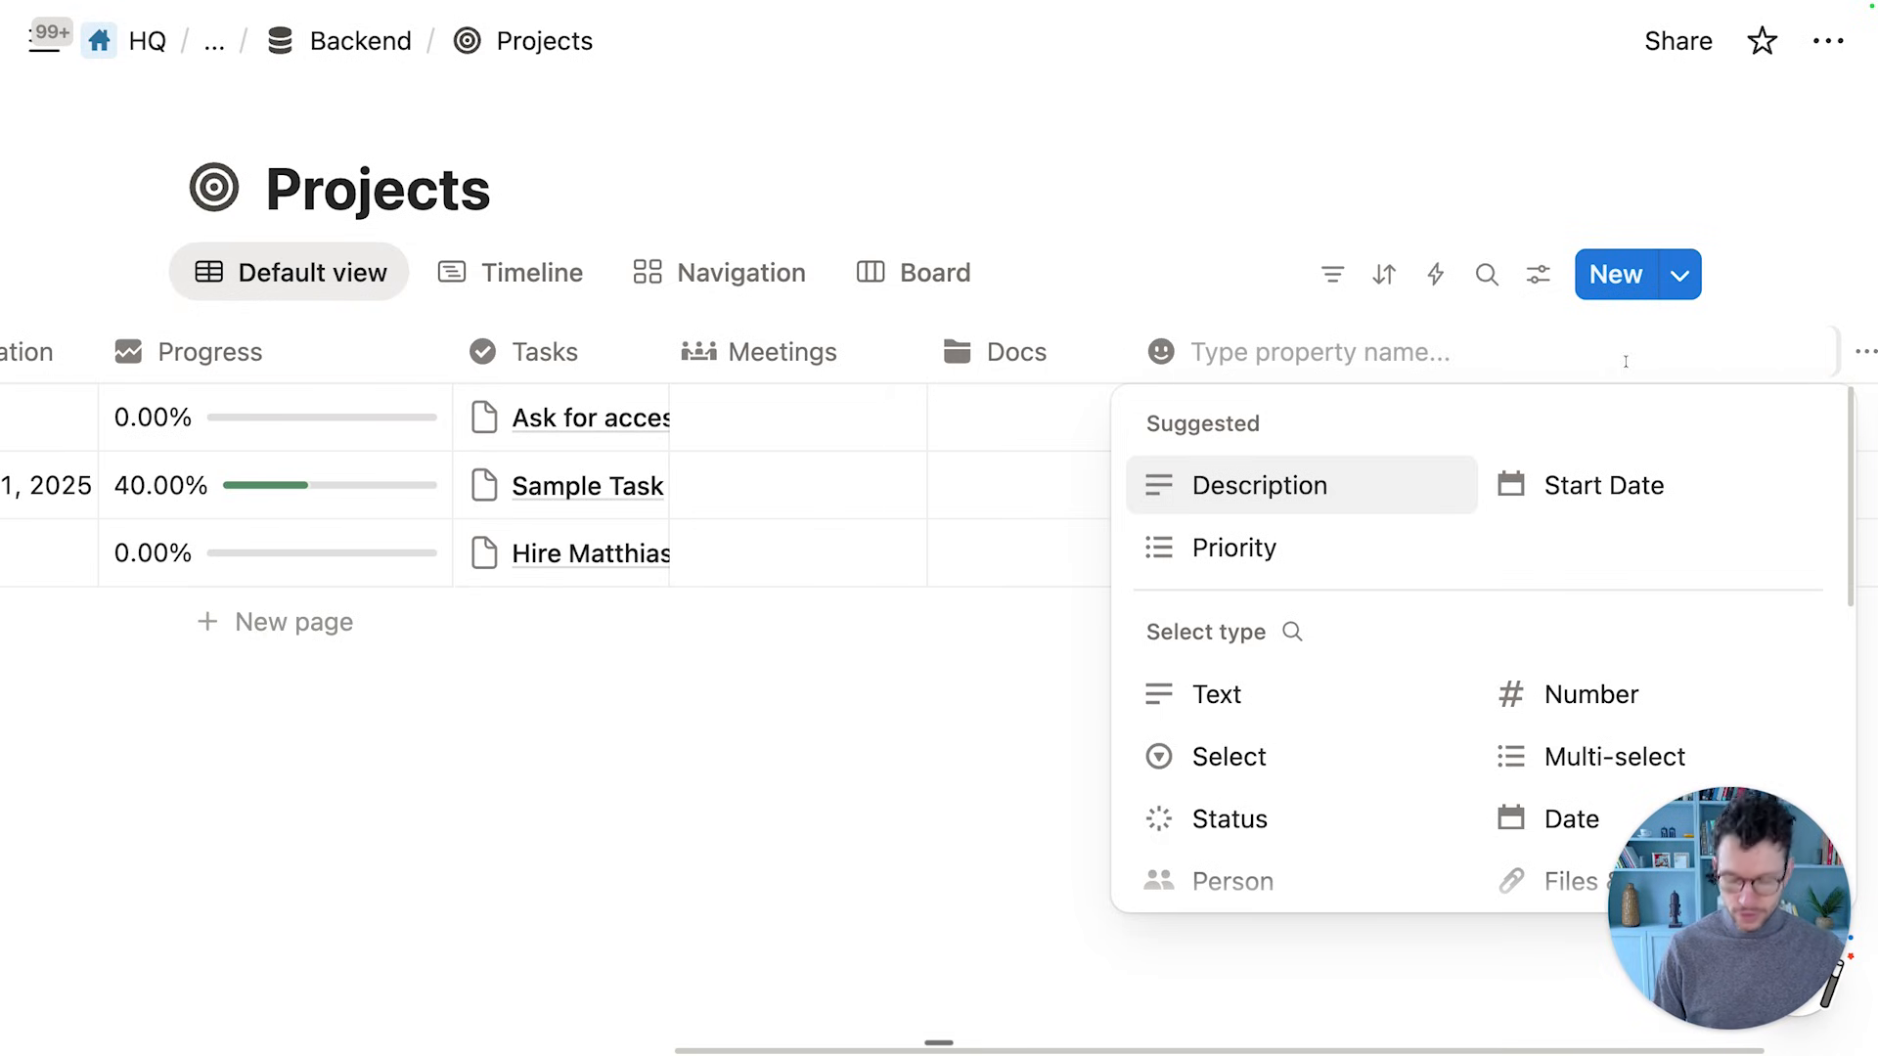
type("Type")
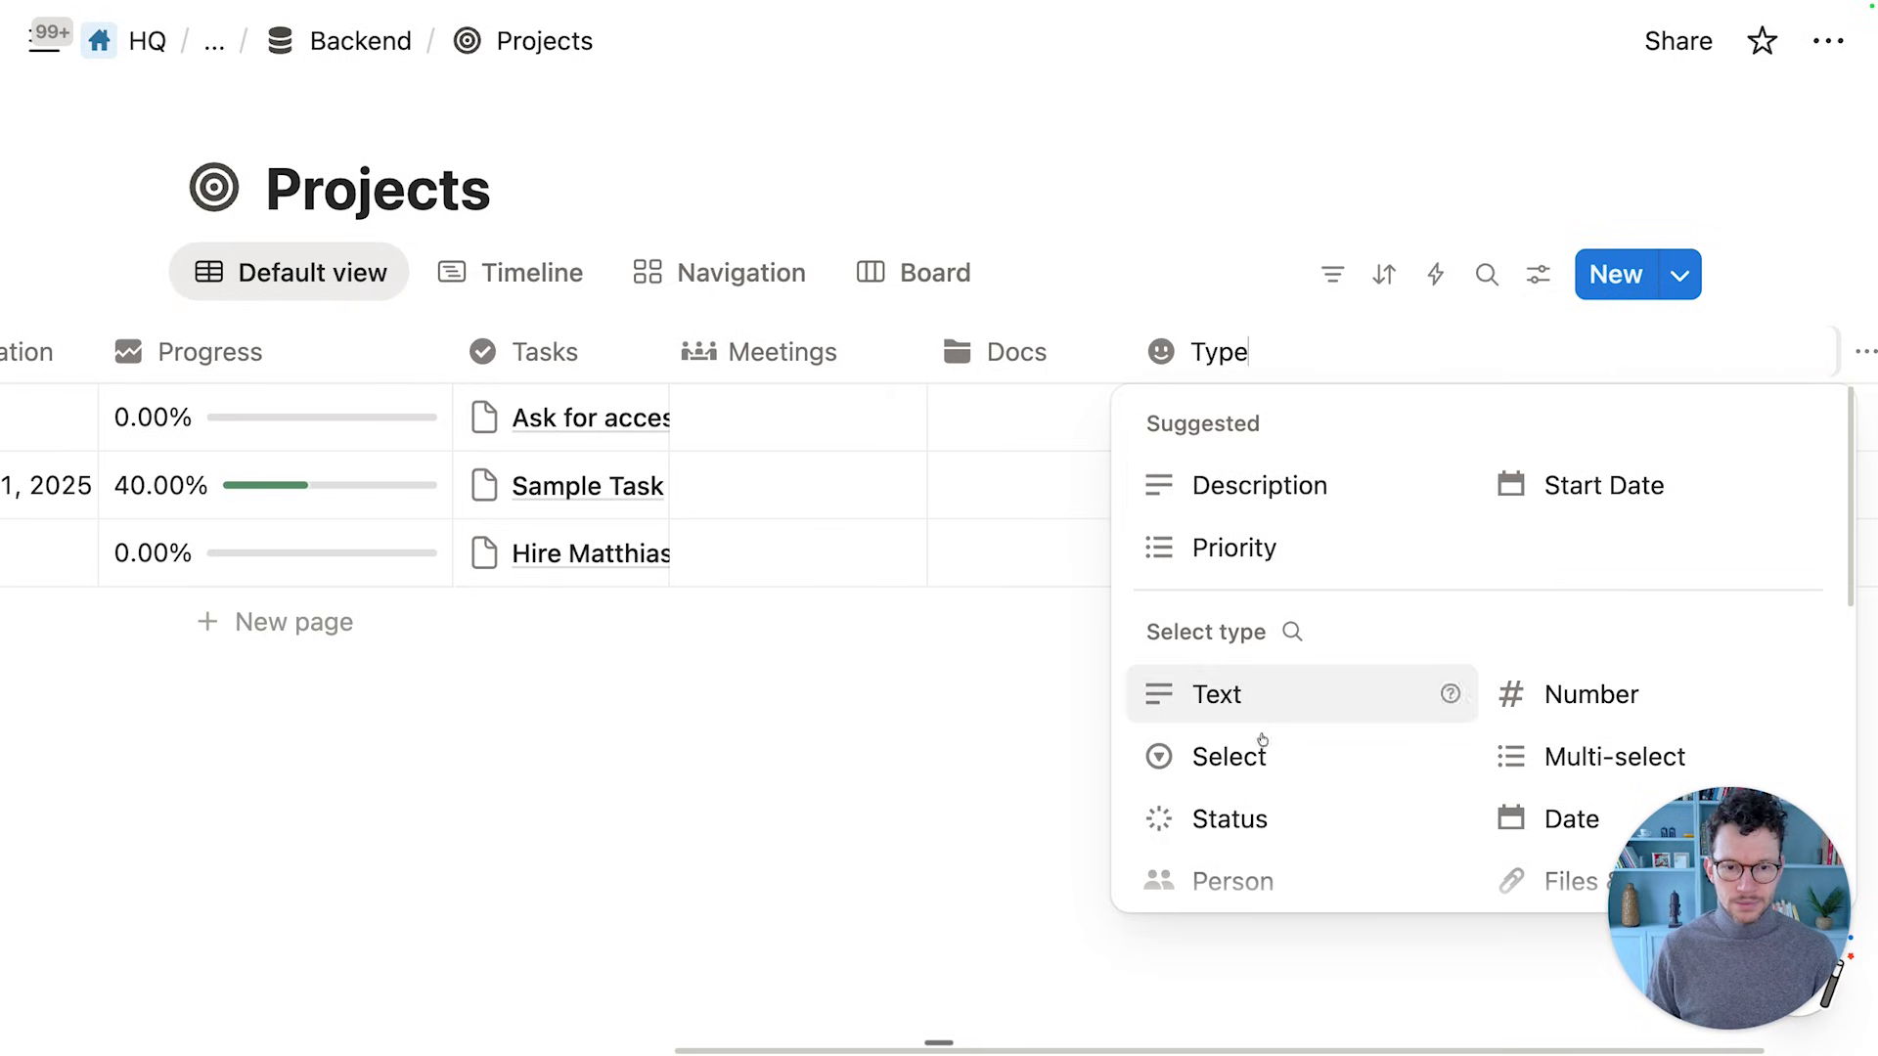
left_click(1257, 749)
Give the Type property the shapes icon
left_click(1271, 344)
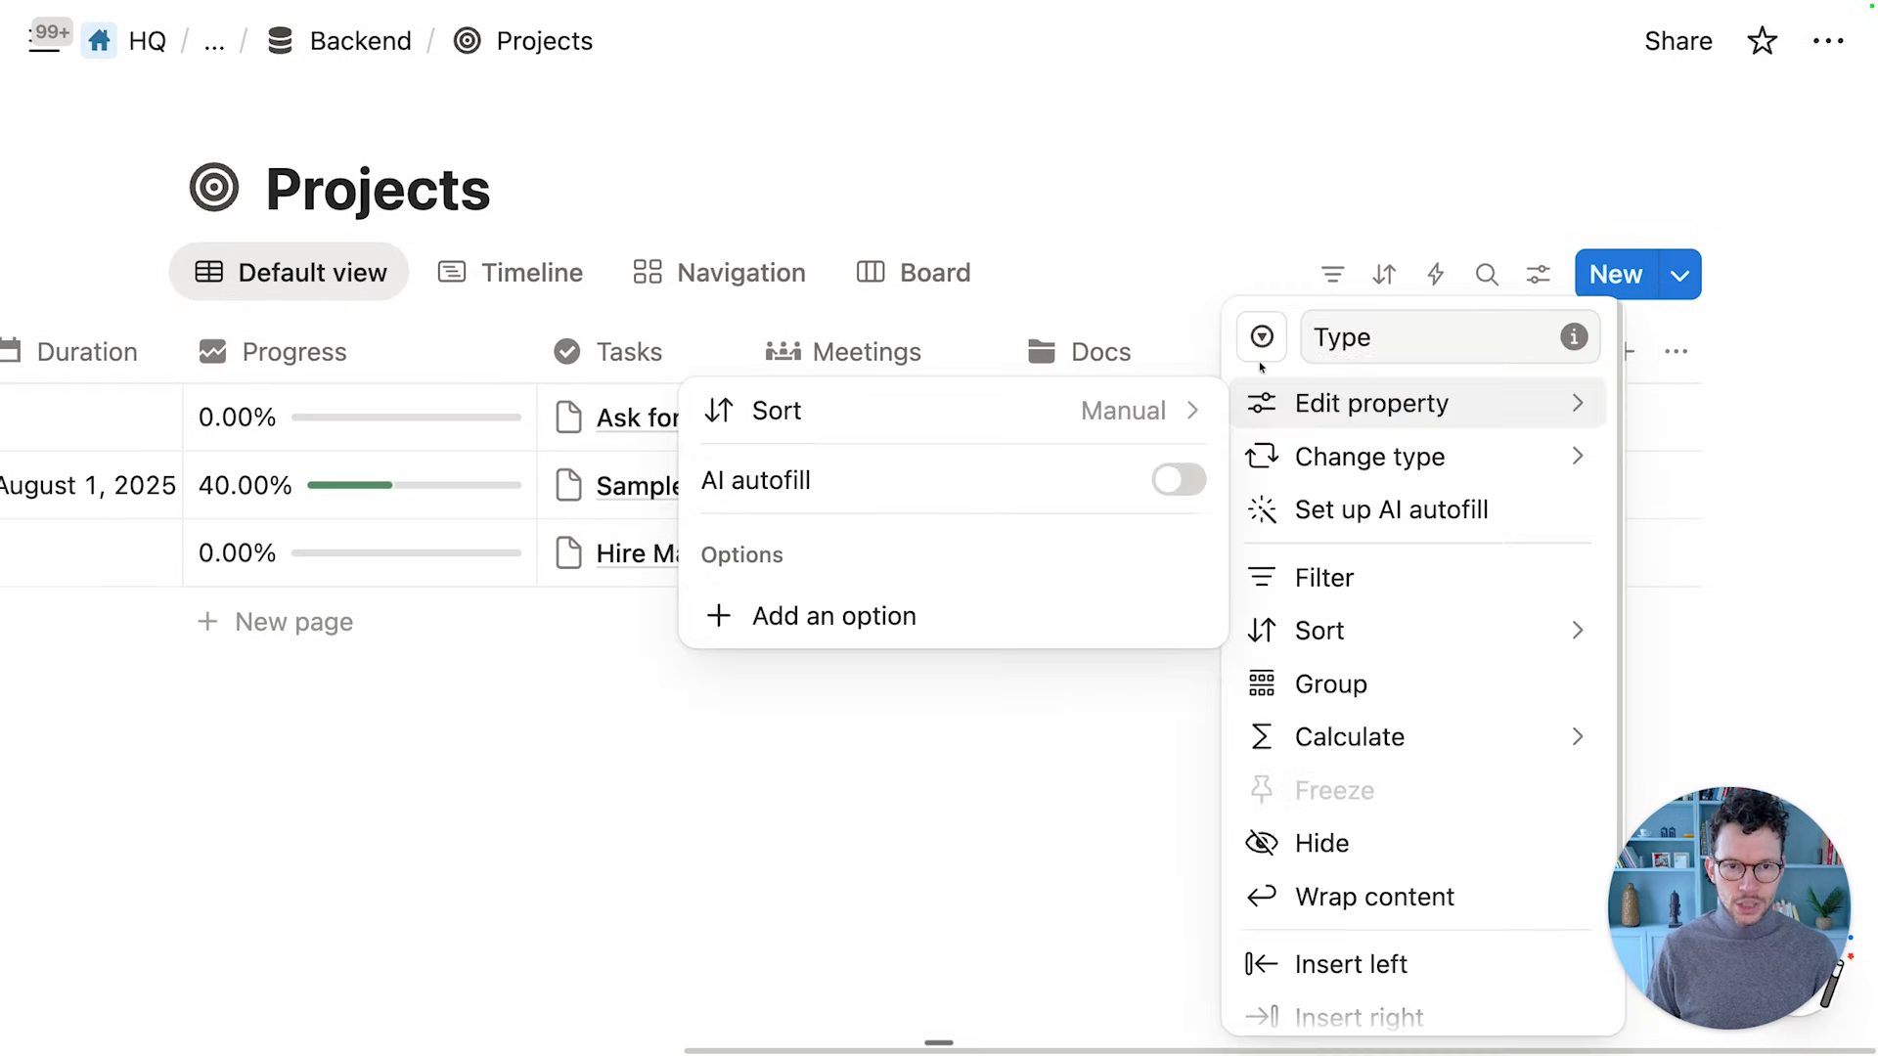
left_click(1261, 339)
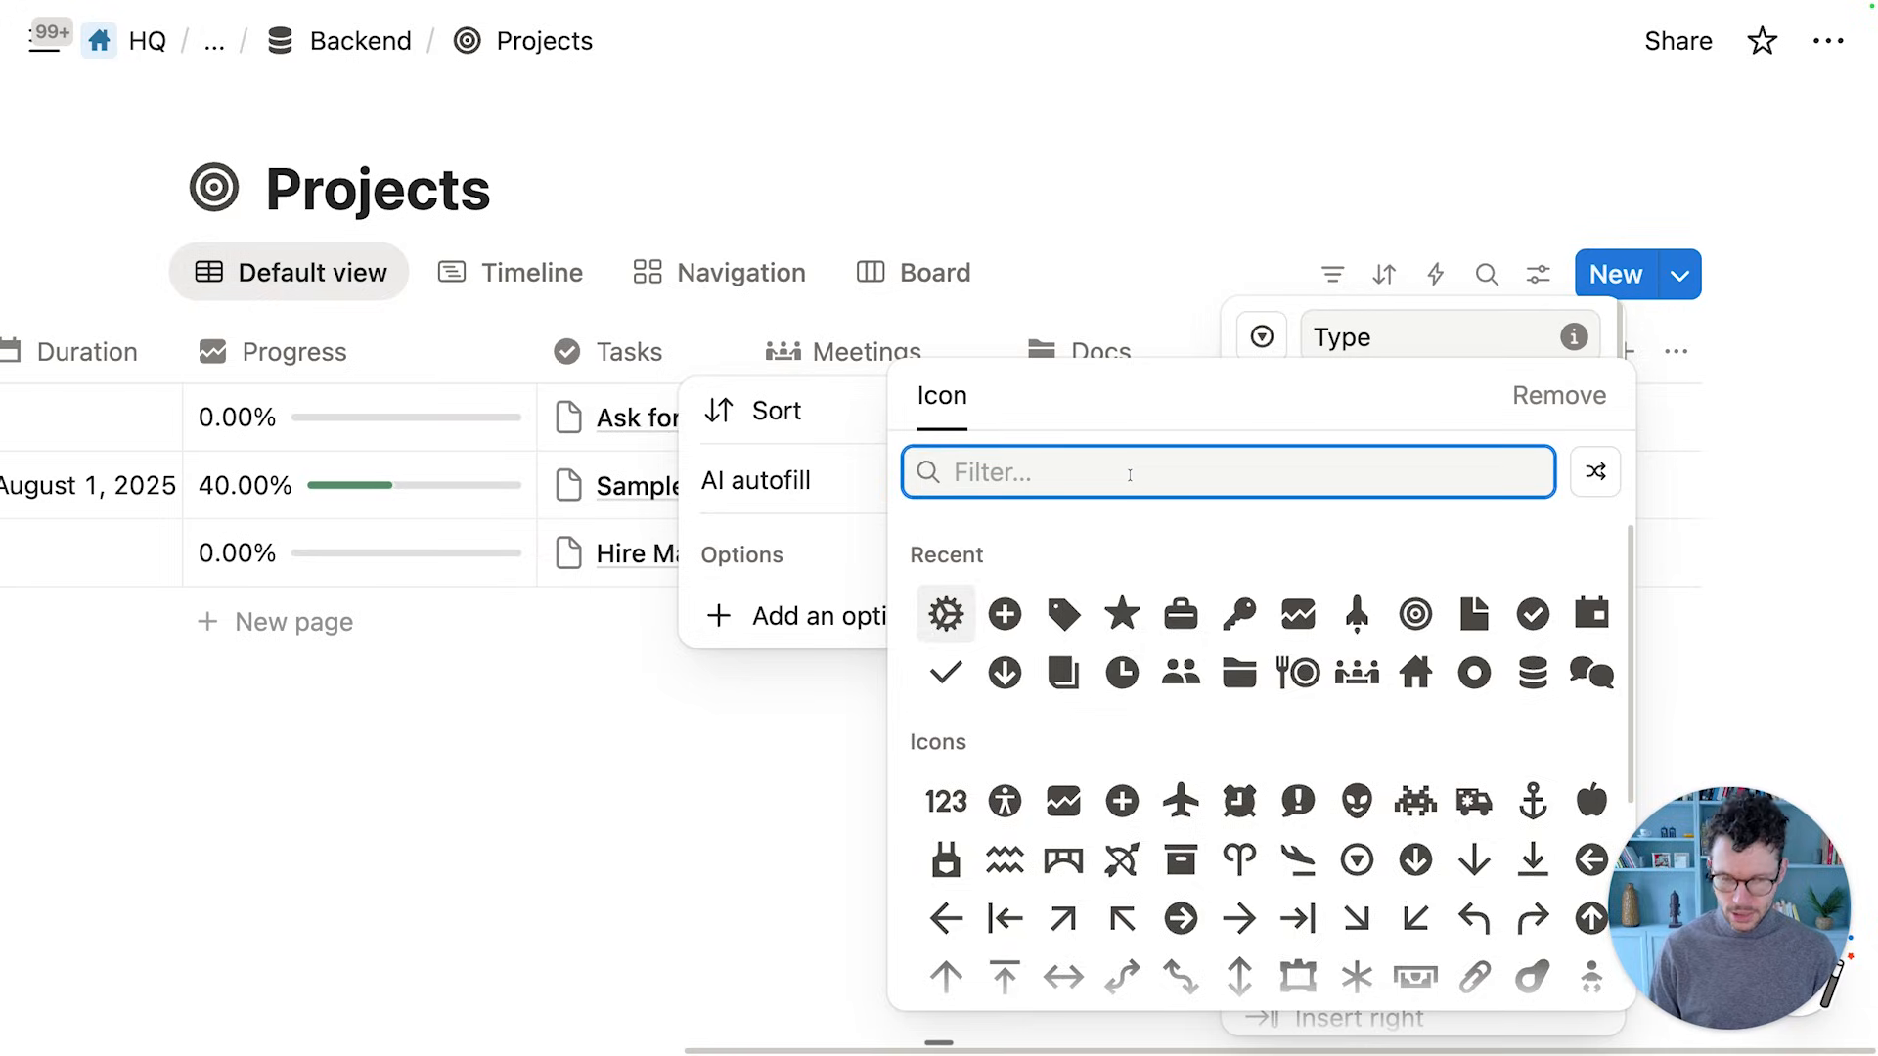
type("shape")
key("Right")
type("s")
key("Right")
key("Right")
key("Down")
key("Right")
key("Right")
key("Return")
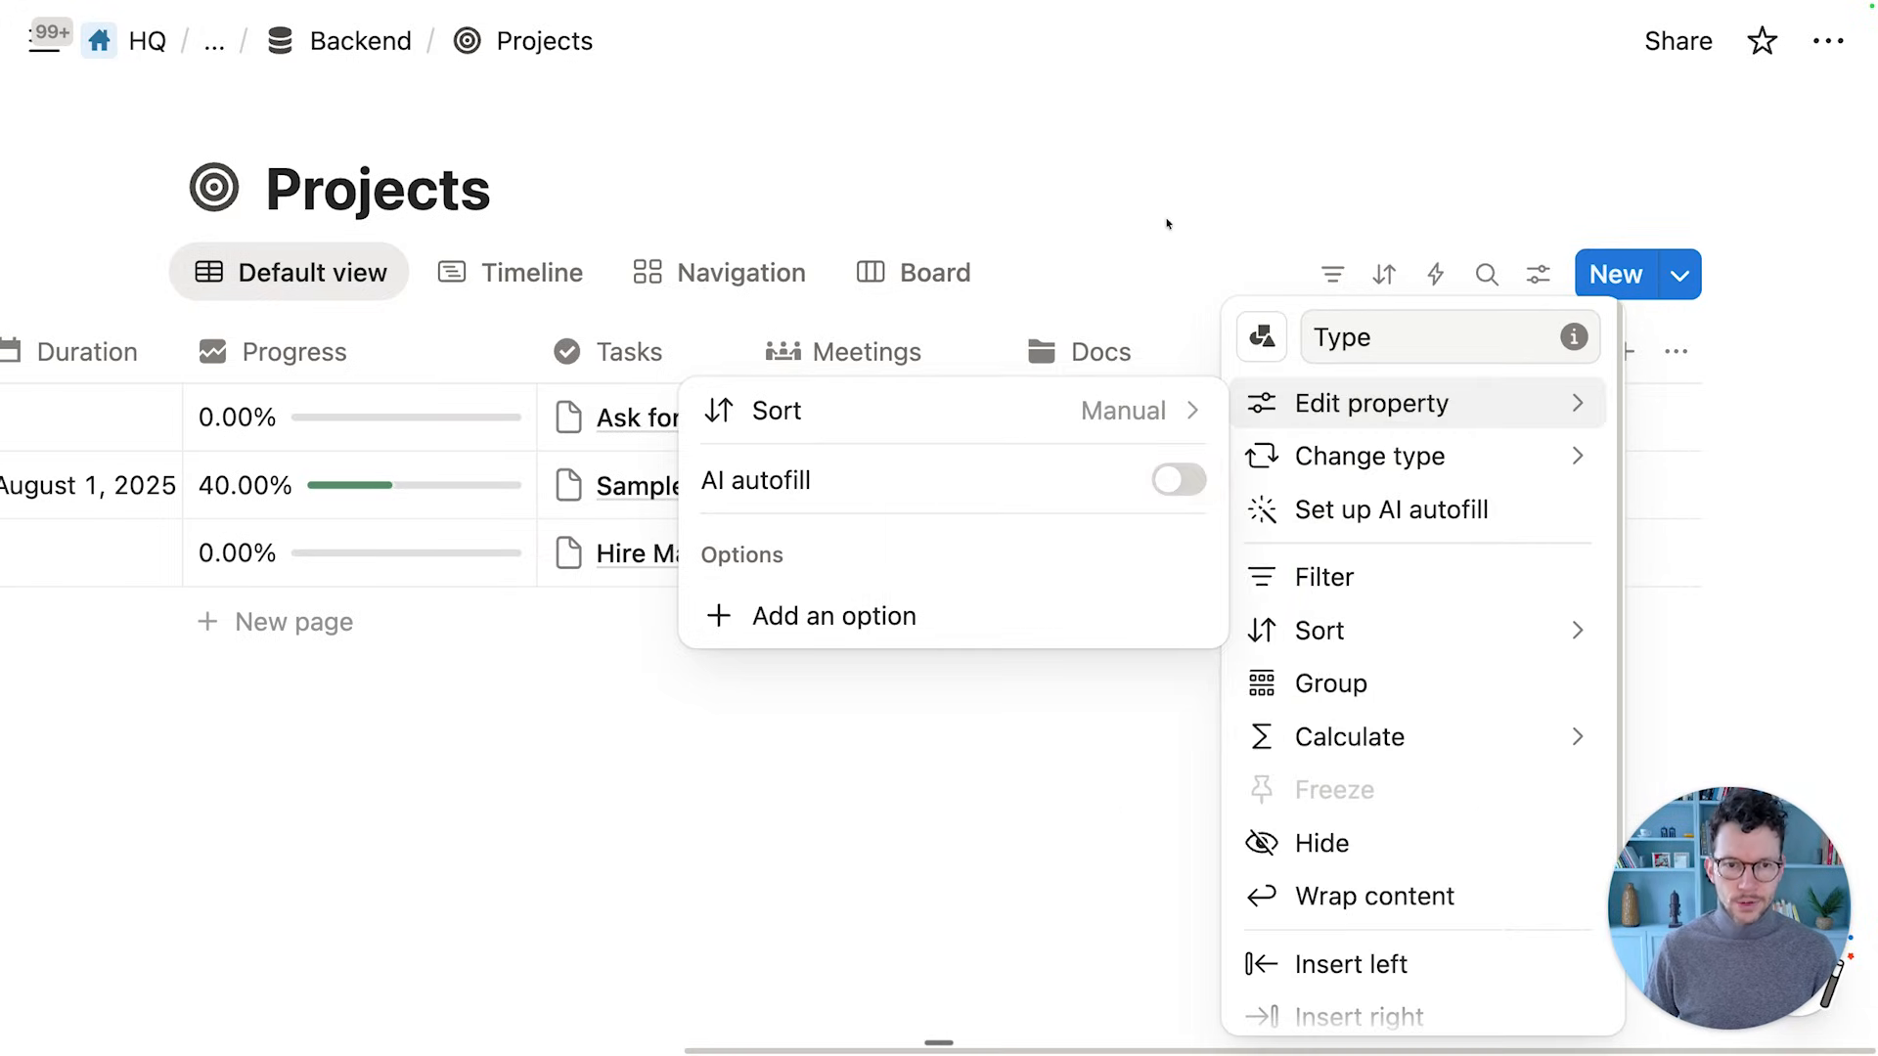
left_click(1166, 185)
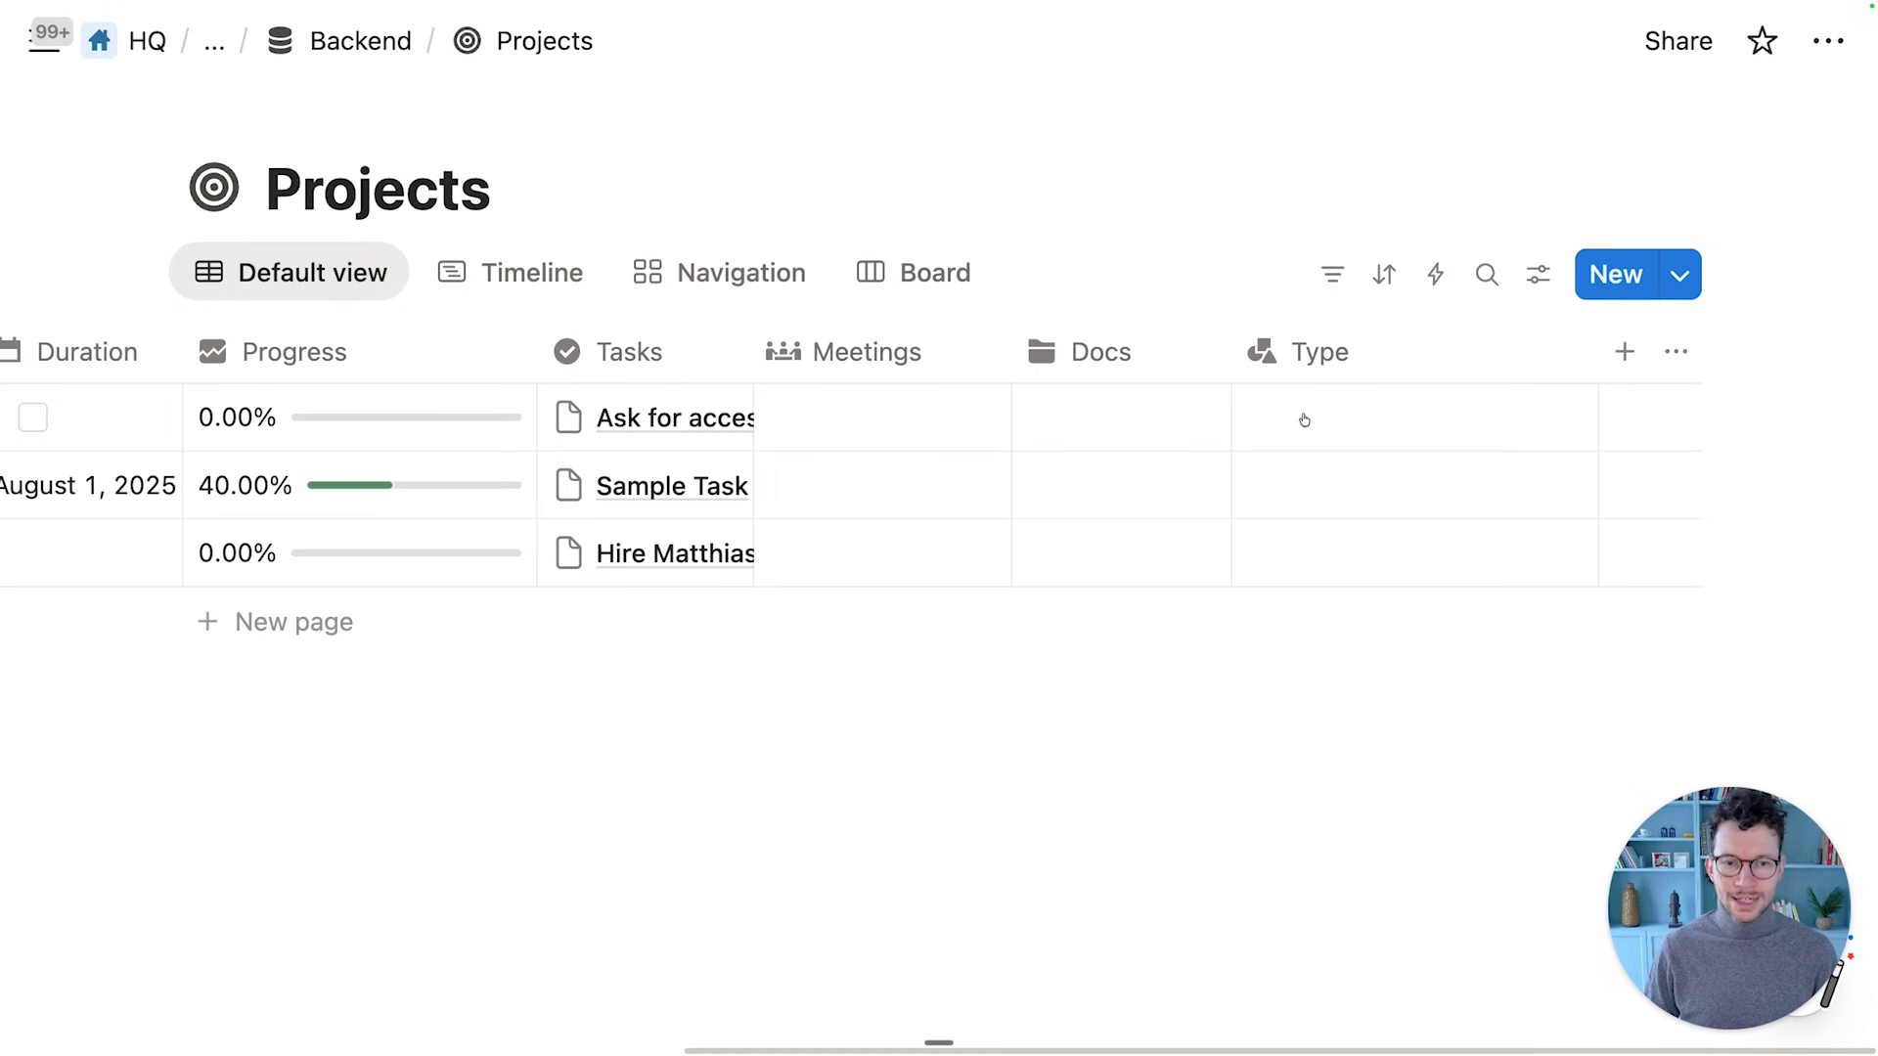
Edit the New Due Diligence template so Type uses a newly created 'Due Diligence' option
left_click(1679, 274)
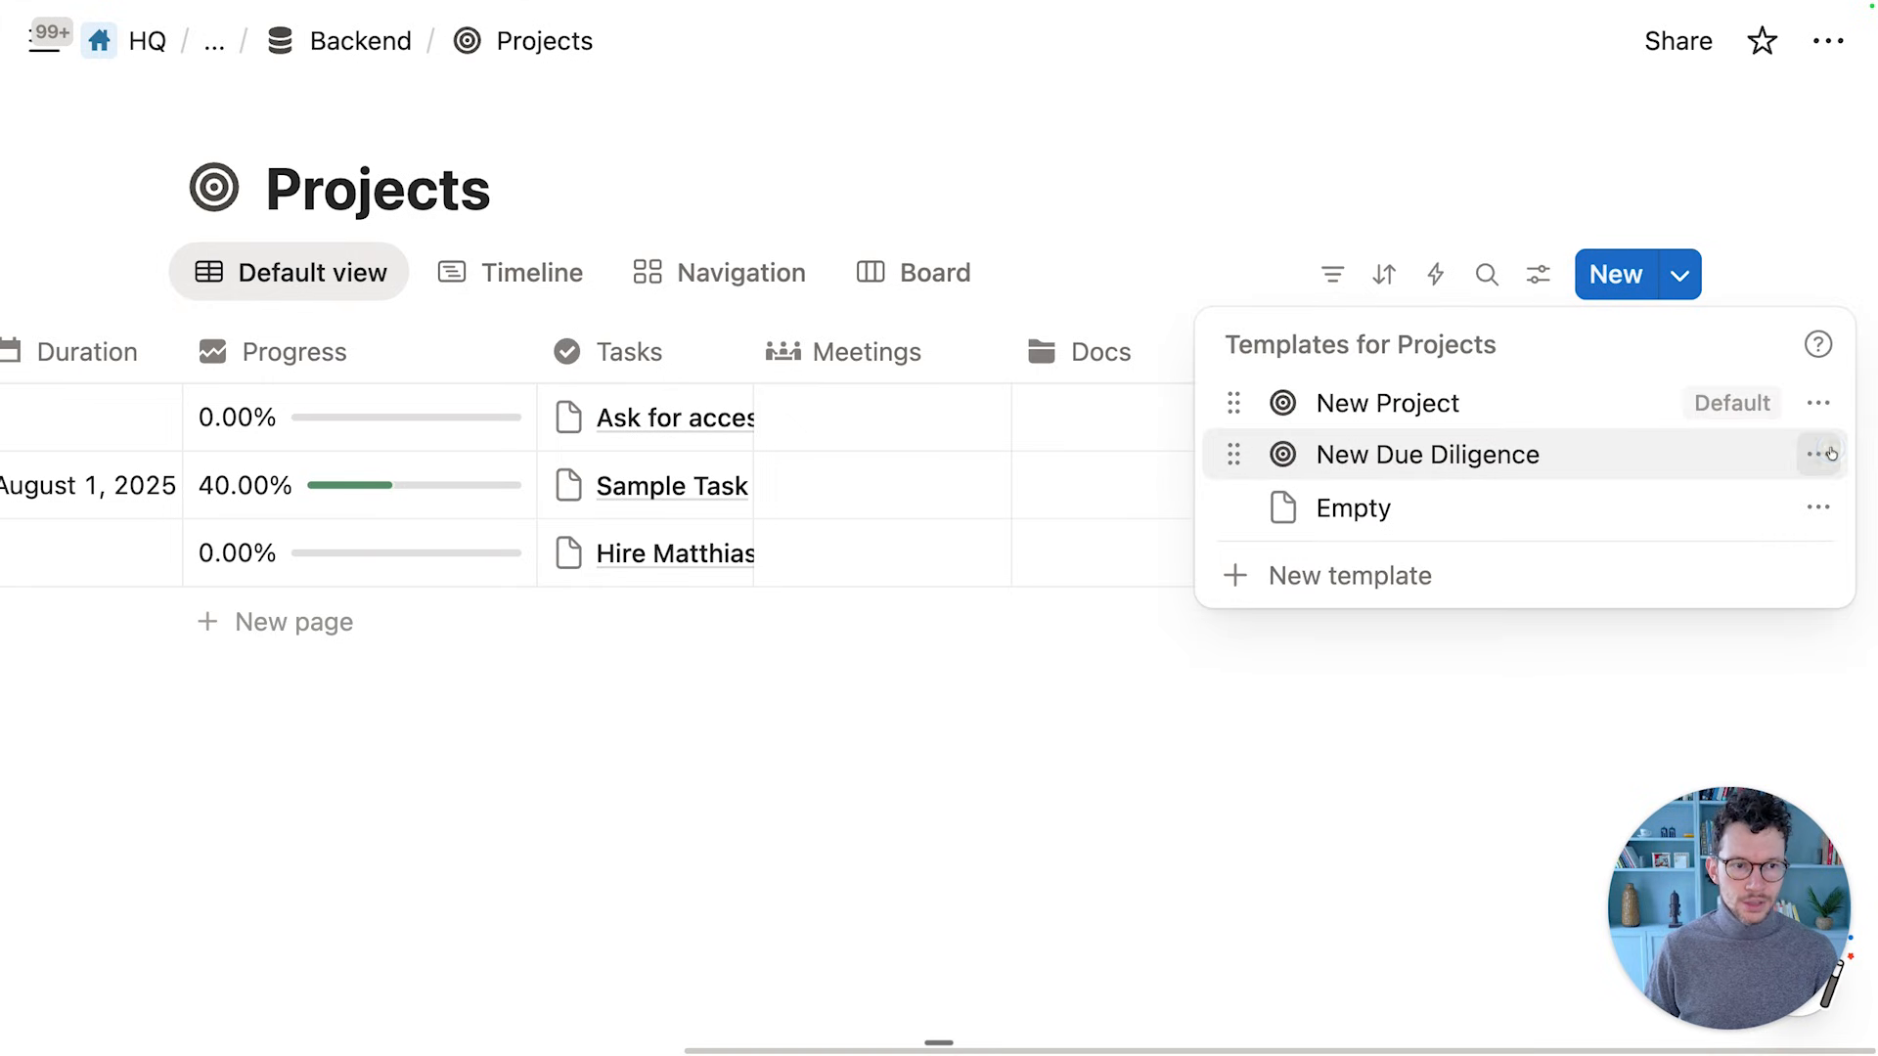
left_click(1831, 454)
left_click(1572, 571)
scroll(913, 599, "down", 3)
left_click(922, 620)
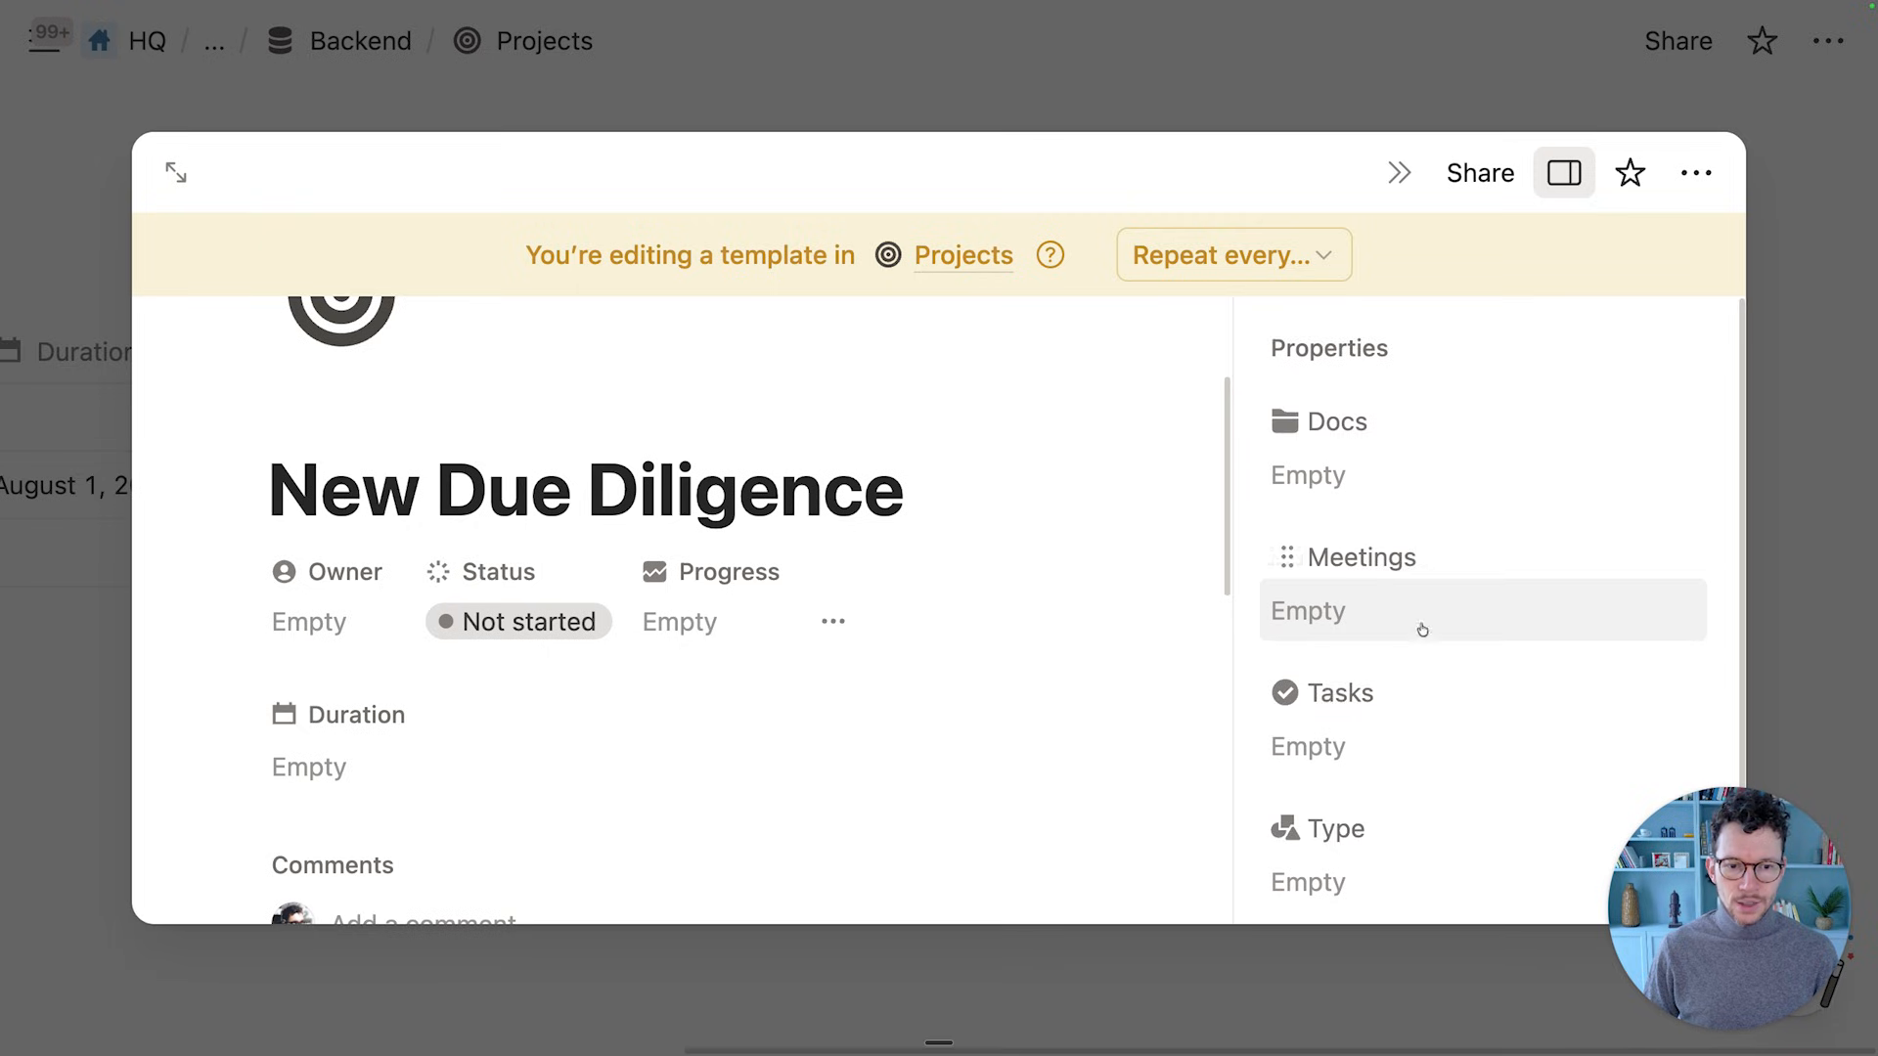
scroll(1422, 629, "down", 2)
left_click(1327, 794)
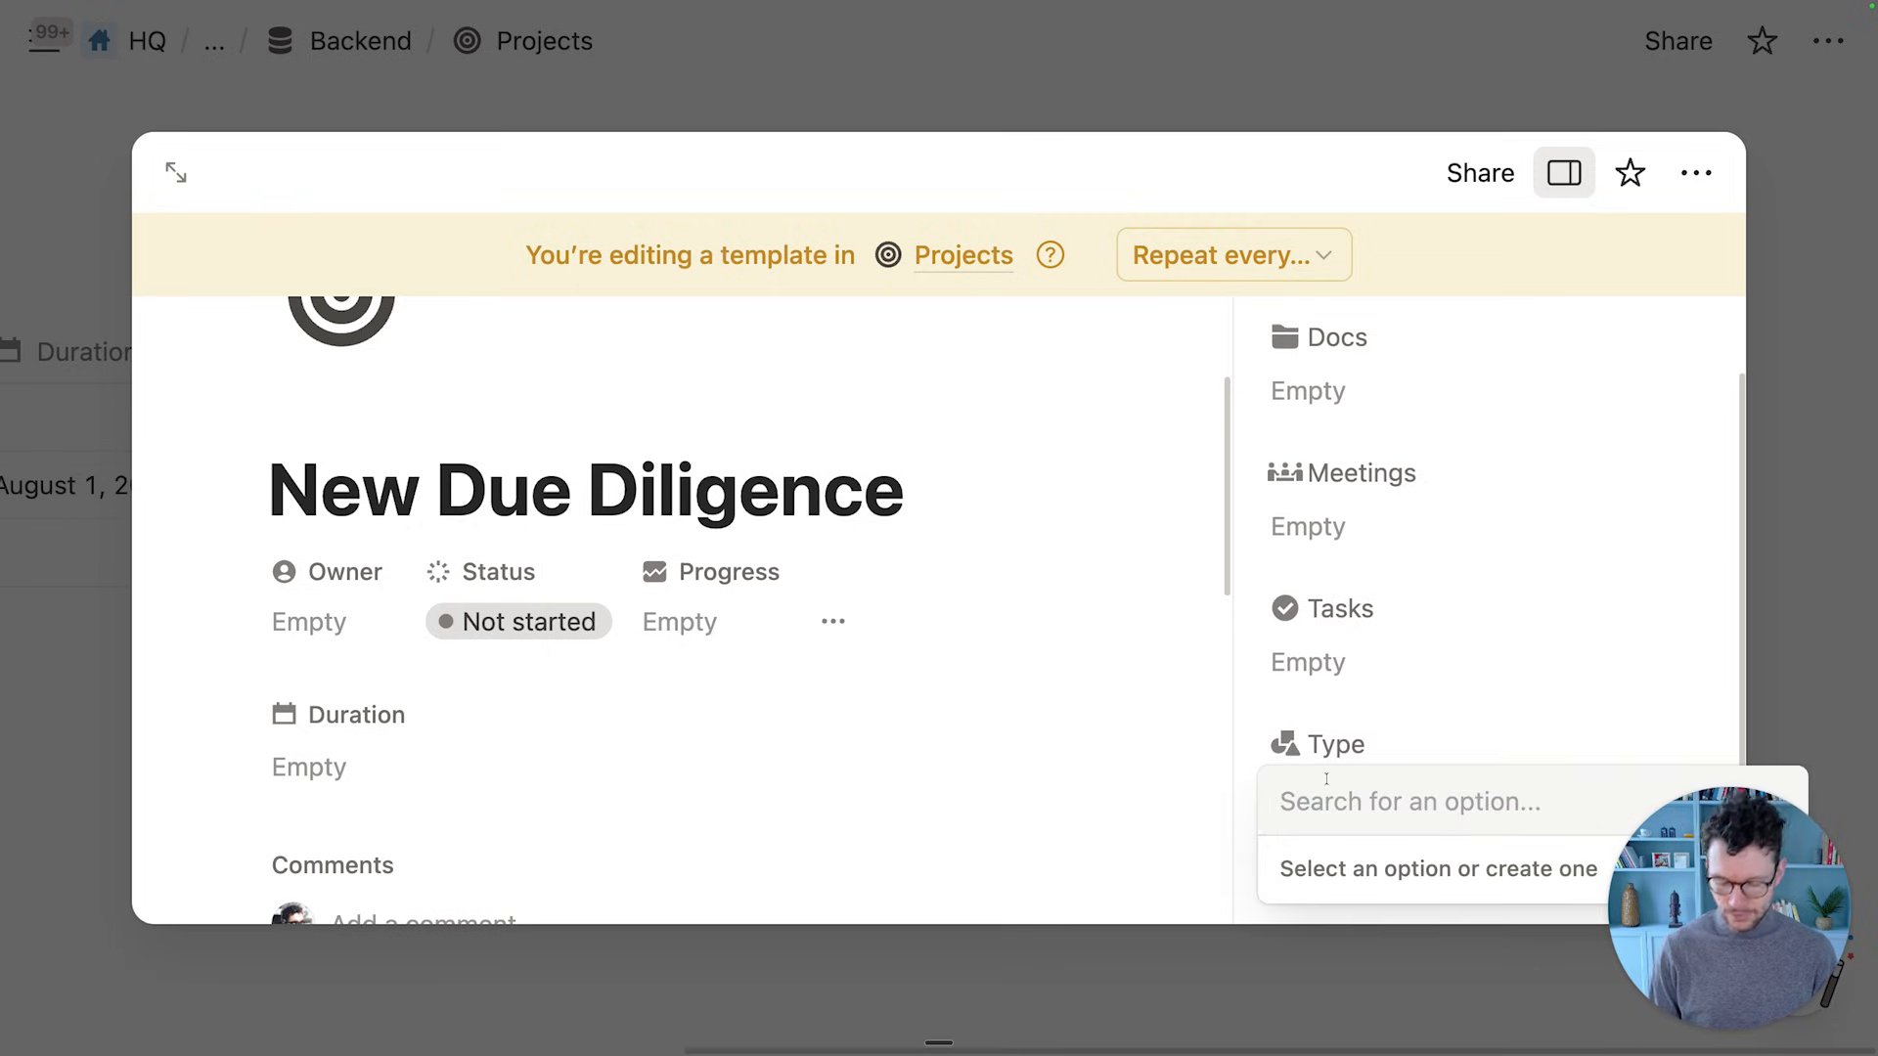
type("Due Diligen")
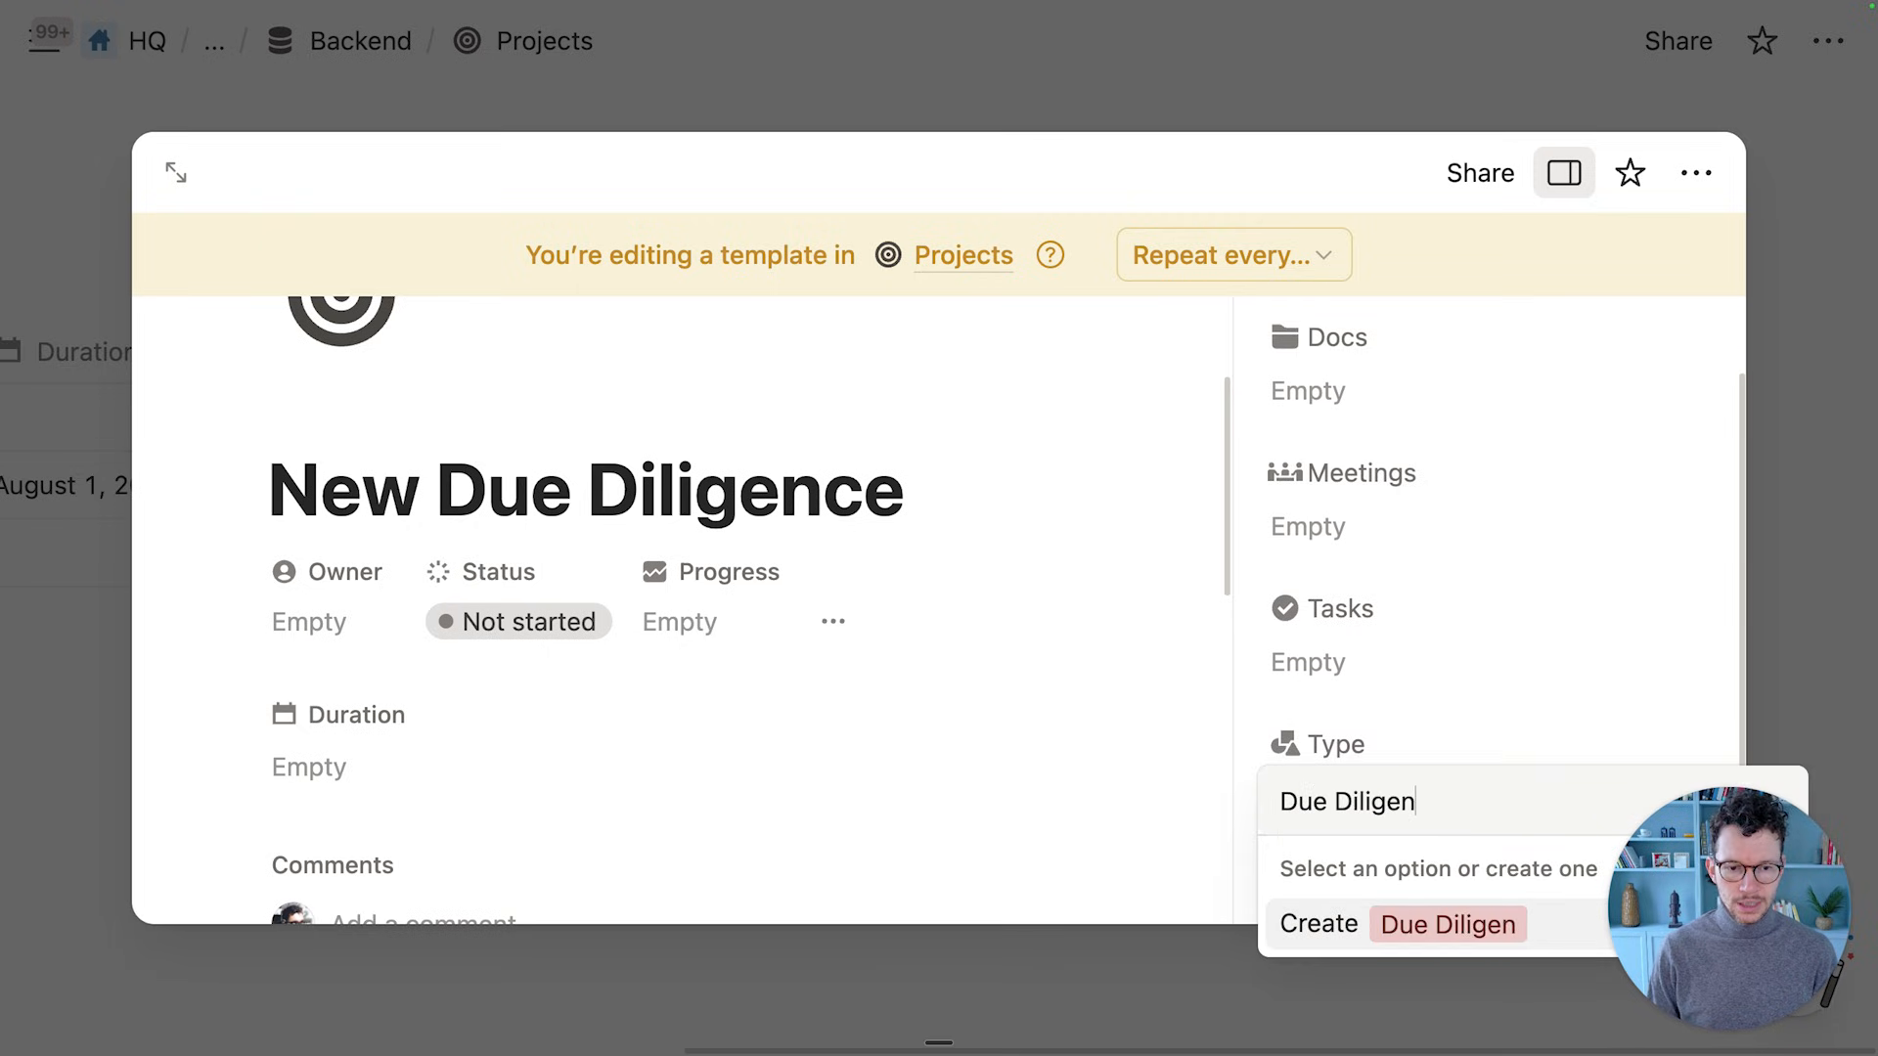
type("ce")
key("Return")
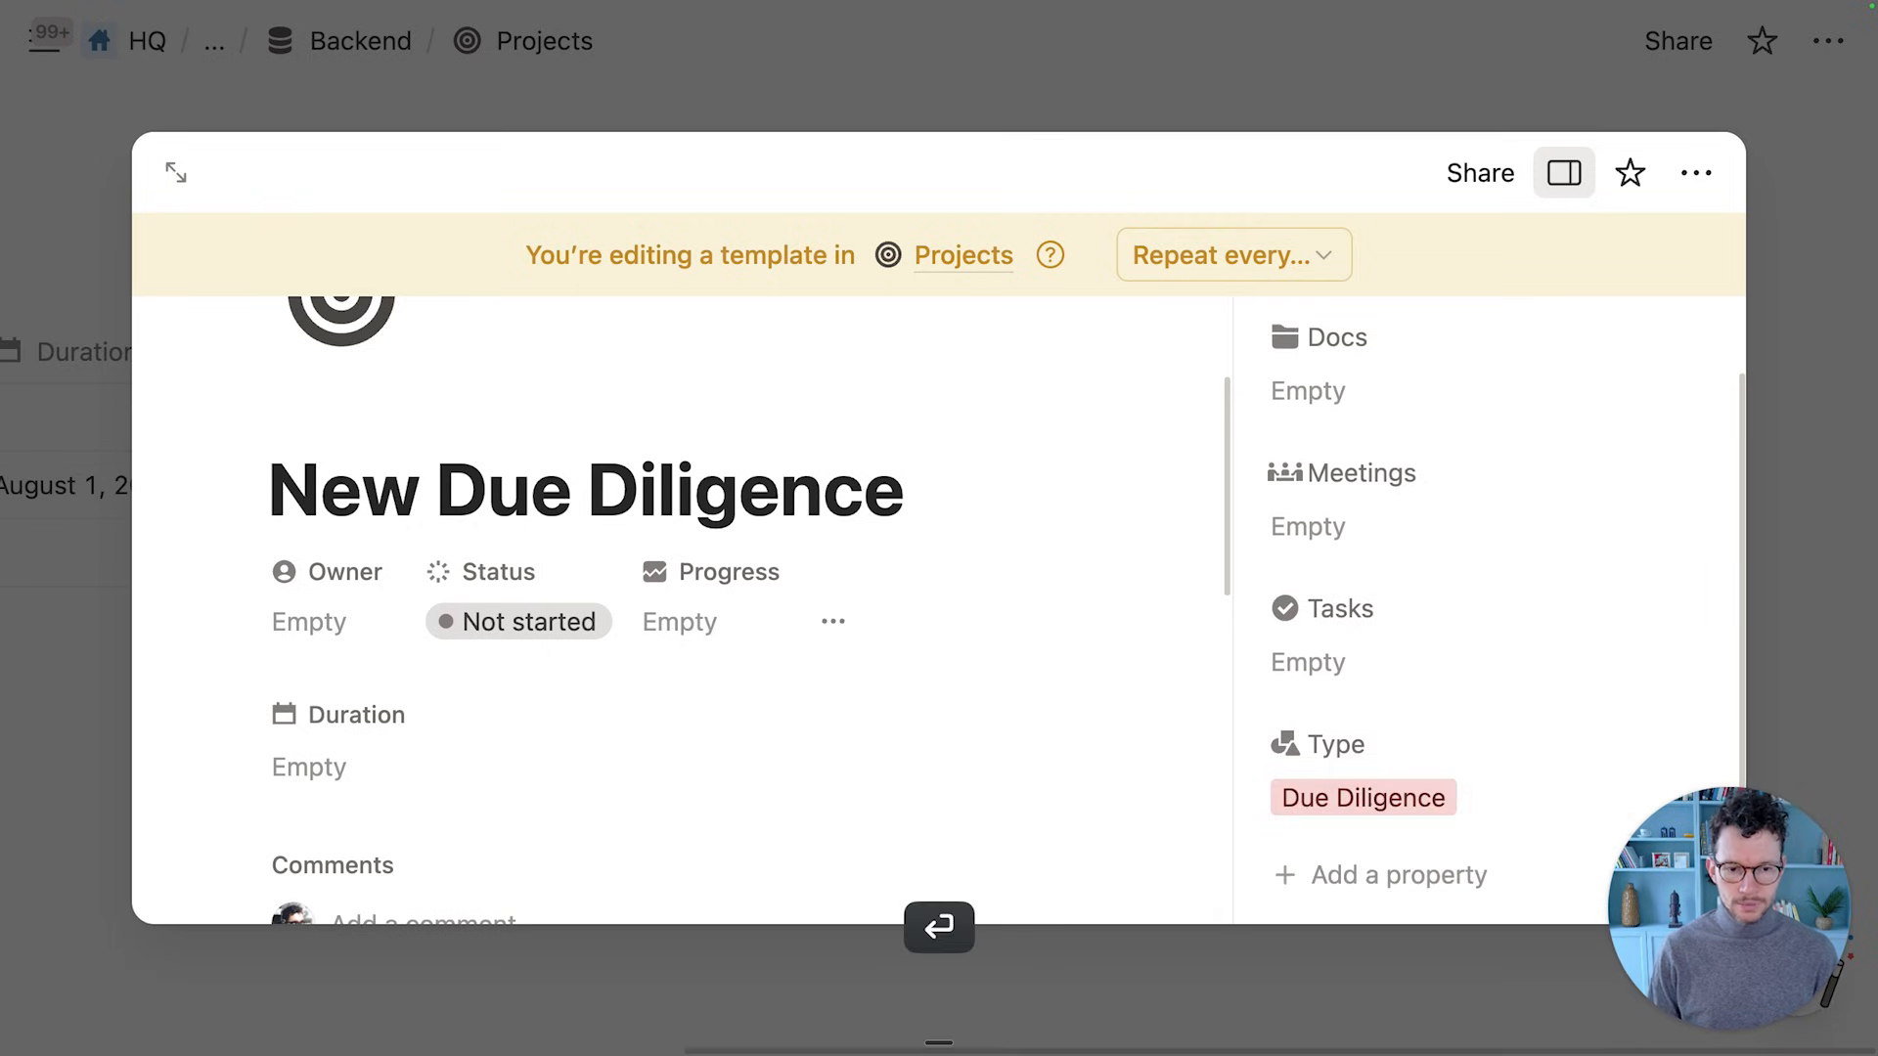
left_click(1759, 581)
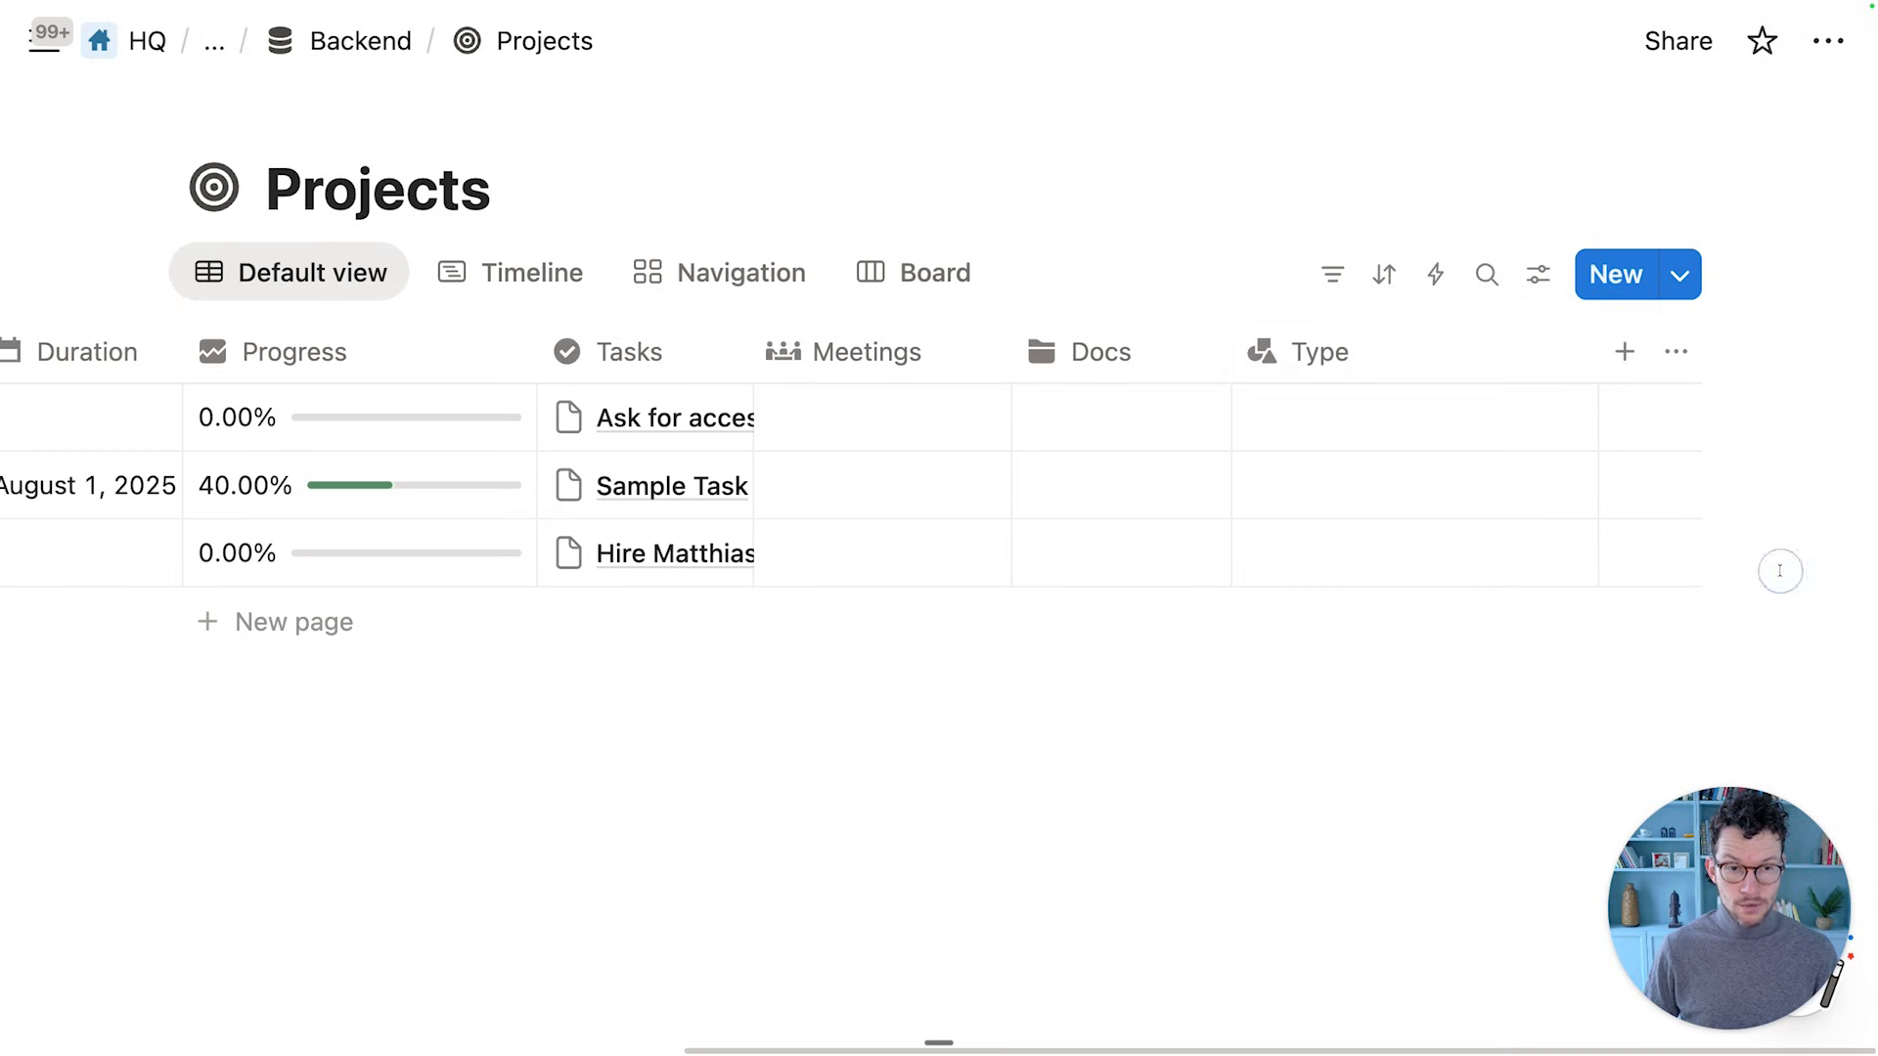
Create a new Projects automation titled 'Set Default Tasks for DD'
left_click(1435, 284)
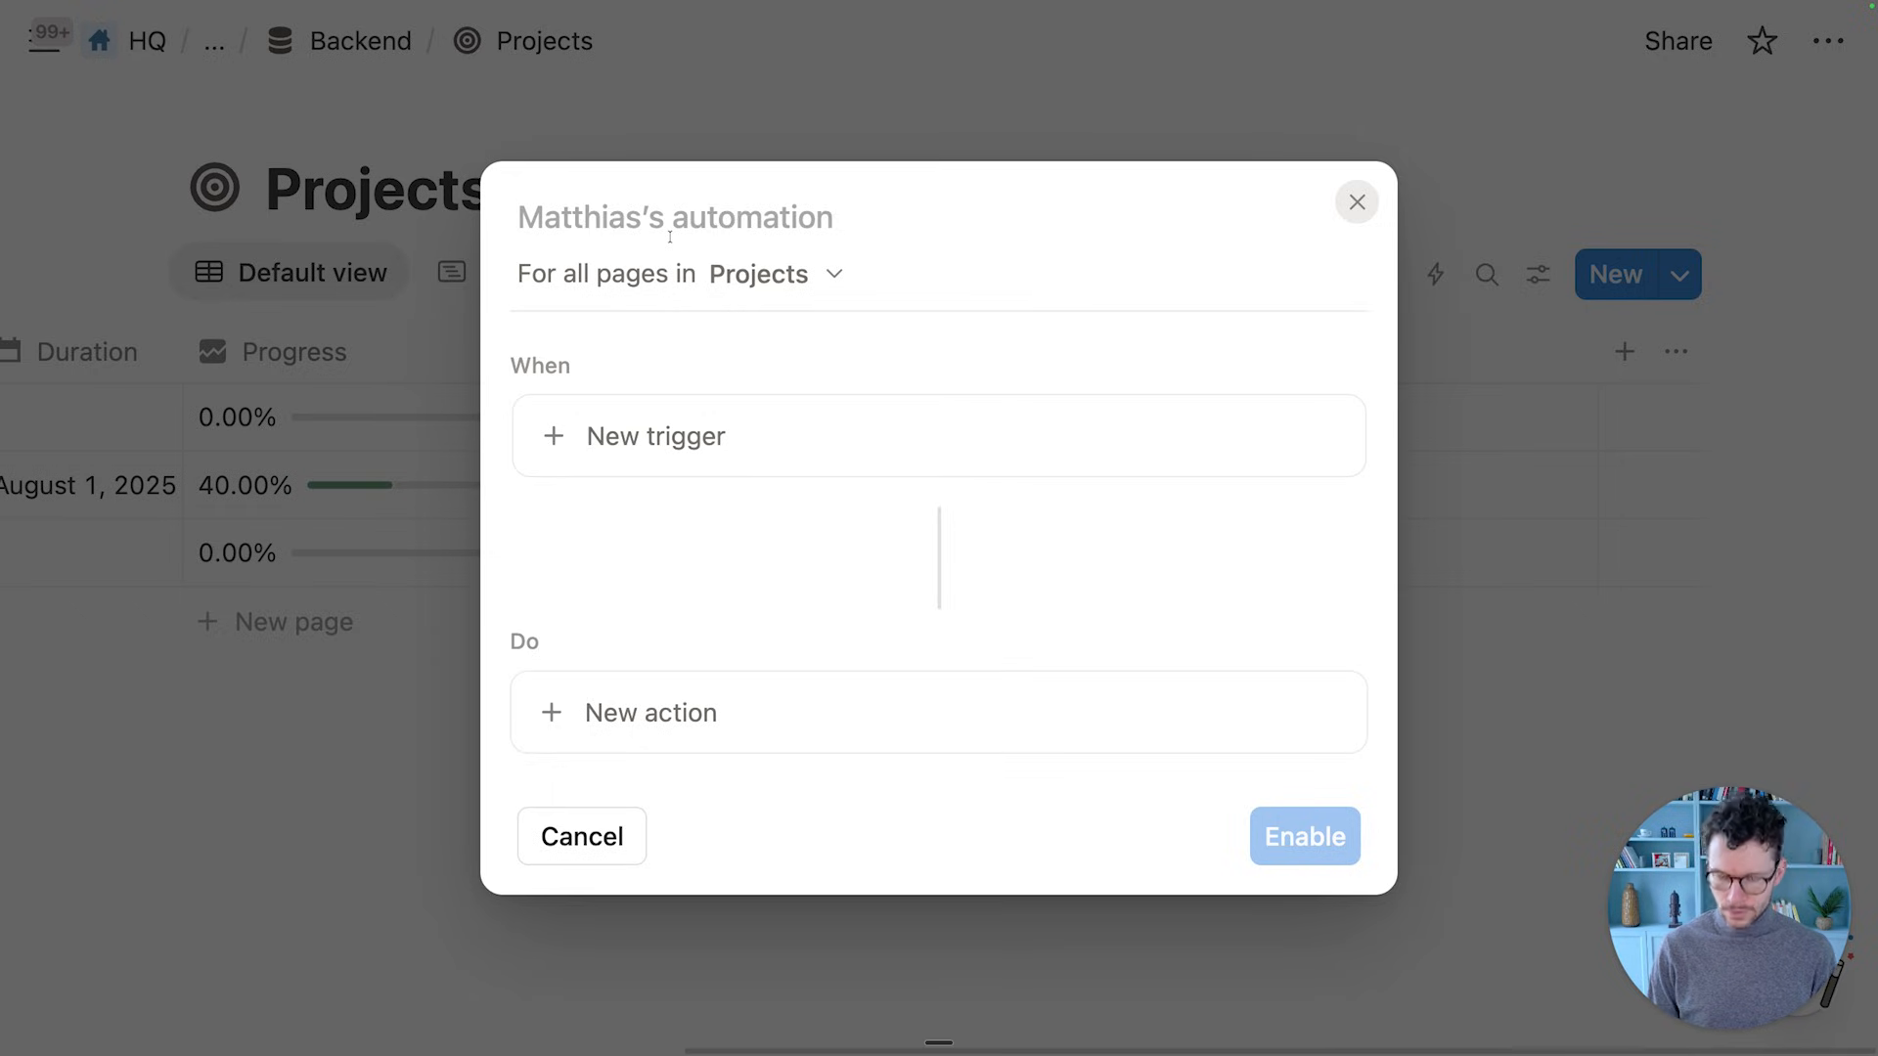
type("Set Default T")
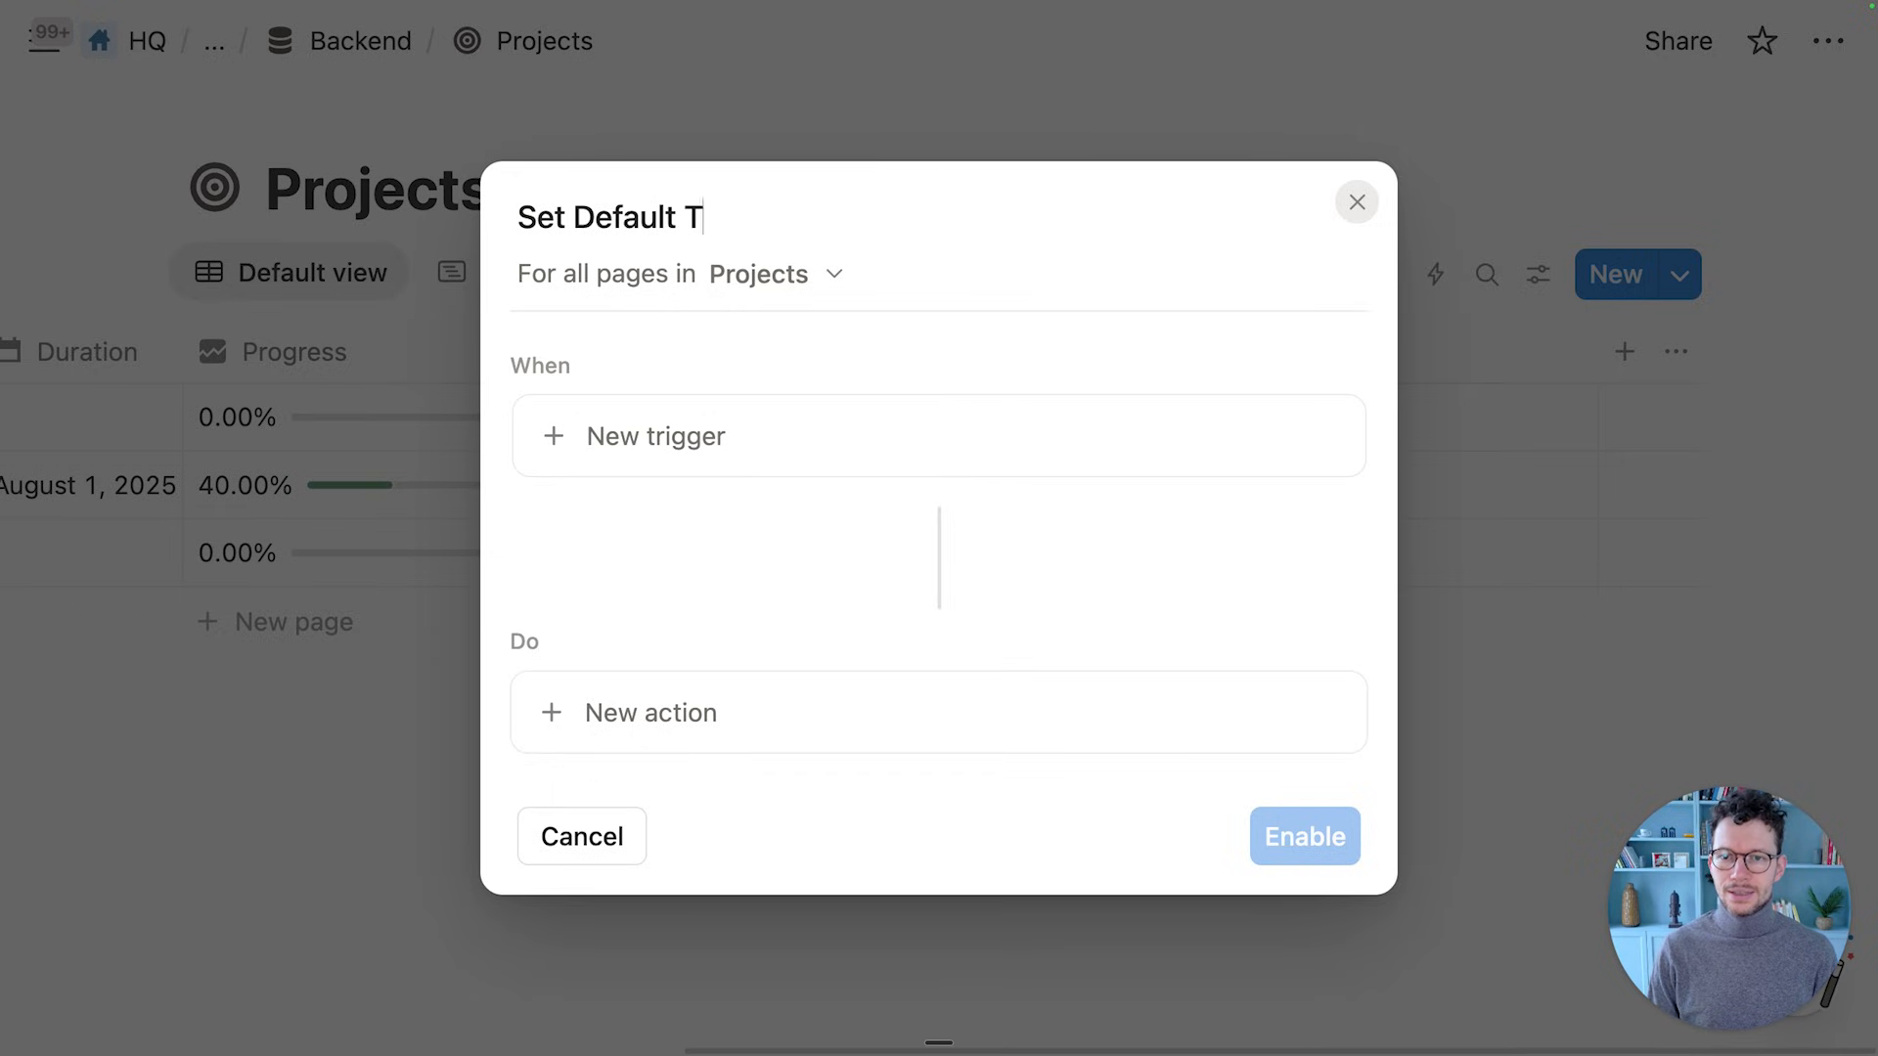
type("asks for DD")
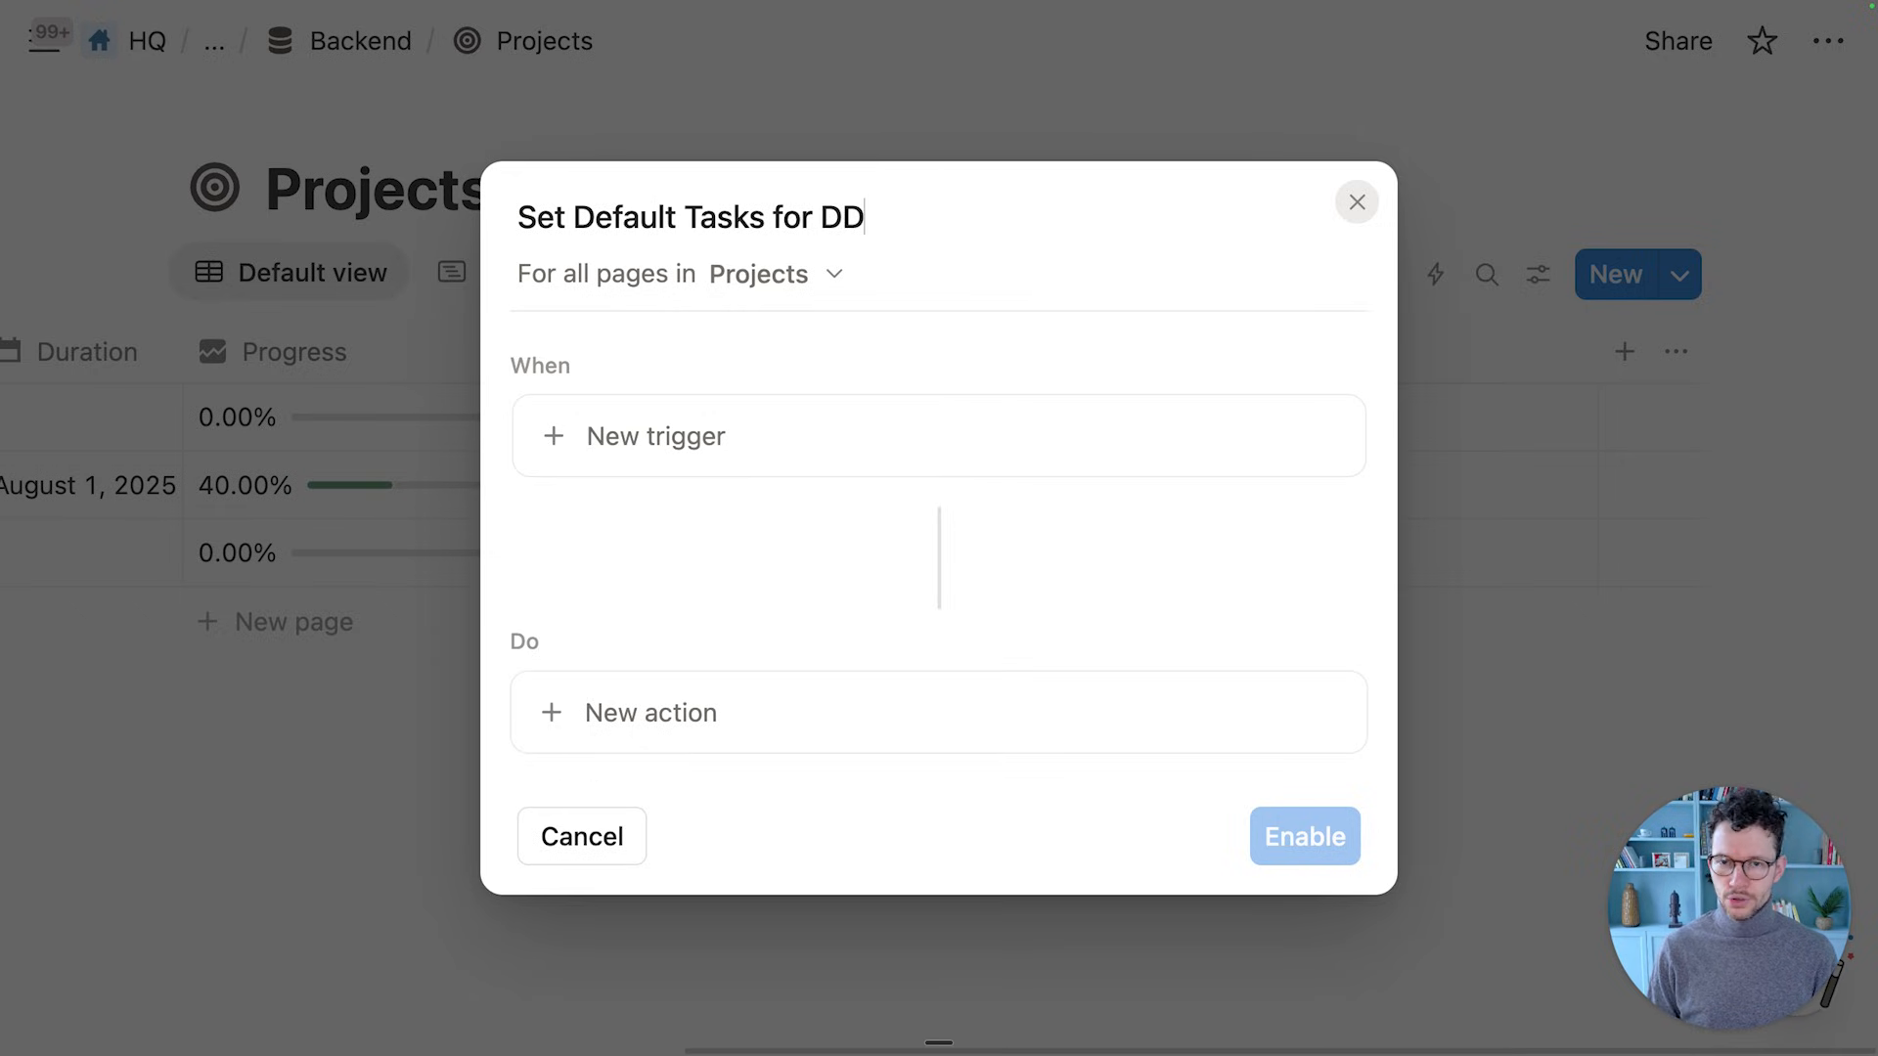
Add a Type trigger limited to the Due Diligence option only
left_click(634, 426)
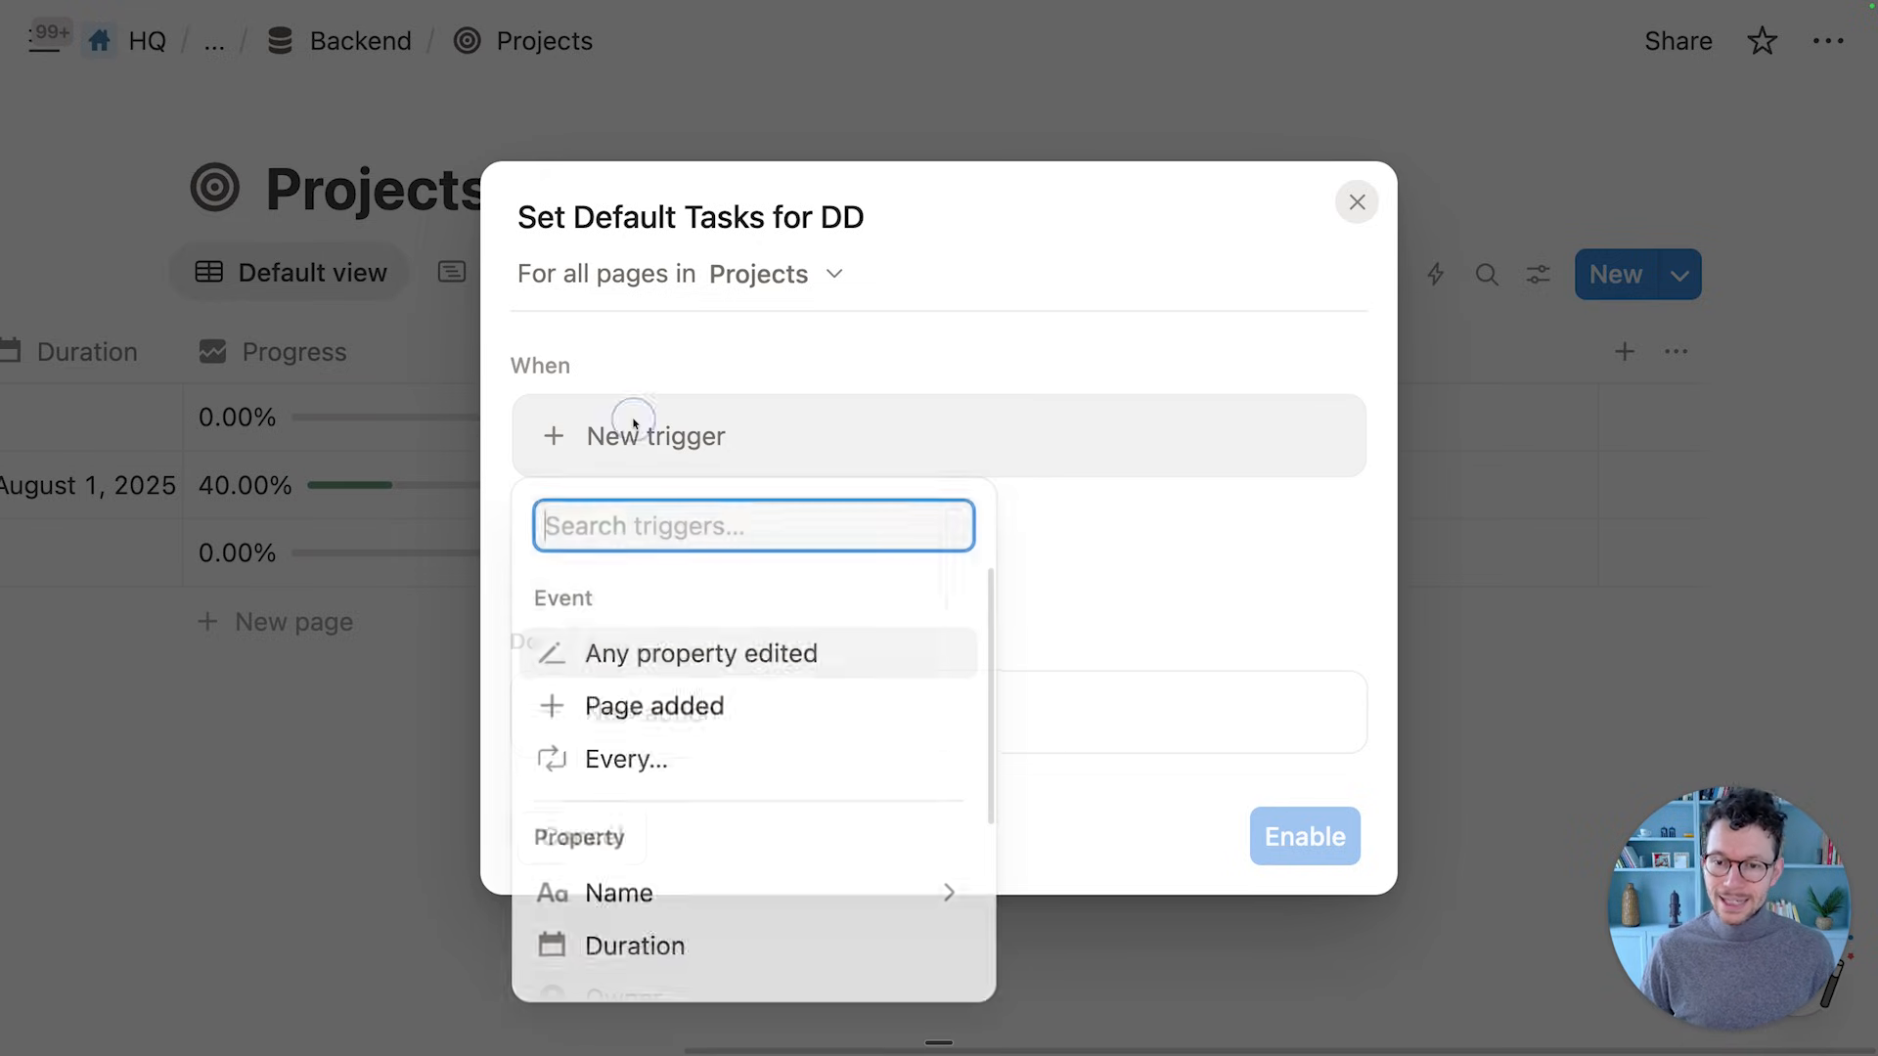
scroll(687, 605, "down", 5)
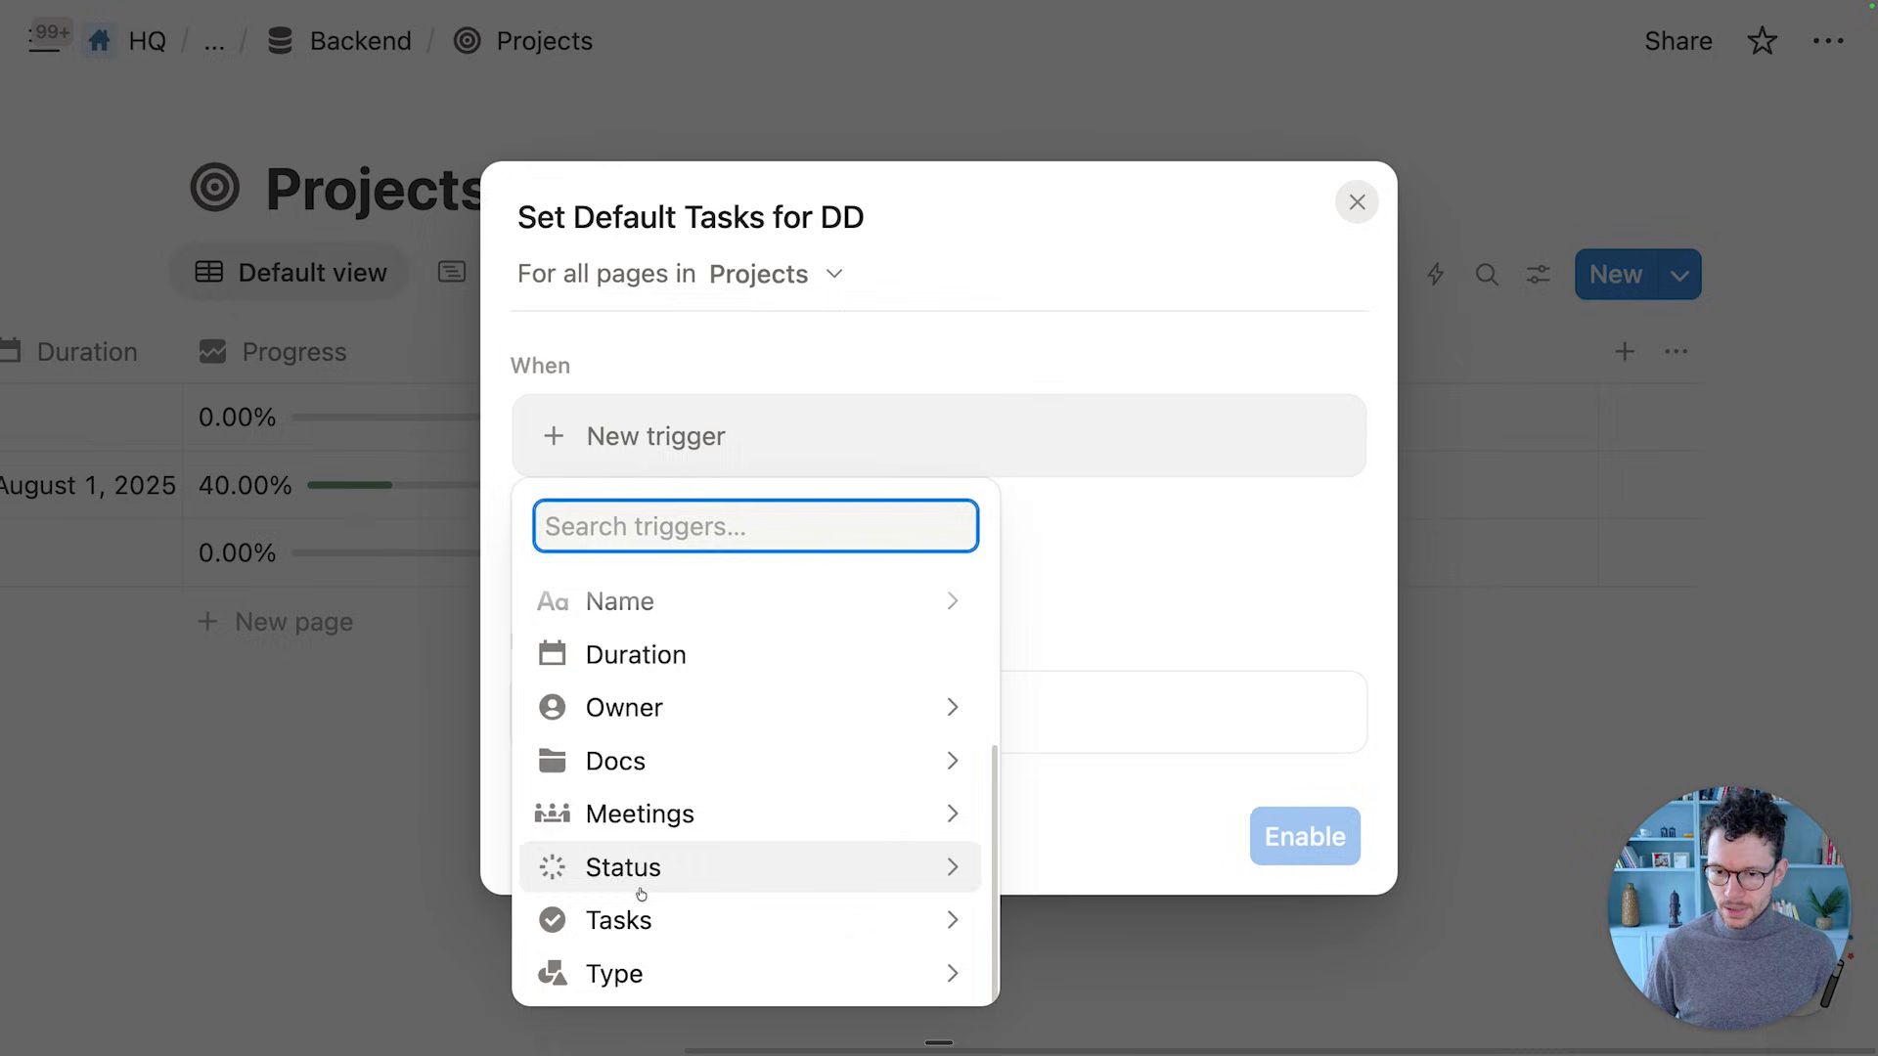
left_click(616, 973)
left_click(591, 654)
left_click(565, 725)
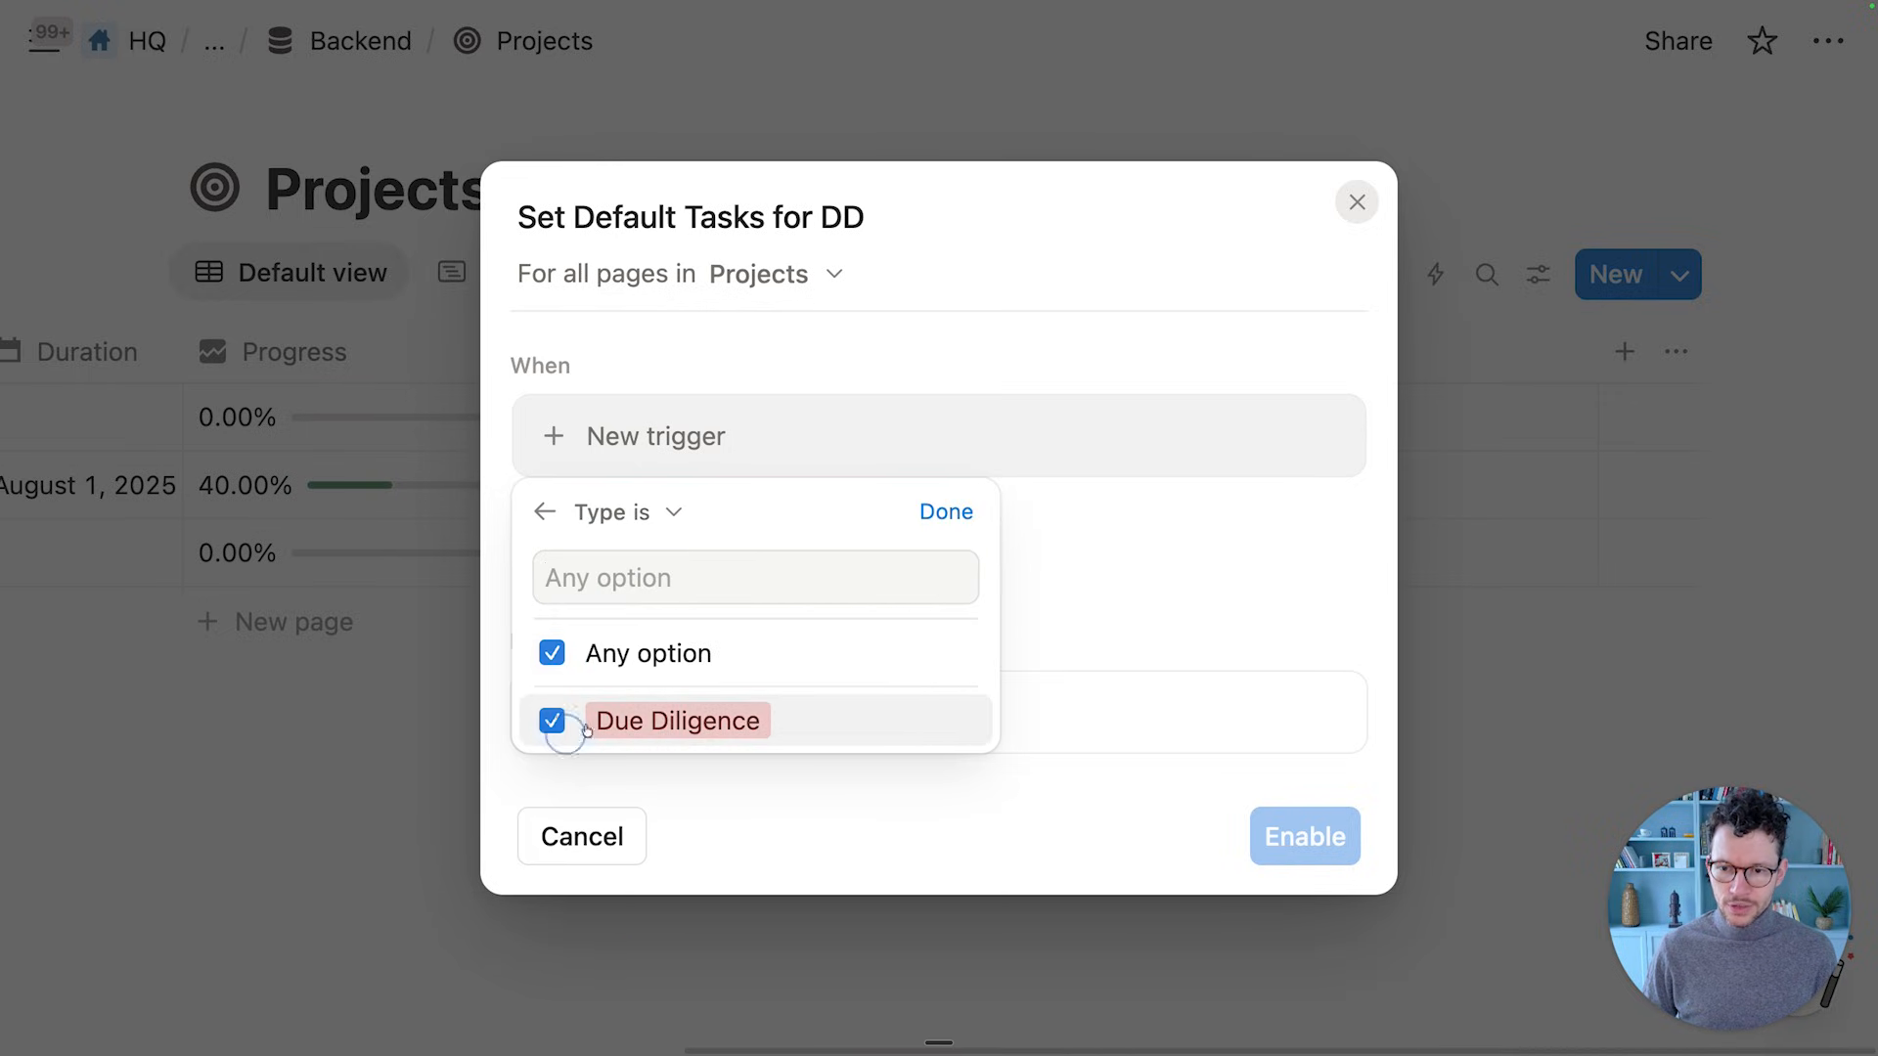
left_click(946, 519)
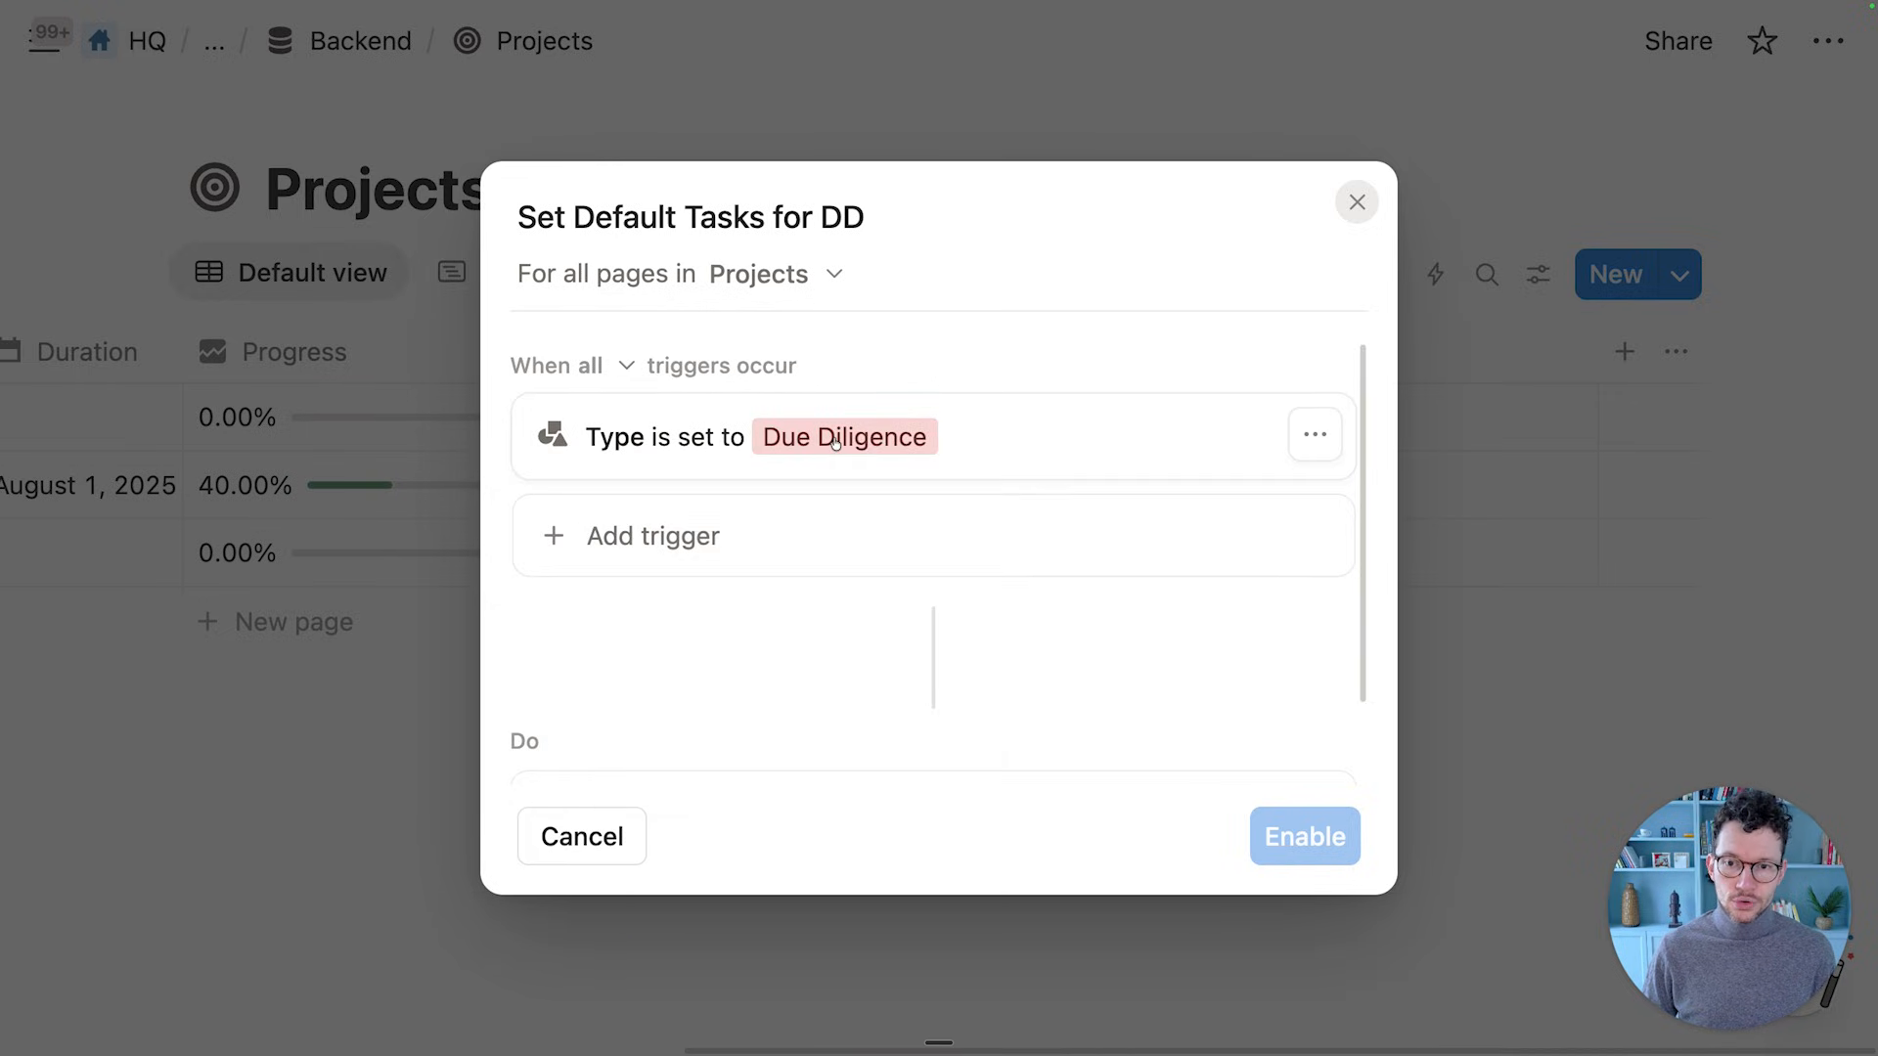
scroll(822, 468, "down", 2)
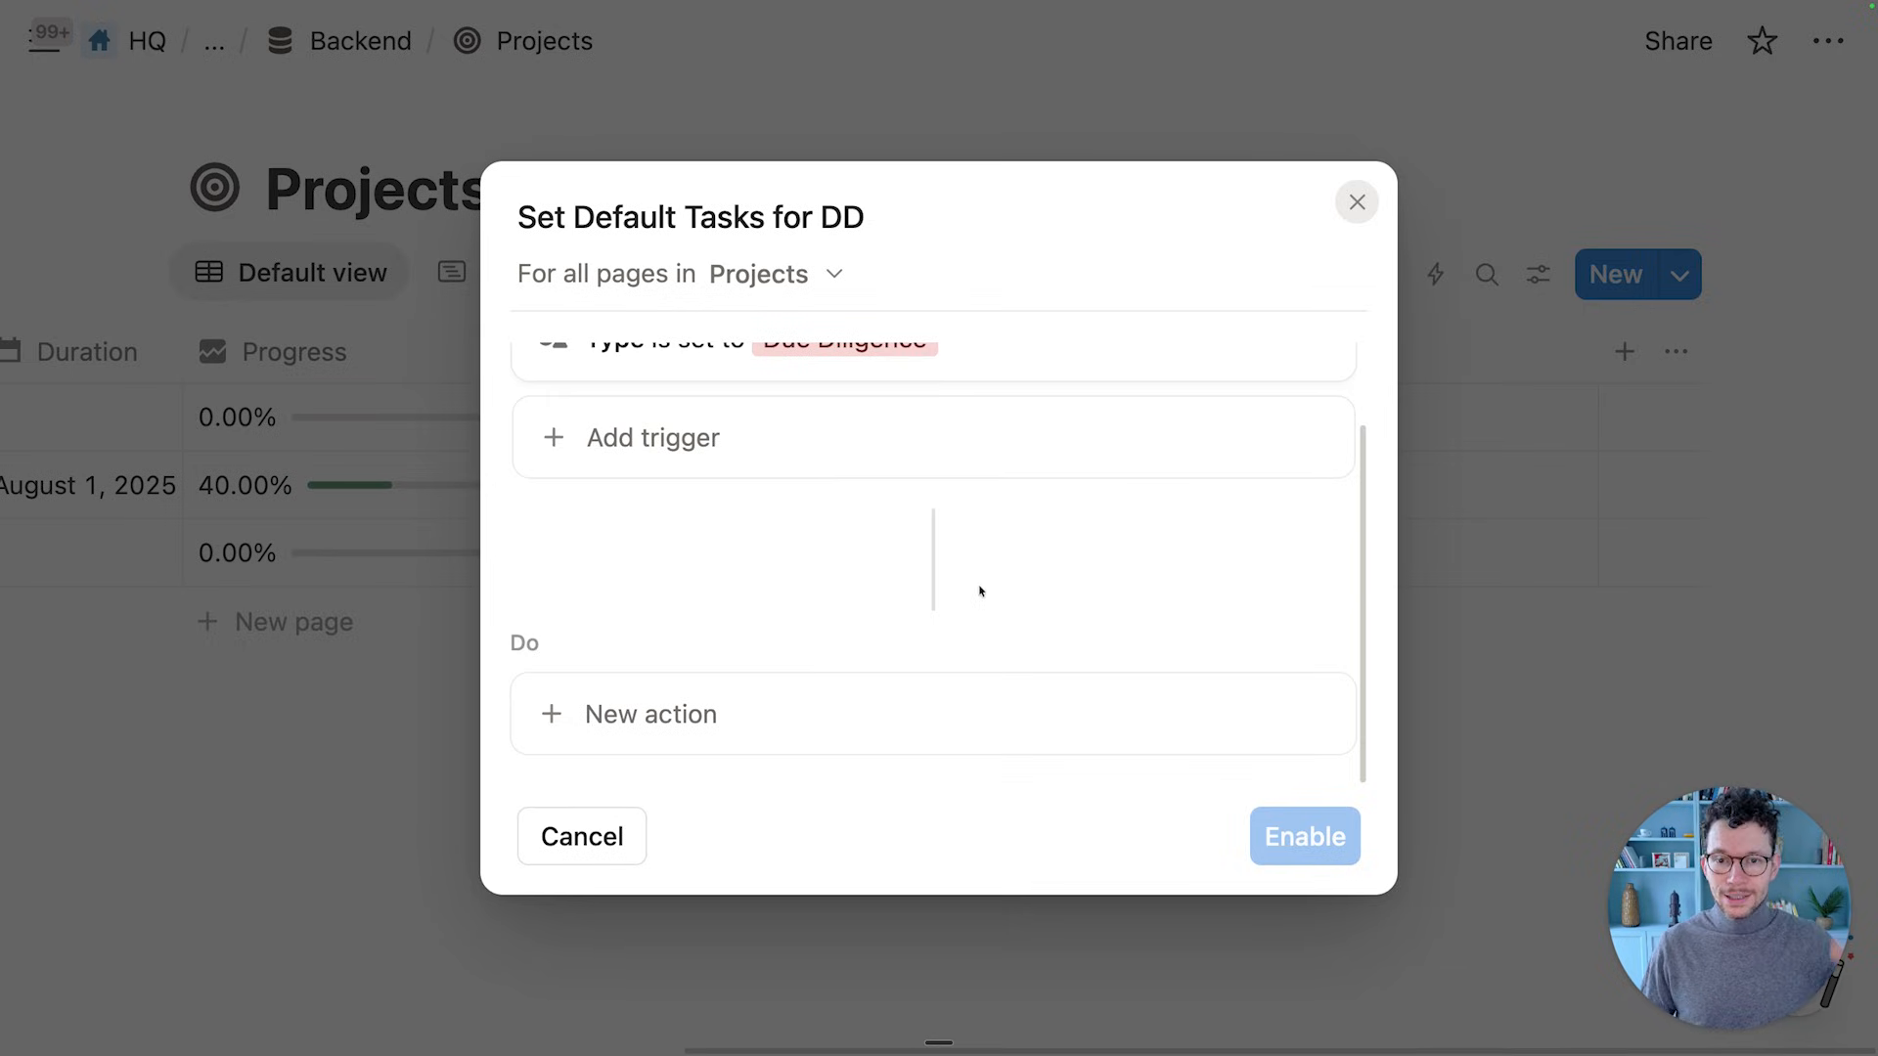
Add an action creating a VC_Tasks page named 'Get Access to Data Room'
left_click(695, 700)
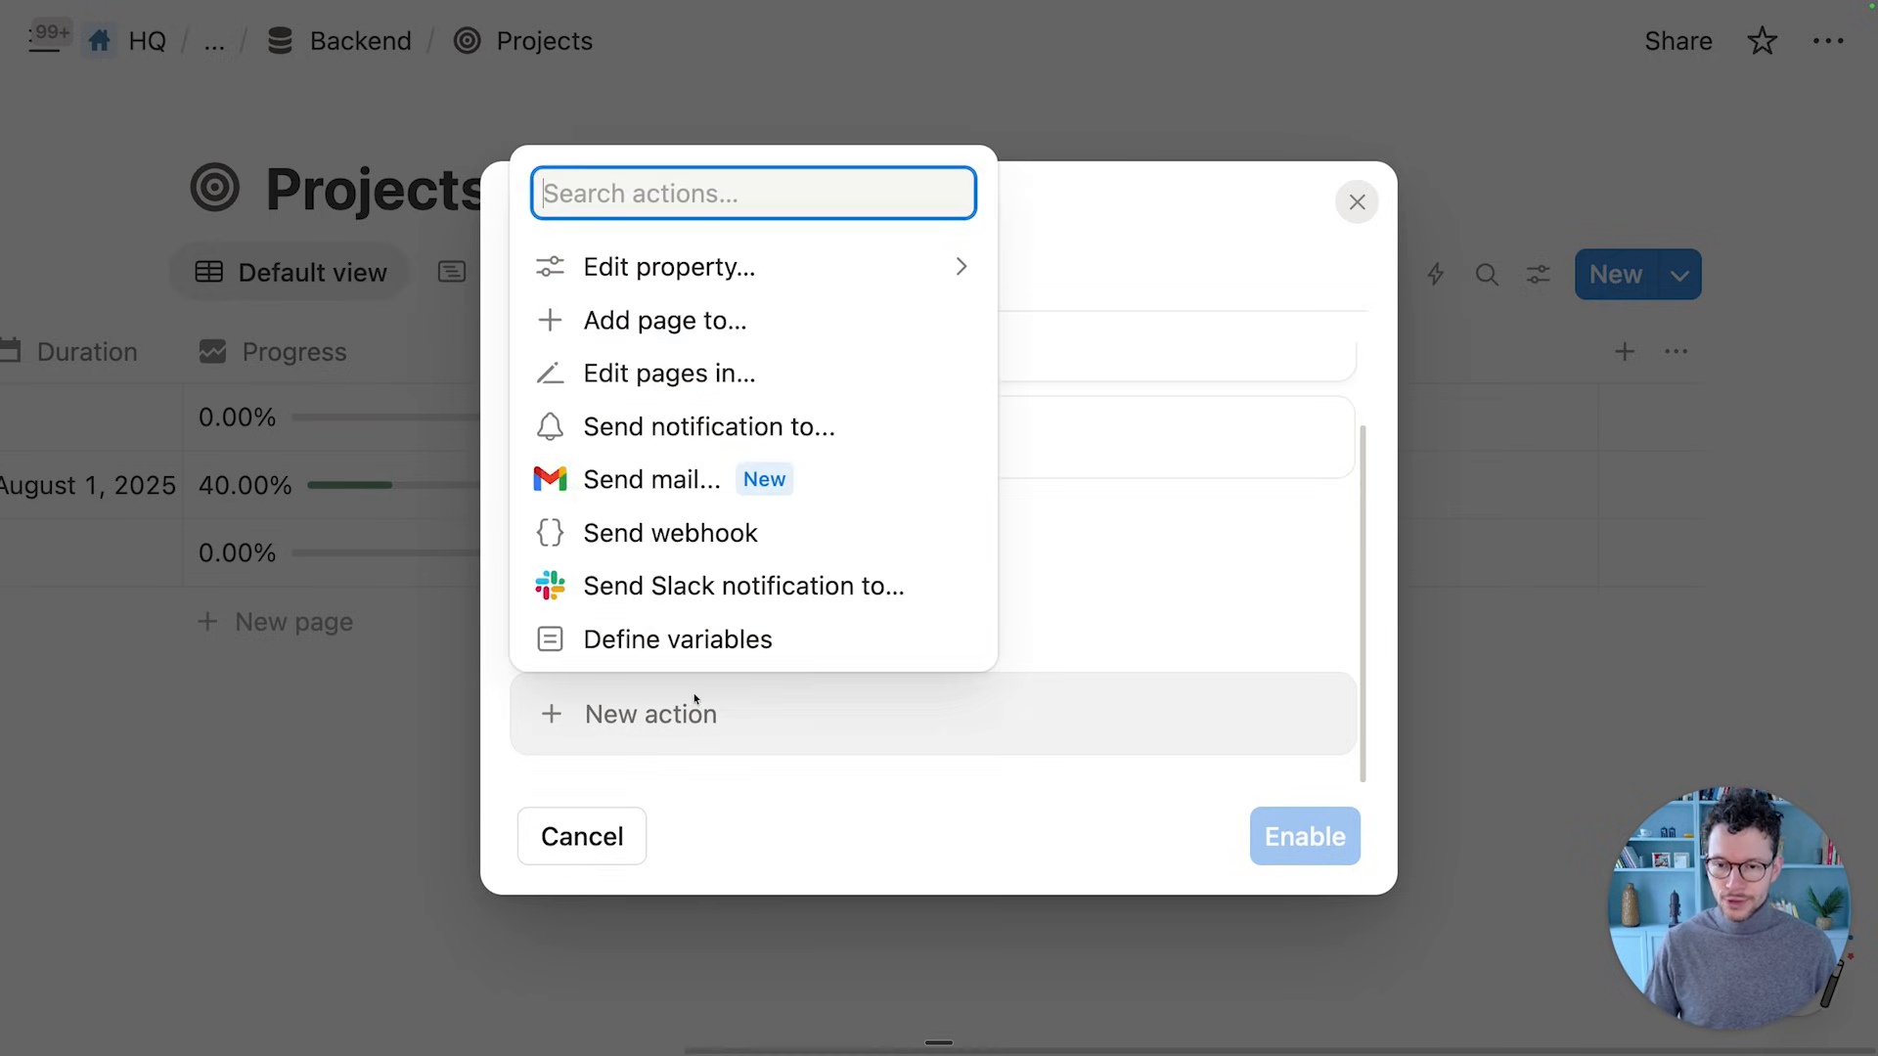
left_click(712, 322)
scroll(740, 557, "down", 1)
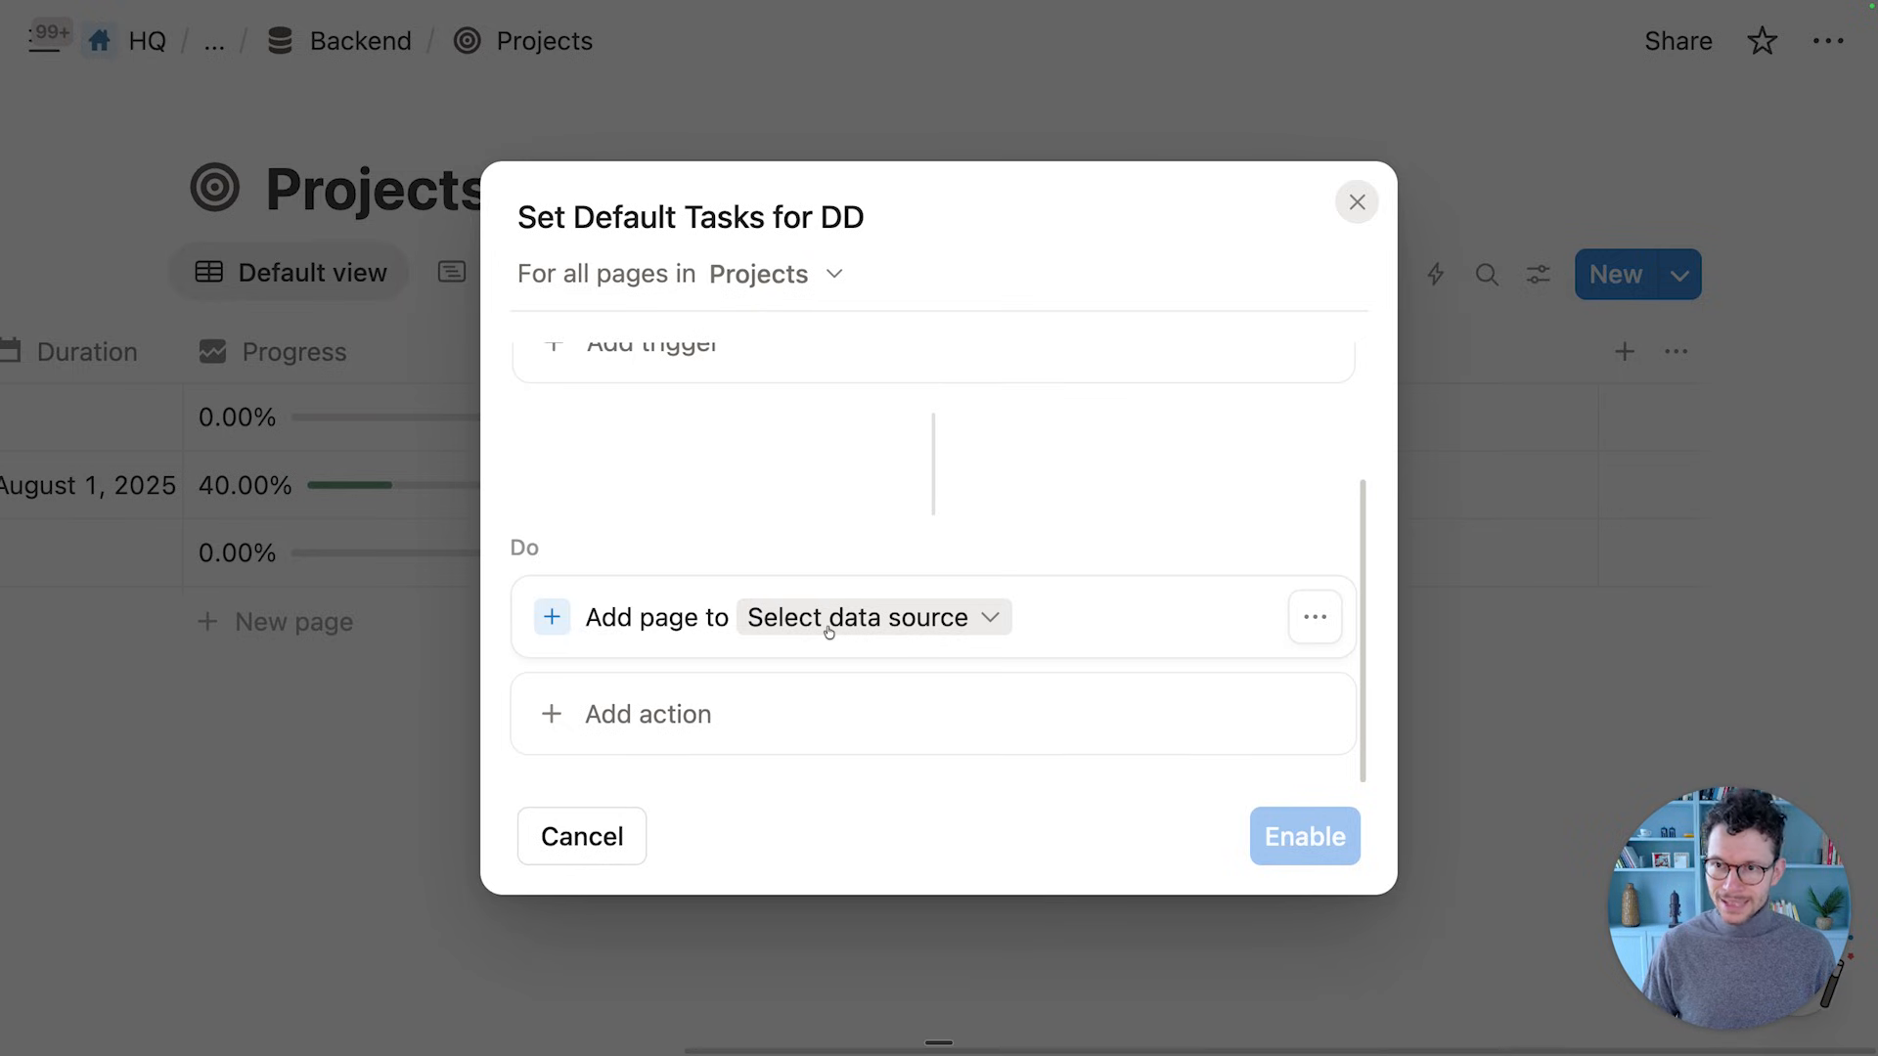
left_click(828, 631)
type("vc task")
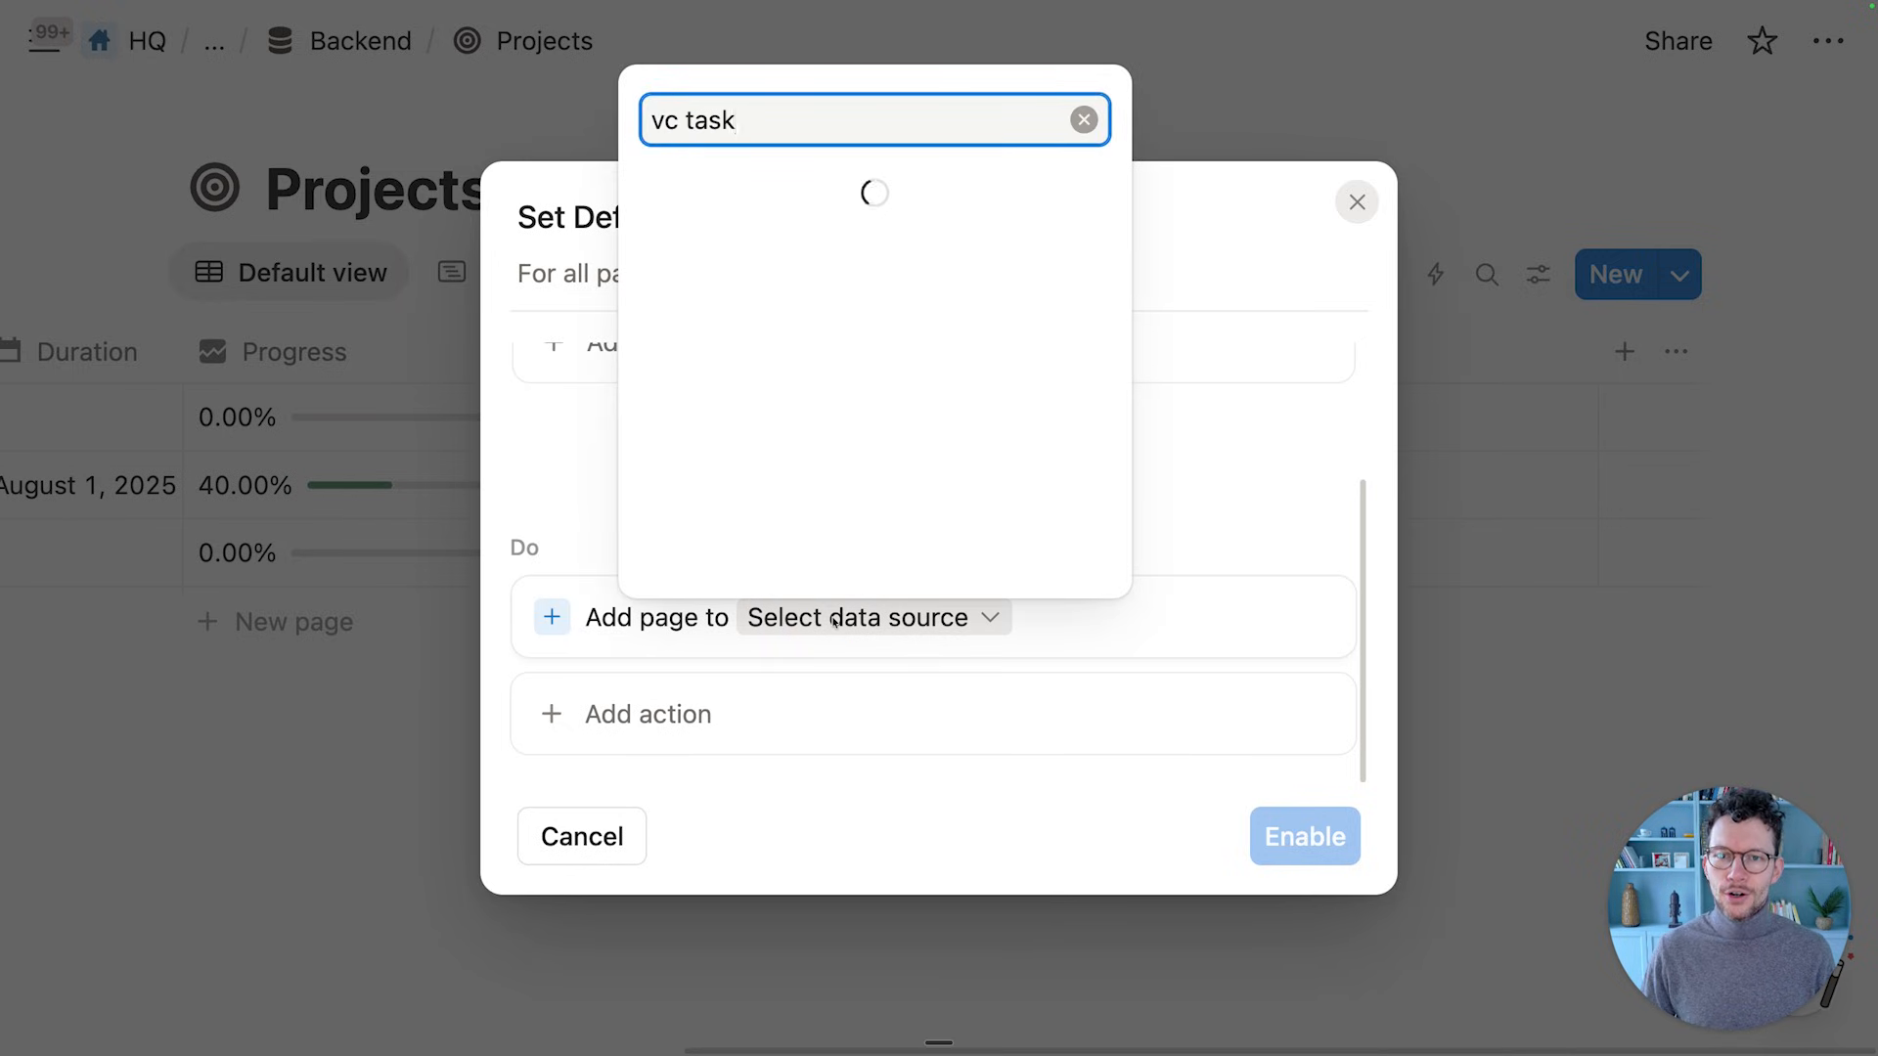
left_click(808, 324)
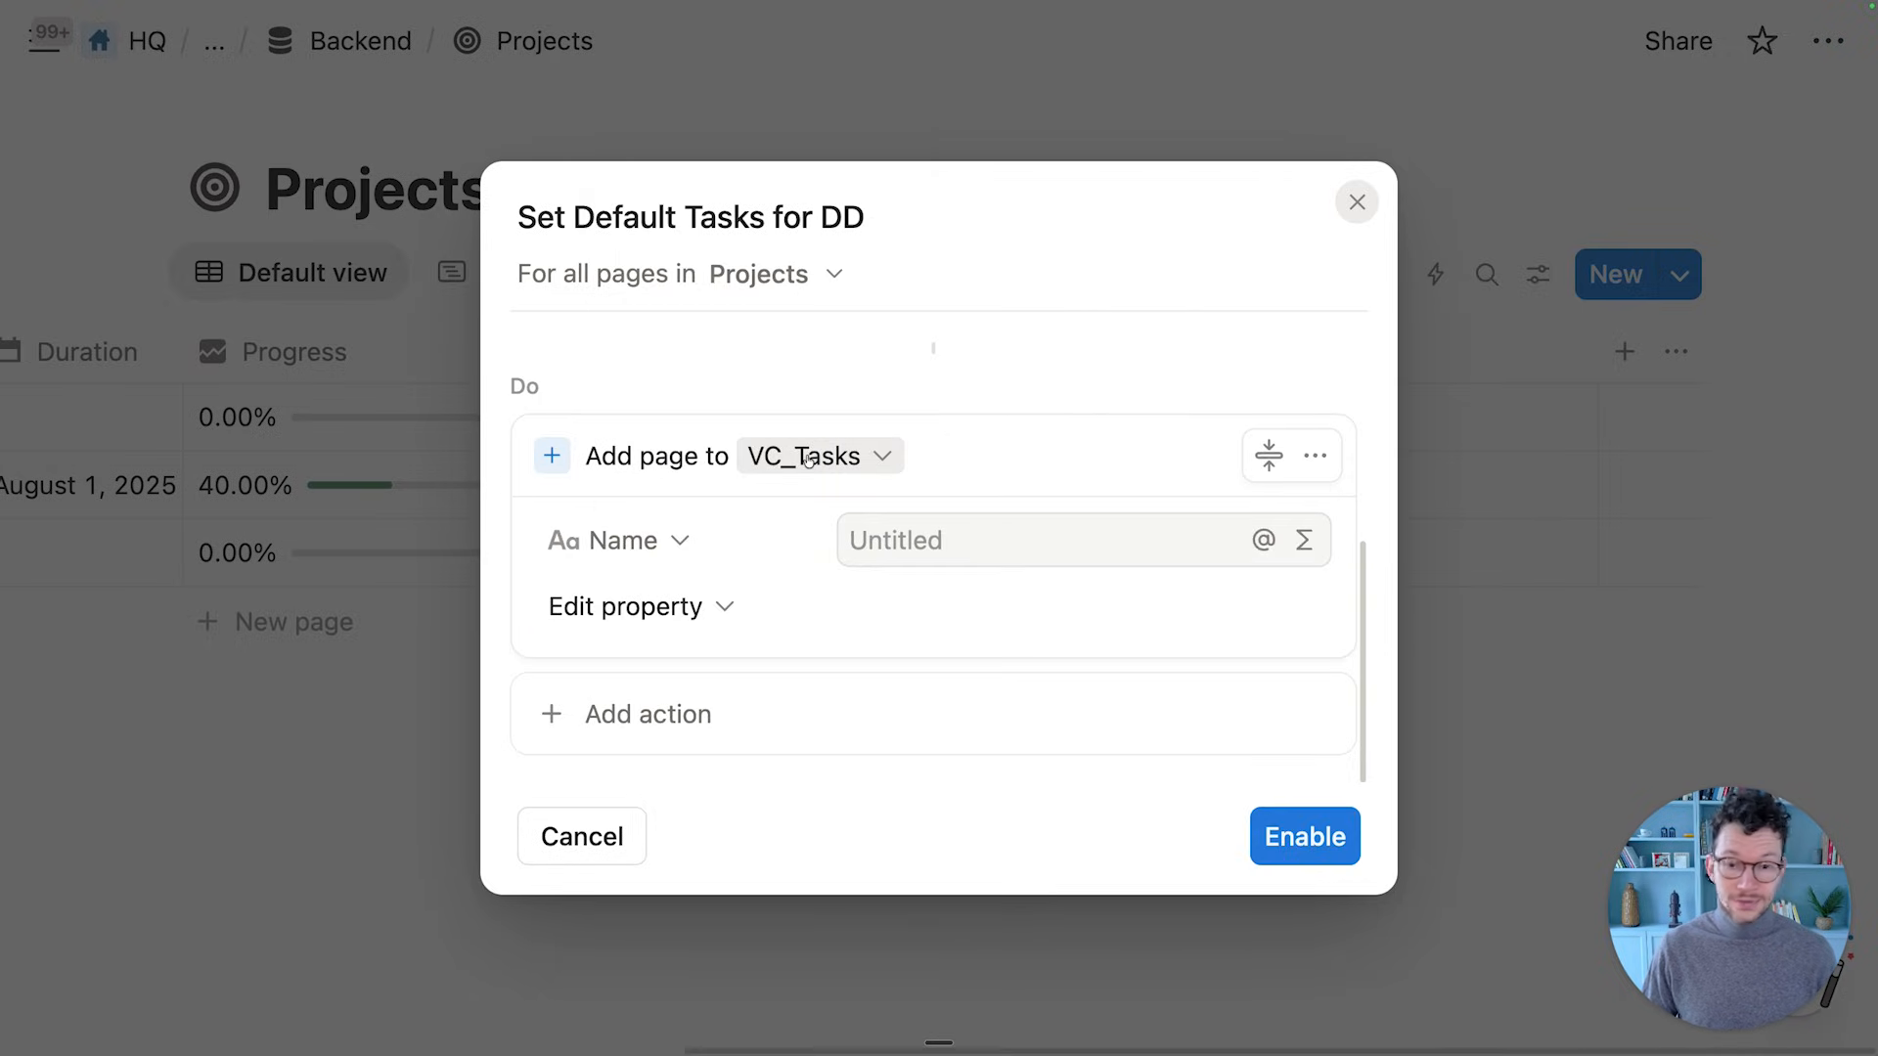
left_click(888, 541)
type("G")
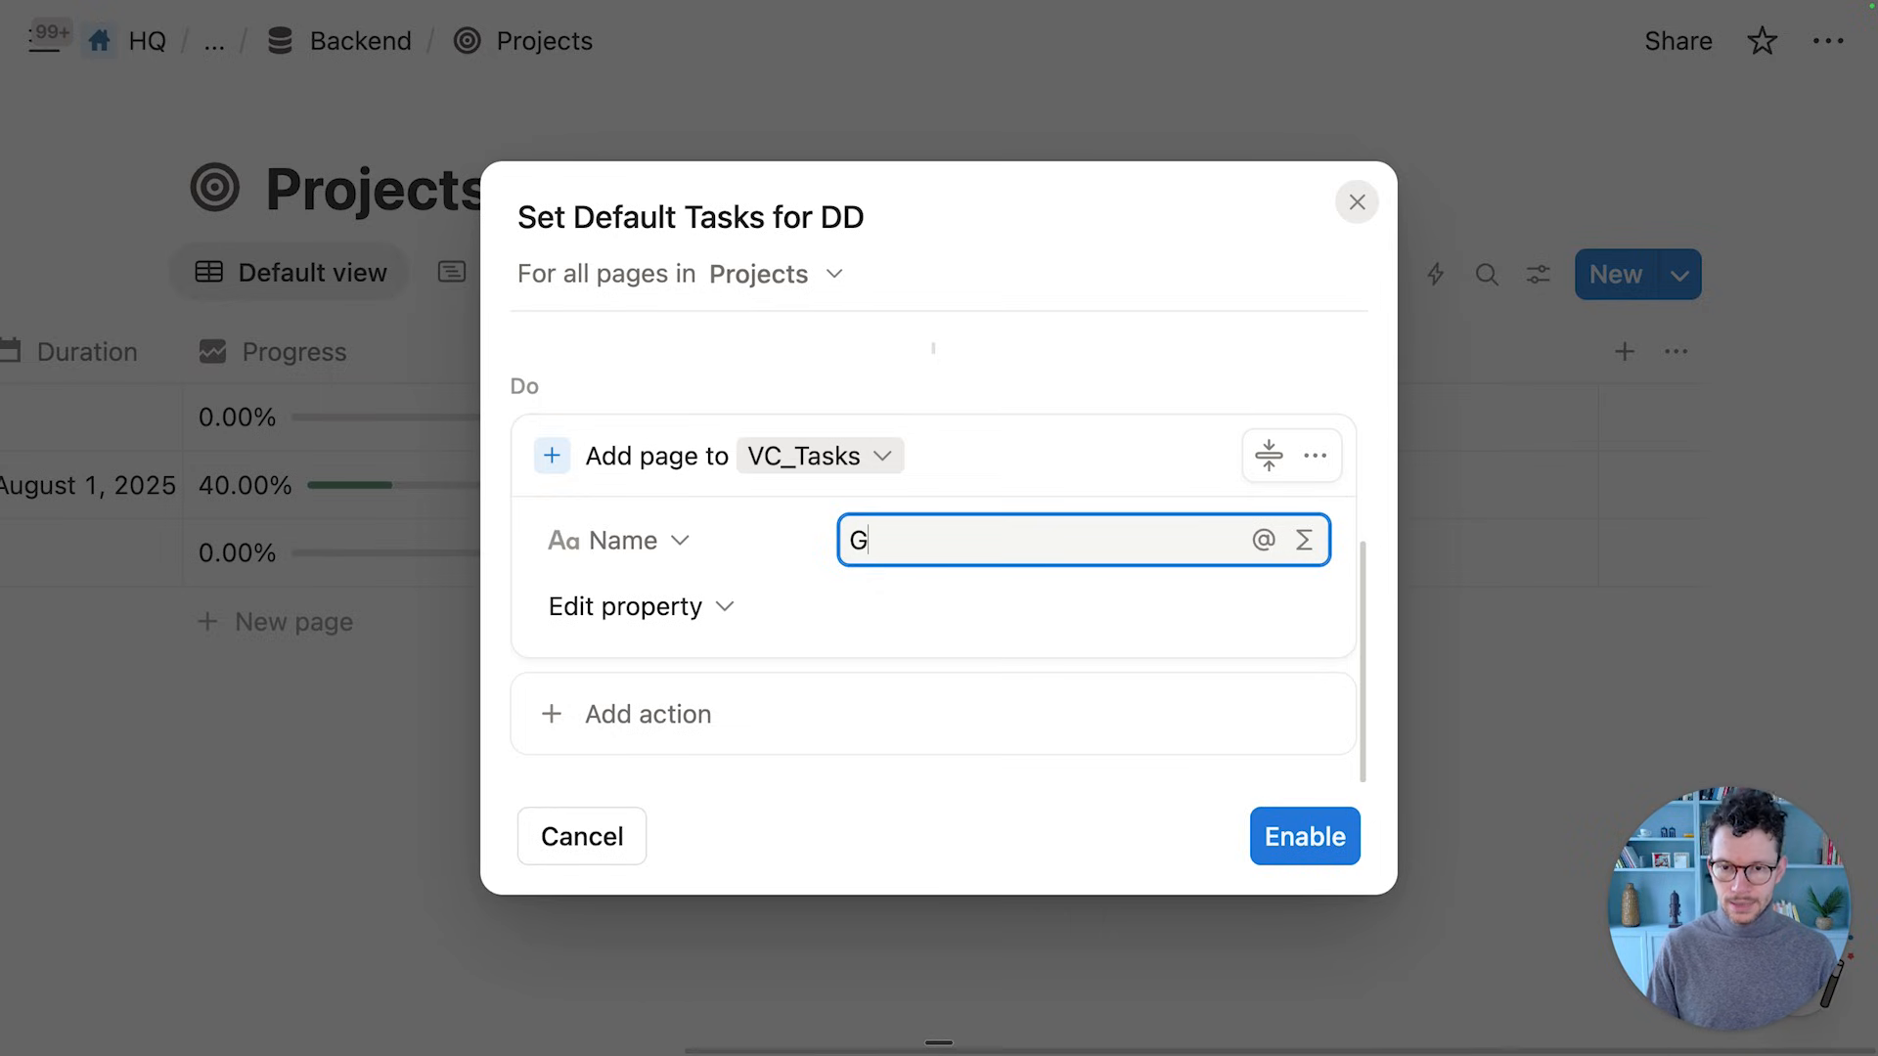
type("et Access t")
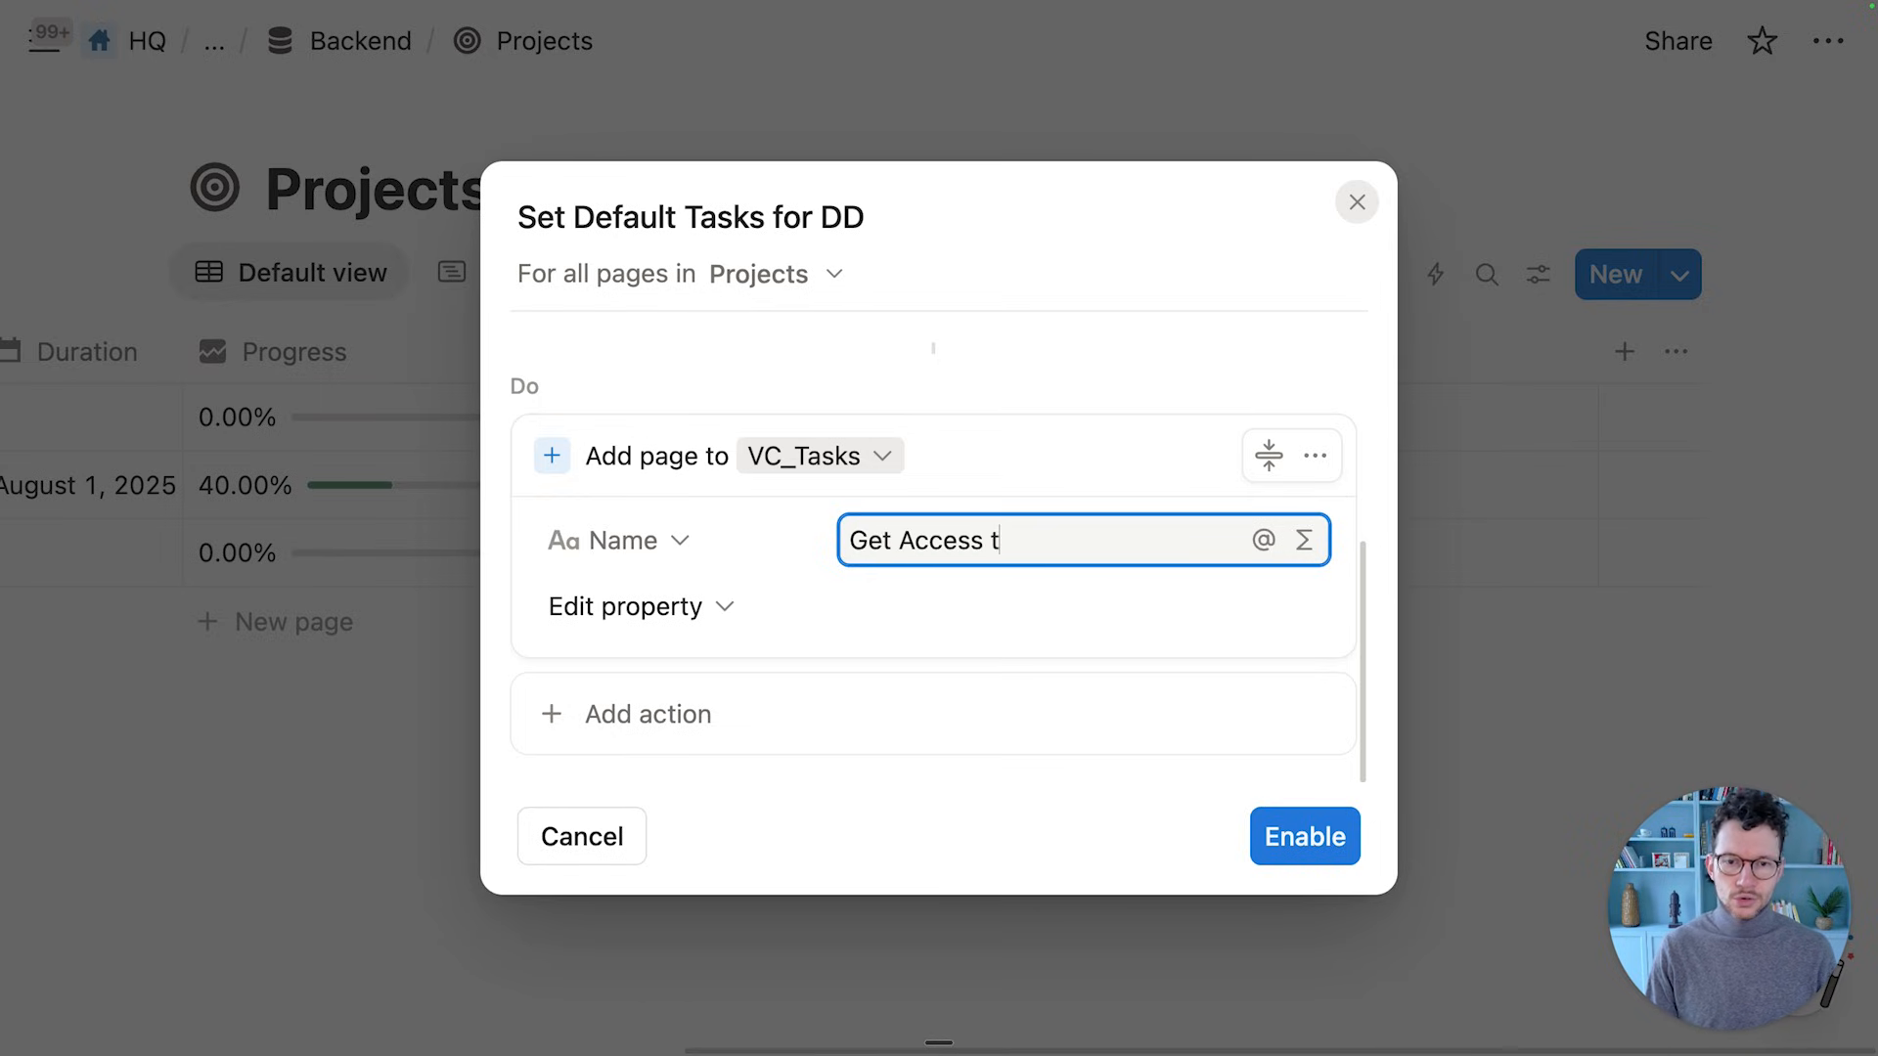
type("o Data Room")
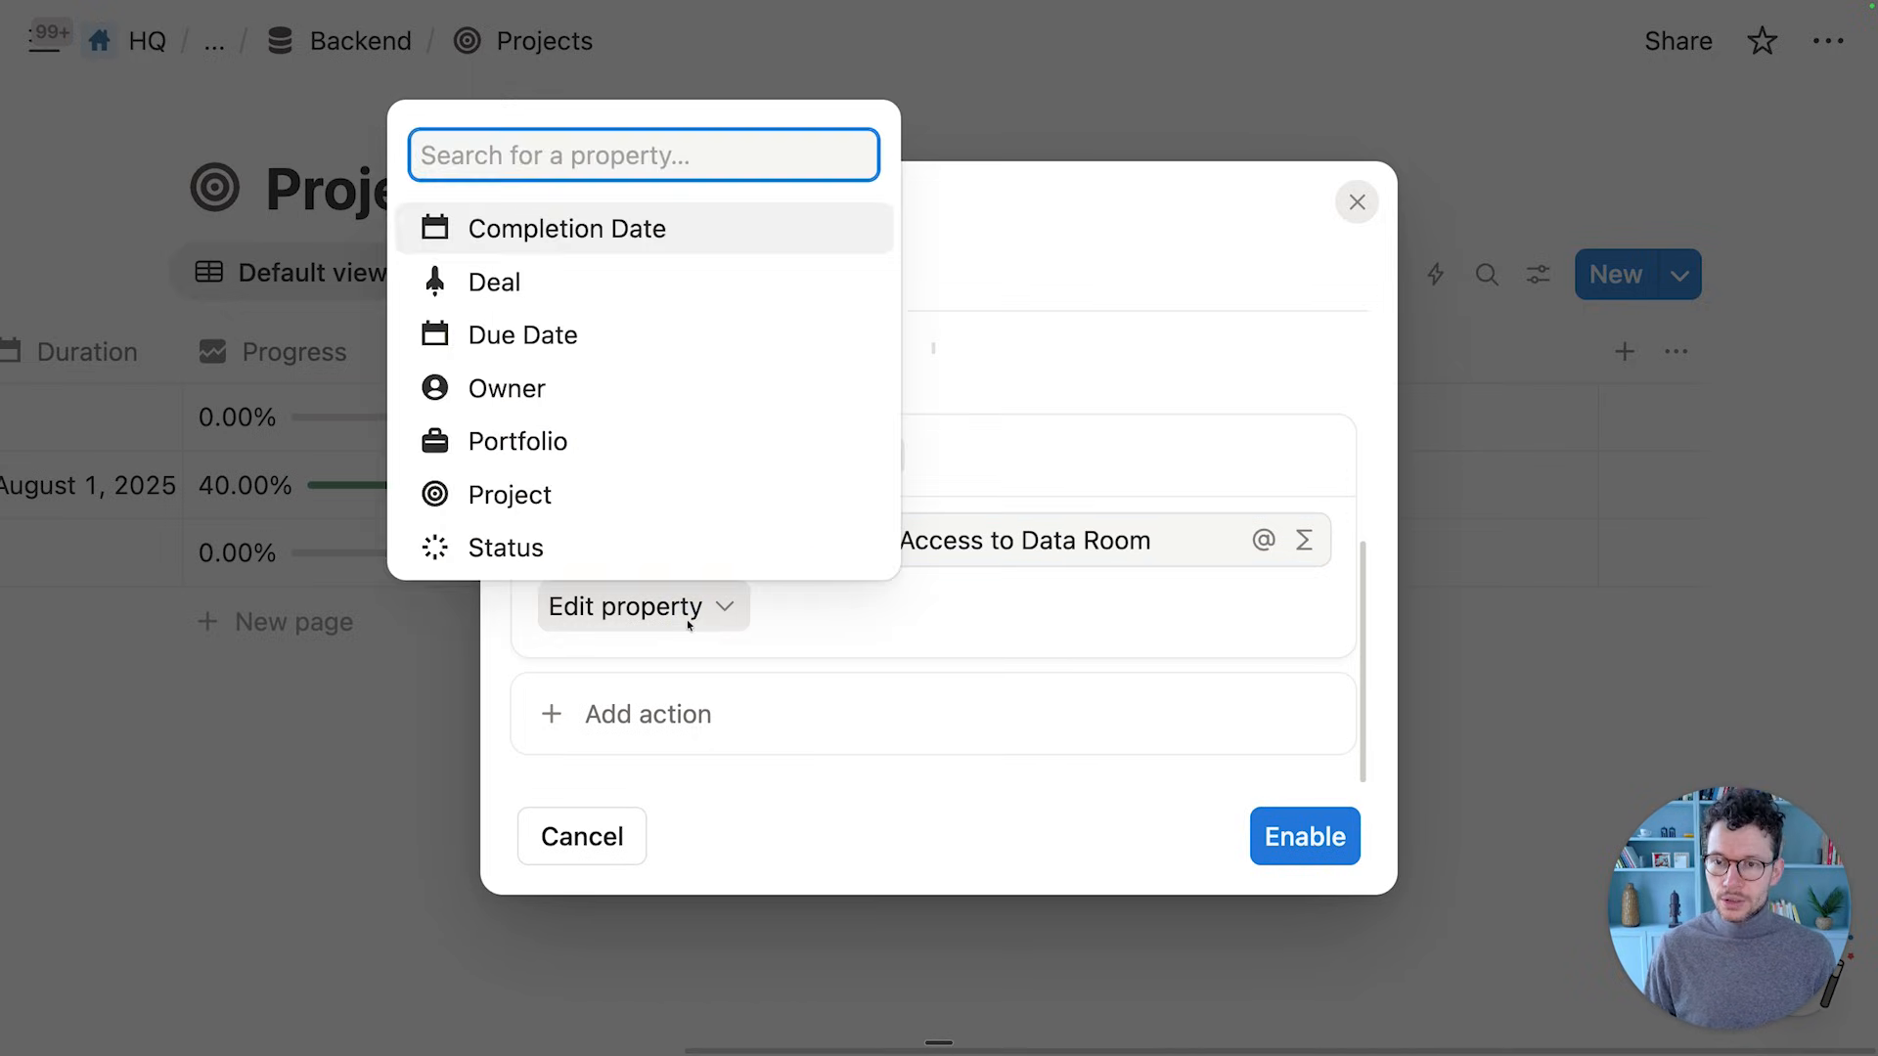
Assign a team member as the task's Owner and add a Due Date property
left_click(721, 403)
left_click(974, 614)
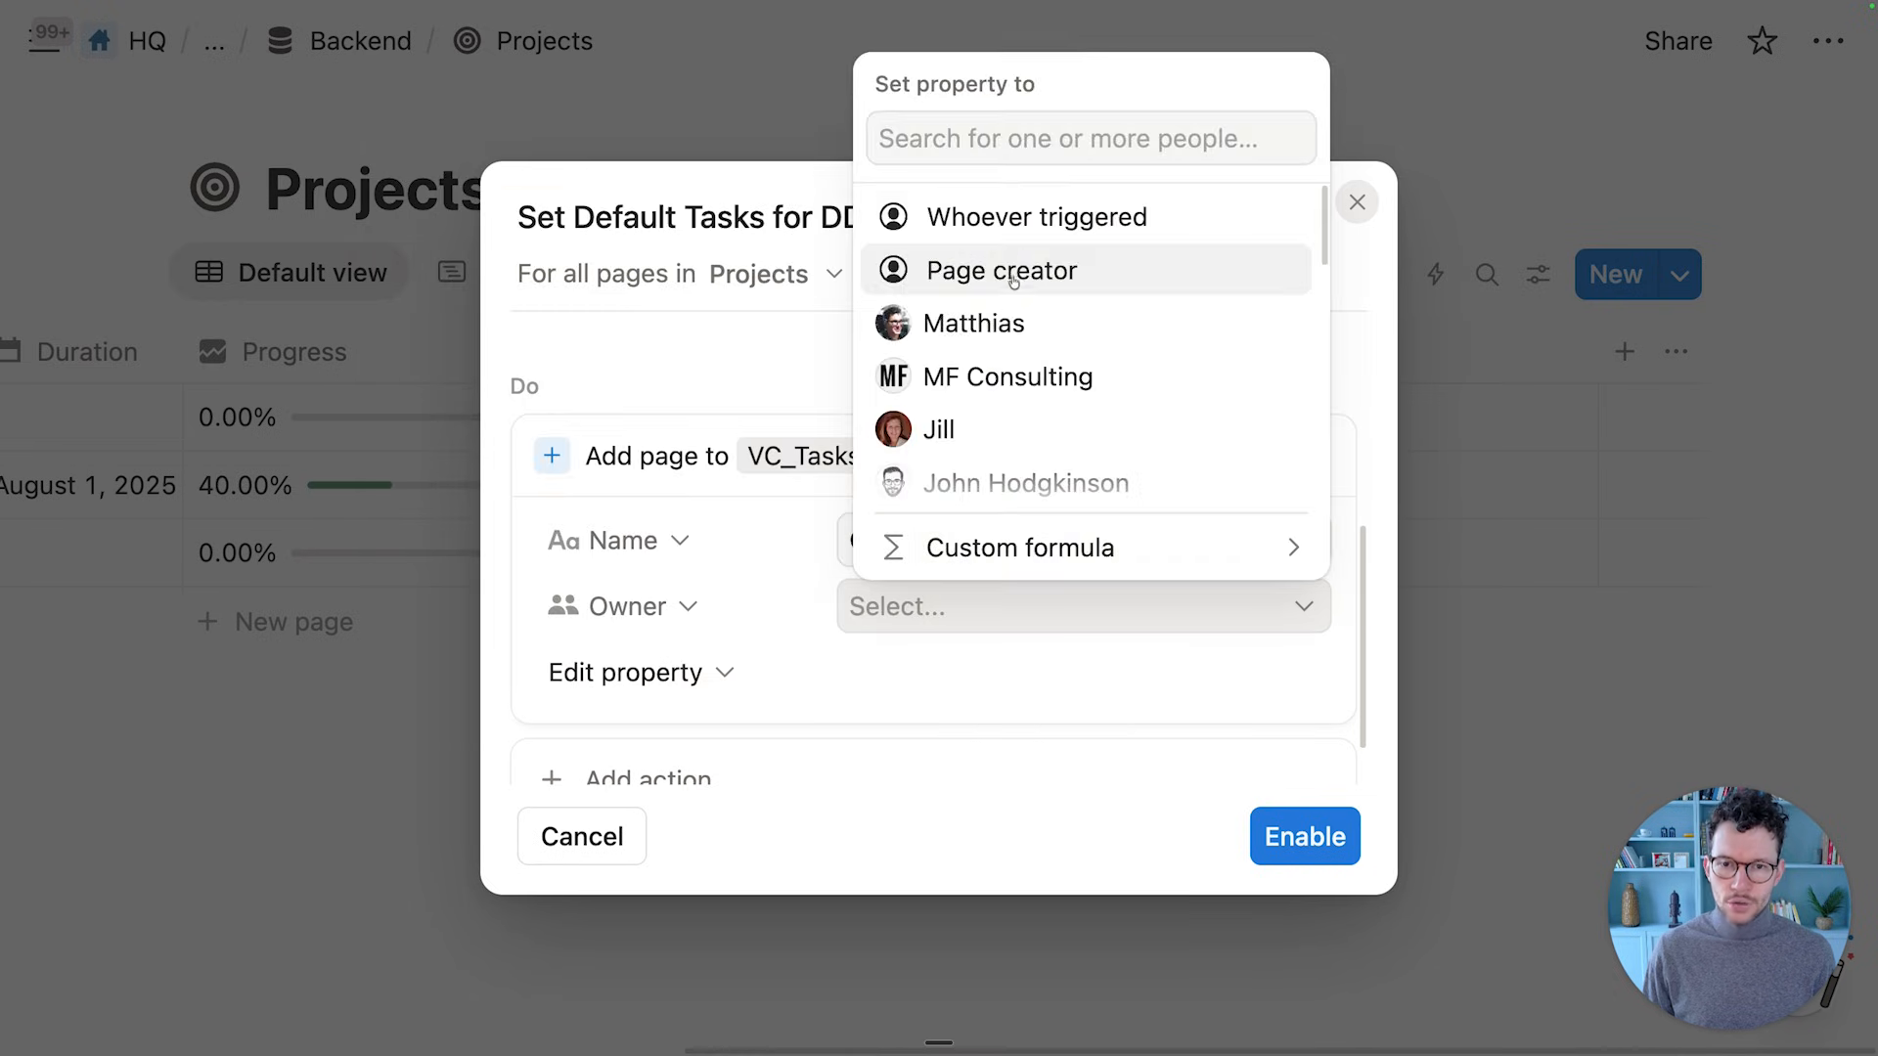
left_click(974, 324)
left_click(819, 500)
left_click(640, 688)
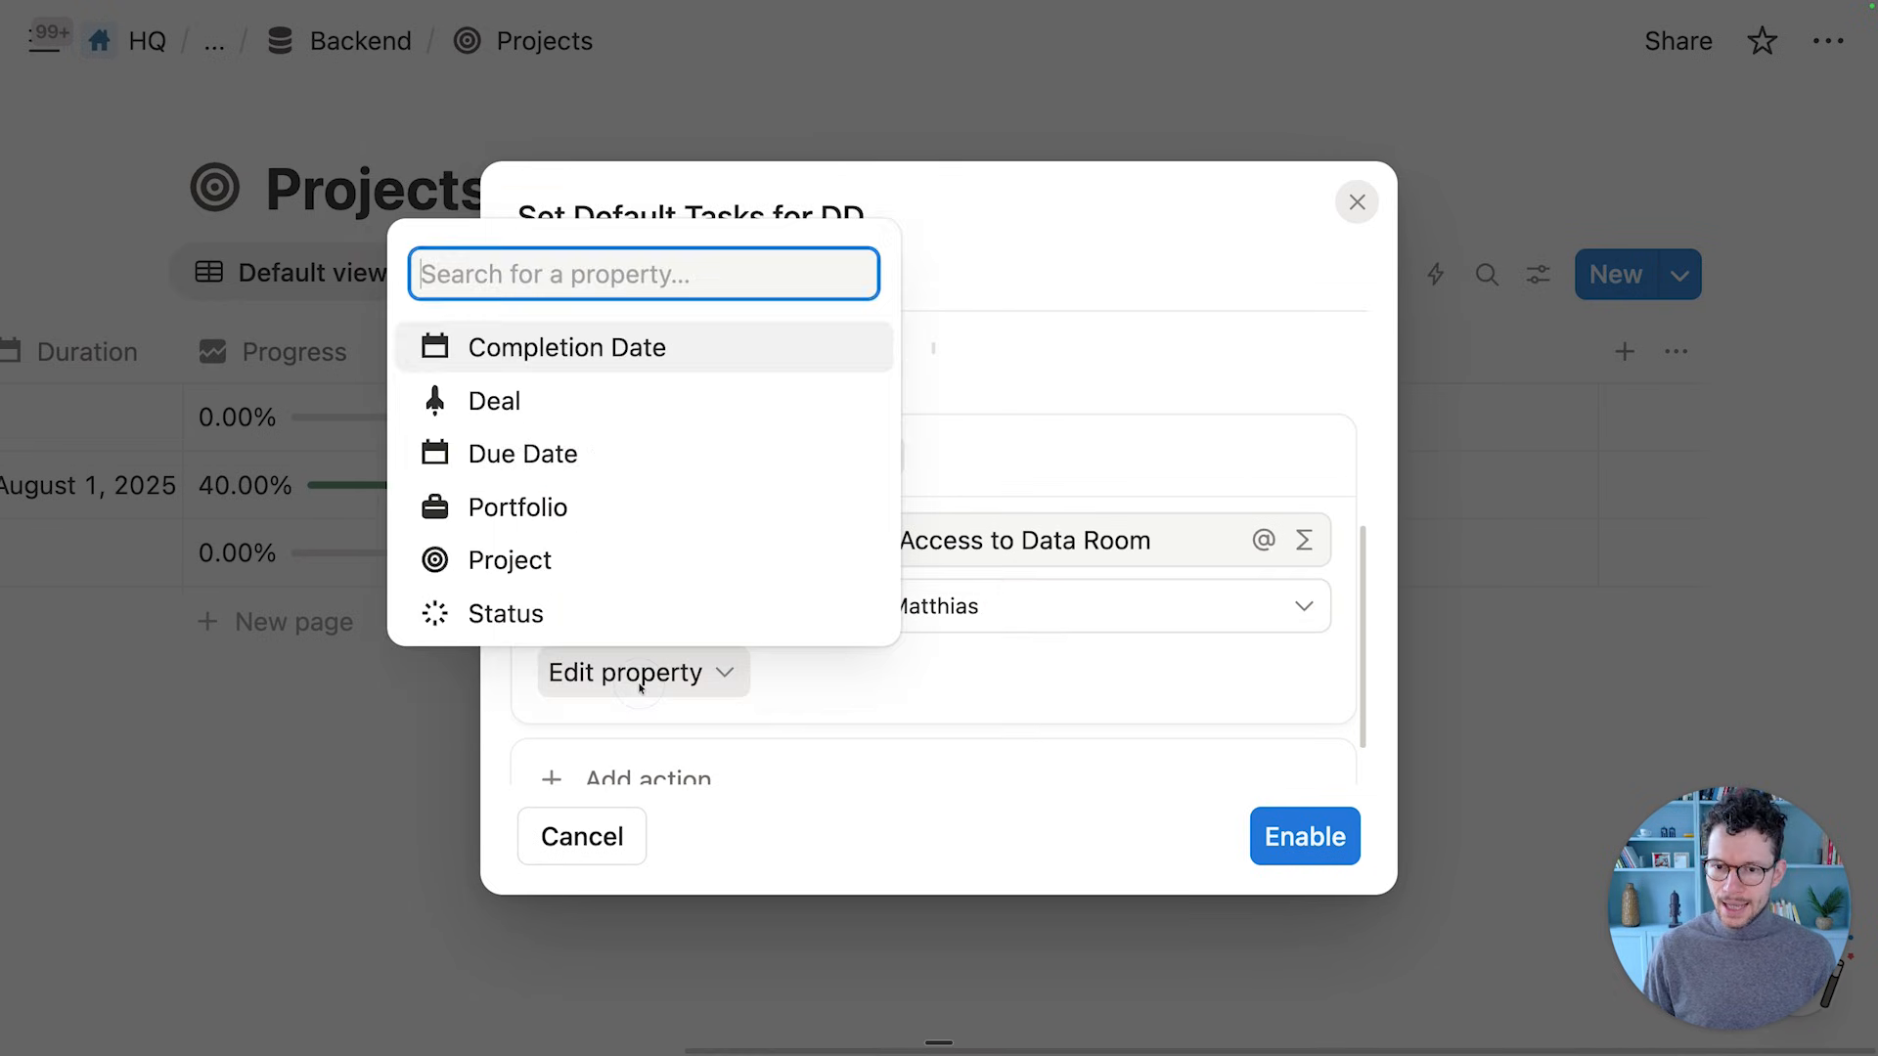
left_click(612, 459)
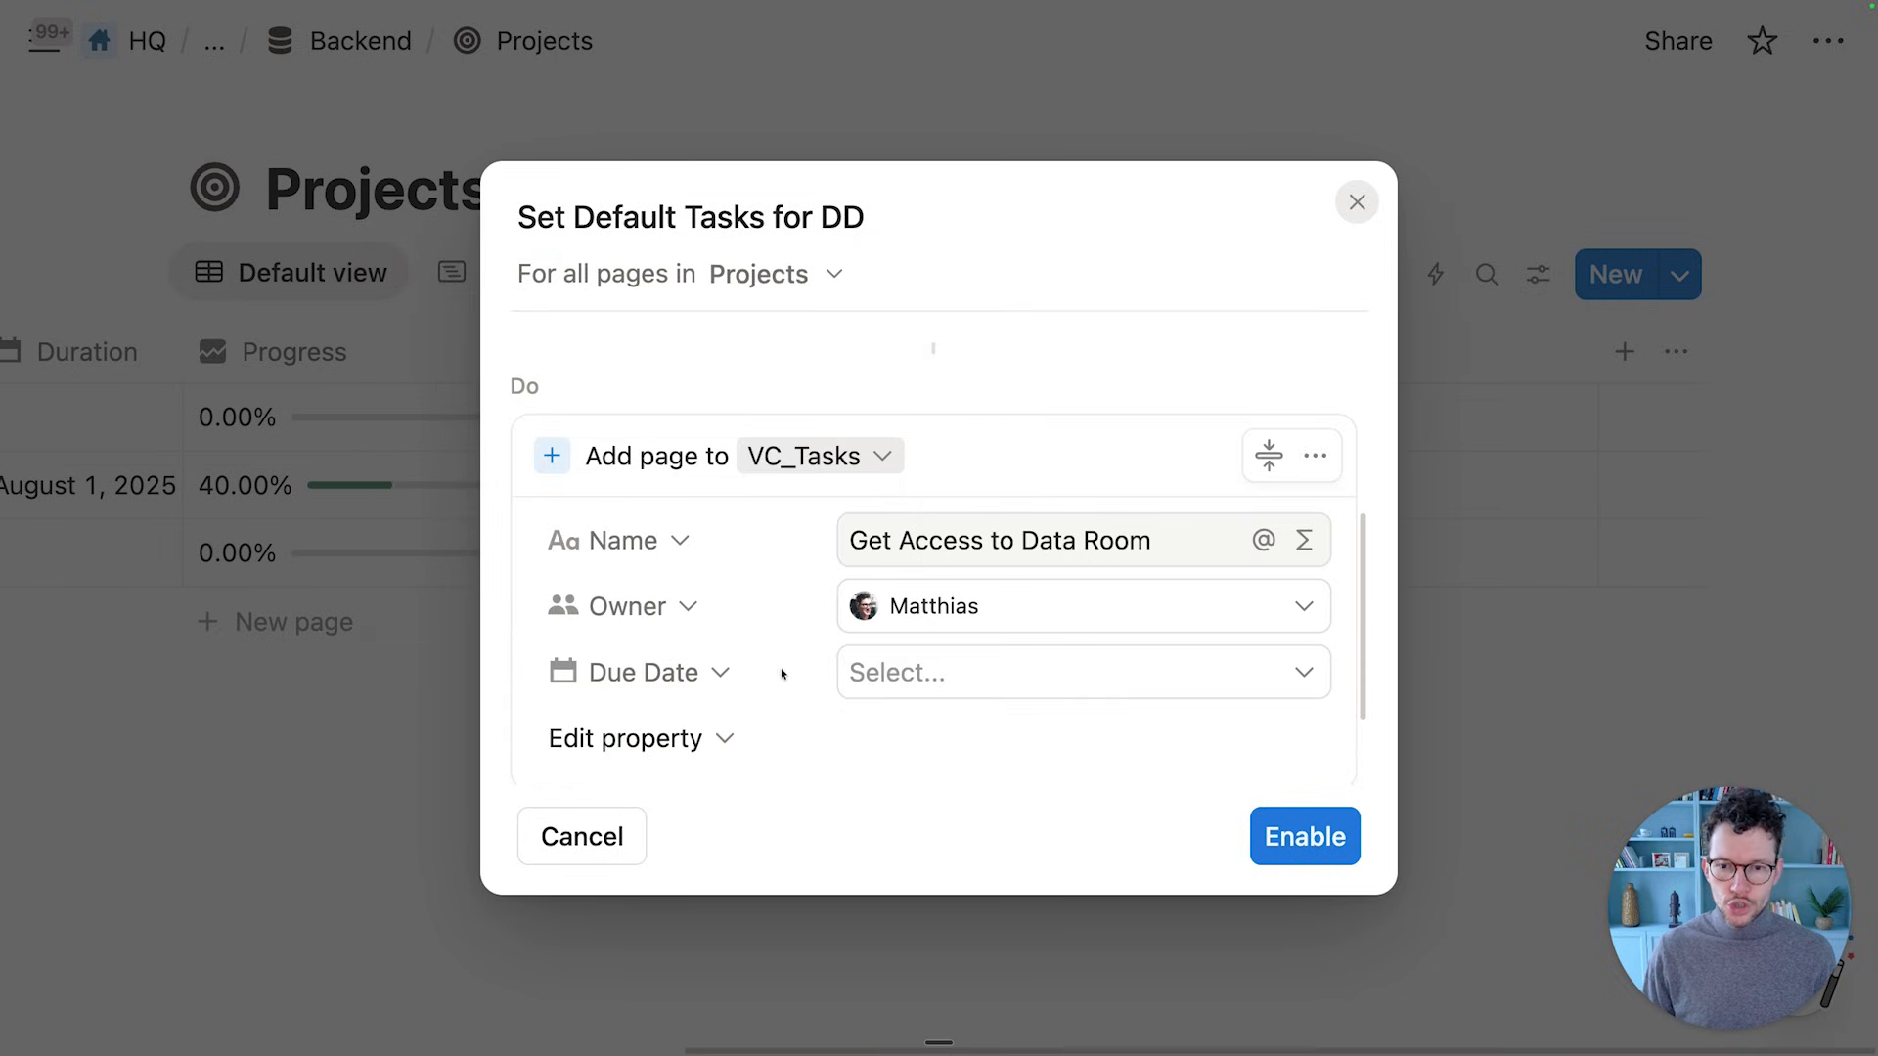
scroll(782, 673, "down", 3)
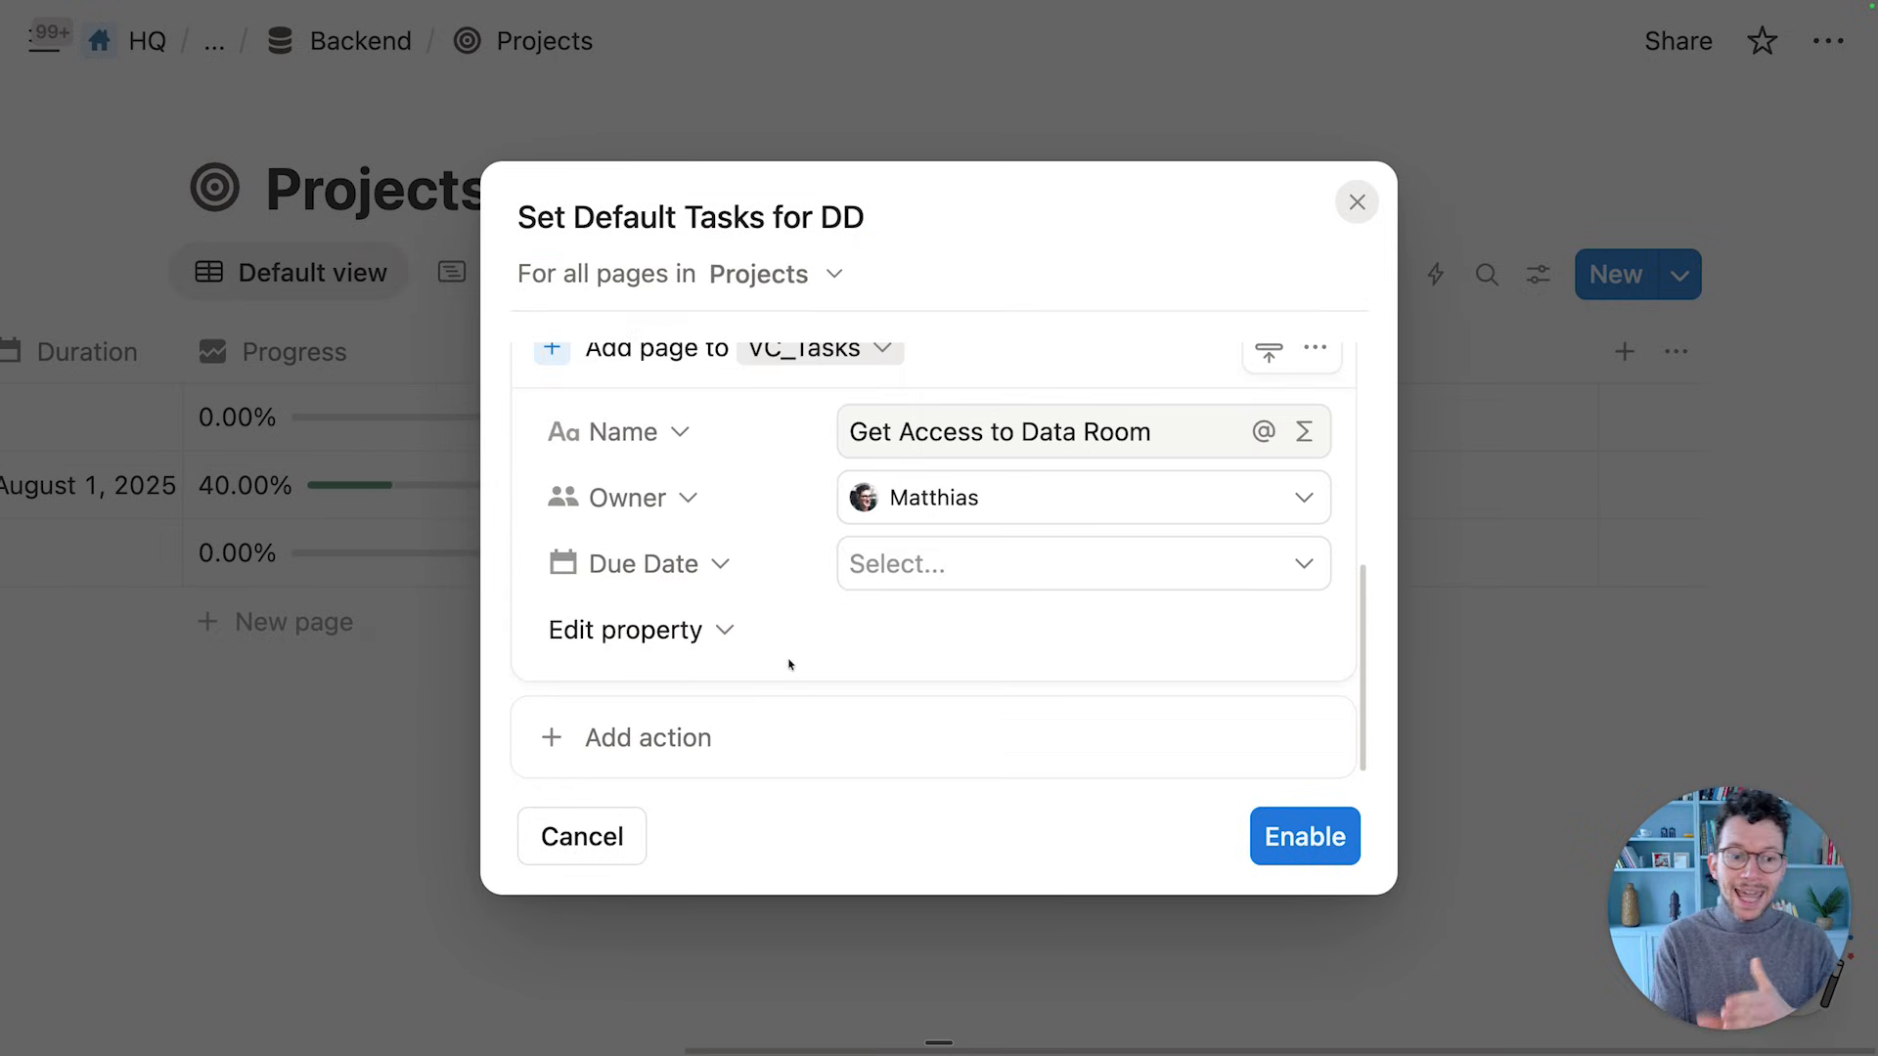
Set the first task's Due Date to the formula Date triggered.dateAdd(7,"days")
left_click(898, 565)
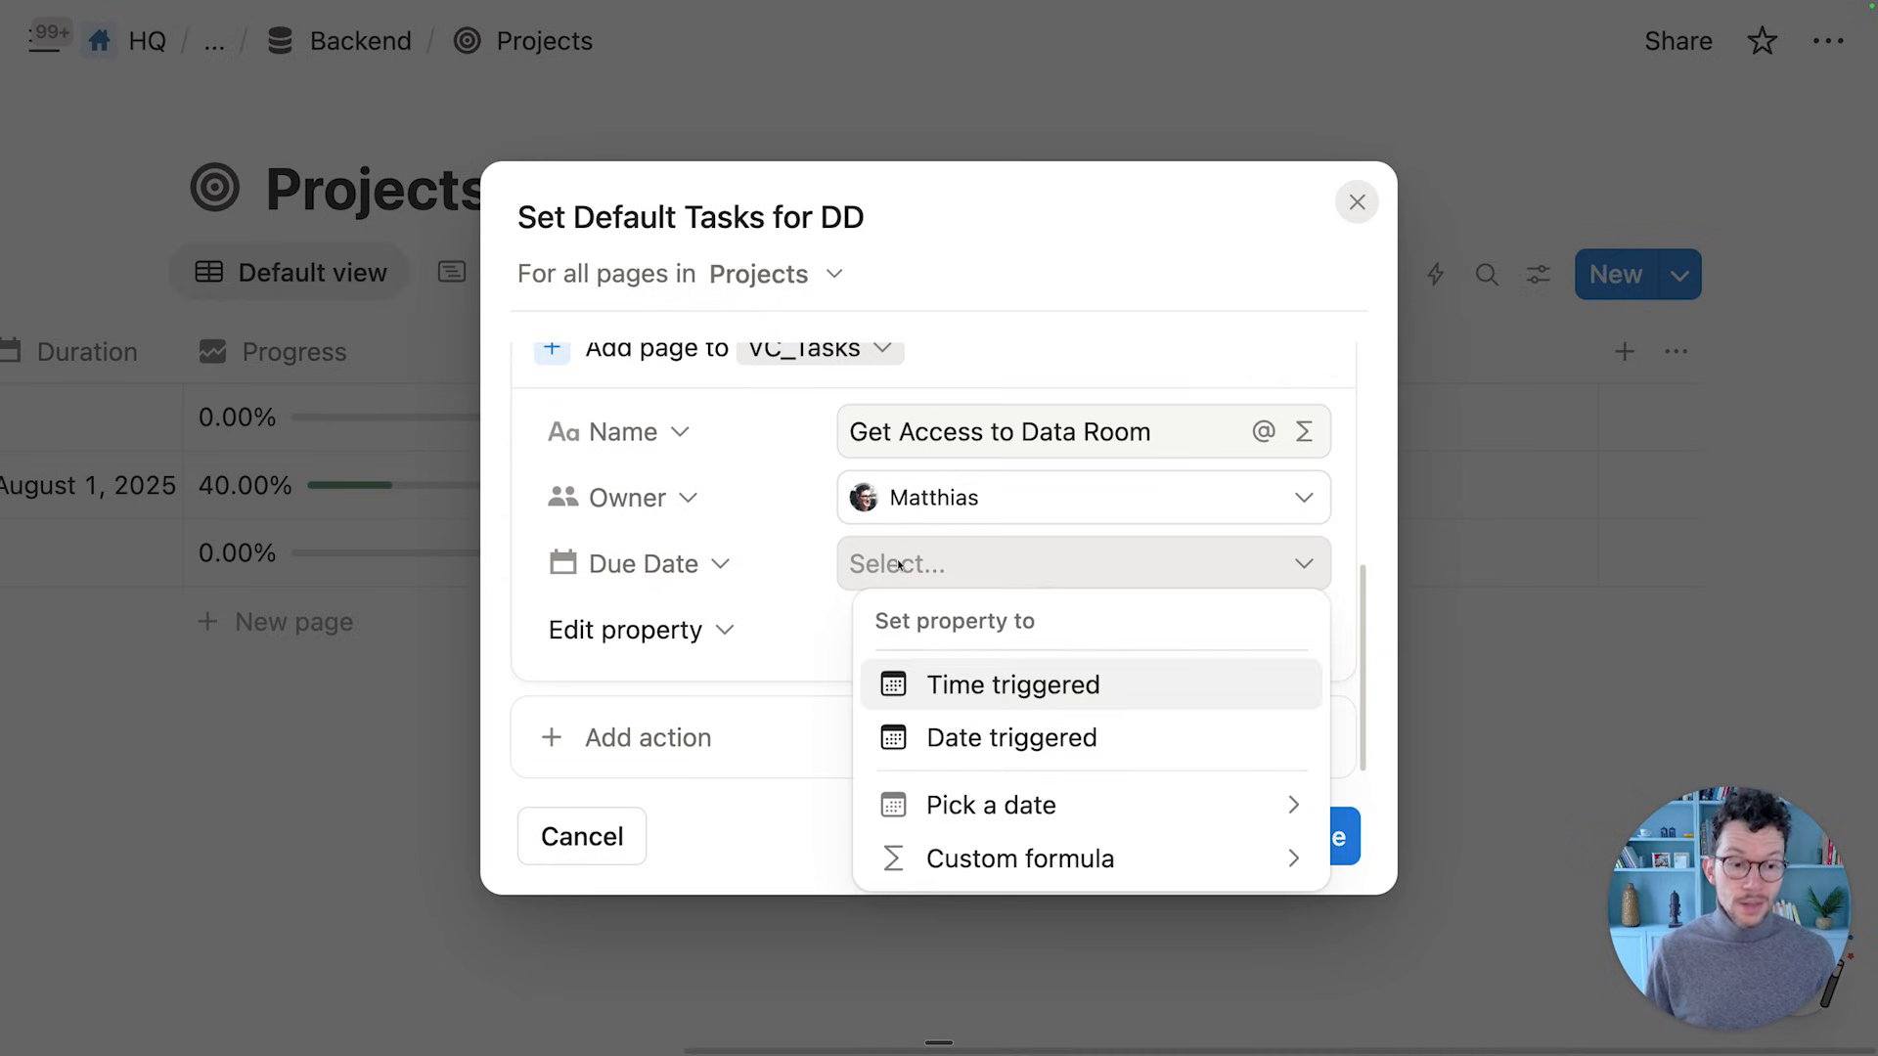
left_click(973, 861)
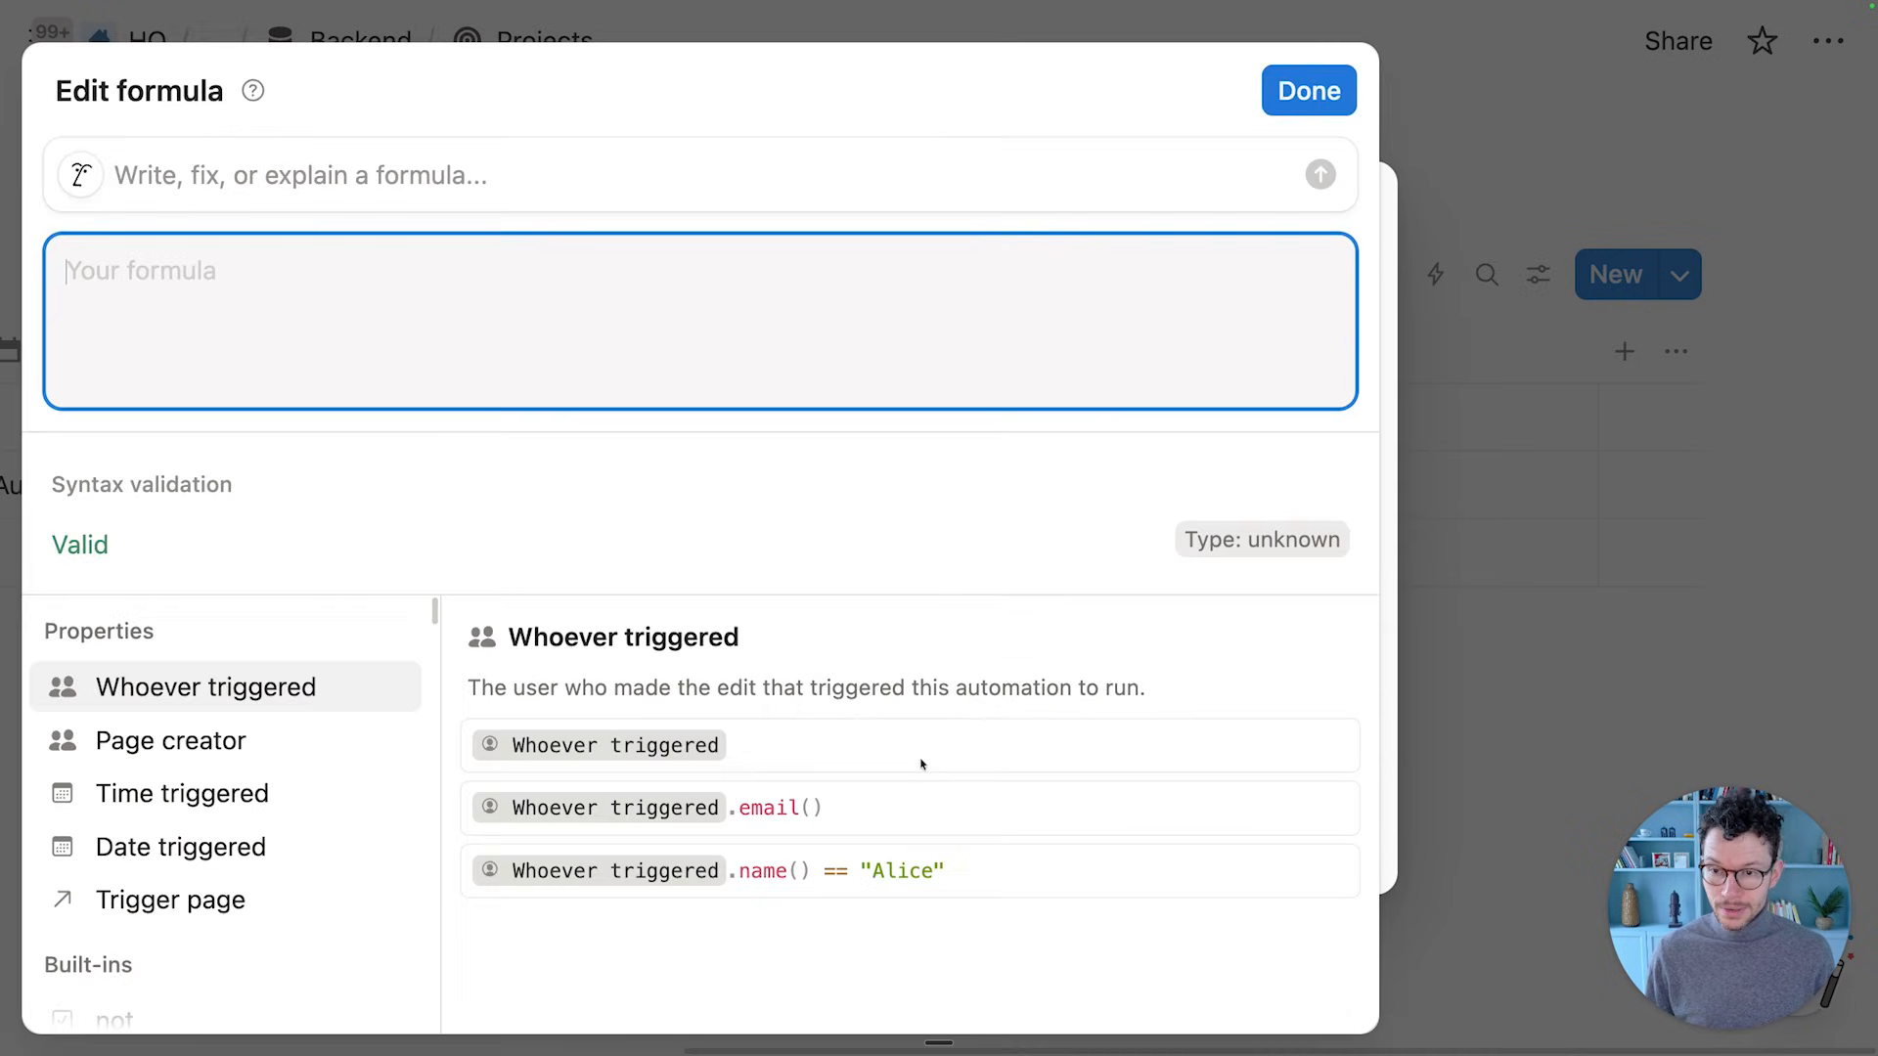
left_click(163, 847)
type(".datead")
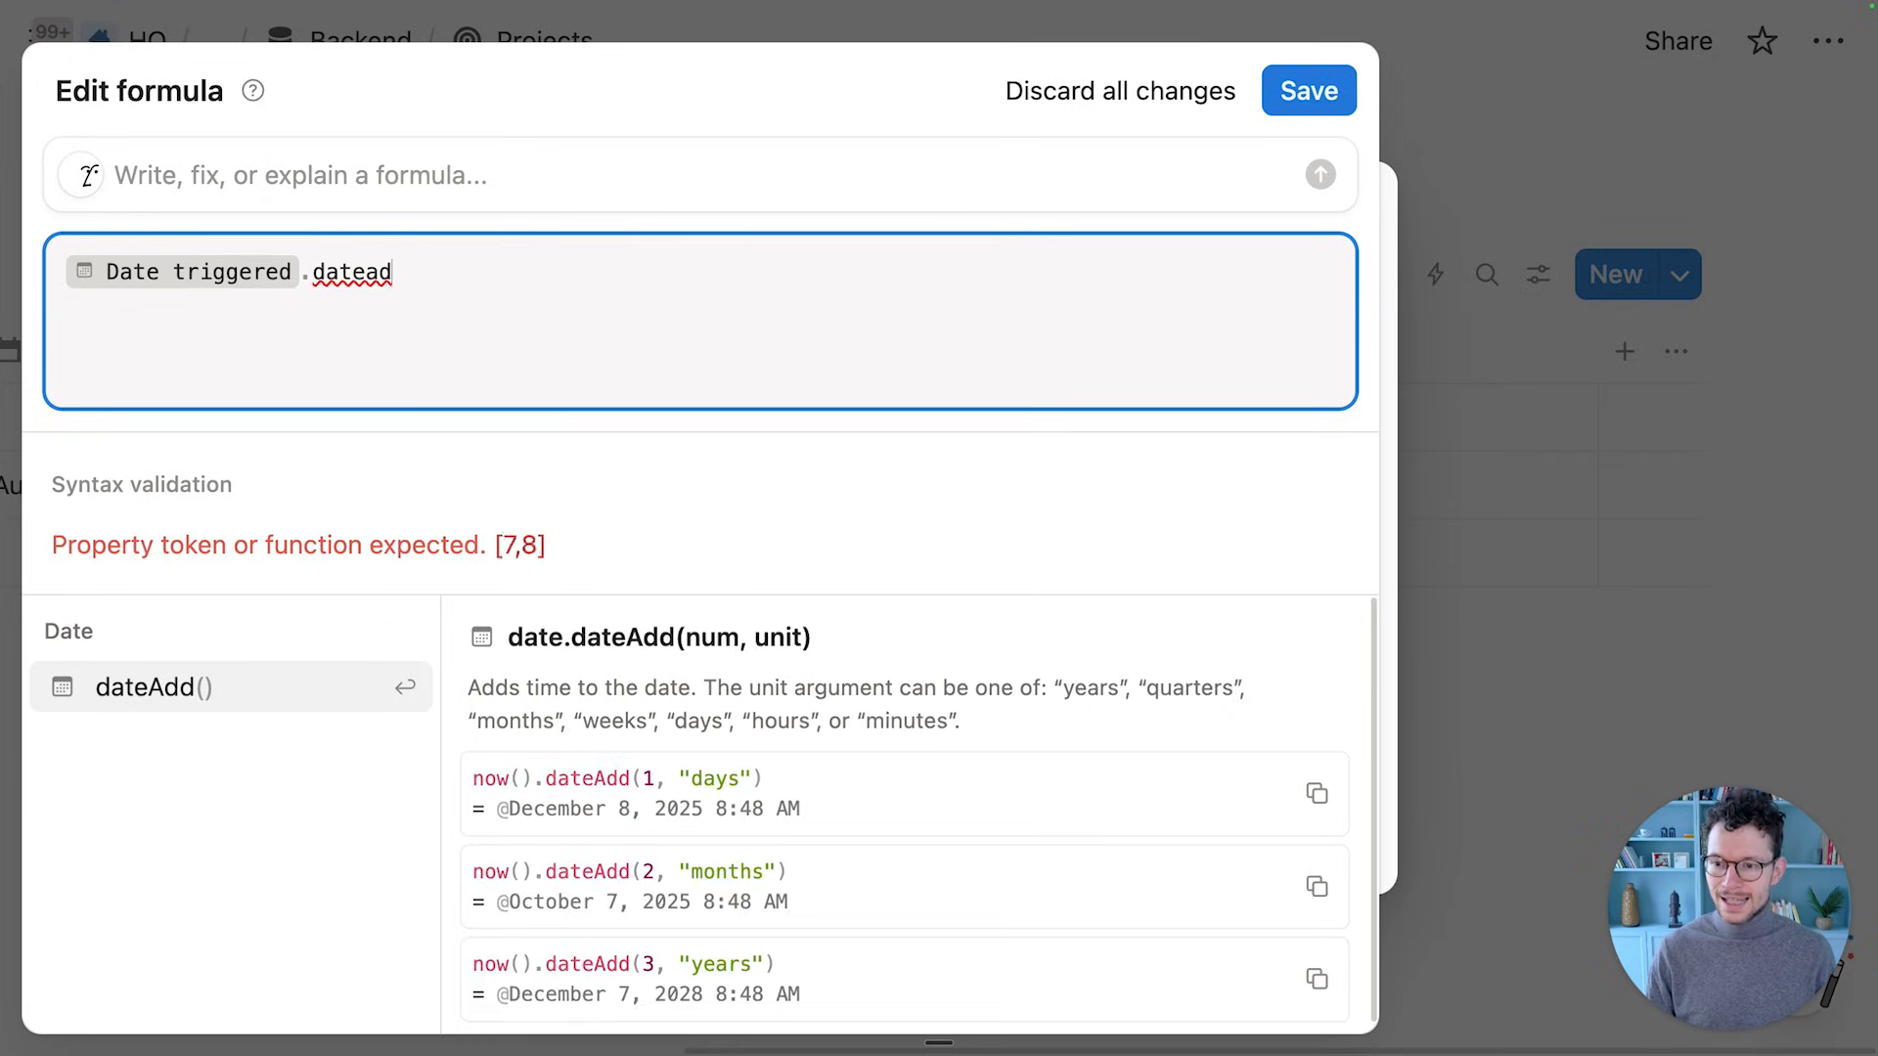
key("Return")
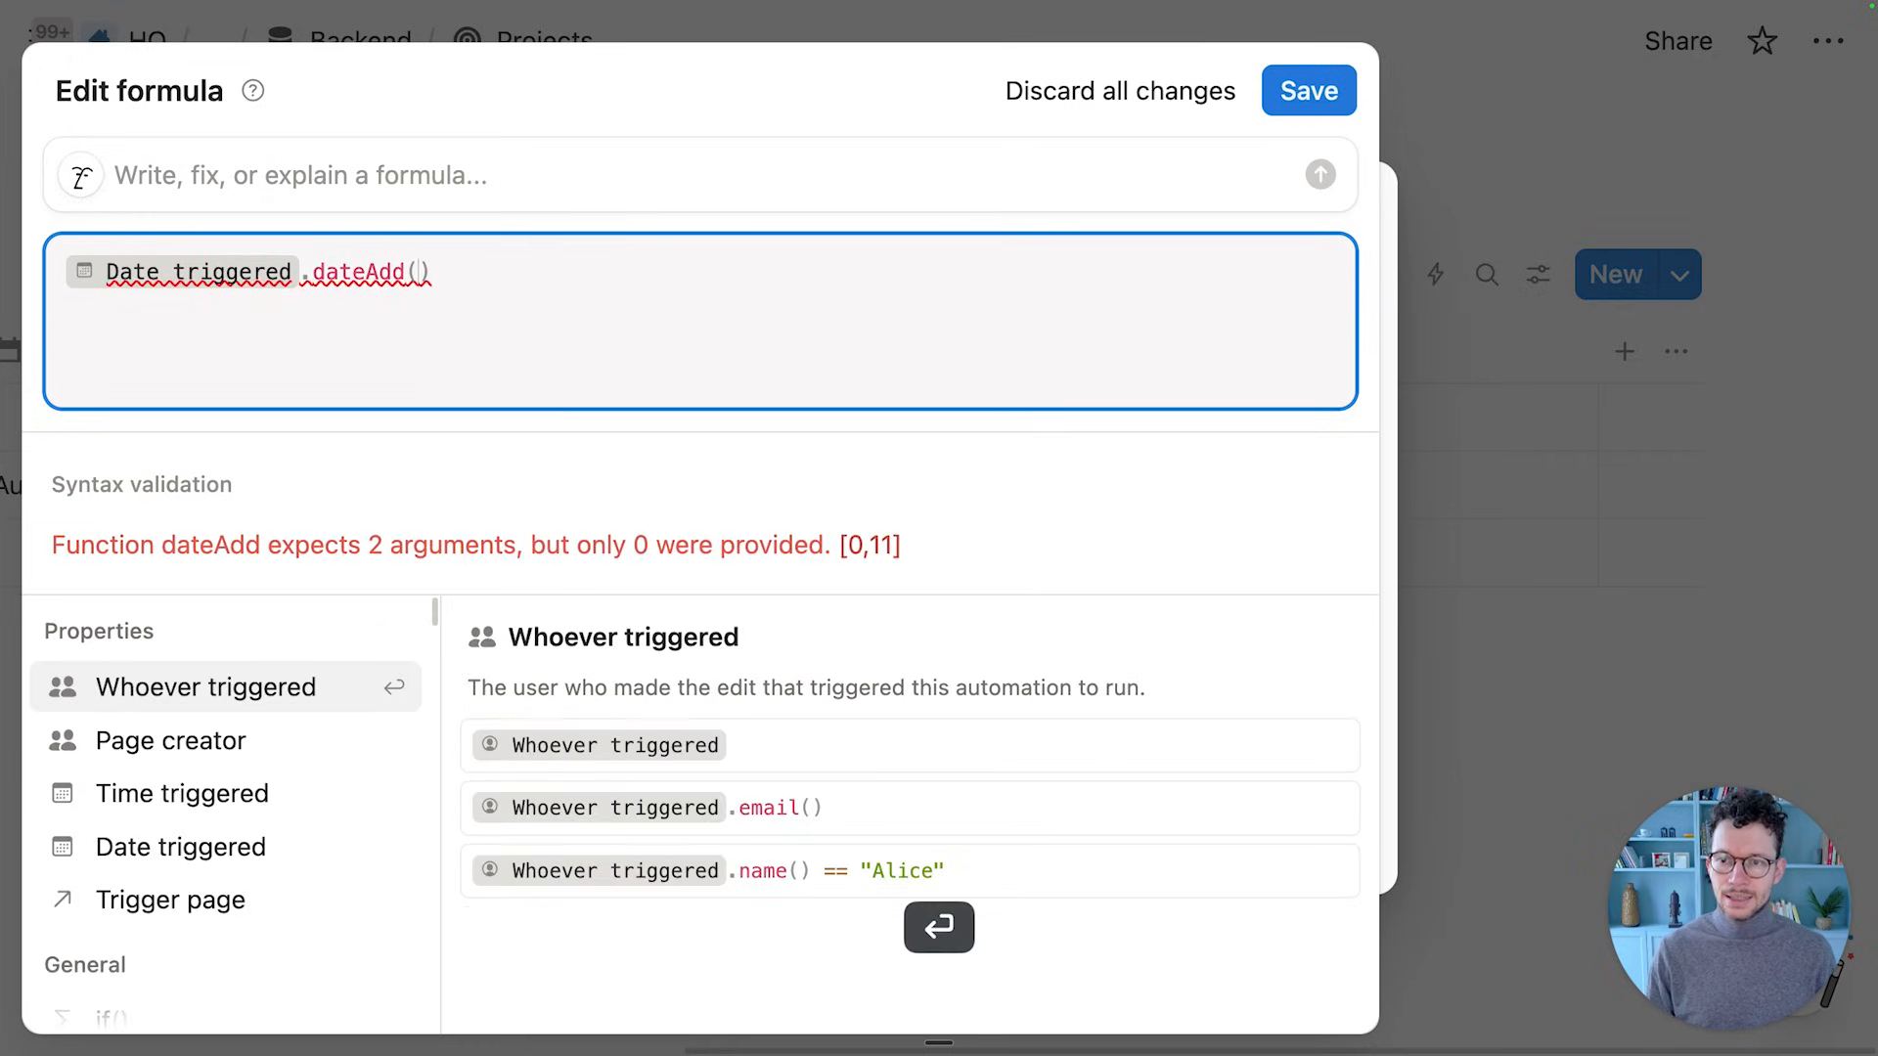
type("7,\"days\"")
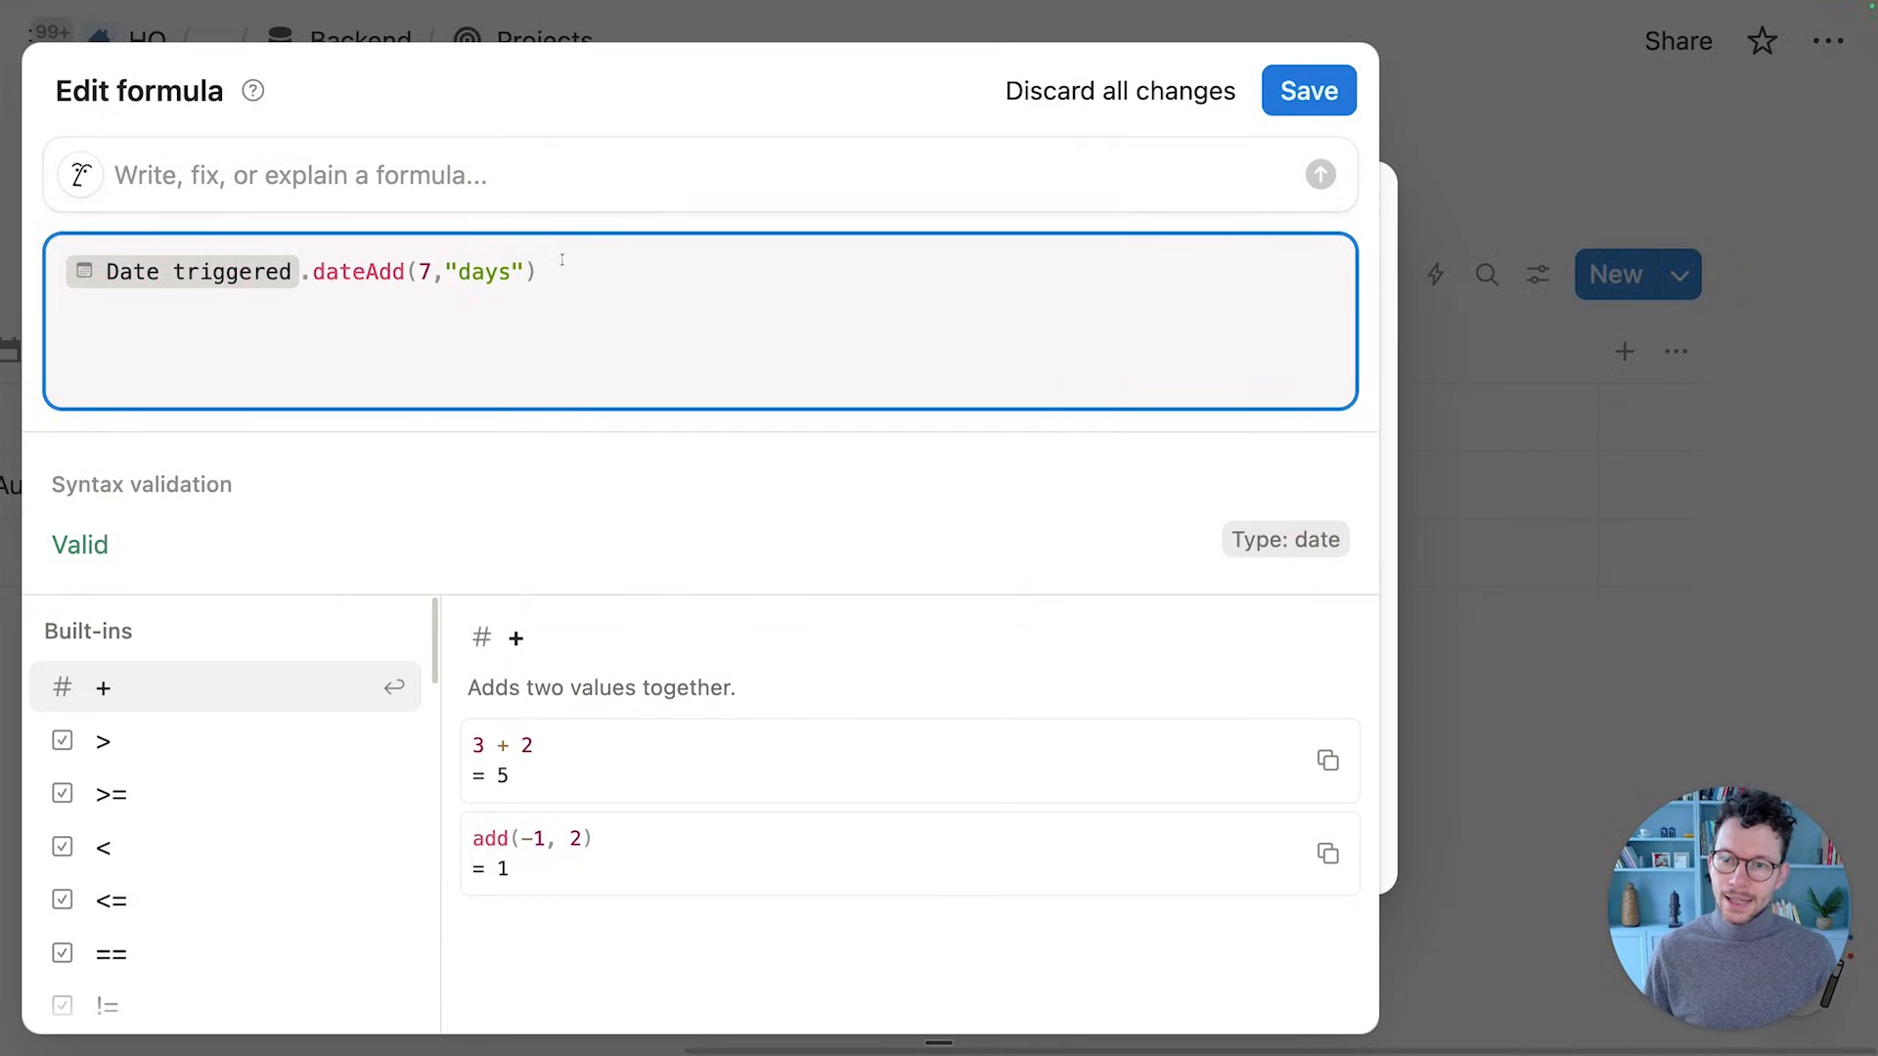
left_click(1283, 96)
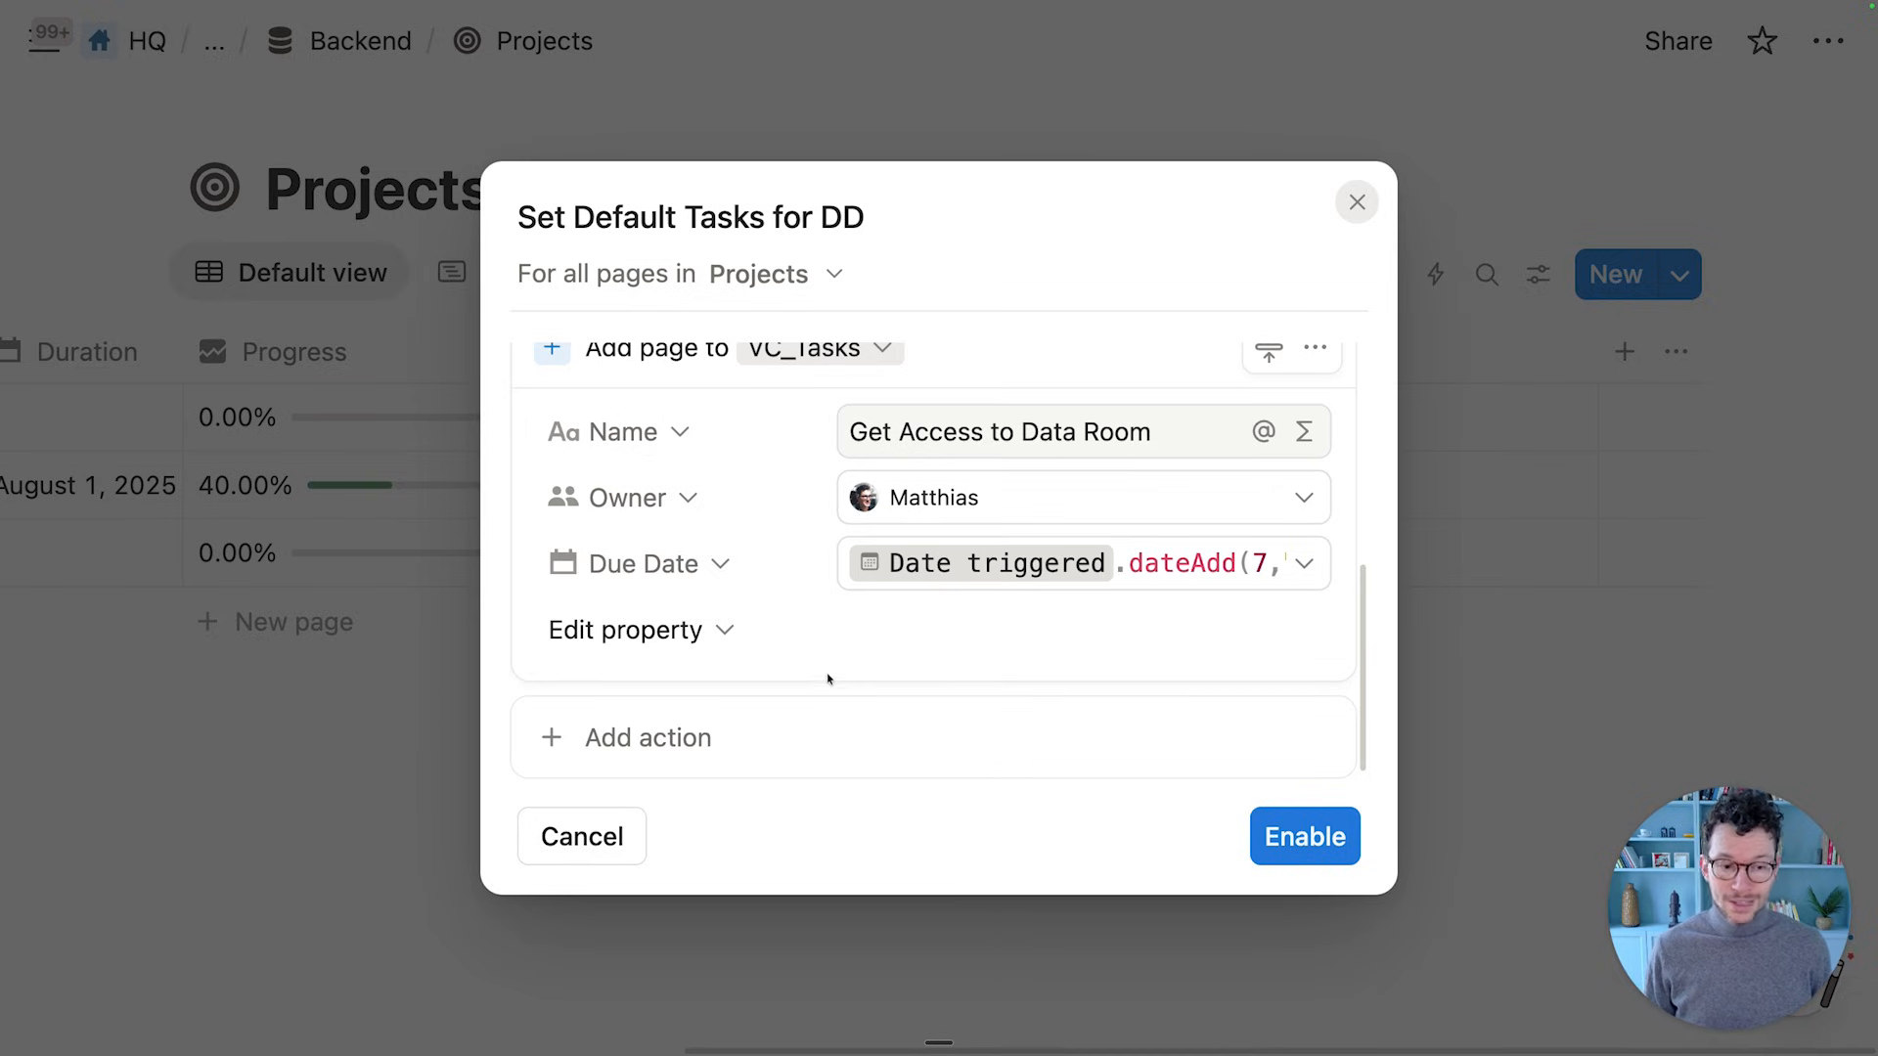
Look through the remaining task properties and close the list without adding one
left_click(720, 632)
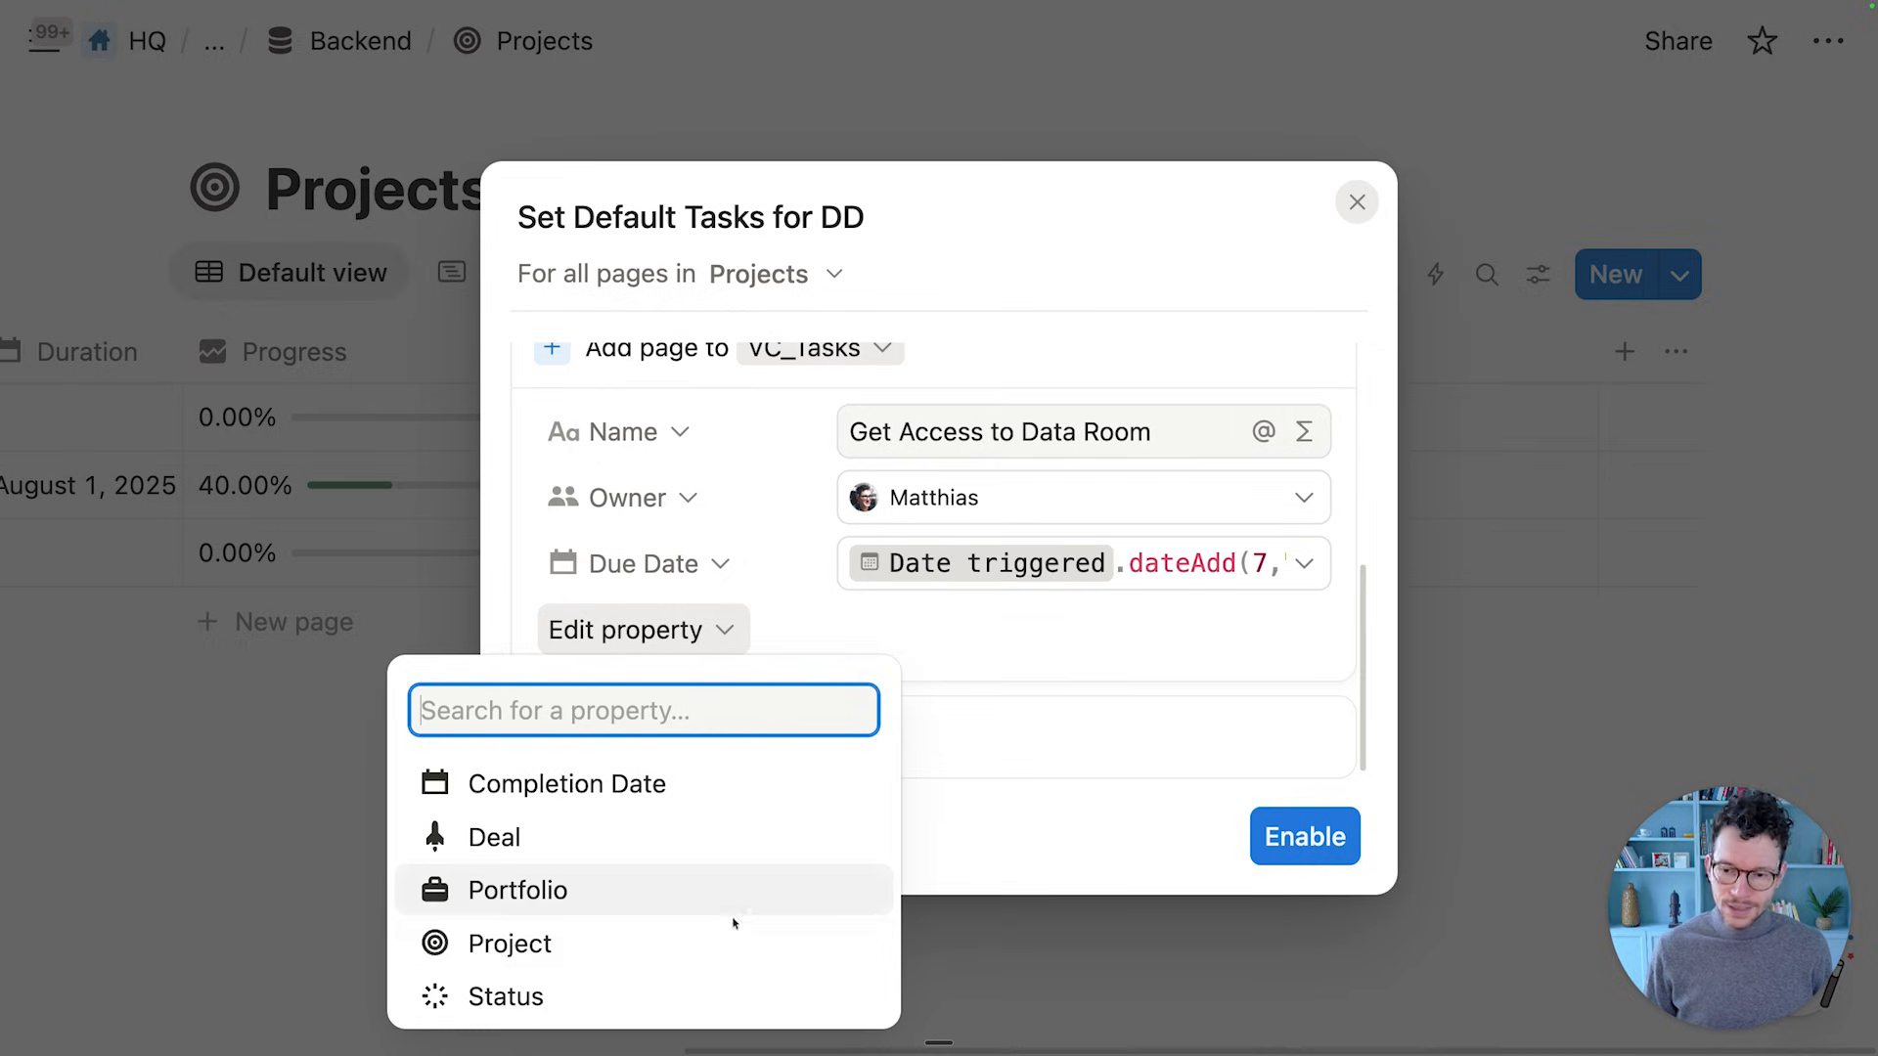
left_click(851, 618)
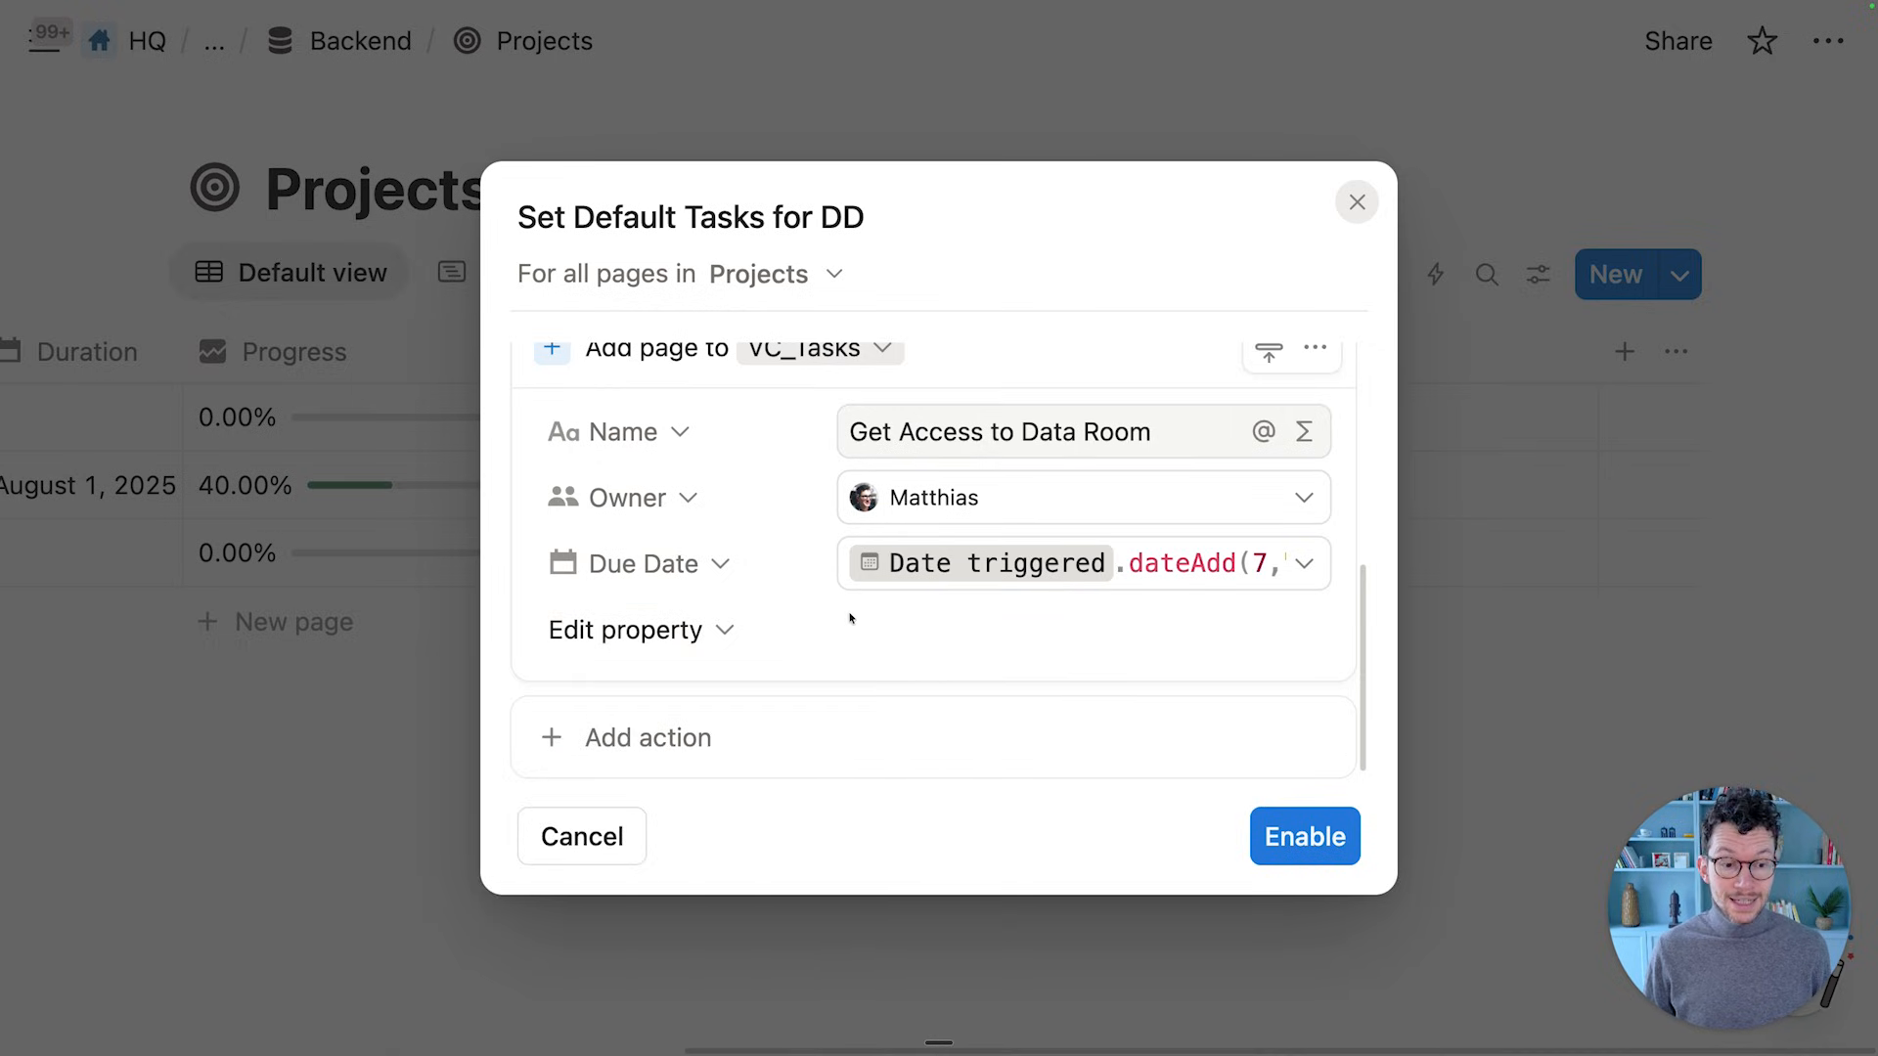
scroll(849, 618, "down", 1)
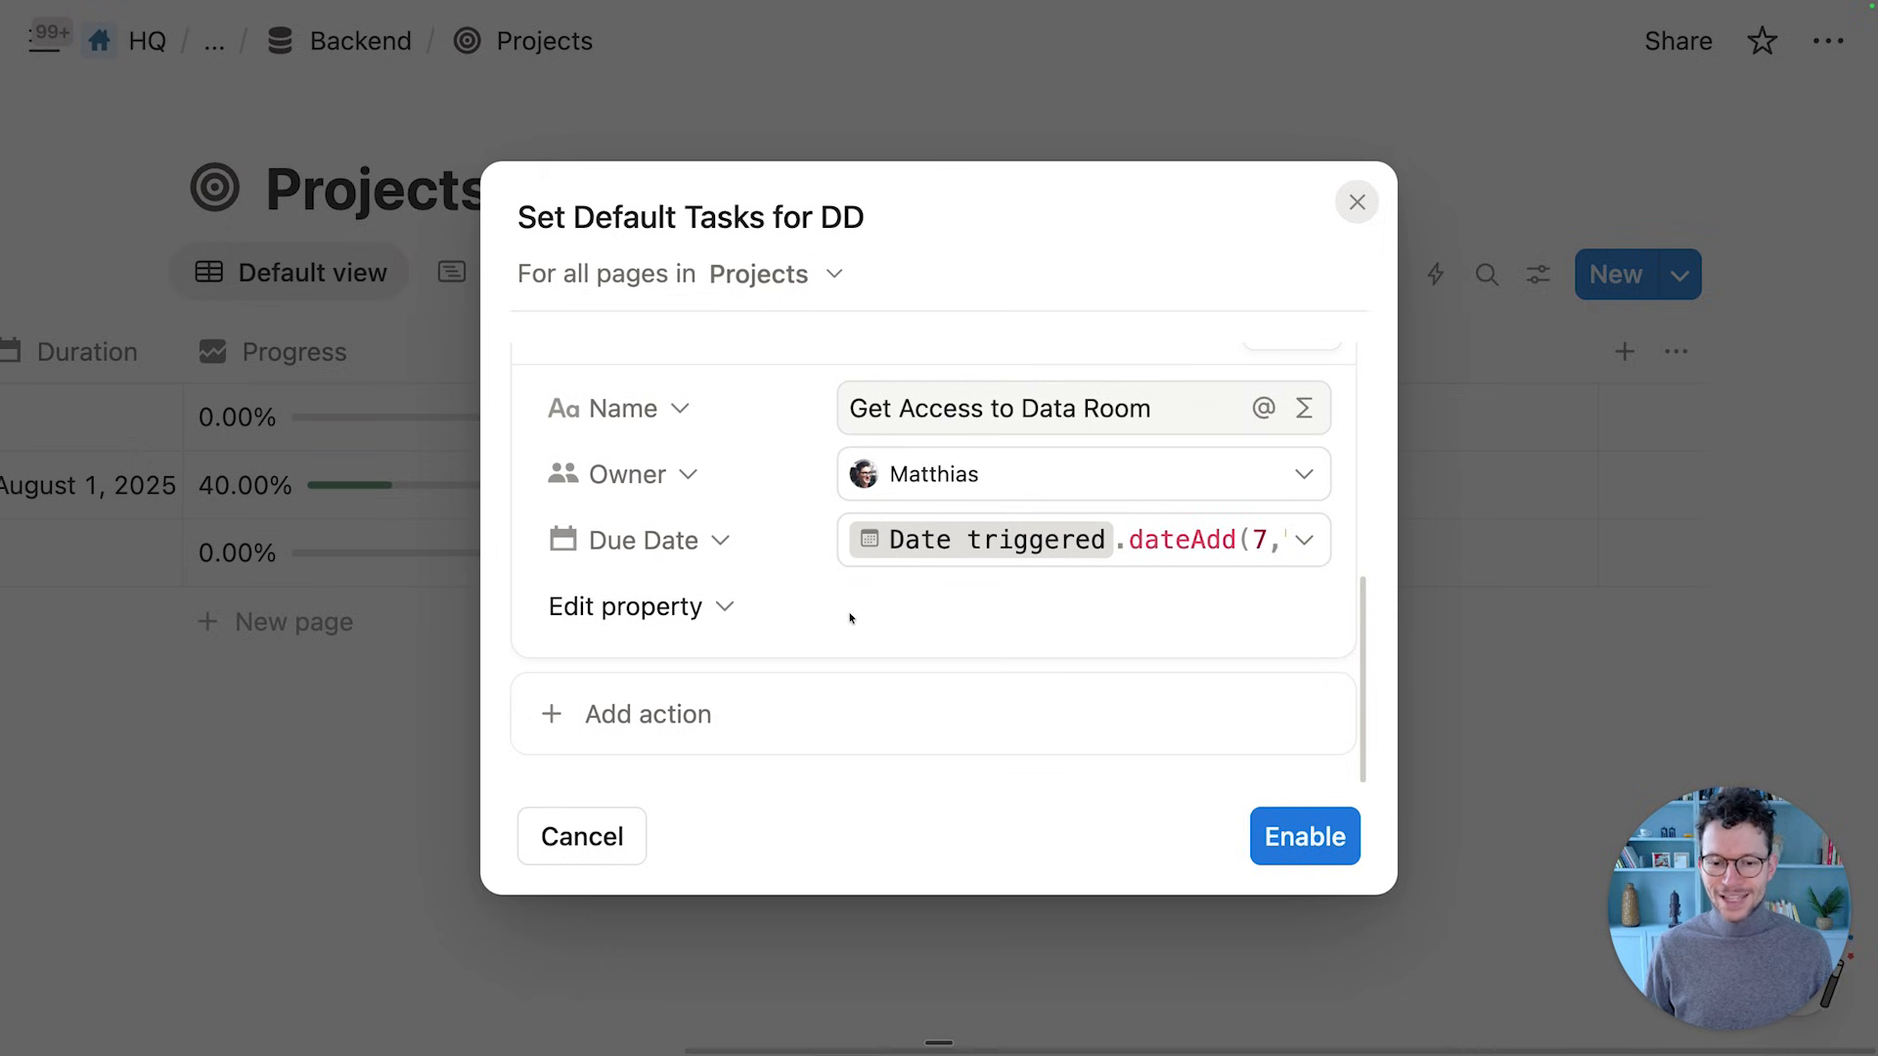
scroll(850, 618, "up", 3)
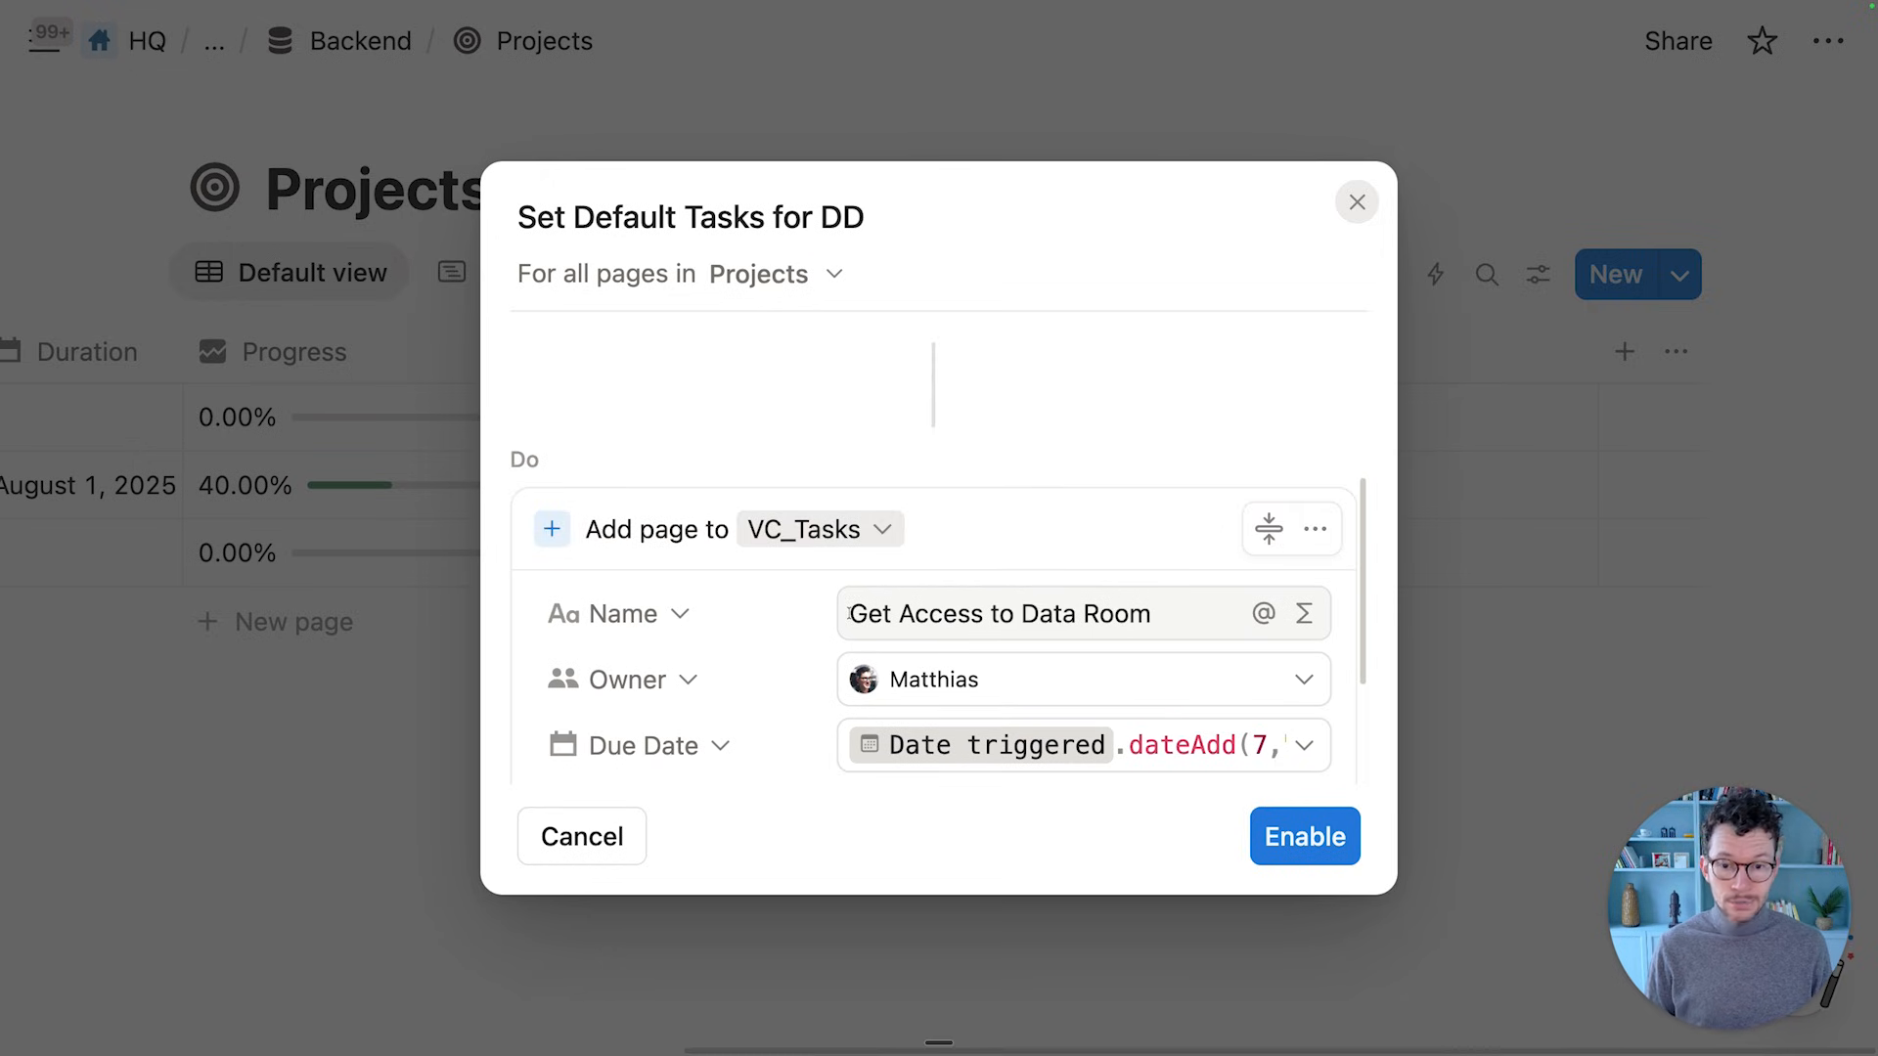
scroll(849, 616, "down", 2)
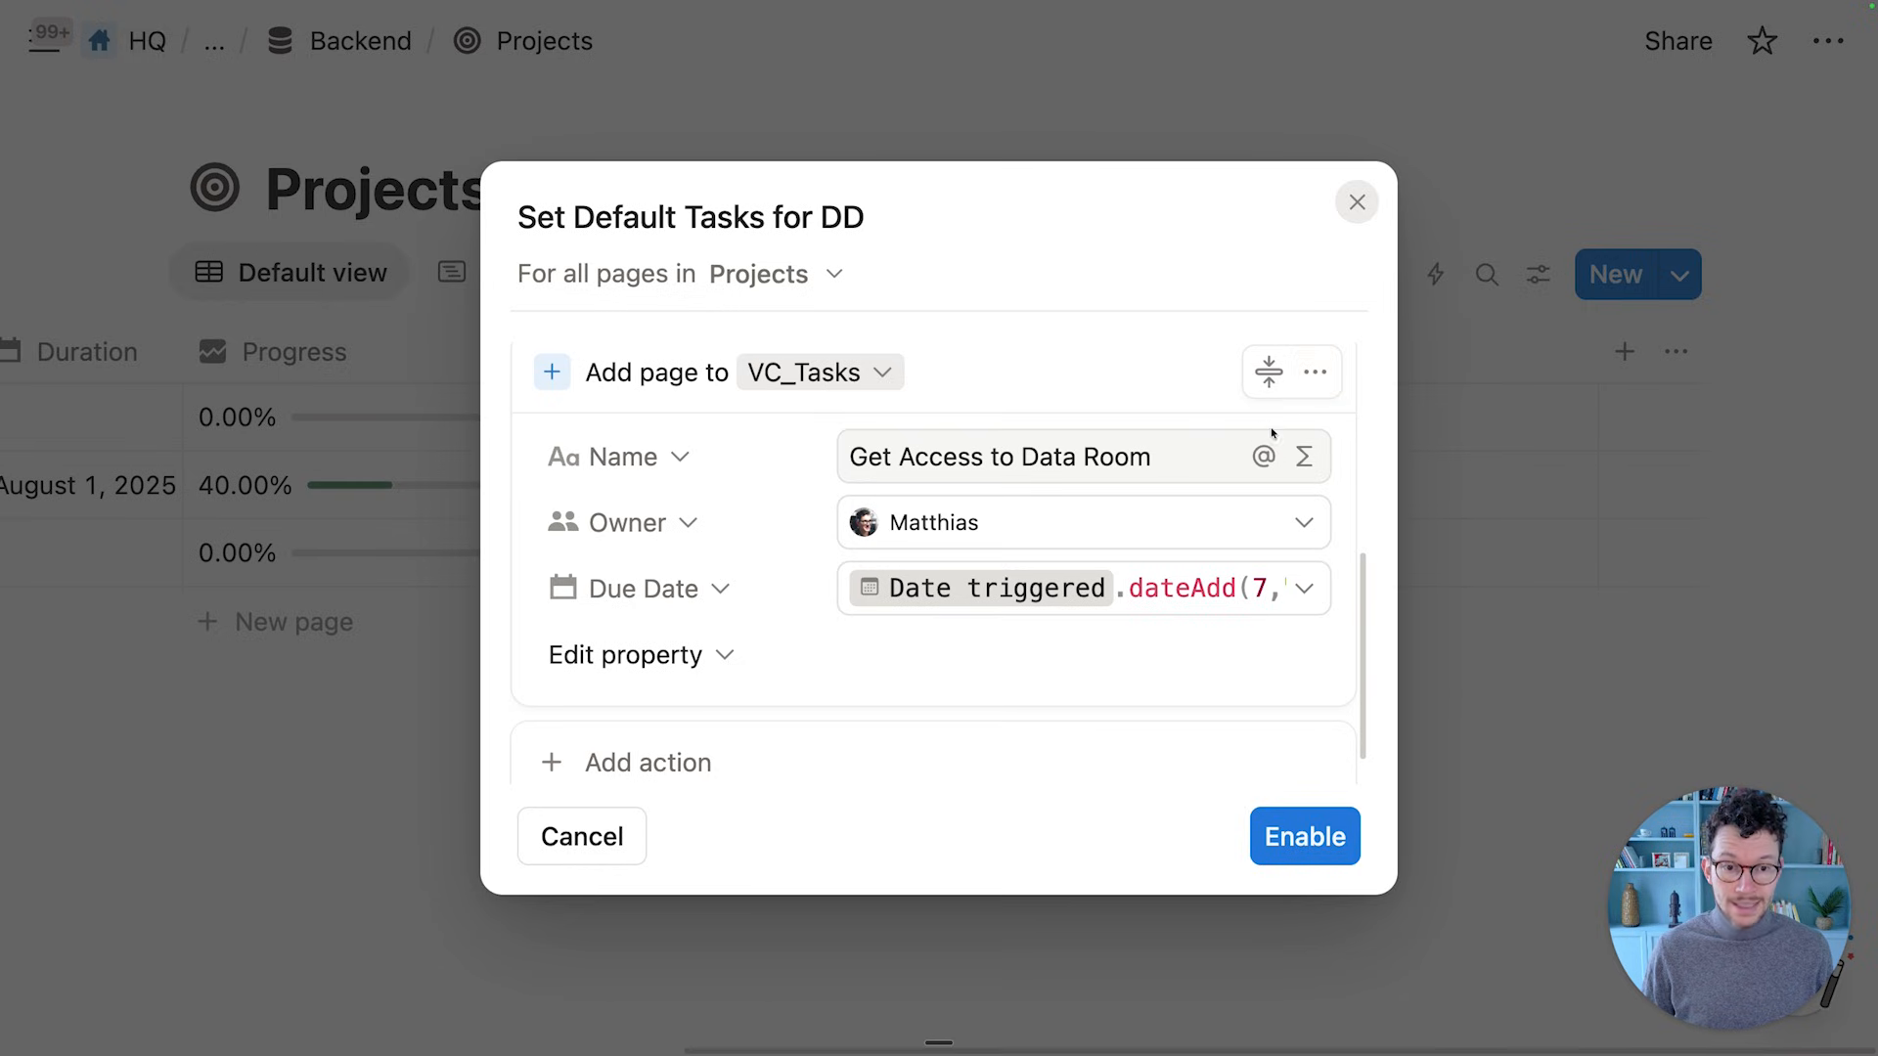
Duplicate the task action and rename the copy 'Review Data Room'
left_click(1317, 378)
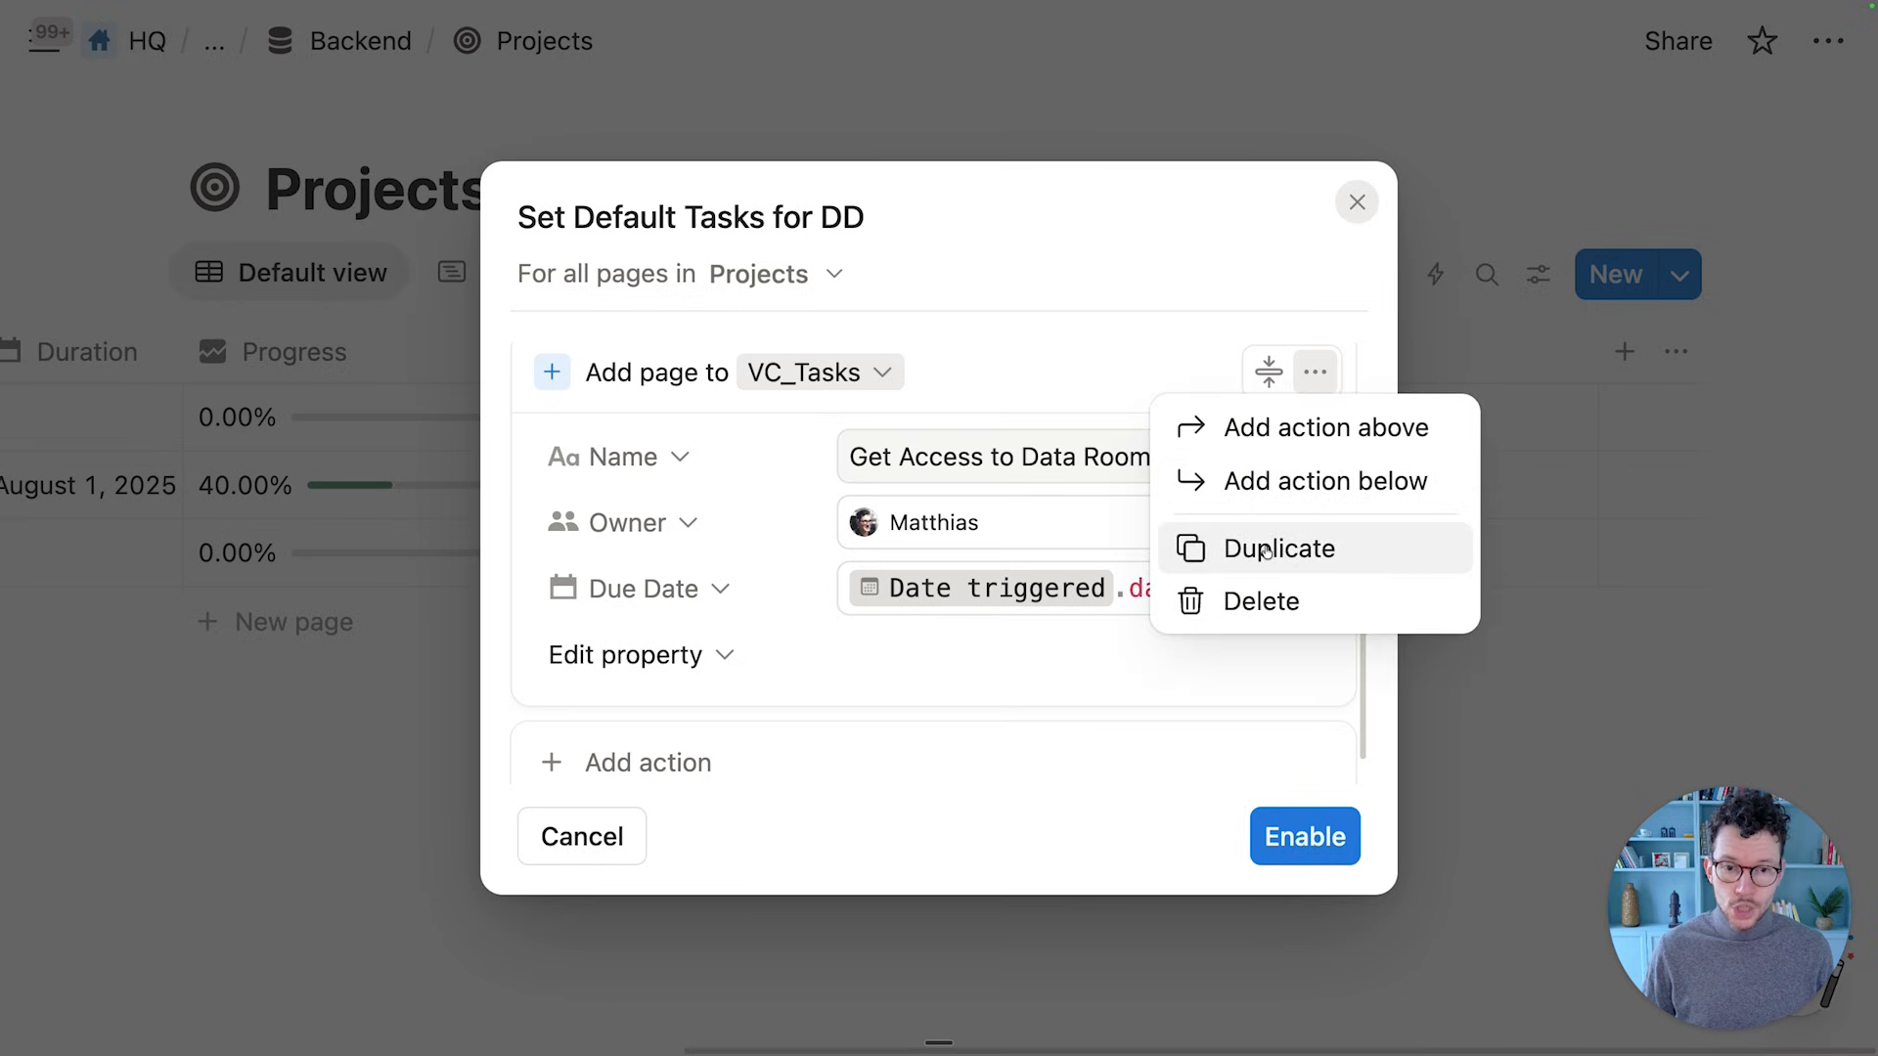
left_click(1218, 546)
left_click(1043, 583)
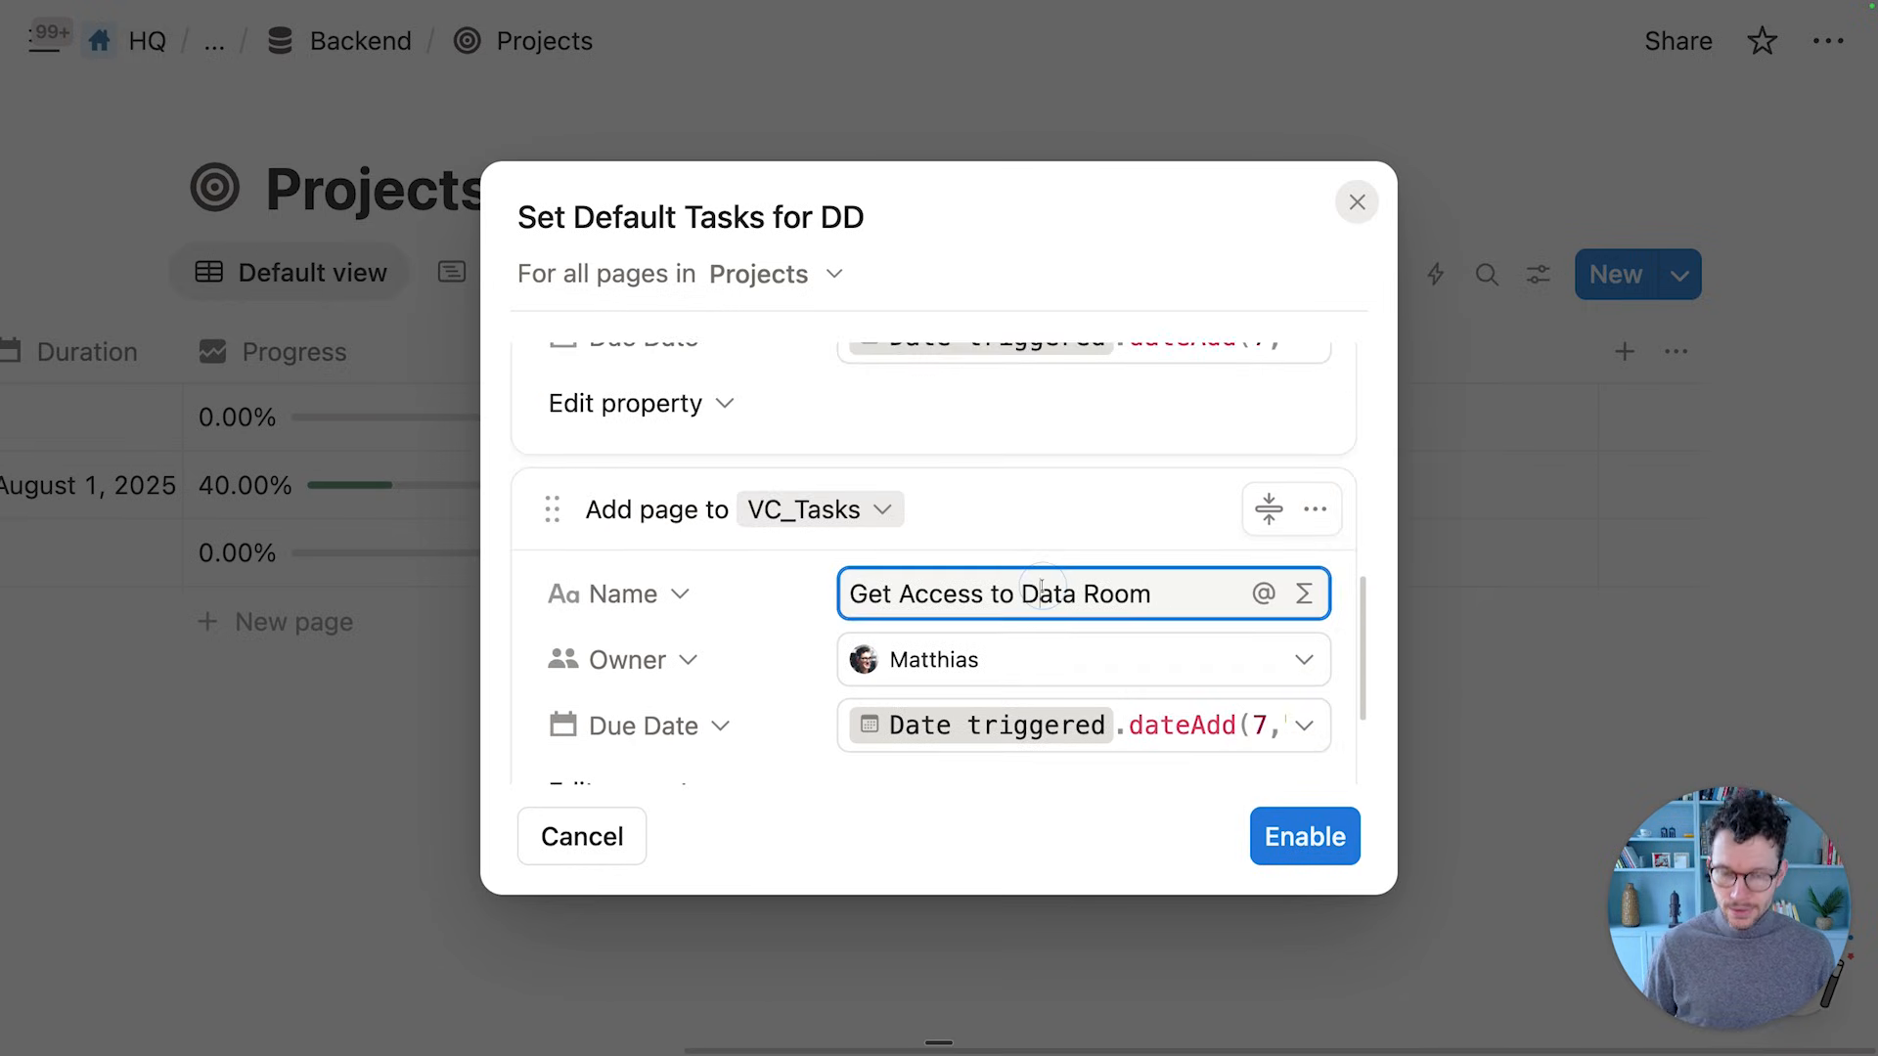
key("super+a")
type("Re")
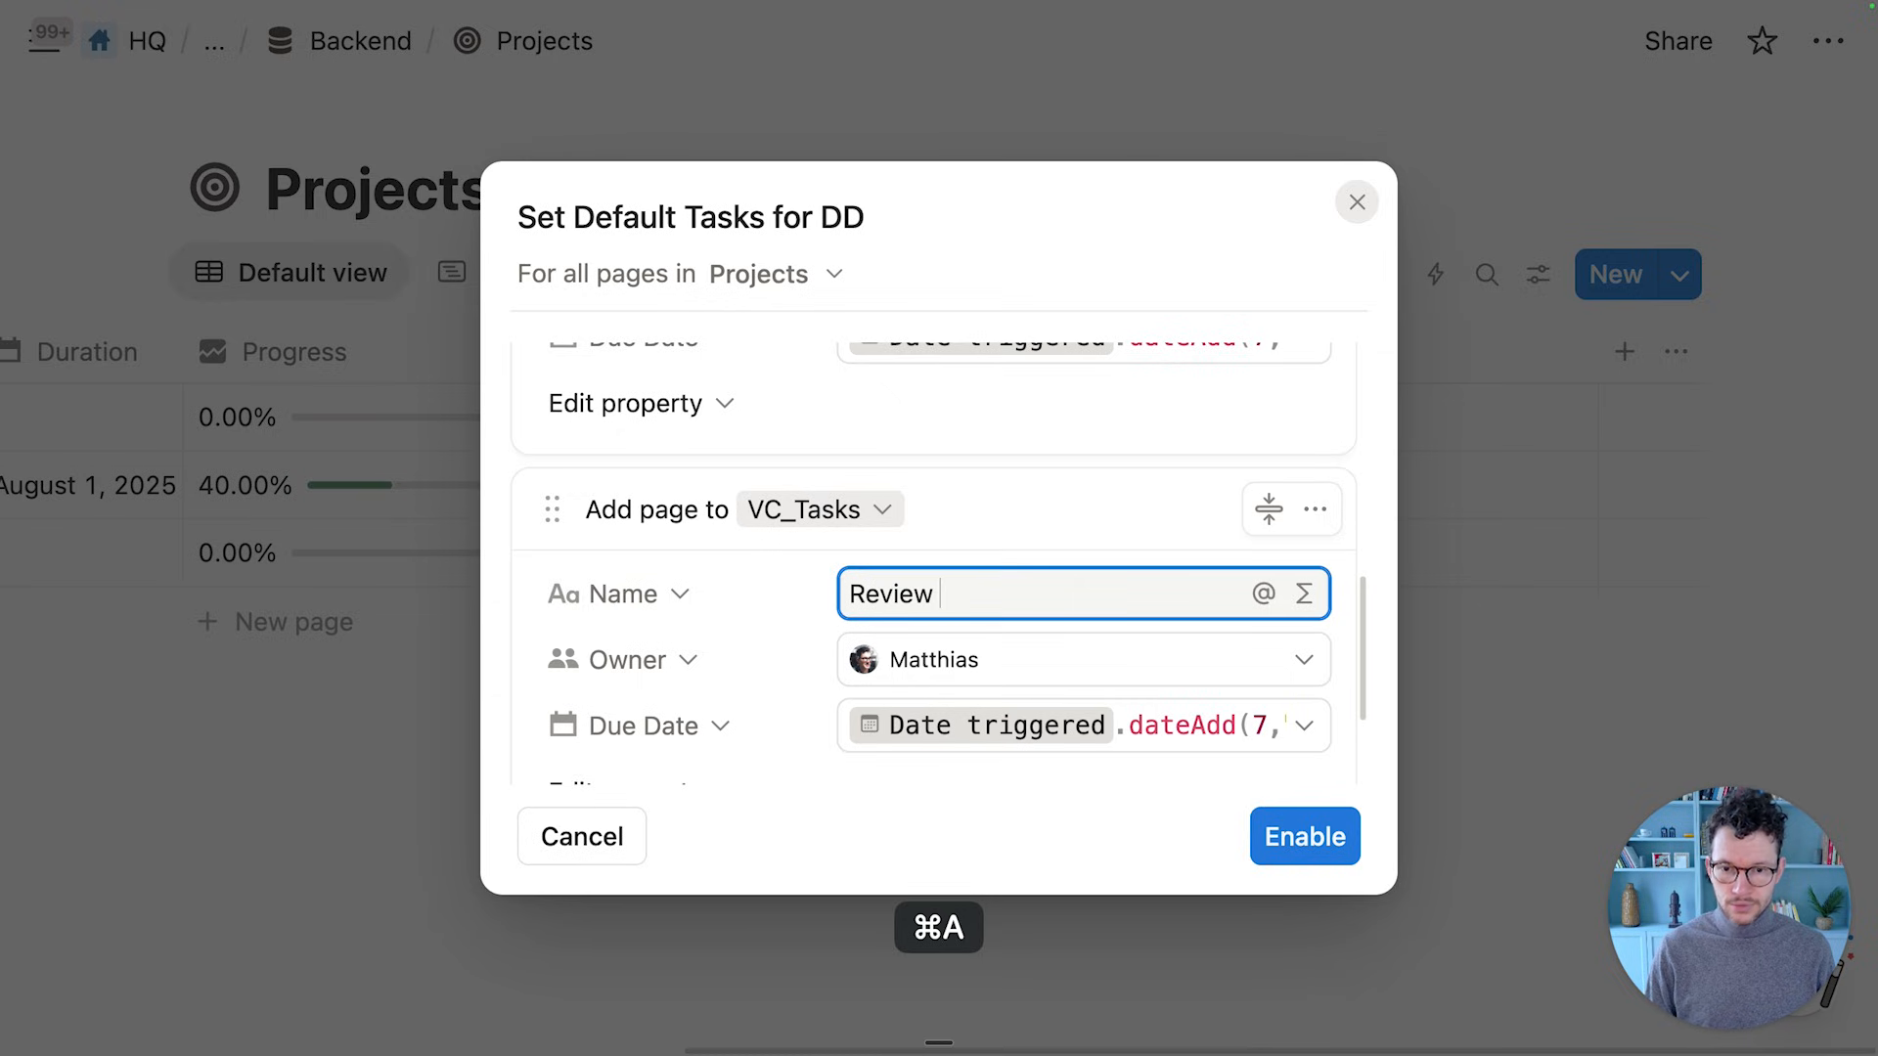
type("view")
key("shift+BackSpace")
type("Data Room")
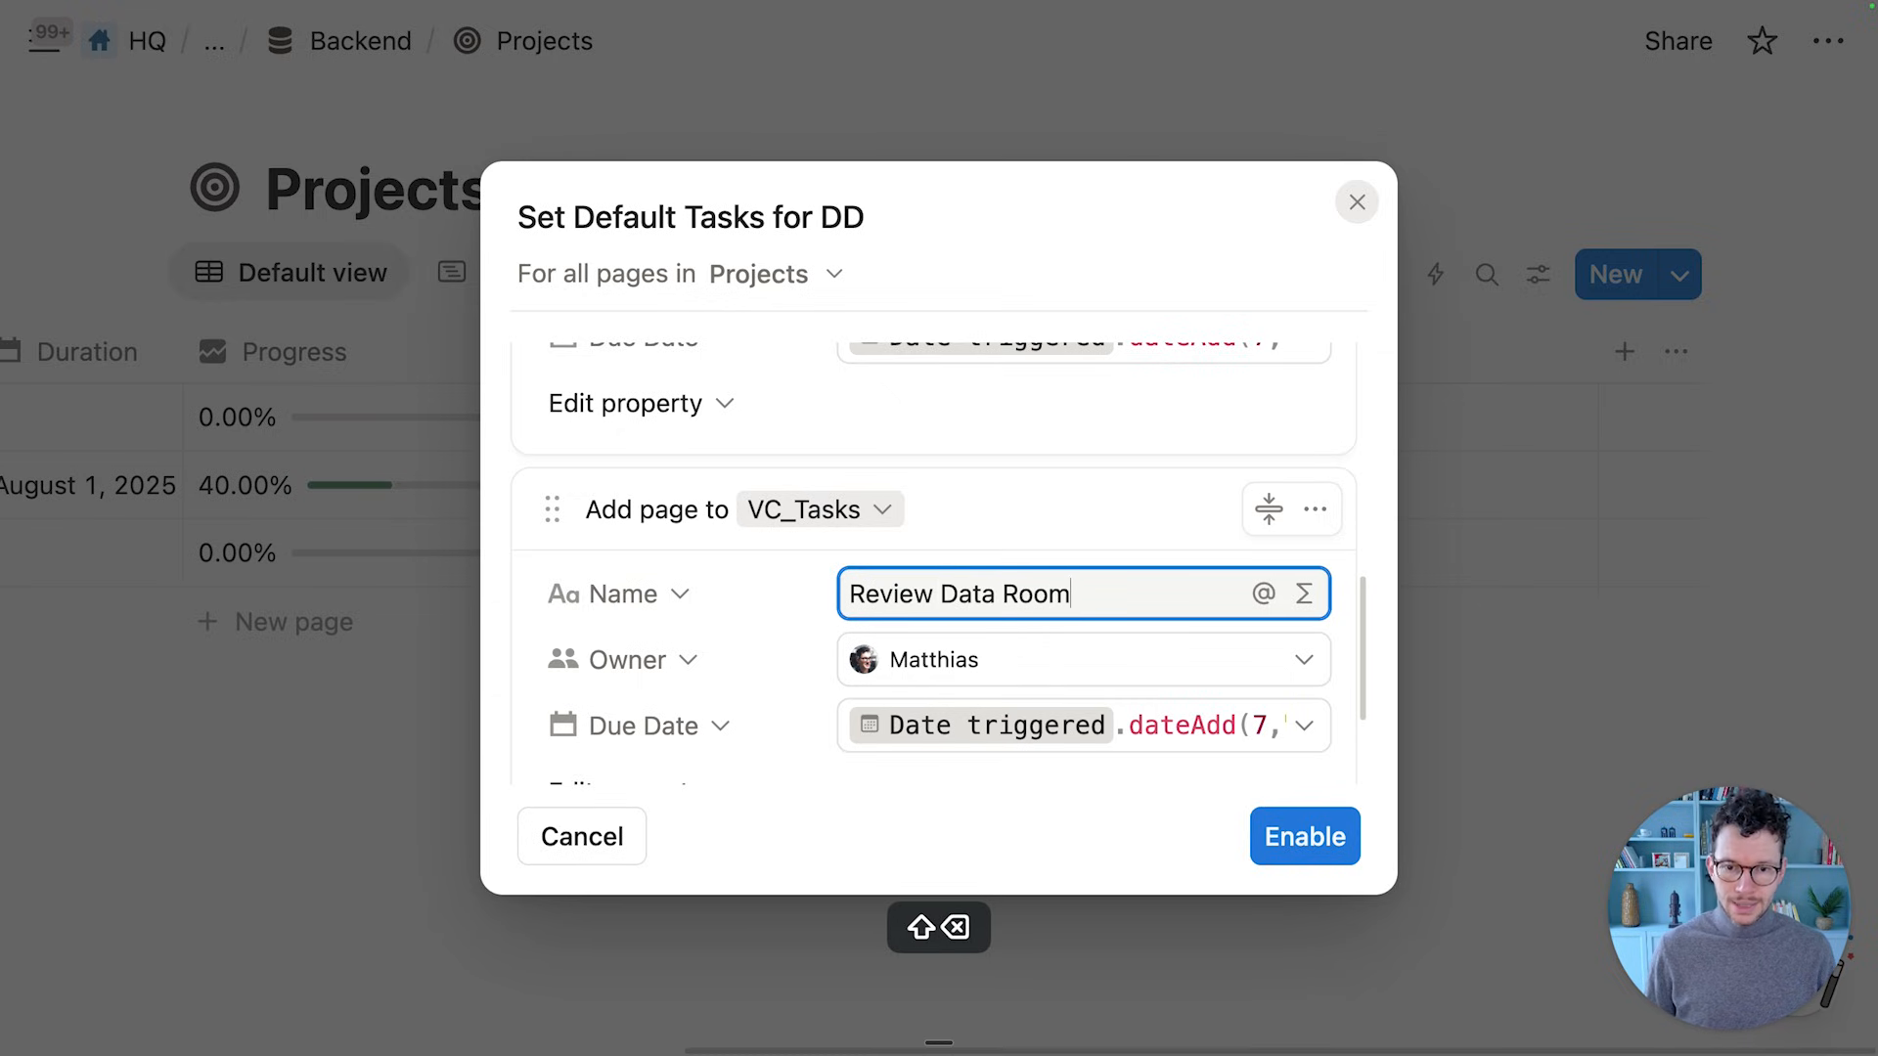
Give Review Data Room a different owner and a 17-day due date formula
left_click(1046, 659)
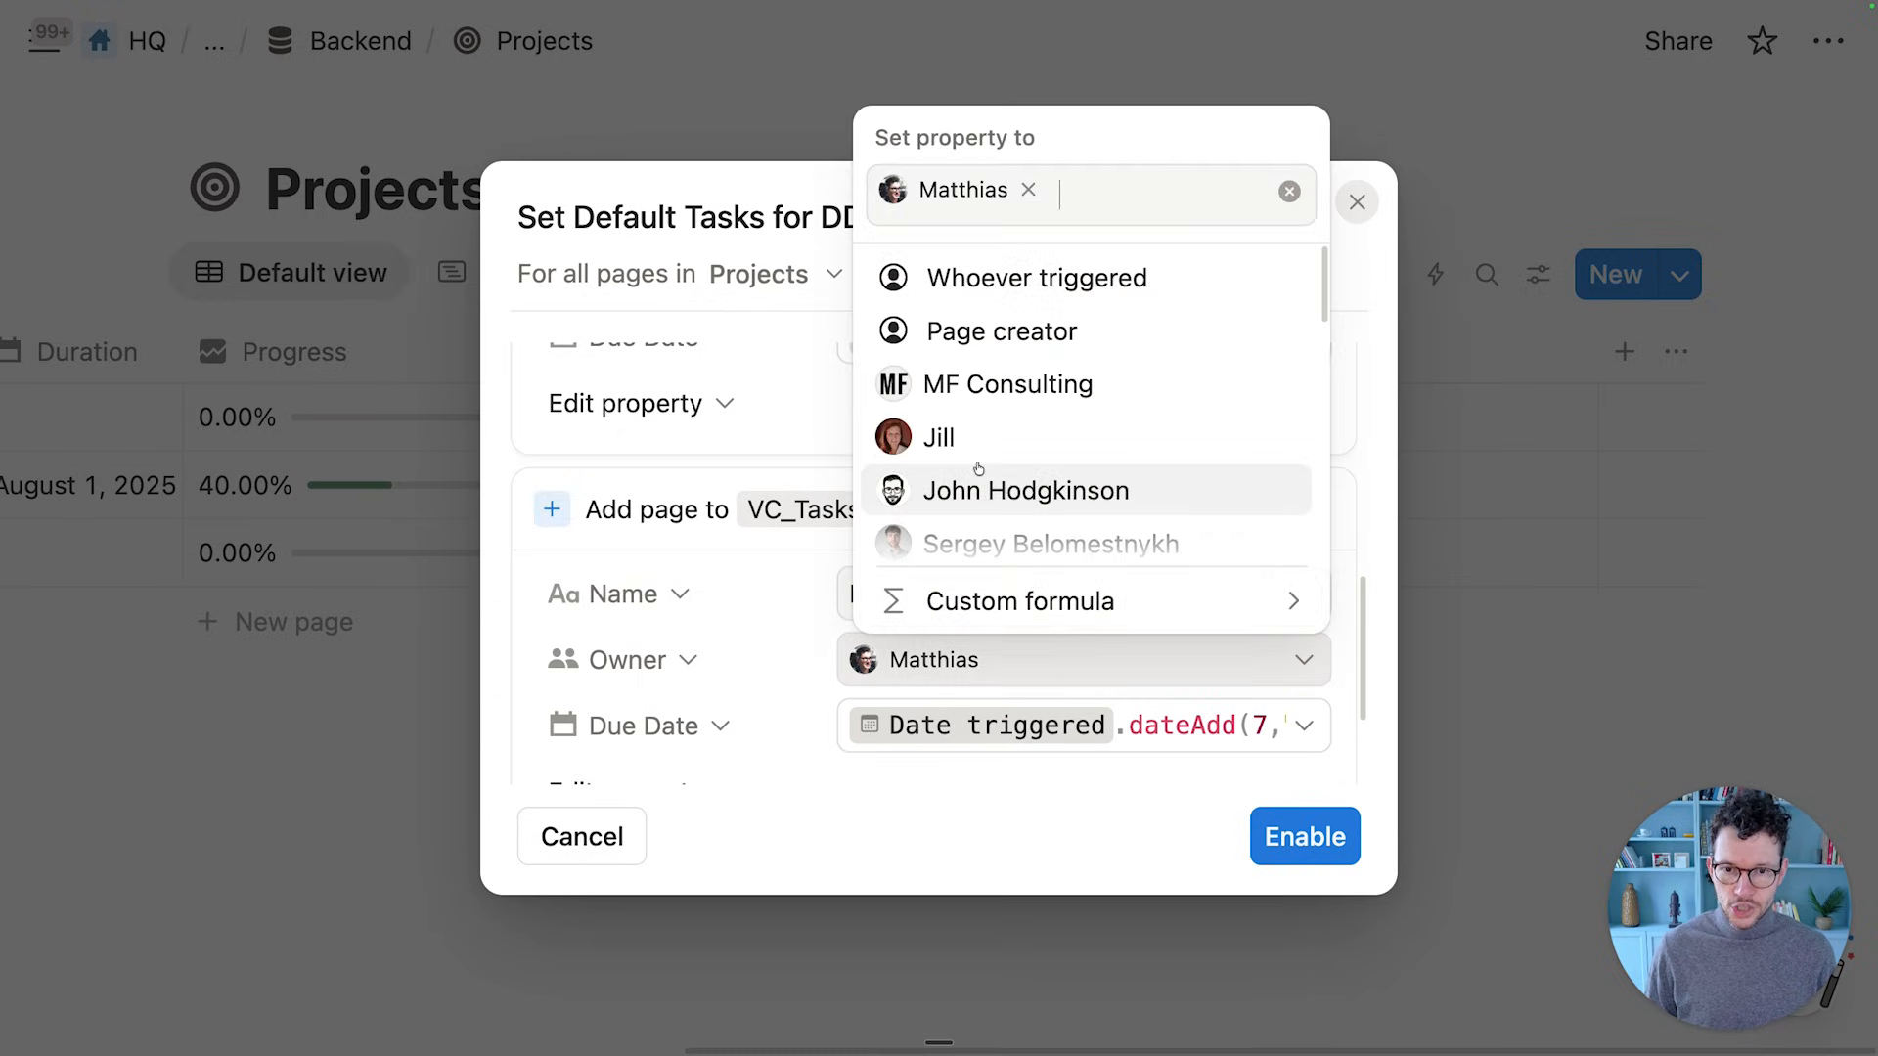
left_click(944, 439)
left_click(1300, 724)
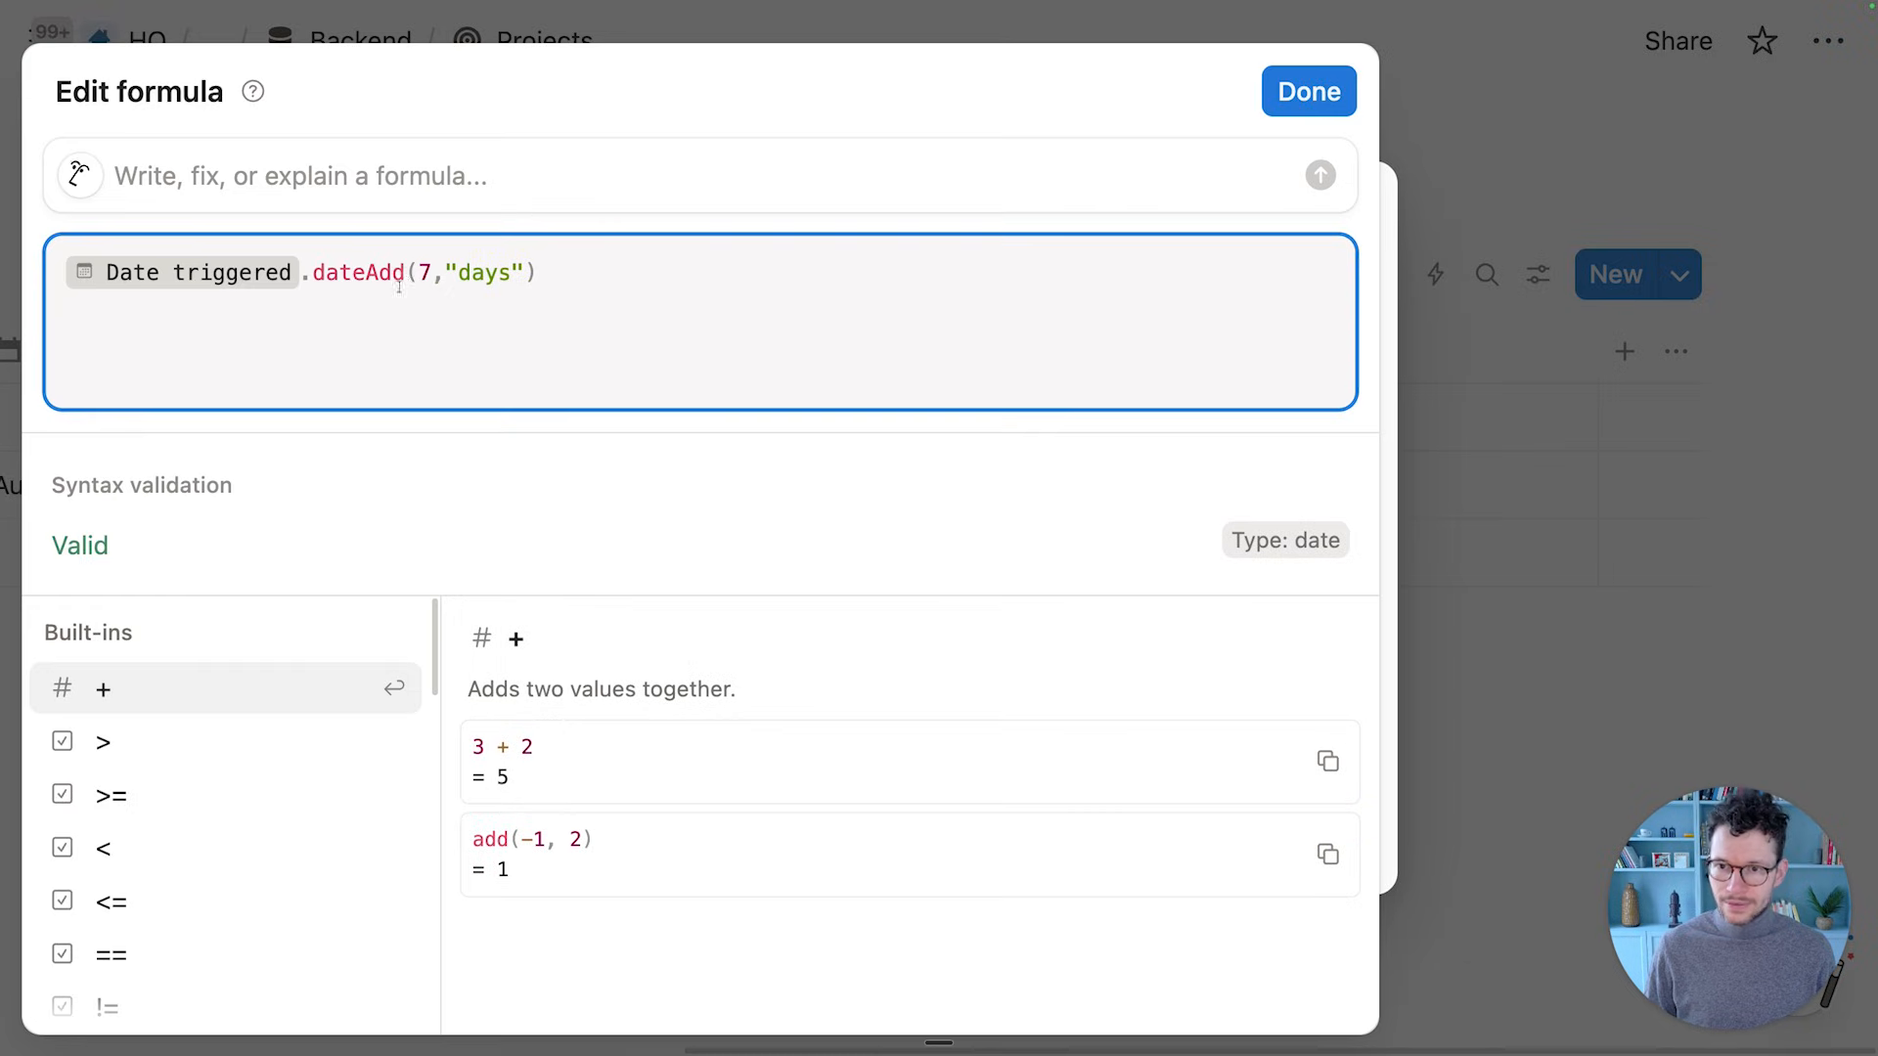
left_click(427, 273)
key("BackSpace")
type("17")
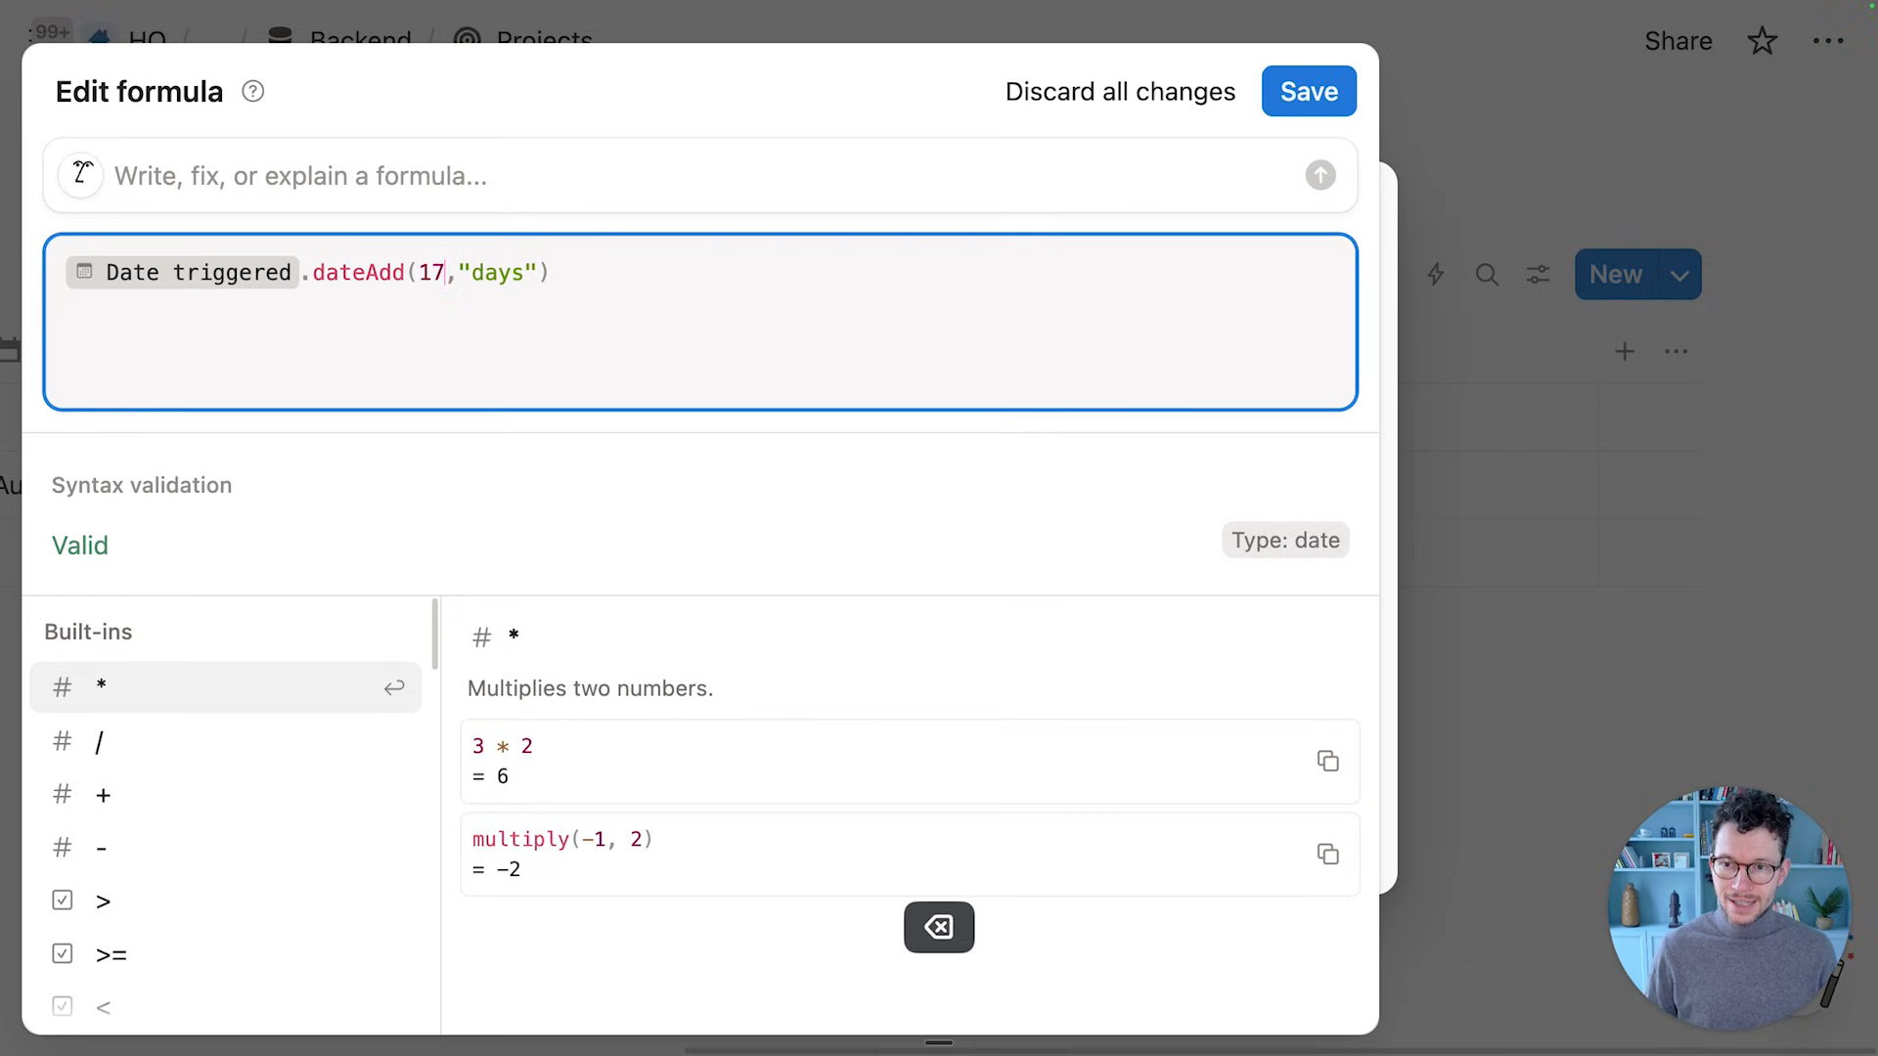
left_click(1309, 91)
Duplicate the Review Data Room action to make a third task
scroll(1301, 440, "down", 2)
left_click(1303, 394)
left_click(1291, 675)
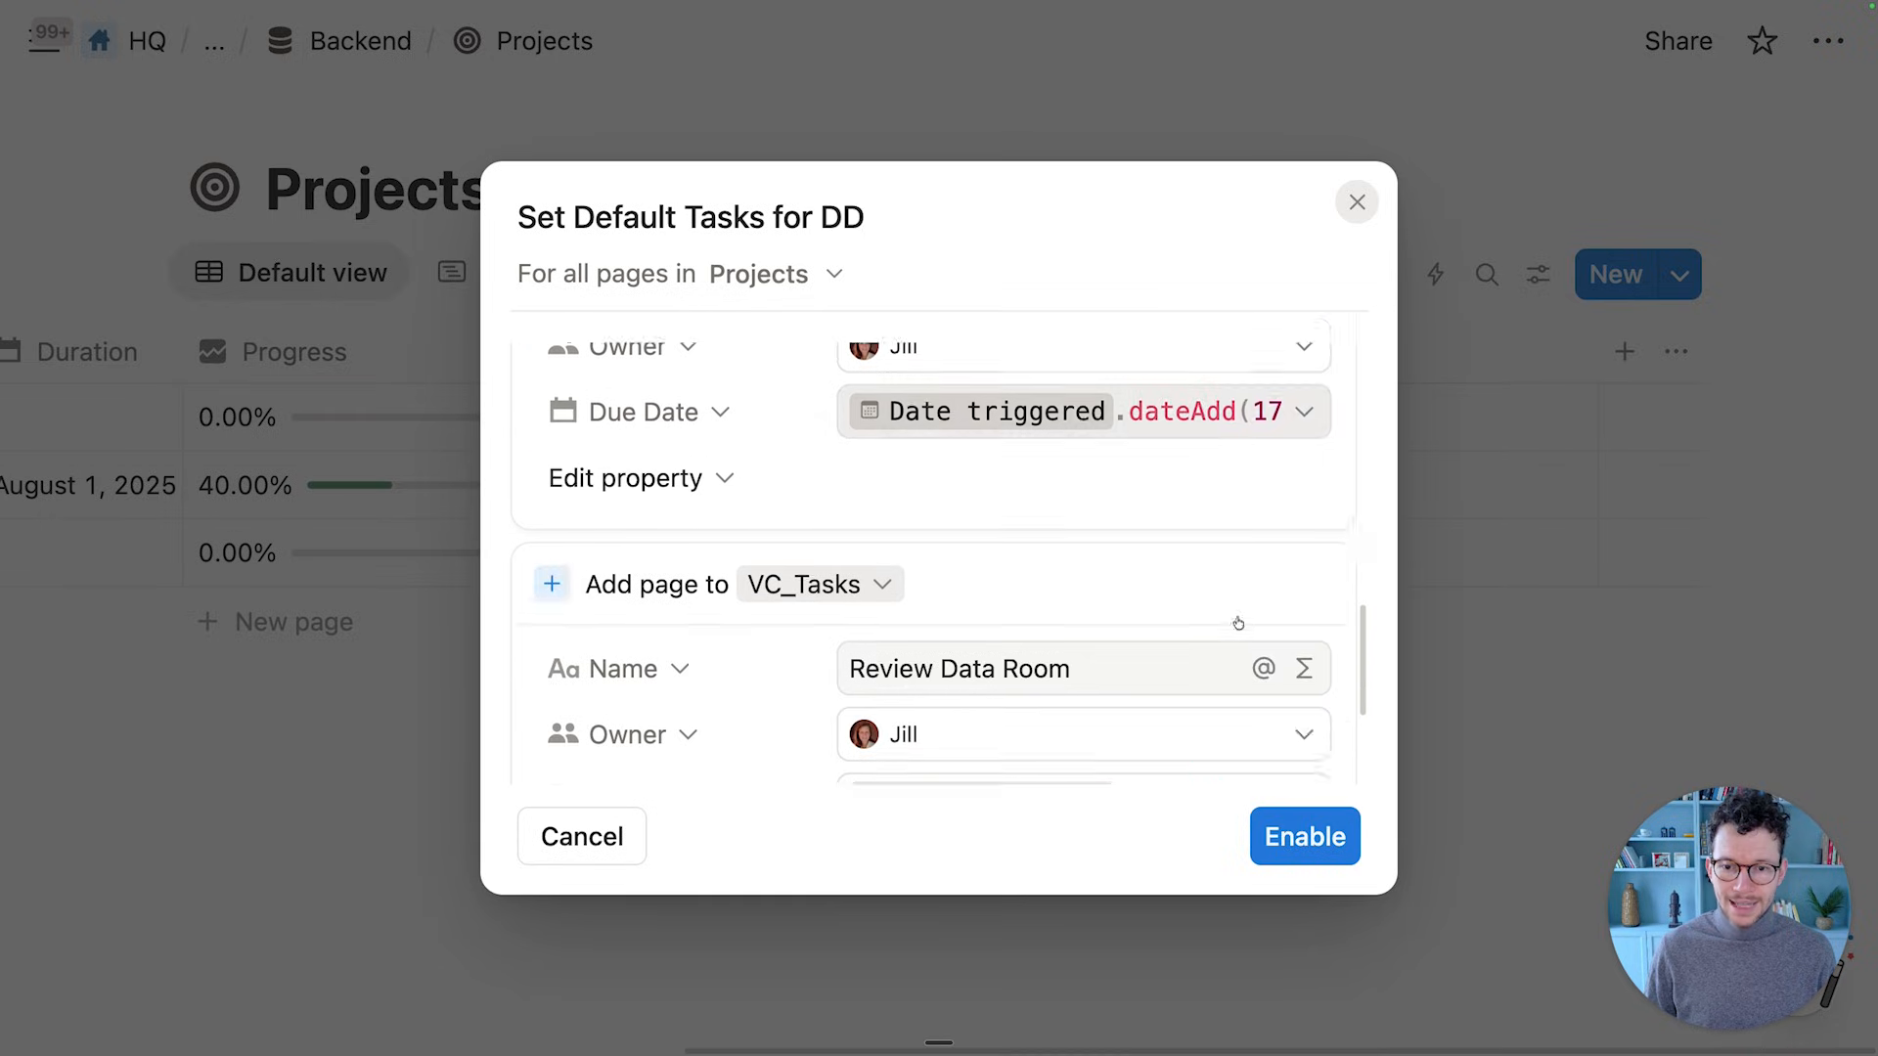
Rename the third task 'Write Review' and make its Owner whoever triggered the automation
left_click(1021, 590)
key("super+a")
type("Write R")
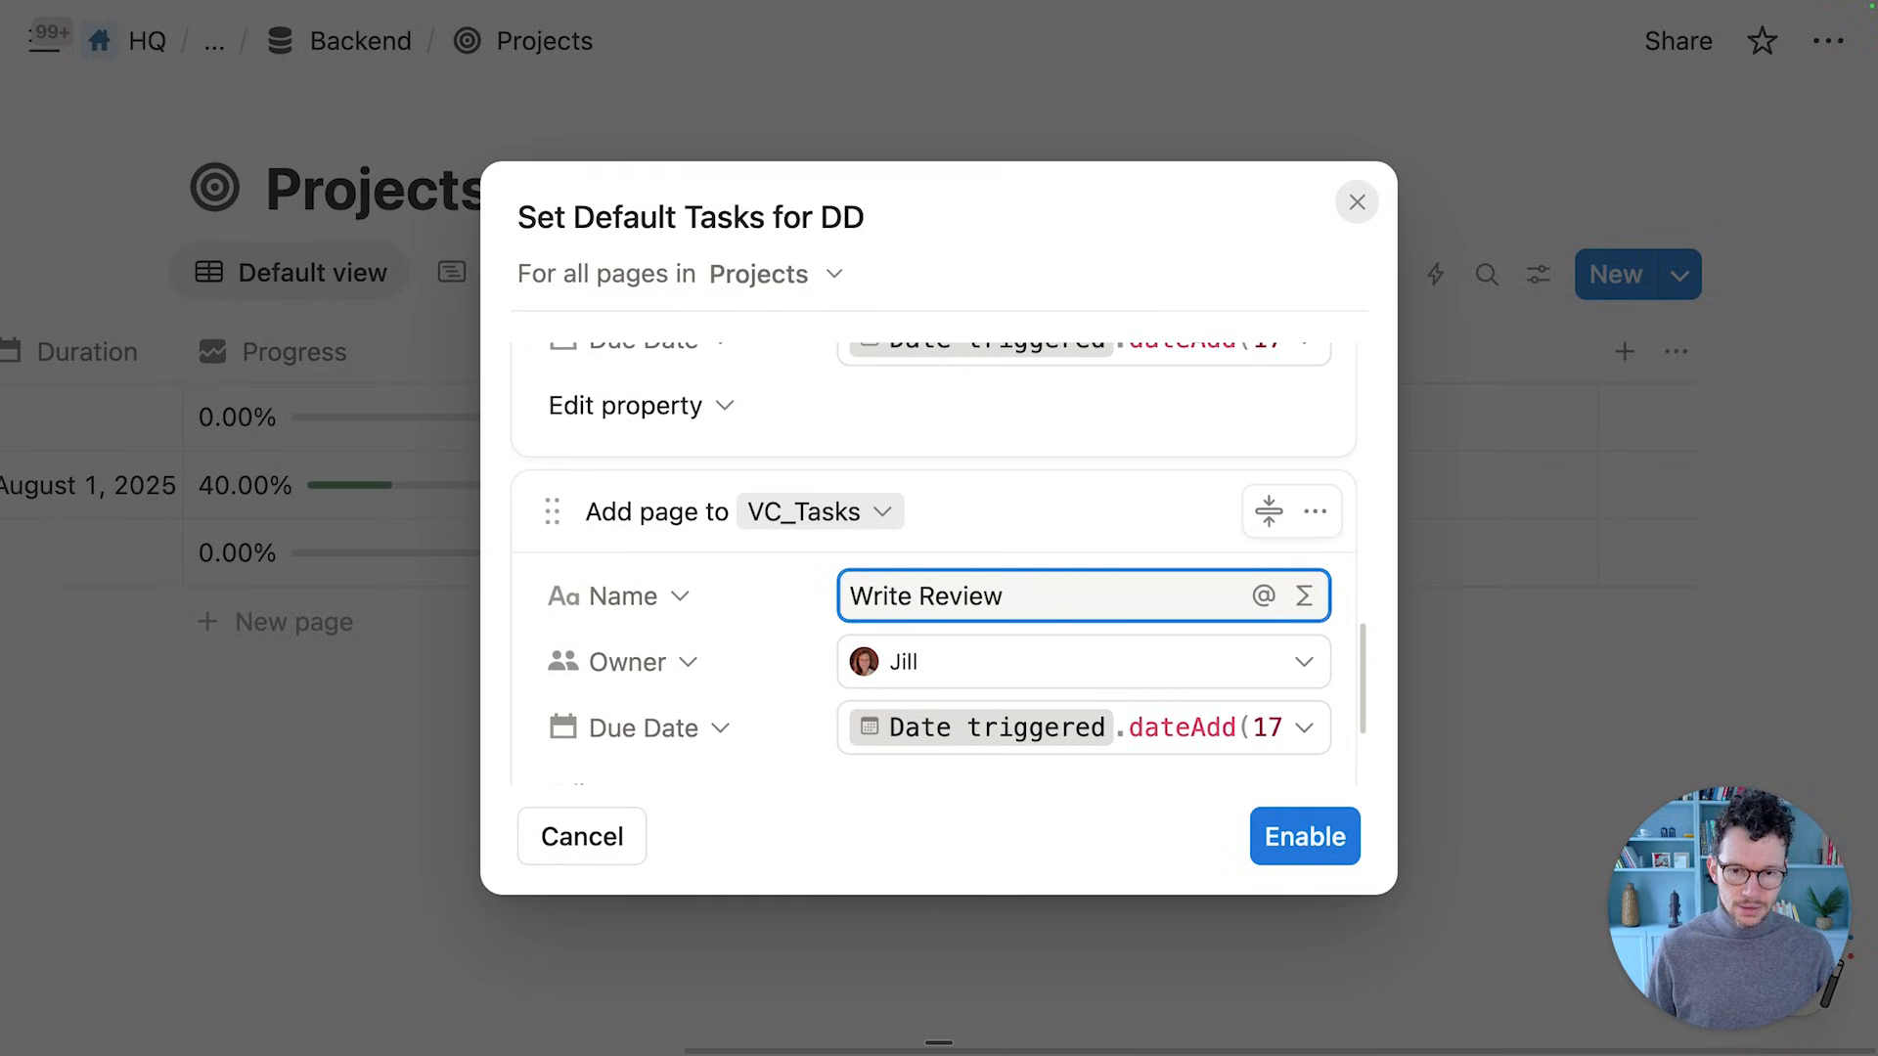
left_click(1006, 660)
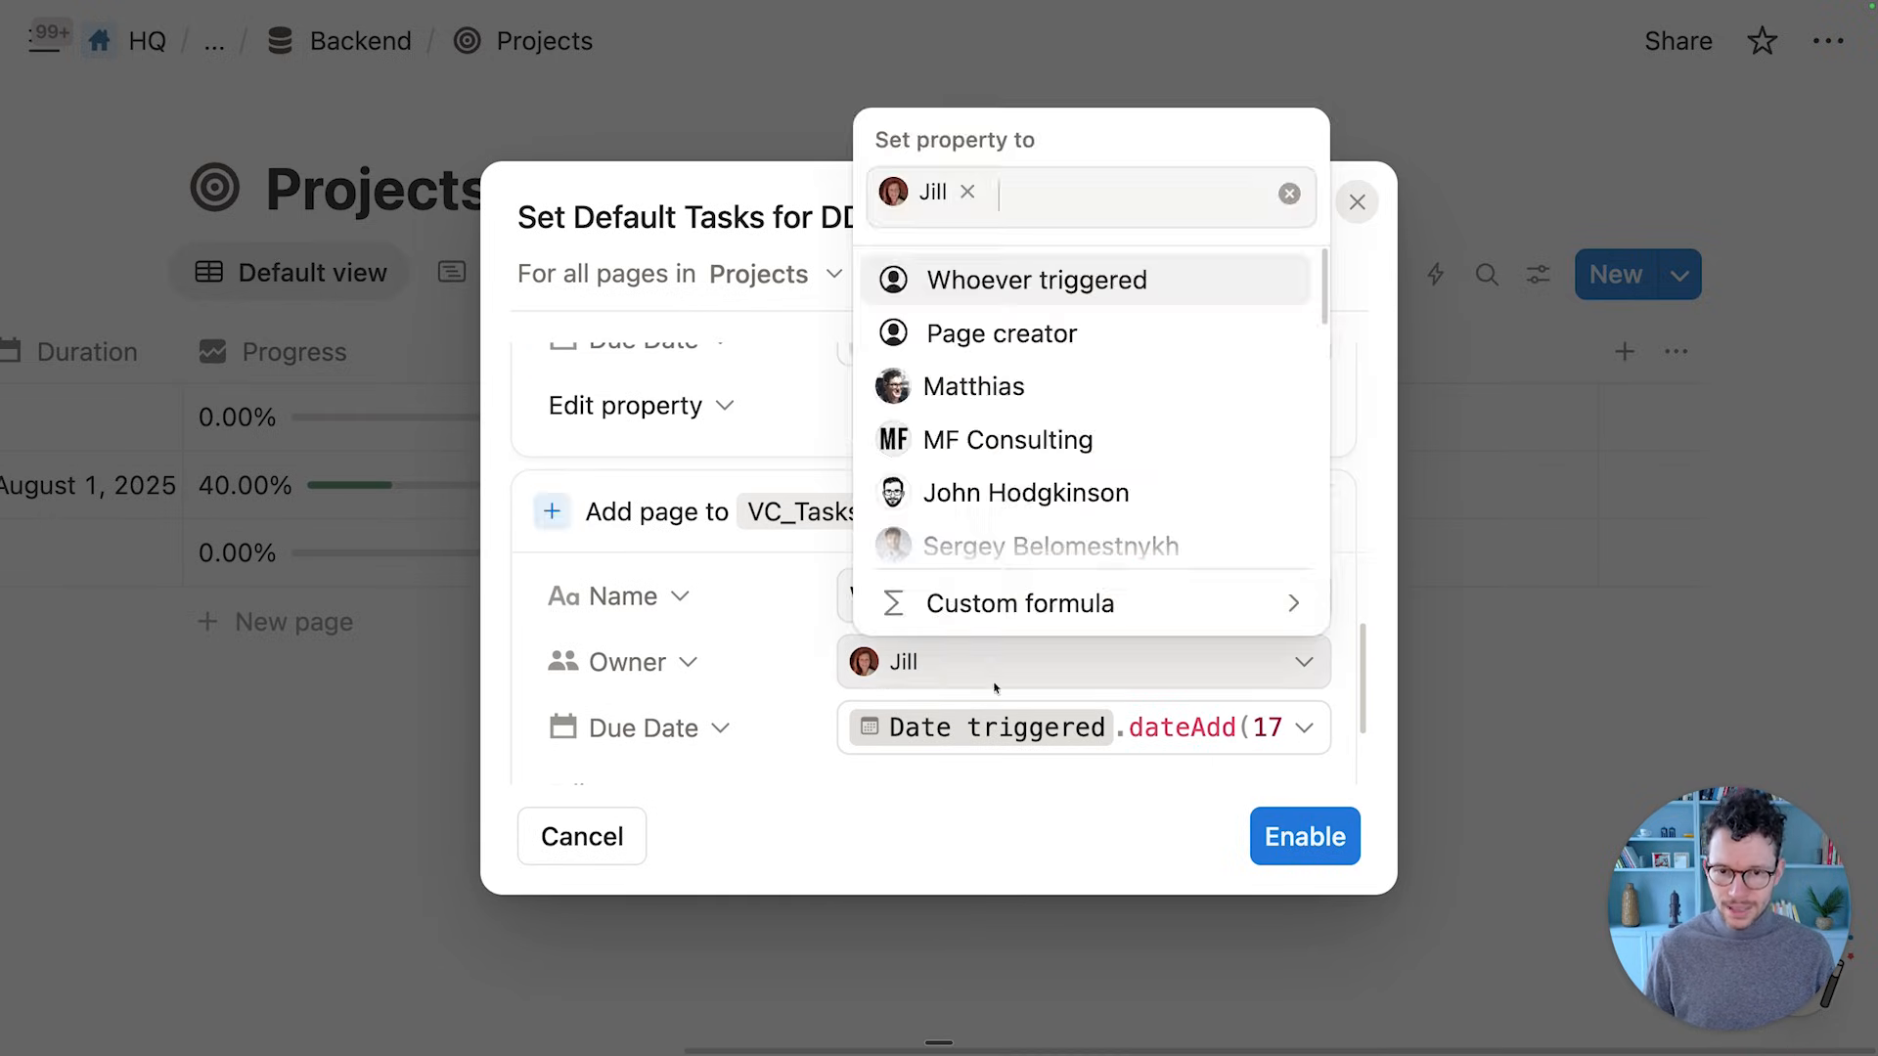
left_click(938, 338)
left_click(968, 337)
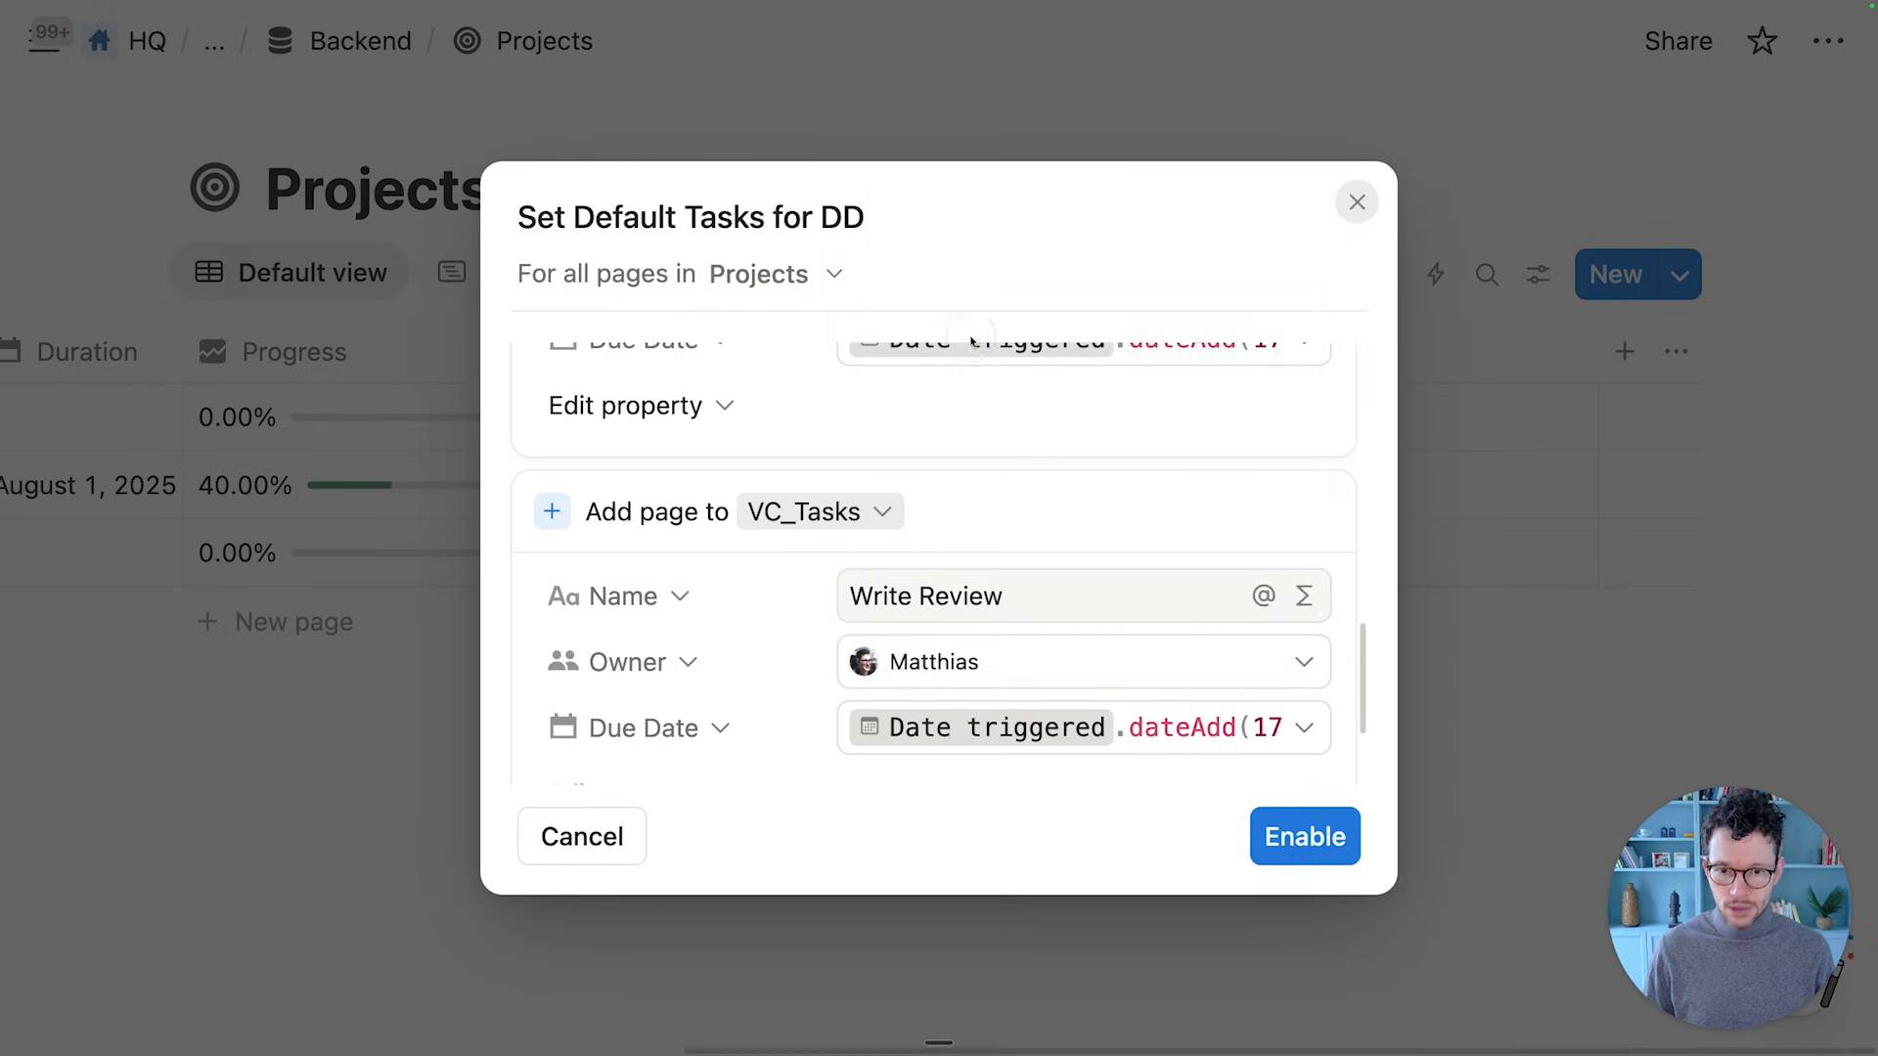
left_click(1037, 657)
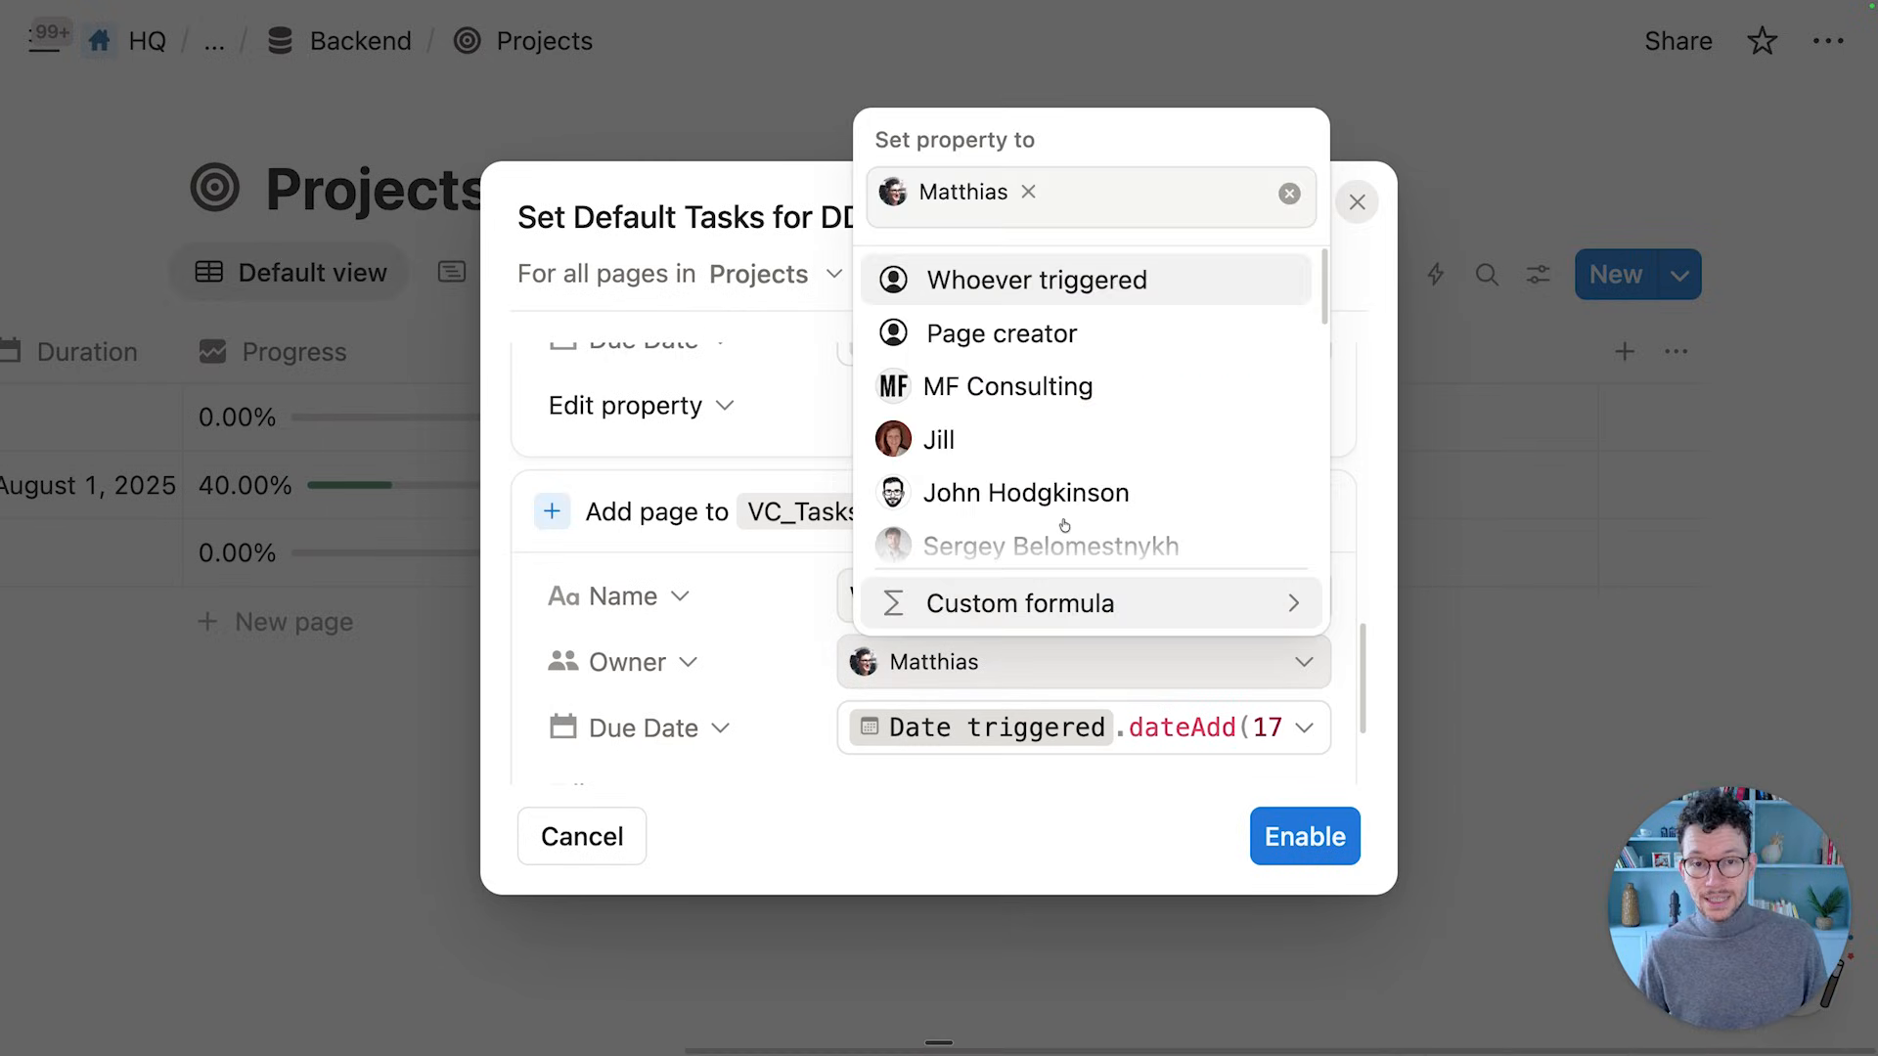
left_click(1088, 279)
left_click(774, 590)
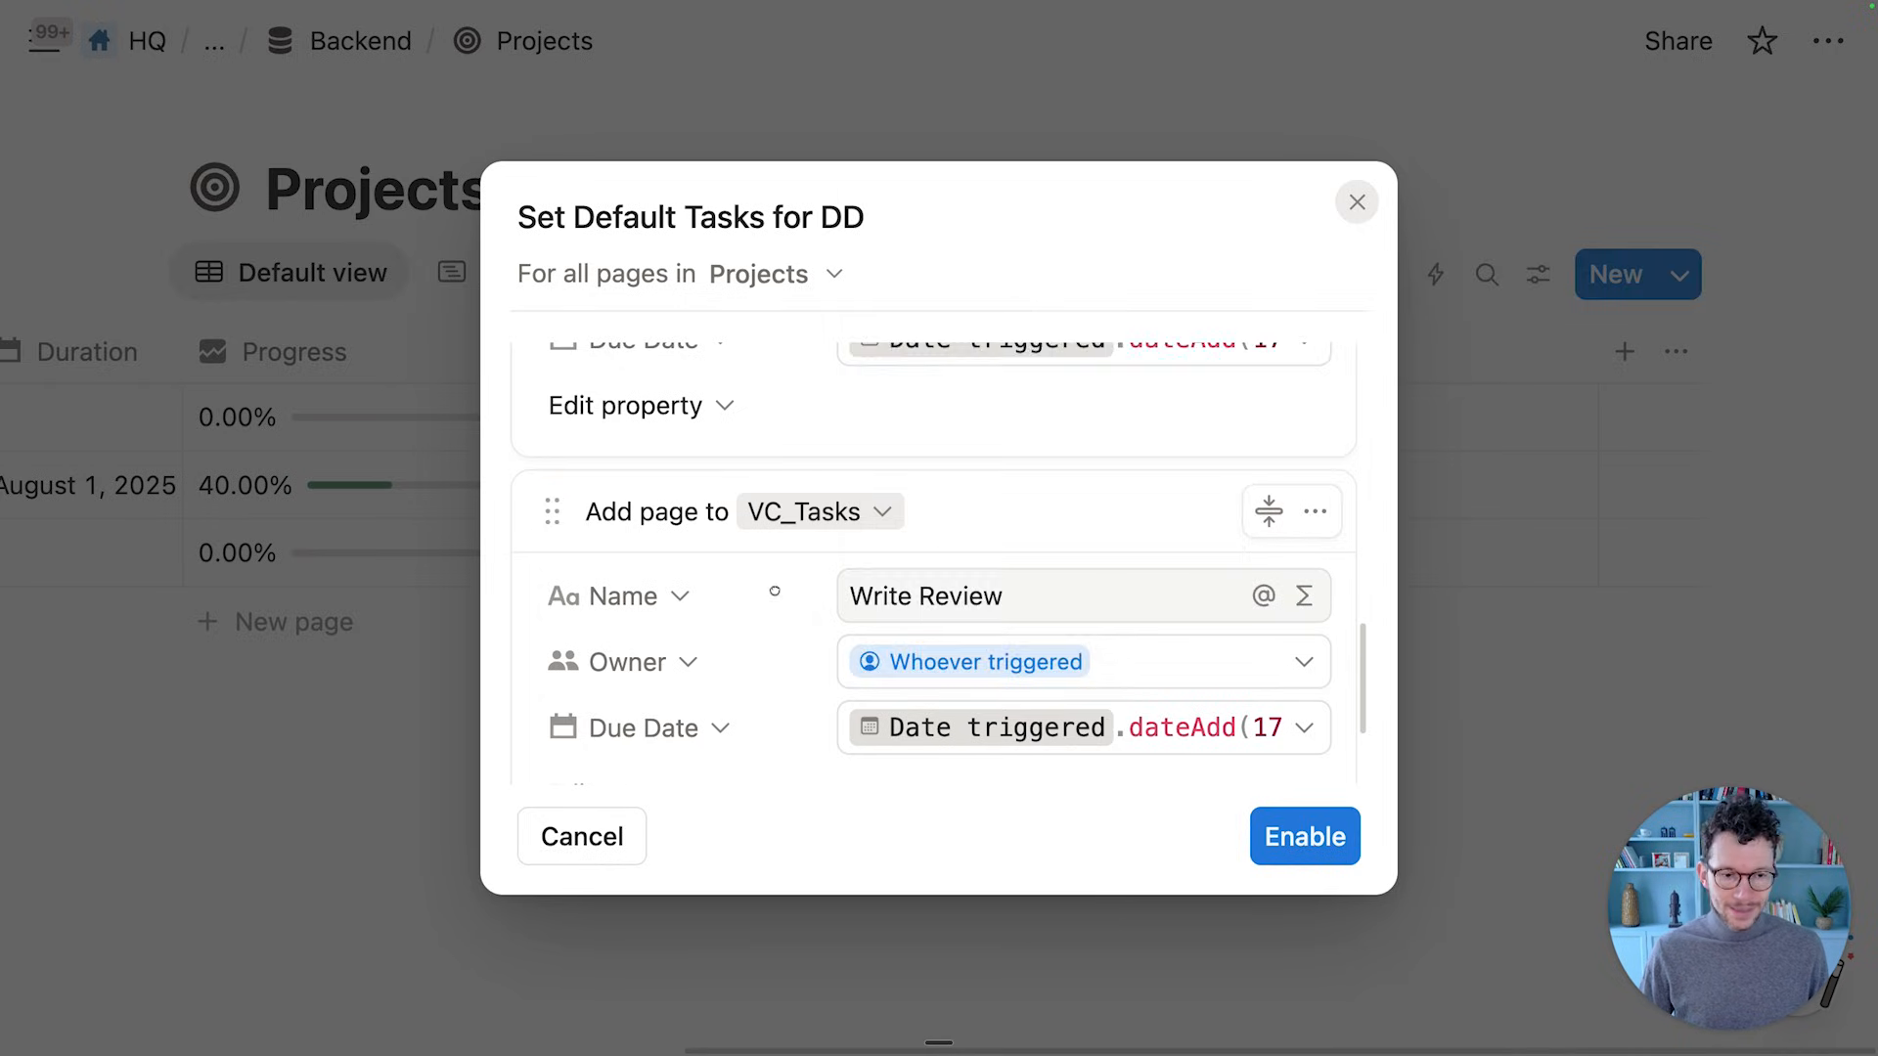
scroll(774, 591, "up", 6)
scroll(962, 530, "down", 5)
scroll(969, 533, "down", 5)
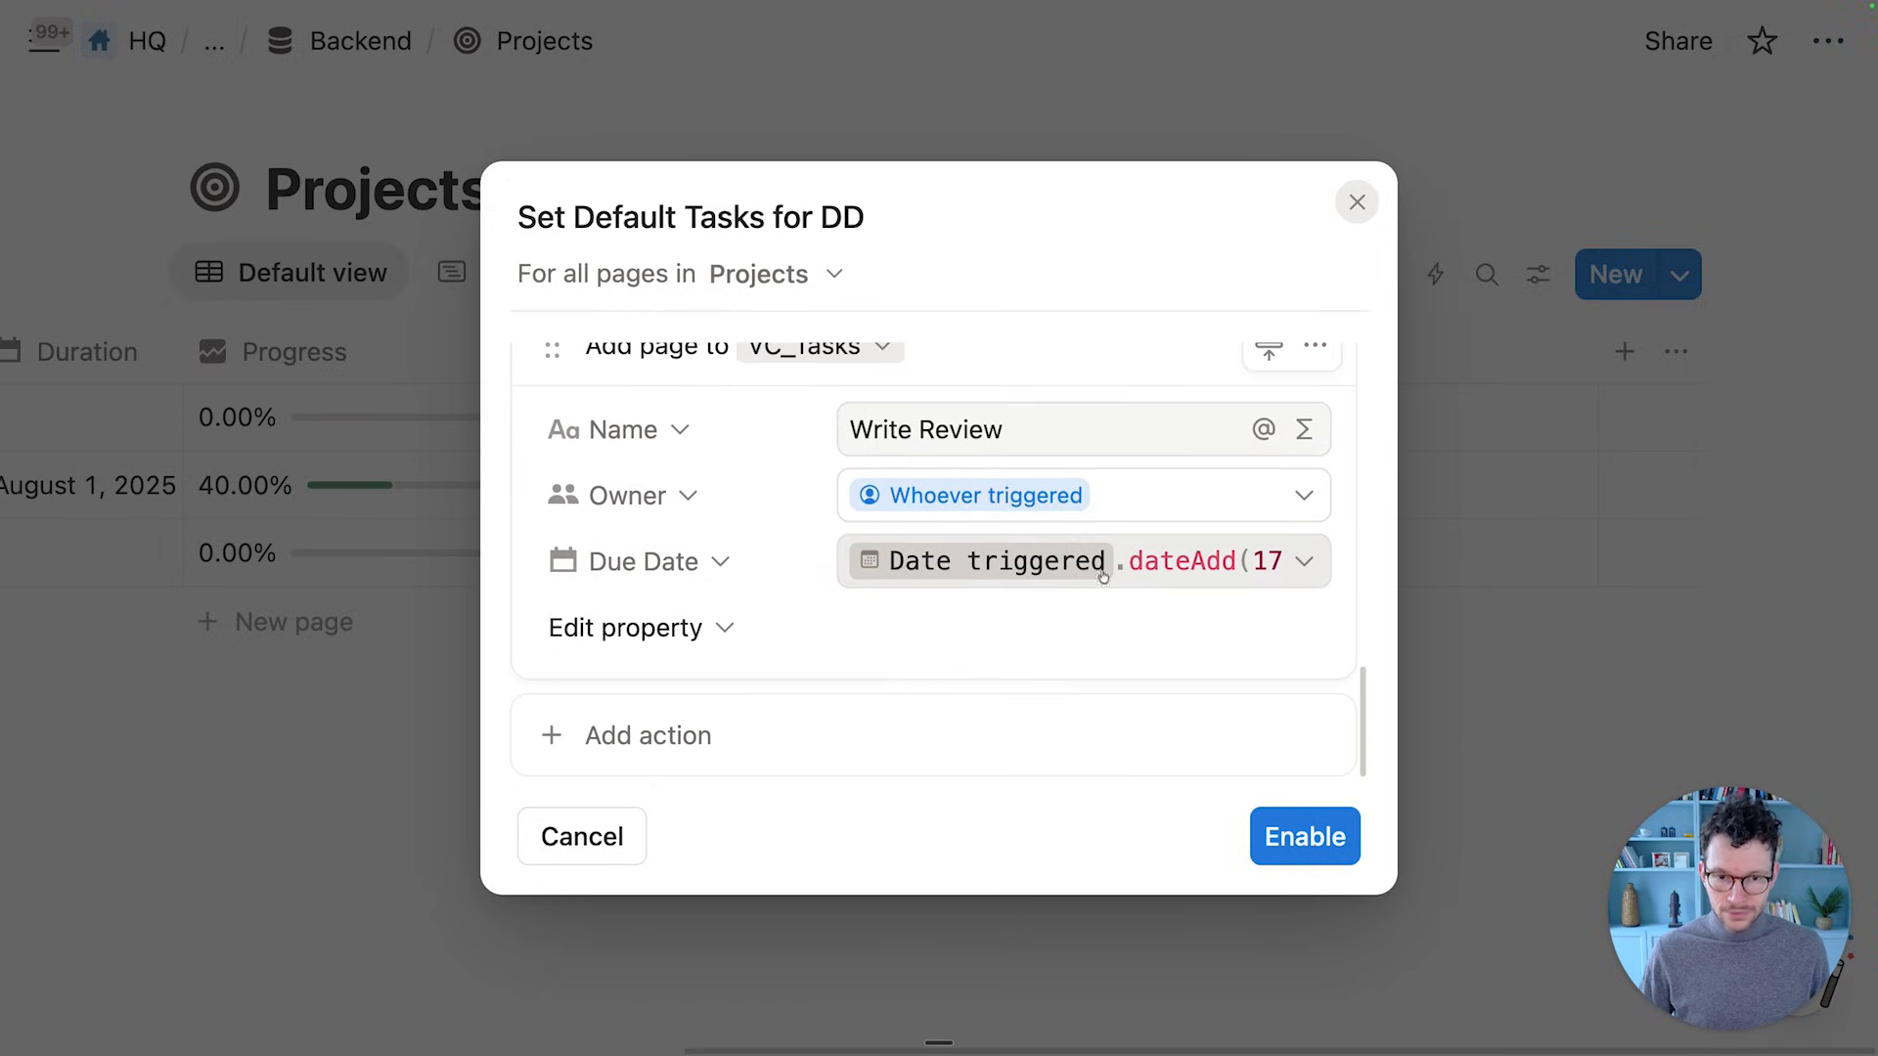
Change Write Review's due date formula from 17 to 21 days
left_click(1157, 574)
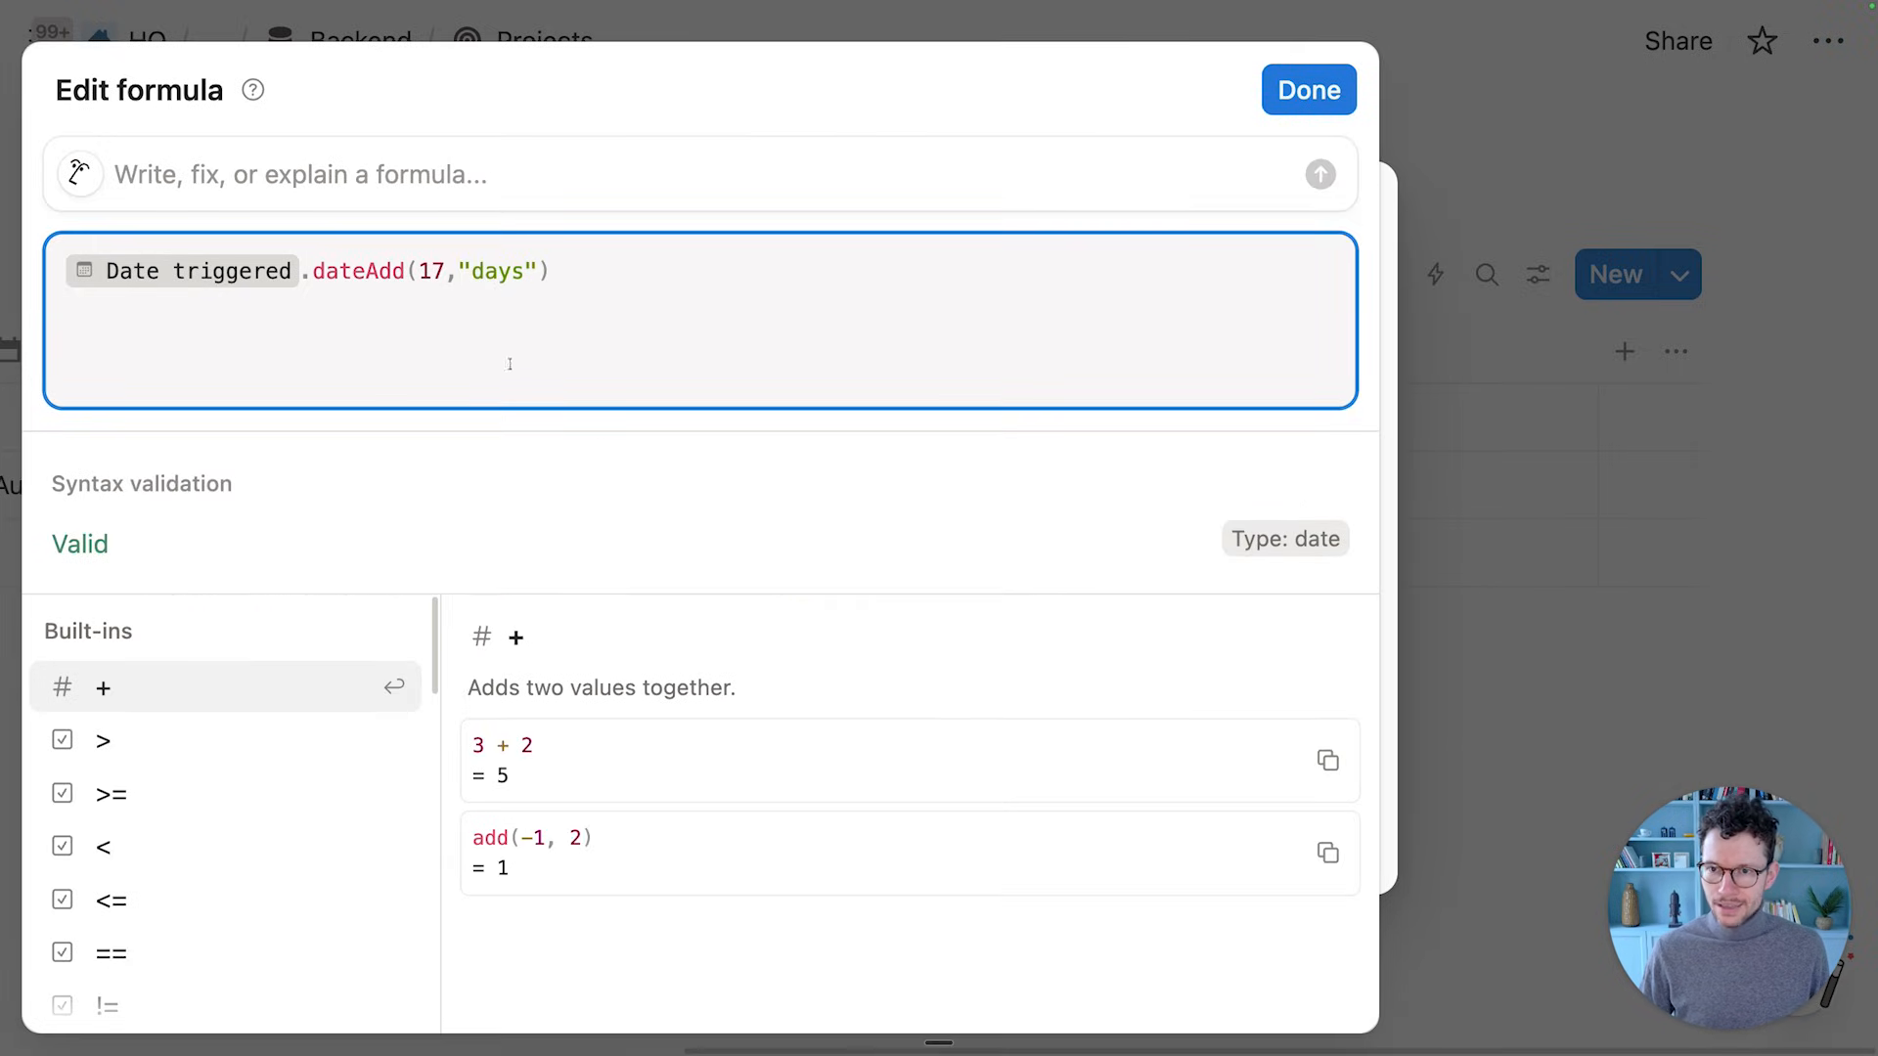
double_click(421, 274)
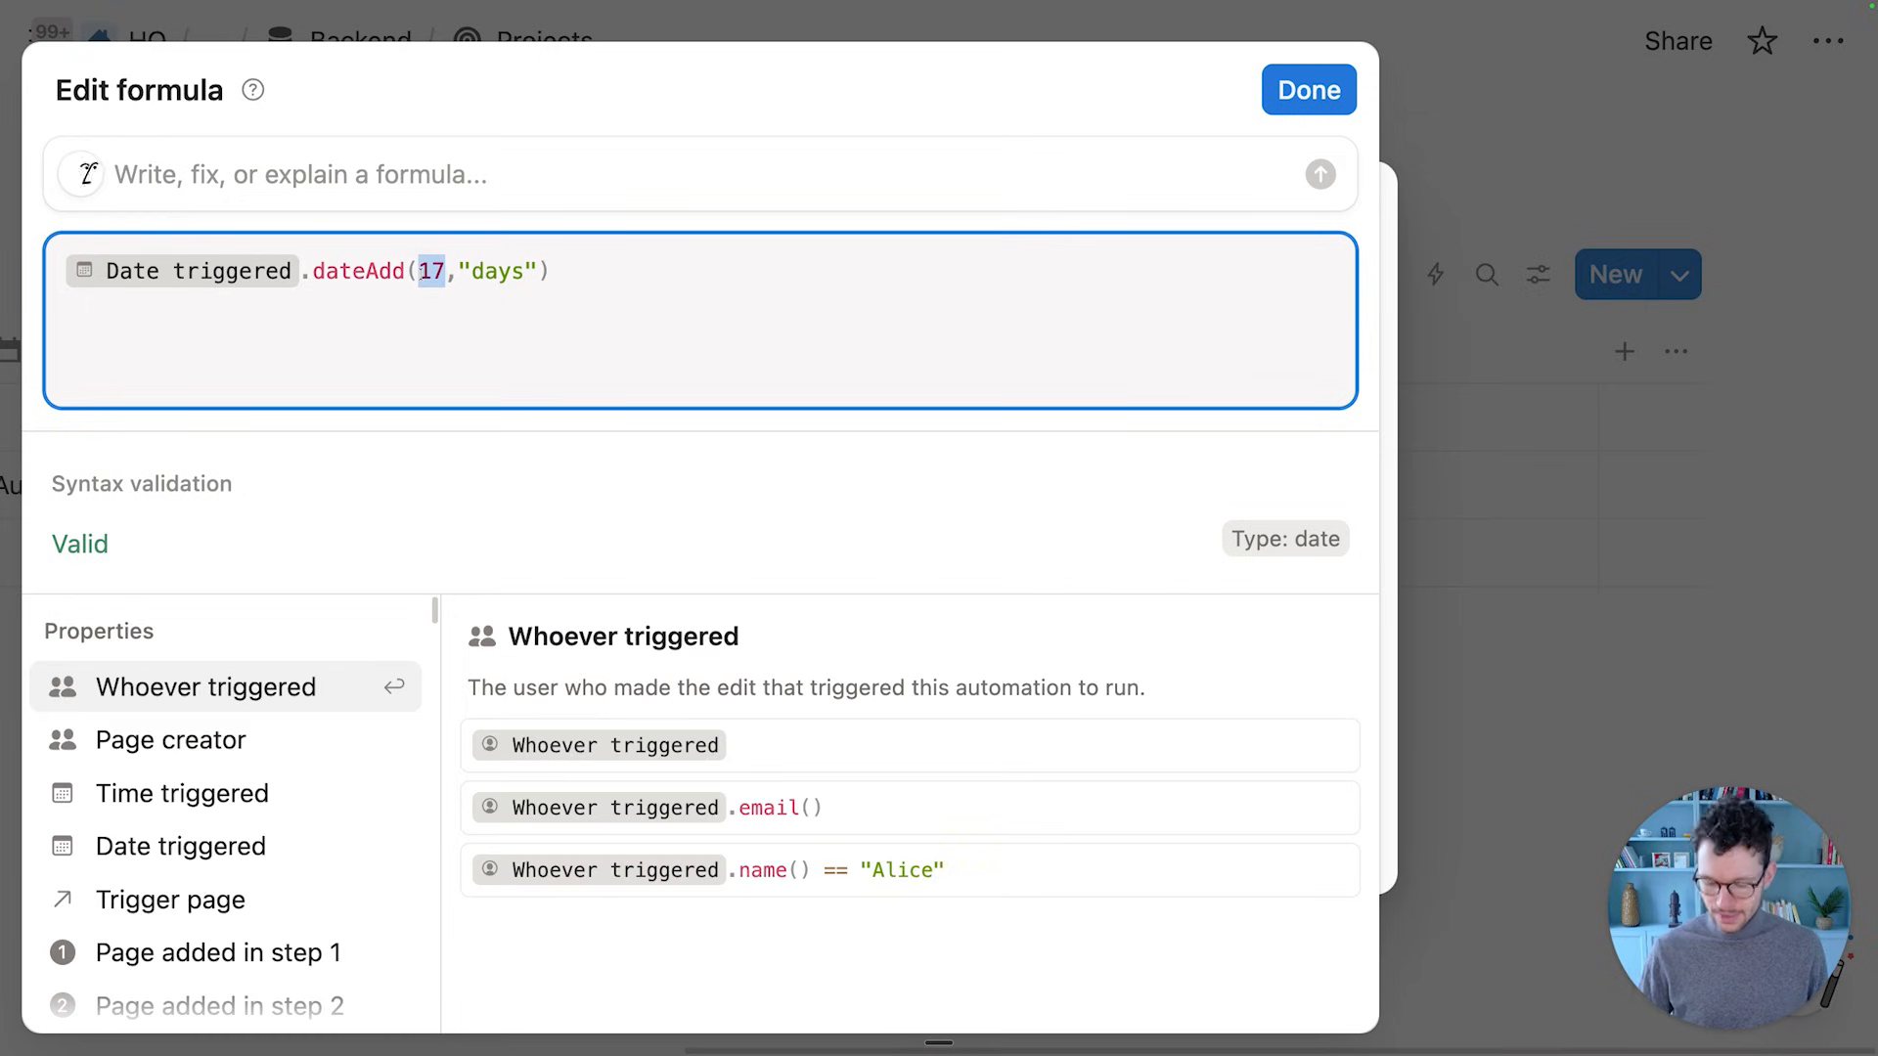
type("21")
left_click(1309, 89)
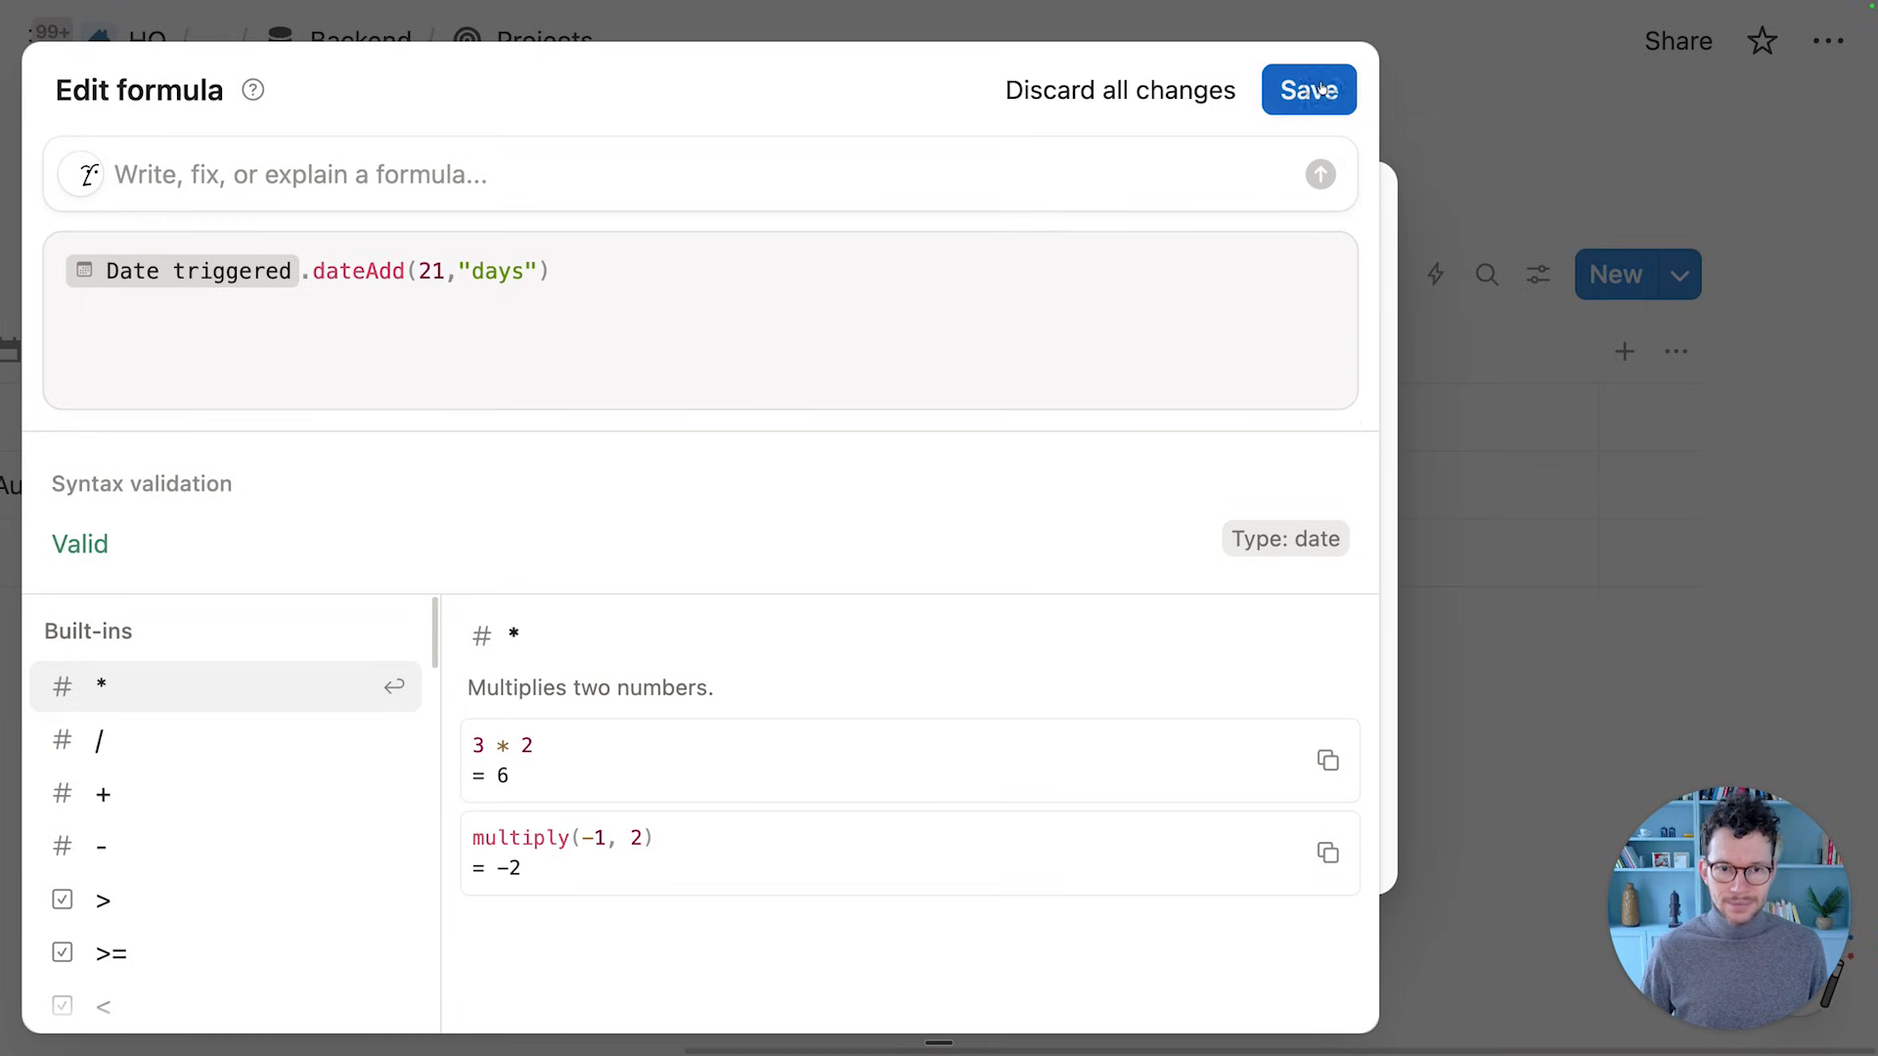
scroll(1150, 733, "down", 1)
scroll(1173, 746, "up", 1)
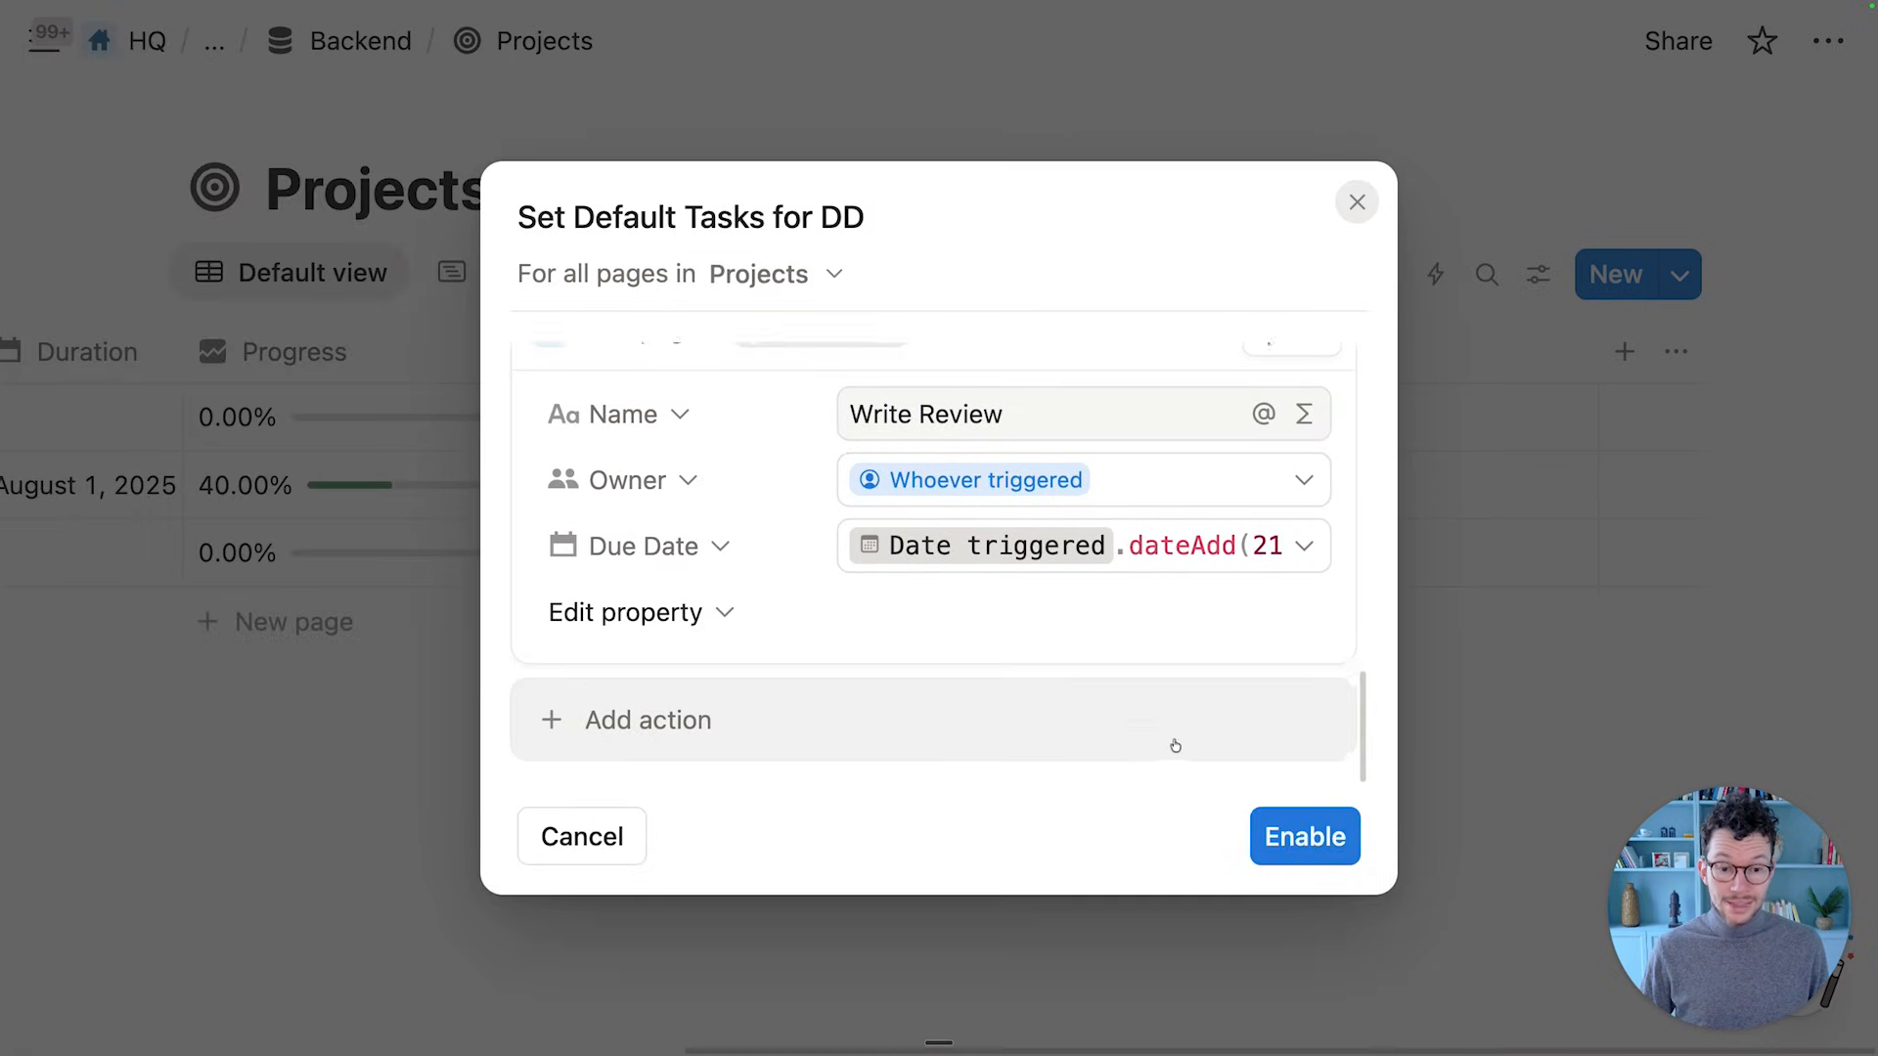
Turn on the Set Default Tasks for DD automation and finish its setup
left_click(1284, 846)
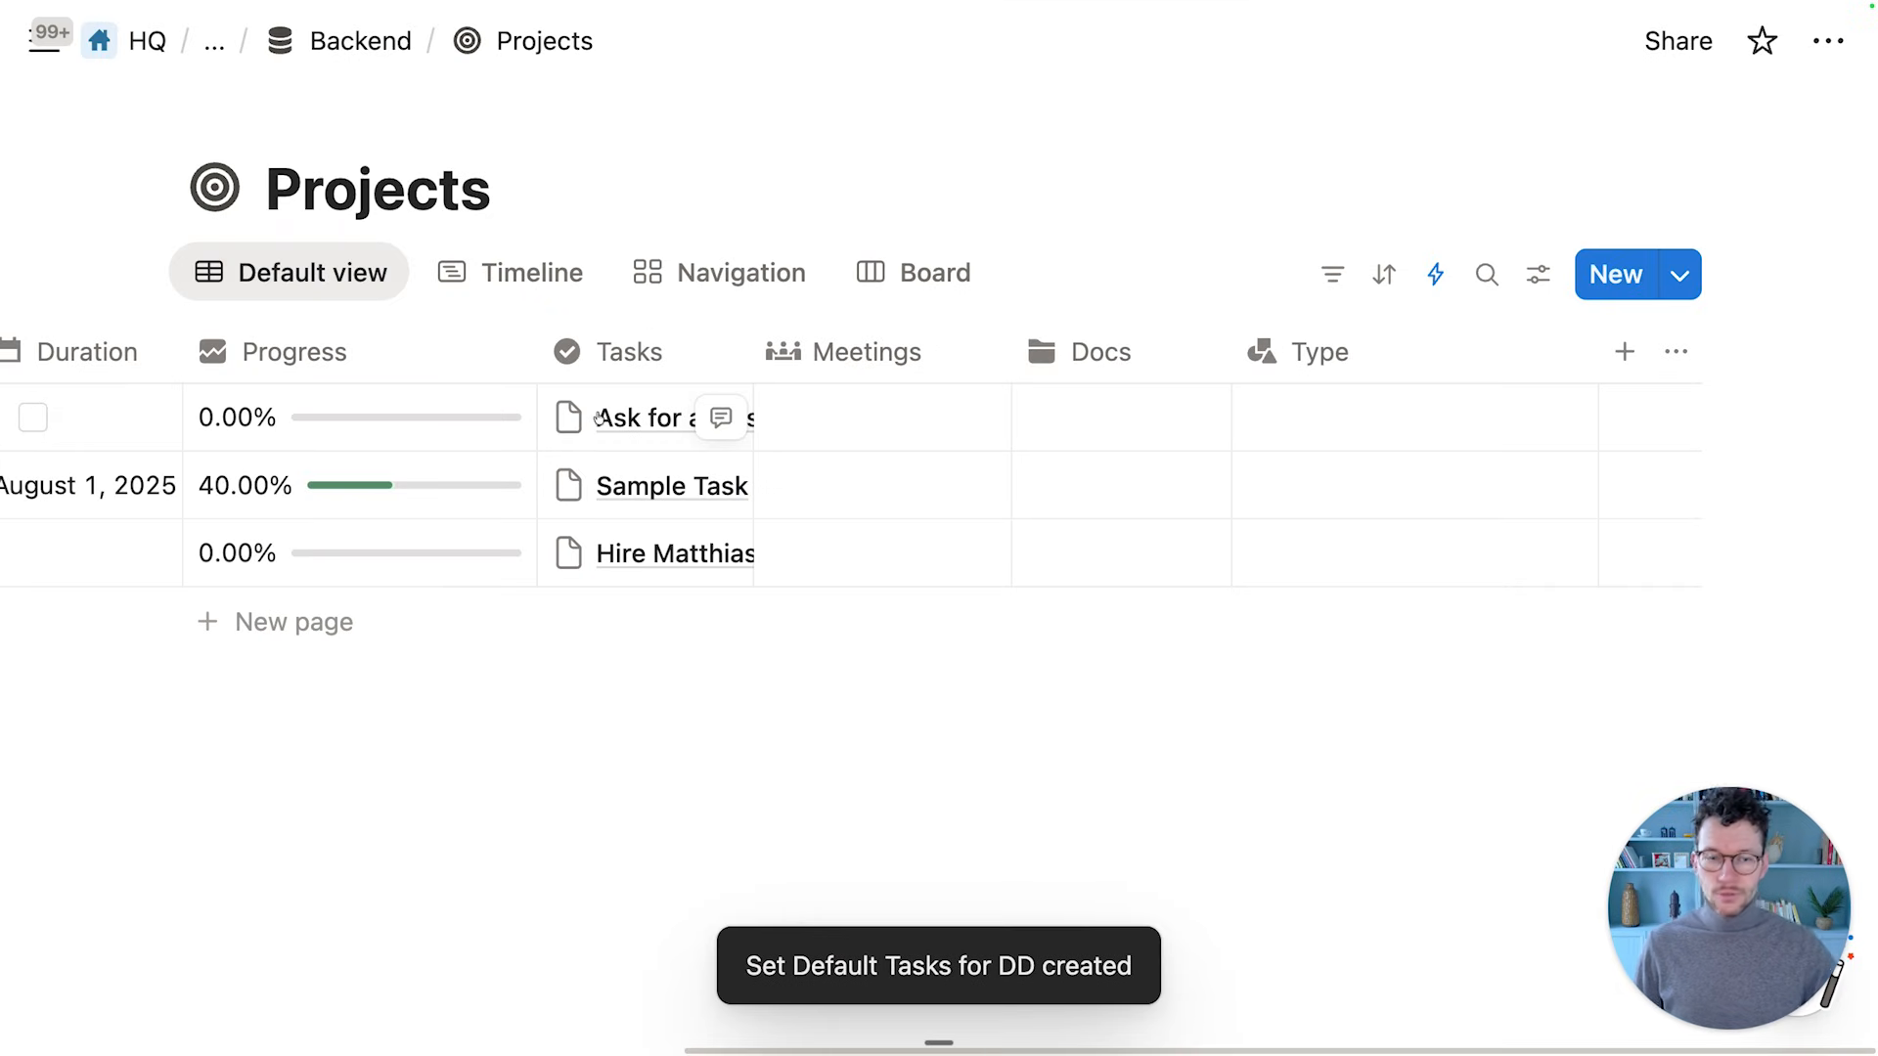
scroll(599, 418, "left", 10)
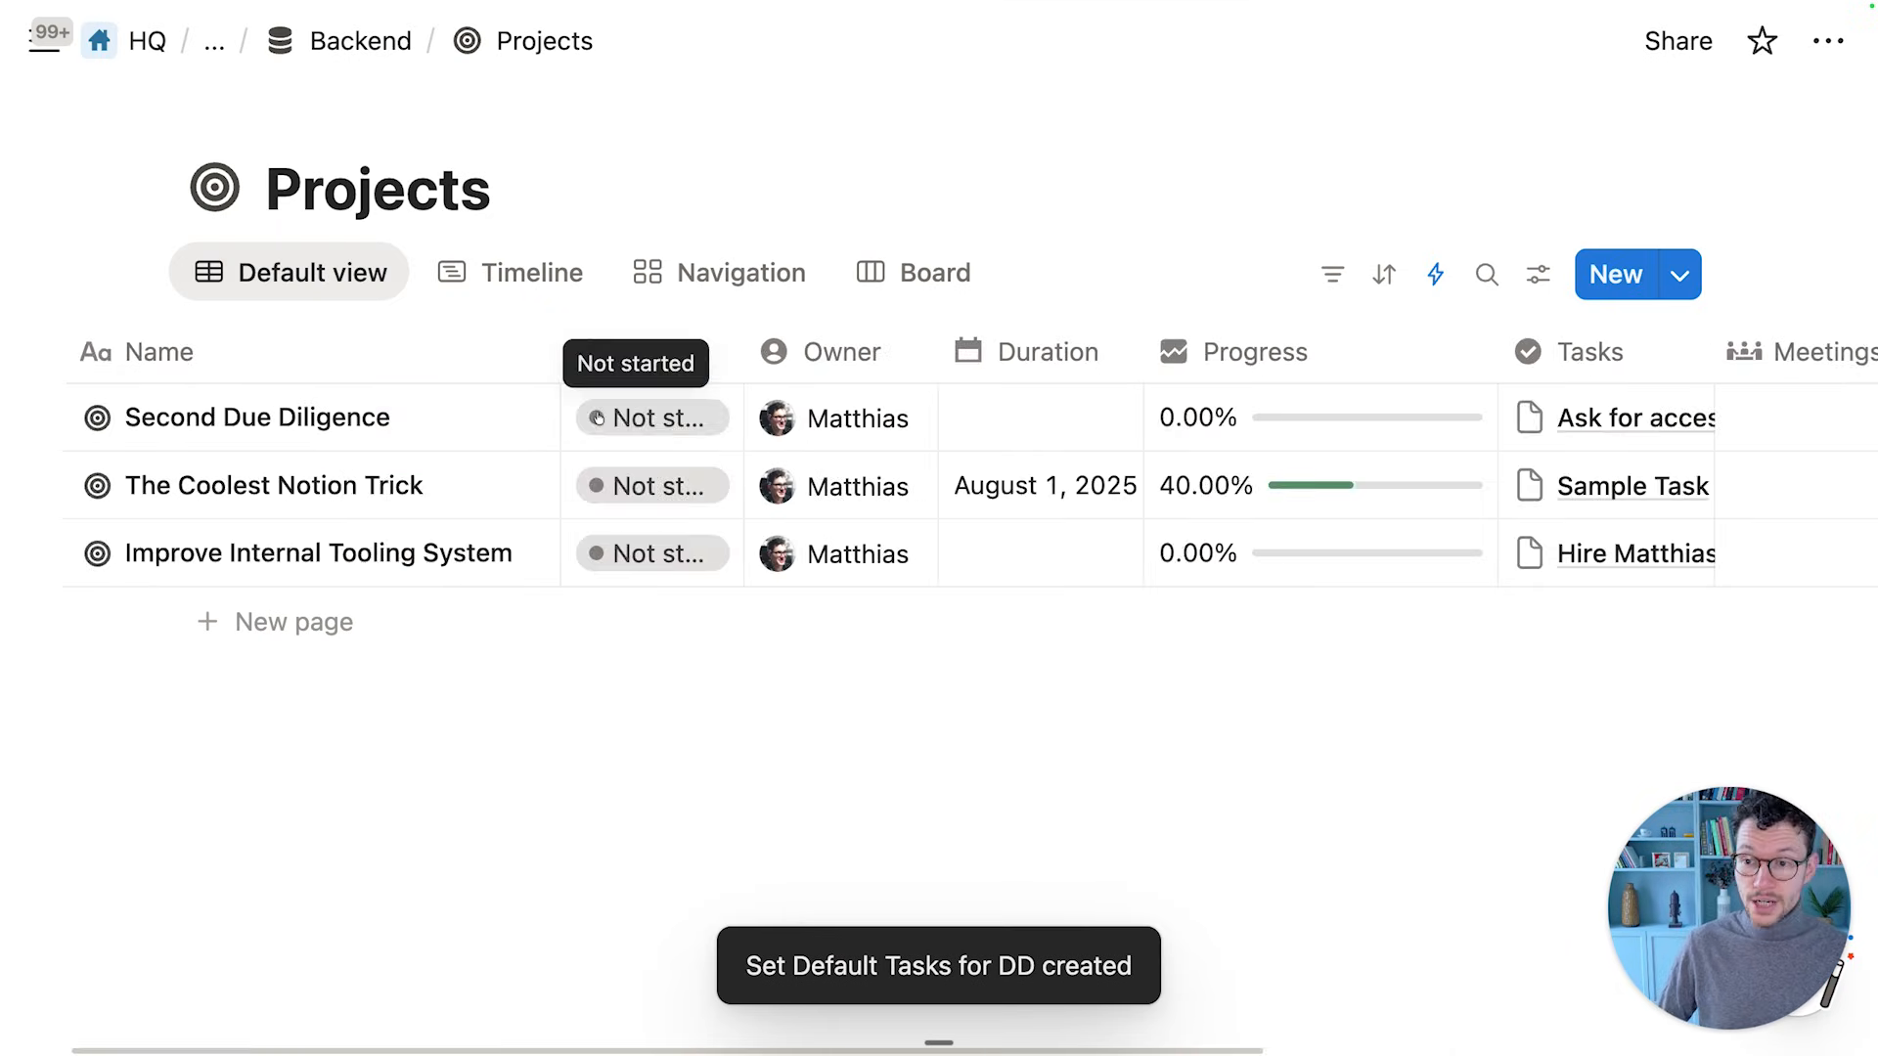
scroll(1418, 415, "right", 10)
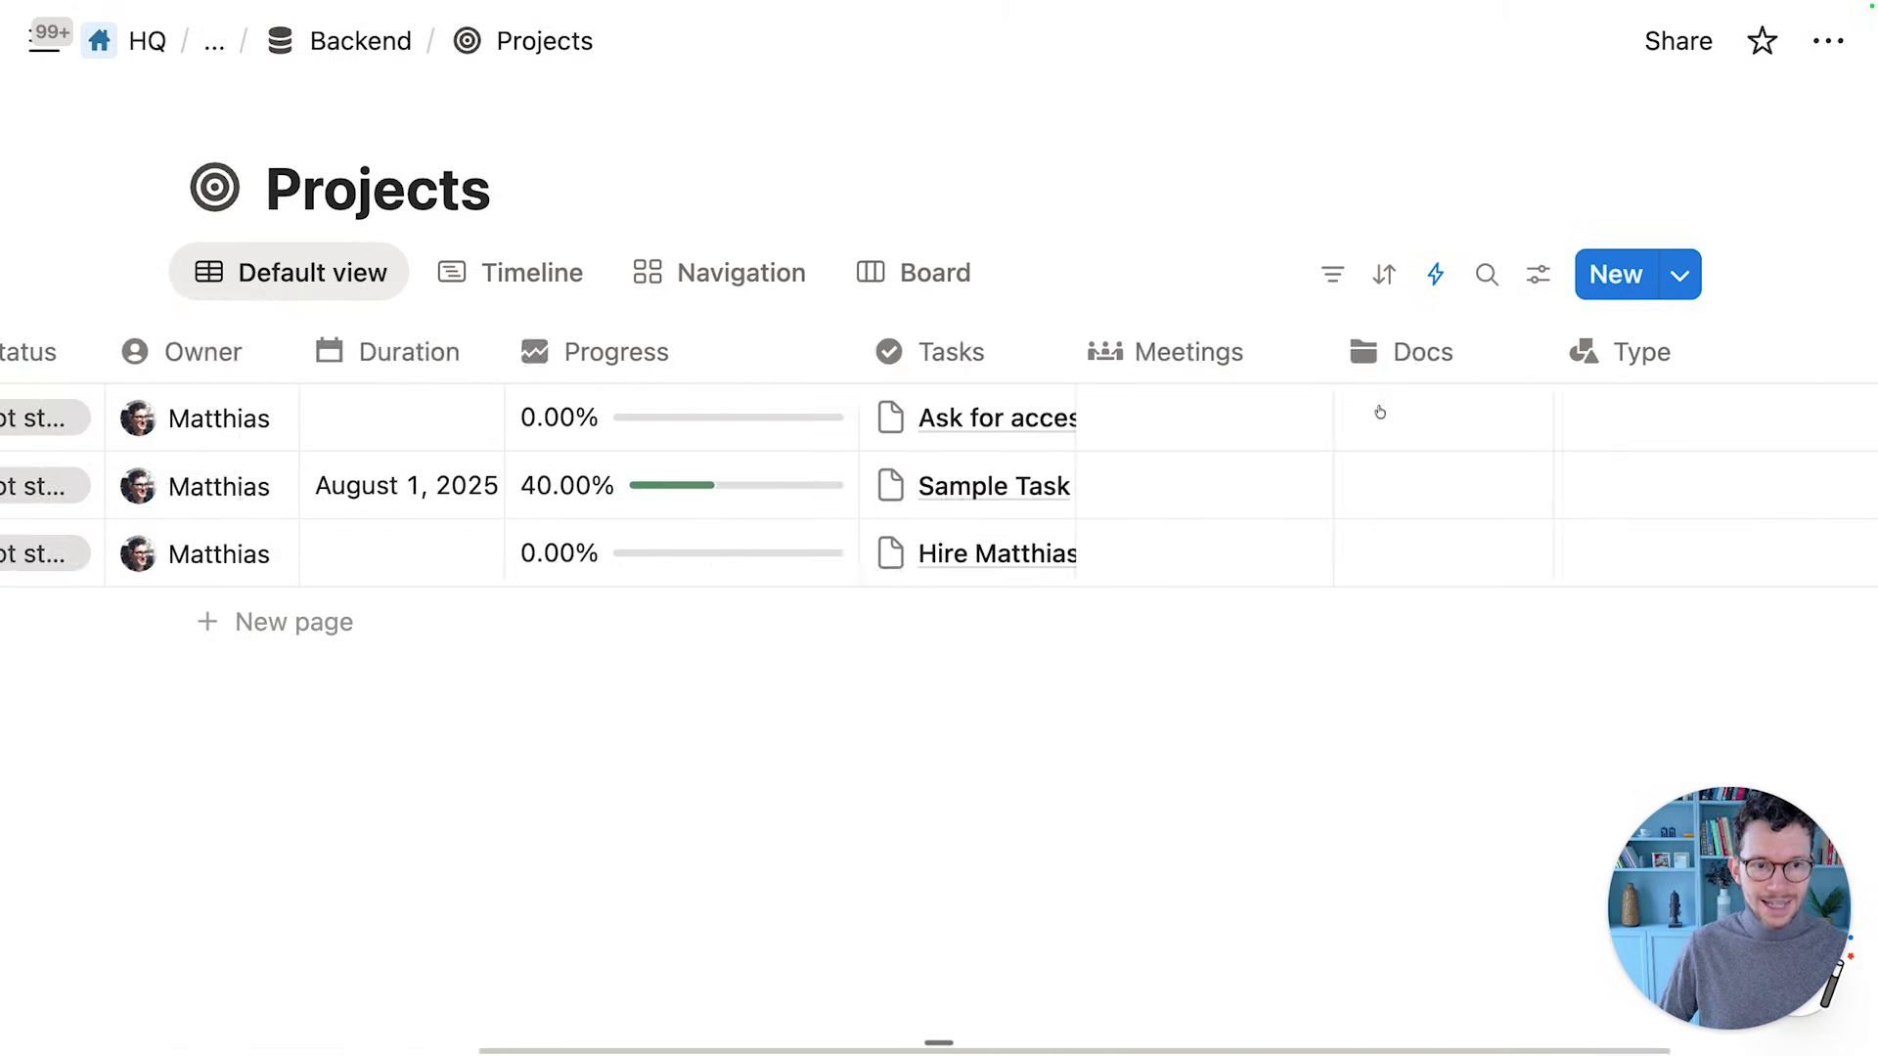
scroll(1418, 416, "left", 10)
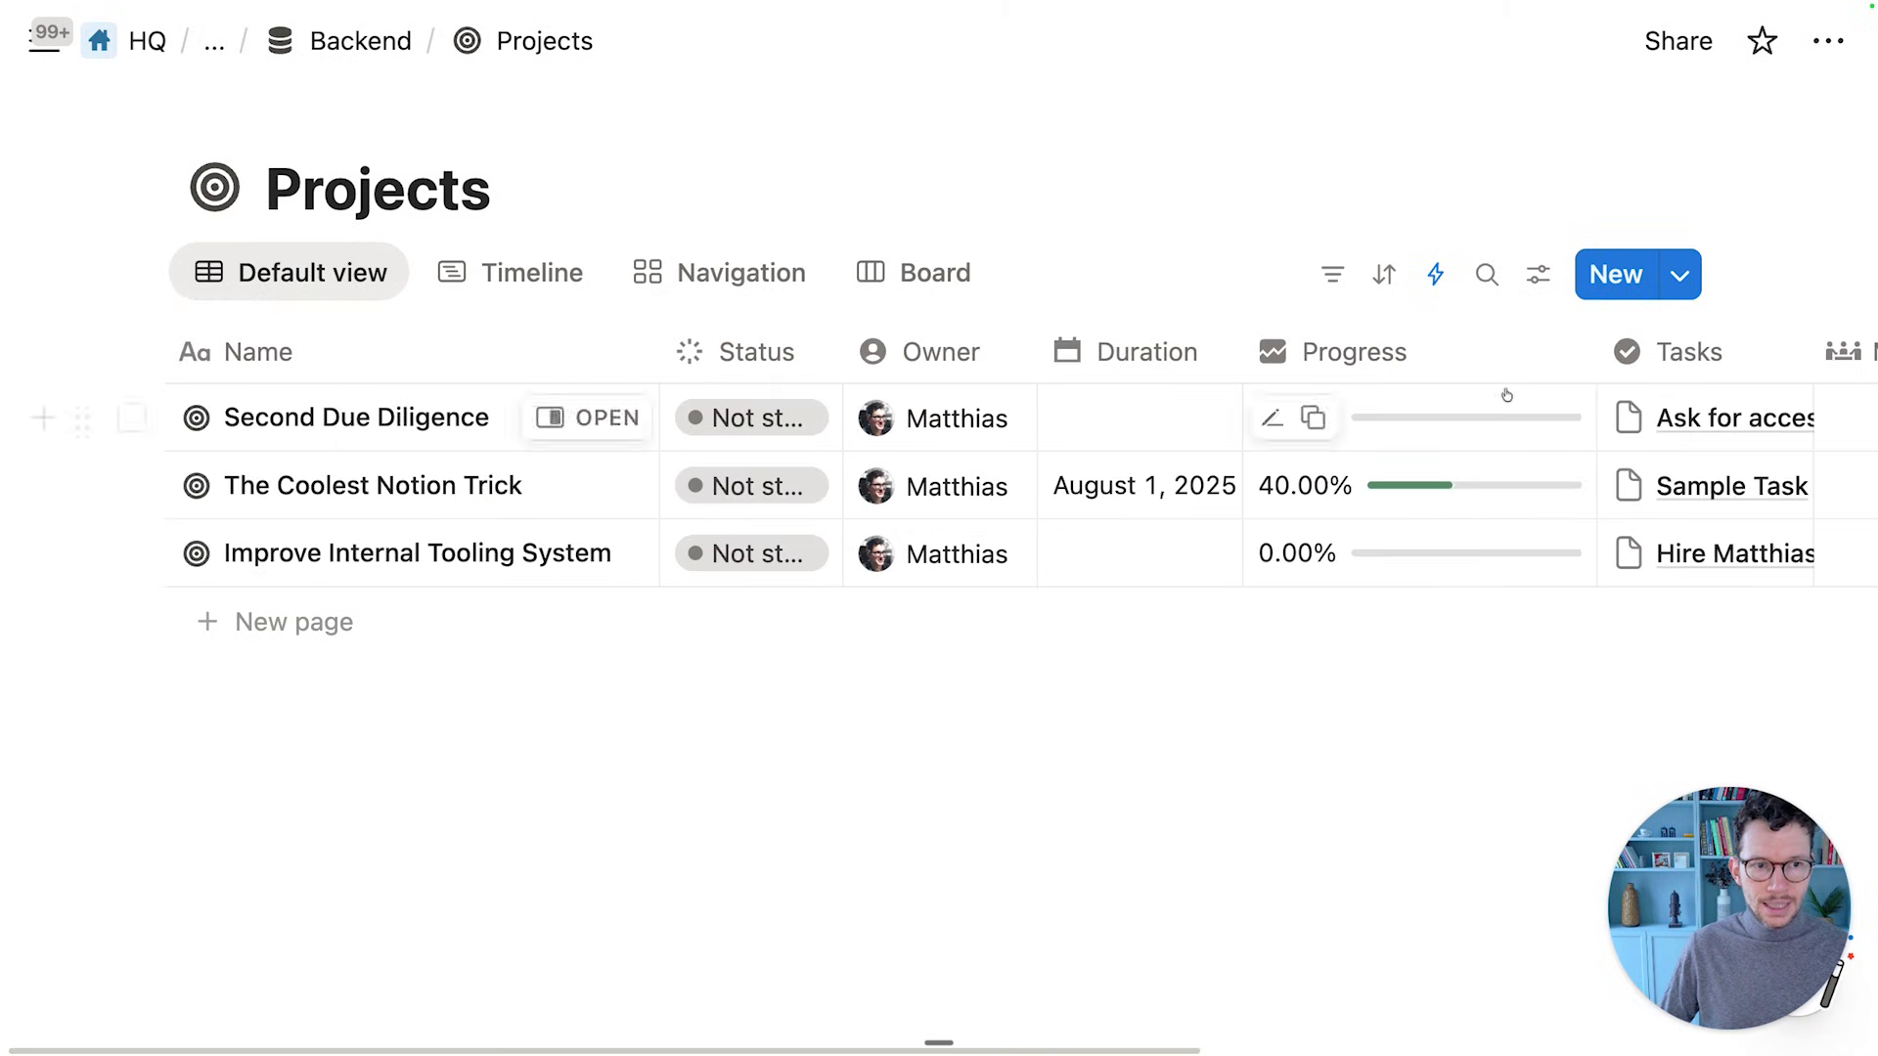
Create 'Third Due Diligence' from the New Due Diligence template and check its empty Tasks list
left_click(1678, 276)
left_click(1449, 473)
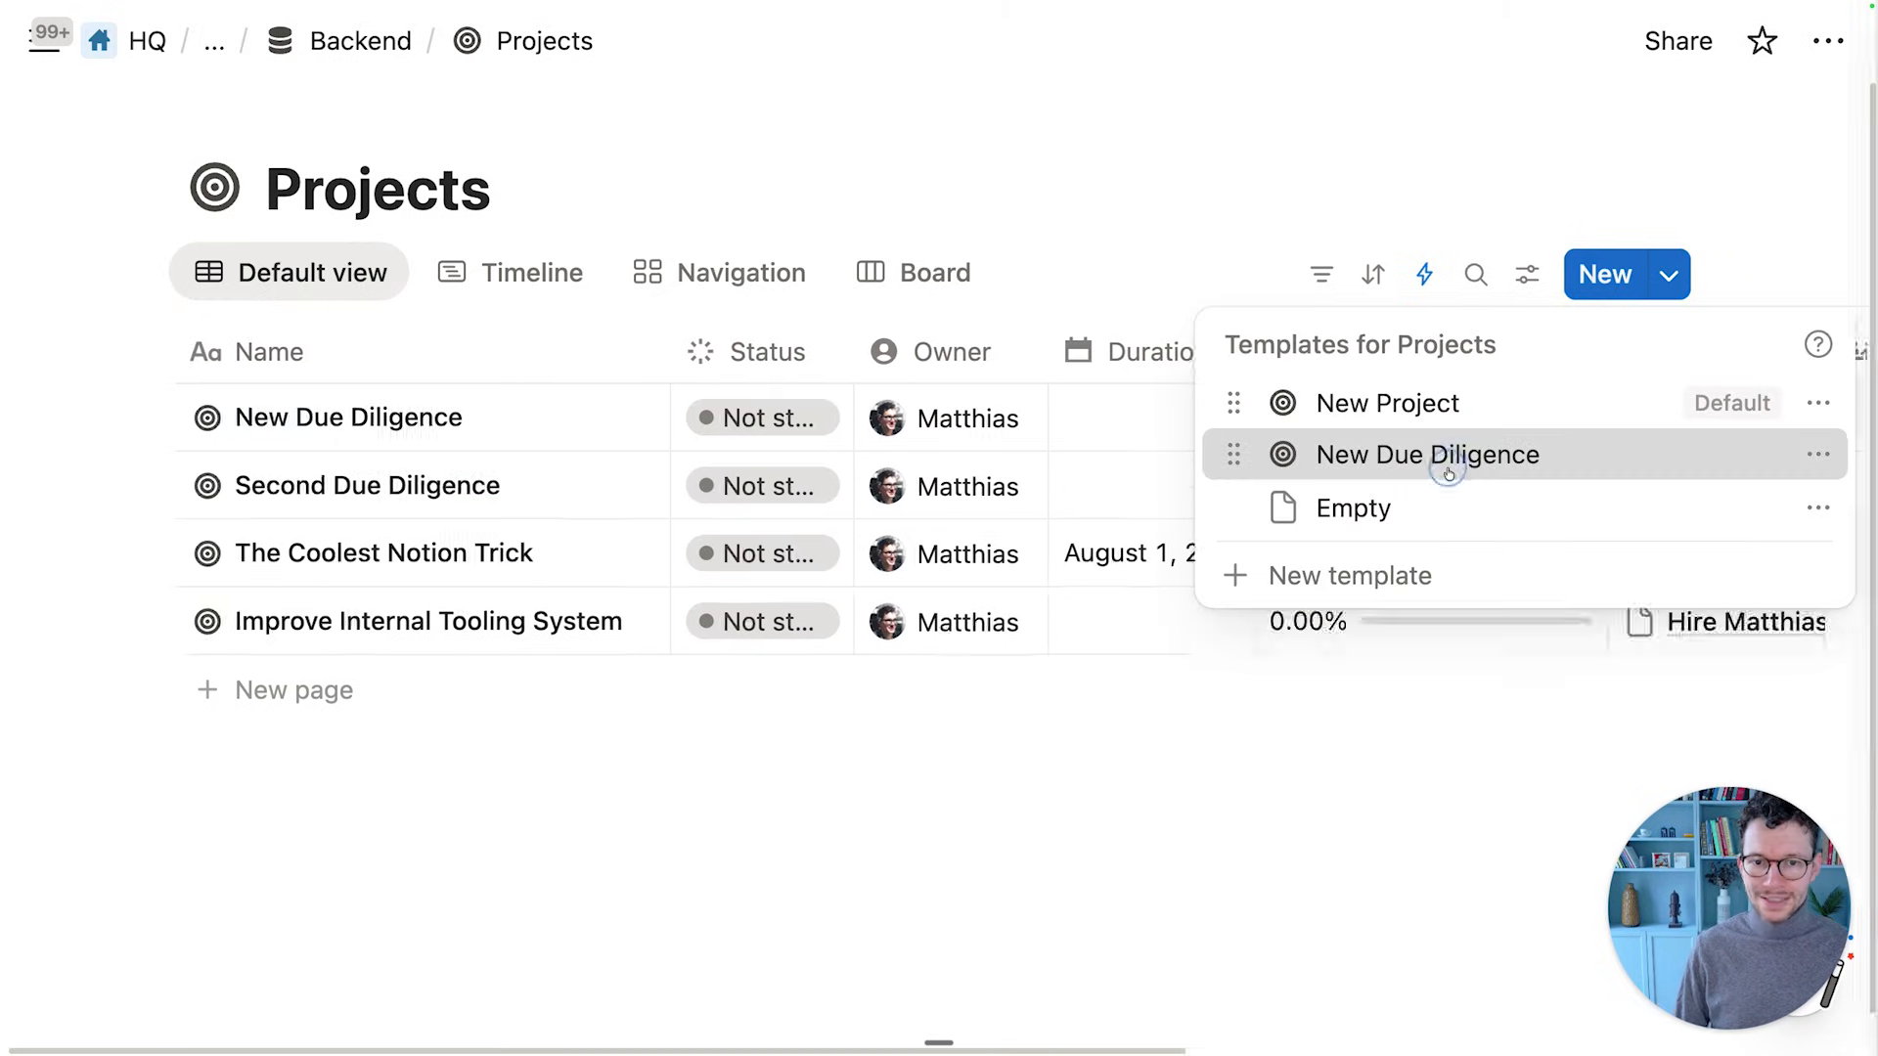
key("super+a")
type("Third")
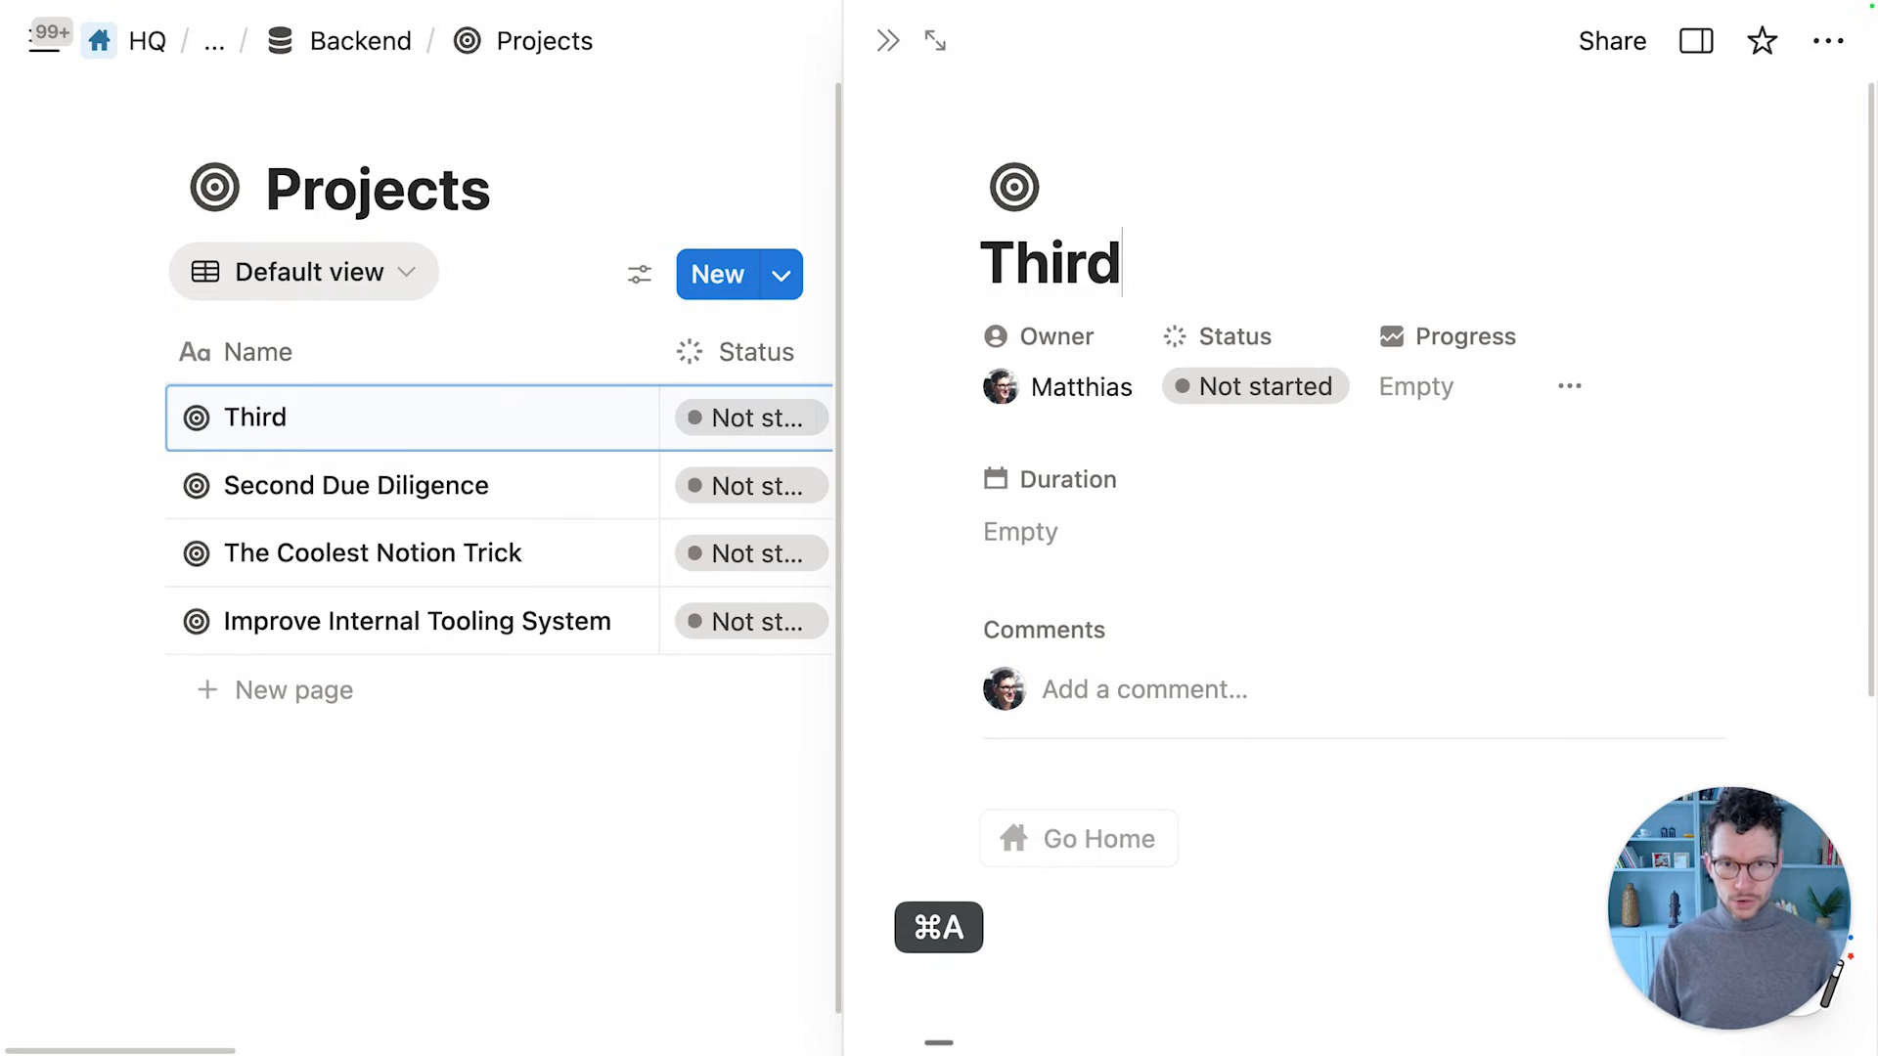
type(" Due Diligence")
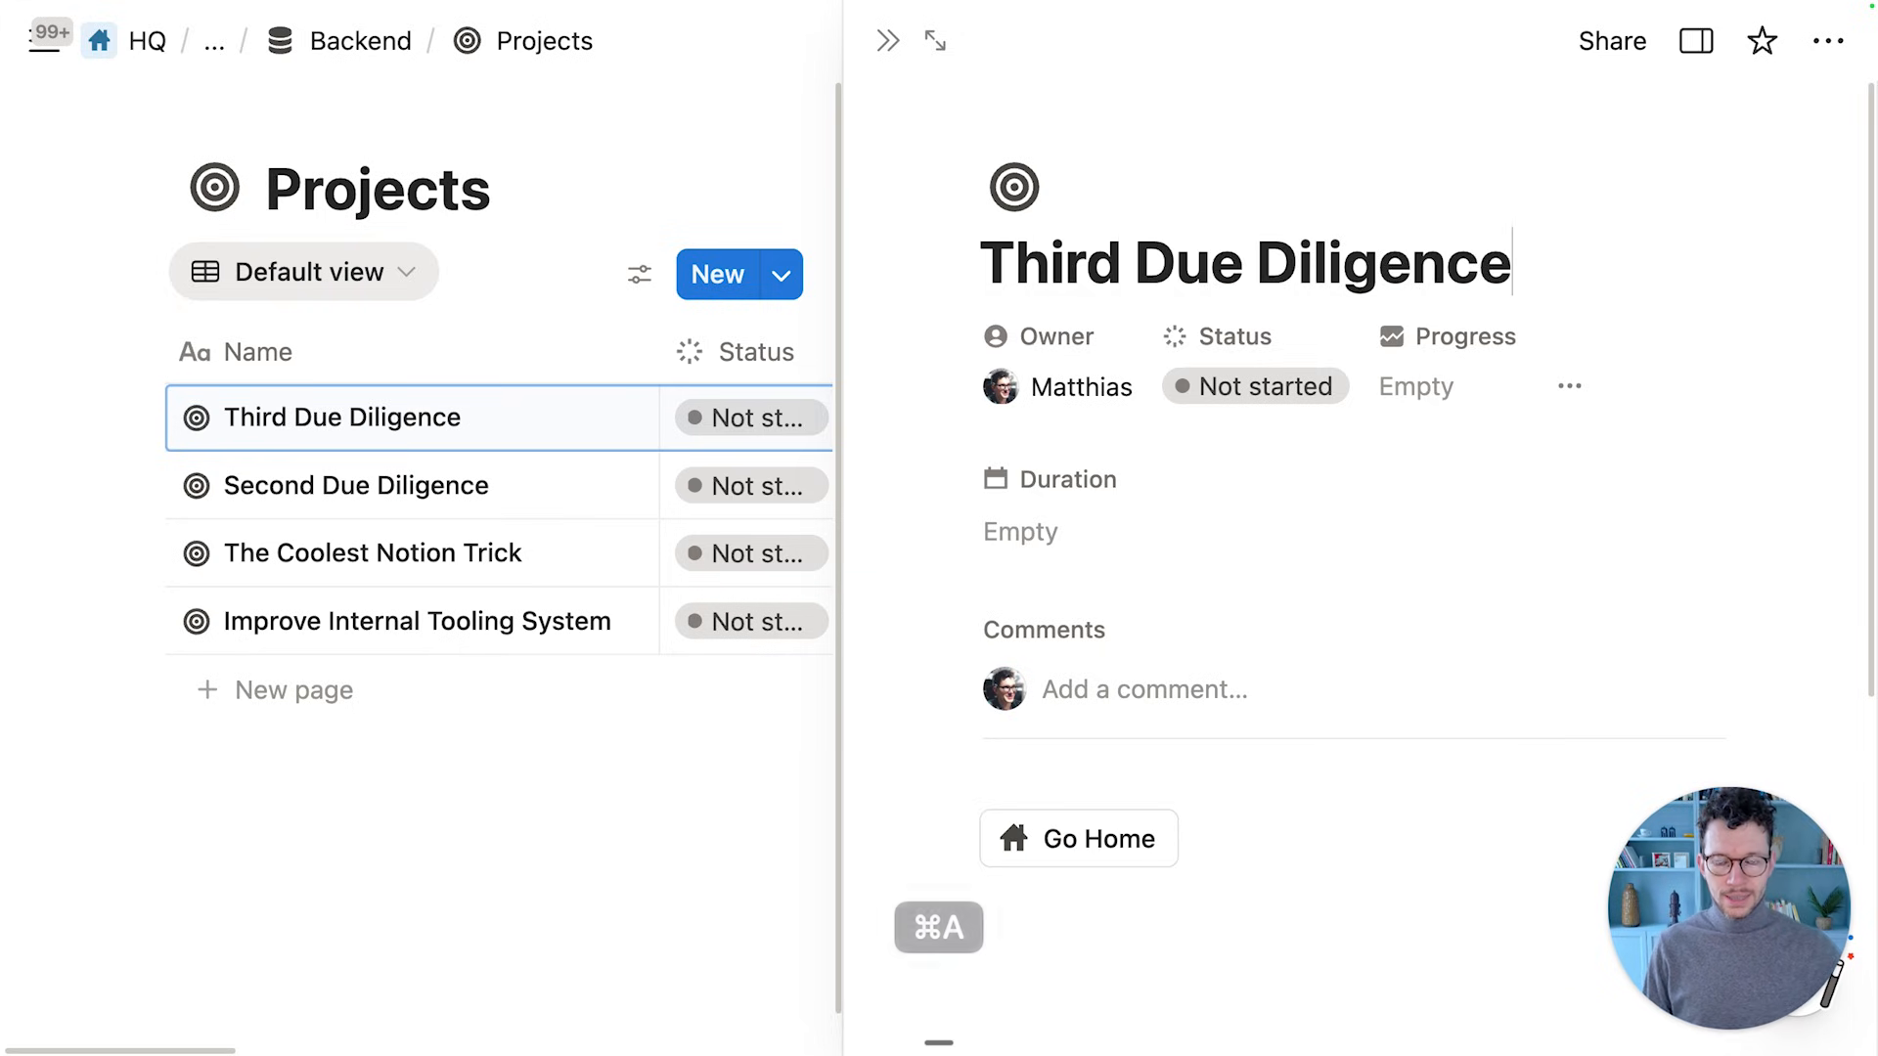
scroll(1076, 548, "down", 5)
left_click(1003, 704)
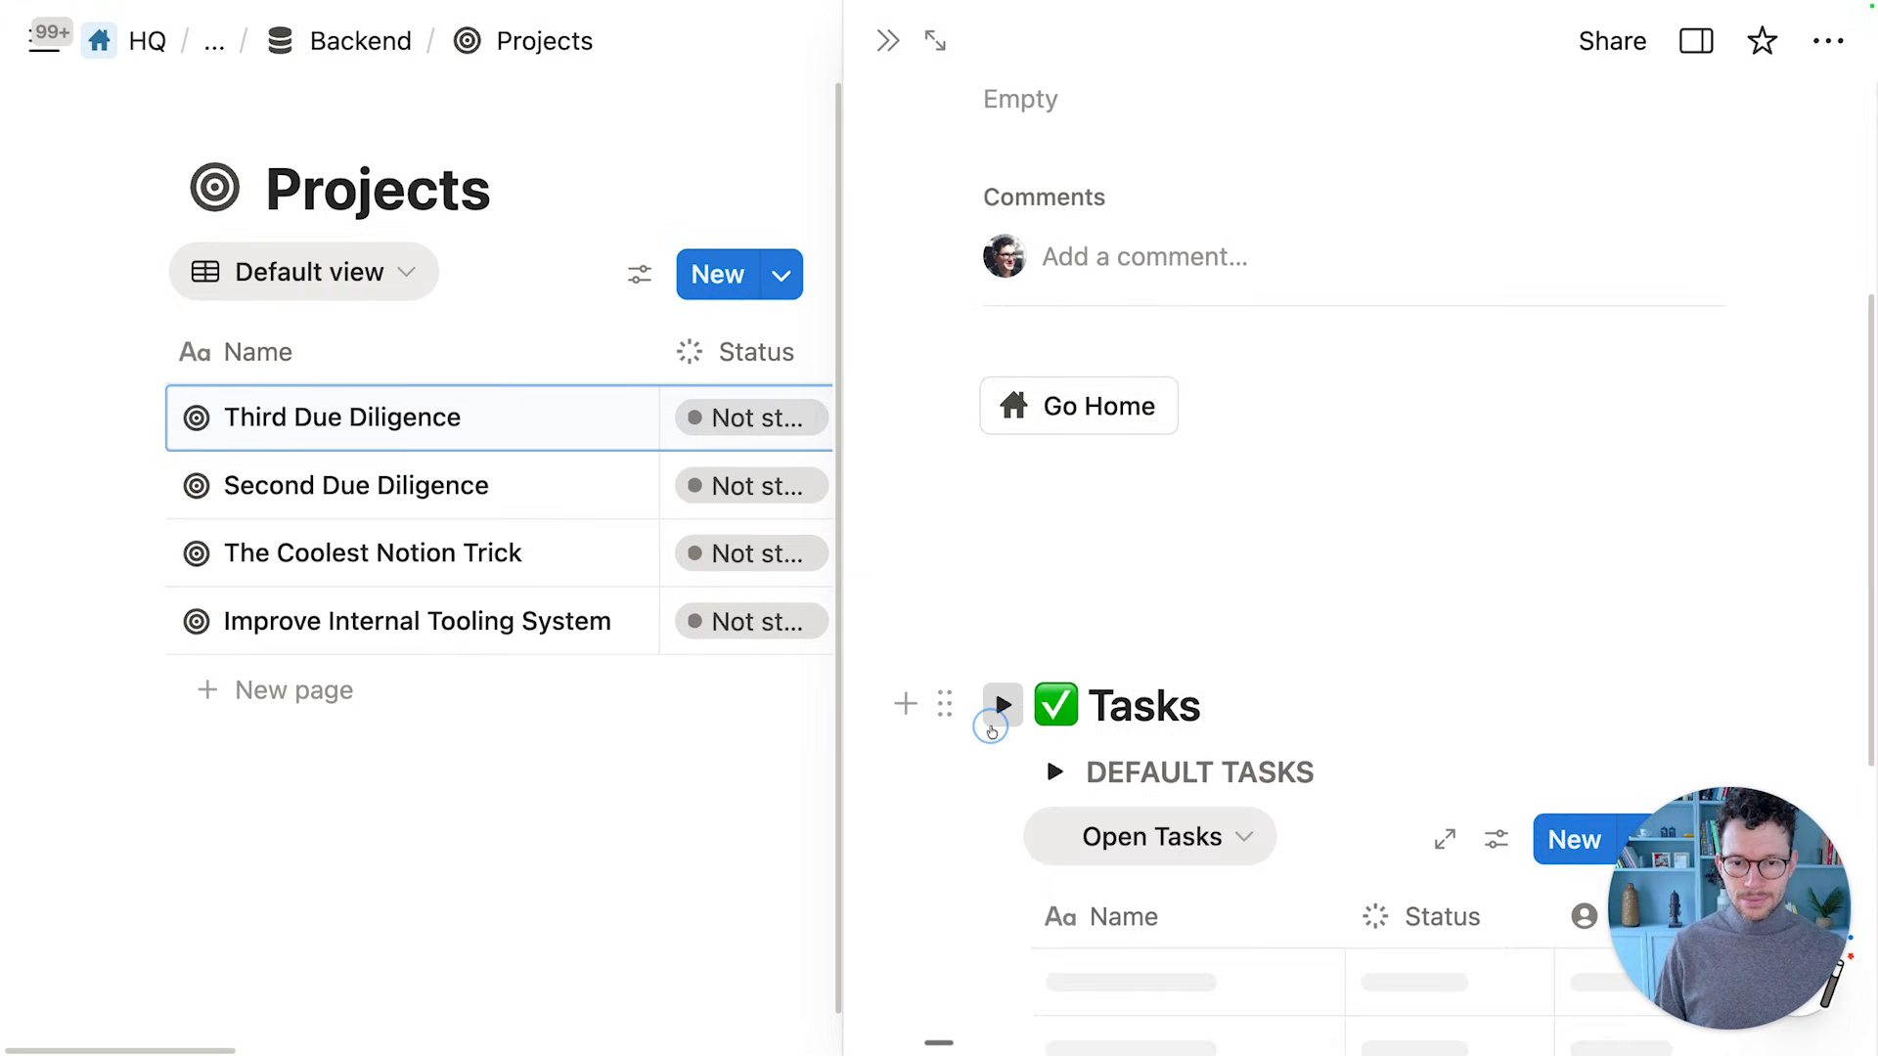
scroll(1134, 556, "down", 4)
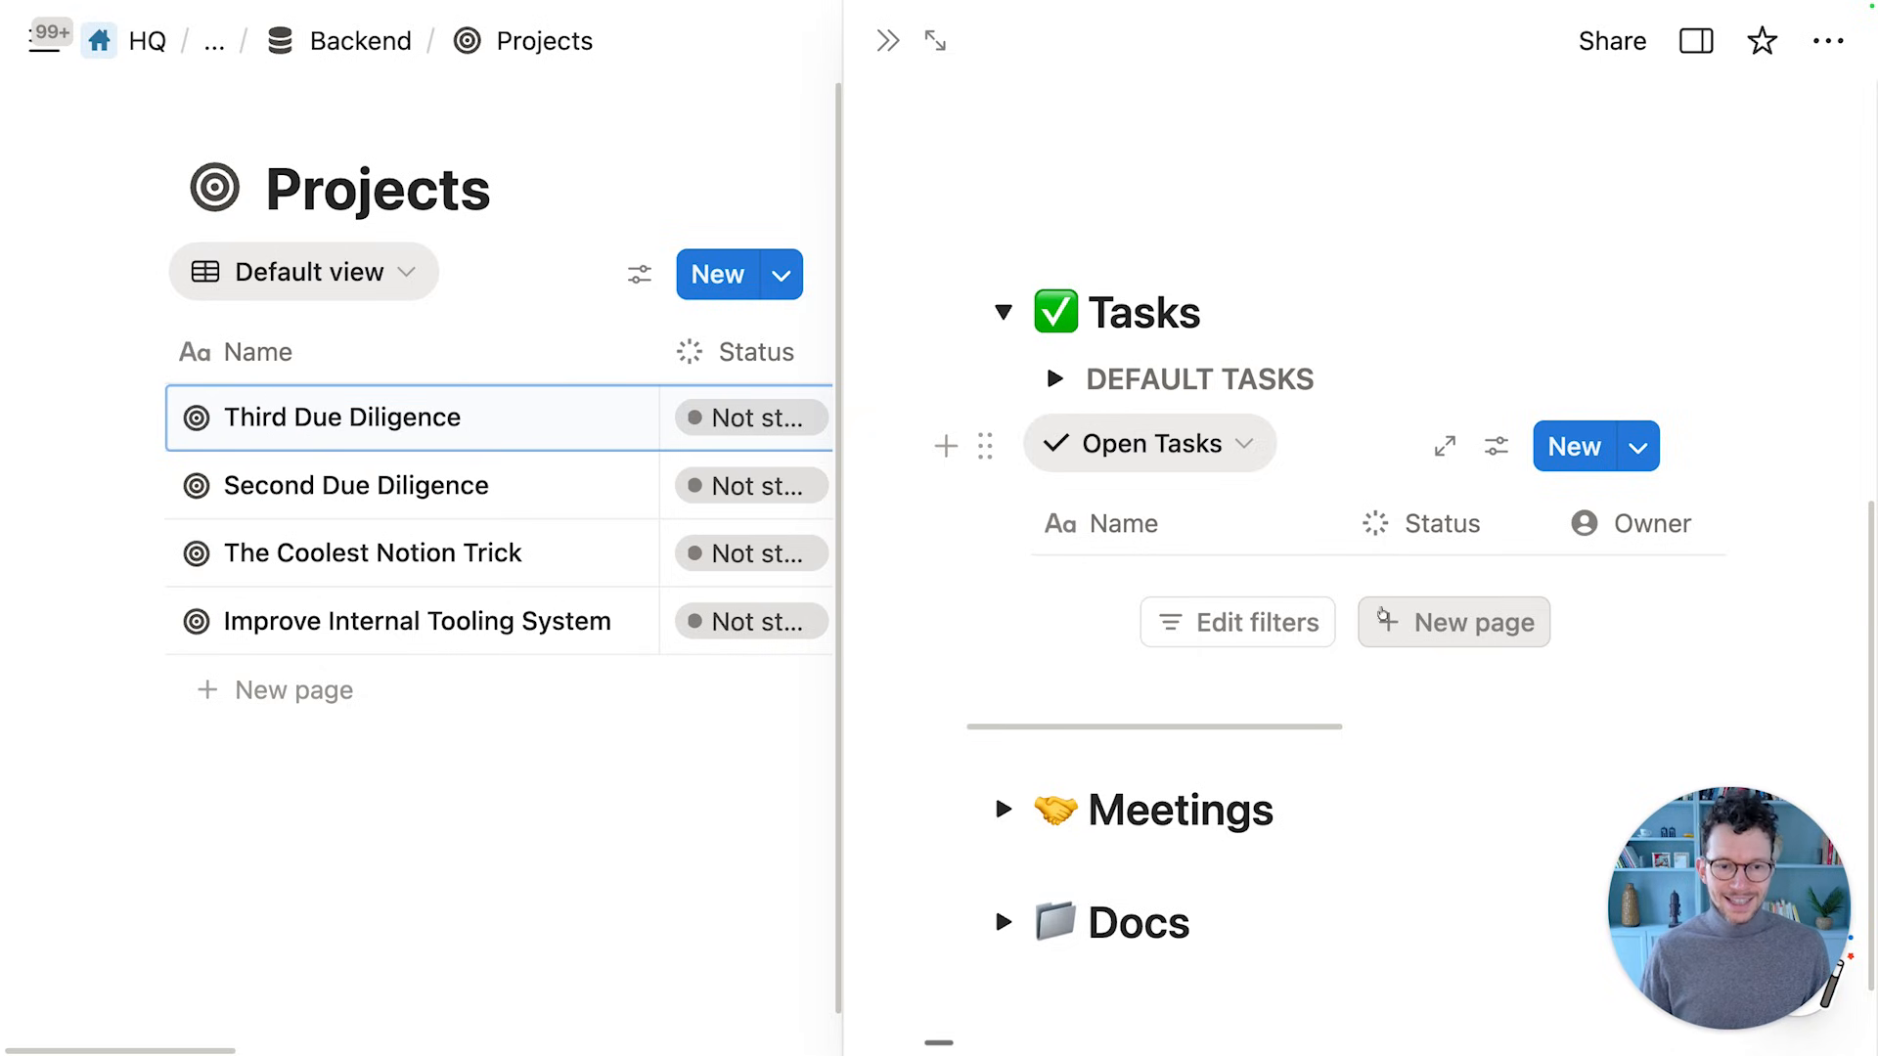
scroll(1388, 626, "down", 1)
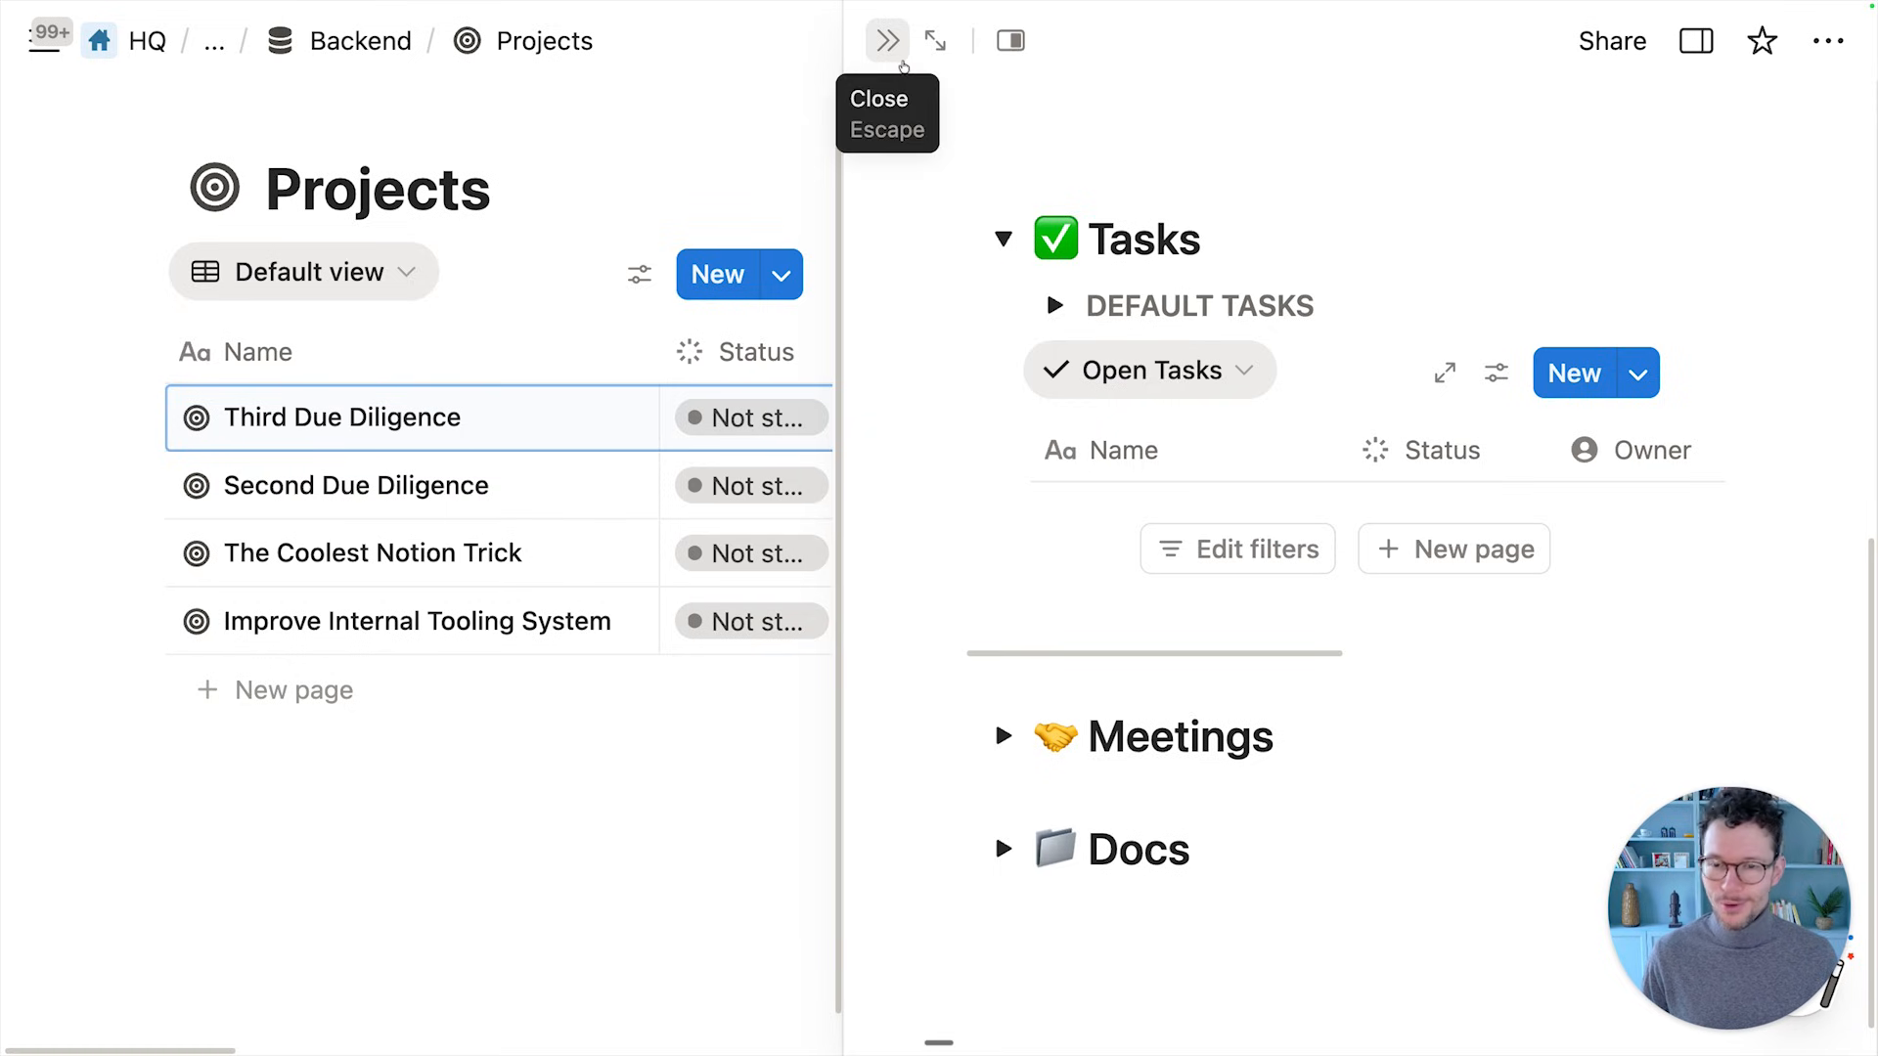
left_click(900, 59)
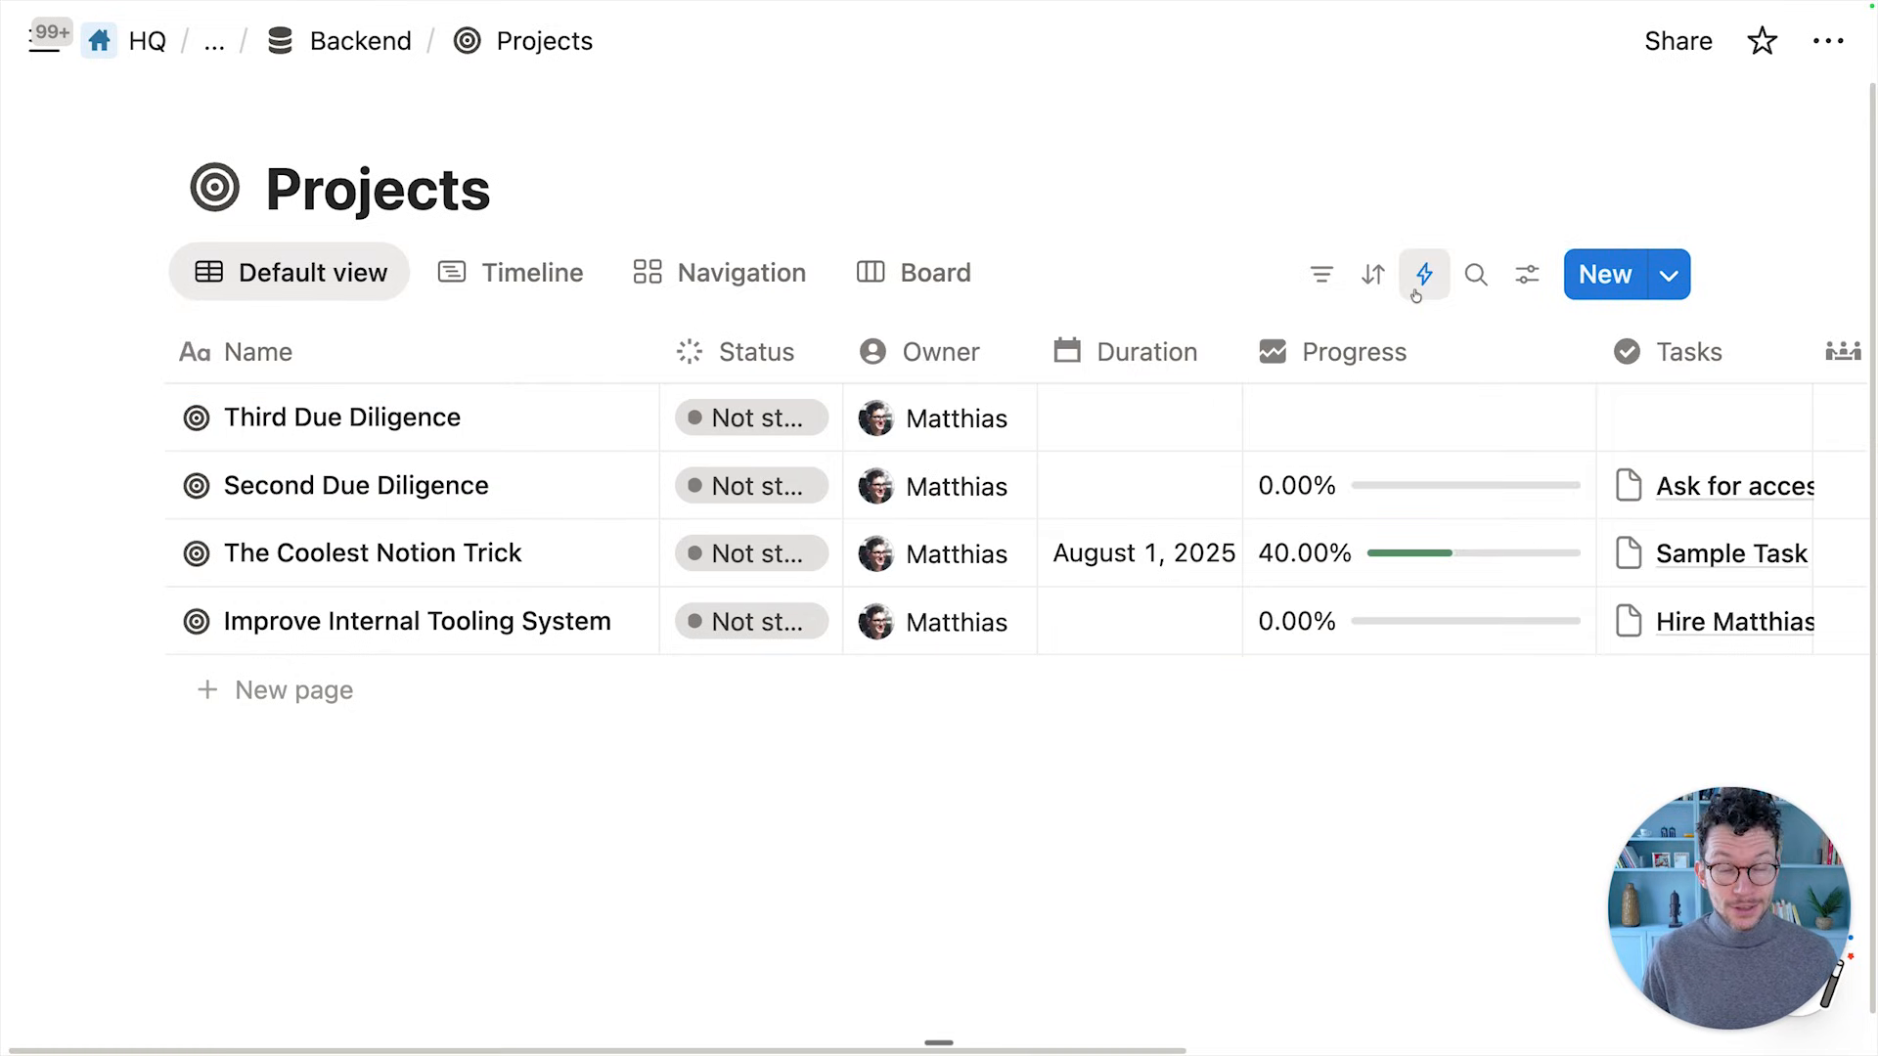
Reopen Set Default Tasks for DD and link the first task's Project to the Trigger page
left_click(1420, 282)
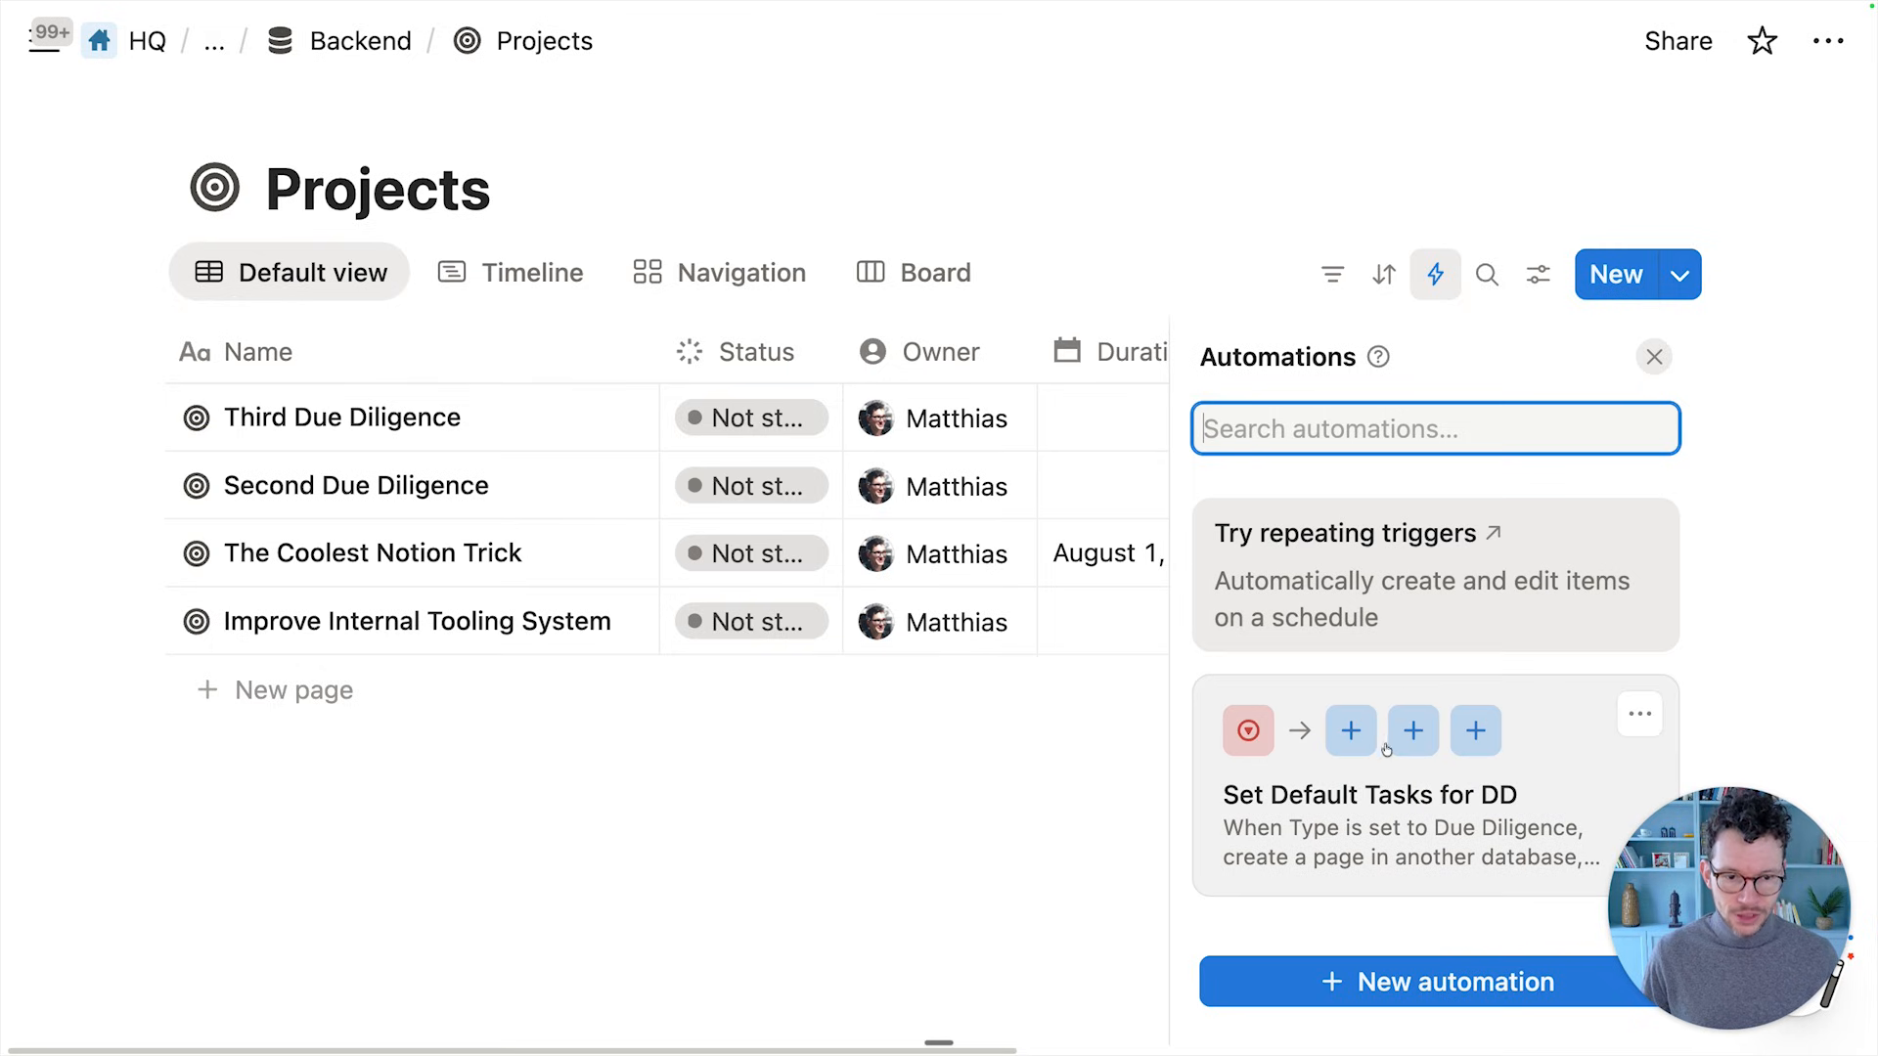
left_click(1402, 804)
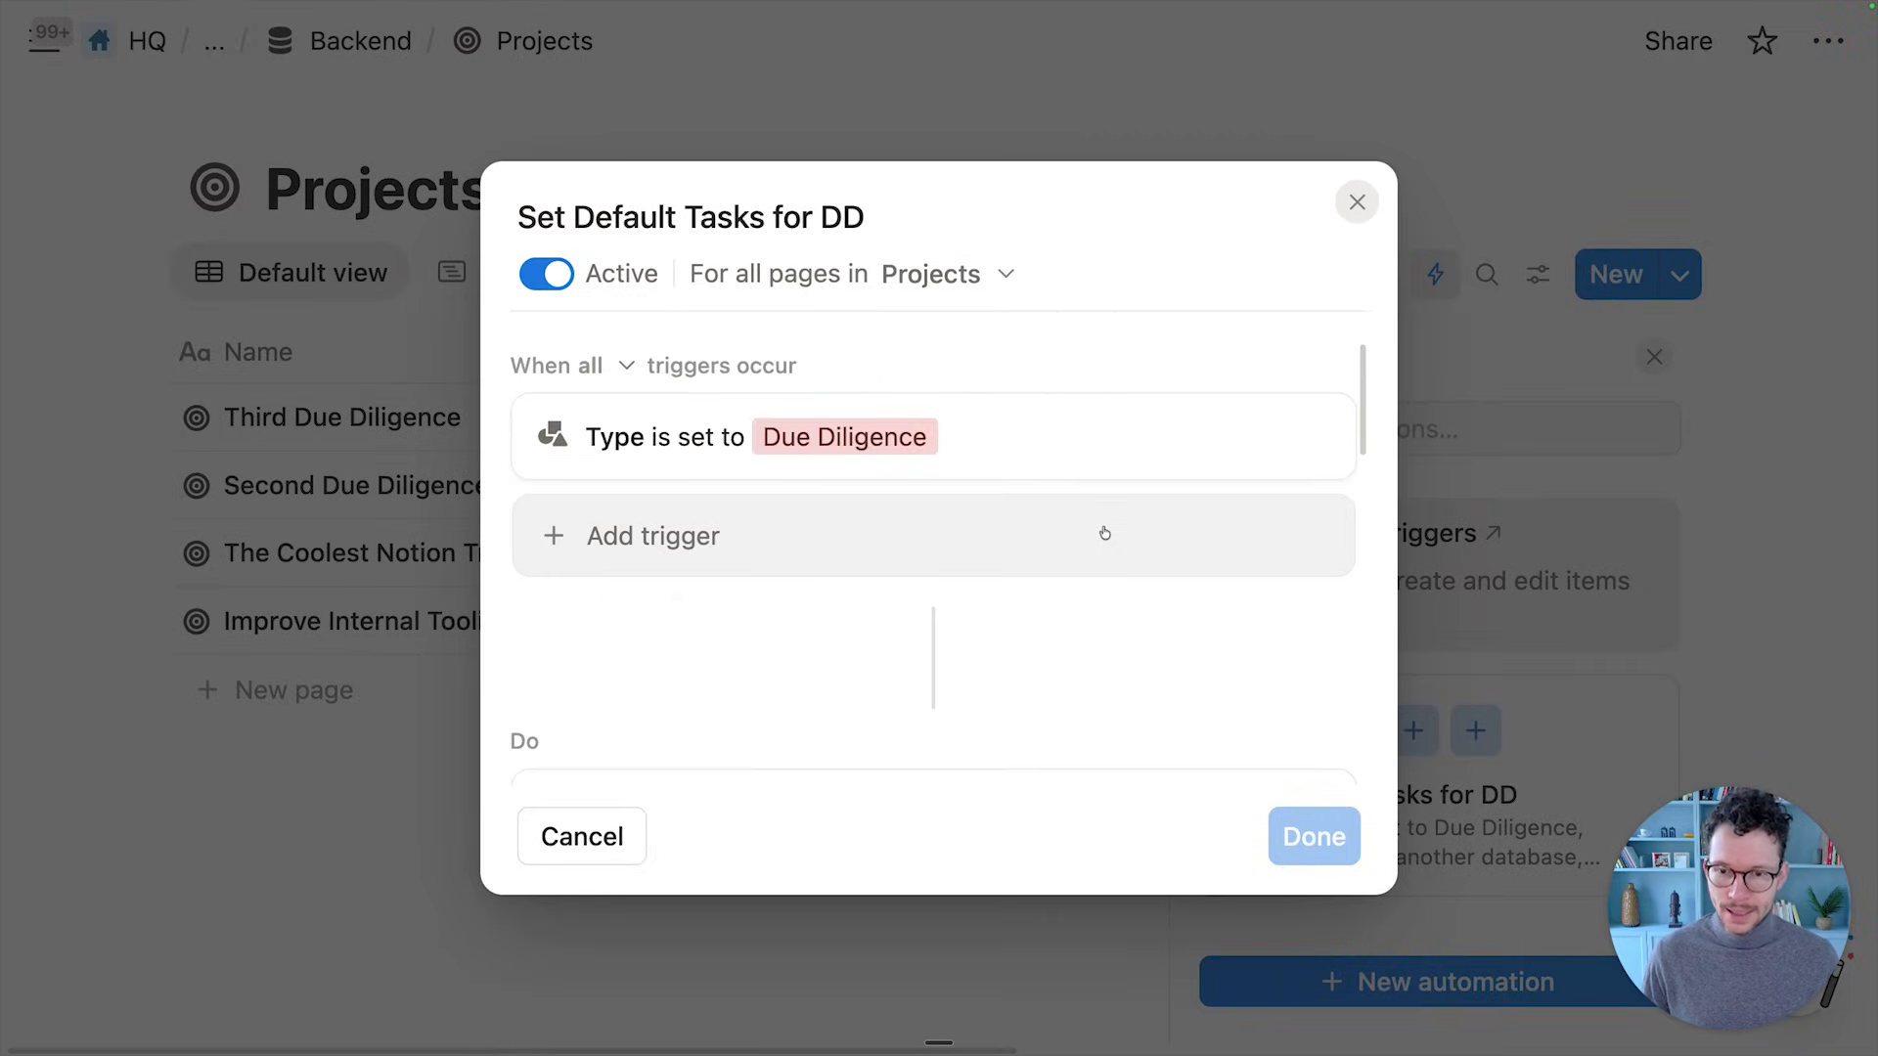
scroll(1093, 544, "down", 2)
scroll(1093, 544, "down", 5)
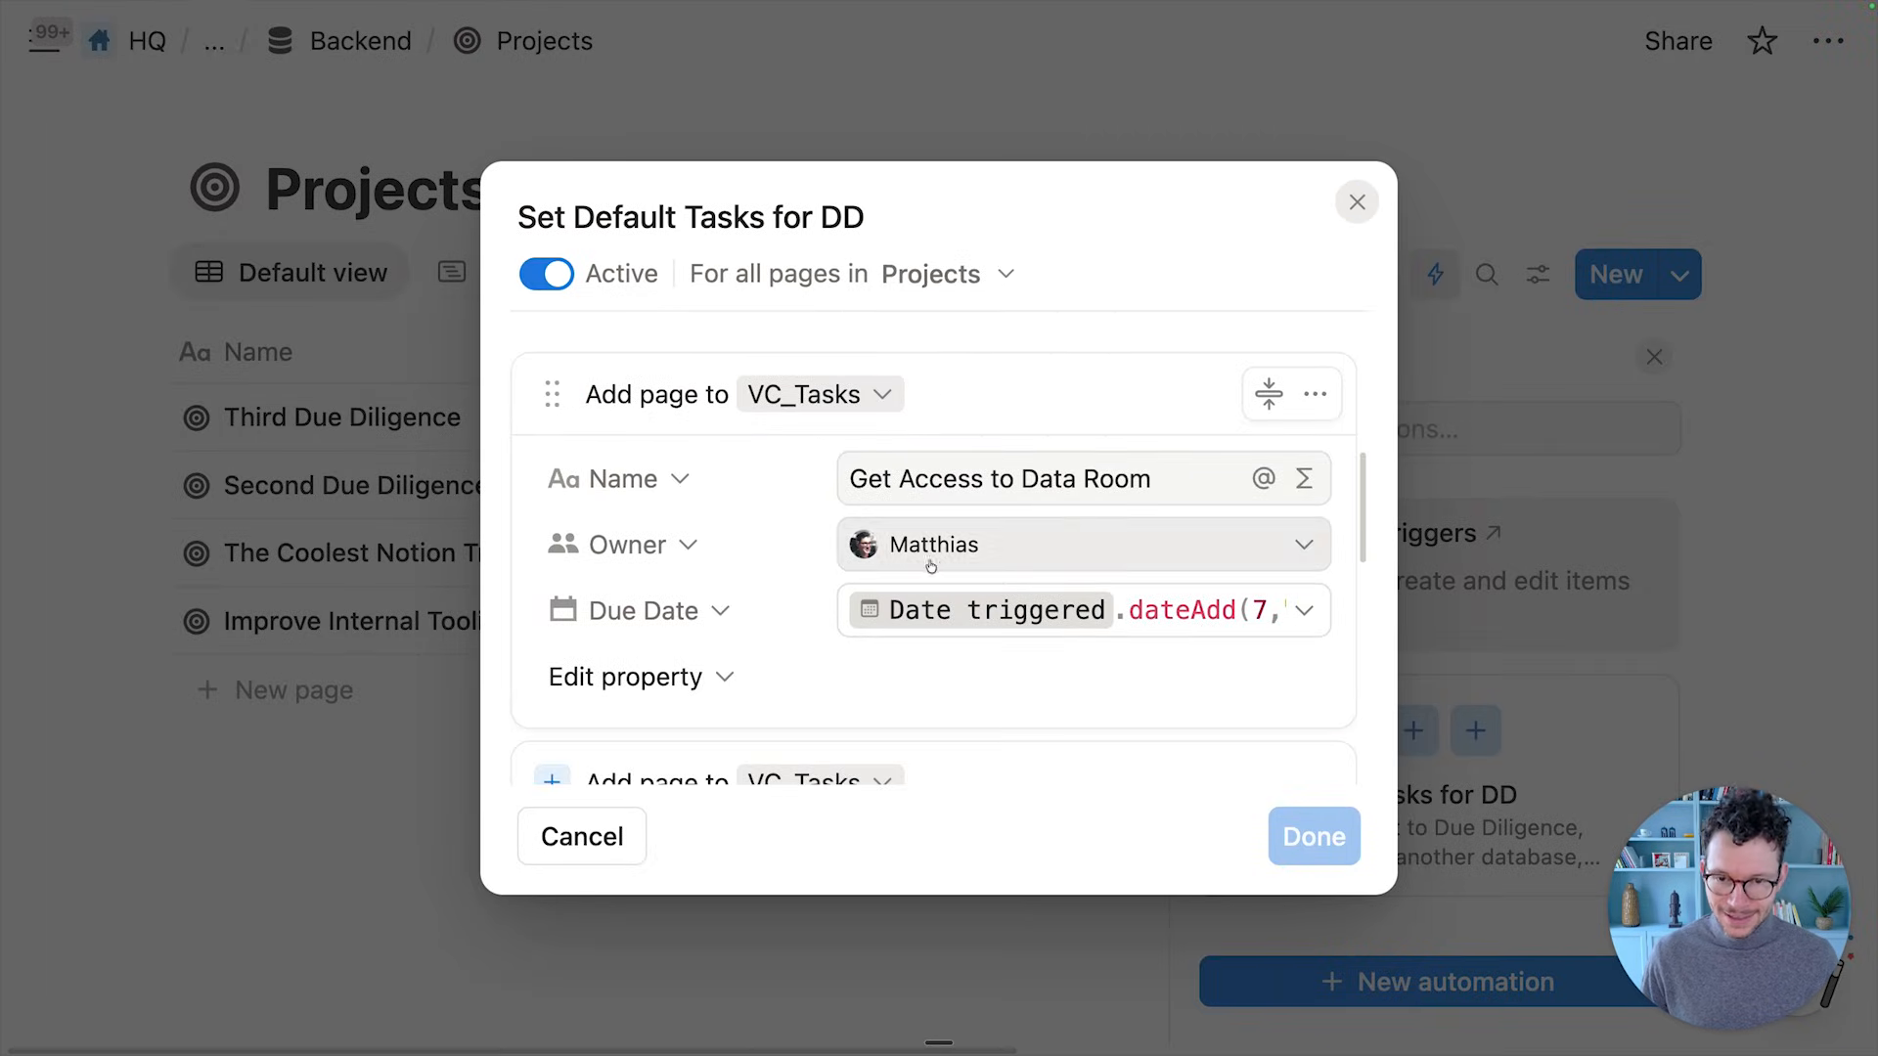
left_click(742, 680)
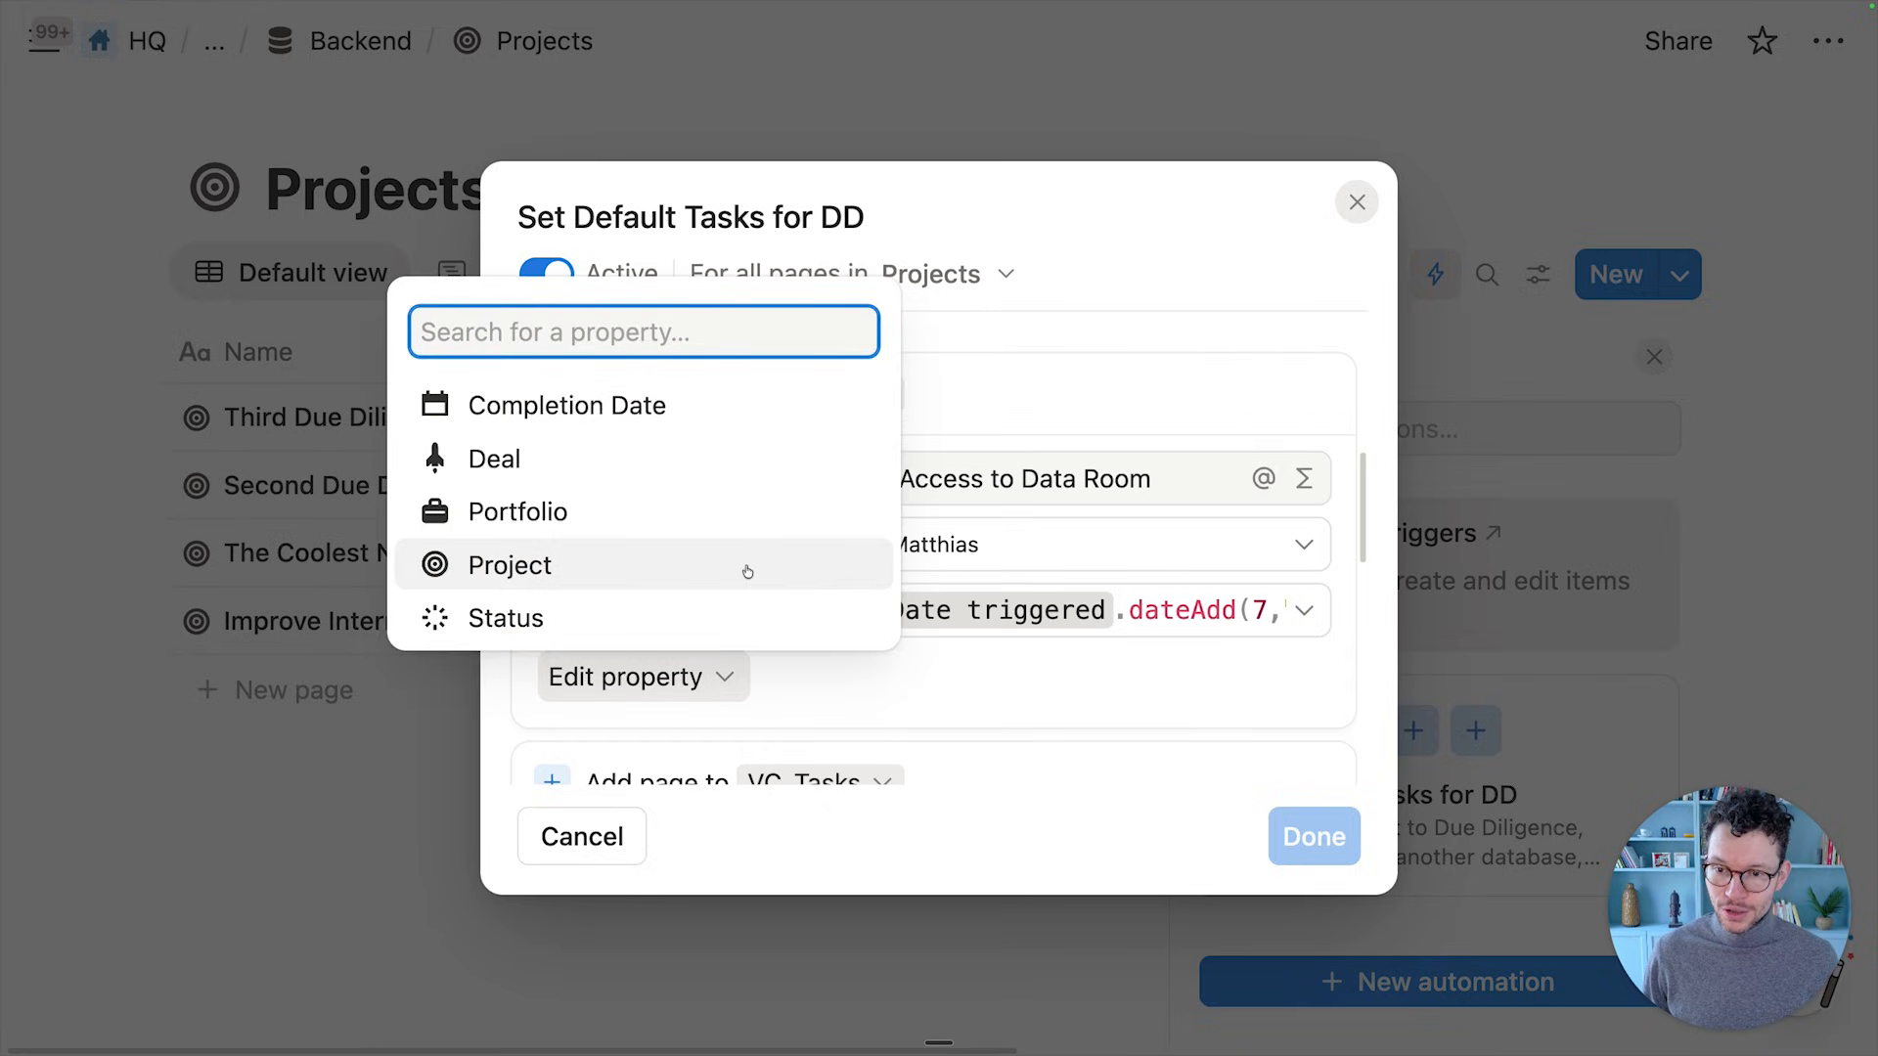
left_click(658, 558)
left_click(896, 574)
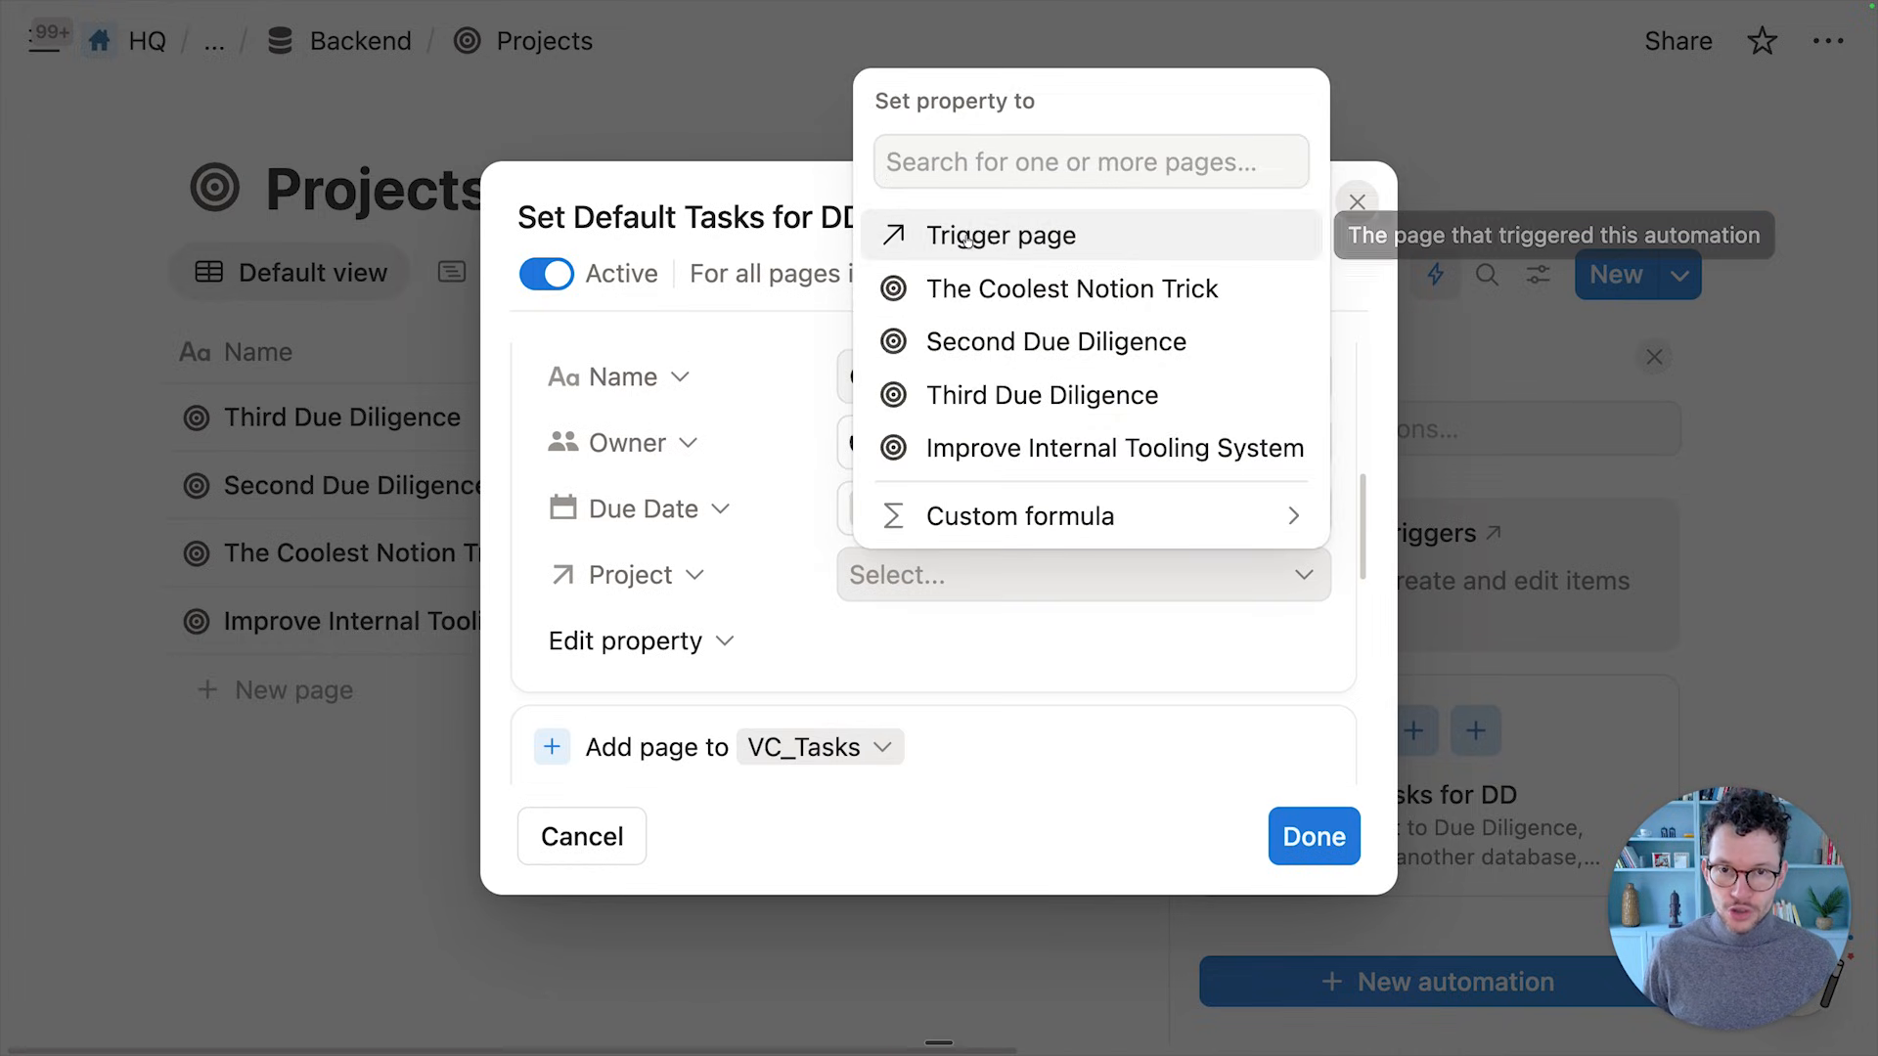
left_click(968, 235)
left_click(755, 381)
scroll(755, 382, "down", 2)
scroll(755, 381, "down", 5)
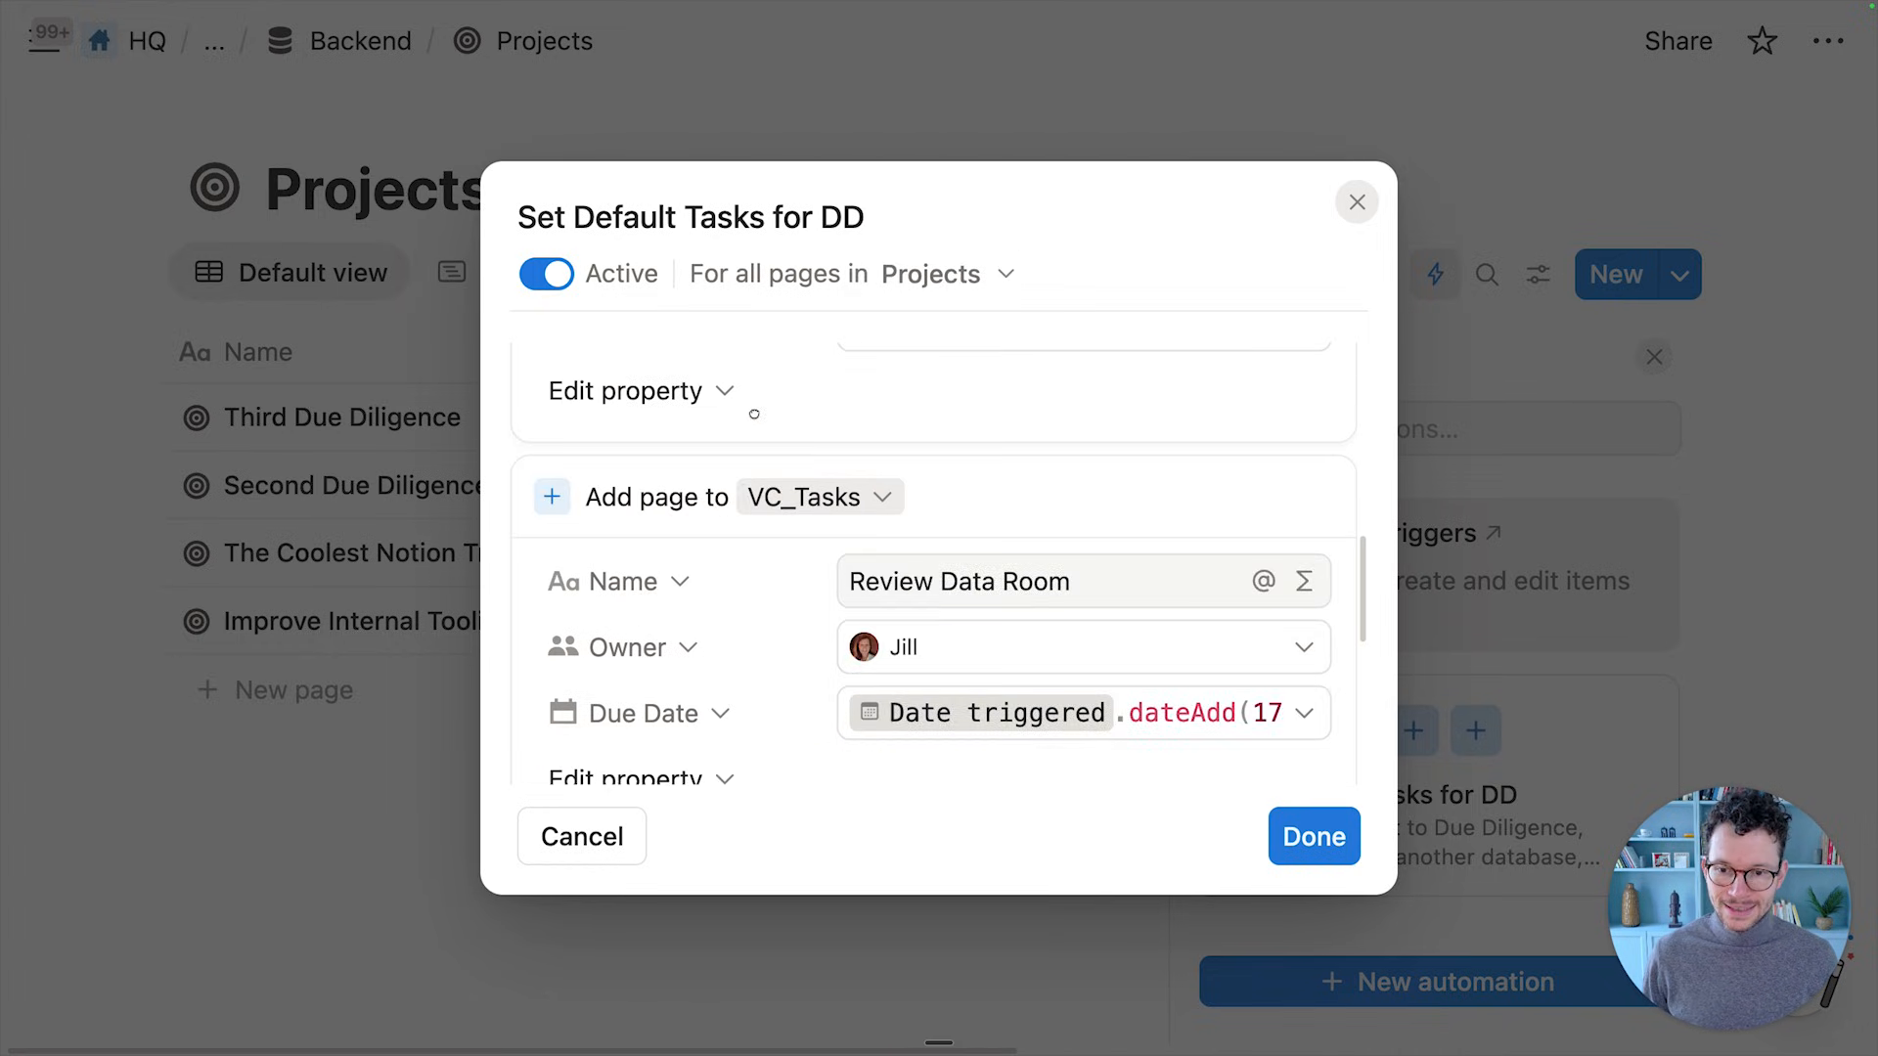
Link the Review Data Room task's Project to the Trigger page
left_click(671, 591)
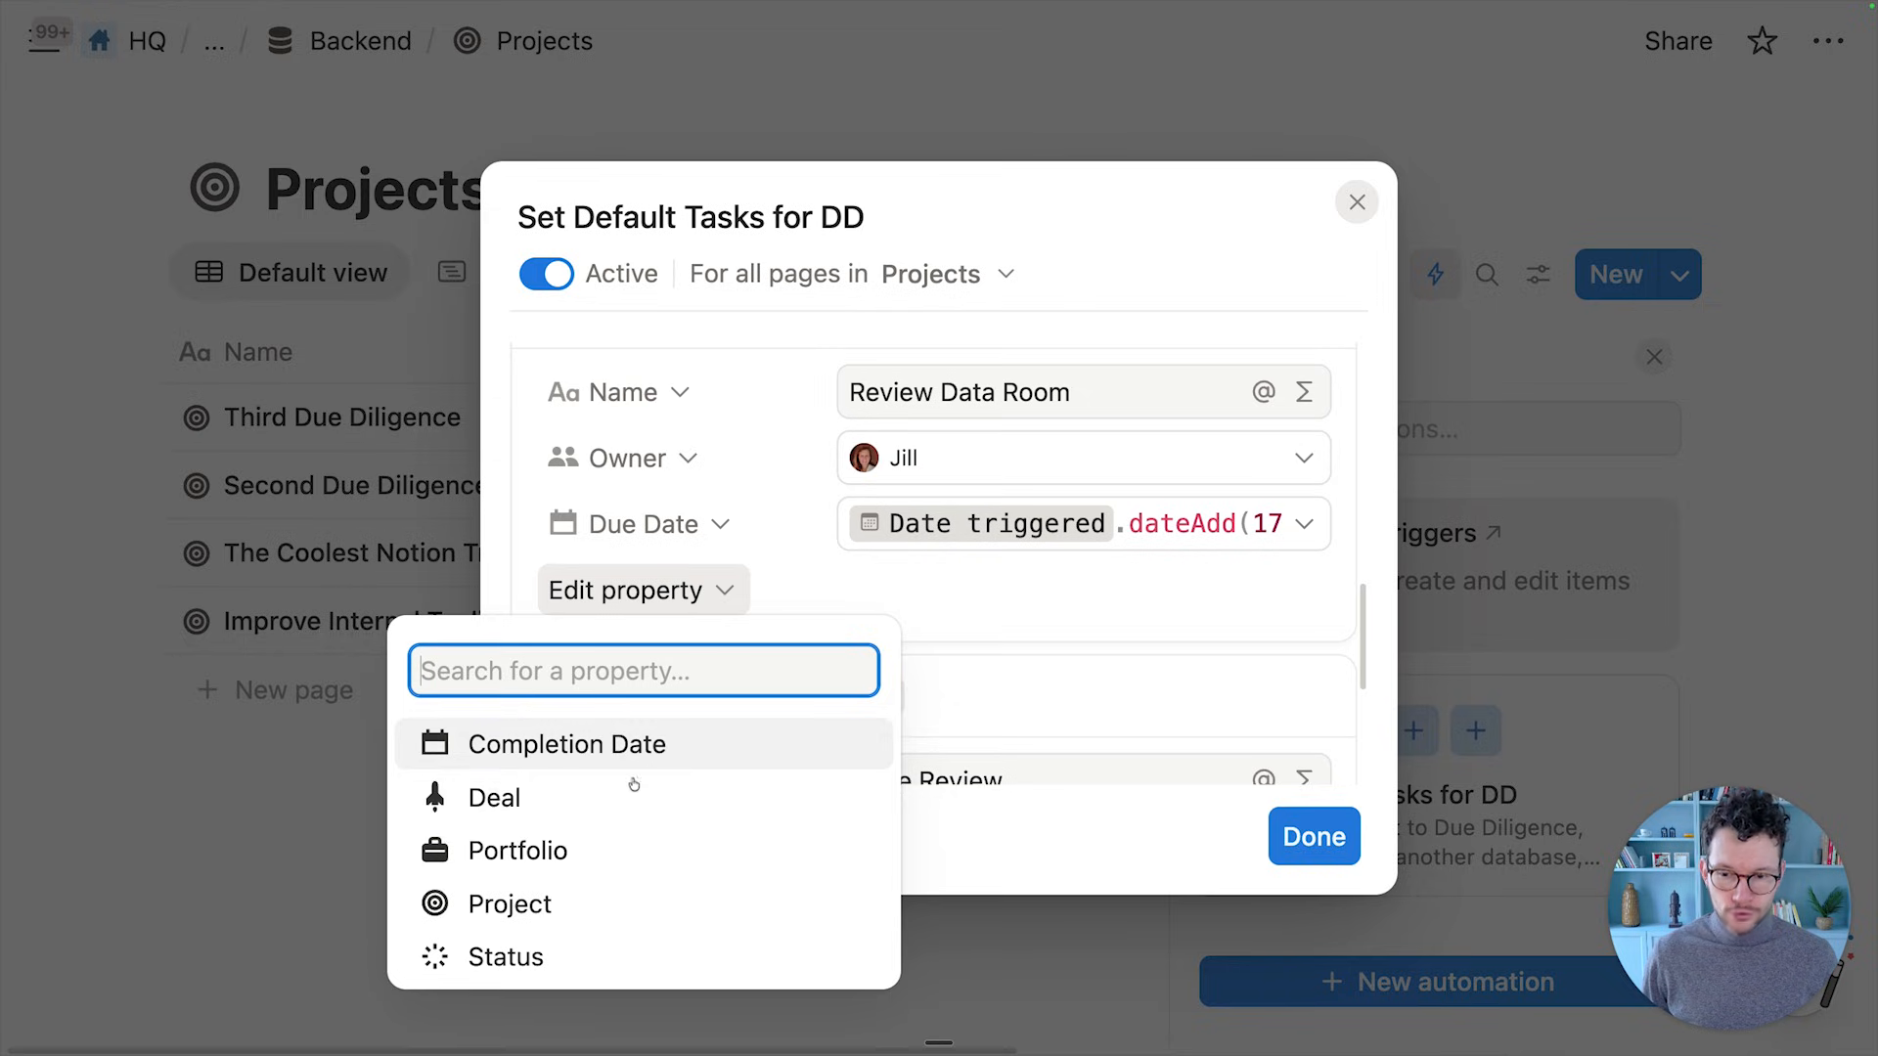
left_click(610, 895)
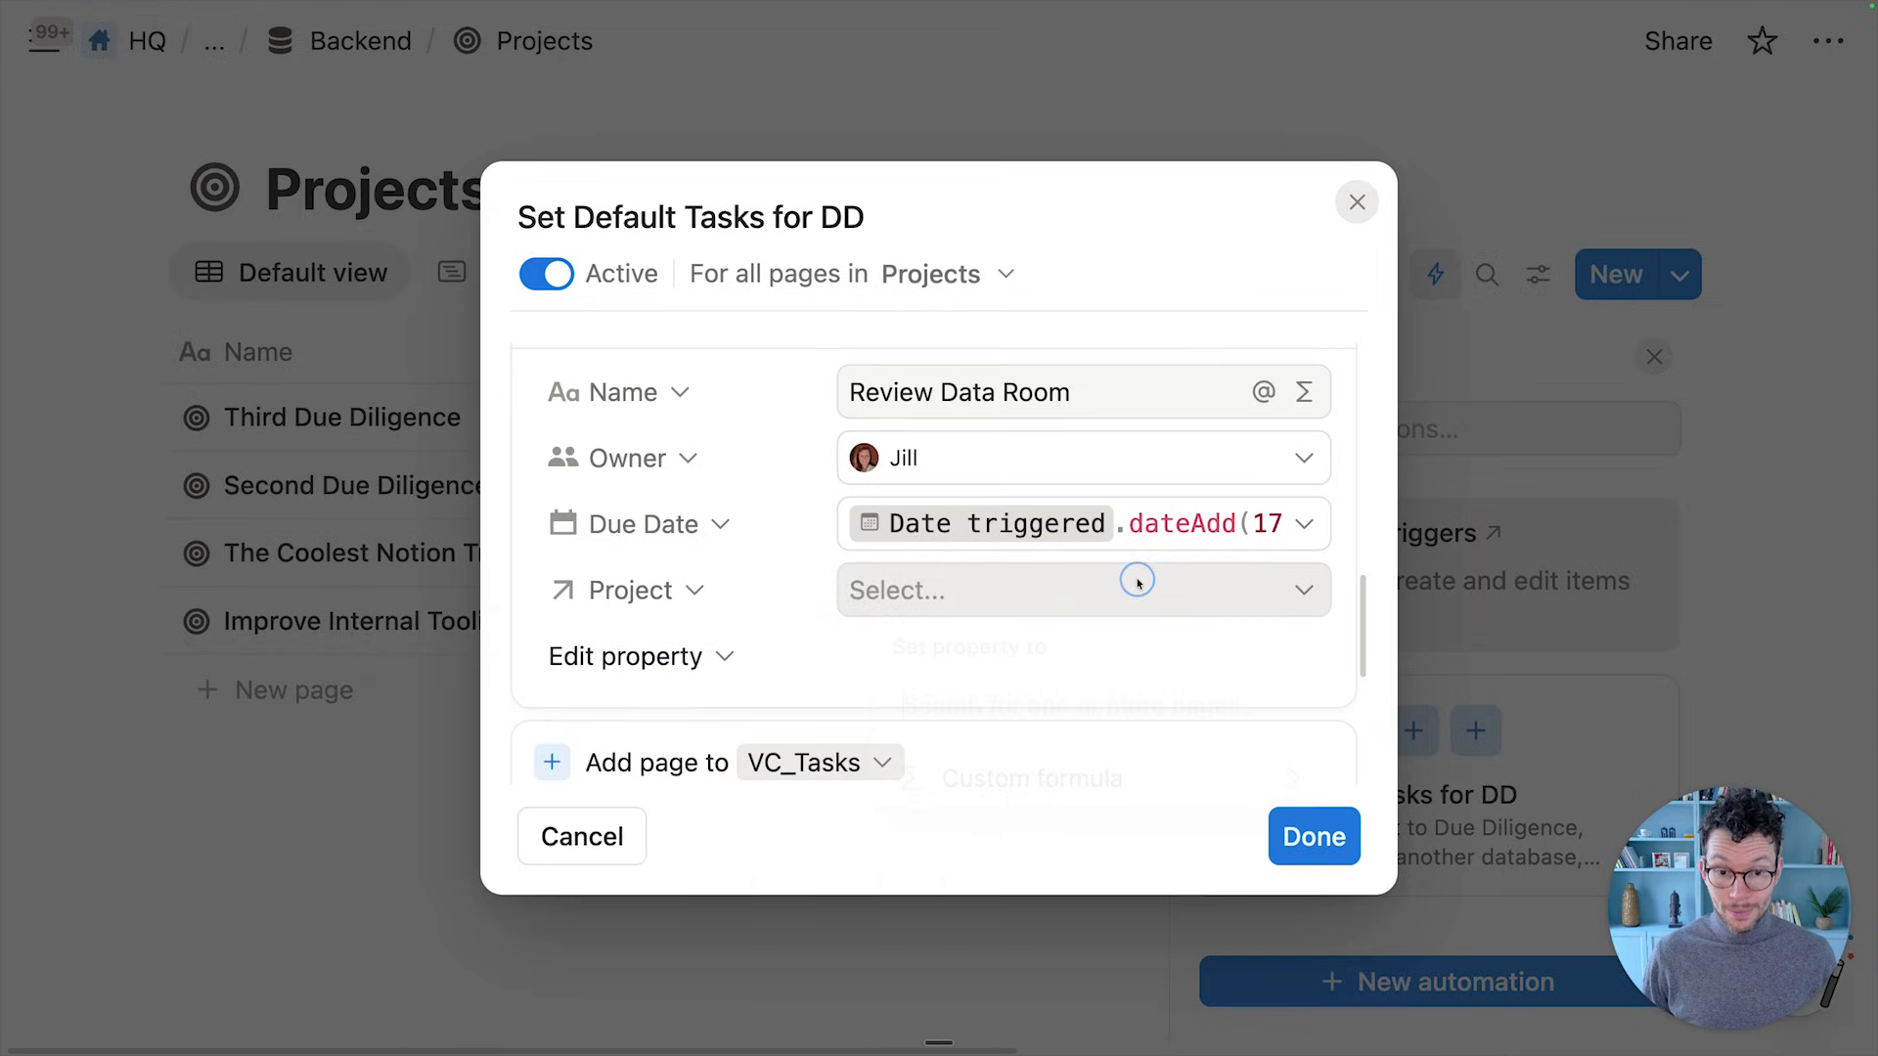
left_click(1138, 584)
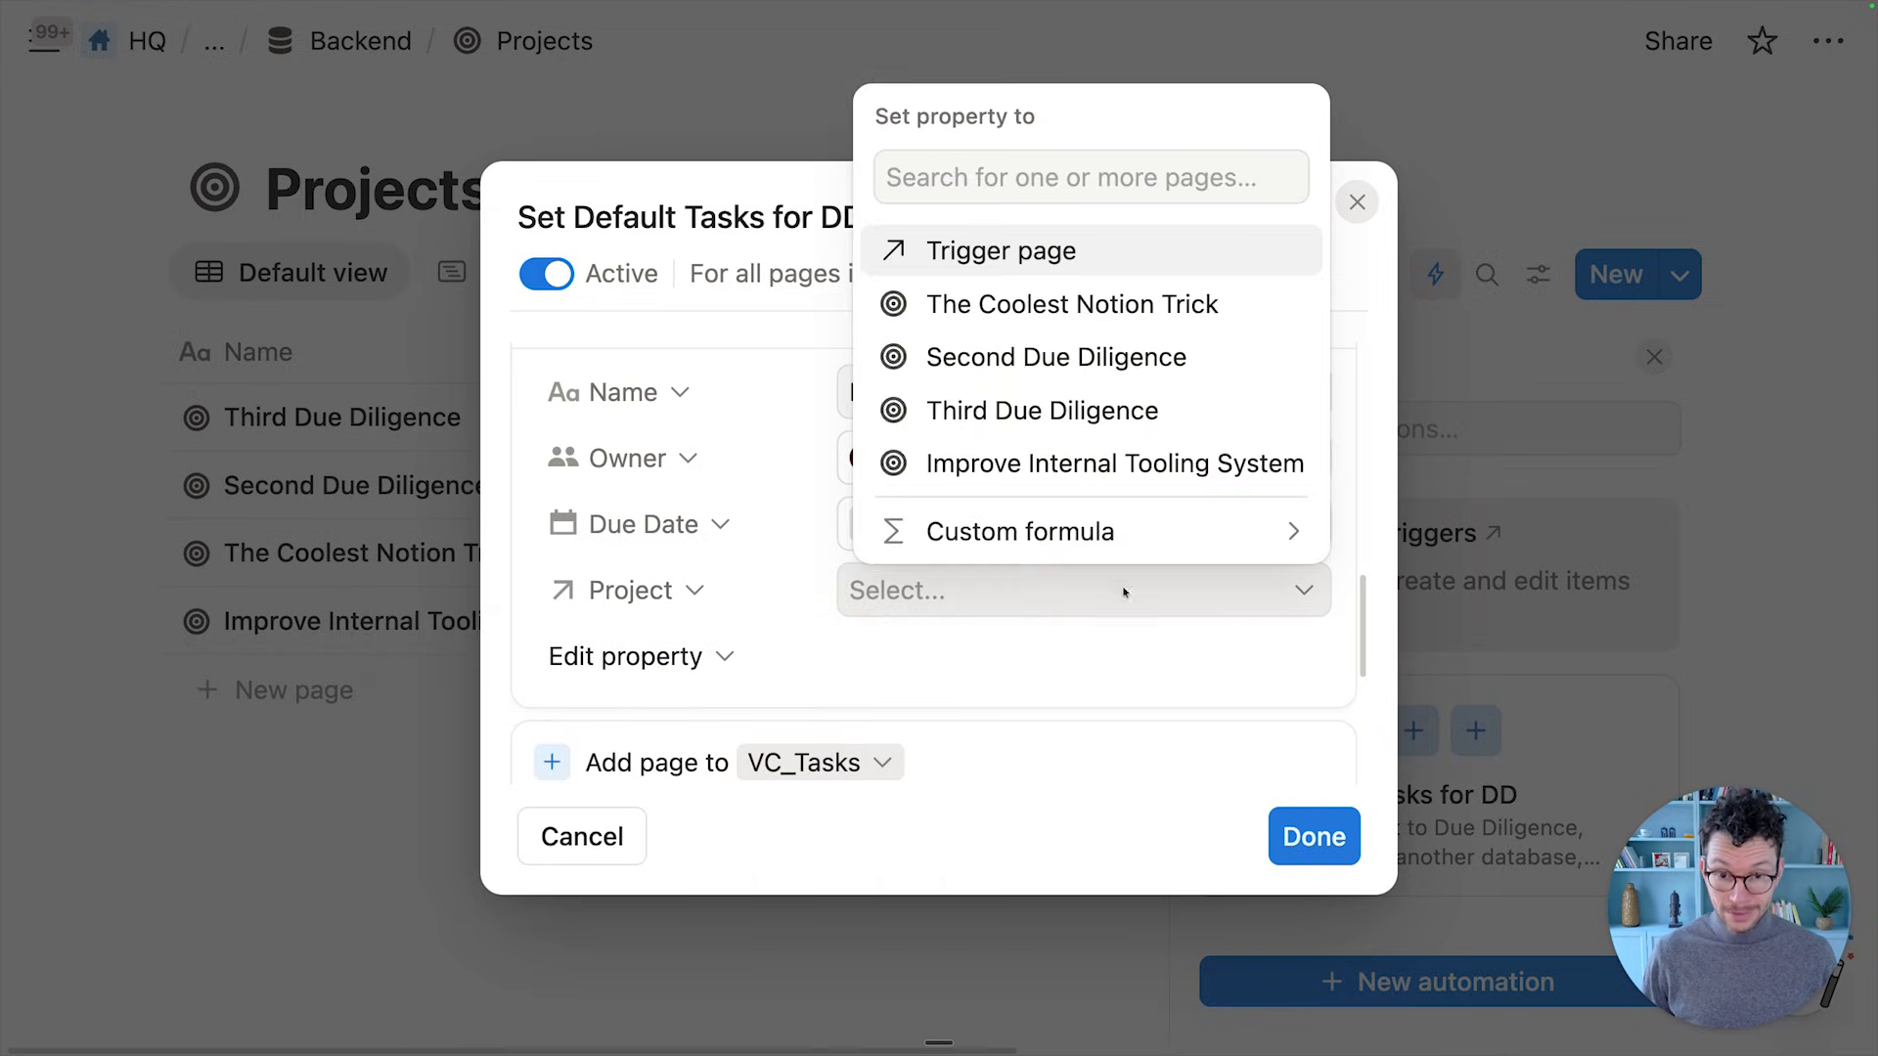
left_click(996, 251)
left_click(701, 391)
scroll(776, 509, "down", 4)
scroll(775, 522, "down", 3)
Link the Write Review task's Project to the Trigger page
left_click(714, 629)
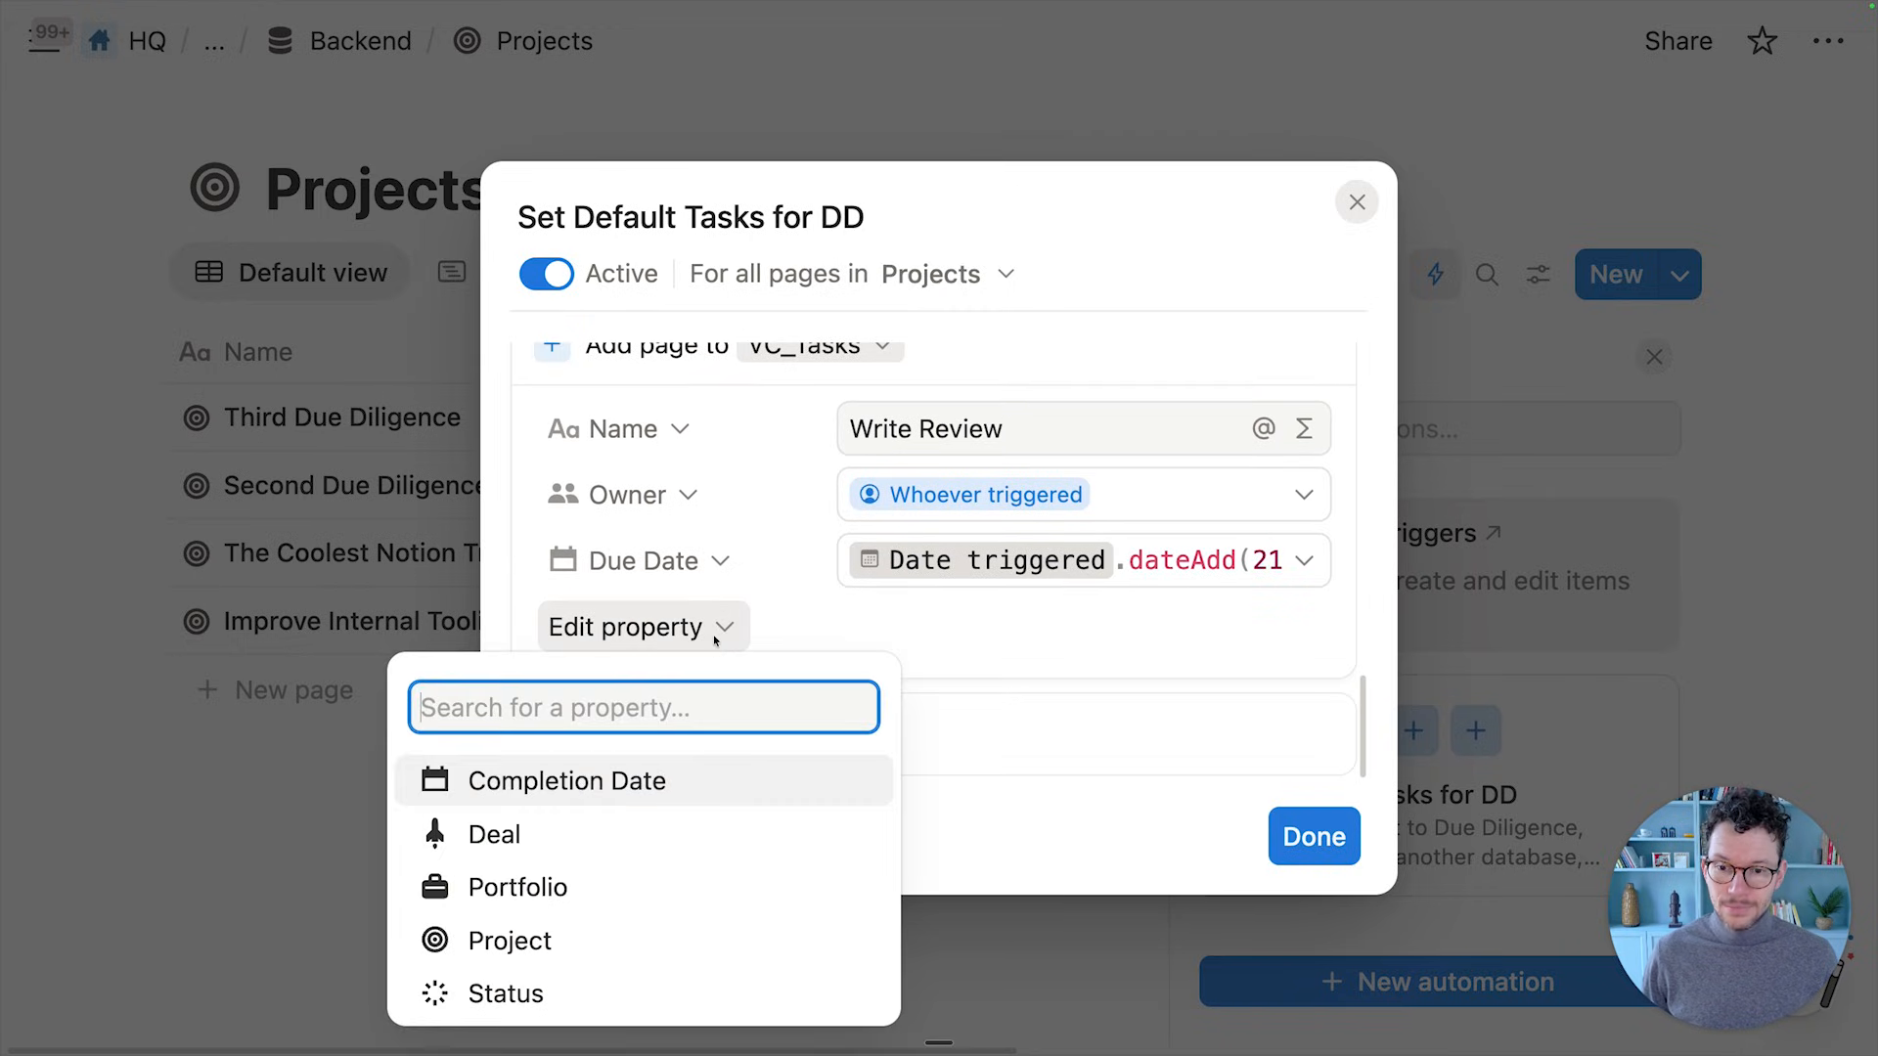
left_click(629, 937)
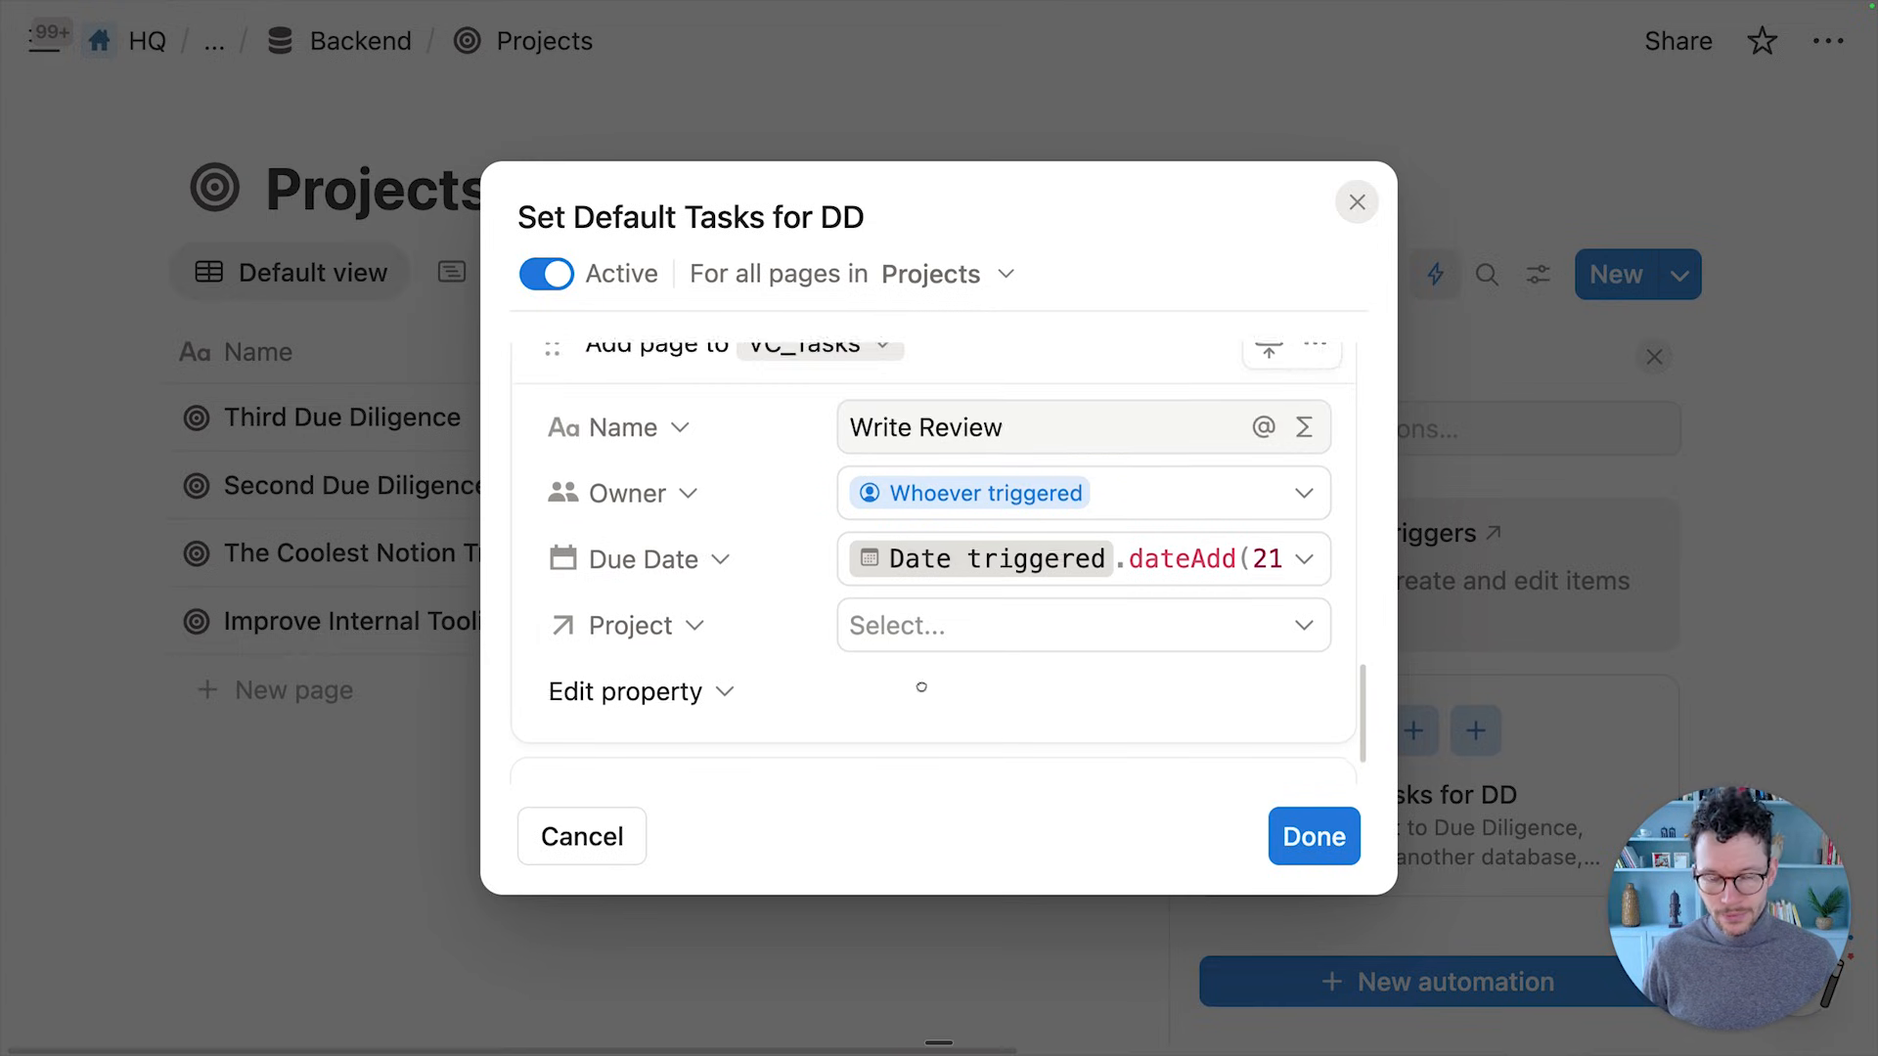
scroll(921, 687, "down", 2)
left_click(964, 541)
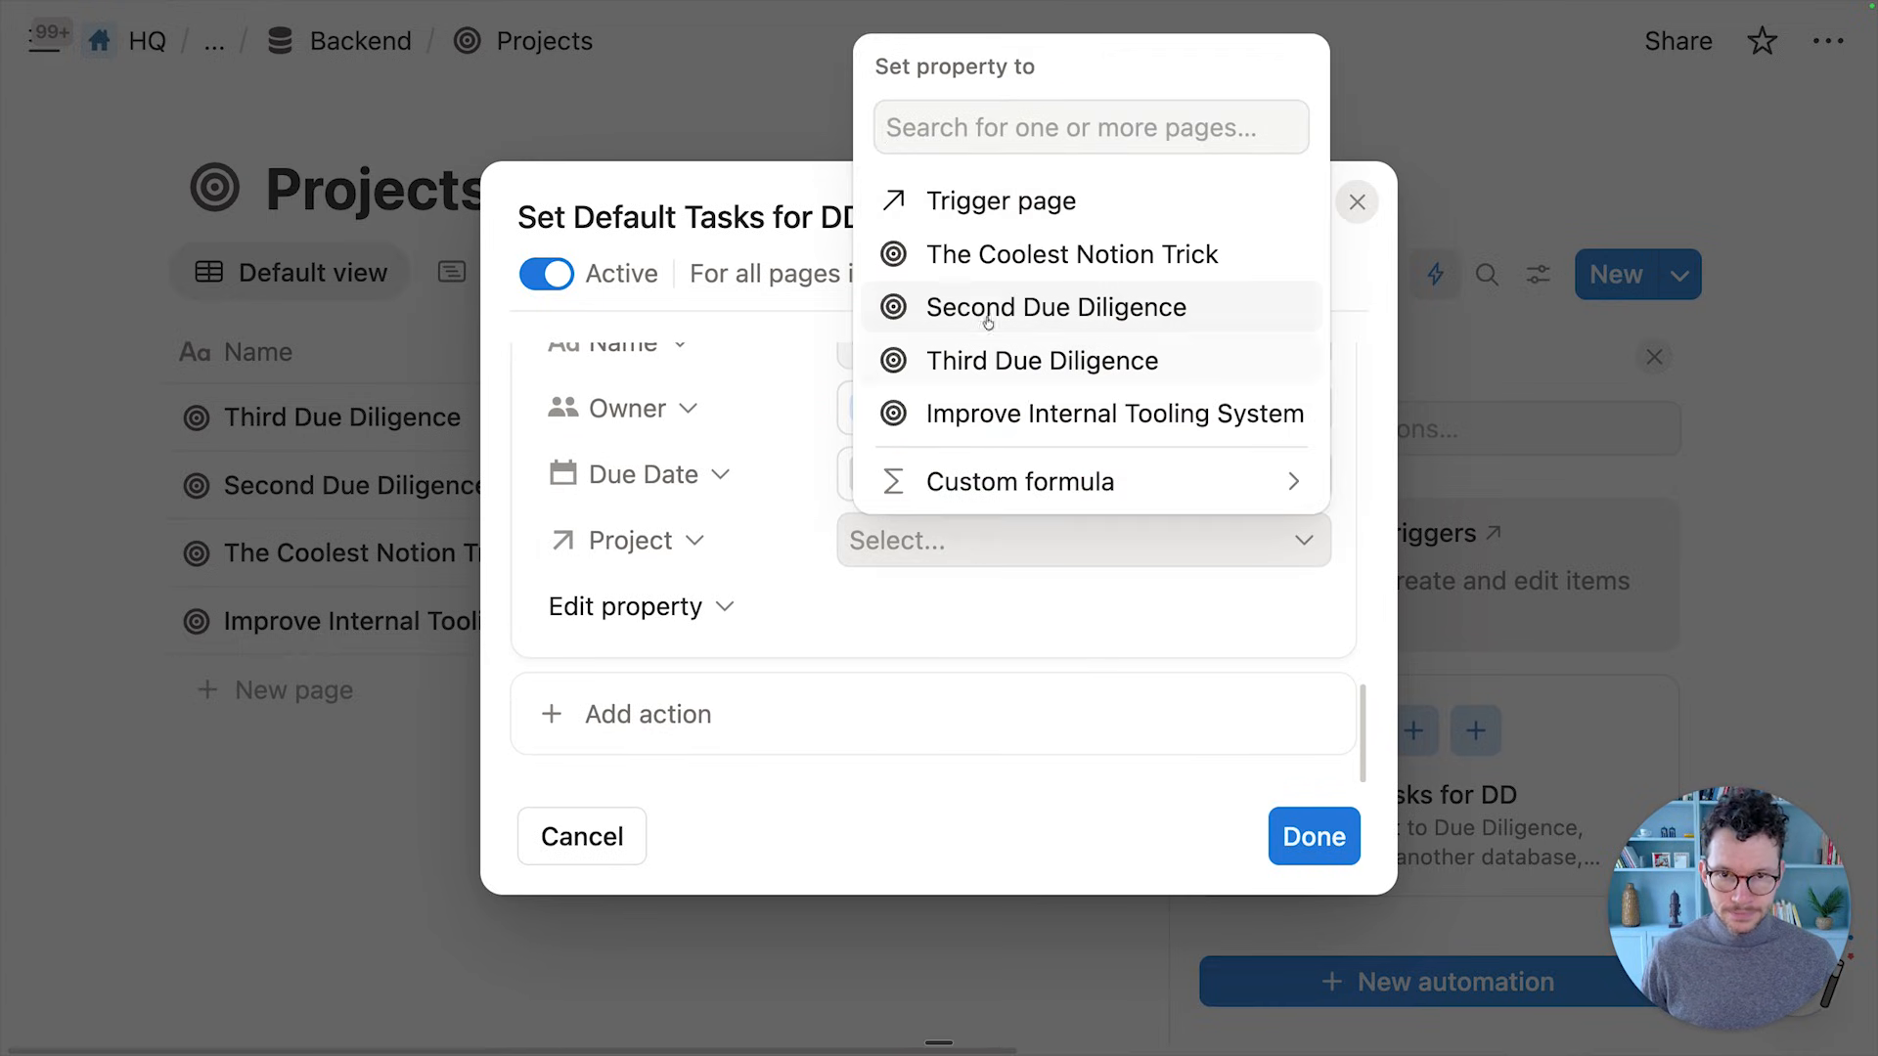
left_click(993, 202)
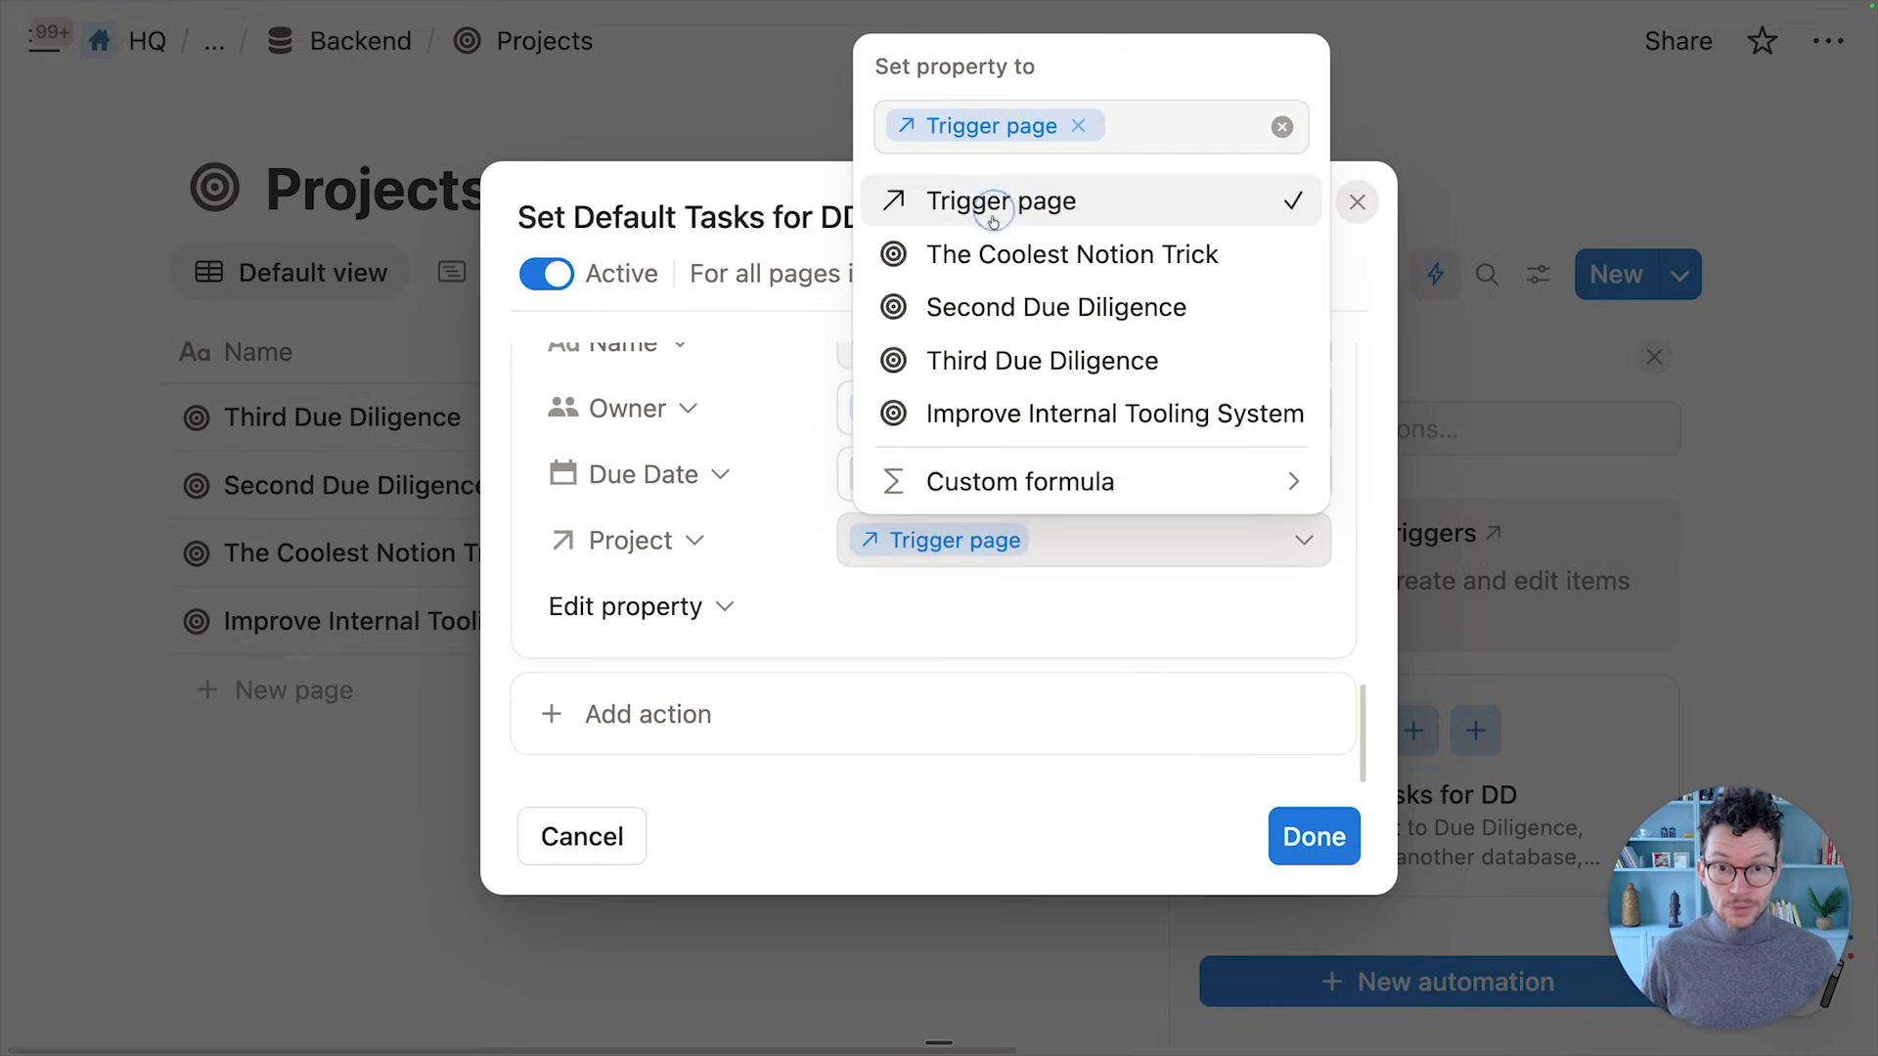
left_click(810, 311)
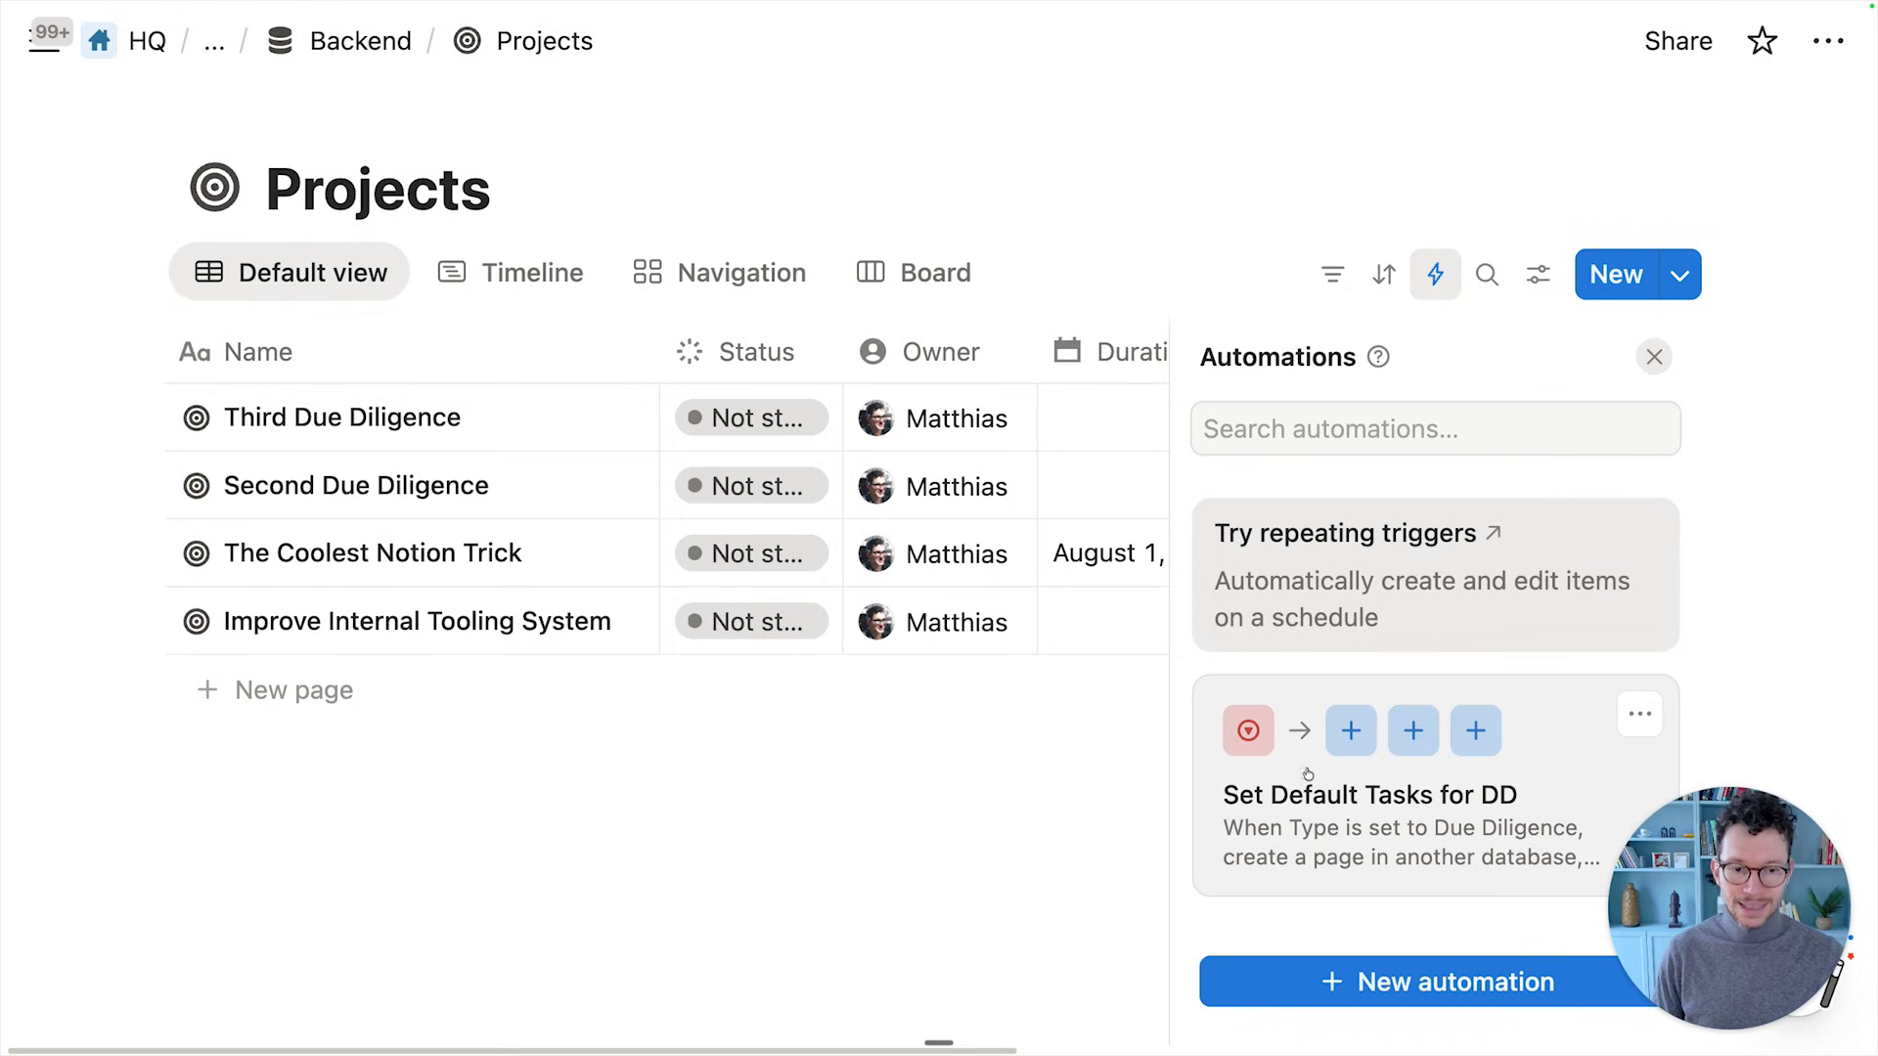
Close the Automations side panel to return to the full Projects table
left_click(1653, 356)
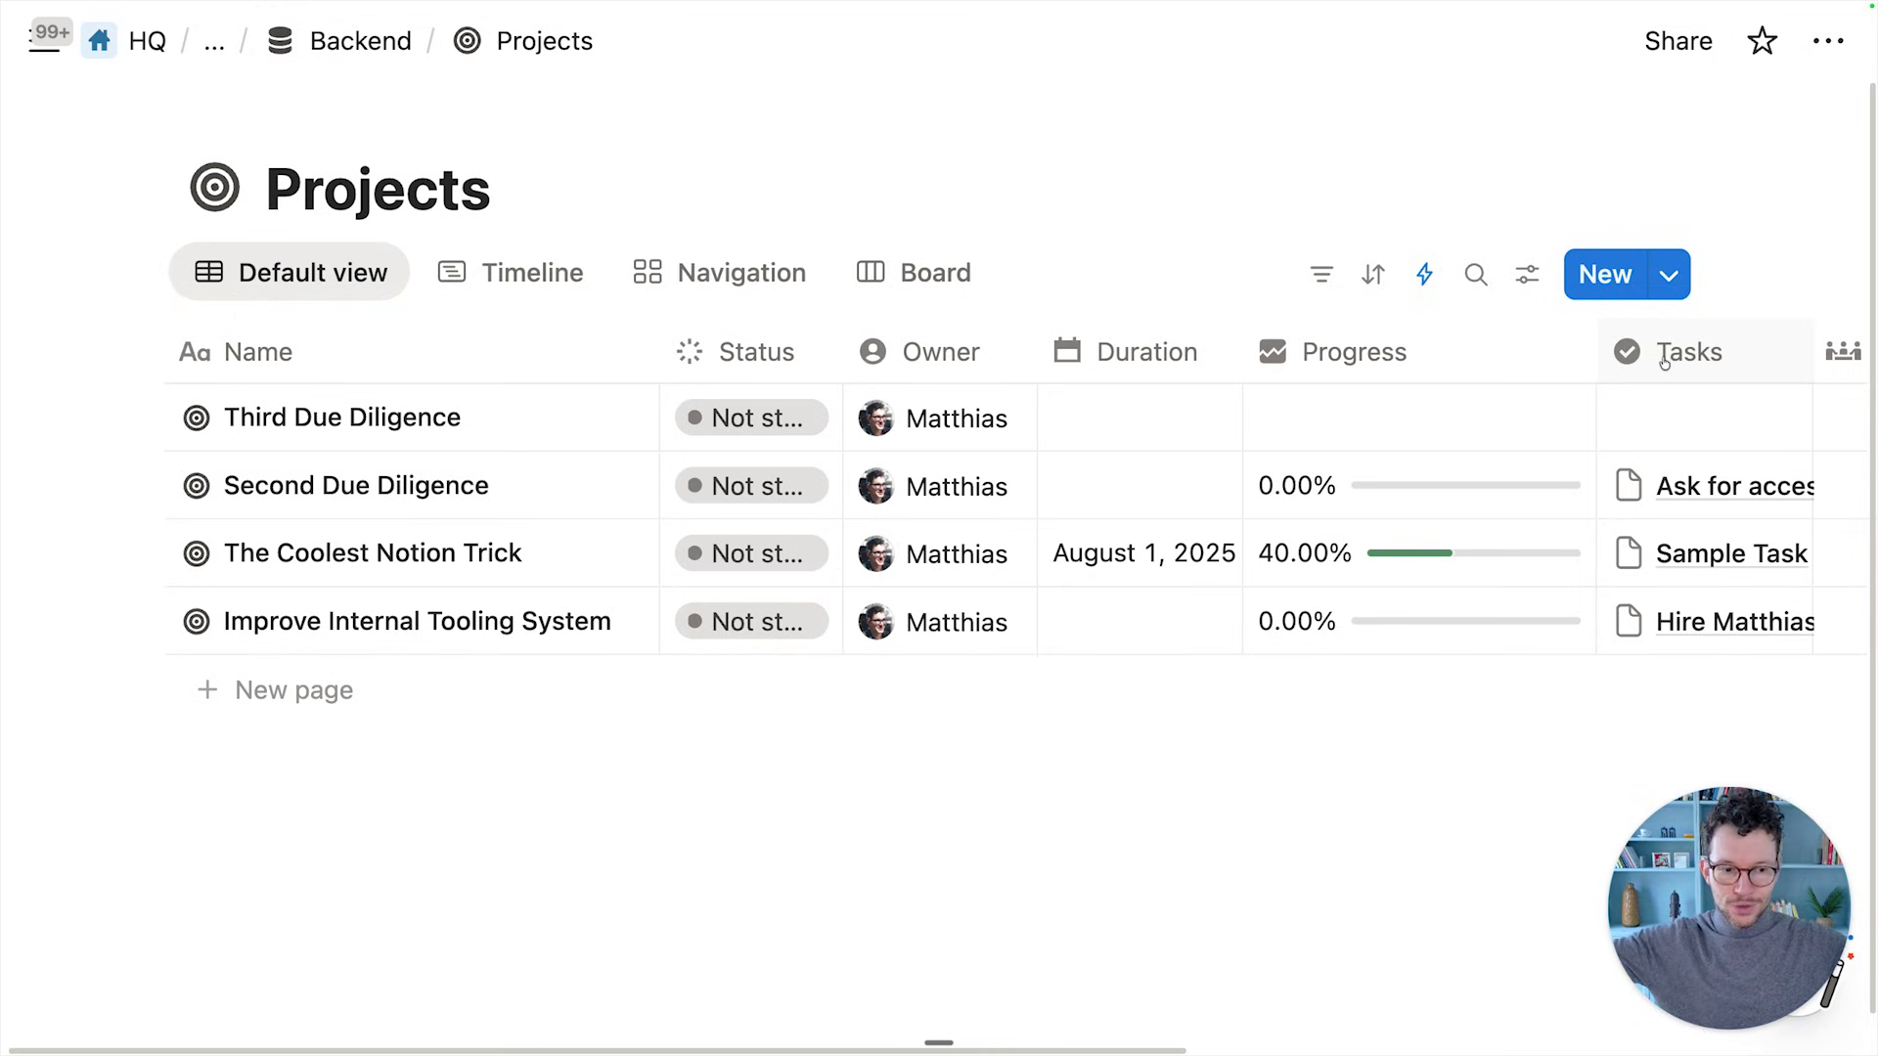
left_click(1438, 276)
left_click(1370, 193)
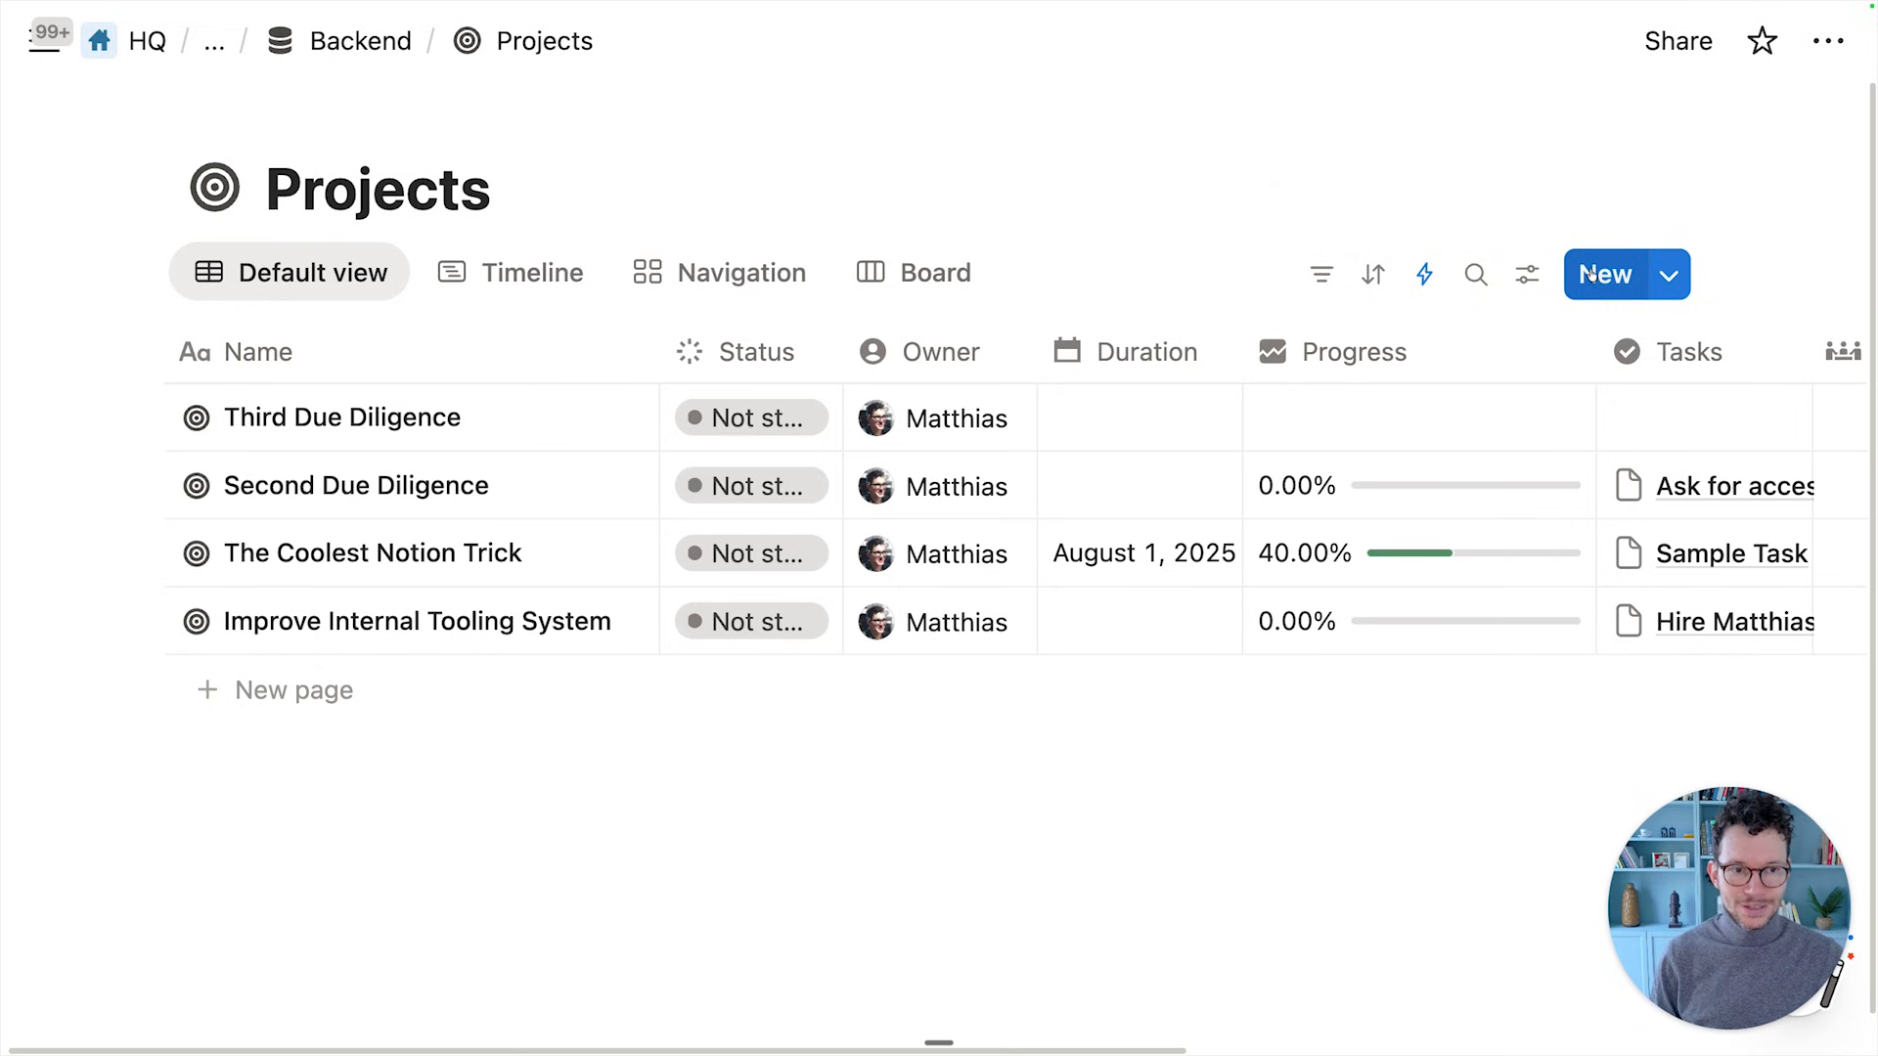
Create a project from the New Due Diligence template and rename it Fourth Due Diligence
left_click(1668, 278)
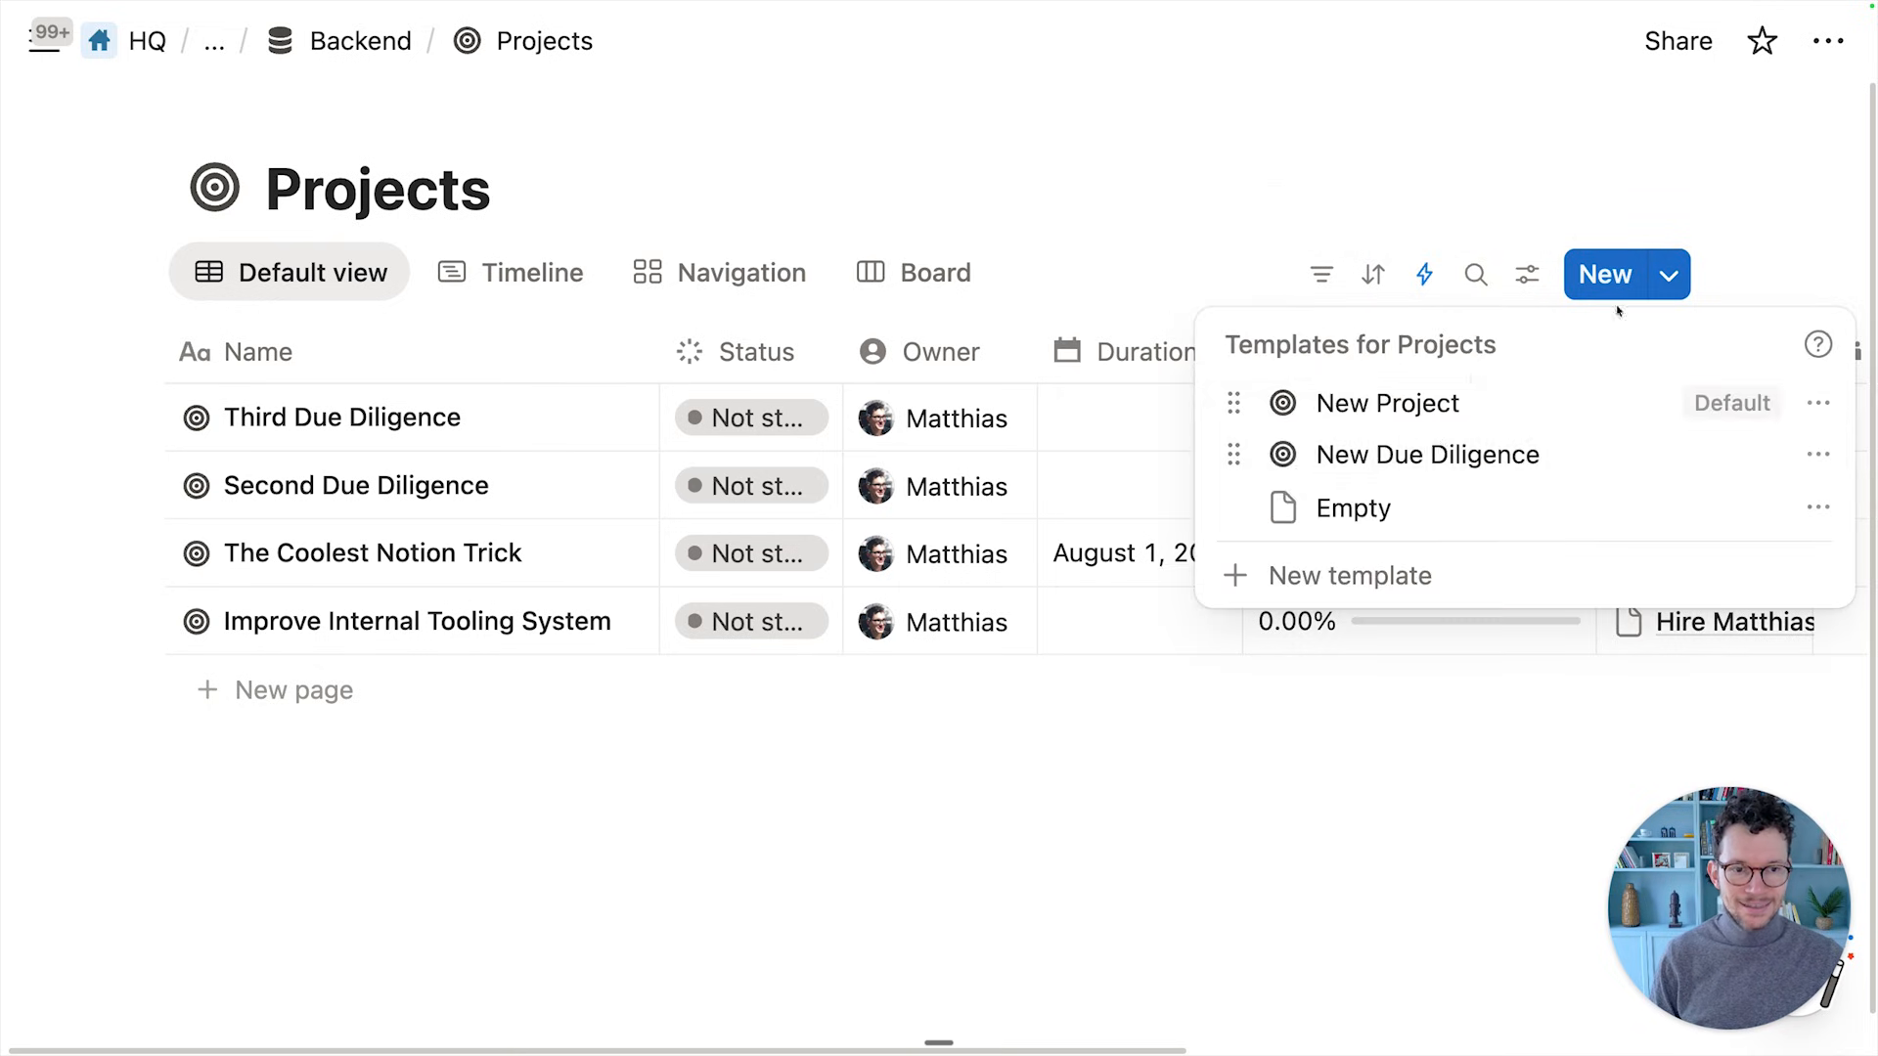
left_click(1421, 451)
double_click(1039, 264)
type("Fourth Due Diligence")
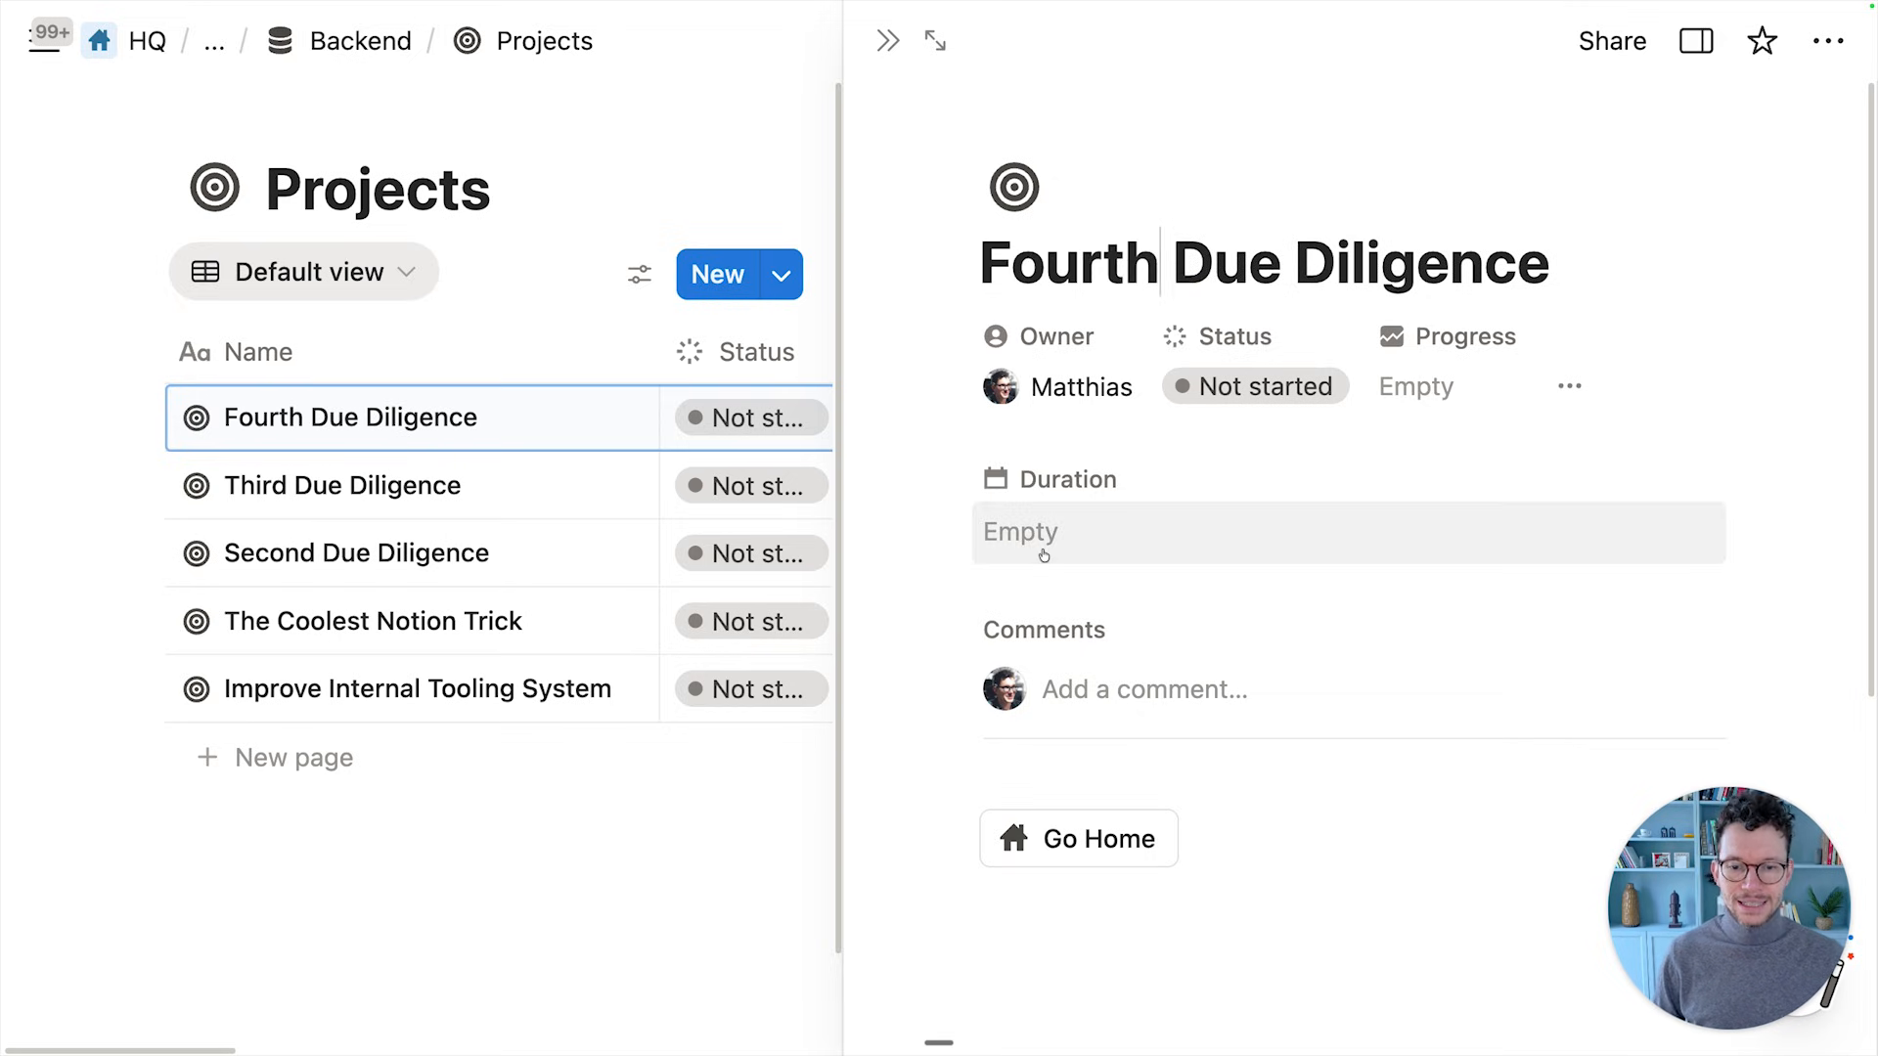
Check the three automatically created Not started tasks for their owners, December due dates and project
scroll(1043, 553, "down", 4)
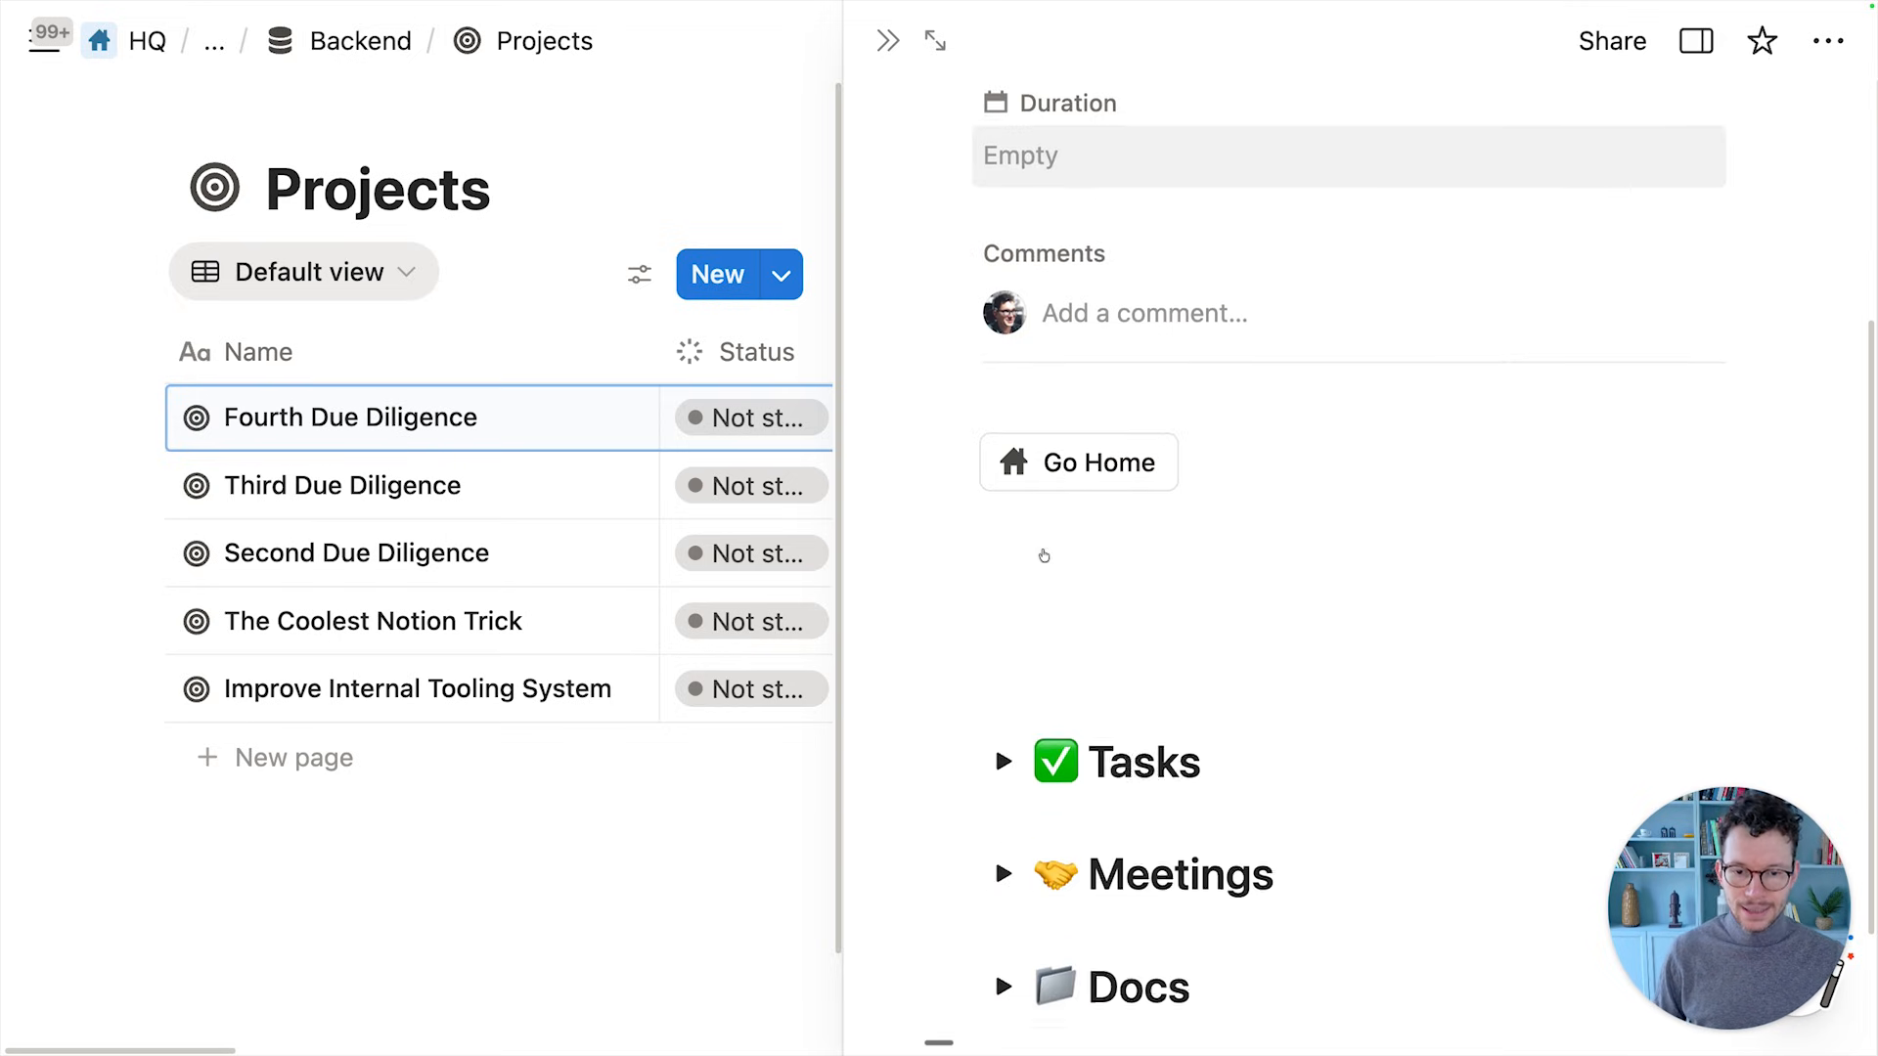
left_click(1004, 739)
scroll(1111, 489, "down", 4)
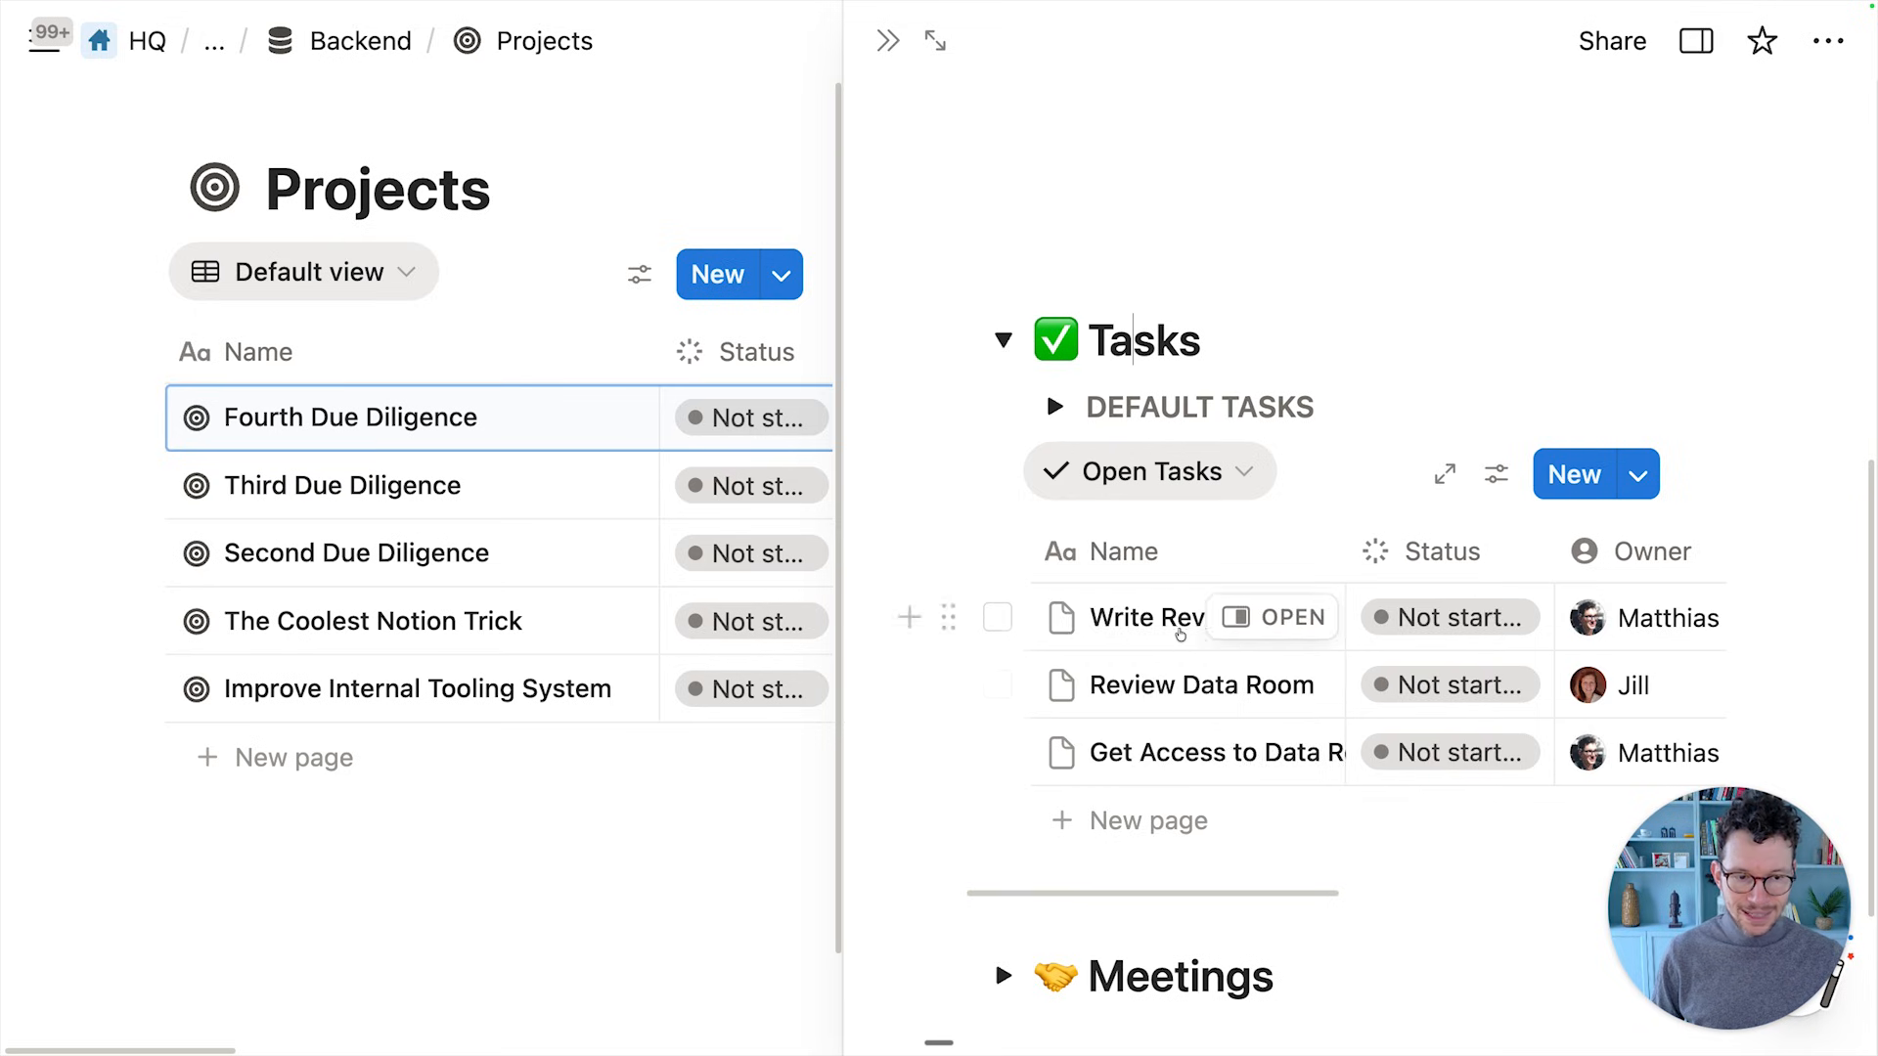
scroll(1212, 626, "right", 4)
scroll(1369, 665, "right", 3)
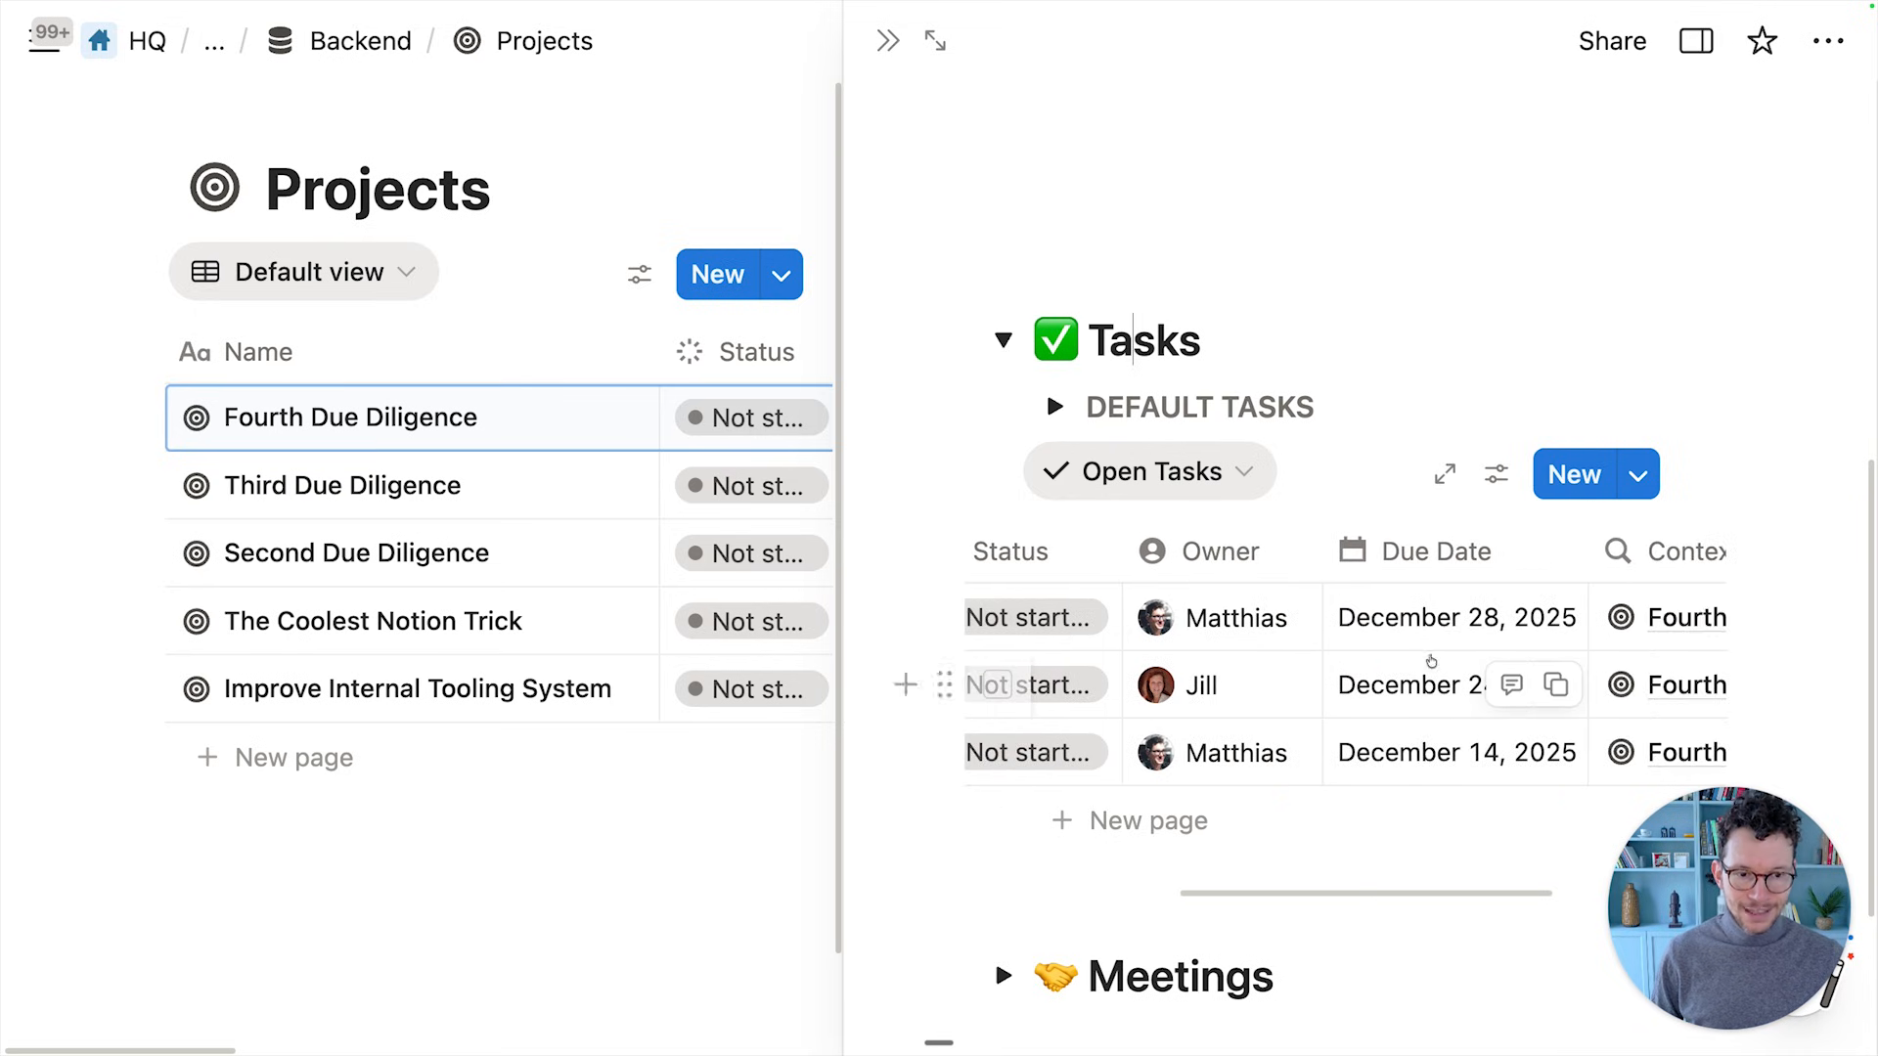
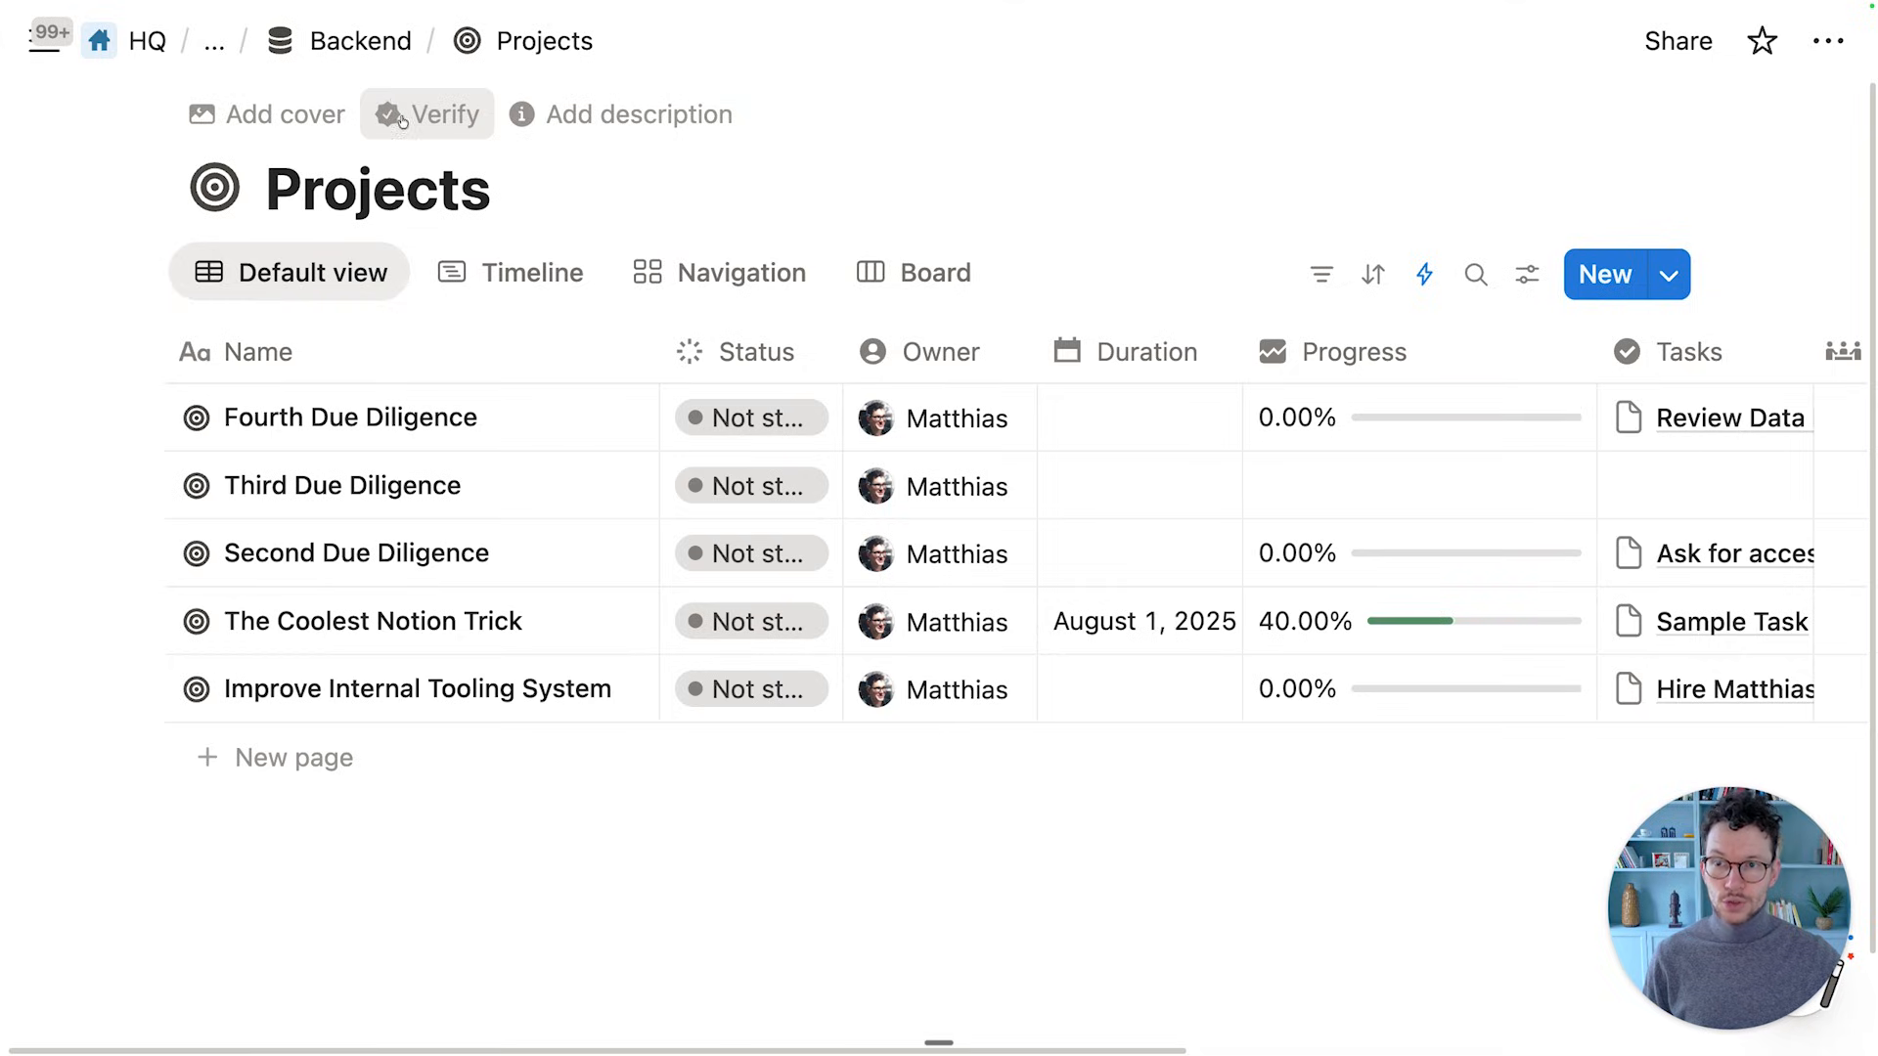
Go back from the Projects database to the Backend page using the breadcrumb
left_click(373, 53)
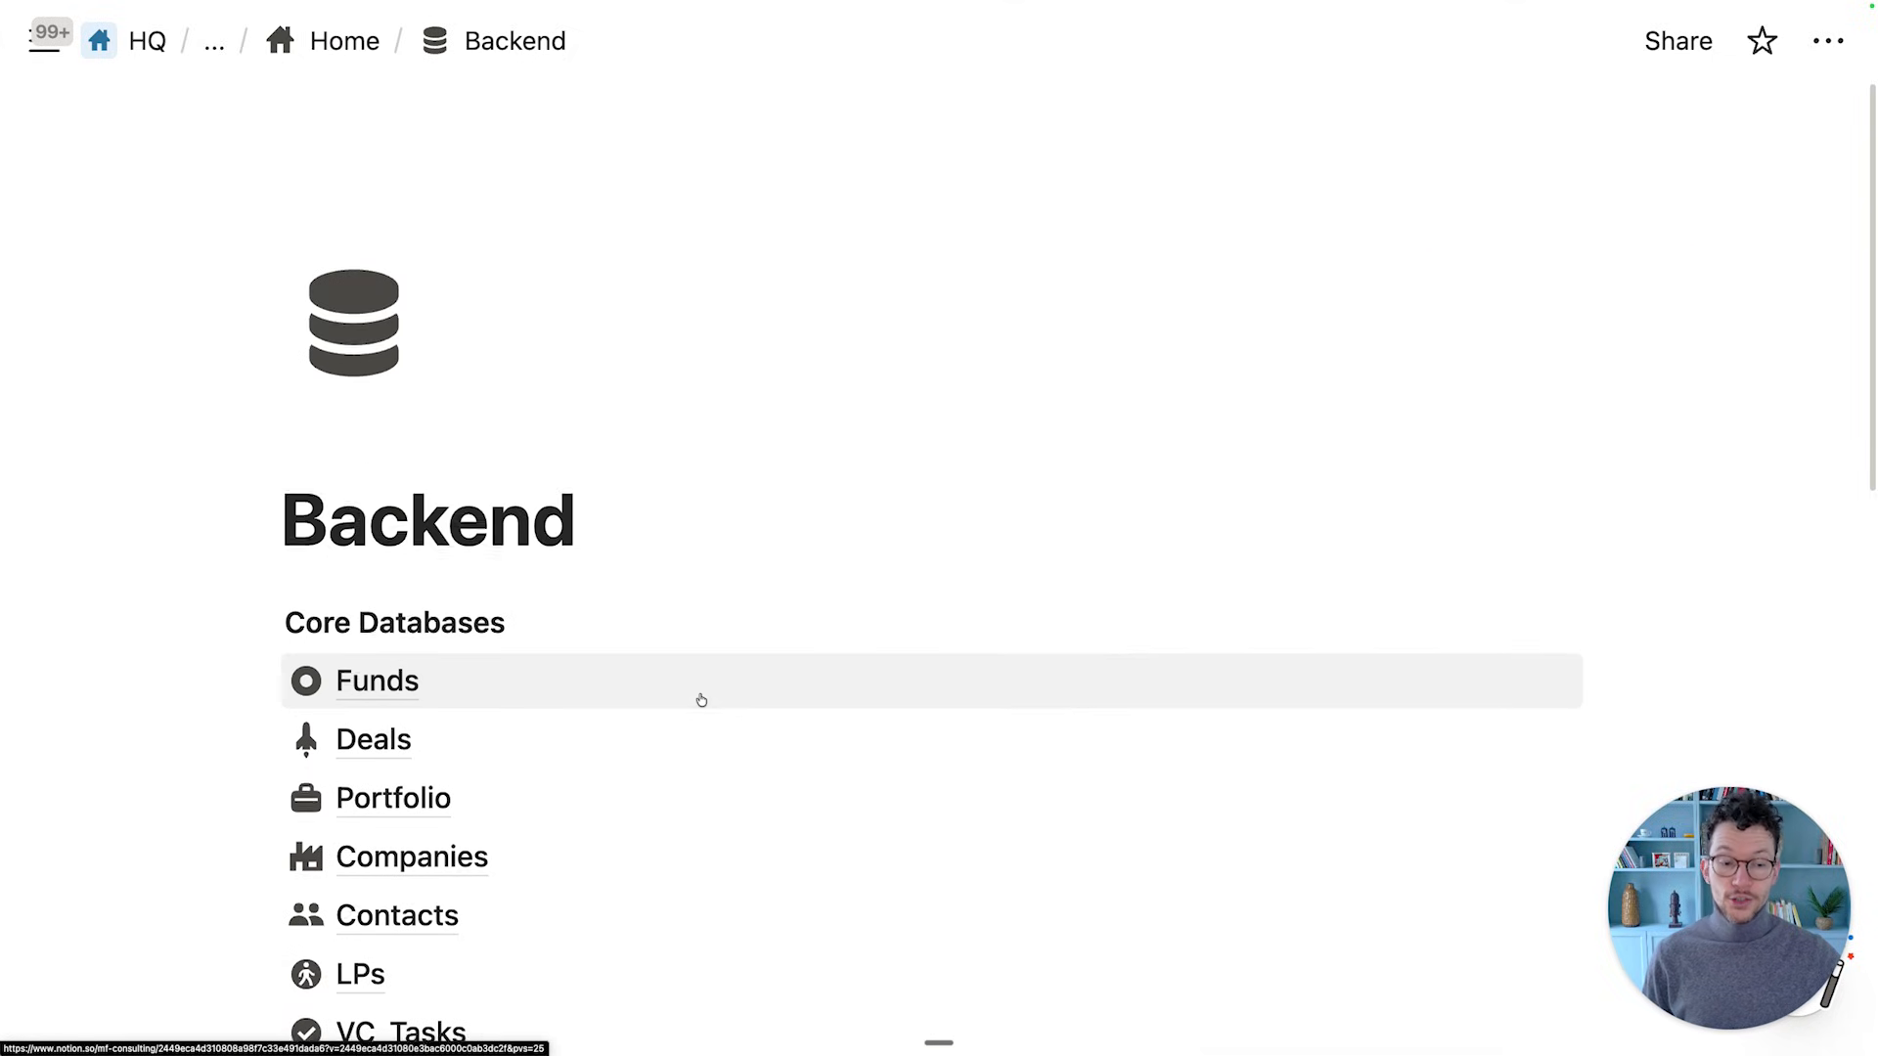
Insert a full-page database titled Processes below VC_Meetings and narrow its Name column
scroll(701, 698, "down", 6)
left_click(637, 687)
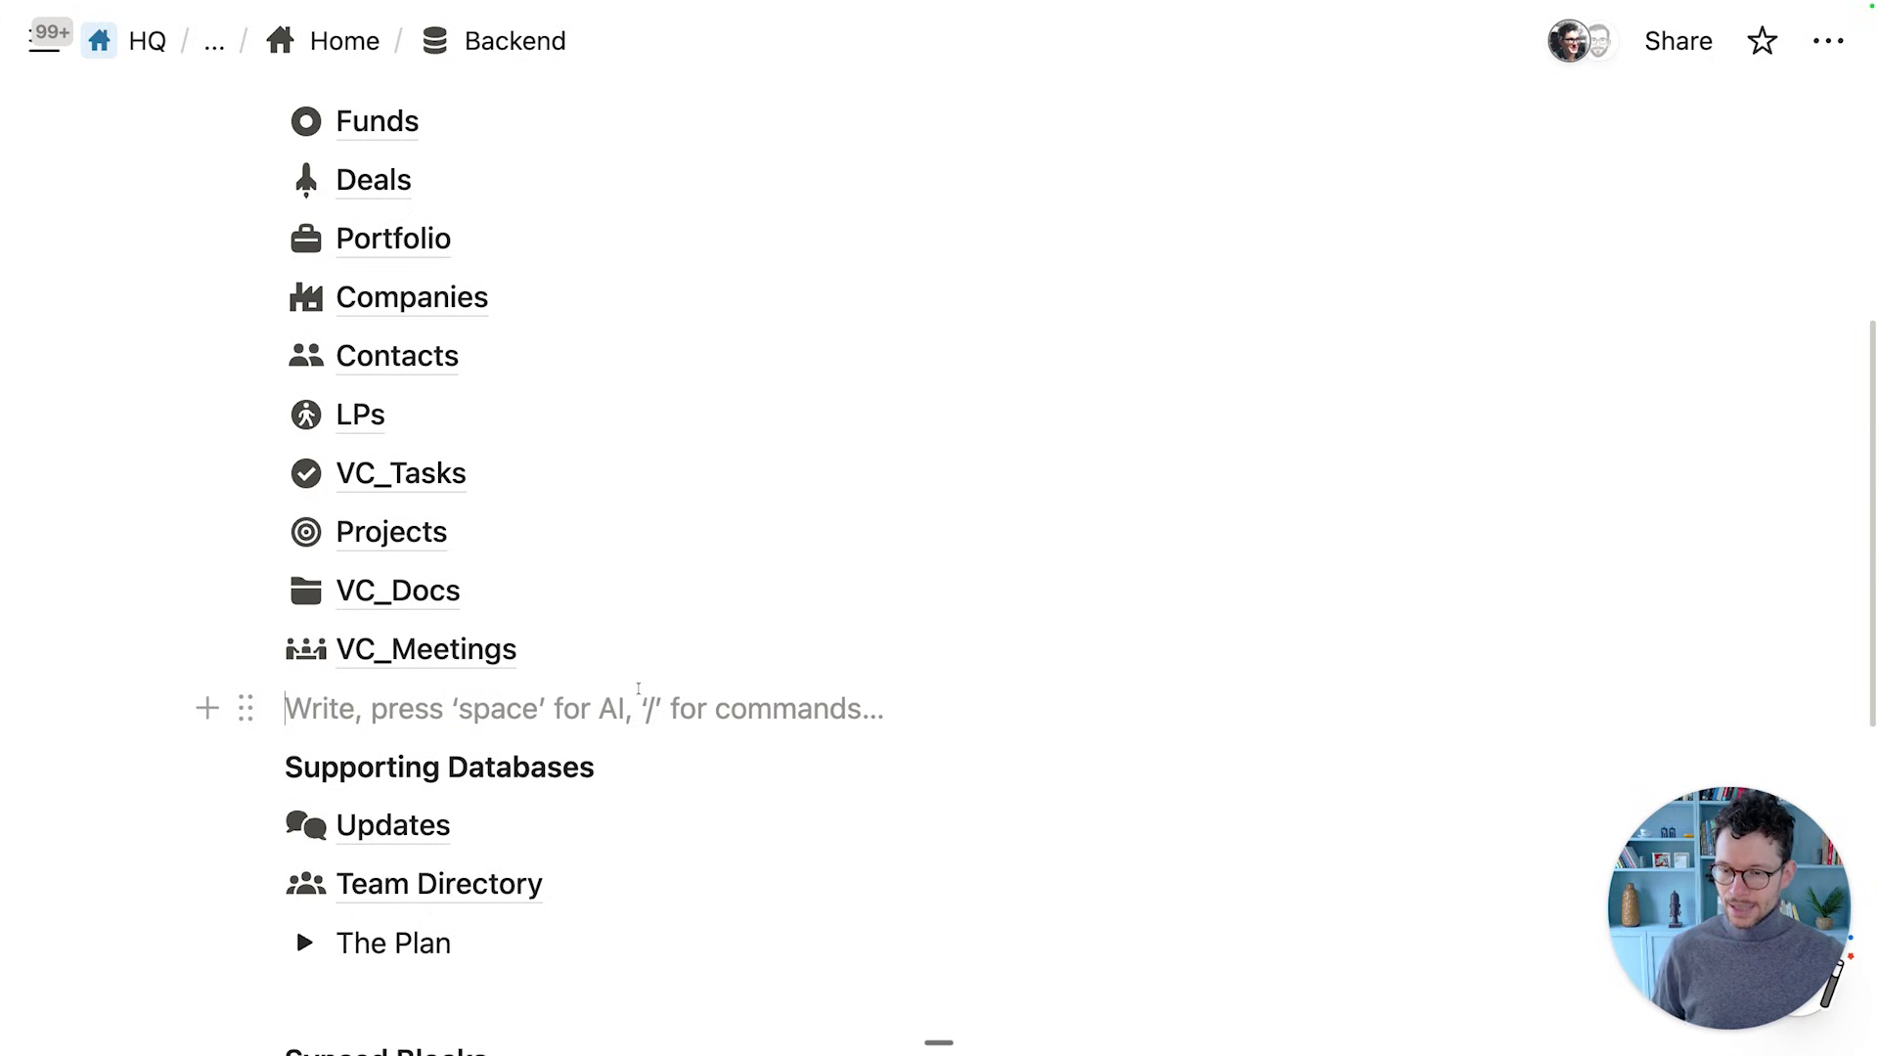
key("Return")
key("Up")
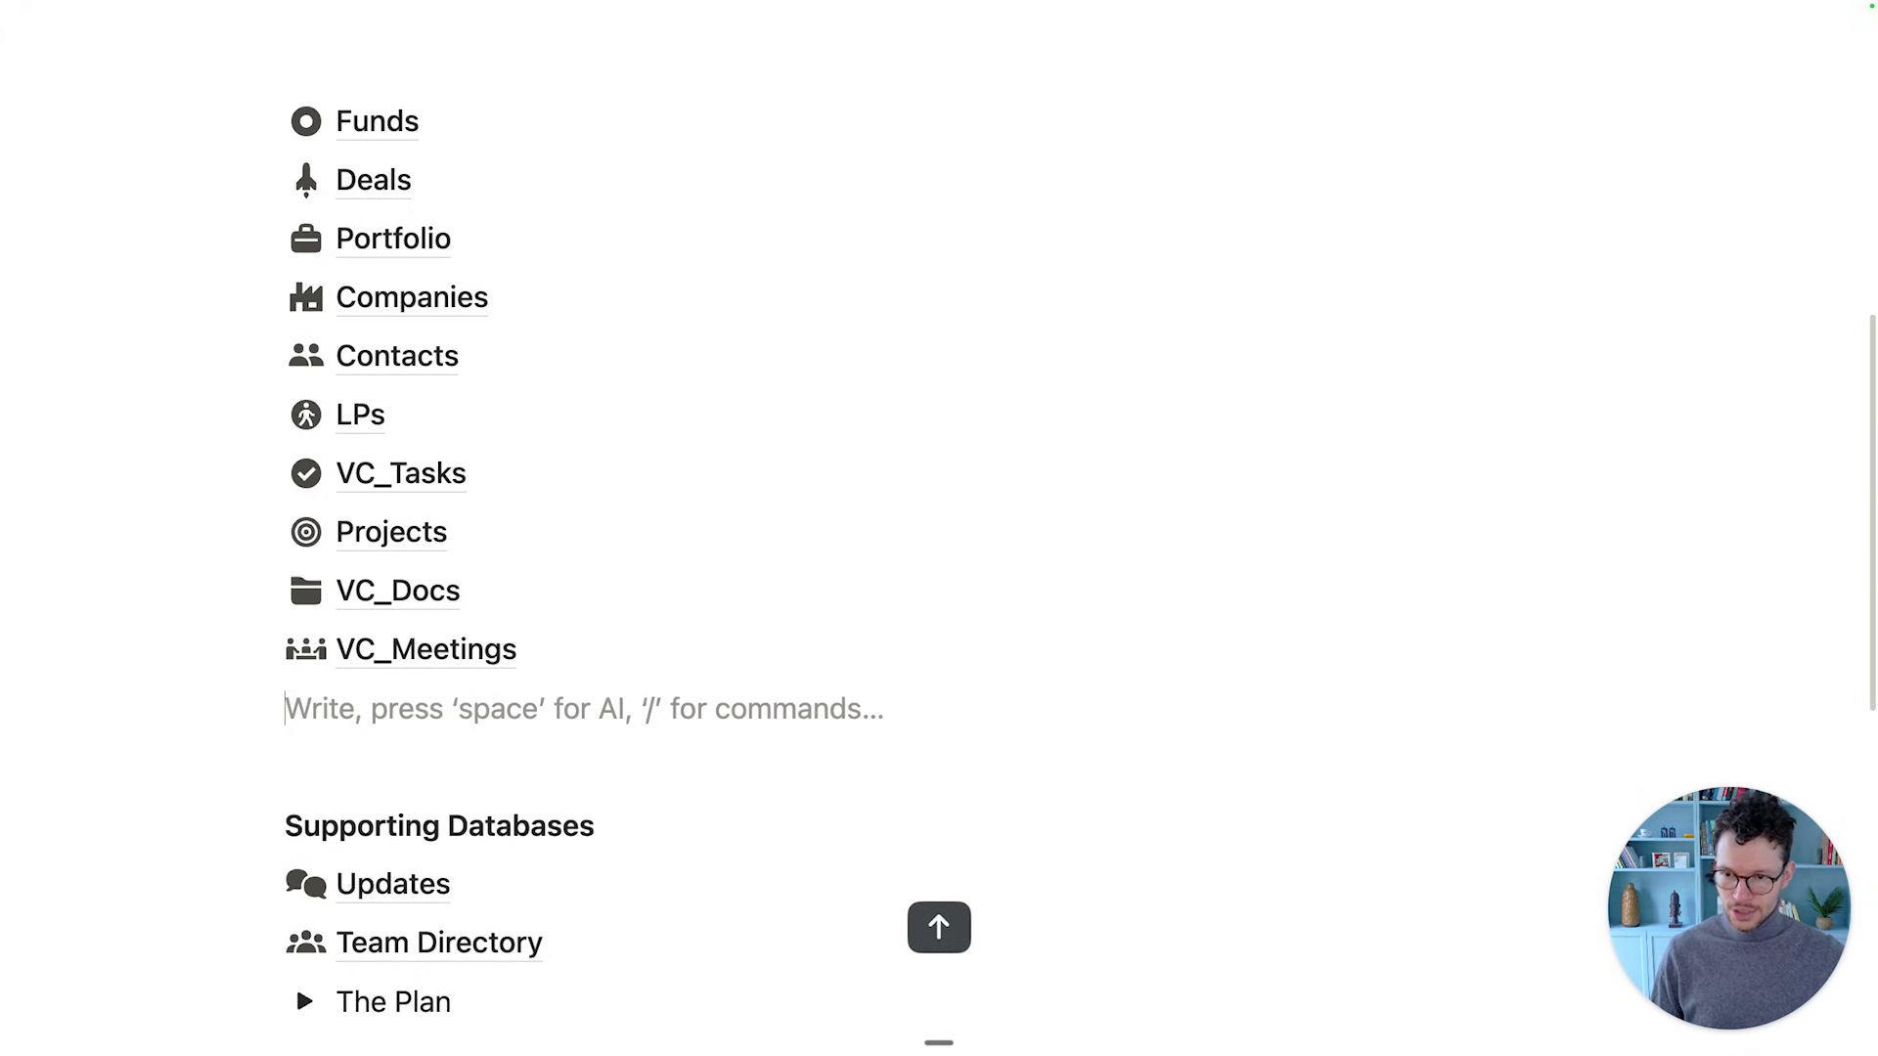
type("/data")
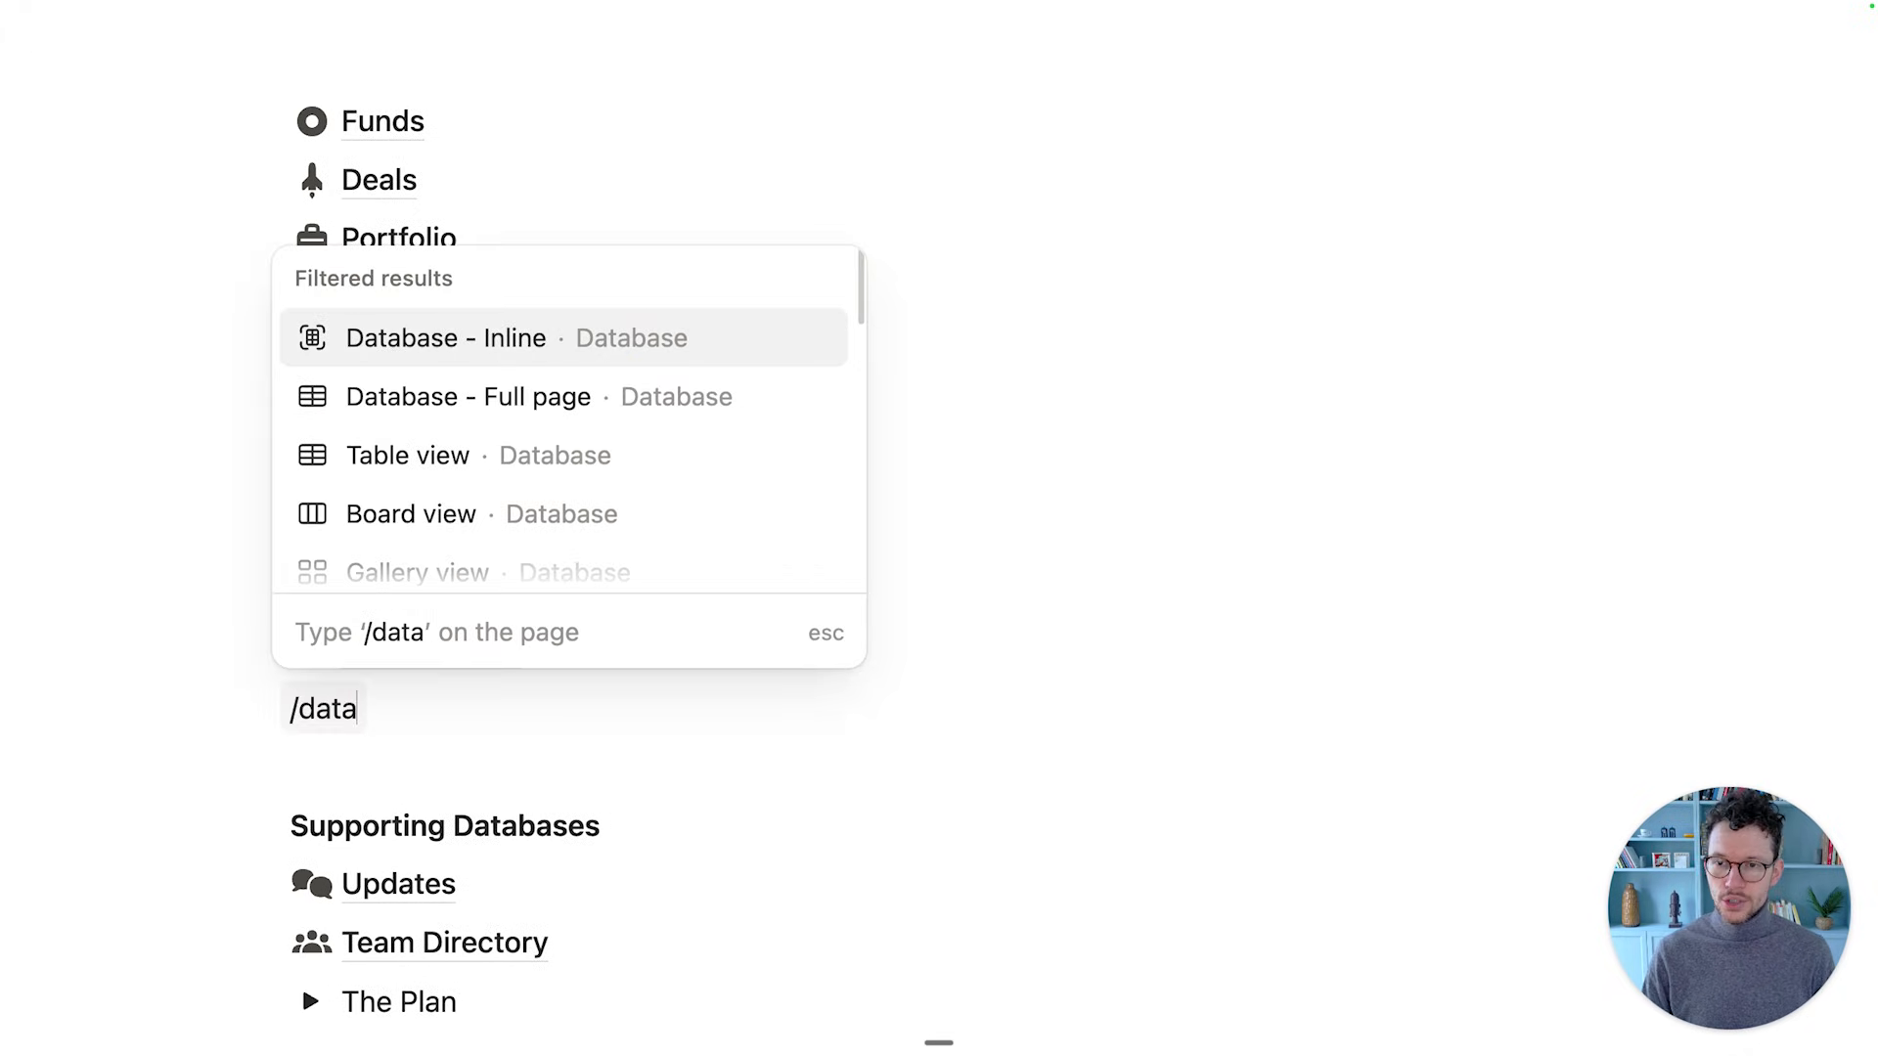
left_click(548, 396)
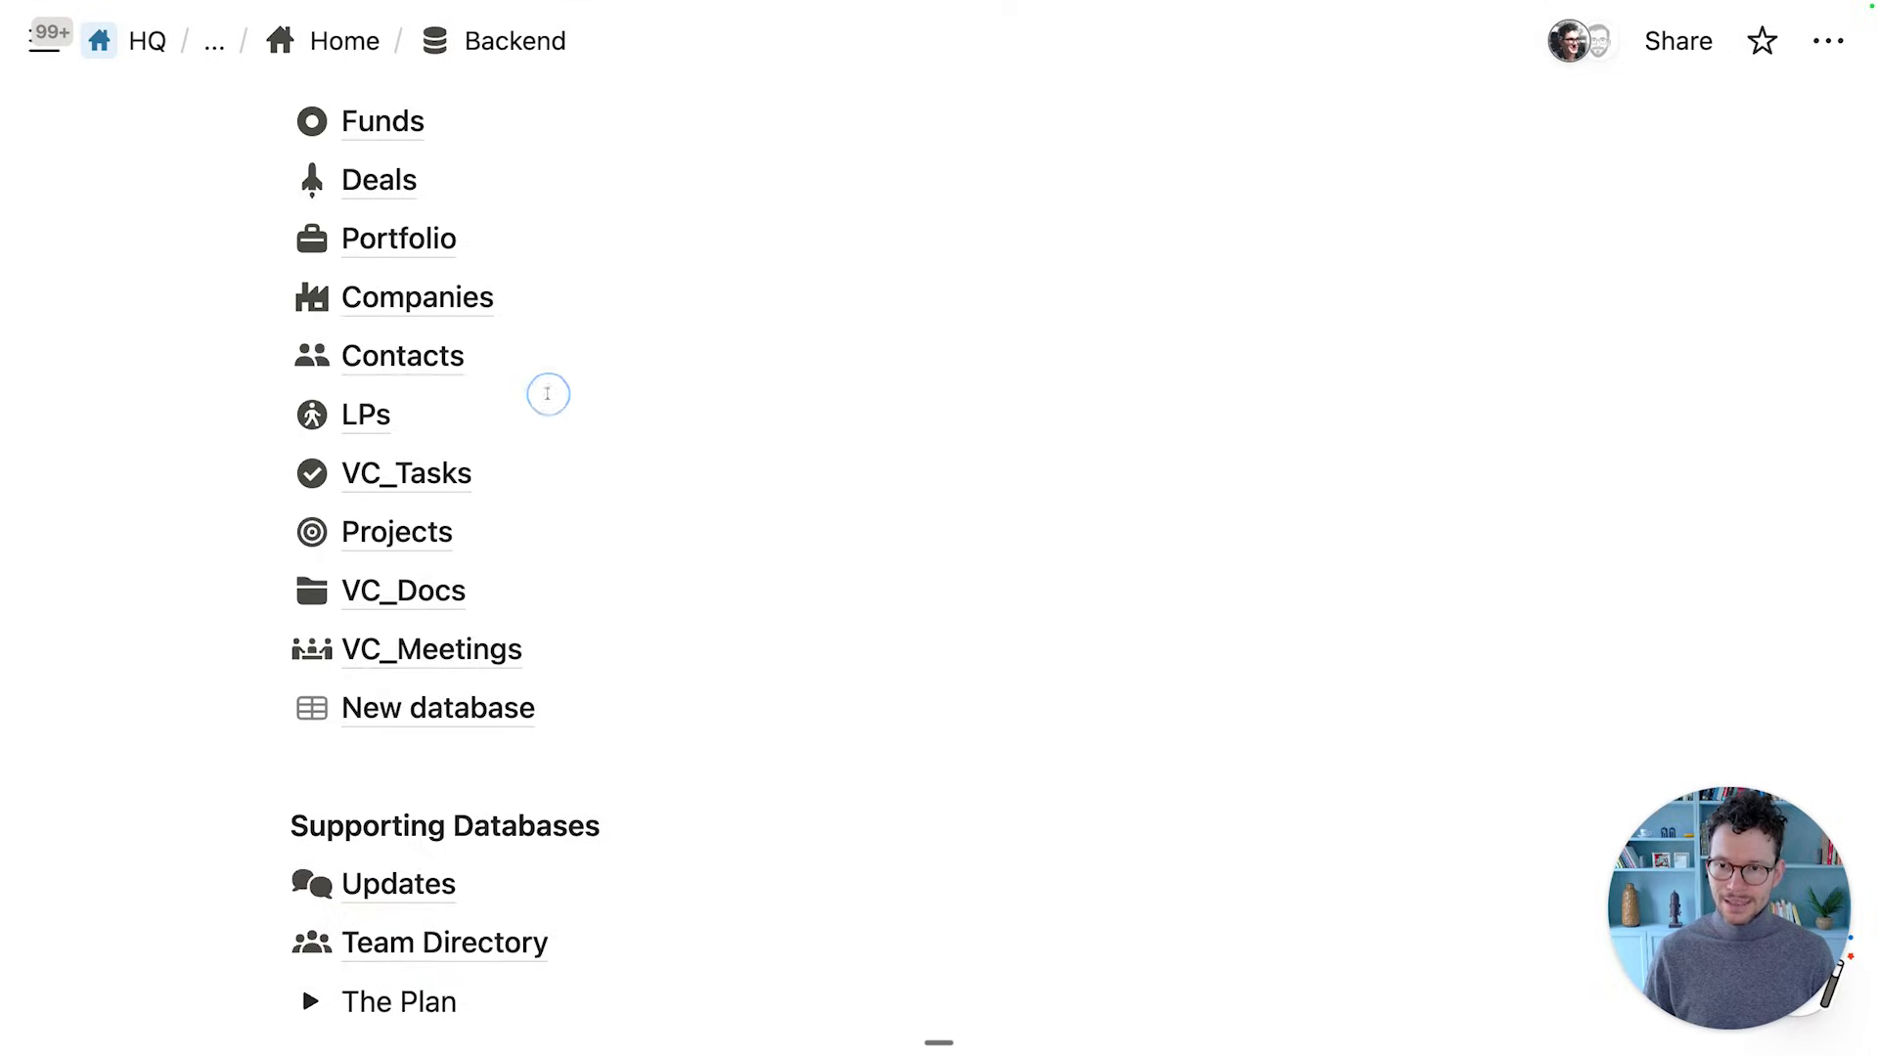
left_click(372, 200)
type("P")
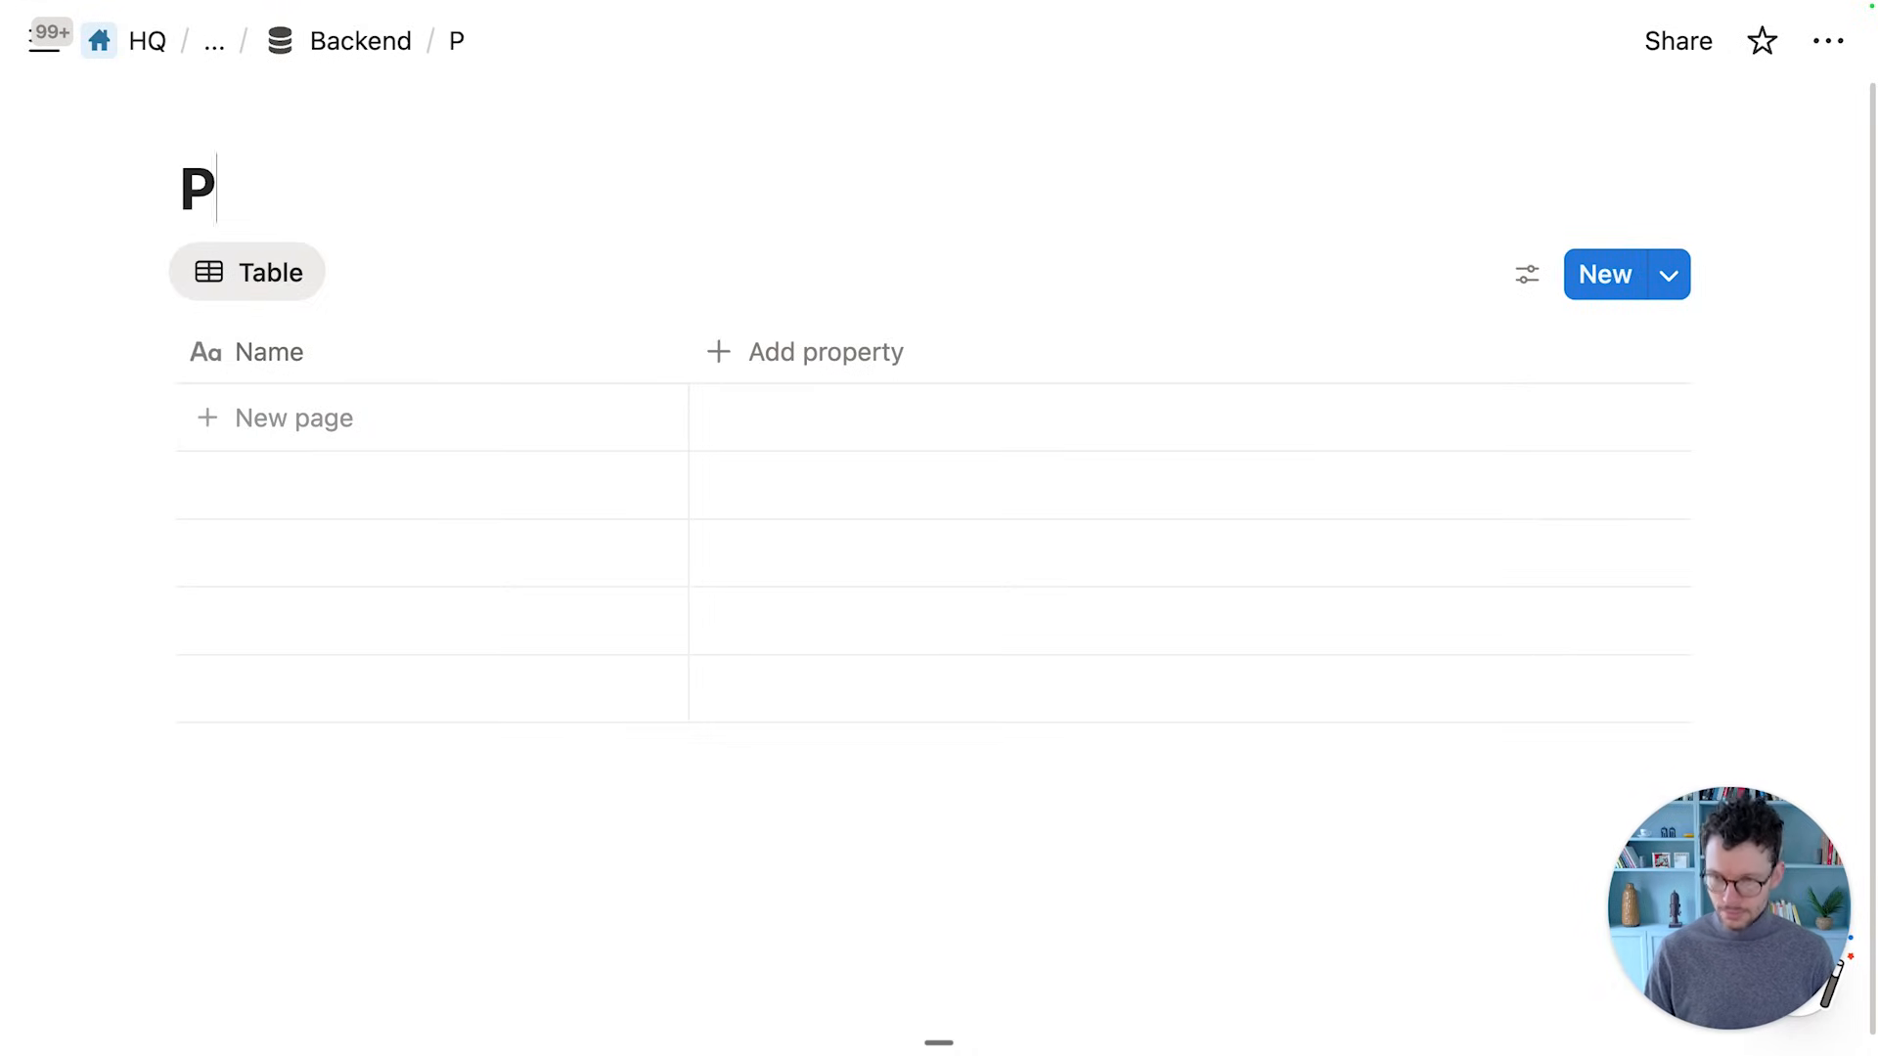
type("rocesses")
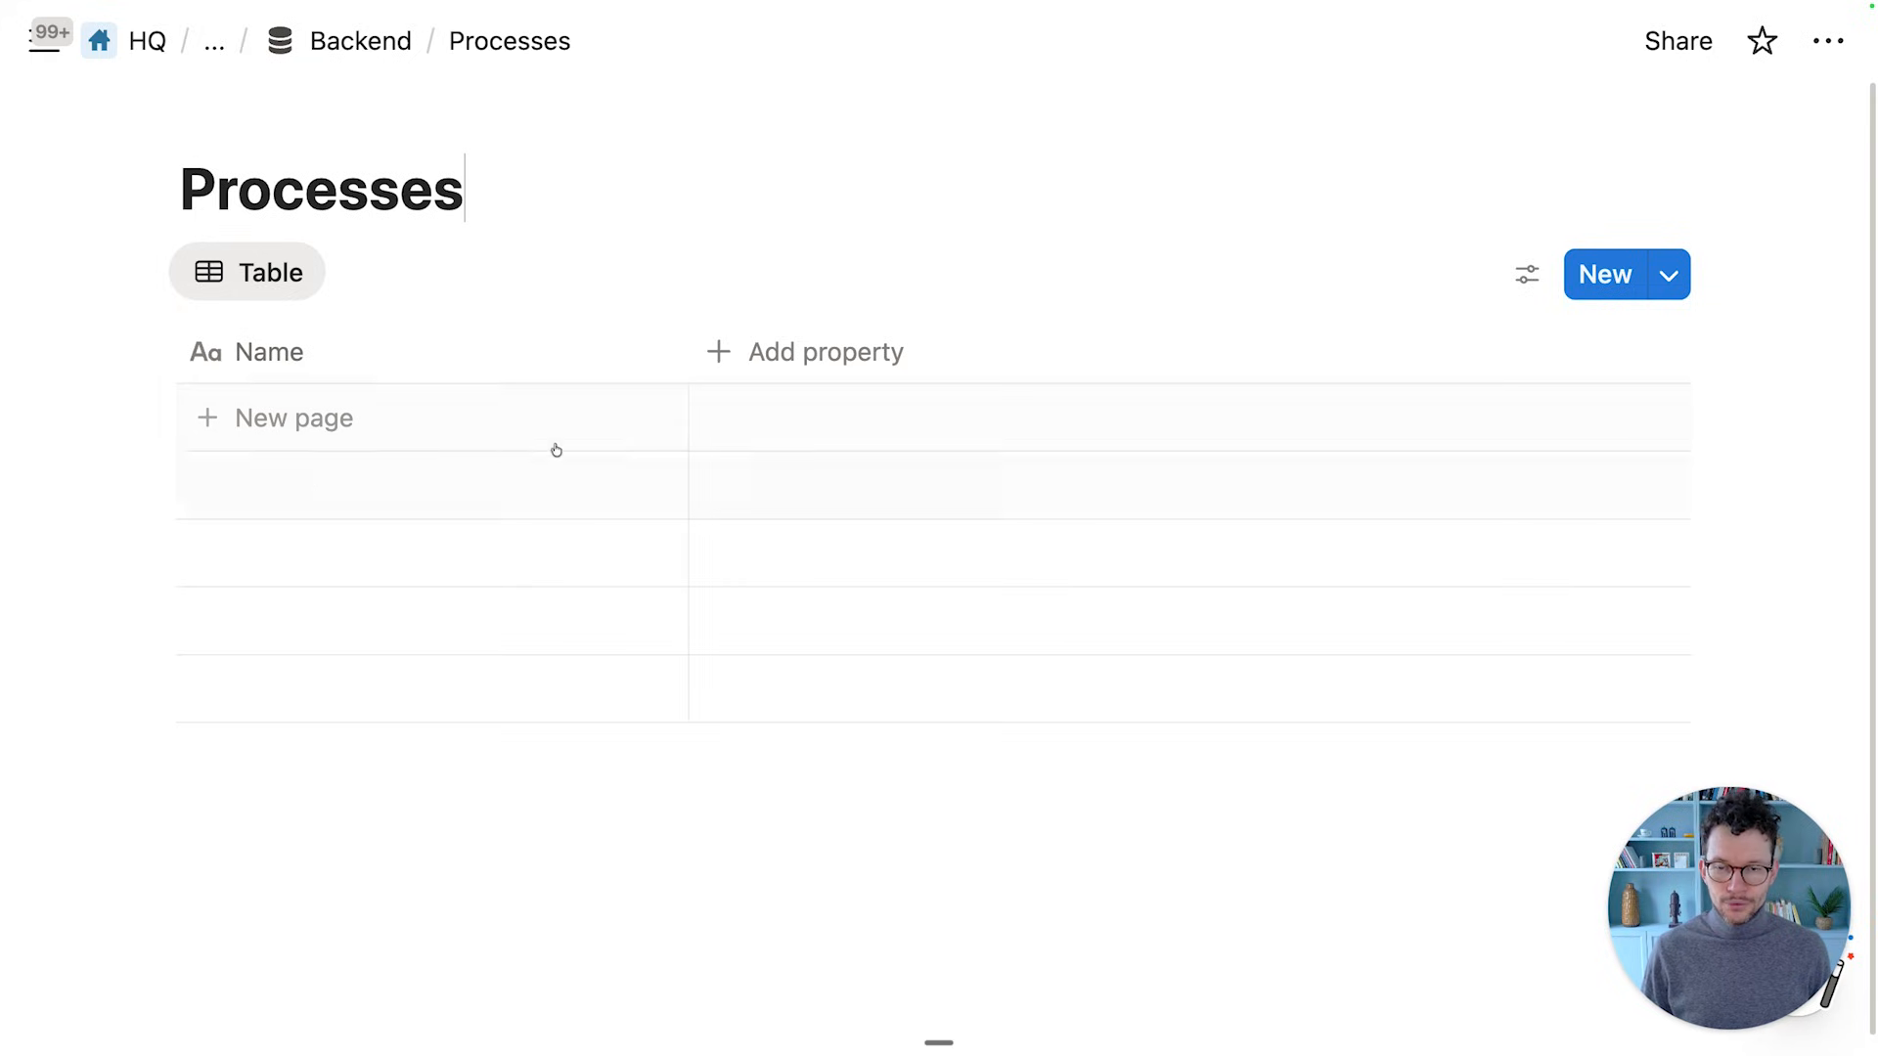
left_click_drag(688, 344, 575, 337)
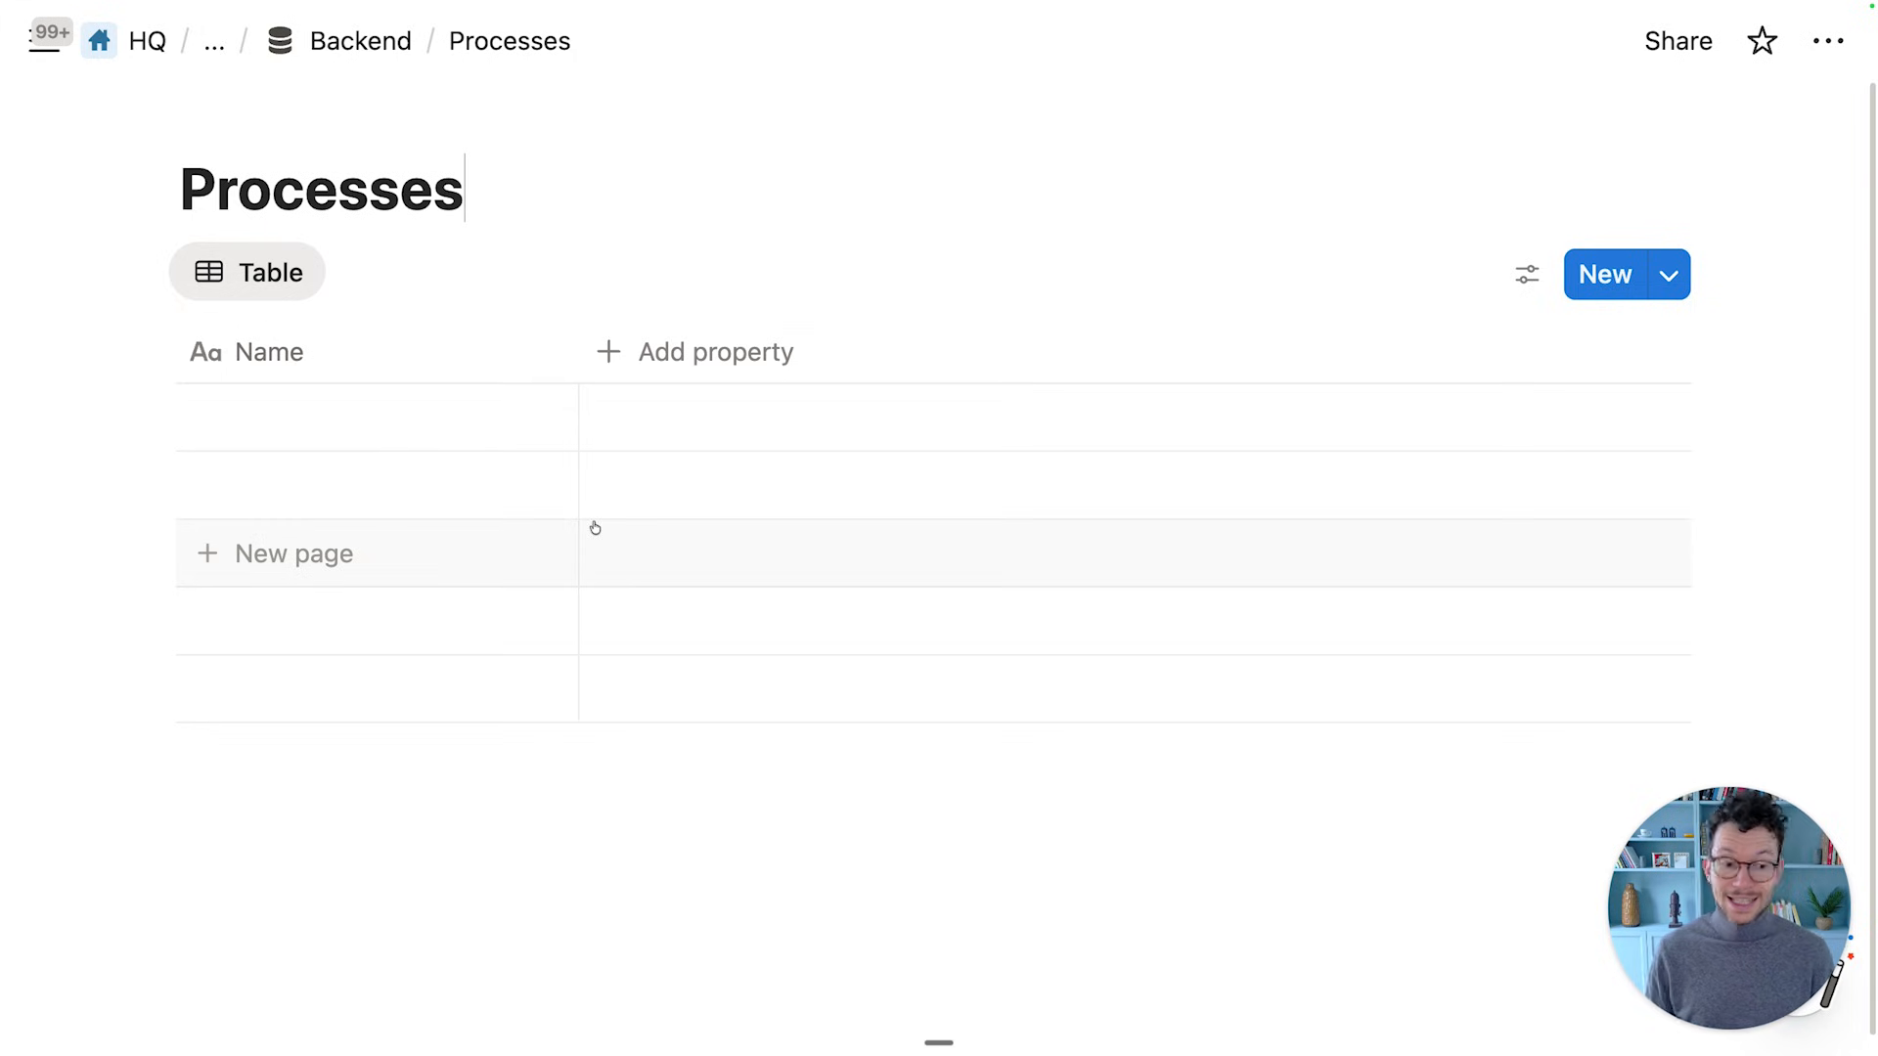
Add an Owner person property and narrow its column
left_click(684, 352)
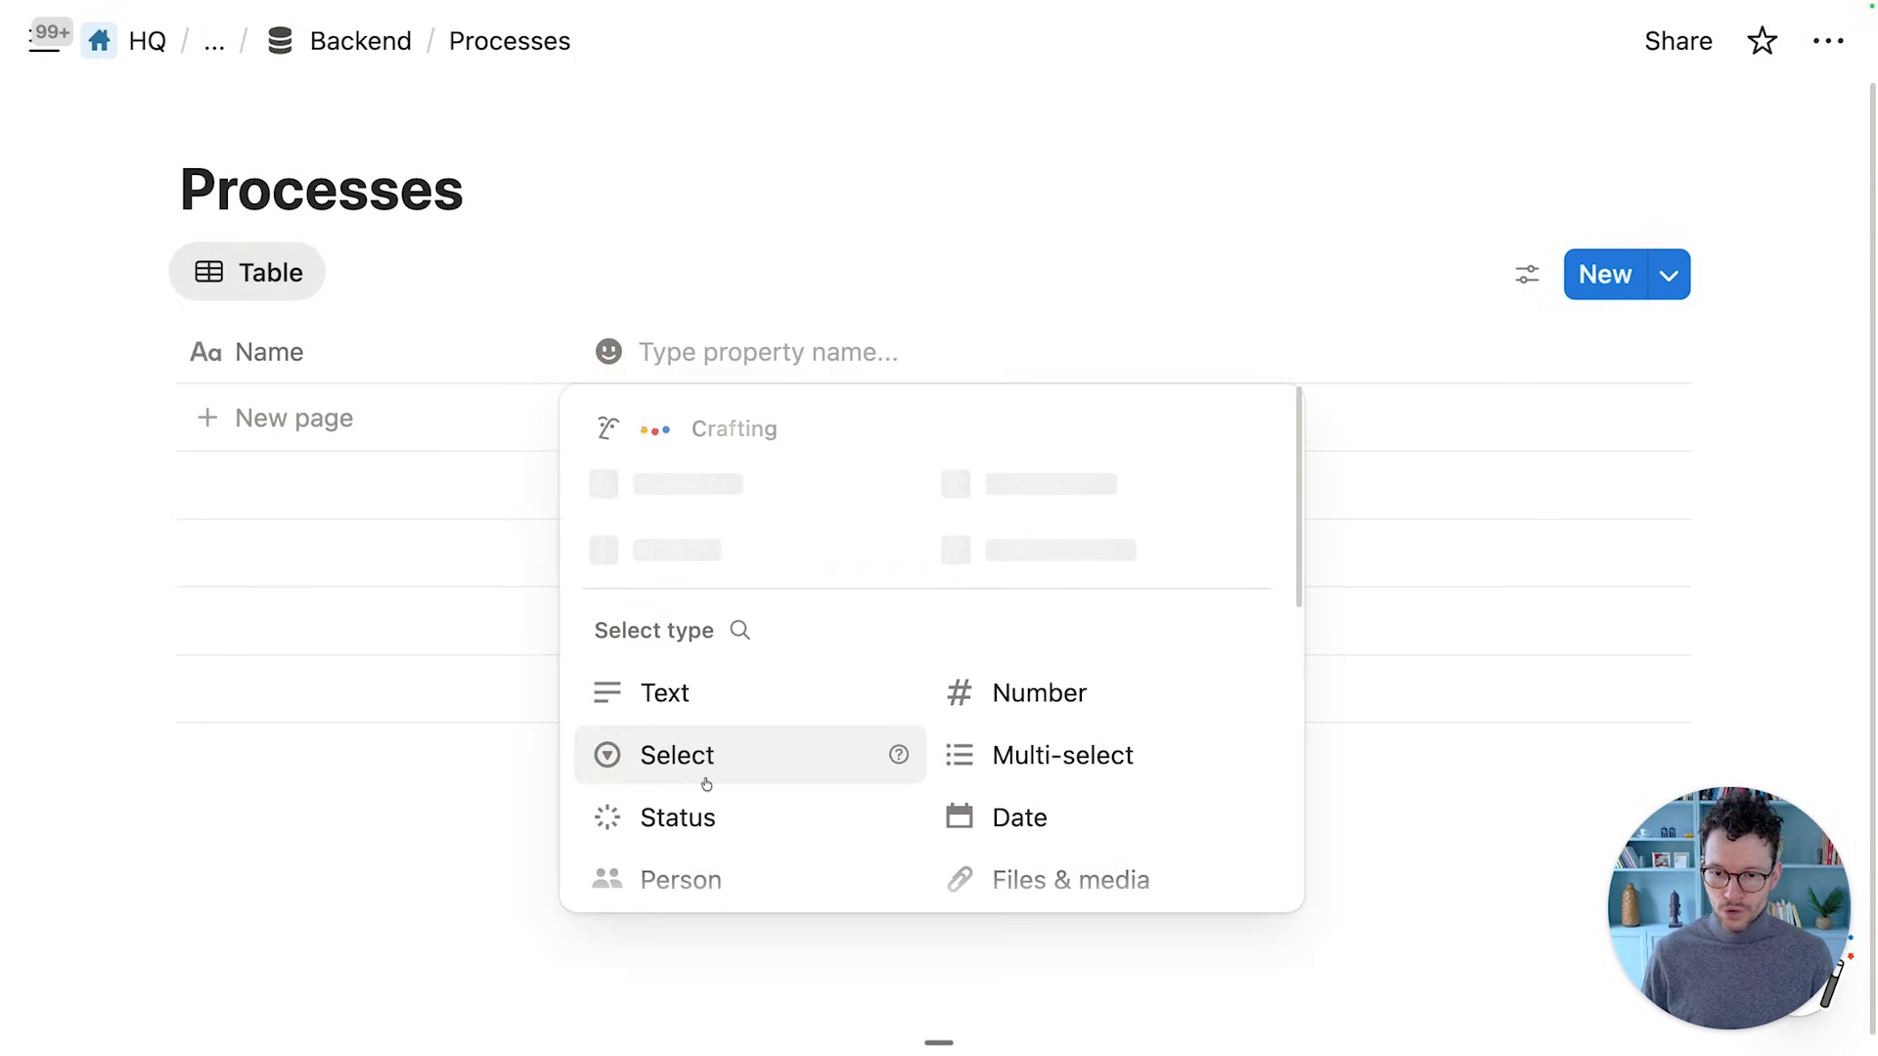
type("Owner")
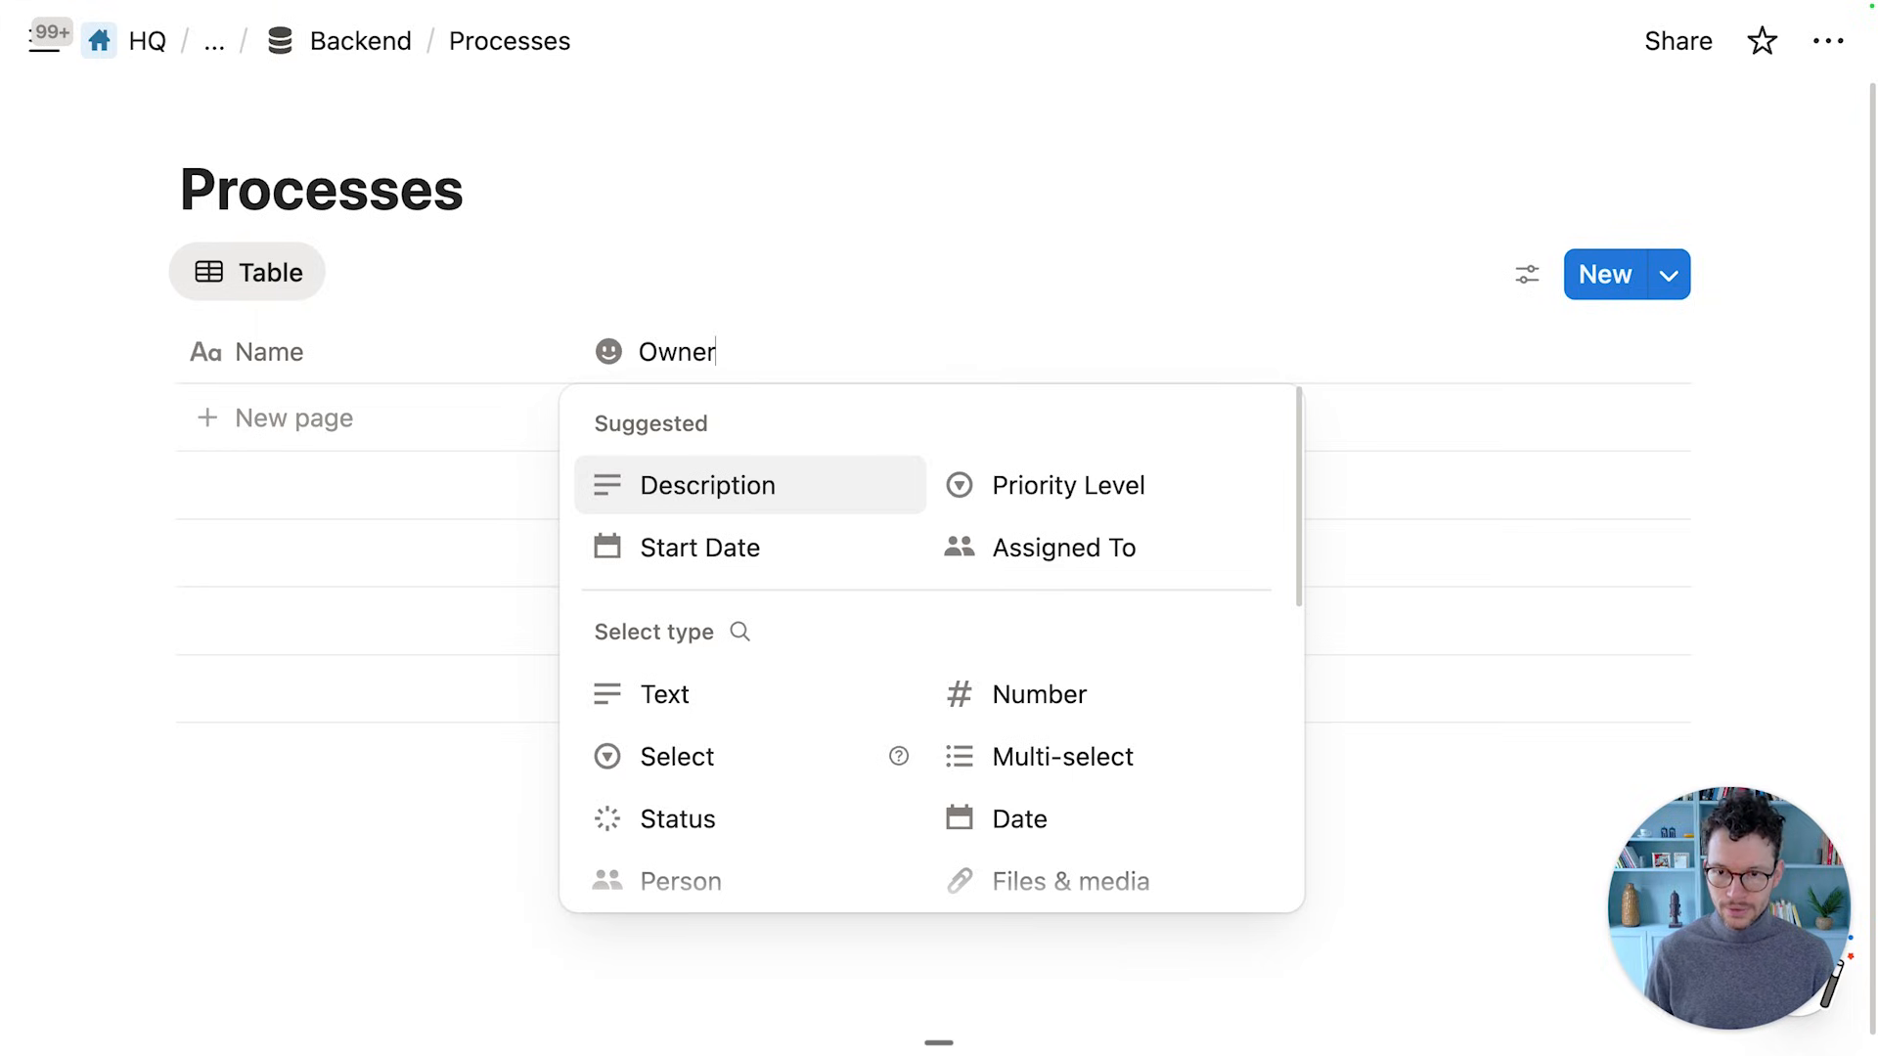
left_click(700, 883)
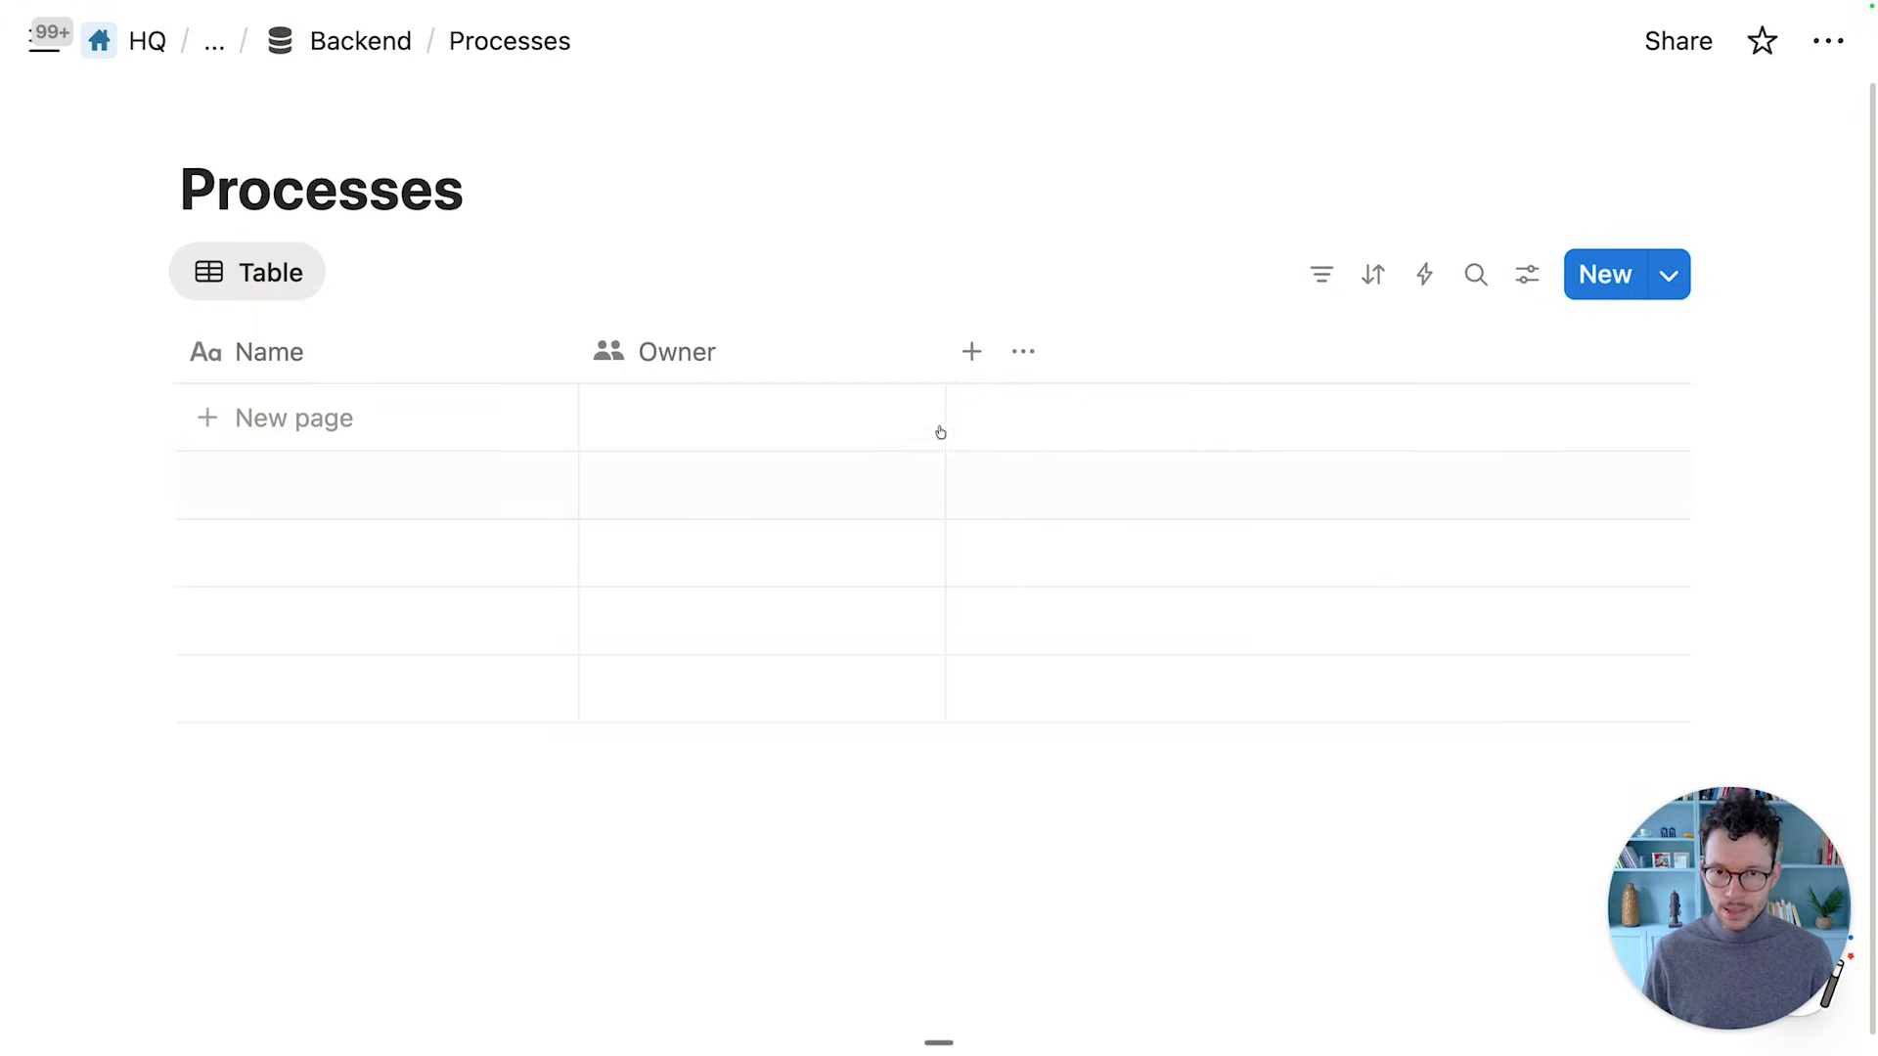
left_click_drag(934, 366, 796, 361)
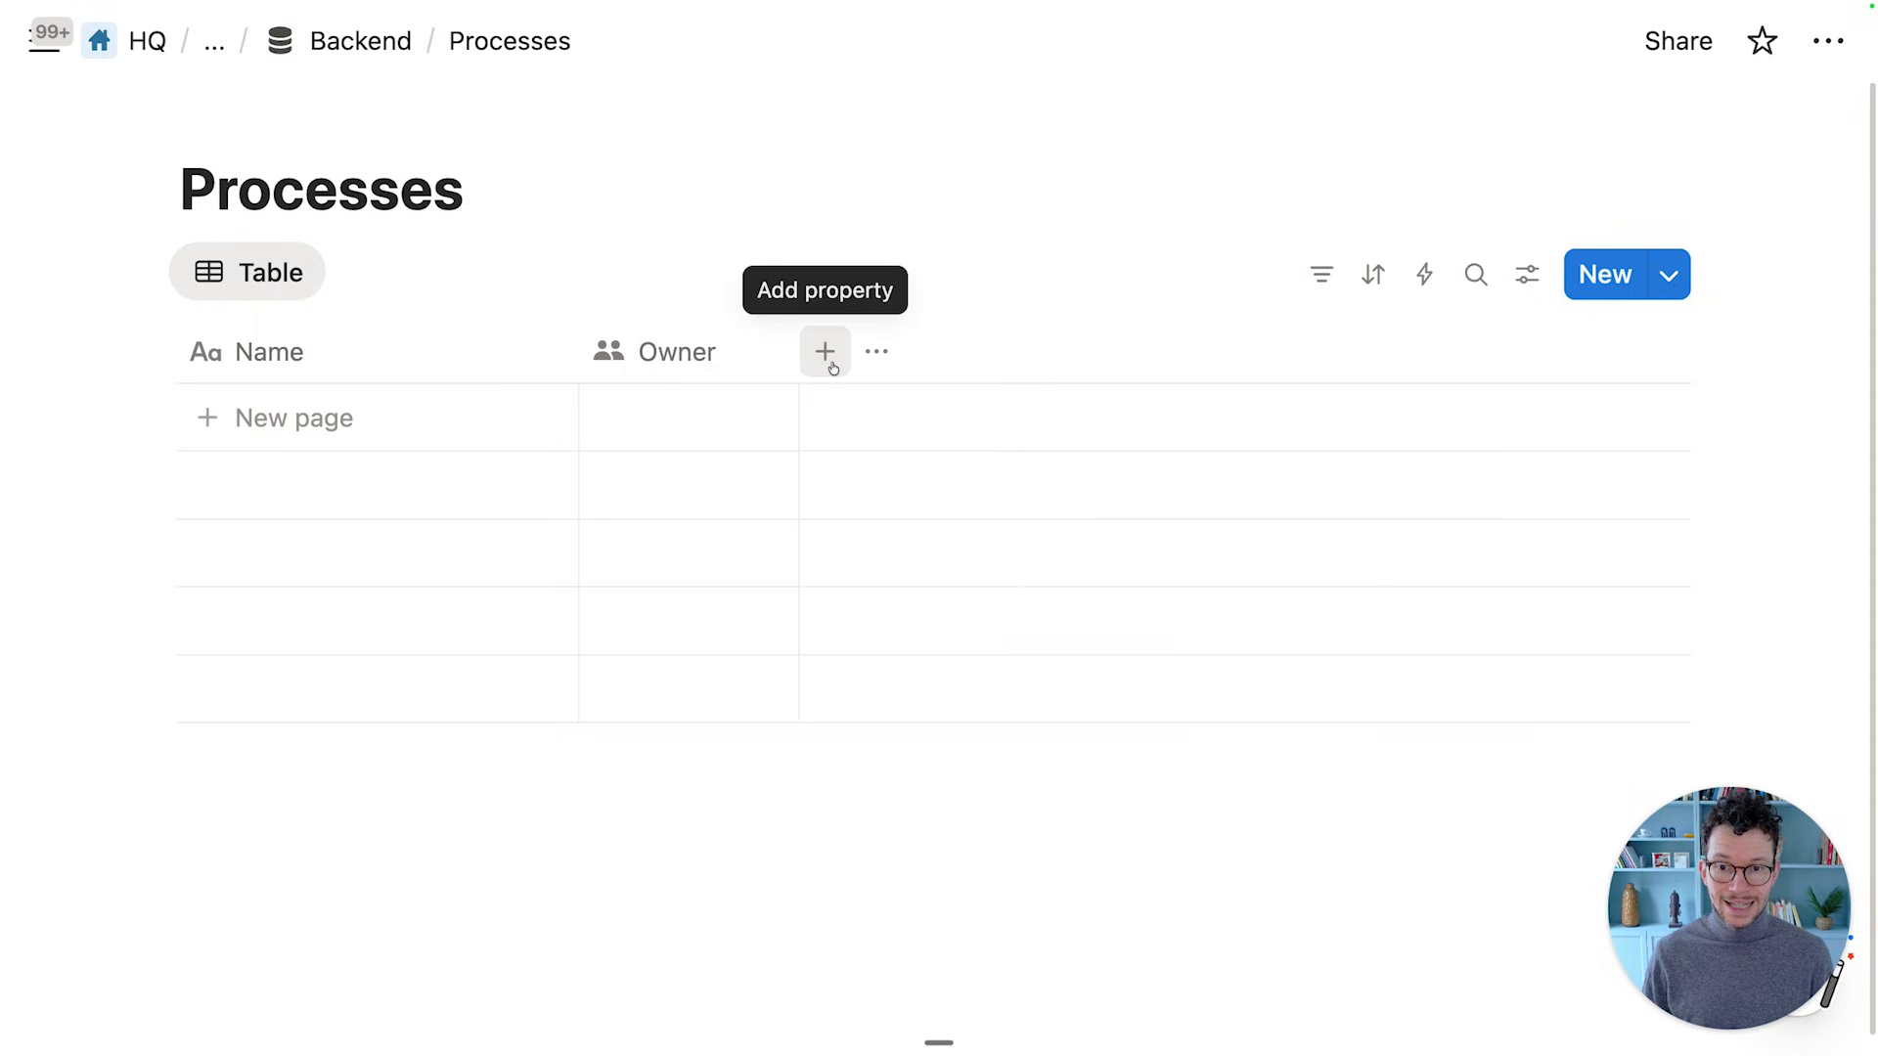
Add a Due Date Offset number property and narrow its column
left_click(830, 354)
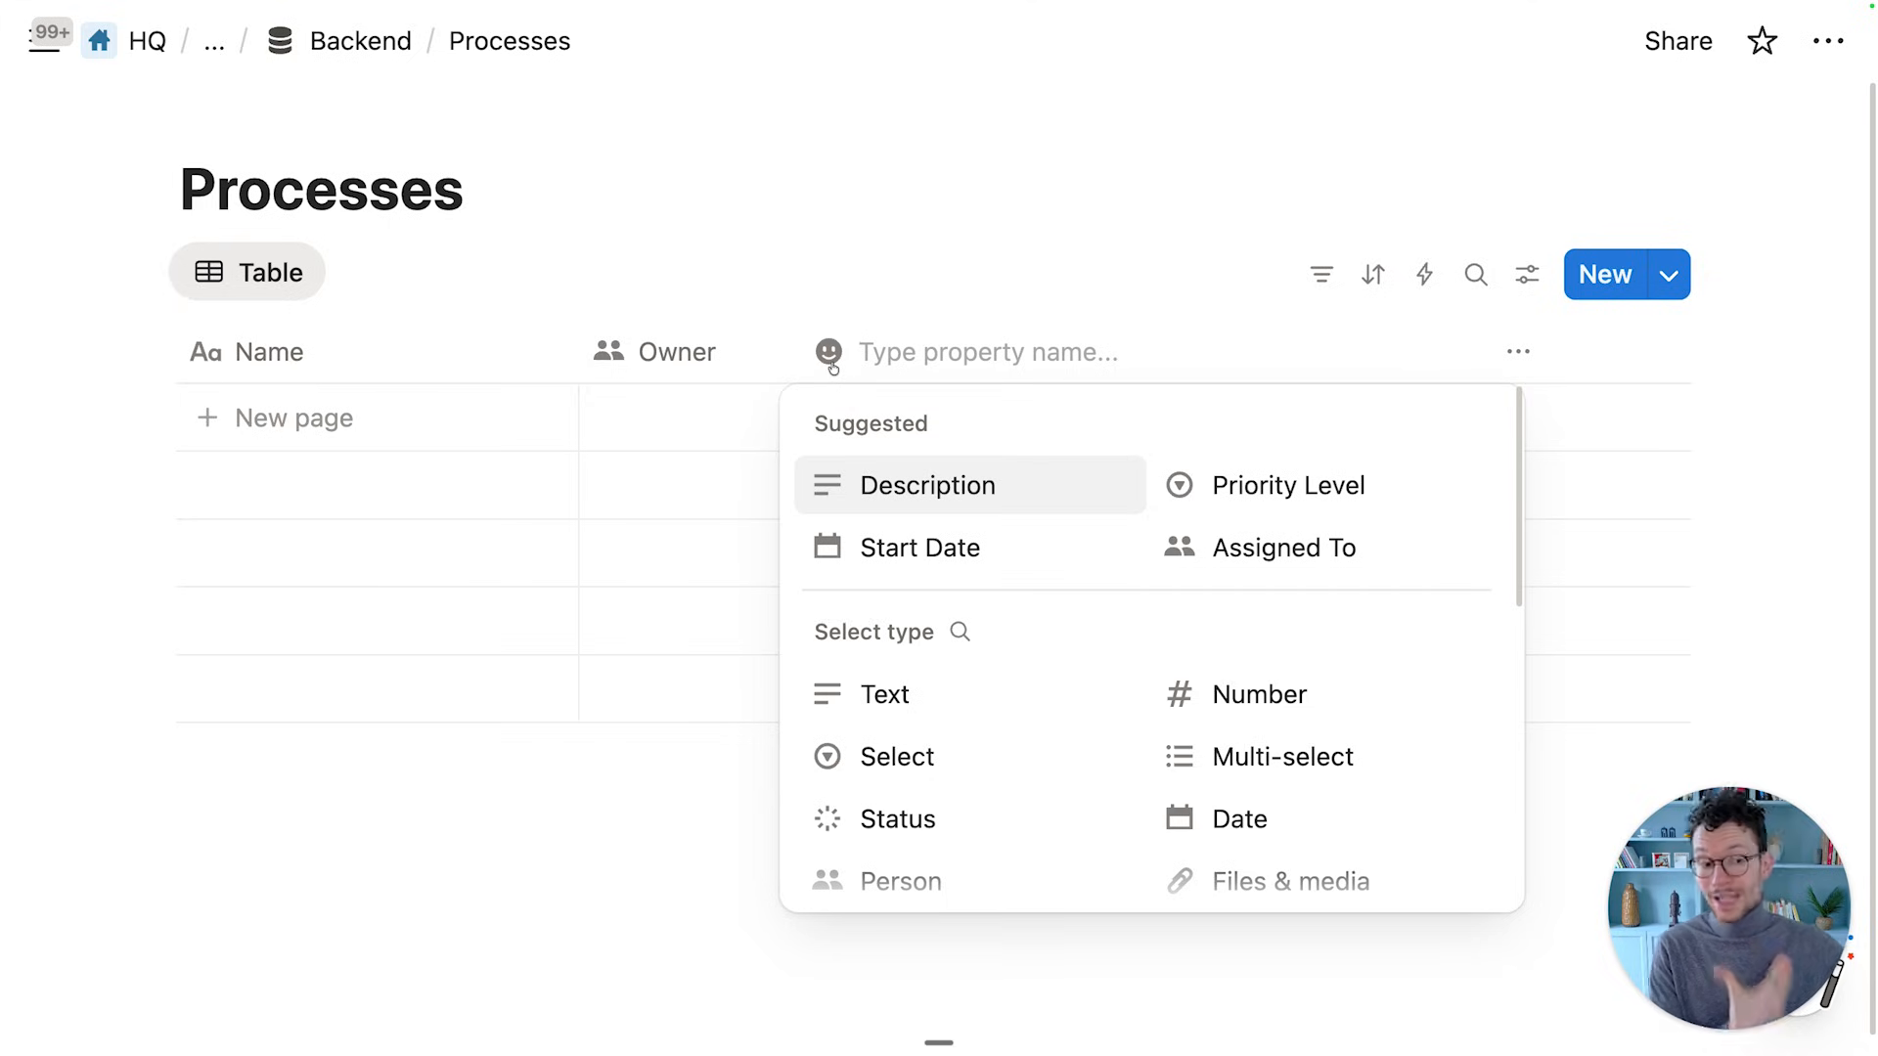
type("De")
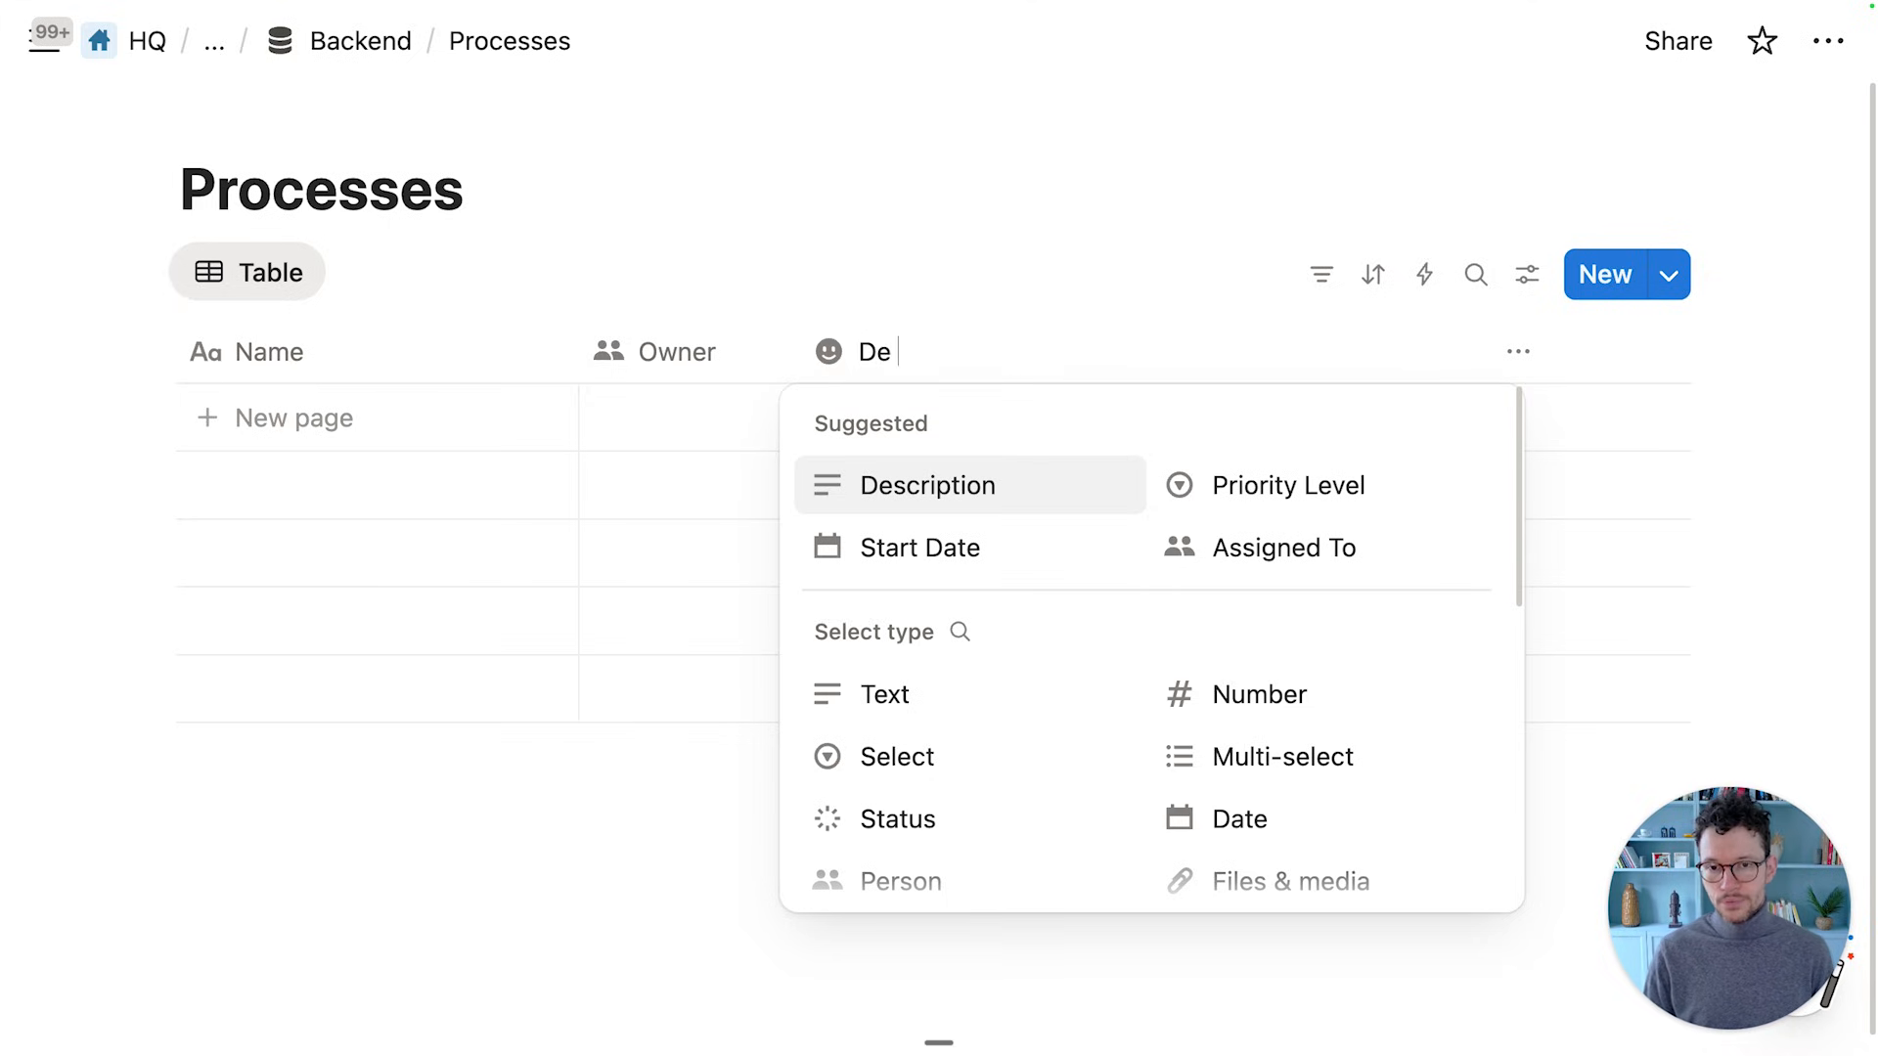
key("BackSpace")
type("ue Date Offset")
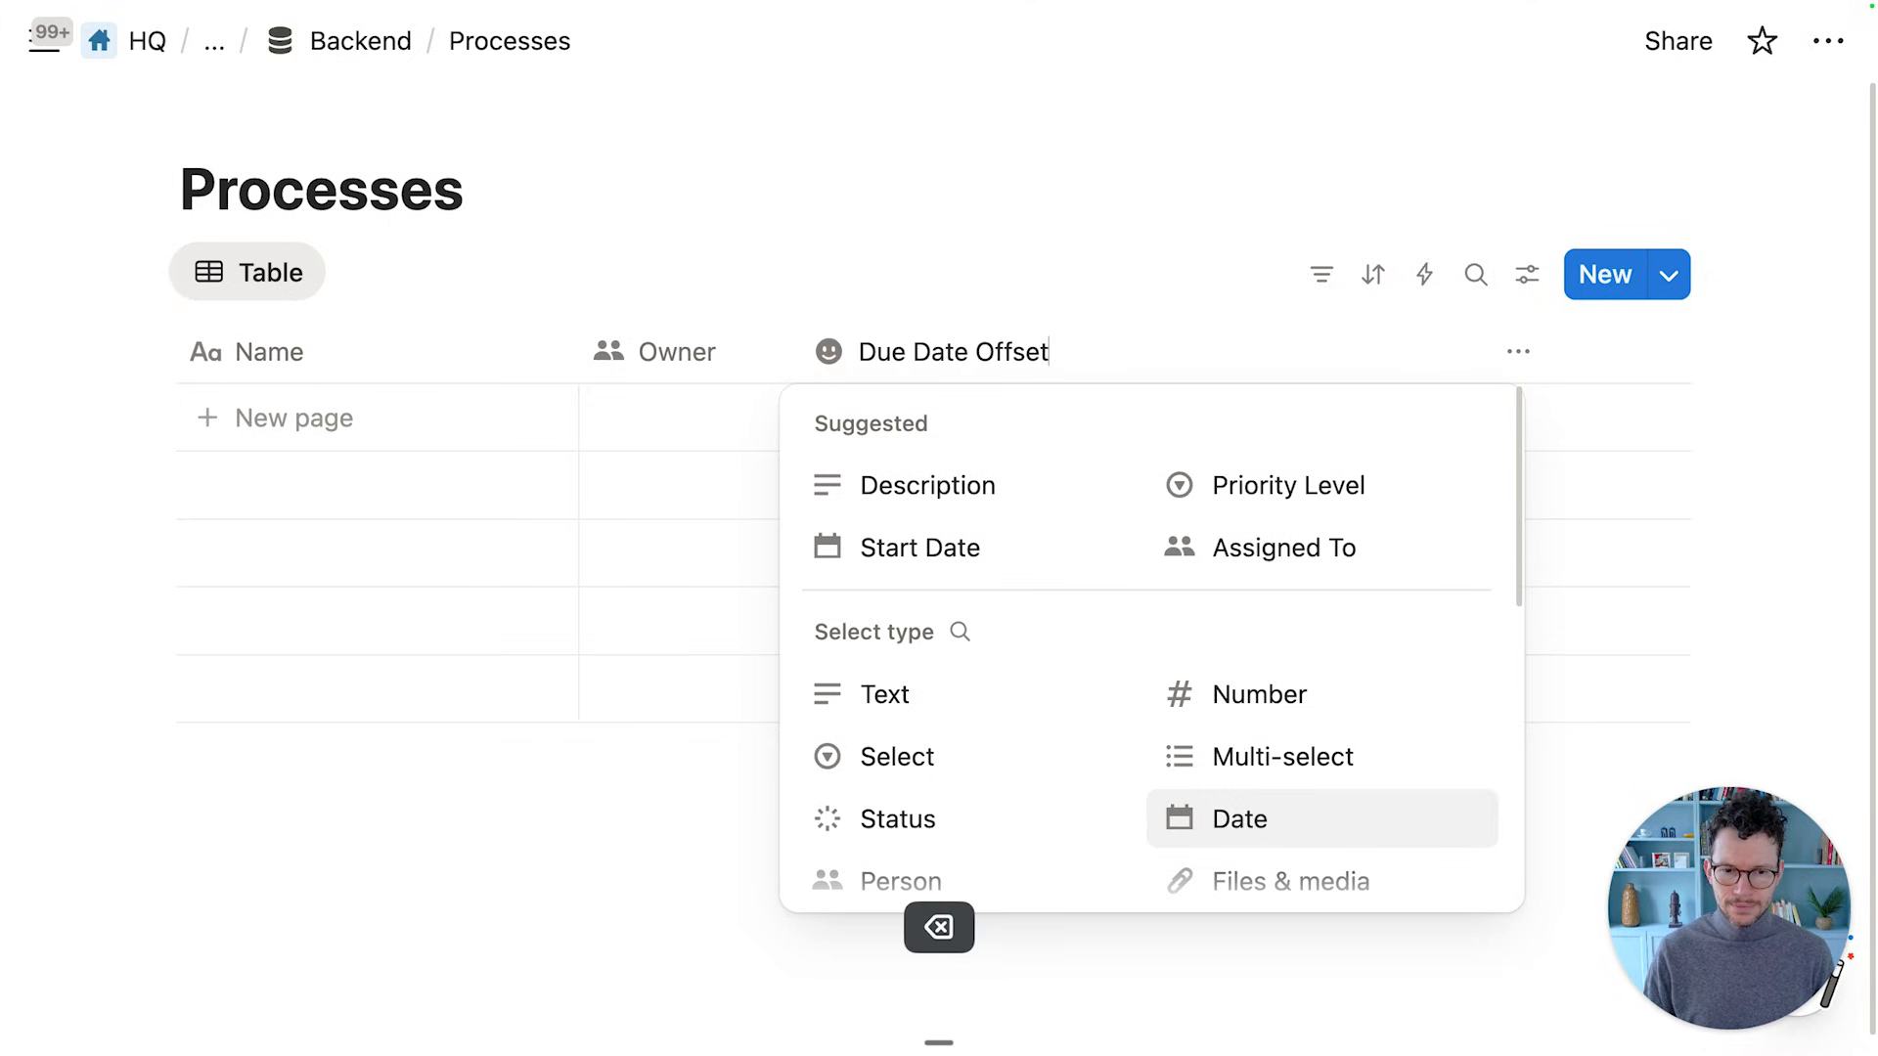
left_click(1246, 687)
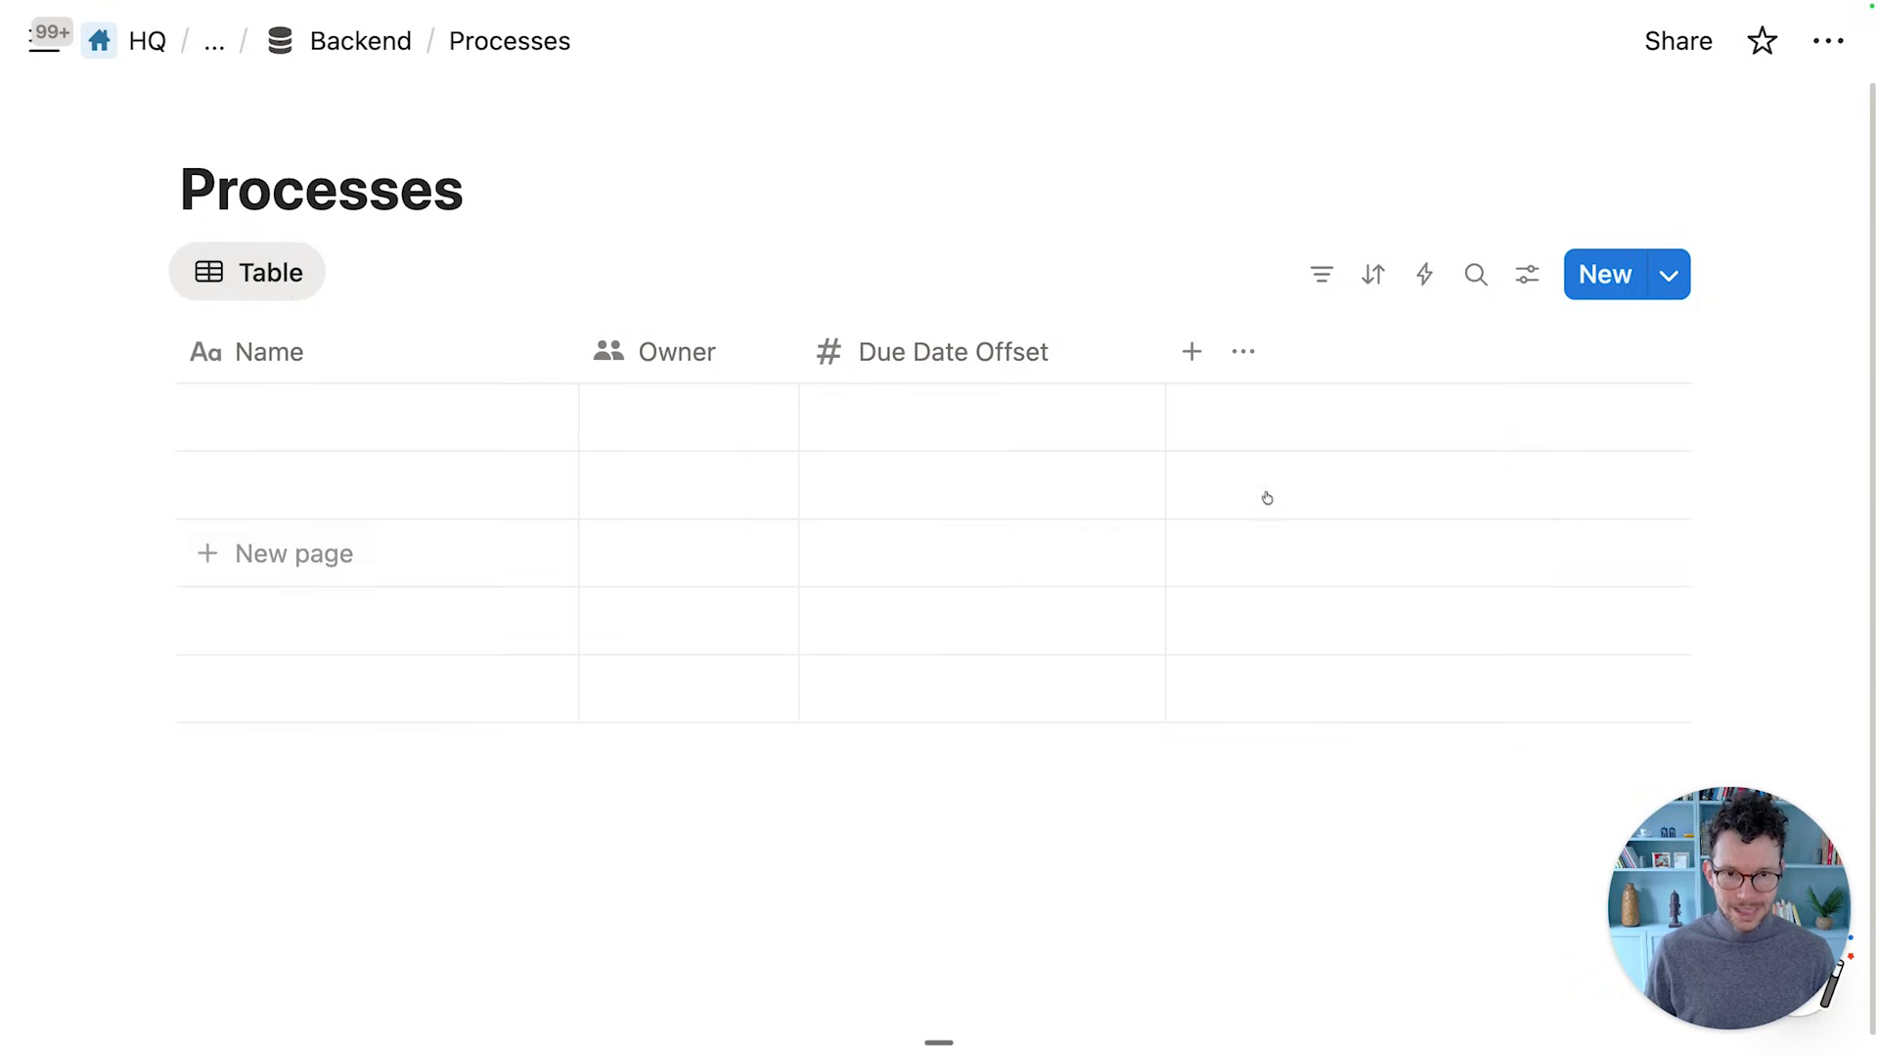
left_click_drag(1165, 347, 1103, 343)
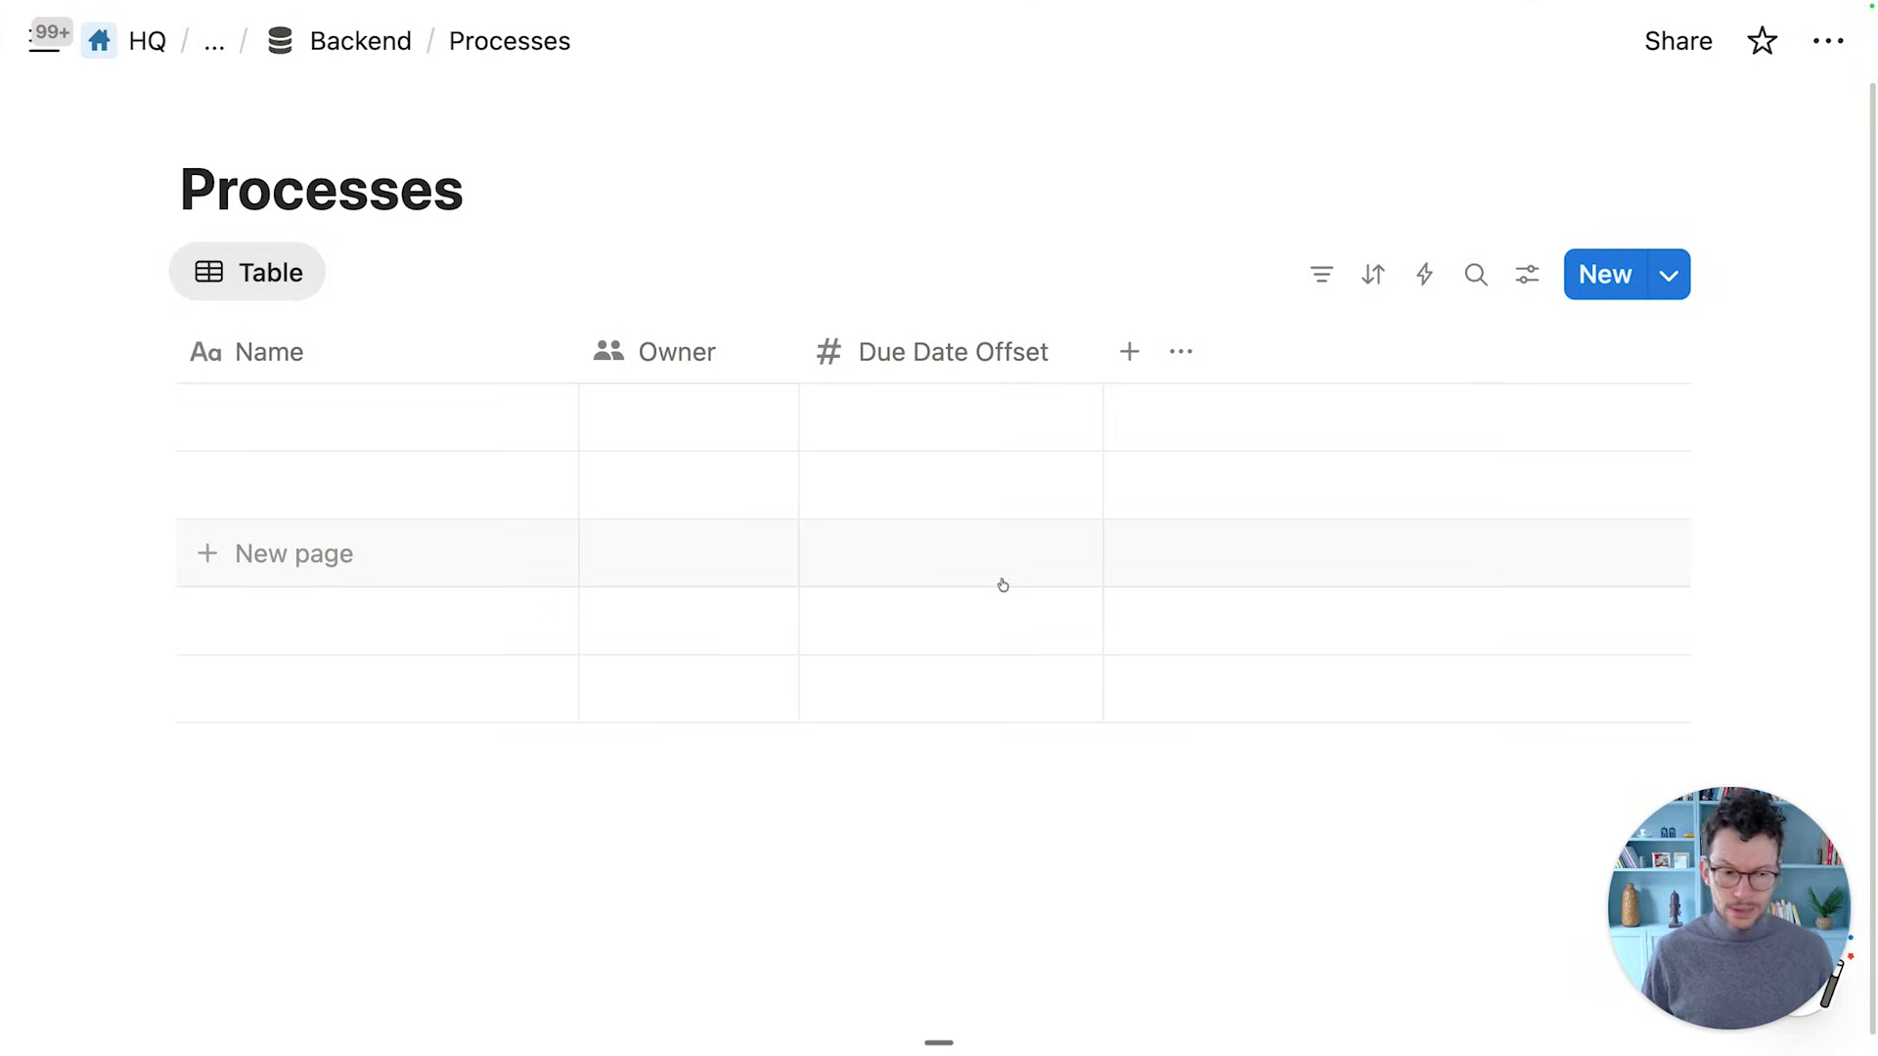
Add a Select property and name it Process
left_click(1131, 354)
left_click(1271, 748)
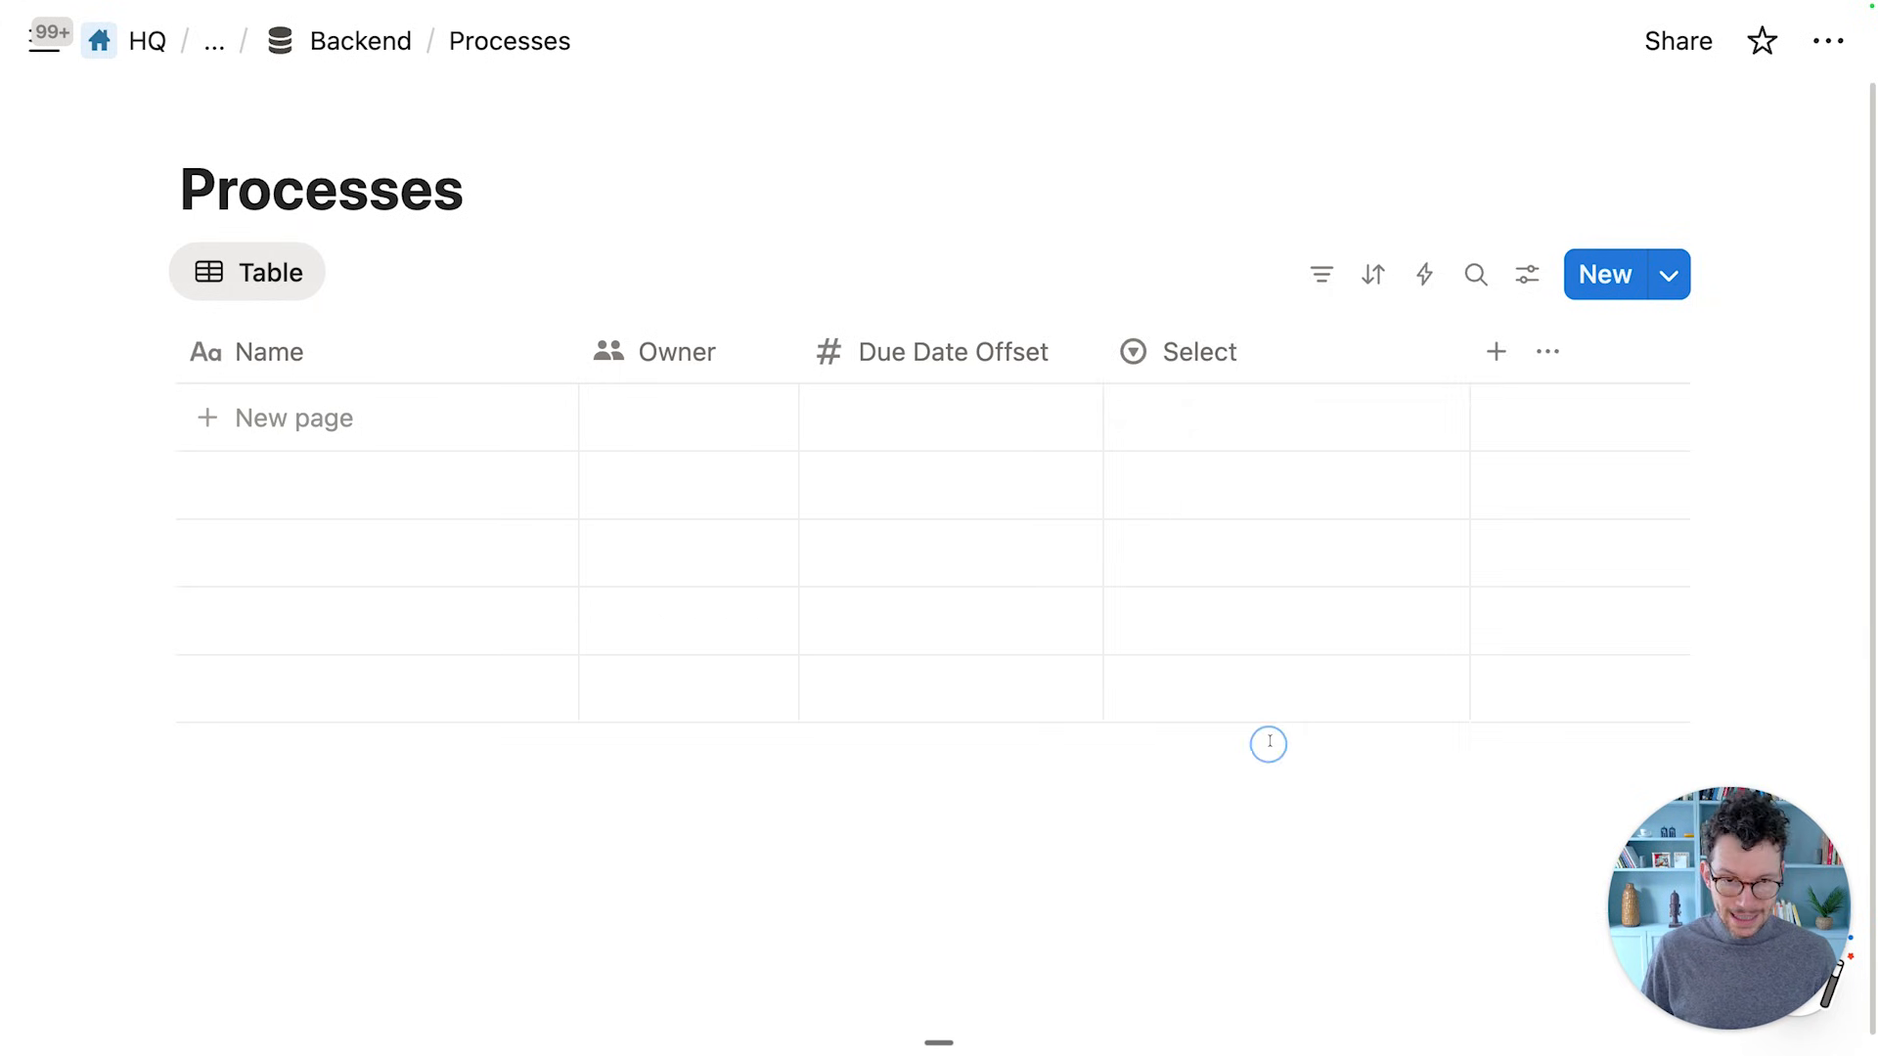
left_click(1237, 344)
key("super+a")
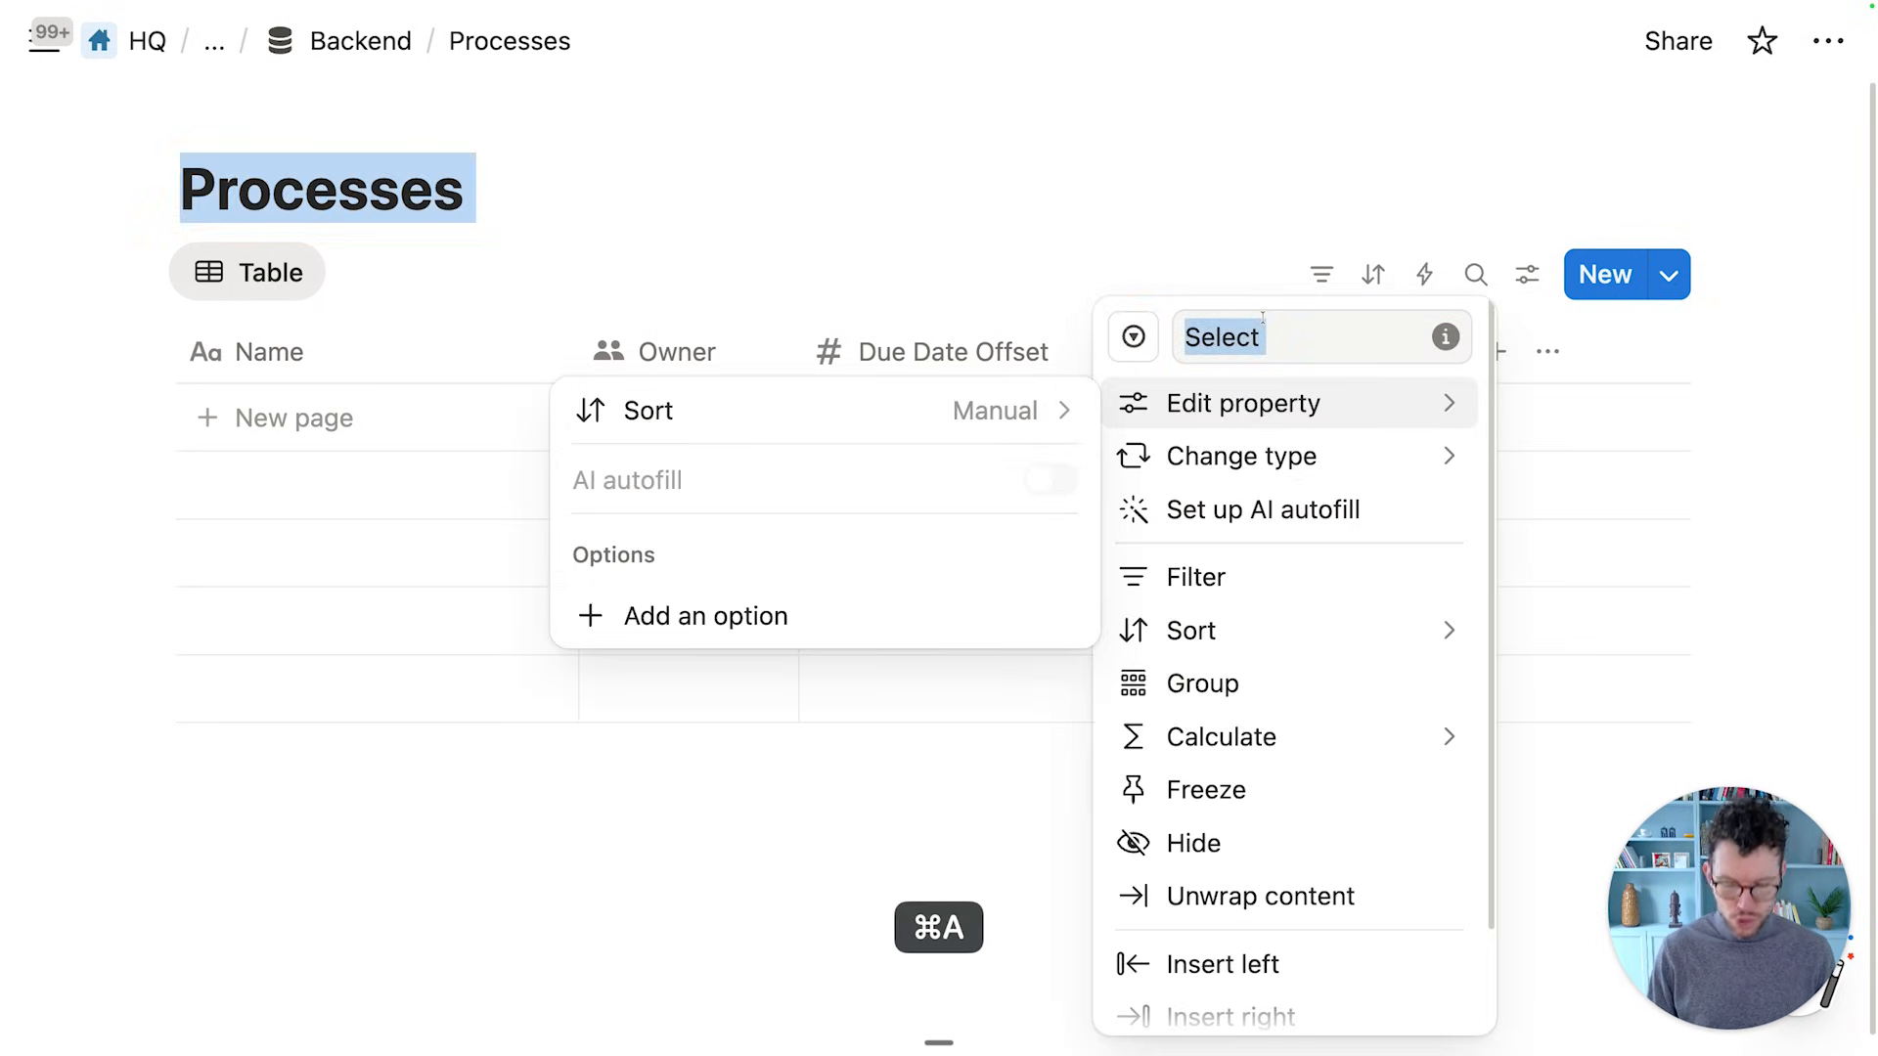
left_click(1263, 337)
type("P")
key("super+a")
type("Proces")
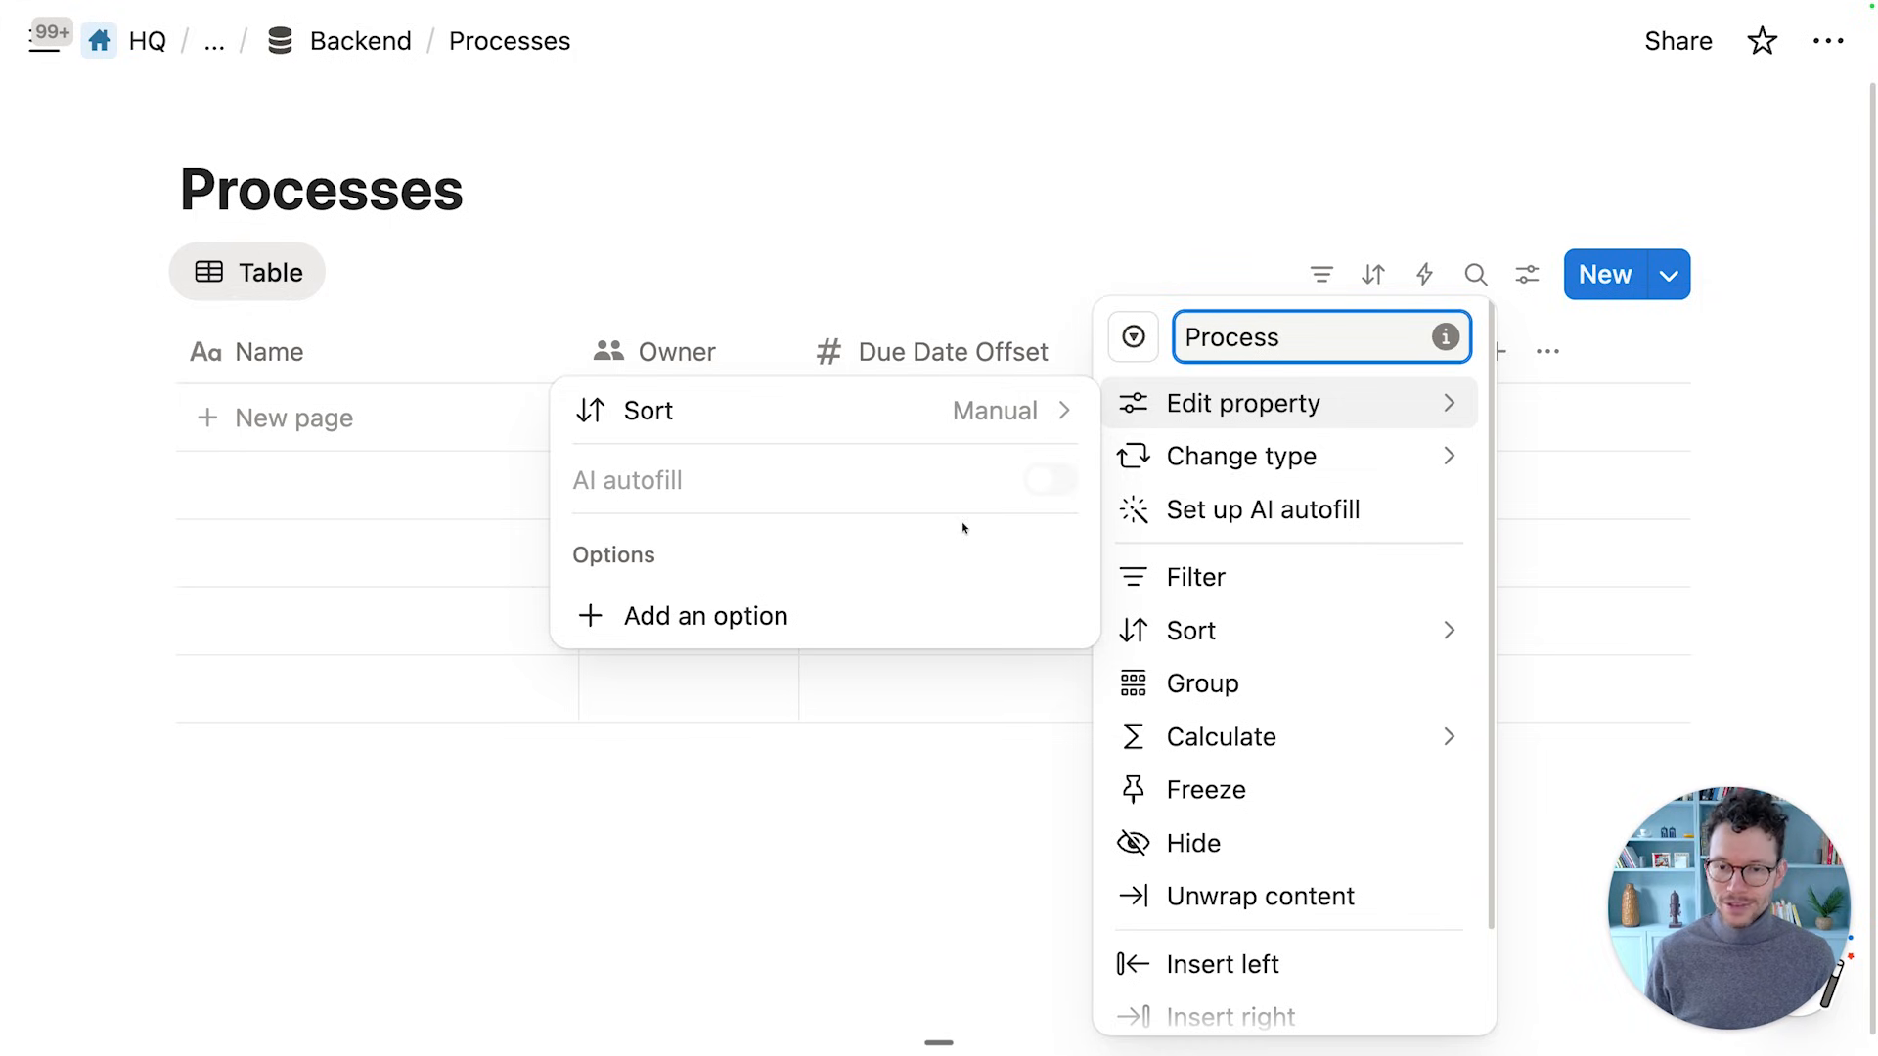
Give Process a Due Diligence option and start a new empty row
left_click(823, 615)
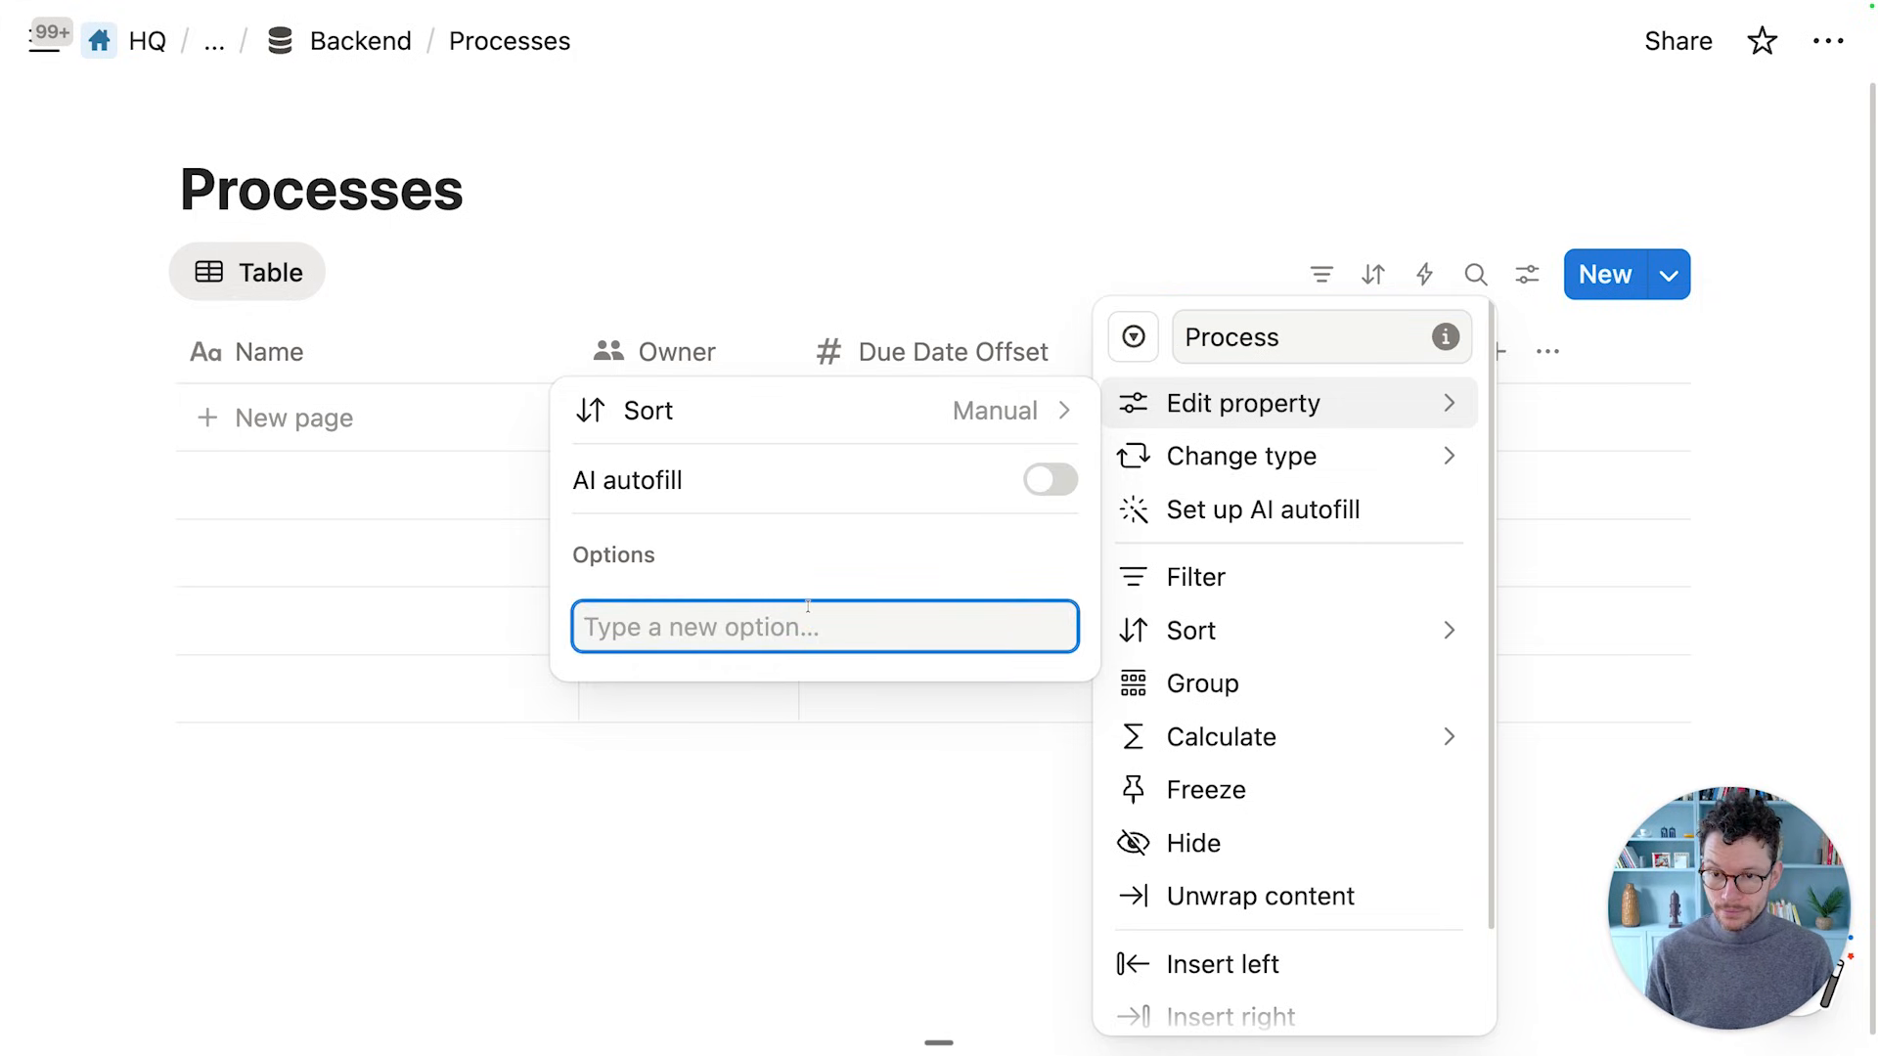
type("Due Diligence")
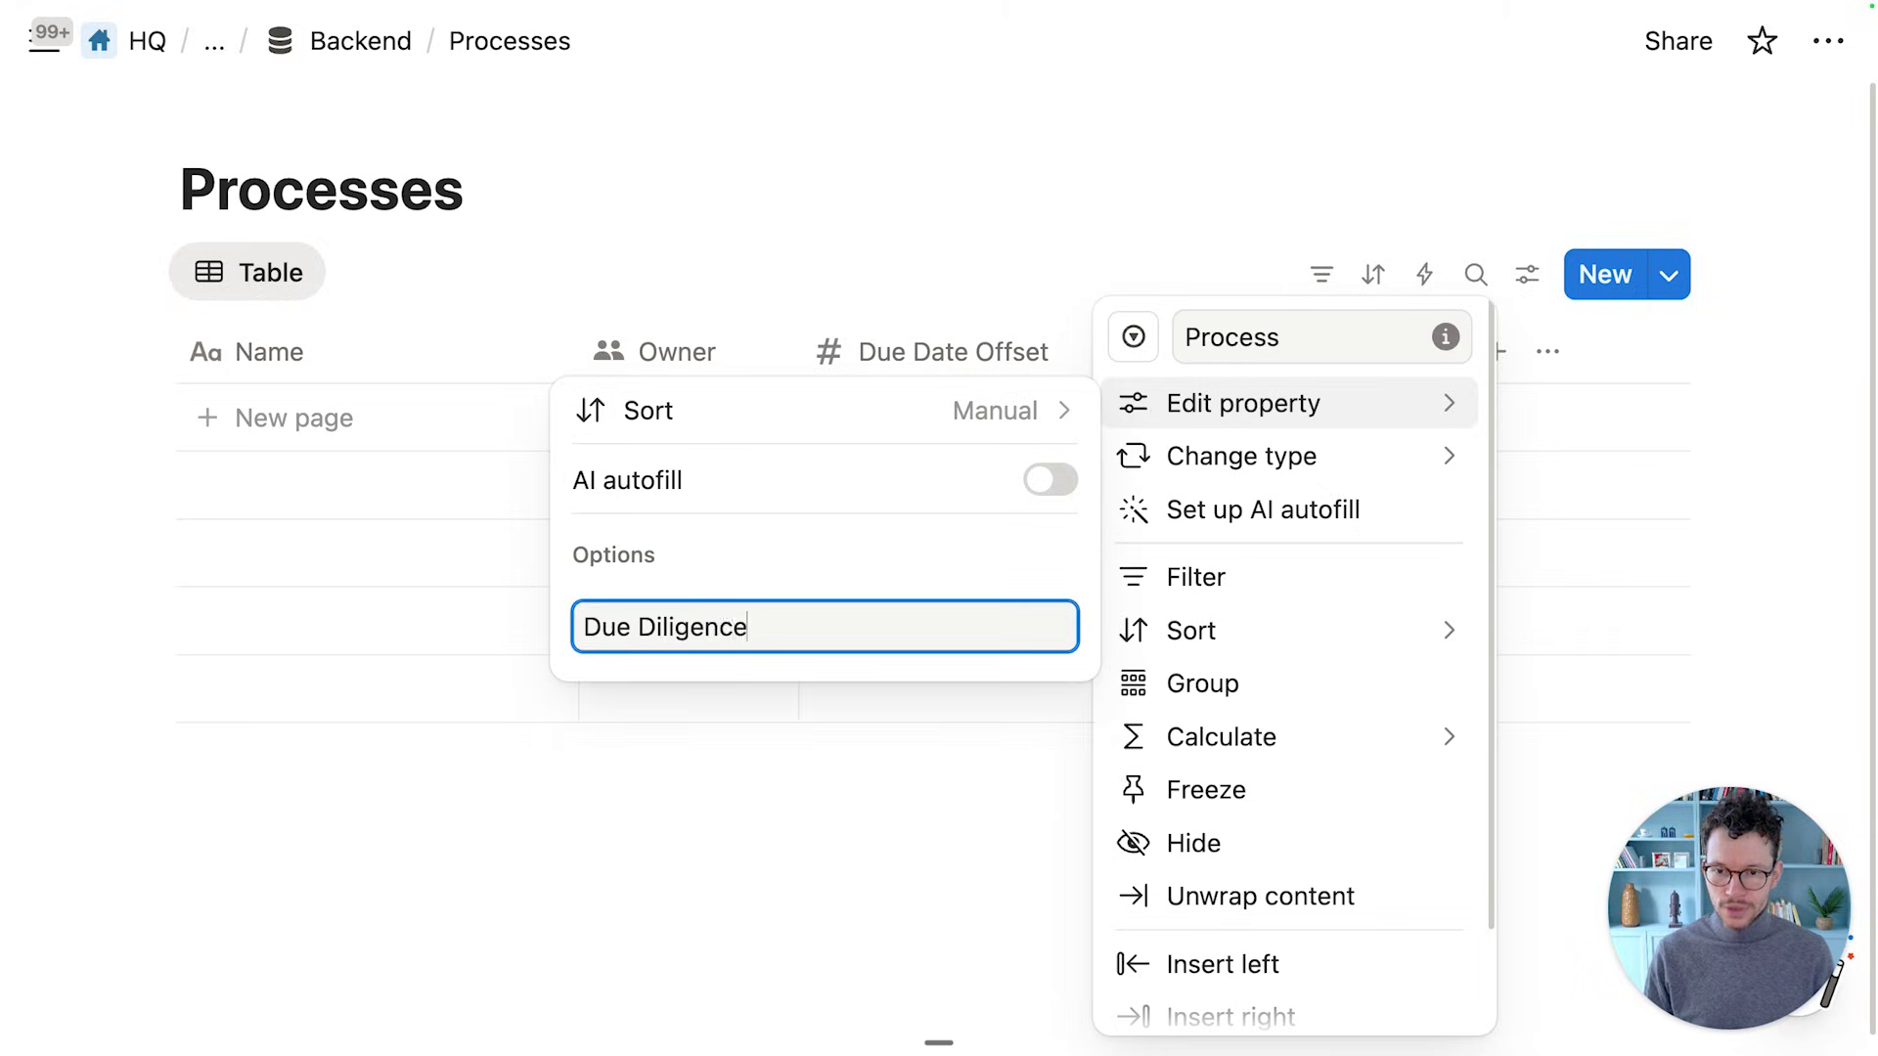
key("Return")
left_click(533, 282)
left_click(533, 281)
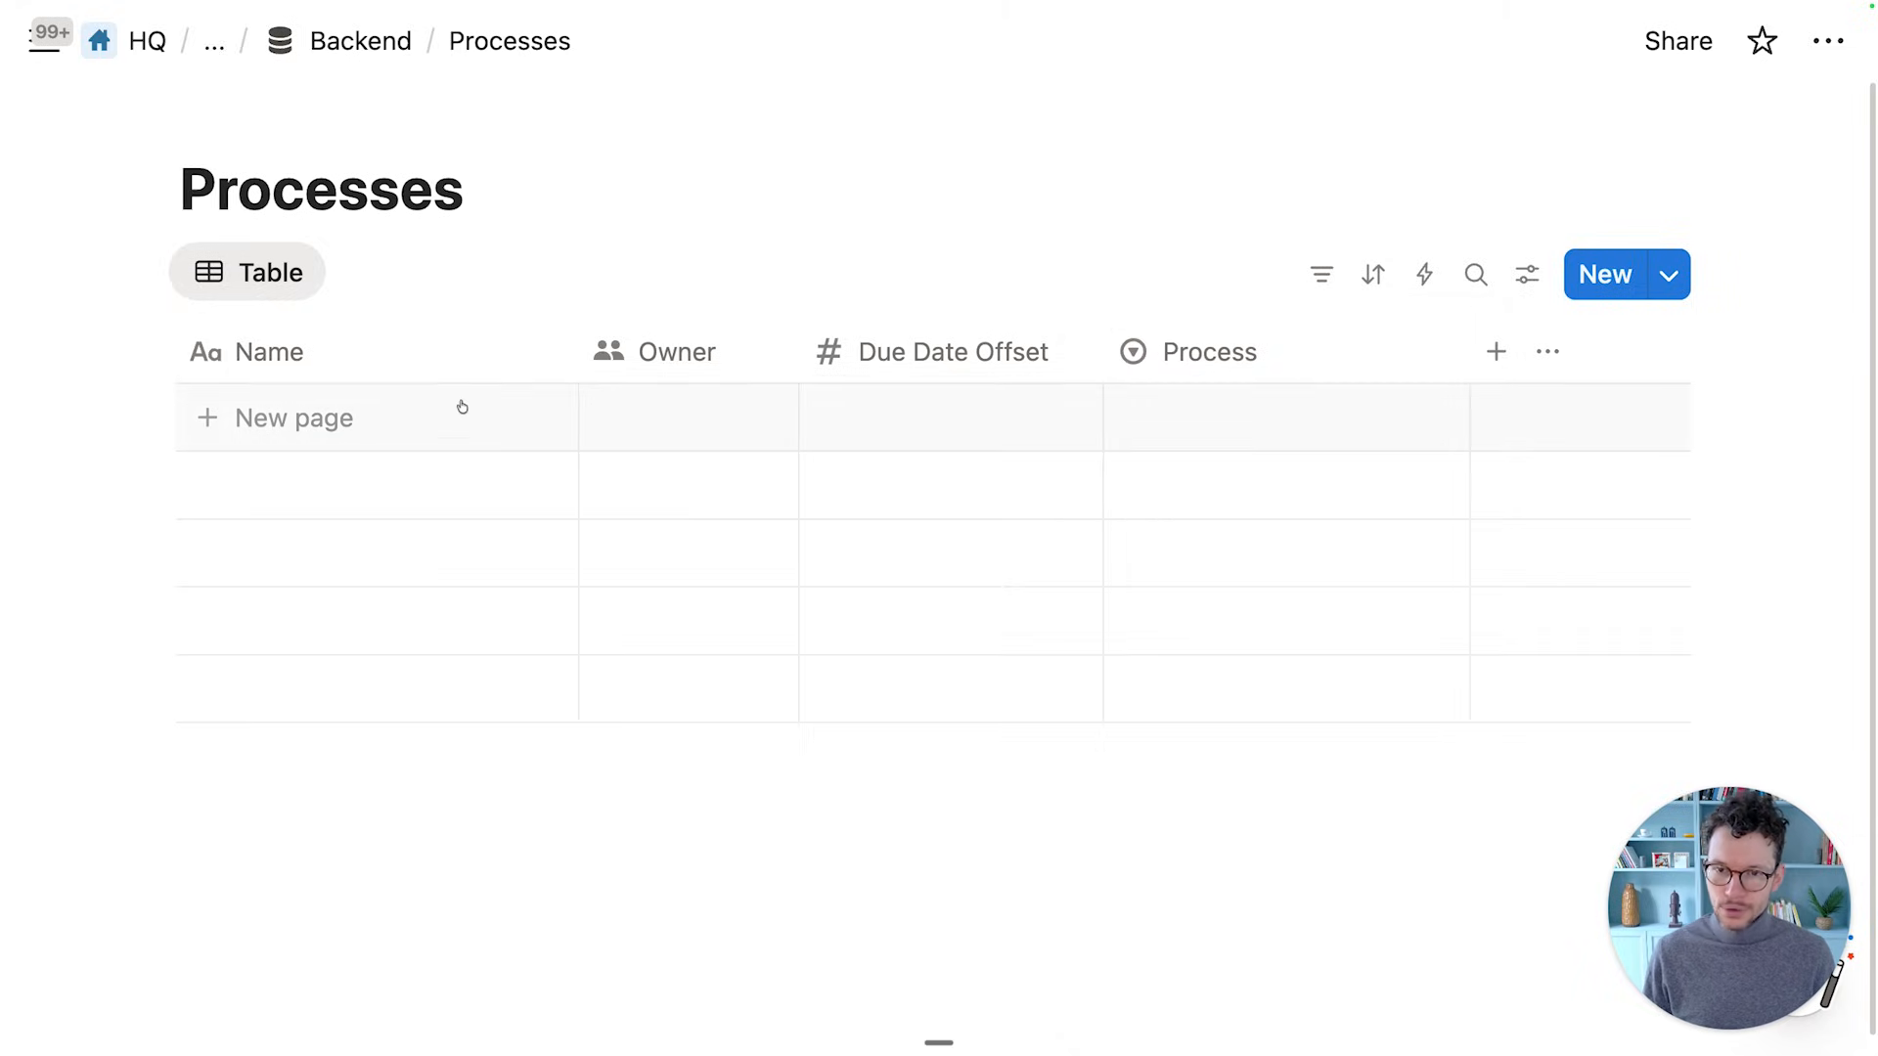
left_click(445, 415)
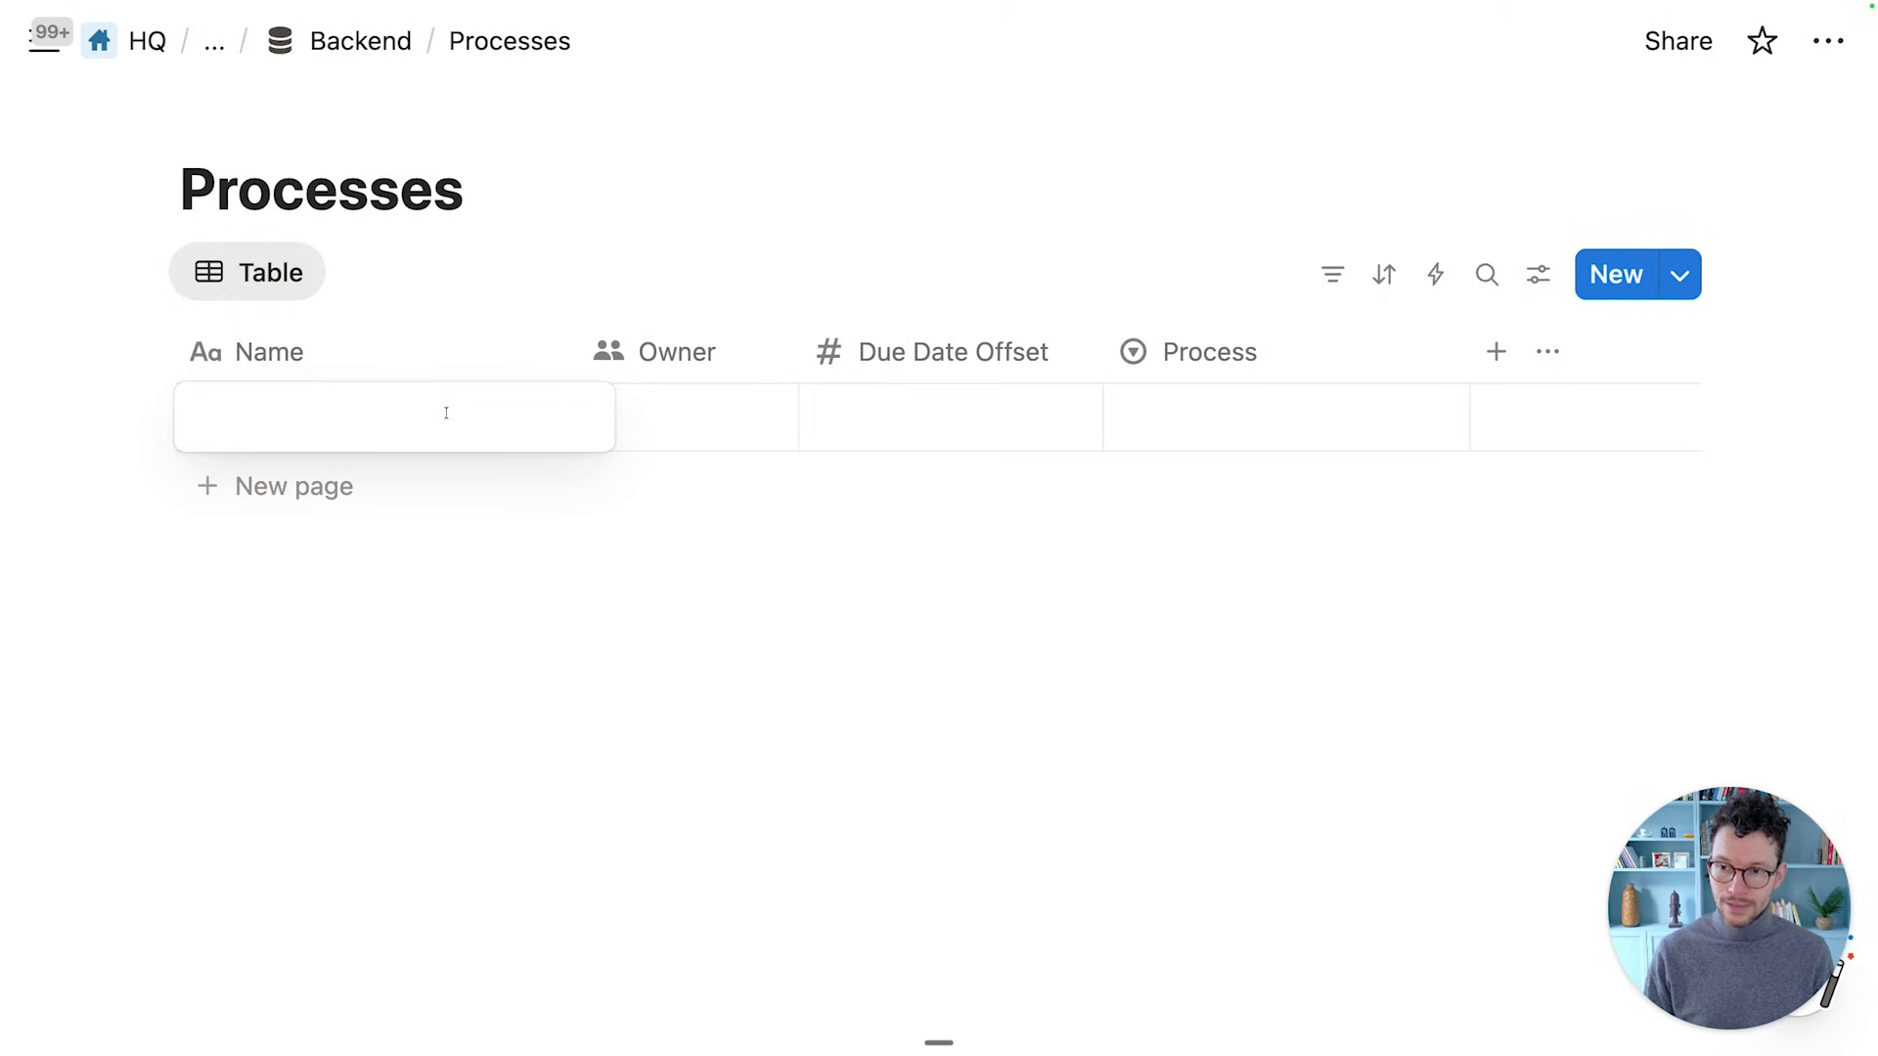
Add three tasks: Ask for Access to Data Room, Review Data Room and Write Review
type("Ask f")
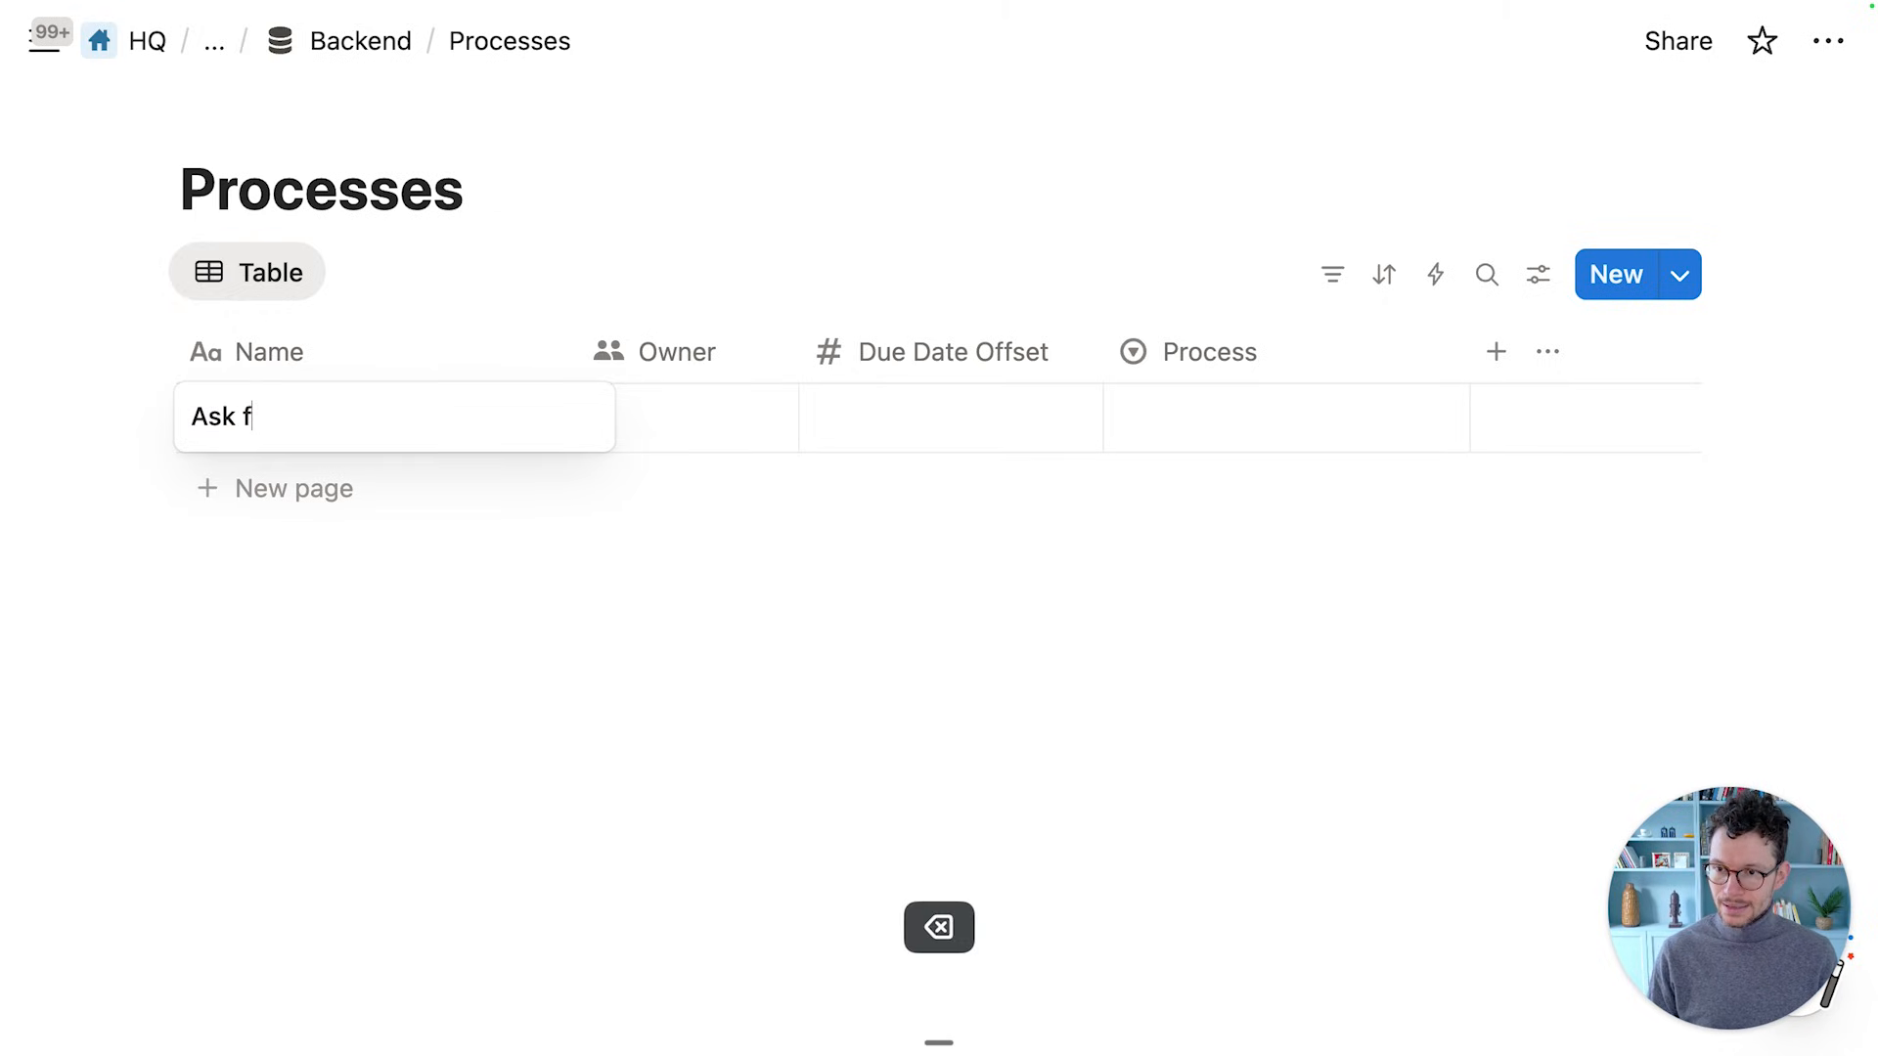
type("or Acce")
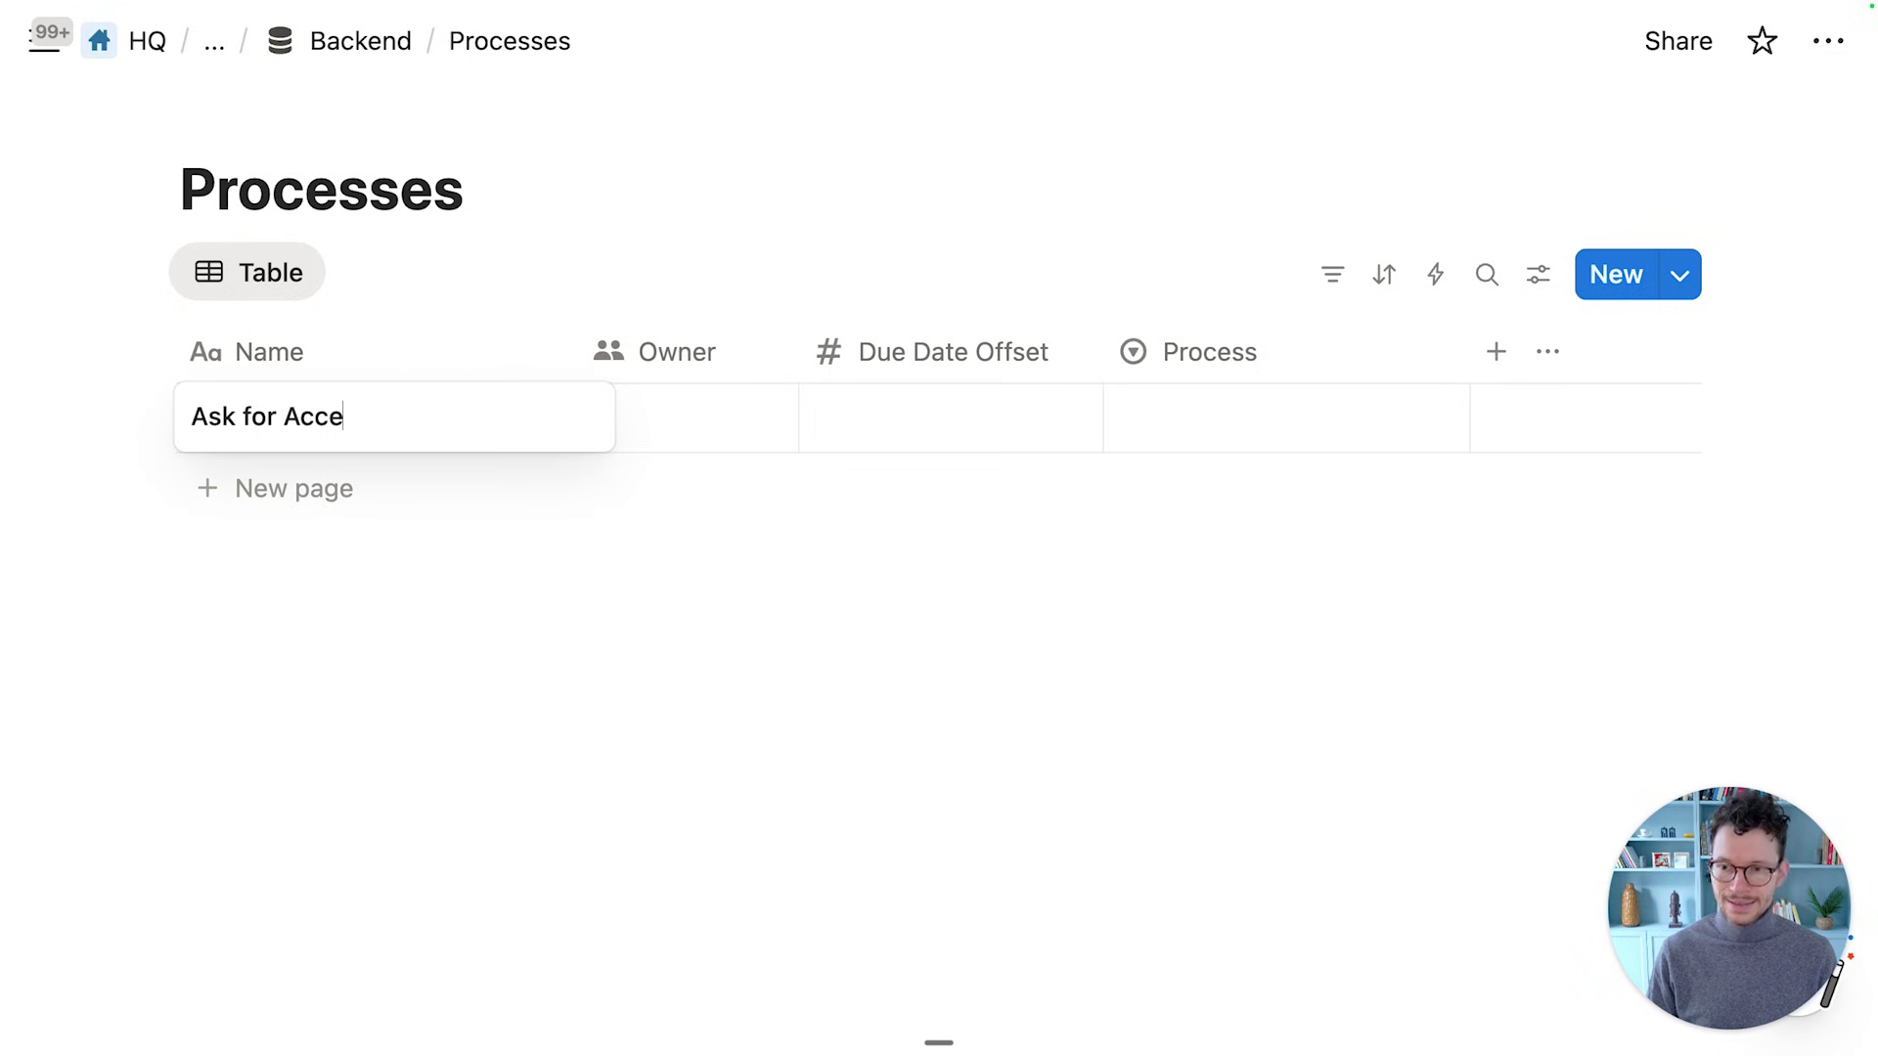
type("ss to Data Room")
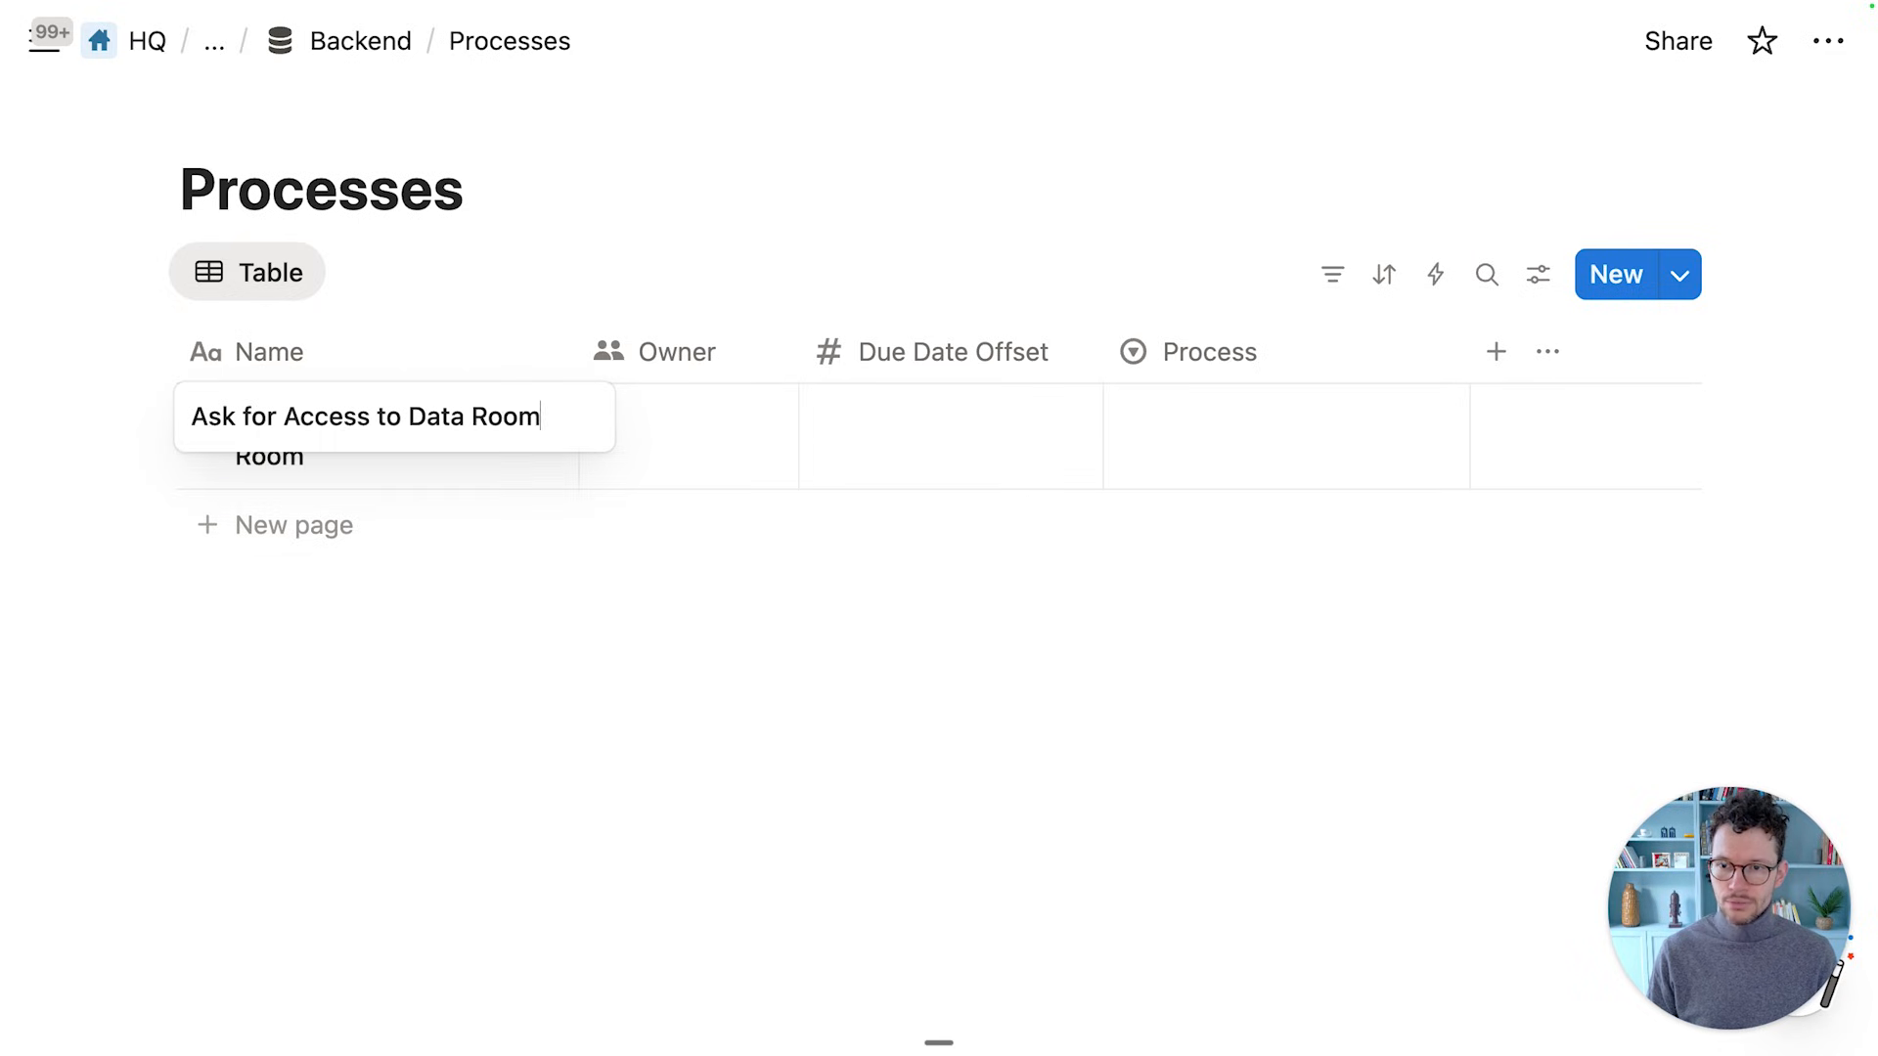
key("Return")
key("shift+Return")
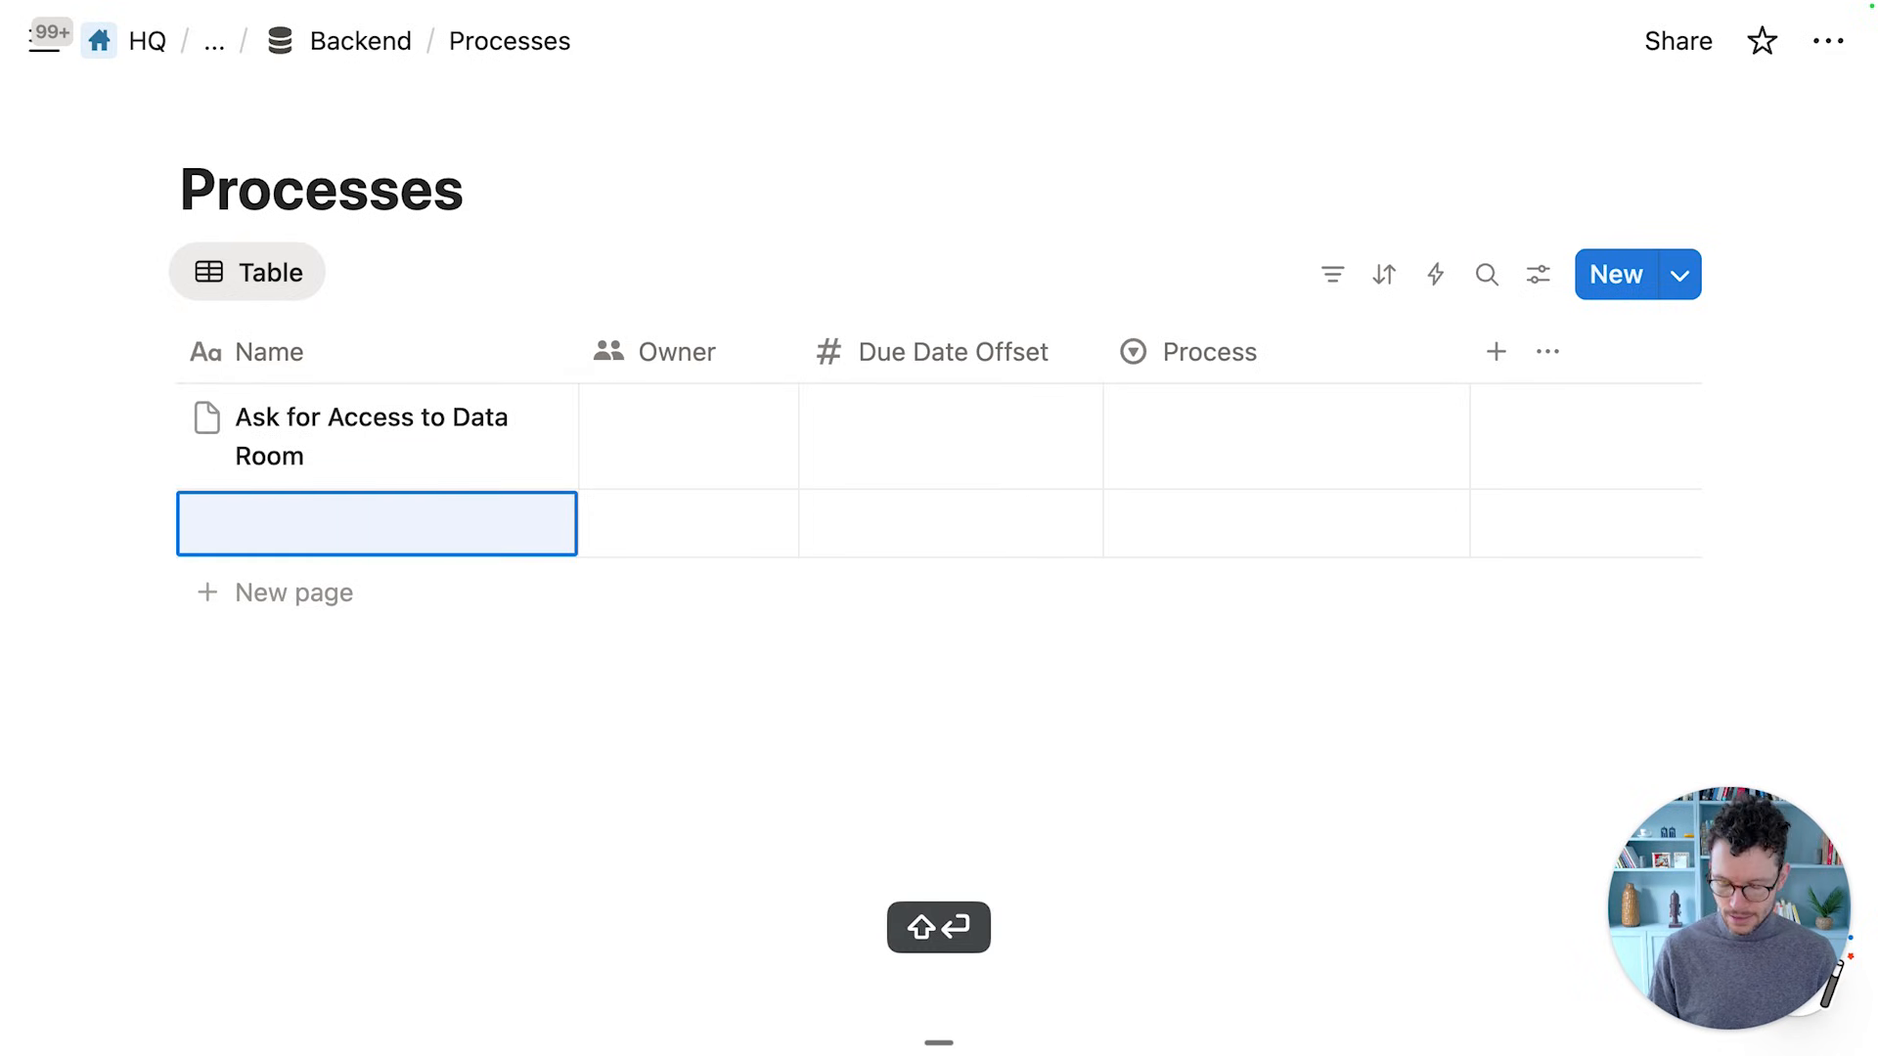
type("Review Data Ro")
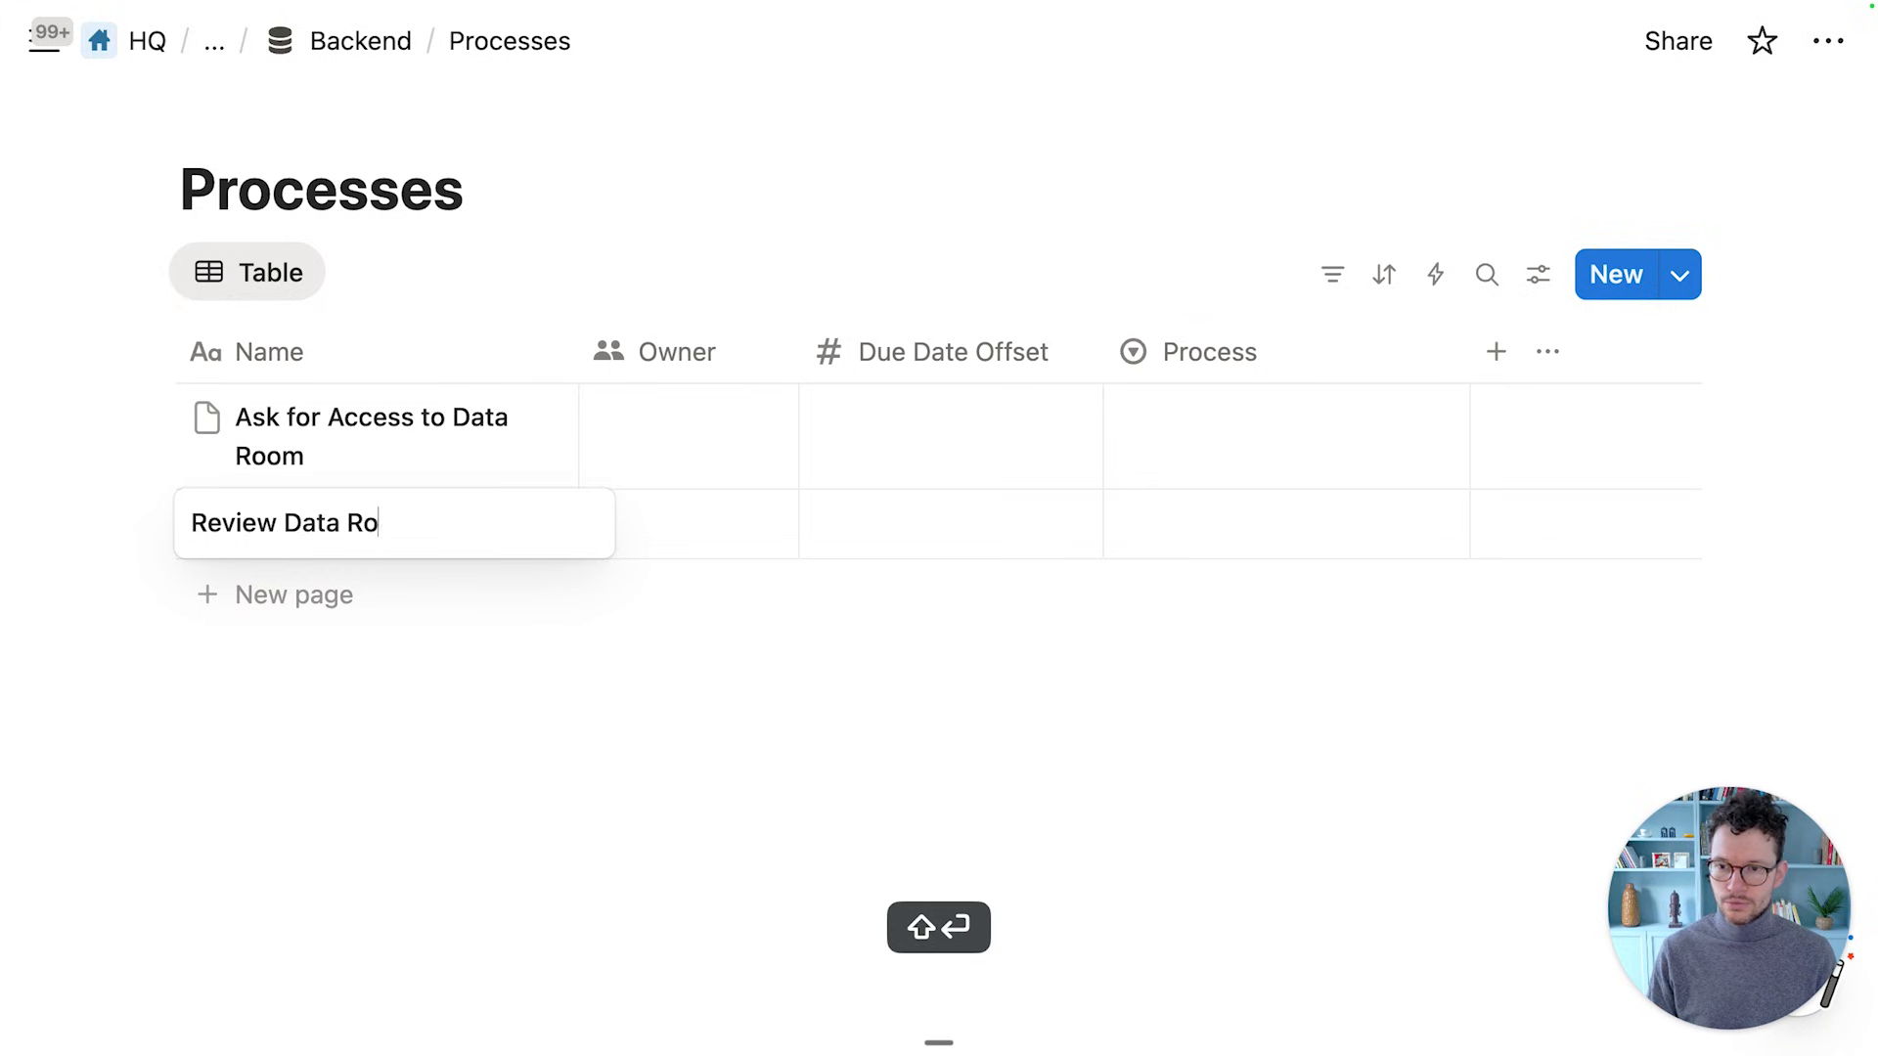
type("om")
key("Return")
key("shift+Return")
type("Write REview")
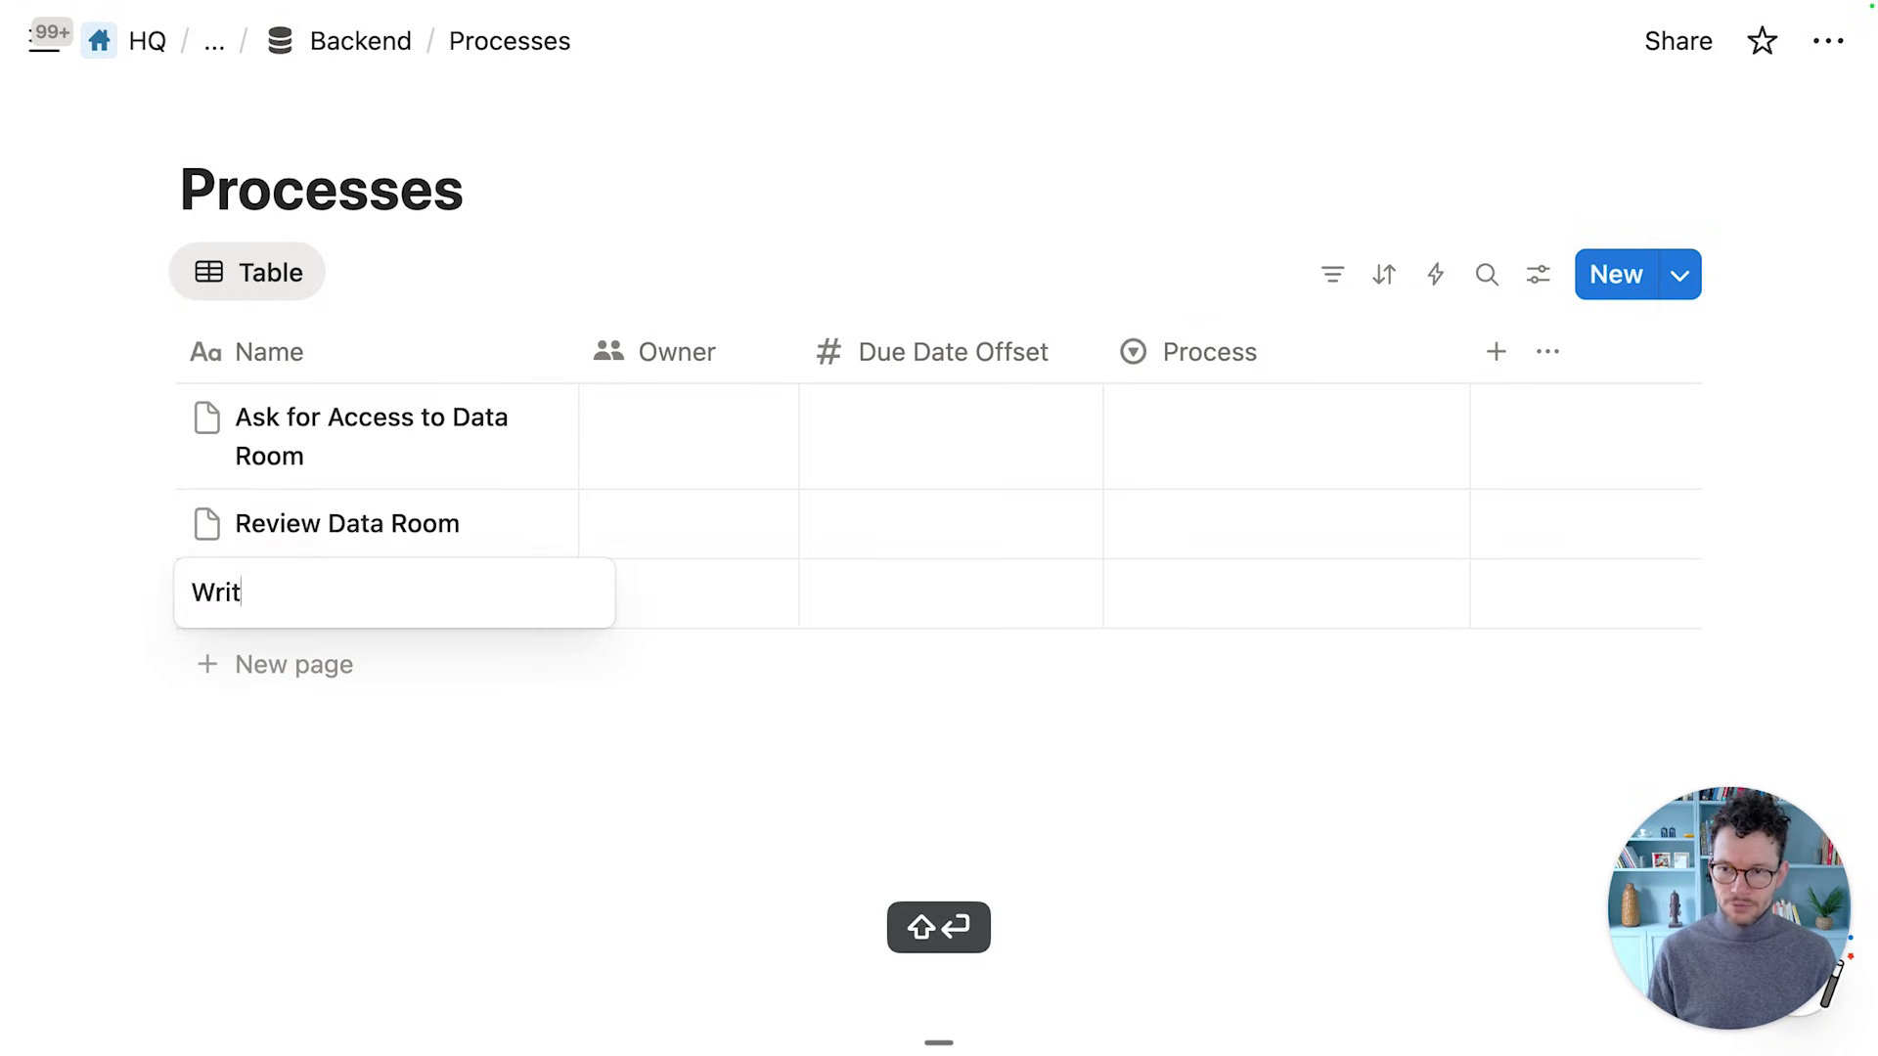
key("BackSpace")
key("BackSpace")
key("BackSpace")
key("BackSpace")
key("BackSpace")
type("eview")
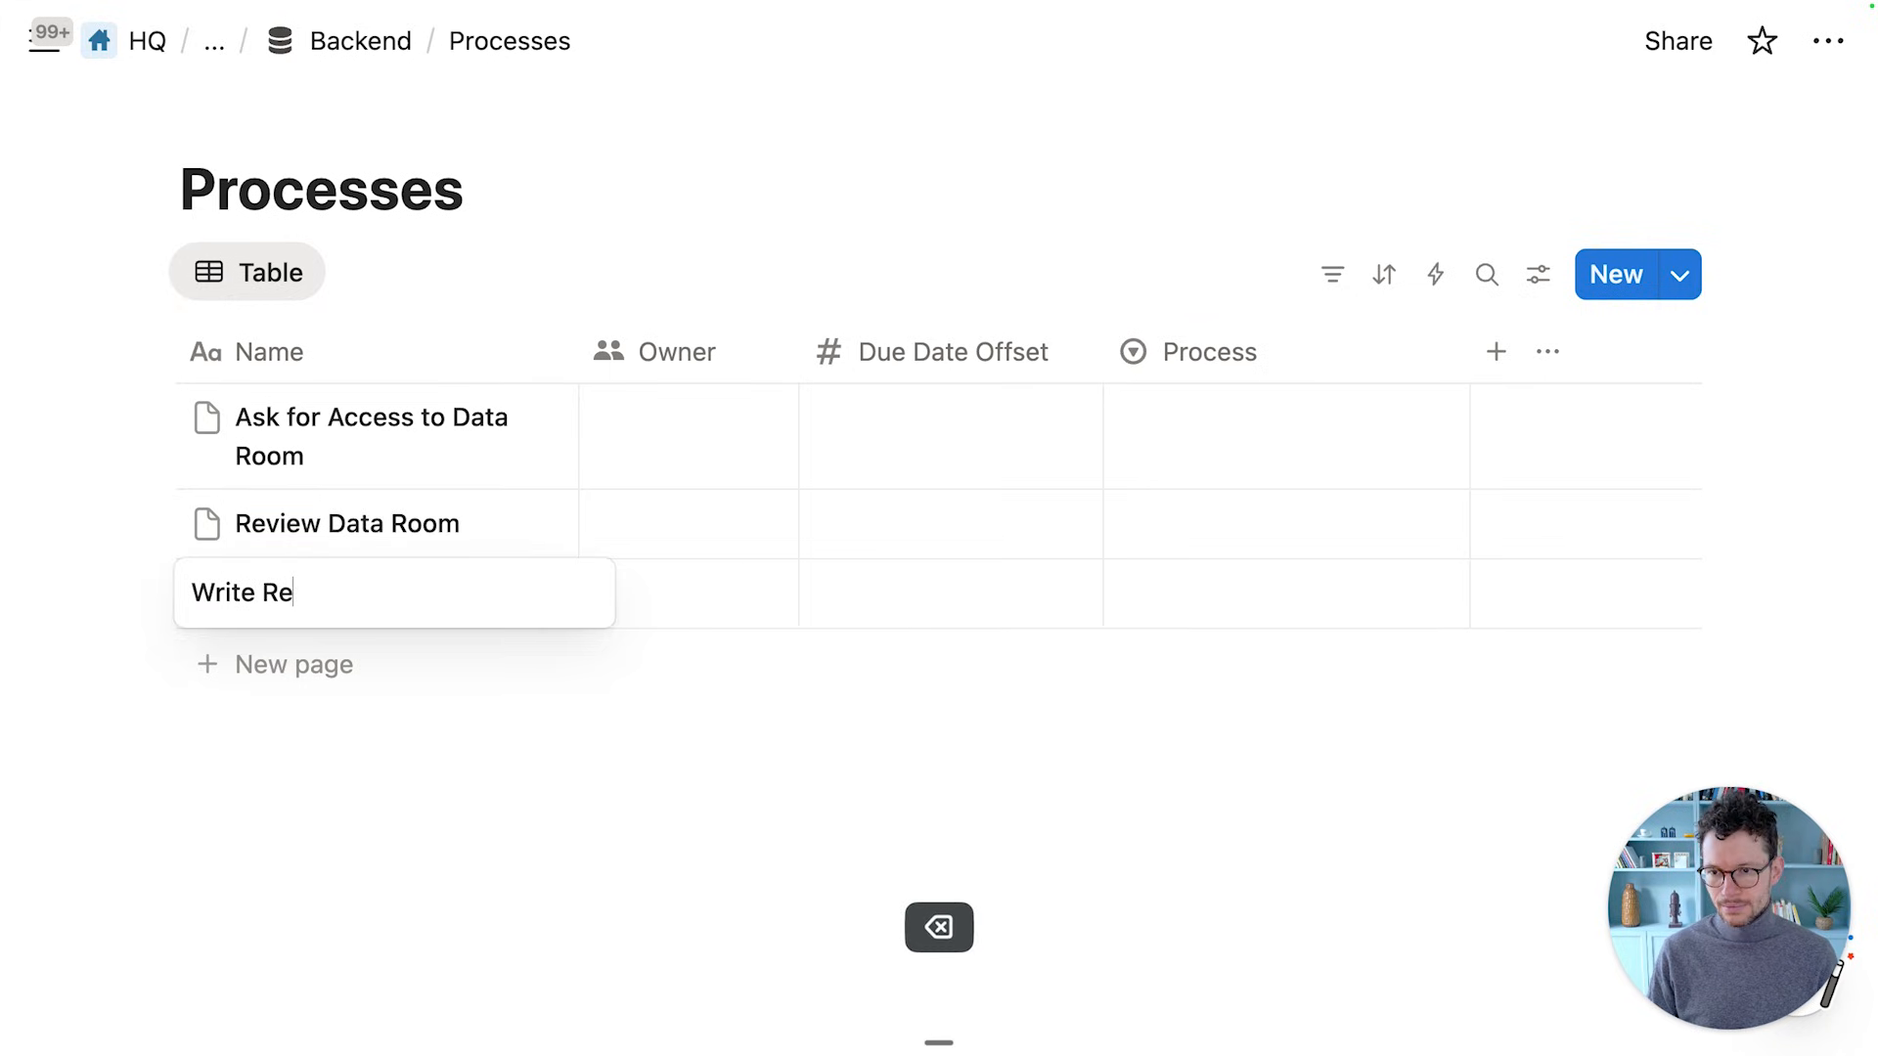
Assign owners: yourself for Write Review and the first task, a teammate for Review Data Room
key("Tab")
key("Return")
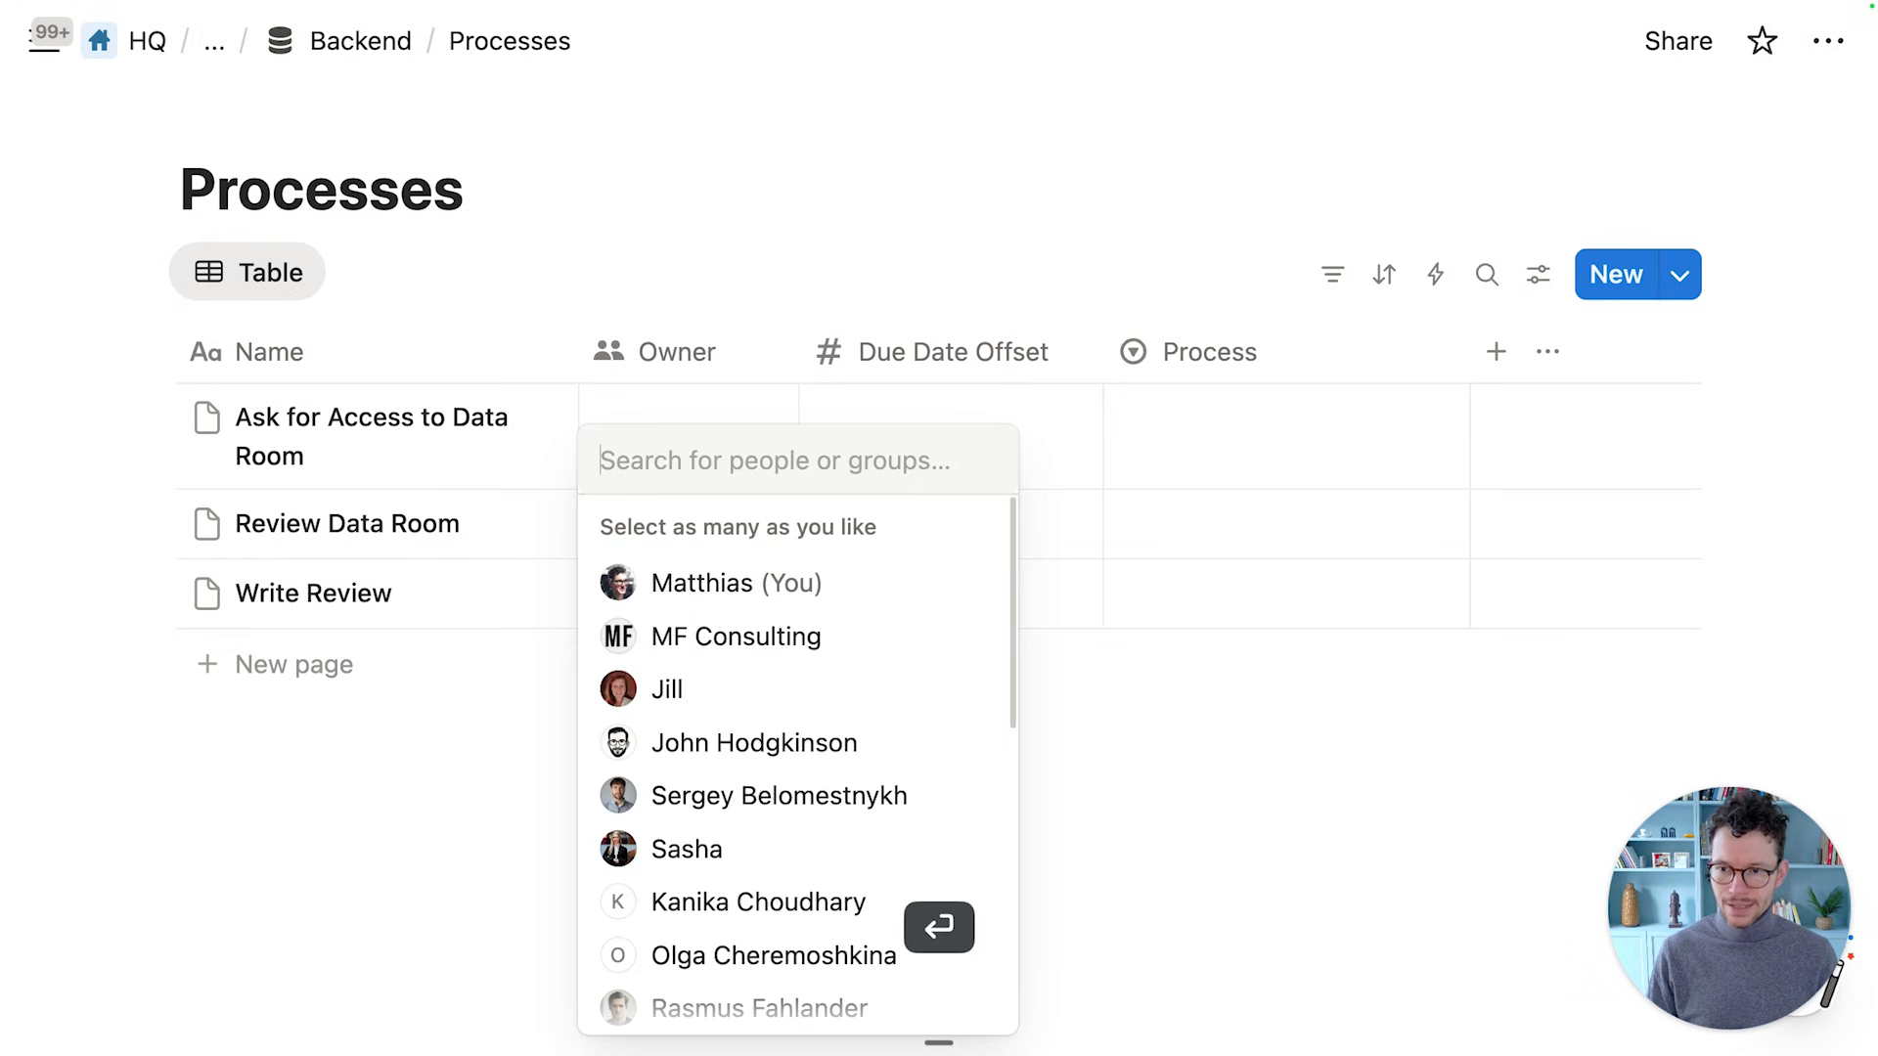
left_click(654, 580)
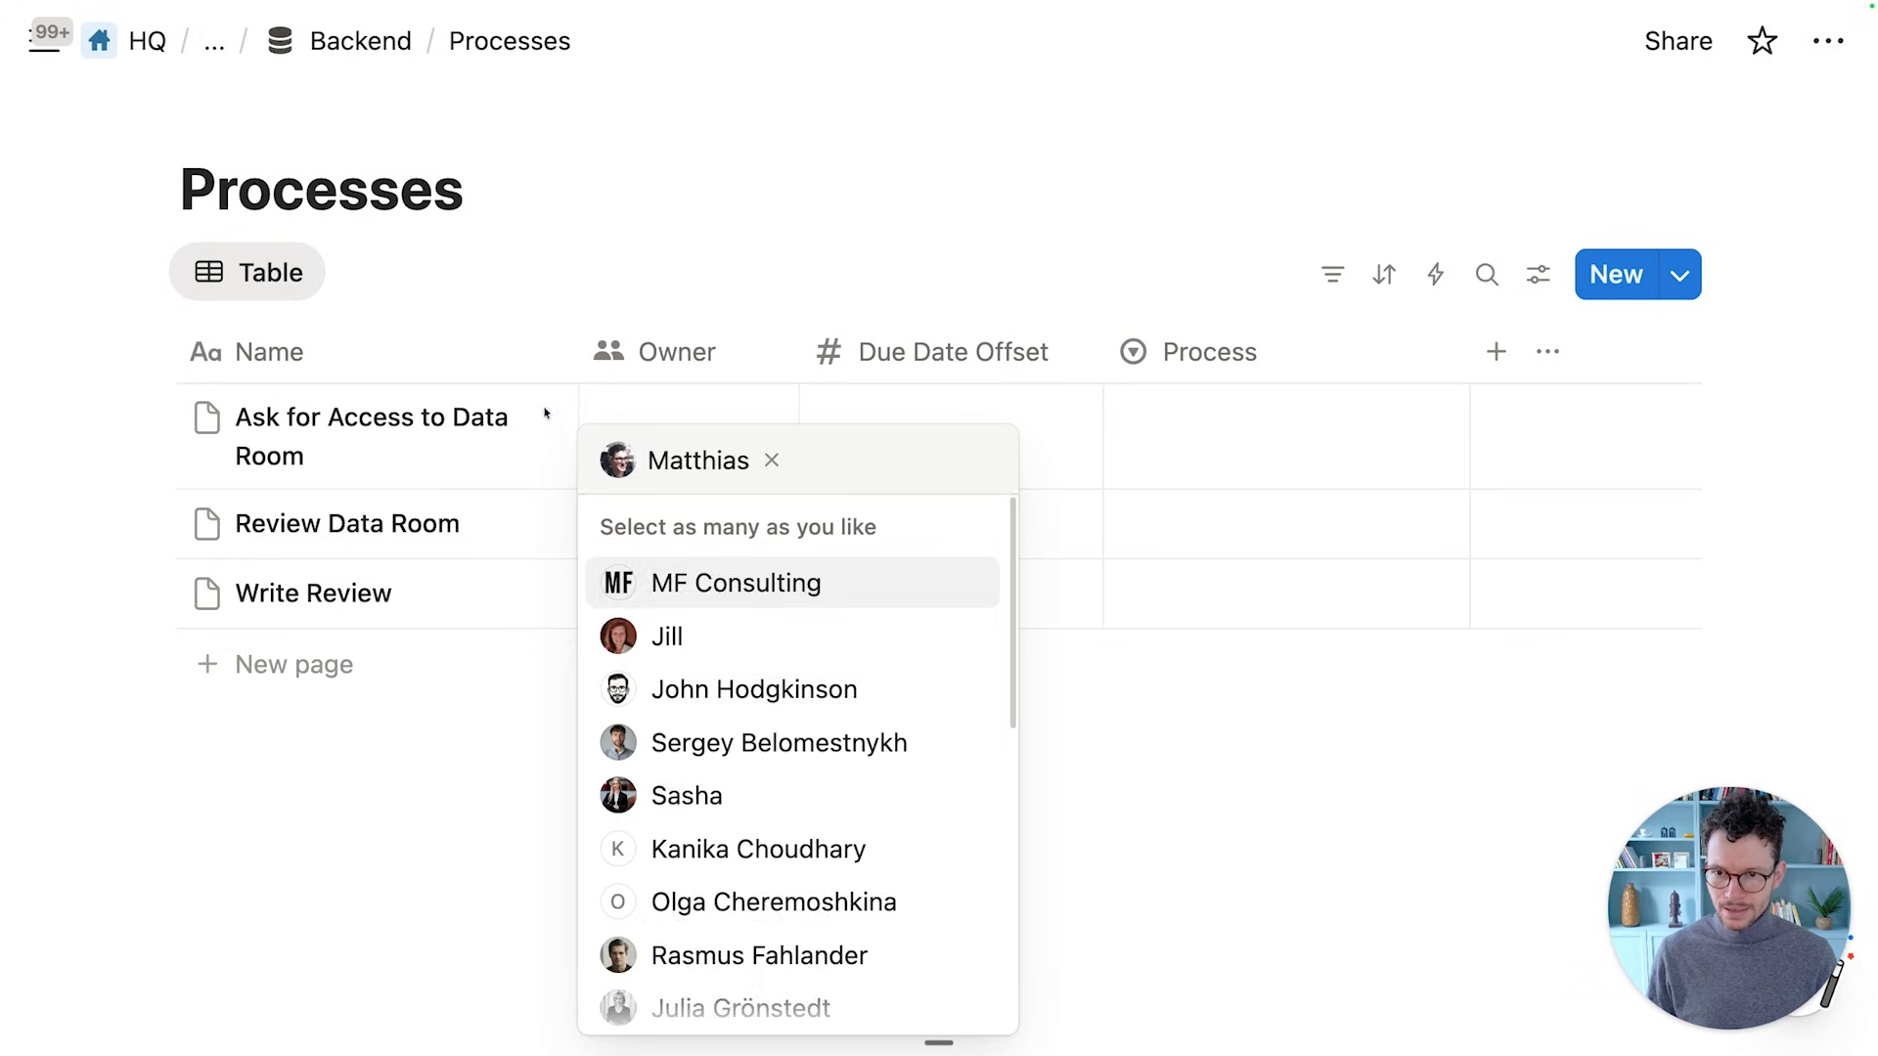
left_click(635, 431)
left_click(635, 431)
left_click(658, 541)
left_click(482, 445)
left_click(658, 528)
left_click(669, 682)
key("Escape")
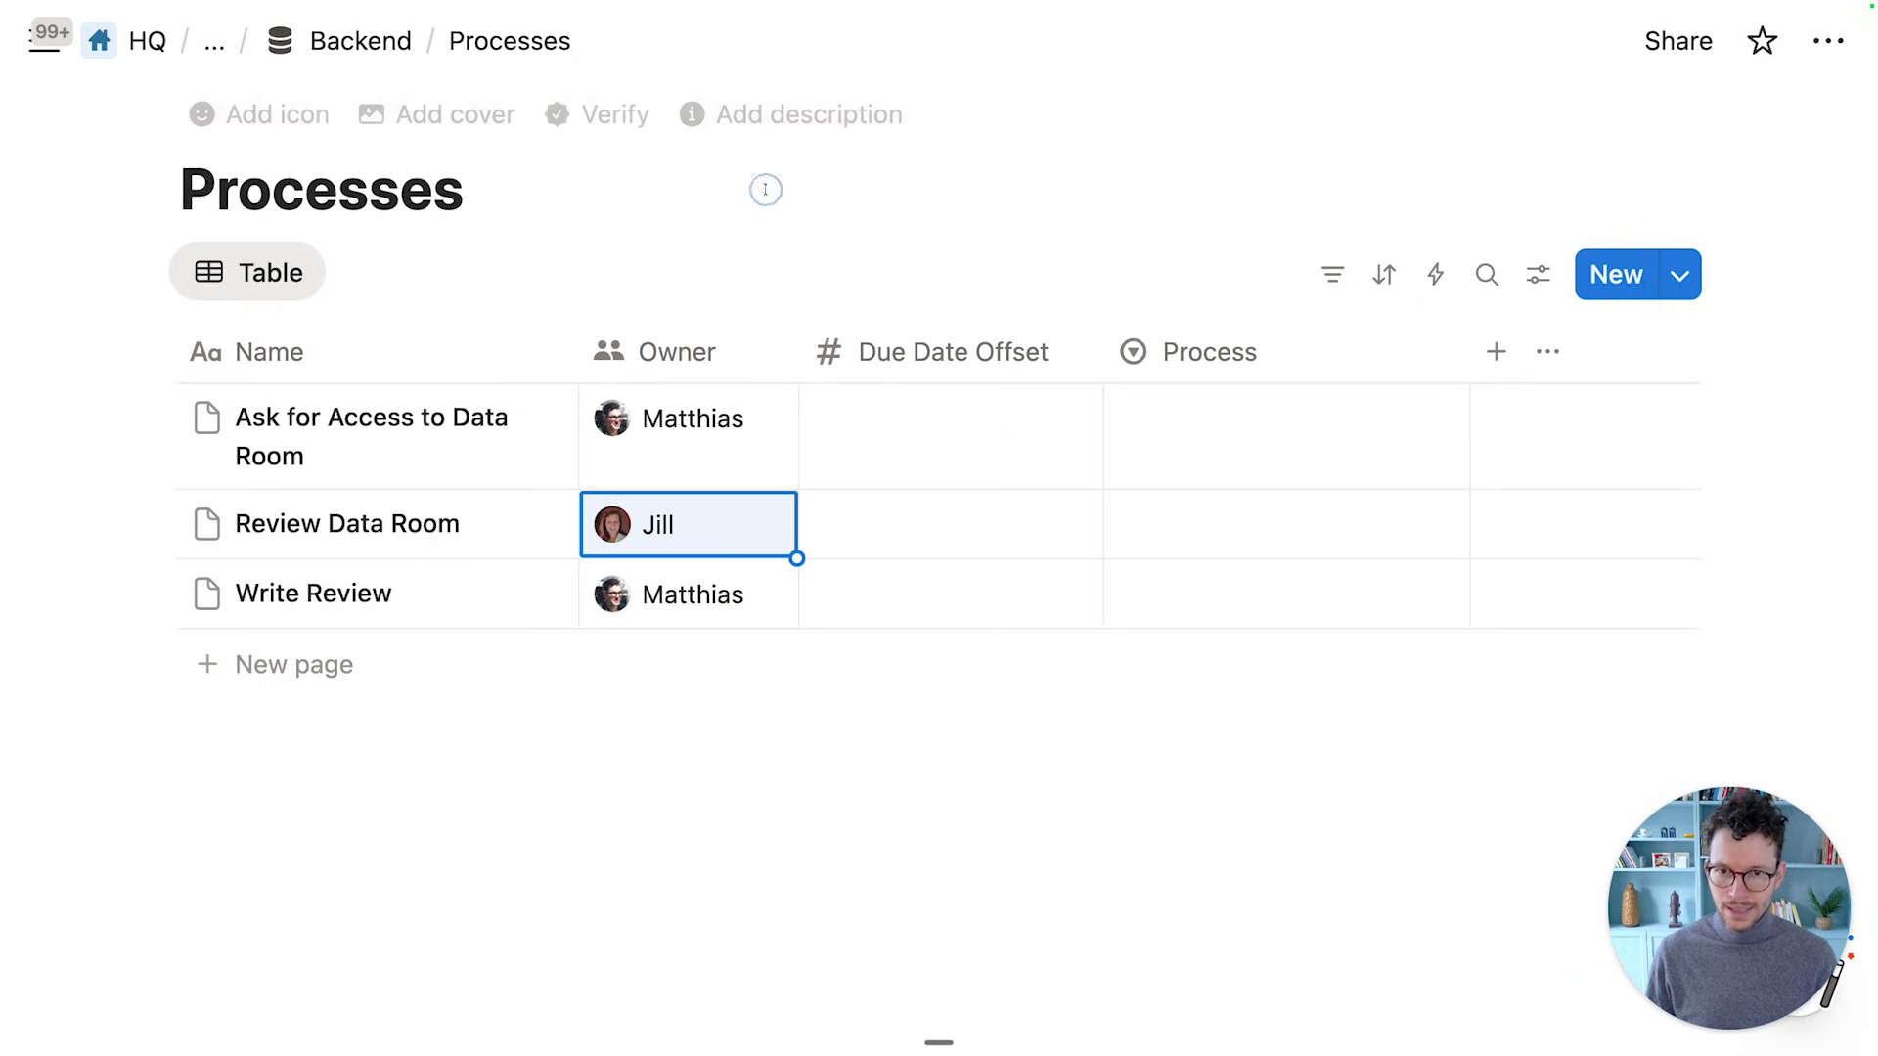
Enter due date offsets of 7, 14 and 21 for the three tasks
left_click(906, 431)
type("7")
key("Return")
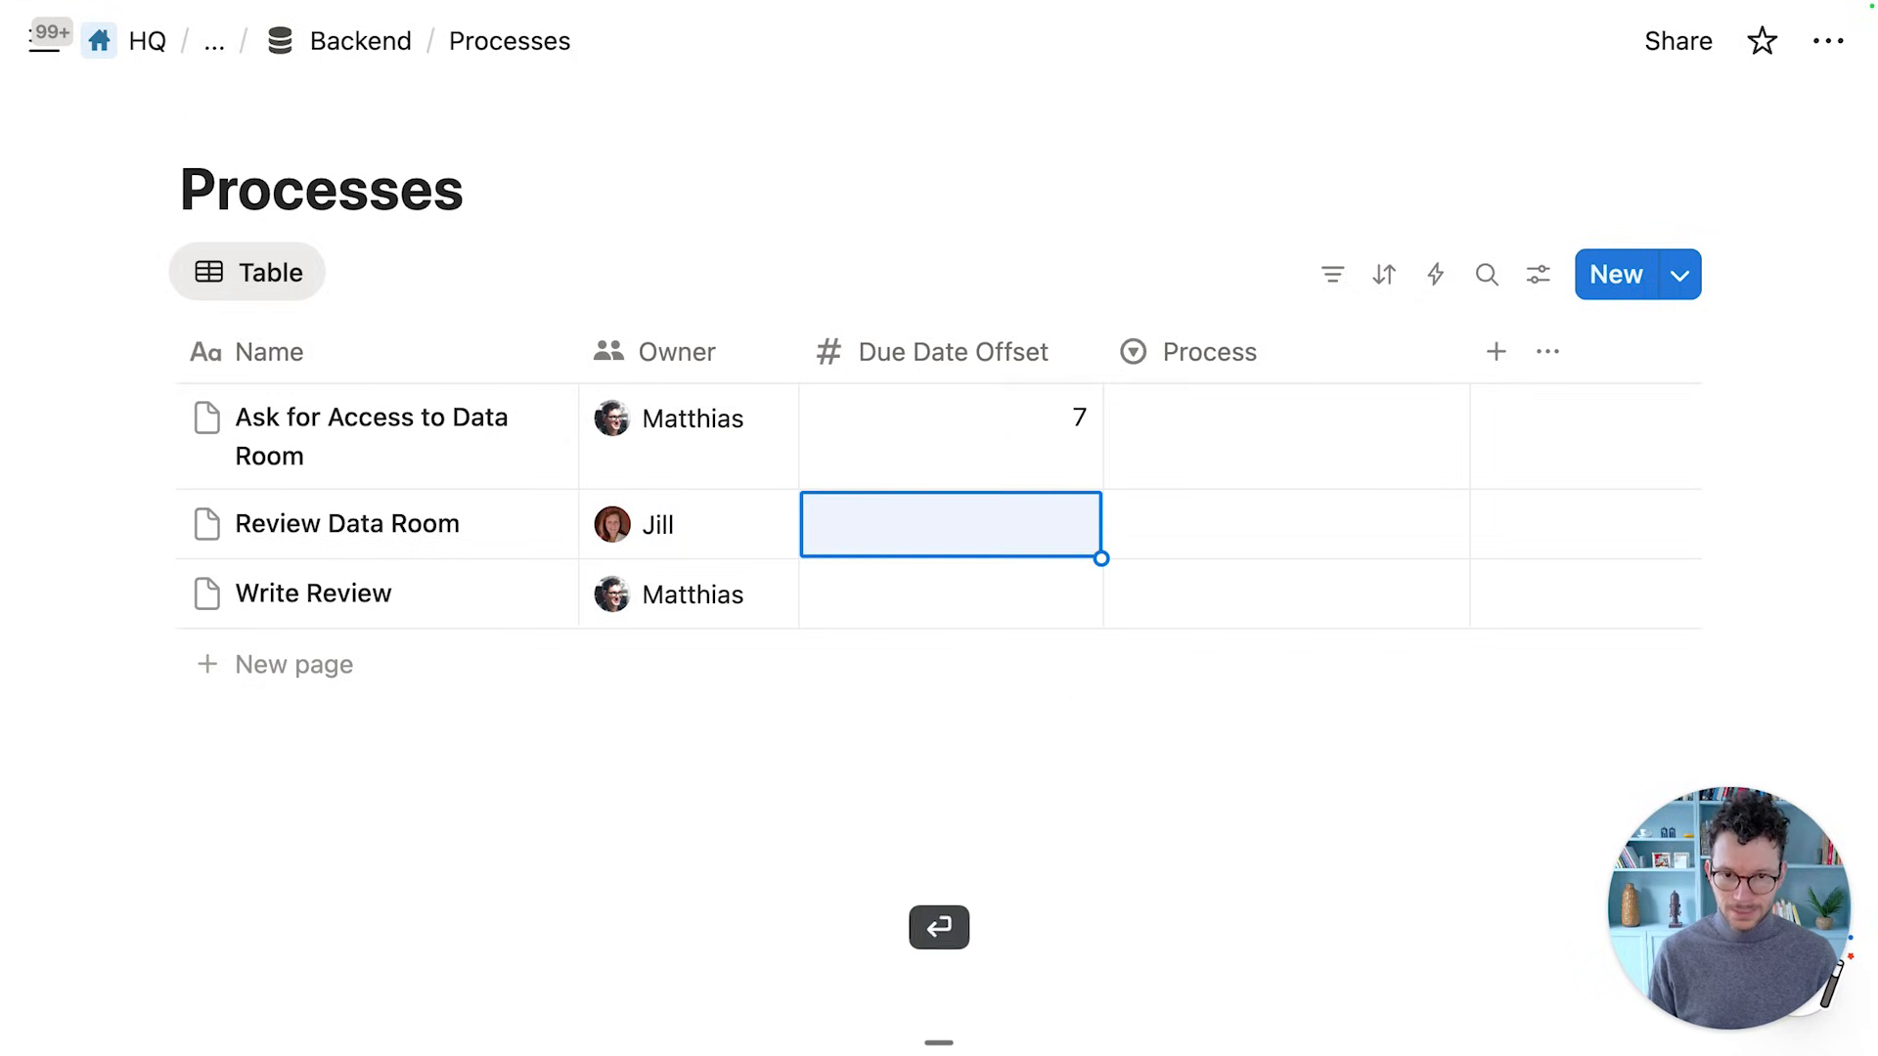
type("14")
key("Return")
type("21")
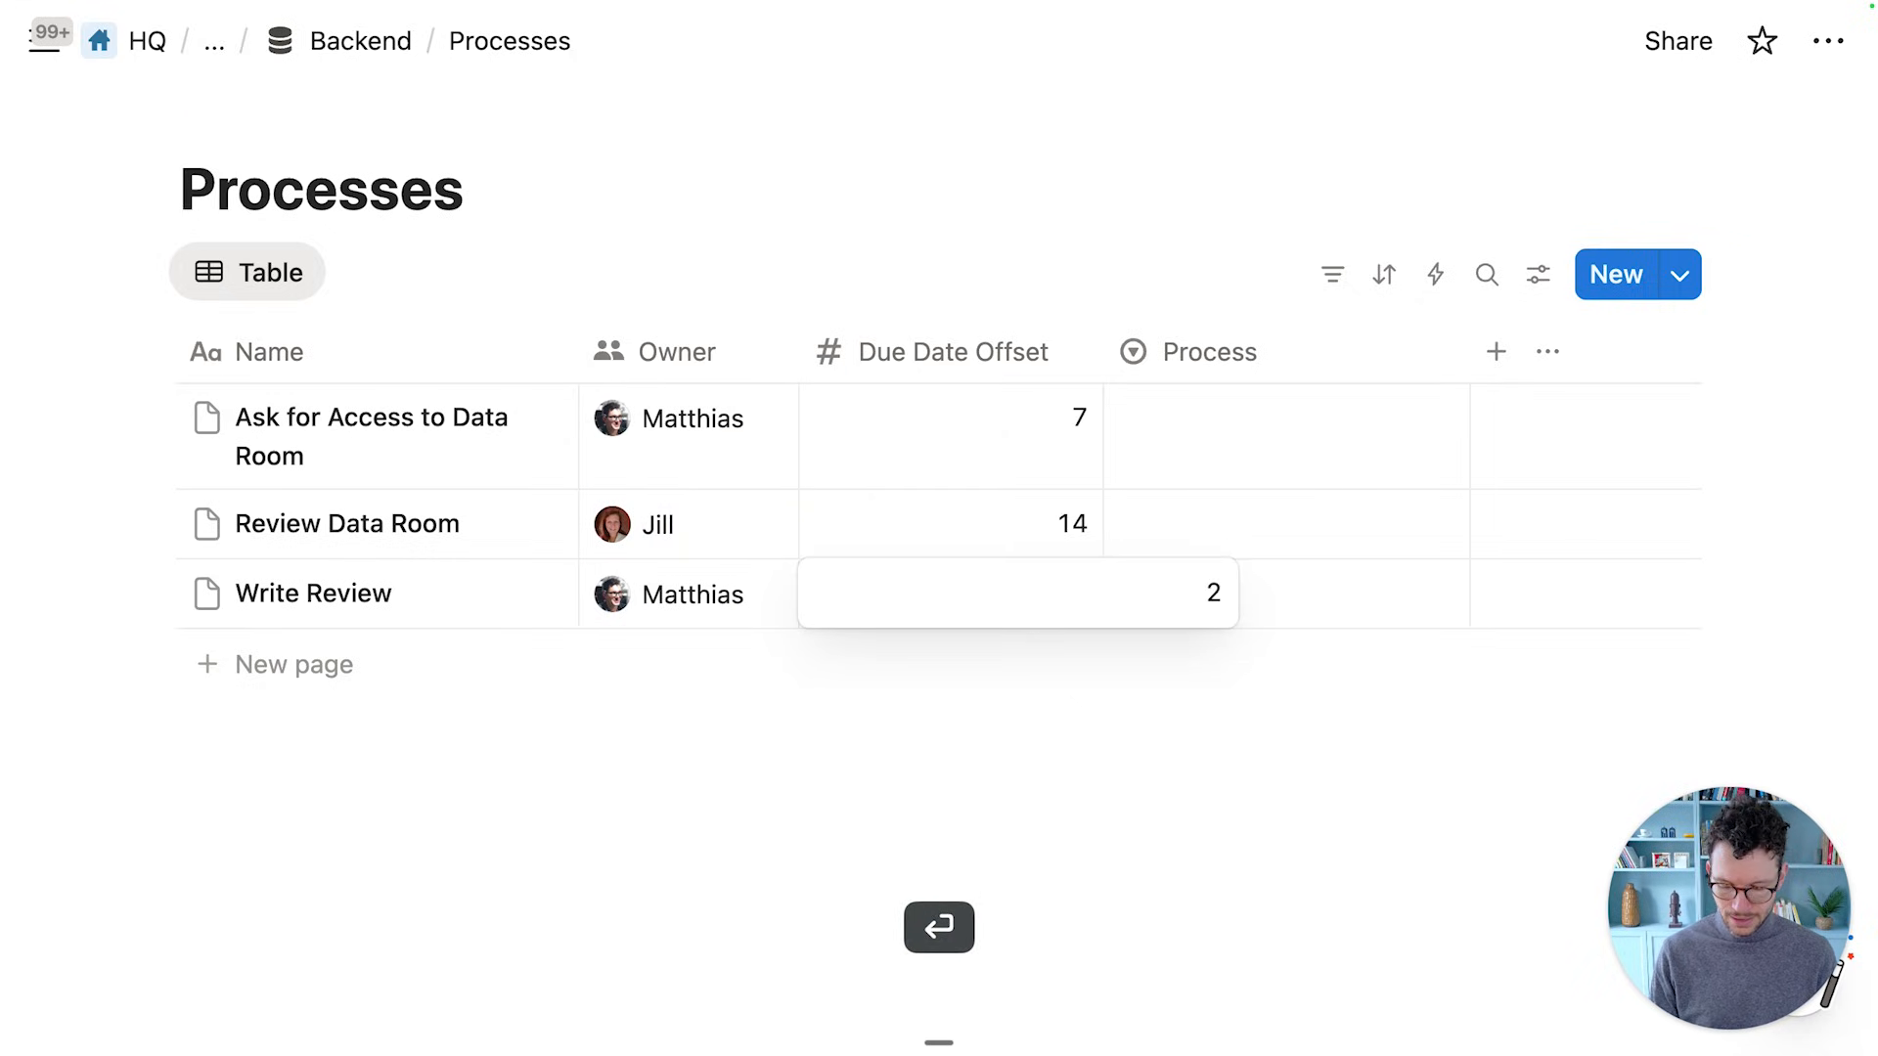
key("Return")
Set Process to Due Diligence for all three tasks and narrow the Process column
left_click(1263, 458)
left_click(1271, 538)
left_click_drag(1468, 489, 1434, 594)
left_click(1271, 803)
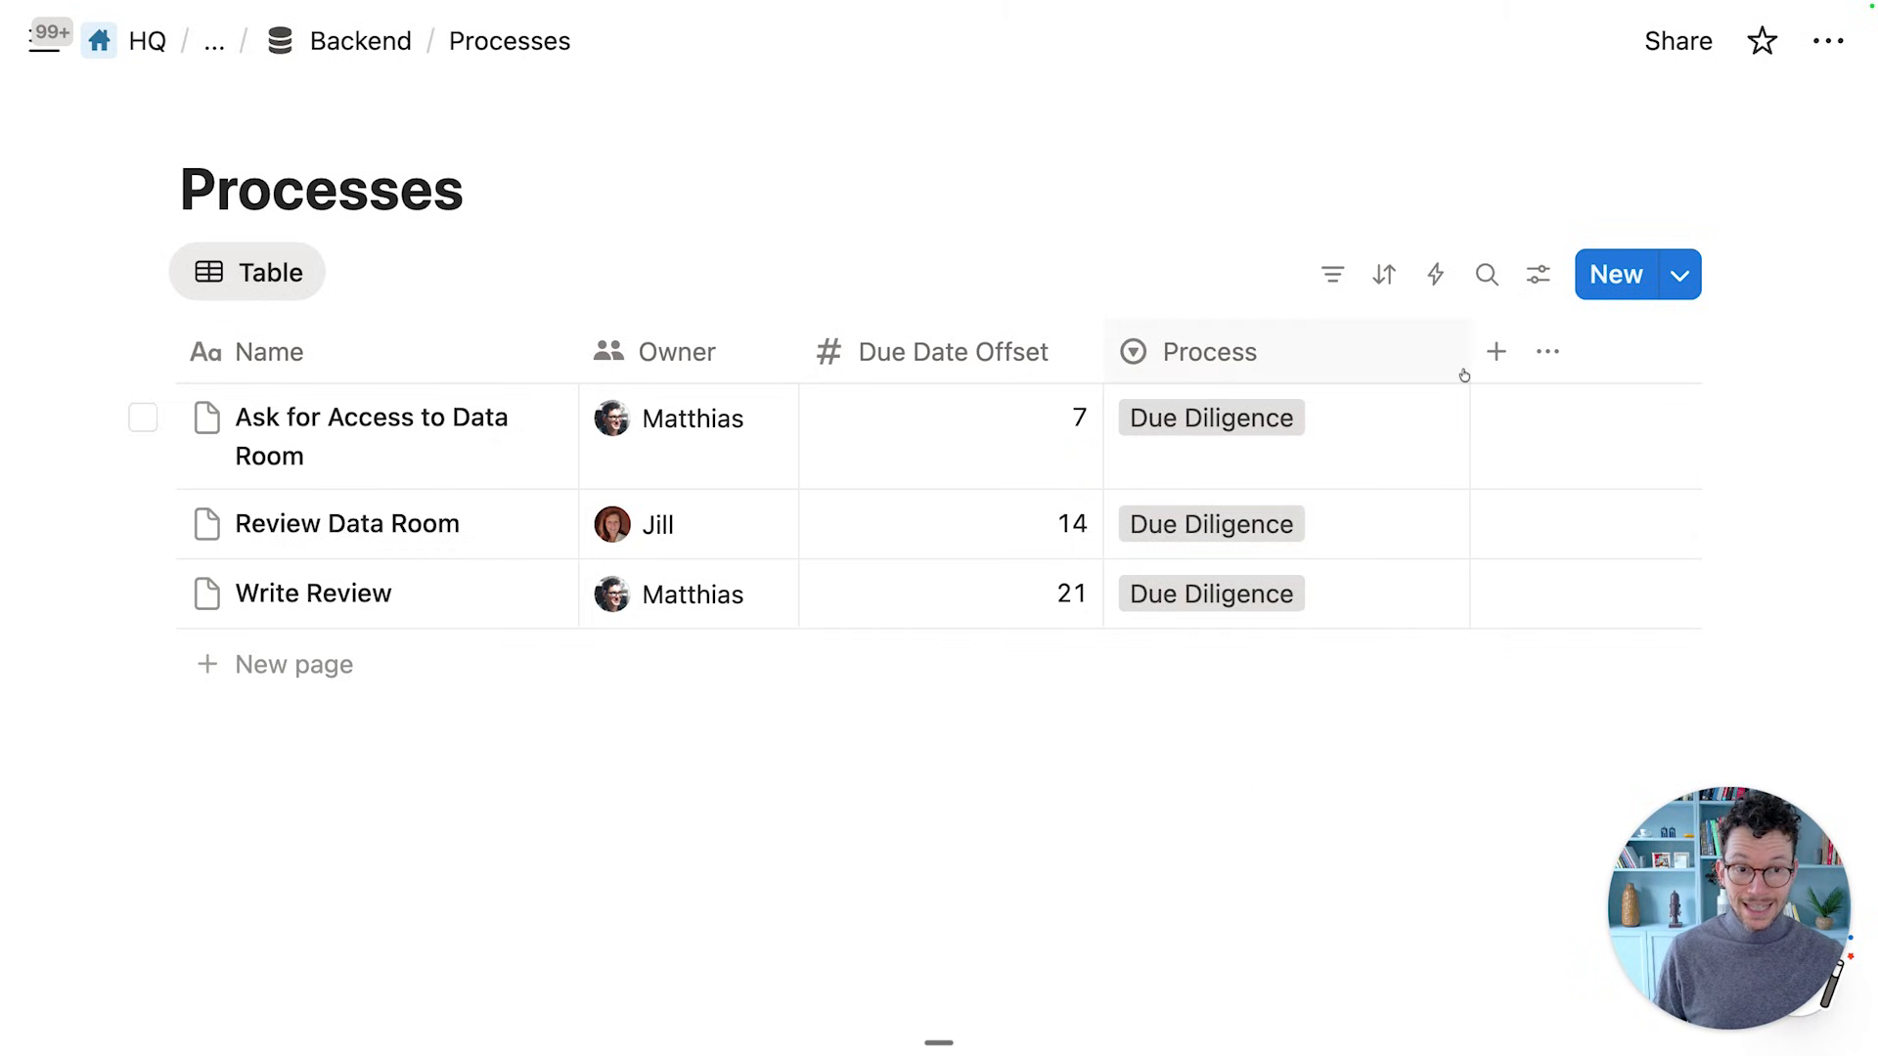
left_click_drag(1468, 350, 1333, 350)
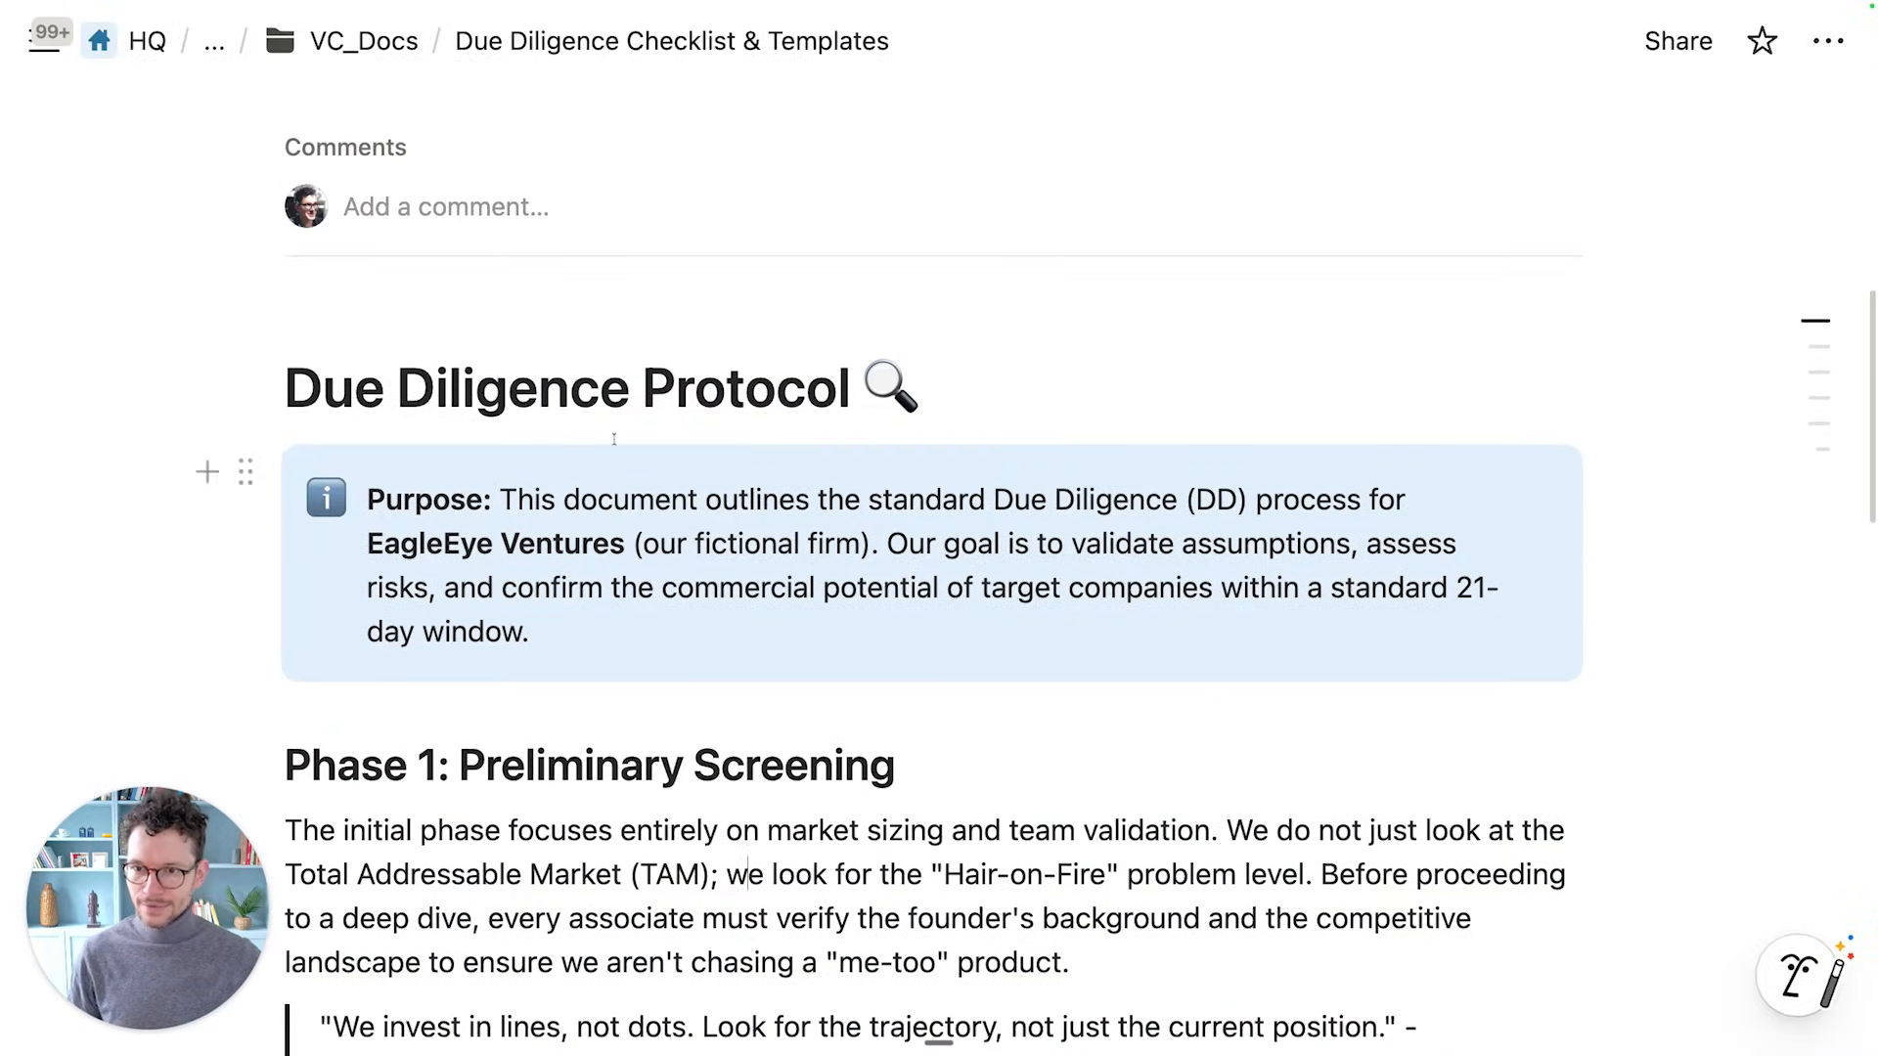
Add an 'Our Process' Heading 2 below the Final Decision Matrix checklist
scroll(560, 417, "down", 1)
scroll(450, 581, "down", 10)
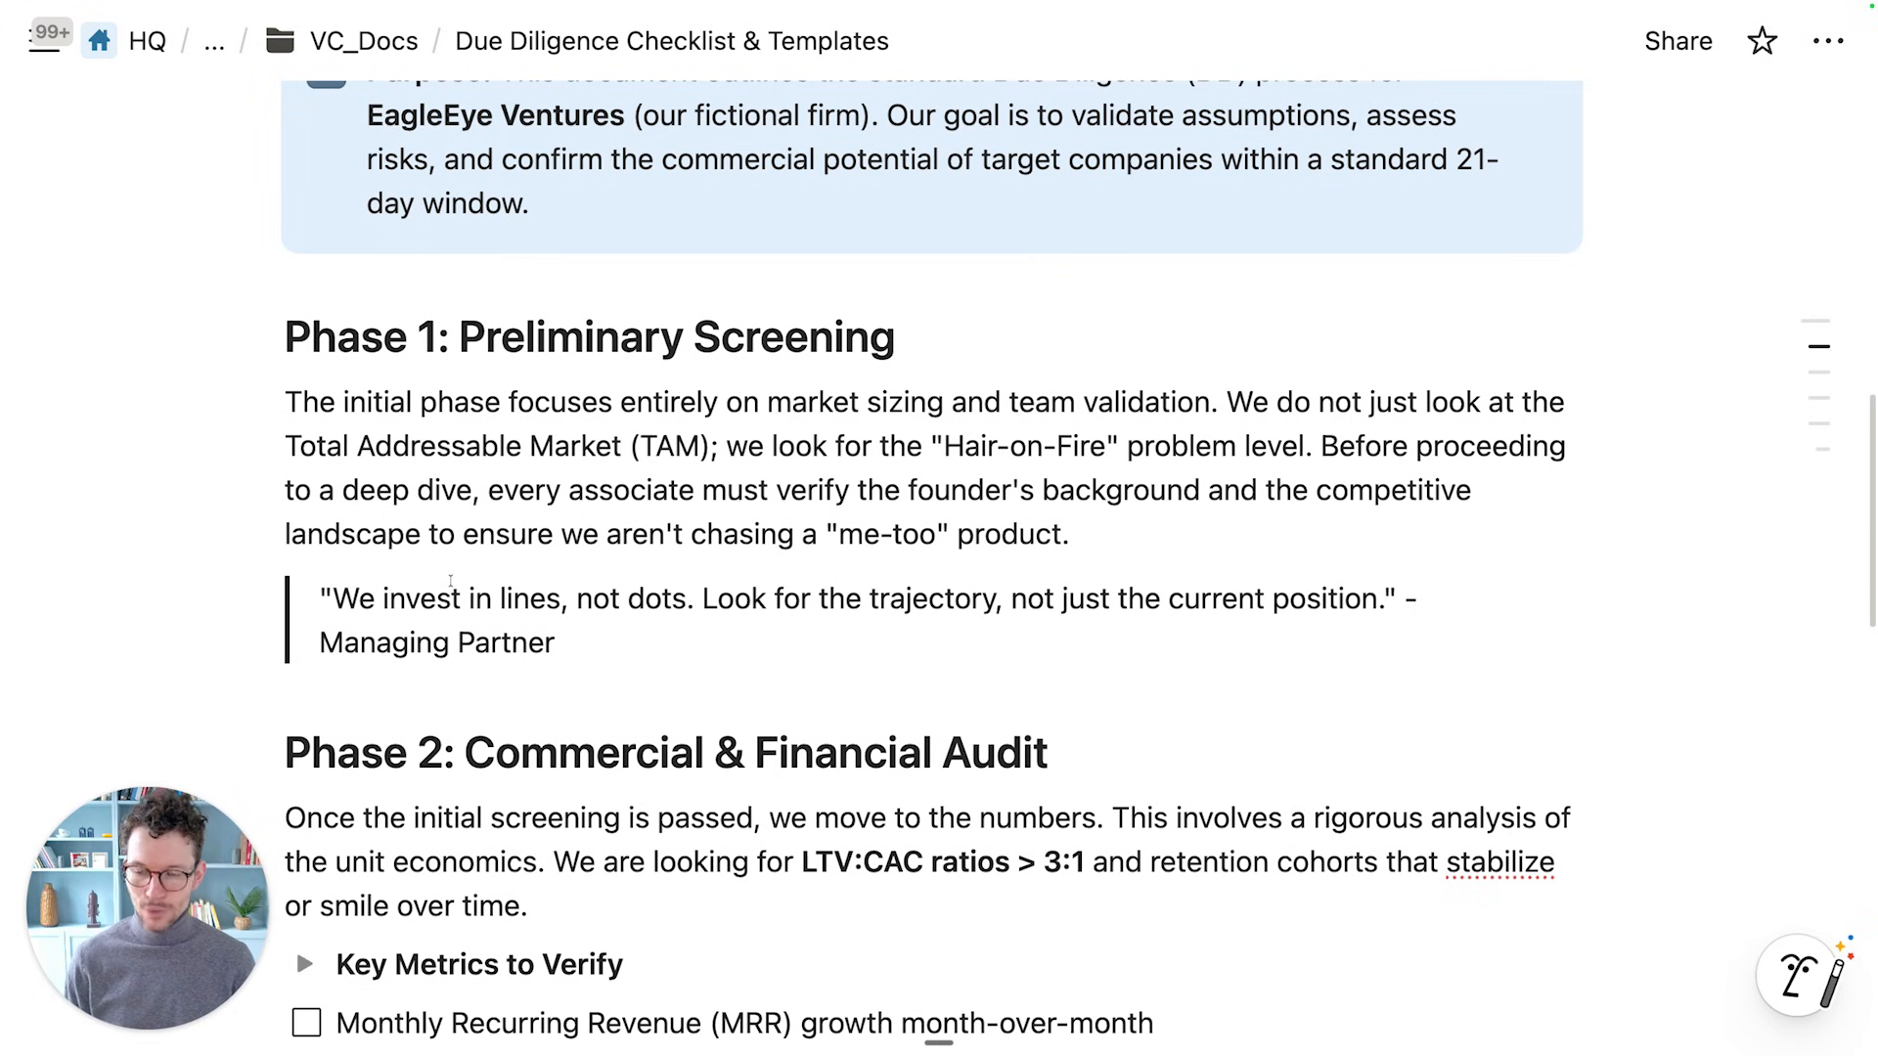
scroll(450, 581, "down", 2)
scroll(450, 581, "down", 20)
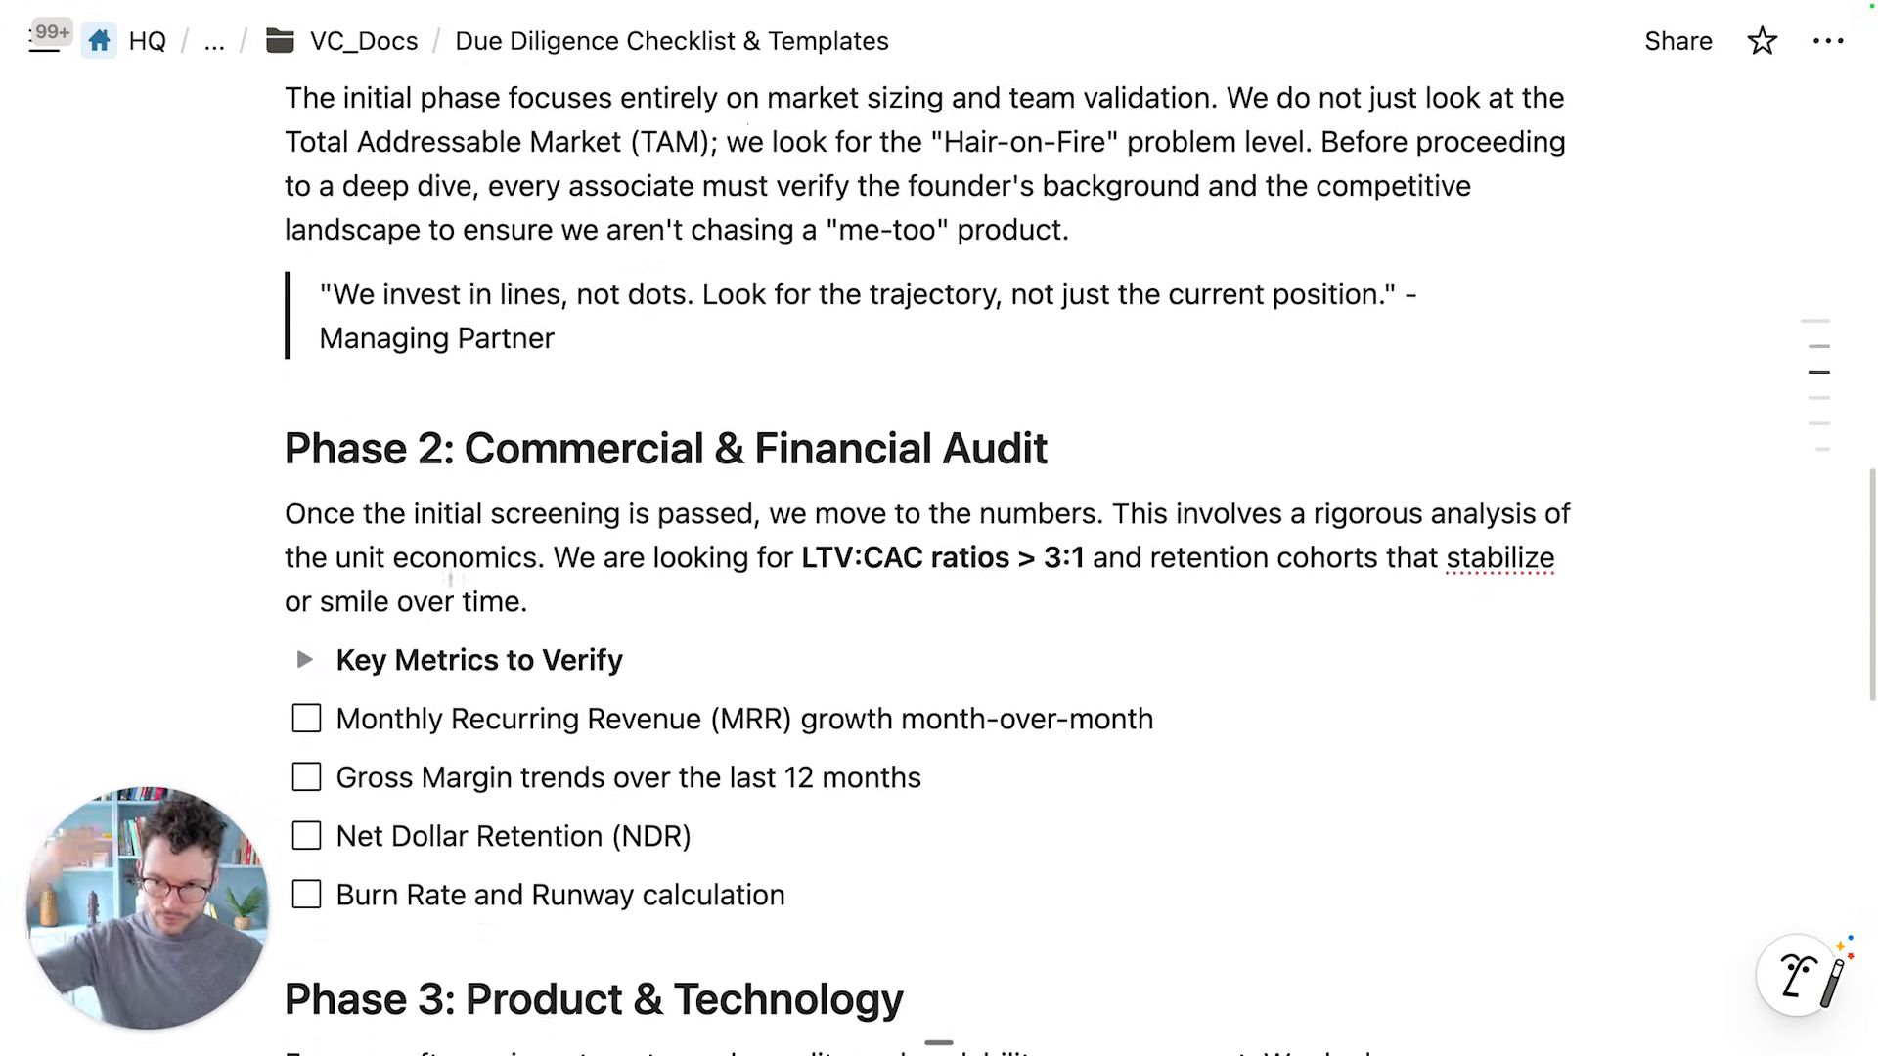
scroll(450, 581, "down", 10)
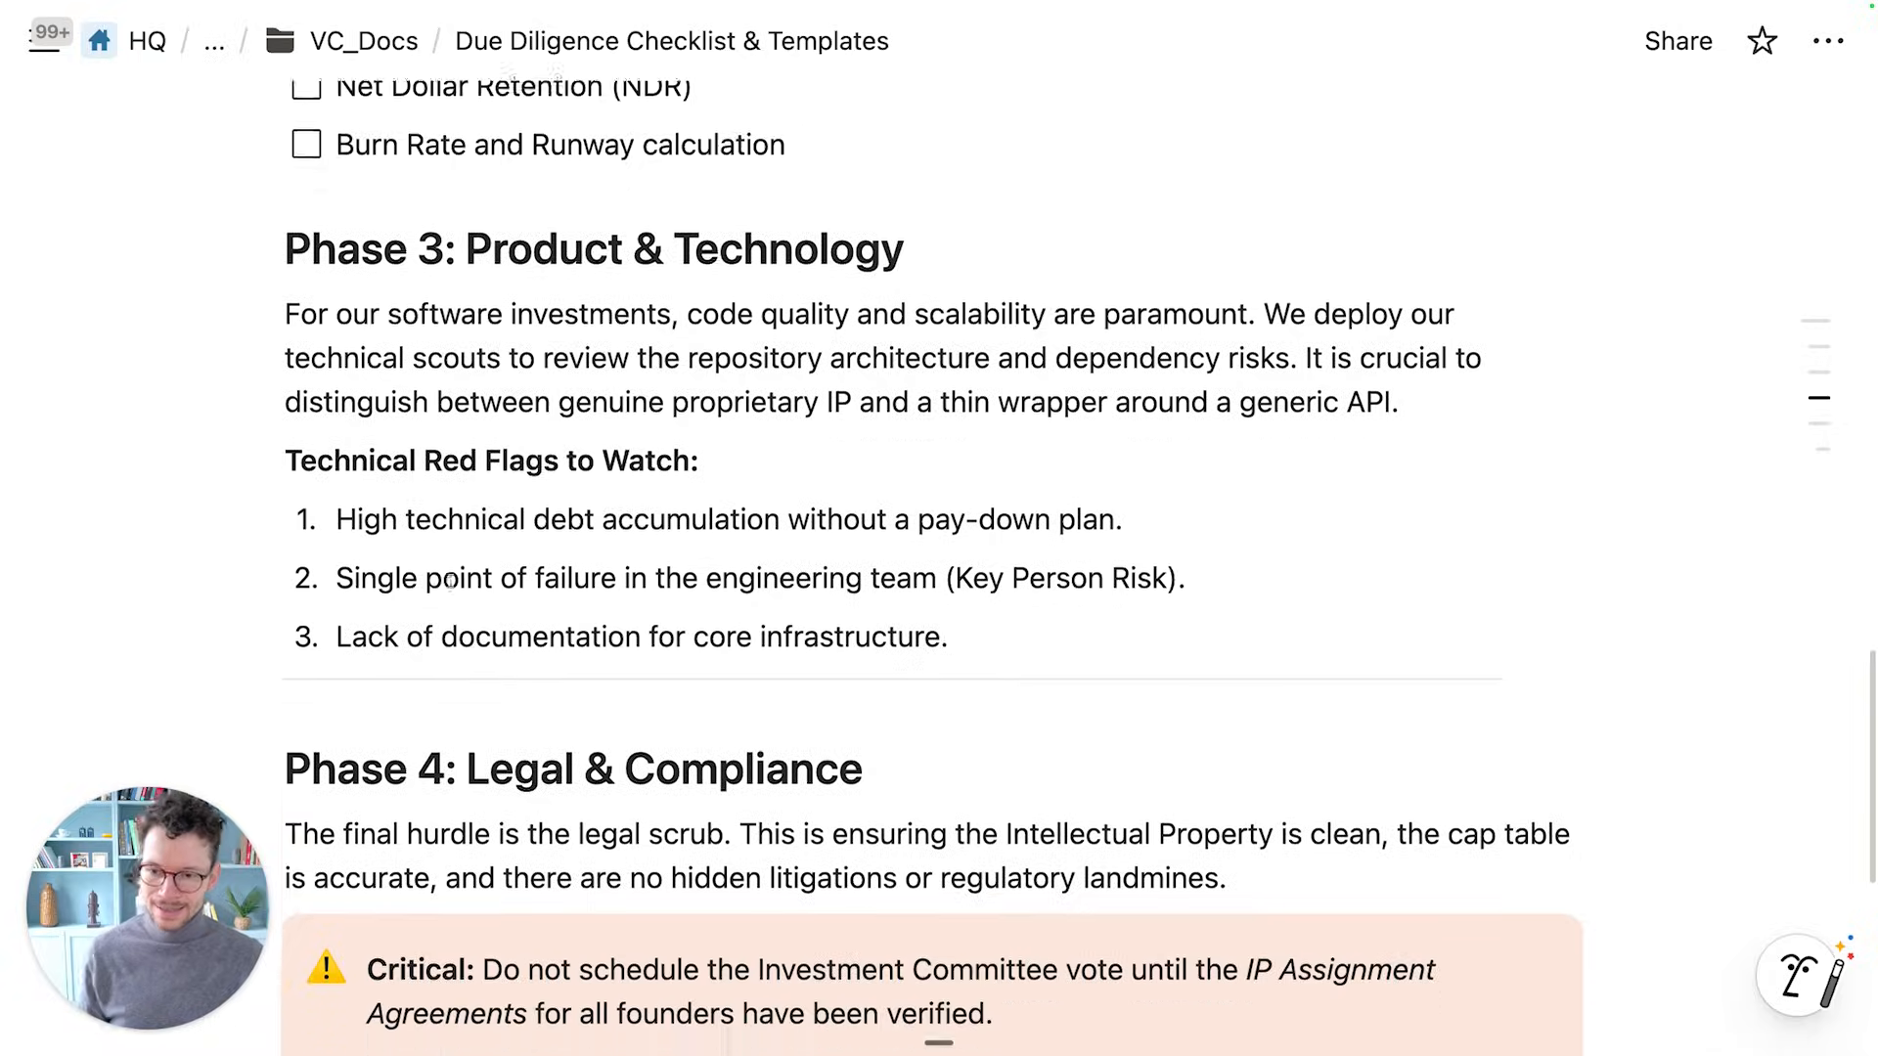
scroll(450, 581, "up", 13)
scroll(450, 581, "down", 10)
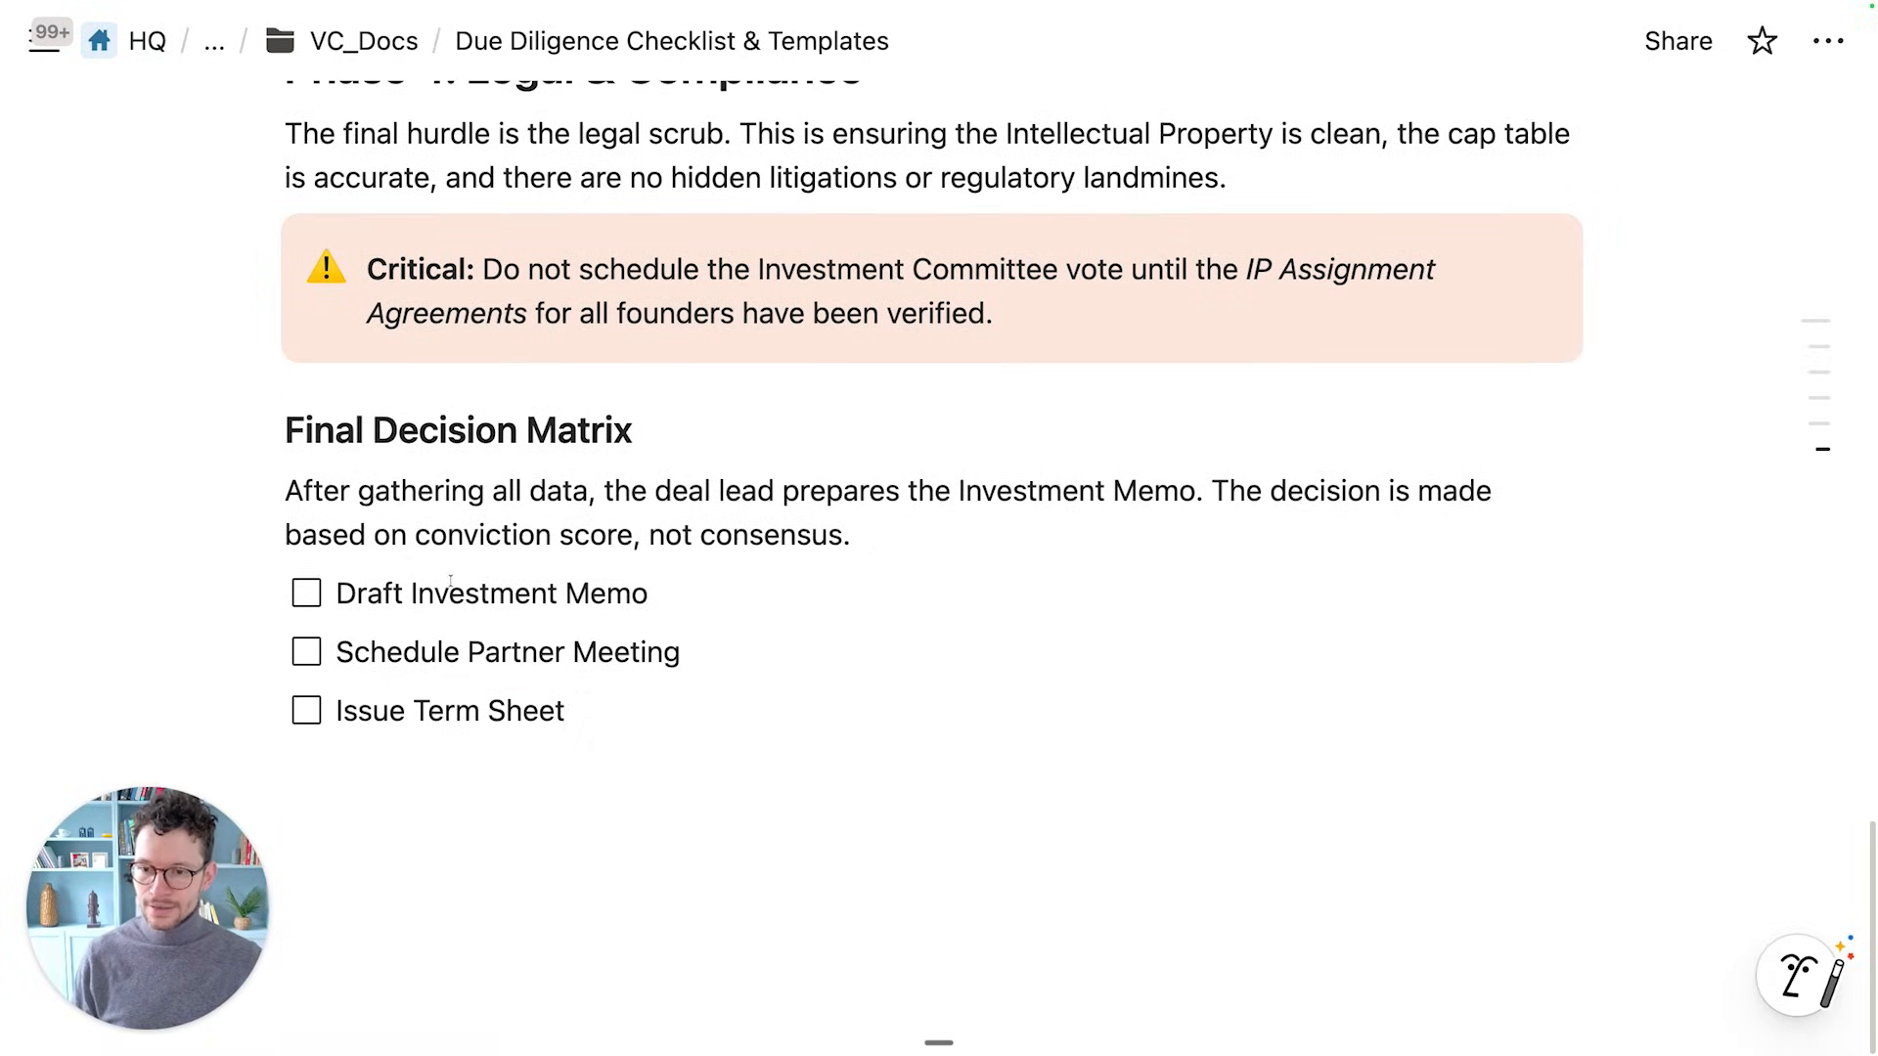
left_click(388, 797)
key("Return")
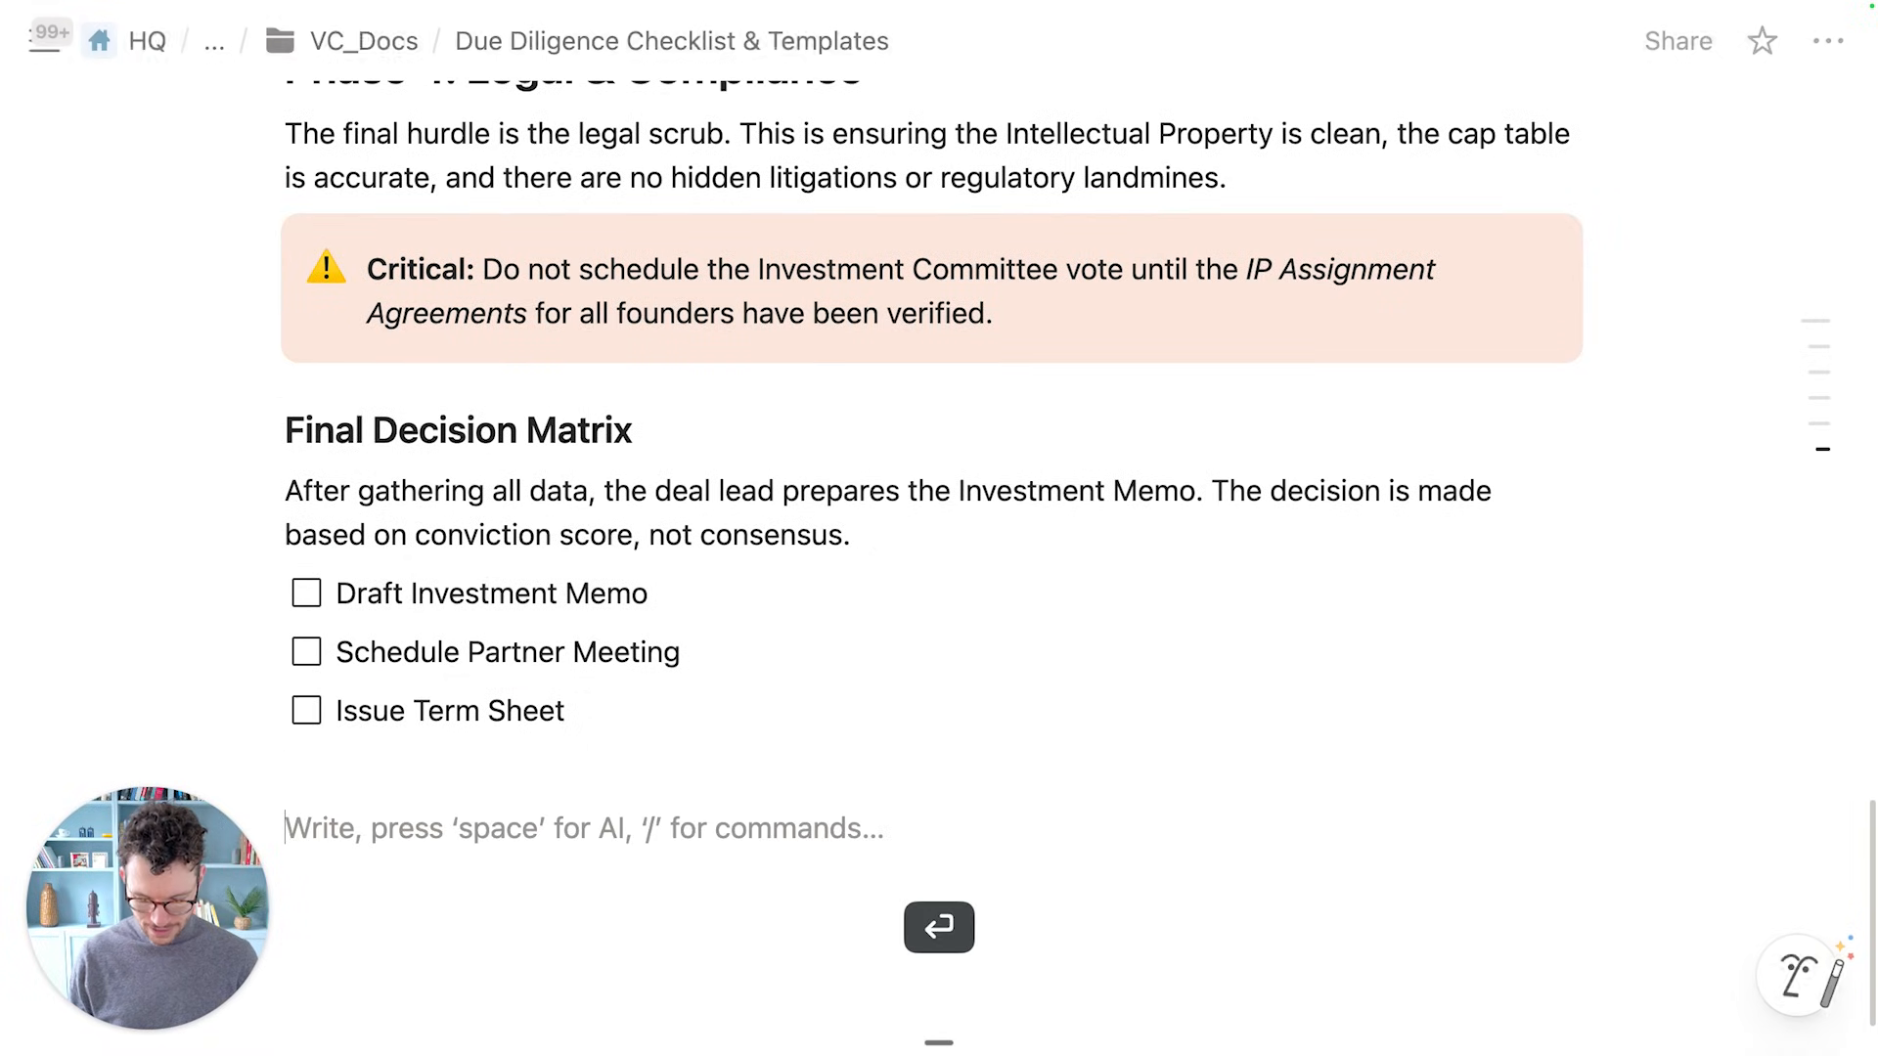
type("/h2")
key("Return")
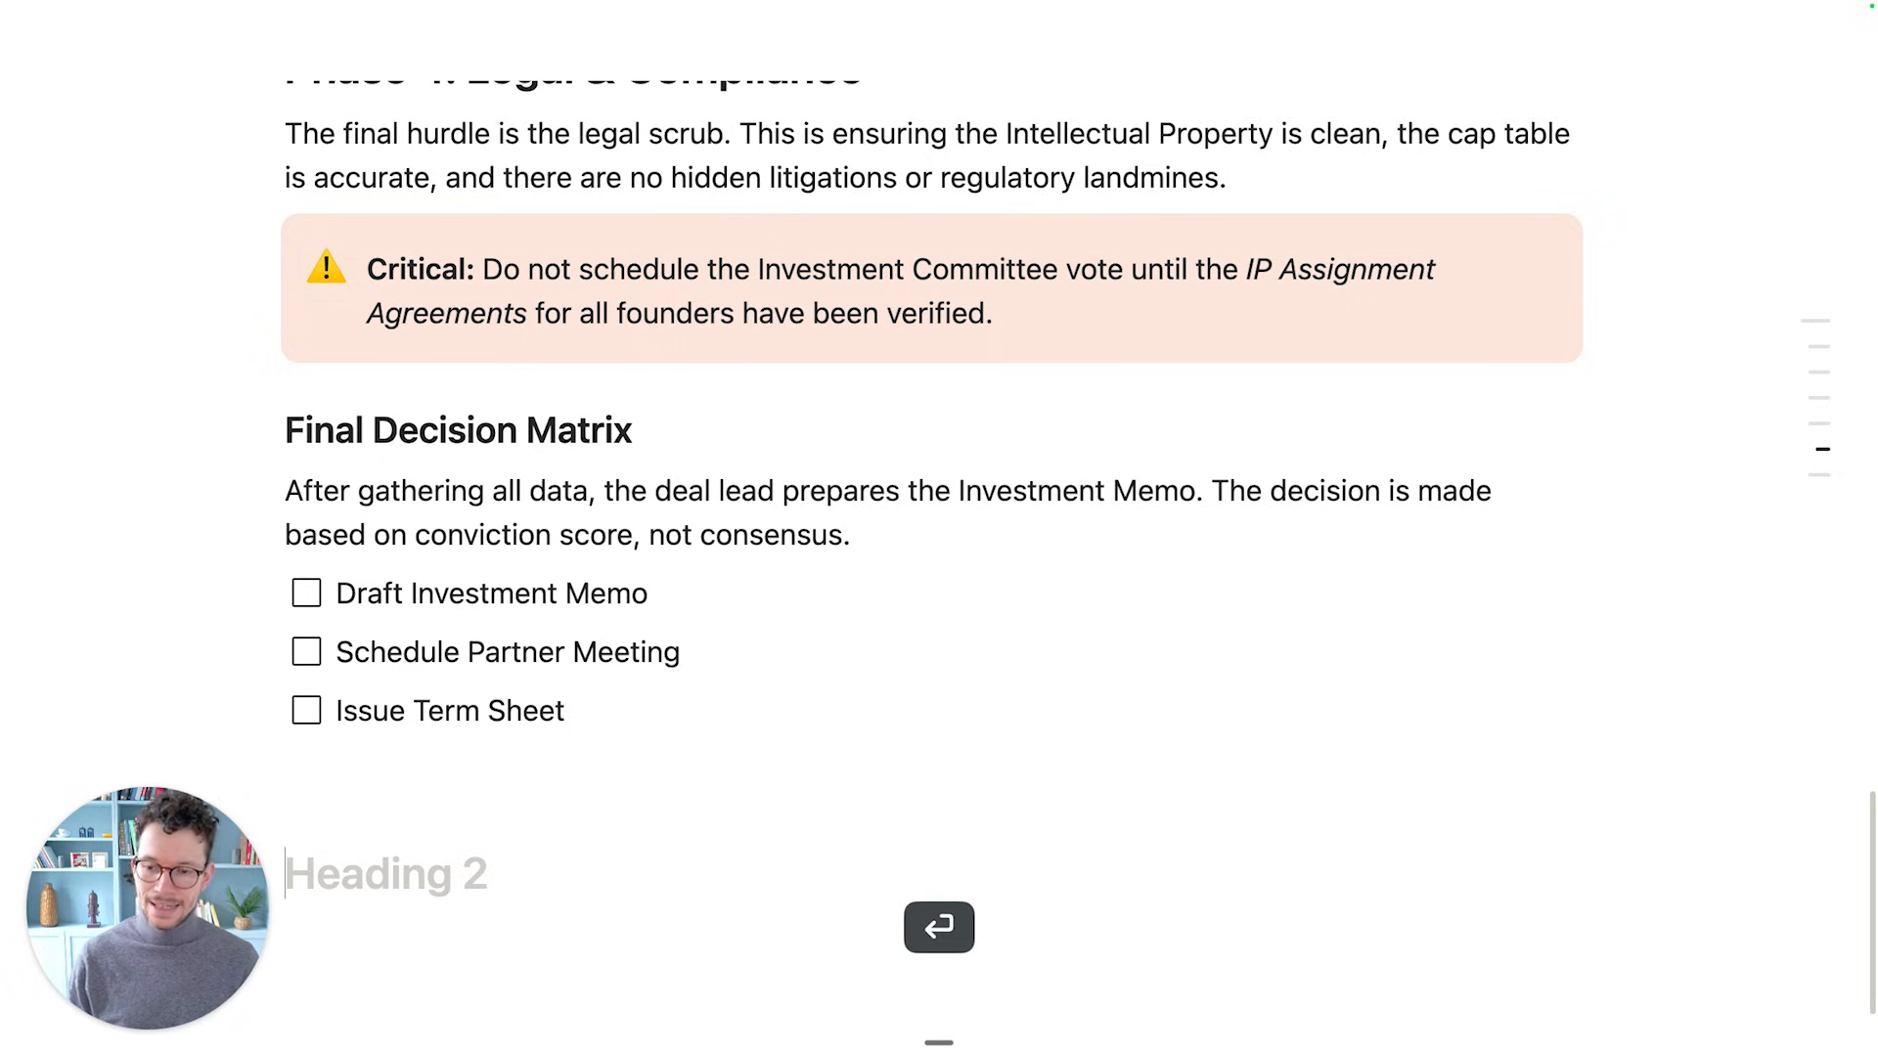
type("Our Process")
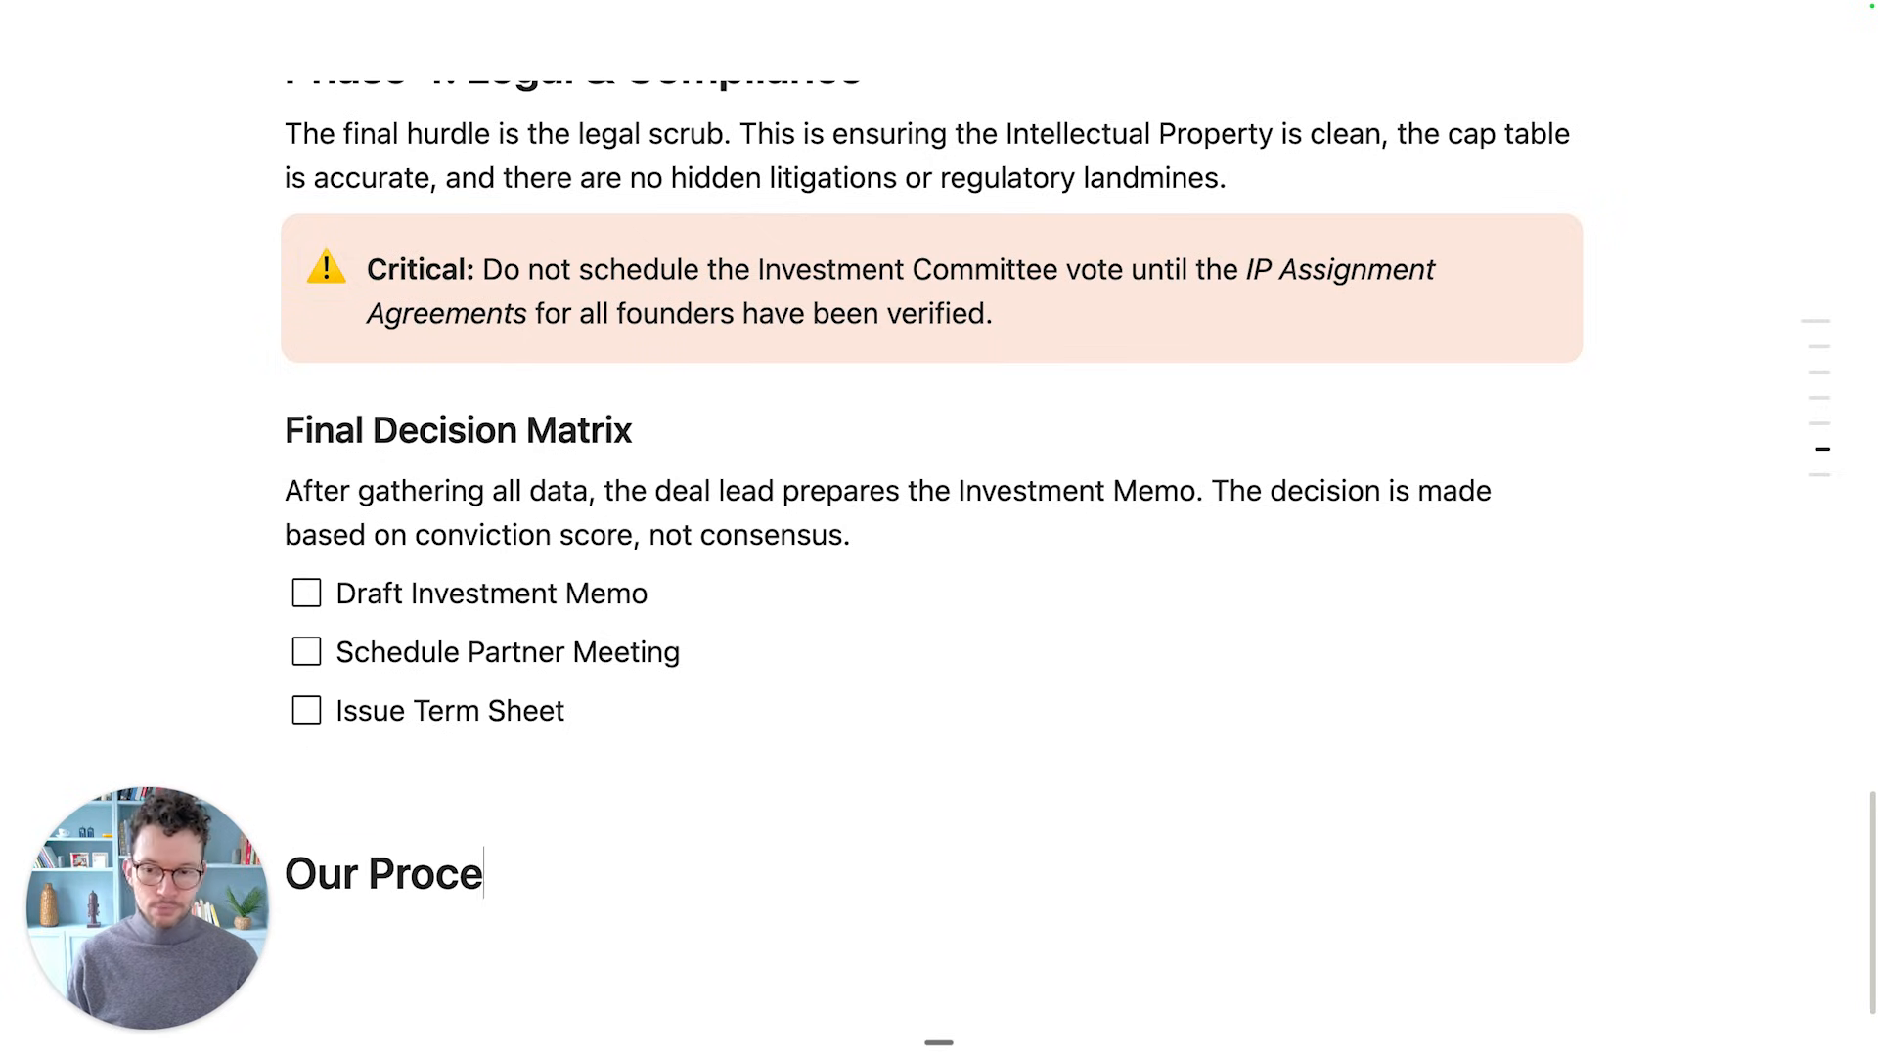
key("Return")
scroll(939, 528, "down", 2)
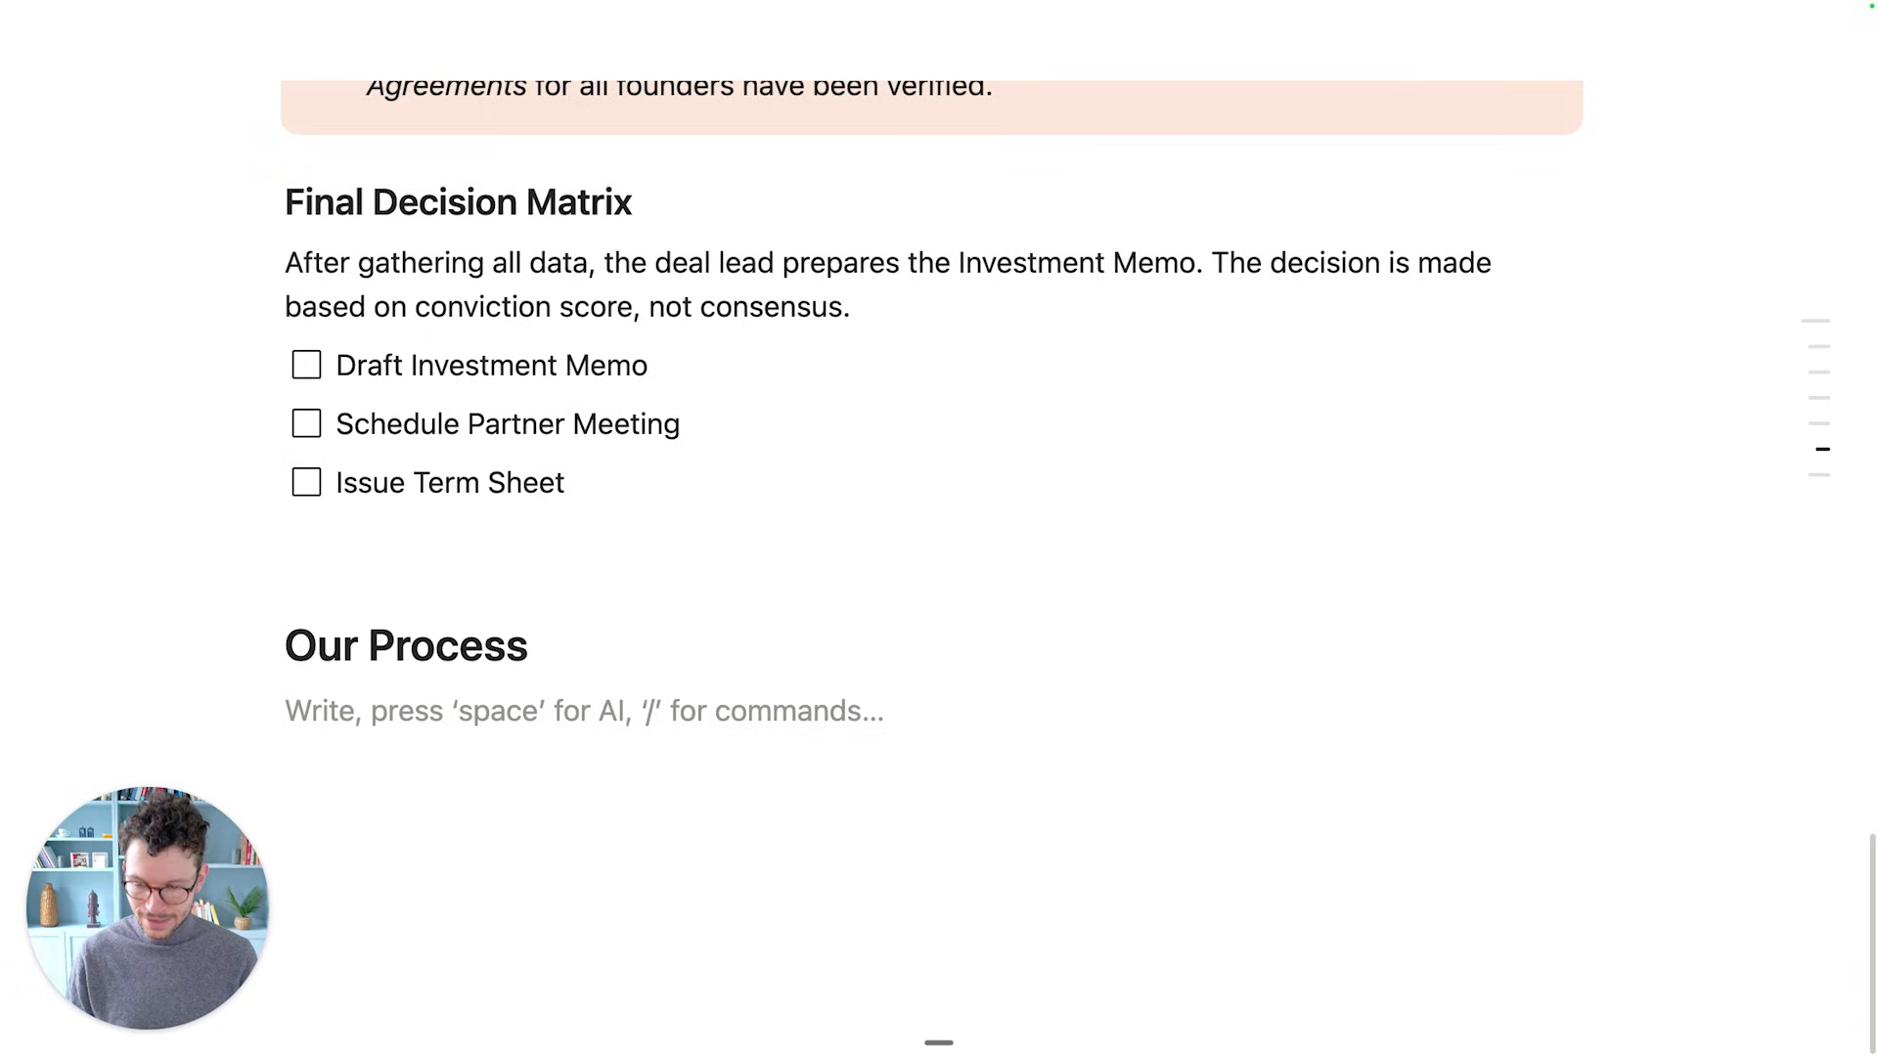
type("/create")
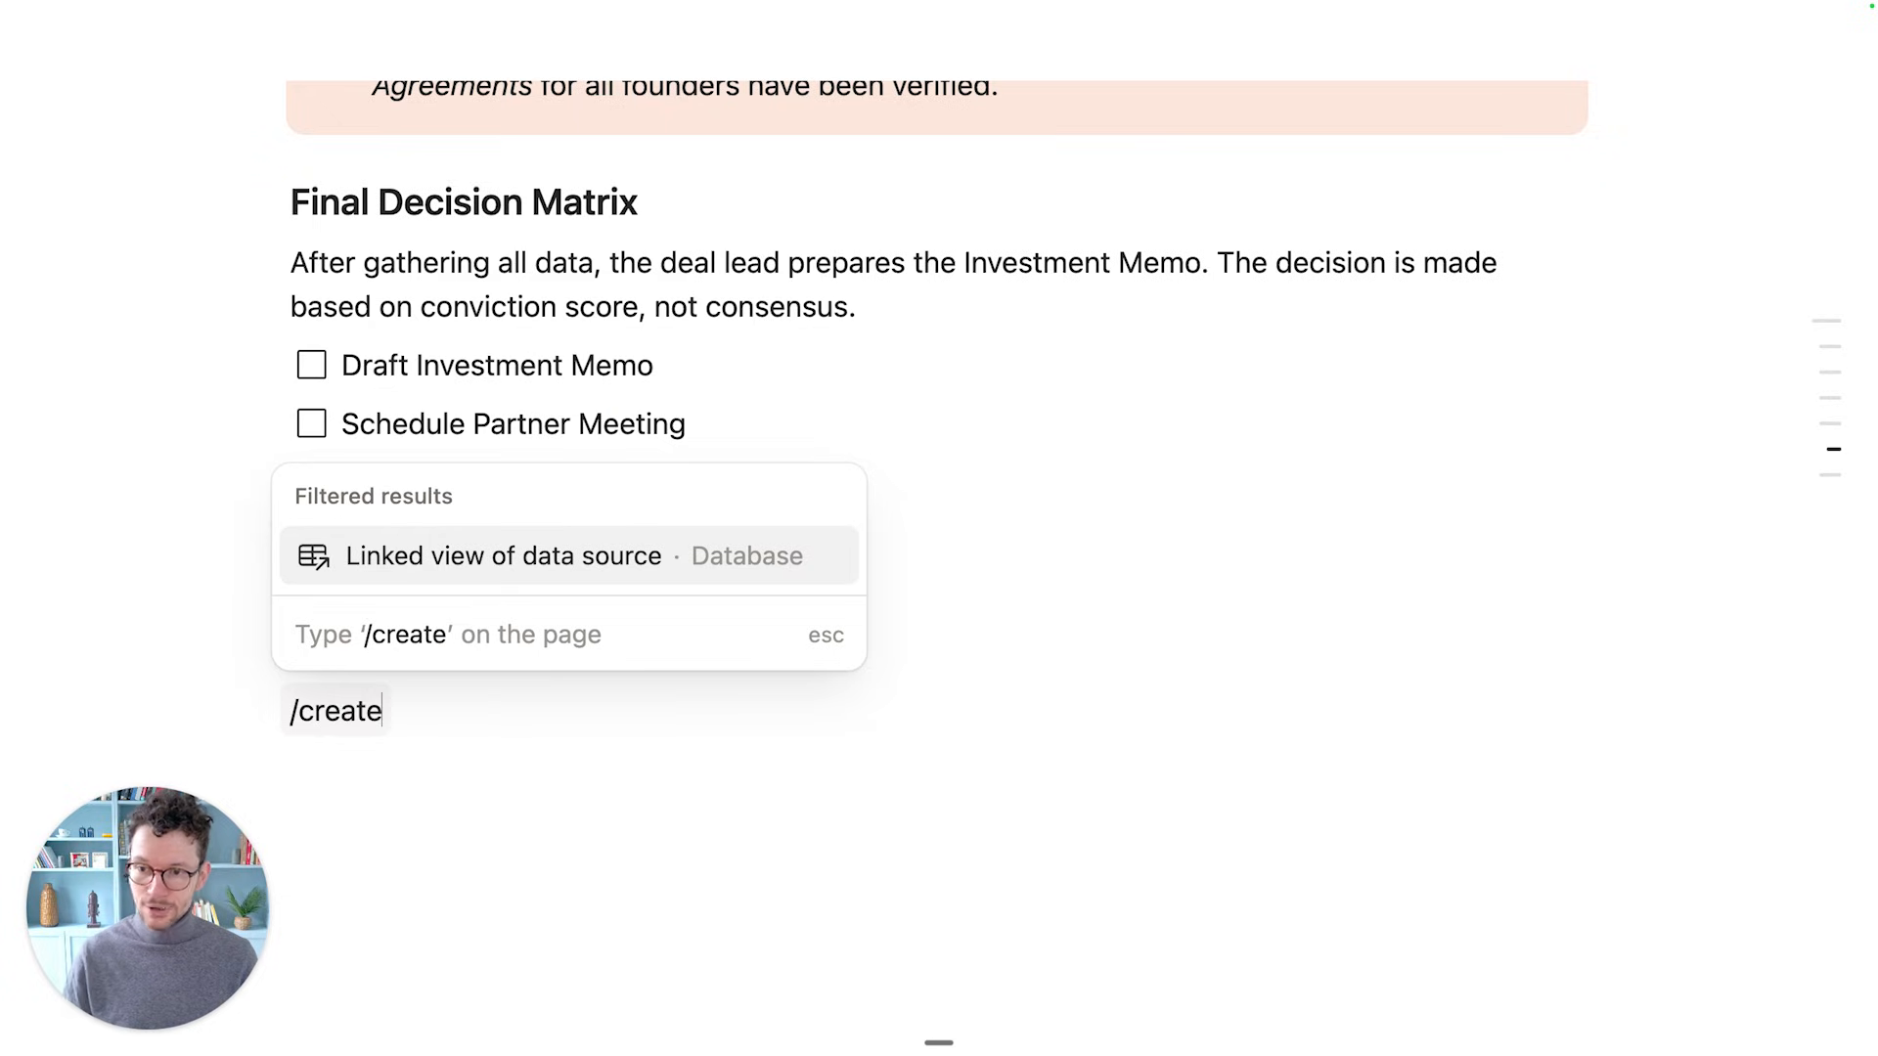
Insert a linked table view of the Processes database under the heading
key("Return")
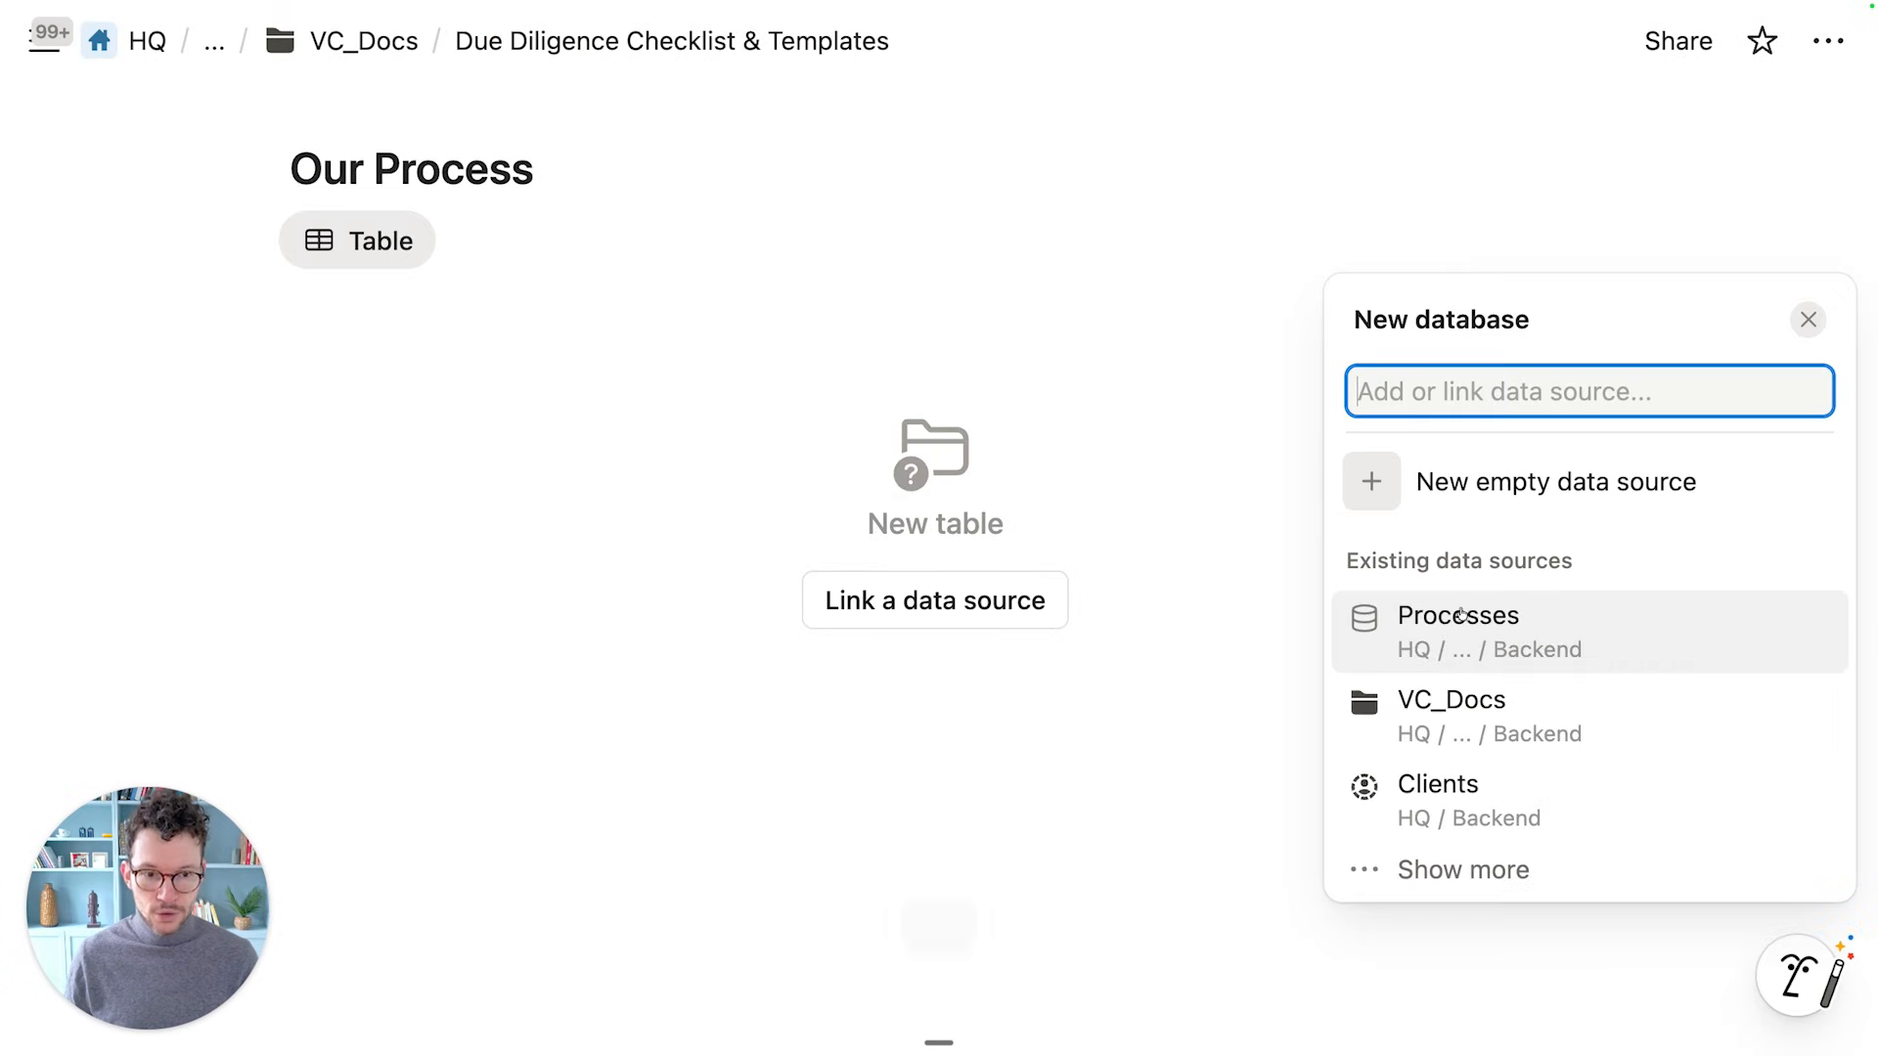
left_click(1467, 618)
left_click(1442, 384)
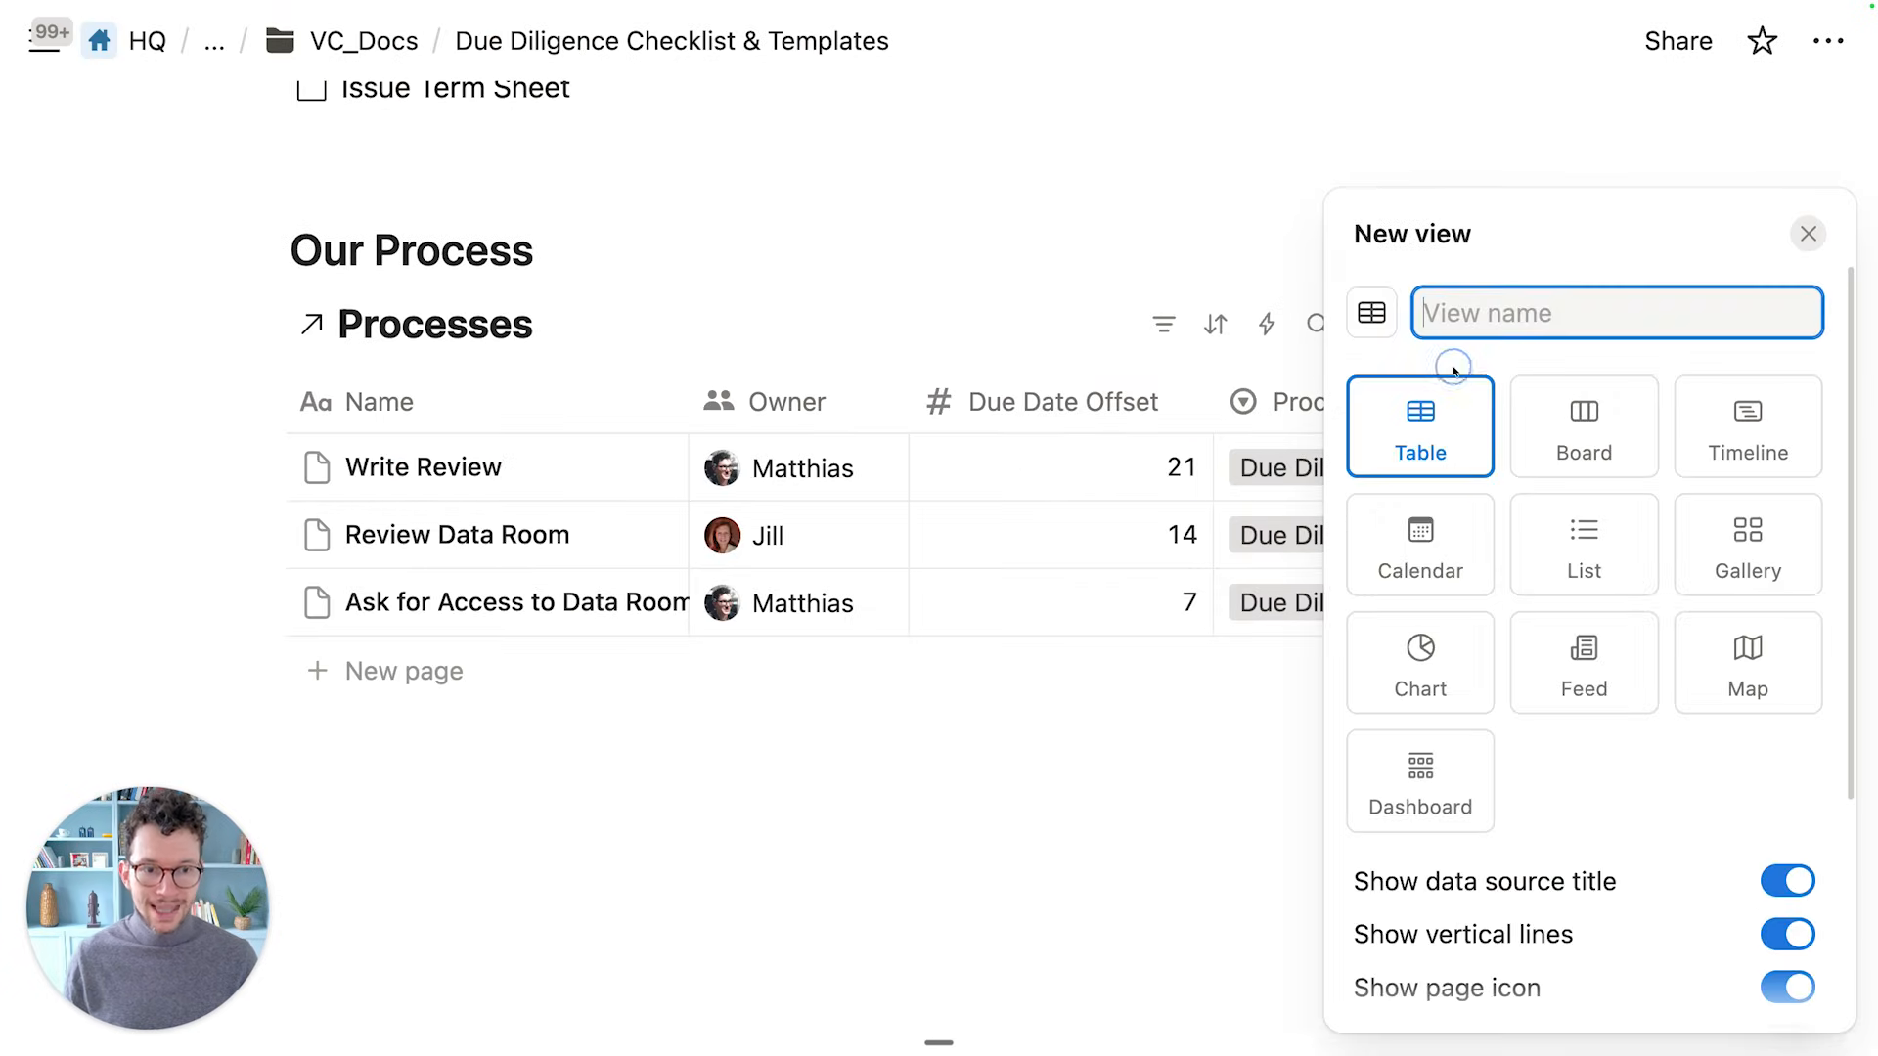
left_click(1219, 282)
Filter the view to Process is Due Diligence and save the filter for everyone
left_click(1163, 324)
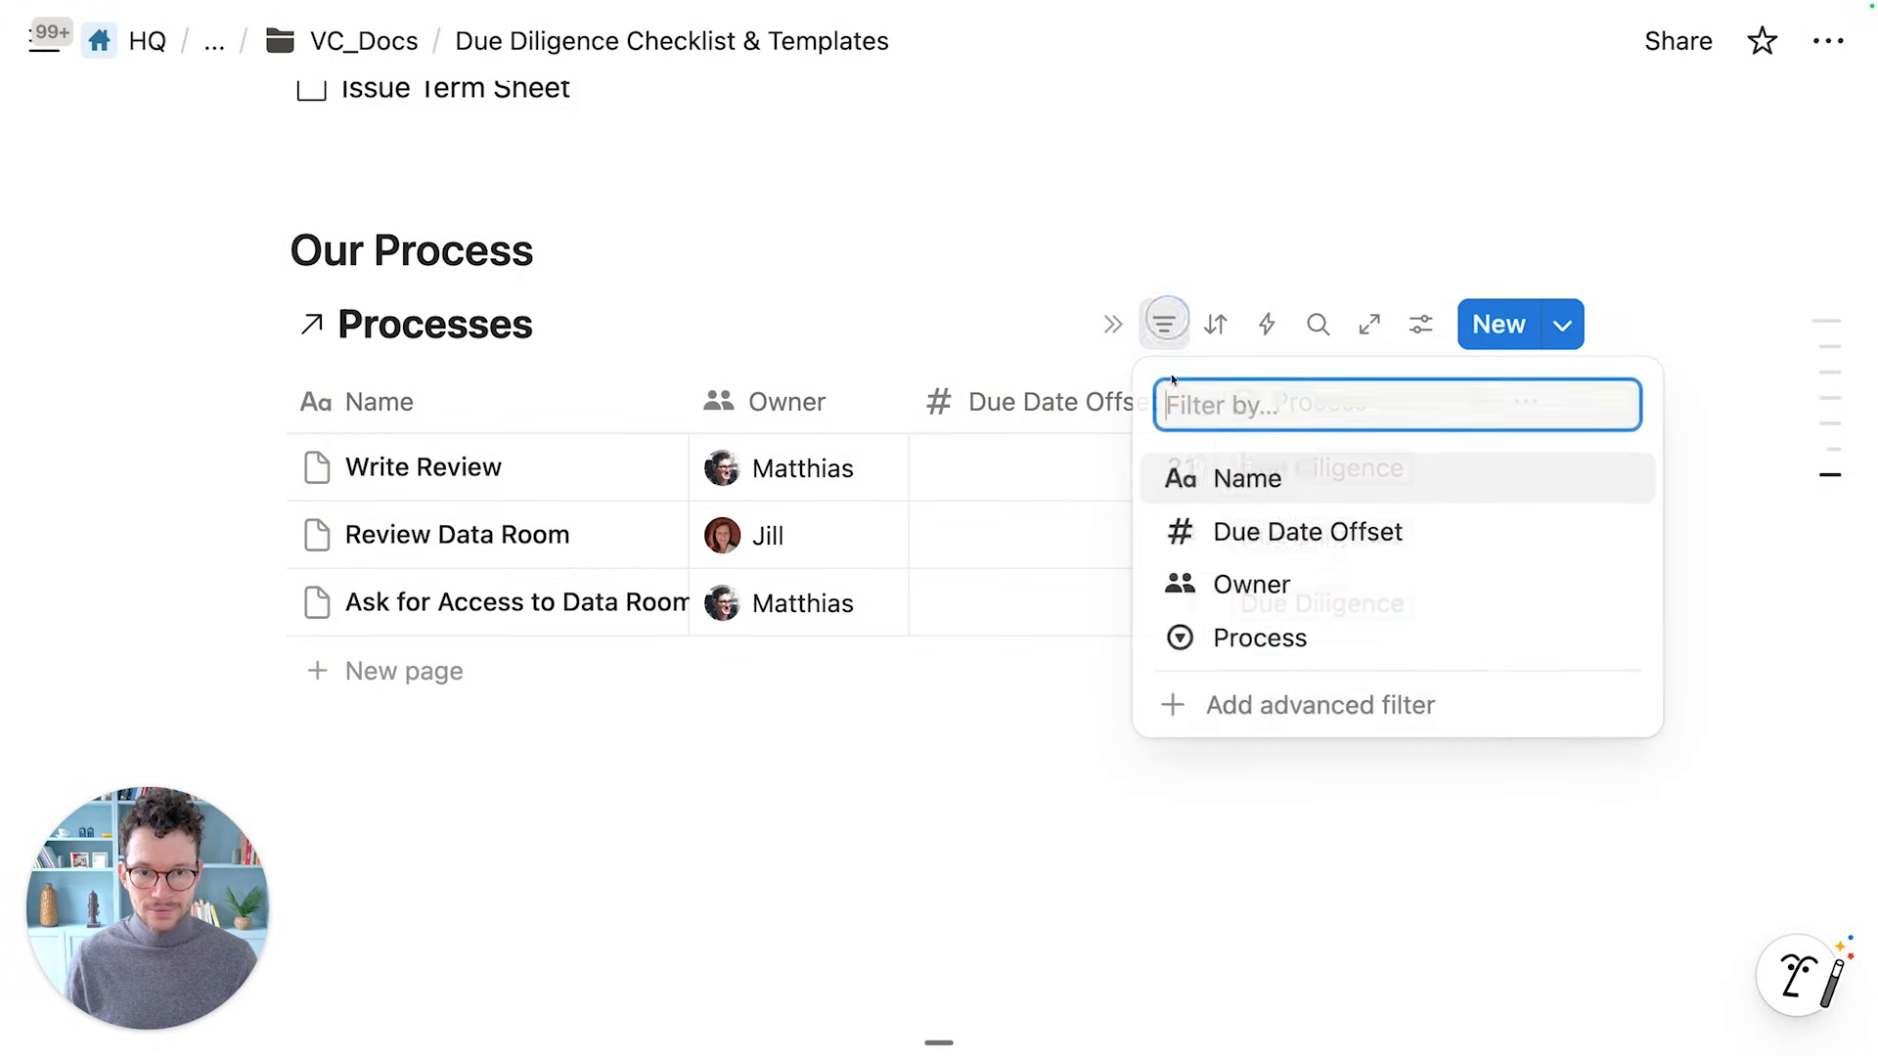
left_click(1242, 702)
left_click(593, 480)
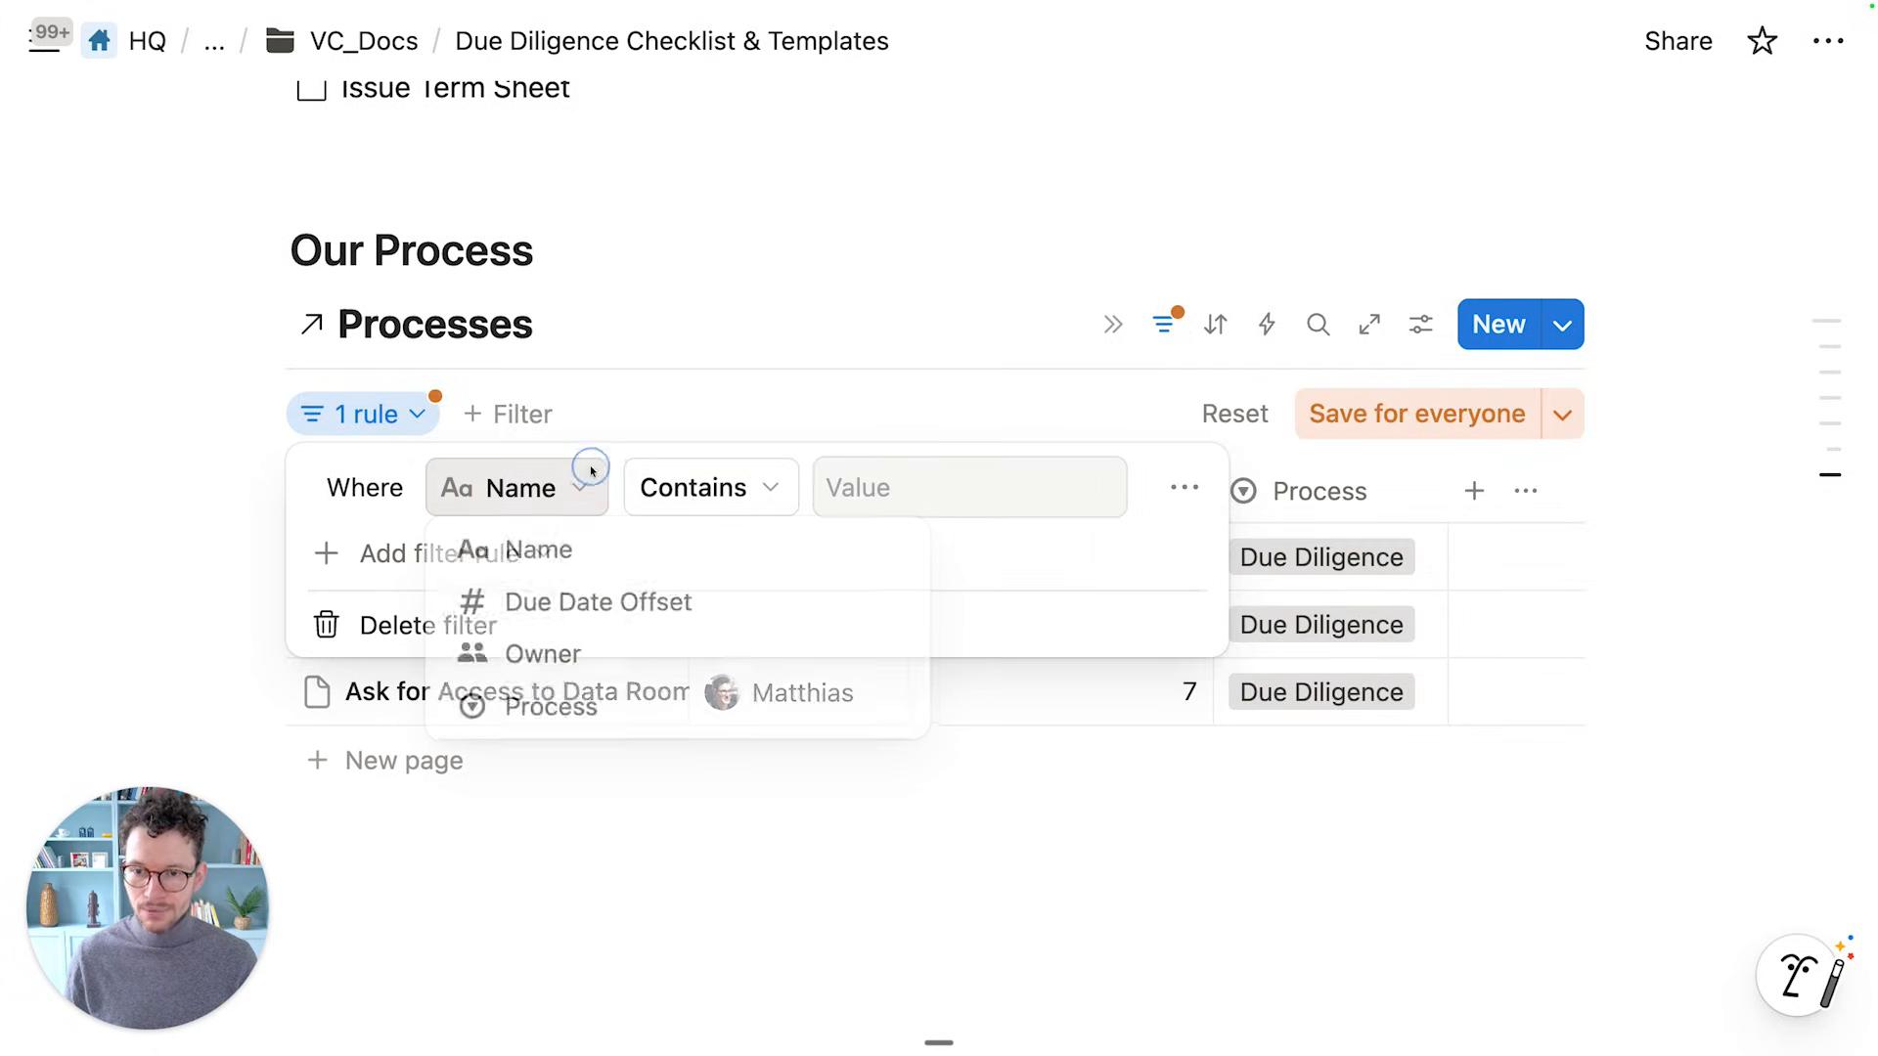
left_click(556, 731)
left_click(880, 487)
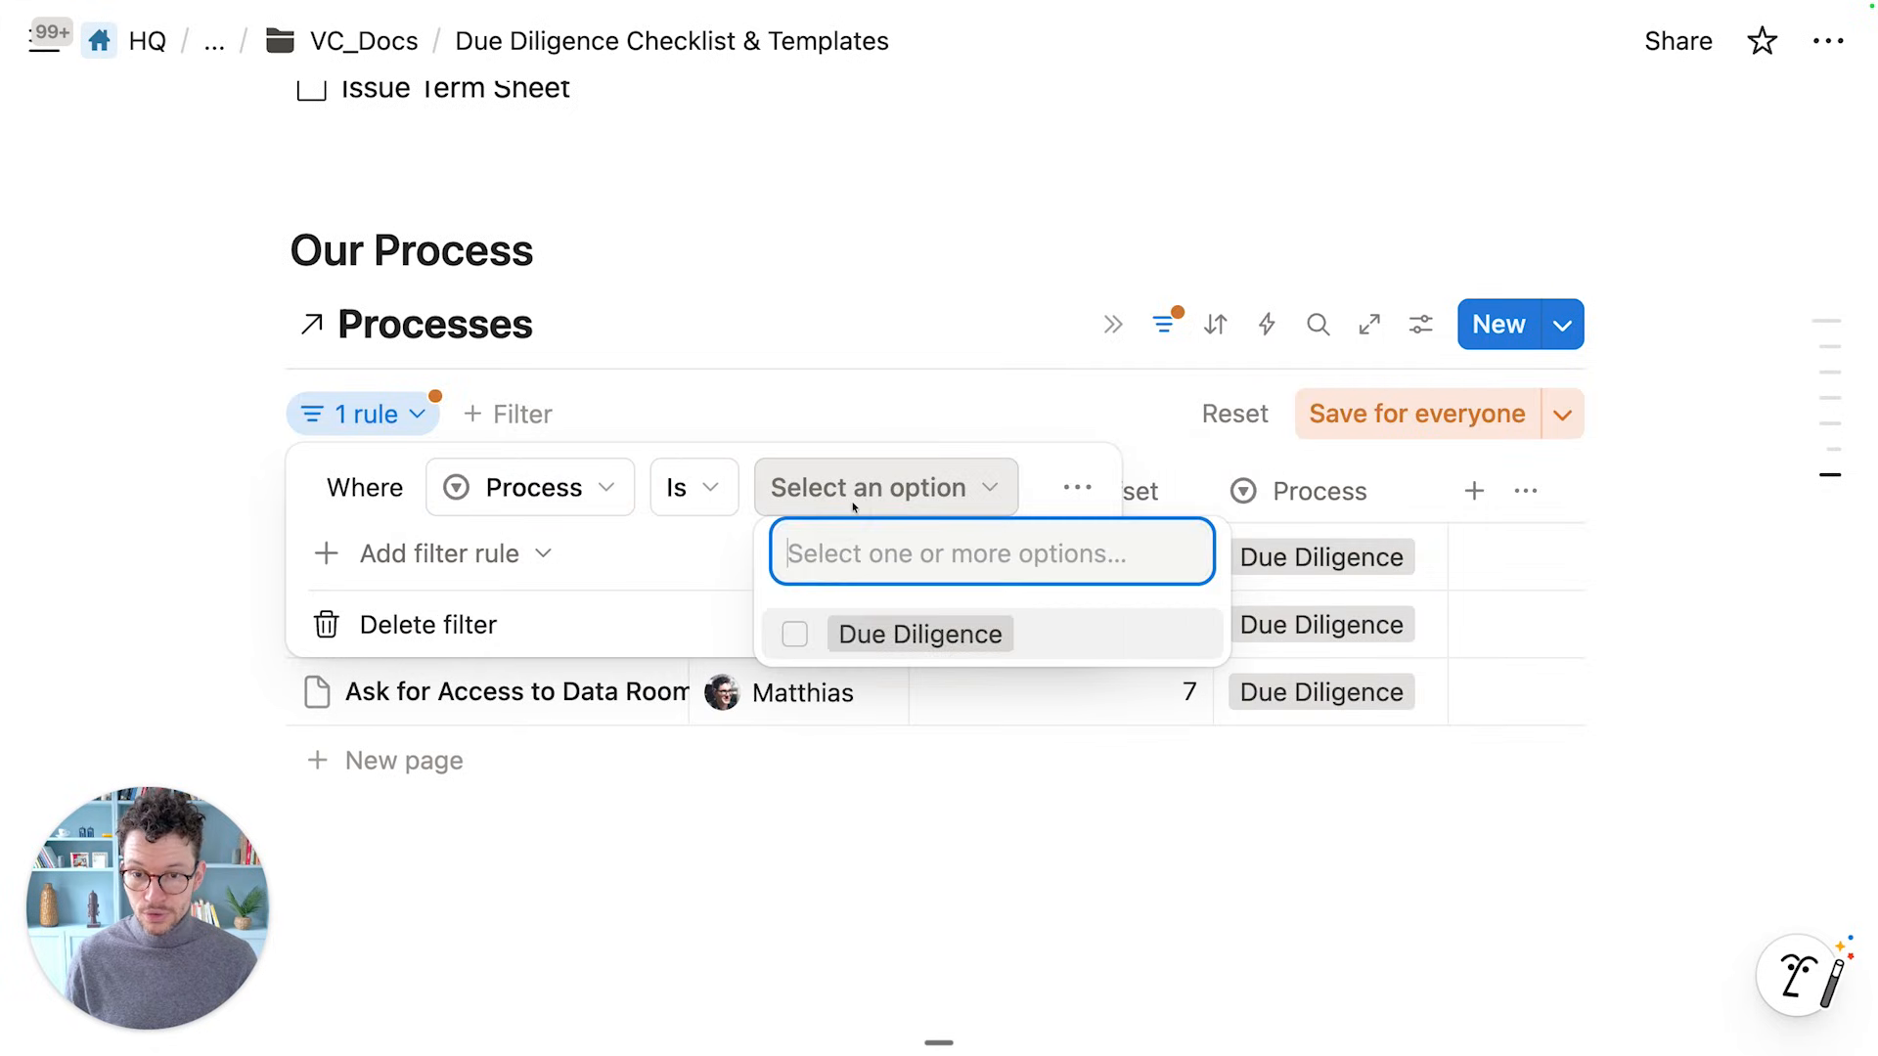
left_click(919, 633)
left_click(1306, 462)
left_click(1417, 414)
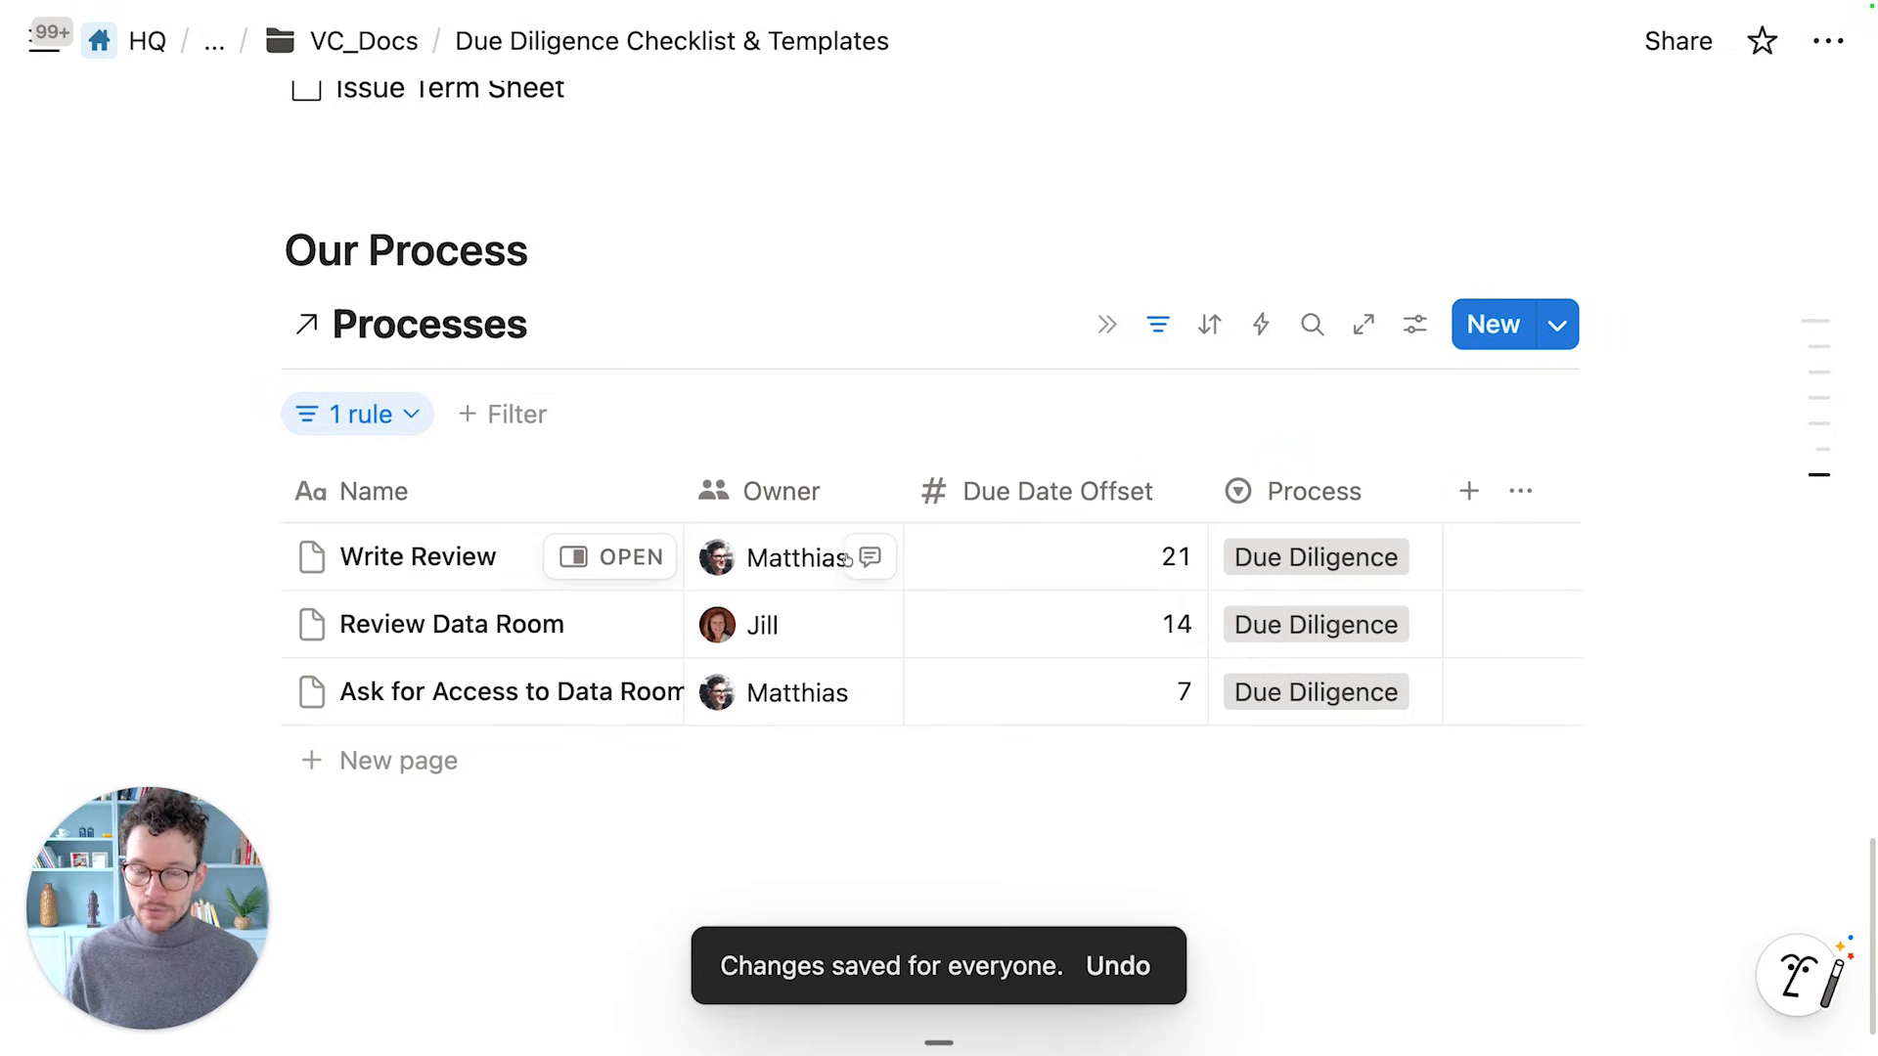
scroll(1183, 420, "down", 2)
Change Ask for Access to Data Room's due date offset from 7 to 3
left_click_drag(1207, 401, 1182, 401)
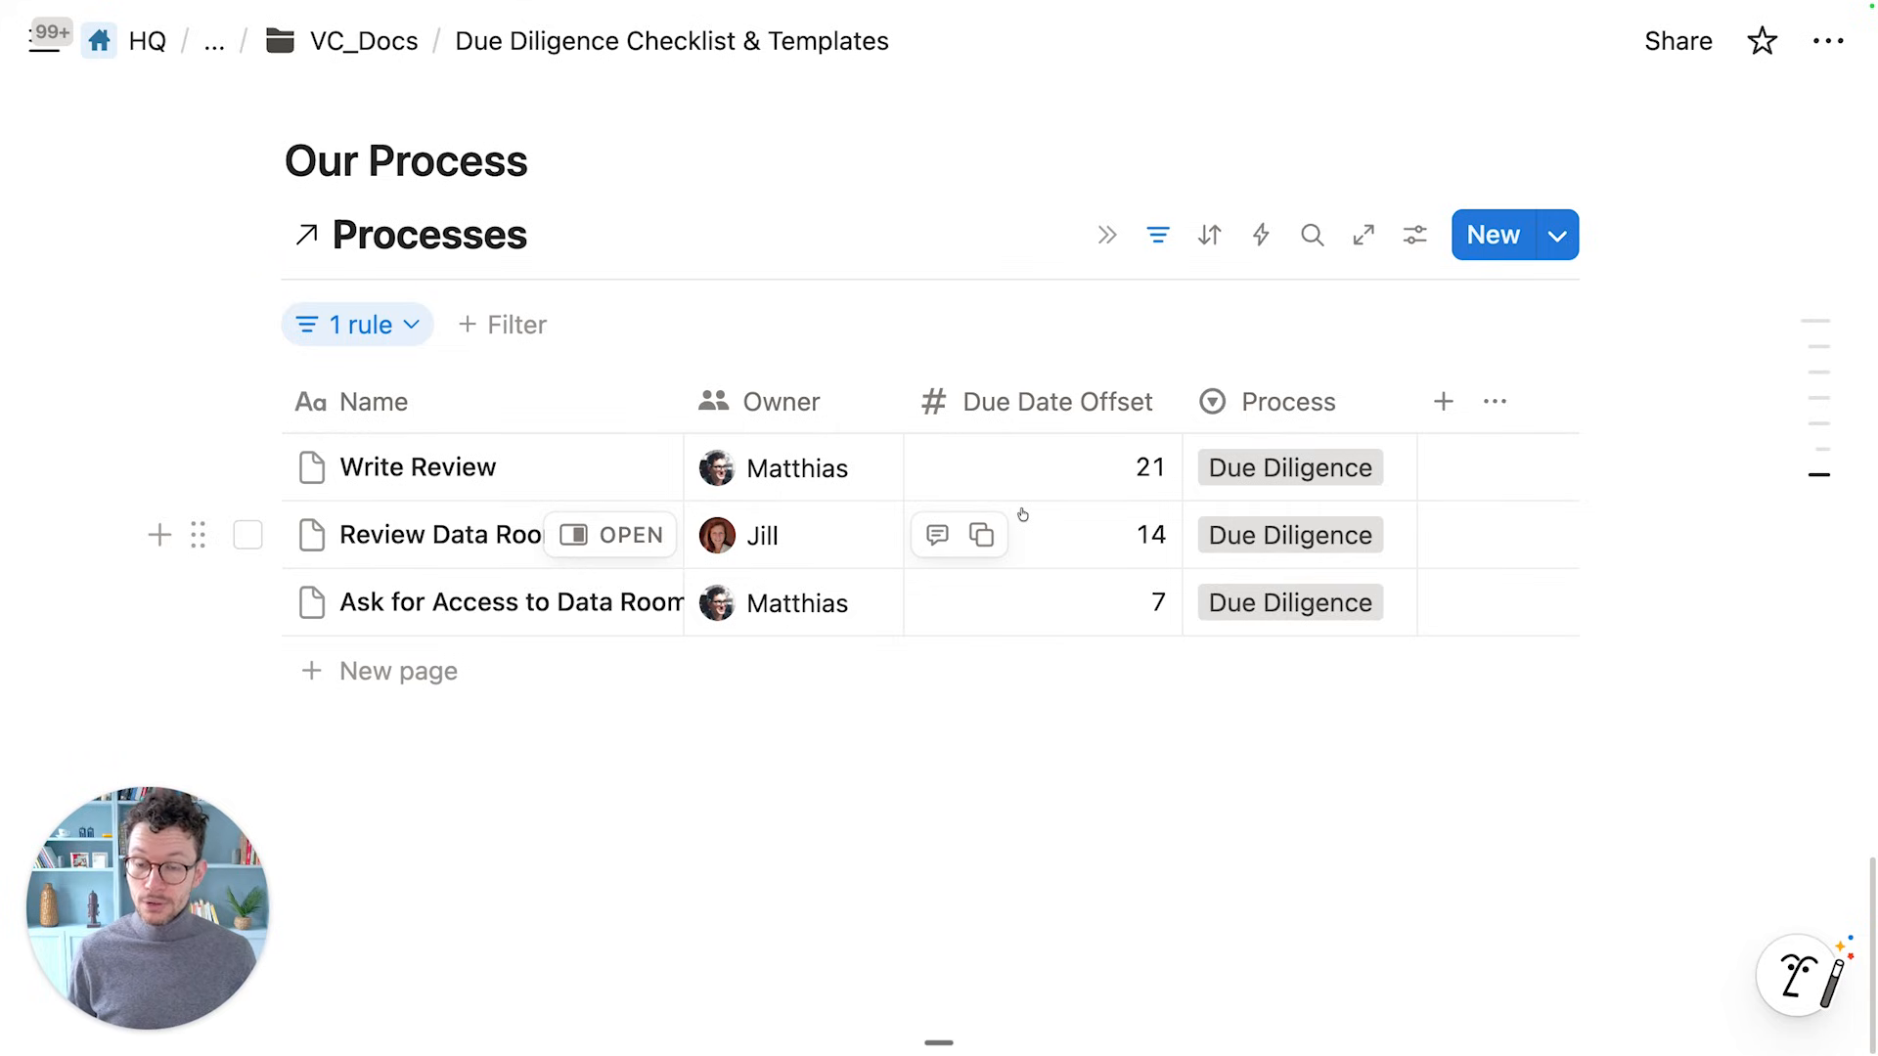
left_click(1134, 605)
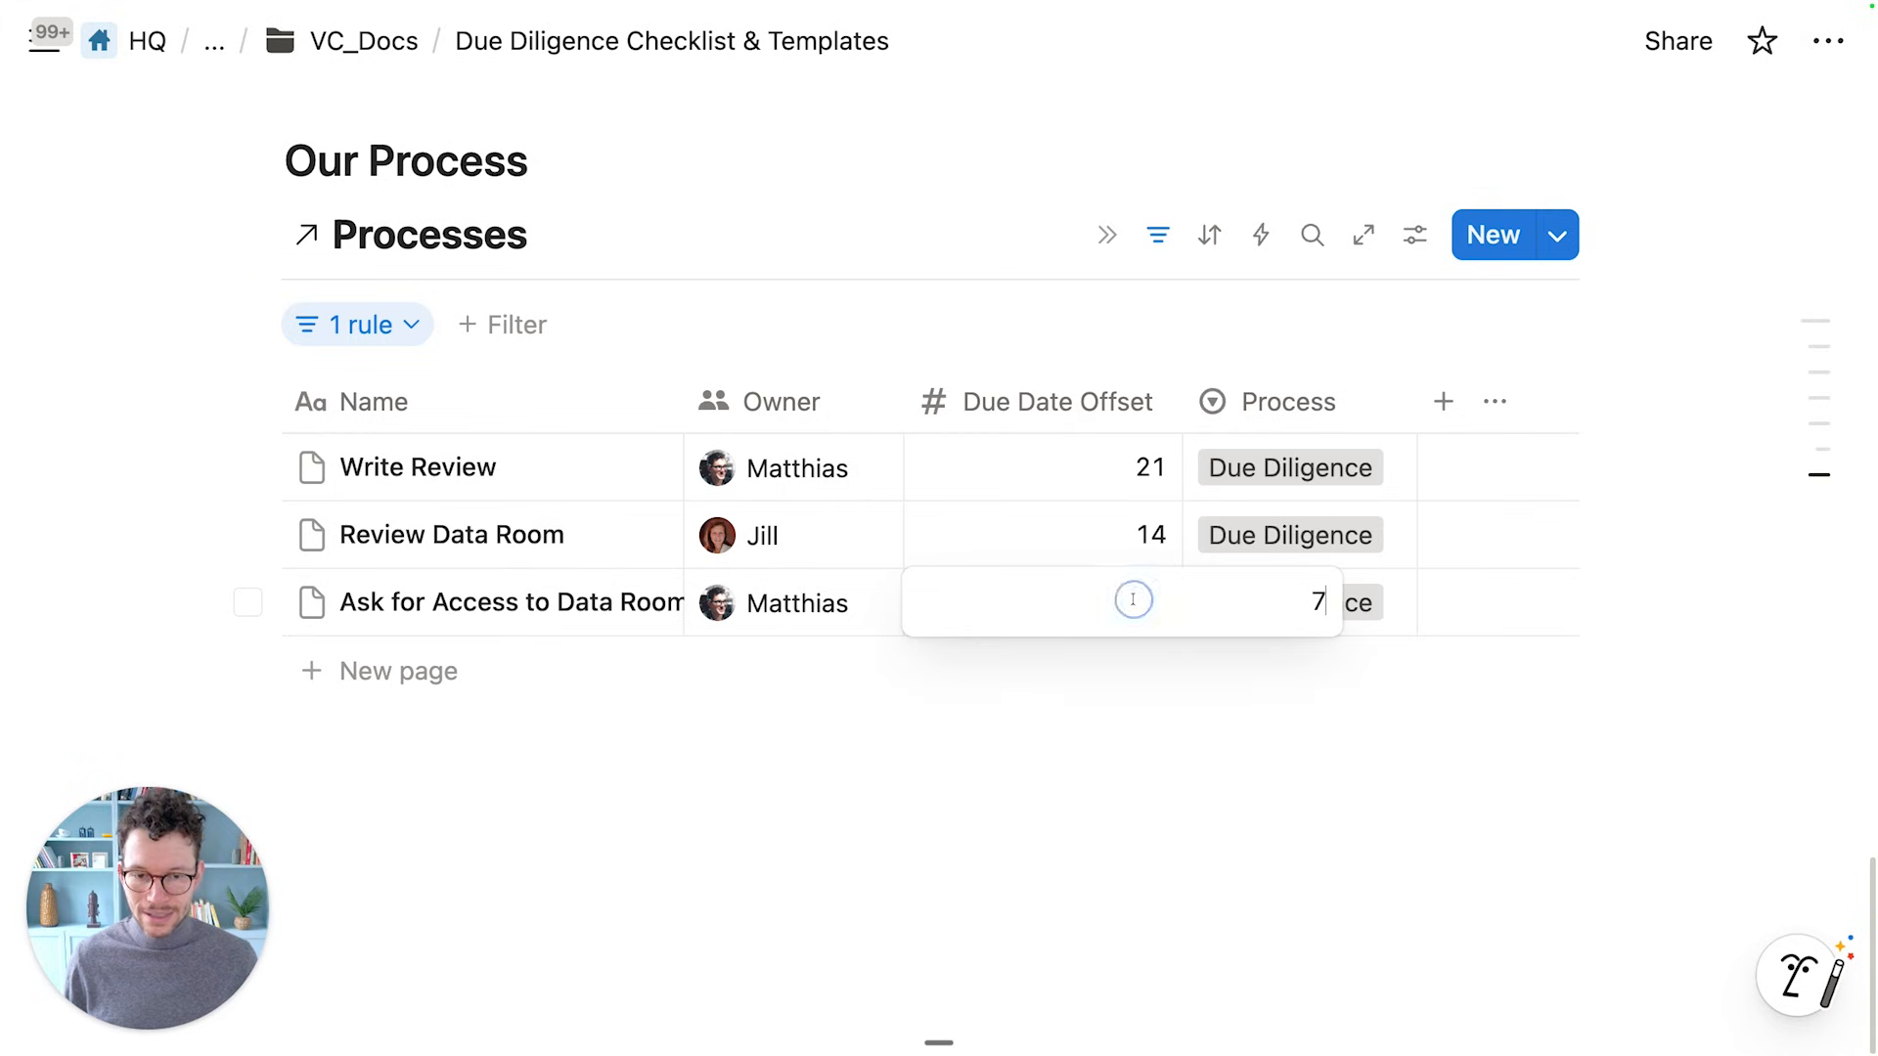
key("super+a")
type("3")
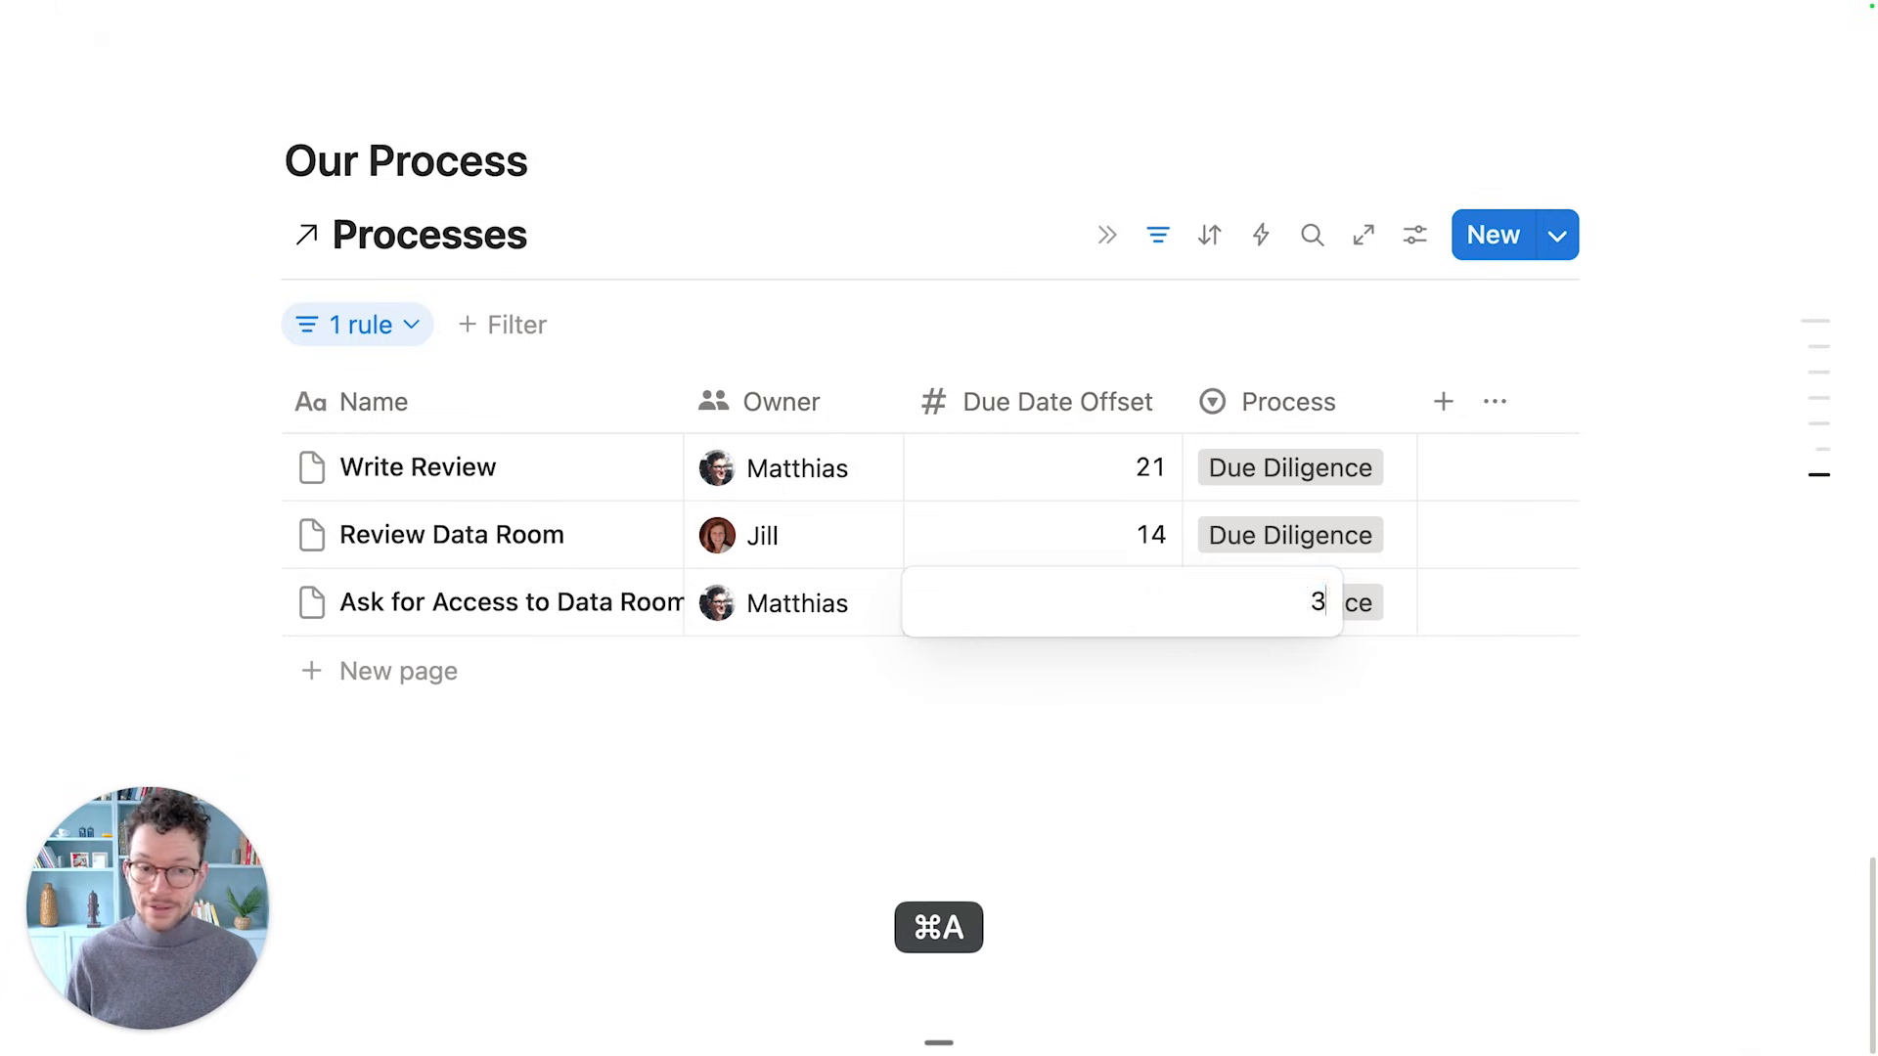
key("Return")
Add a 'Get everyone research competitors' task owned by yourself
left_click(469, 675)
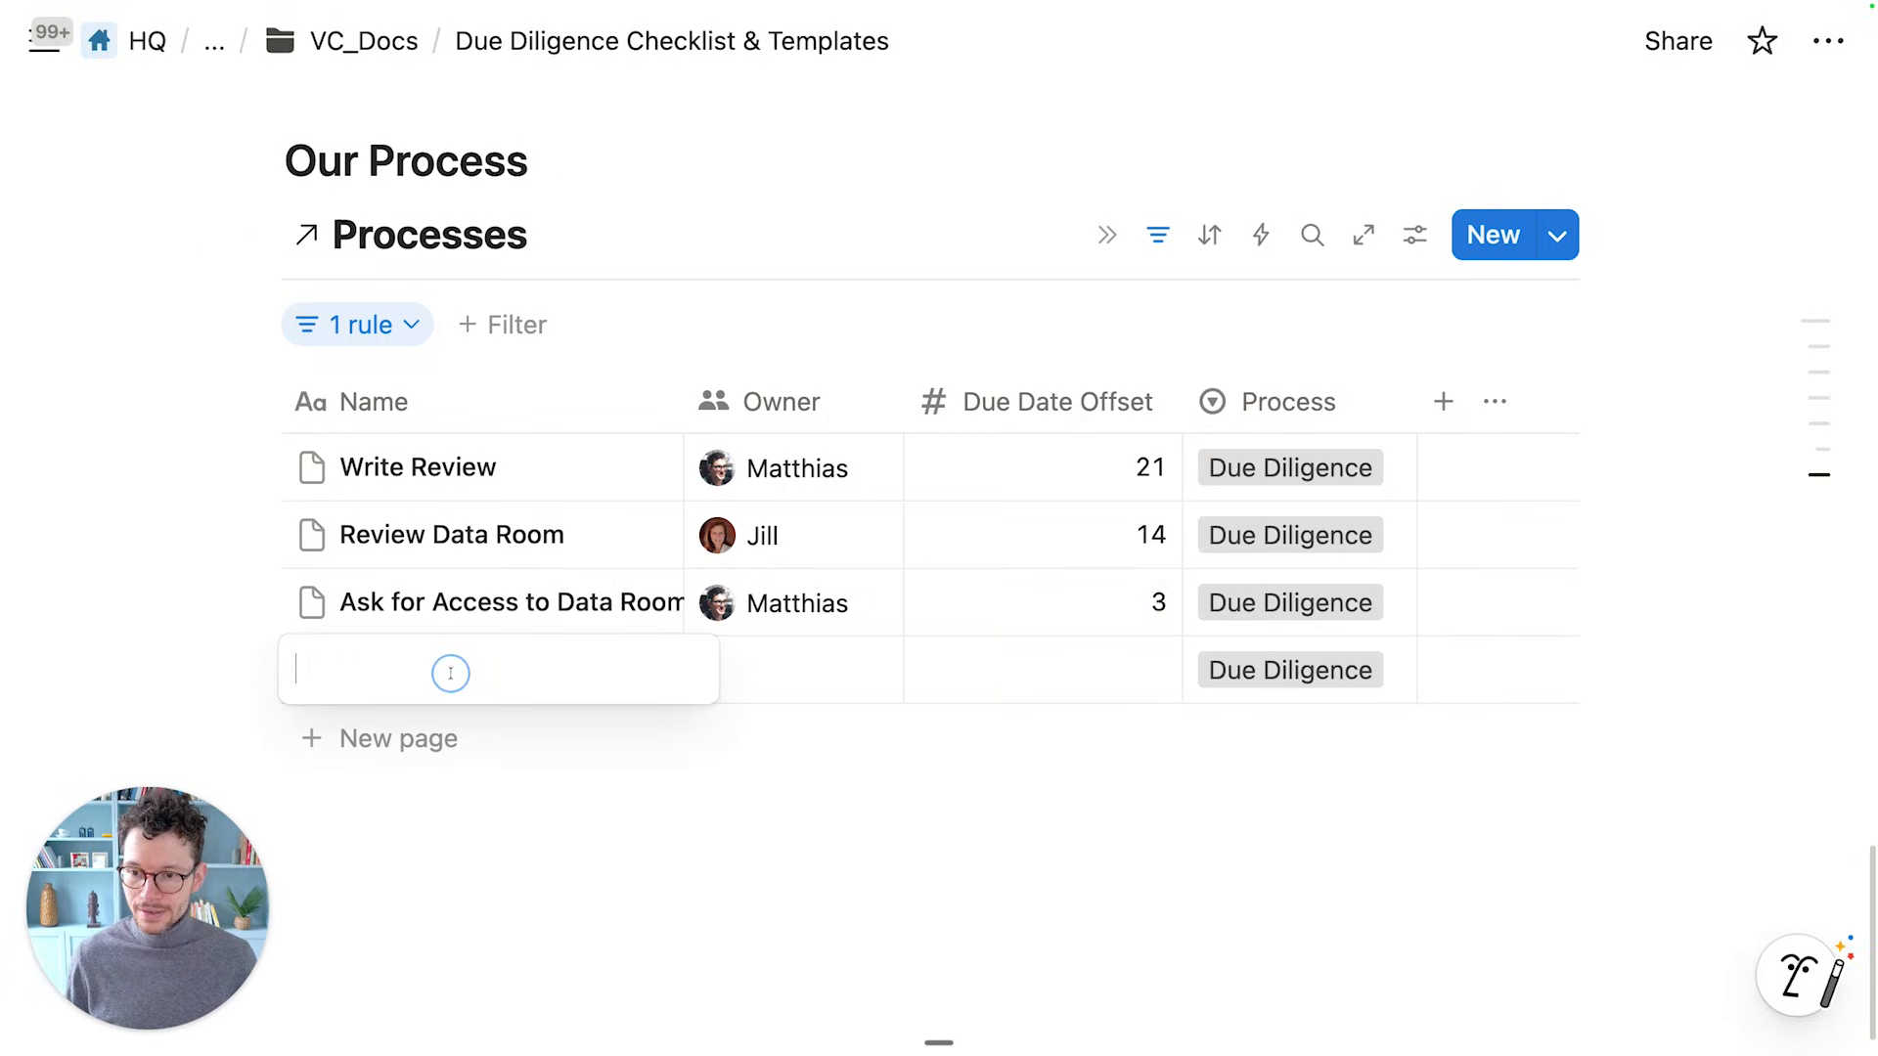
type("Ge")
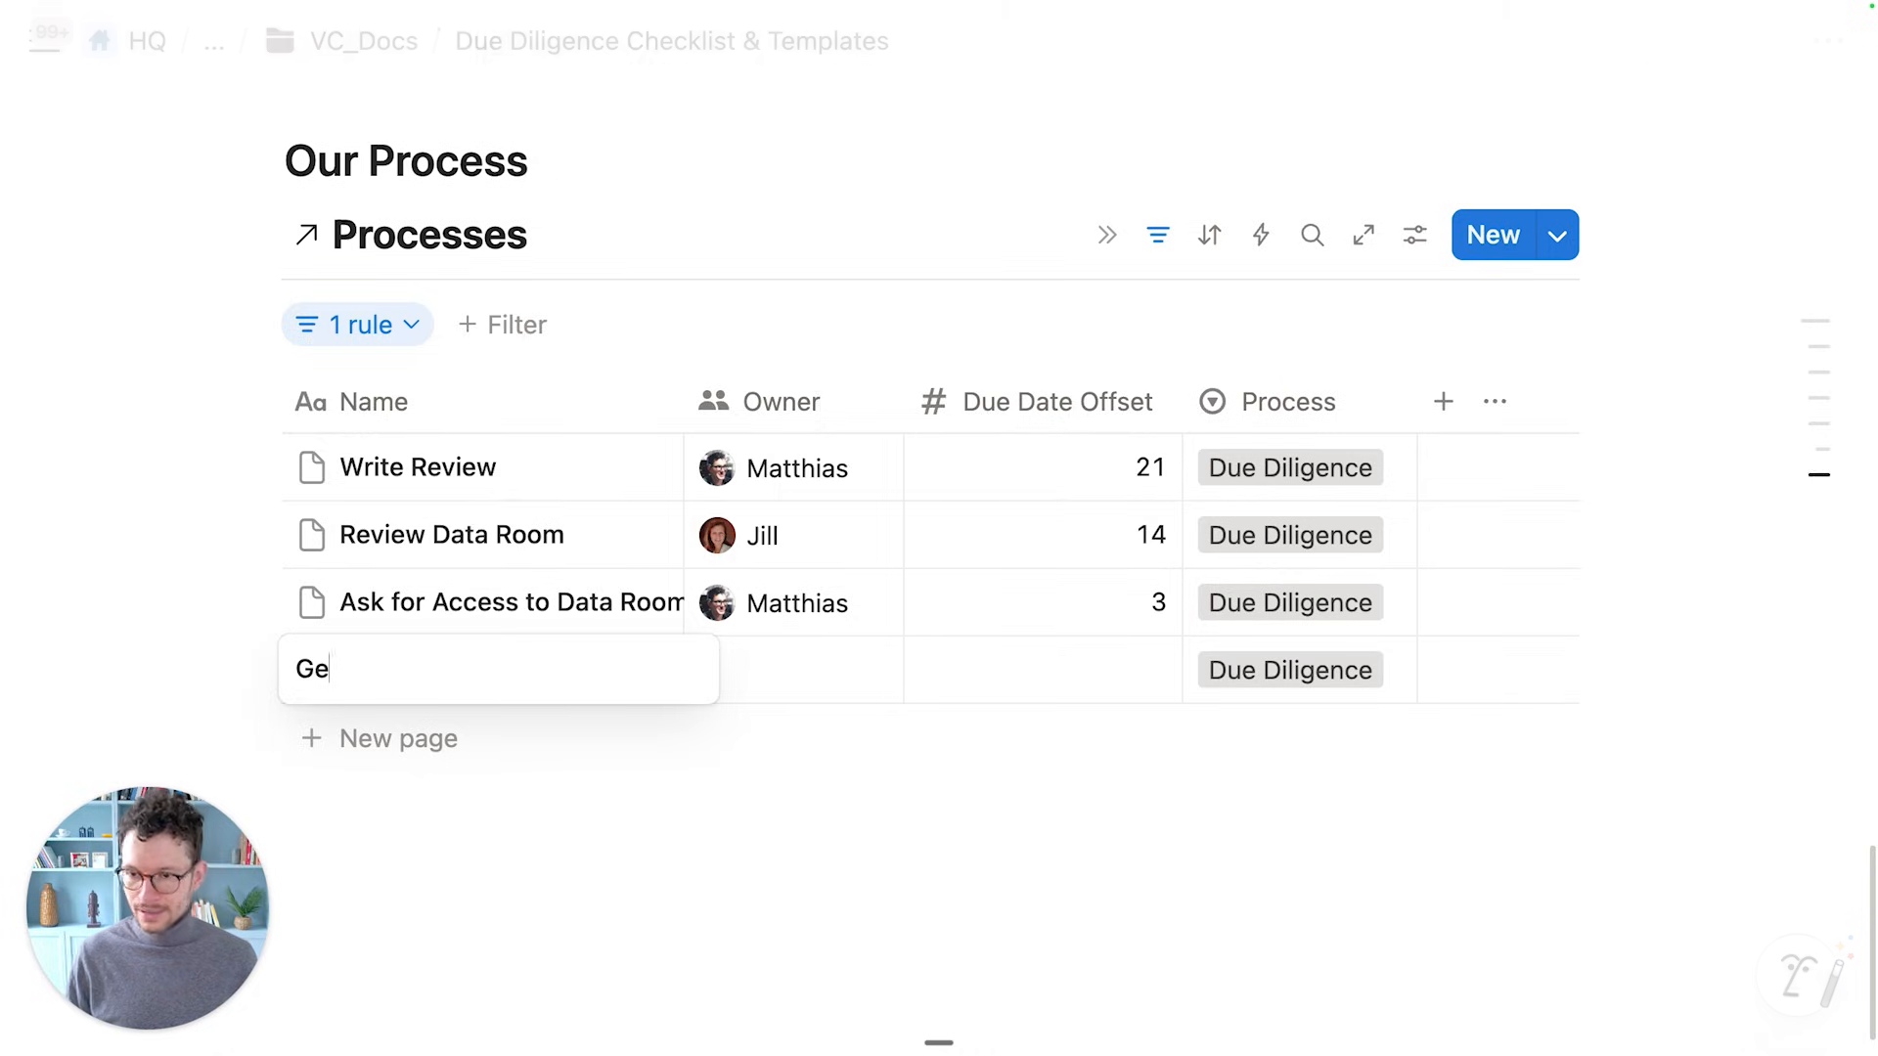
type("t everyone r")
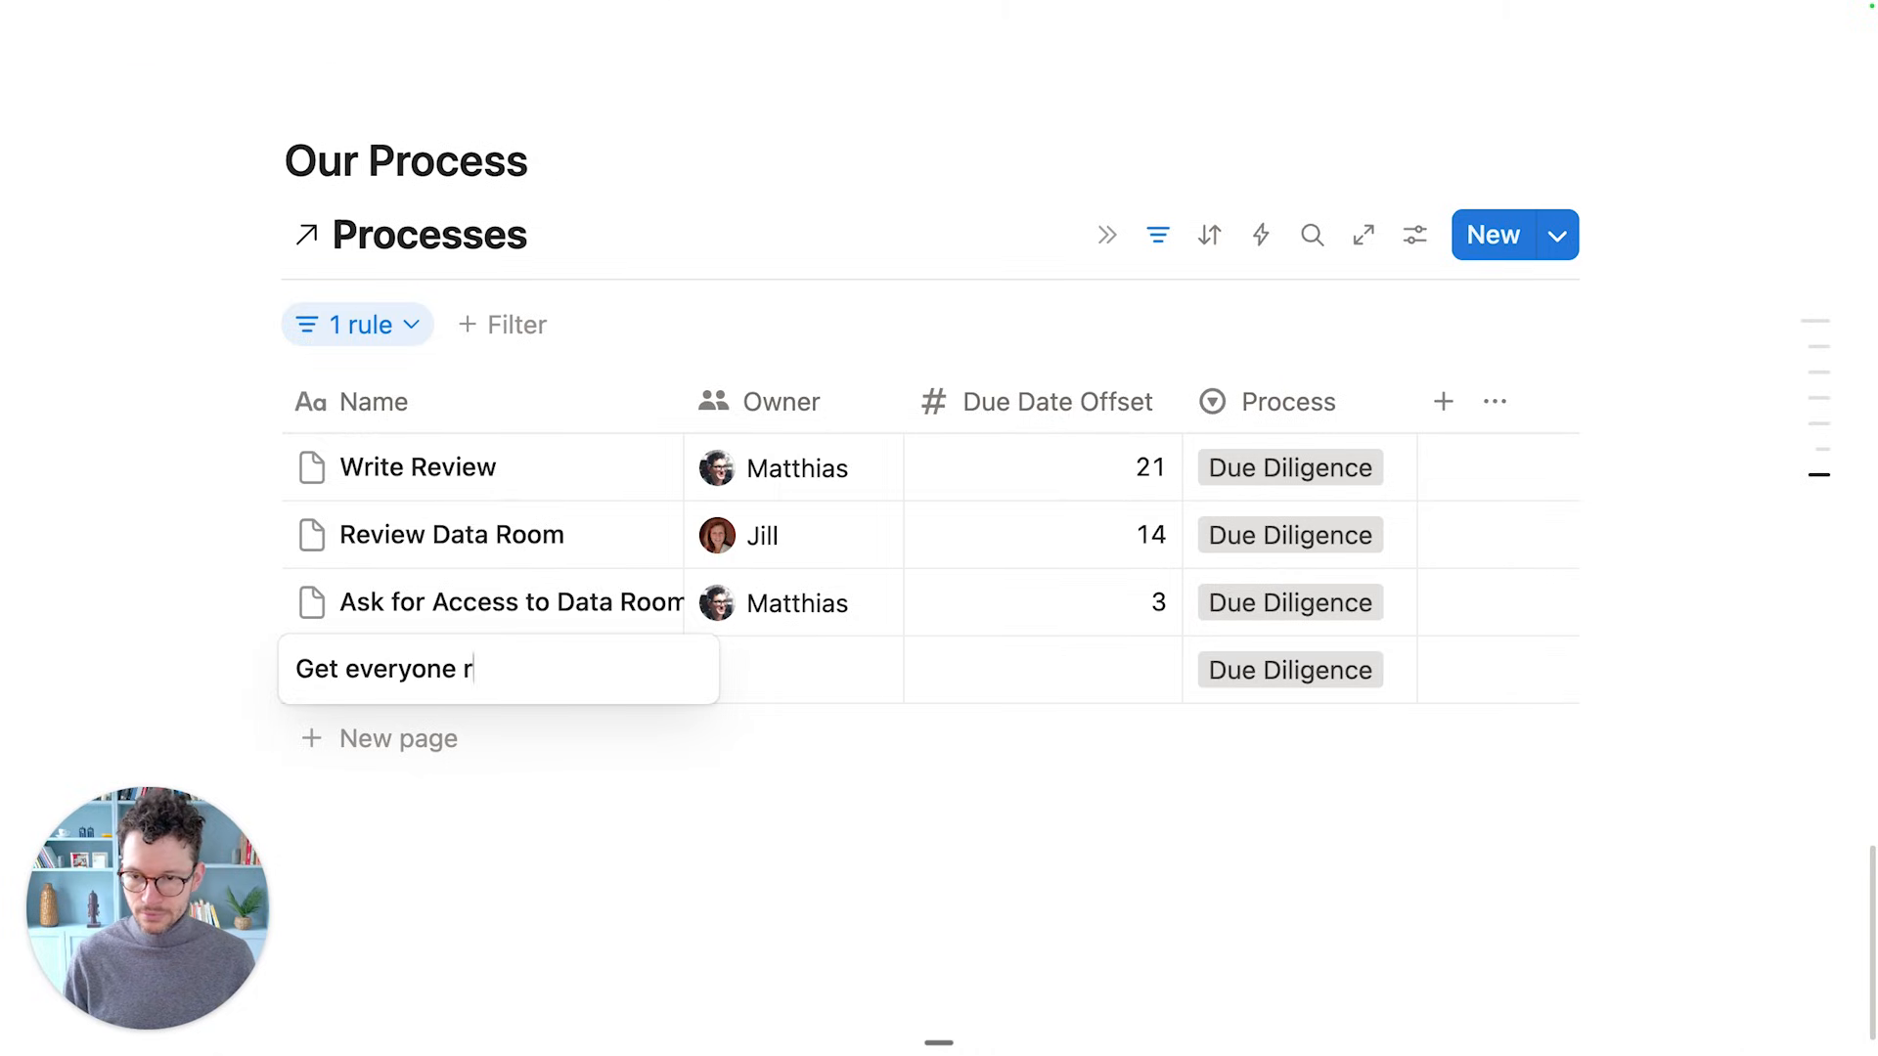
type("esearch competitors")
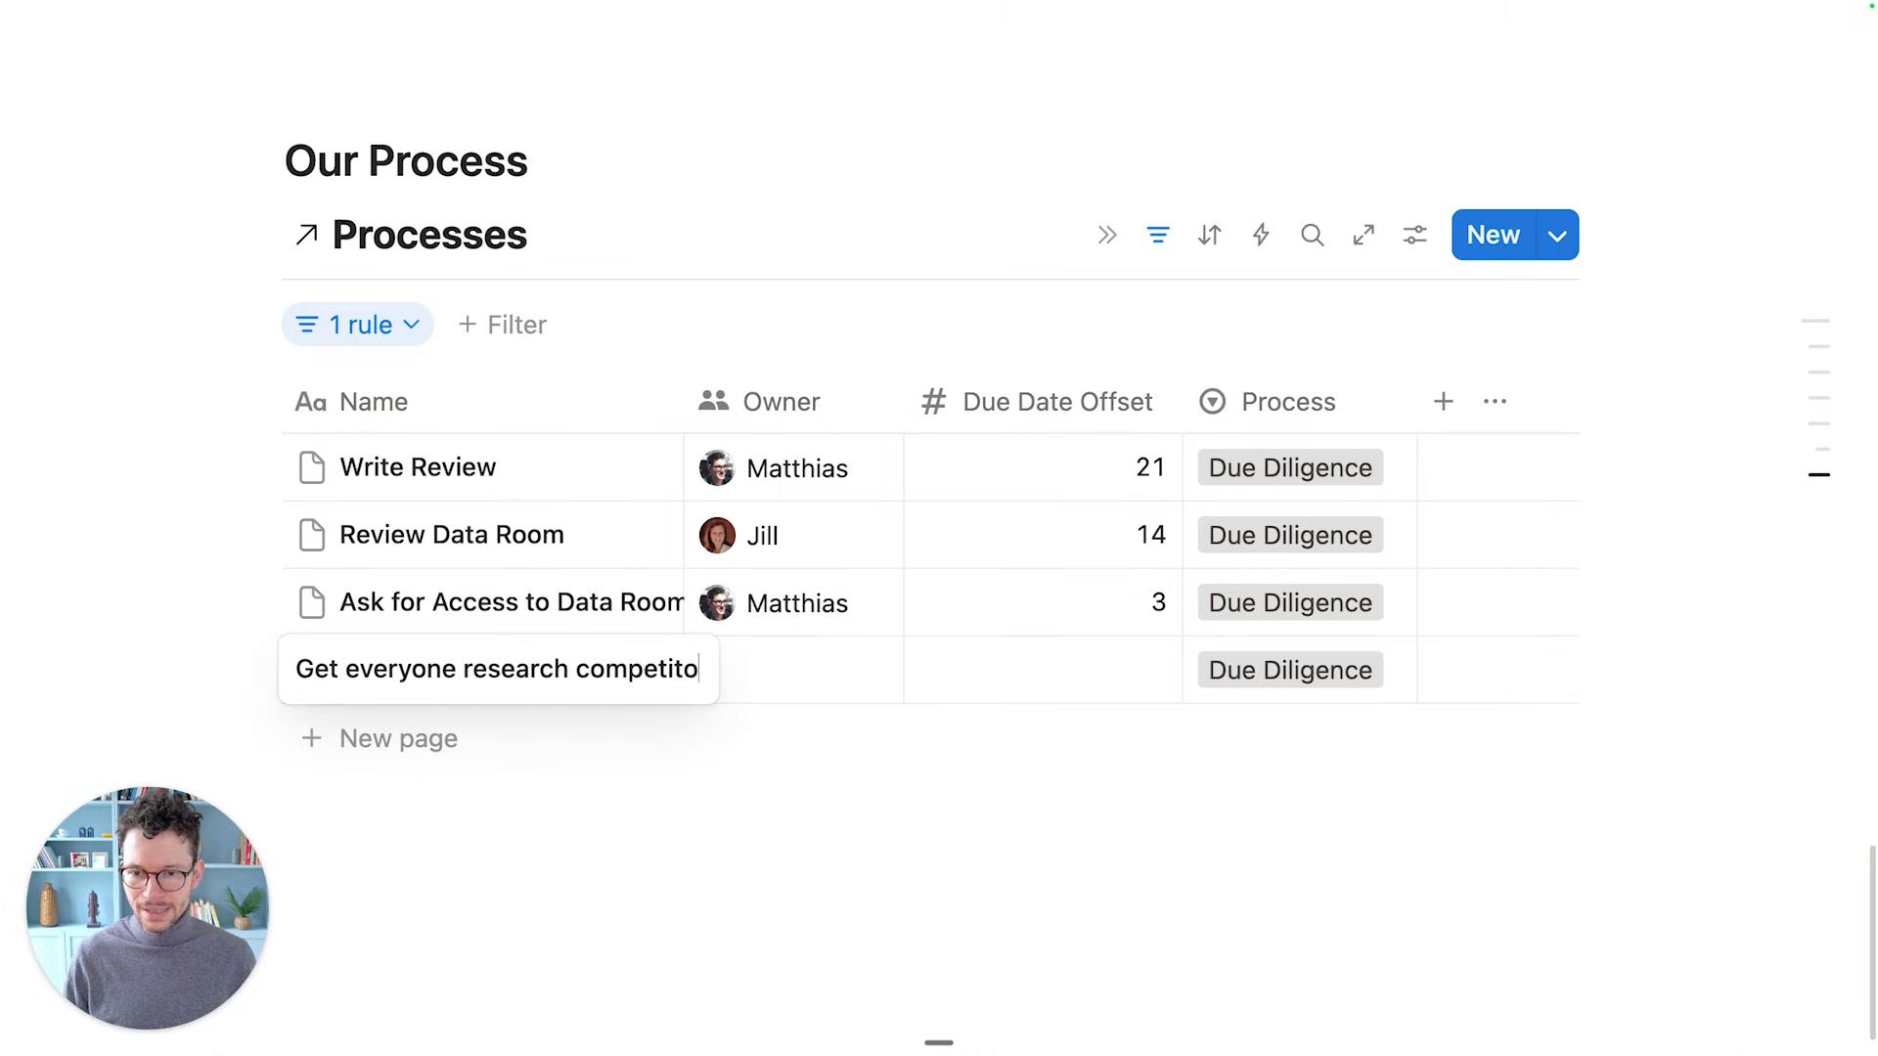
key("Tab")
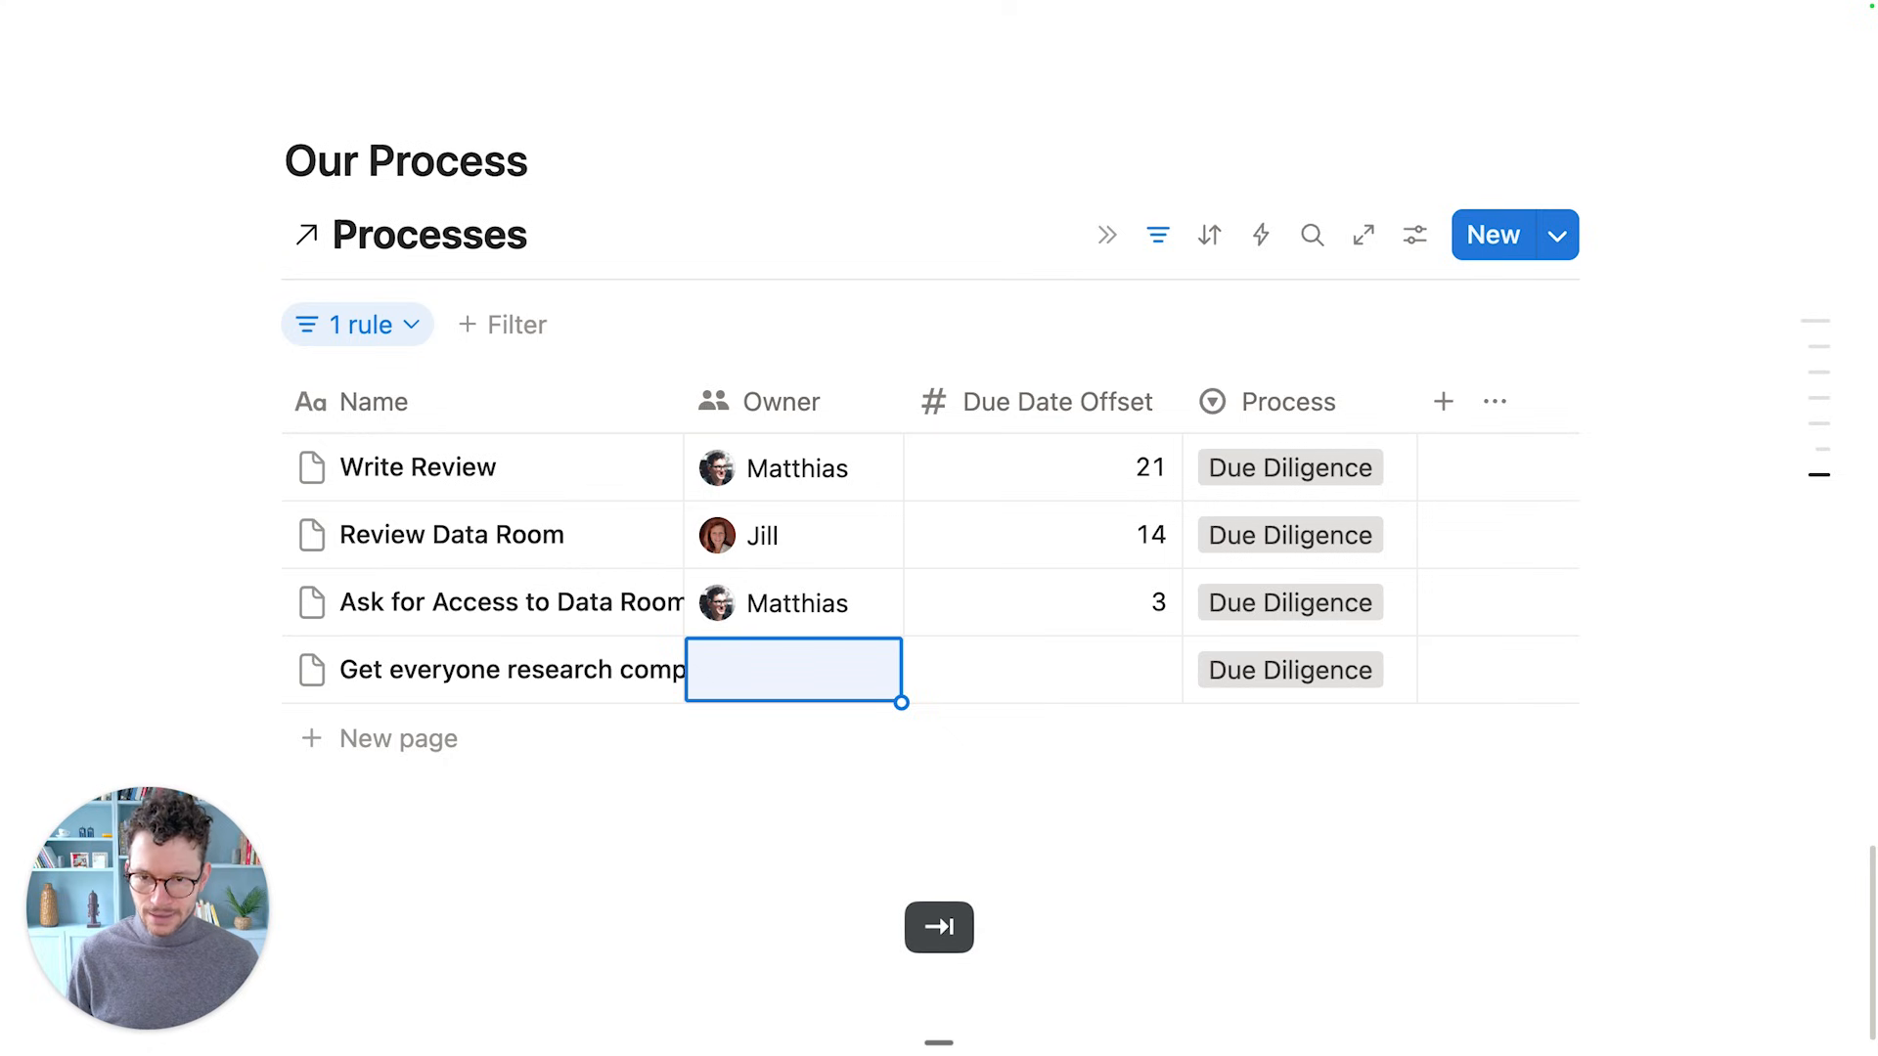
key("Return")
left_click(915, 185)
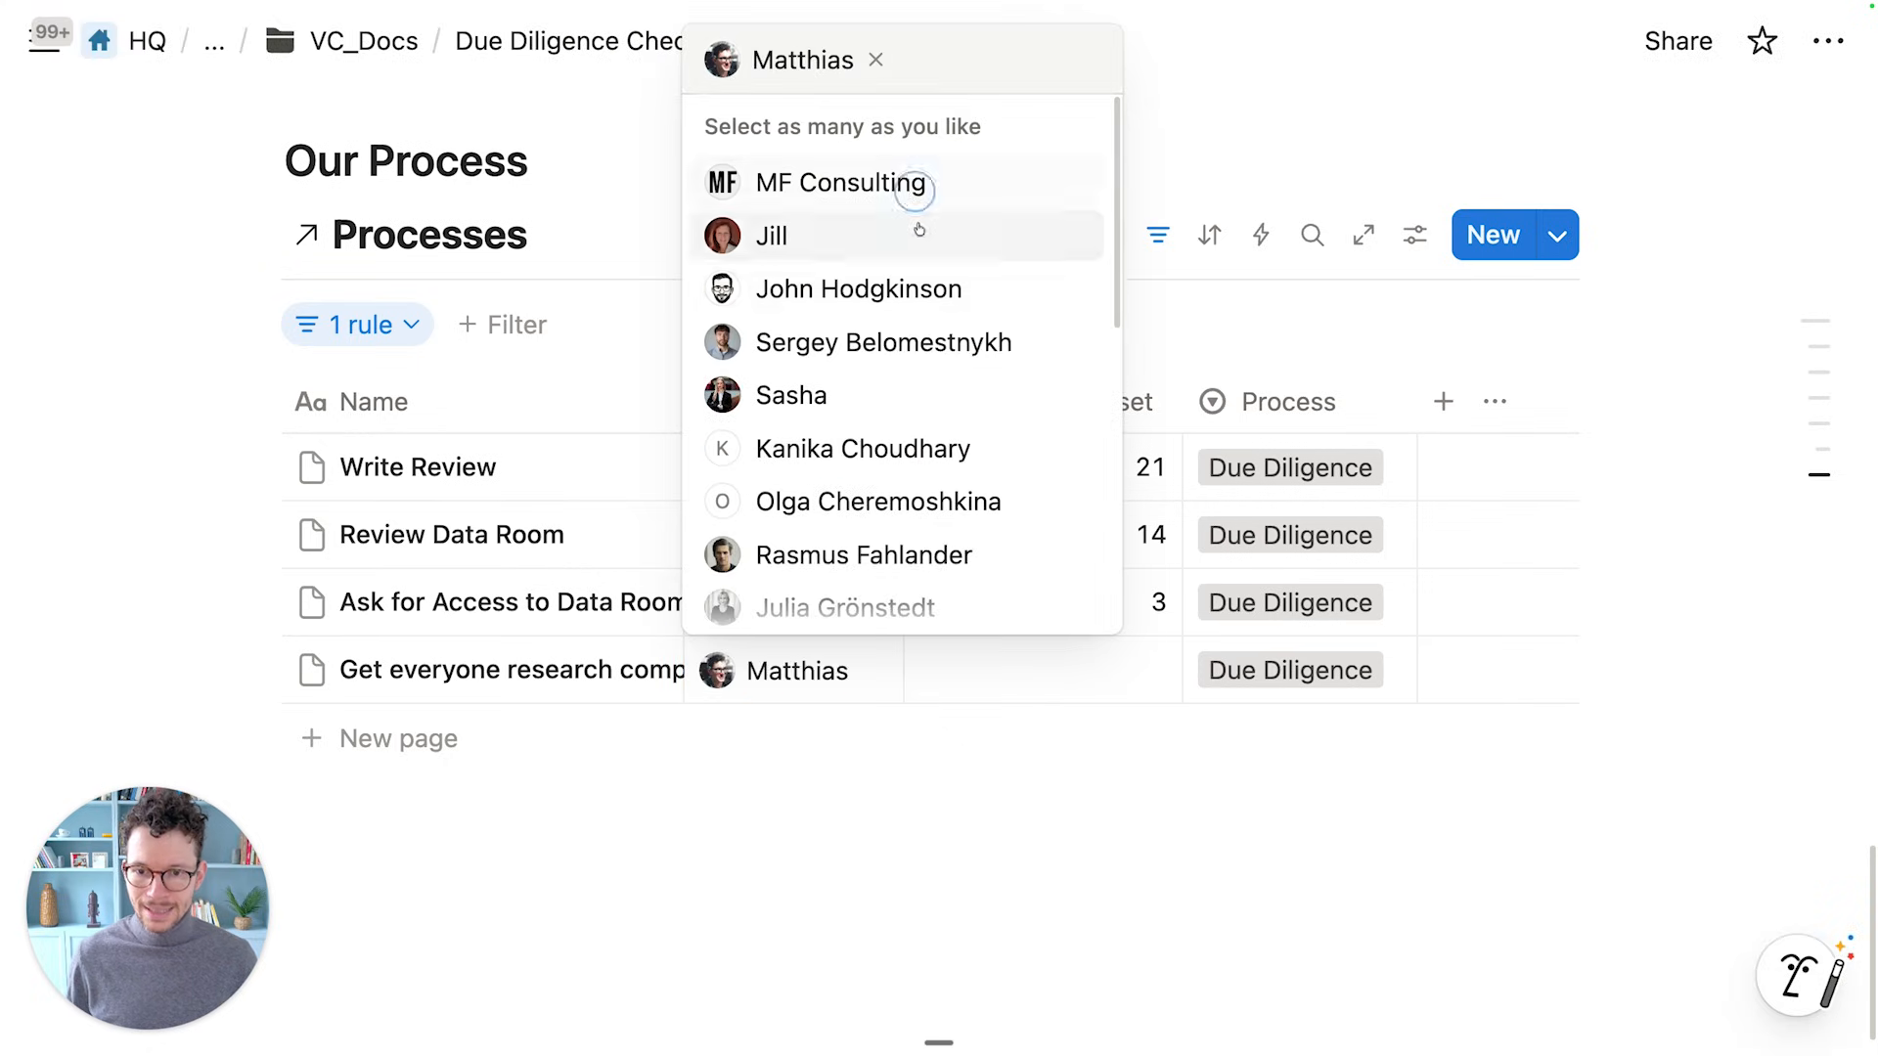
key("Escape")
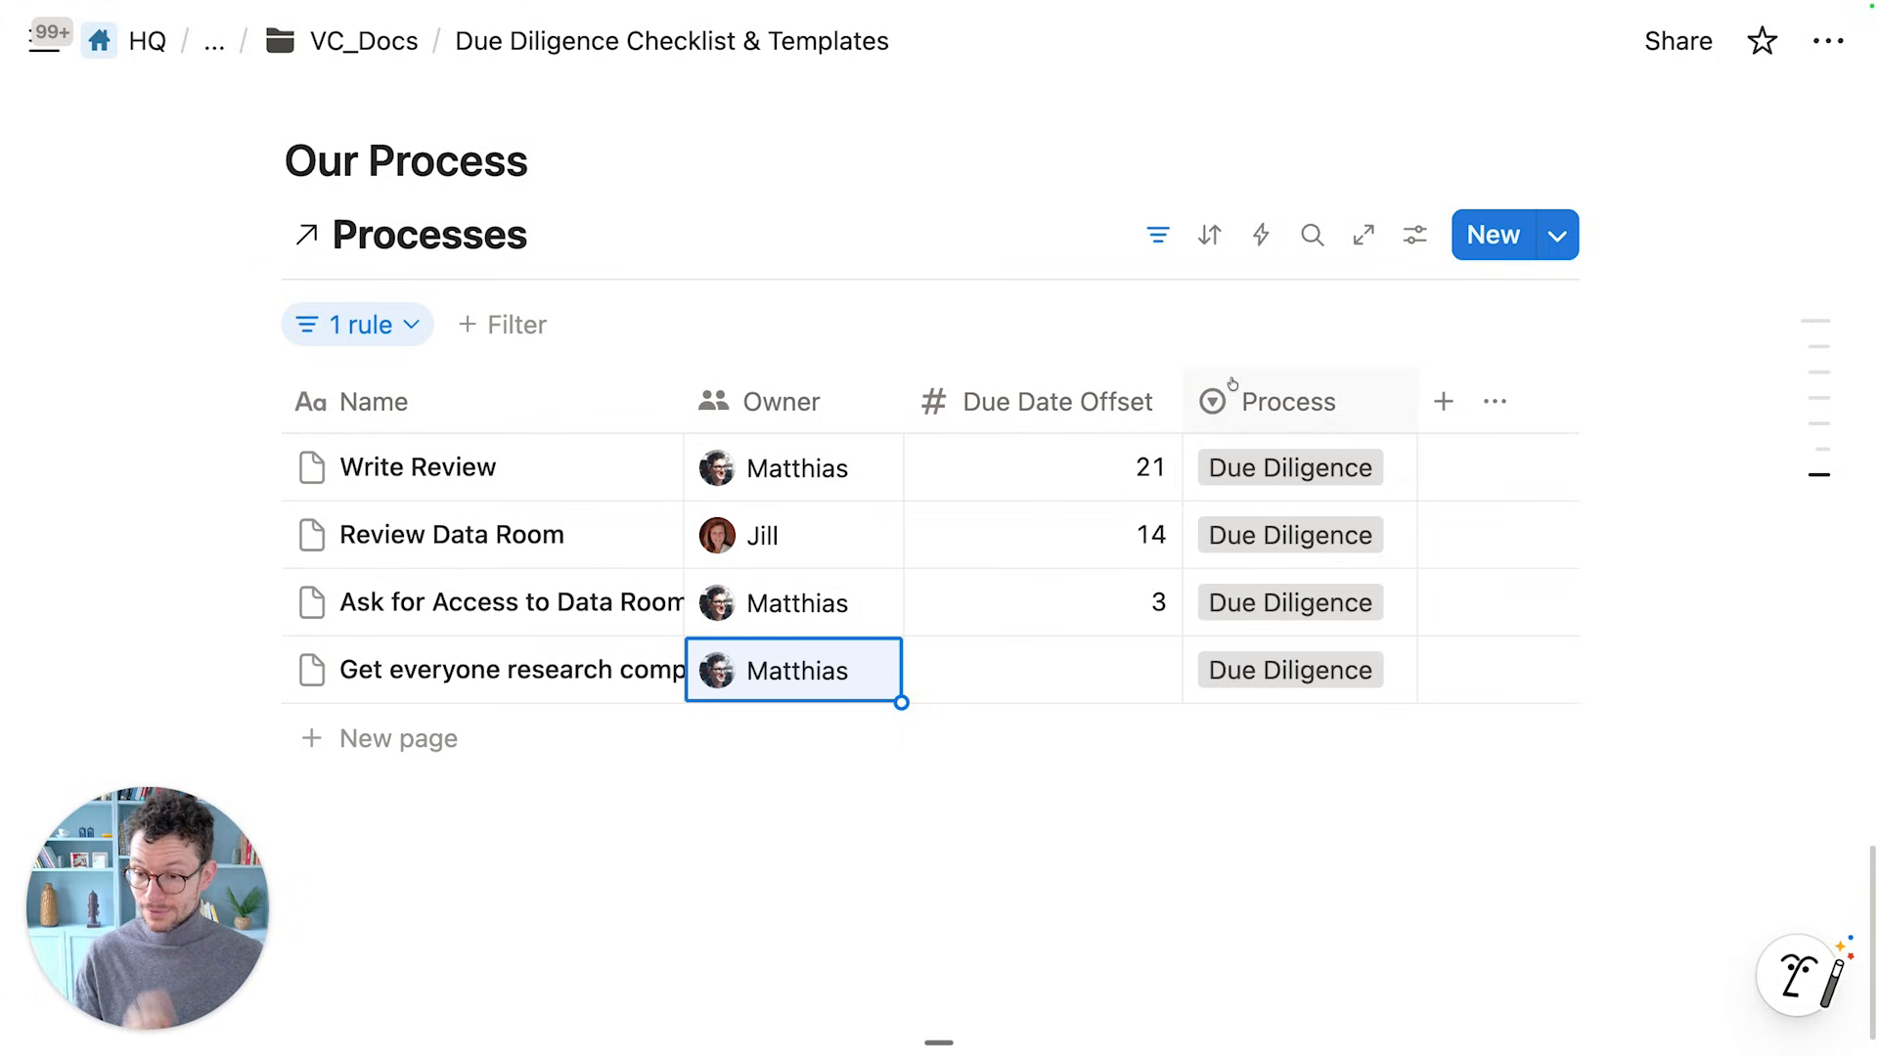
Add an Order number property and narrow its column
left_click(1442, 401)
type("Order")
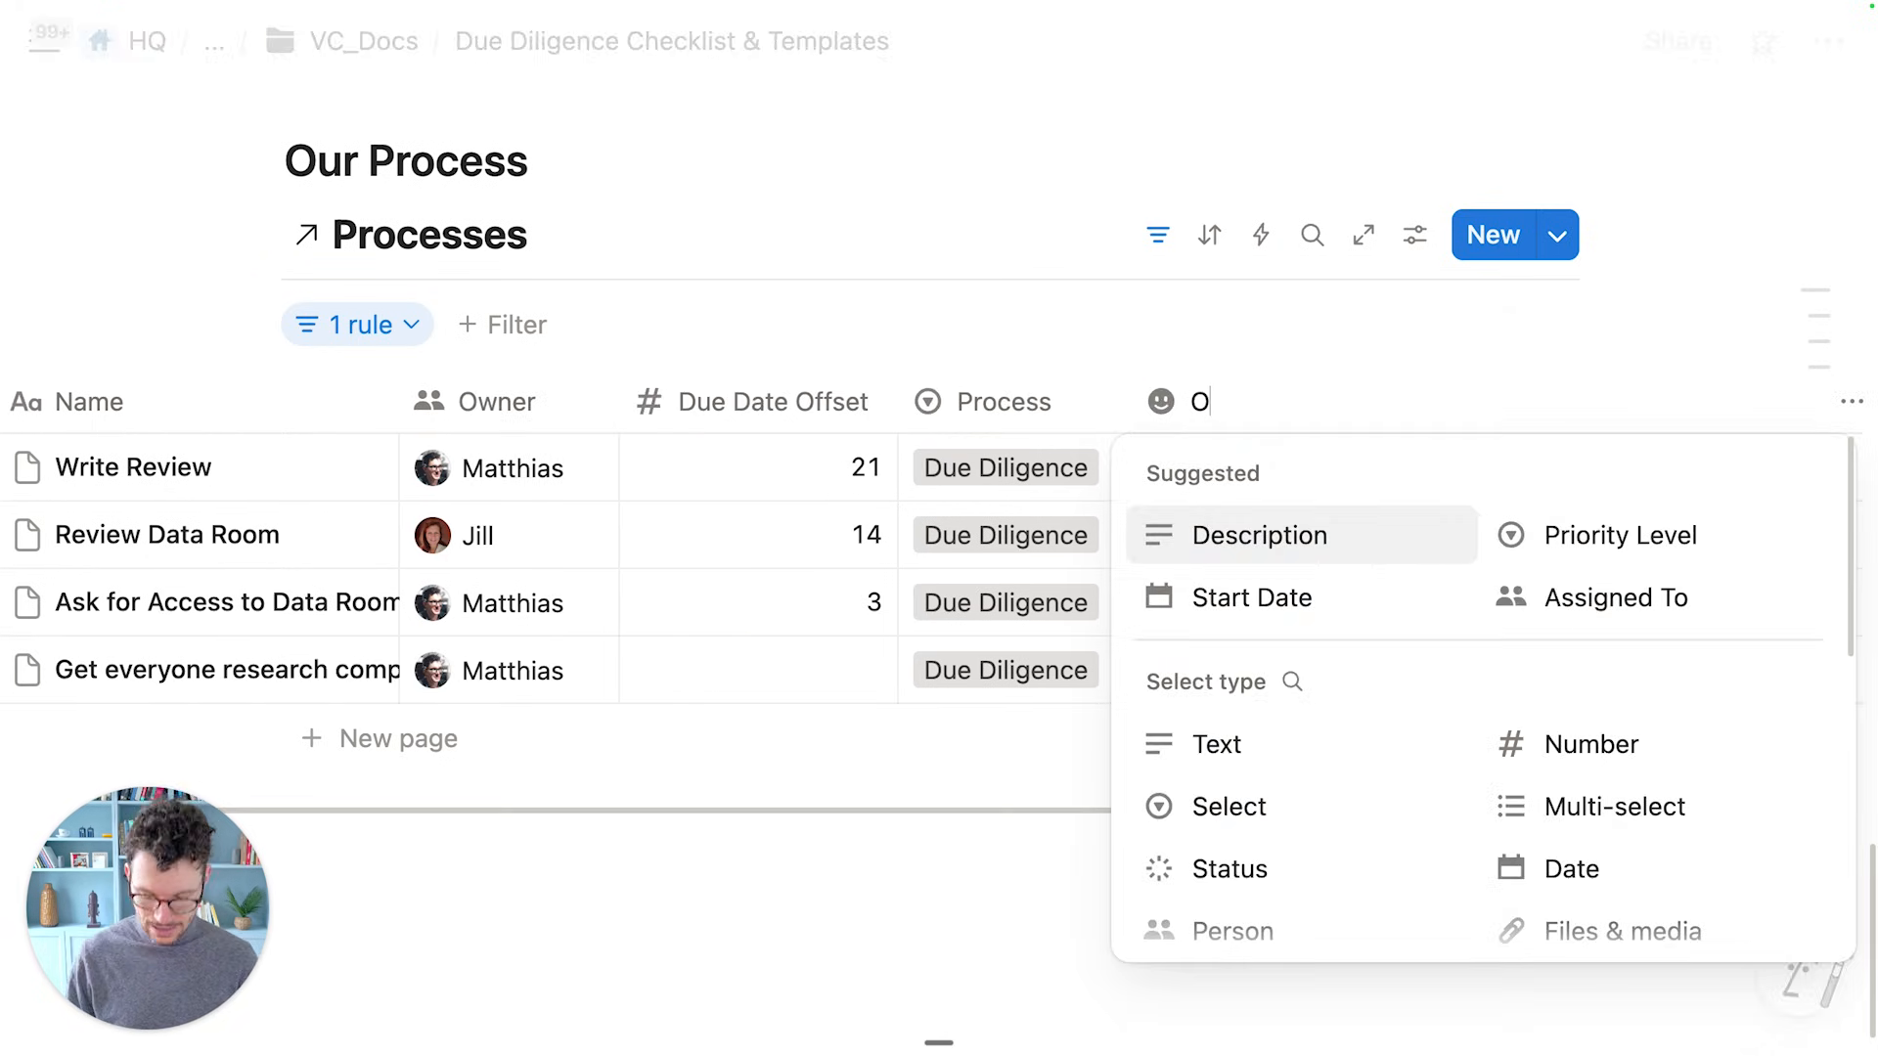
left_click(1564, 745)
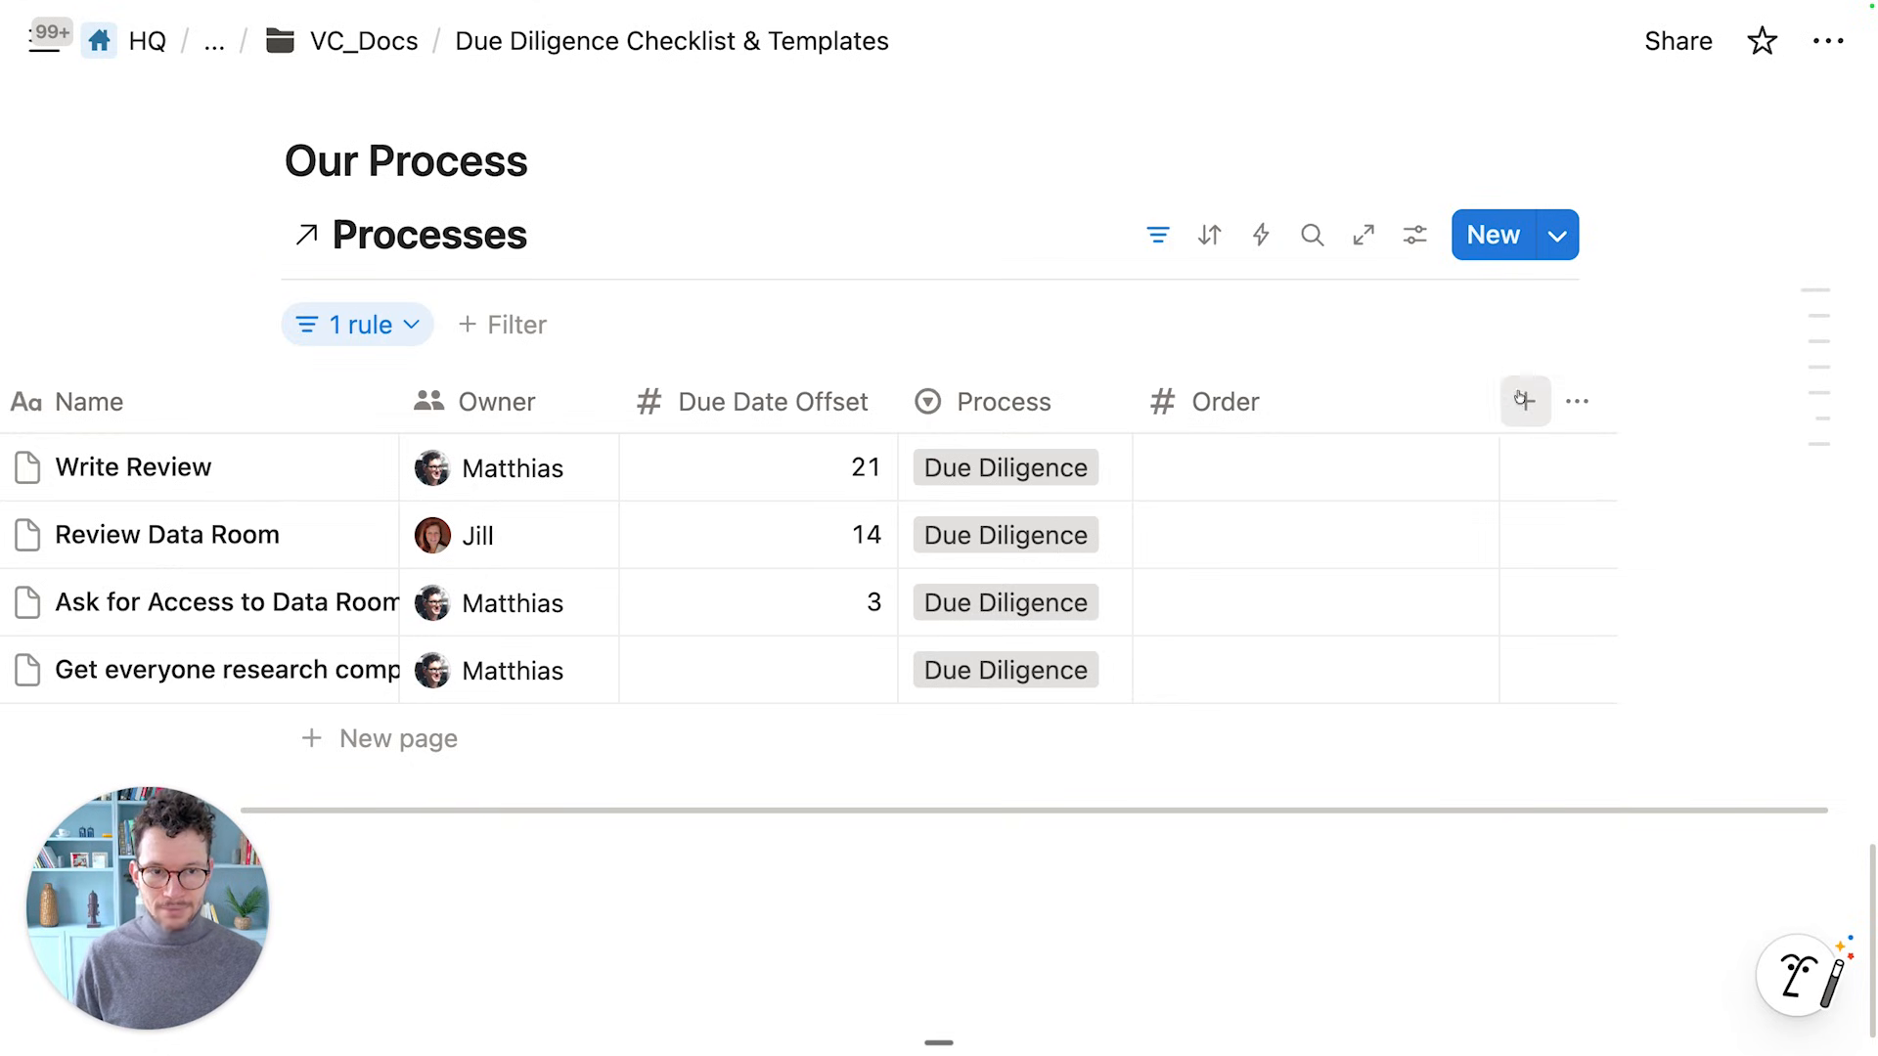
left_click_drag(1499, 401, 1347, 401)
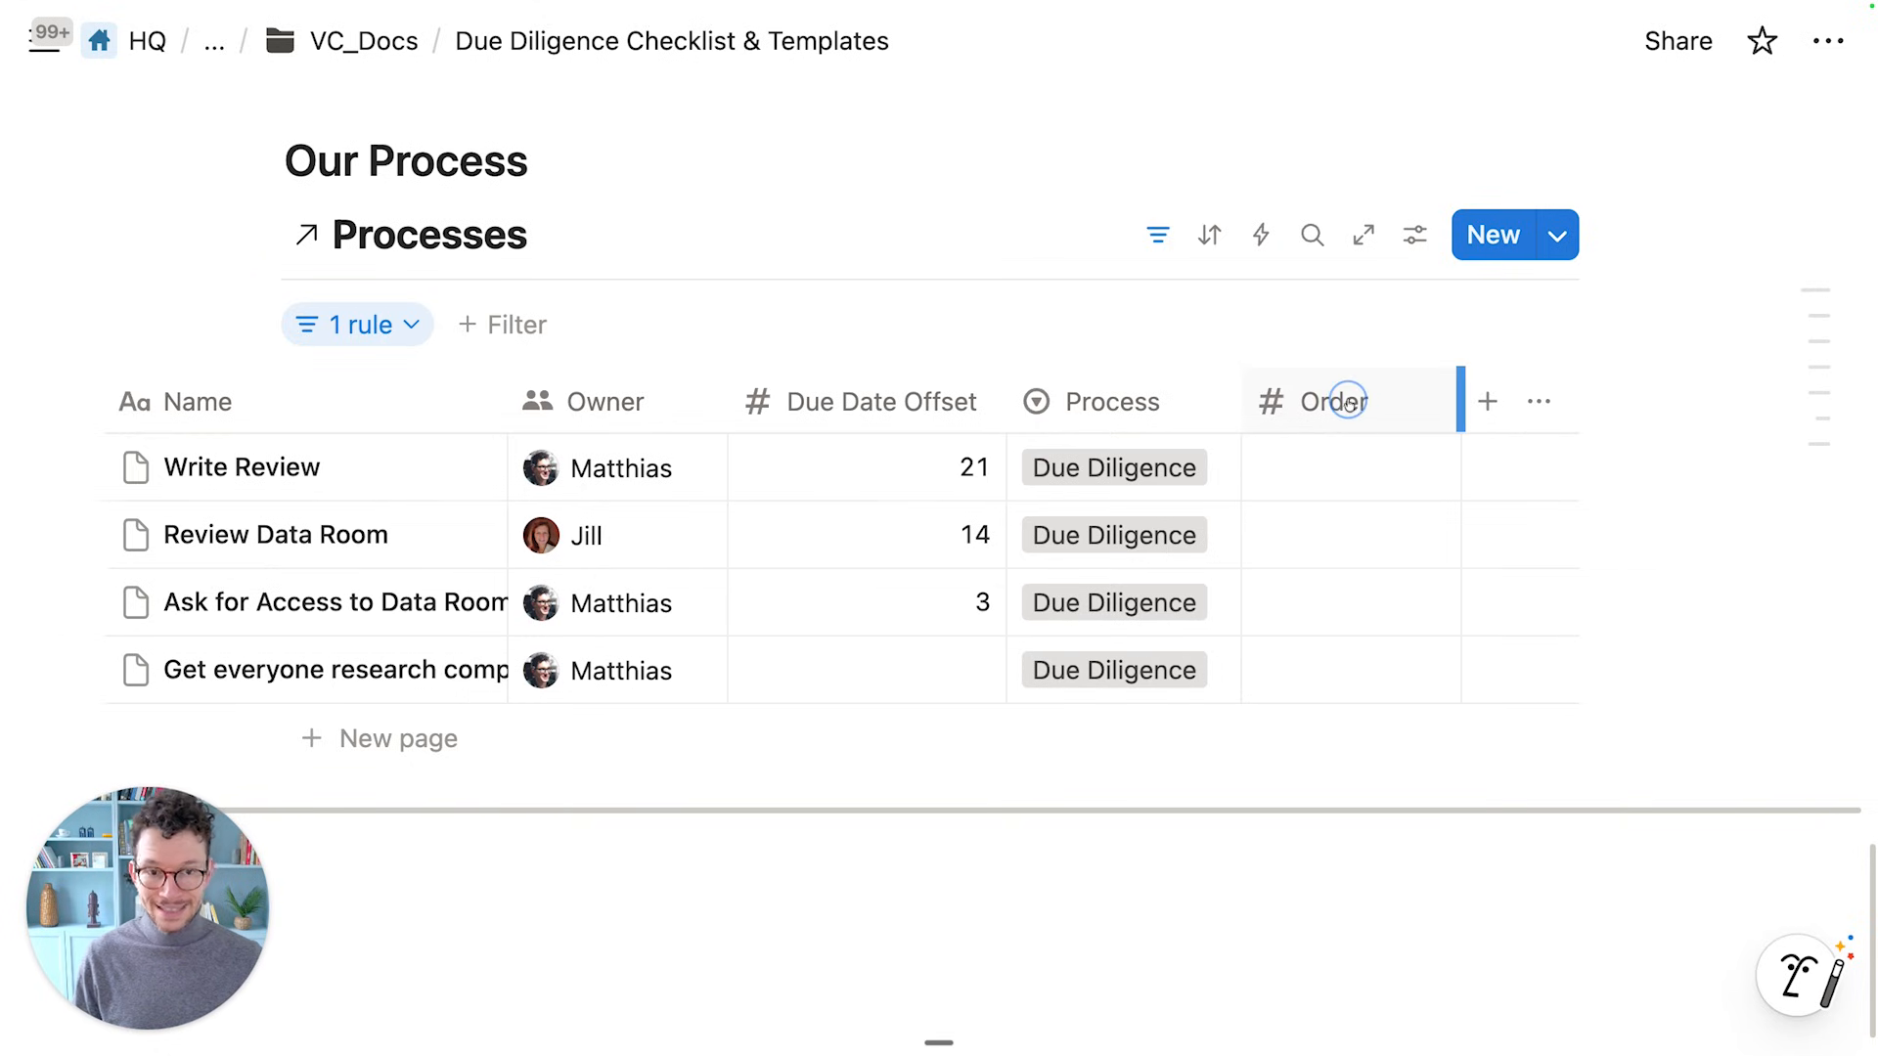
Number the tasks: data room access 1, research 2, Review Data Room 3, Write Review 4
left_click(1277, 660)
left_click(1278, 639)
left_click(1281, 618)
type("1")
key("Return")
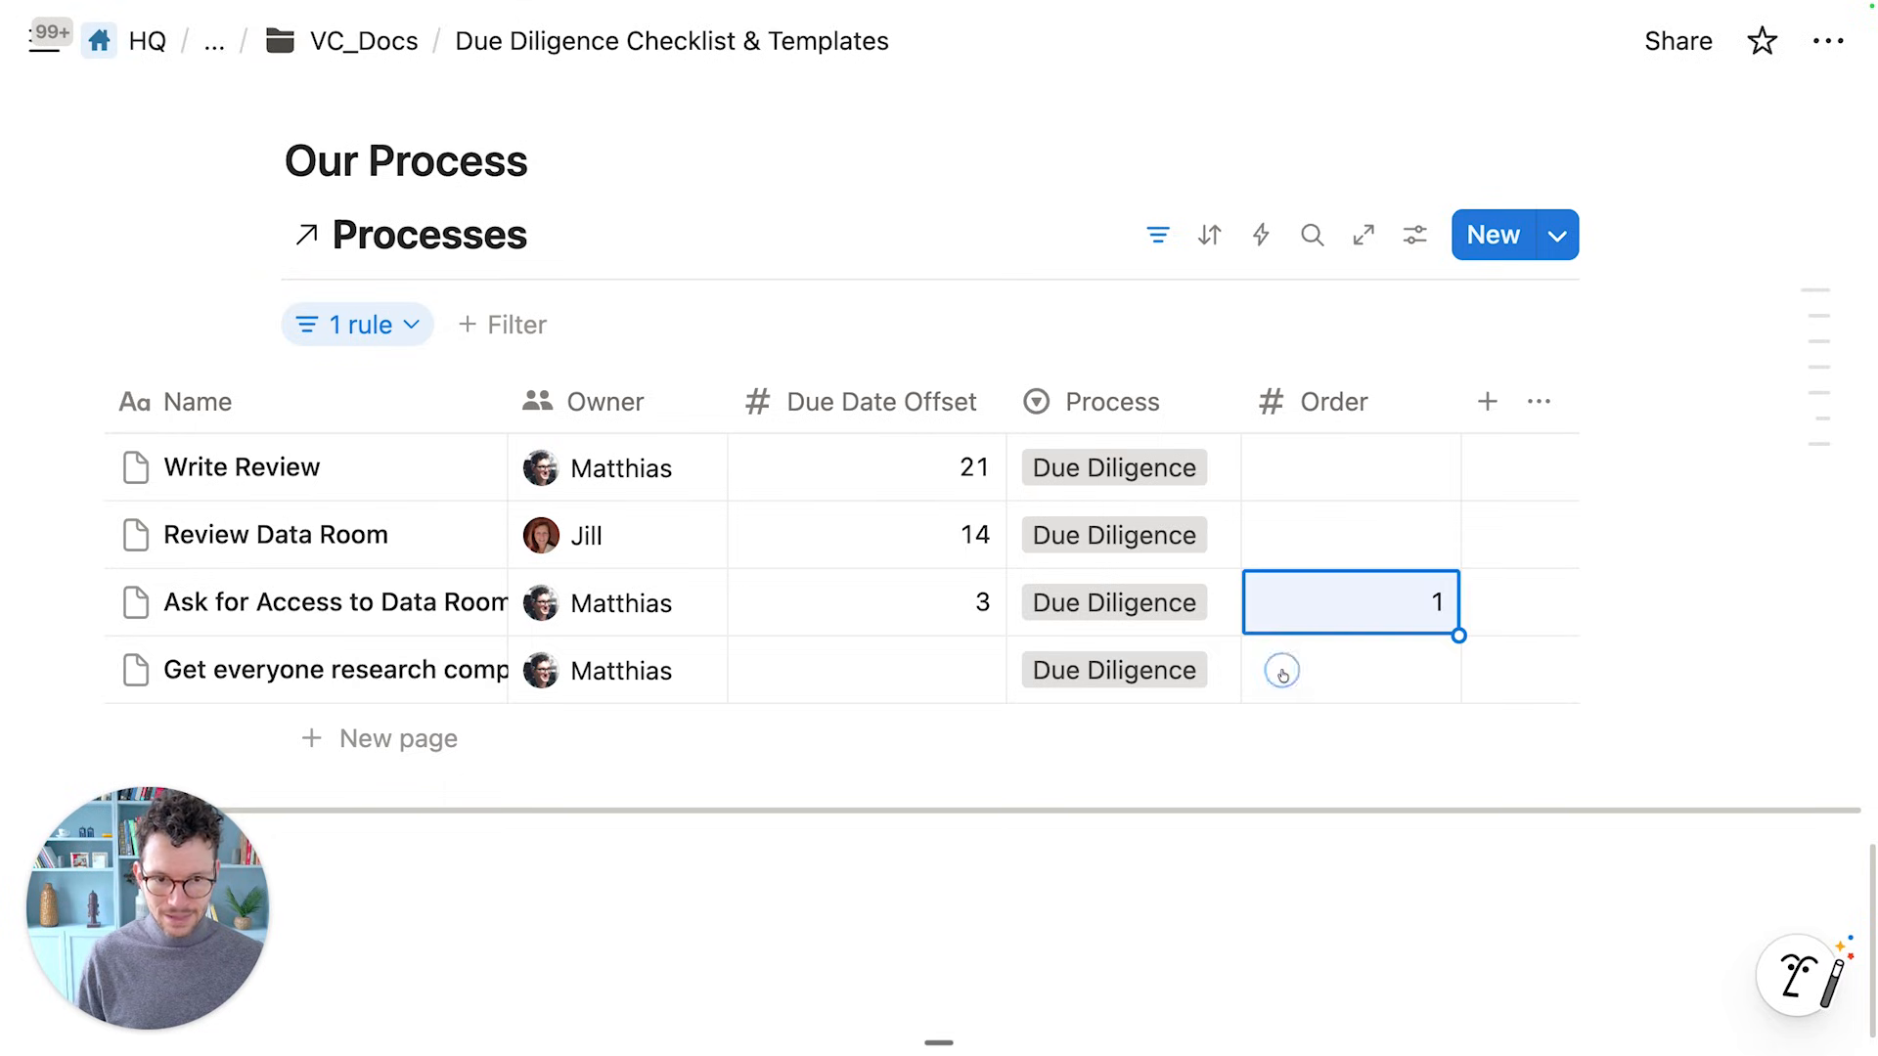
left_click(1280, 666)
type("2")
left_click(1306, 555)
type("3")
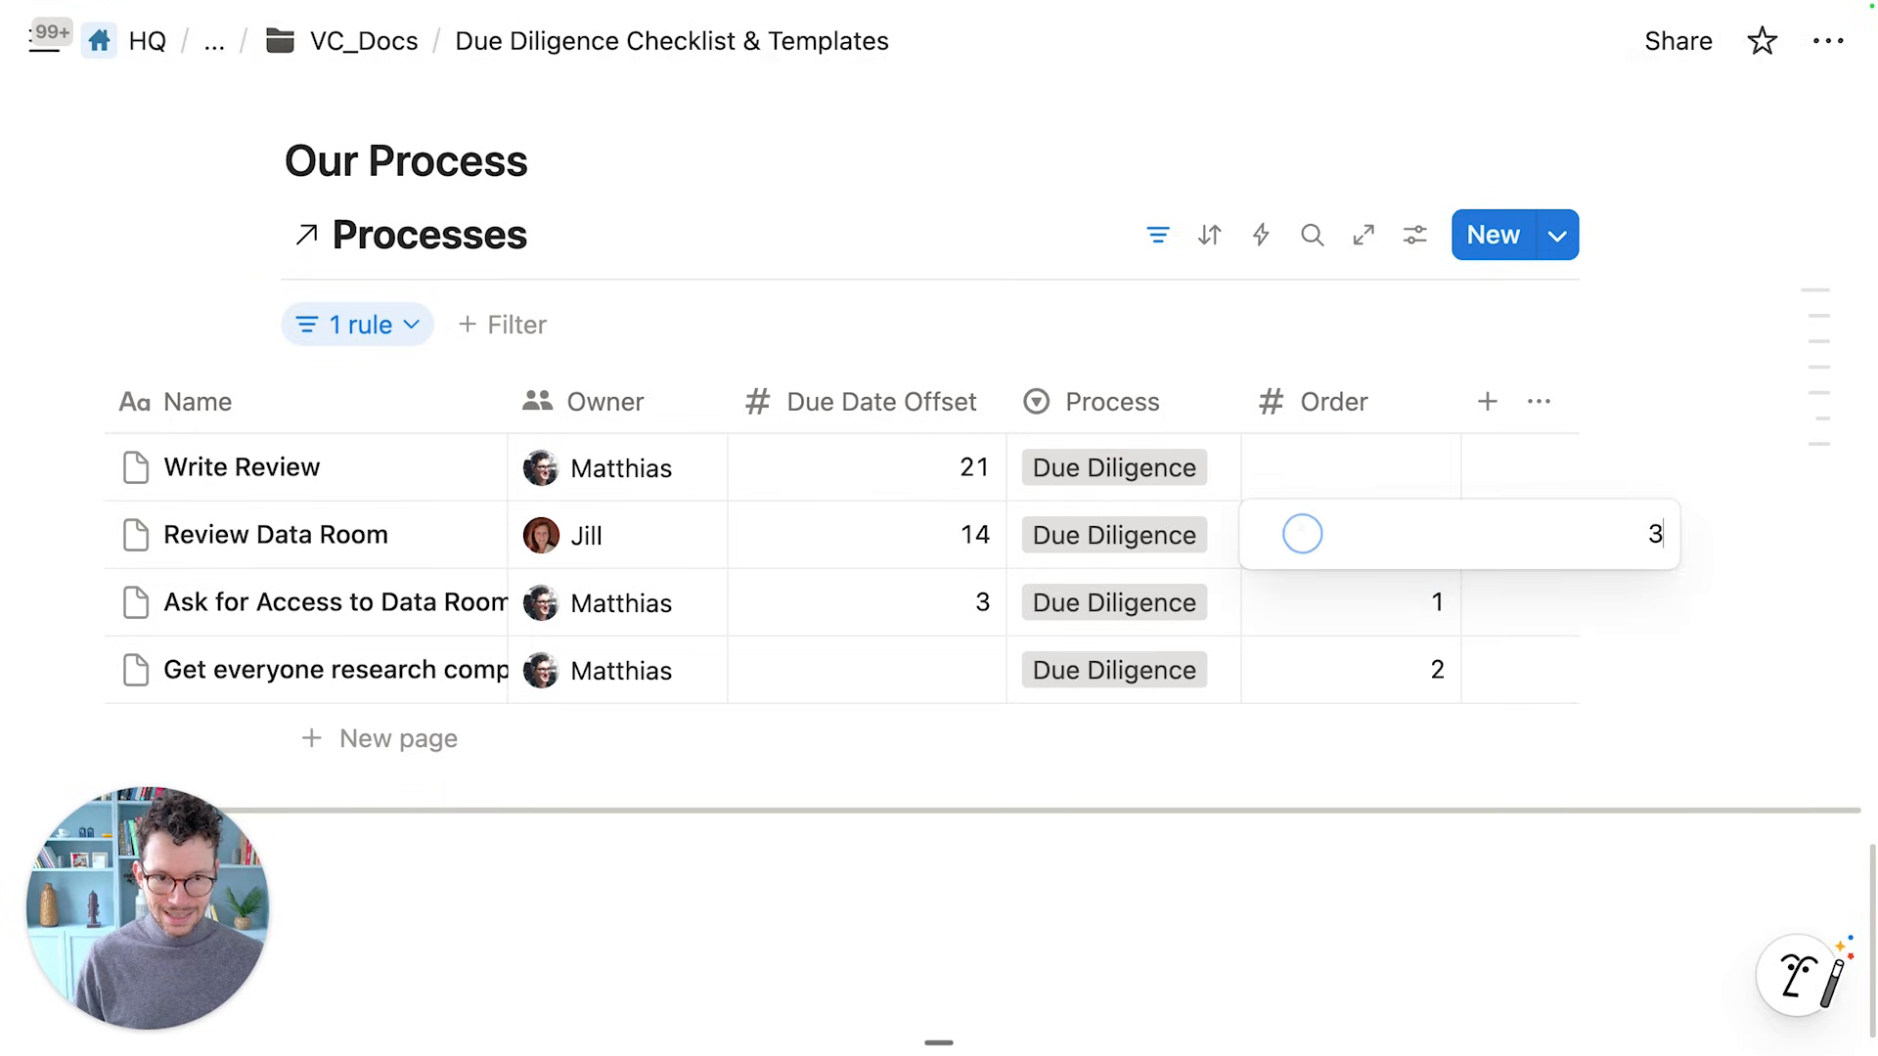
left_click(1300, 465)
type("4")
left_click(1201, 342)
Sort the table ascending by Order and save the sort for everyone
left_click(1210, 240)
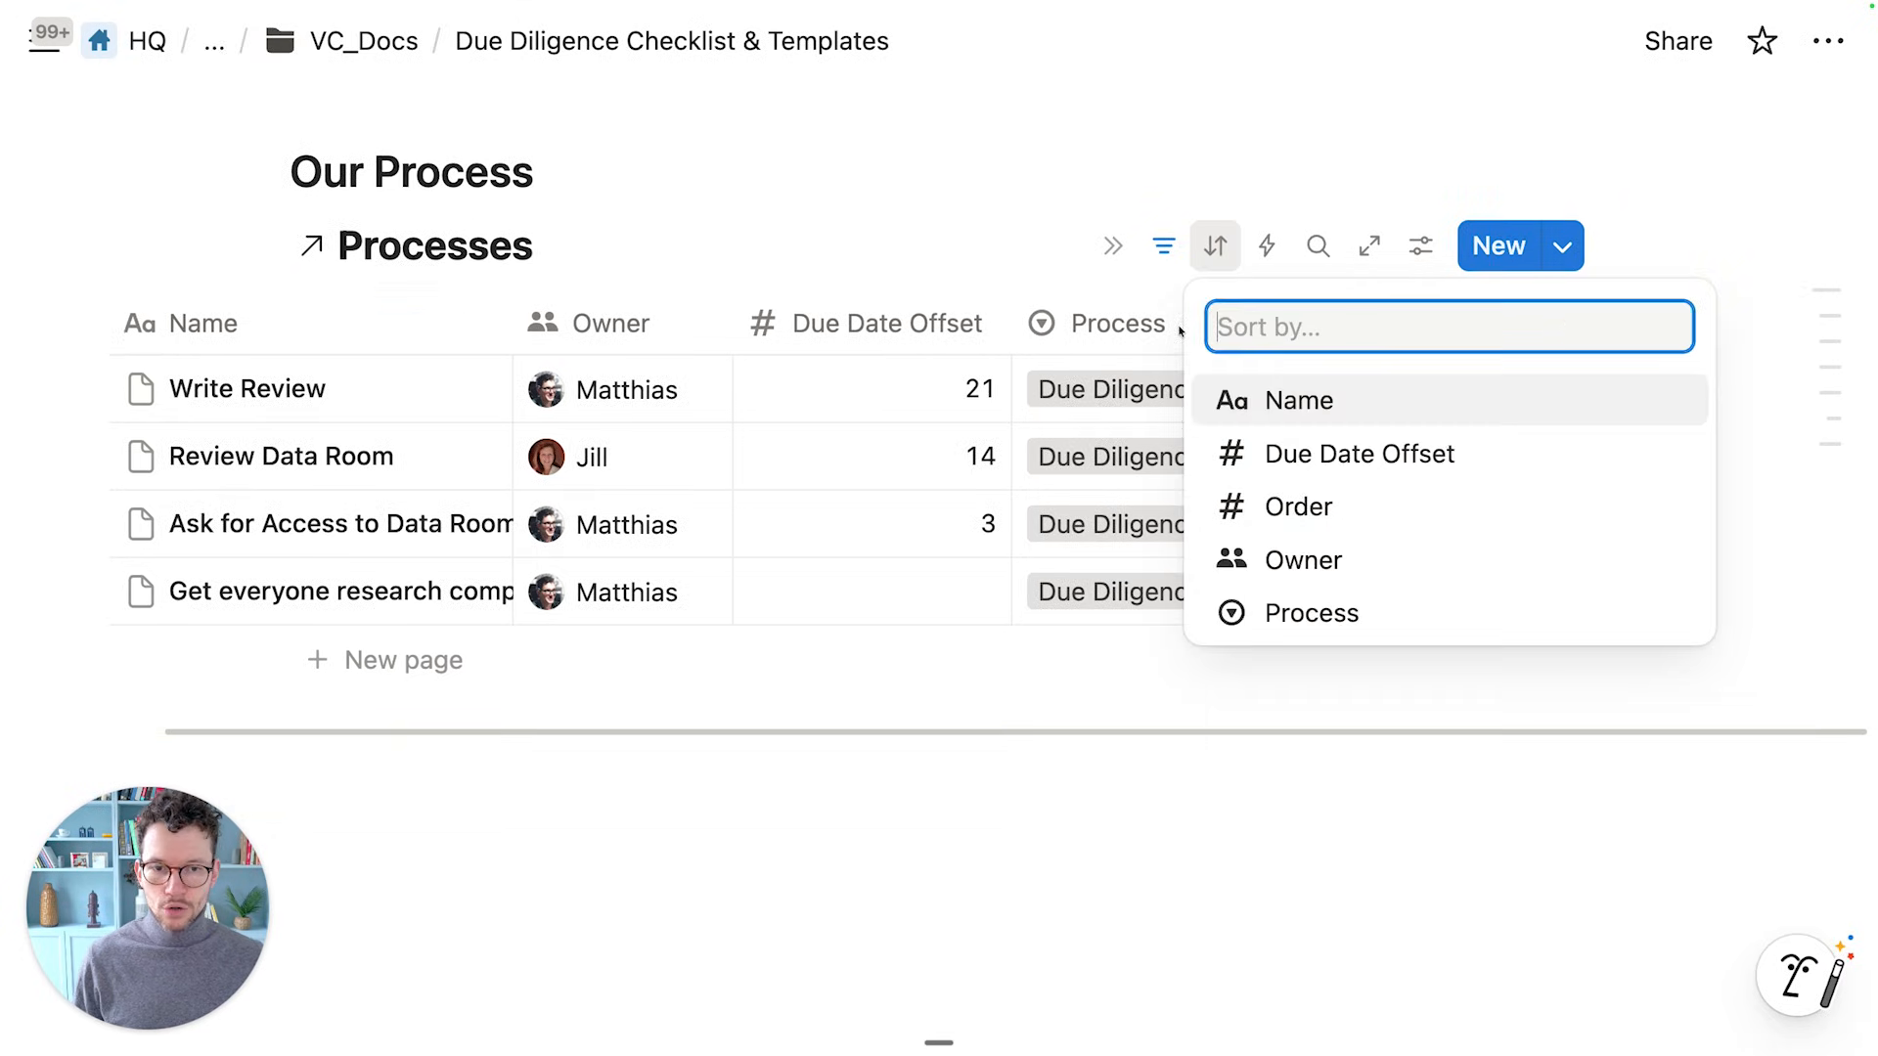
left_click(1258, 503)
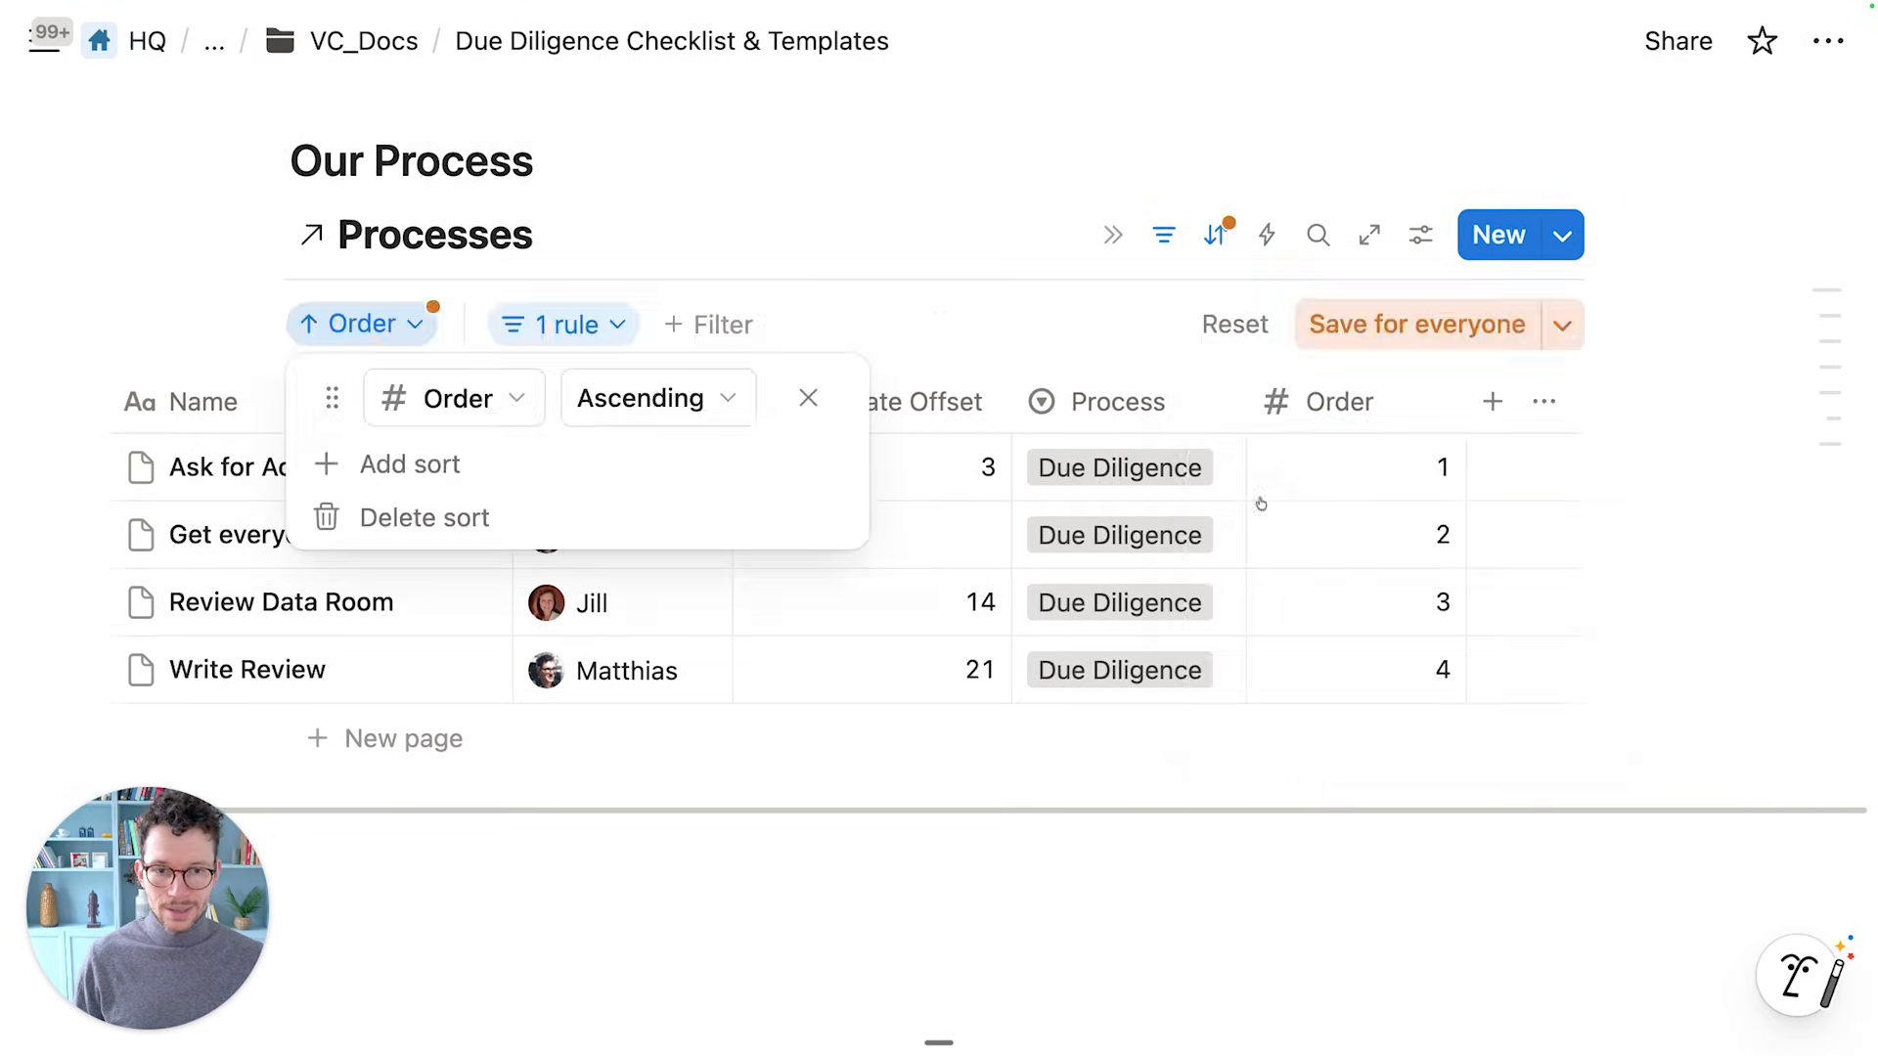
left_click(1330, 324)
scroll(954, 506, "left", 3)
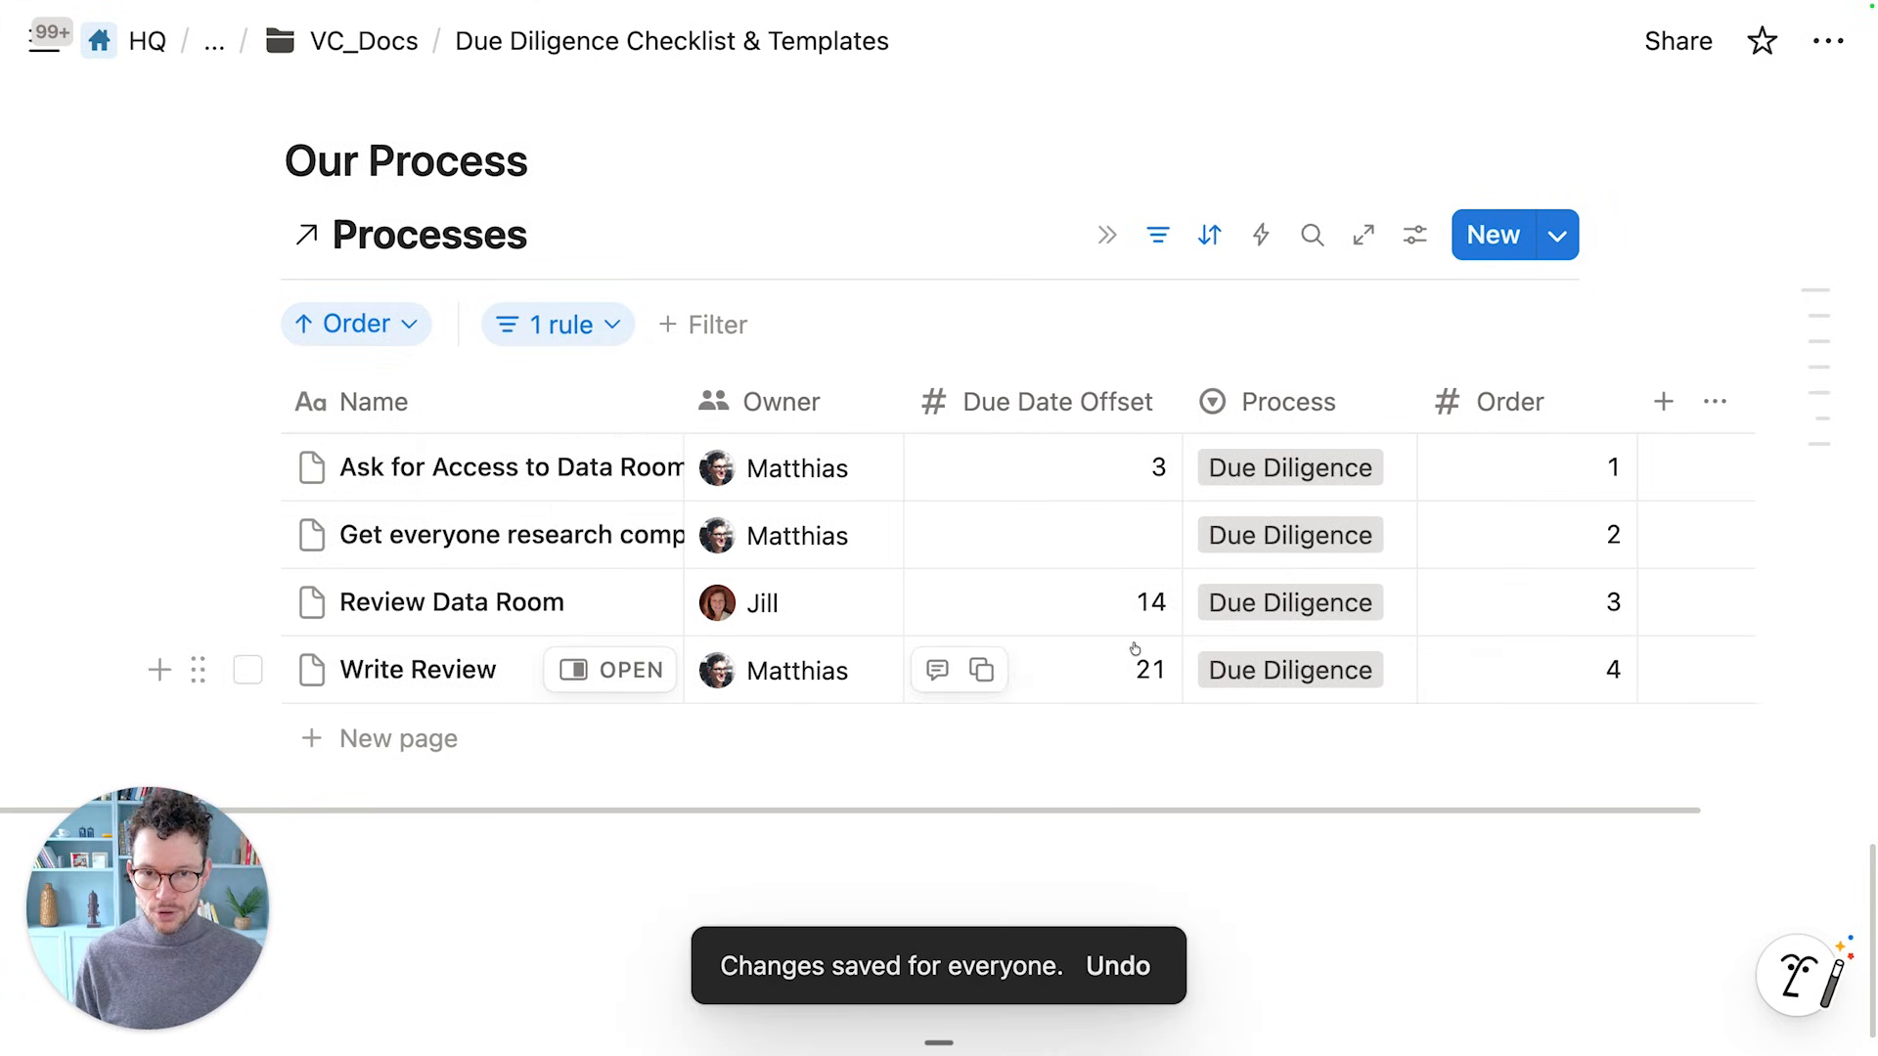
left_click(1075, 532)
Set the research competitors task's due date offset to 5
type("5")
left_click(968, 321)
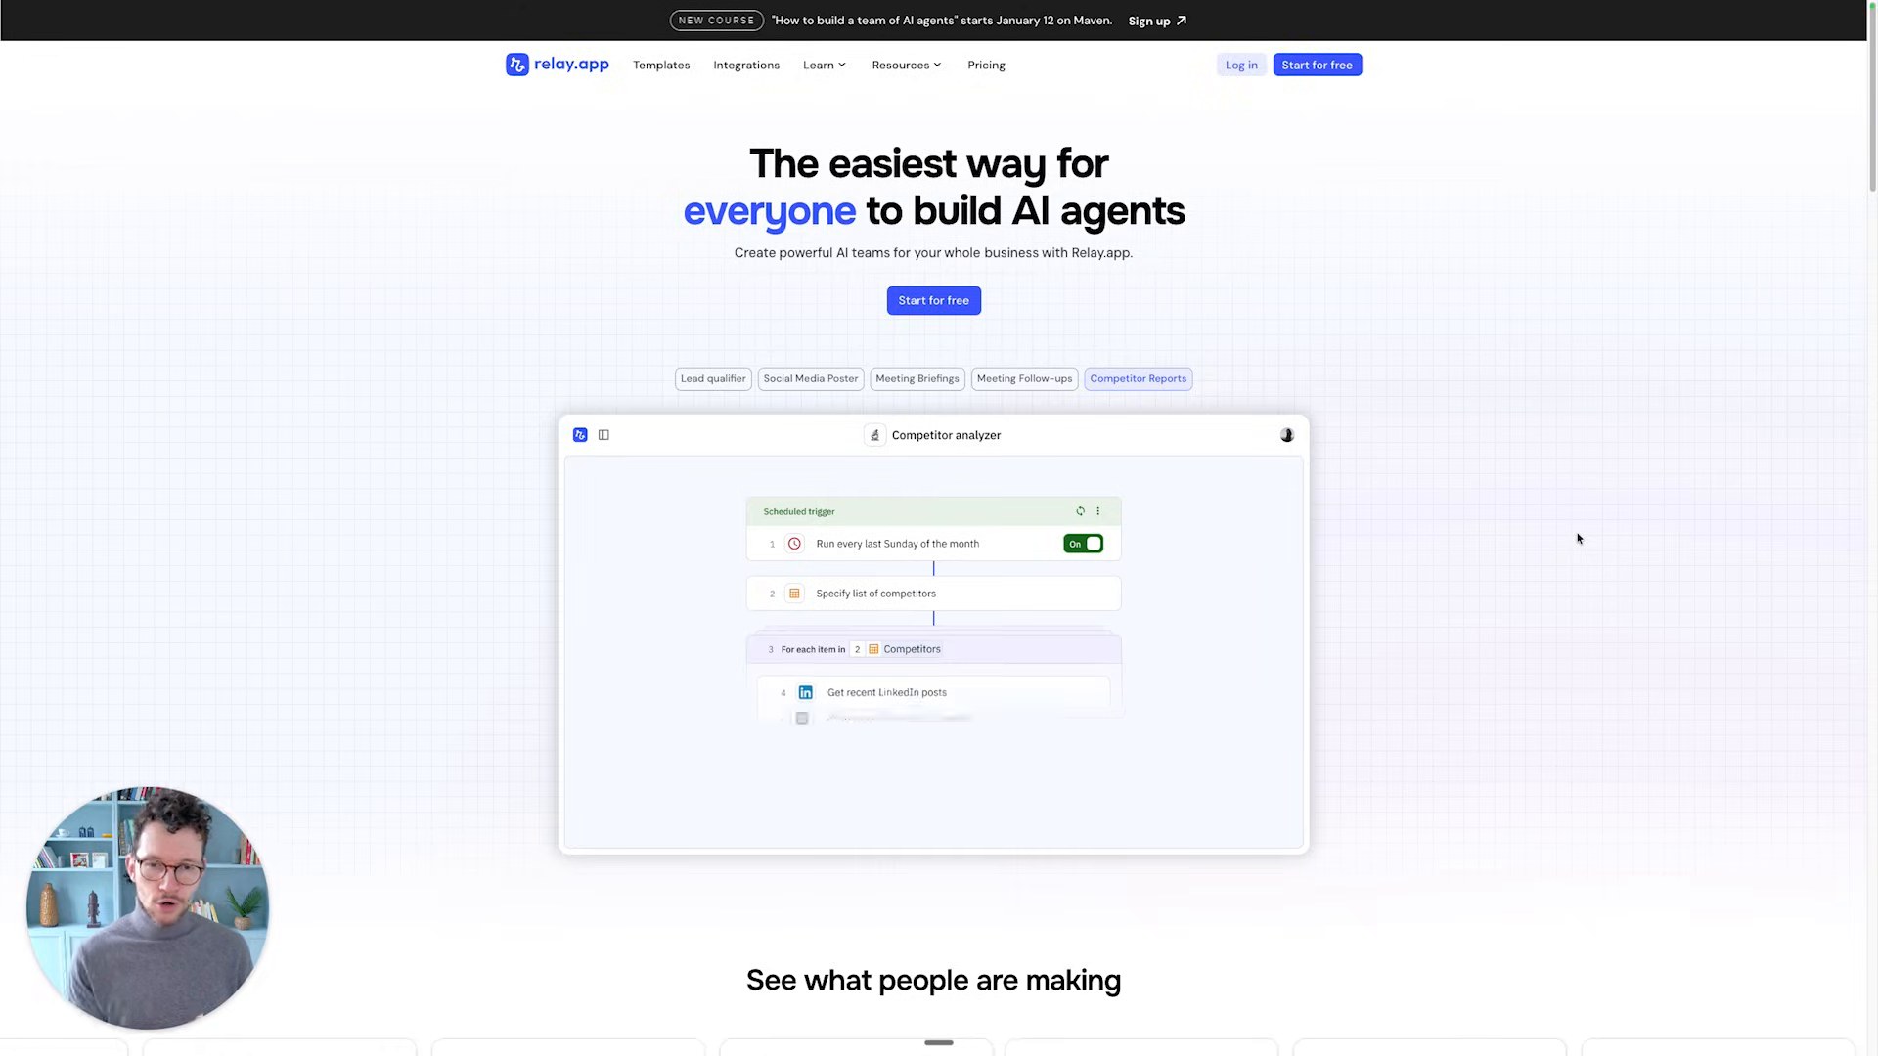
Rename the untitled Relay.app workflow to 'Create DD Tasks'
key("ctrl+Left")
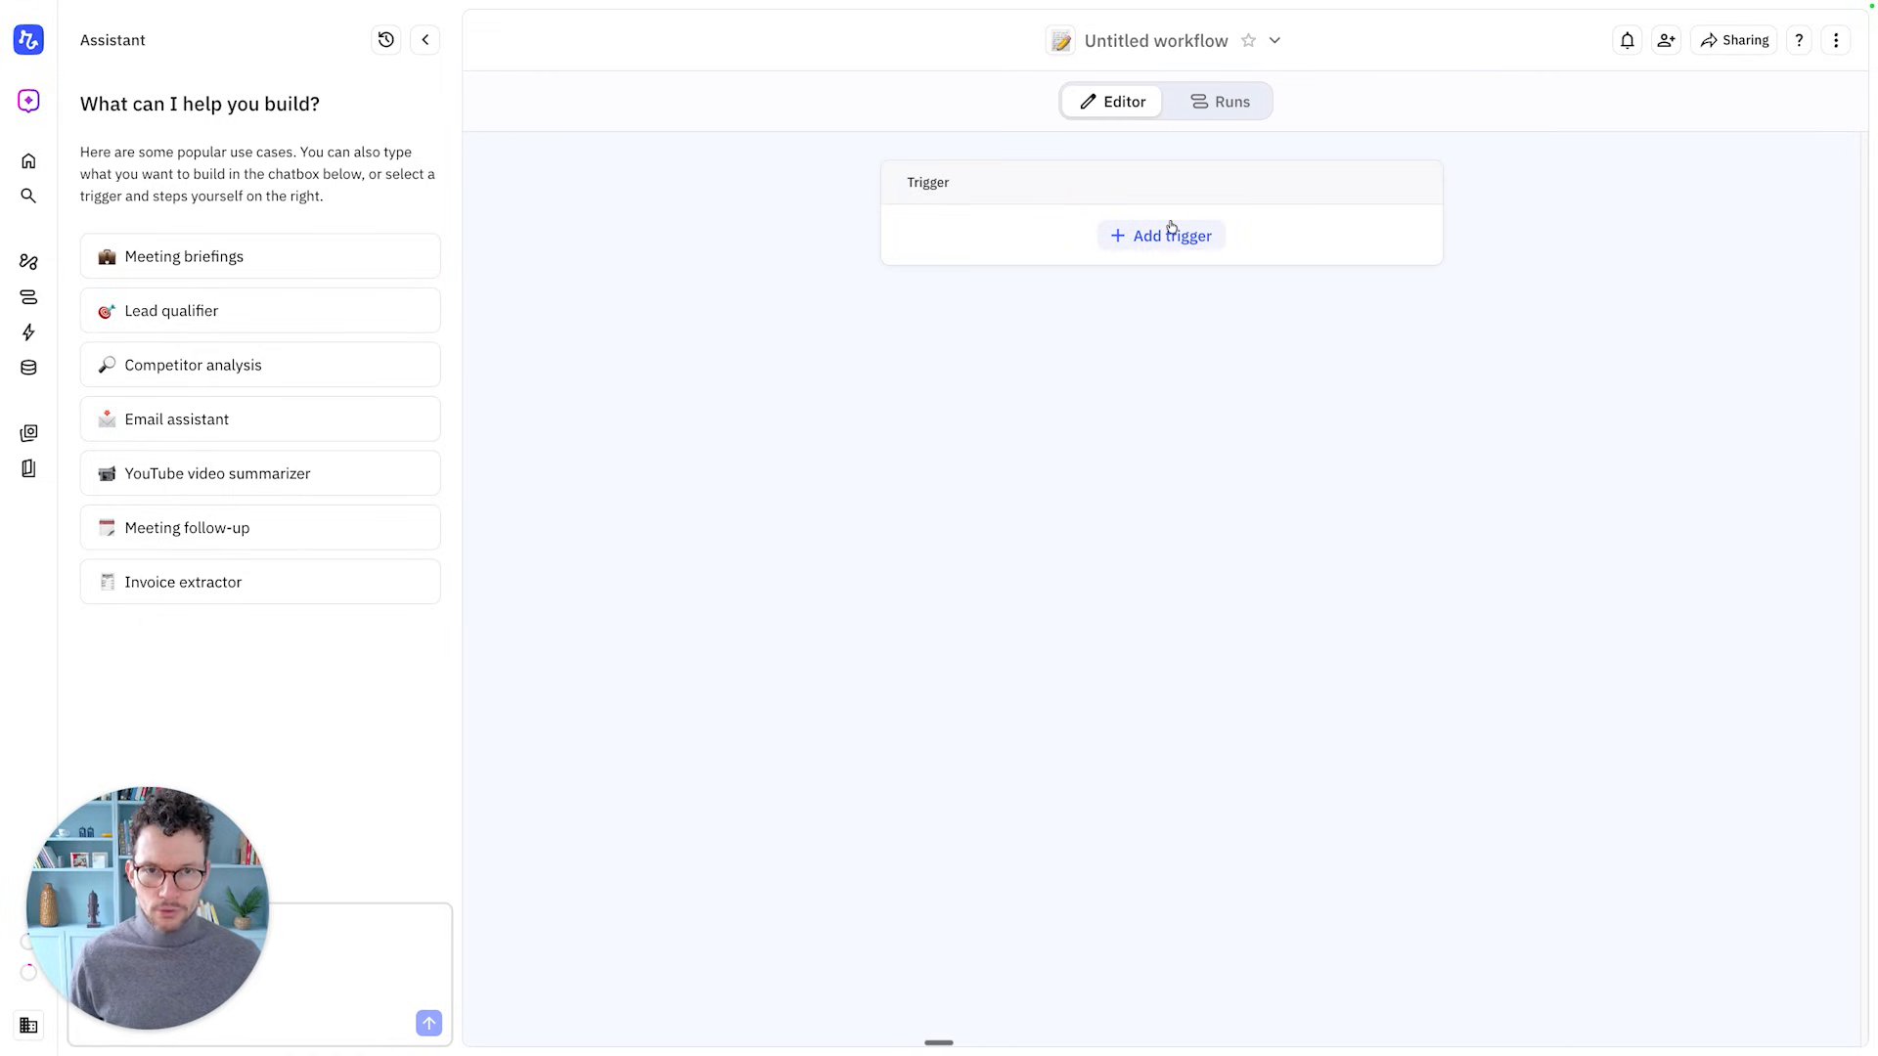
left_click(1120, 47)
type("Crea")
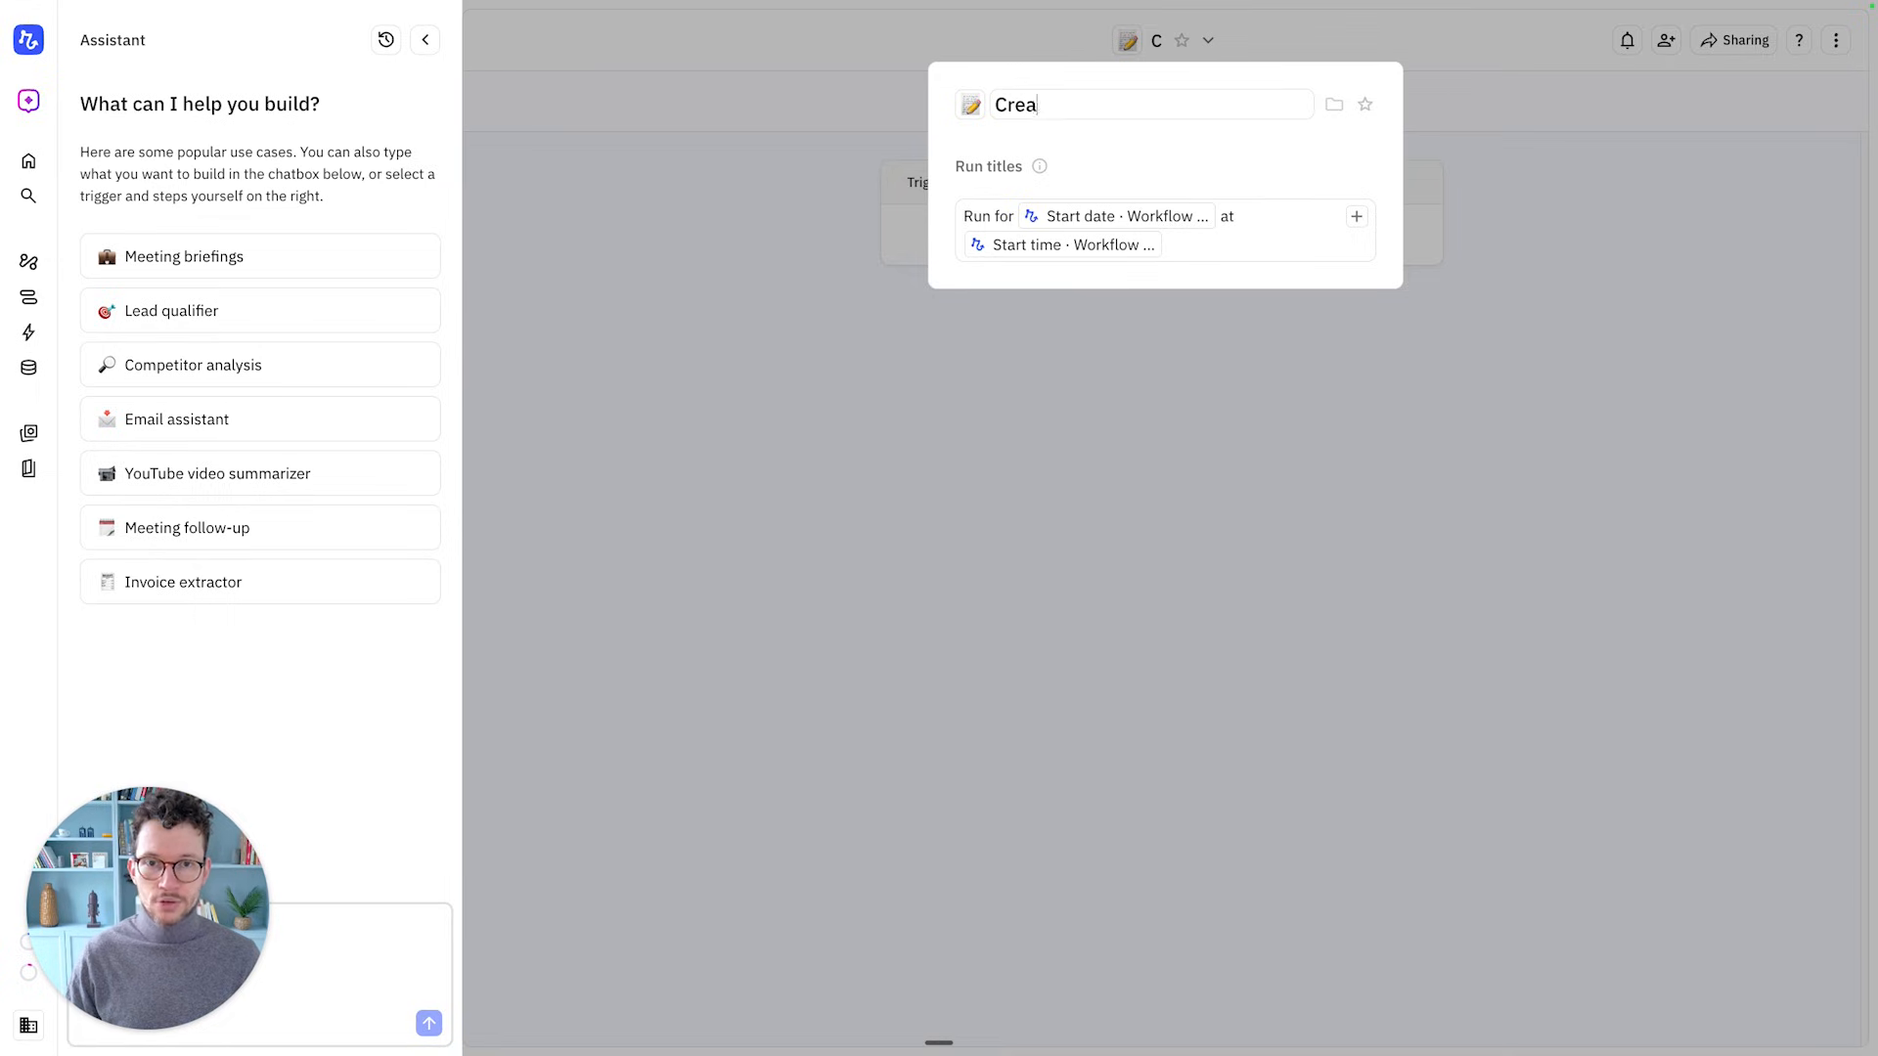
type("te DD Tasks")
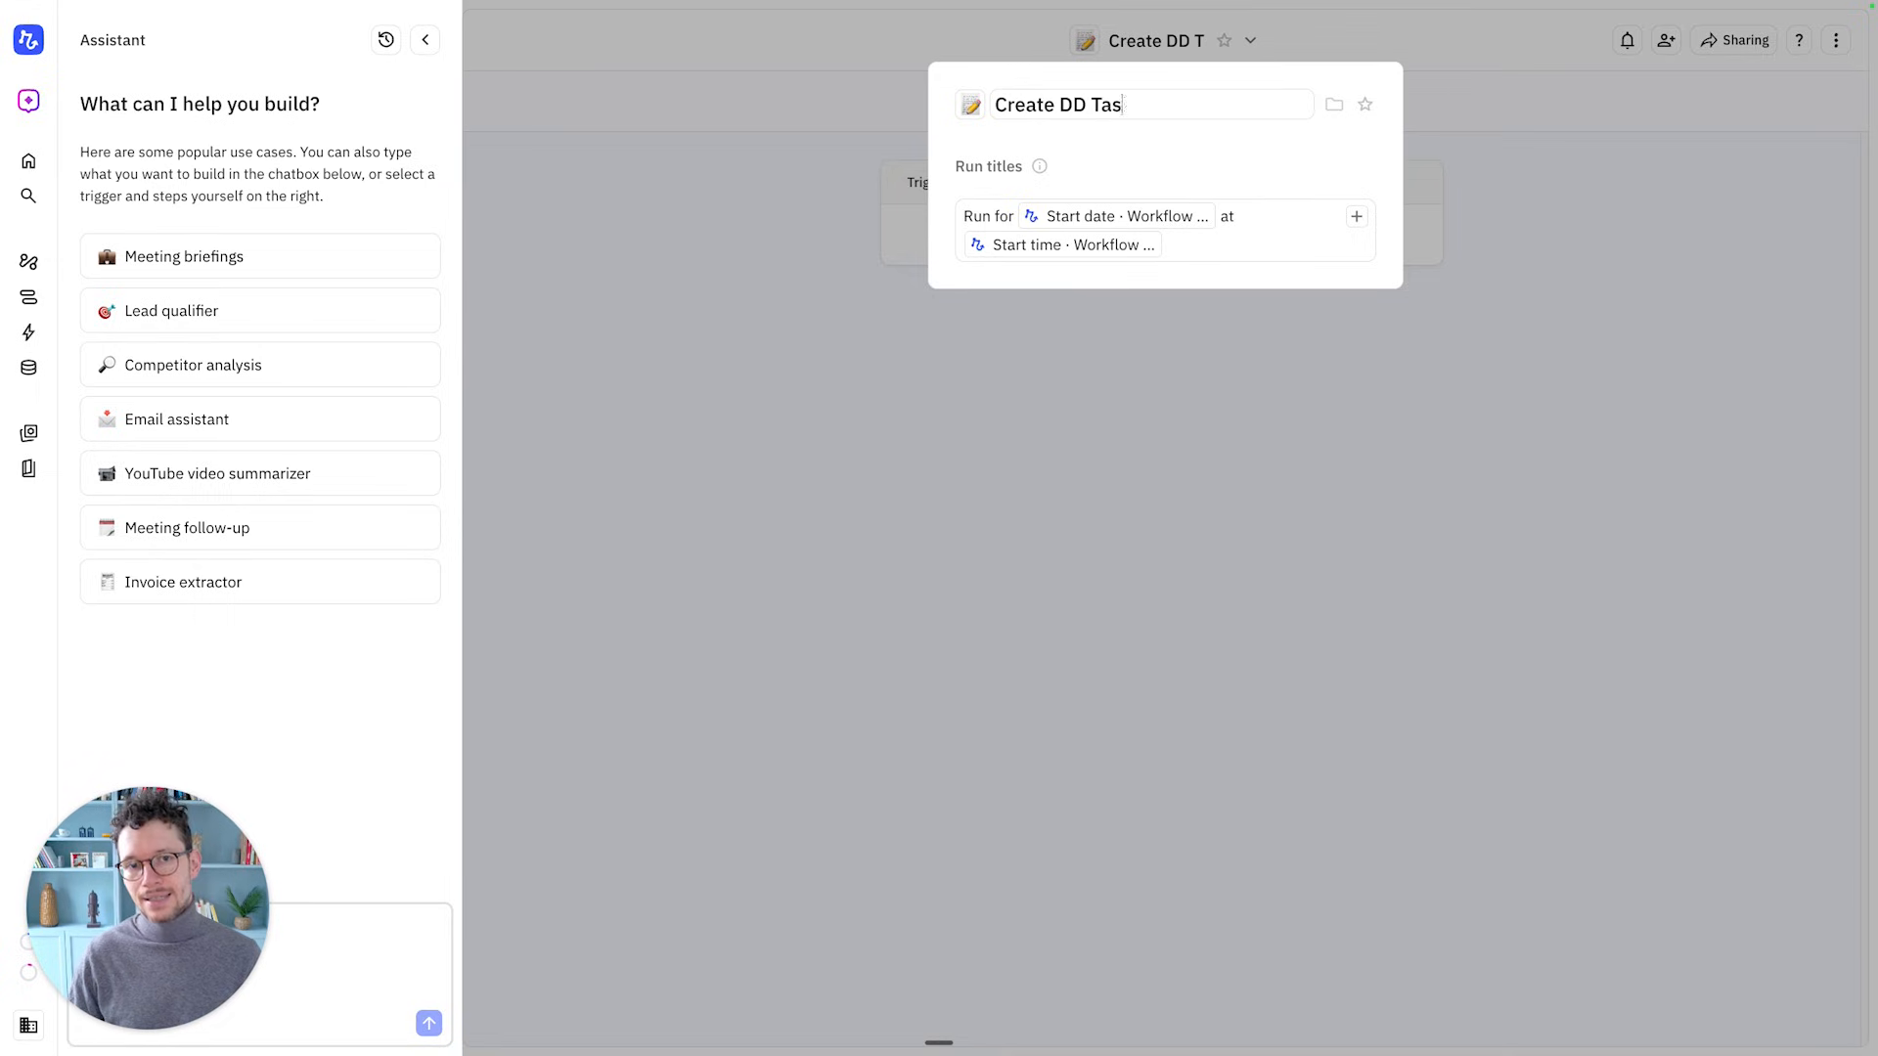
left_click(1166, 367)
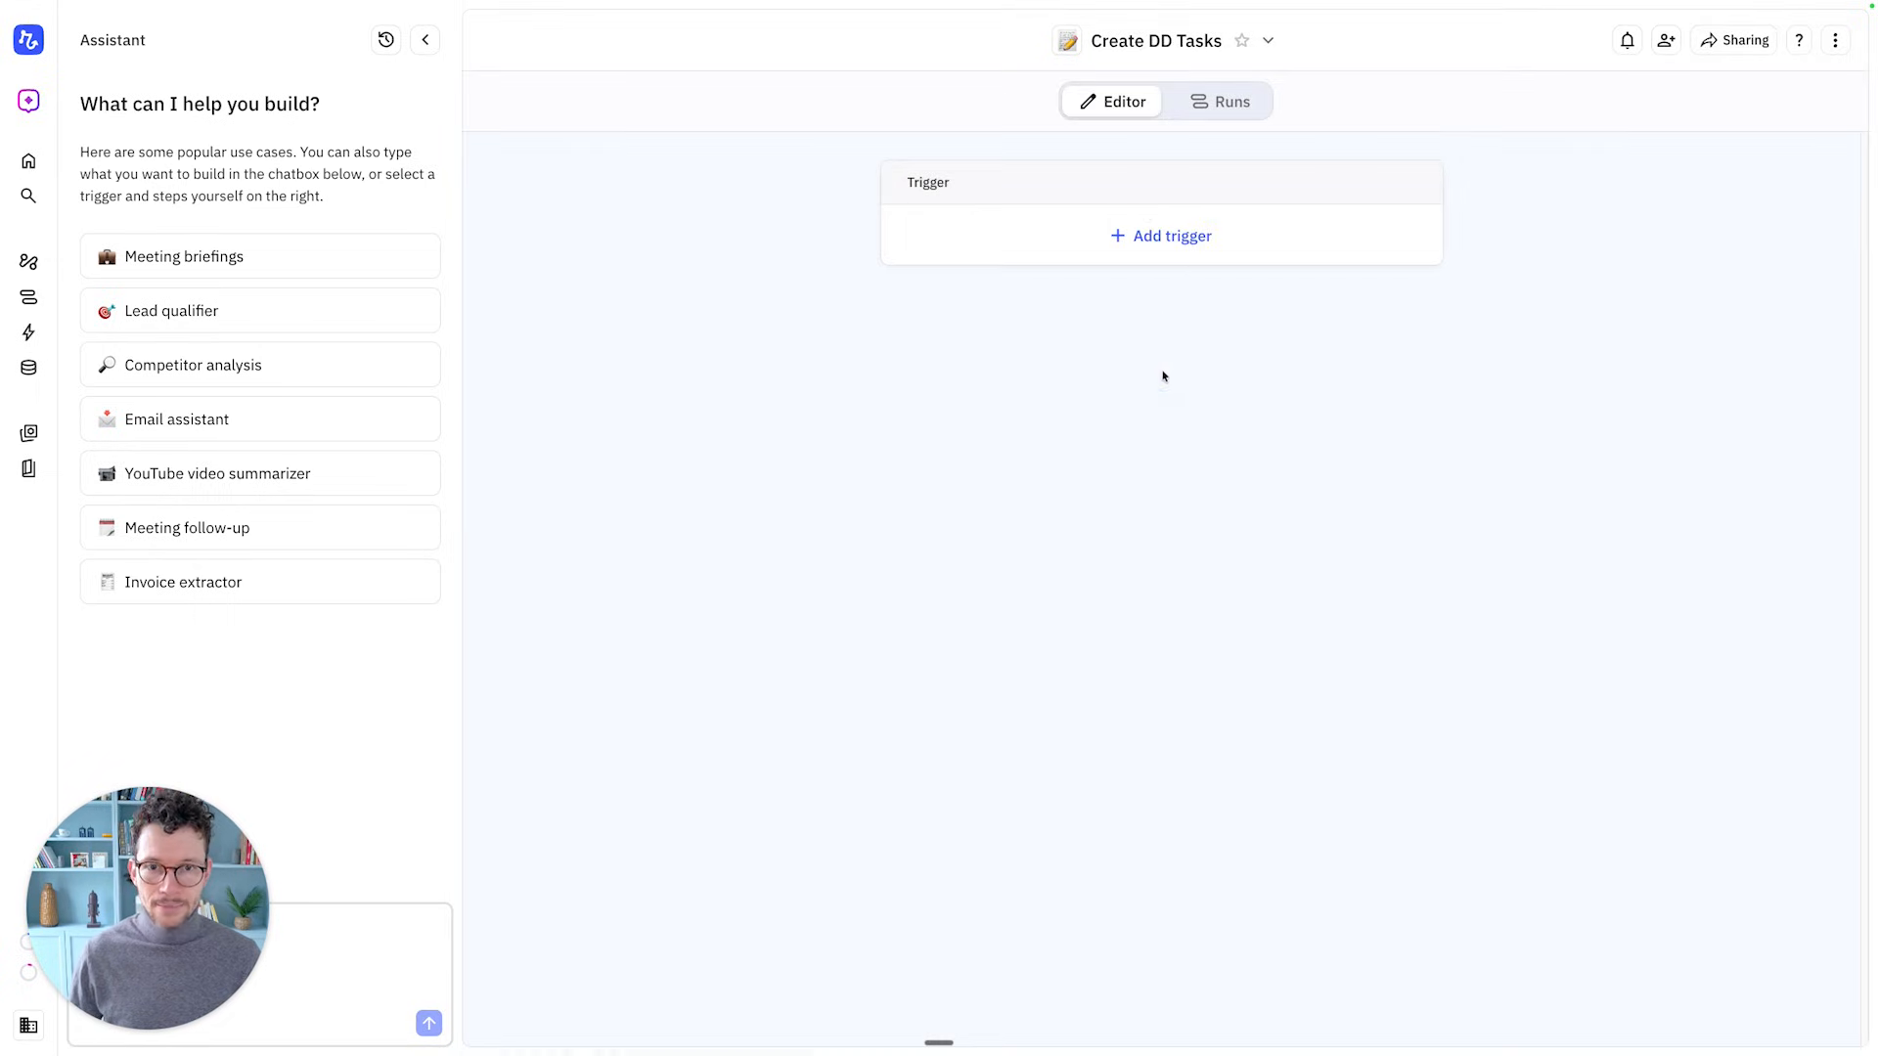
Add a Webhook trigger to Create DD Tasks and copy its unique URL
left_click(1132, 250)
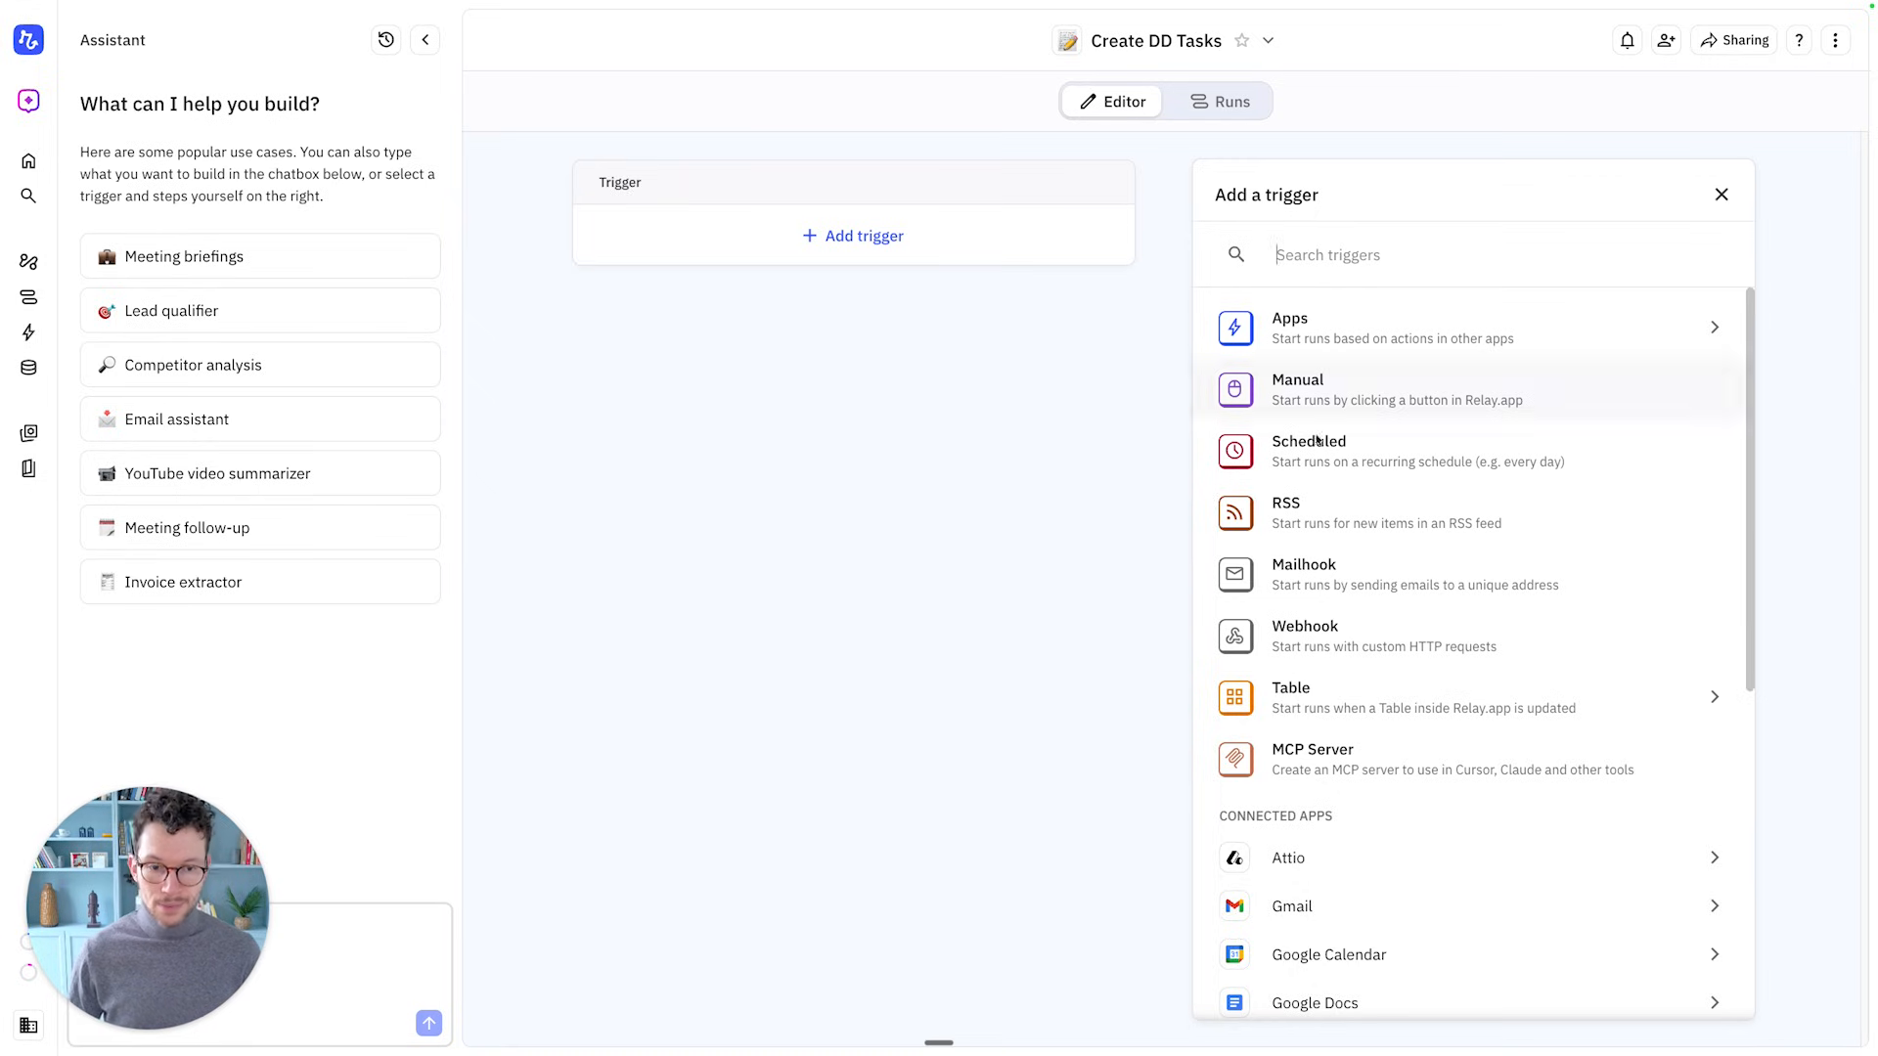
left_click(1393, 652)
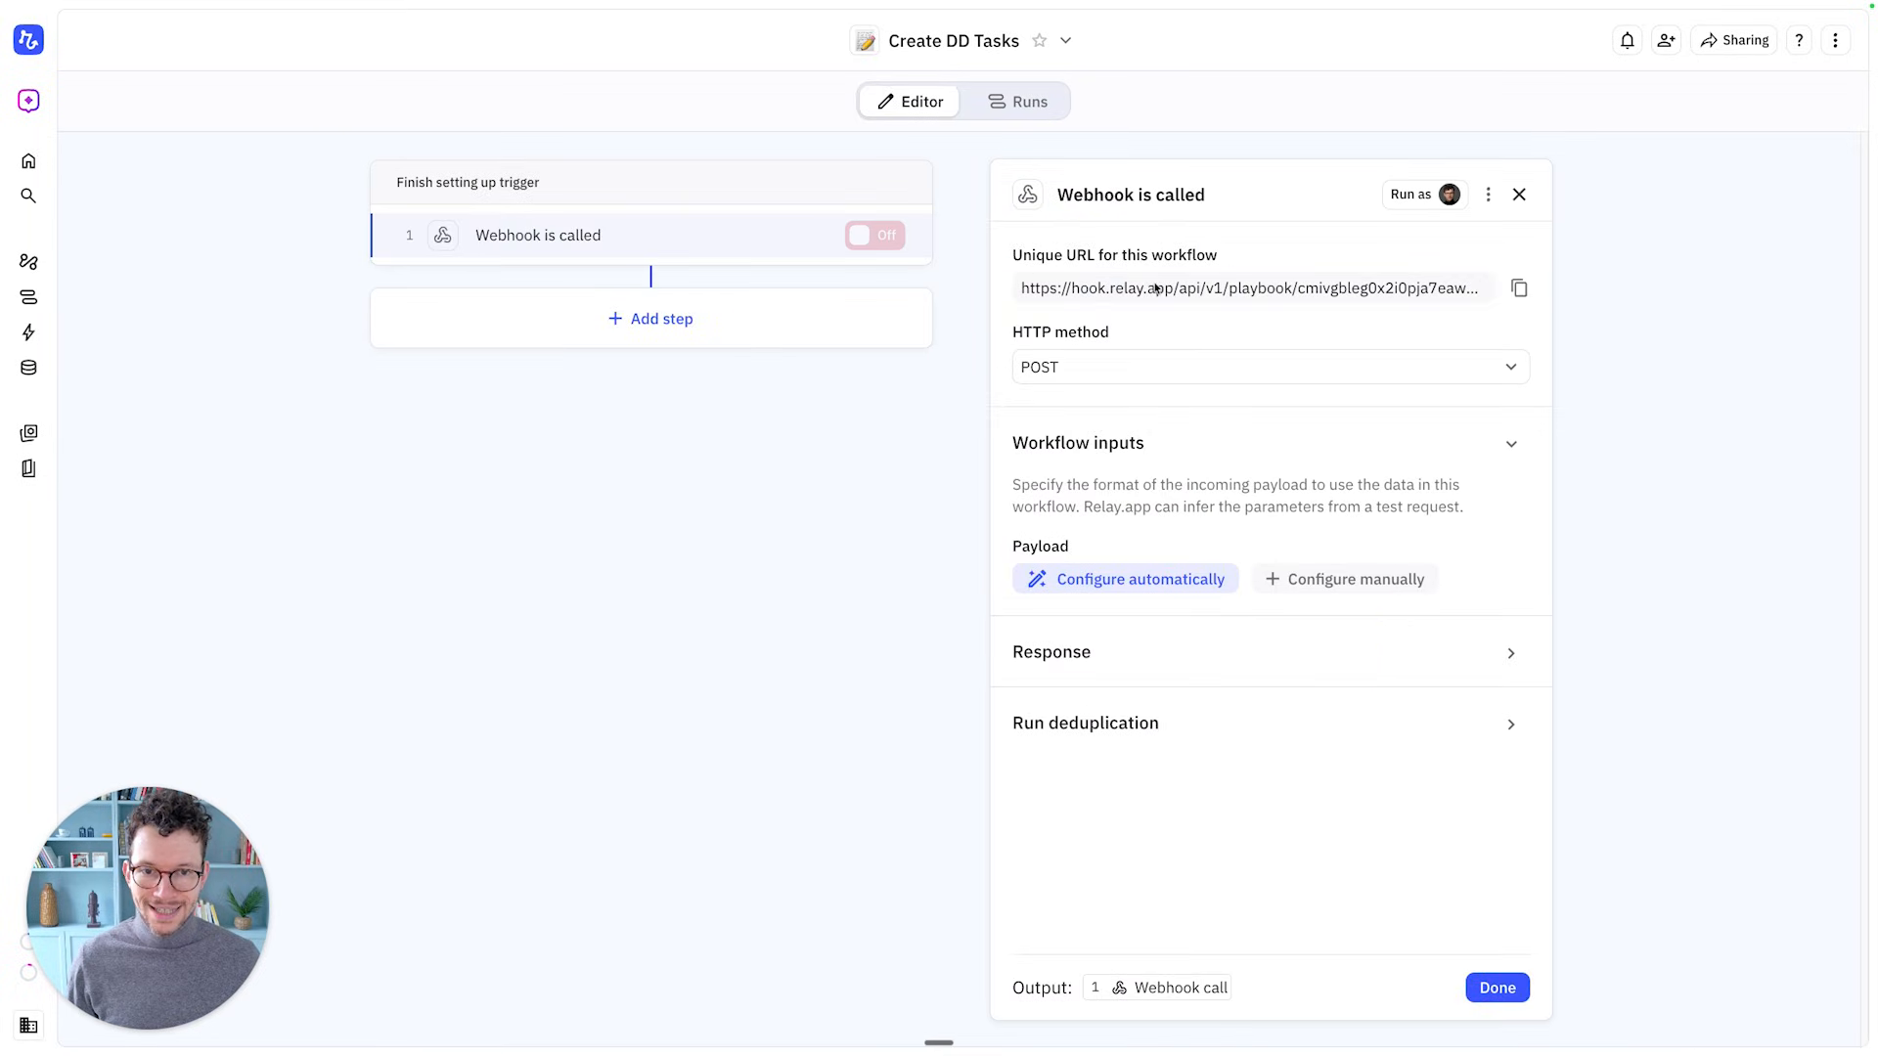
left_click(1518, 289)
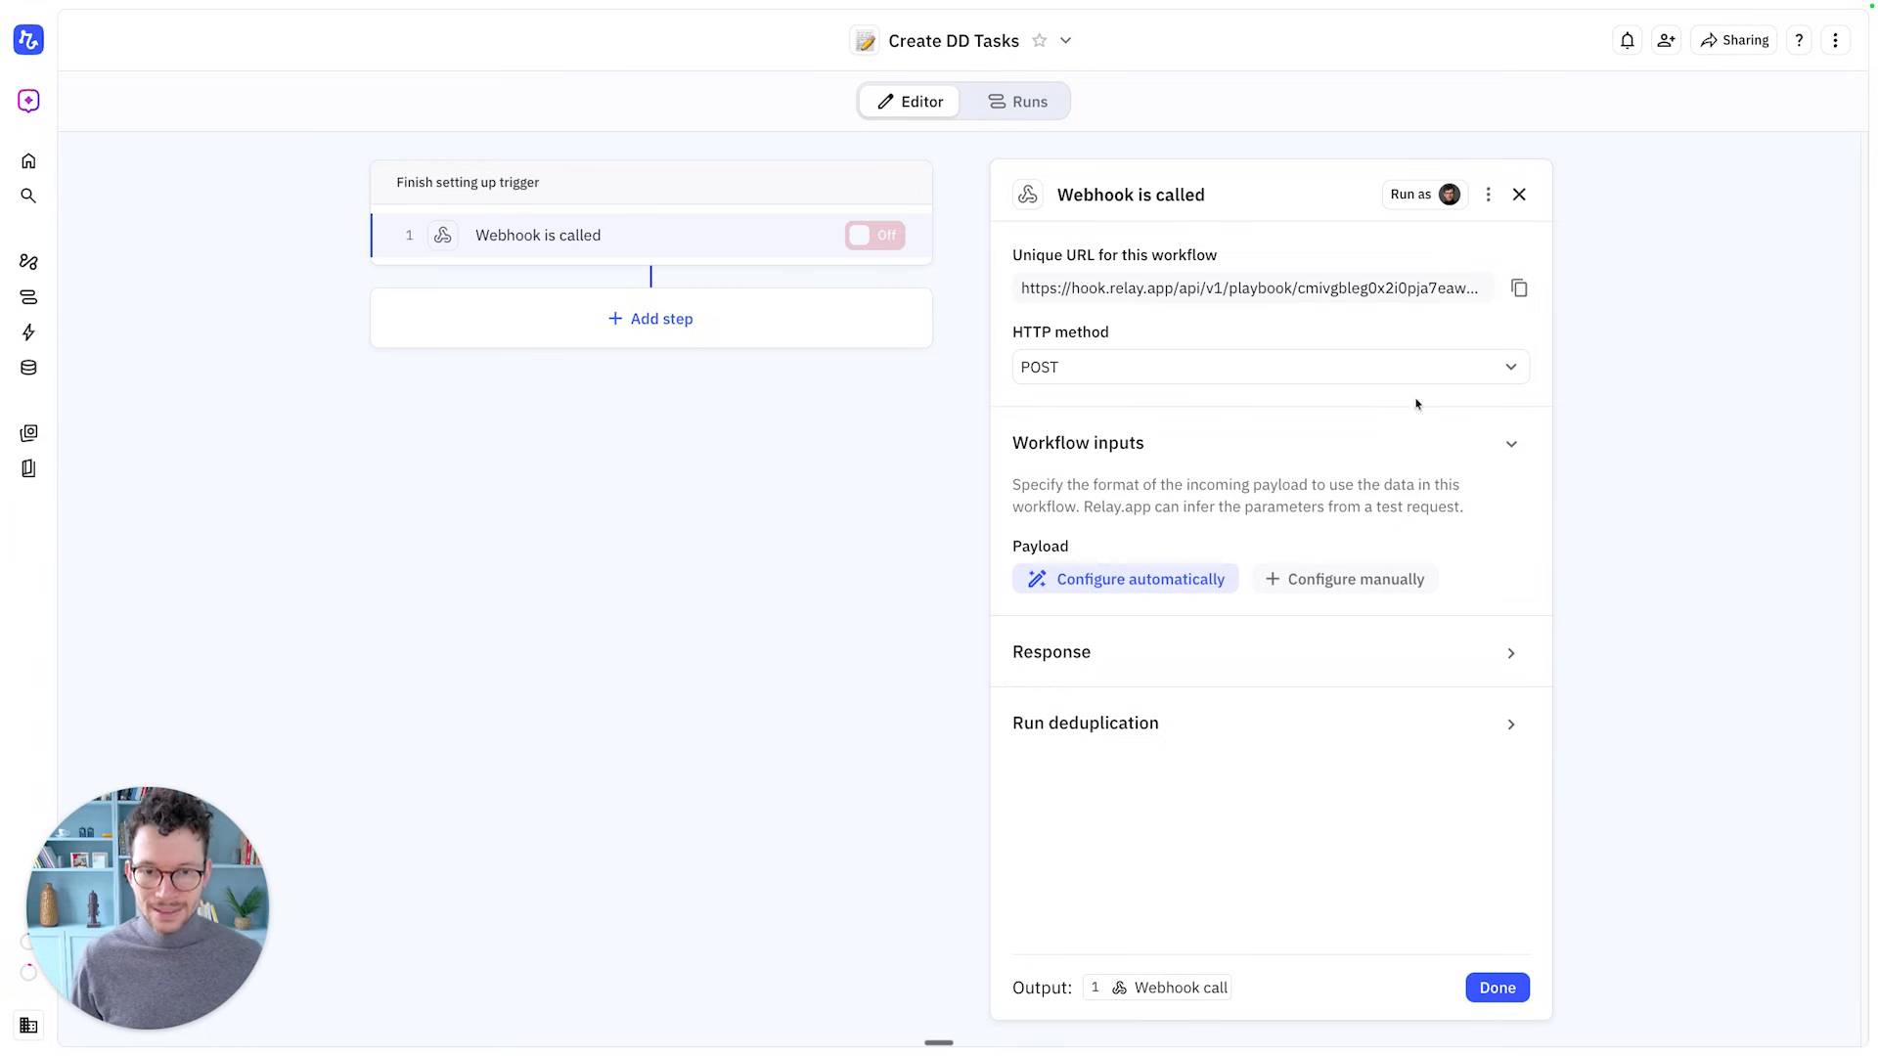
key("ctrl+Left")
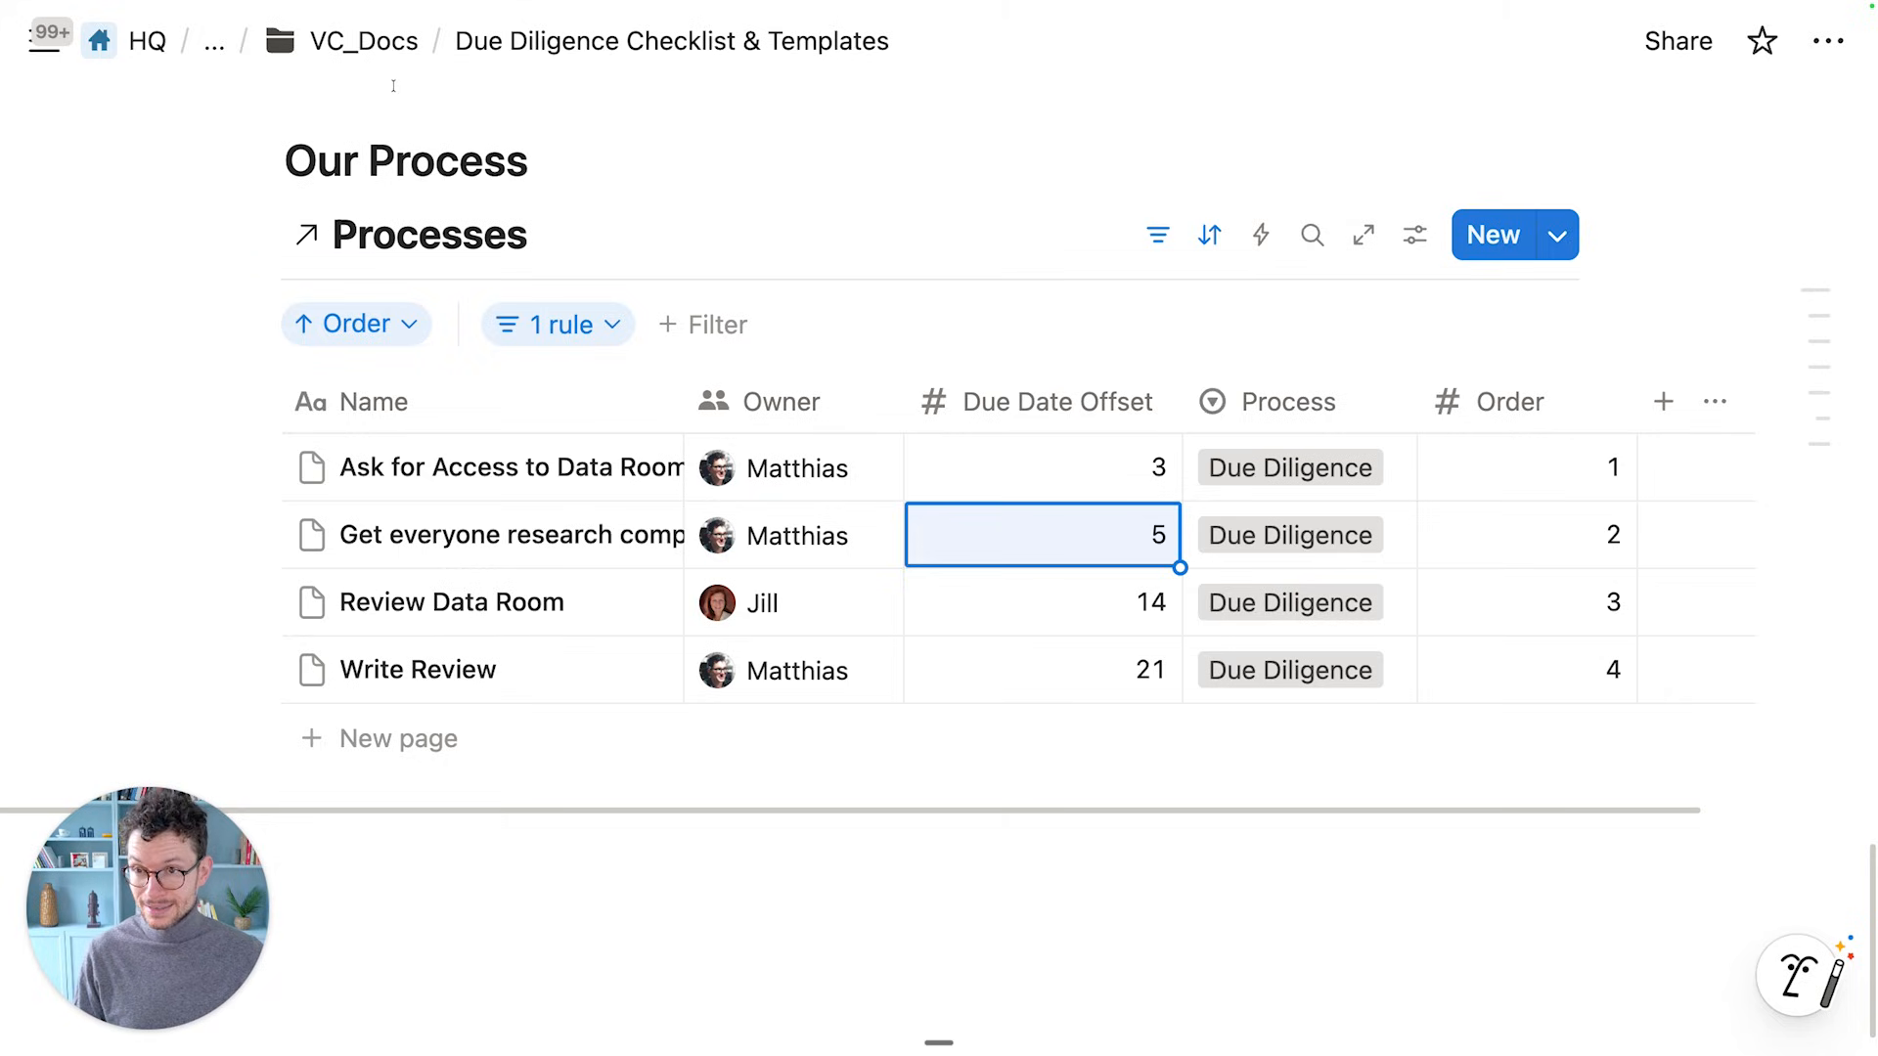
Open the Projects database under VC_Docs > Backend and show its automations
left_click(372, 46)
left_click(352, 39)
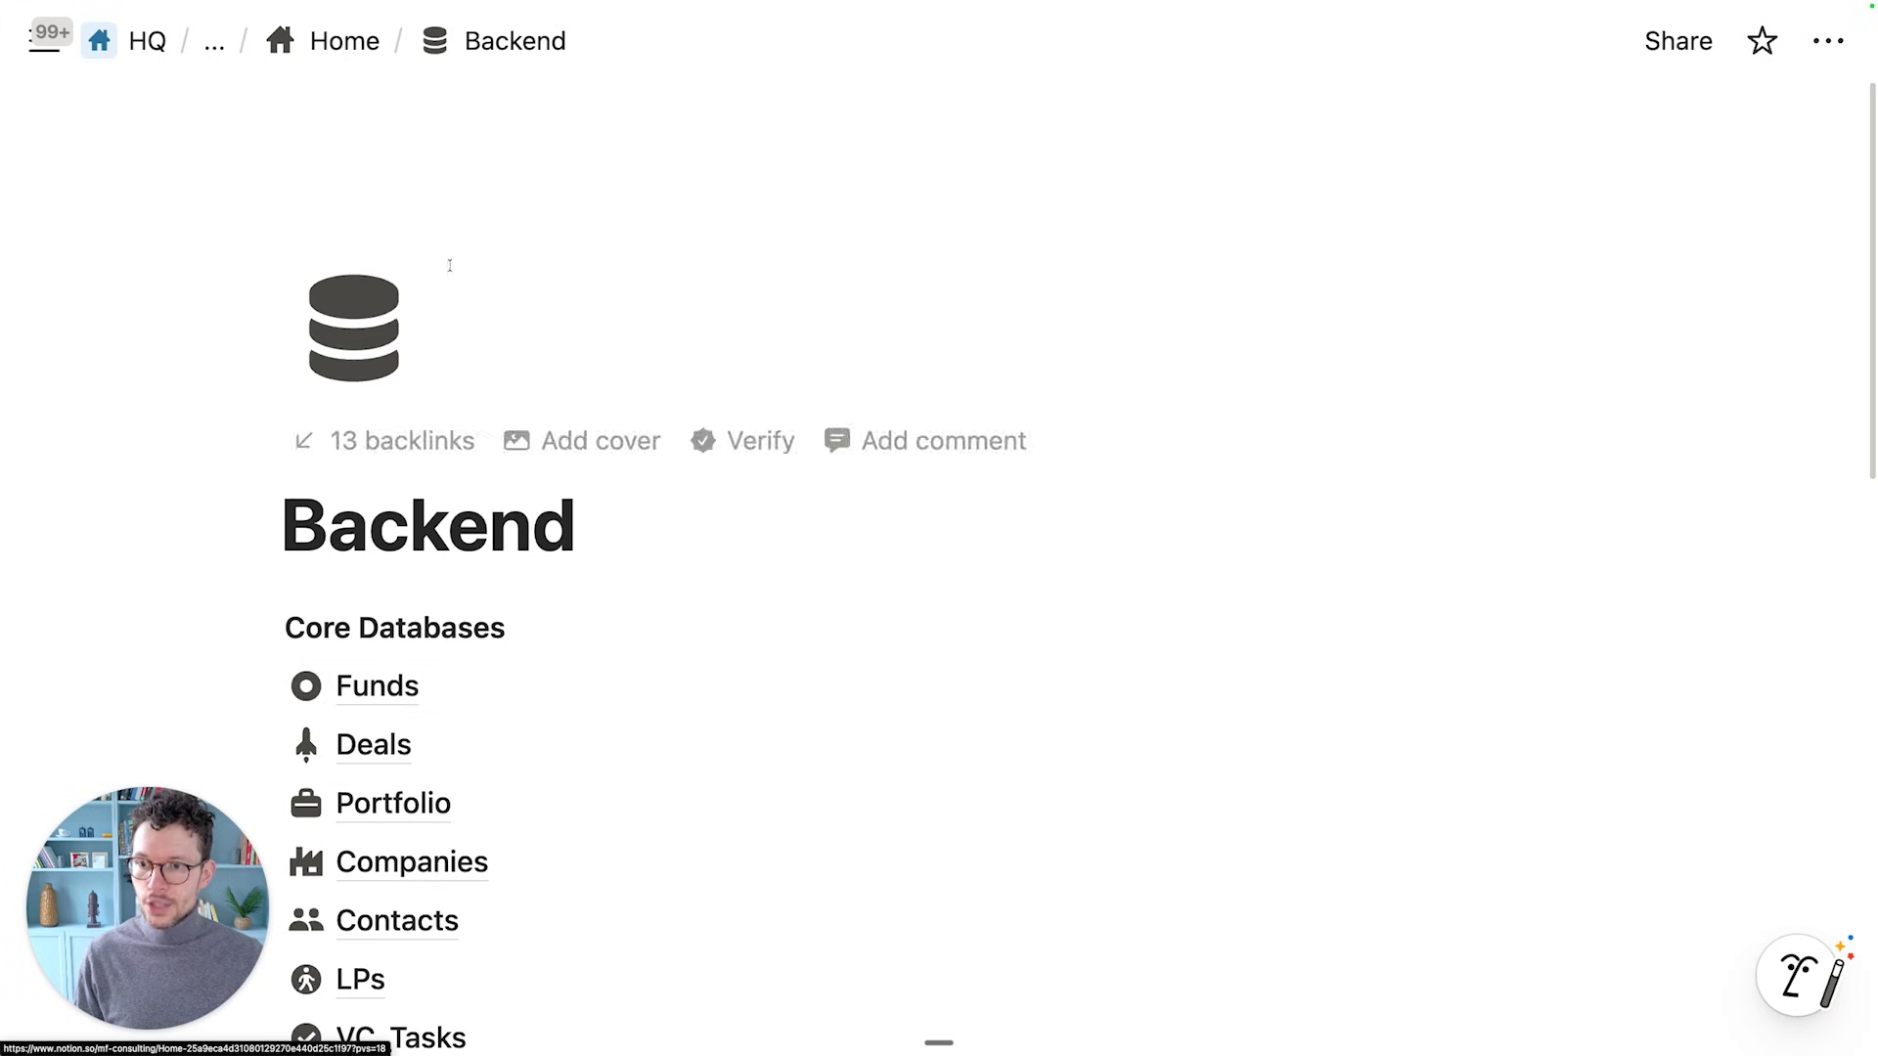
scroll(476, 749, "down", 4)
scroll(480, 751, "down", 2)
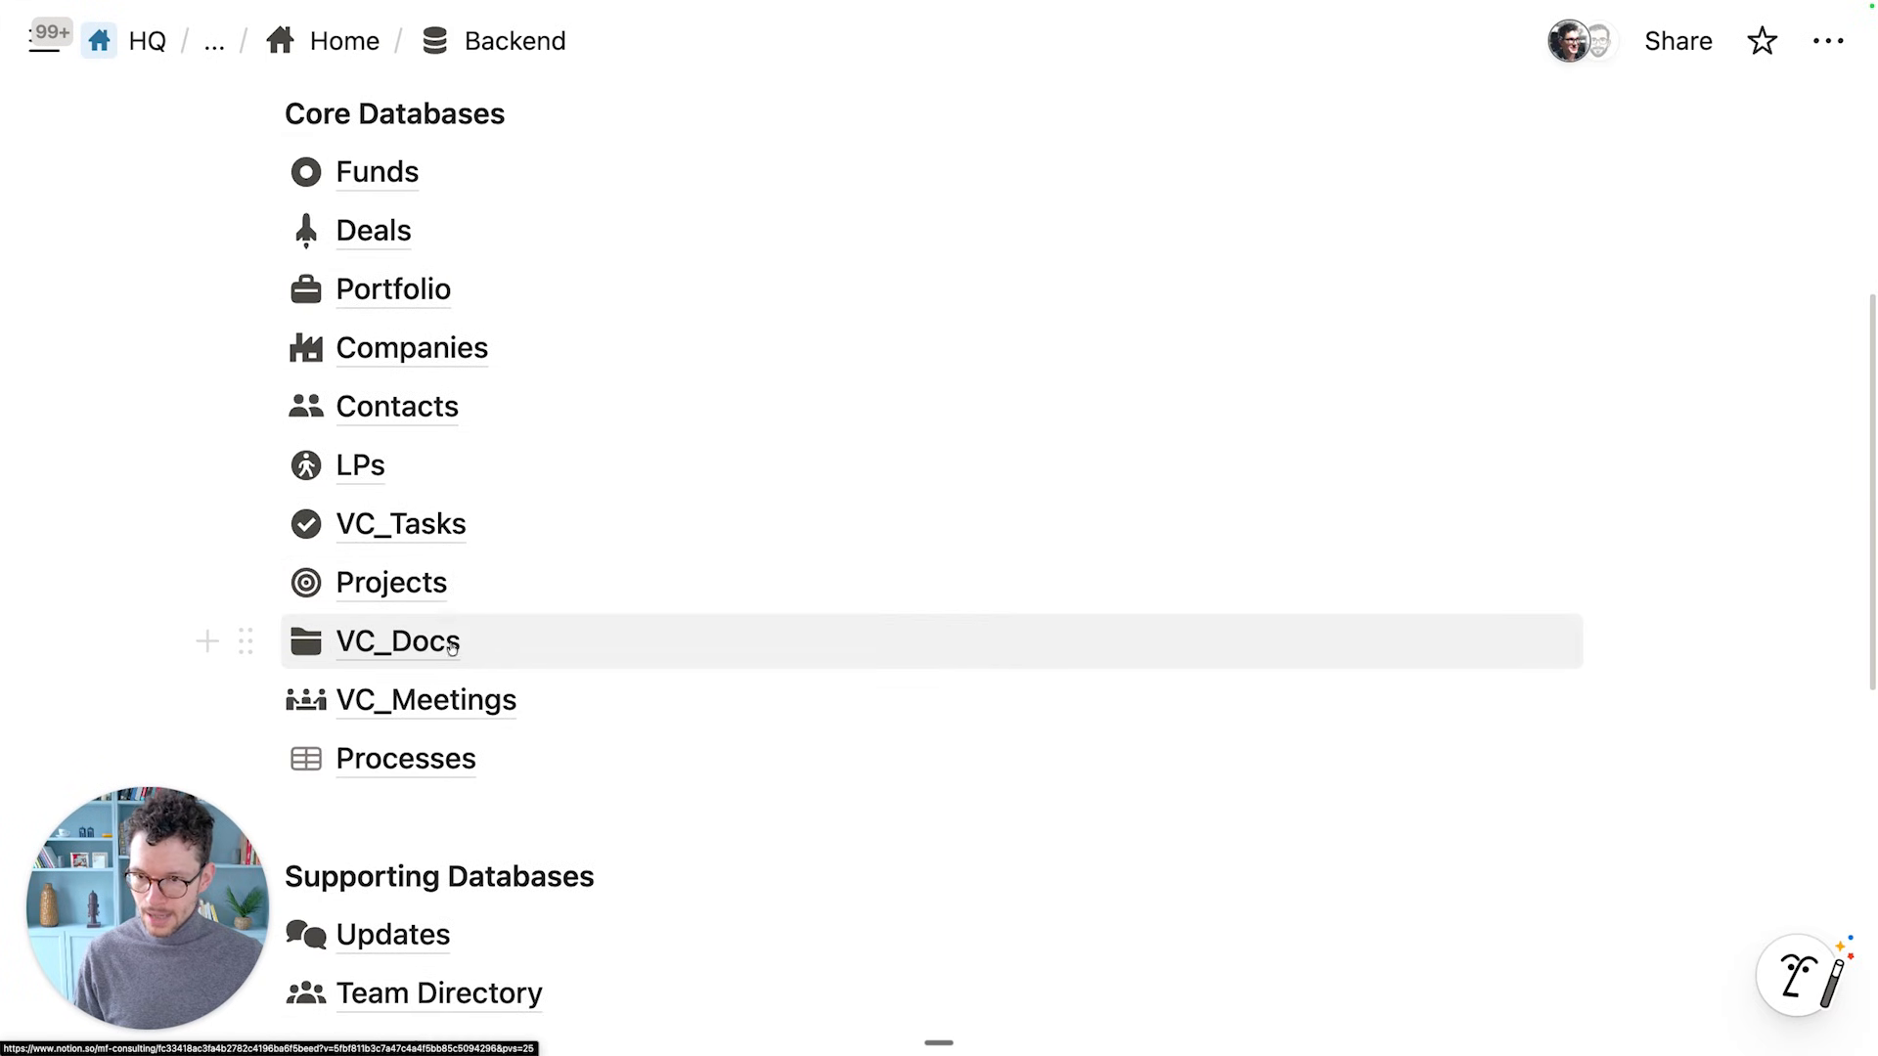
left_click(432, 589)
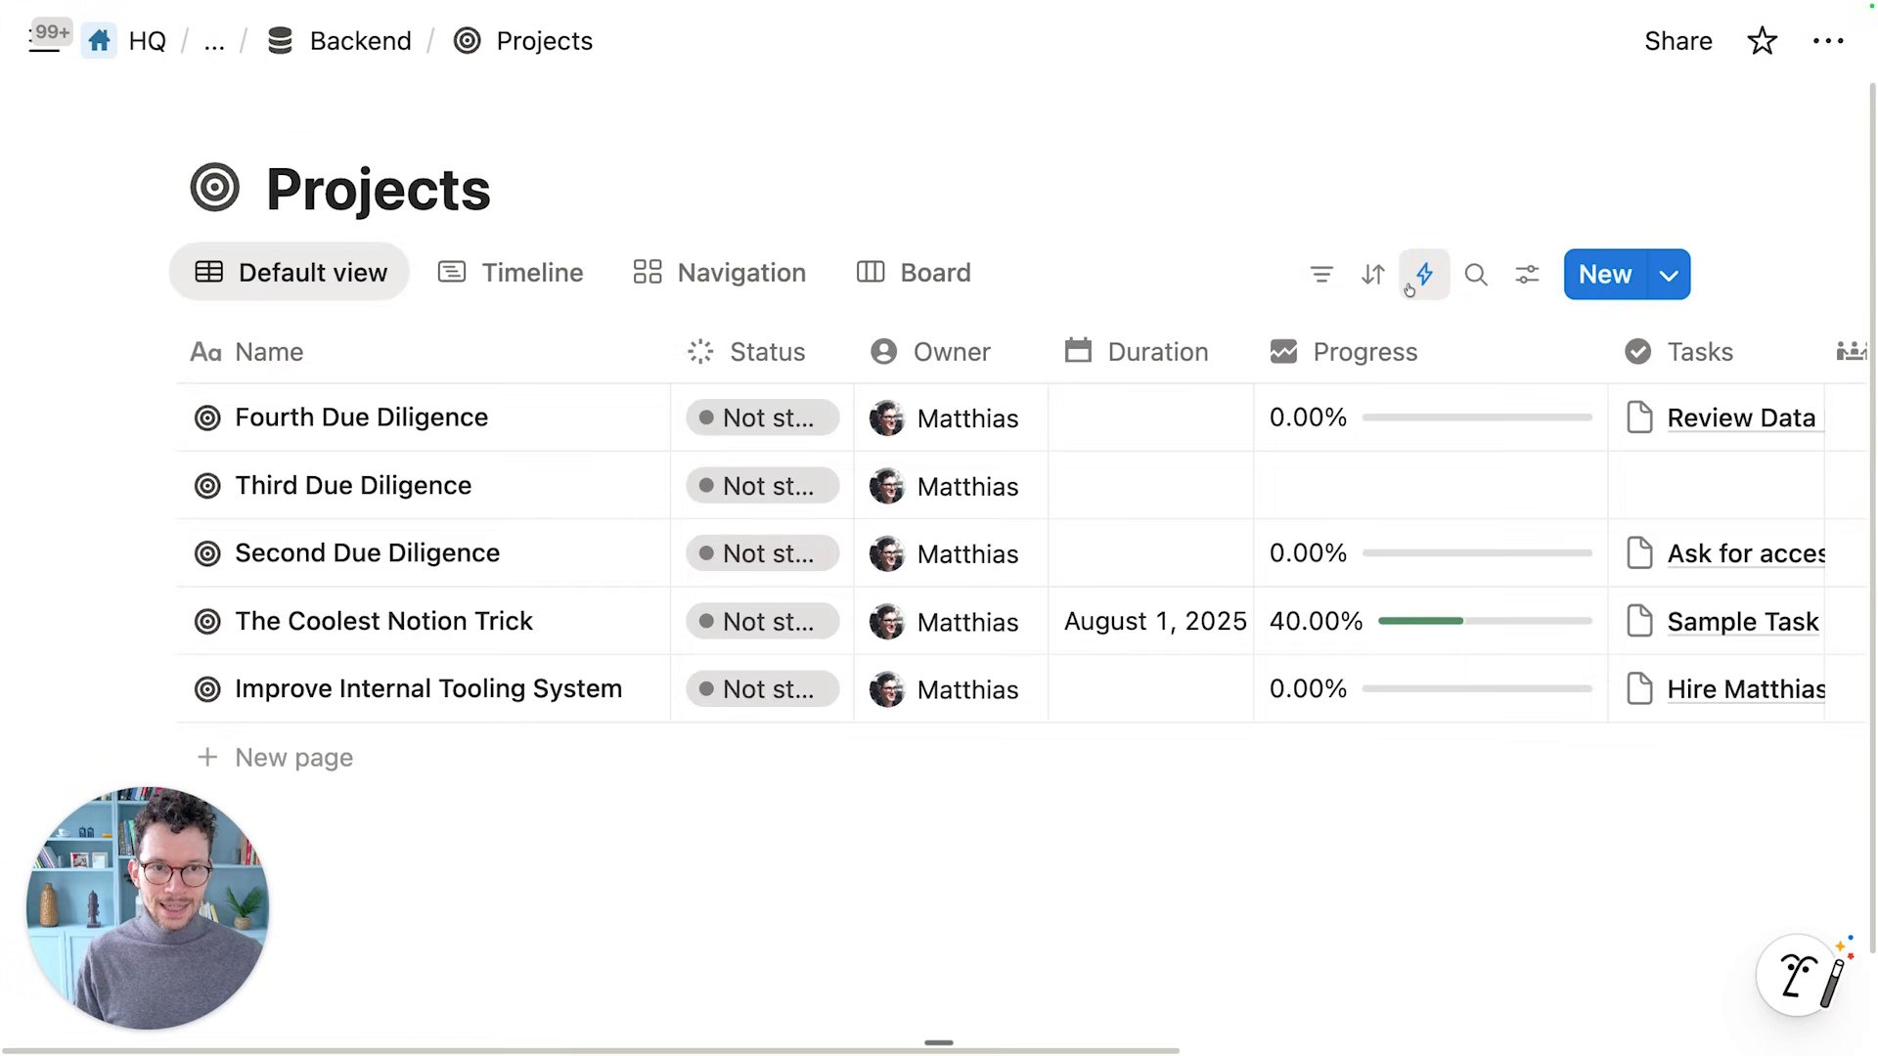
left_click(1434, 274)
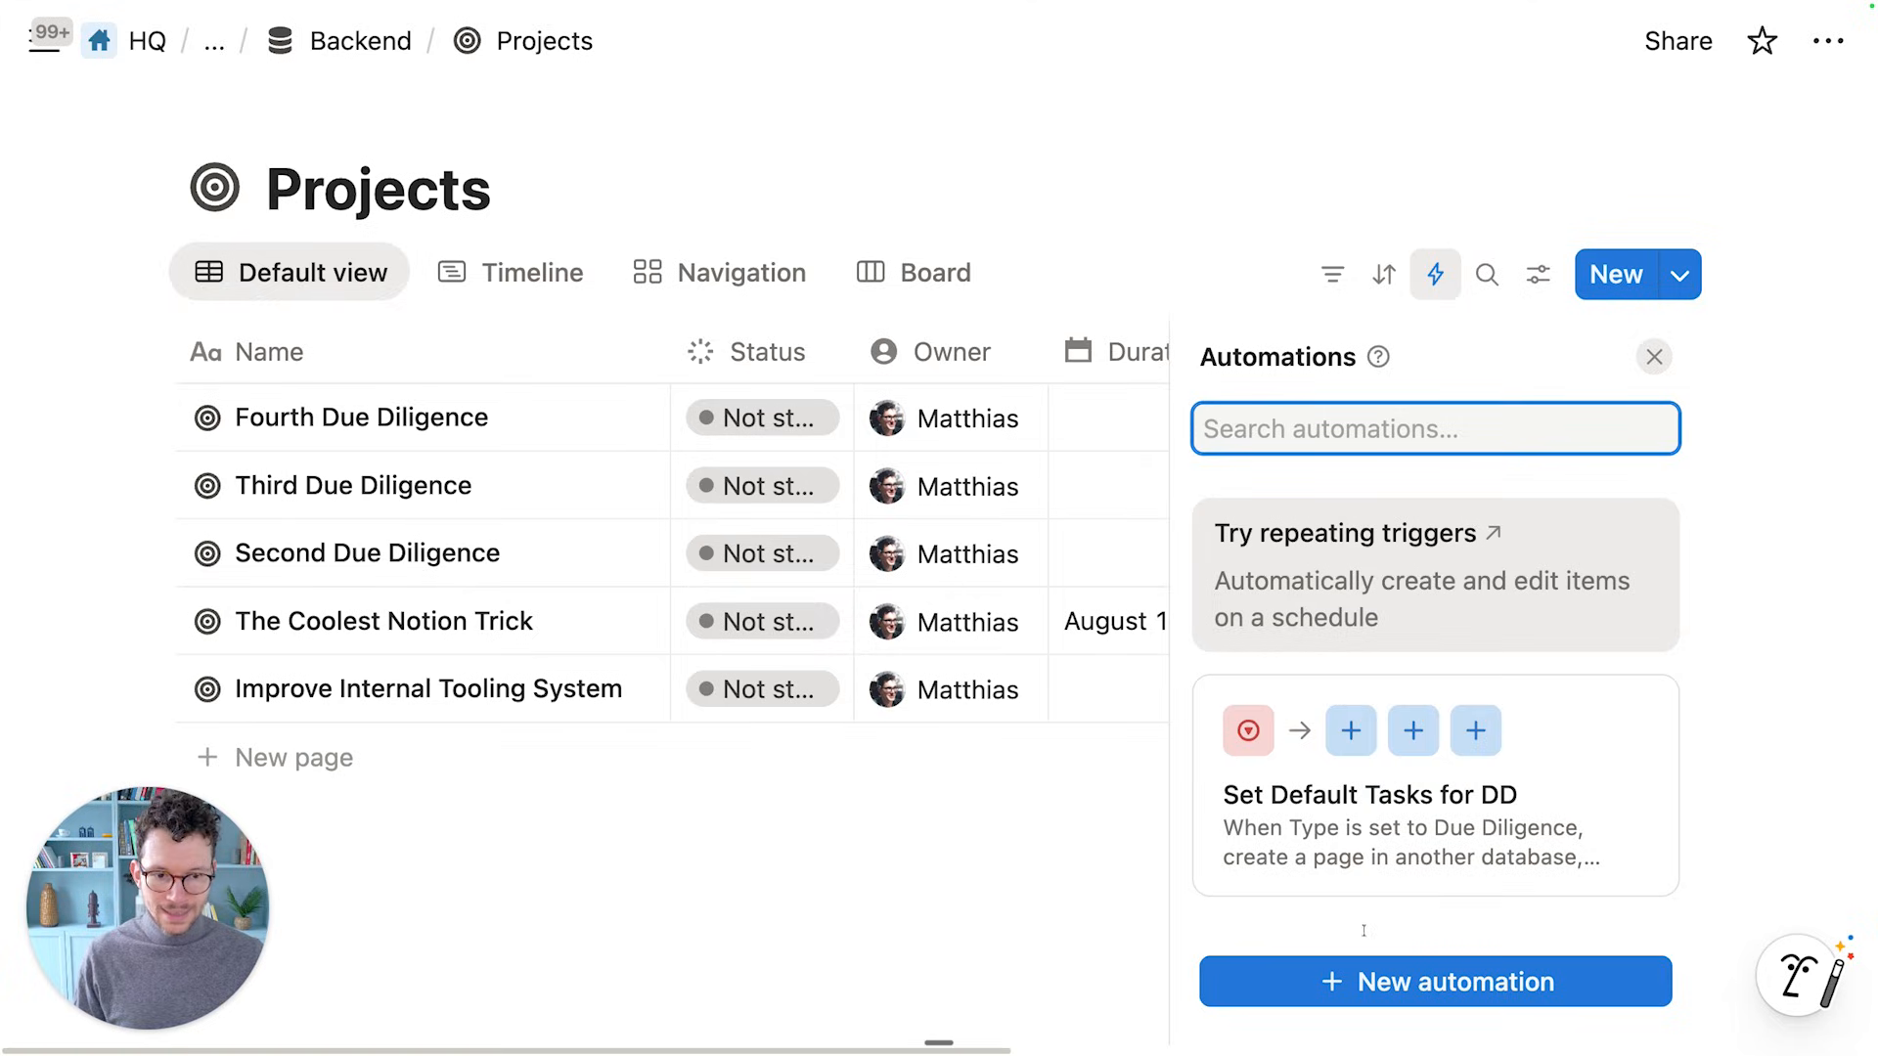
Create a 'Trigger DD Process' automation that fires when Type is set to Due Diligence
left_click(1392, 988)
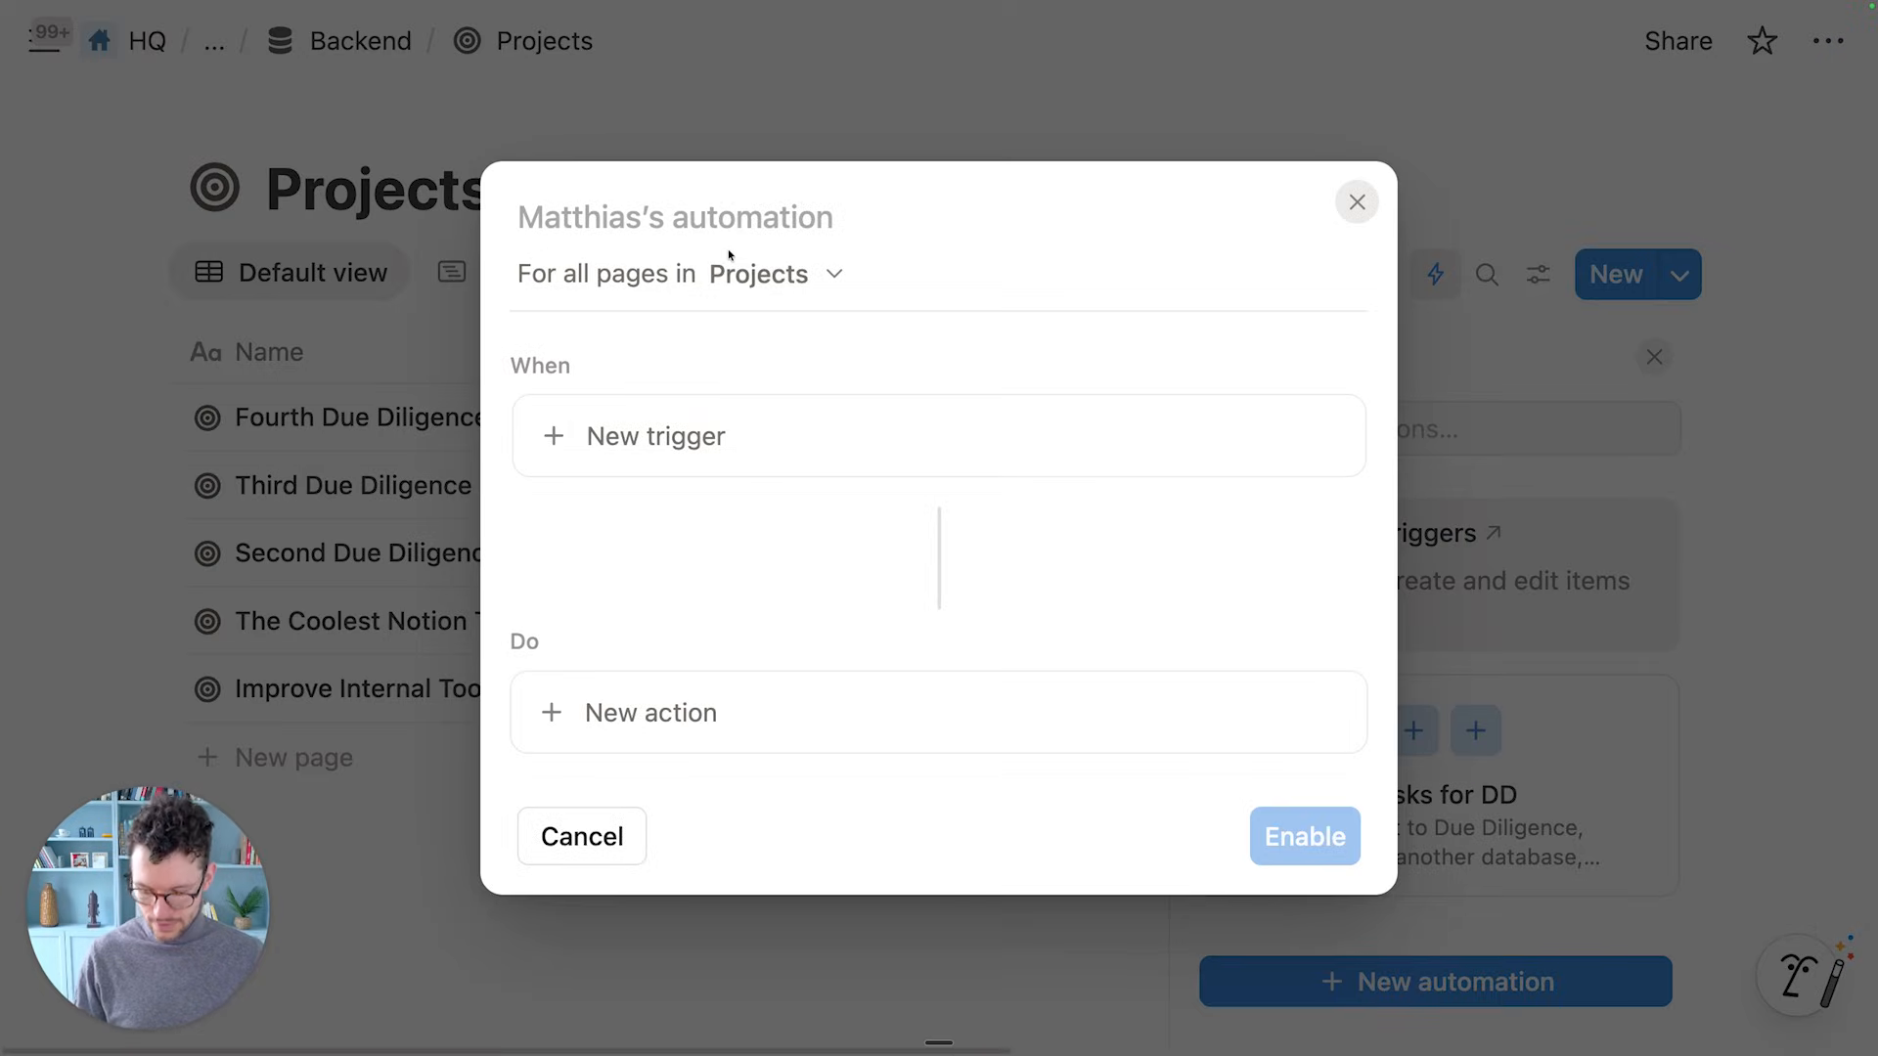
type("Trigg")
type("D PRoce")
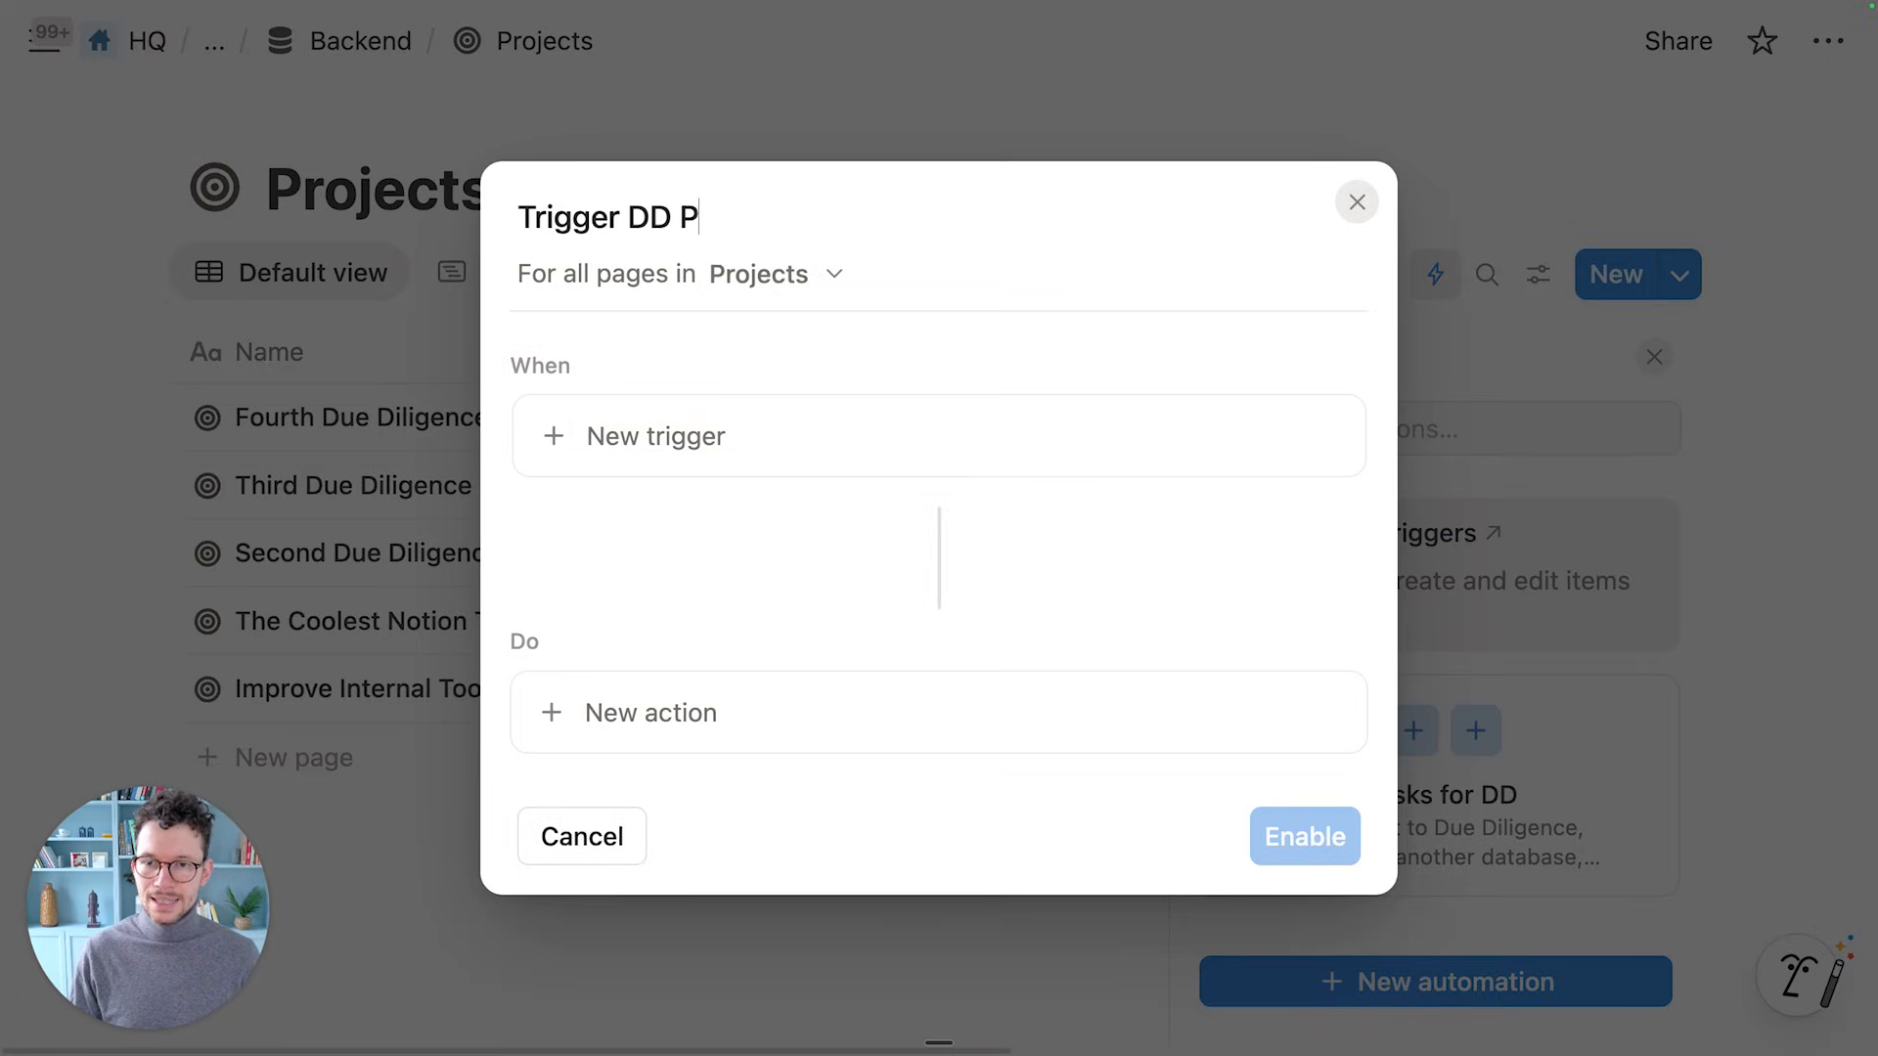
key("BackSpace")
key("BackSpace")
key("BackSpace")
key("BackSpace")
type("rocess")
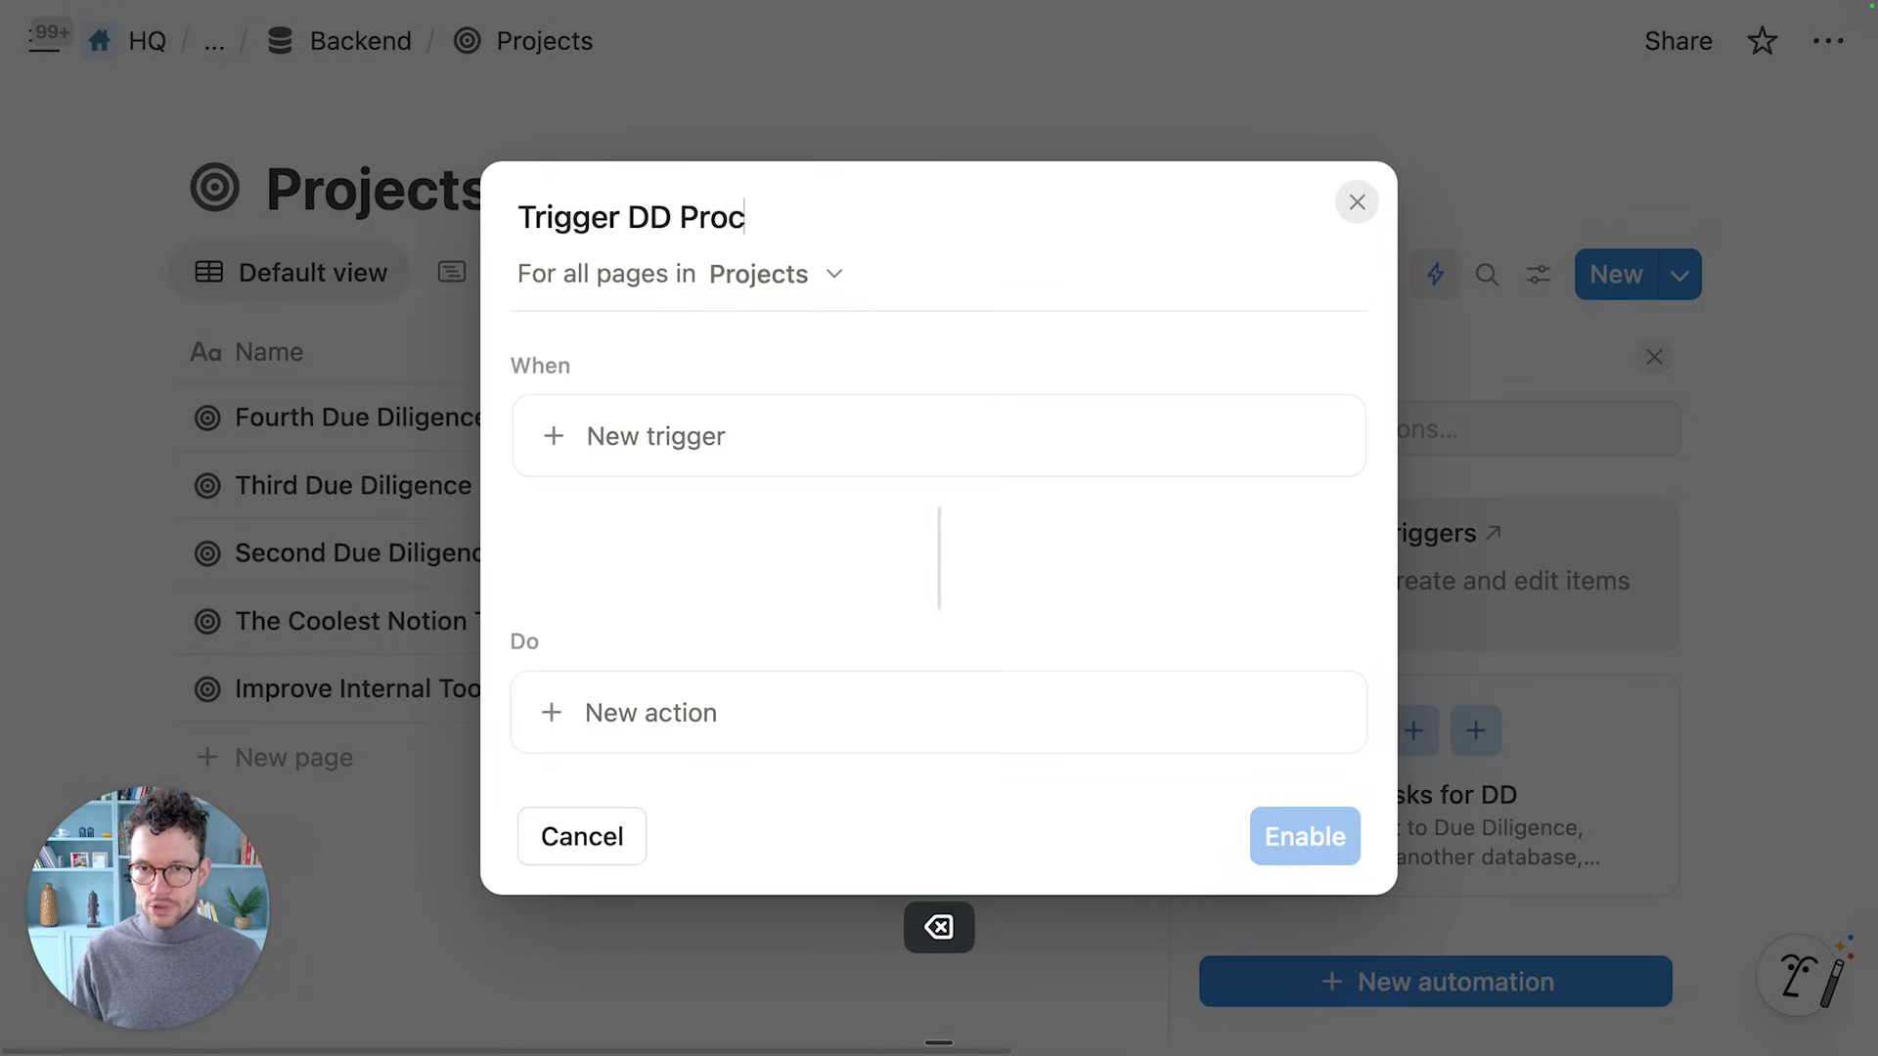
left_click(672, 438)
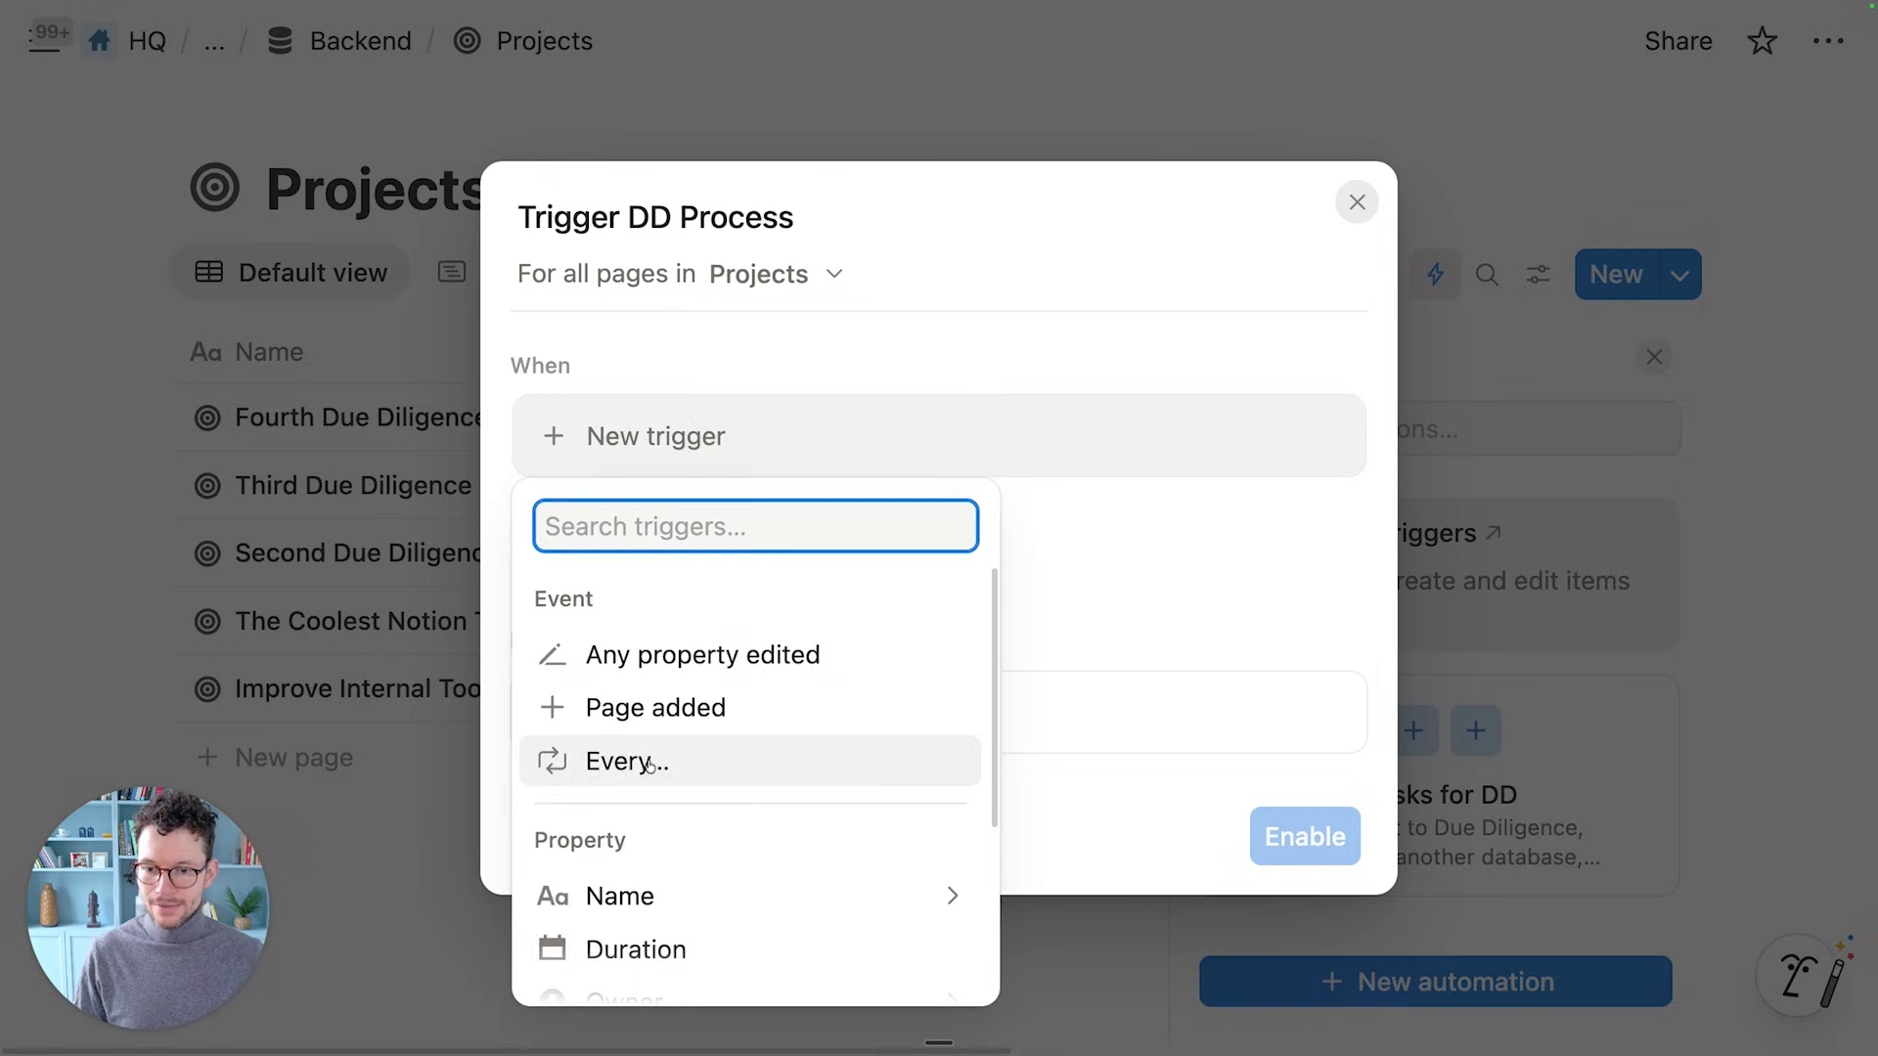
scroll(606, 762, "down", 3)
left_click(611, 931)
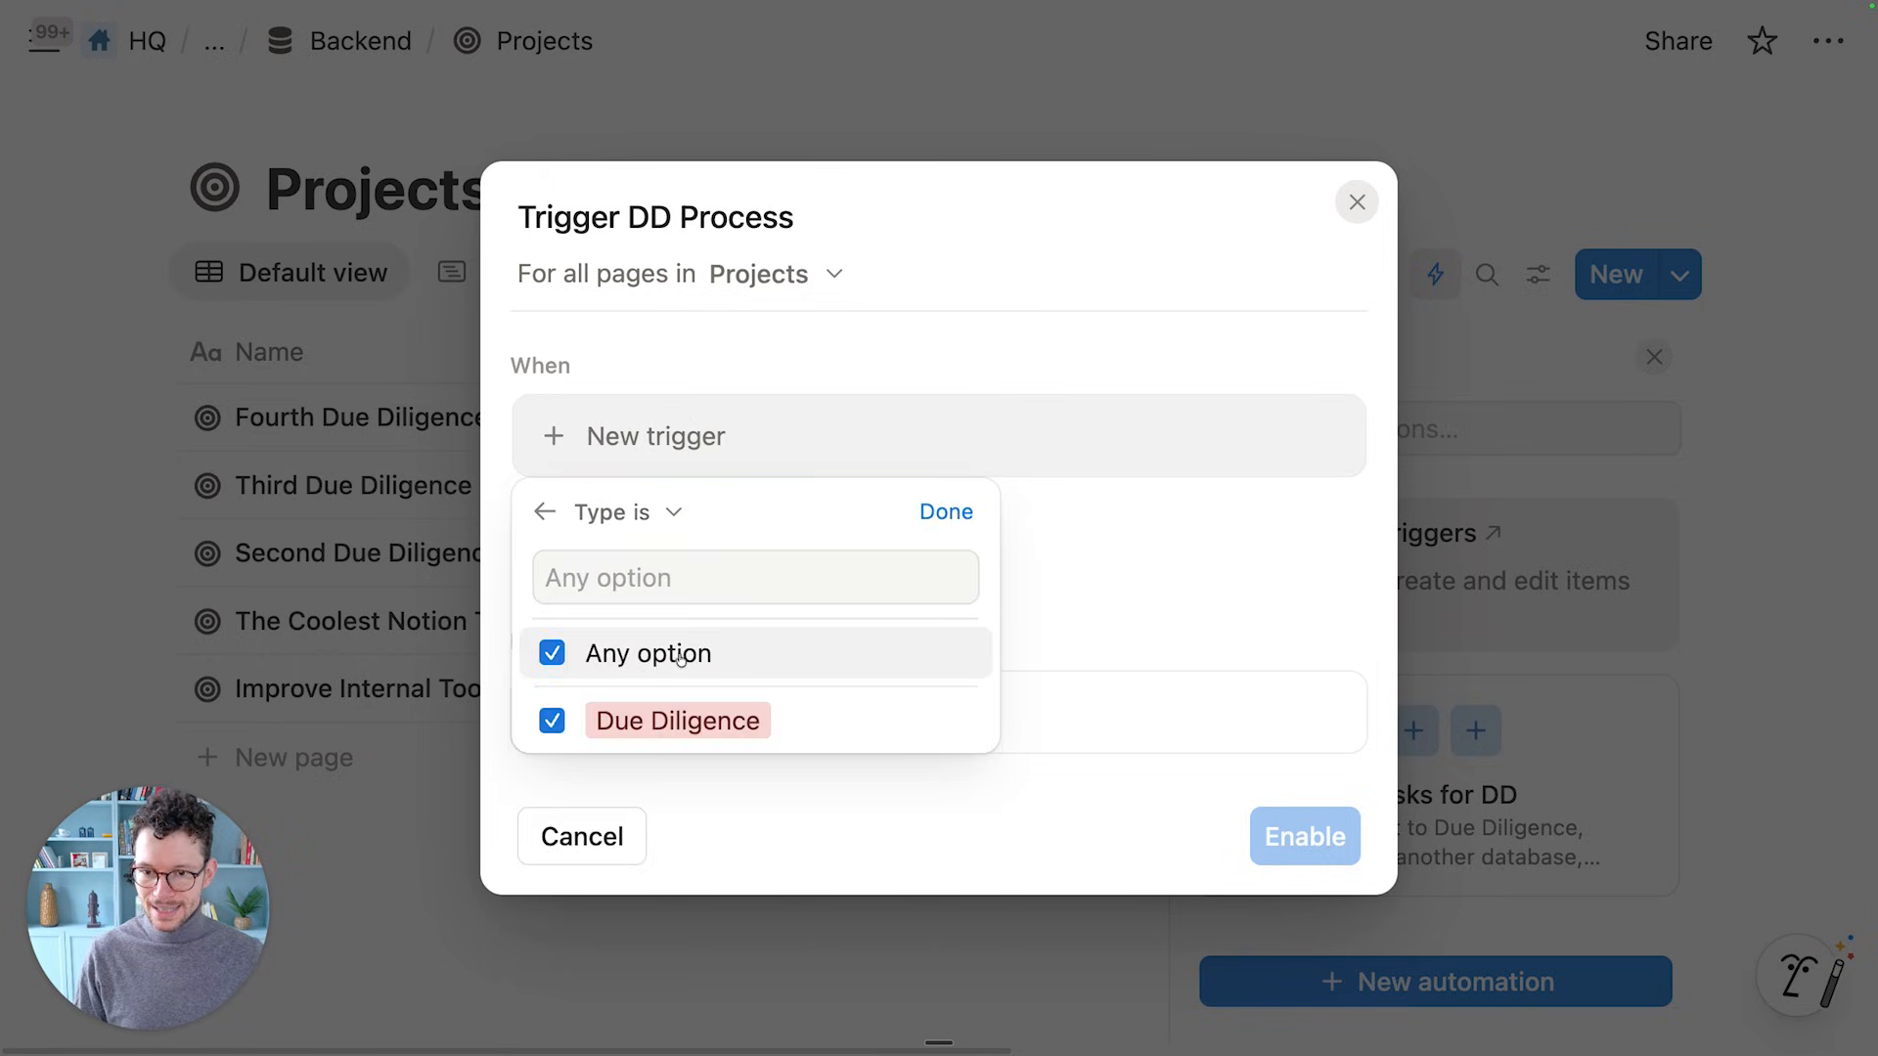
left_click(945, 512)
Add a Send webhook action using the pasted Relay.app URL, including all page properties
scroll(626, 636, "down", 2)
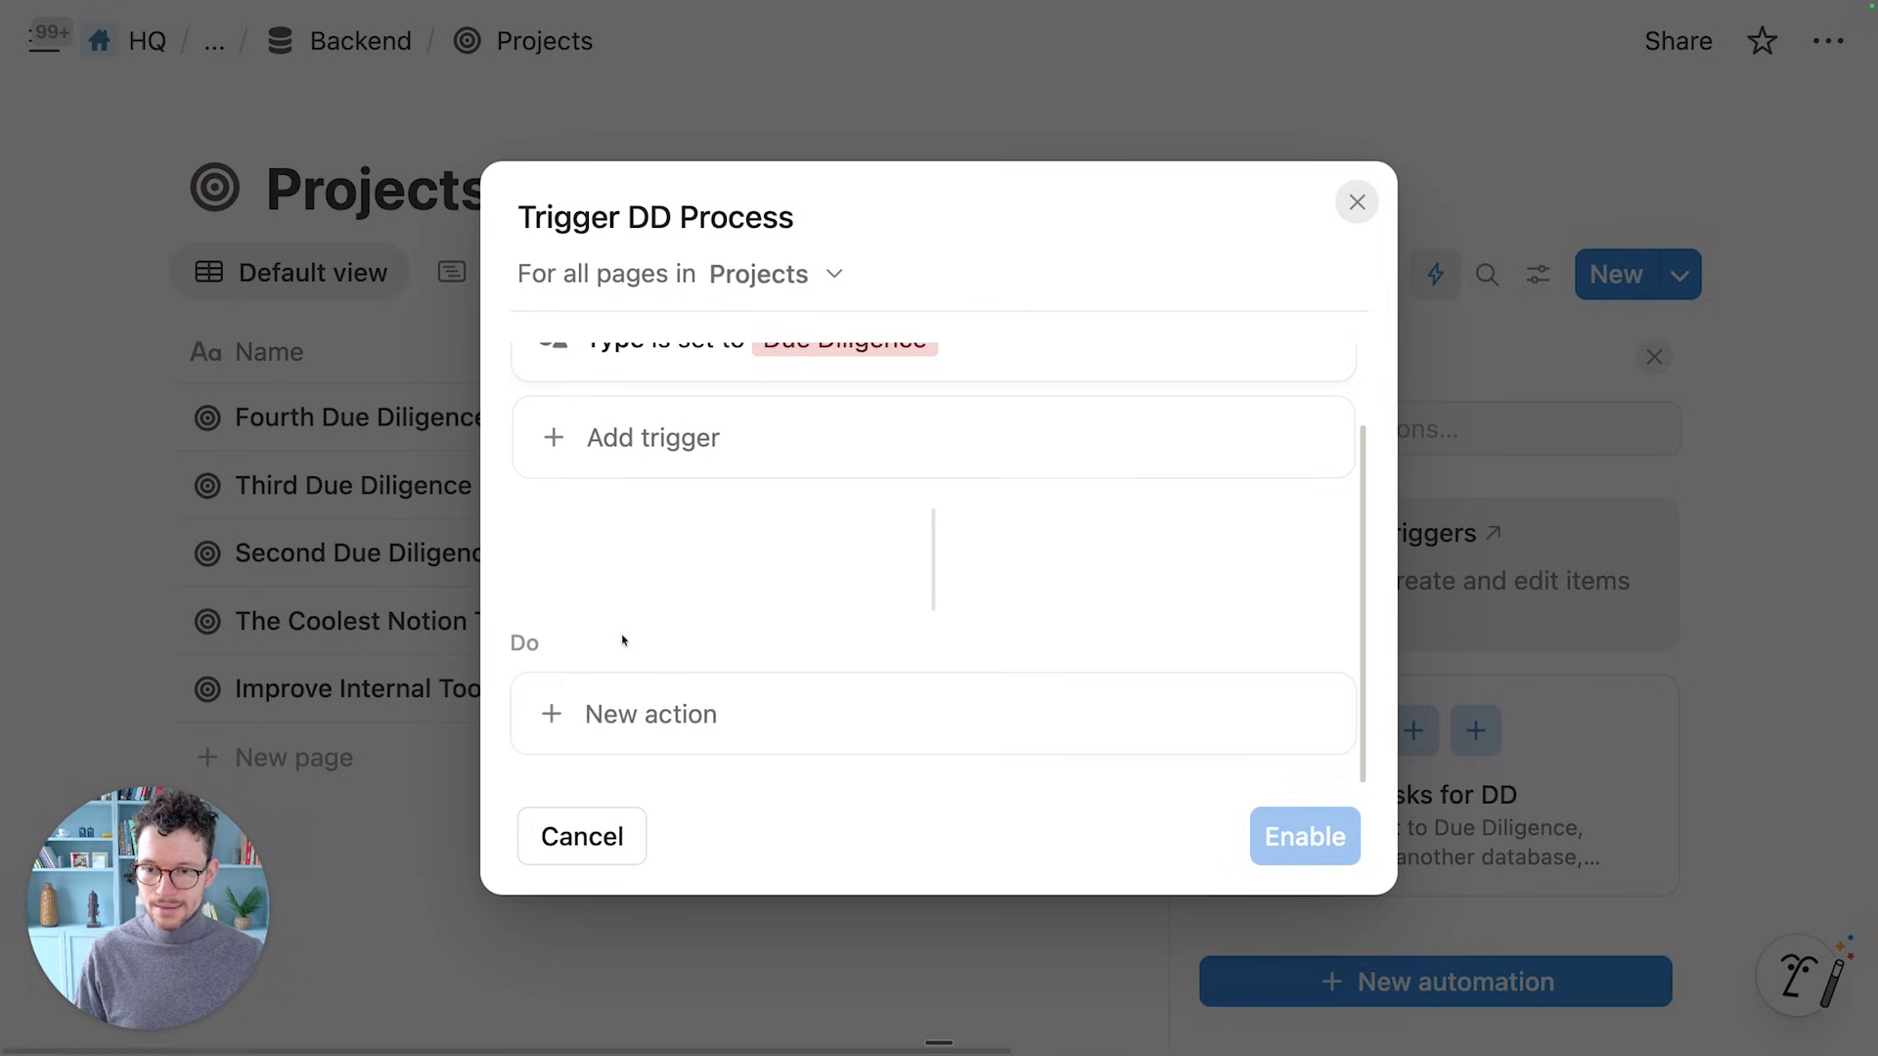
left_click(585, 714)
left_click(673, 540)
scroll(684, 587, "down", 3)
left_click(652, 564)
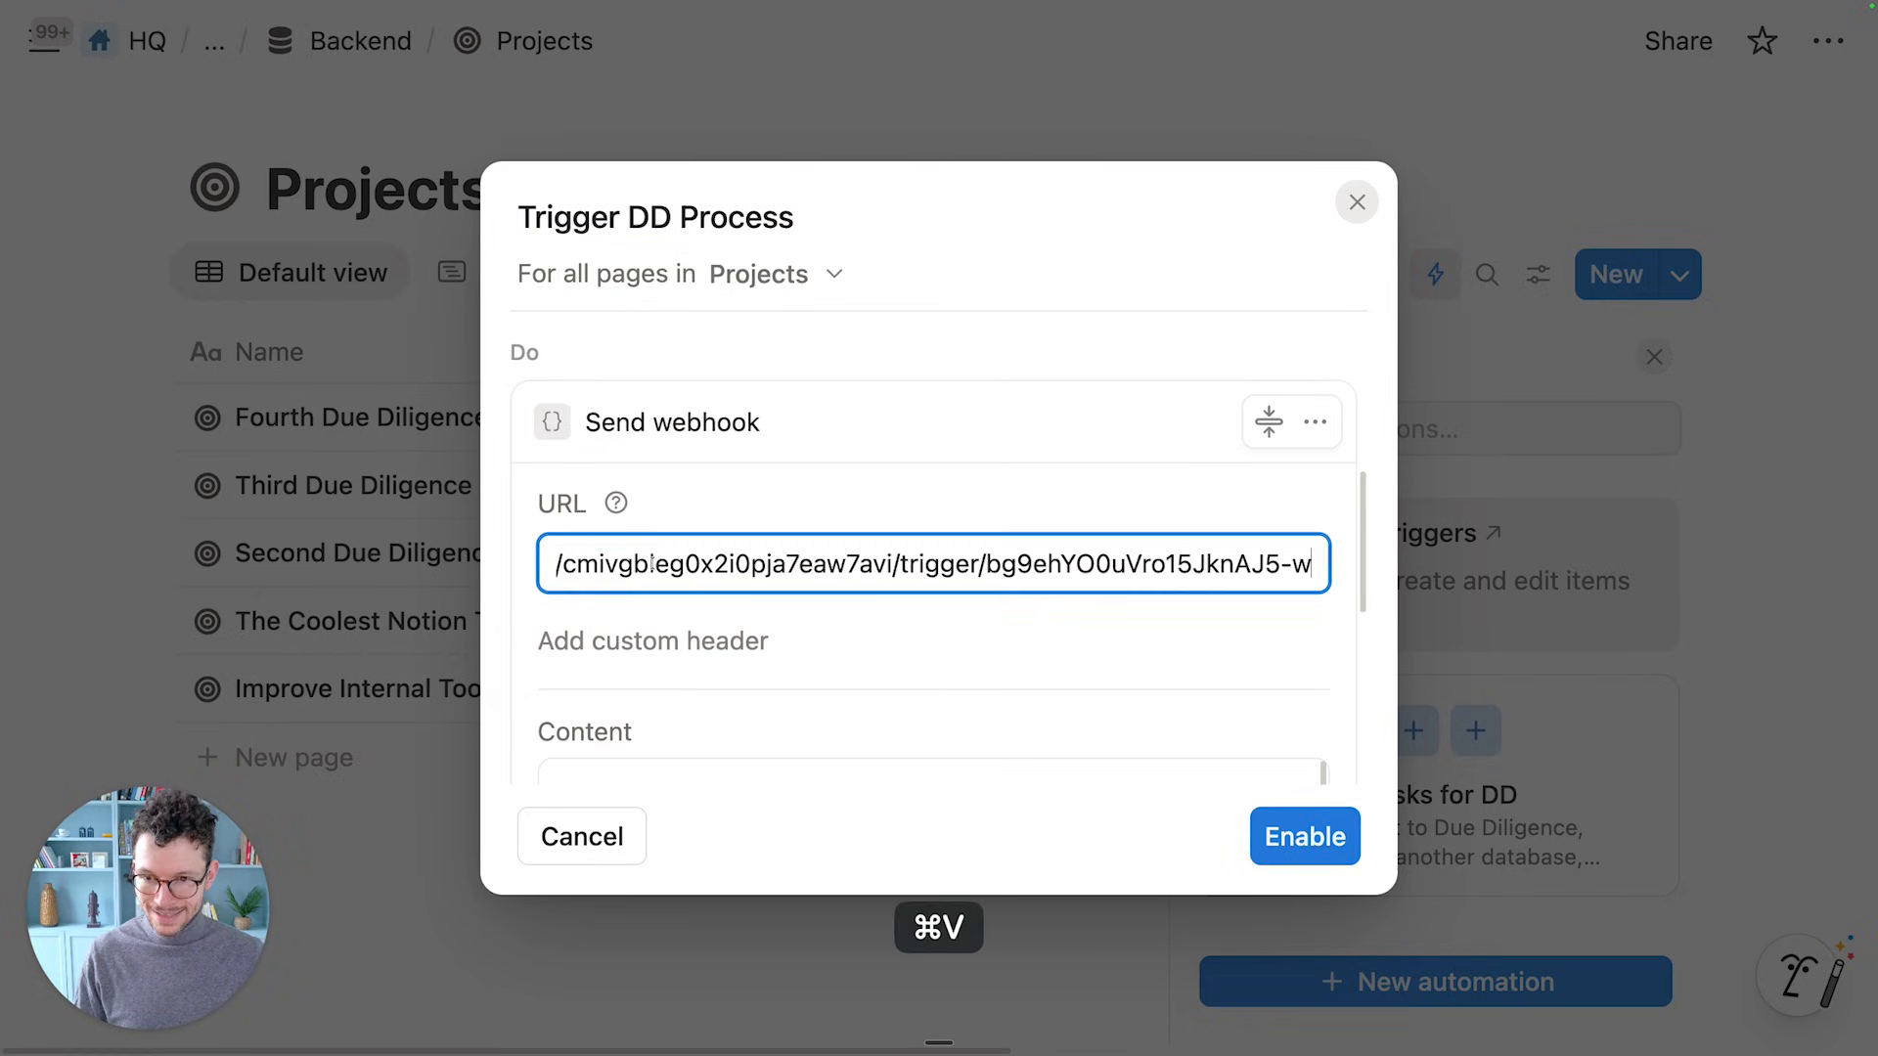
left_click(729, 482)
scroll(725, 502, "down", 2)
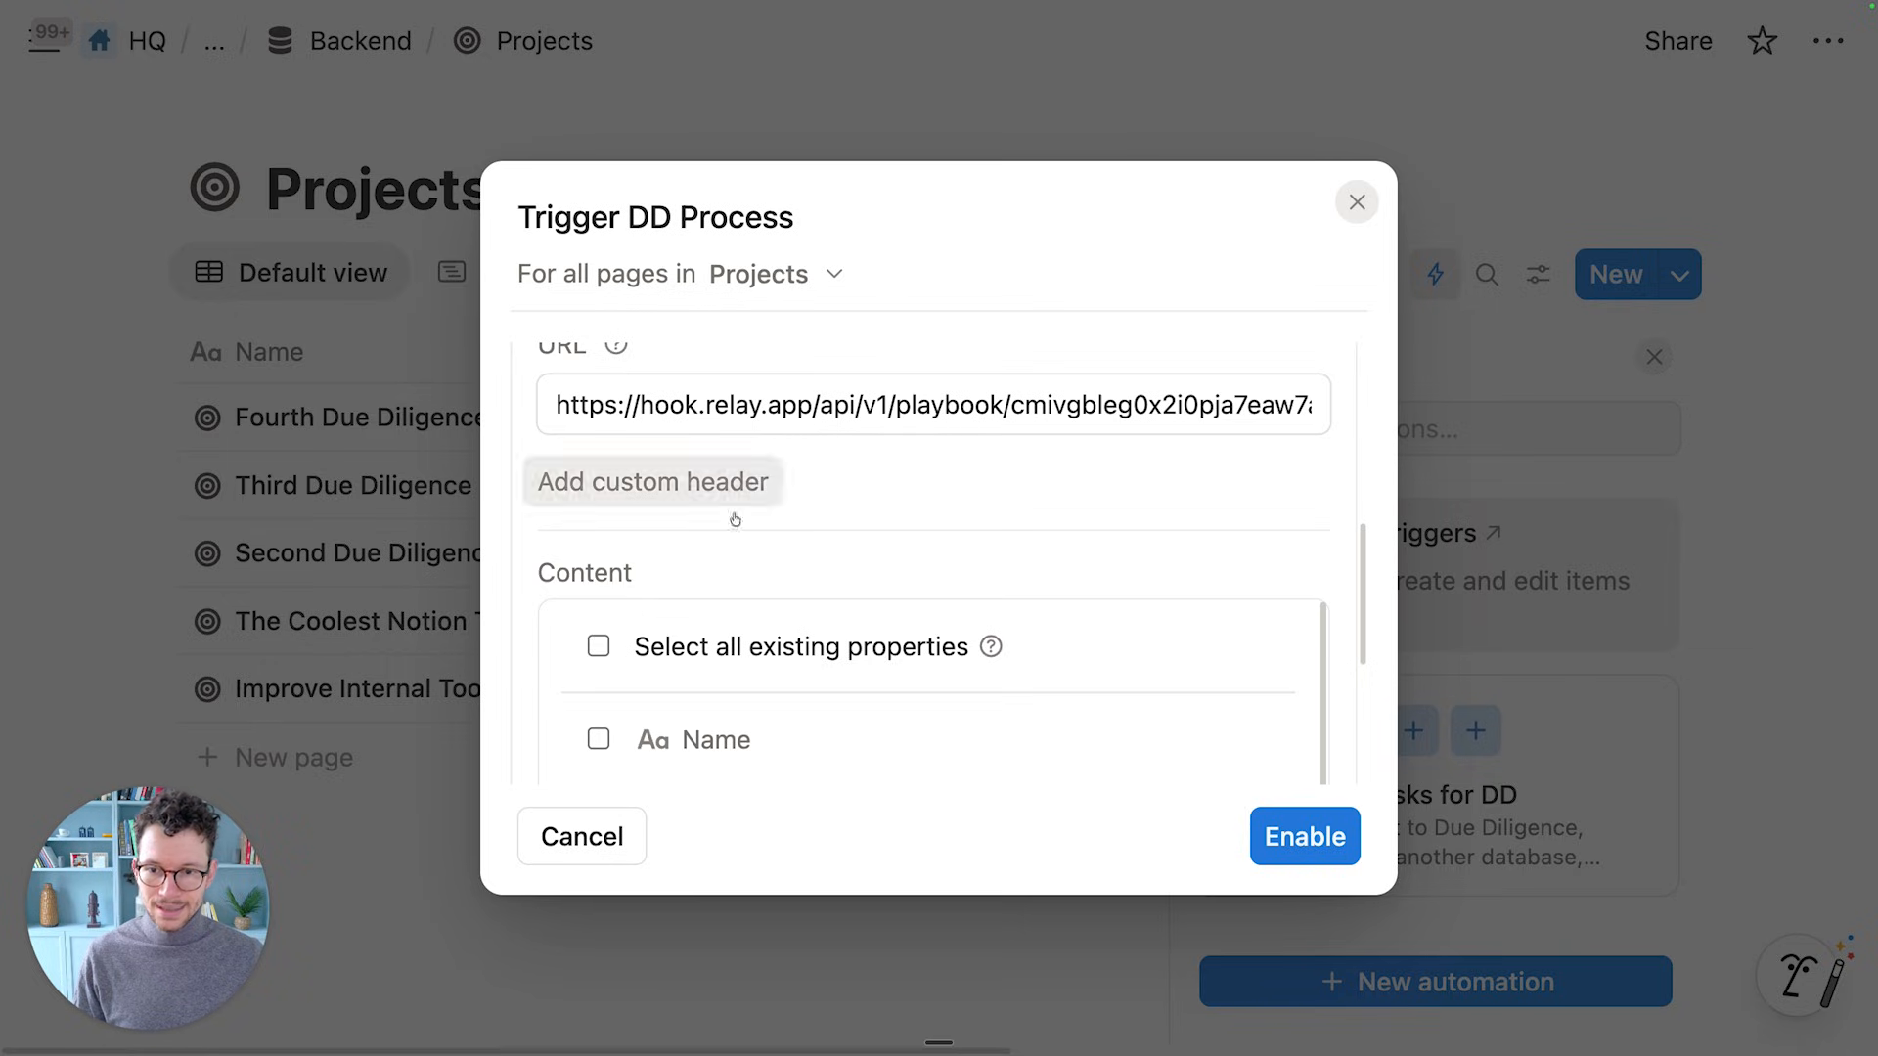
left_click(598, 646)
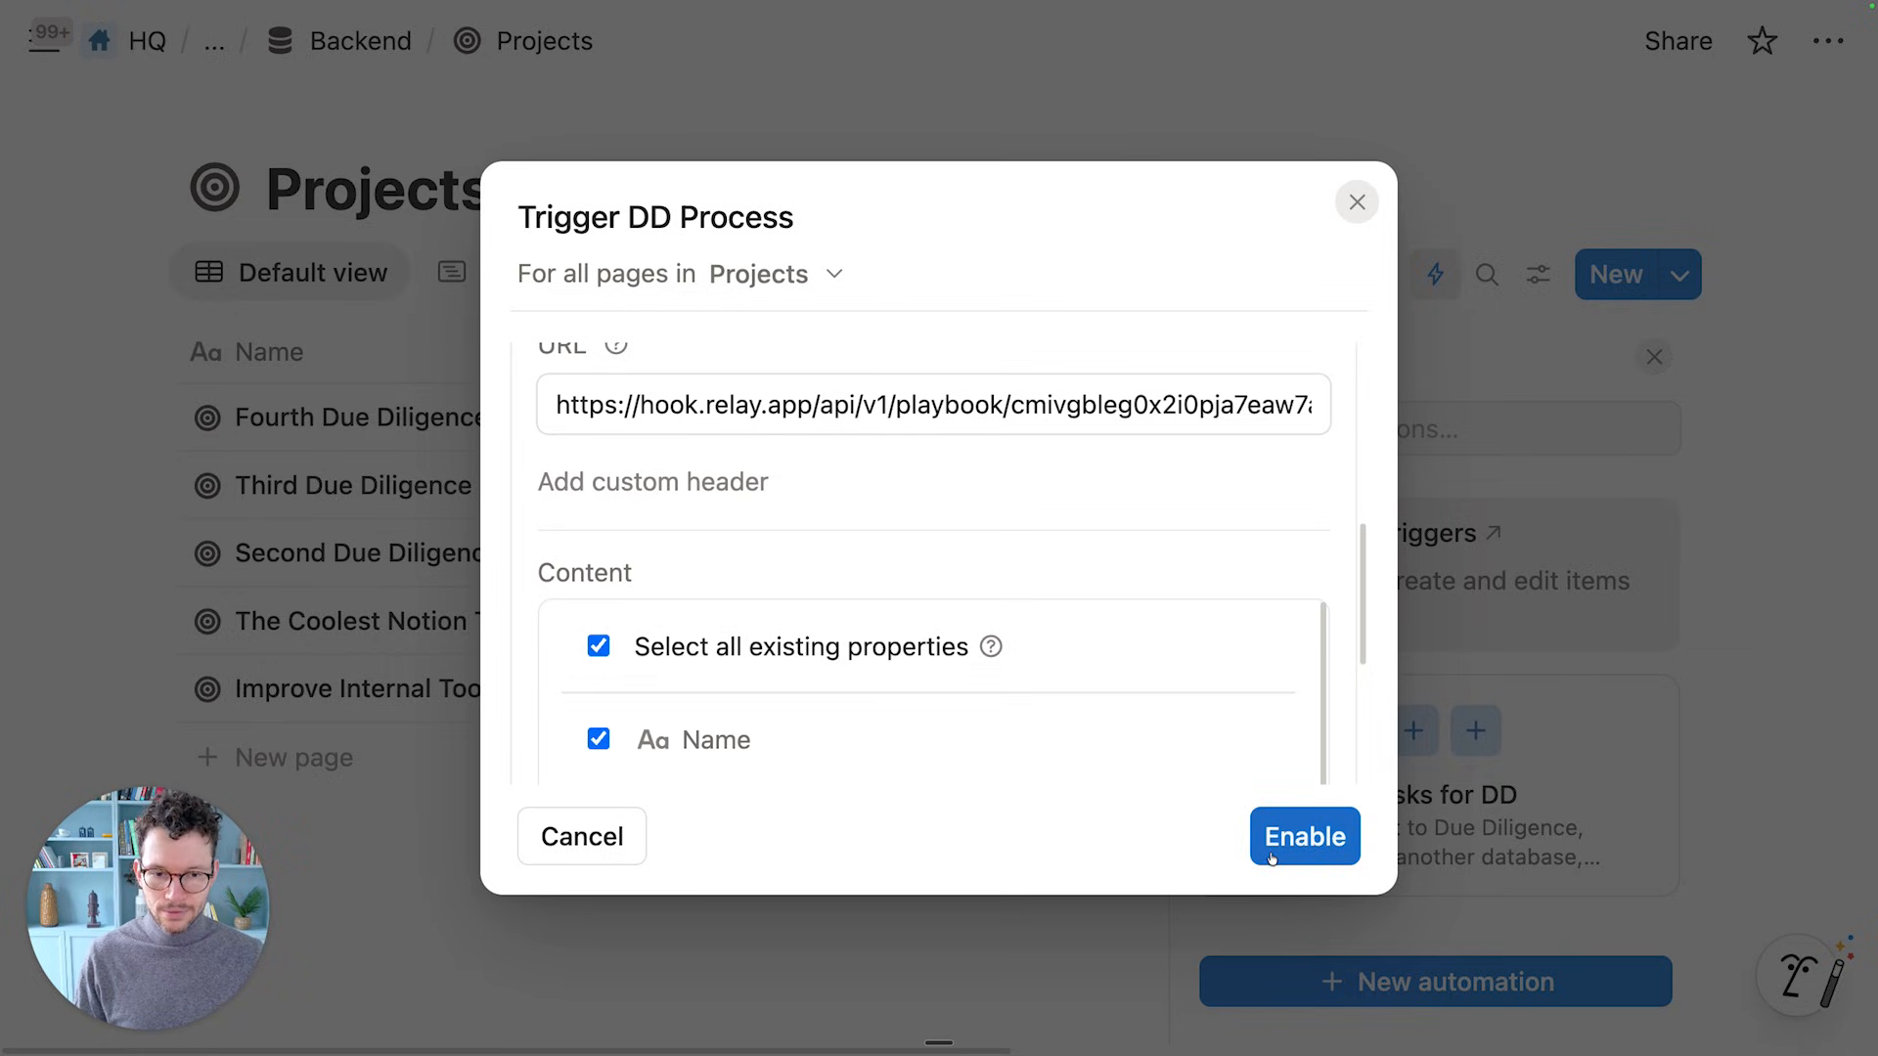
Enable Trigger DD Process and pause the Set Default Tasks for DD automation
left_click(1304, 836)
scroll(1467, 763, "down", 2)
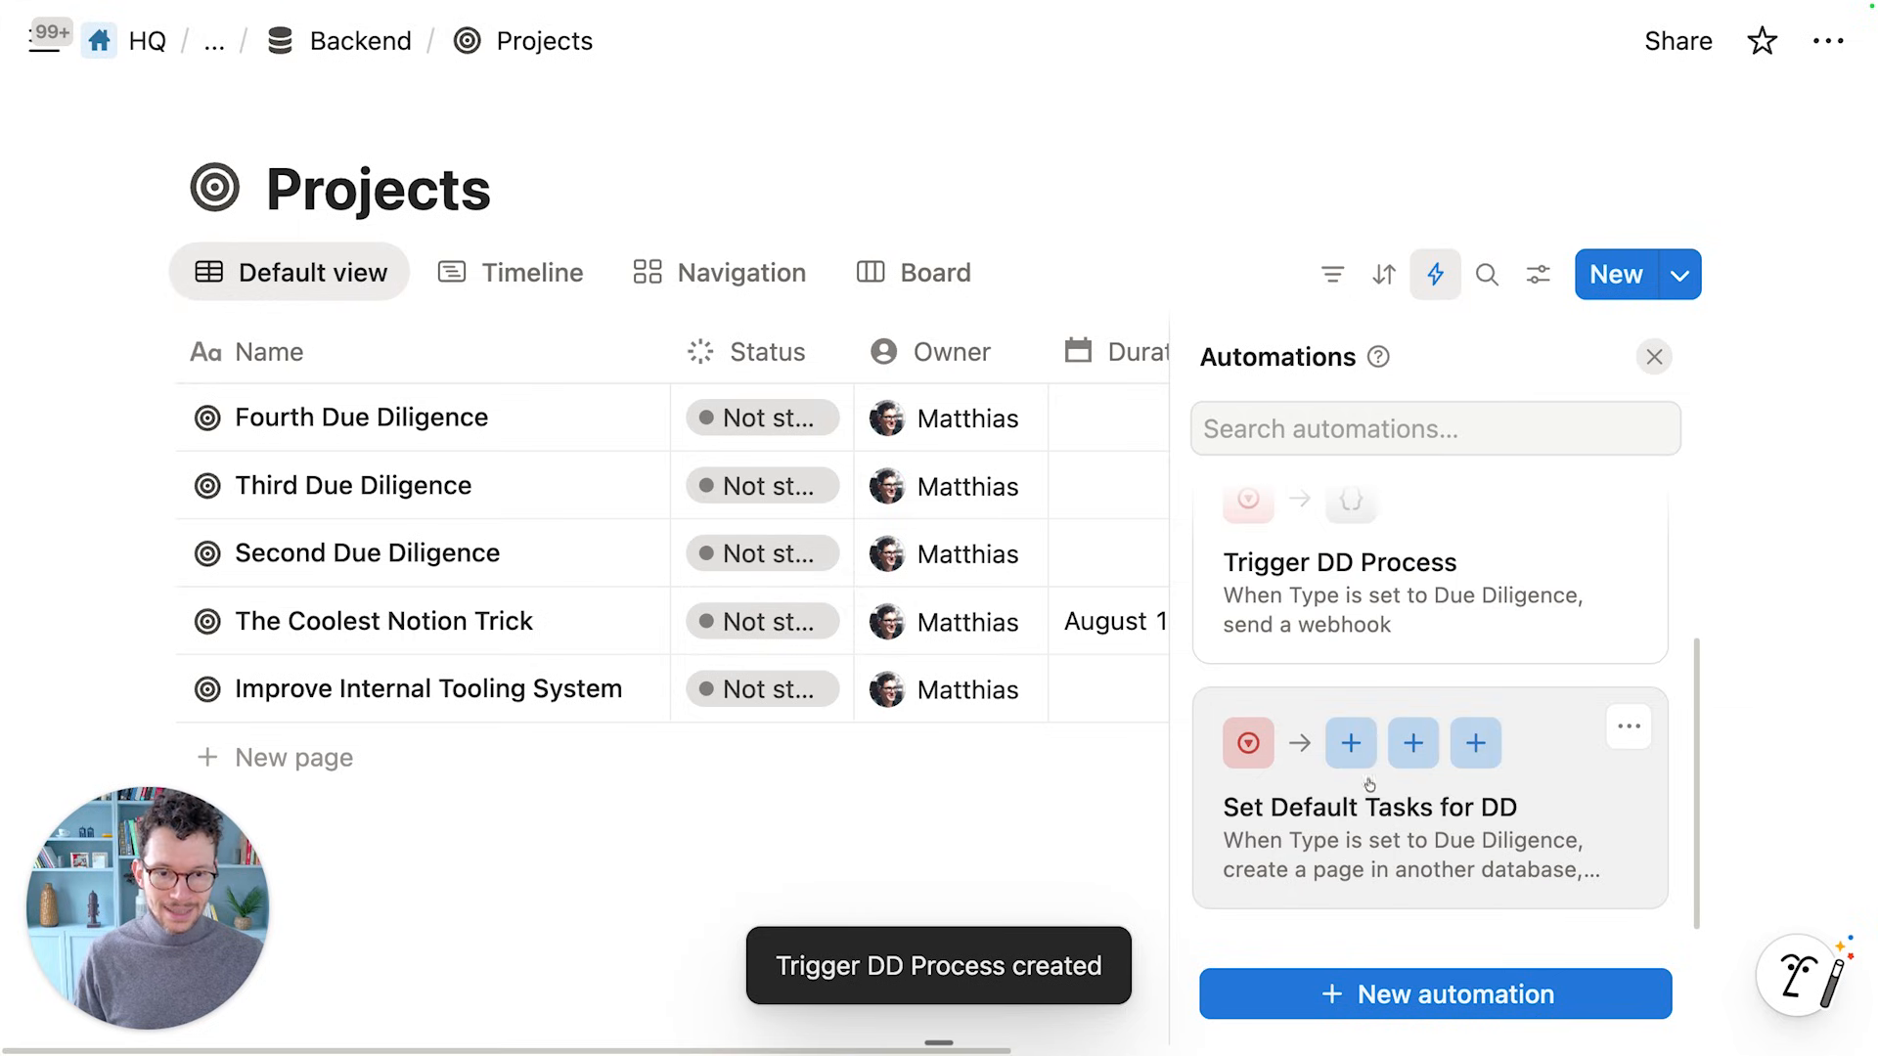
left_click(1622, 729)
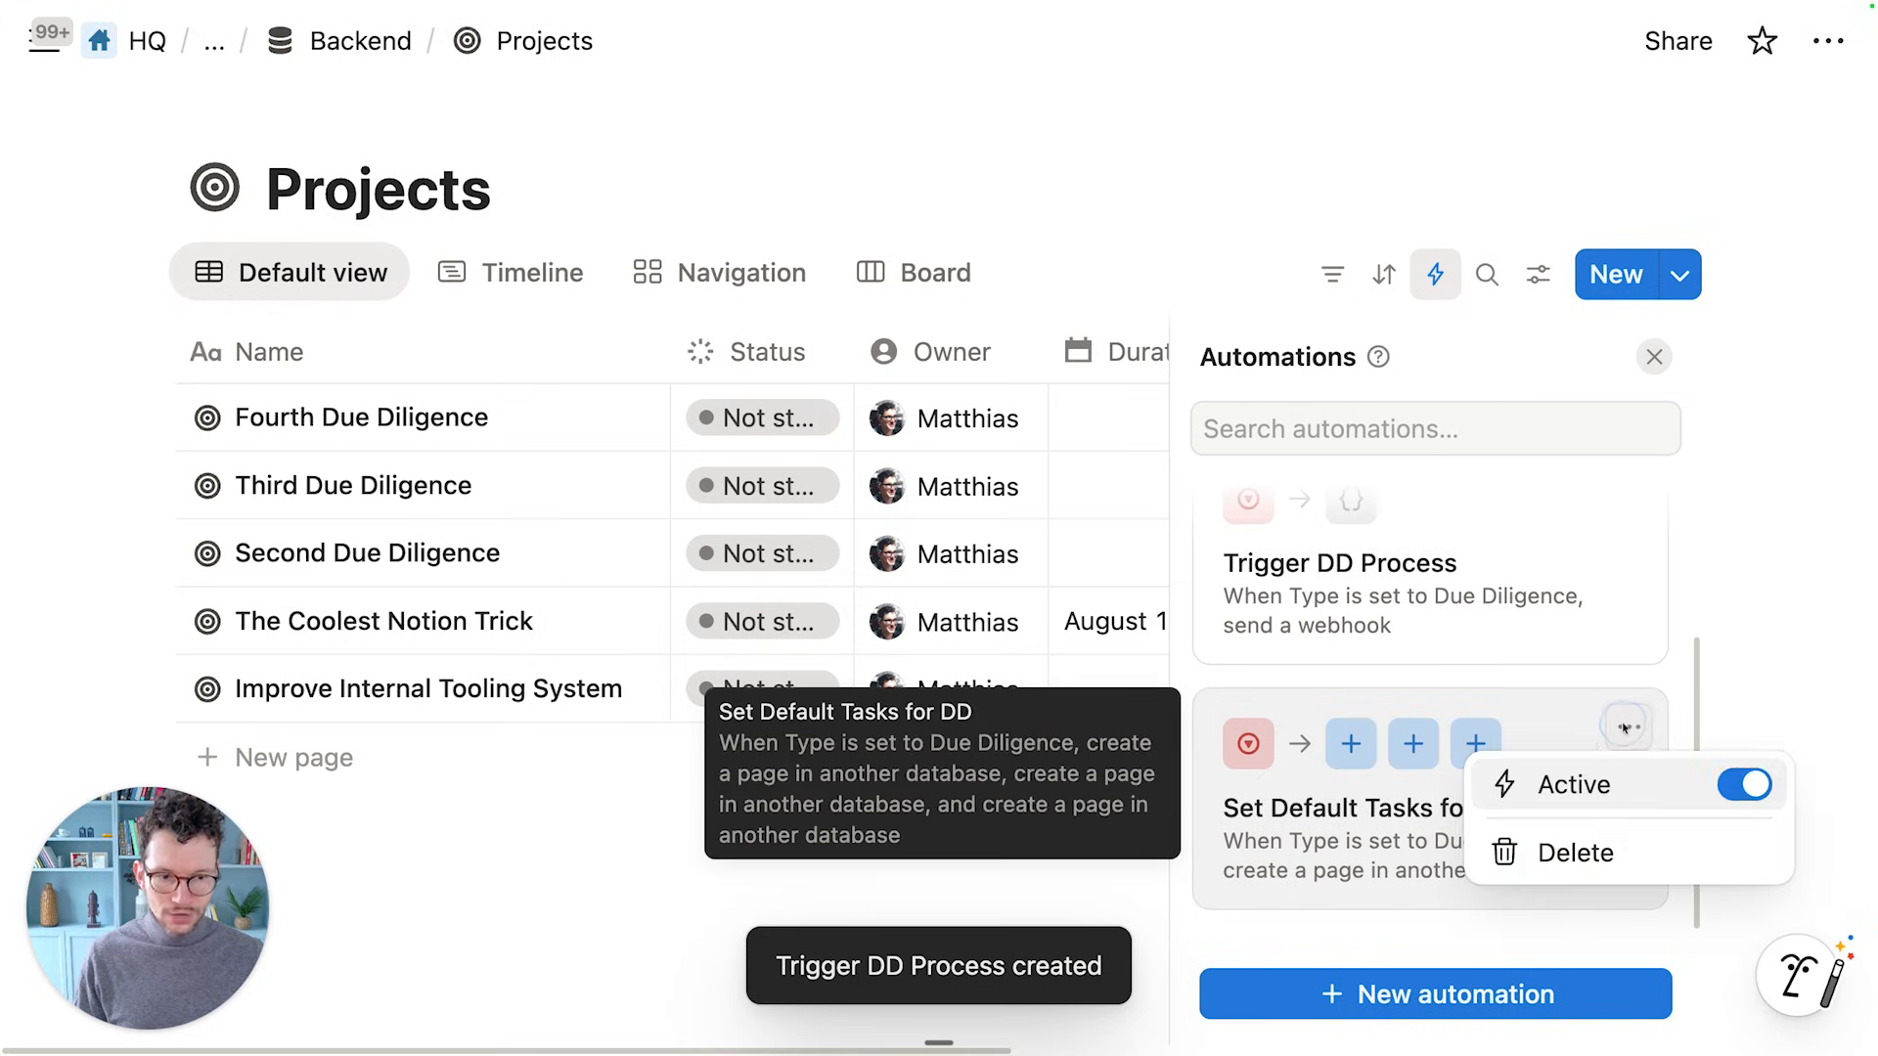
left_click(1744, 782)
key("Escape")
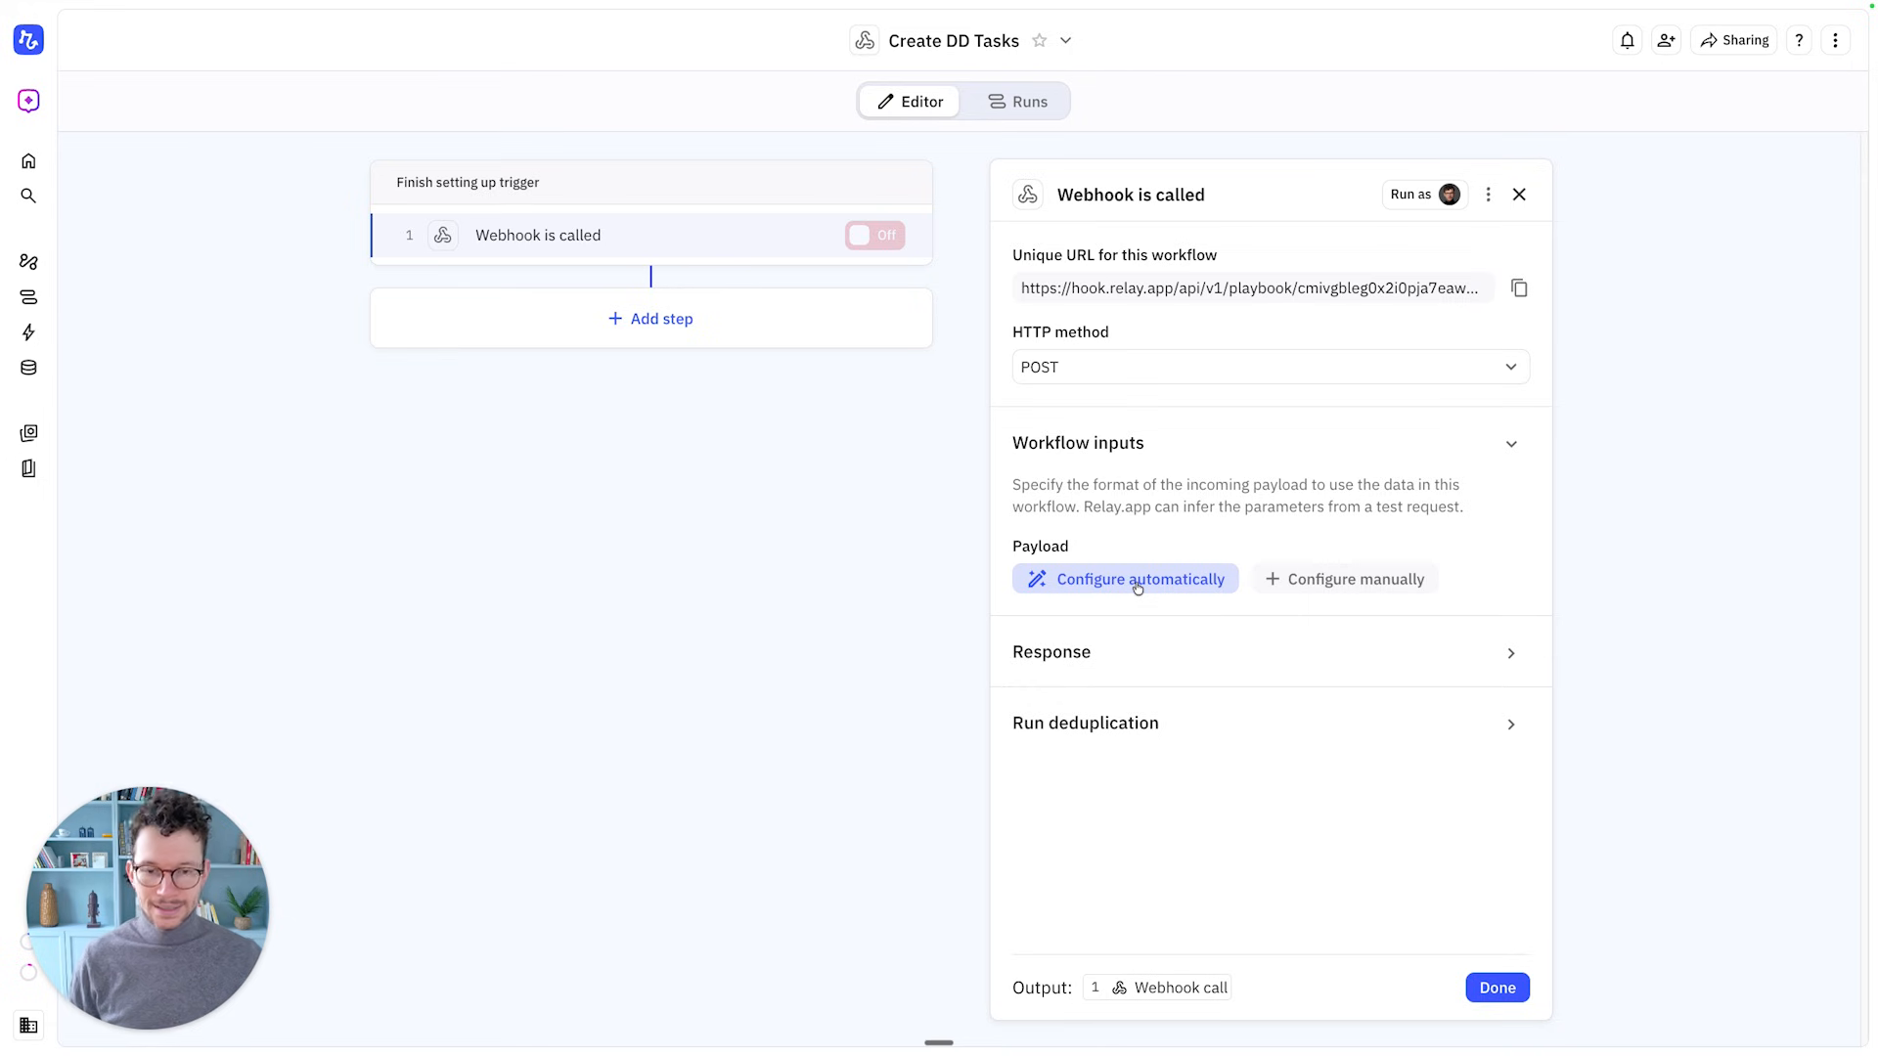
Start automatic payload detection and create a new project from the Due Diligence template
left_click(1137, 585)
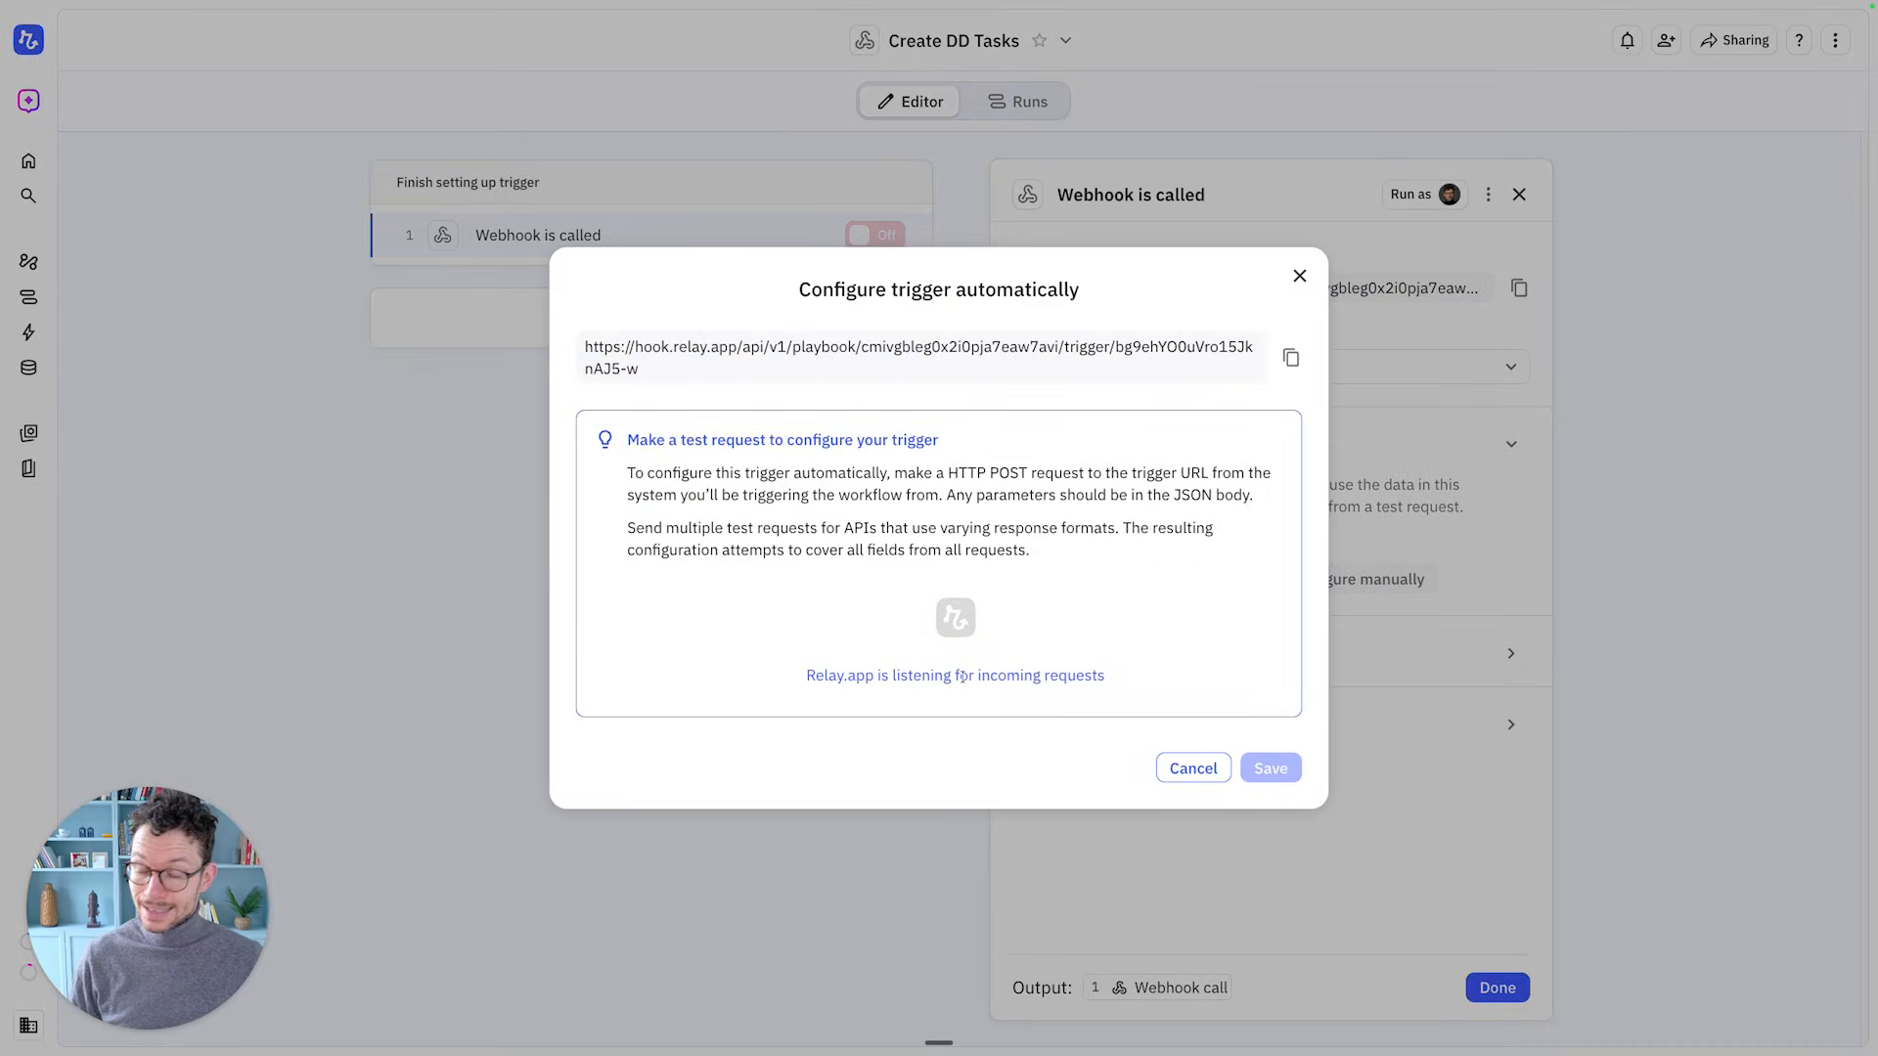
key("ctrl+Left")
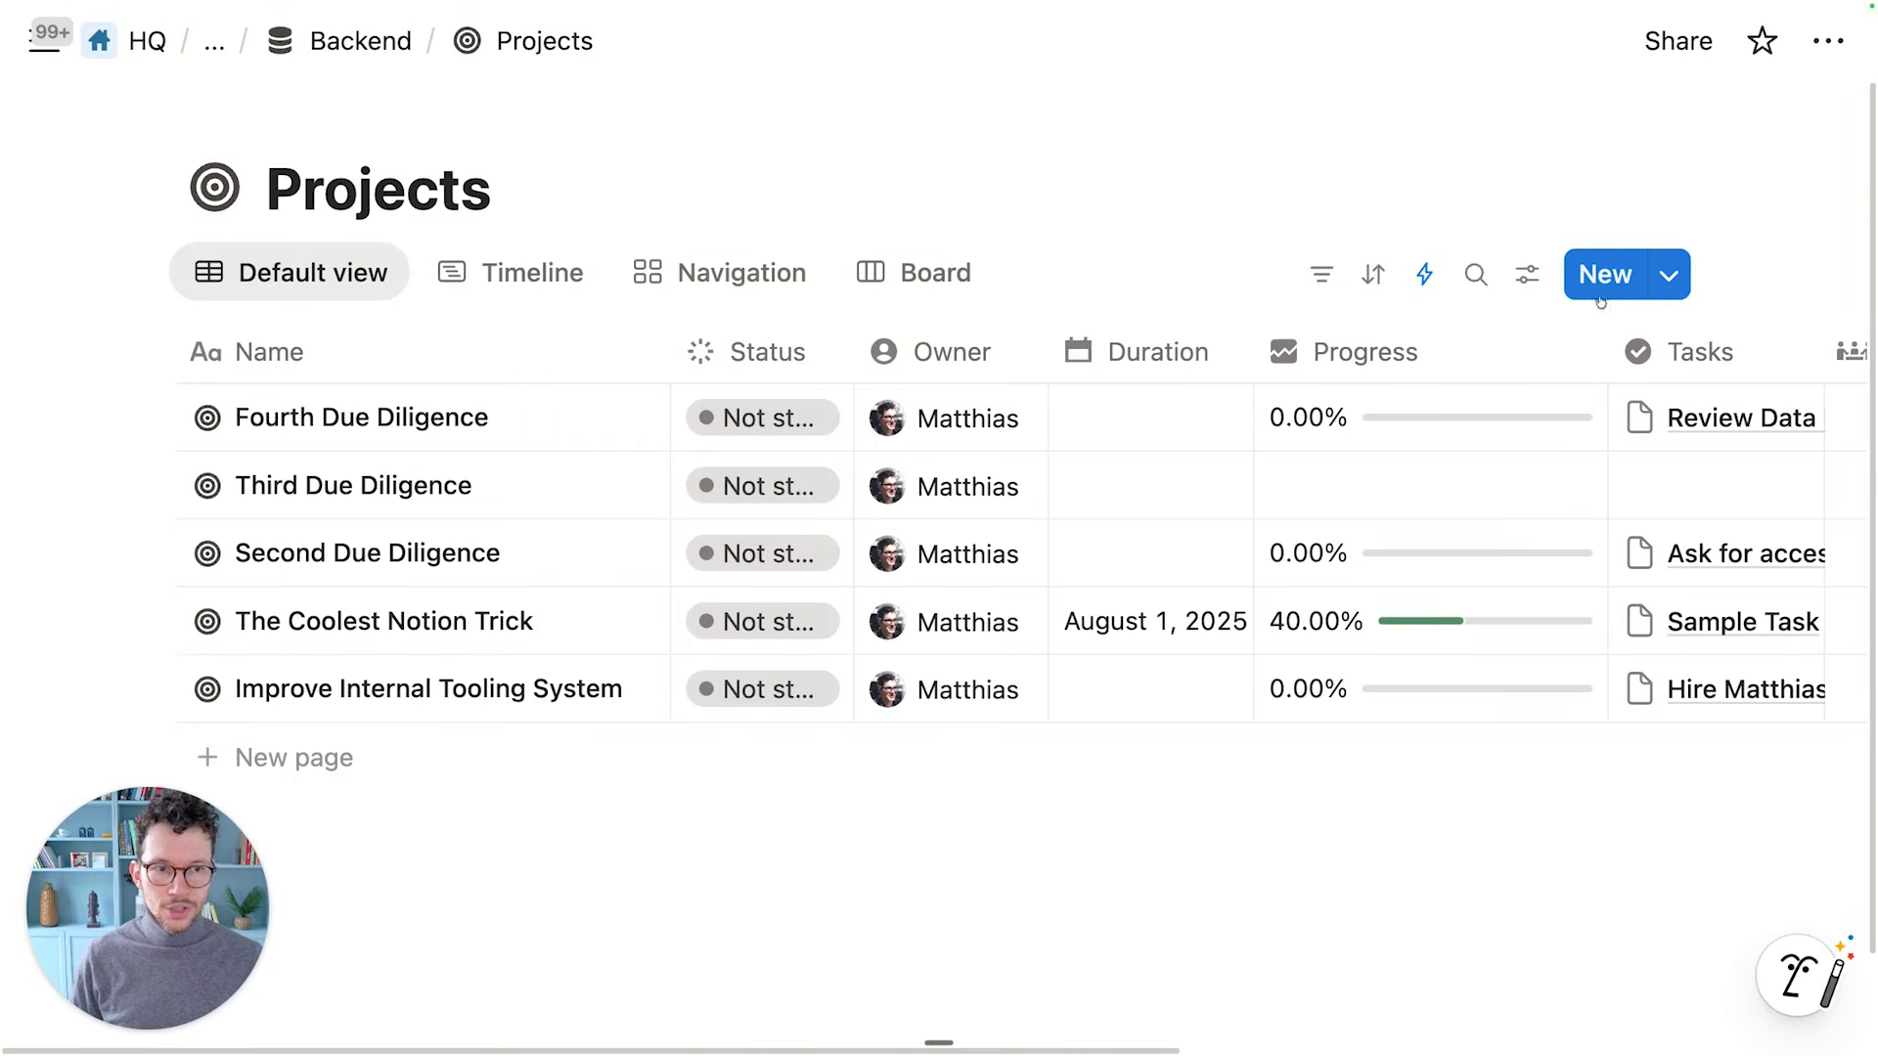
left_click(1668, 275)
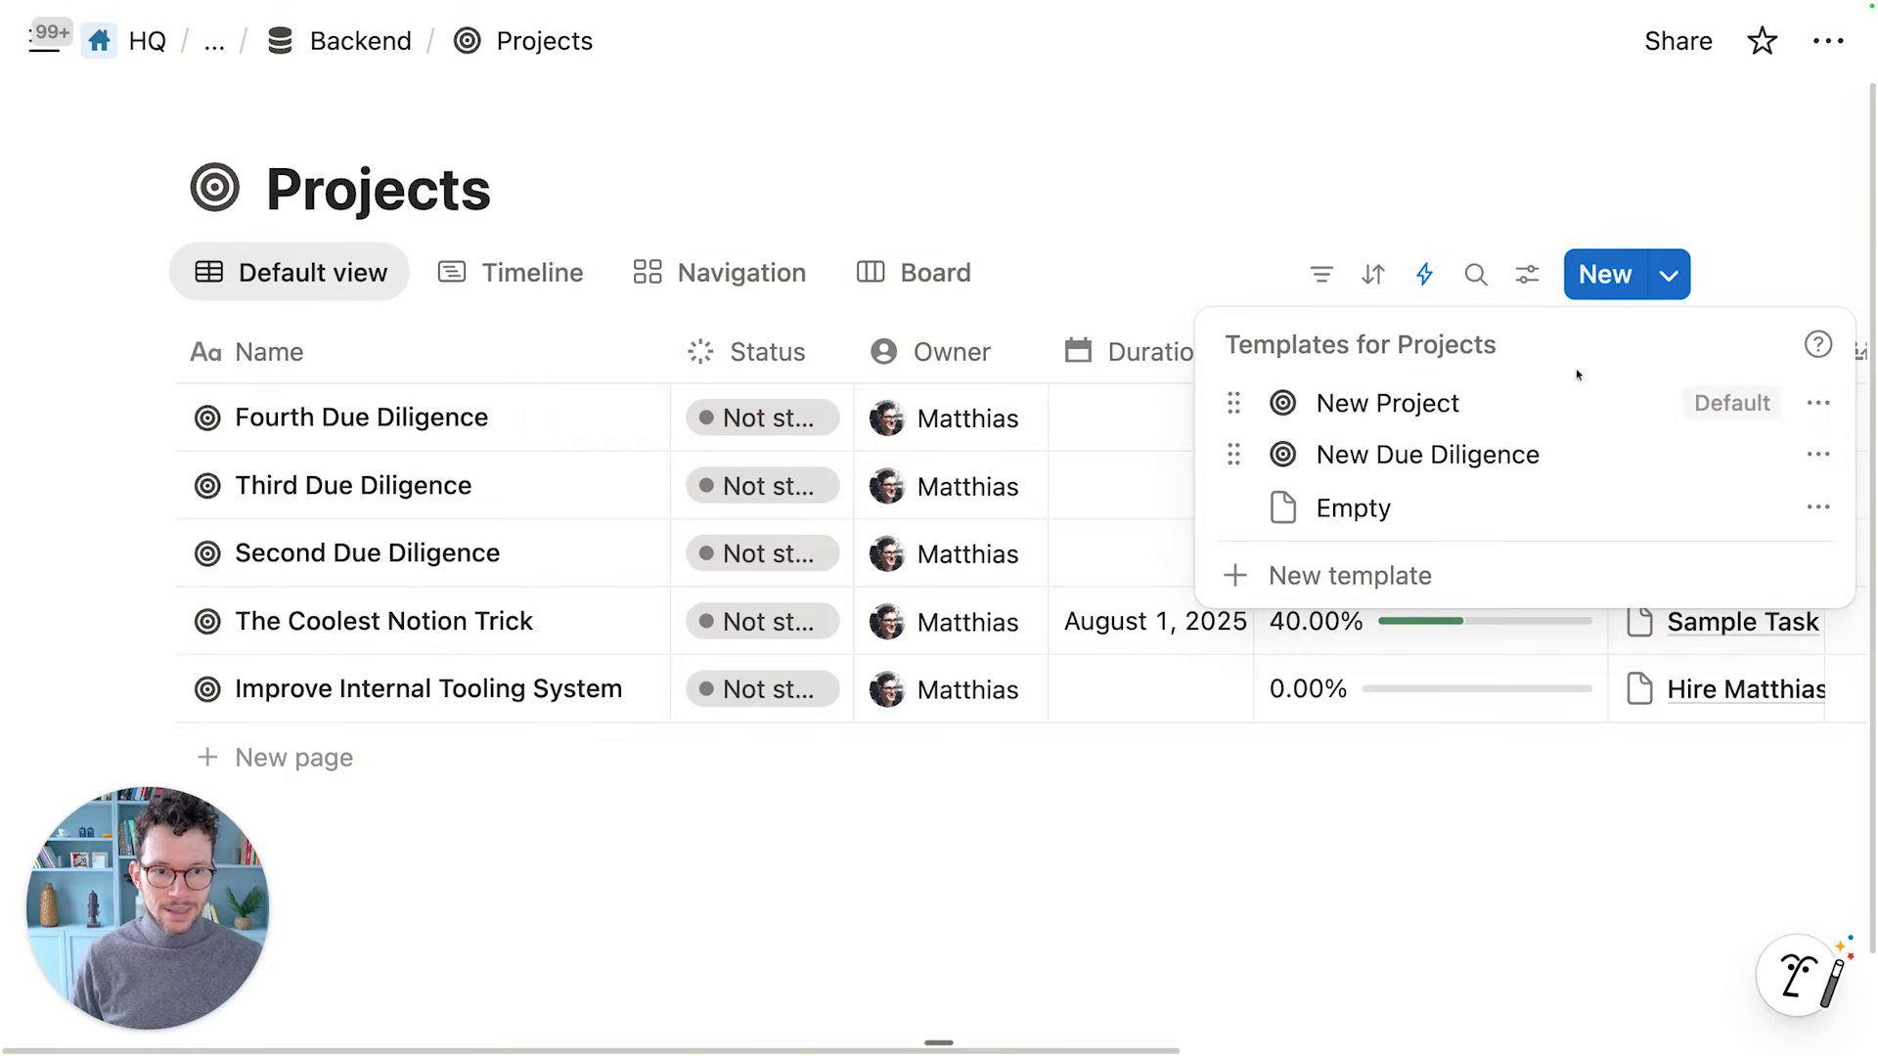
left_click(1450, 454)
Title the new project 'Fifth Due Diligence' and save the payload fields Relay detected
double_click(1006, 253)
type("Fifrt")
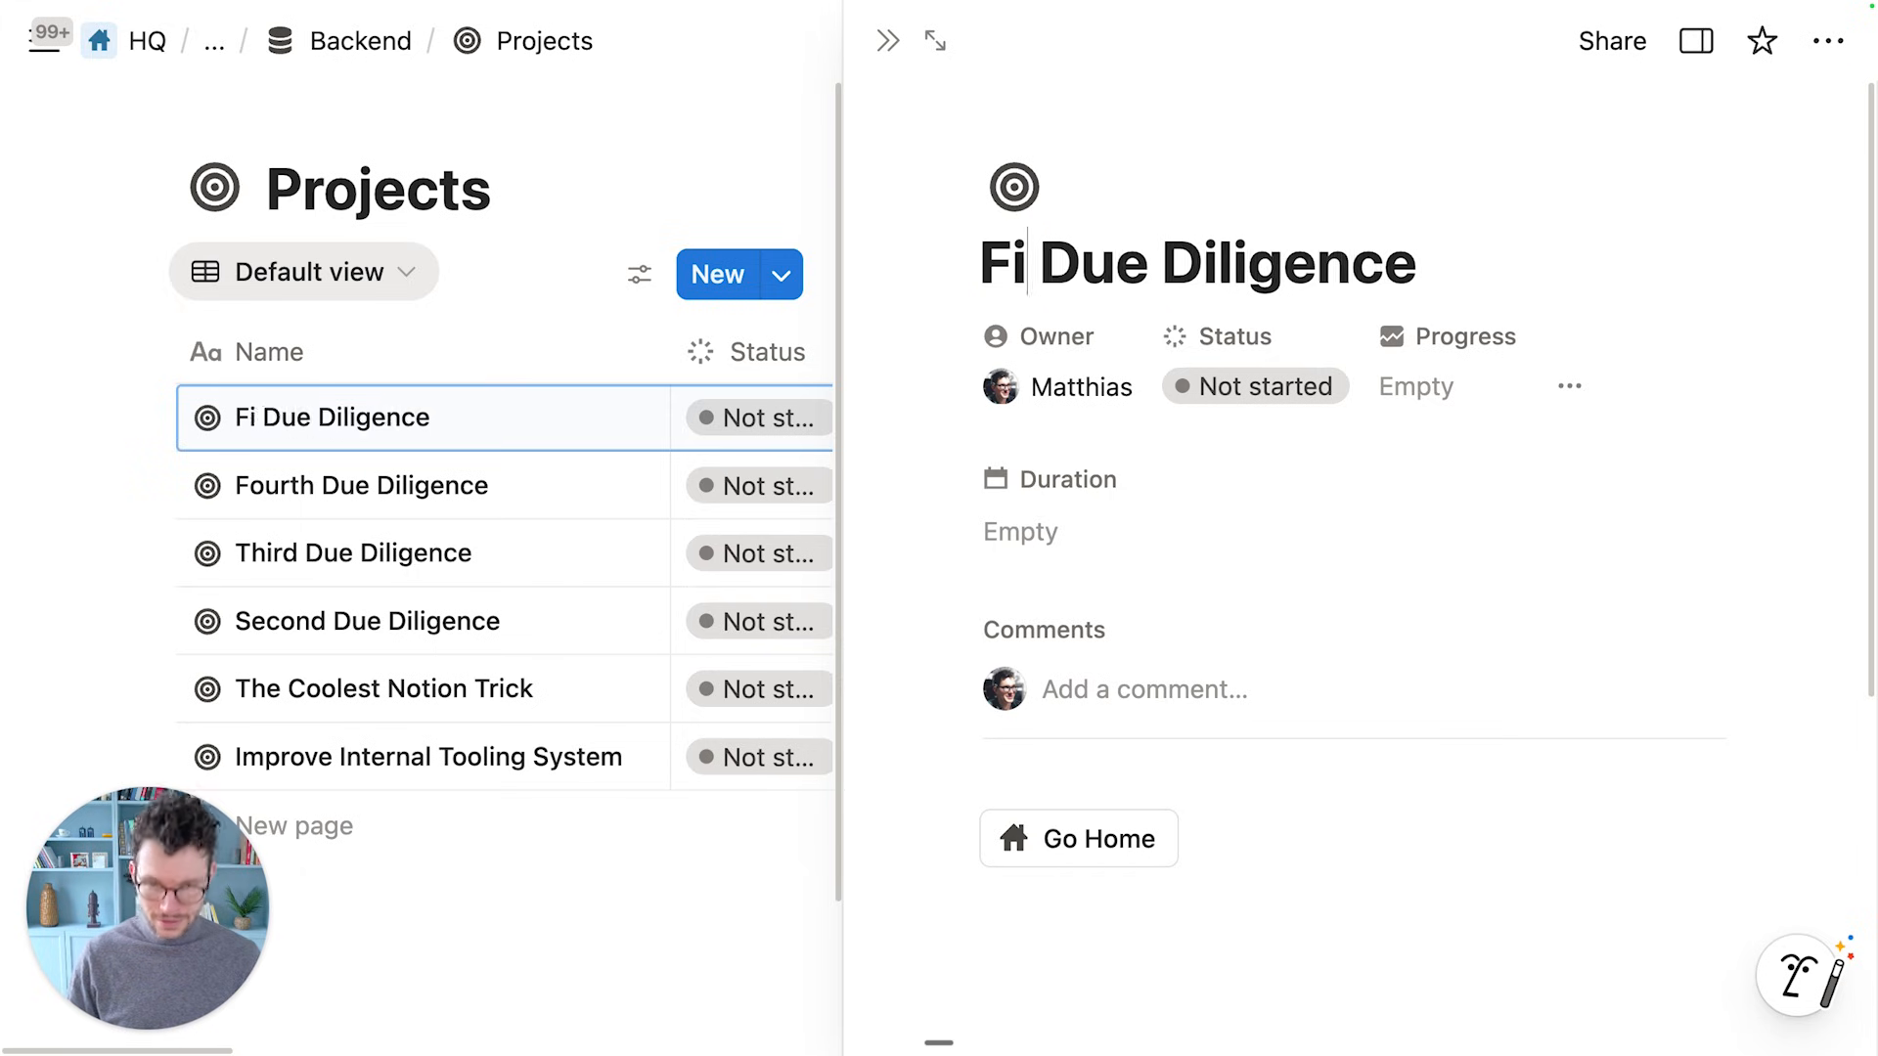
key("BackSpace")
key("BackSpace")
type("th")
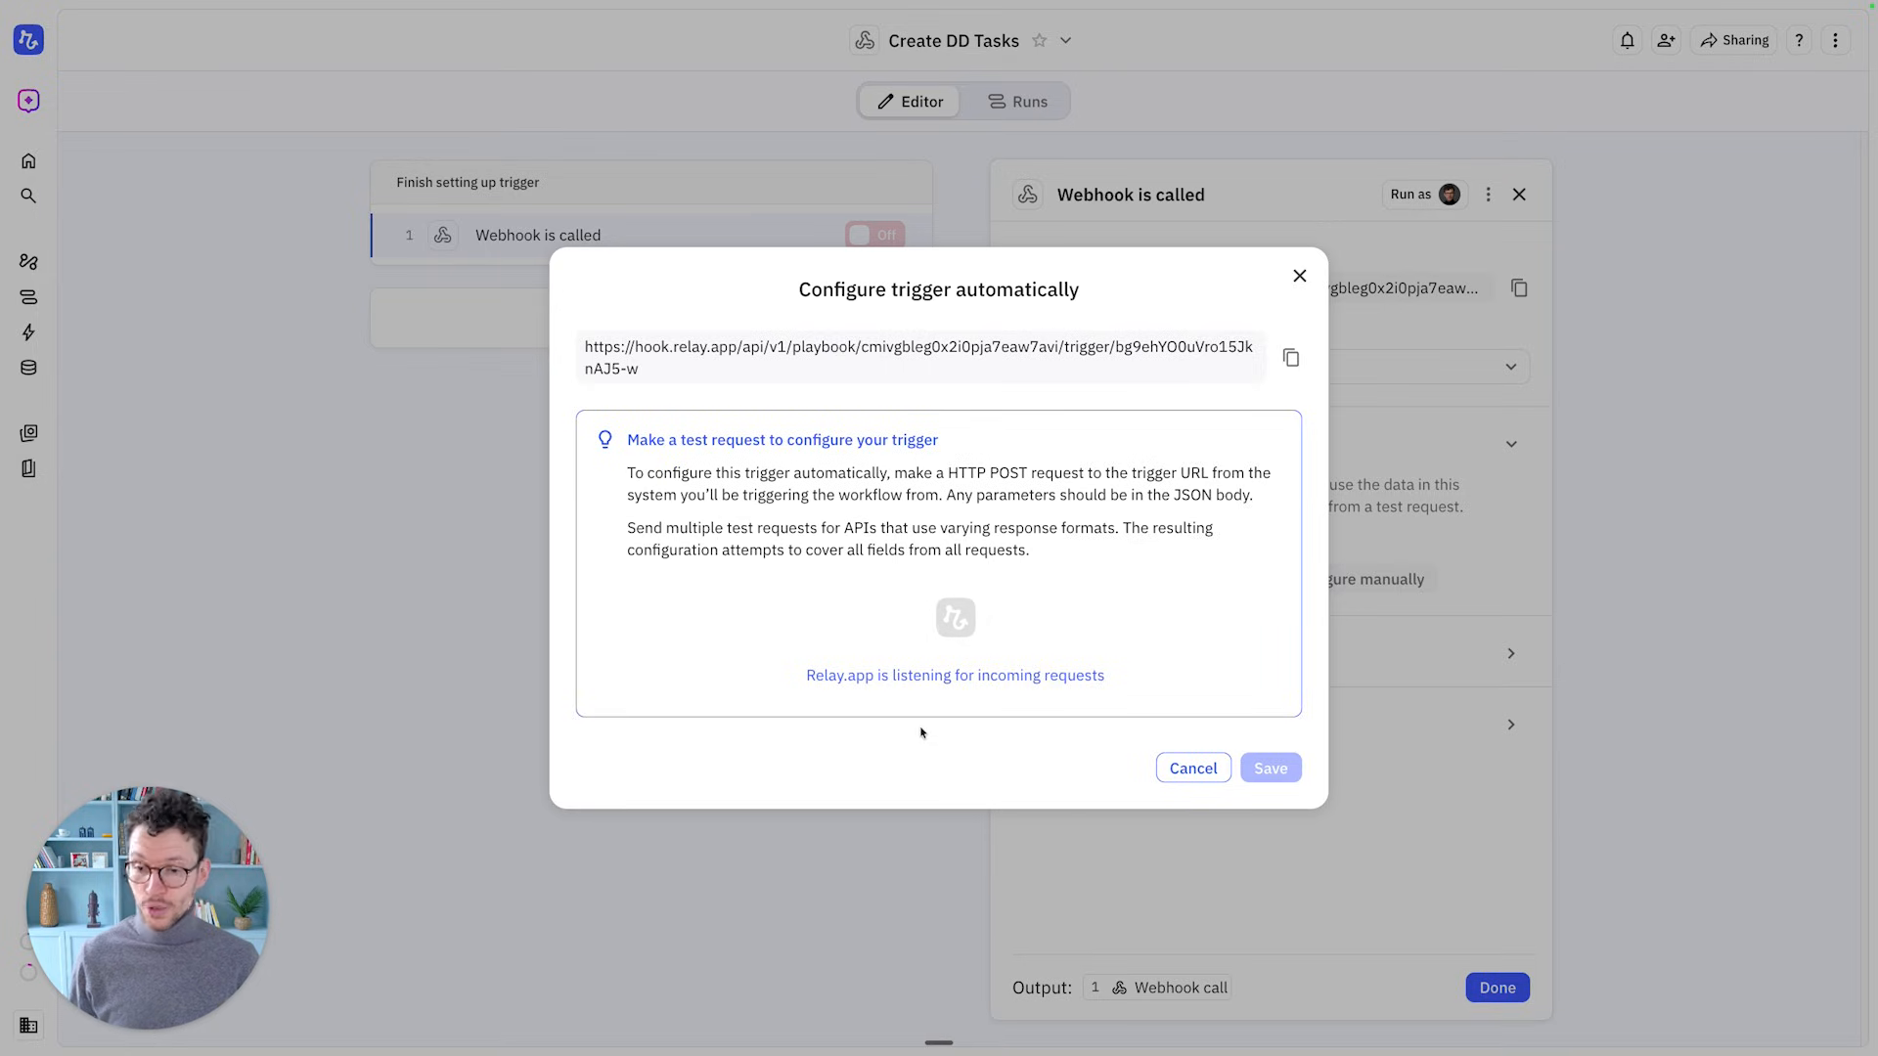
scroll(1002, 587, "down", 5)
scroll(1002, 586, "down", 10)
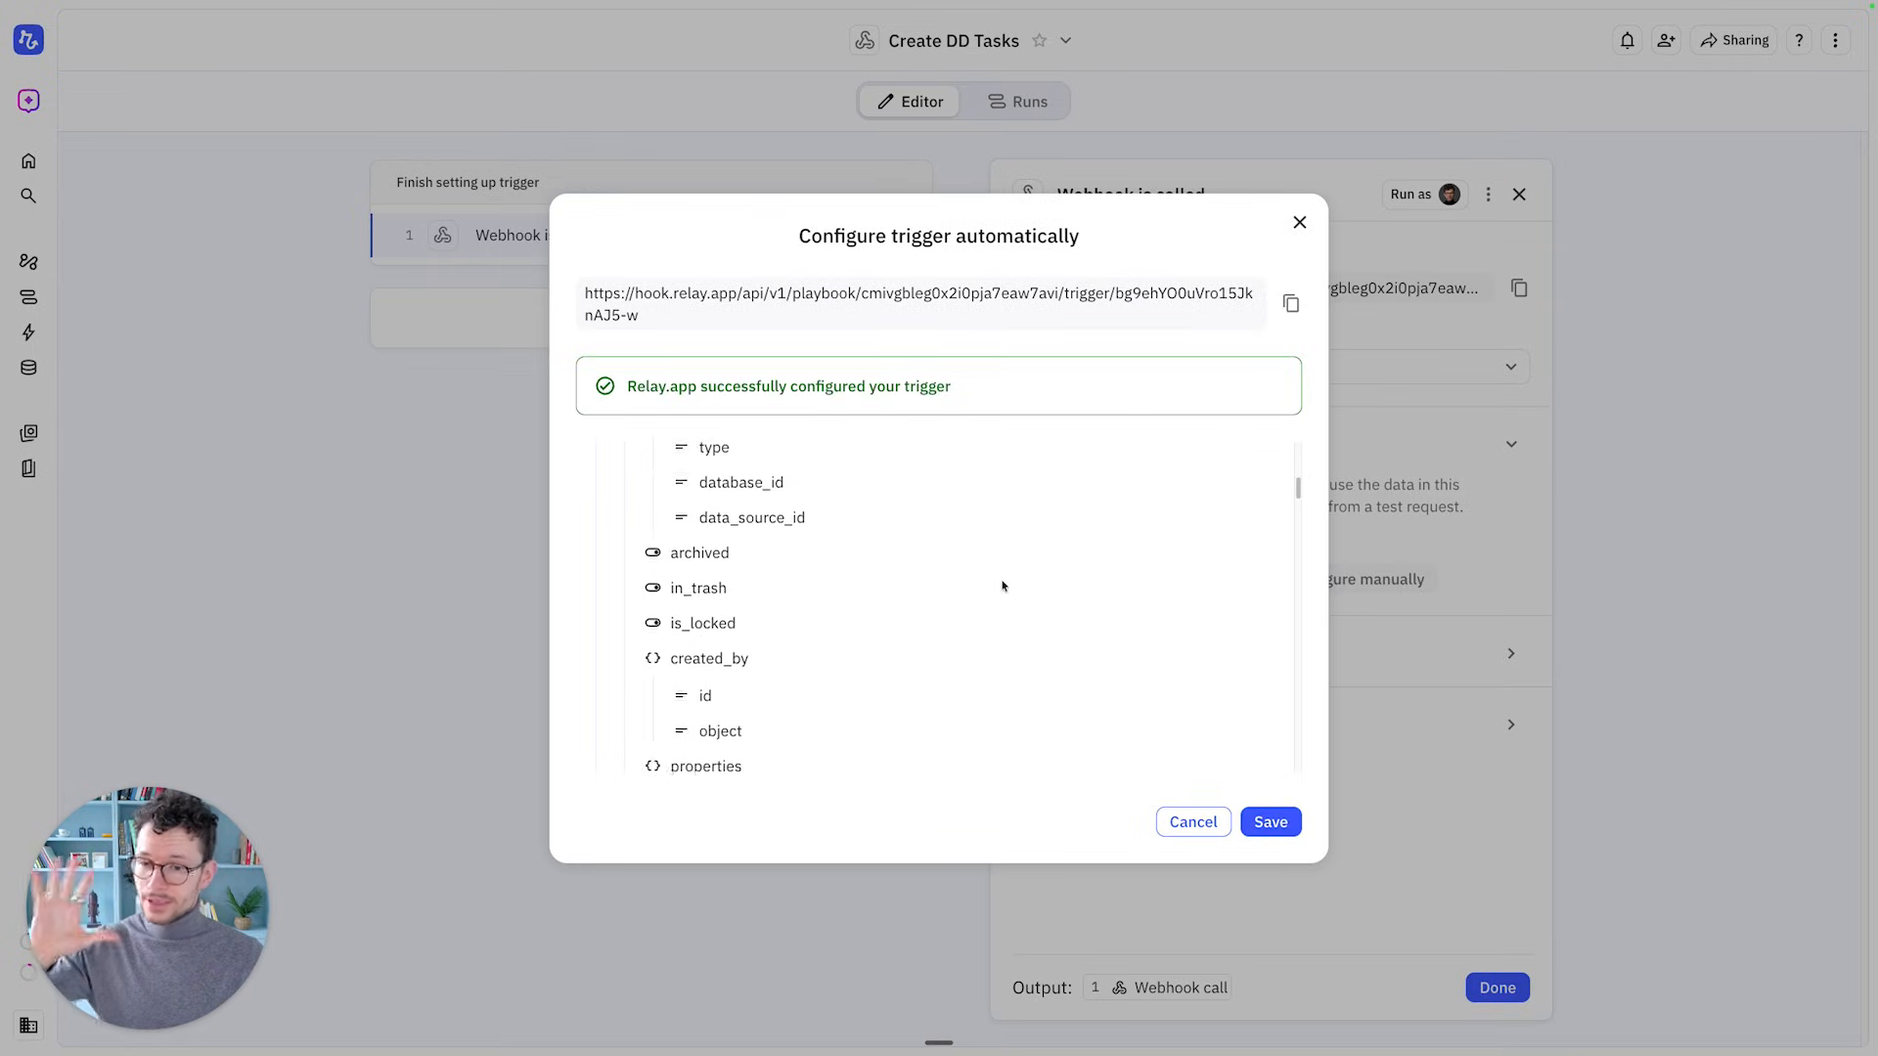
scroll(1002, 586, "up", 12)
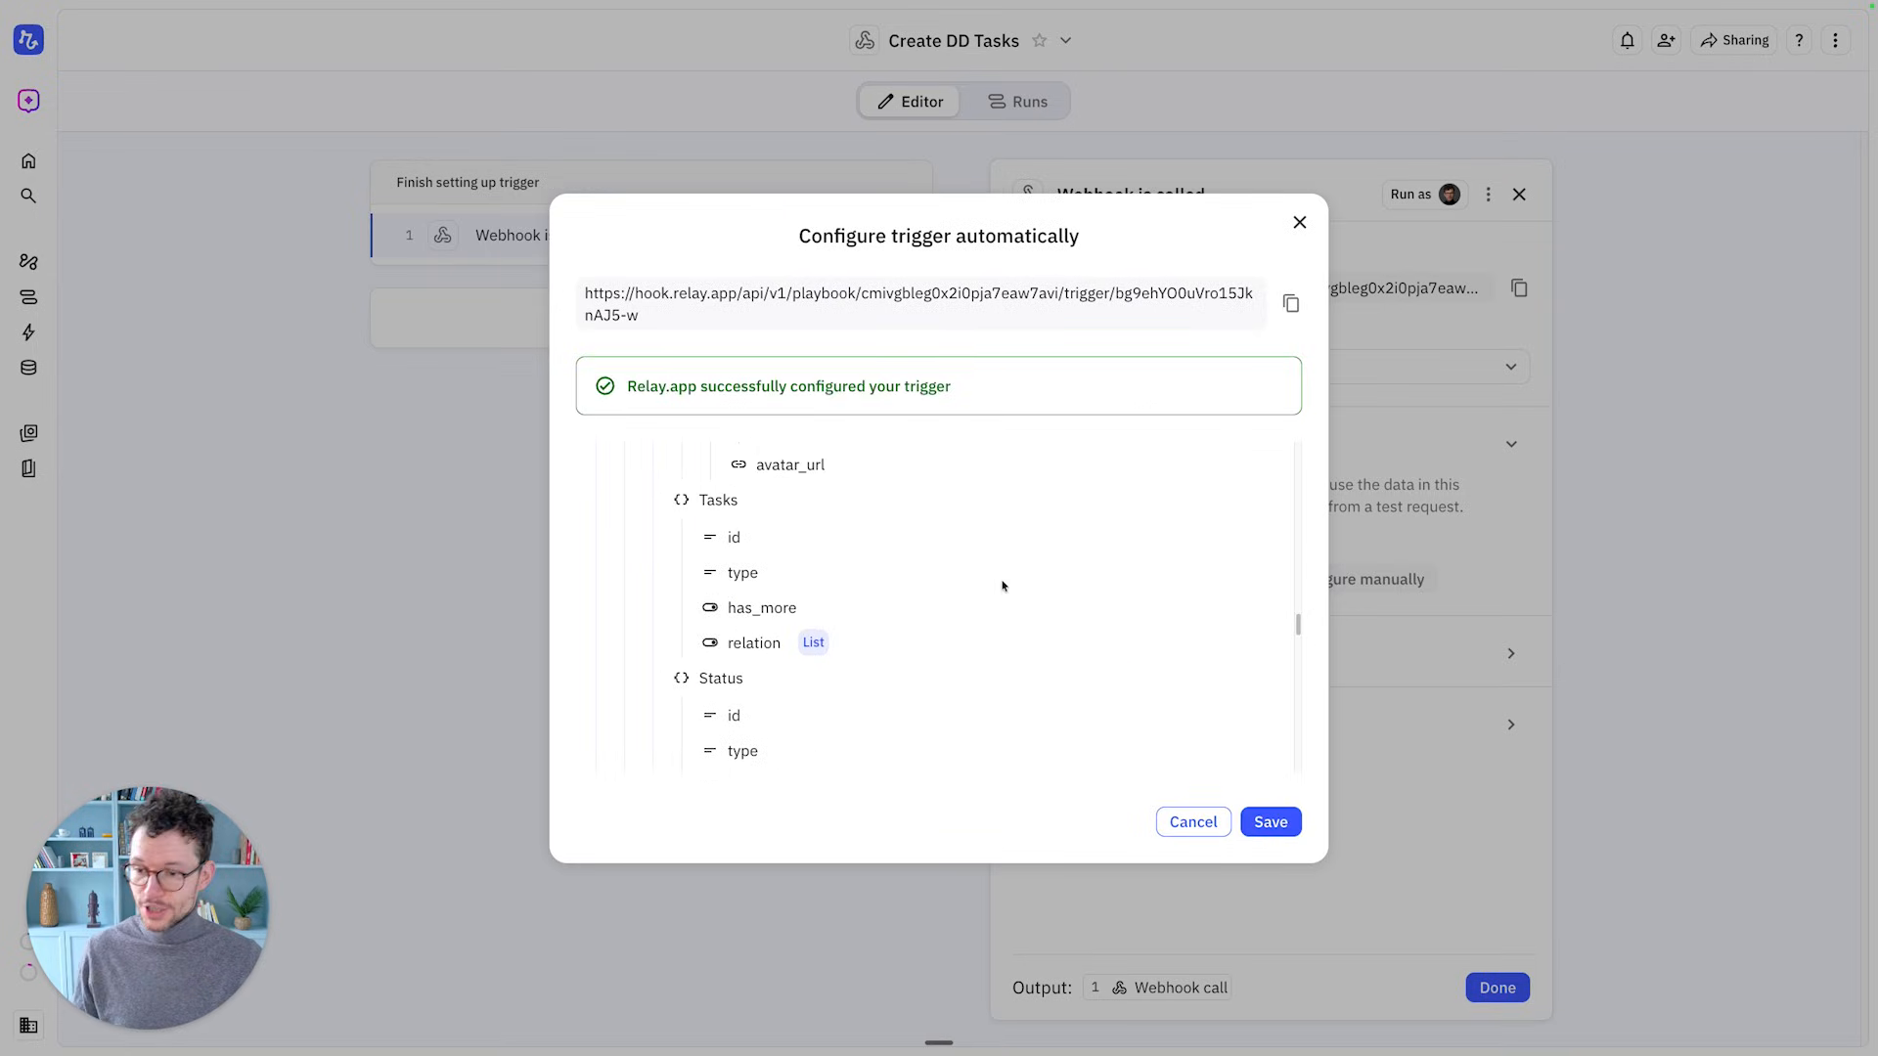
scroll(1001, 586, "up", 5)
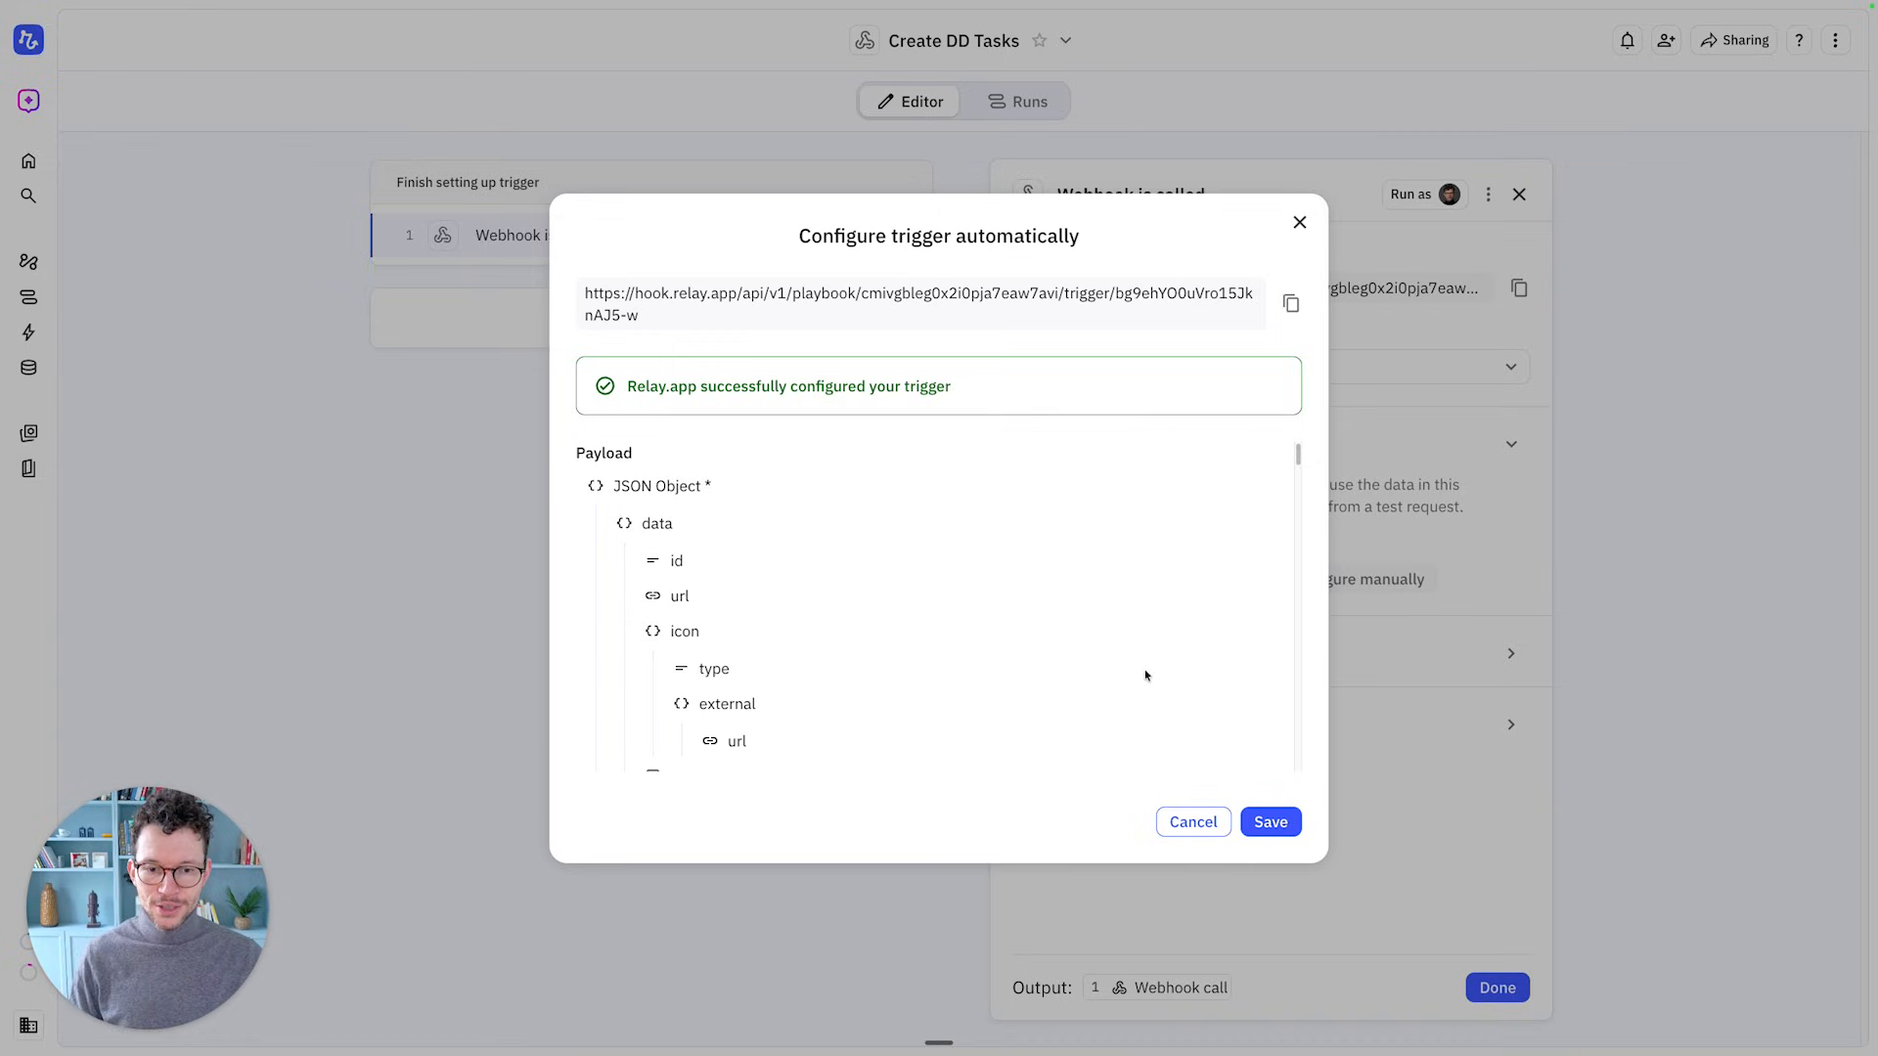
left_click(1270, 823)
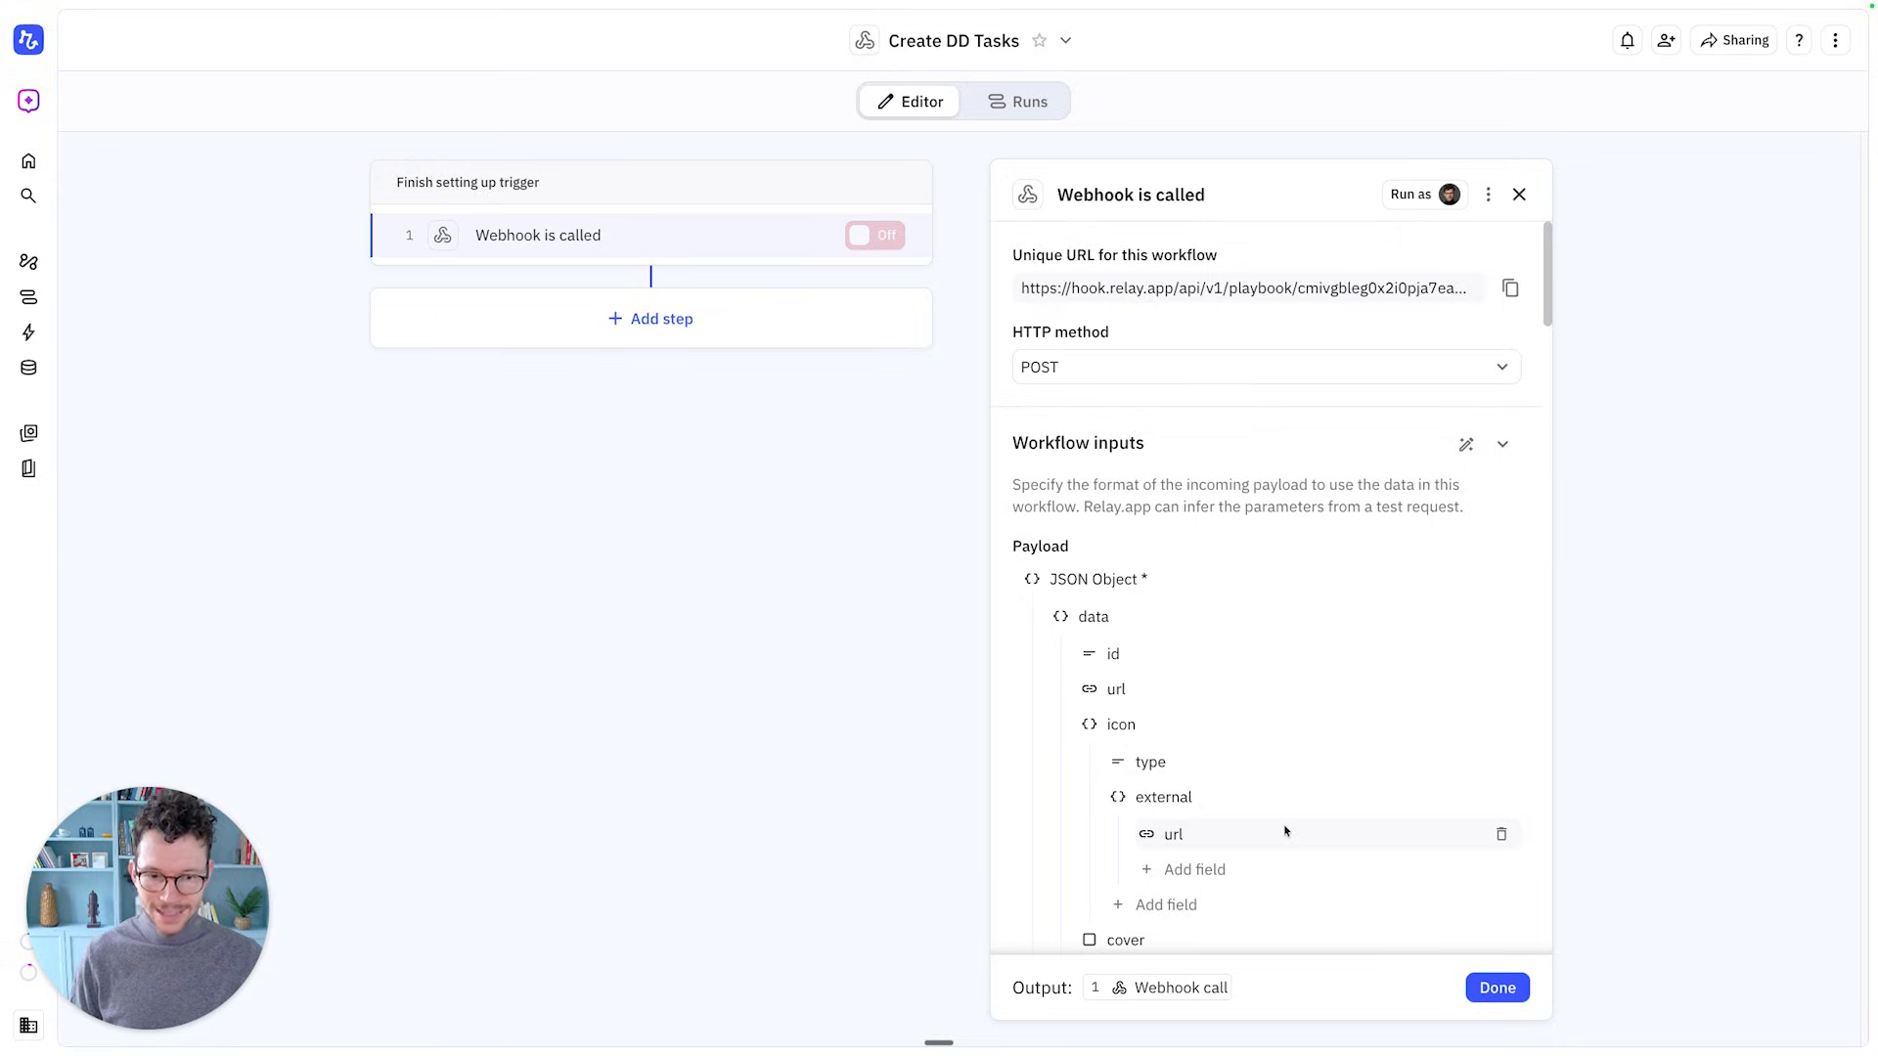
Finish the webhook trigger and add a Notion 'Find page(s) in database' step
left_click(1495, 990)
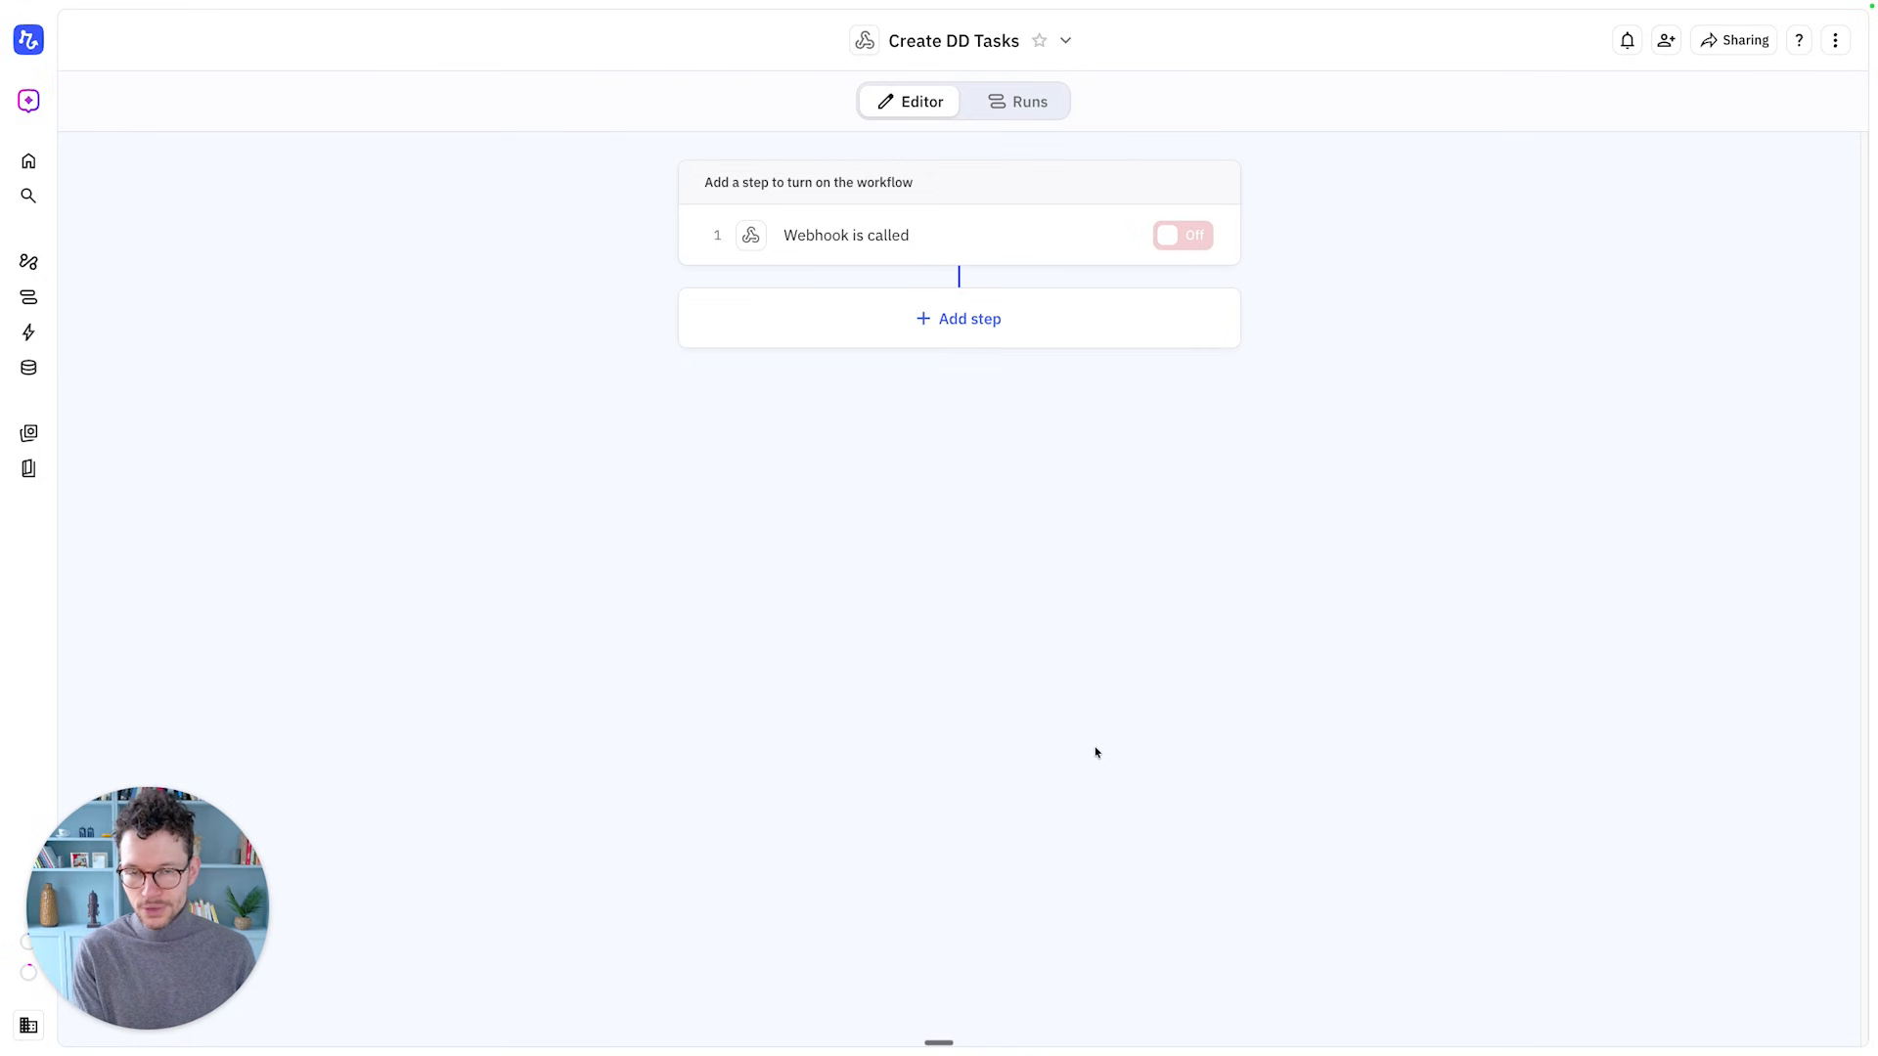
left_click(977, 332)
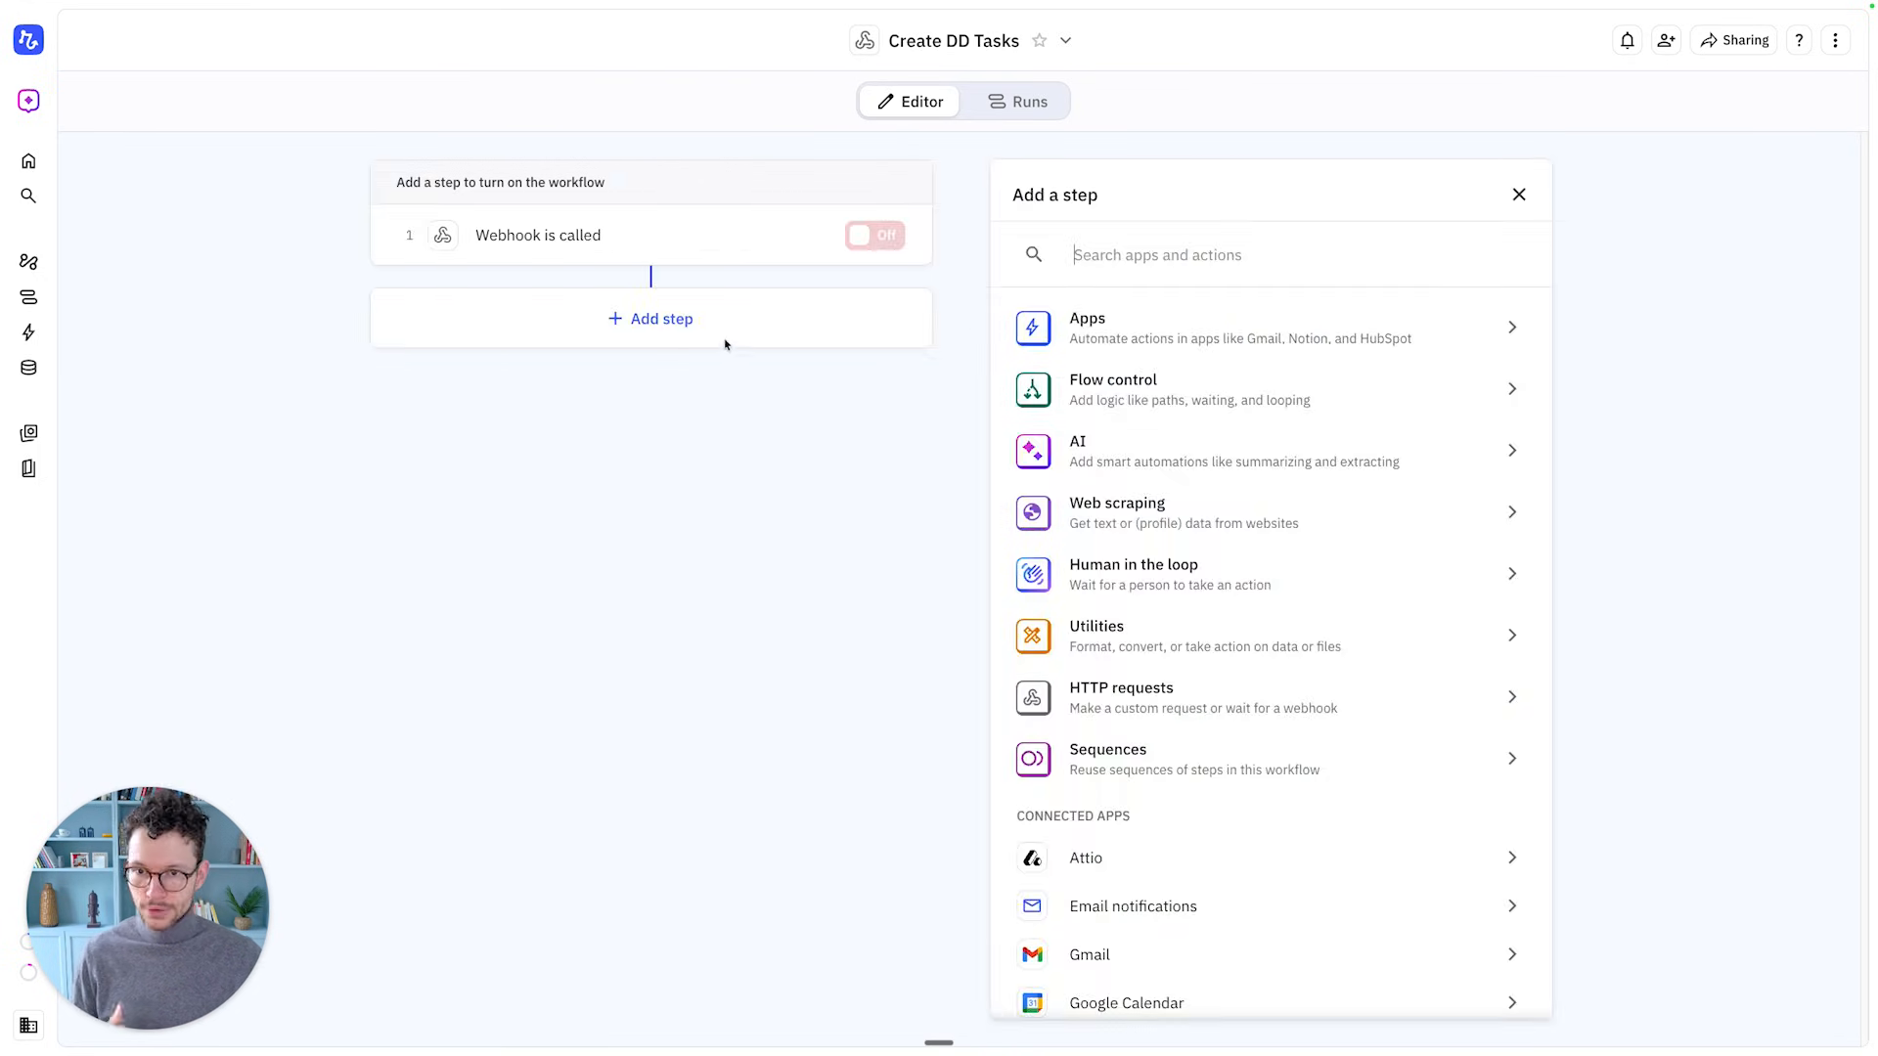
type("notion")
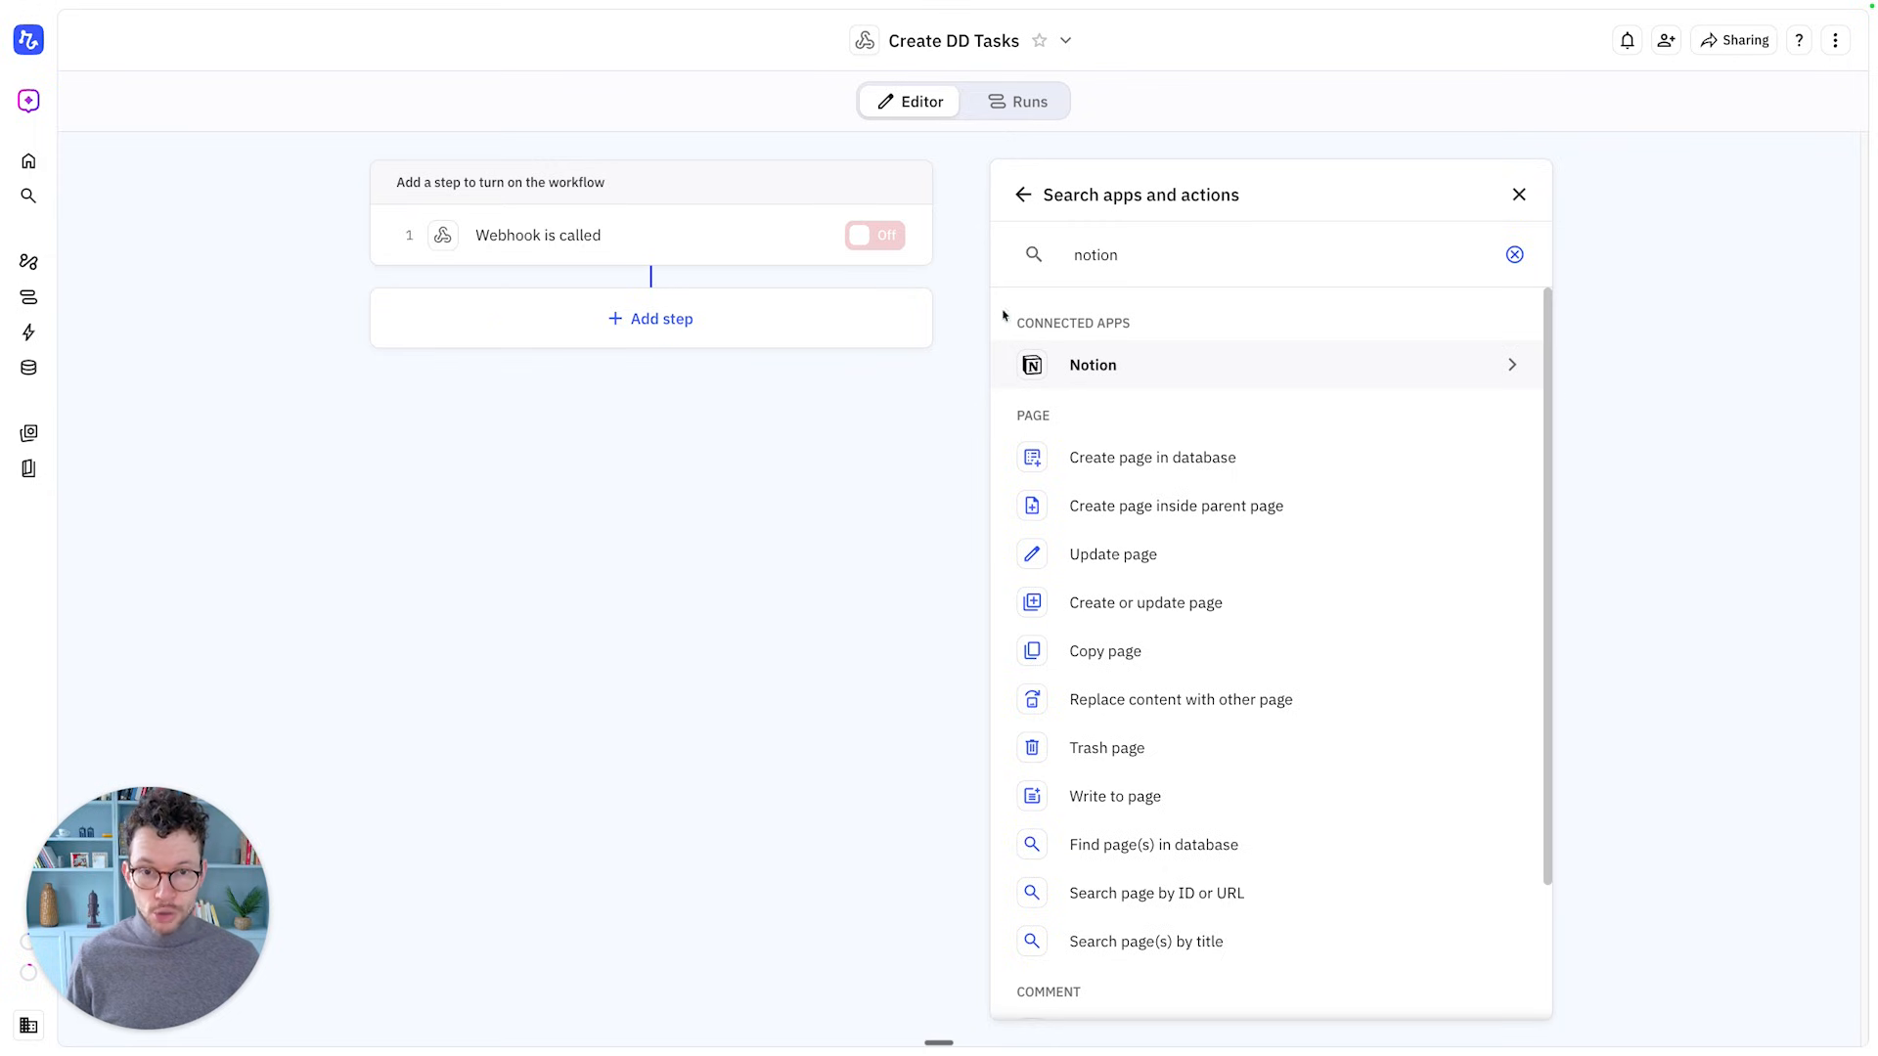
left_click(1079, 362)
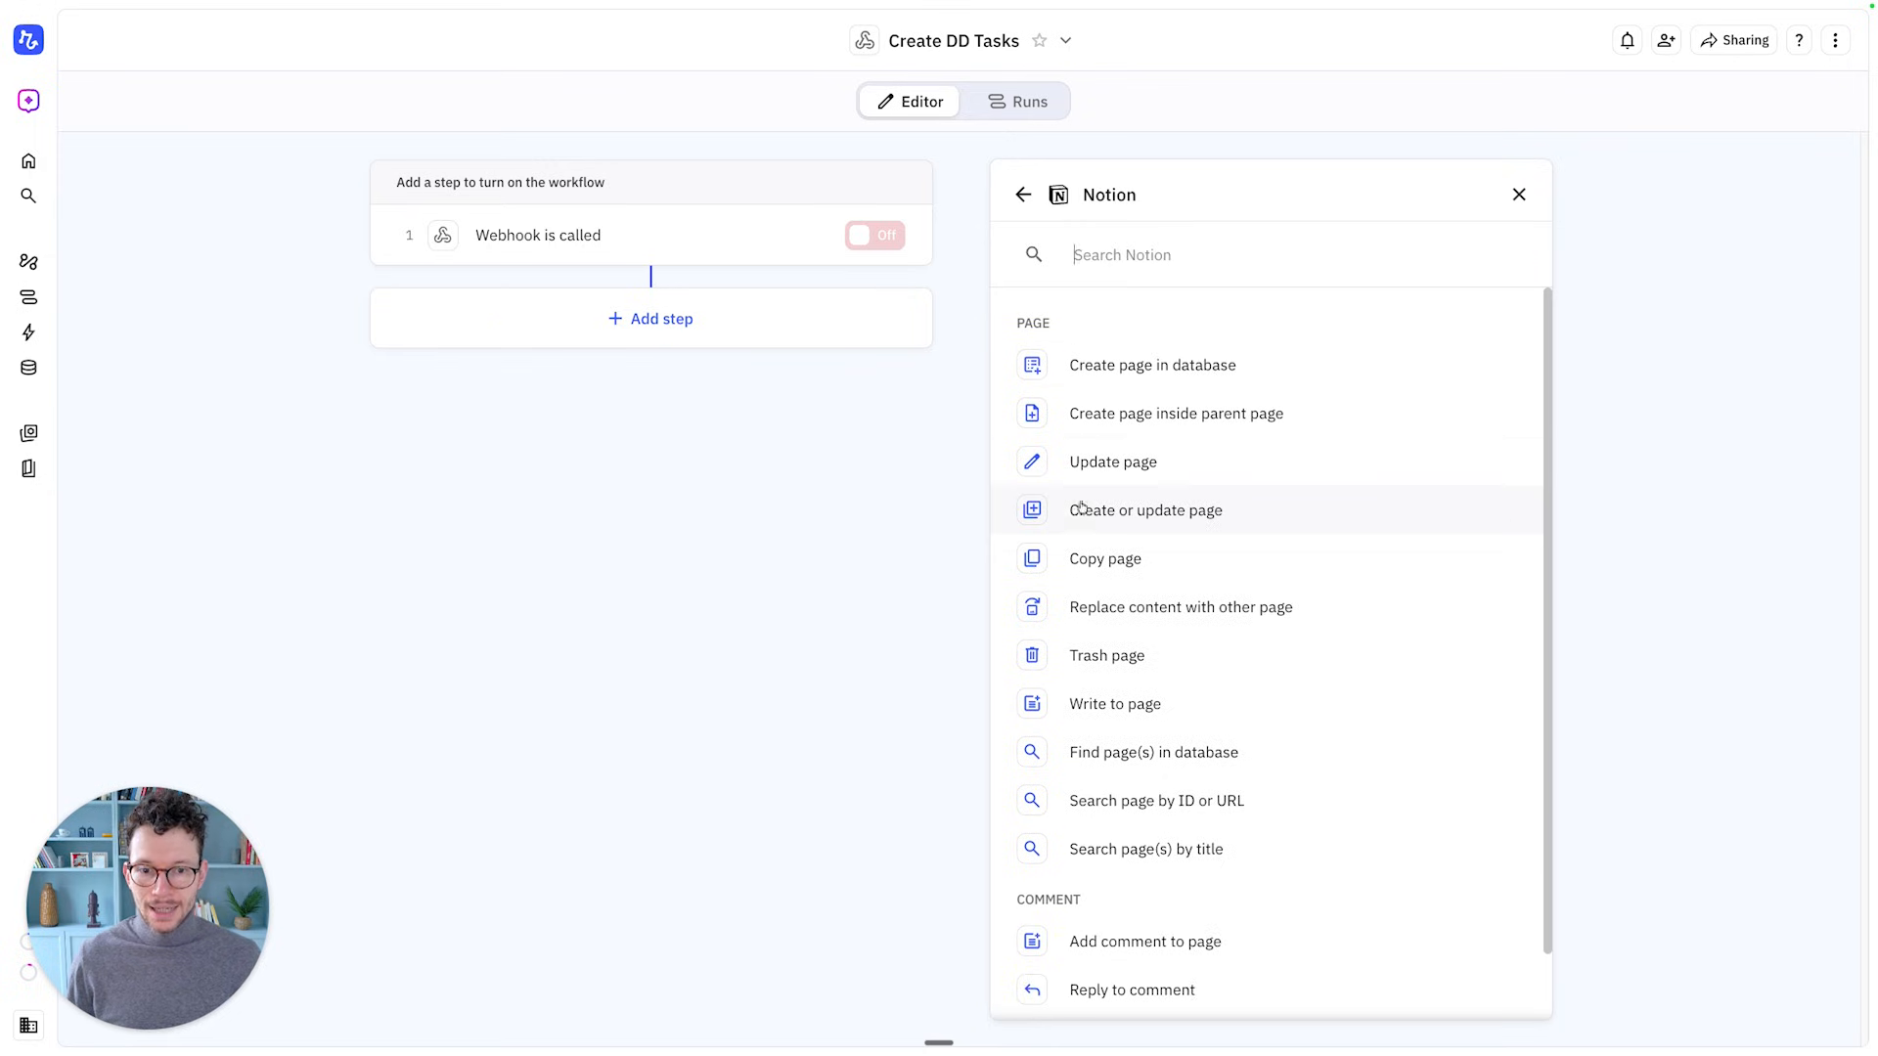
left_click(1166, 751)
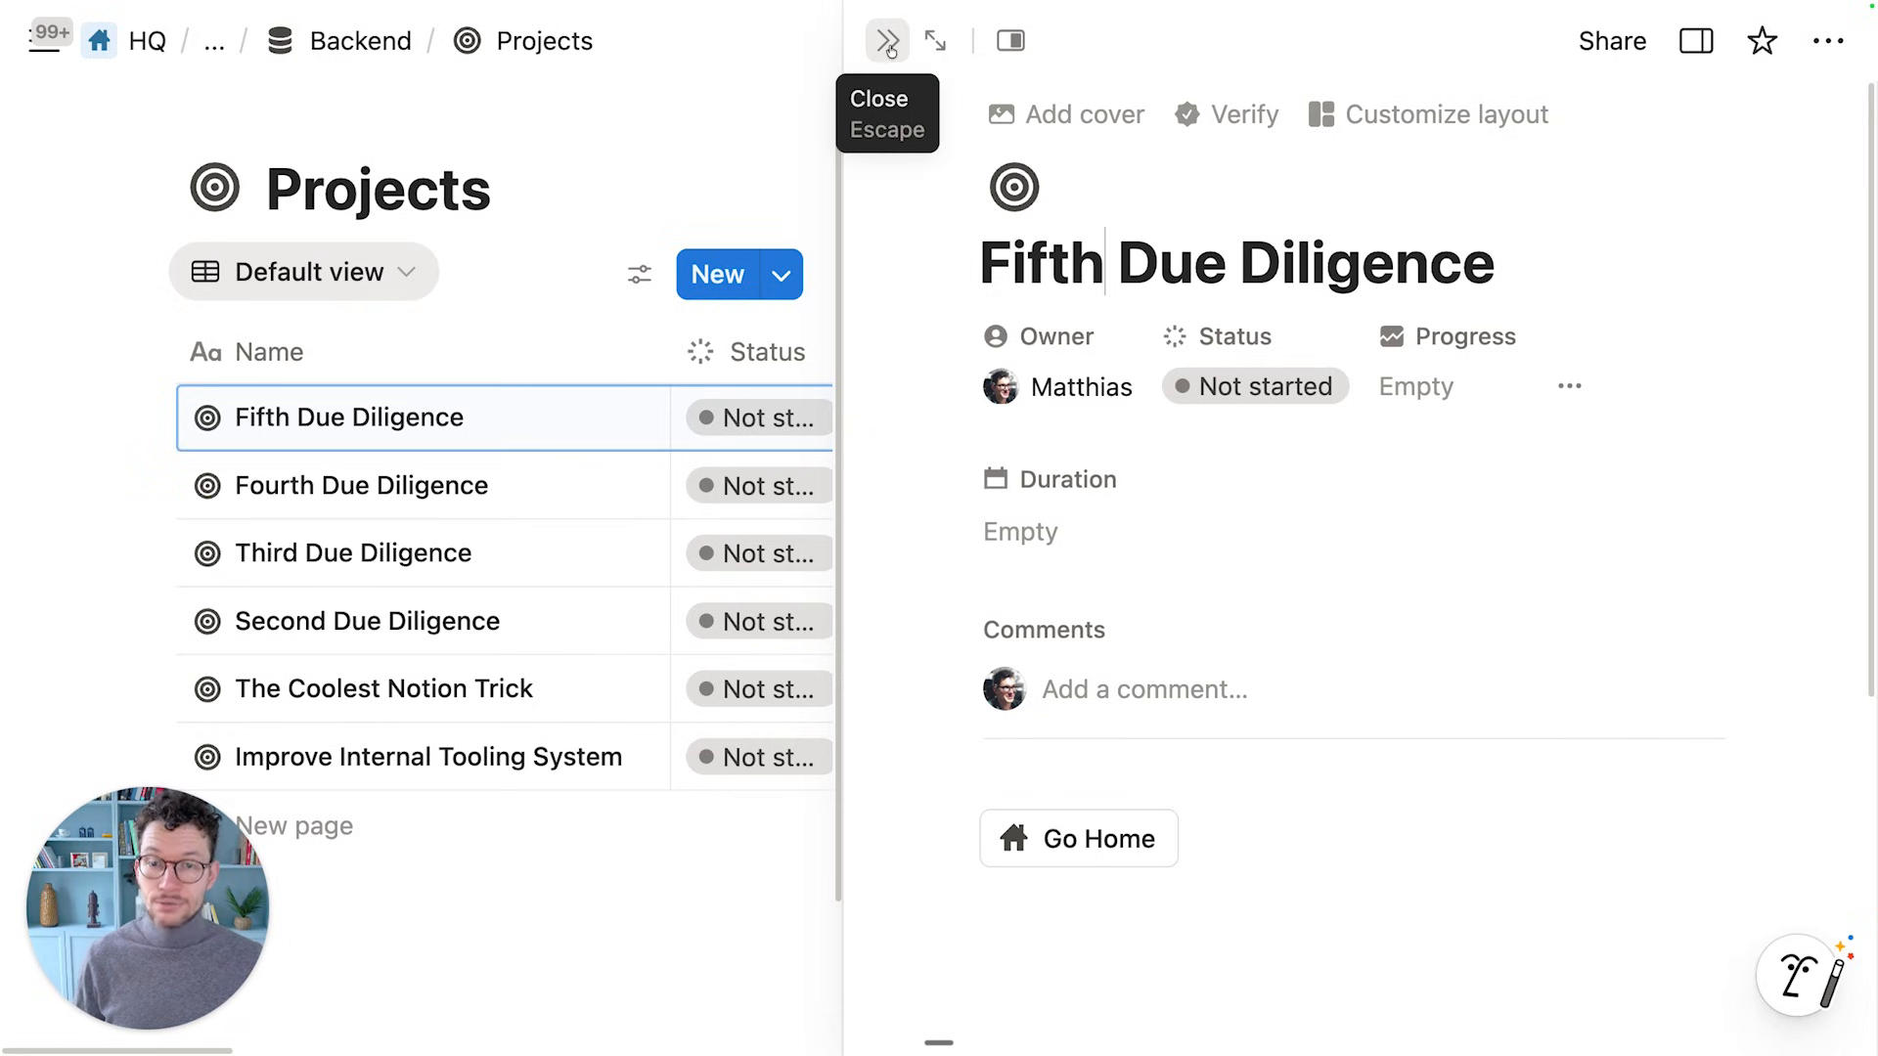
Add a Relay.app connection to the Projects database
left_click(888, 43)
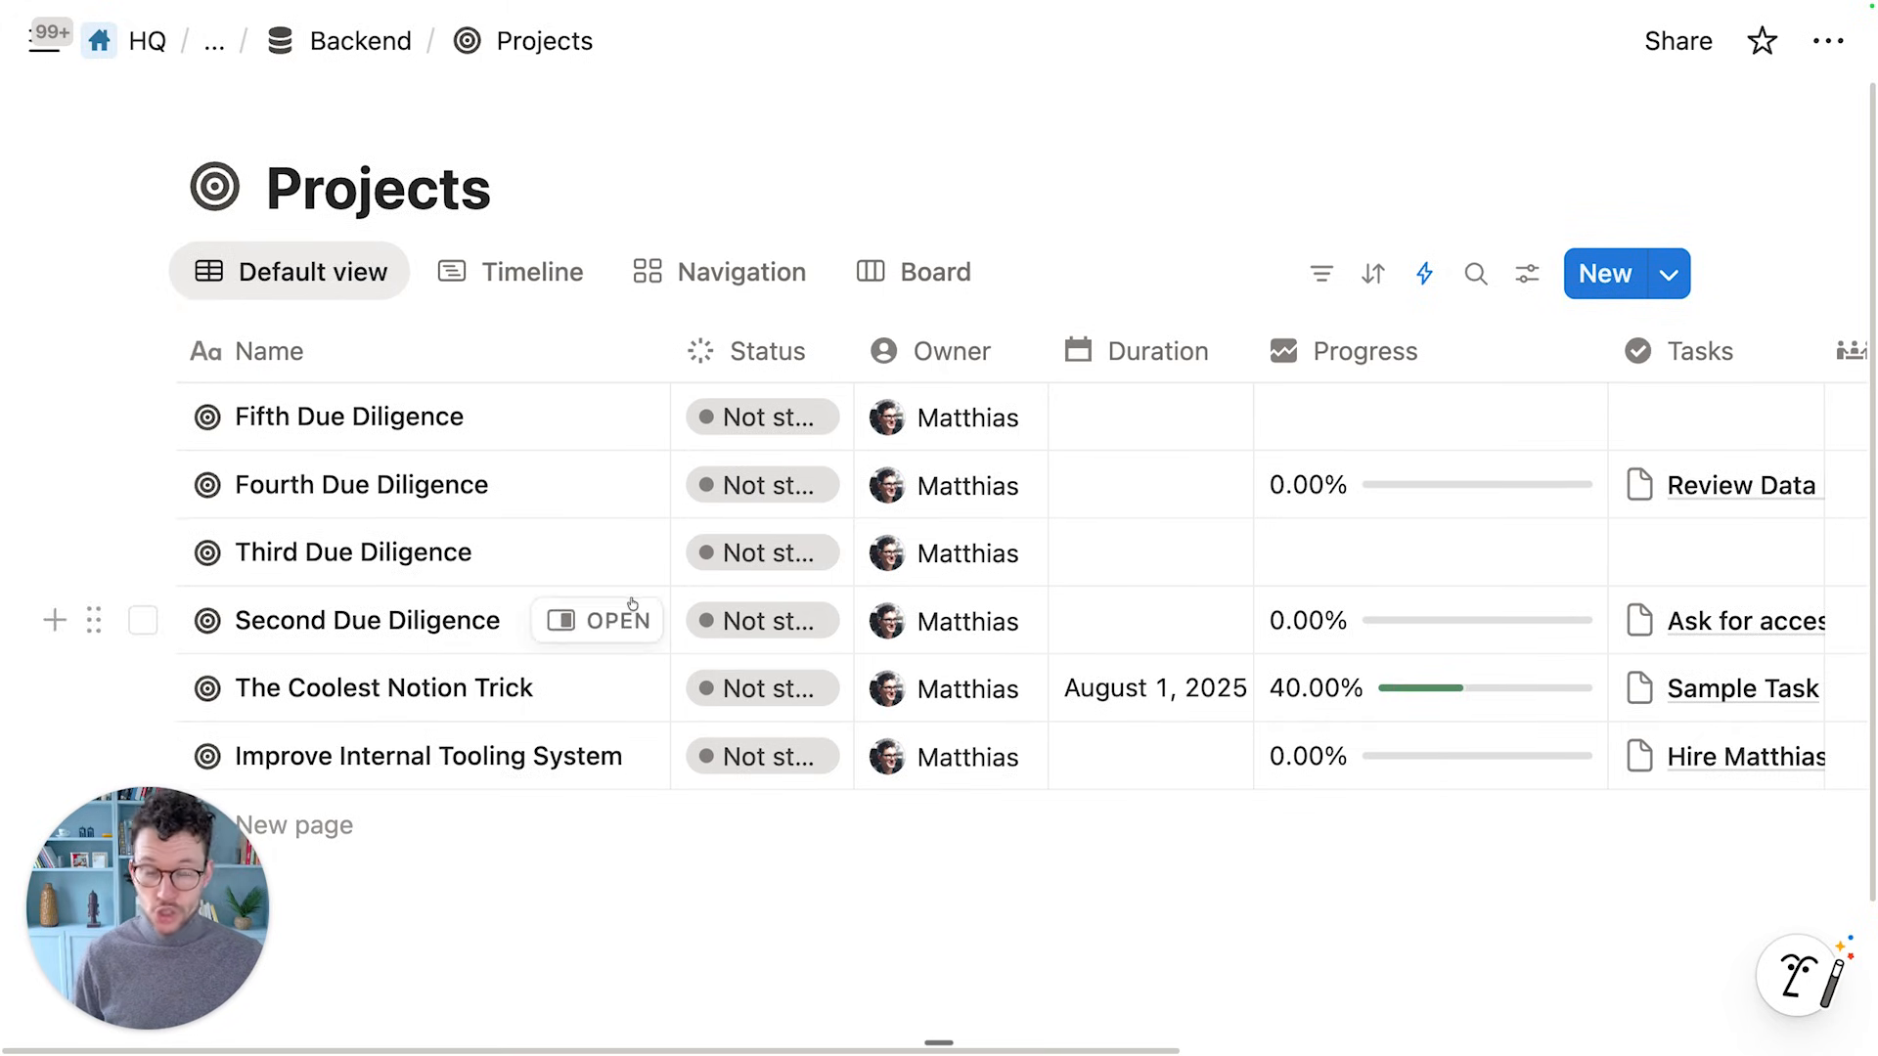
scroll(1537, 213, "down", 2)
left_click(1828, 40)
scroll(1703, 295, "down", 5)
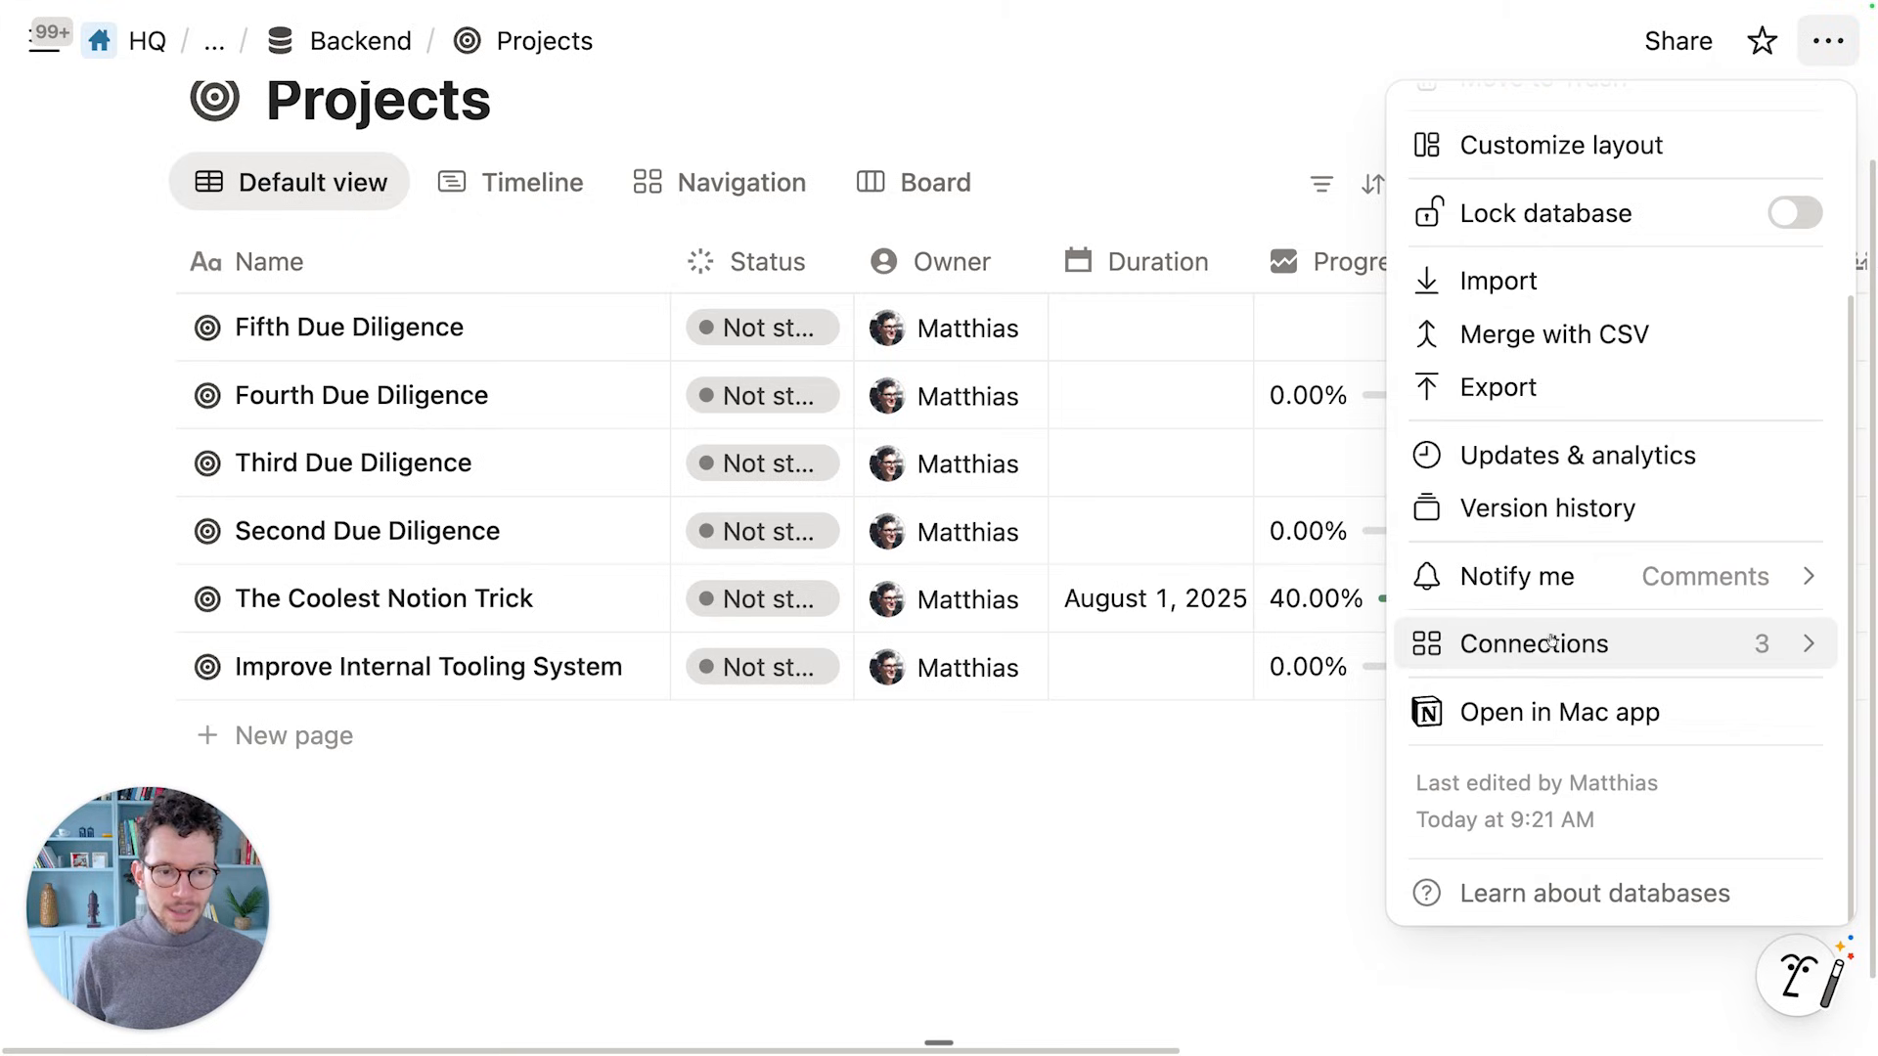
mouse_move(1614, 643)
left_click(1053, 771)
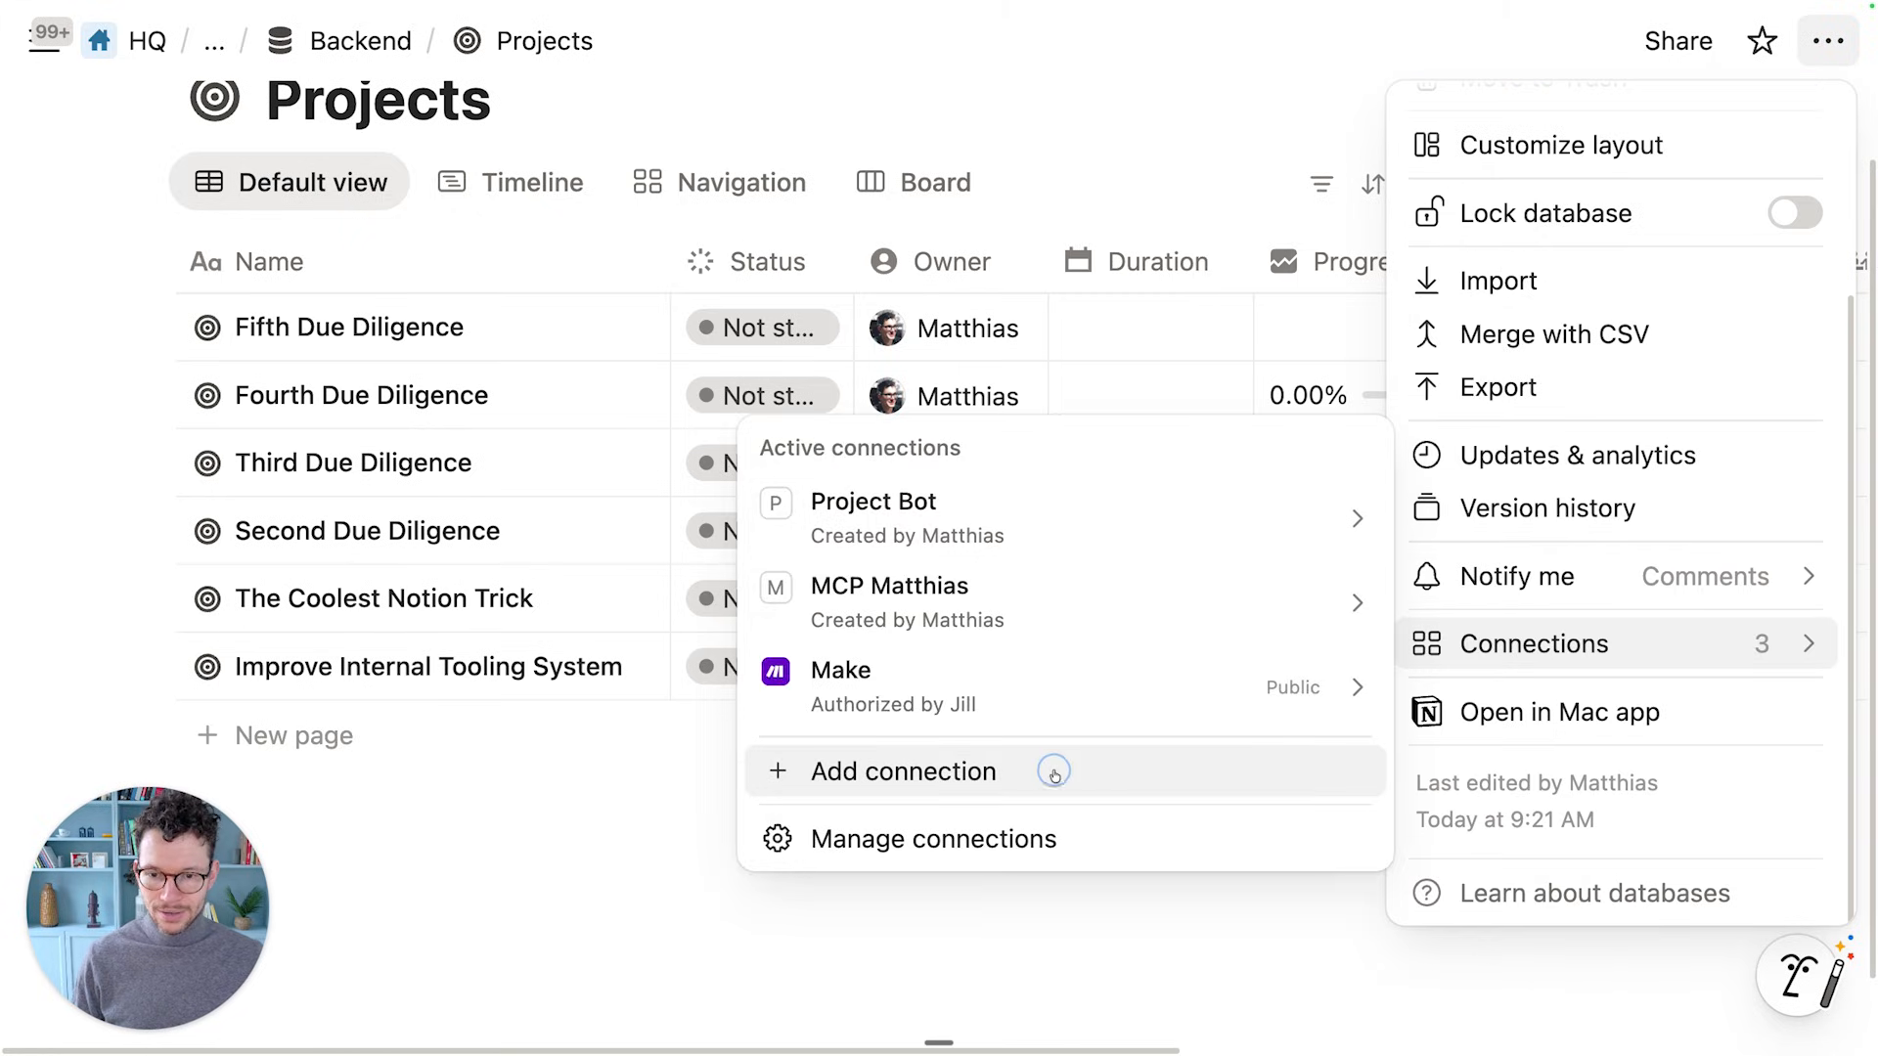
type("relay")
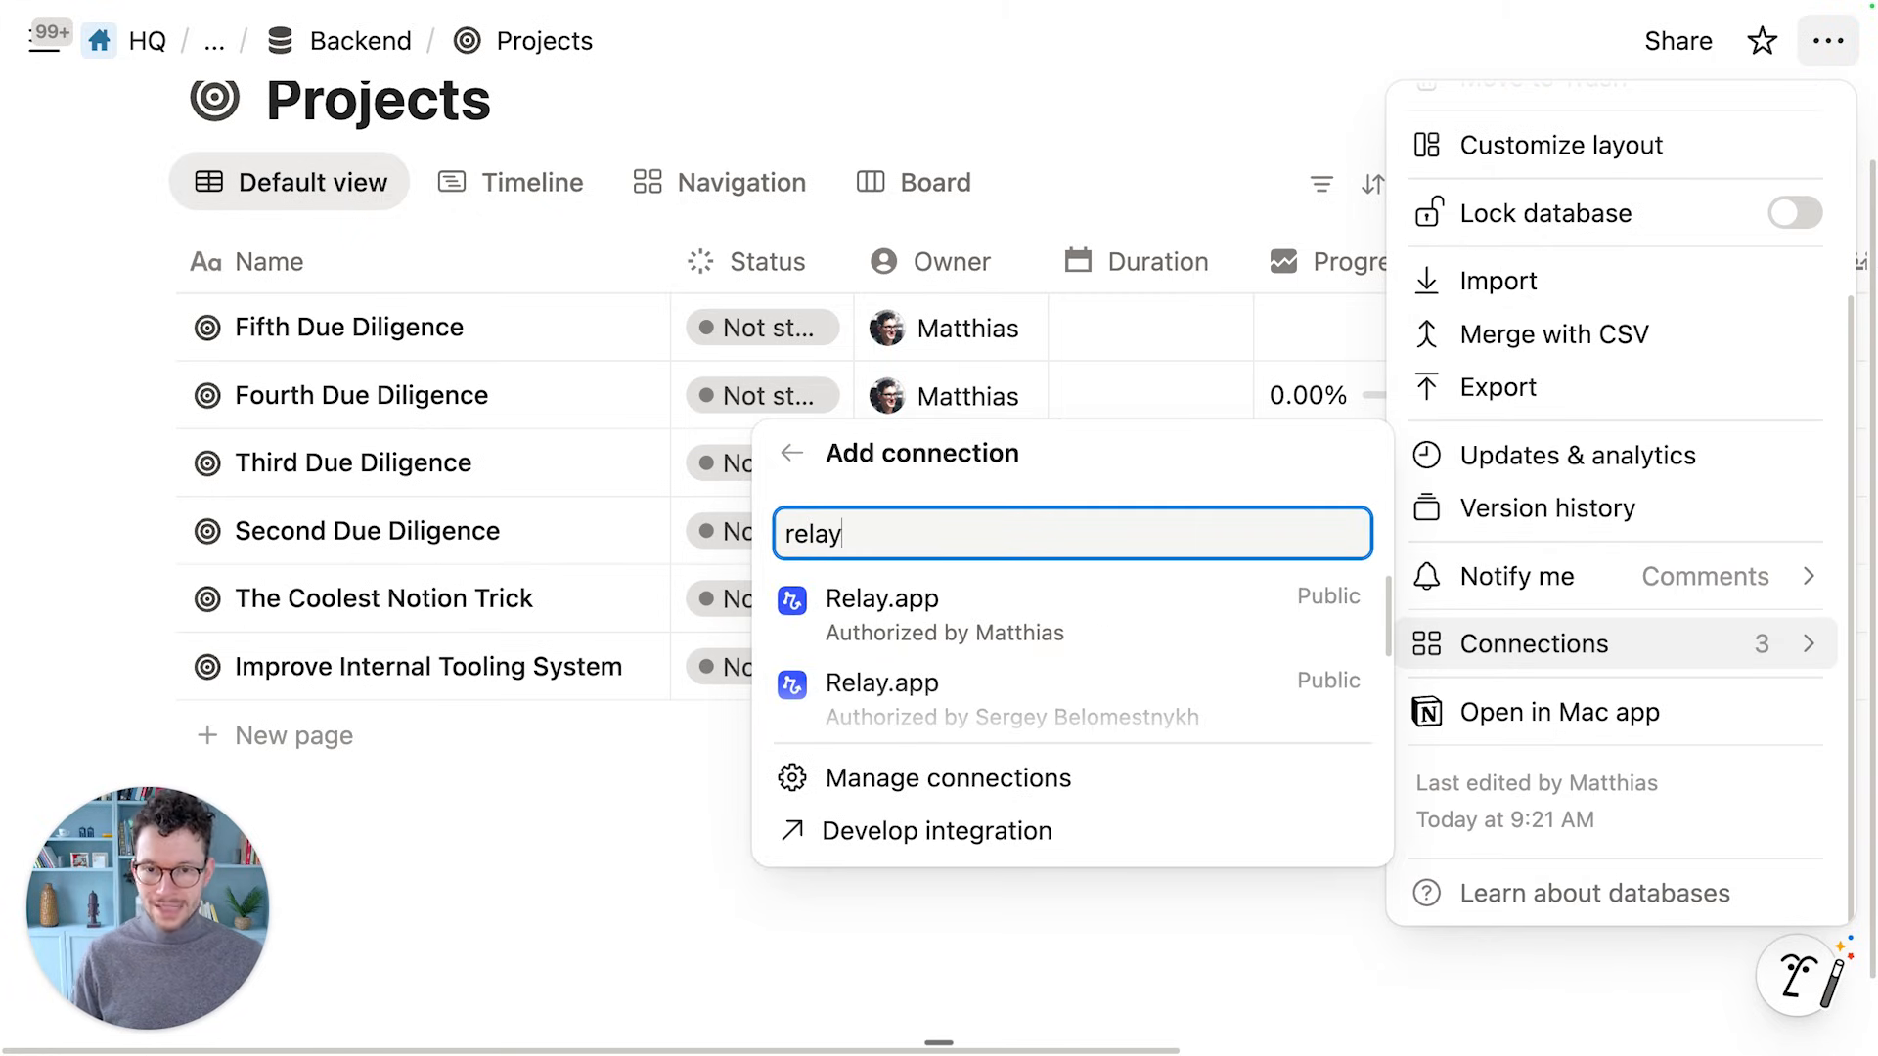
left_click(1022, 586)
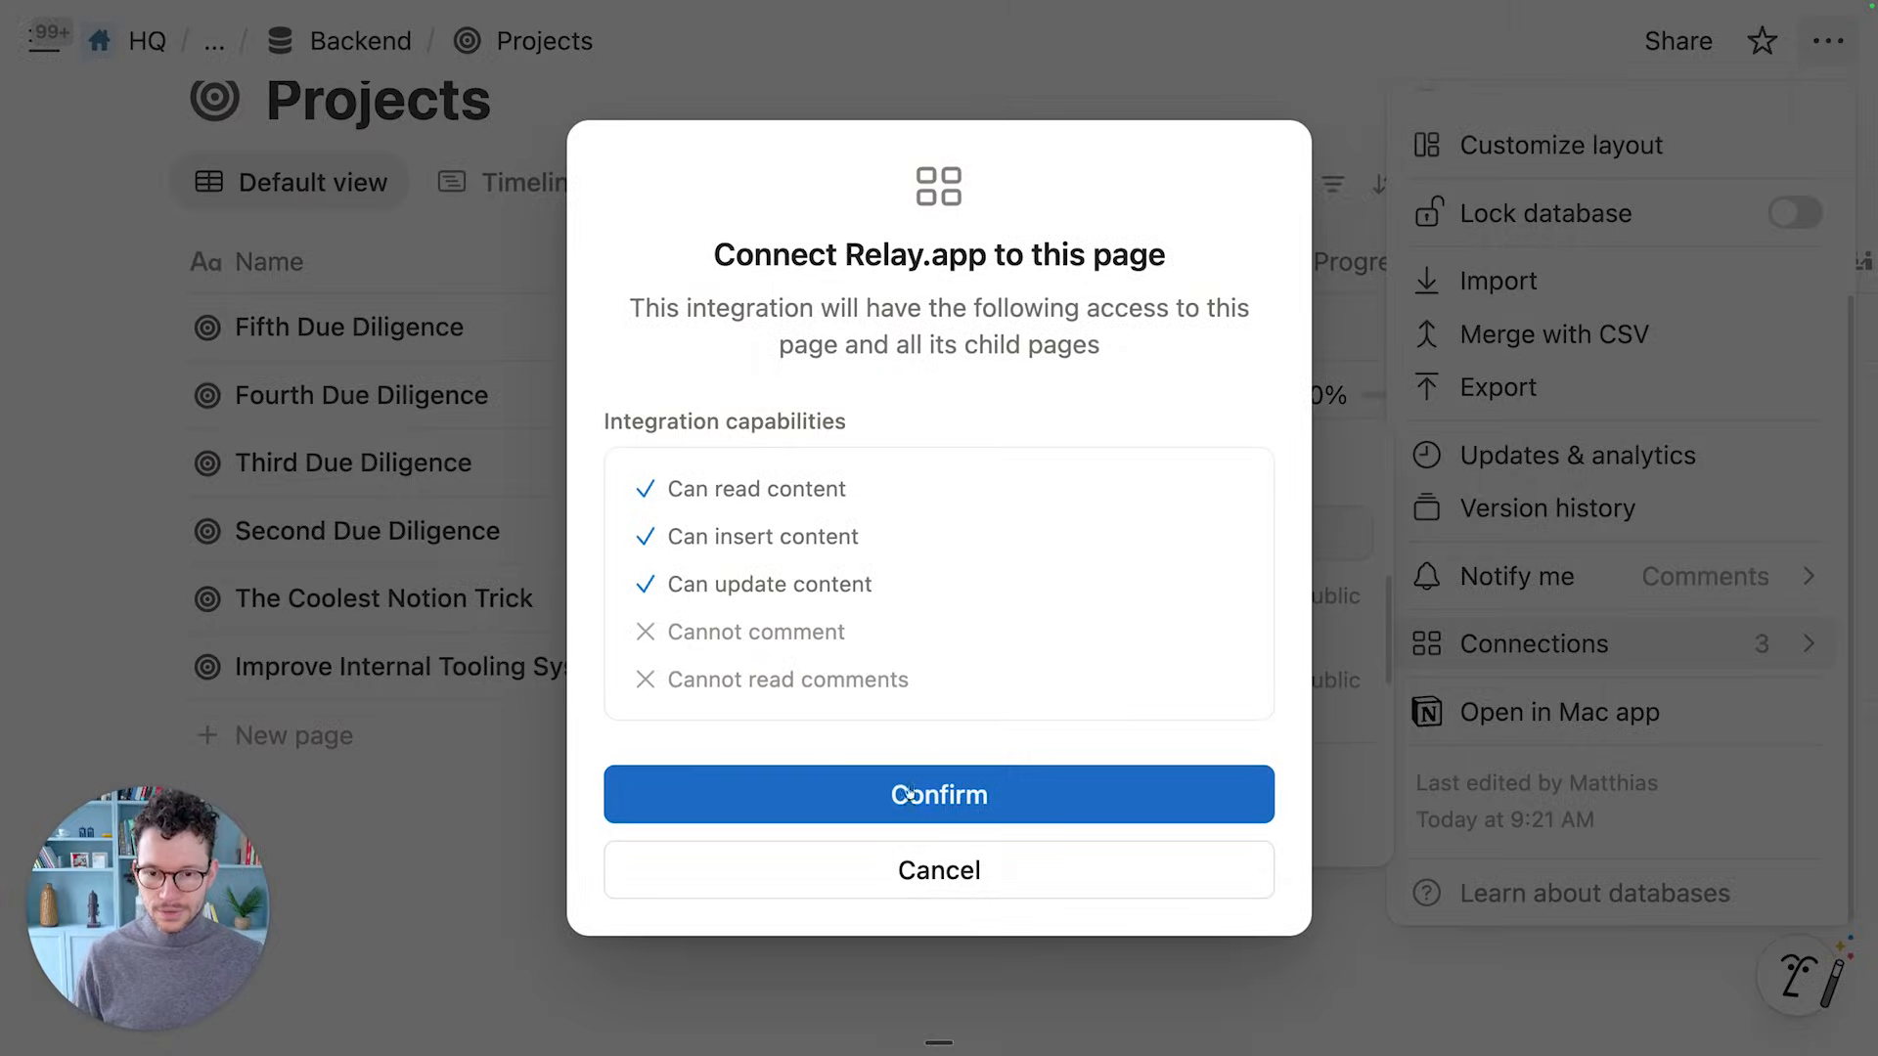
left_click(907, 794)
left_click(428, 66)
Add a Relay.app connection to the parent Backend page as well
left_click(392, 41)
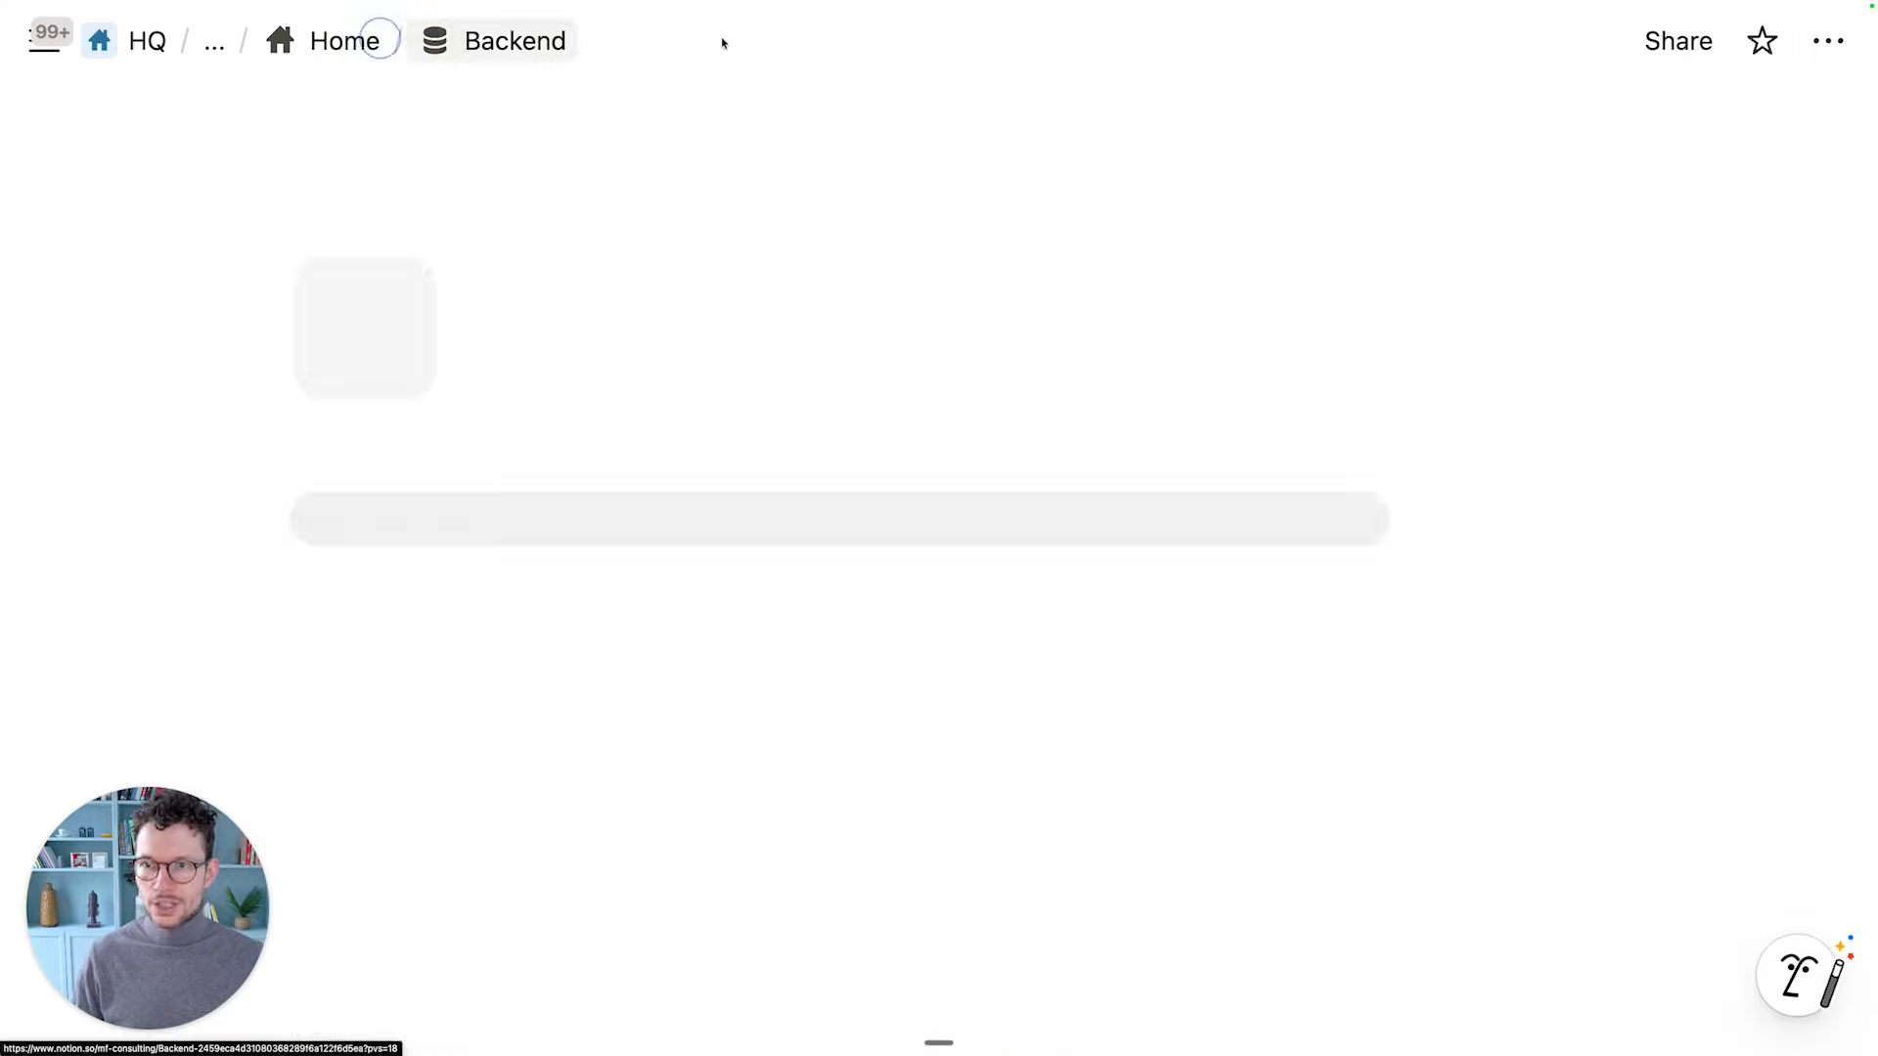
left_click(1825, 46)
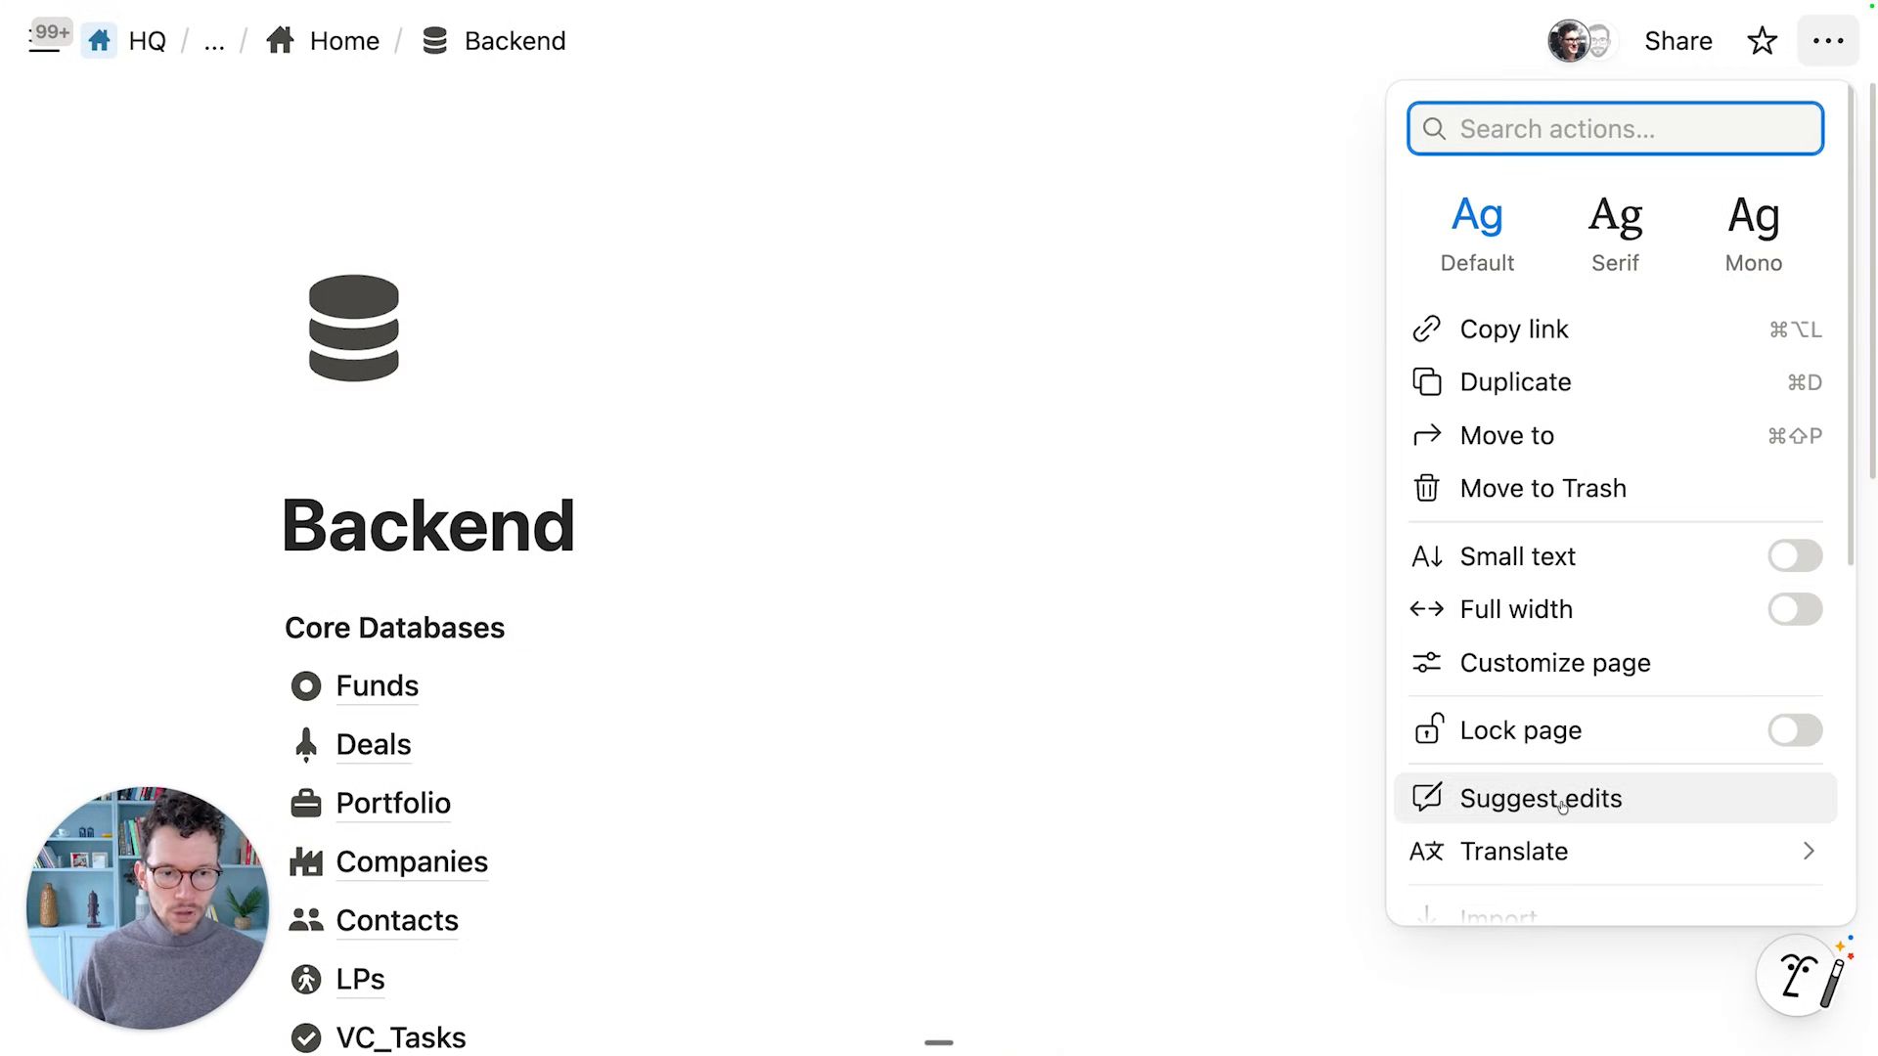
scroll(1525, 772, "down", 5)
mouse_move(1536, 704)
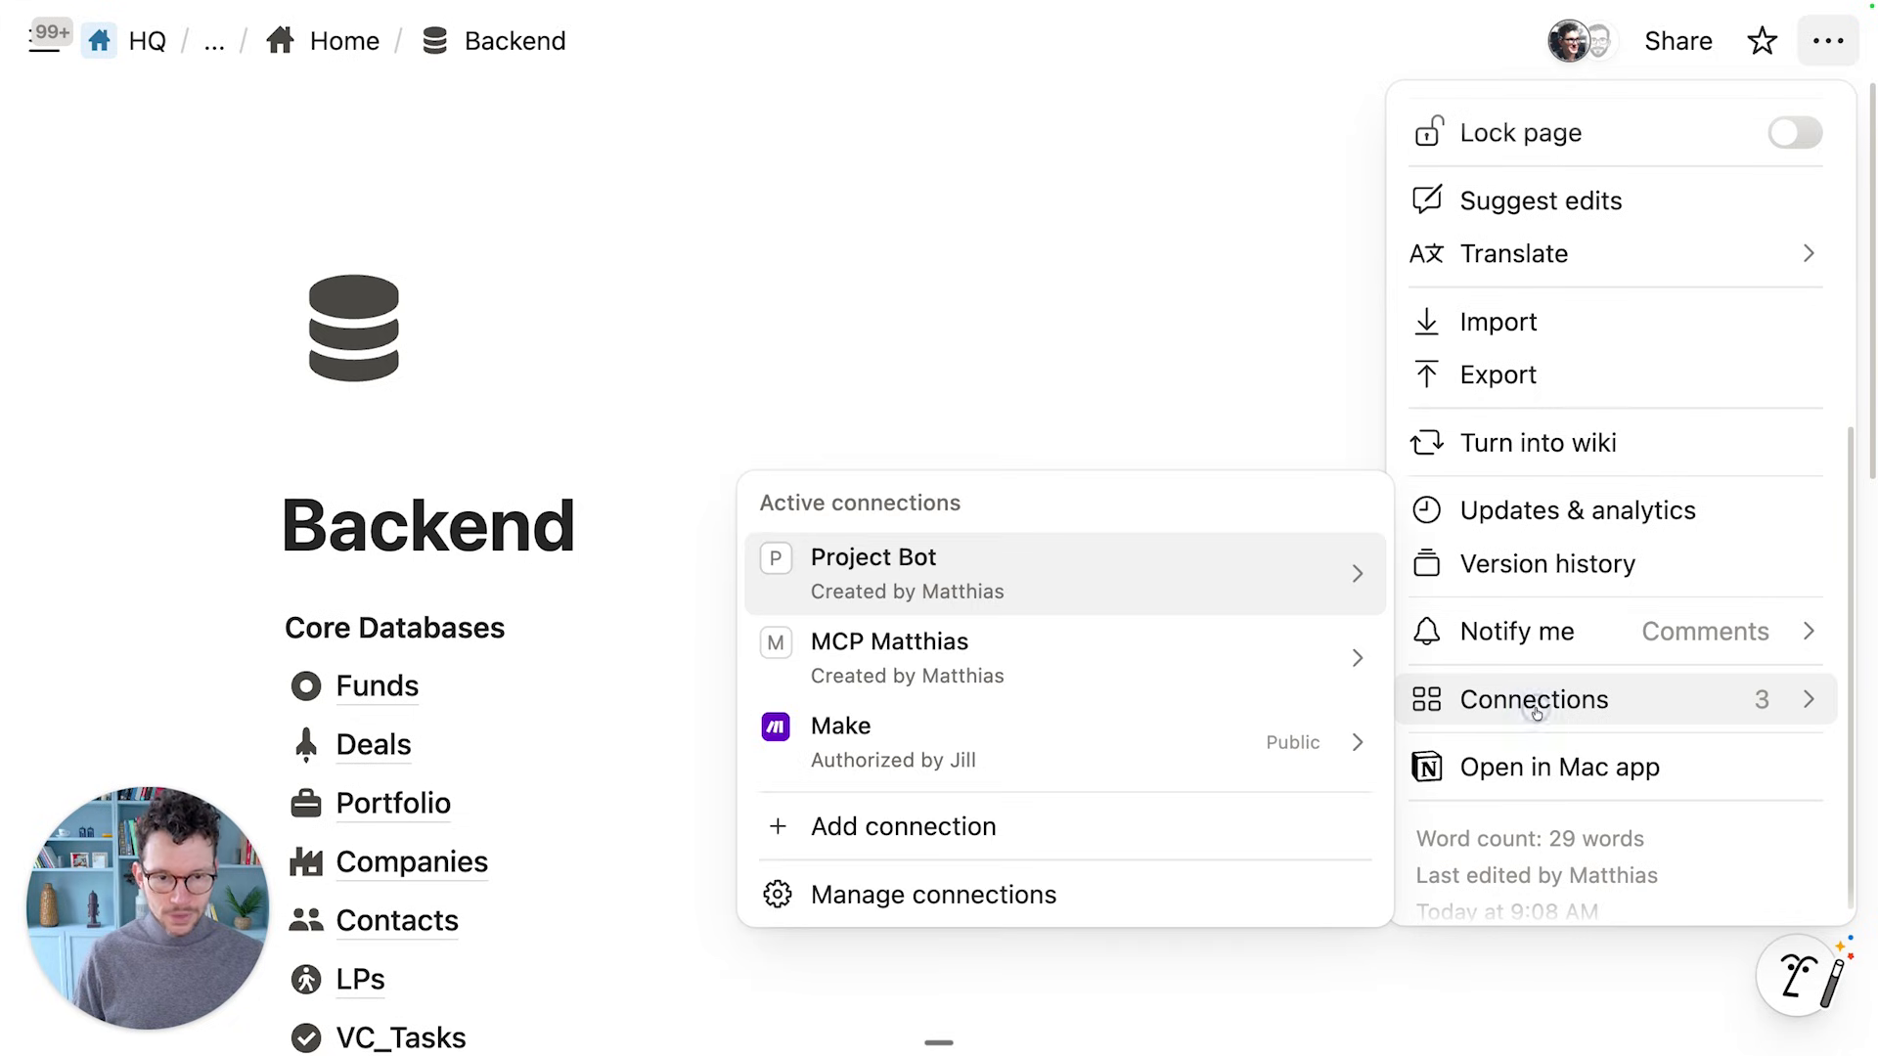
left_click(1092, 836)
type("relay")
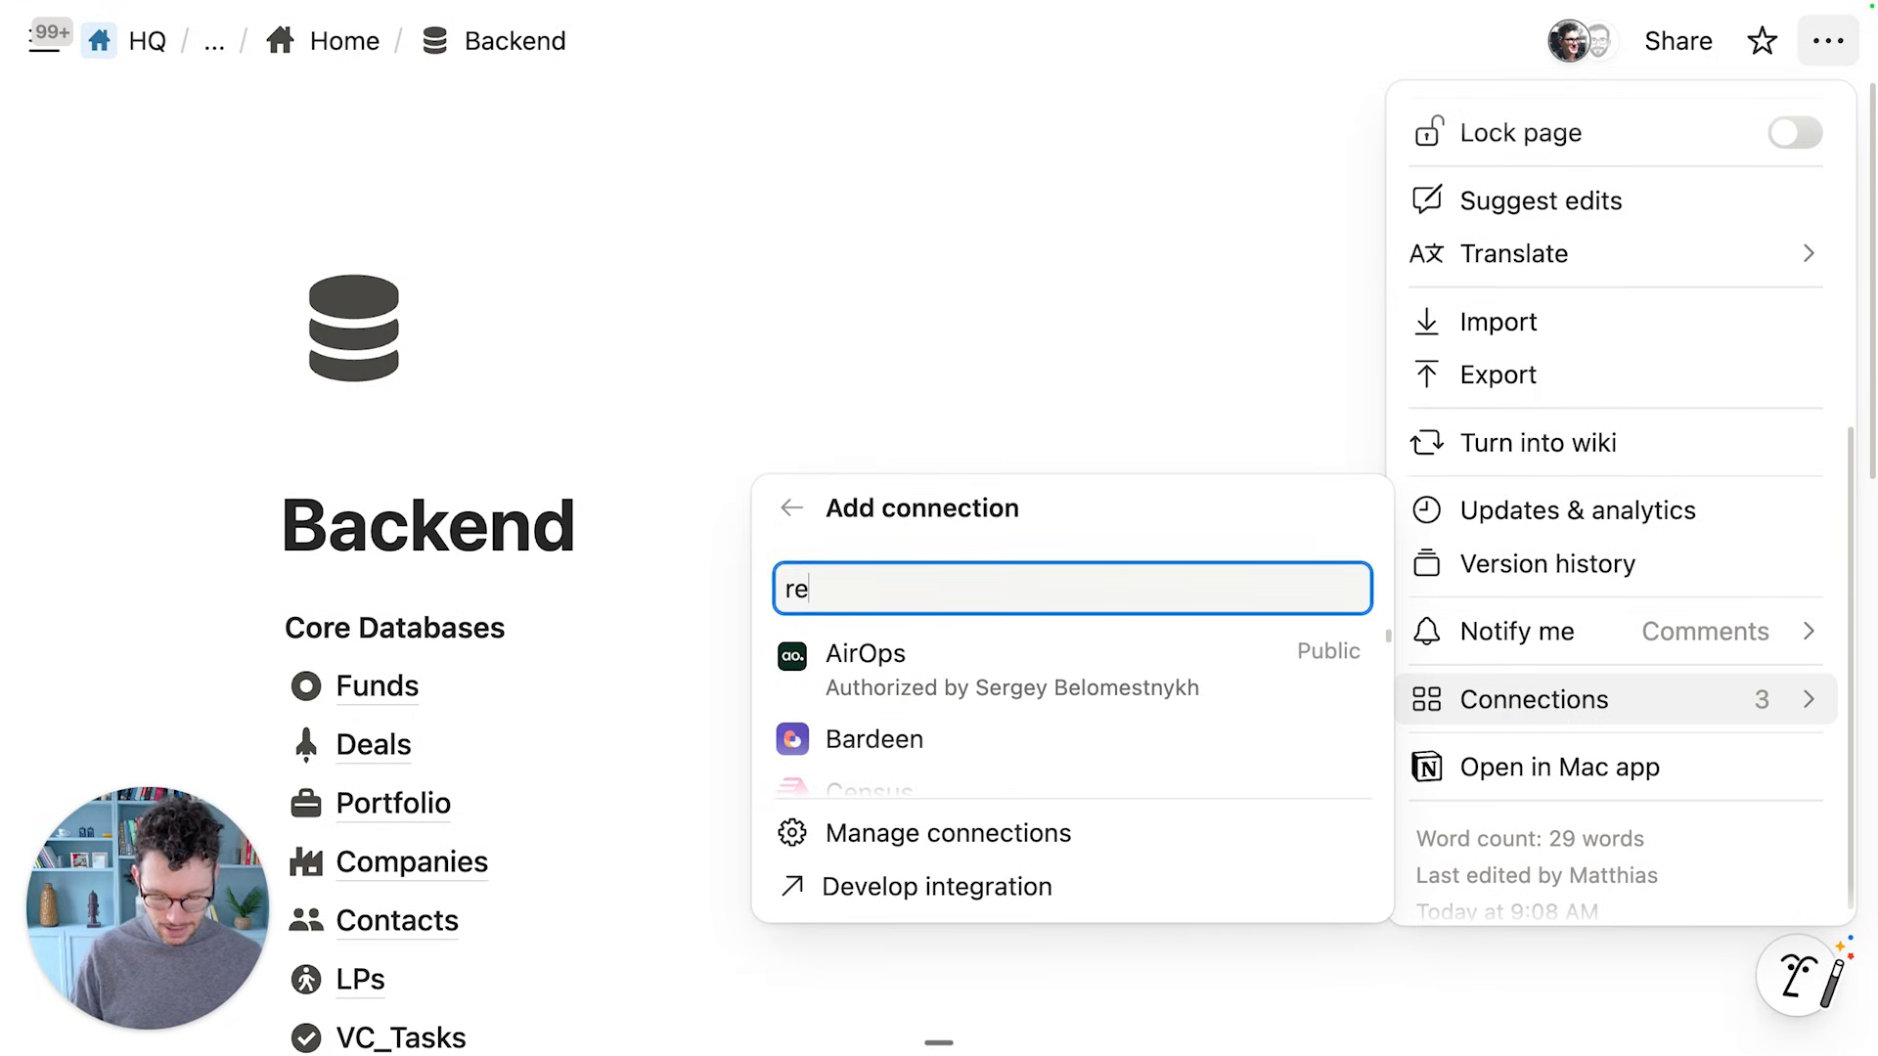
left_click(1024, 687)
left_click(931, 815)
left_click(661, 541)
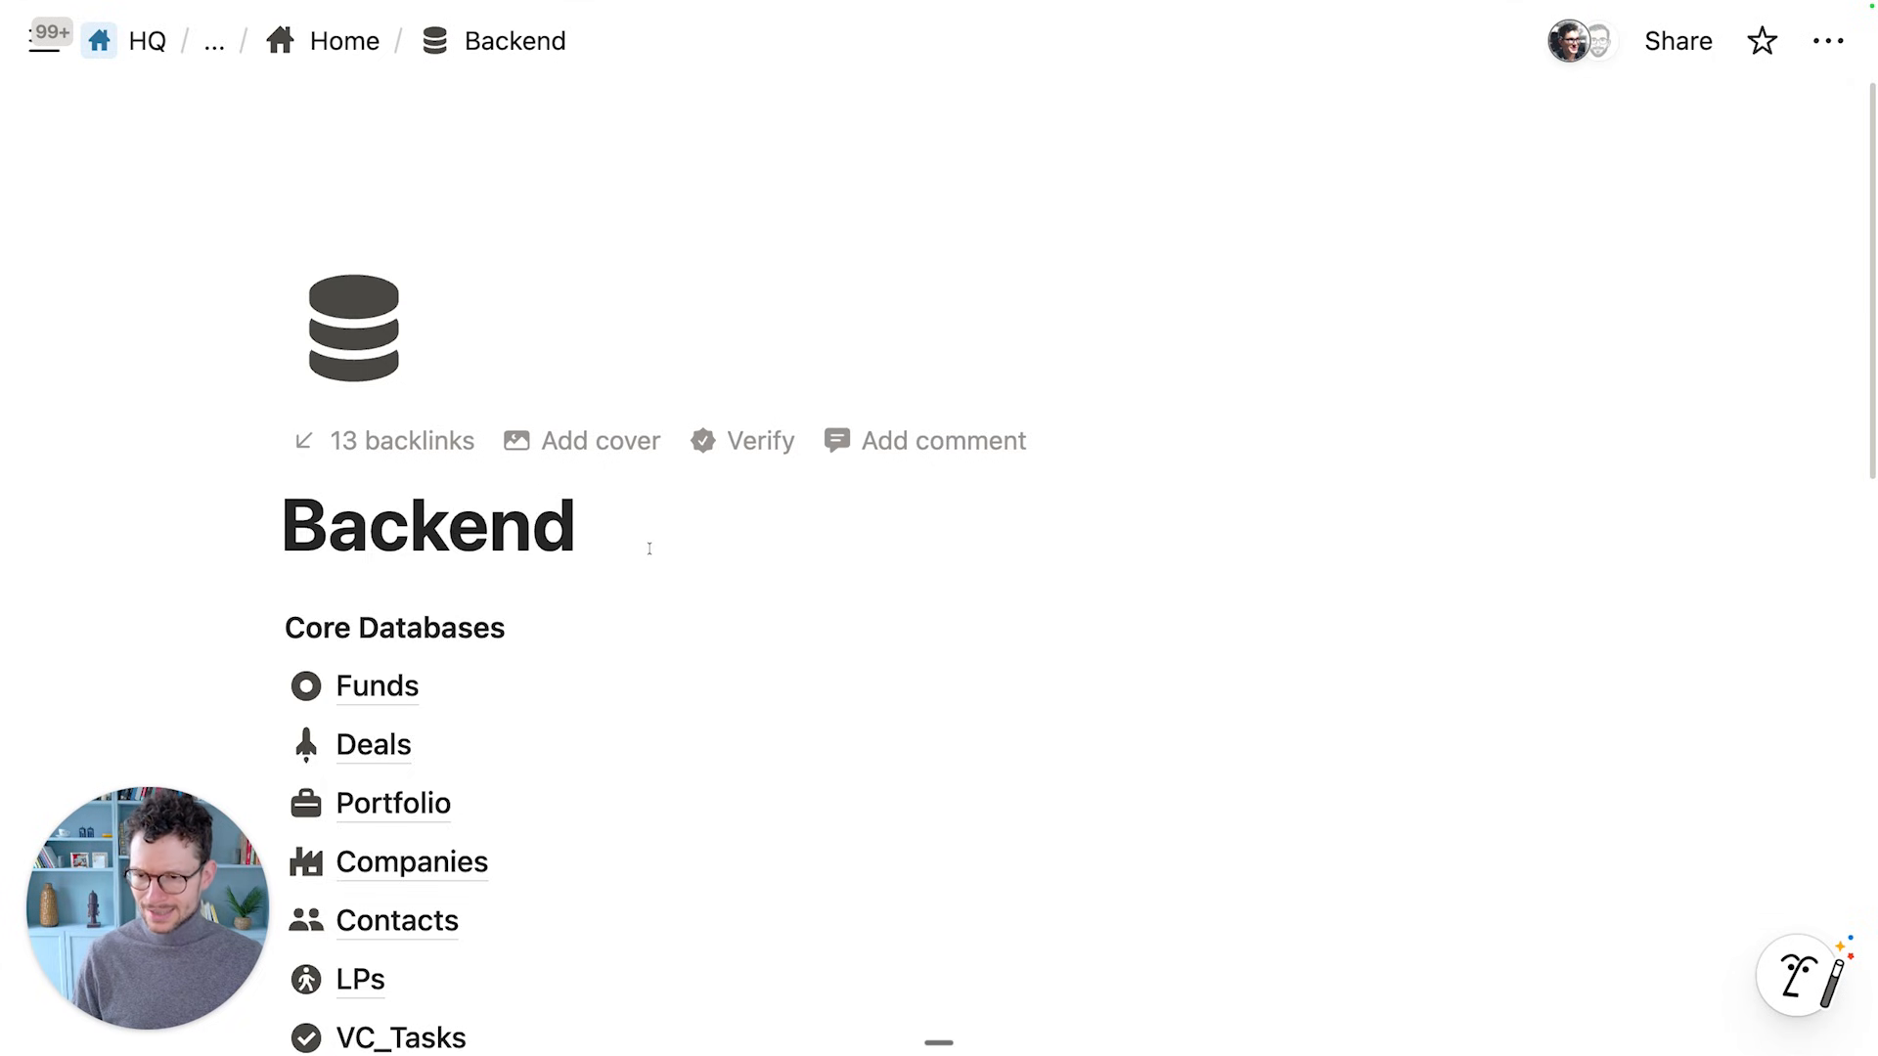
Reload the Notion page and return to the Relay.app workflow
scroll(649, 540, "down", 5)
left_click(565, 198)
key("super+r")
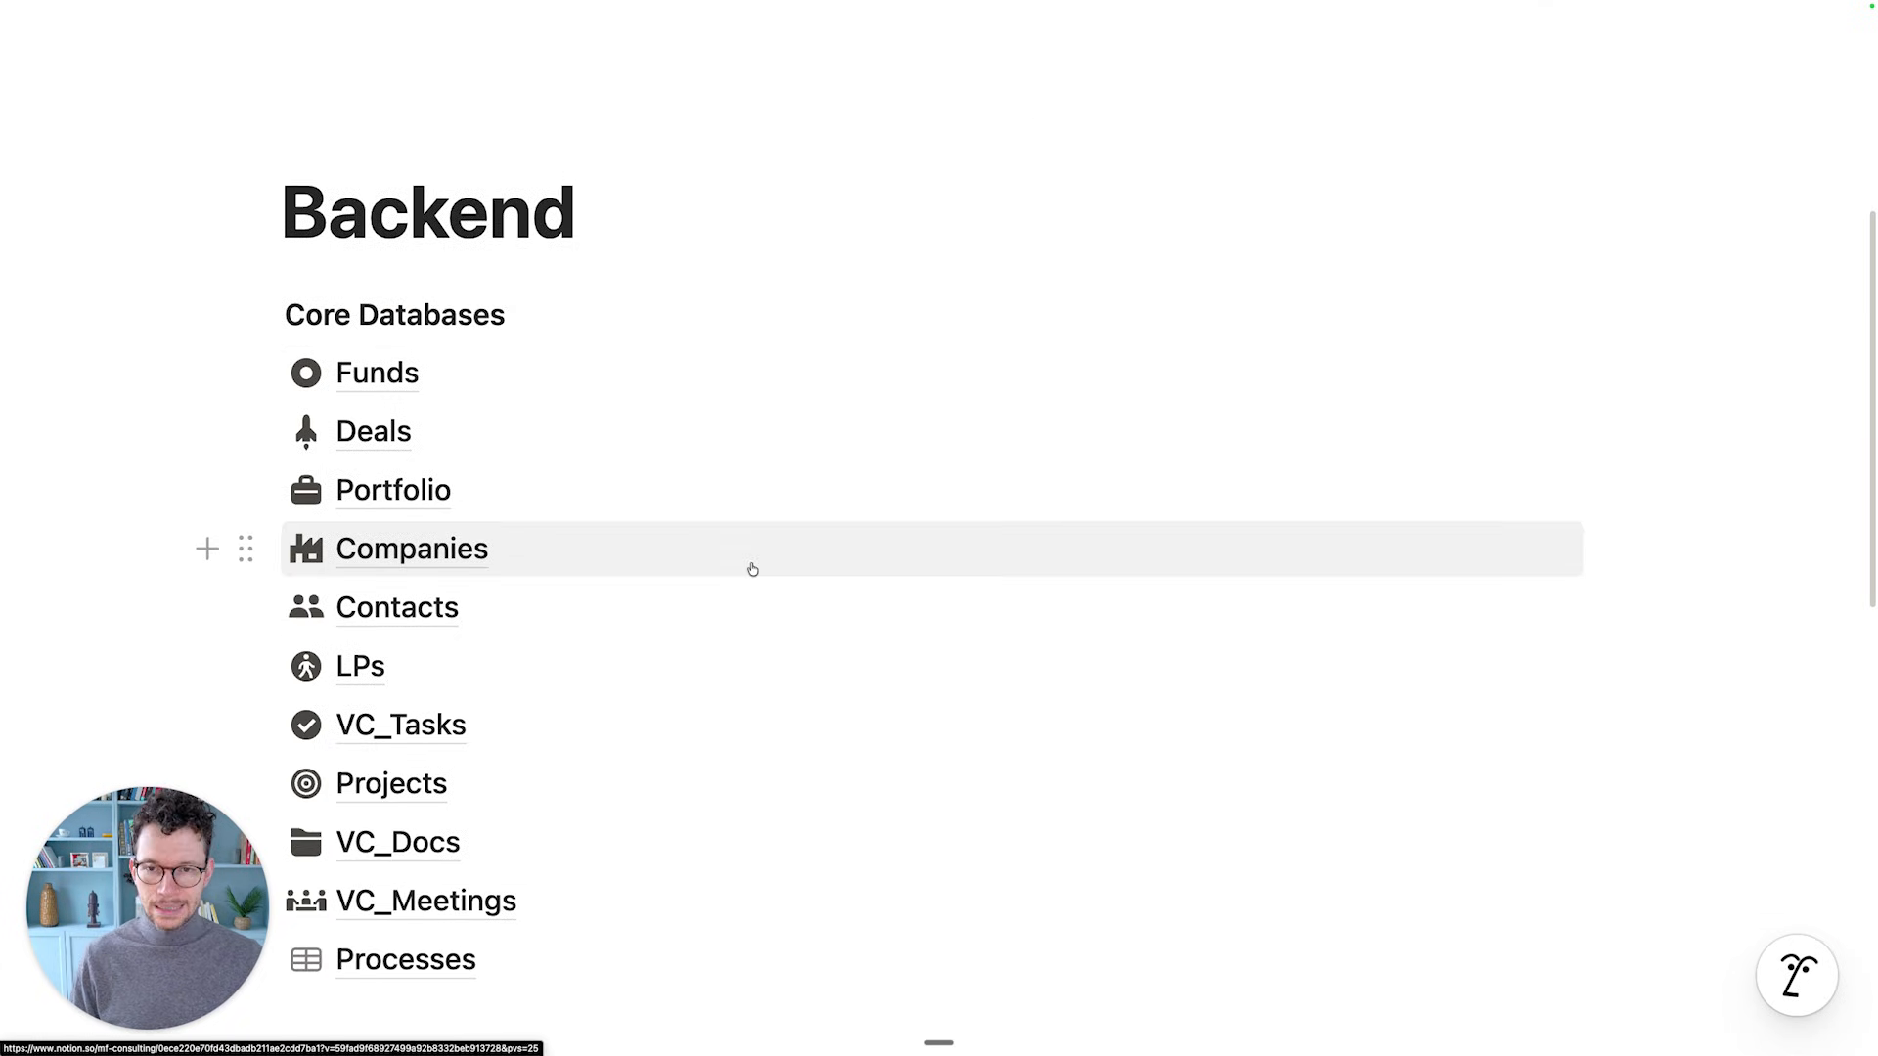
mouse_move(752, 569)
key("ctrl+Right")
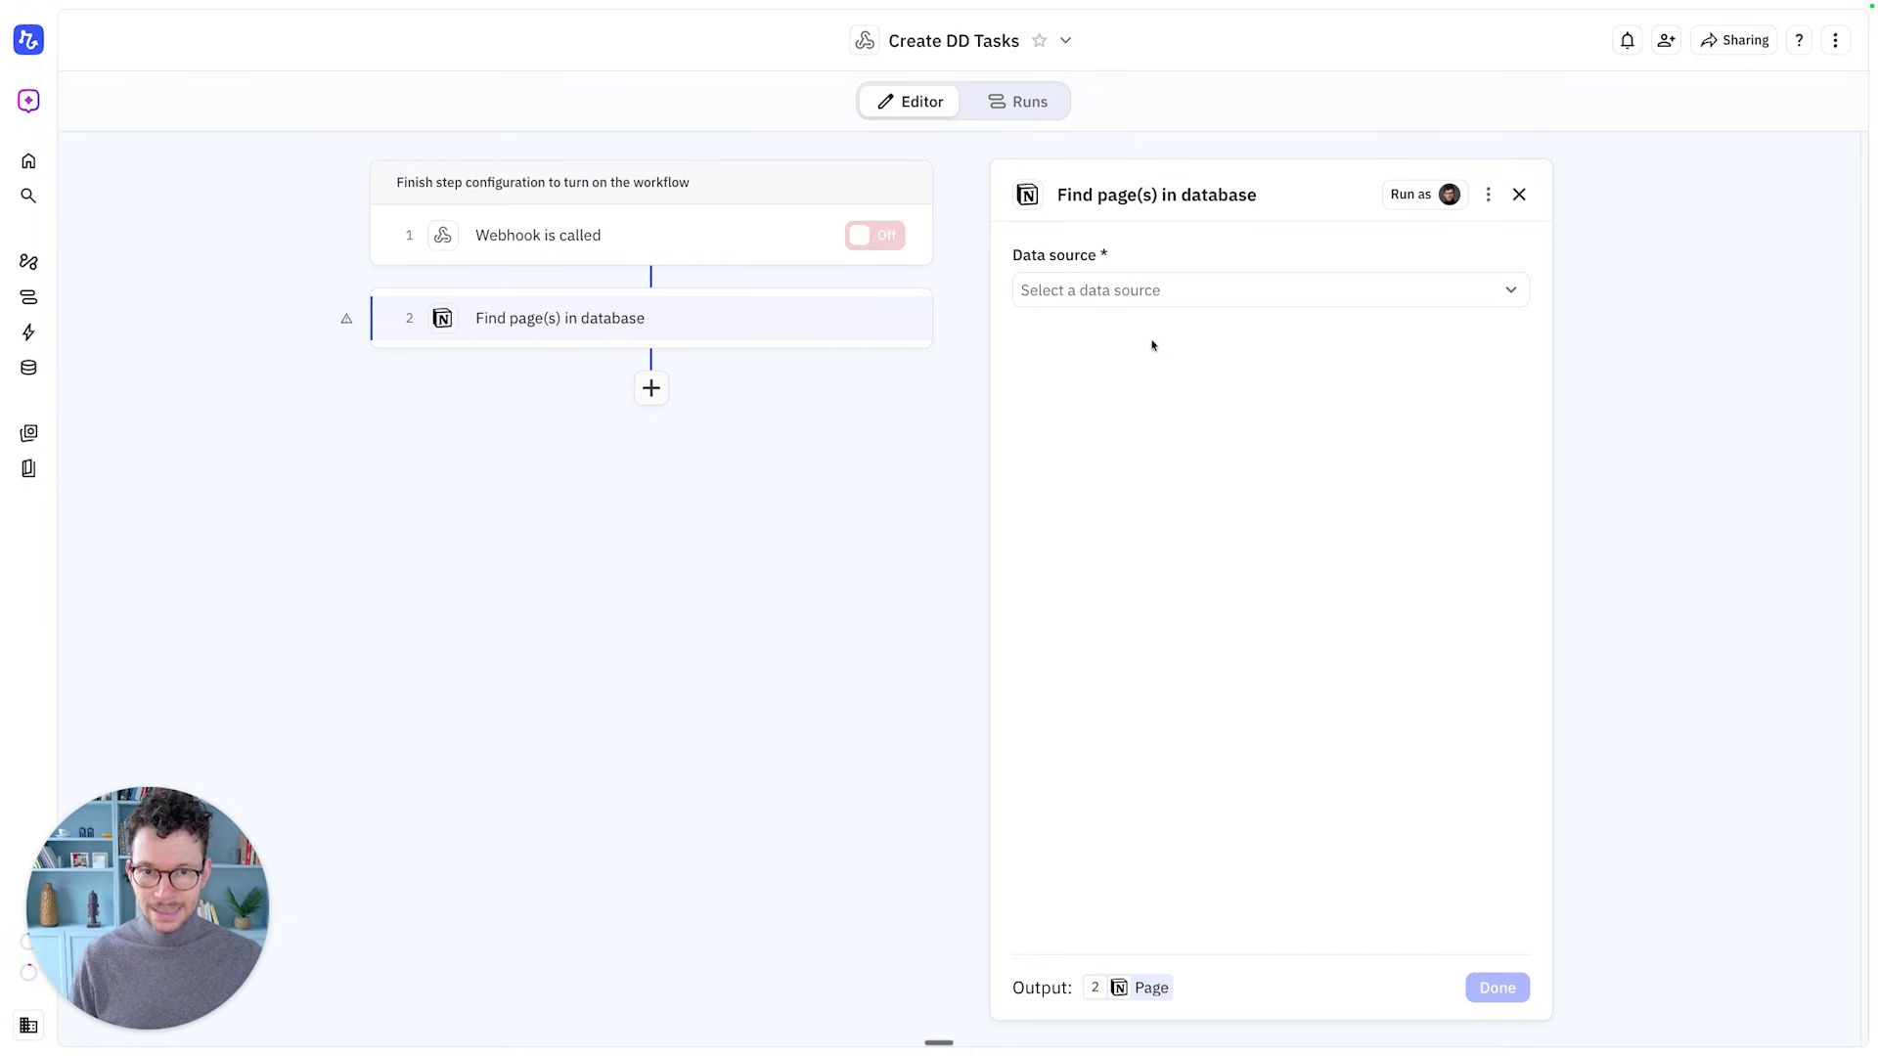
Set the data source to Backend · Processes, returning all matching pages, then launch the filter assistant
left_click(1140, 302)
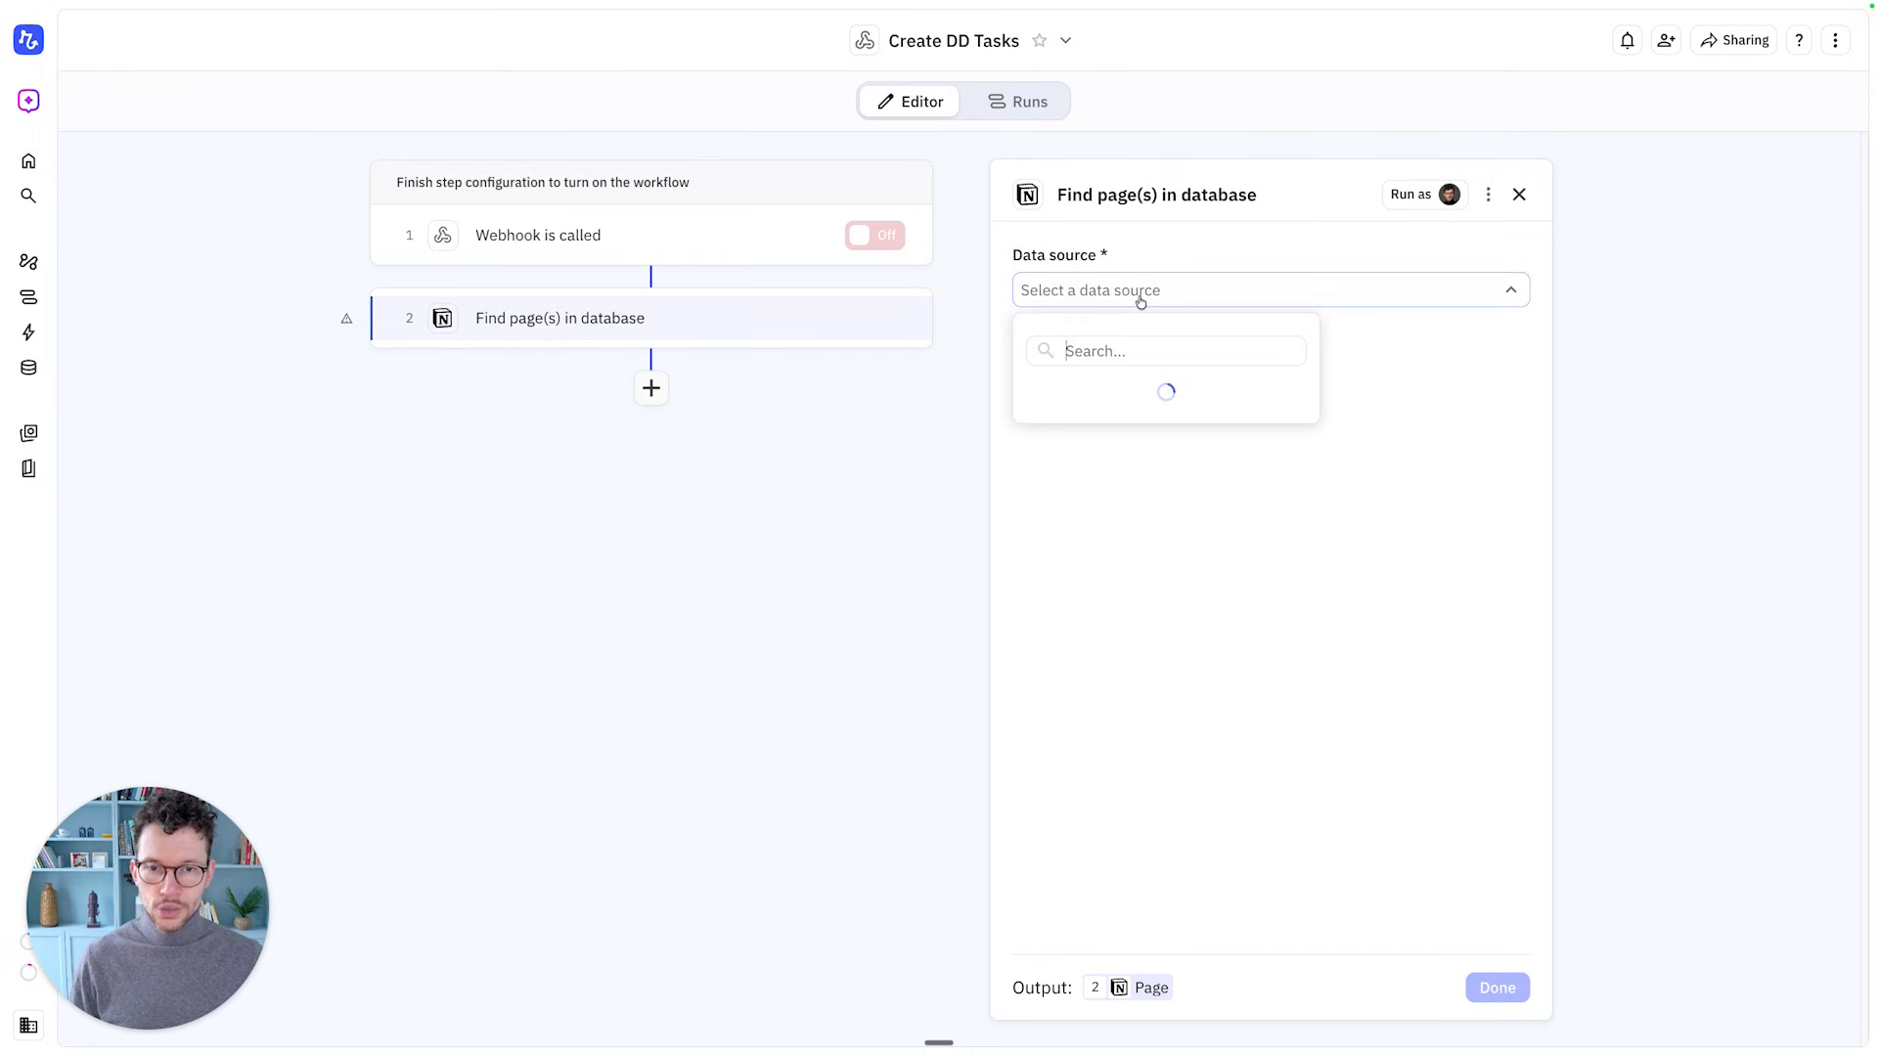
type("proc")
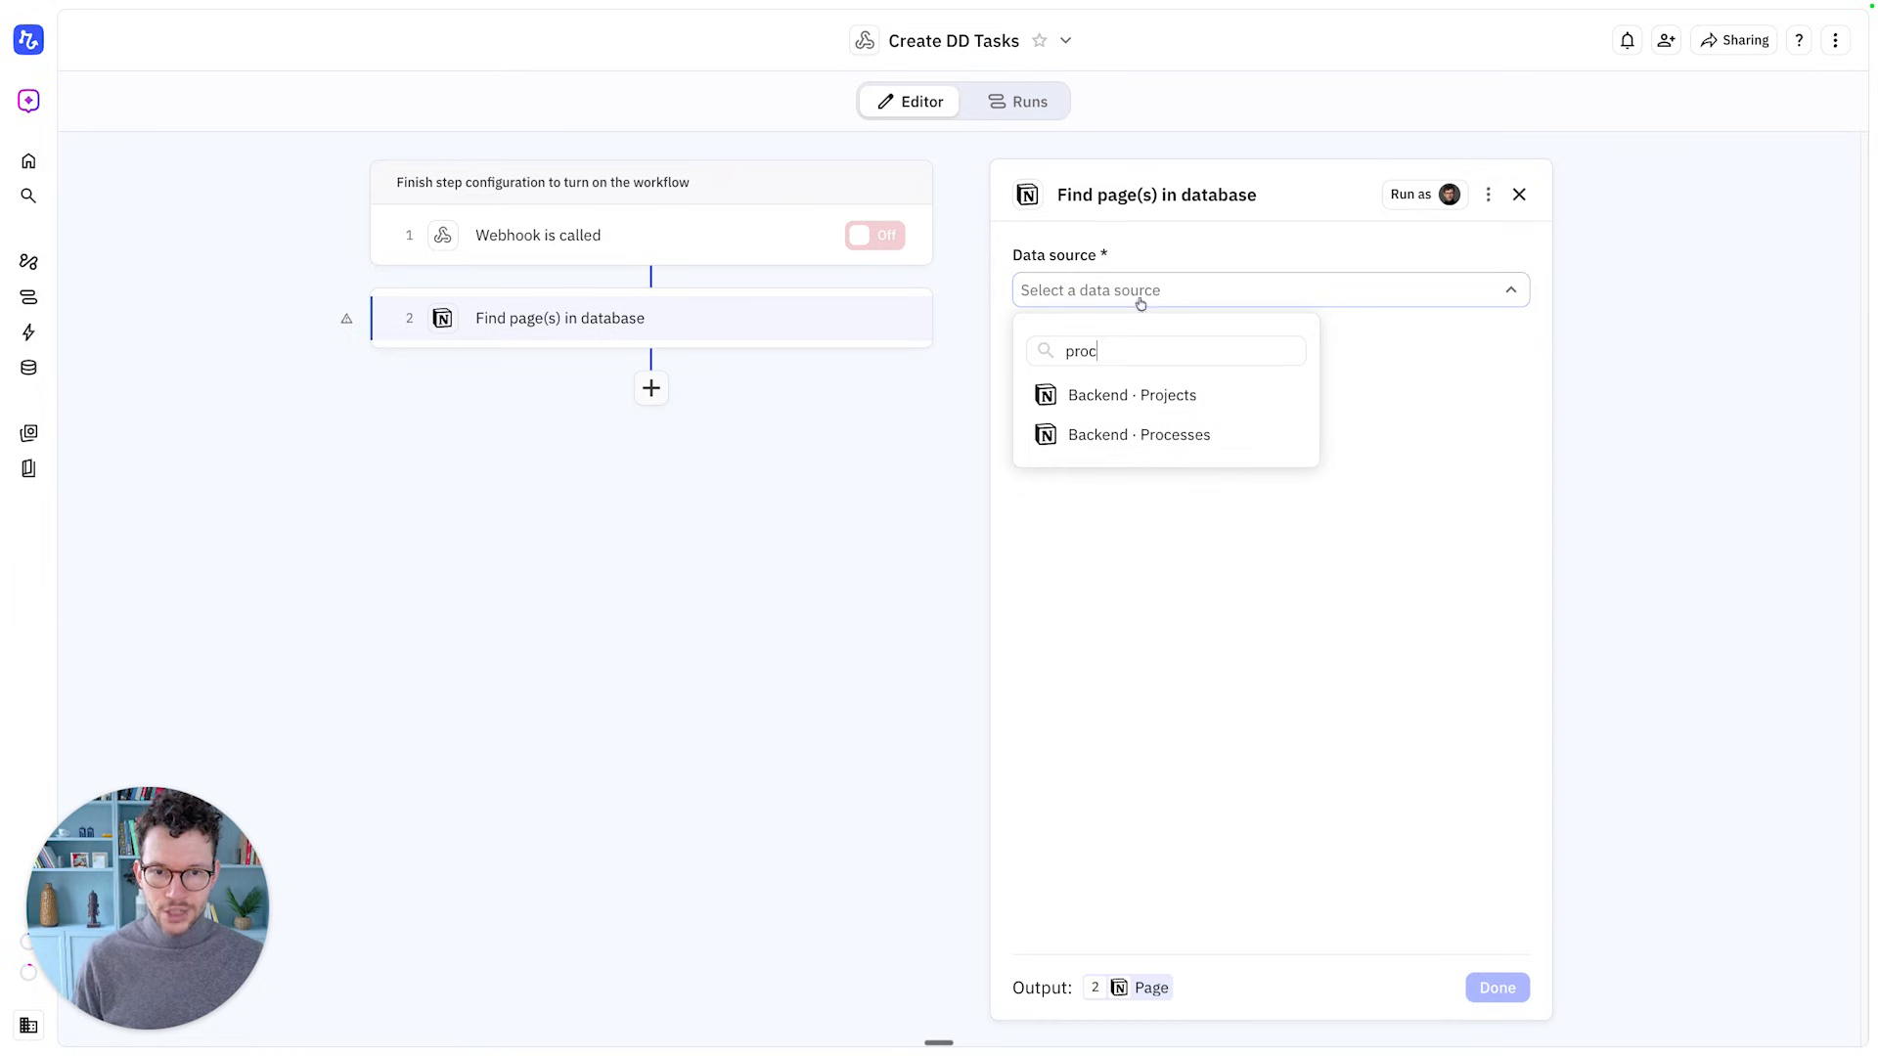
left_click(1167, 436)
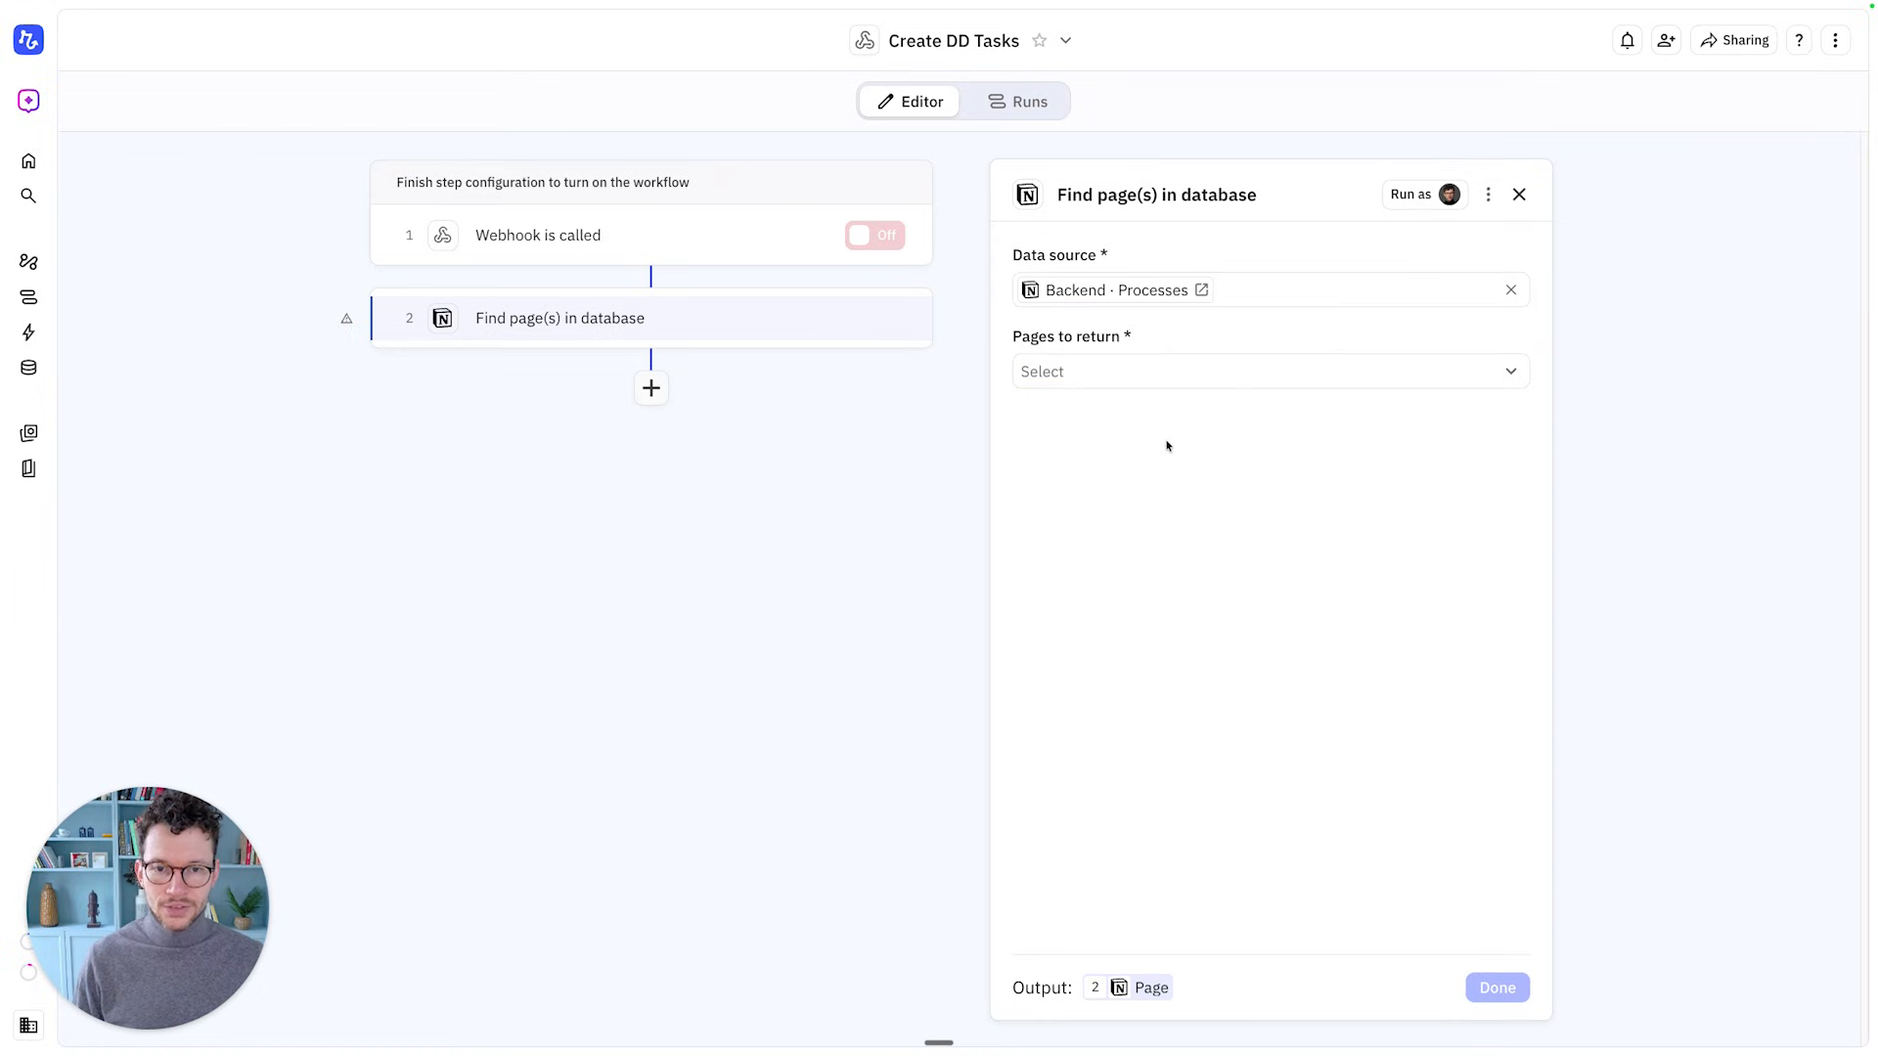
left_click(1106, 377)
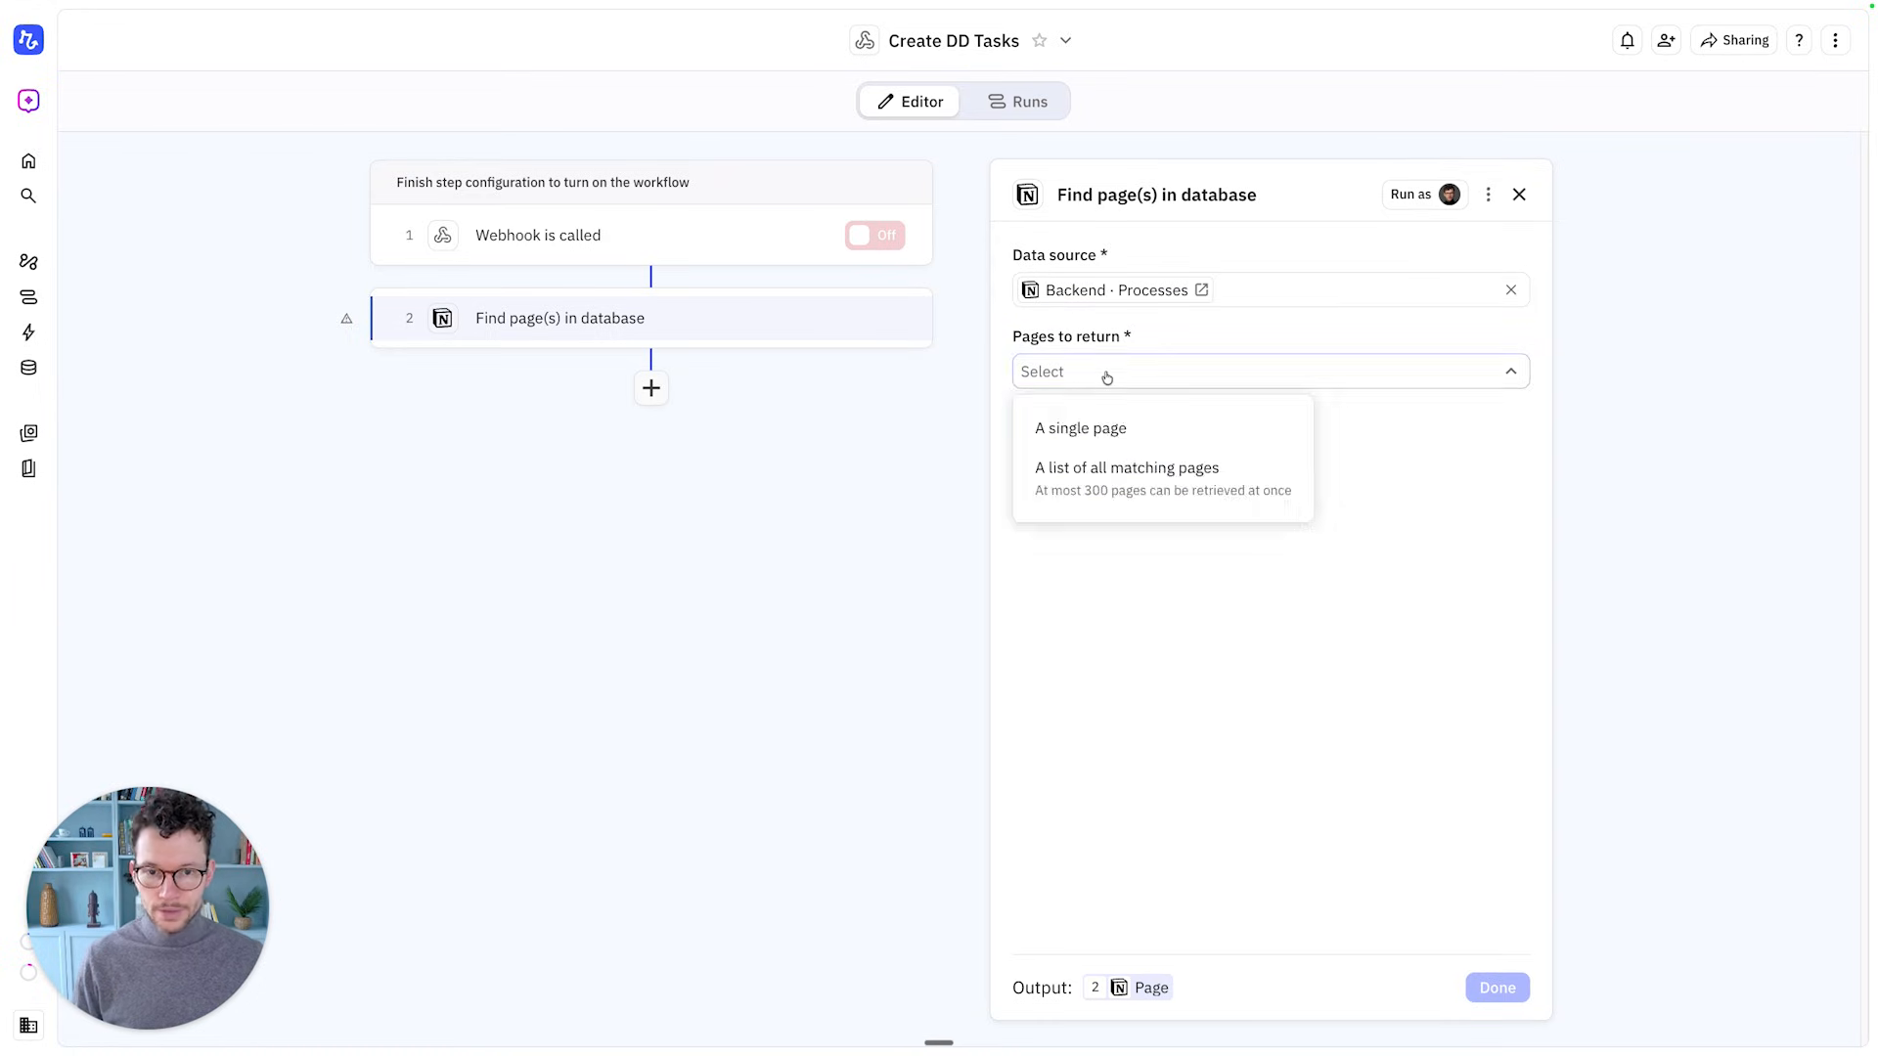
left_click(1098, 475)
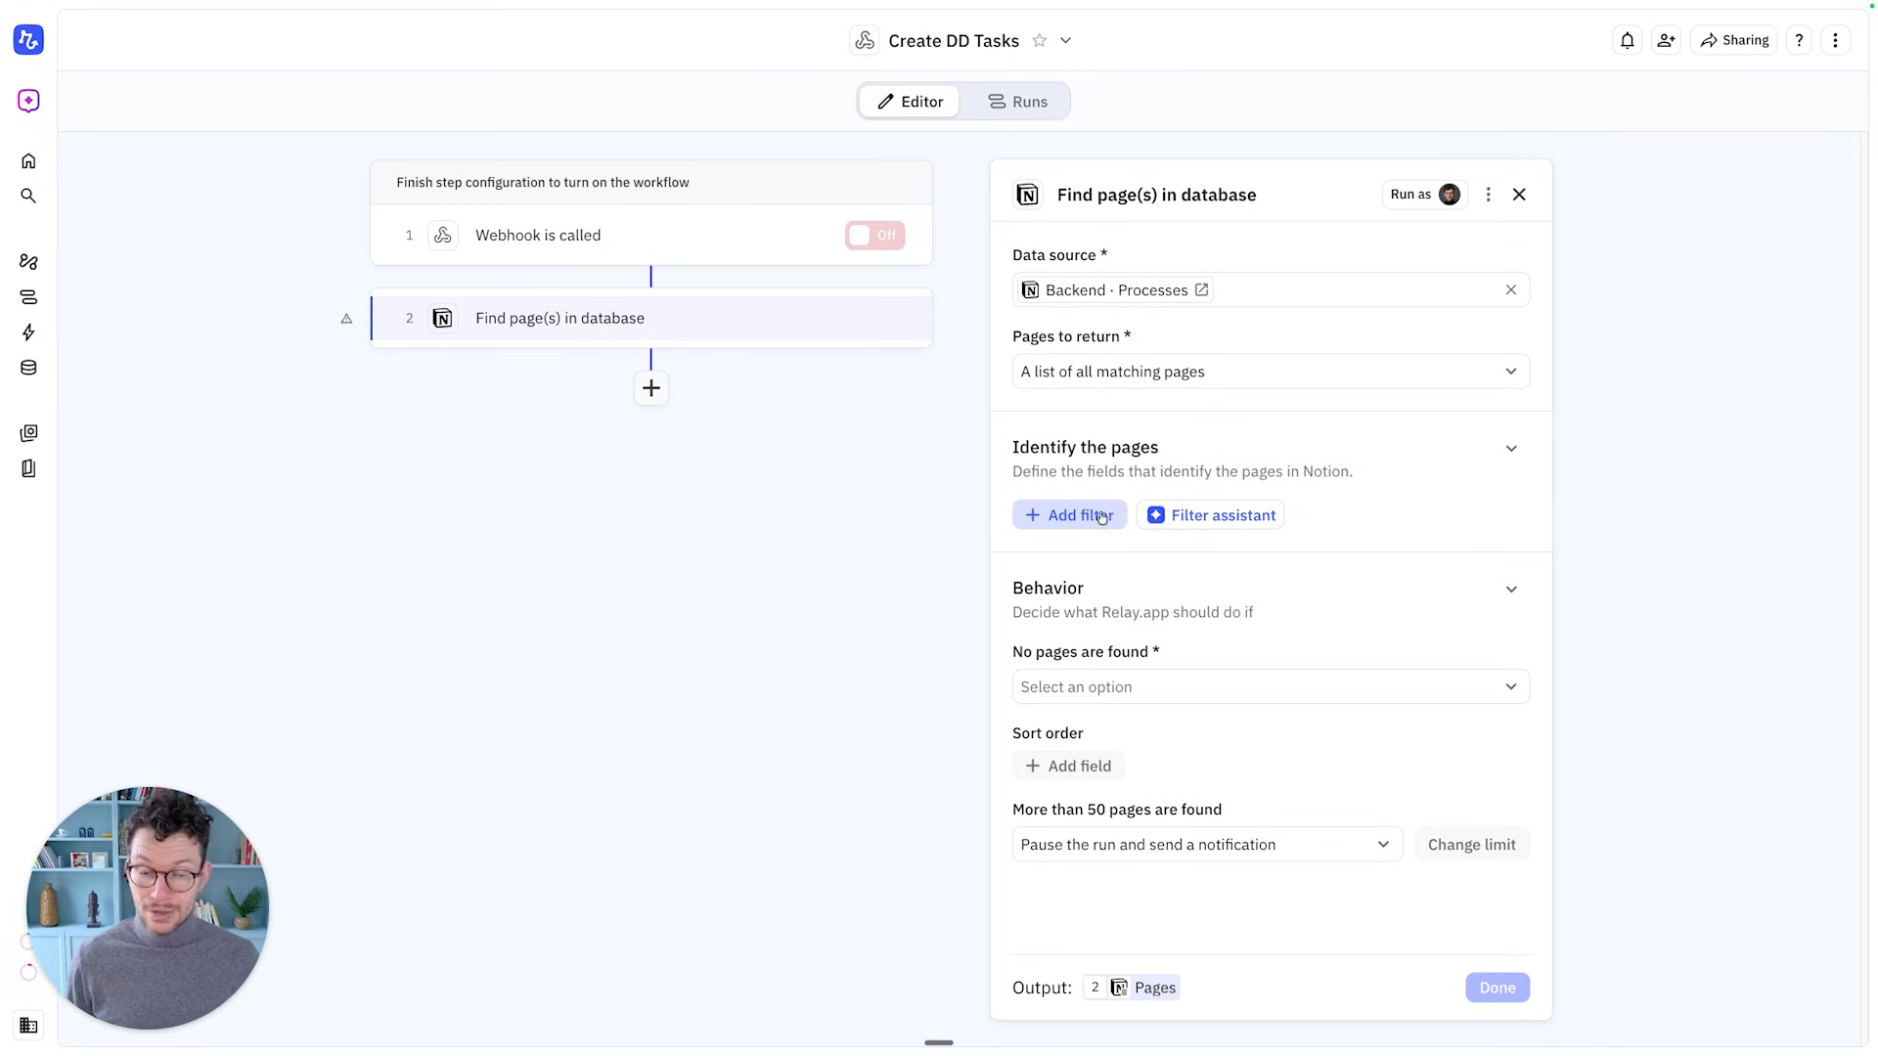
left_click(1214, 528)
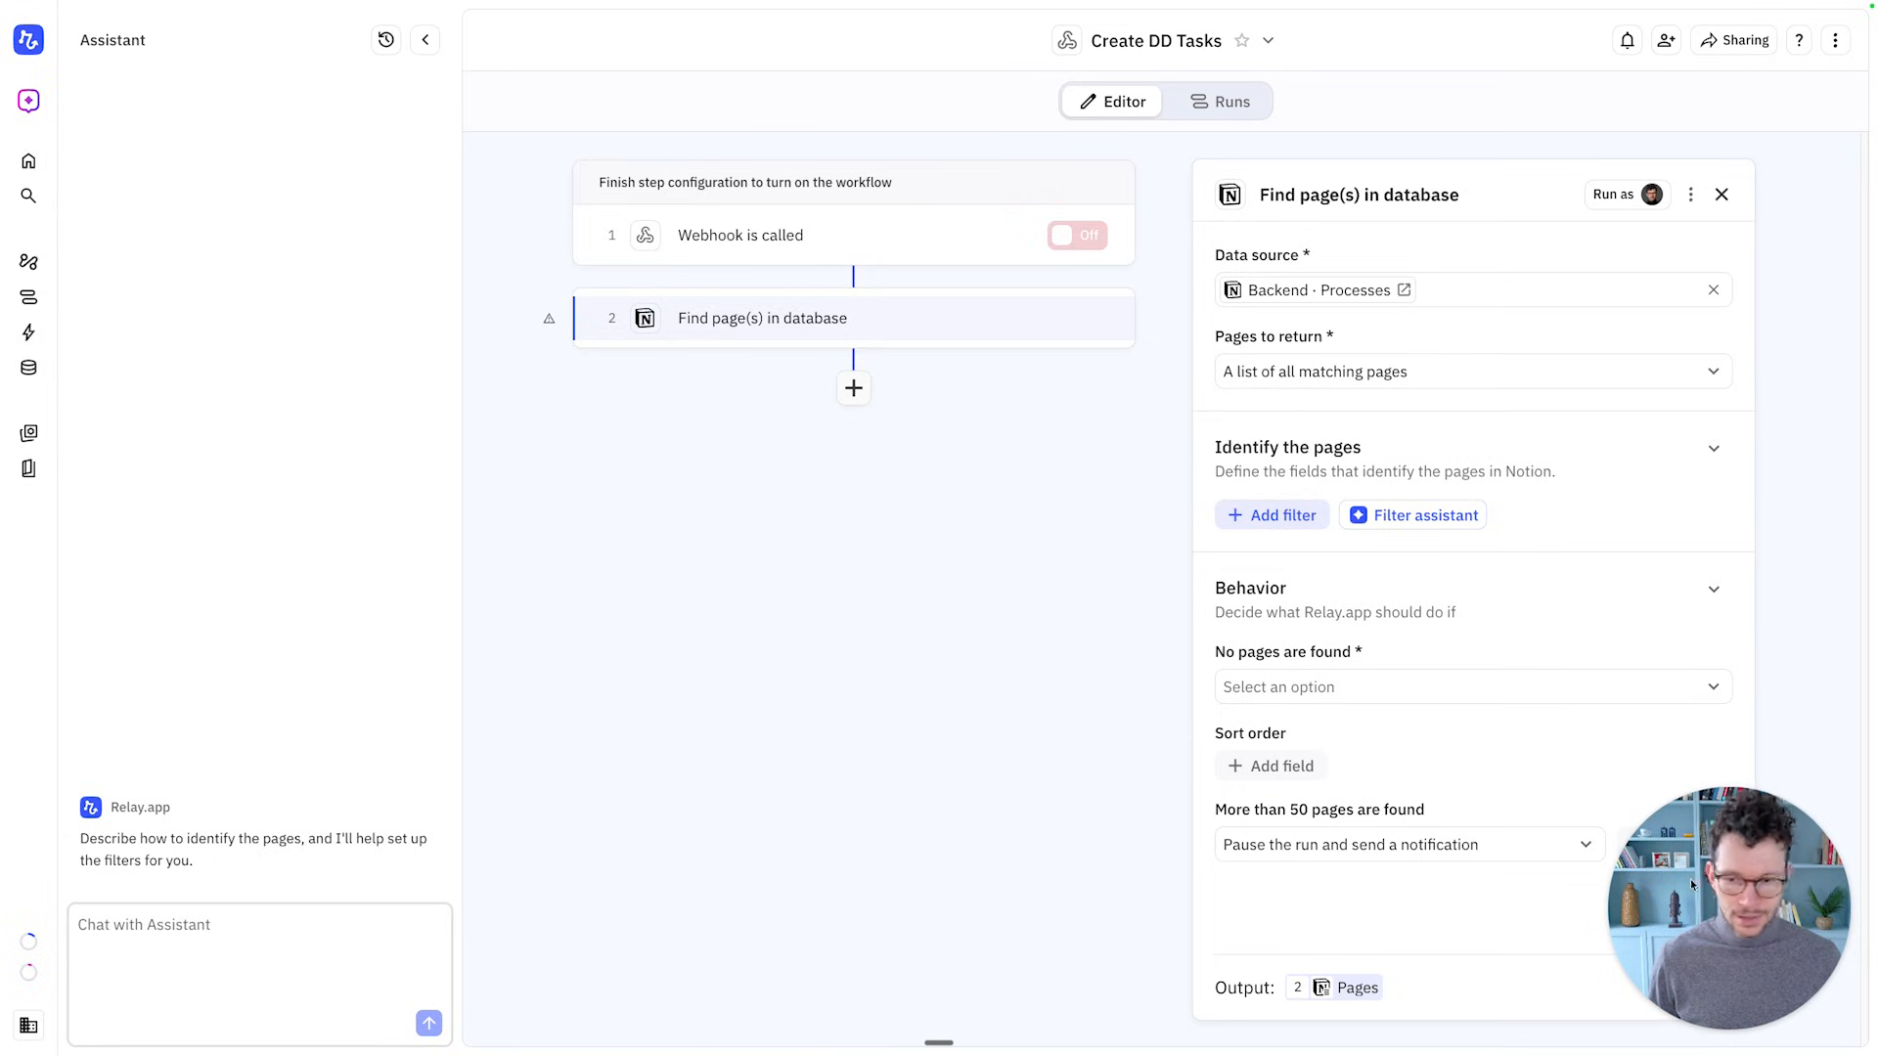
Draft an assistant request to retrieve all pages where the type is due diligence
left_click(298, 942)
type("plea")
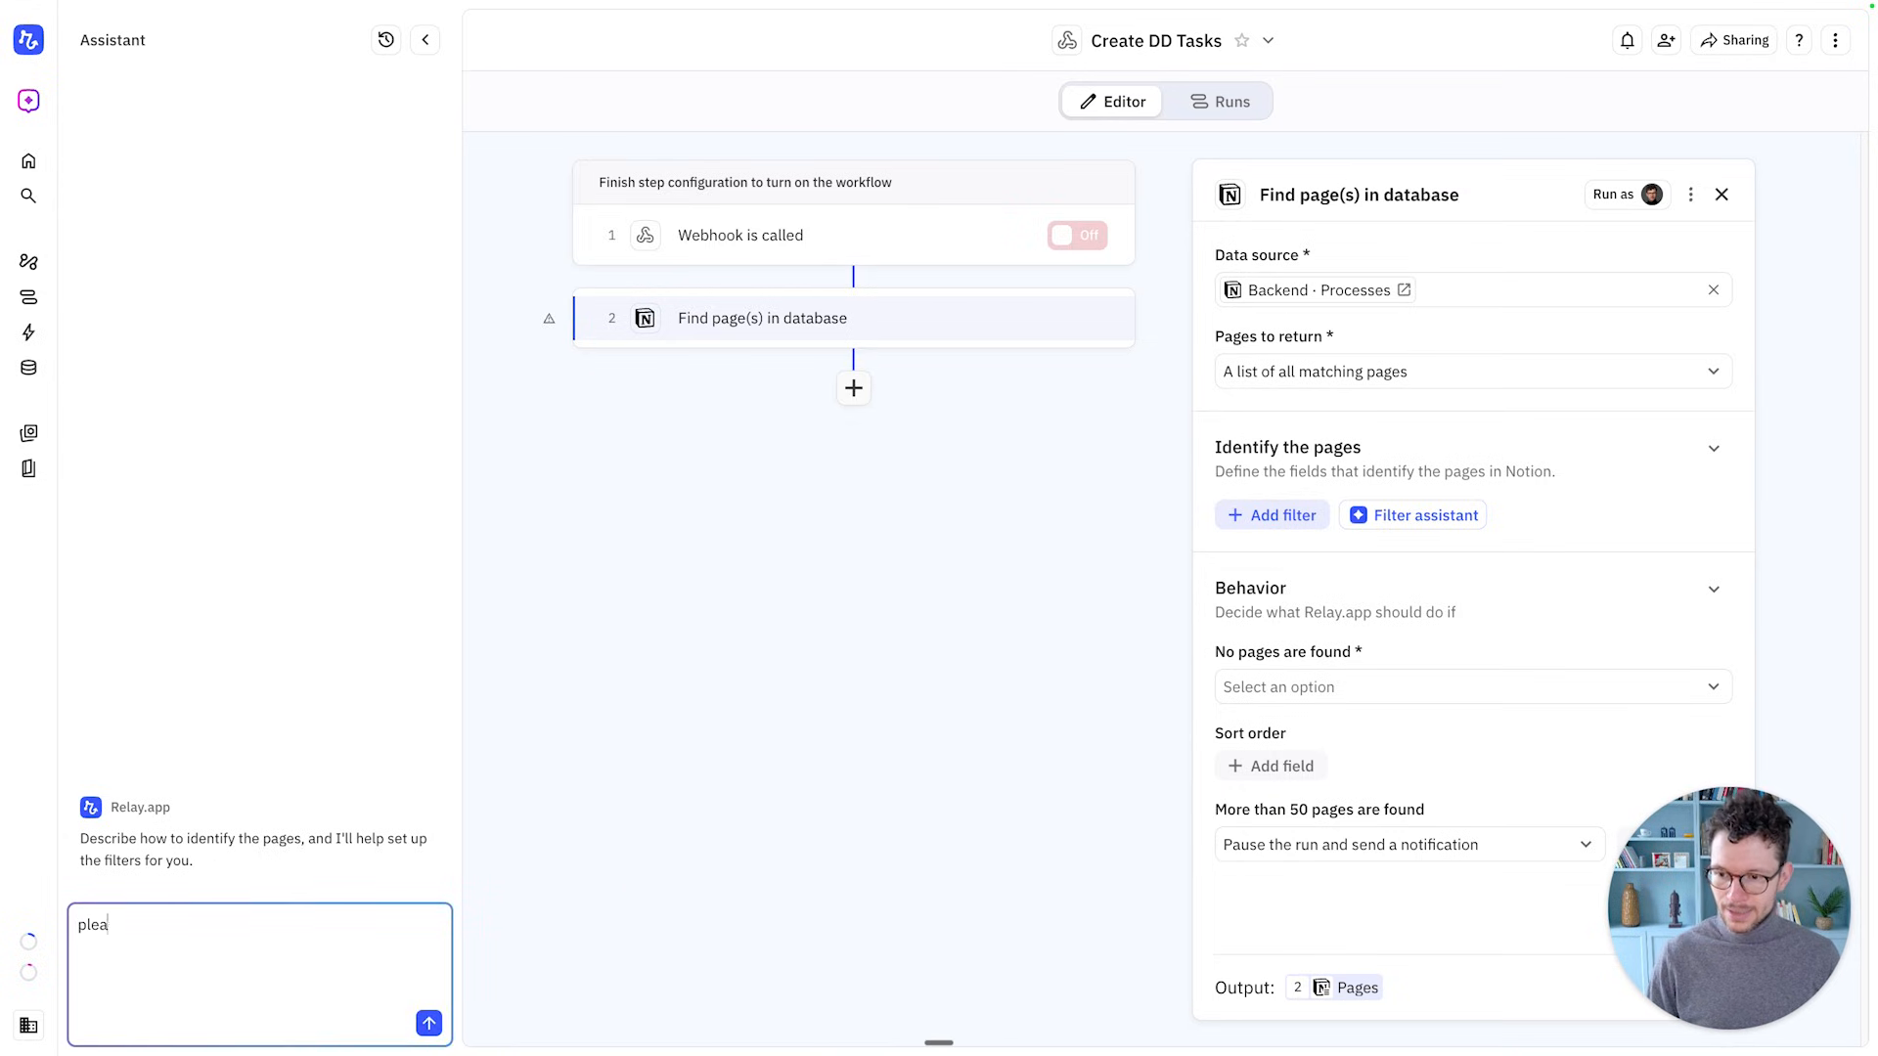
type("se retrieve all pages where the")
key("BackSpace")
type("he type is ")
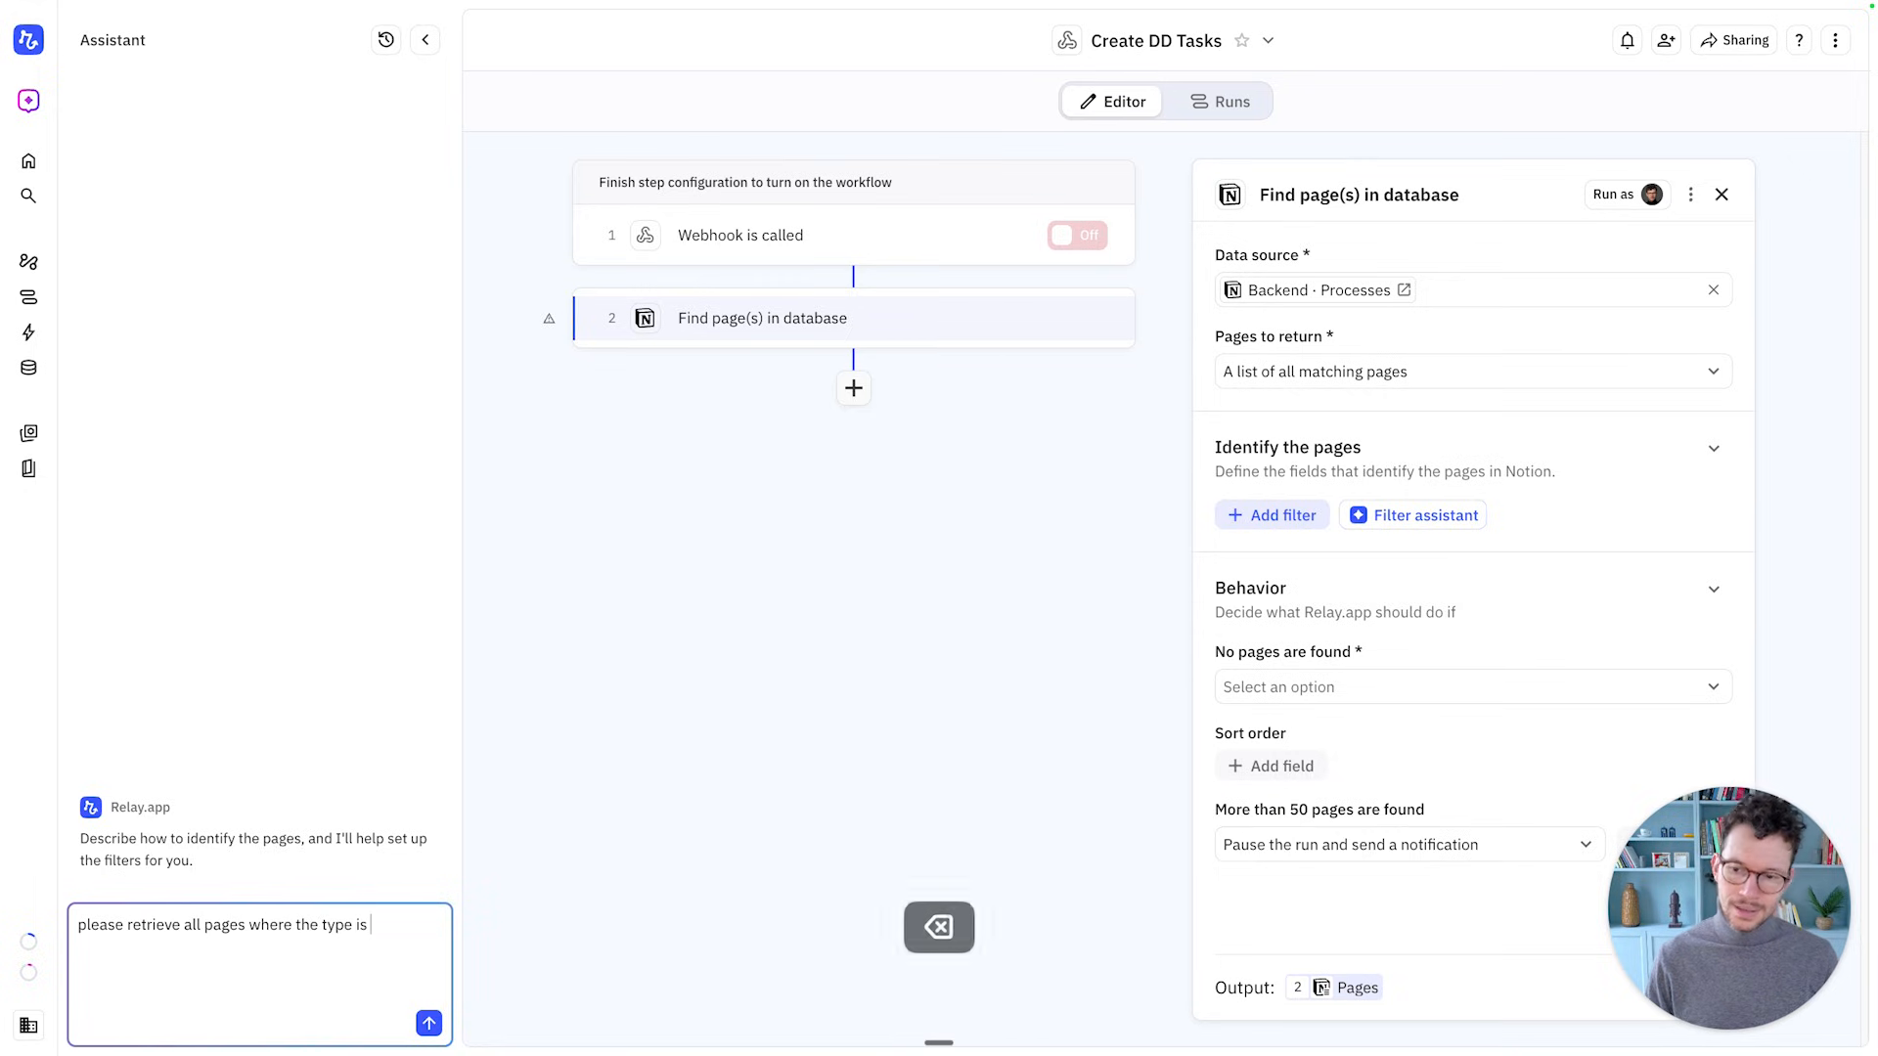
type("set to due dili")
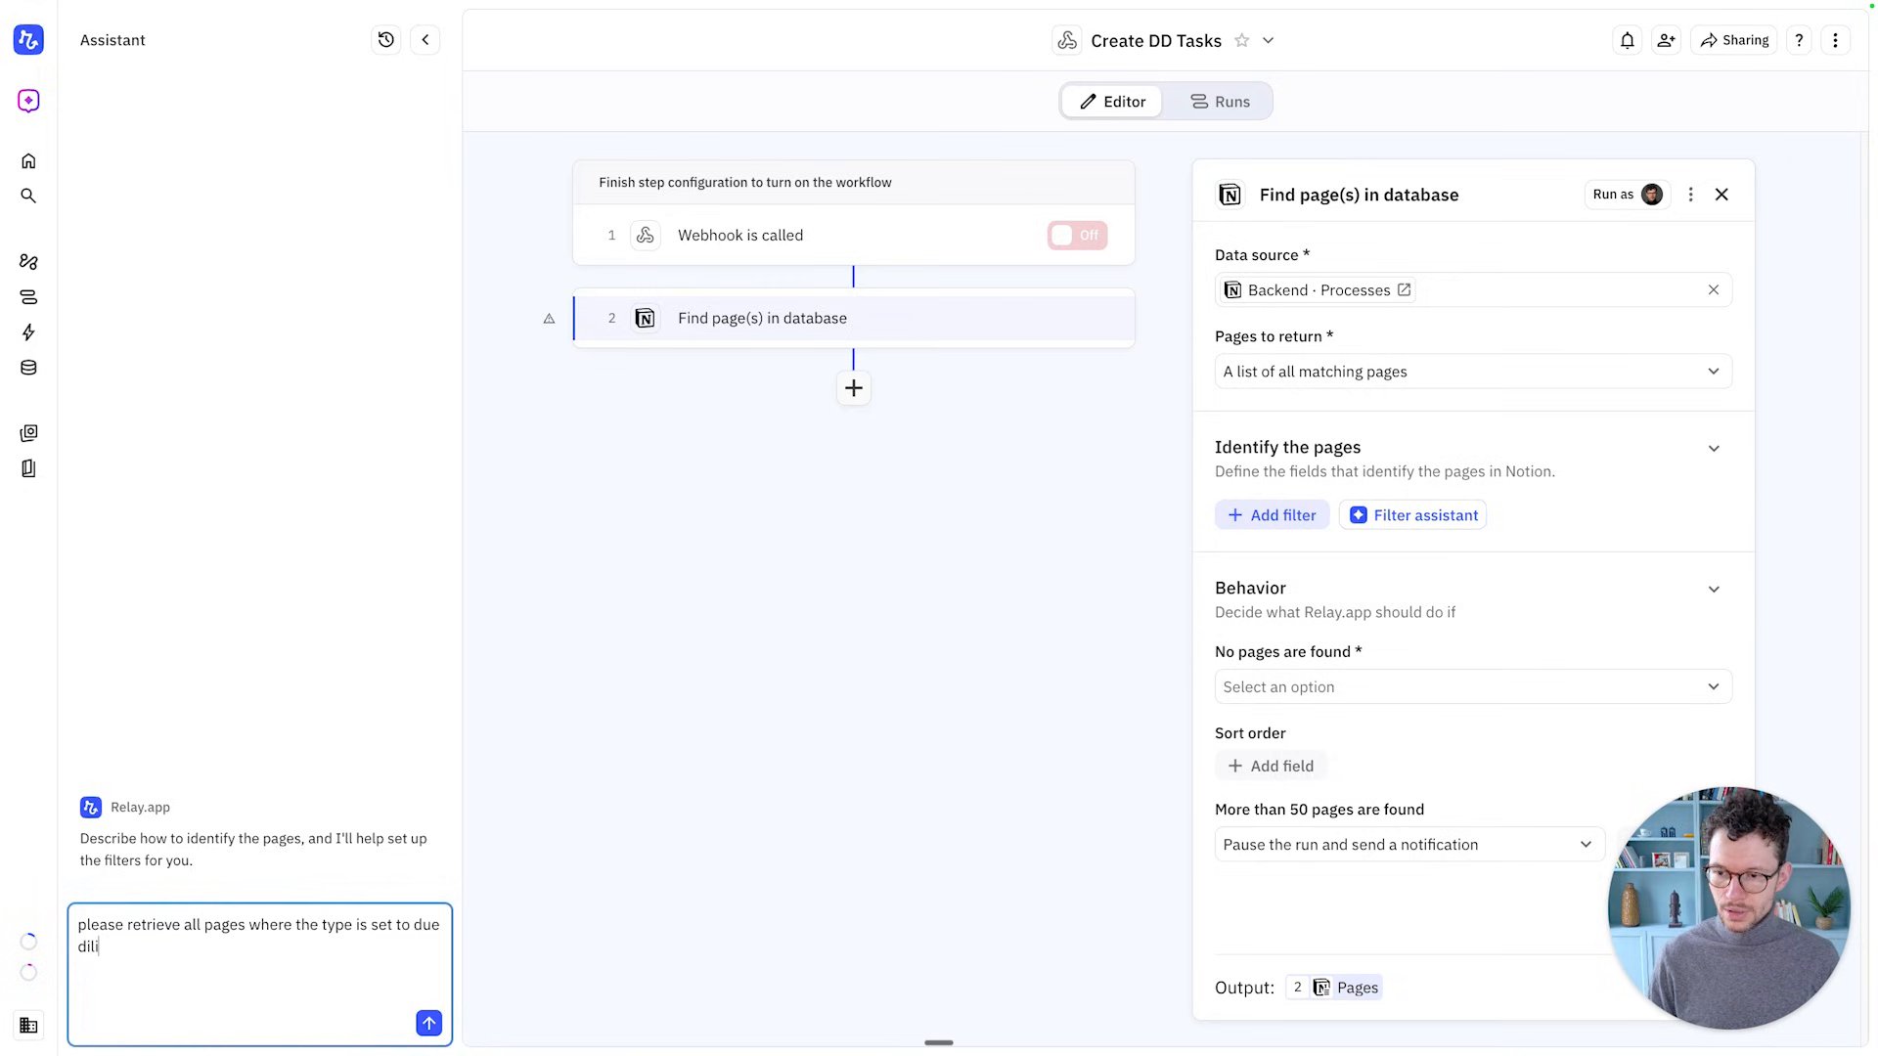
type("gence")
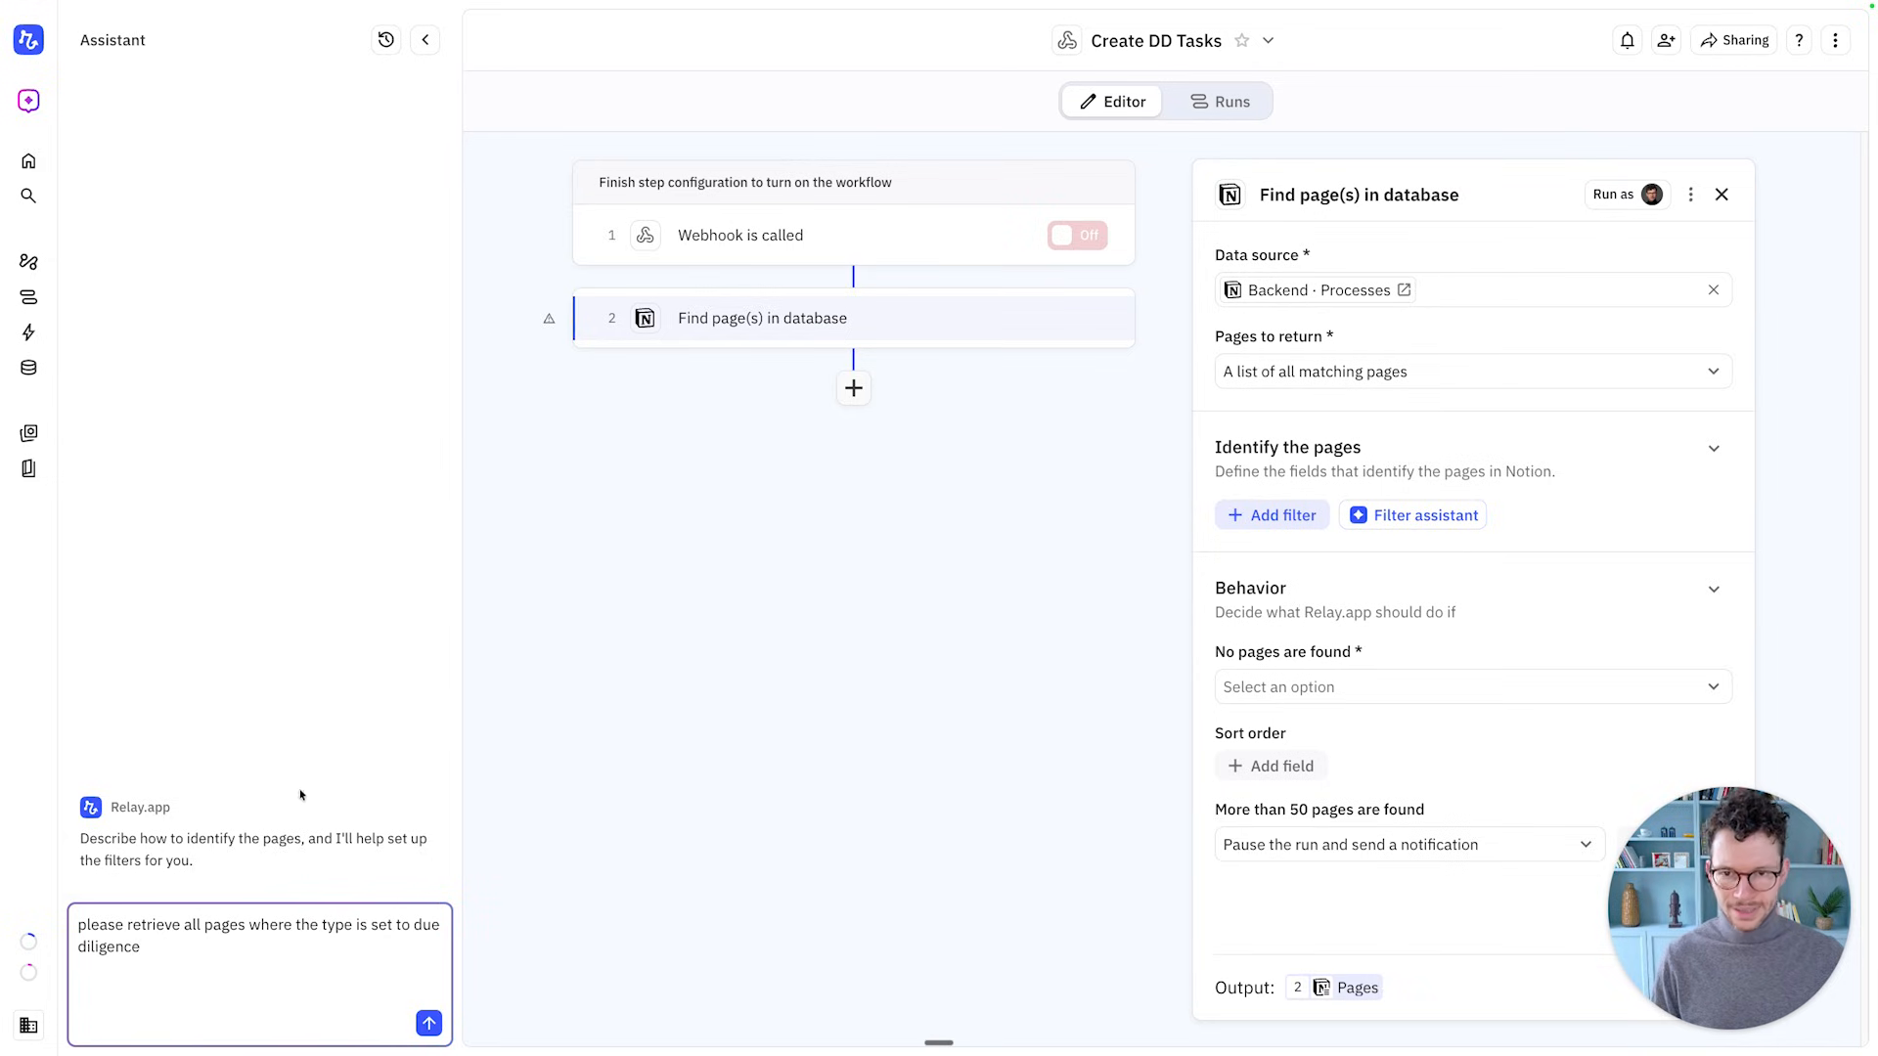
key("ctrl+Right")
key("ctrl+Left")
key("ctrl+Left")
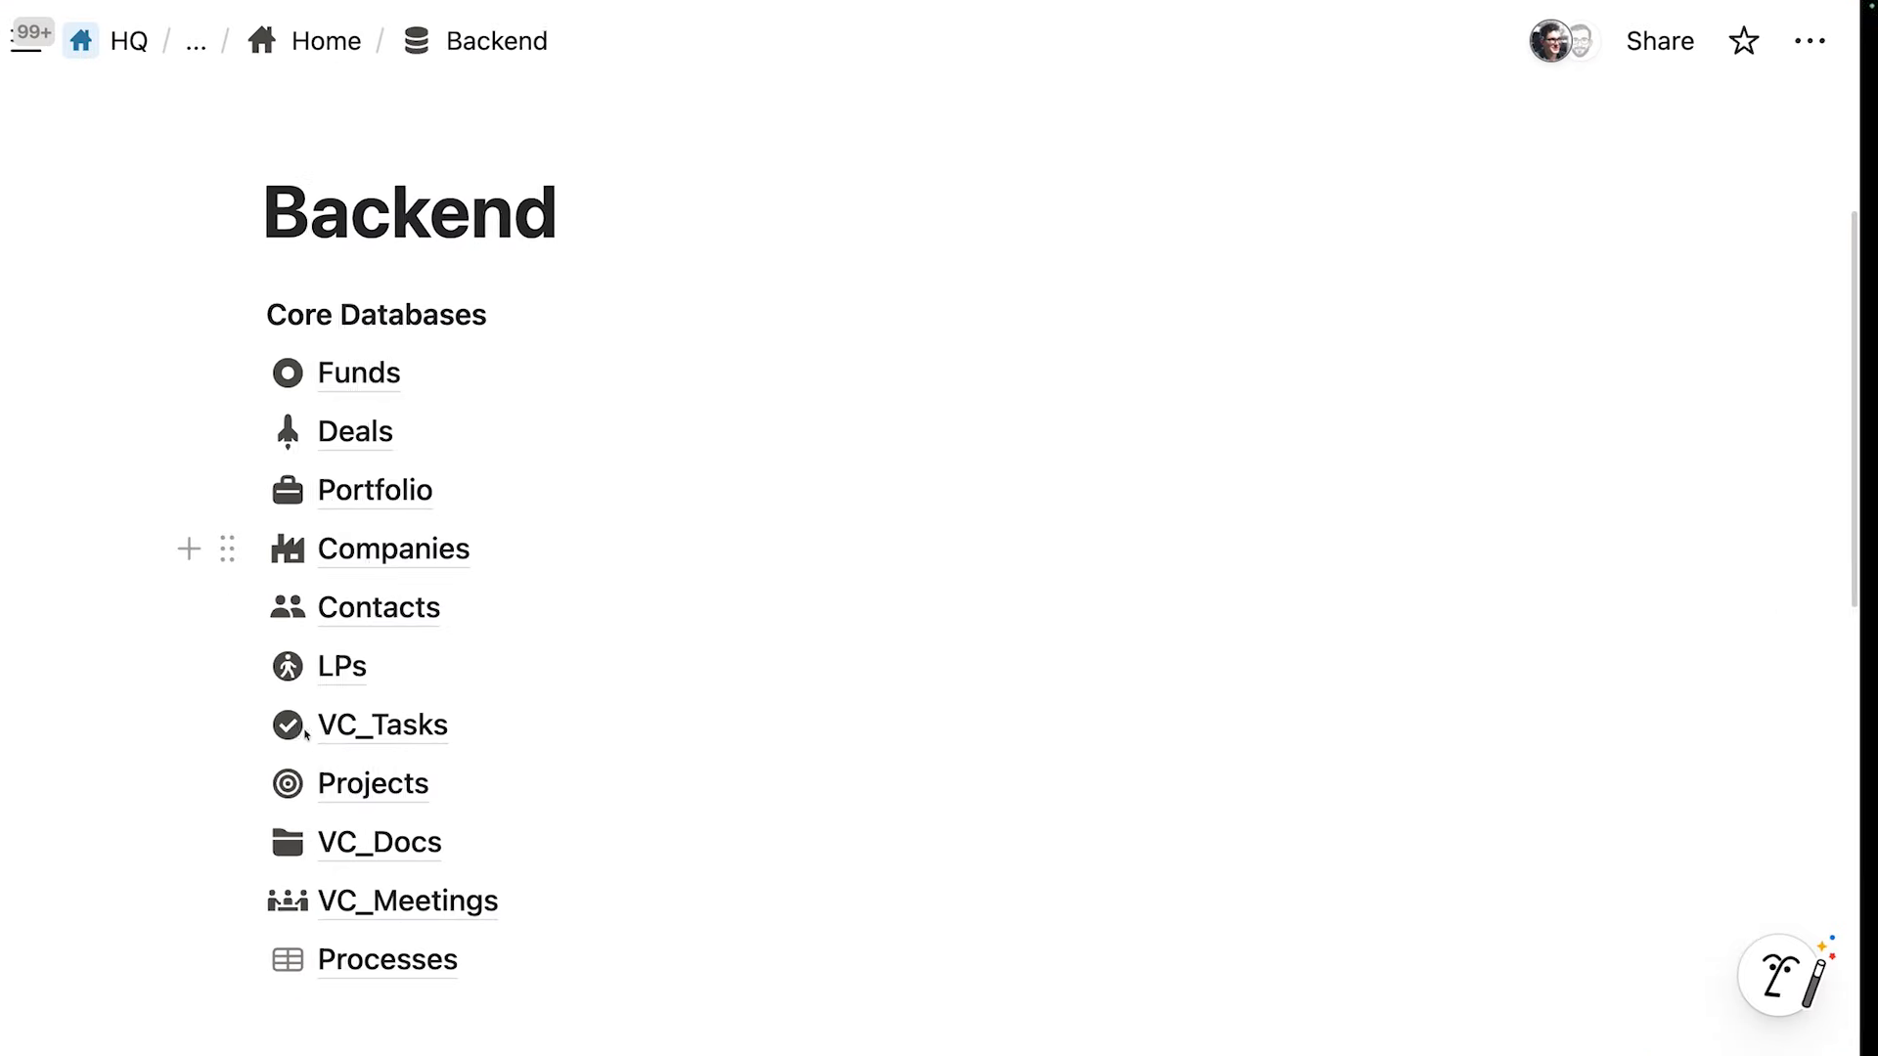
scroll(398, 797, "down", 1)
left_click(382, 871)
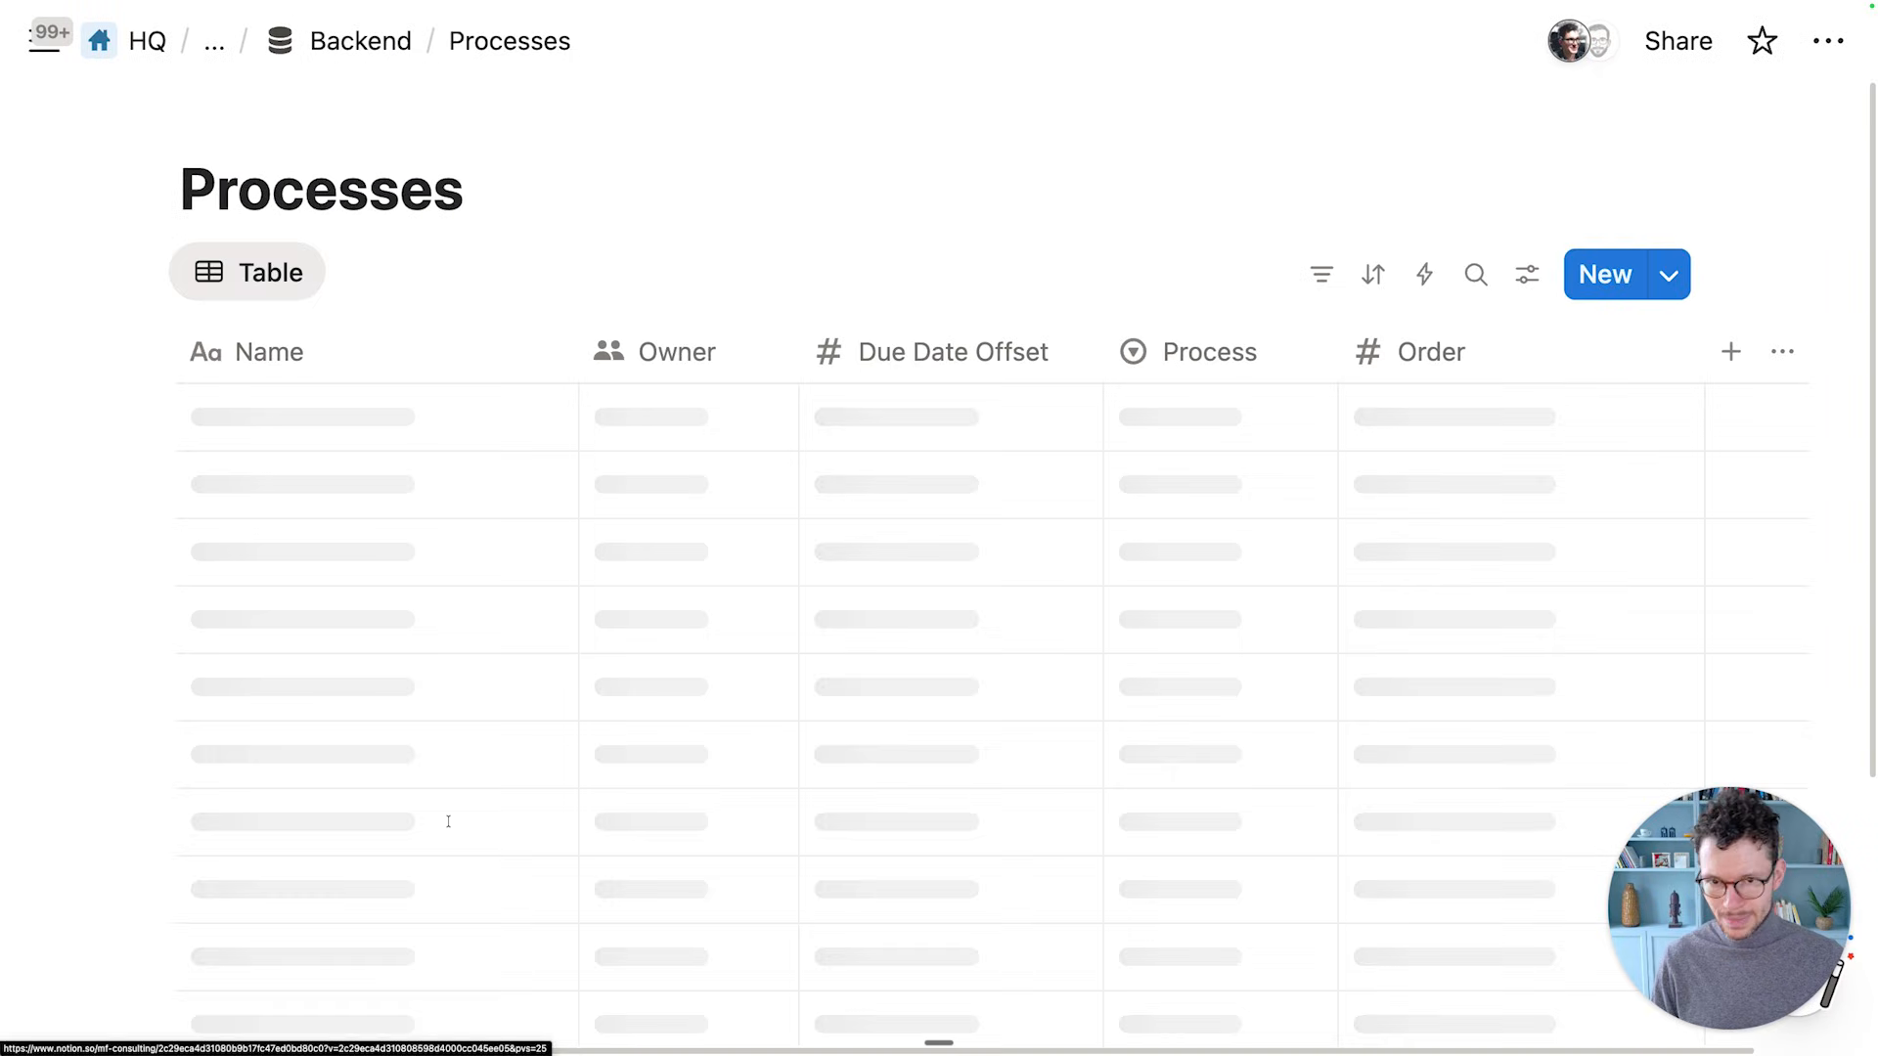
key("ctrl+Right")
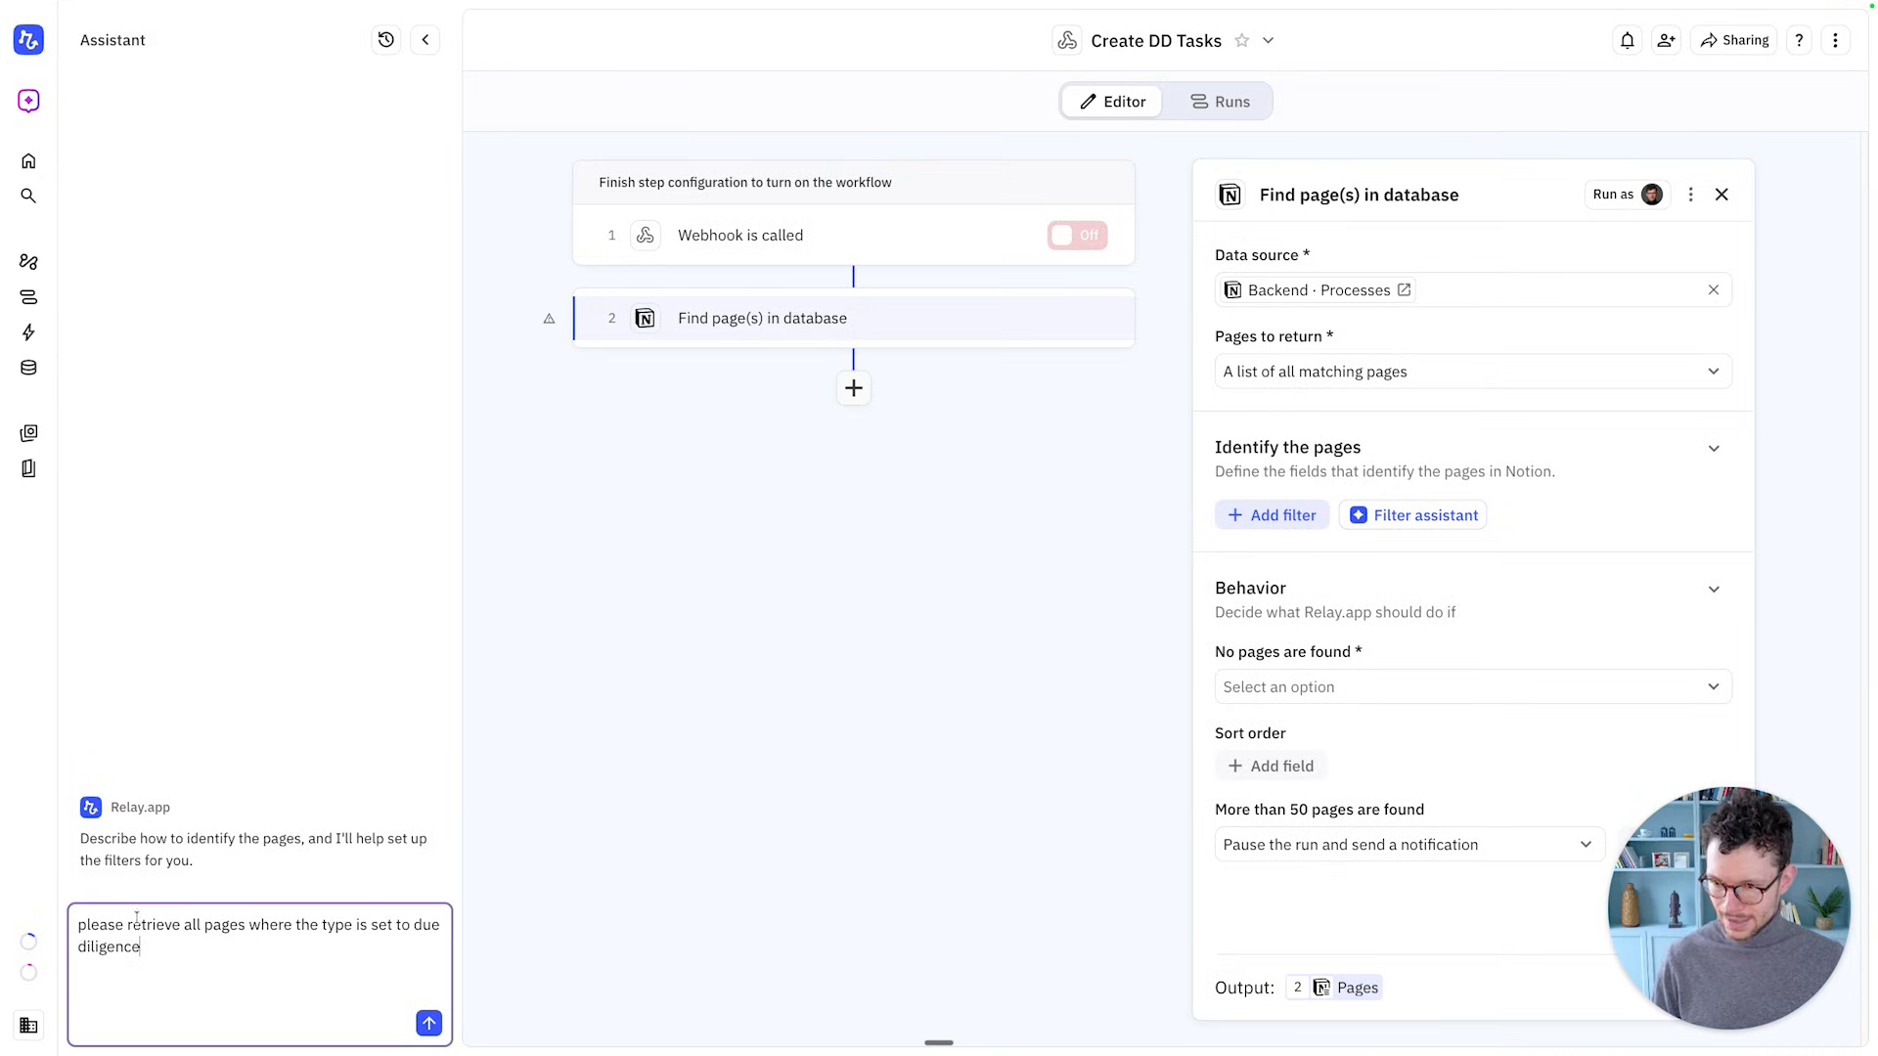
Capitalise 'Due Diligence', send the request, and apply the suggested Process filter
left_click(85, 945)
key("BackSpace")
type("D")
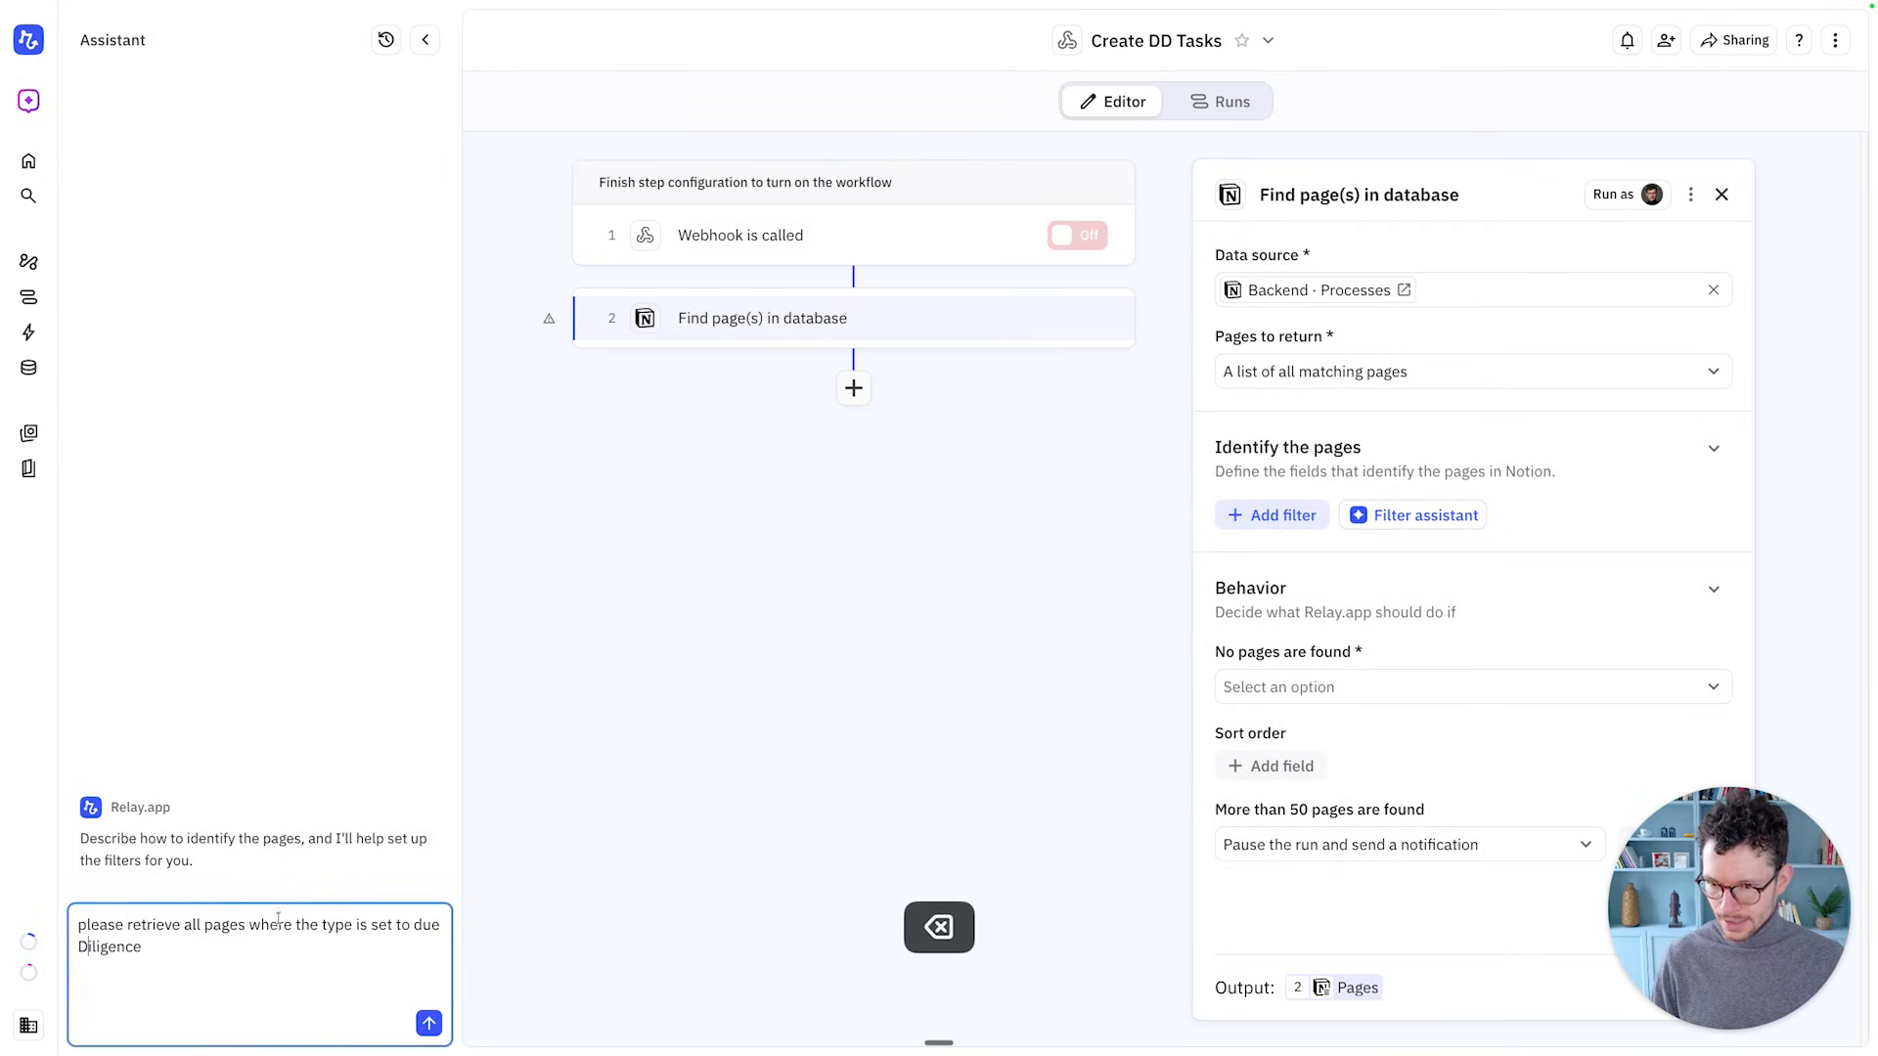
left_click(416, 924)
key("BackSpace")
type("D")
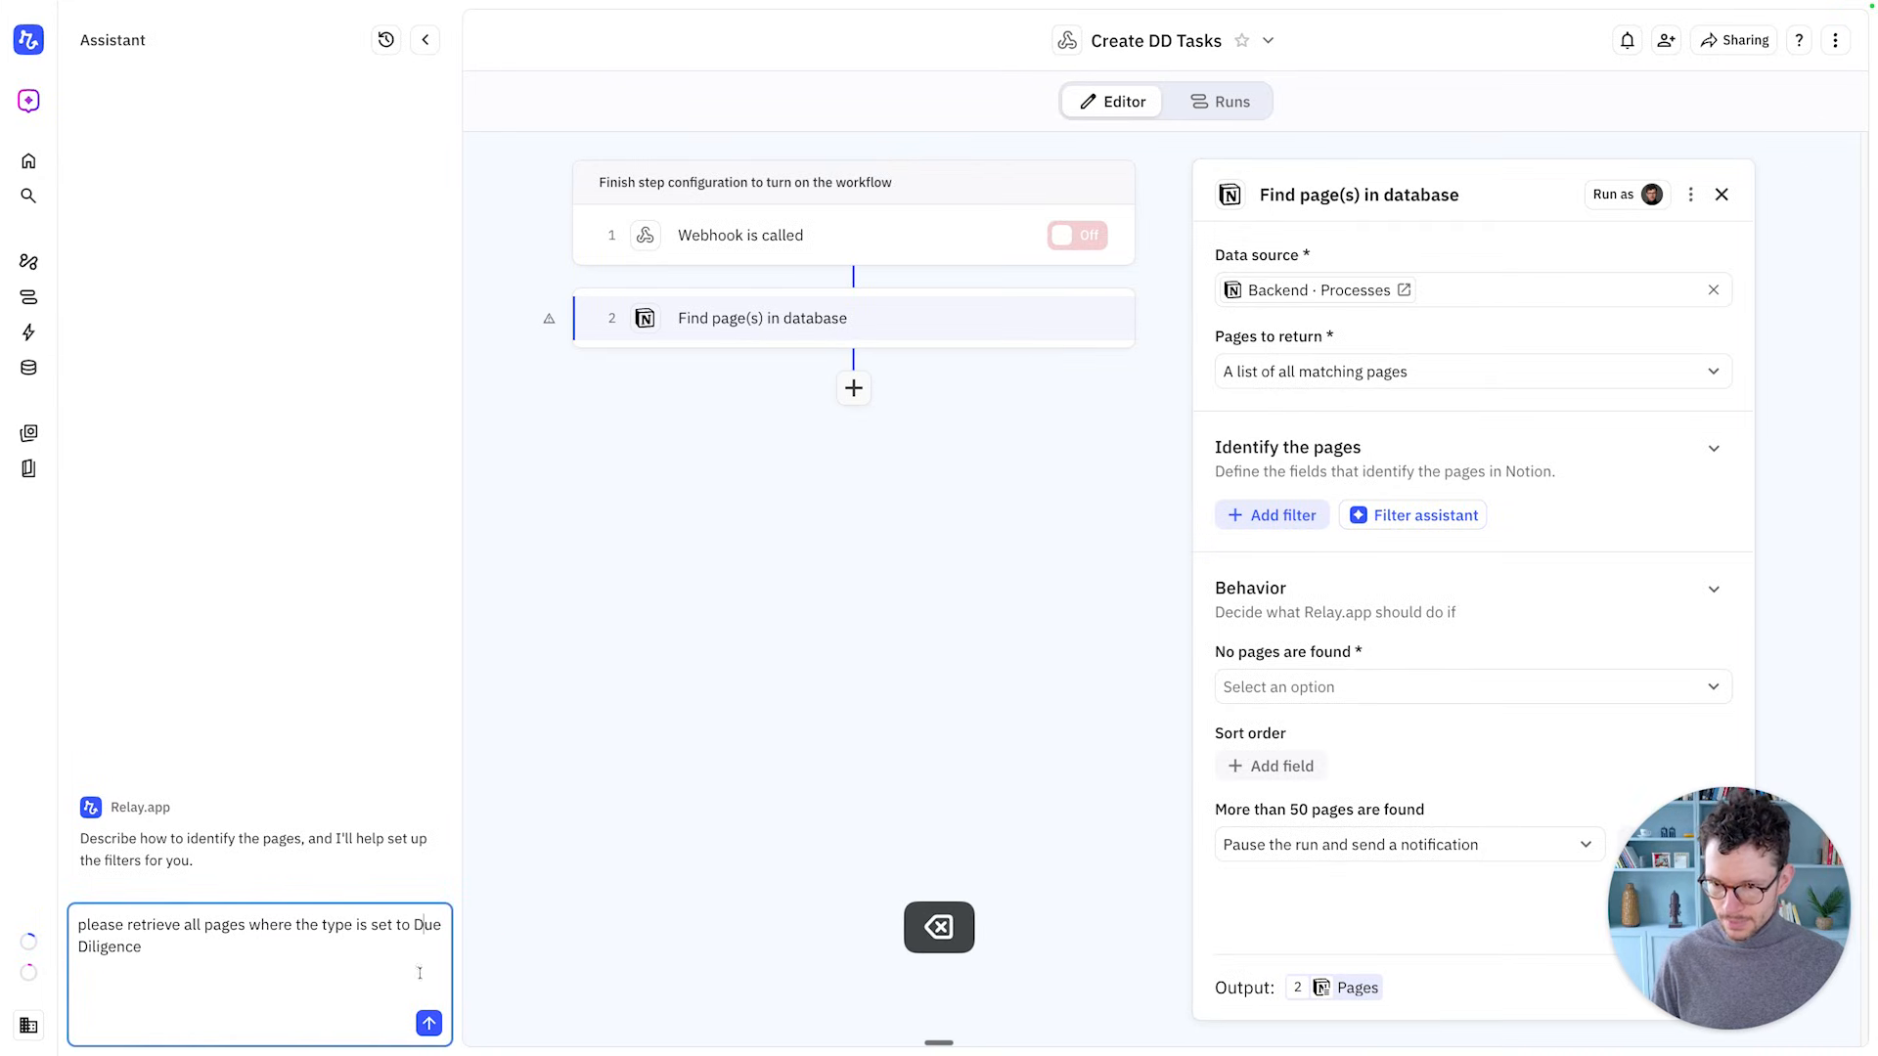
left_click(428, 1023)
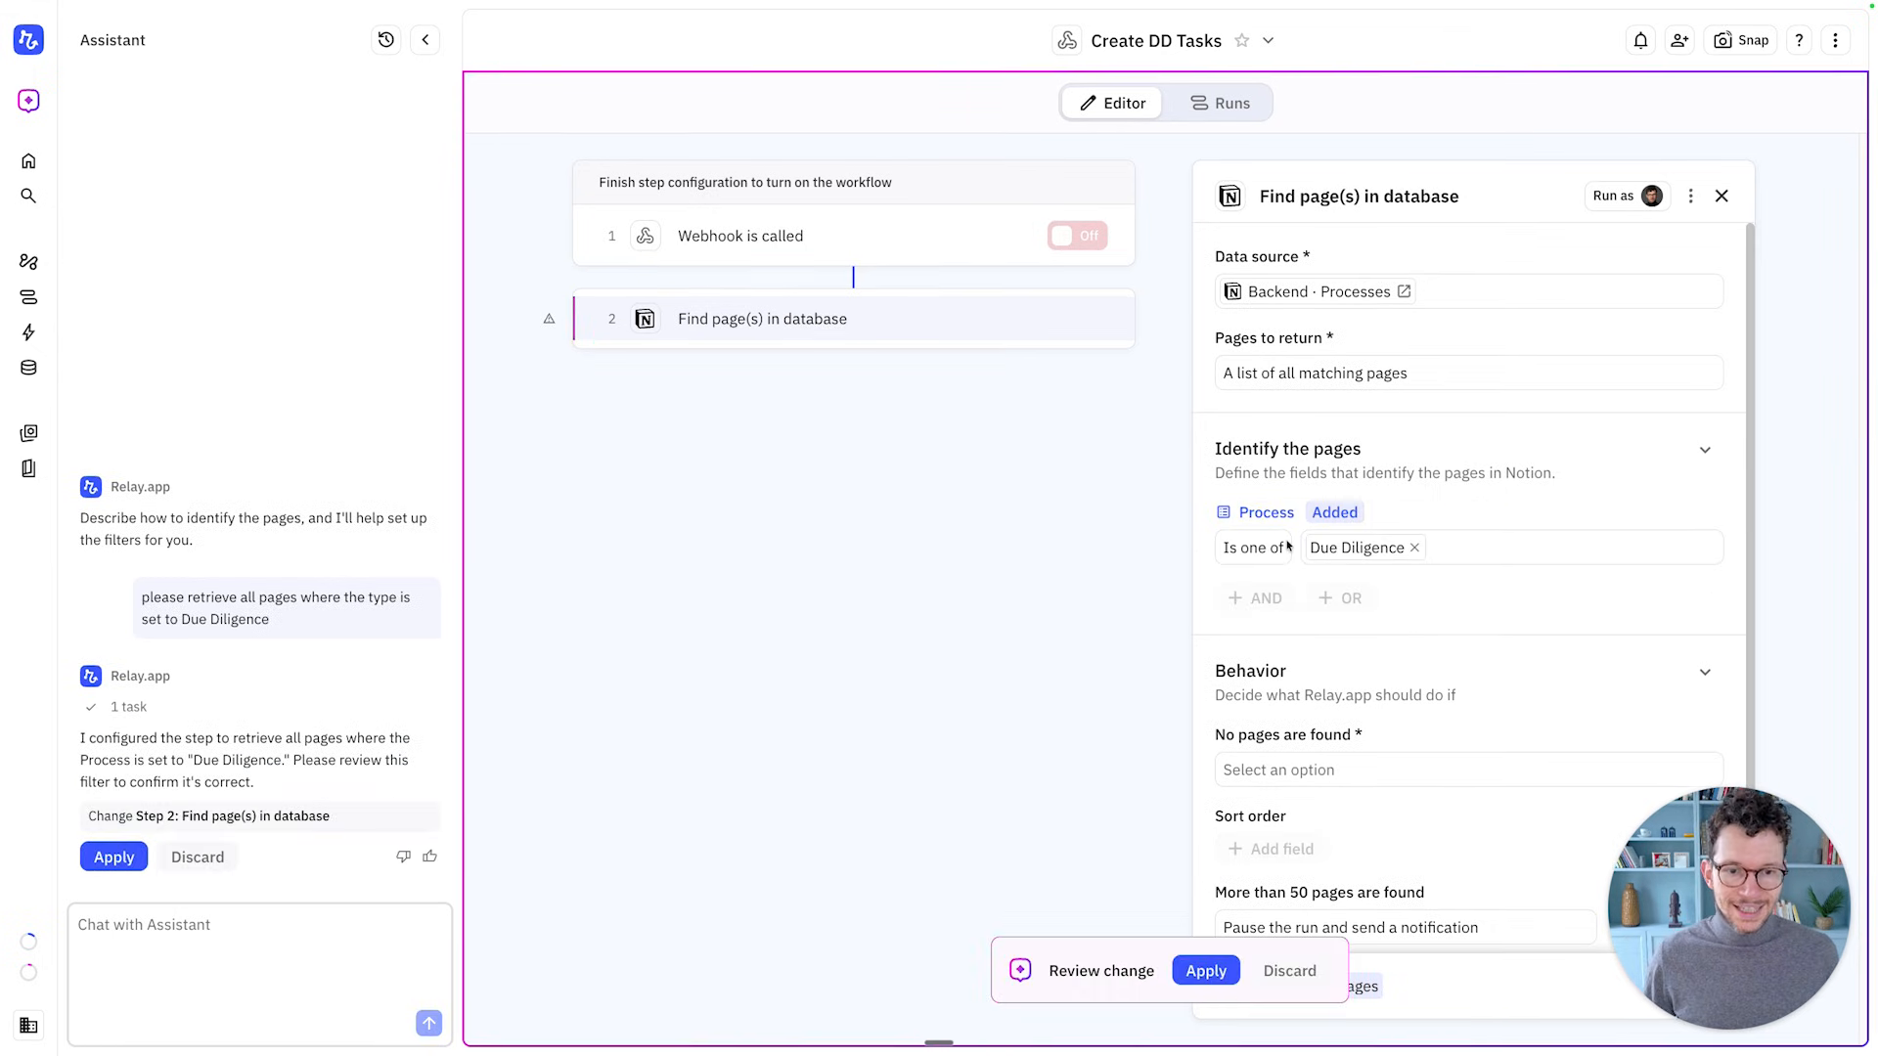
scroll(1288, 546, "down", 1)
mouse_move(1316, 545)
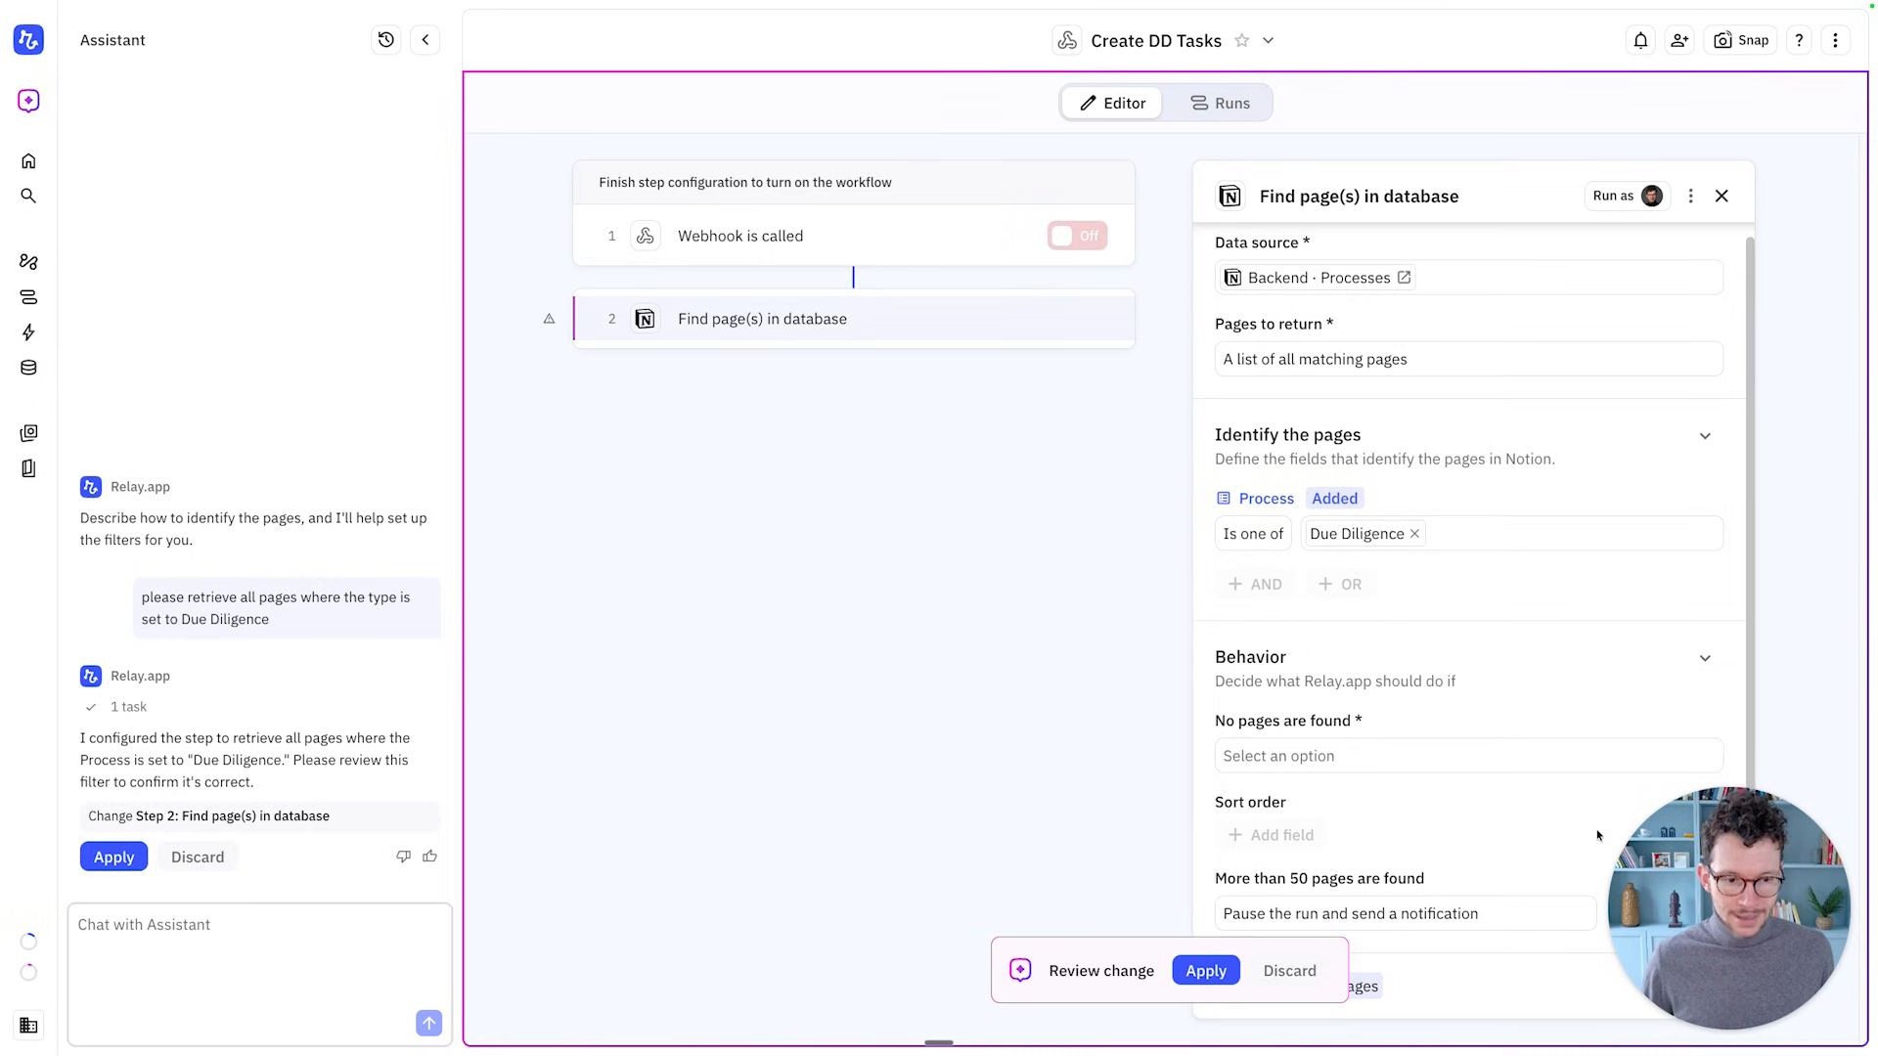
left_click(1205, 970)
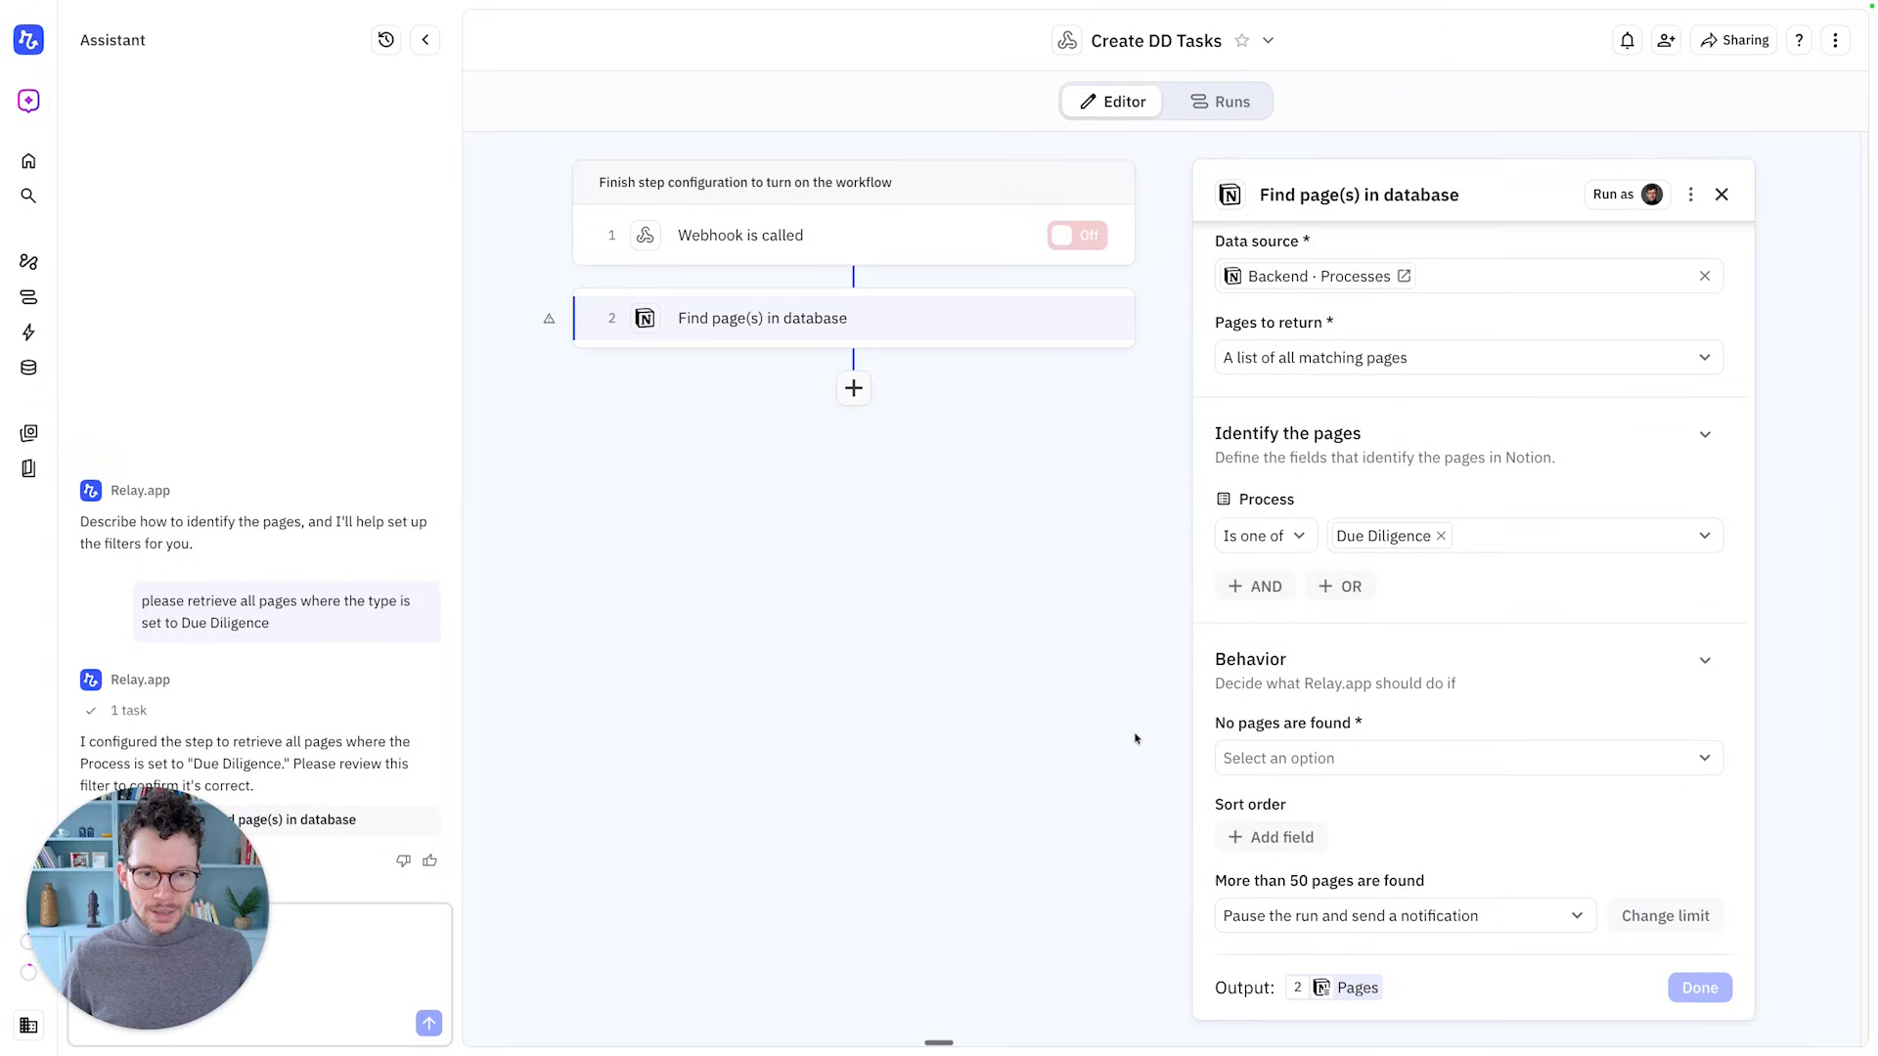
left_click(1279, 757)
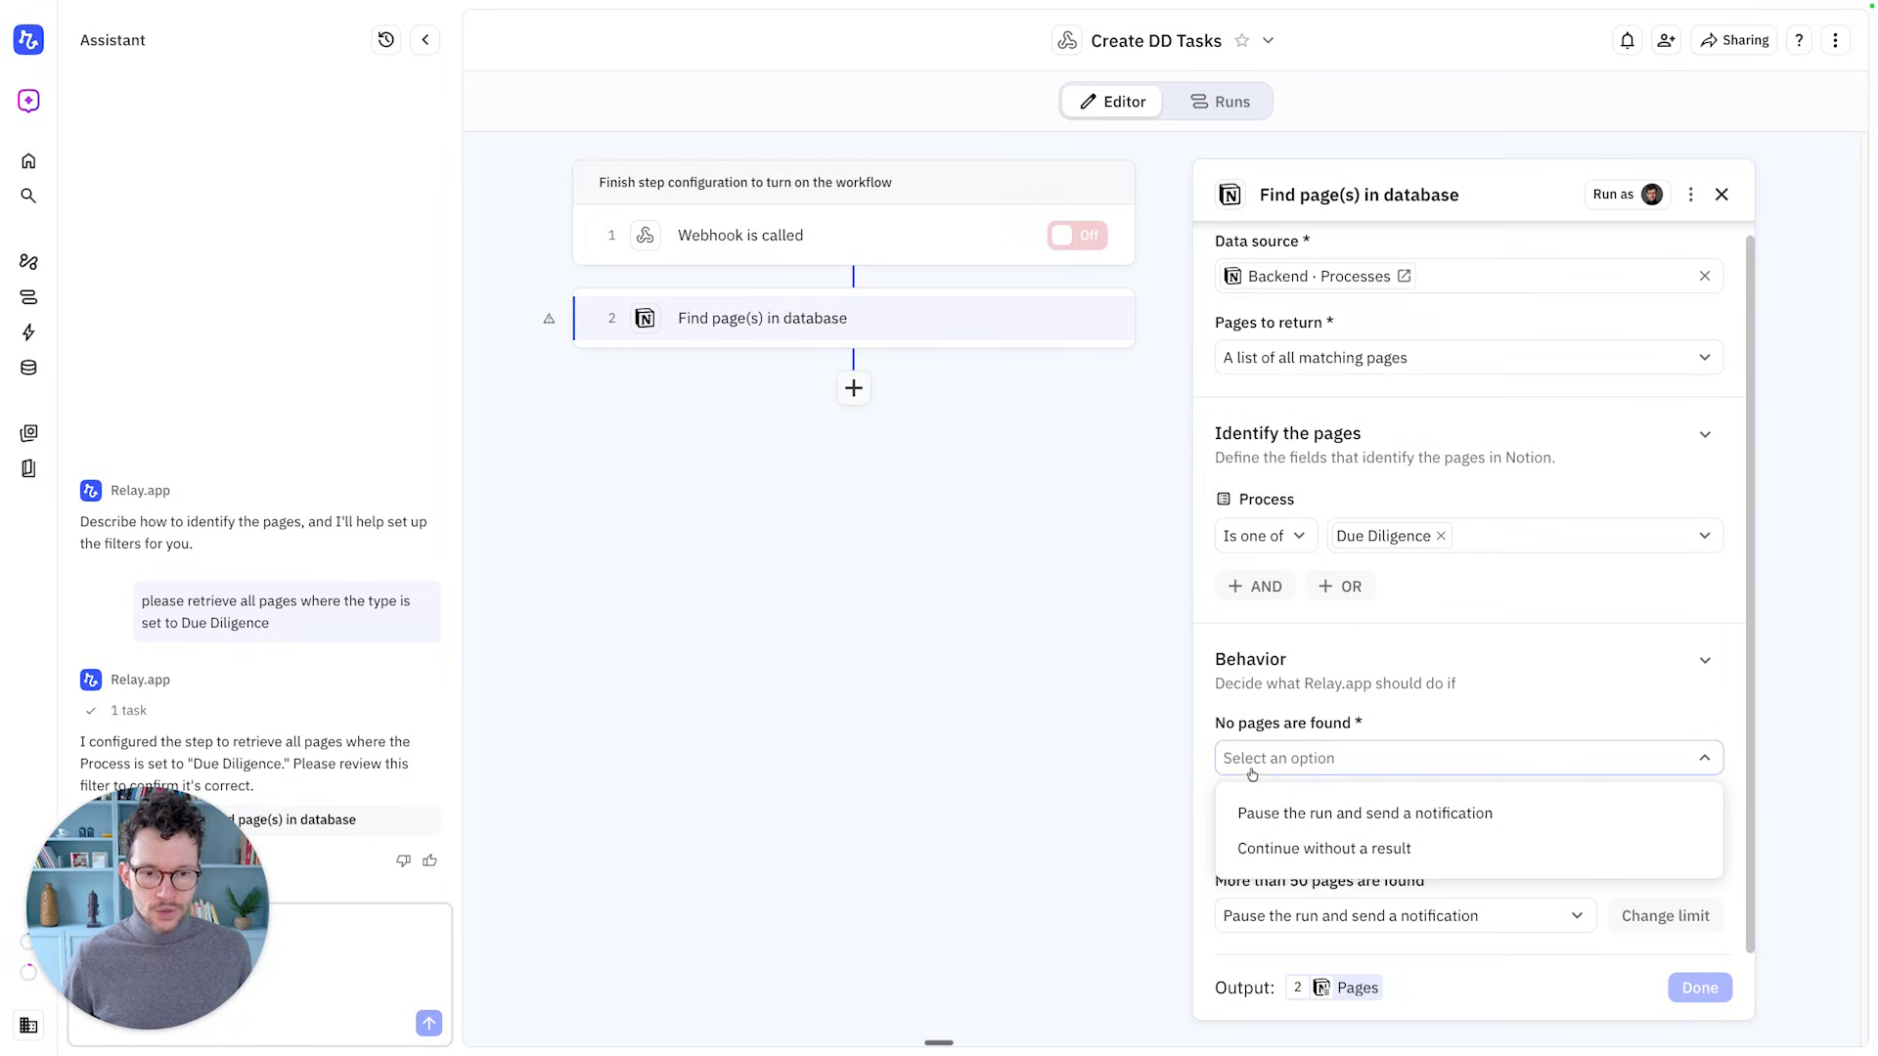
Continue without a result when no pages match, and sort pages by Order ascending
left_click(1347, 847)
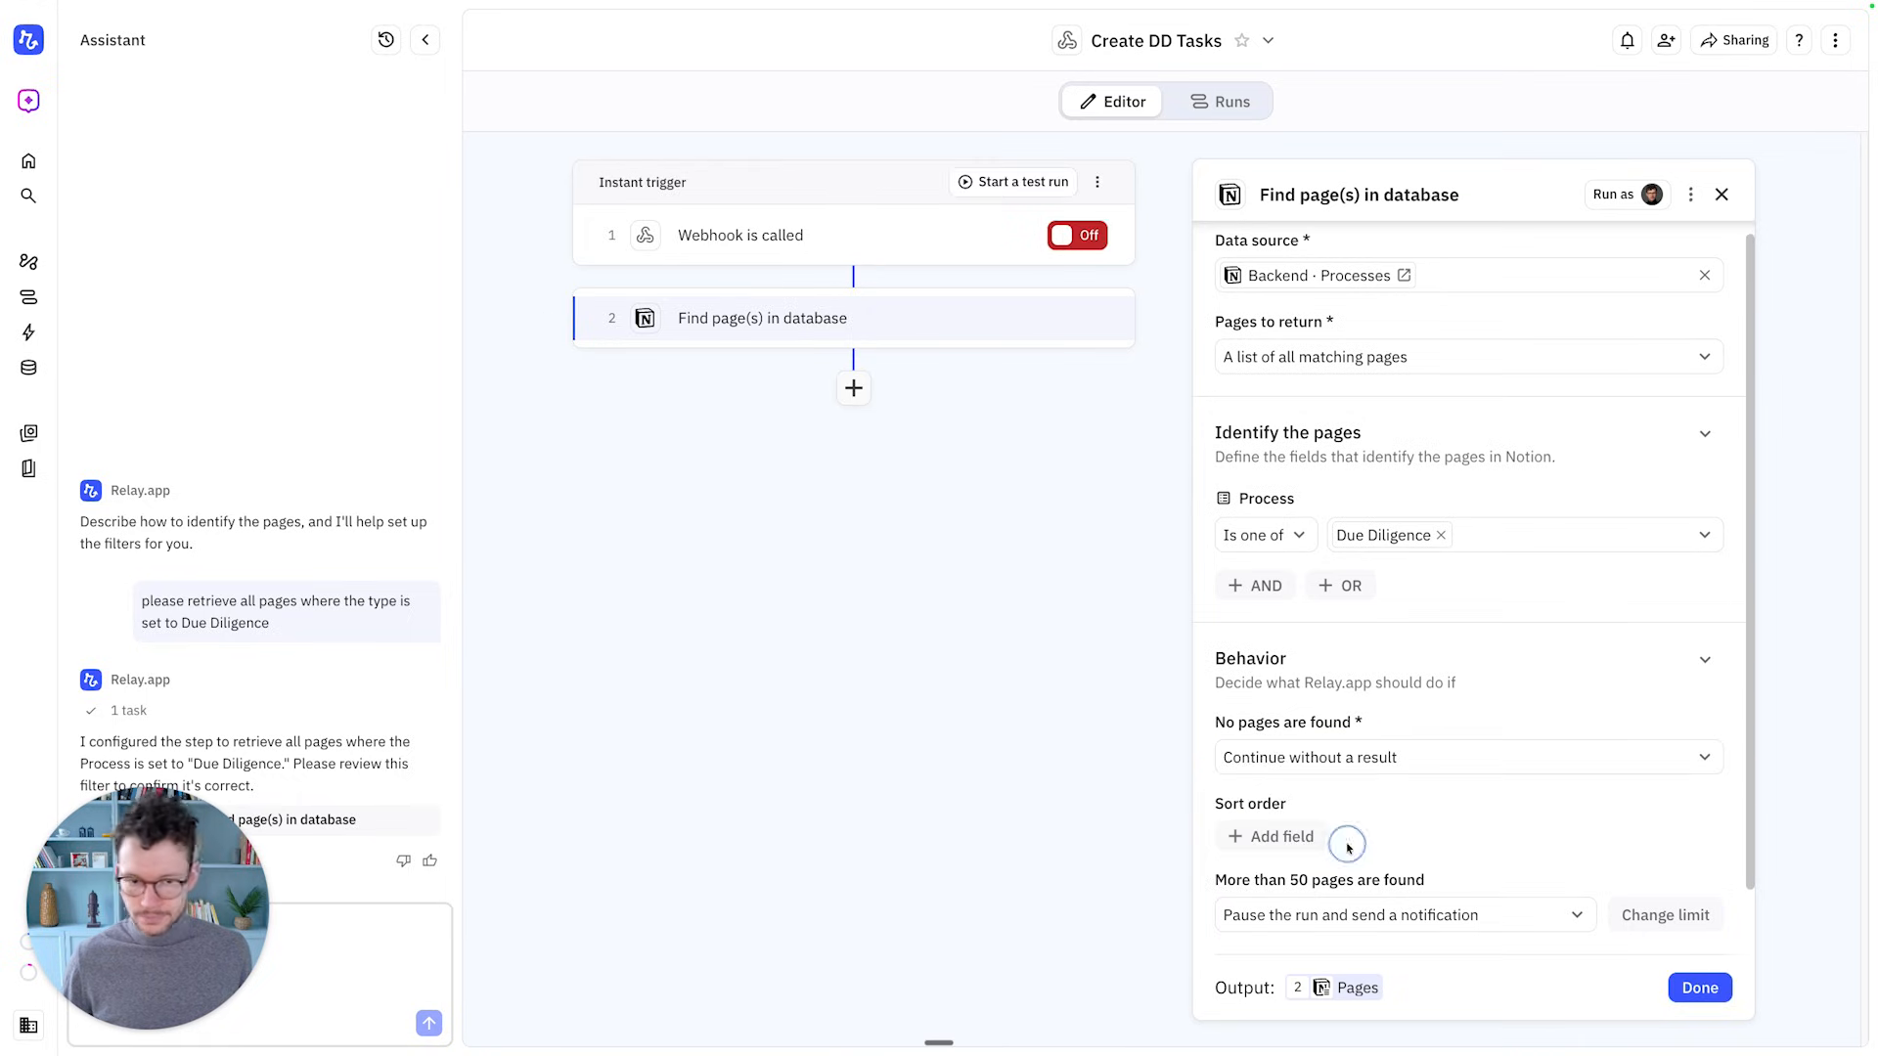
scroll(1352, 843, "down", 1)
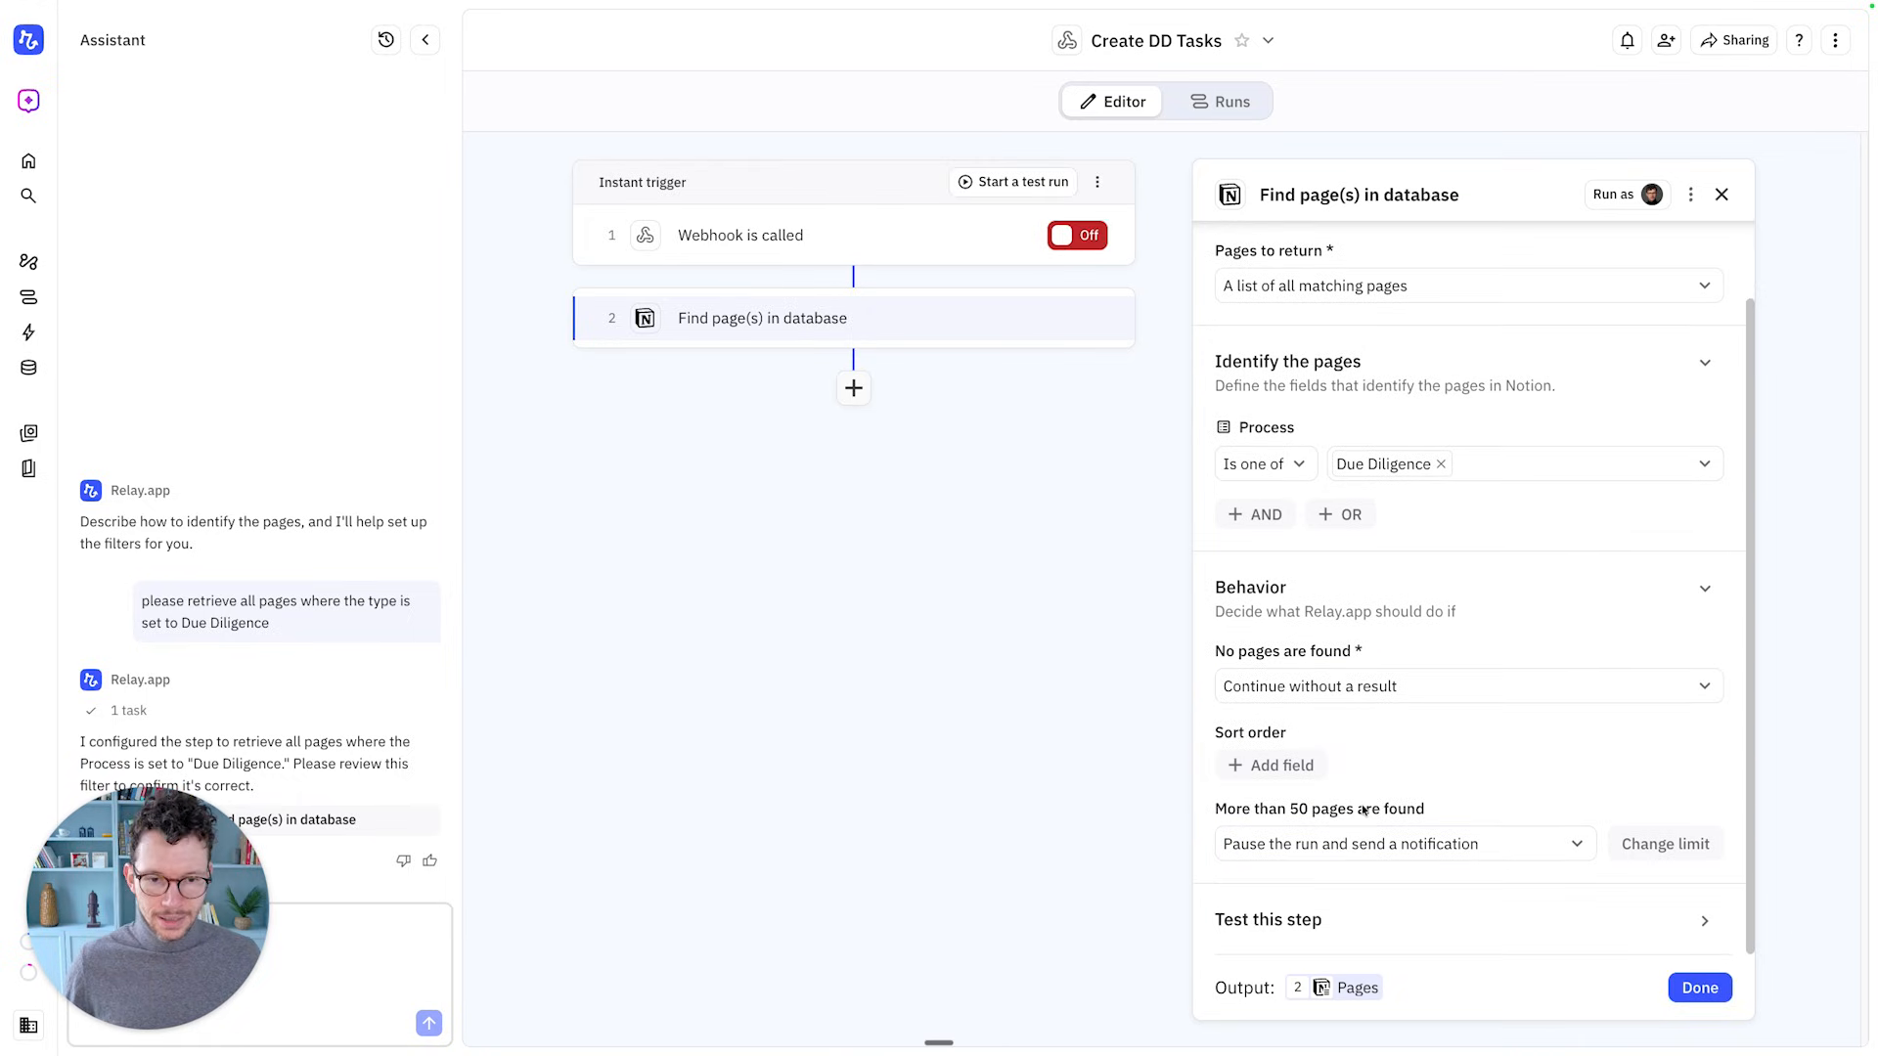
left_click(1272, 765)
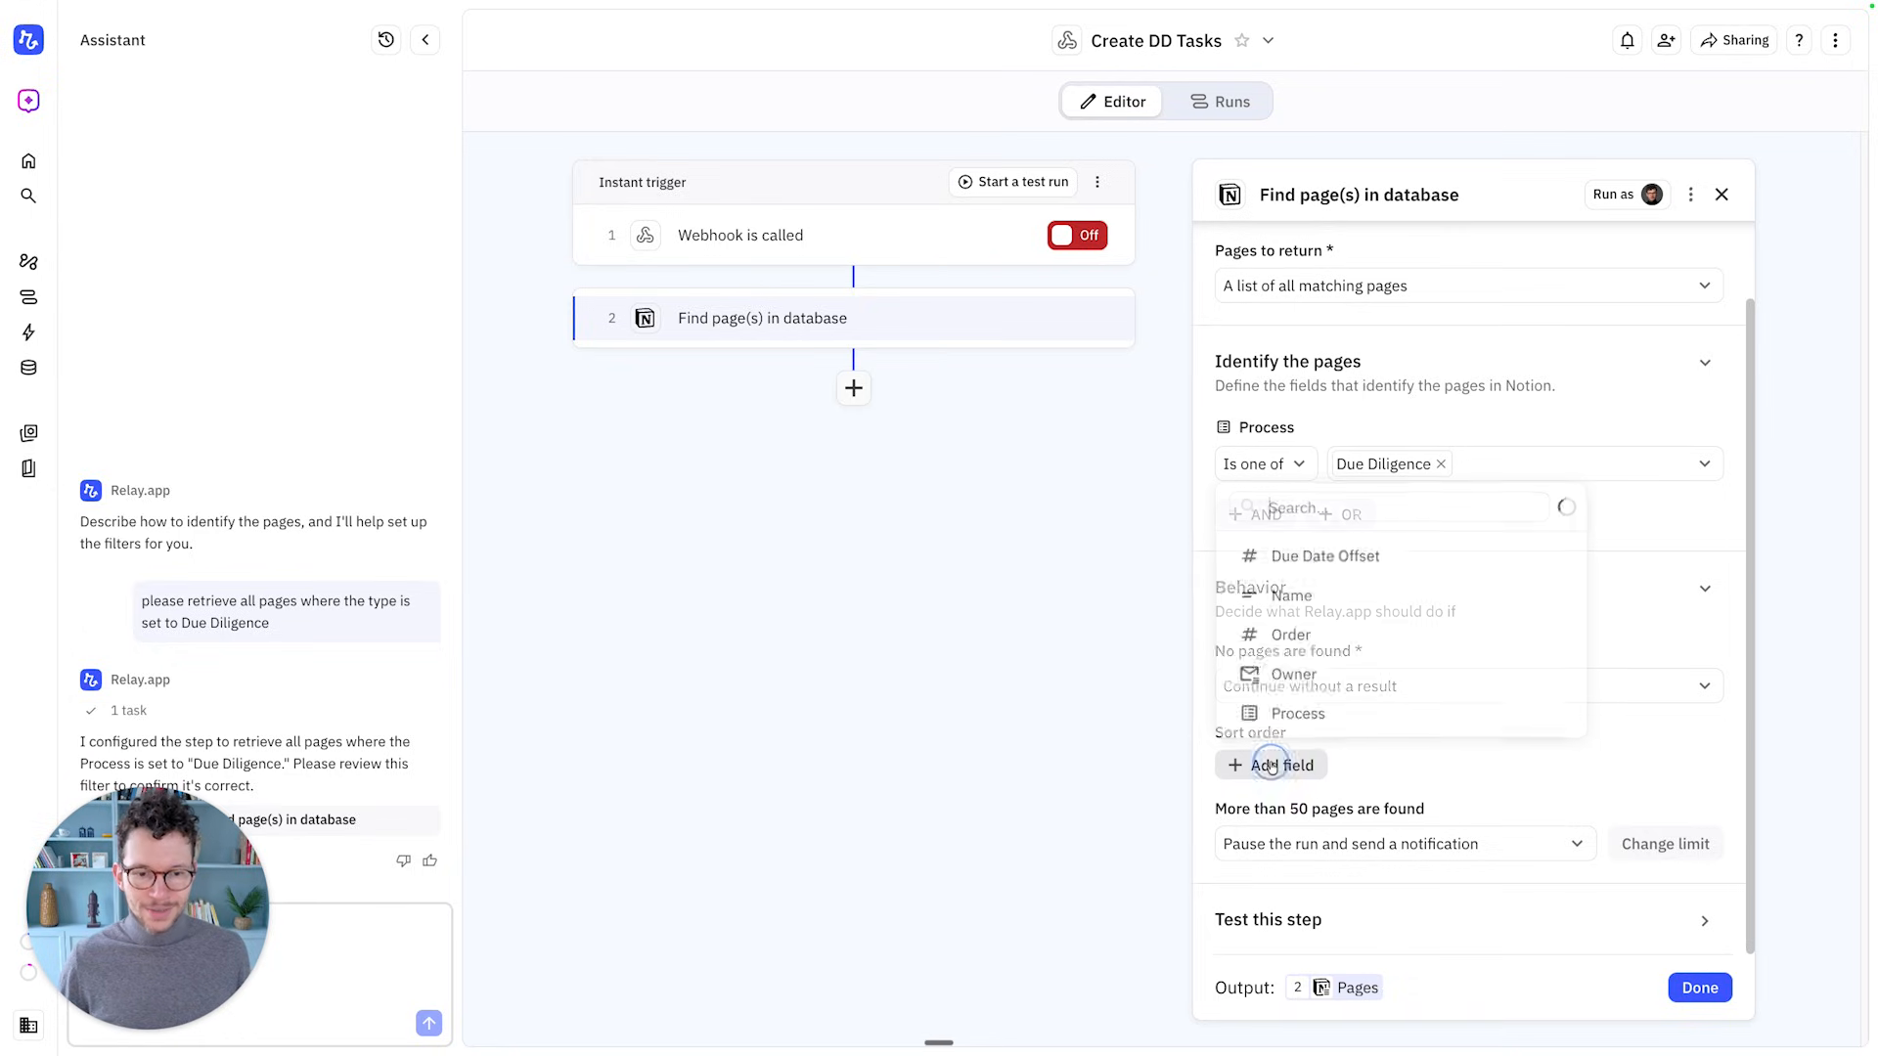
left_click(1310, 635)
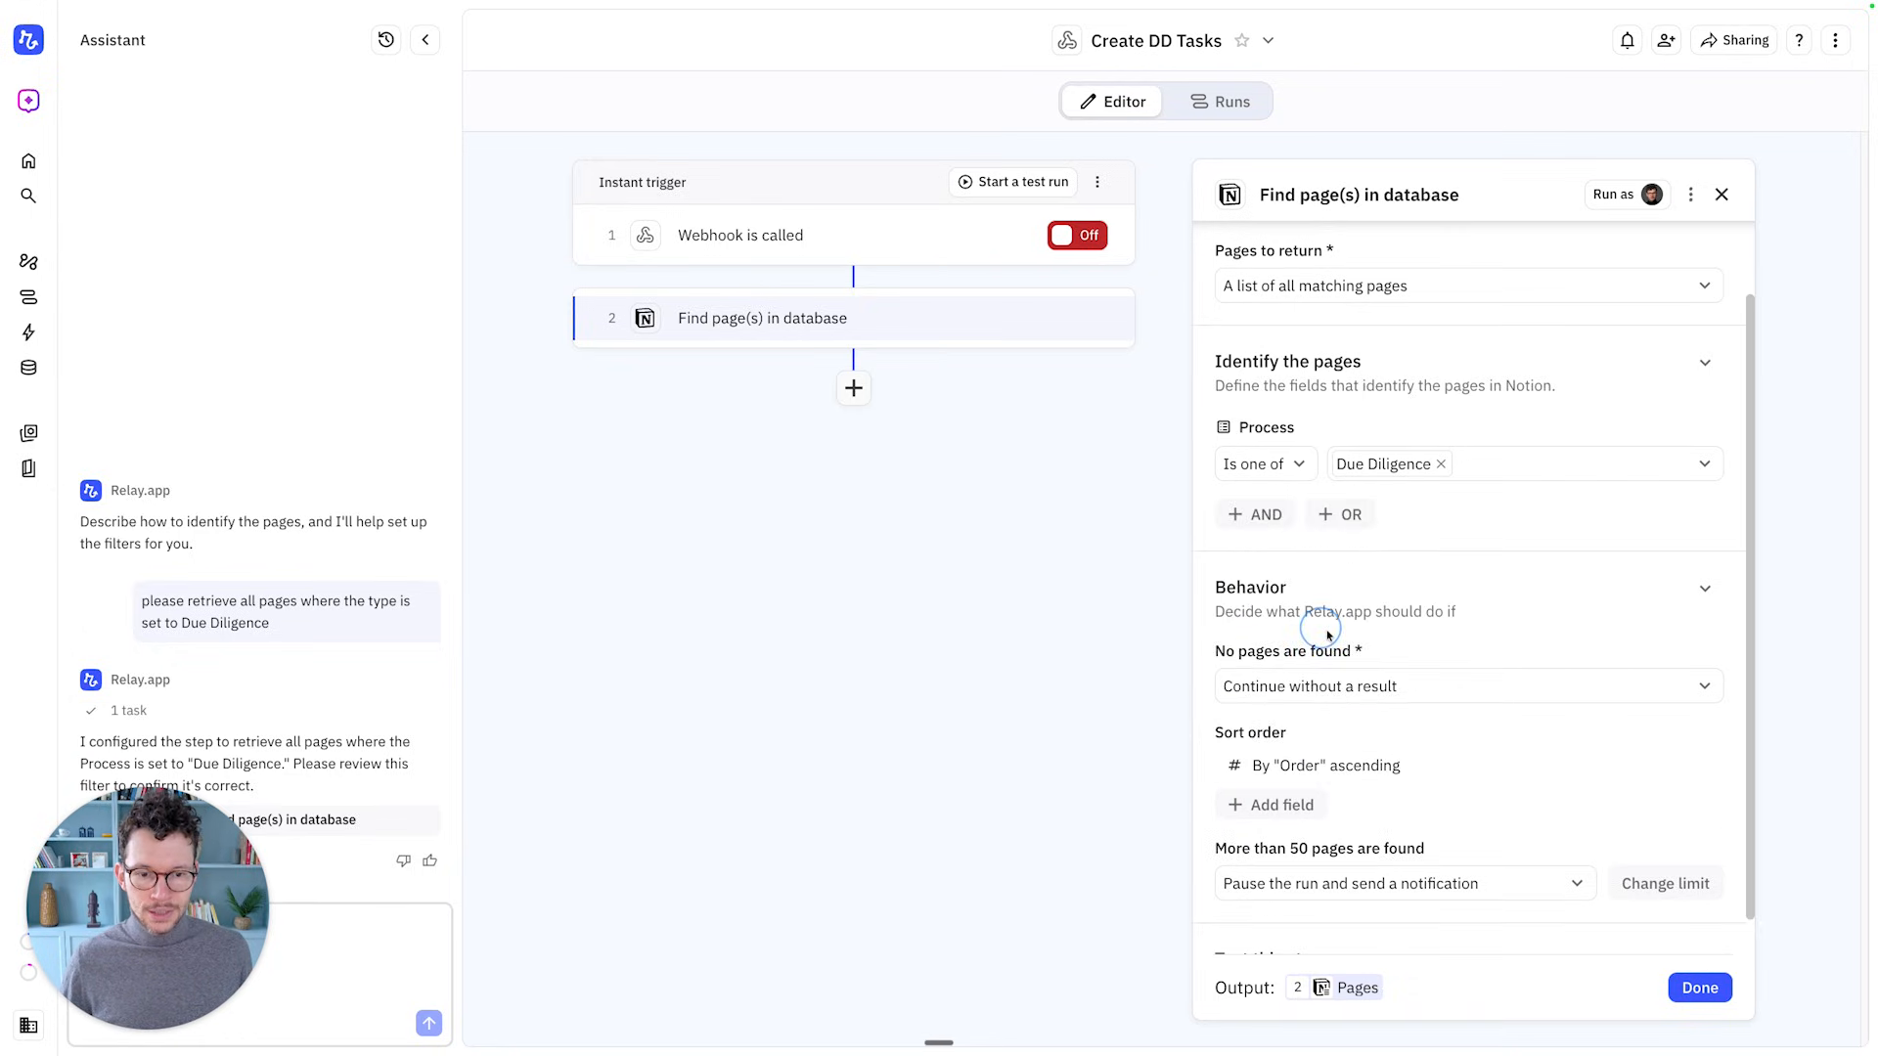
Leave the over-50-pages setting unchanged and test the step, returning 2 pages
scroll(1377, 858, "down", 1)
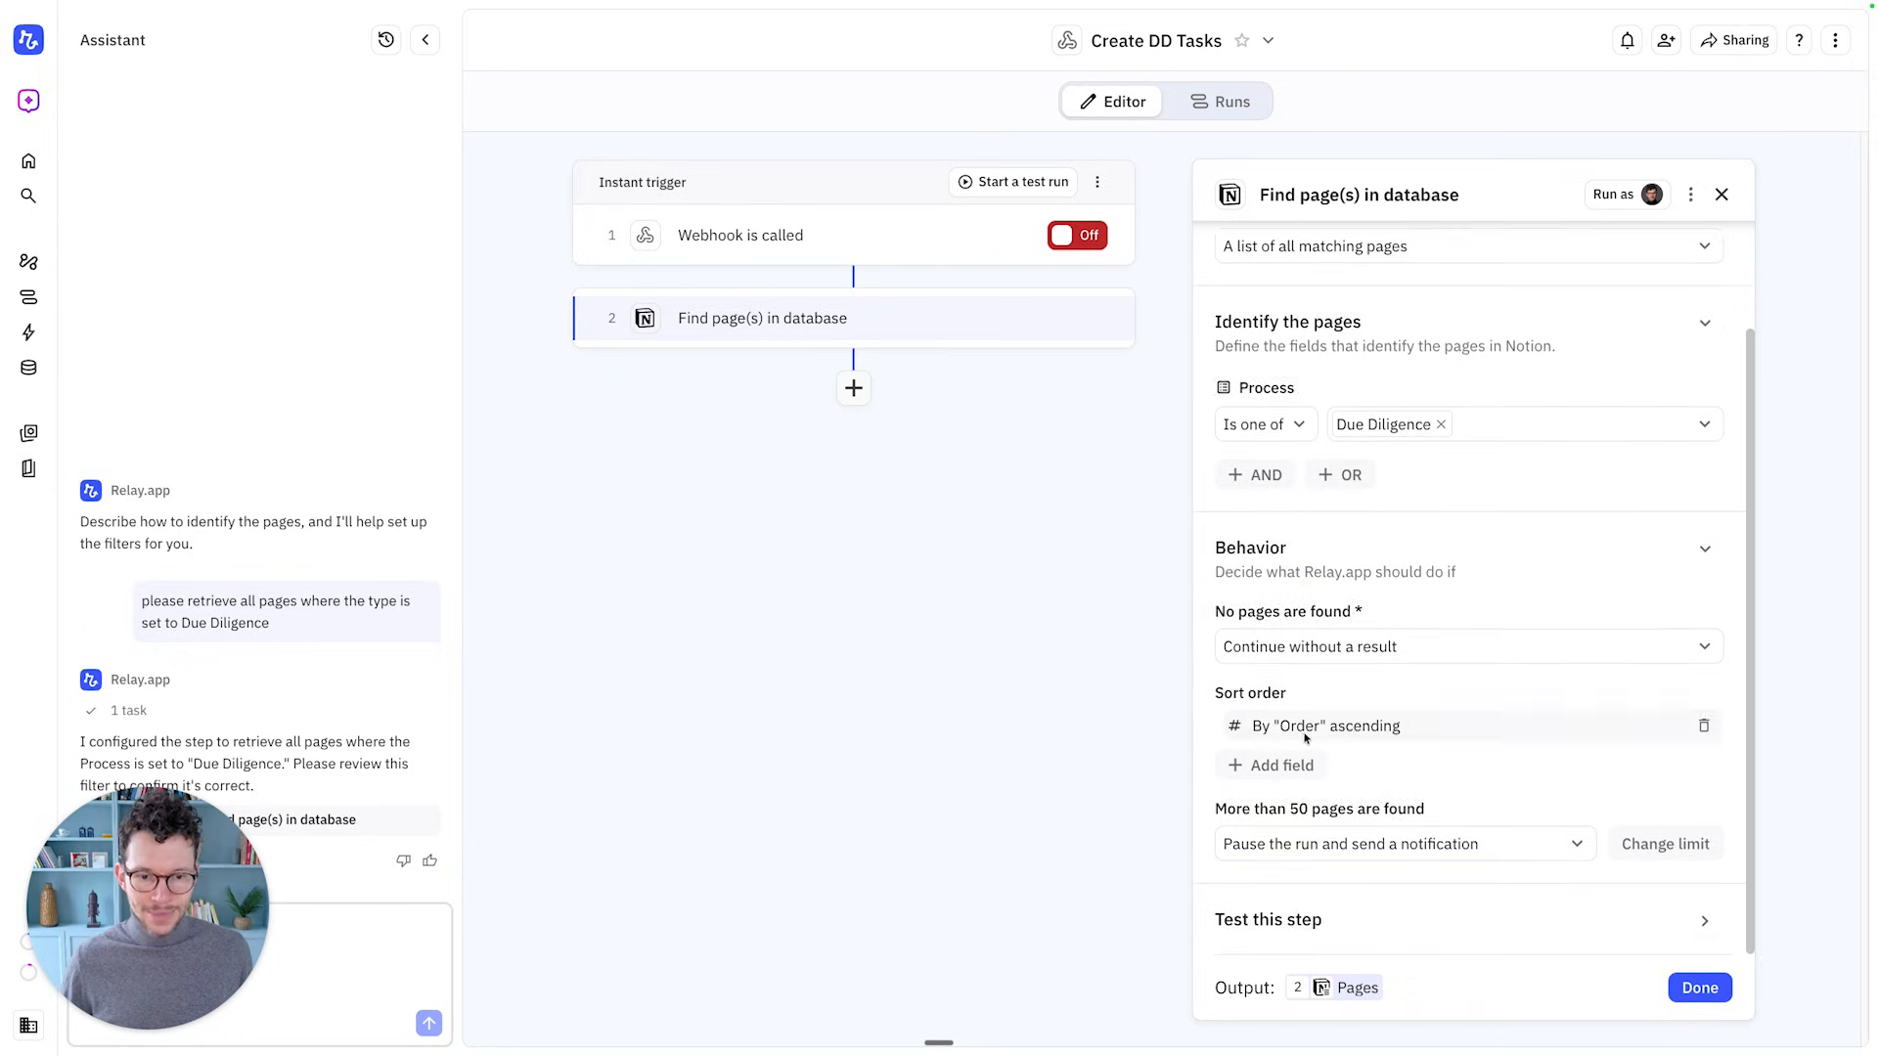
left_click(1371, 845)
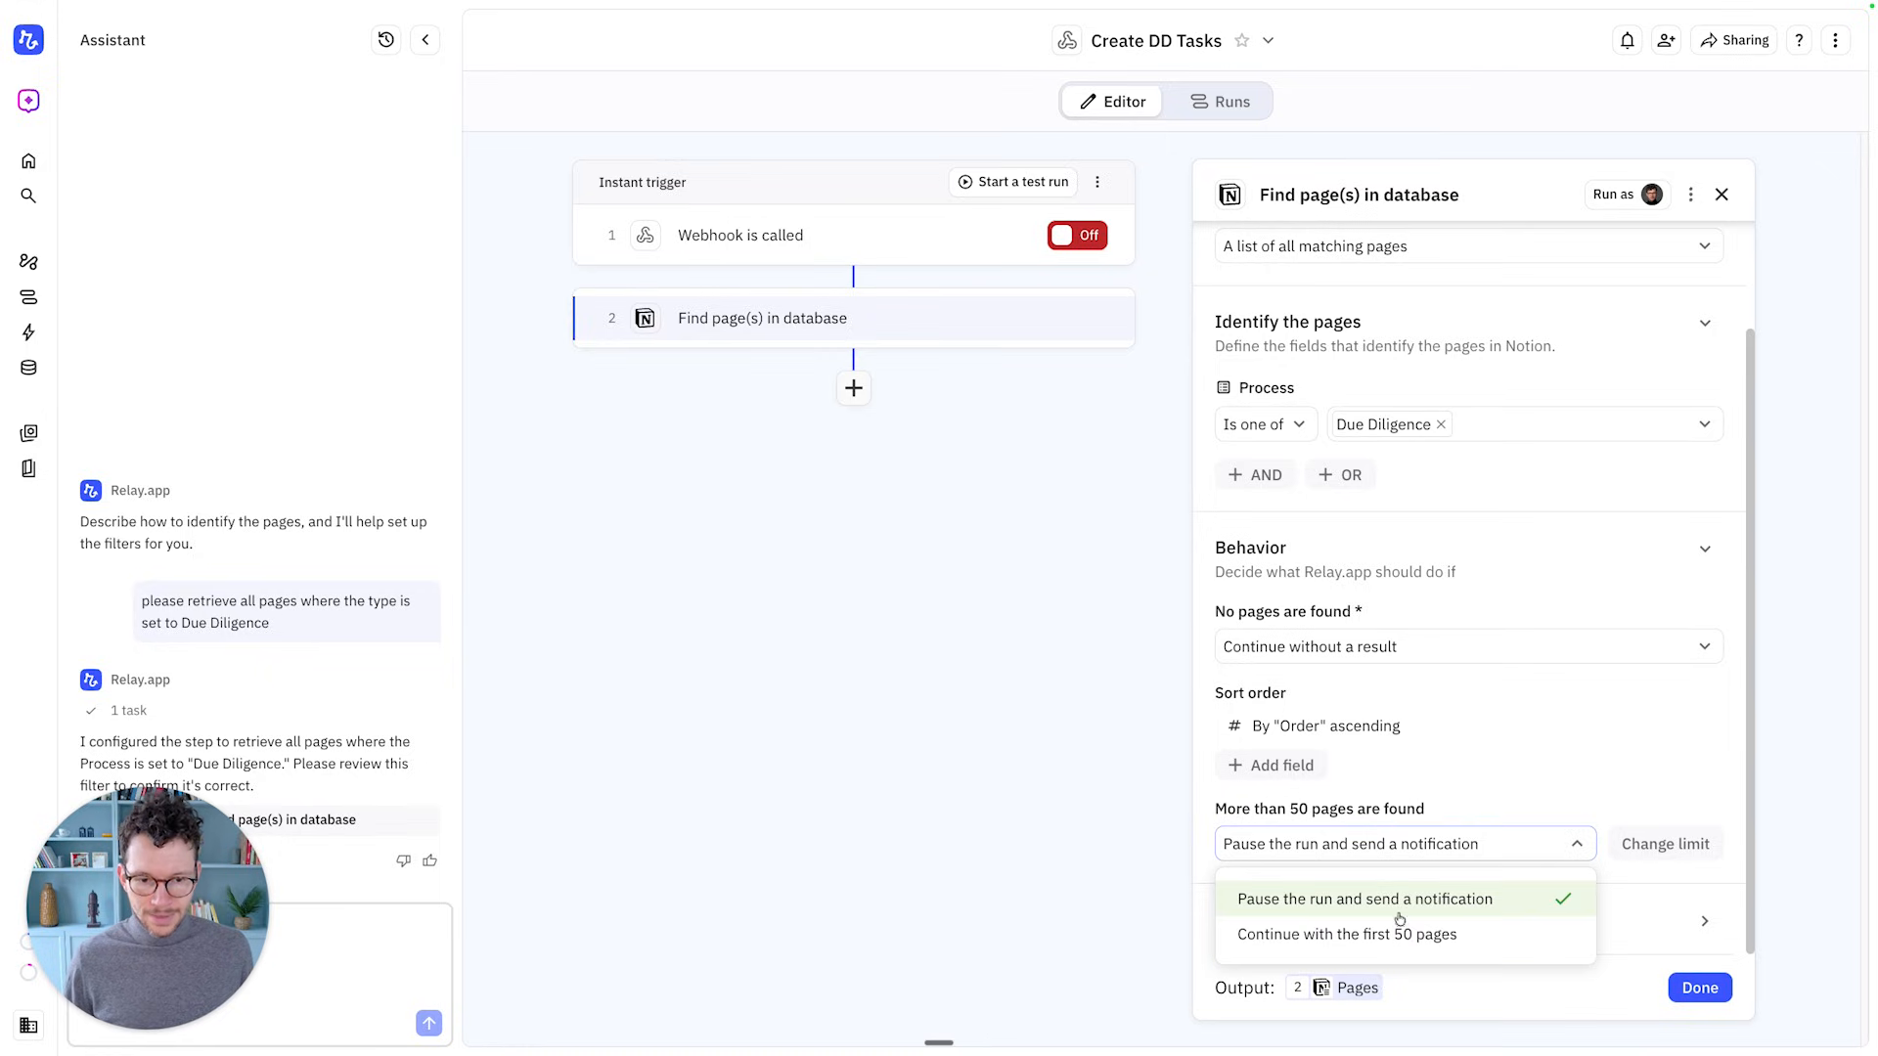
left_click(1473, 812)
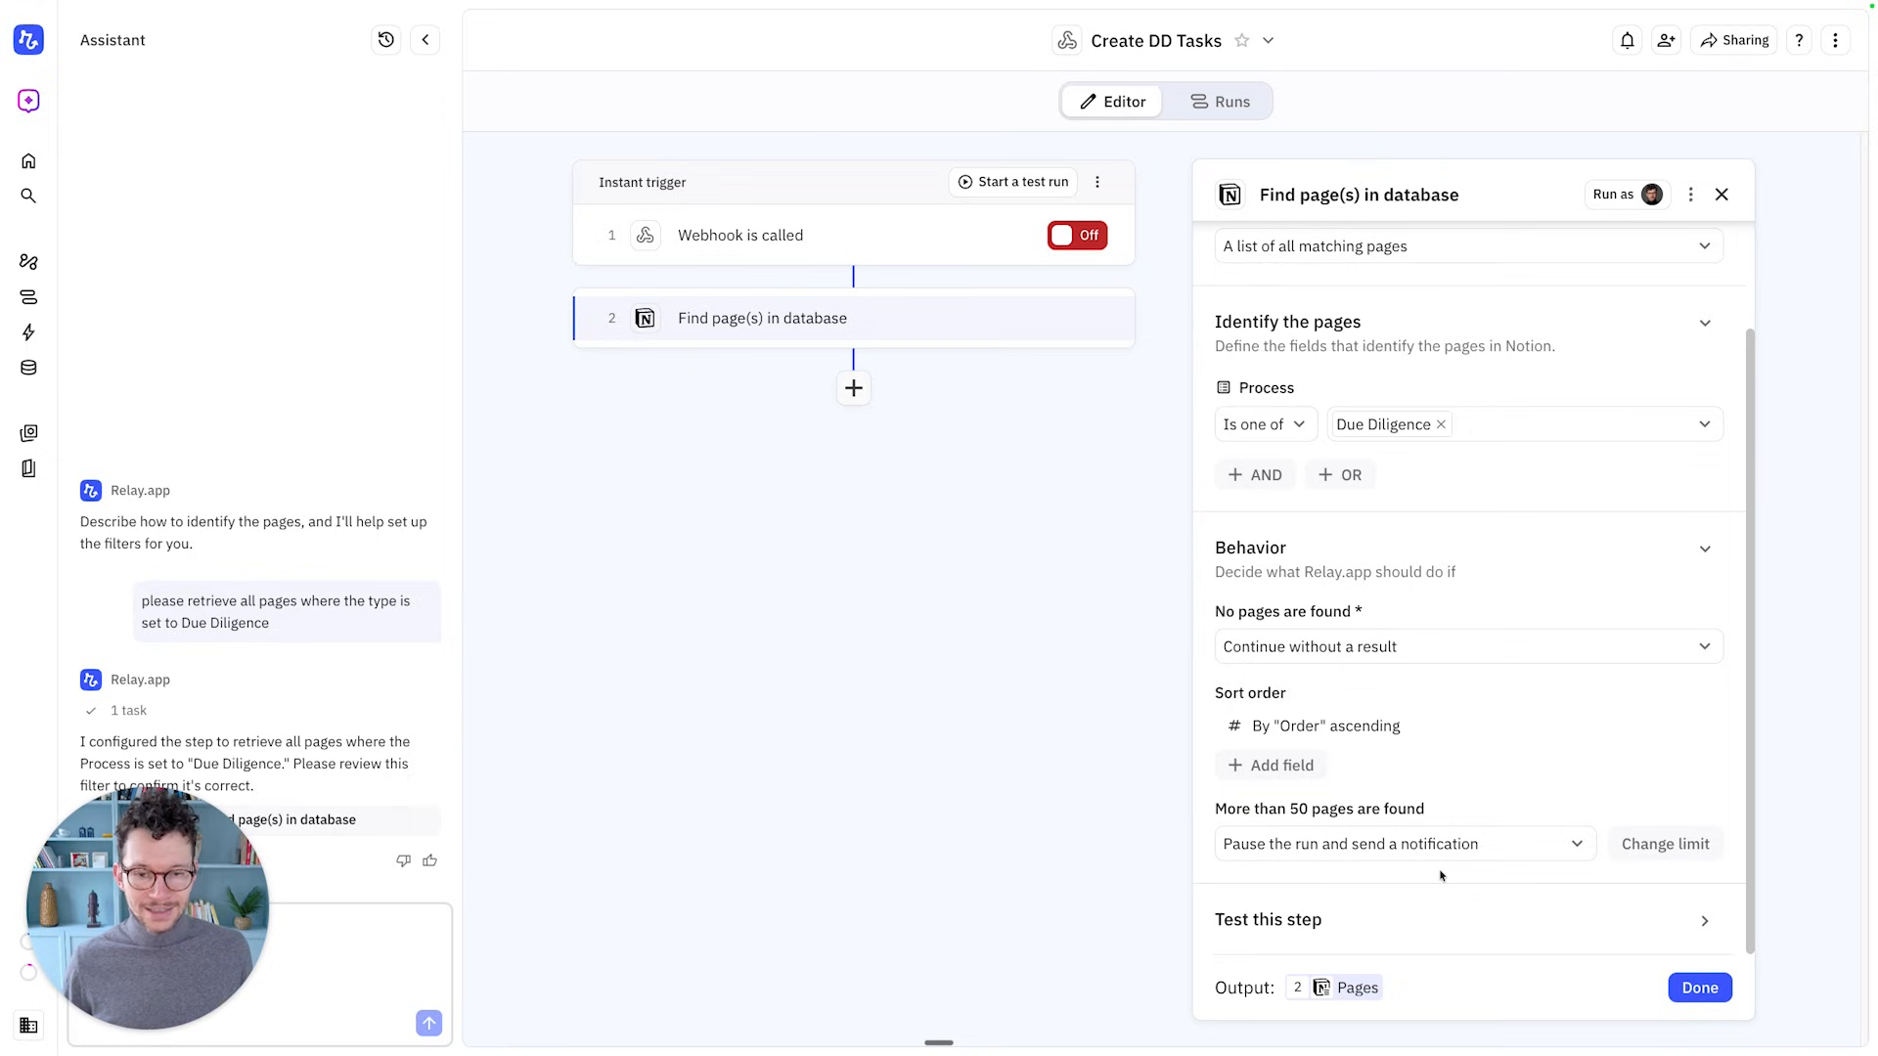
left_click(1616, 924)
left_click(1244, 919)
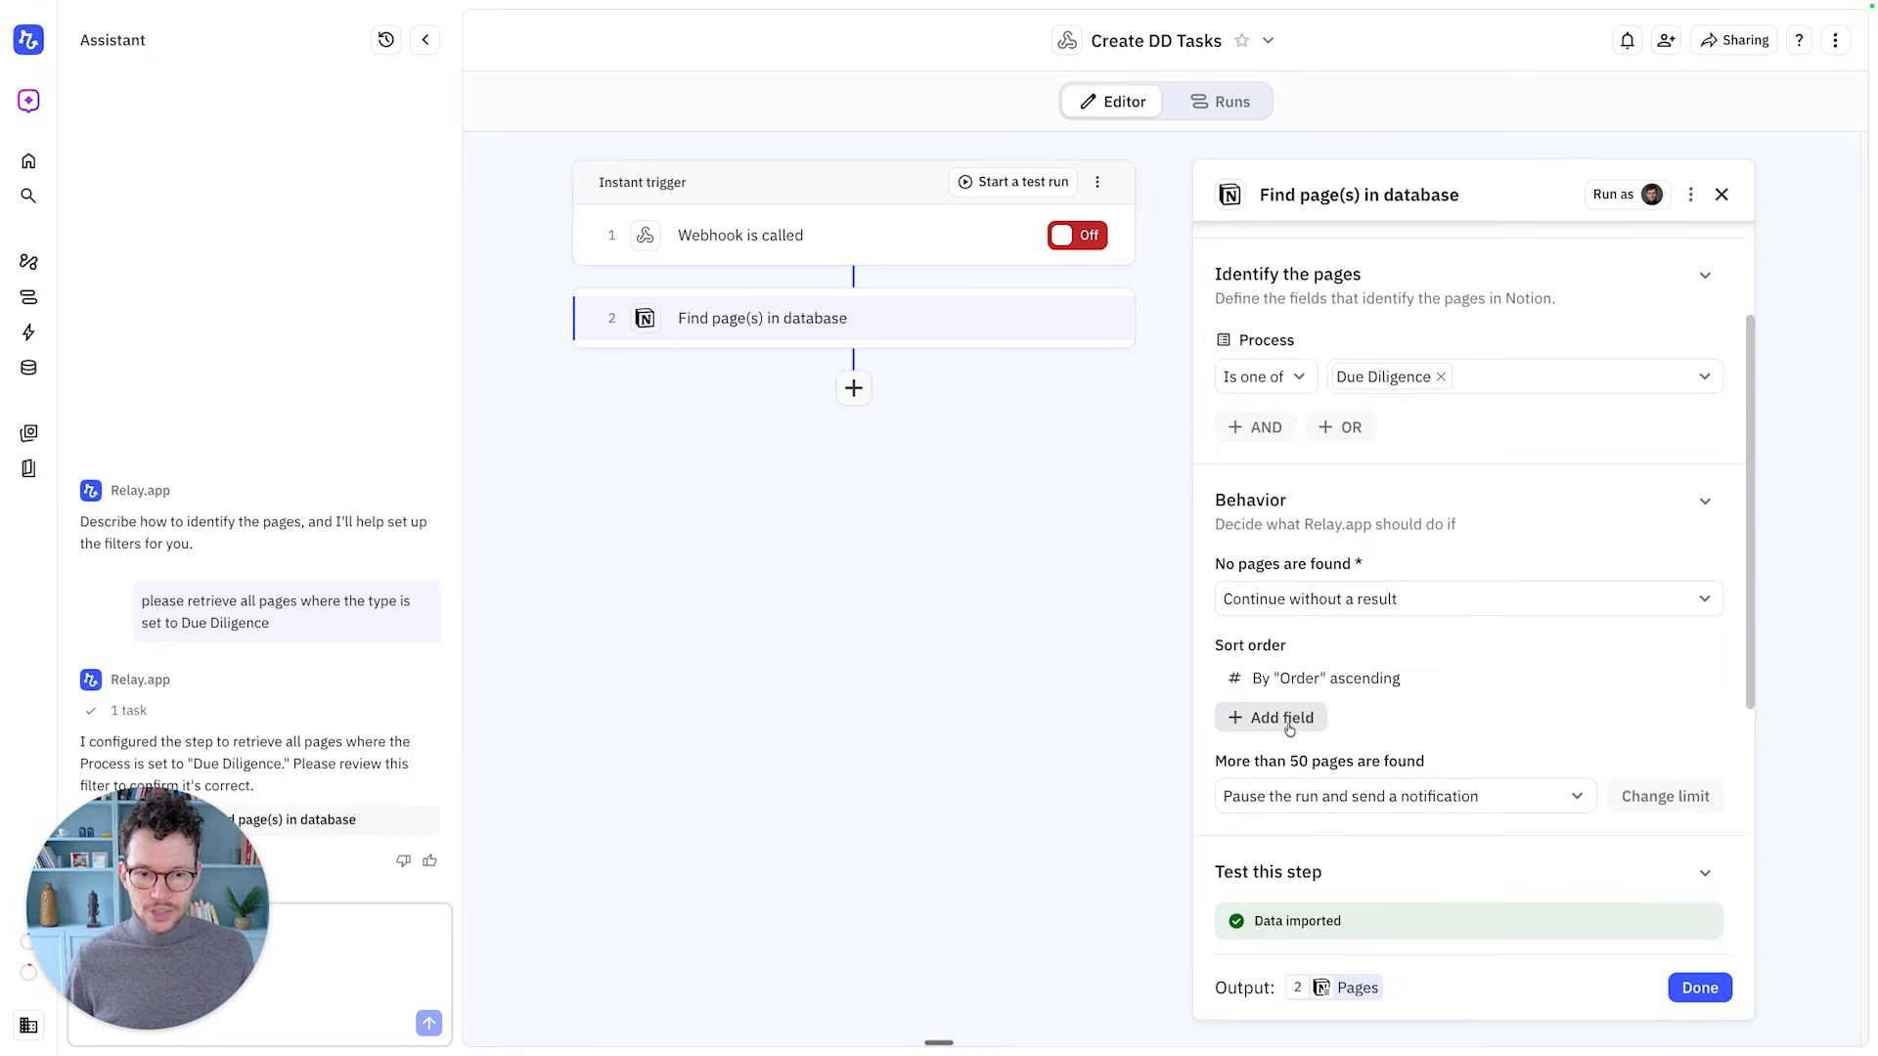
Review the step's test output and close its settings
scroll(1229, 712, "down", 8)
scroll(1323, 686, "down", 2)
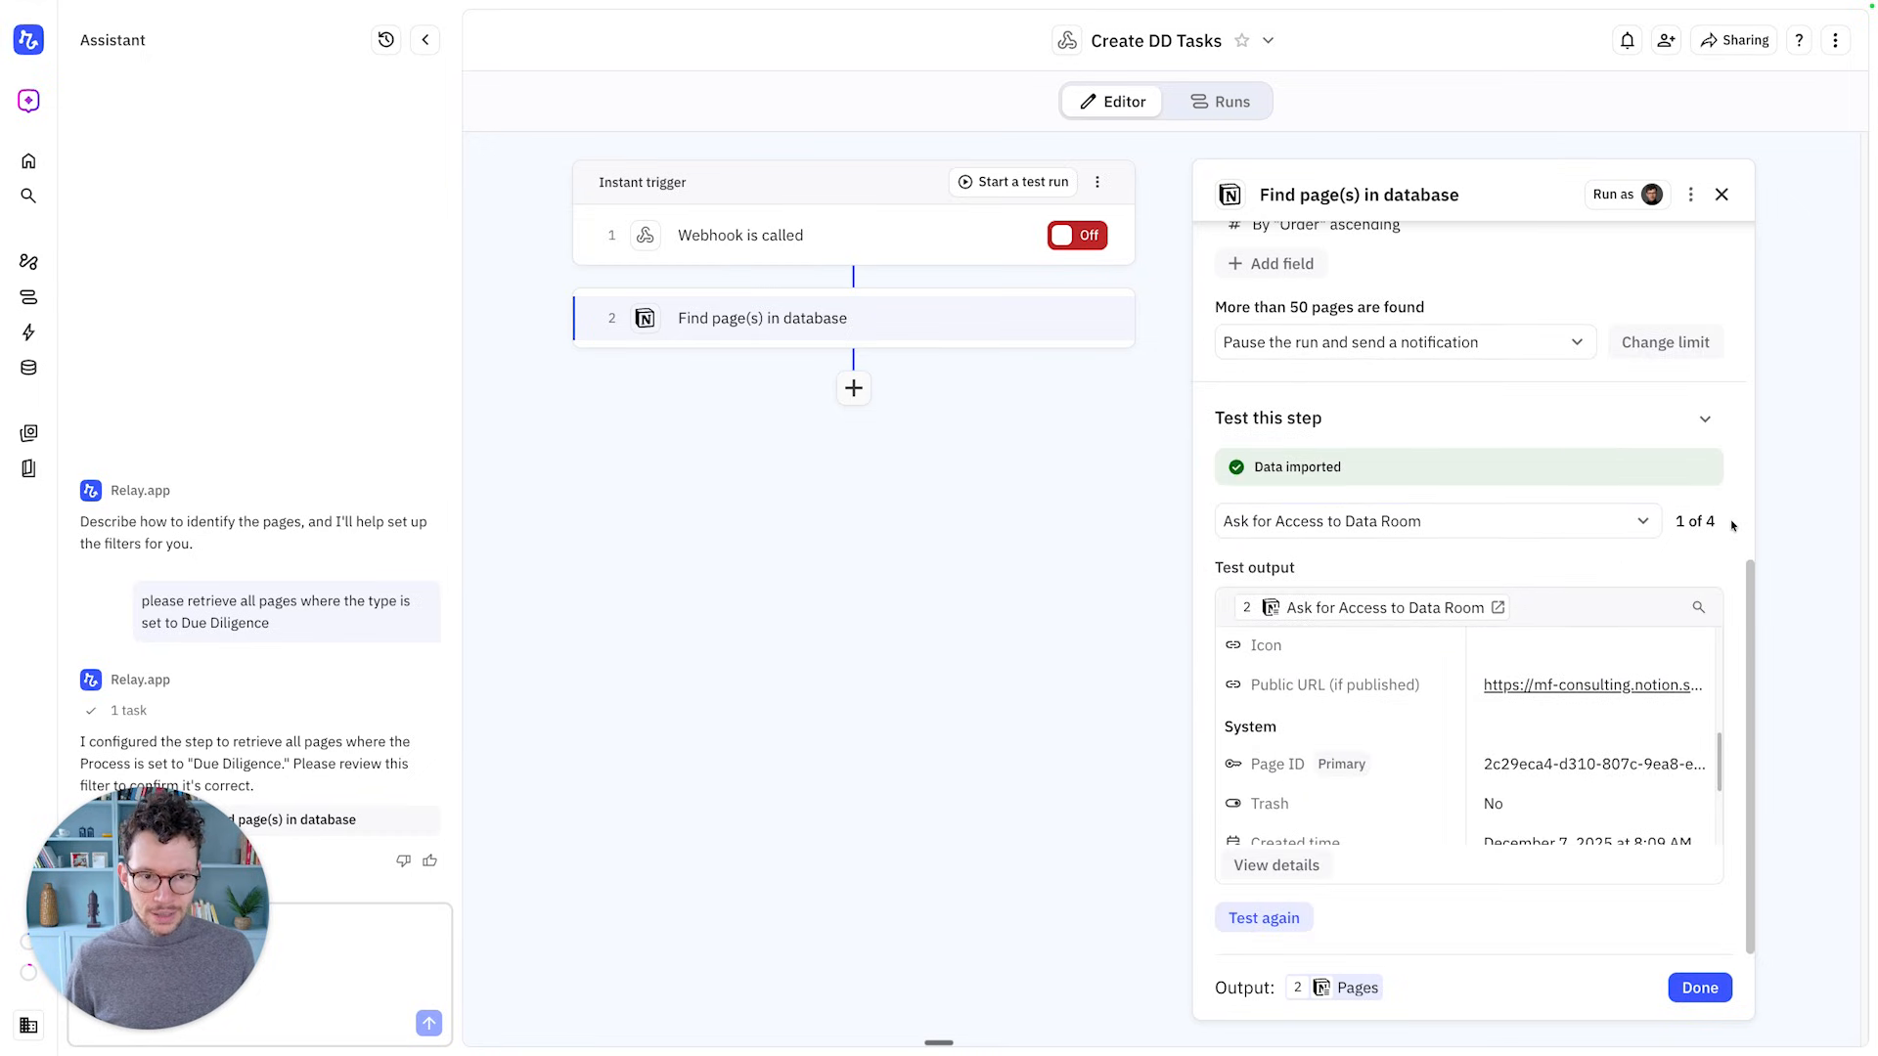
scroll(1344, 696, "up", 3)
scroll(1620, 736, "up", 2)
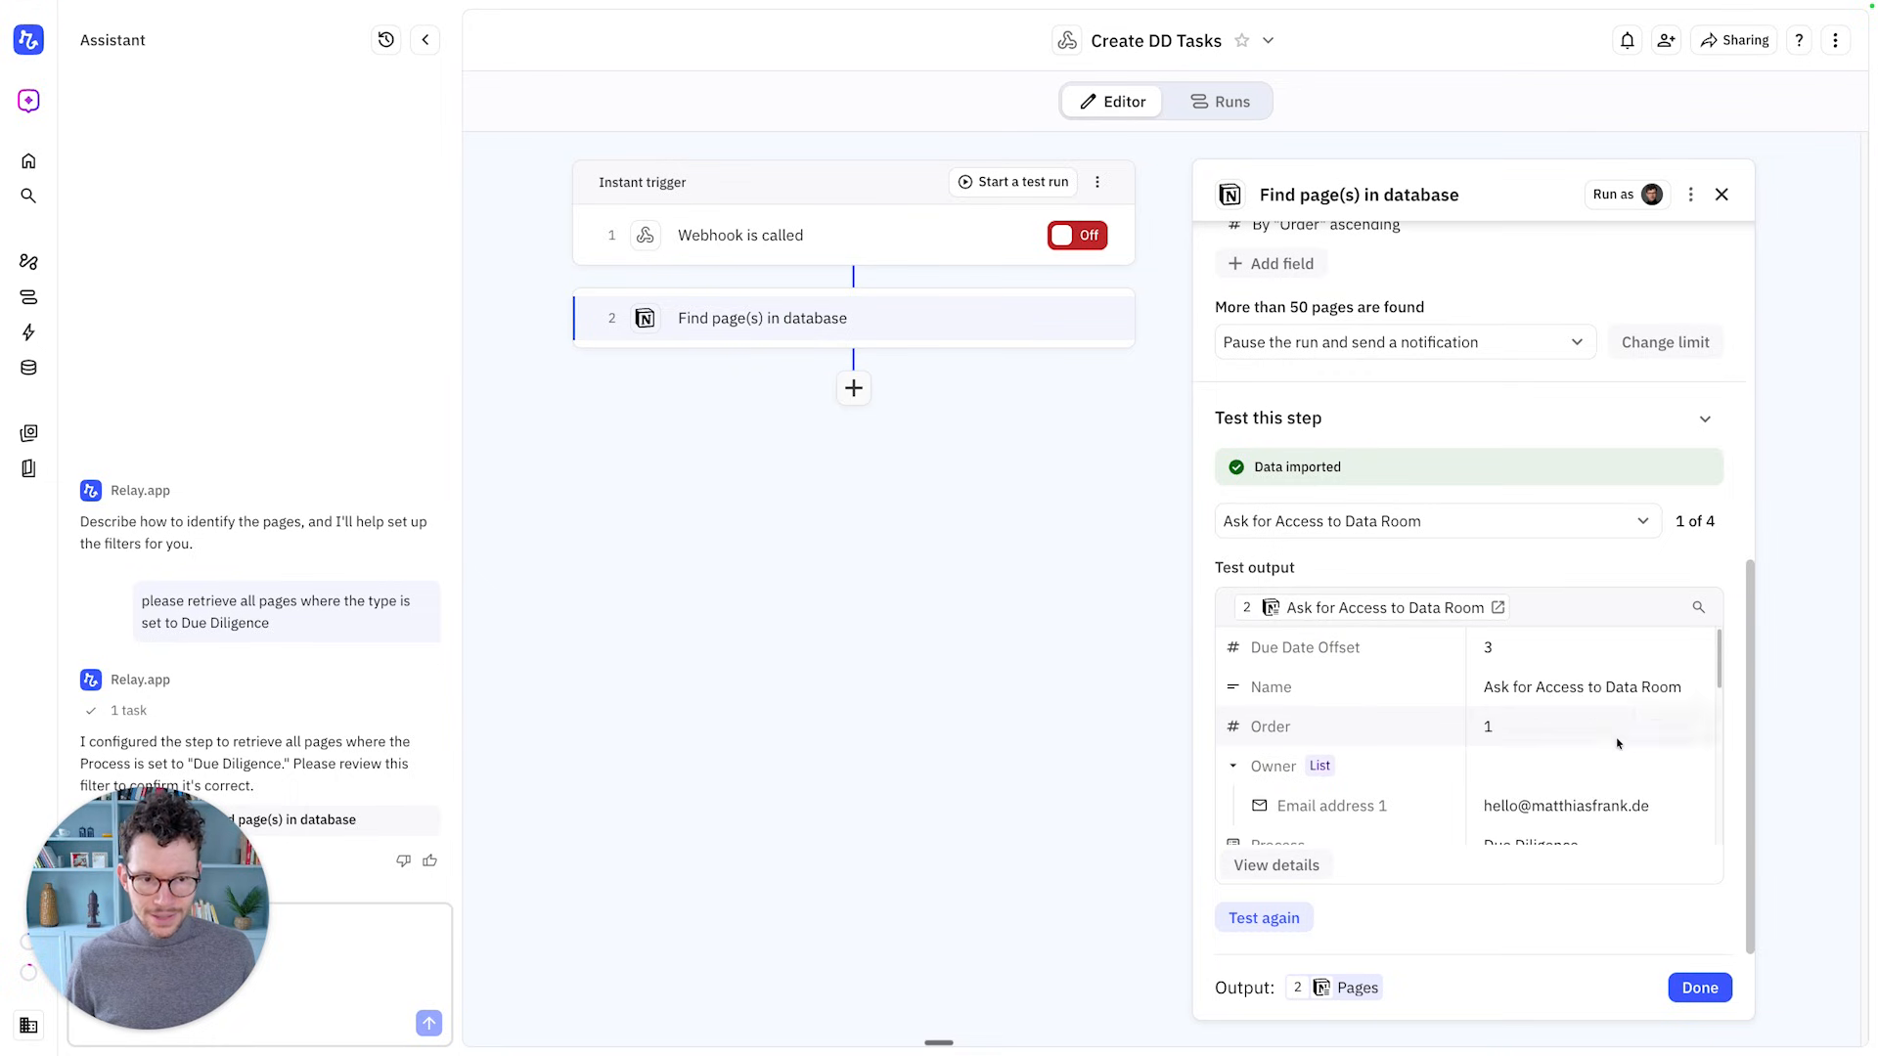
scroll(1596, 730, "up", 3)
scroll(1320, 735, "down", 3)
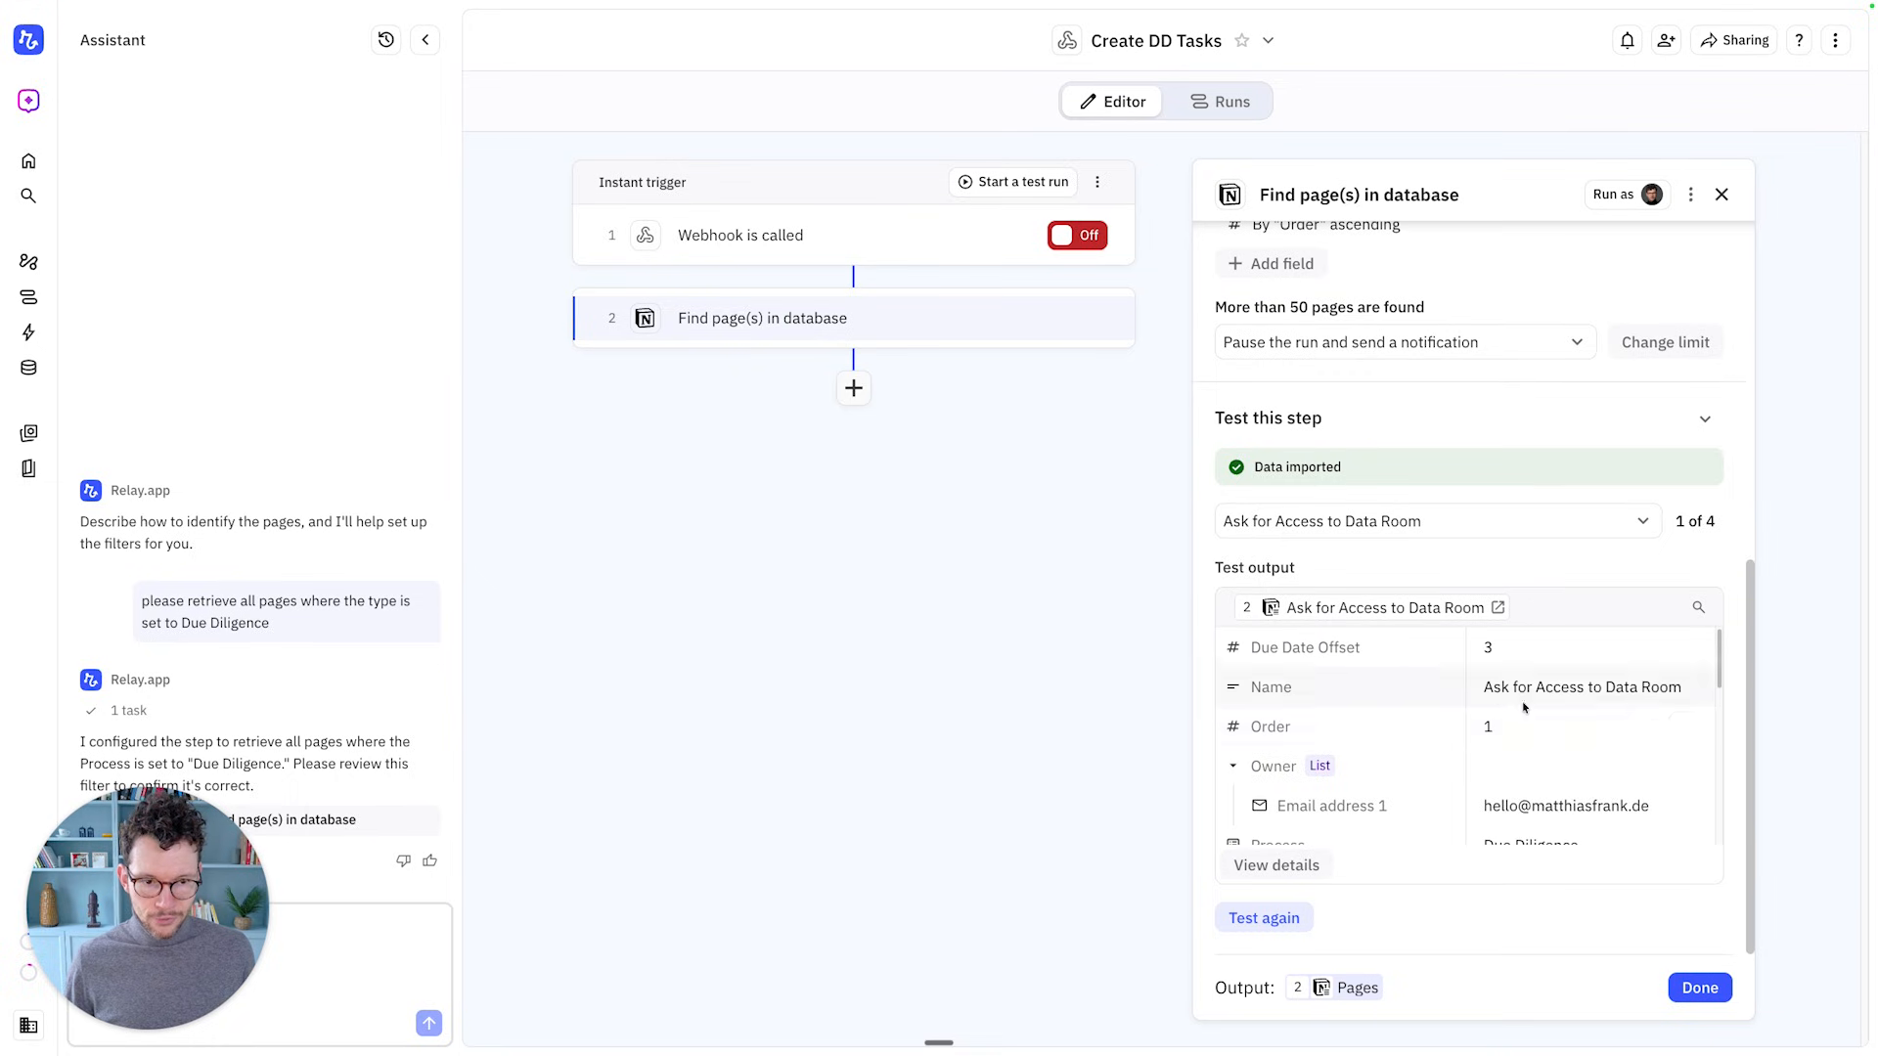
scroll(1523, 724, "down", 6)
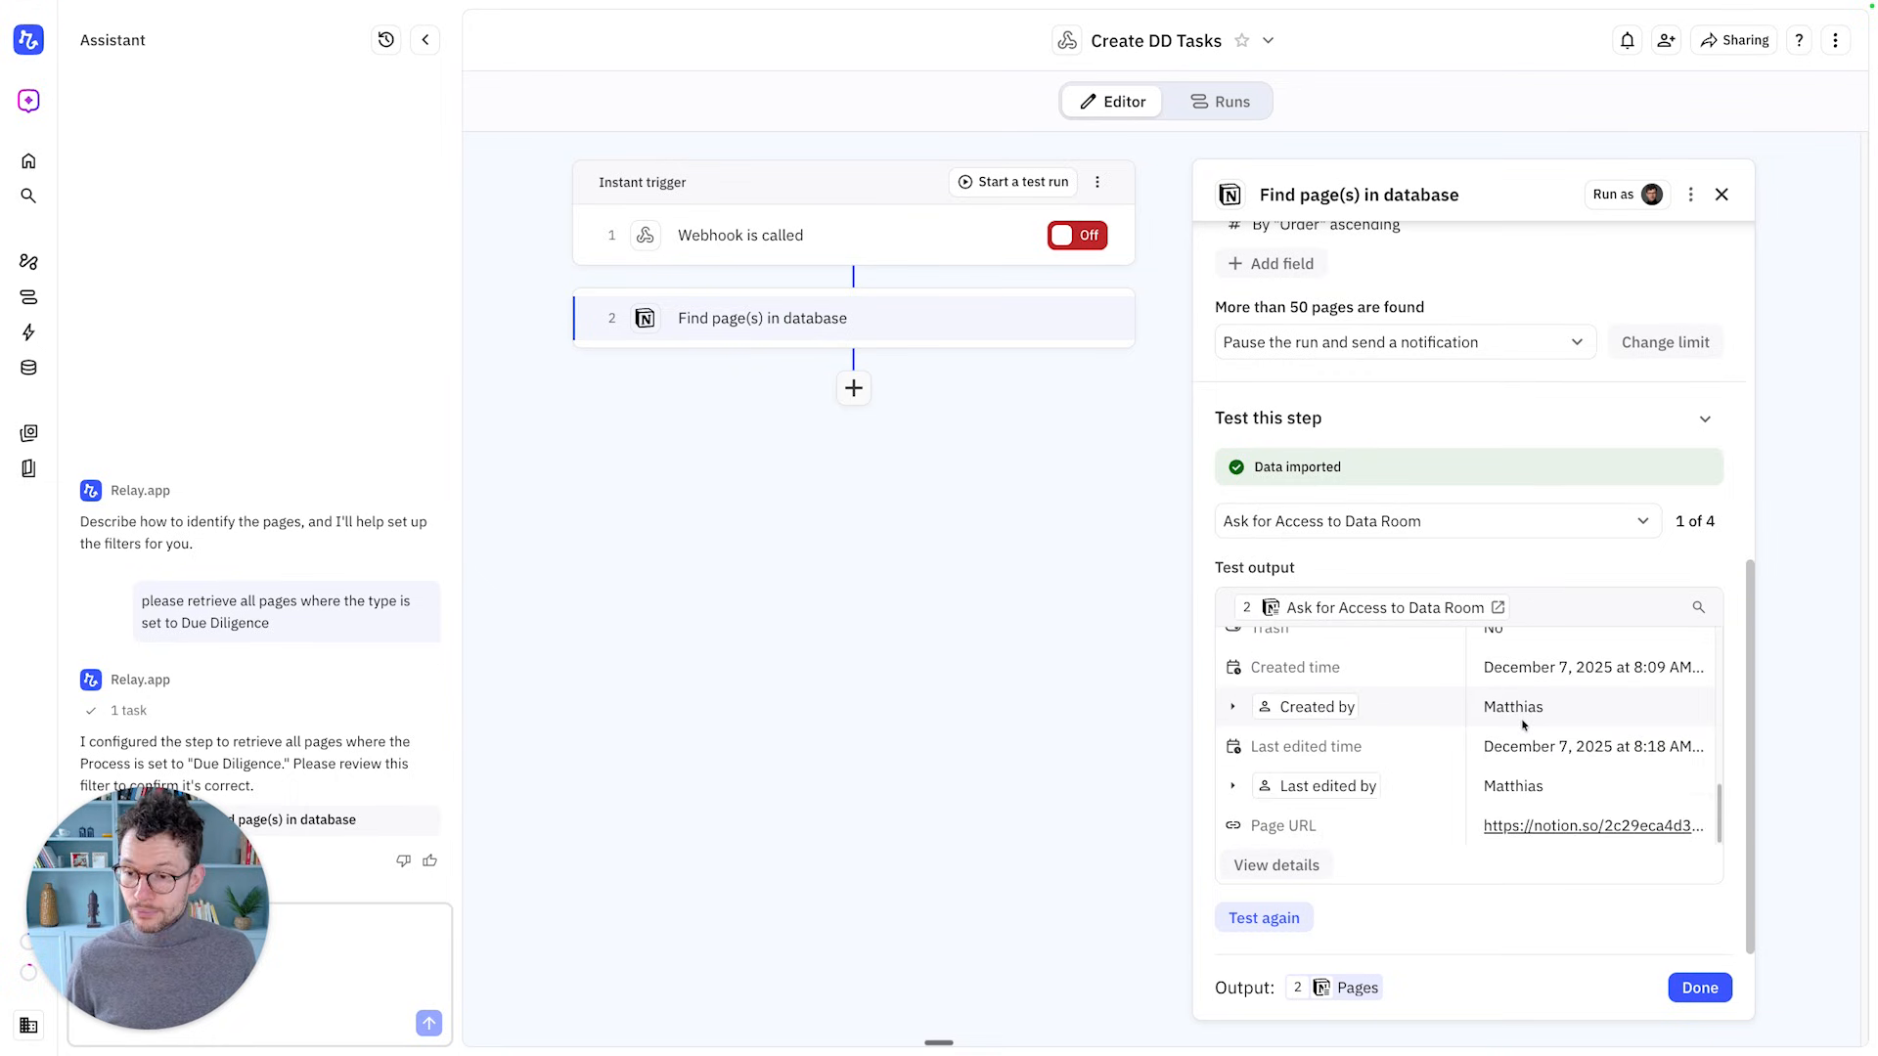
left_click(1699, 988)
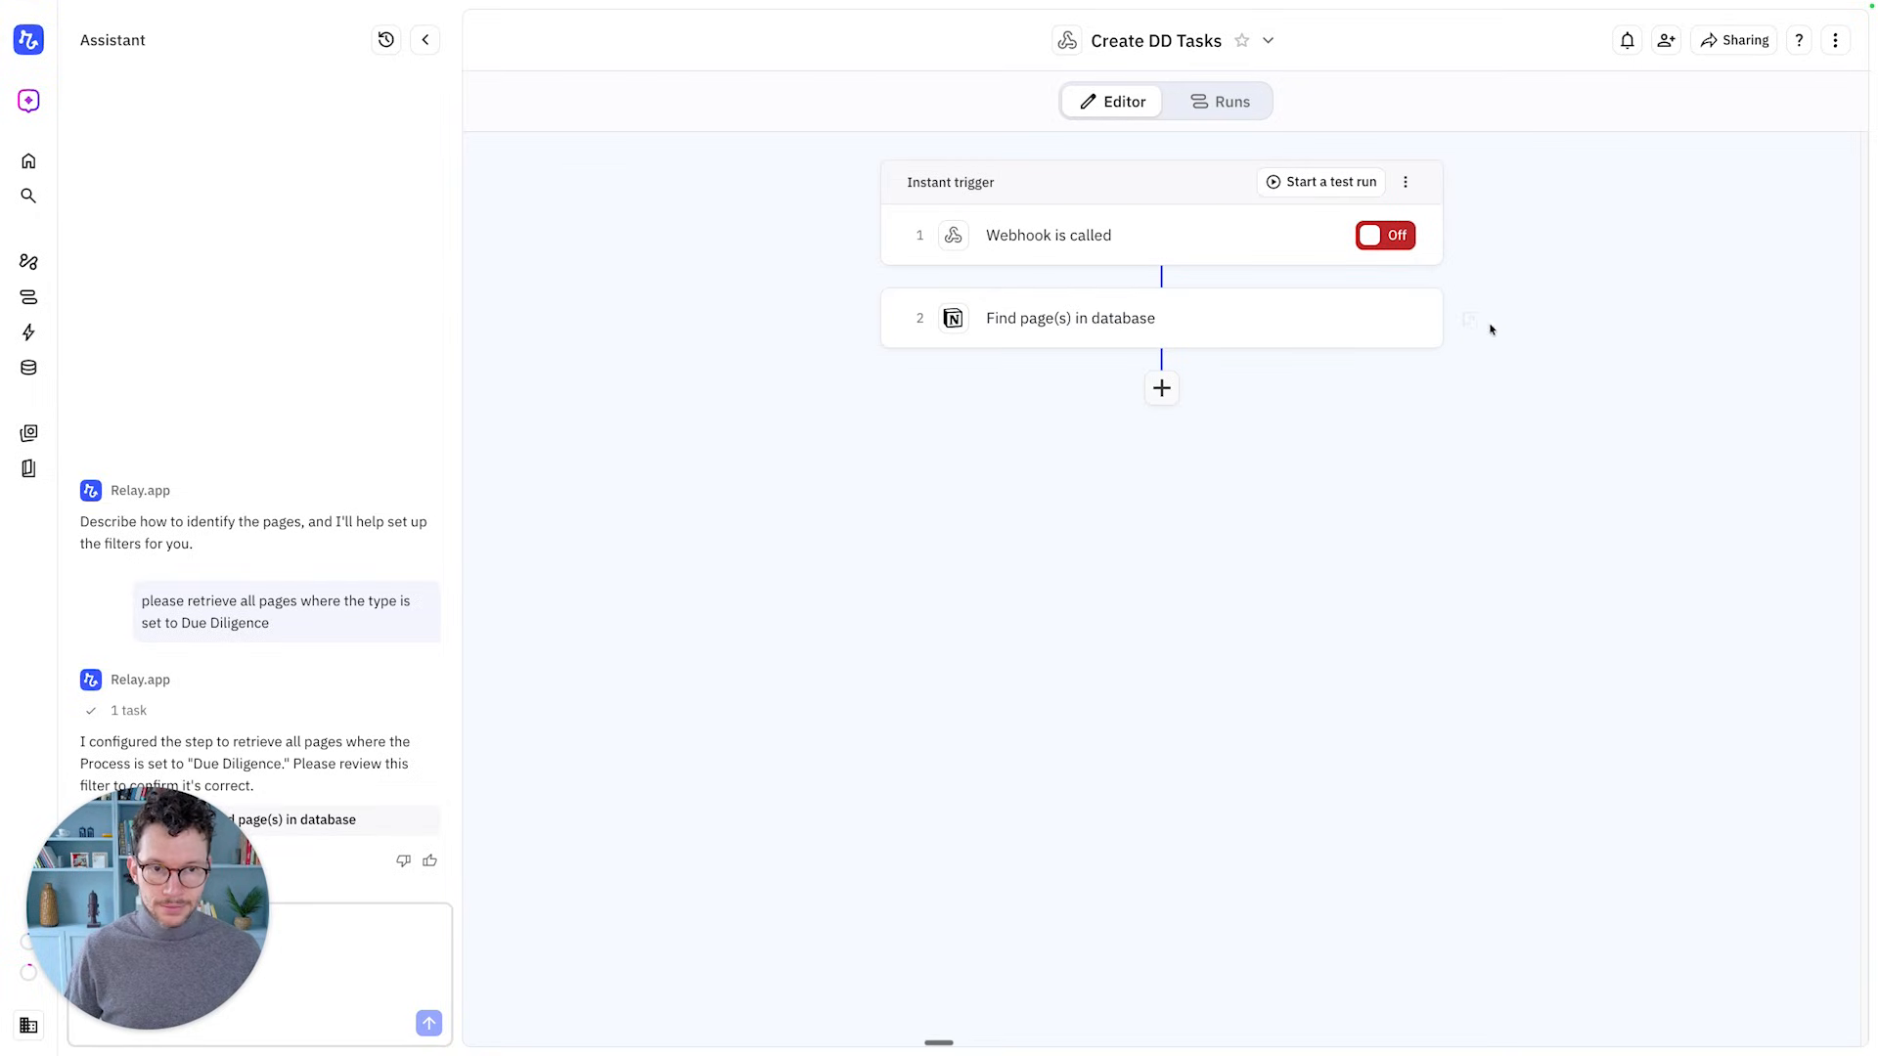
Rename step 2 to 'Find Relevant Tasks'
left_click(1430, 318)
left_click(1348, 453)
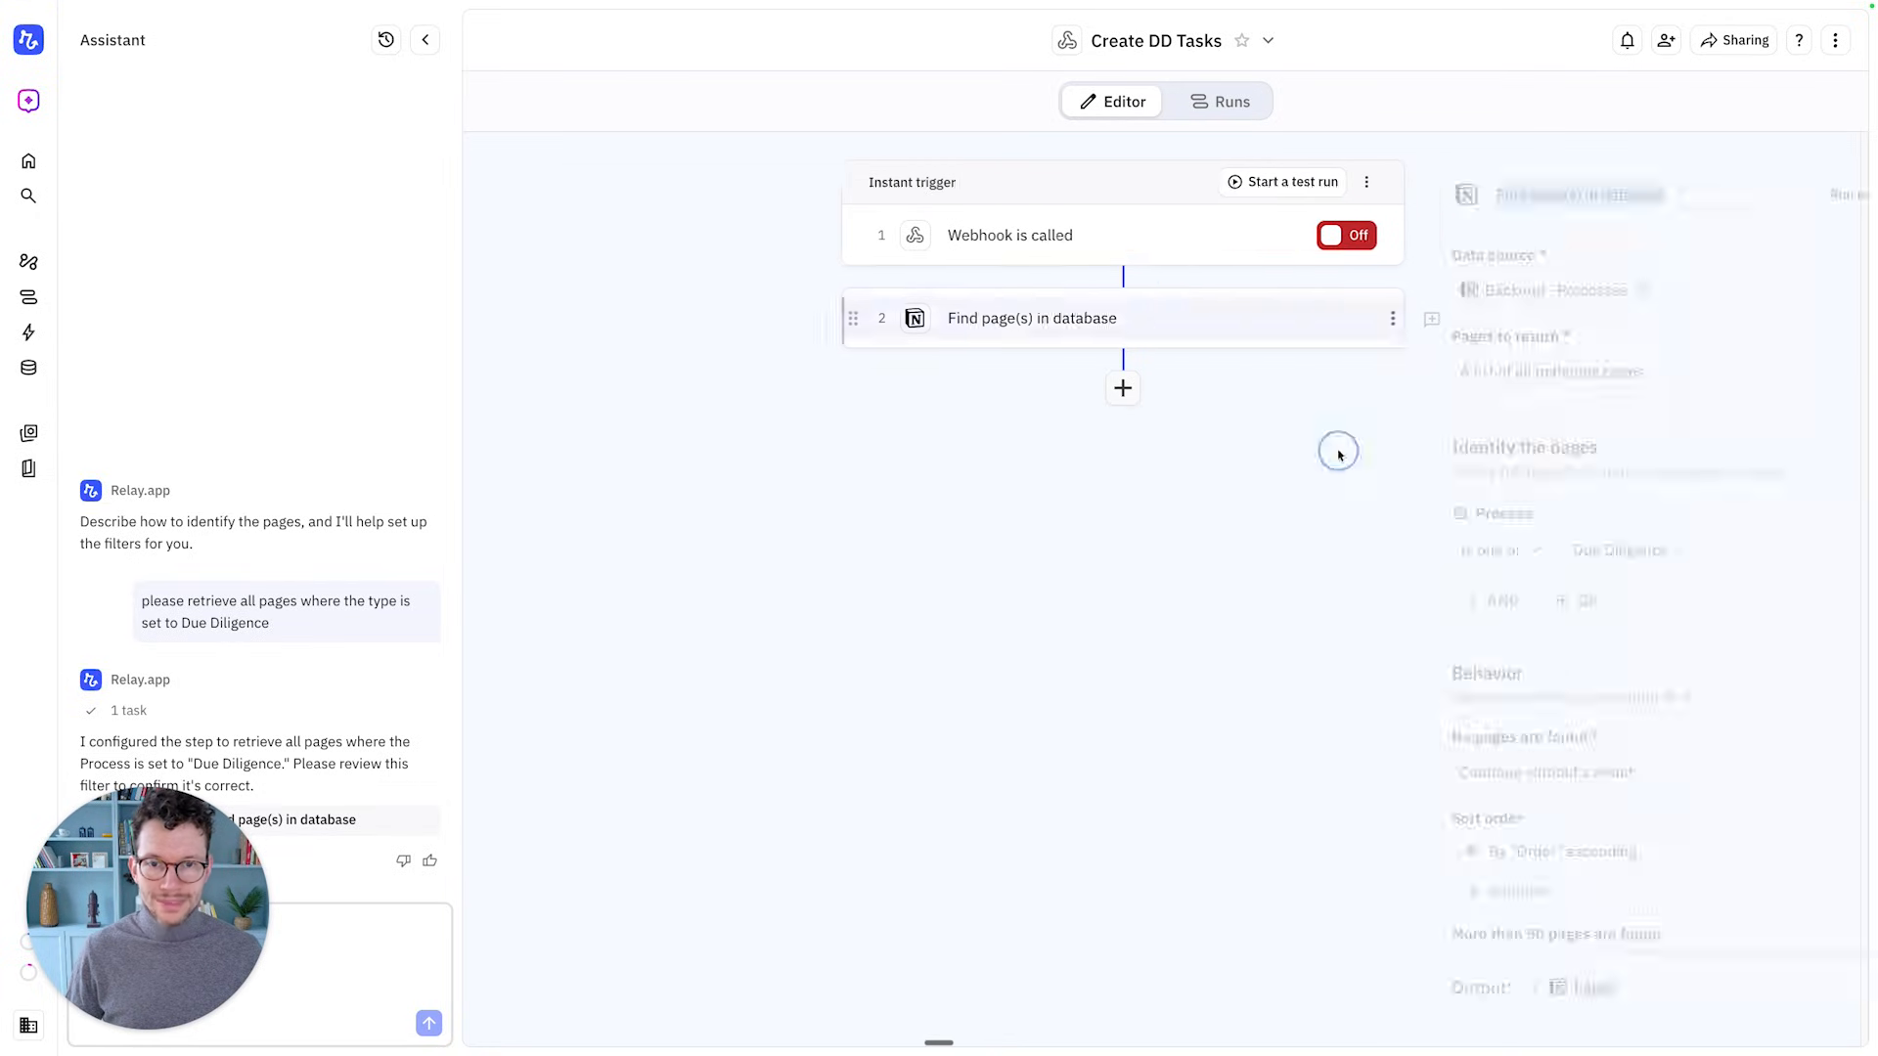
type("Find ")
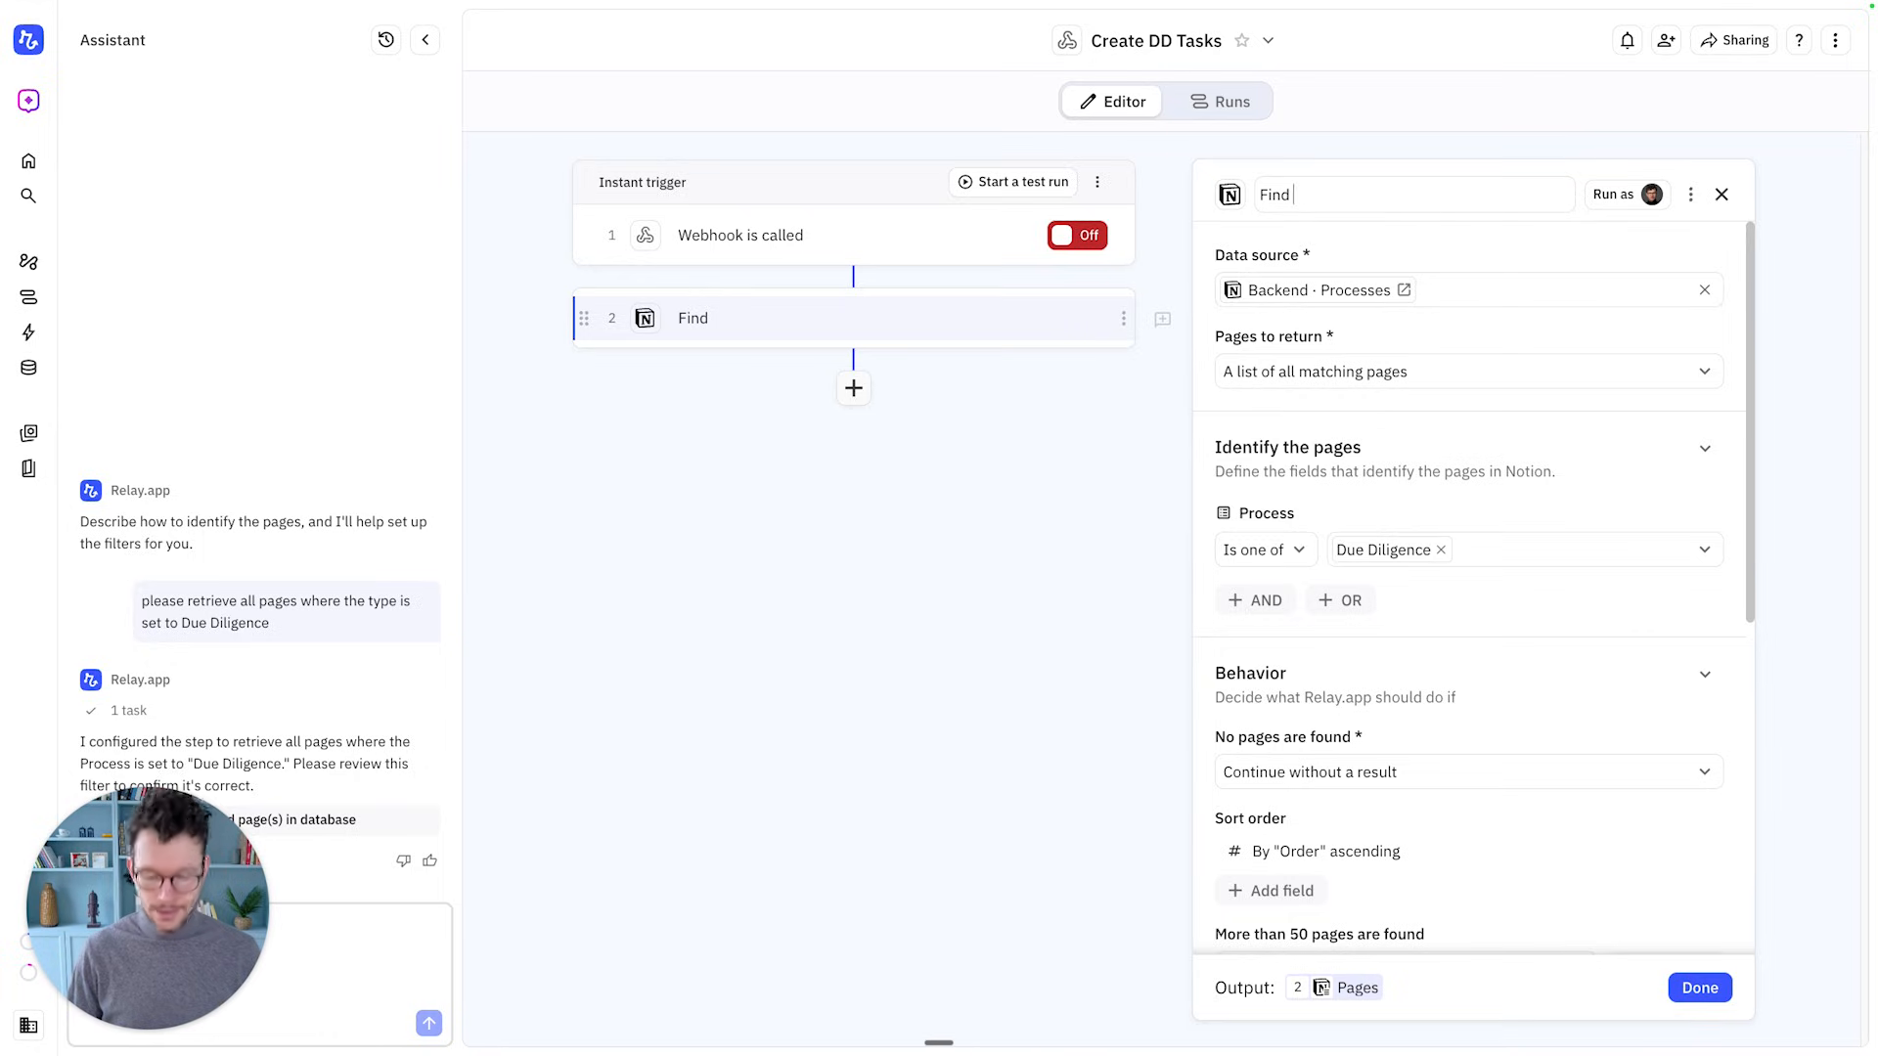
type("Relevant Tasks")
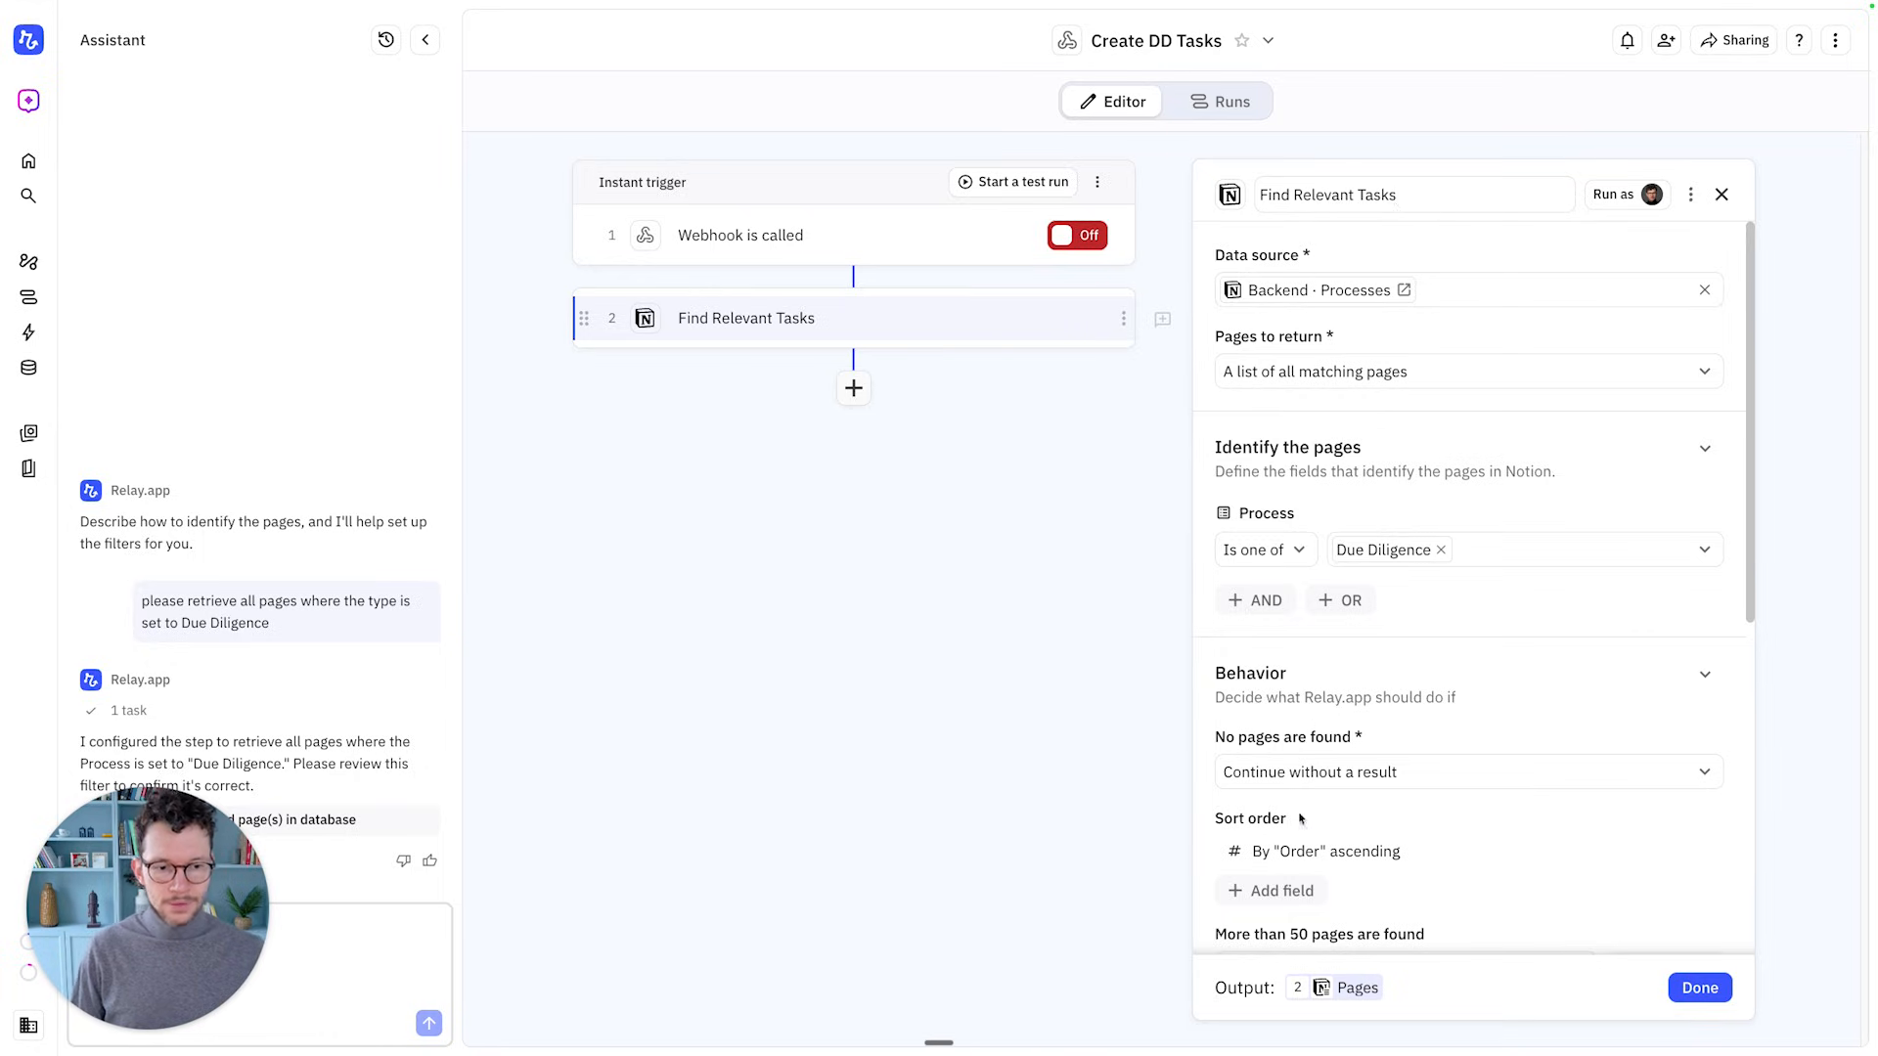
left_click(1700, 987)
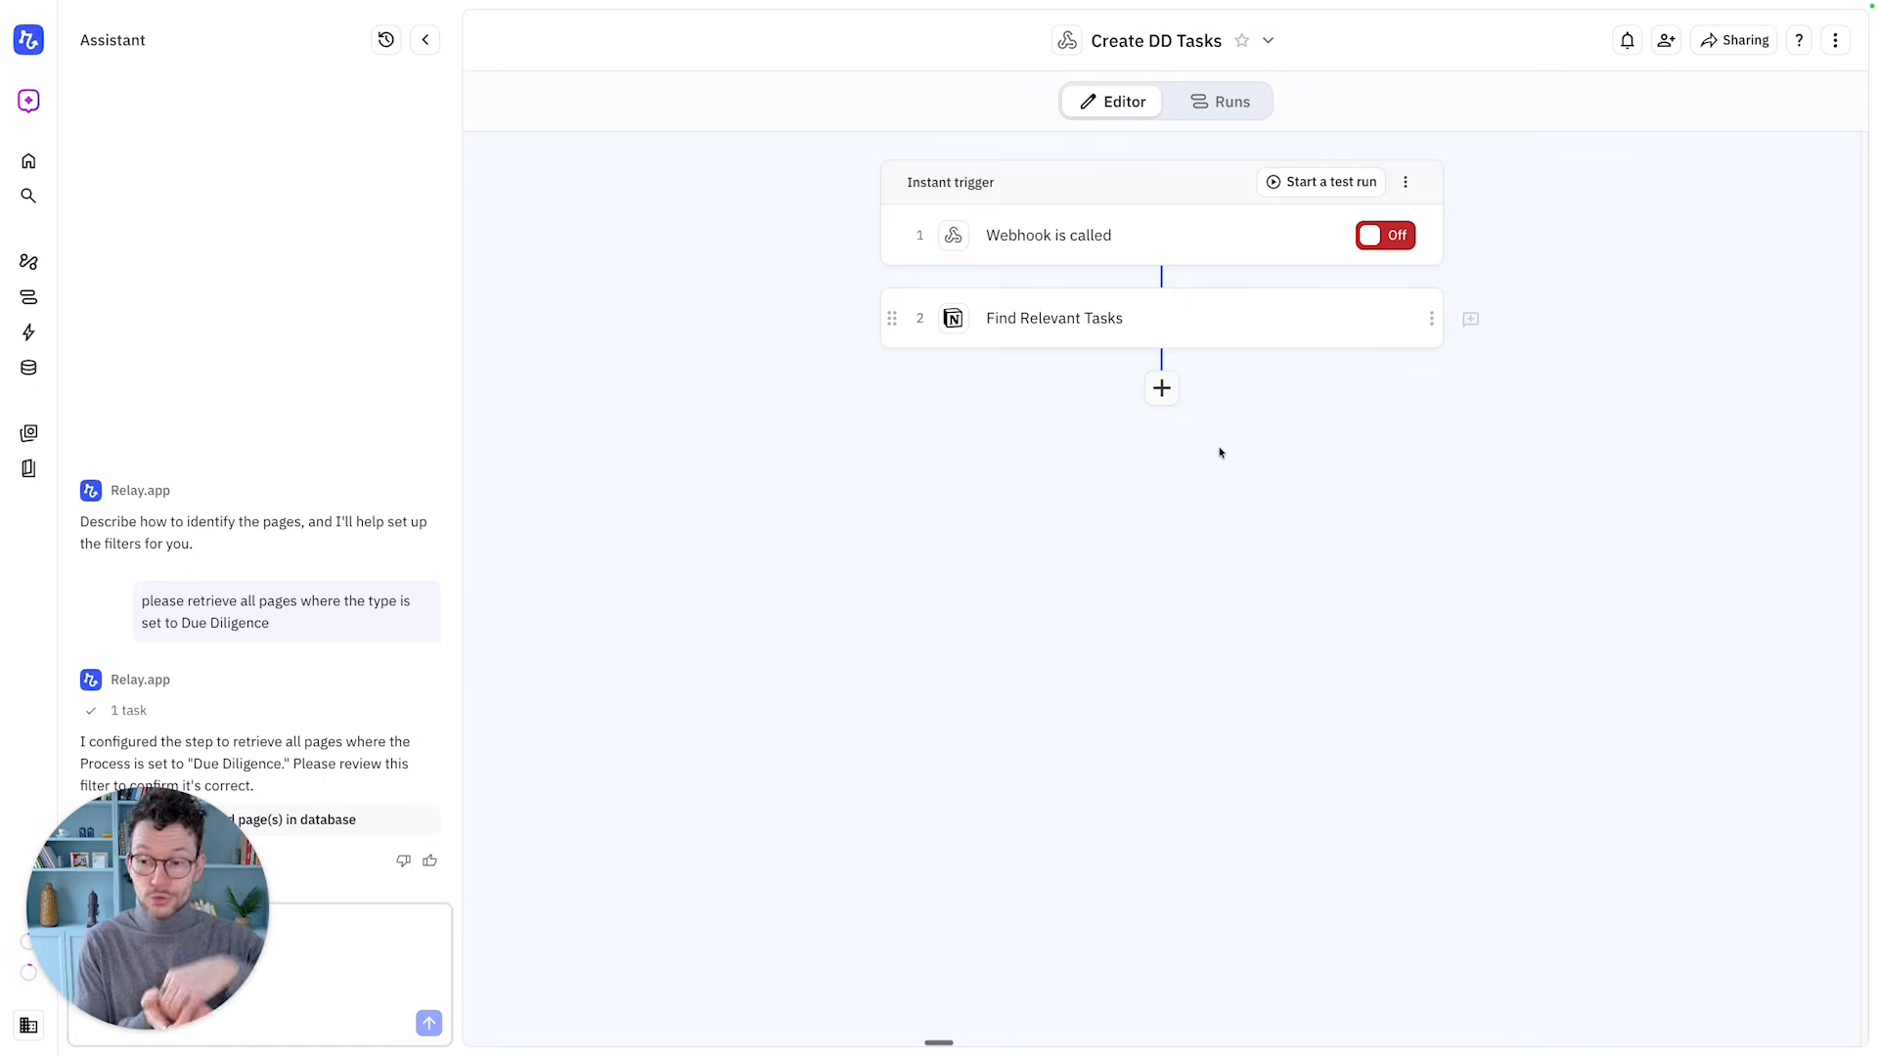
After step 2, add a Loop over a list step iterating over the Pages from step 2
left_click(1174, 385)
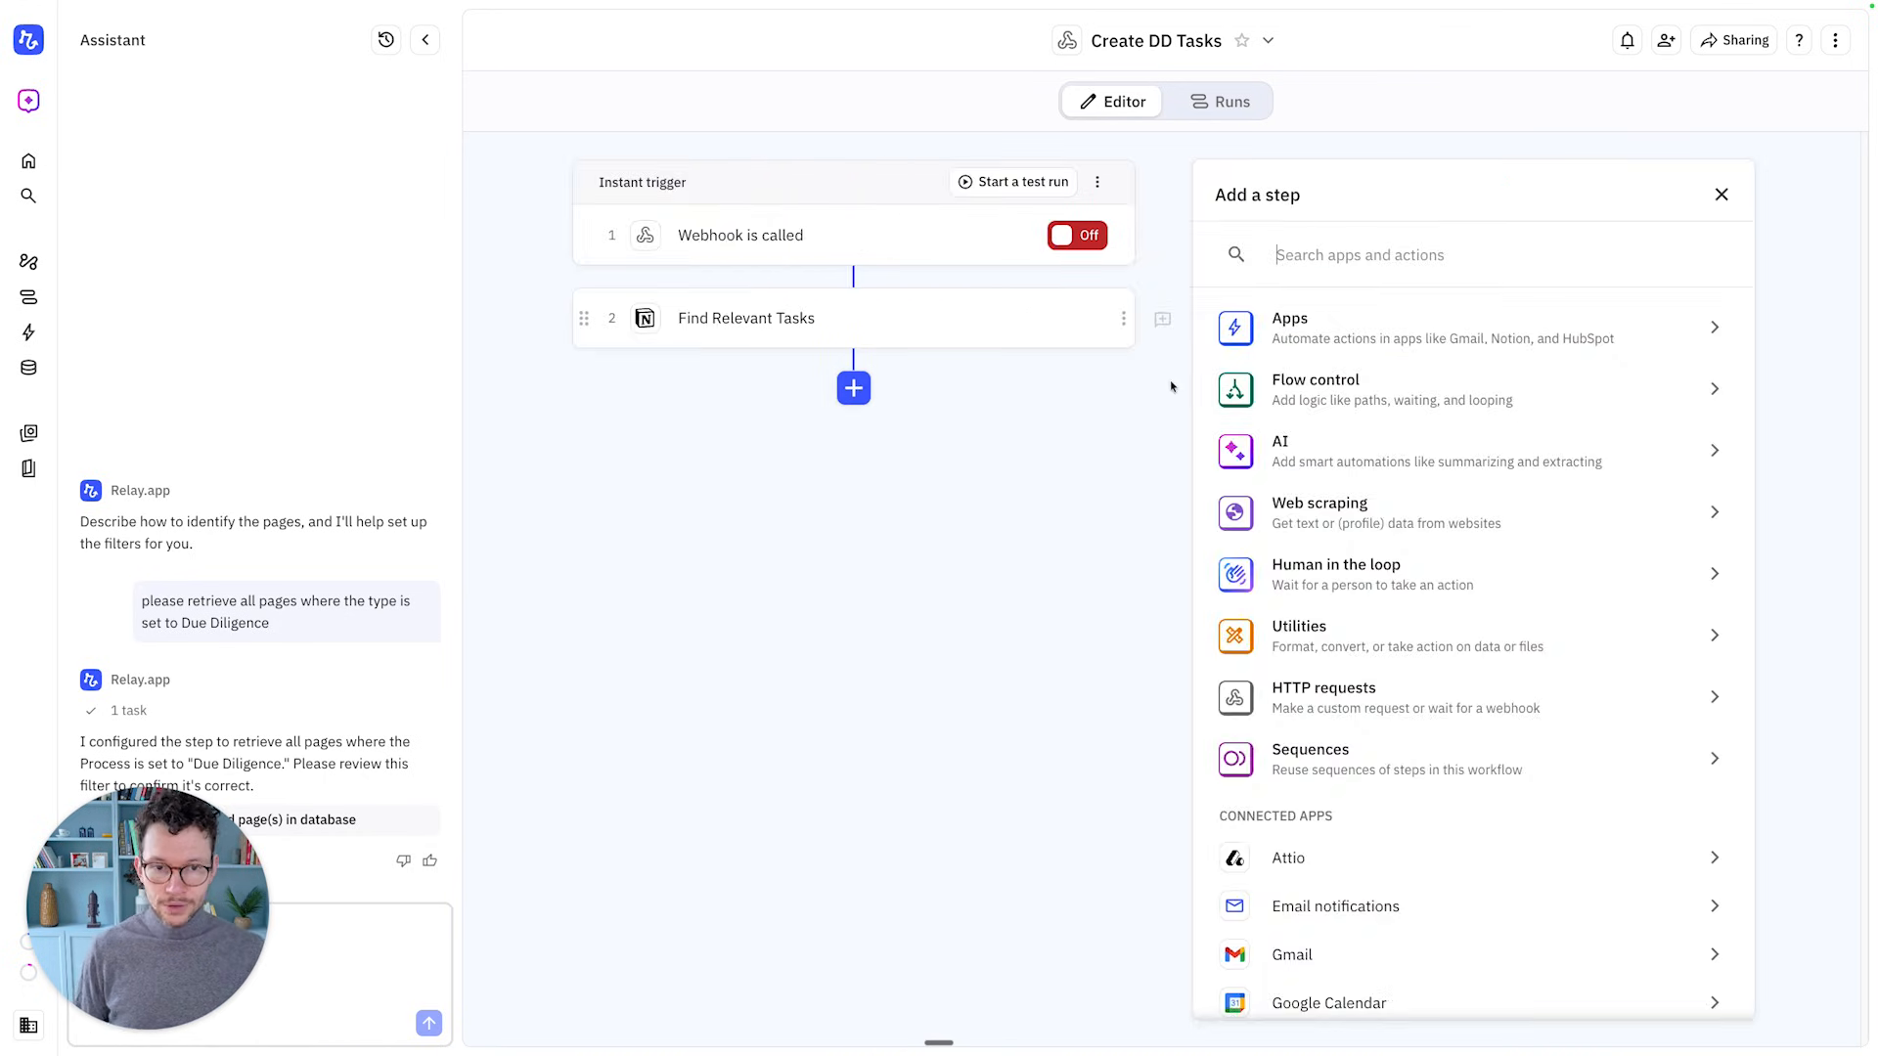
left_click(1440, 386)
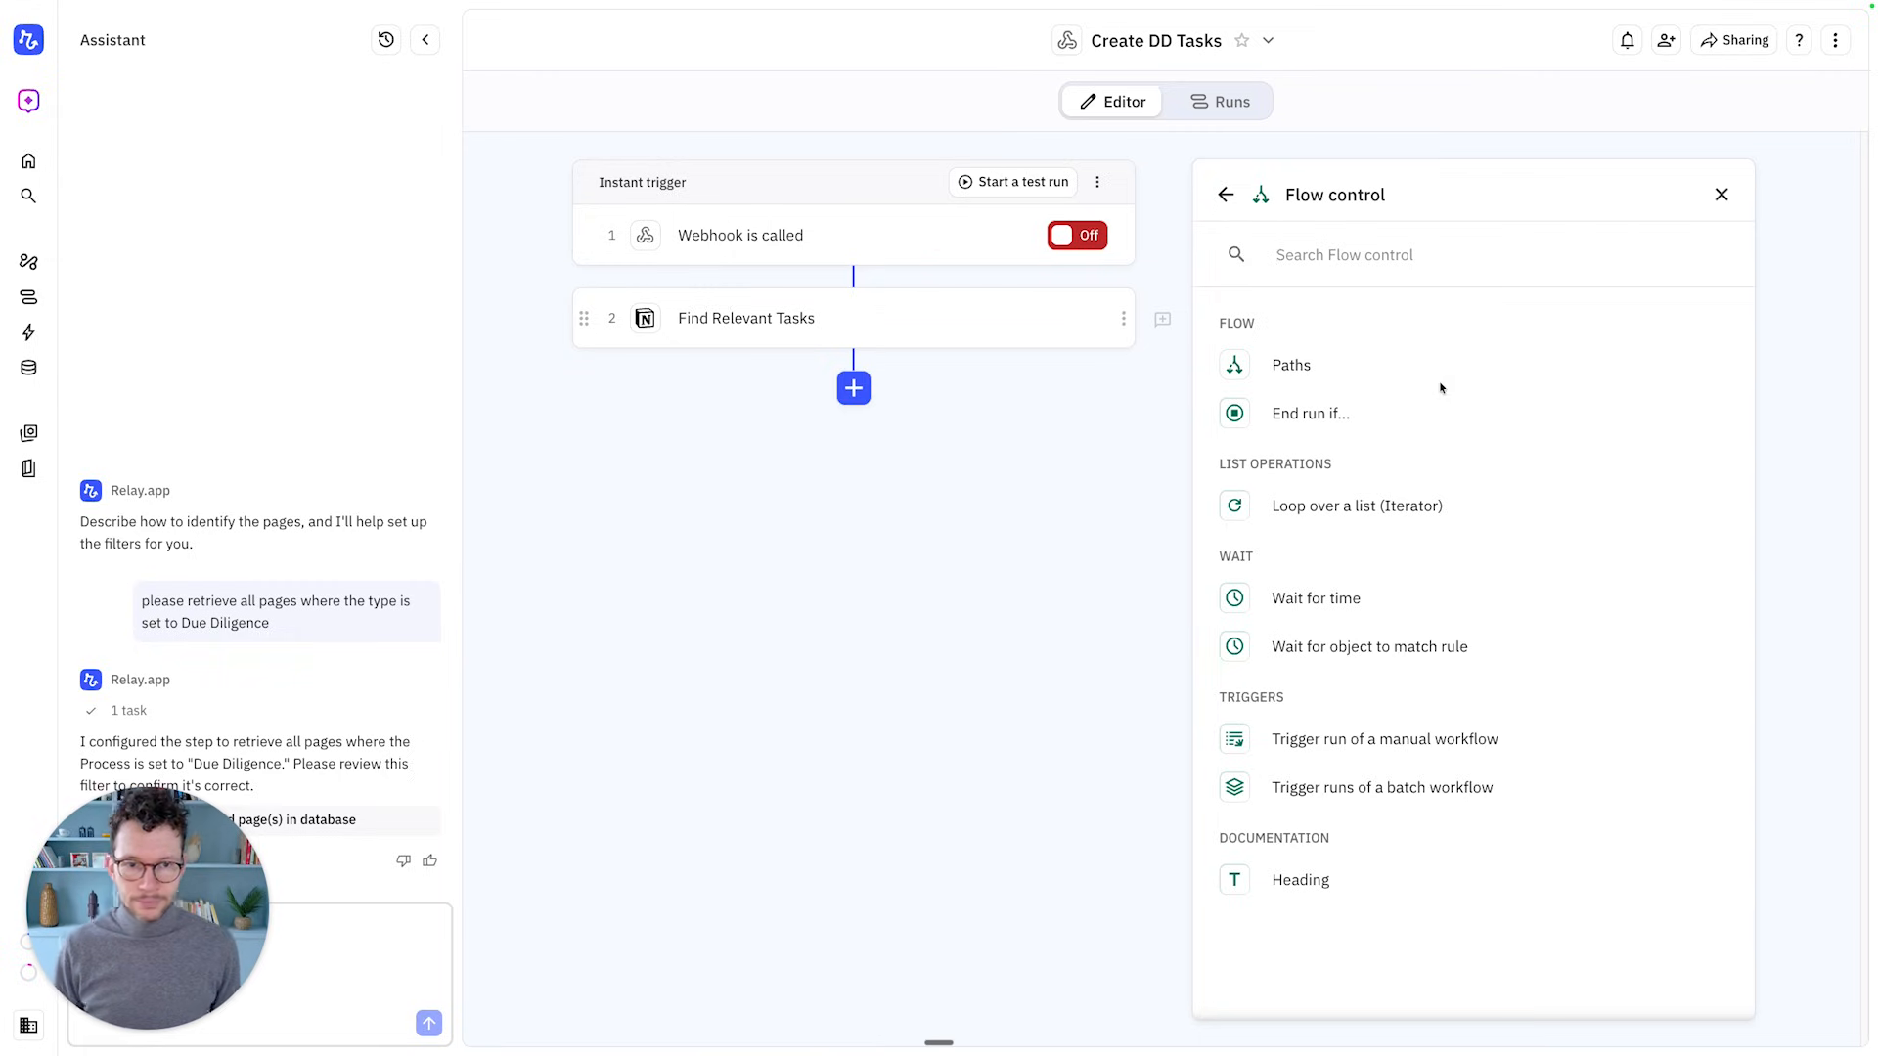
left_click(1322, 509)
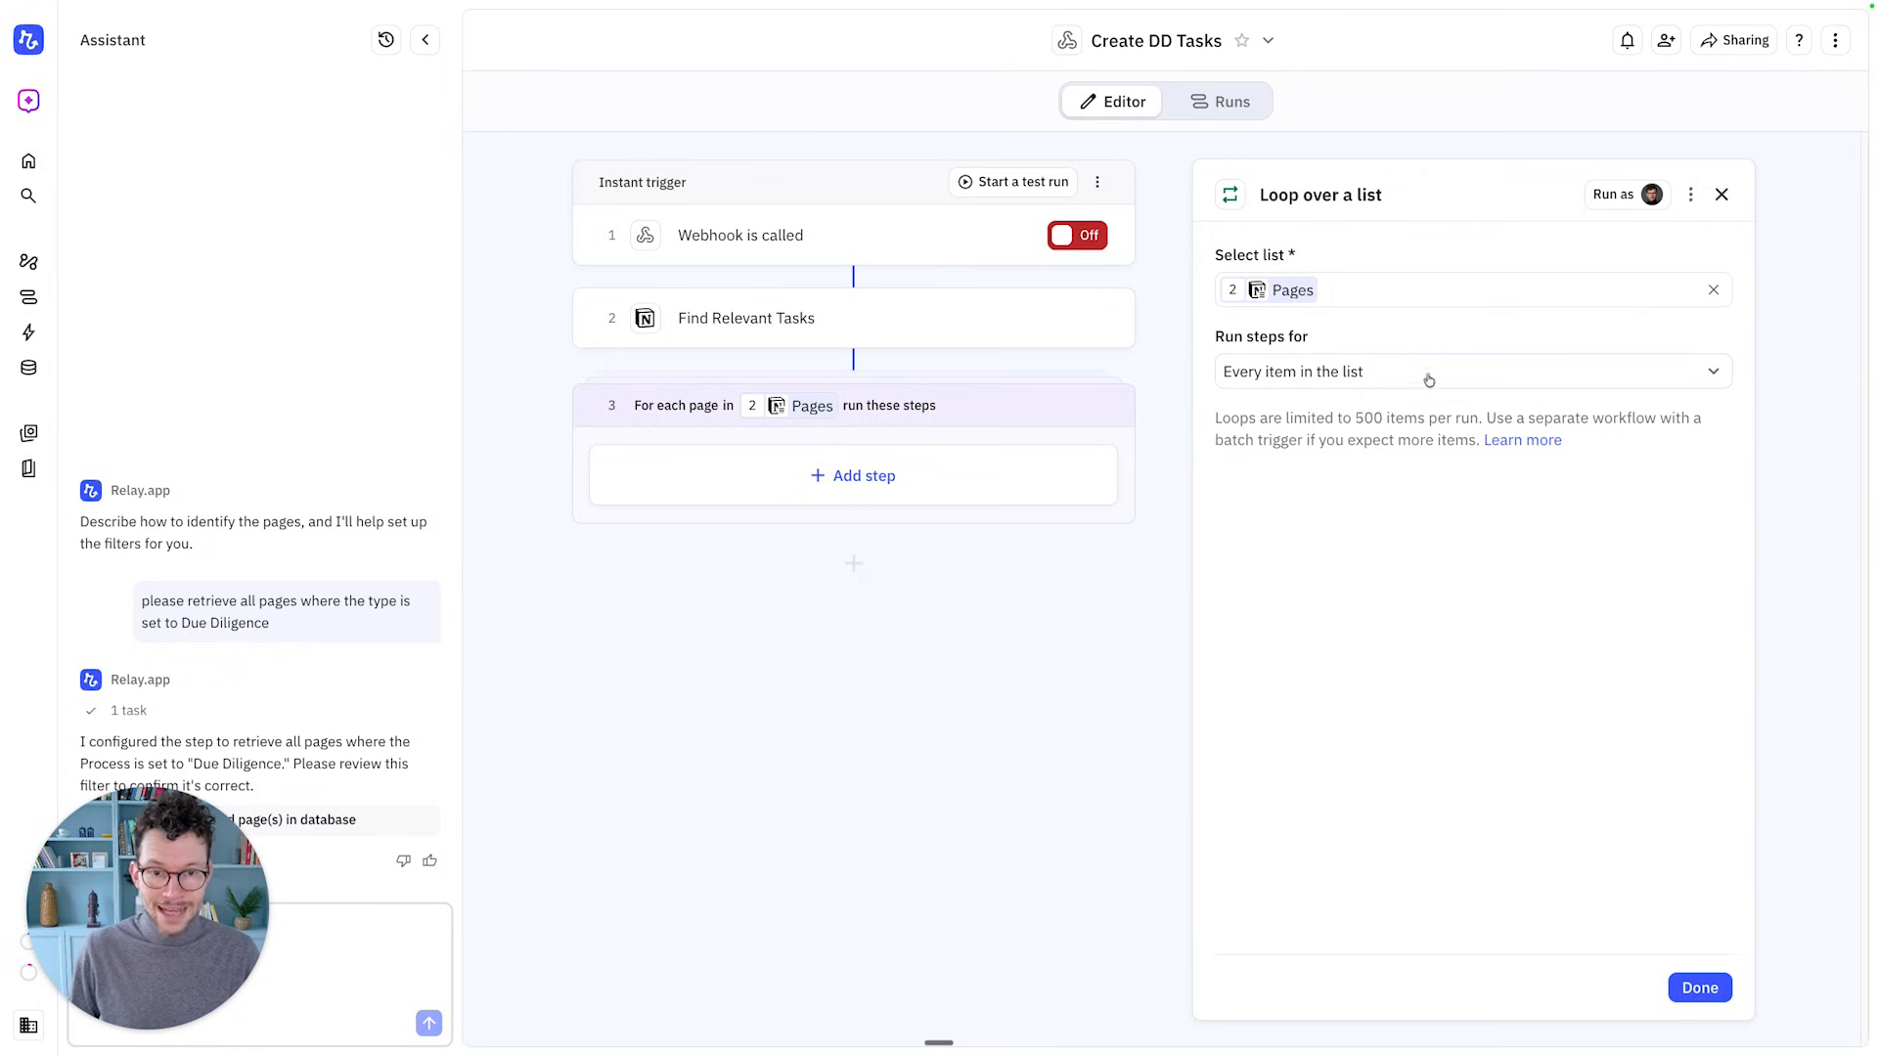
left_click(1700, 988)
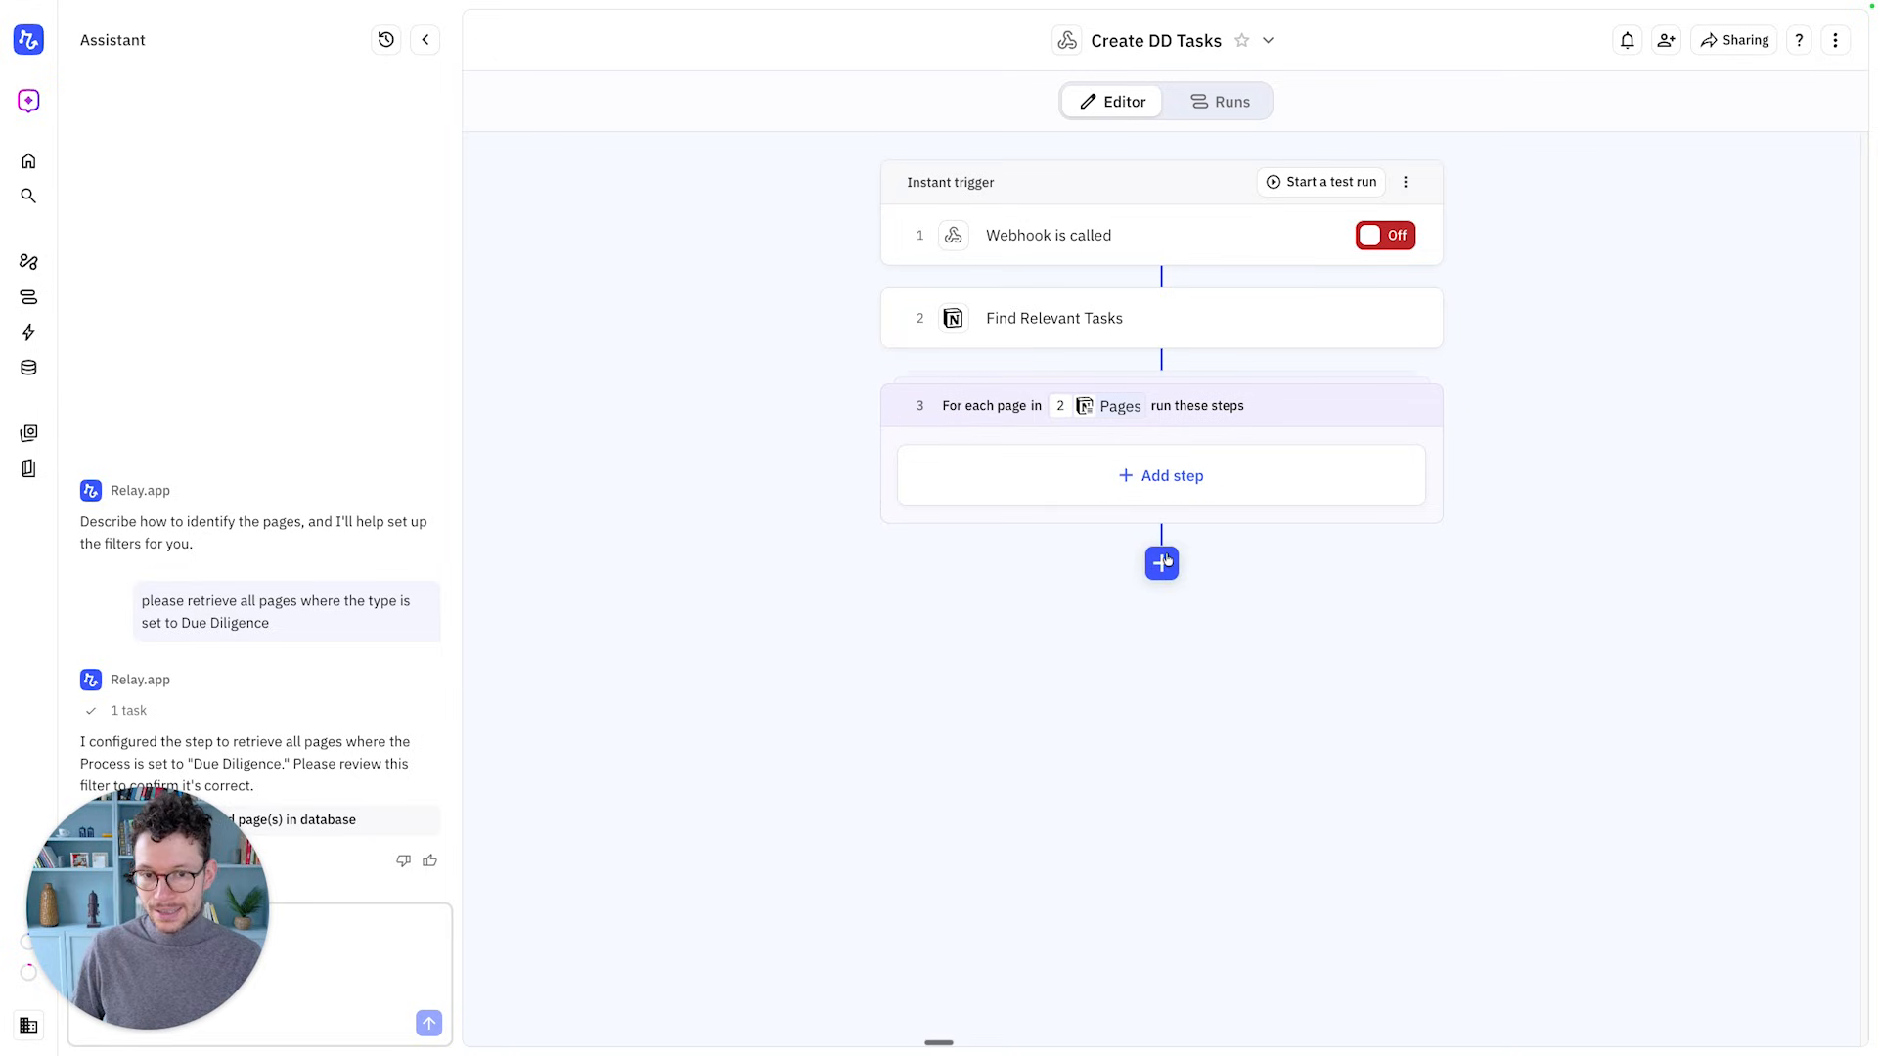
Inside the loop, add a Notion Create page in database step targeting Backend · VC_Tasks
left_click(1142, 489)
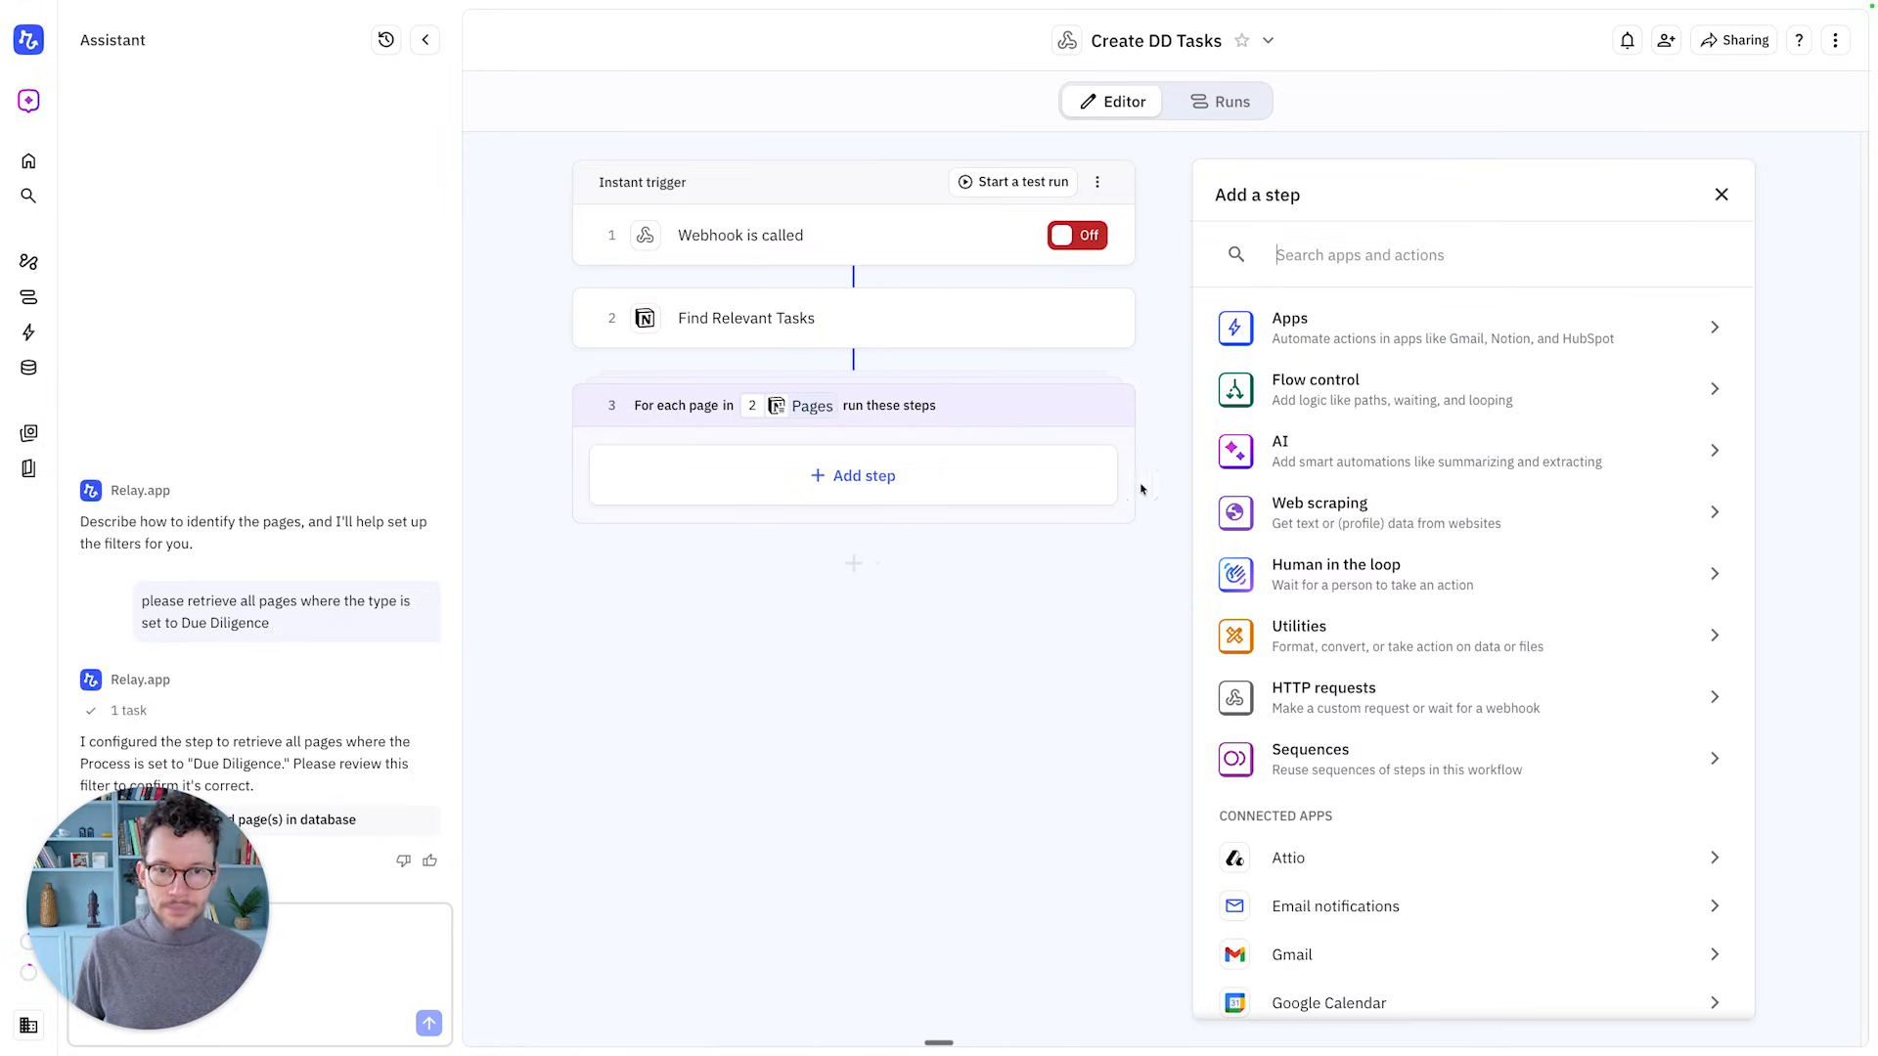
type("notion")
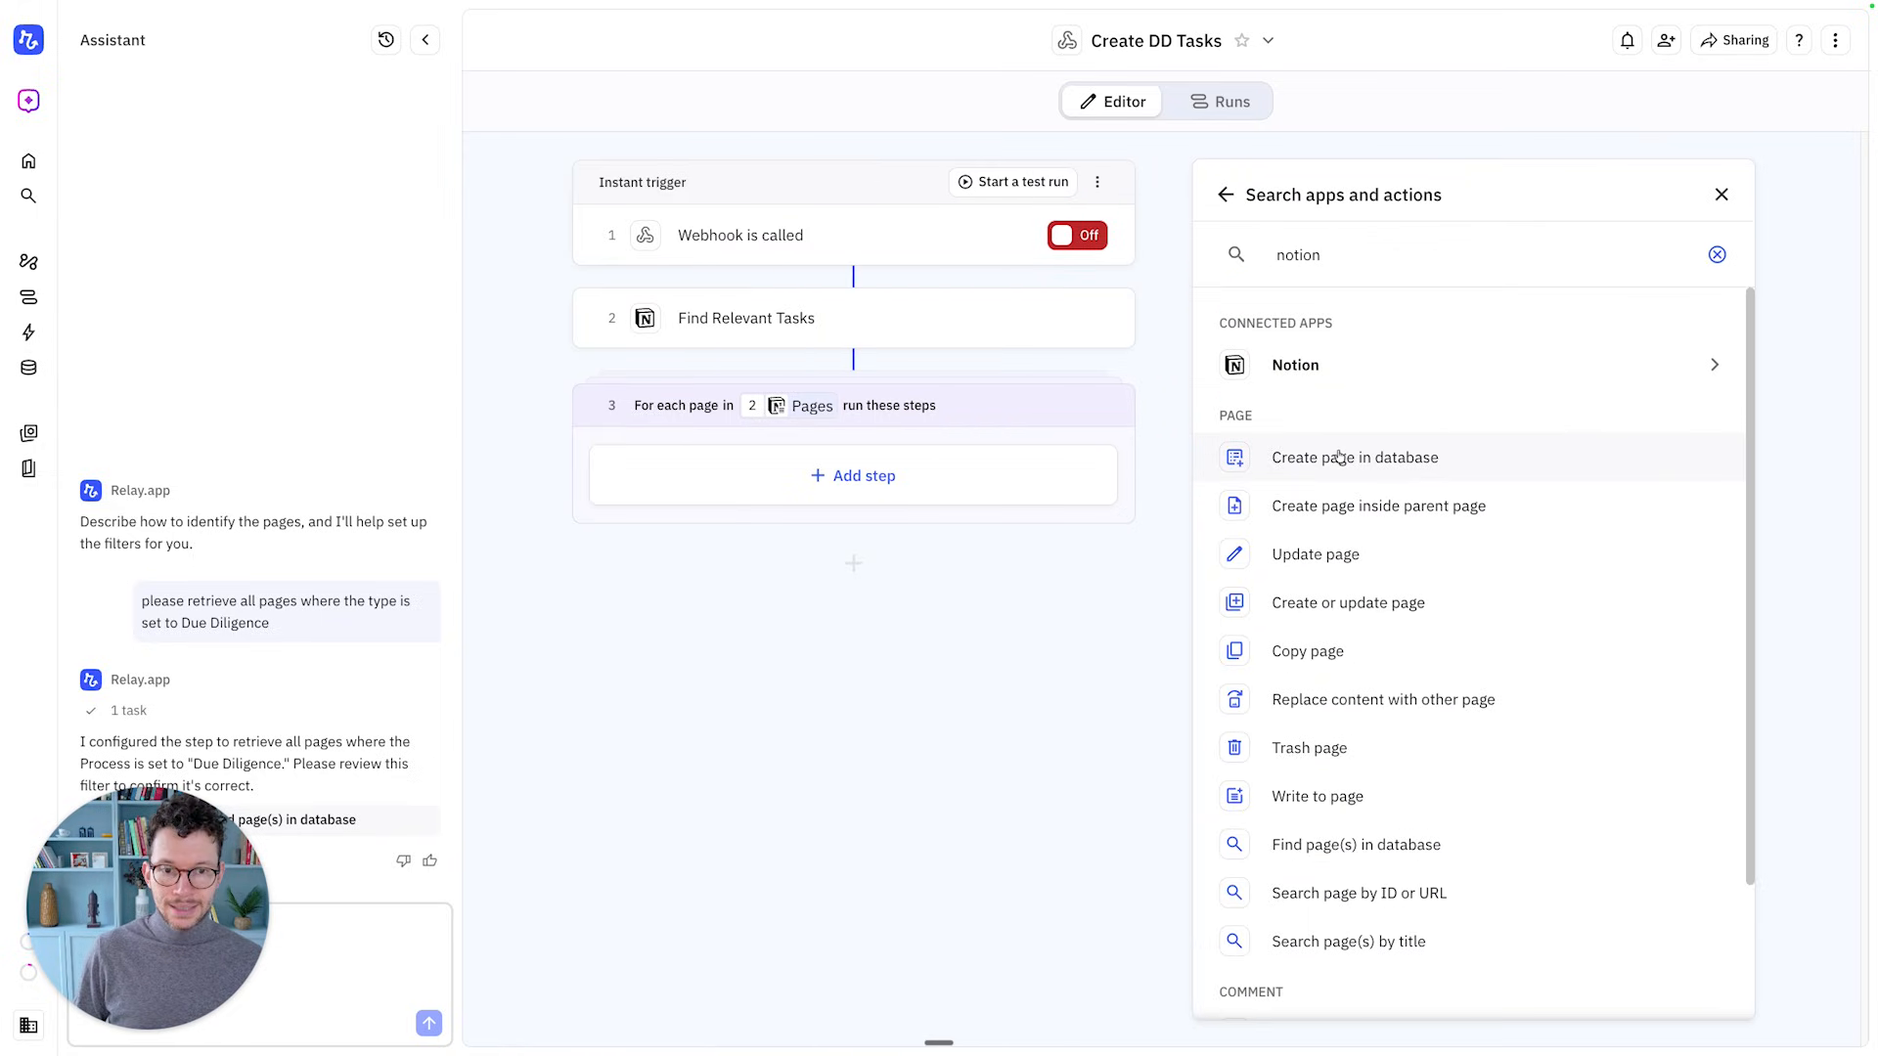
left_click(1337, 458)
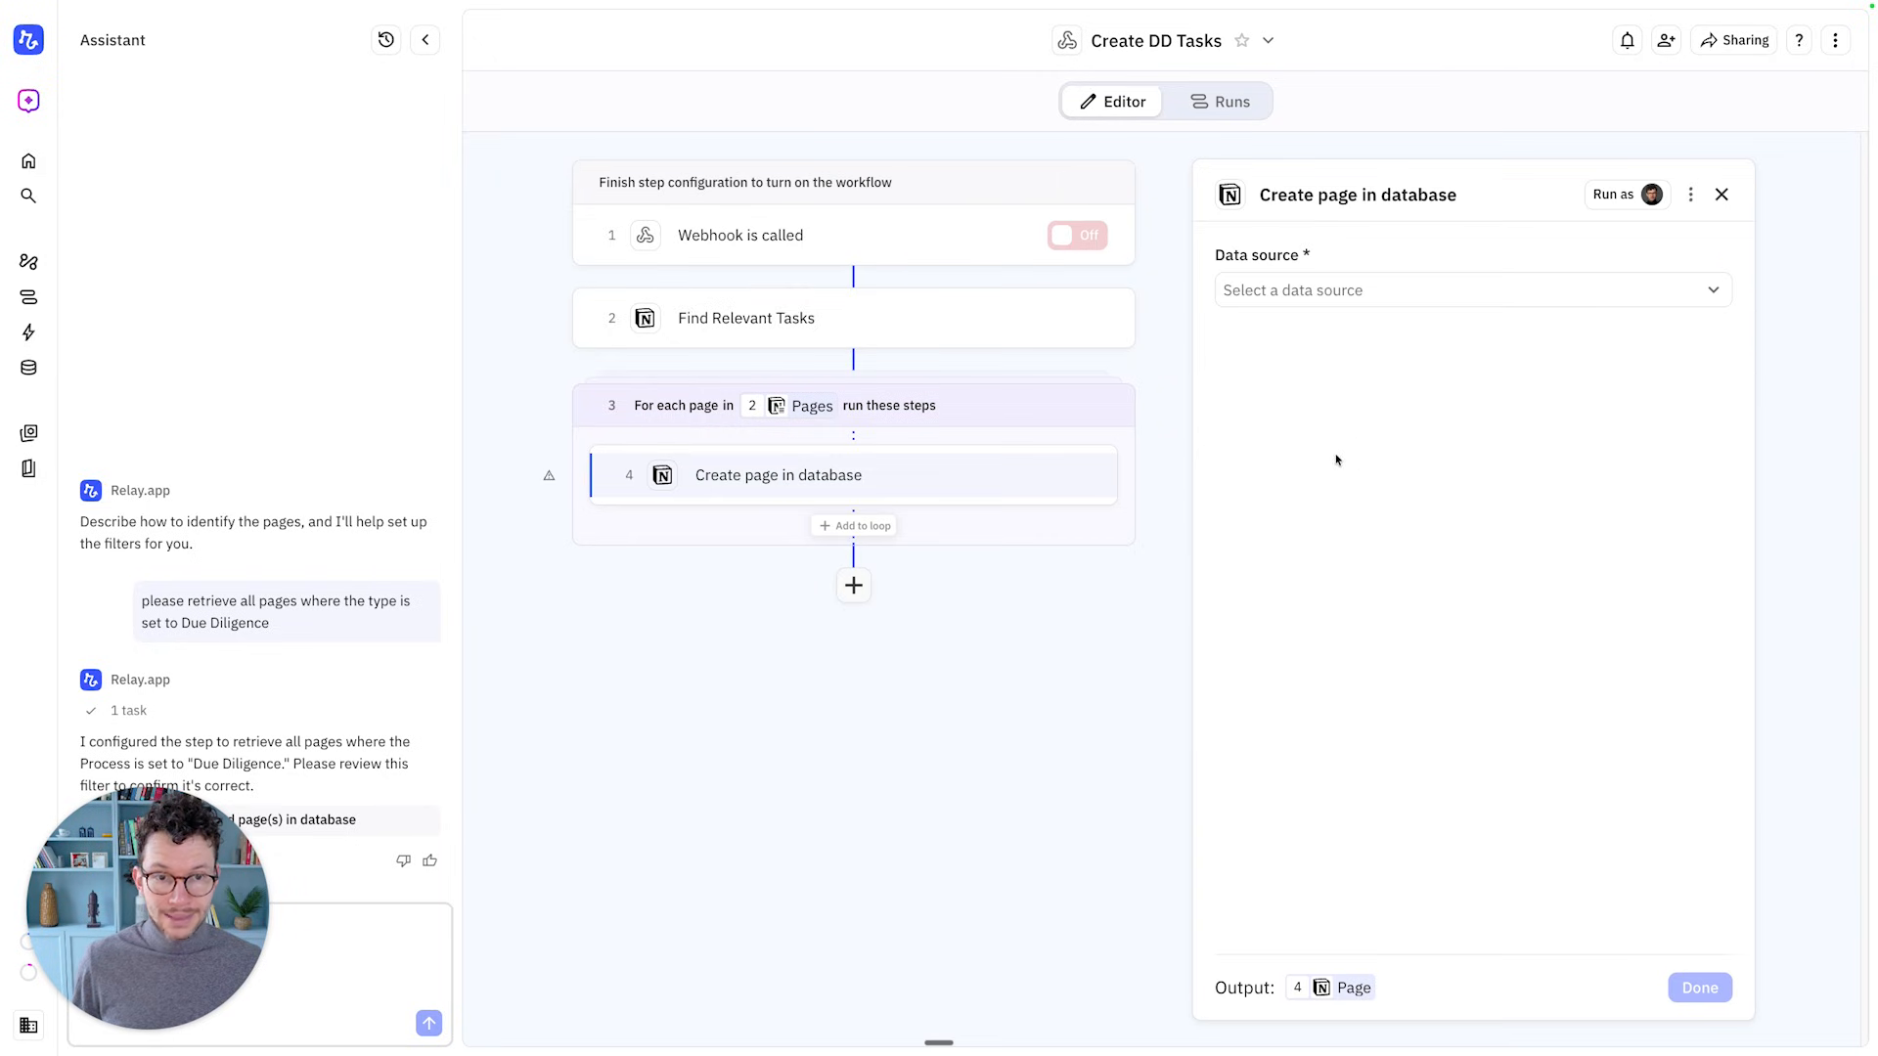
left_click(1350, 283)
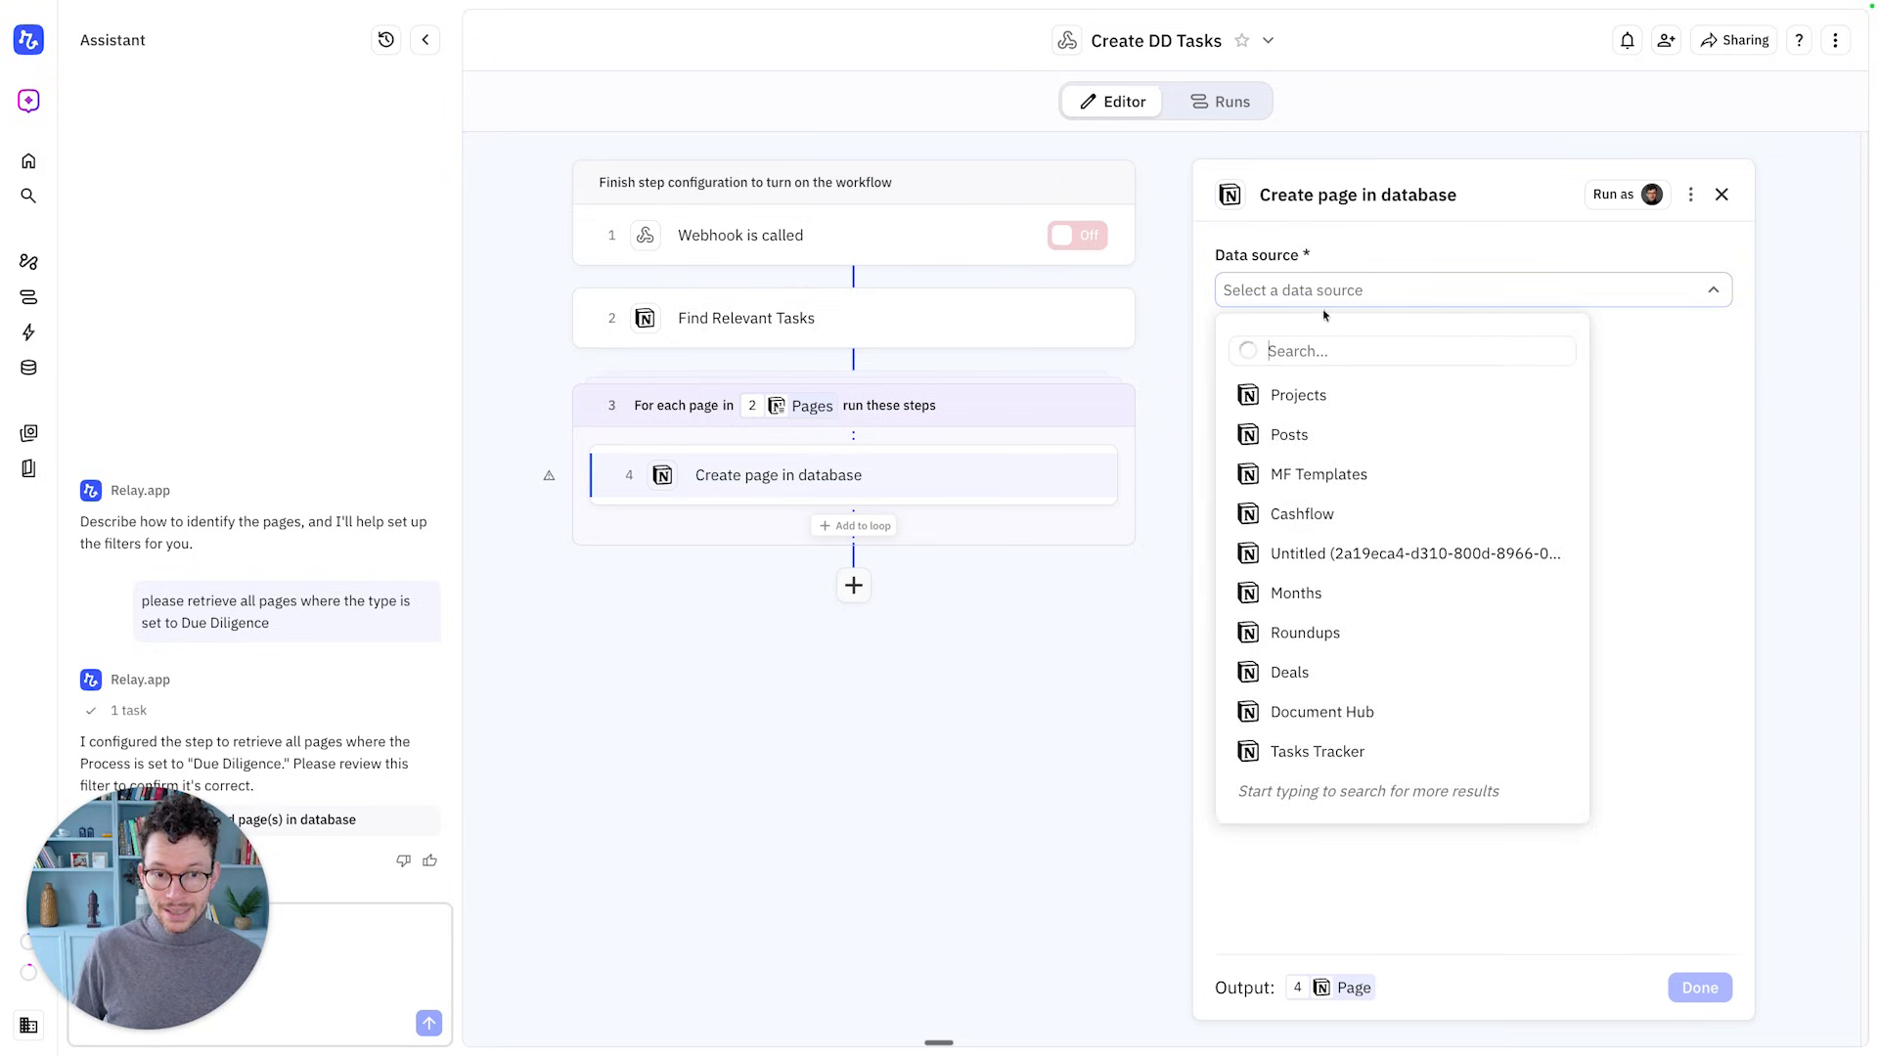
type("vc_tas")
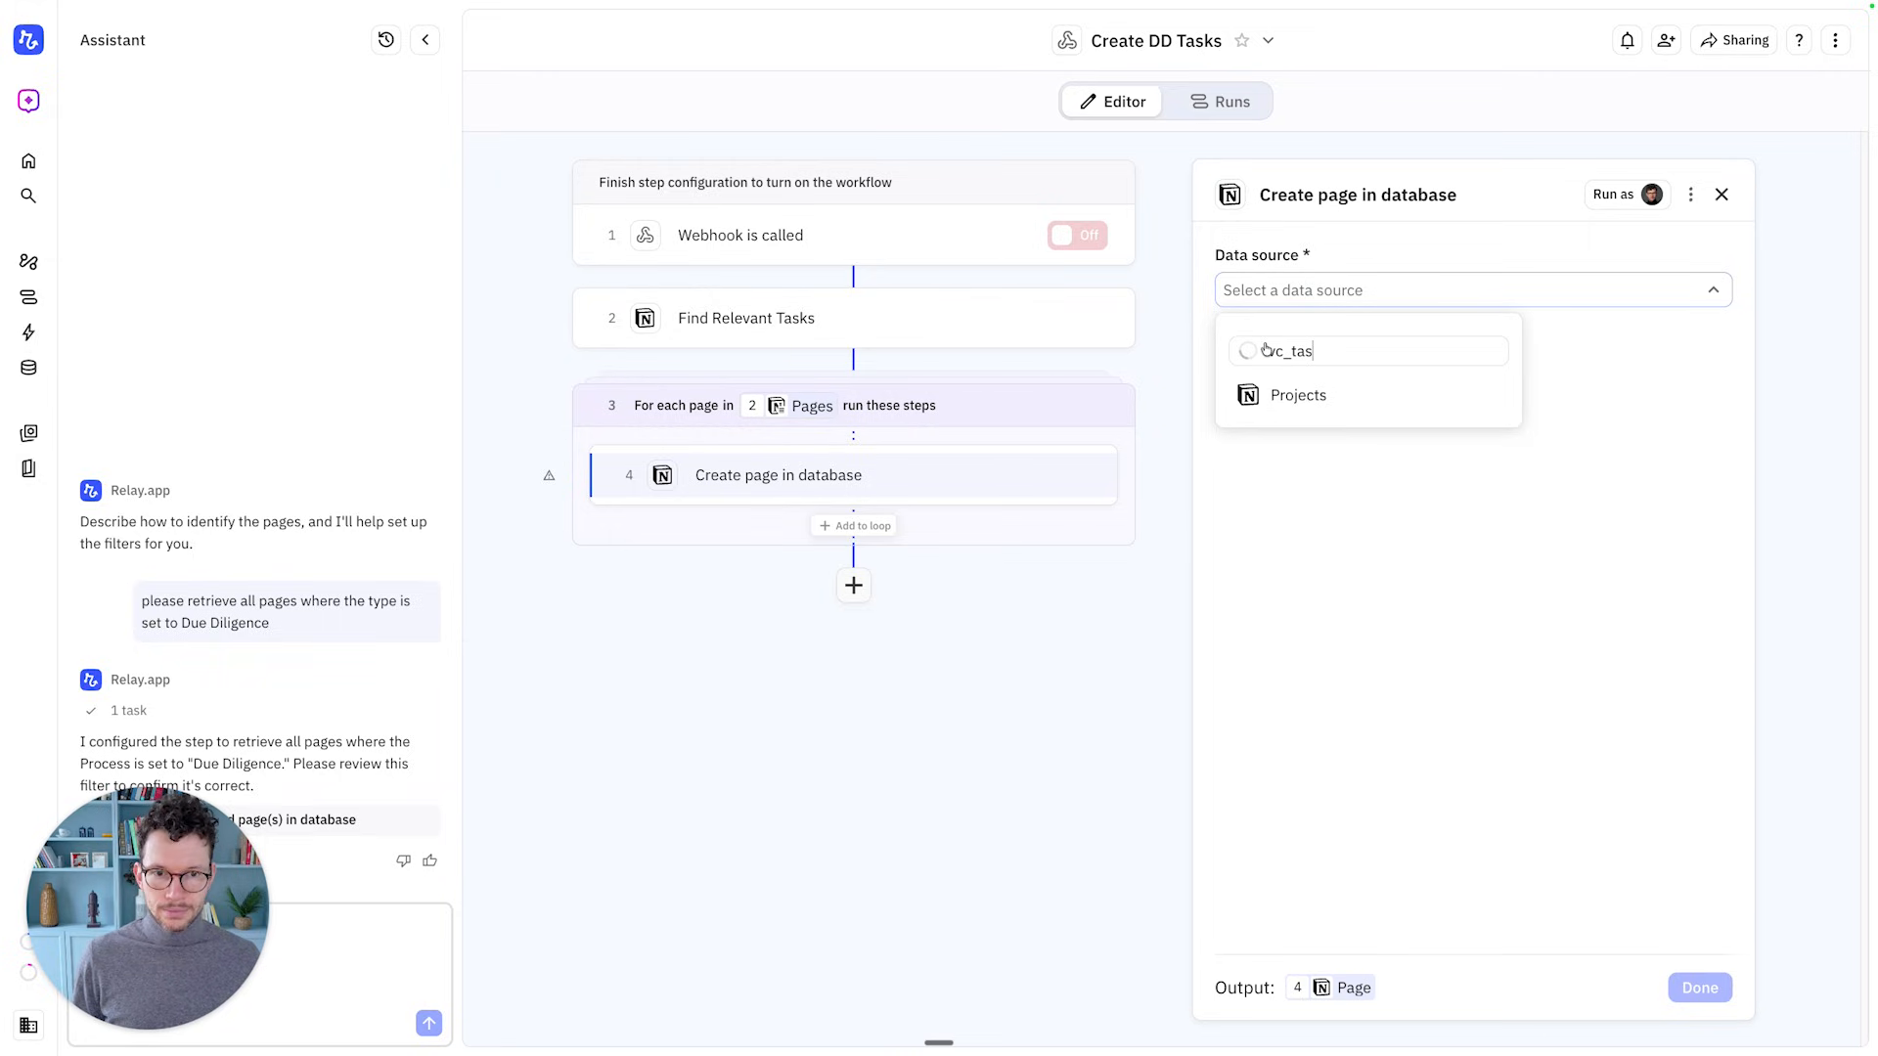
key("super+a")
type("task")
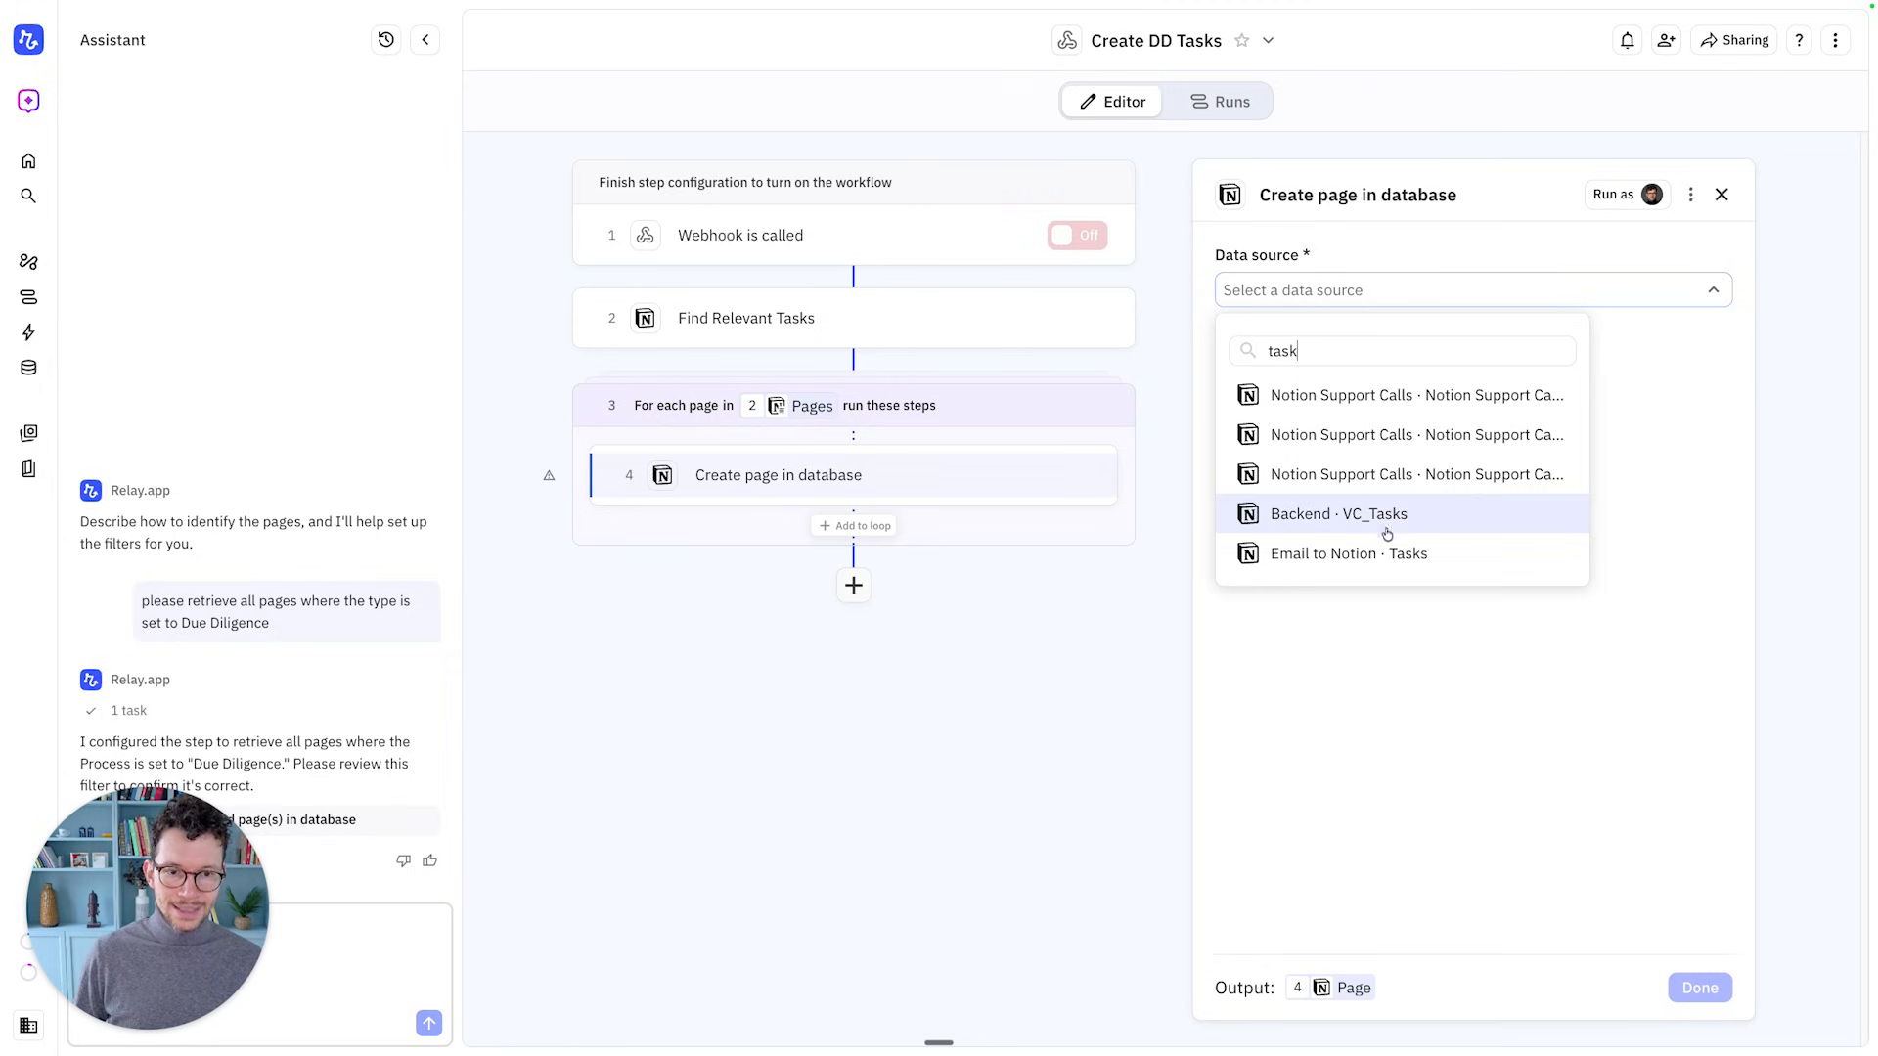
left_click(1374, 515)
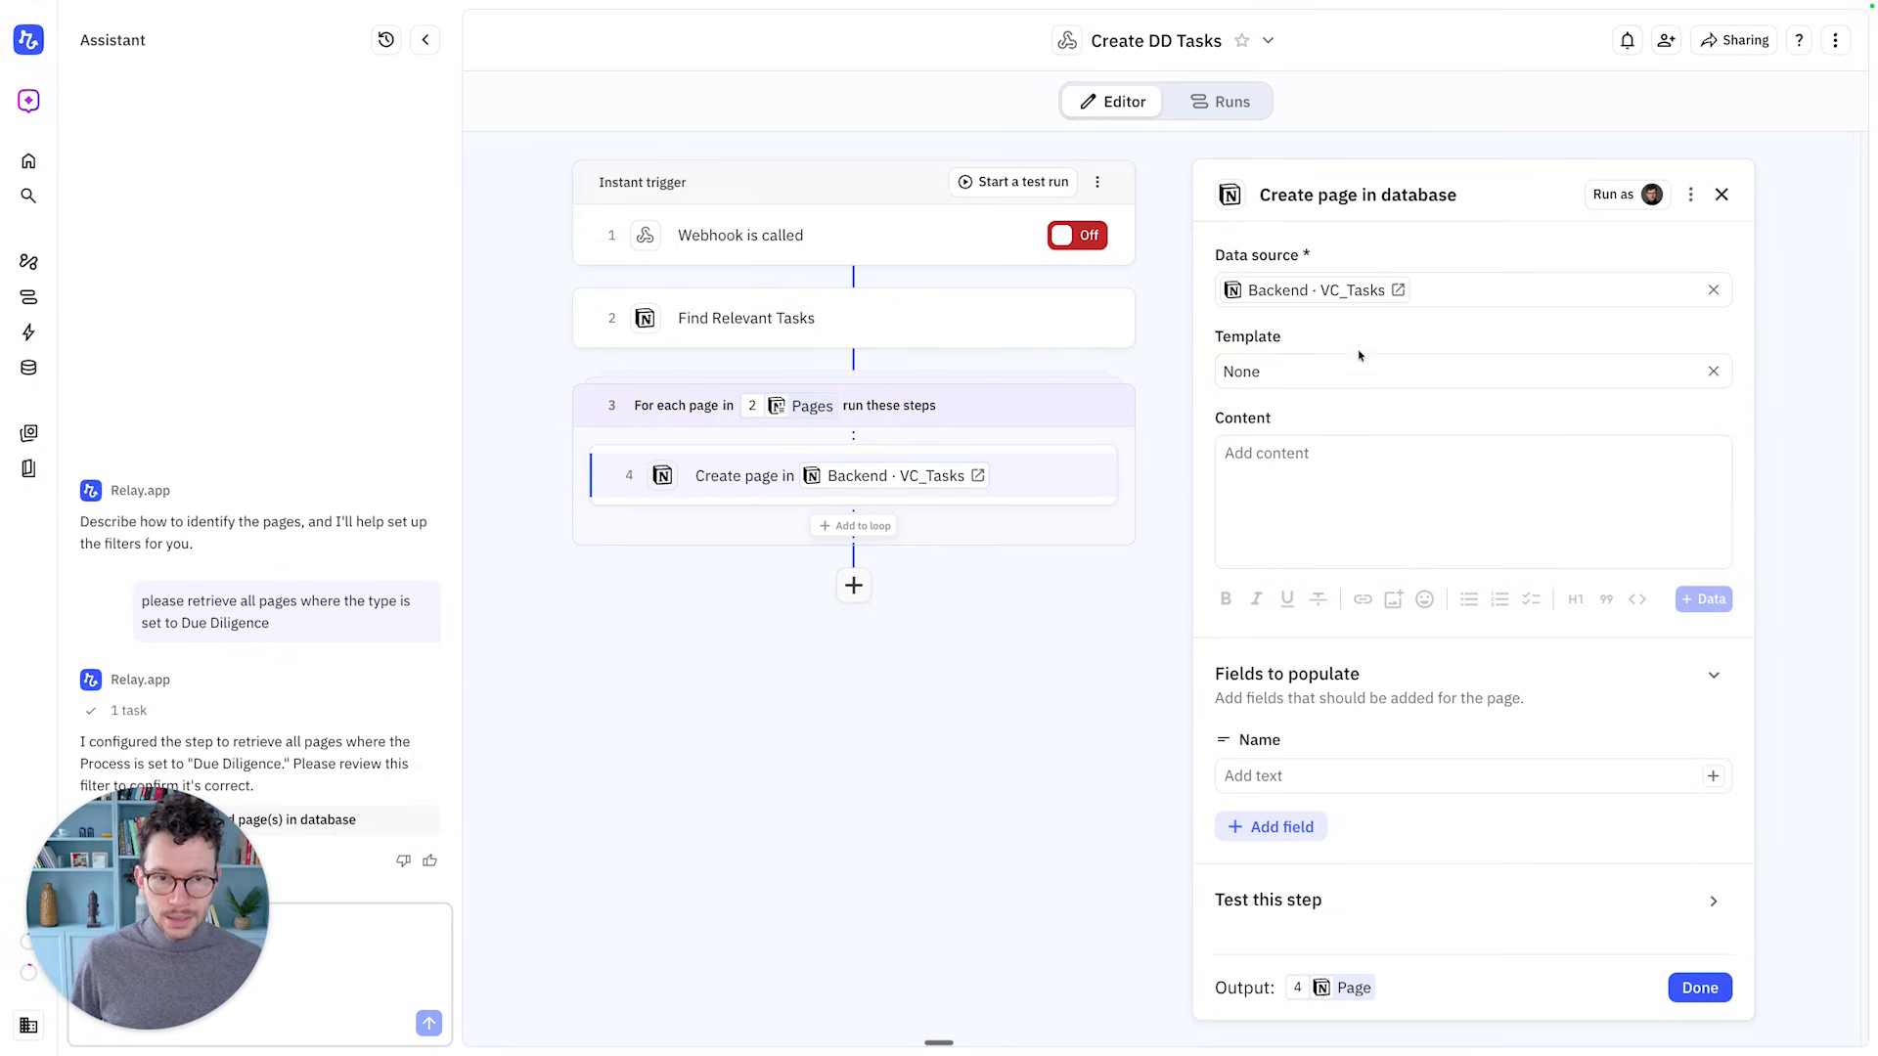
Map the new task's Name to the looped page's Name
left_click(1319, 774)
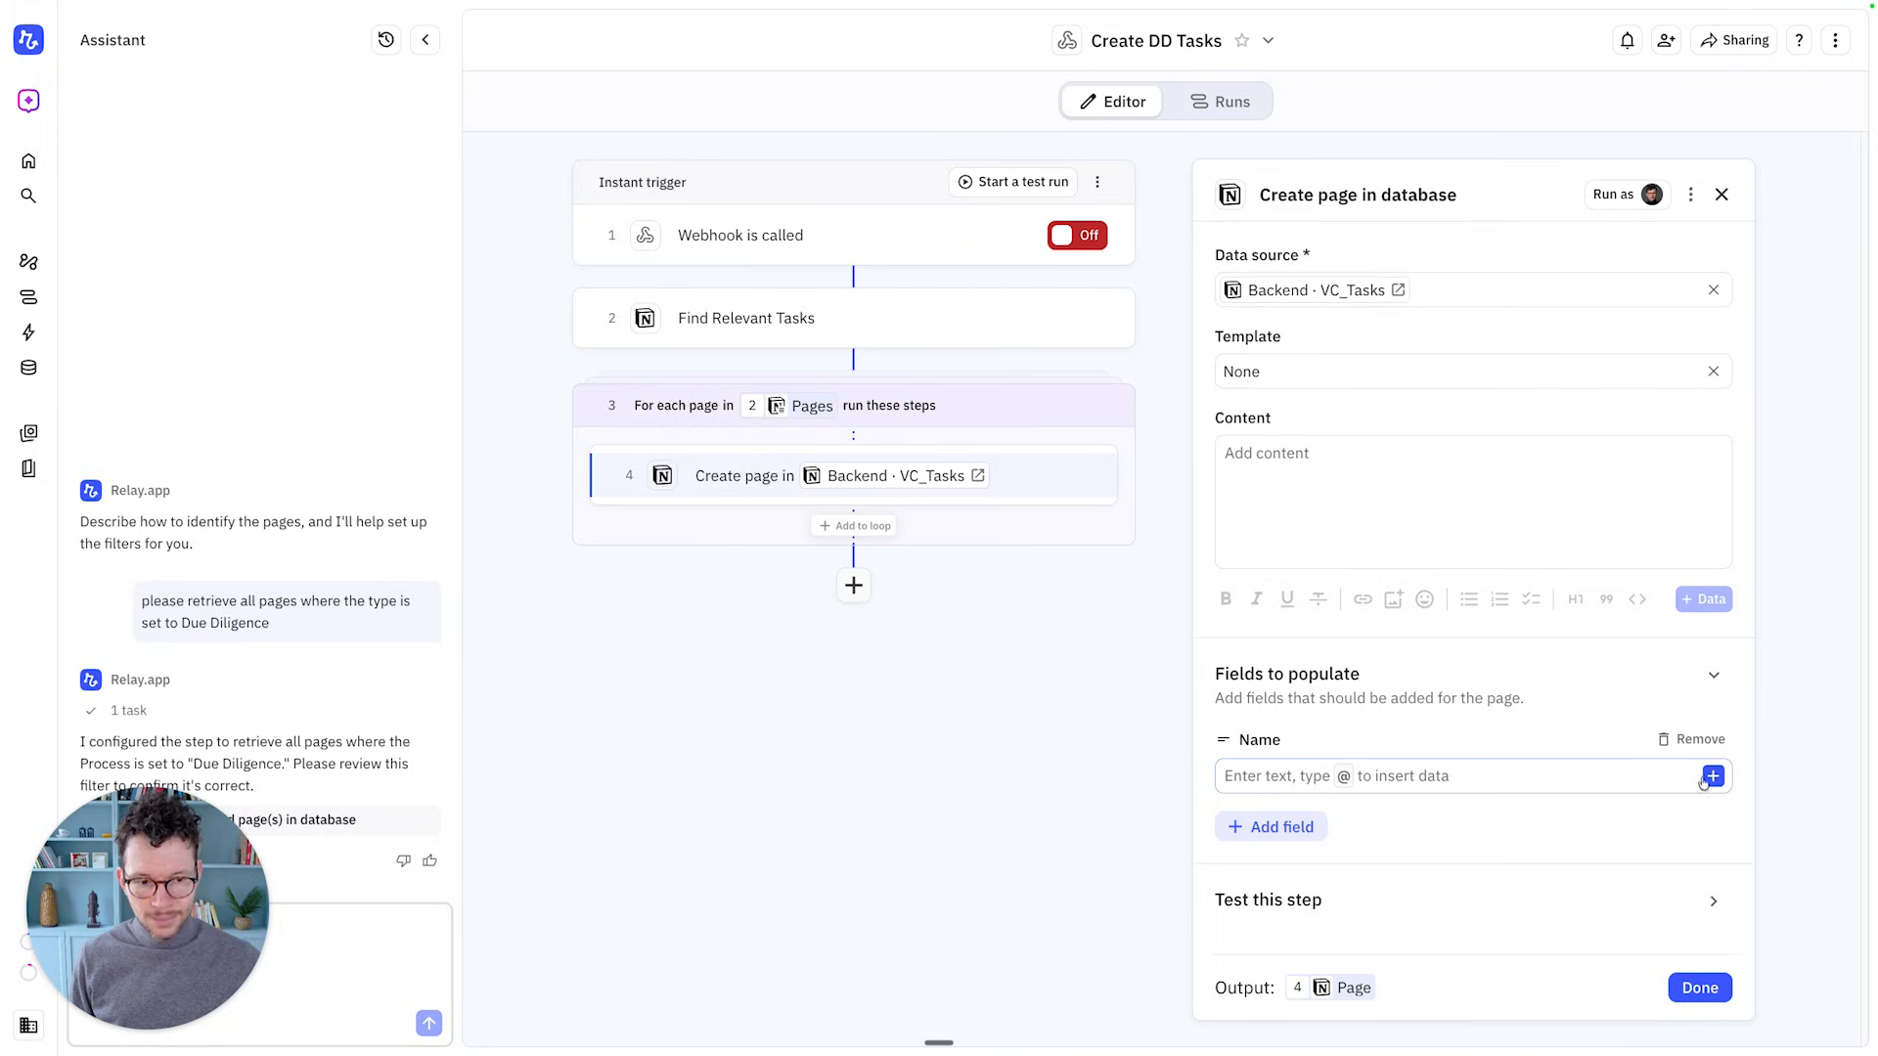
type("@")
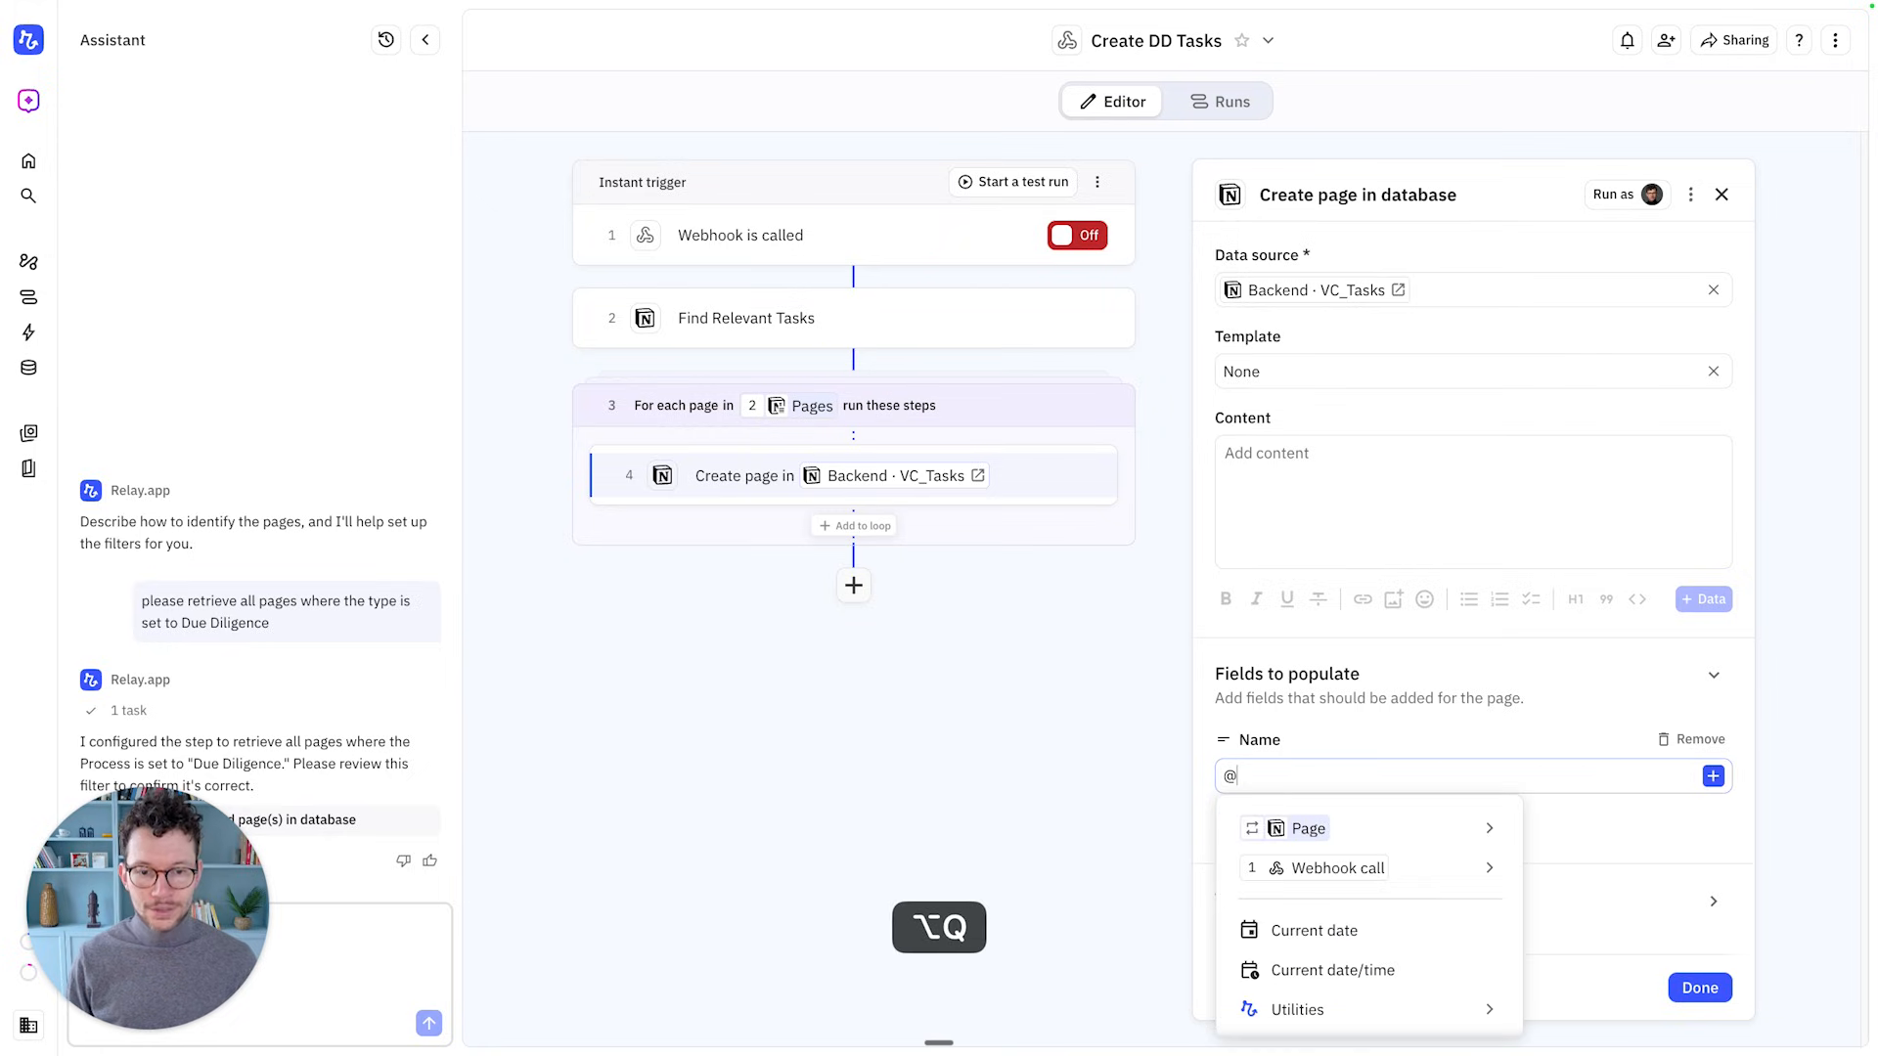
left_click(1492, 829)
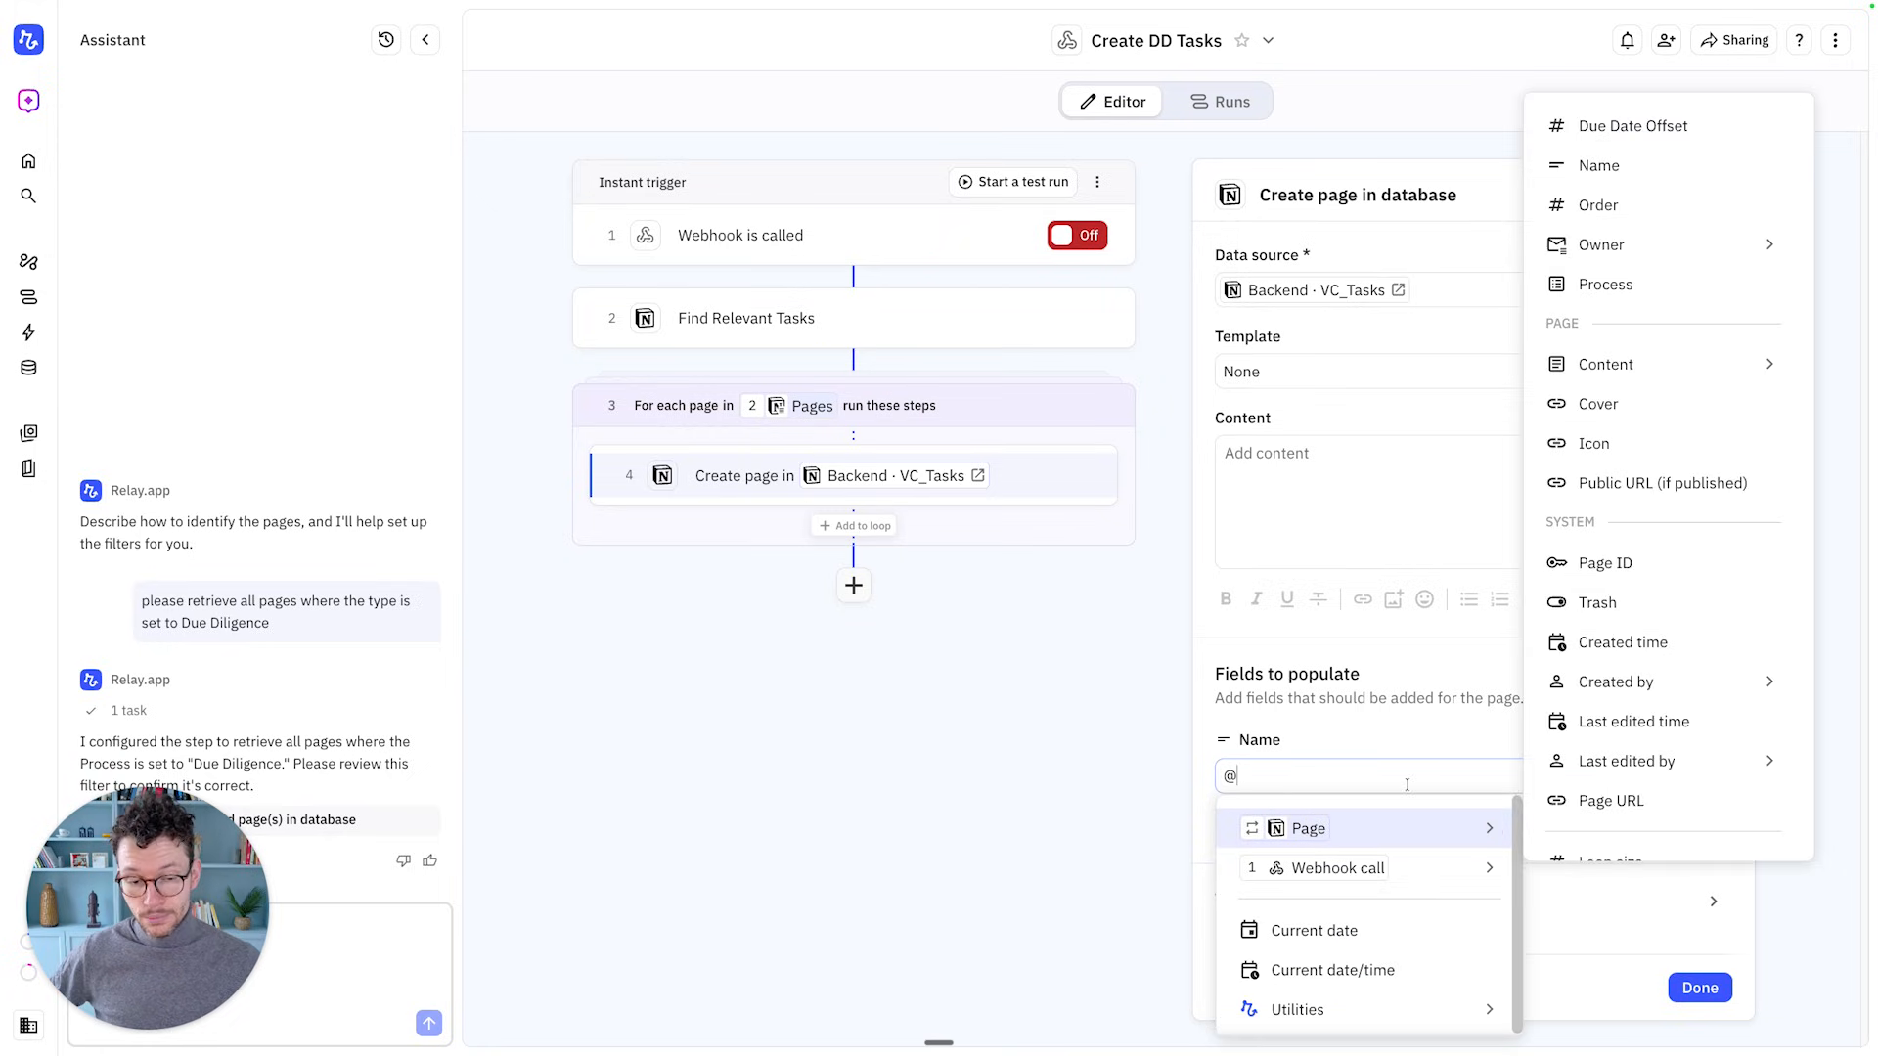
left_click(1622, 675)
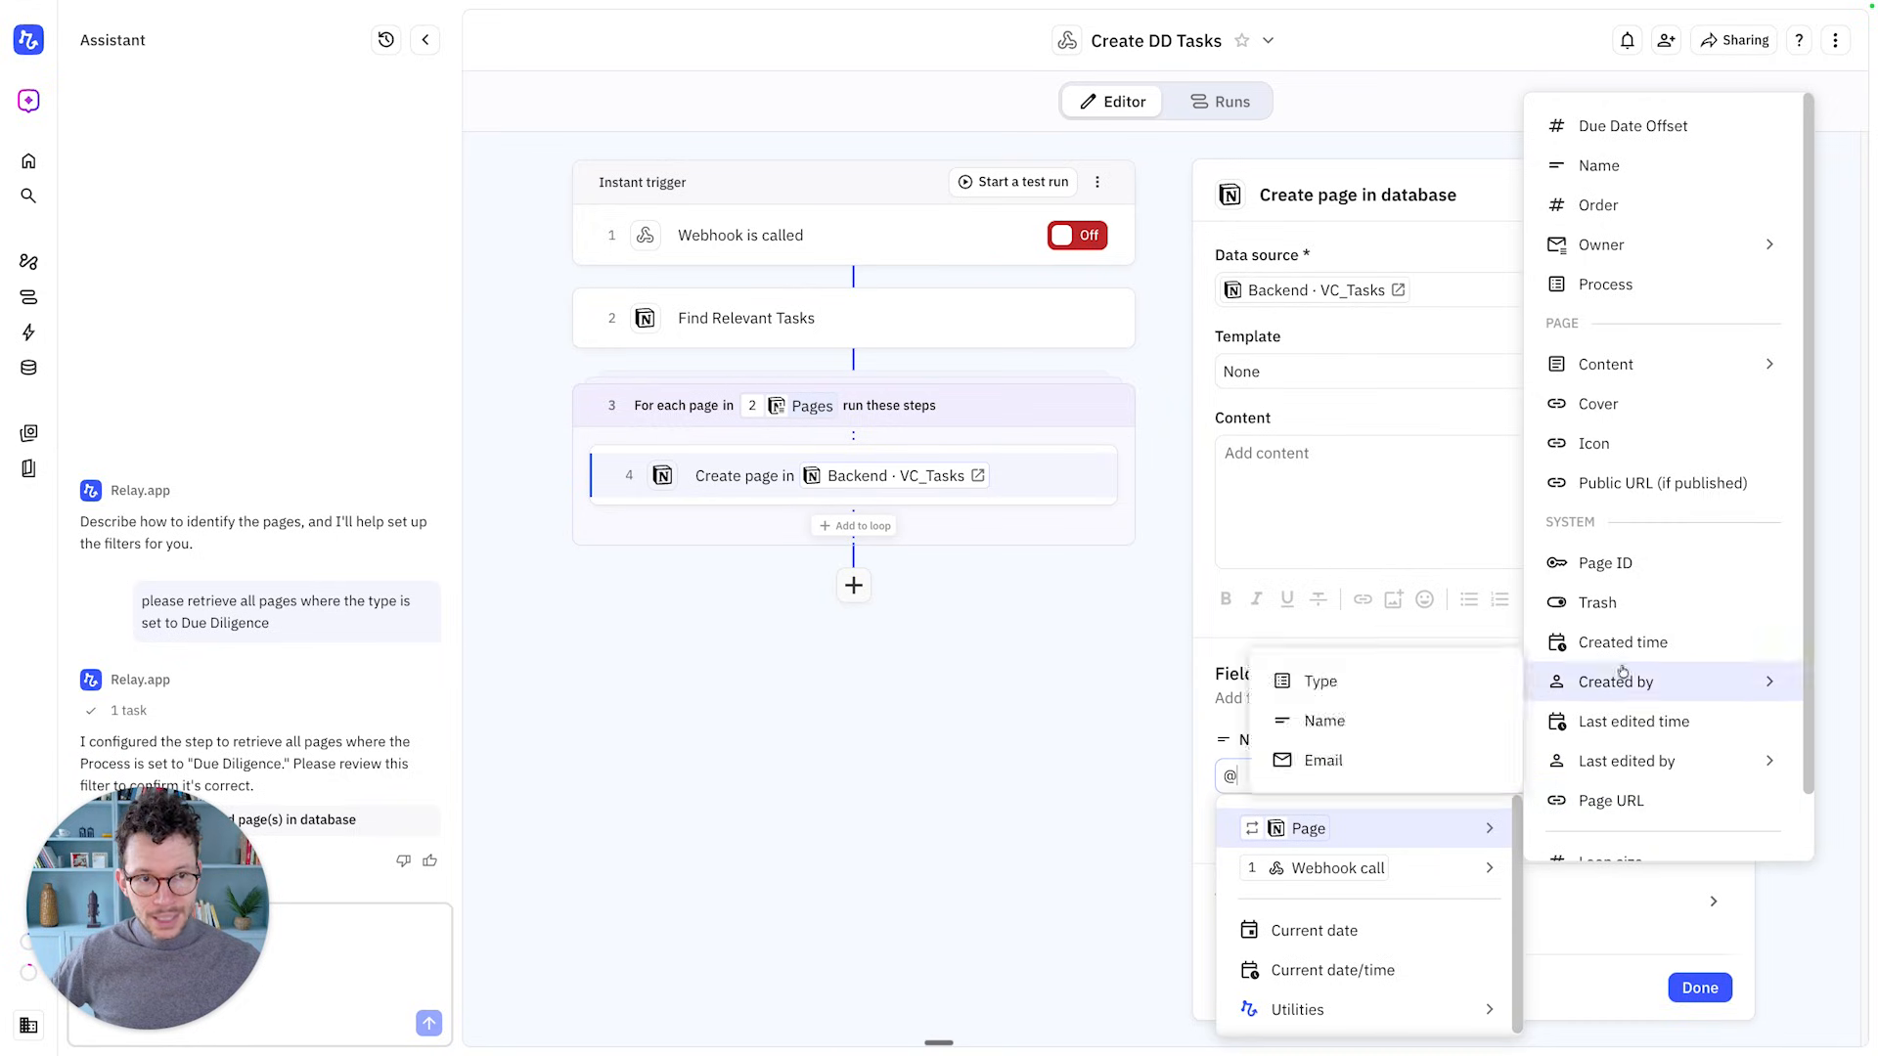
left_click(1604, 168)
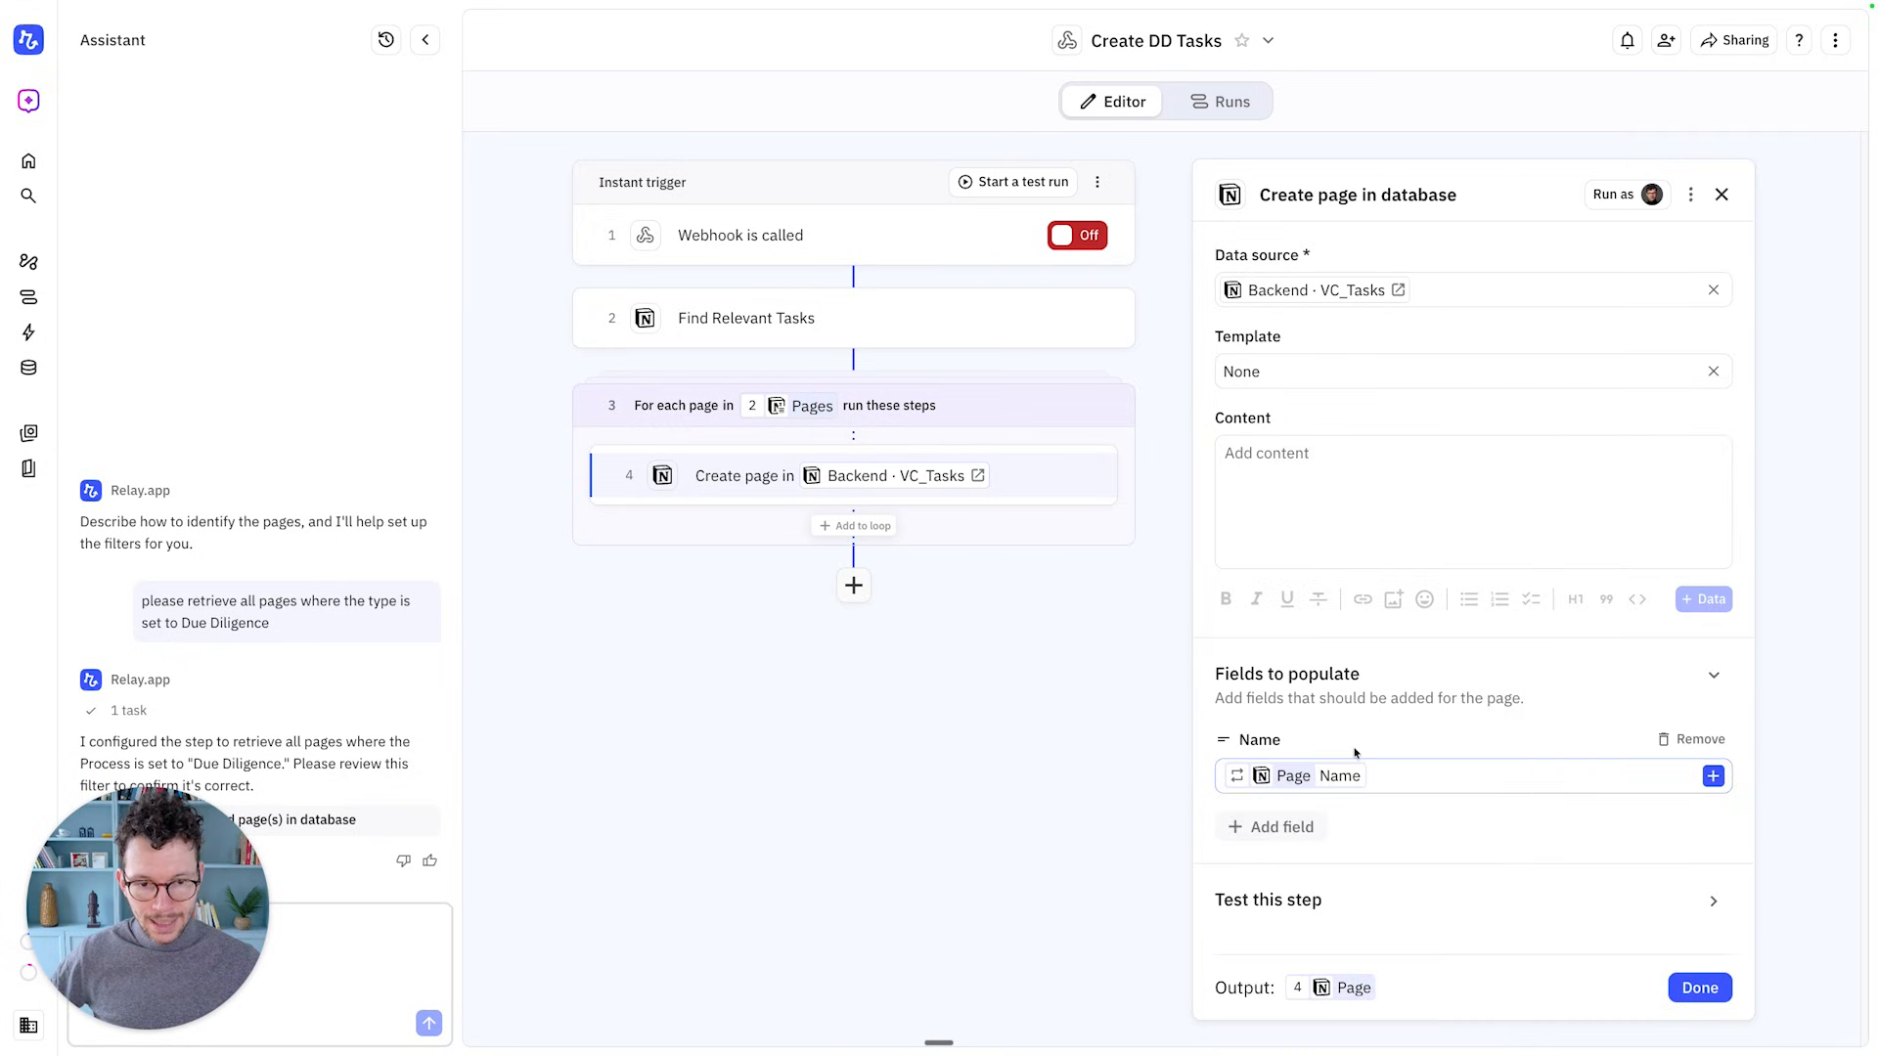
Add an Owner field set to the looped page's Owner, plus an empty Due Date field
left_click(1275, 827)
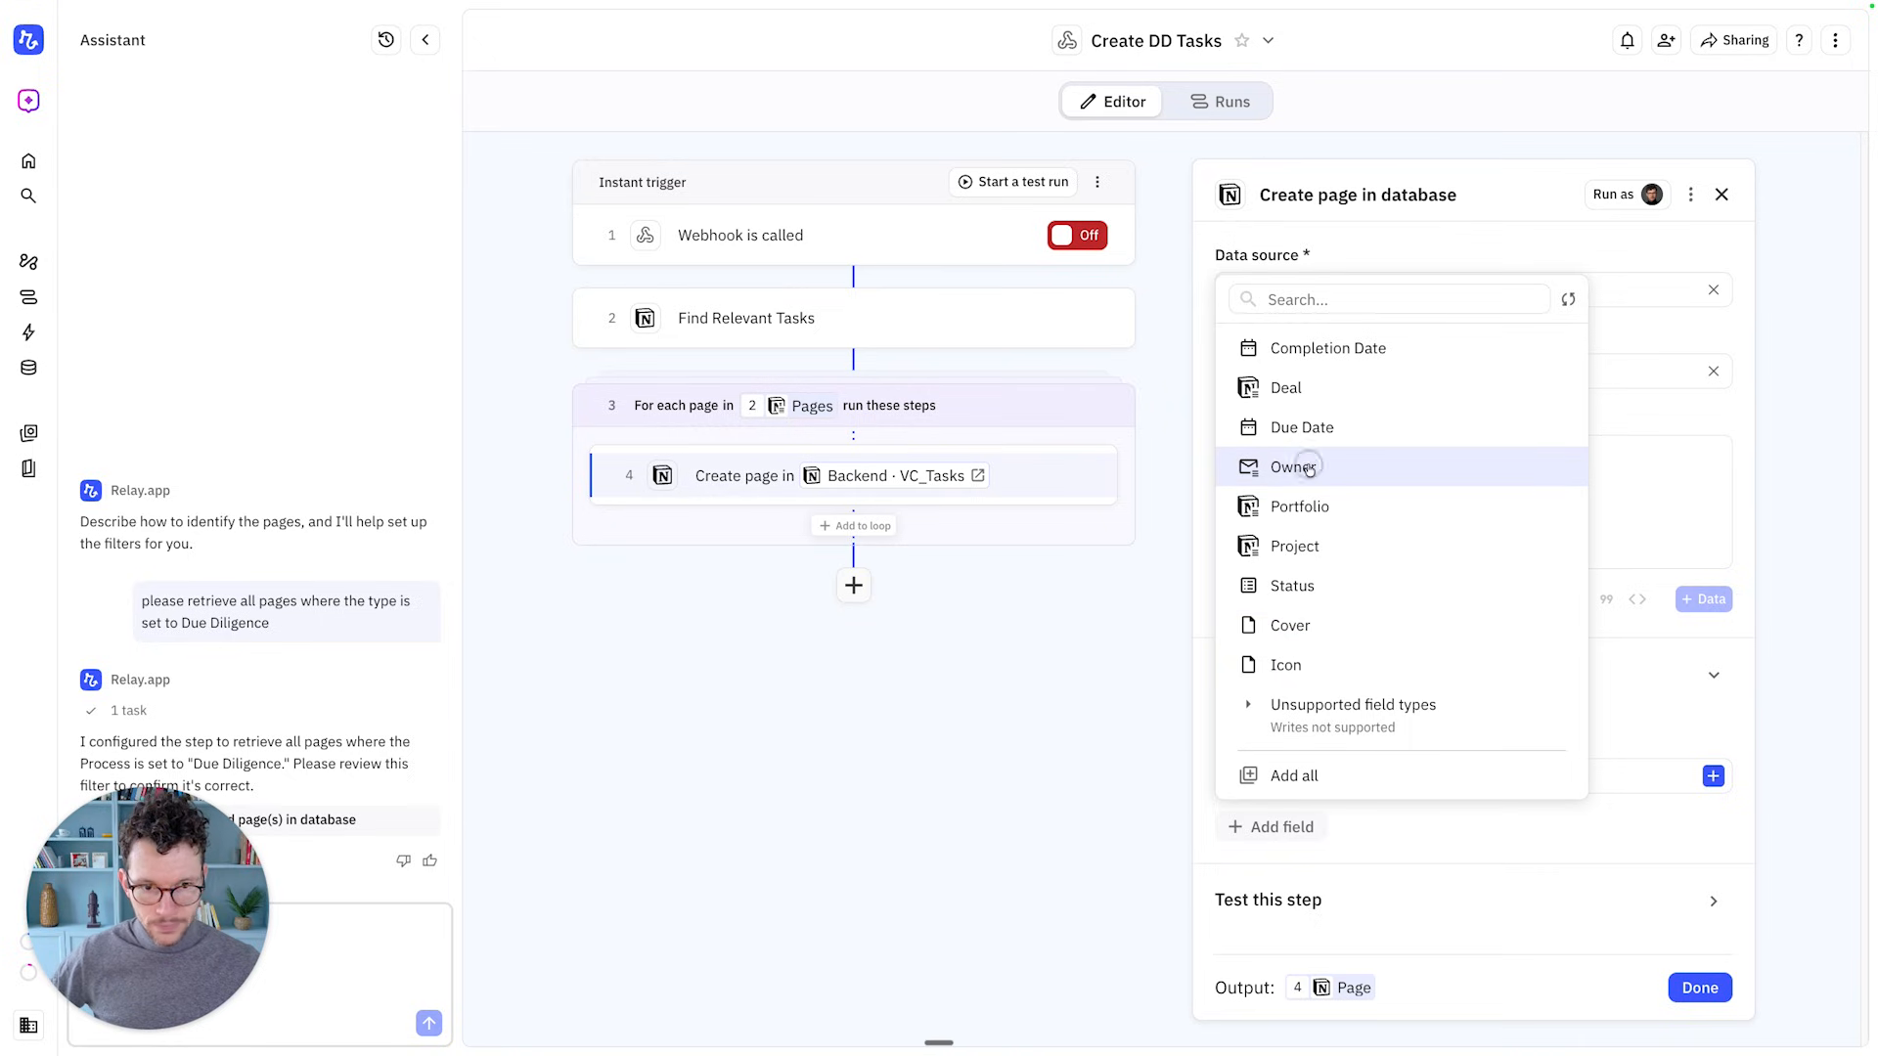
left_click(1290, 468)
left_click(1288, 797)
mouse_move(1325, 902)
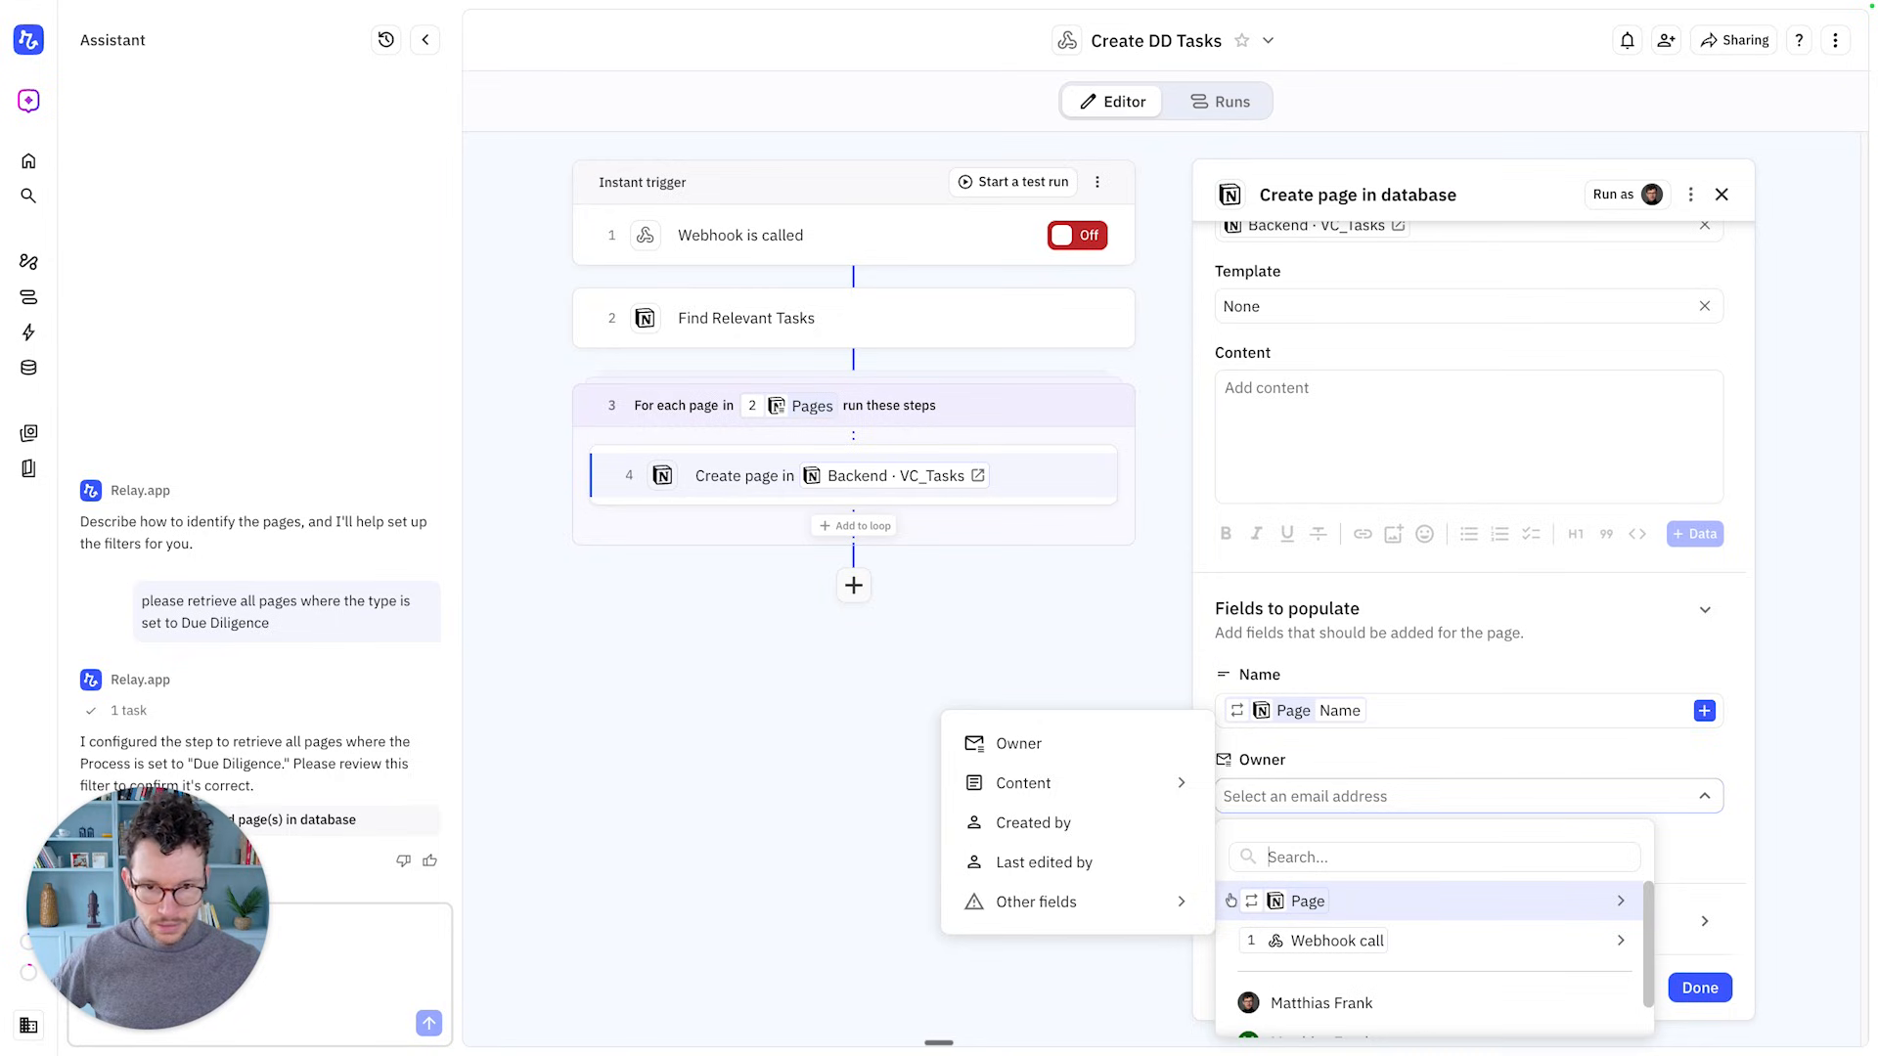
left_click(1075, 747)
left_click(1289, 844)
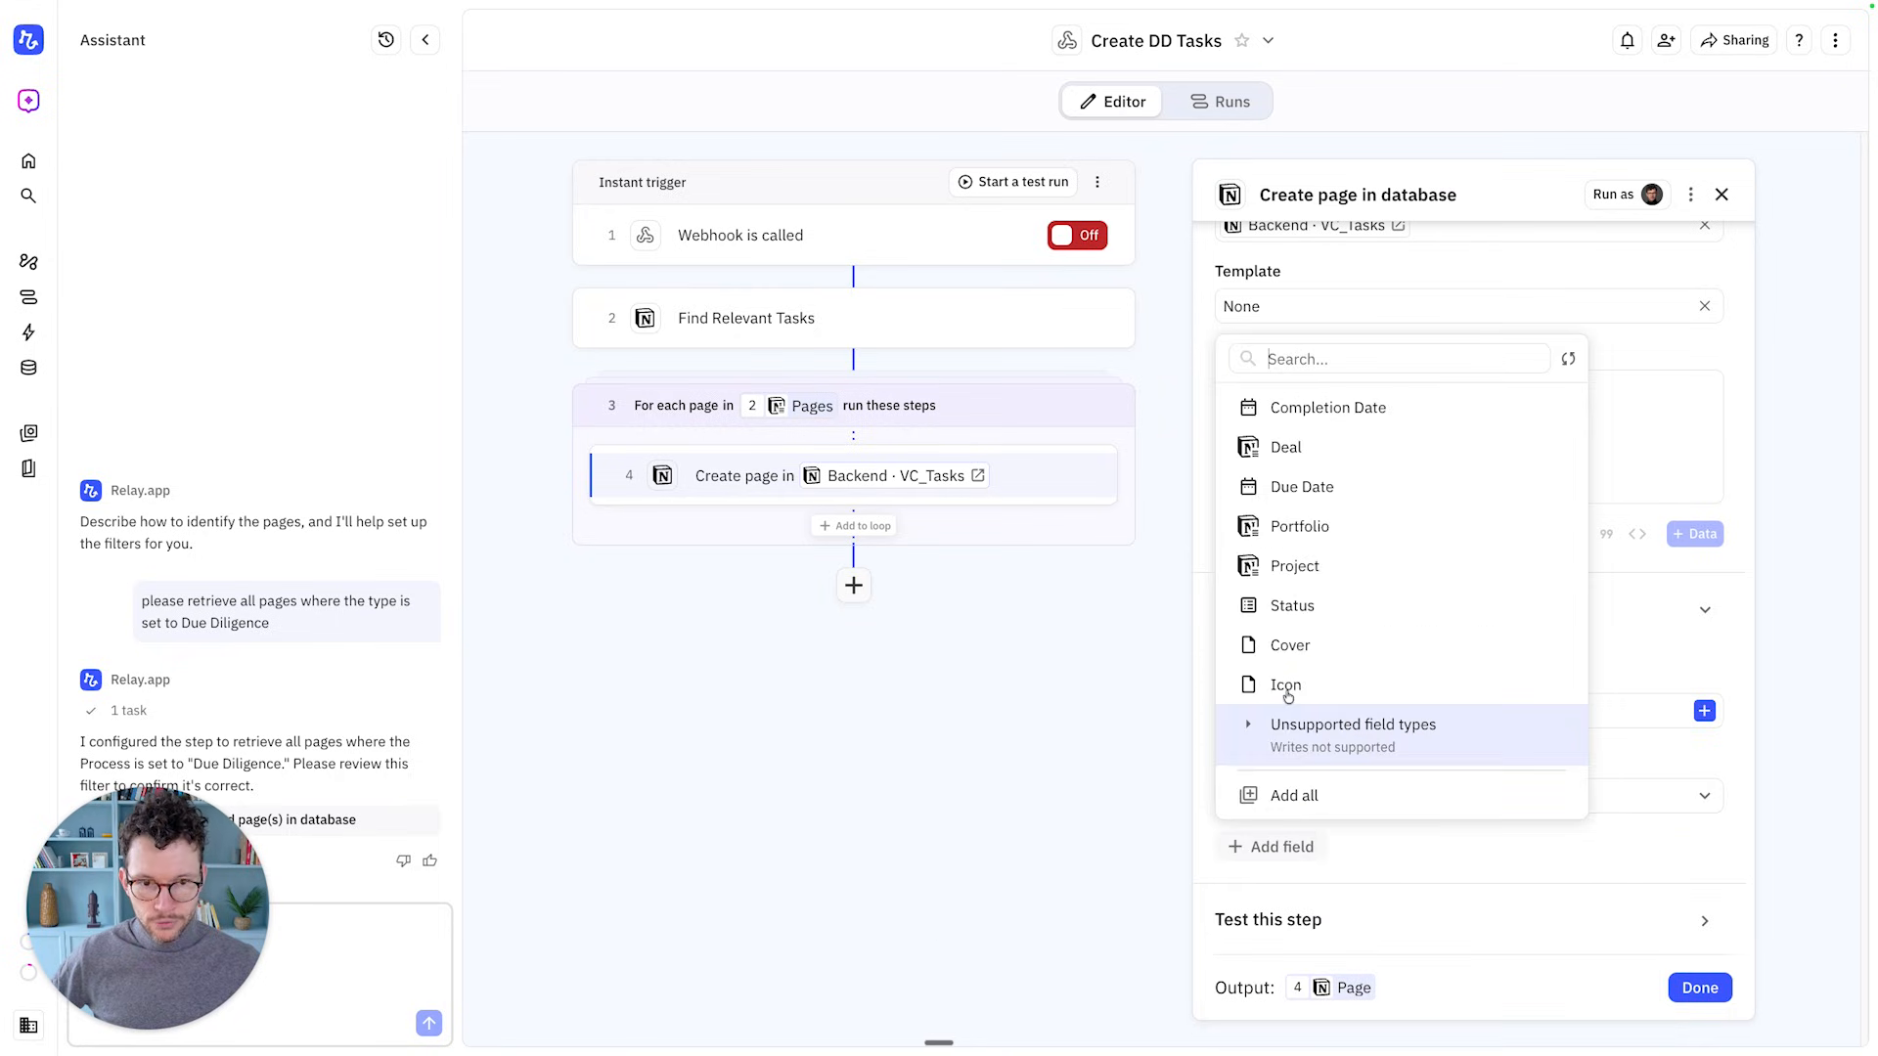
left_click(1309, 484)
Look at the Due Date start-offset options, cancel them, and remove the Due Date field
scroll(1297, 746, "down", 3)
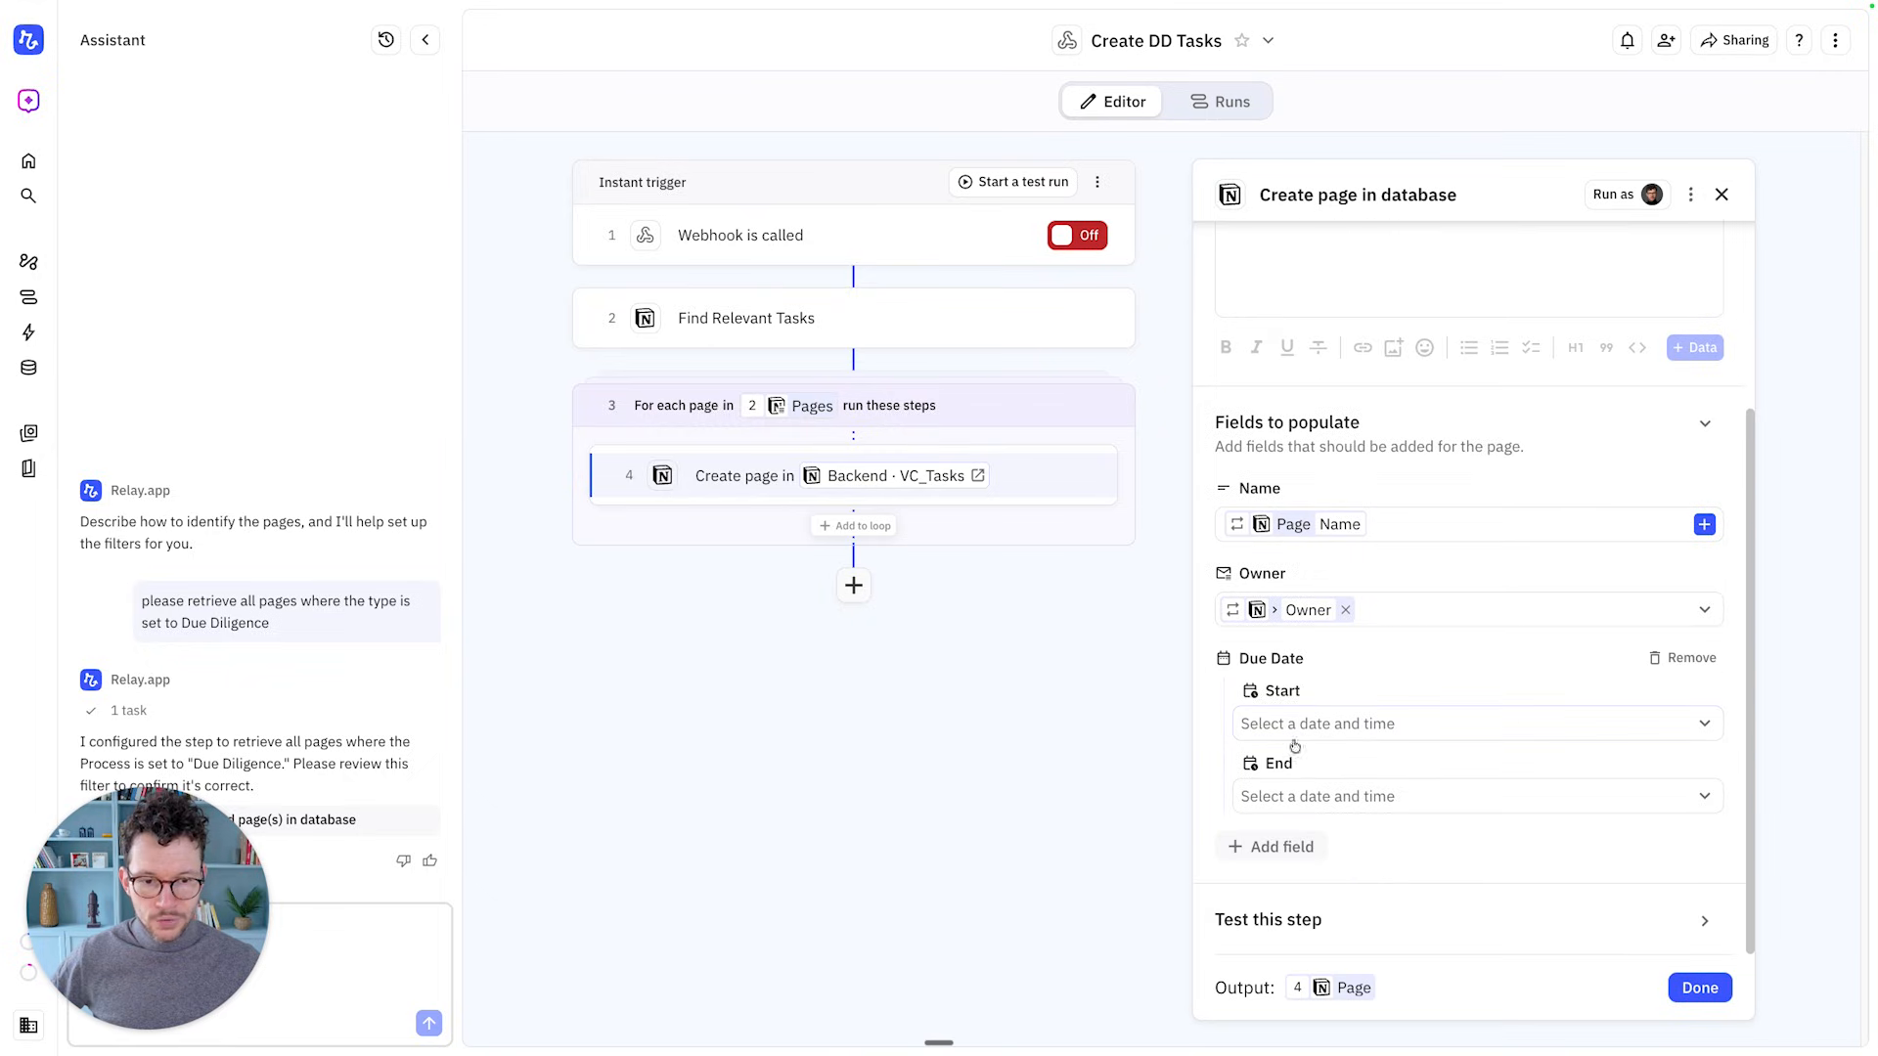
left_click(1316, 733)
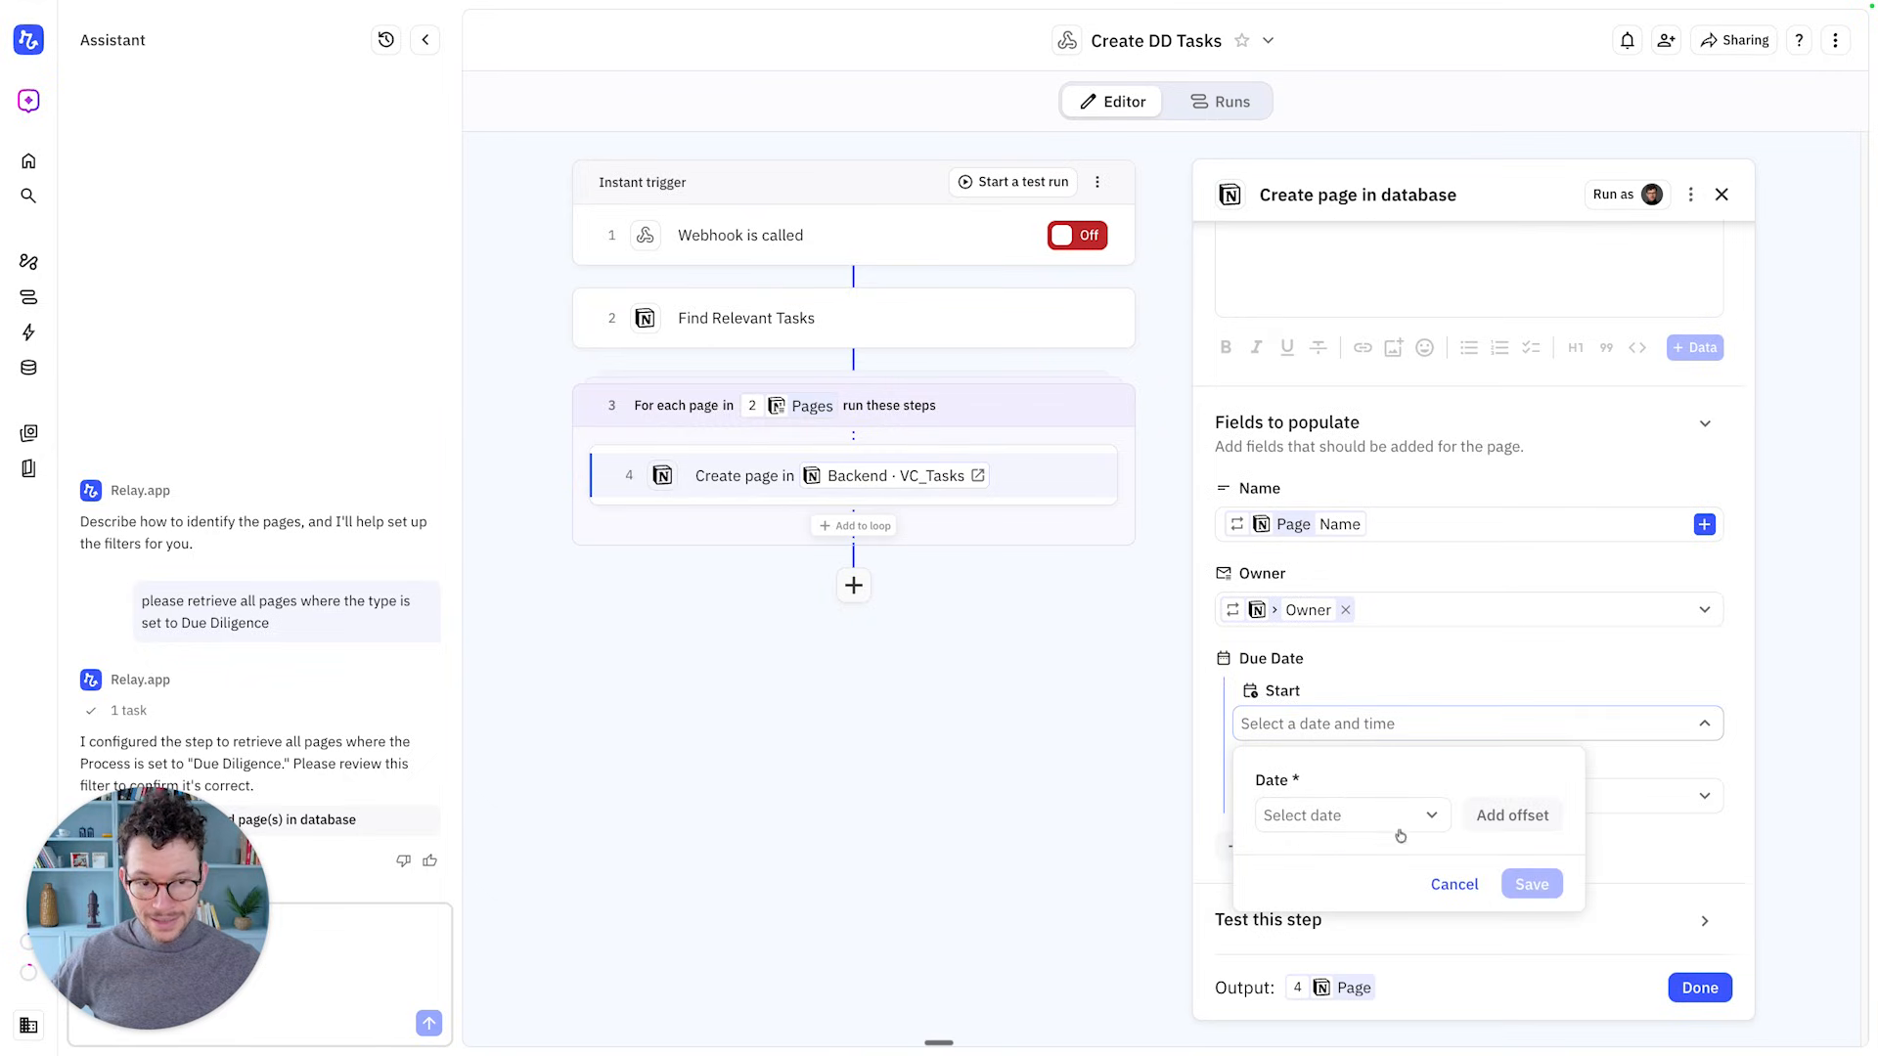
left_click(1492, 816)
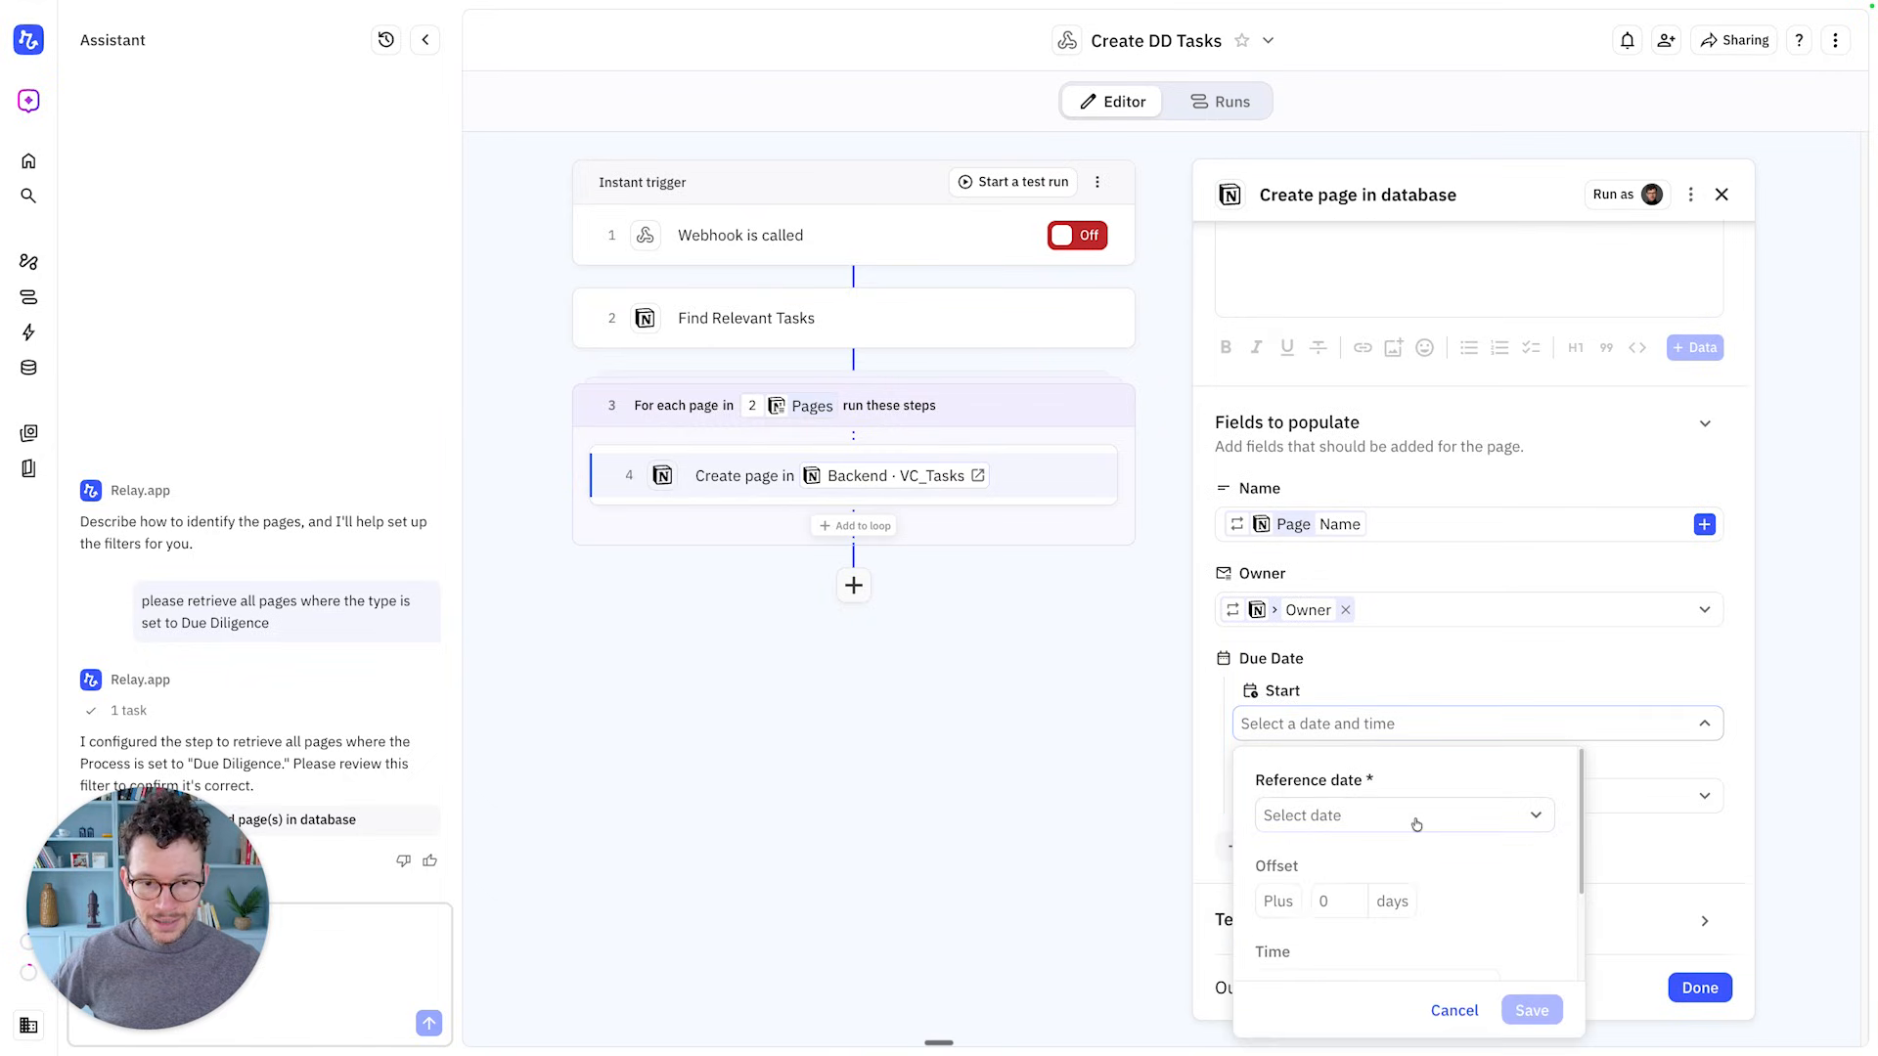
scroll(1375, 828, "down", 1)
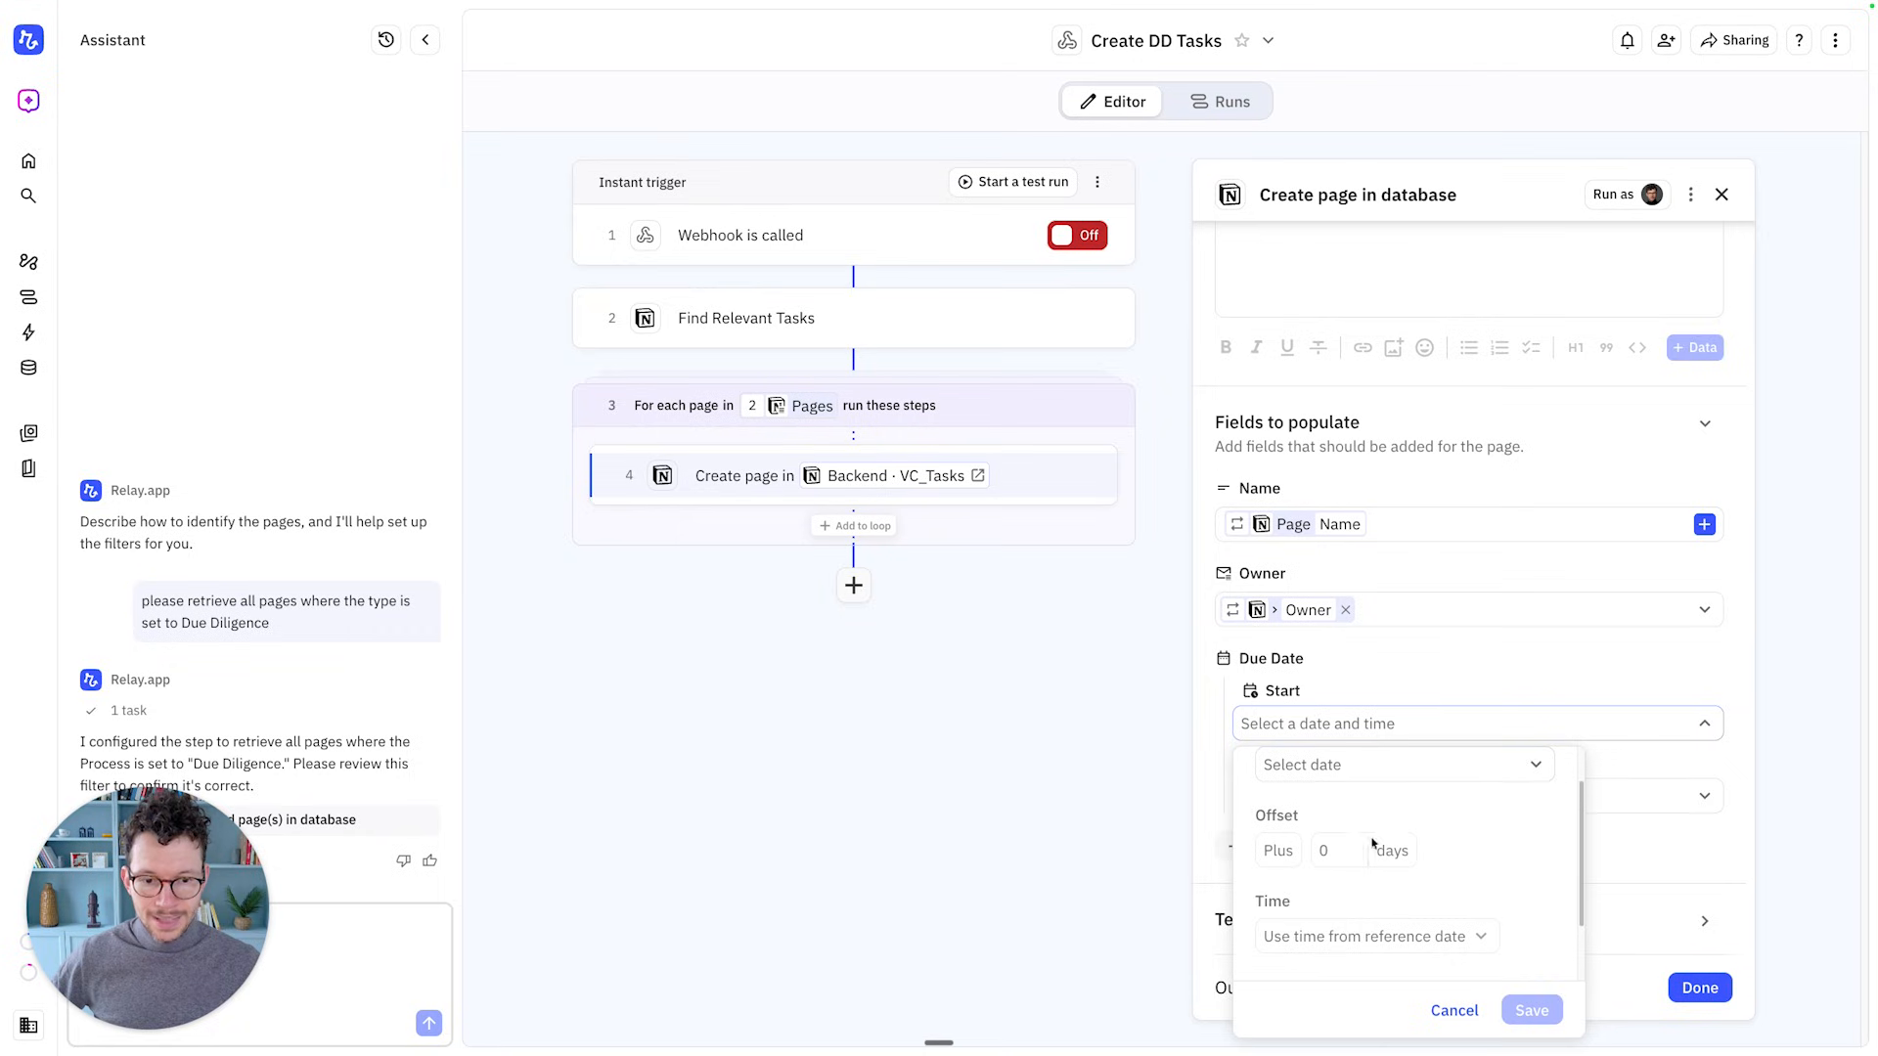
scroll(1350, 937, "up", 1)
left_click(1379, 826)
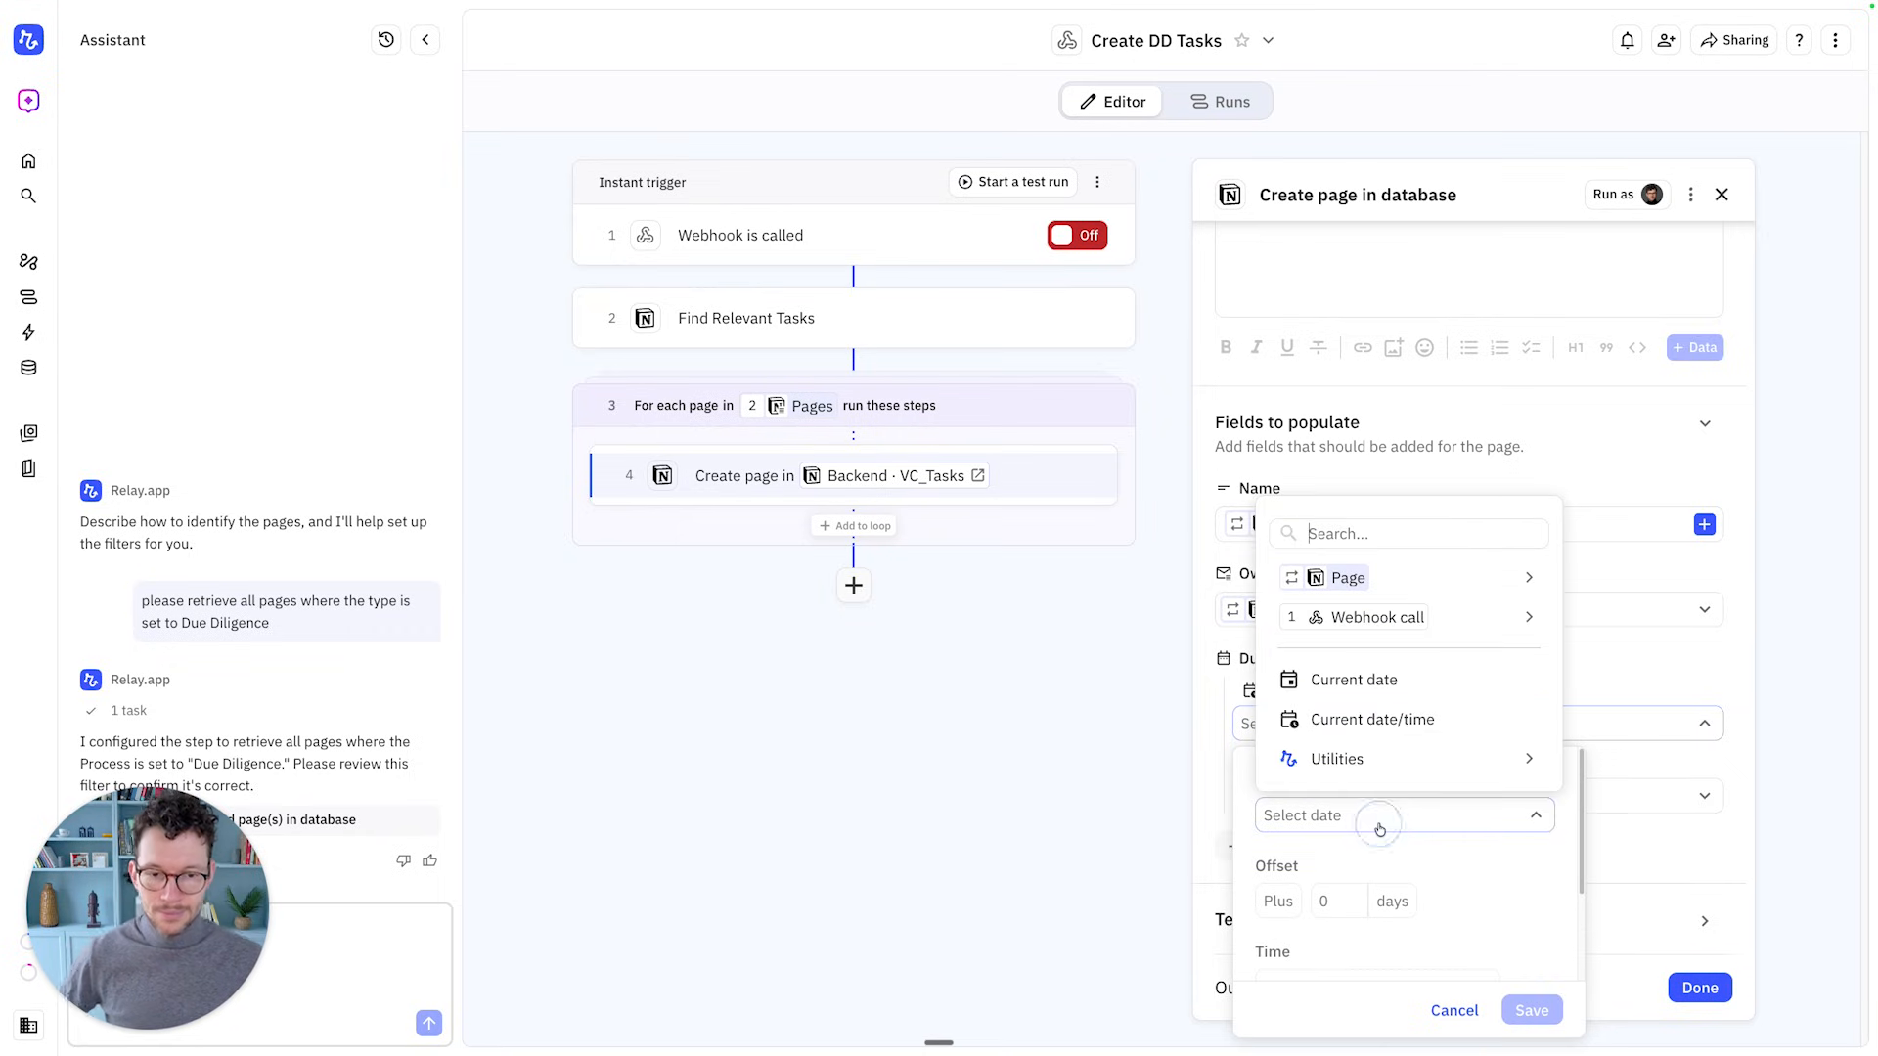
left_click(1221, 662)
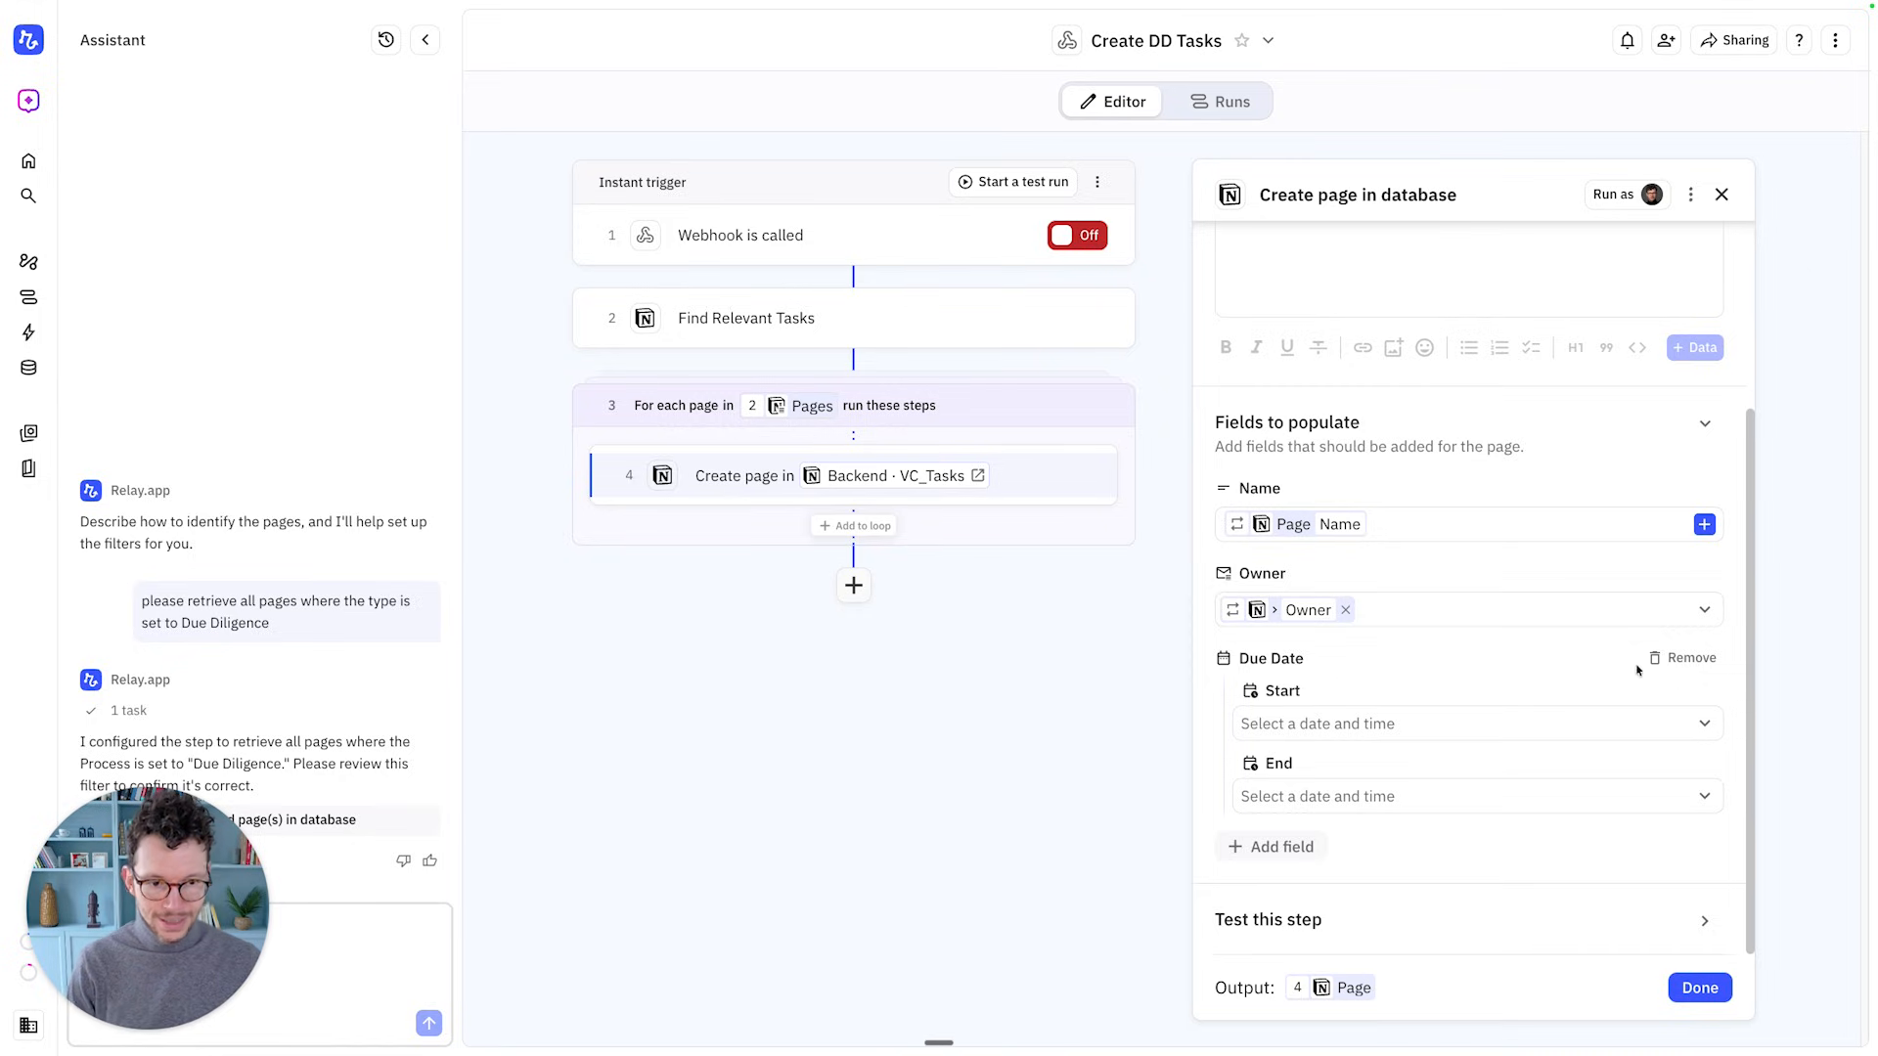
left_click(1672, 671)
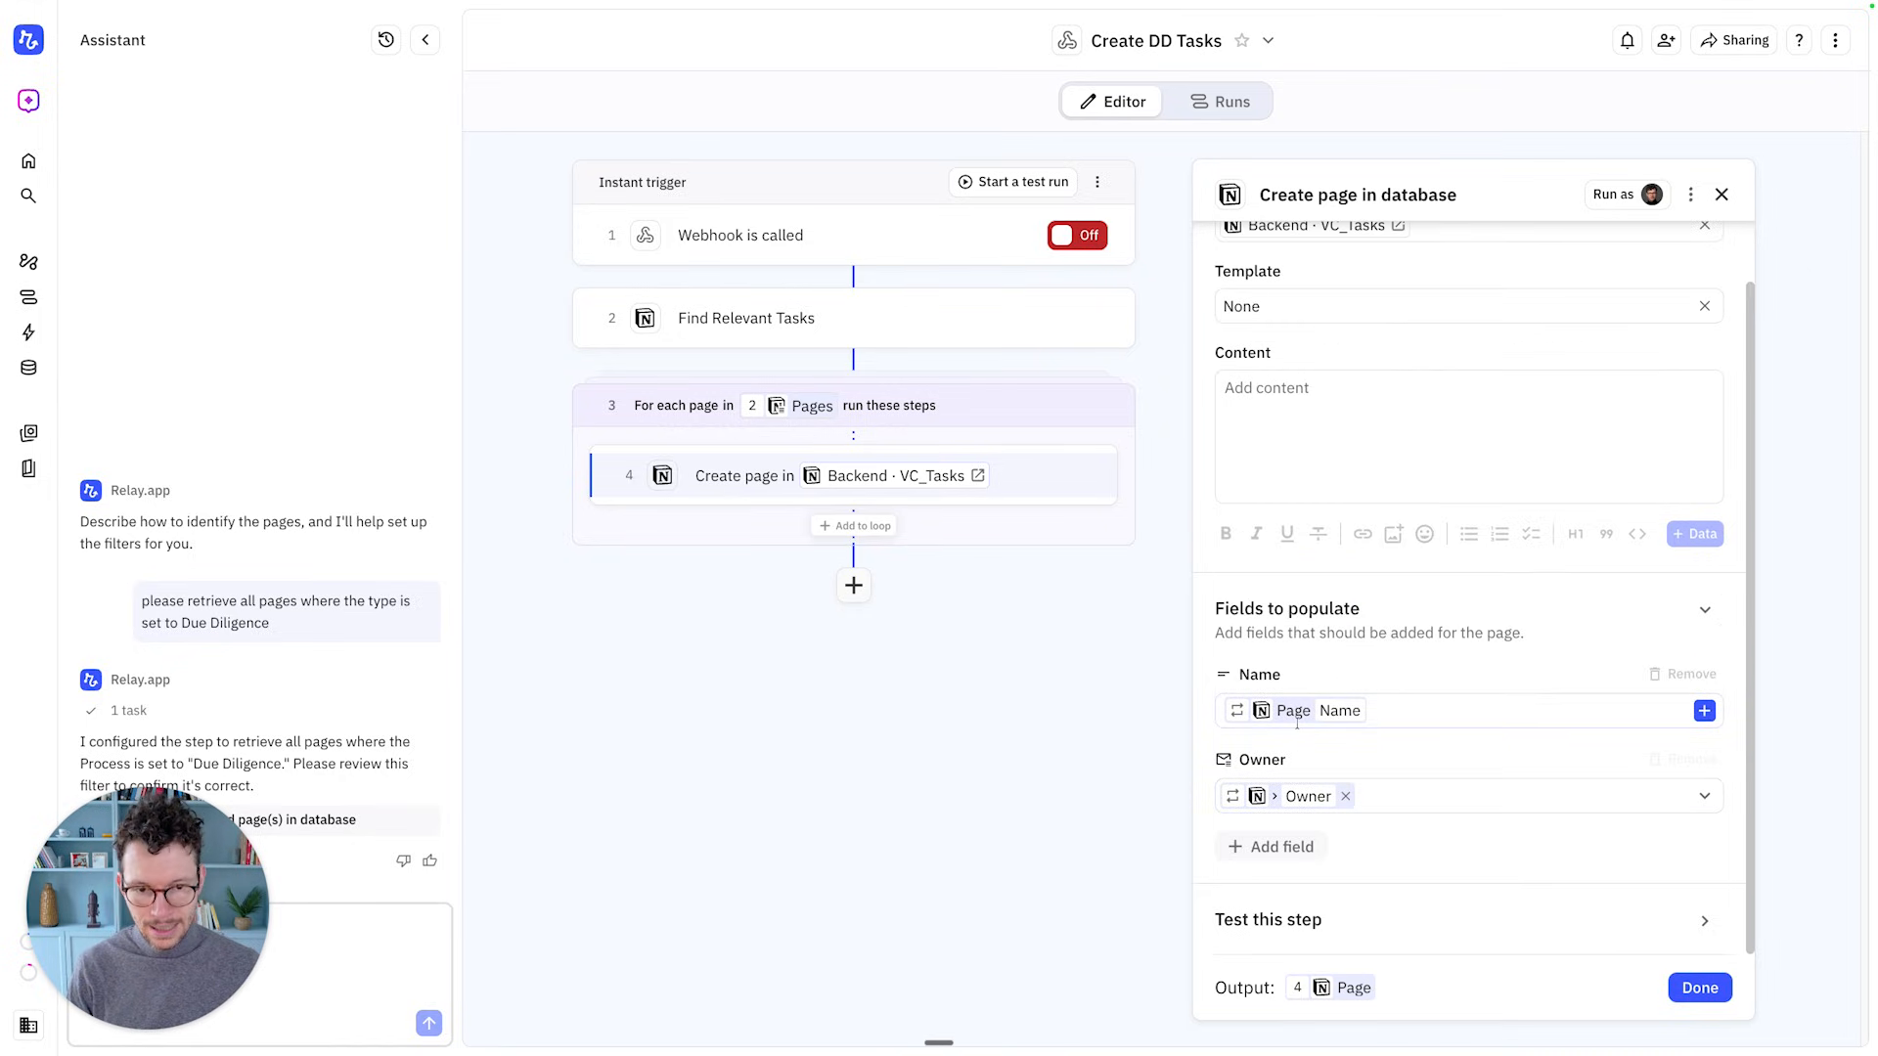
Add an unset Project field to the create-page step and close its settings
left_click(1268, 844)
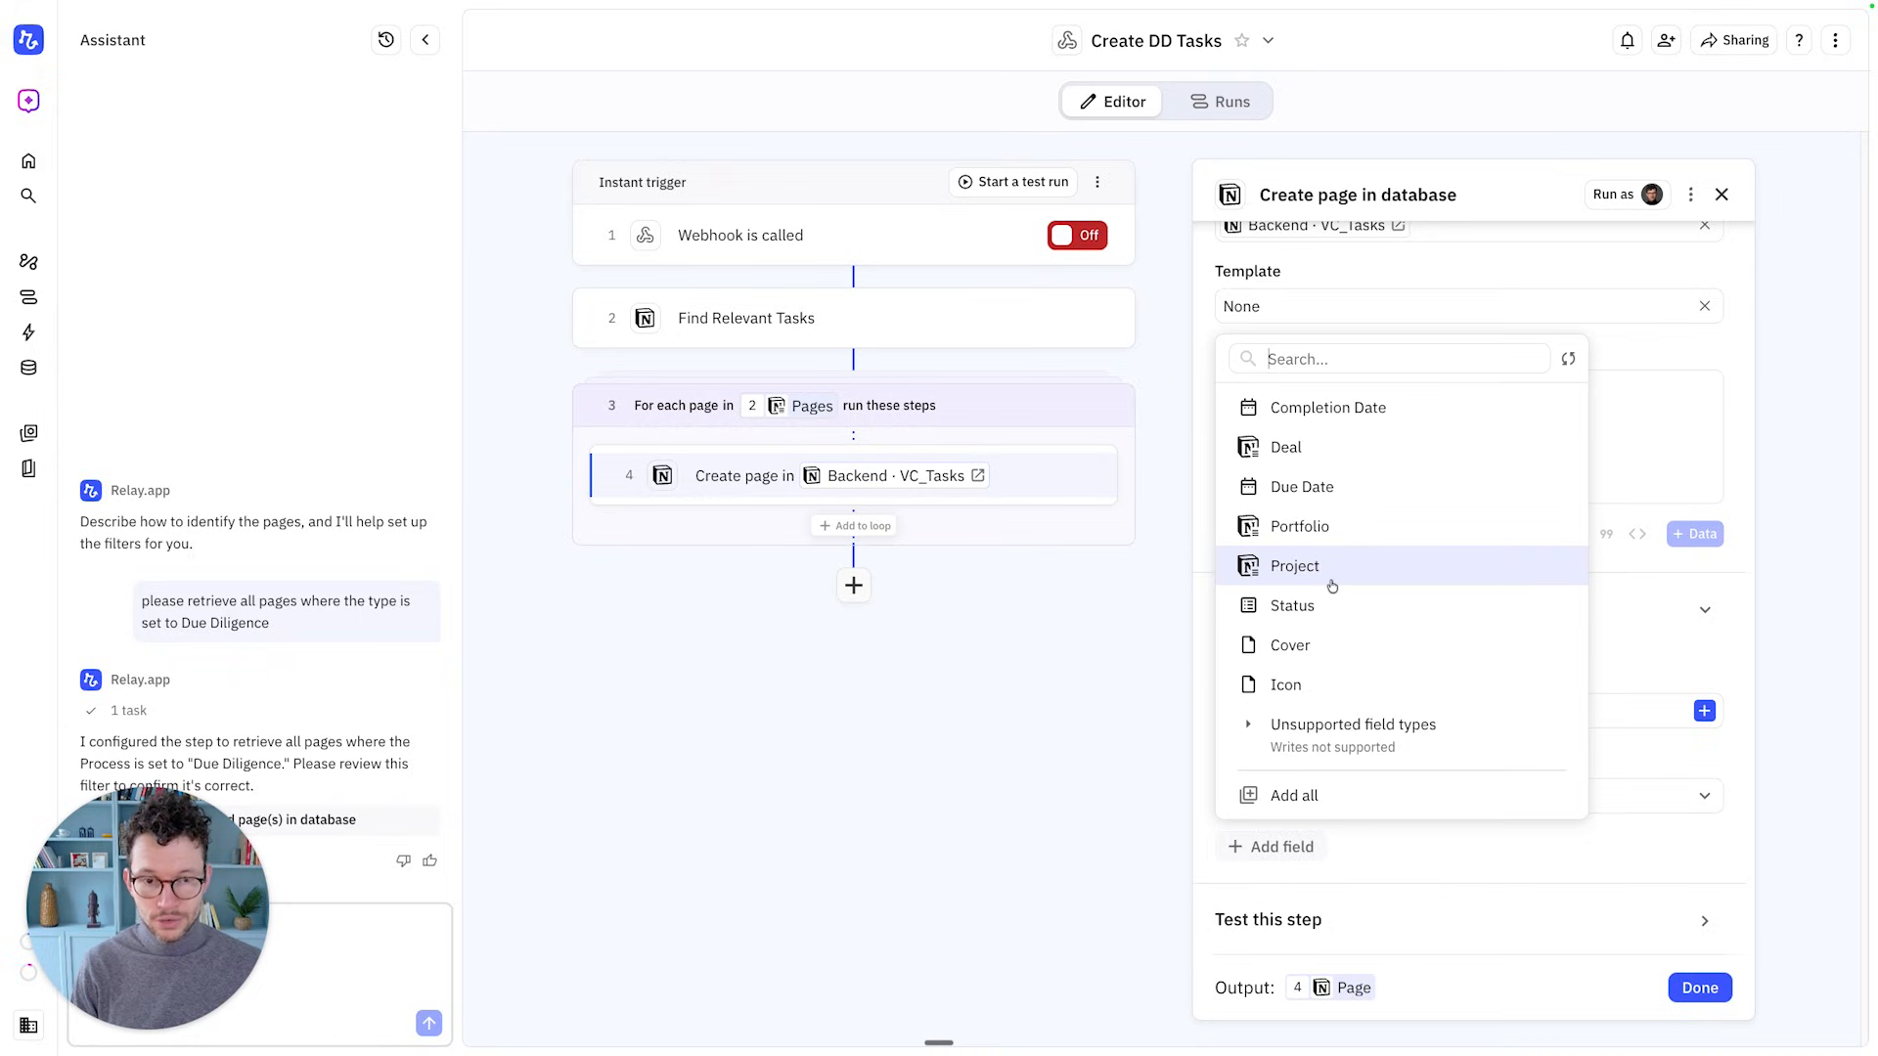
left_click(1295, 567)
left_click(1274, 794)
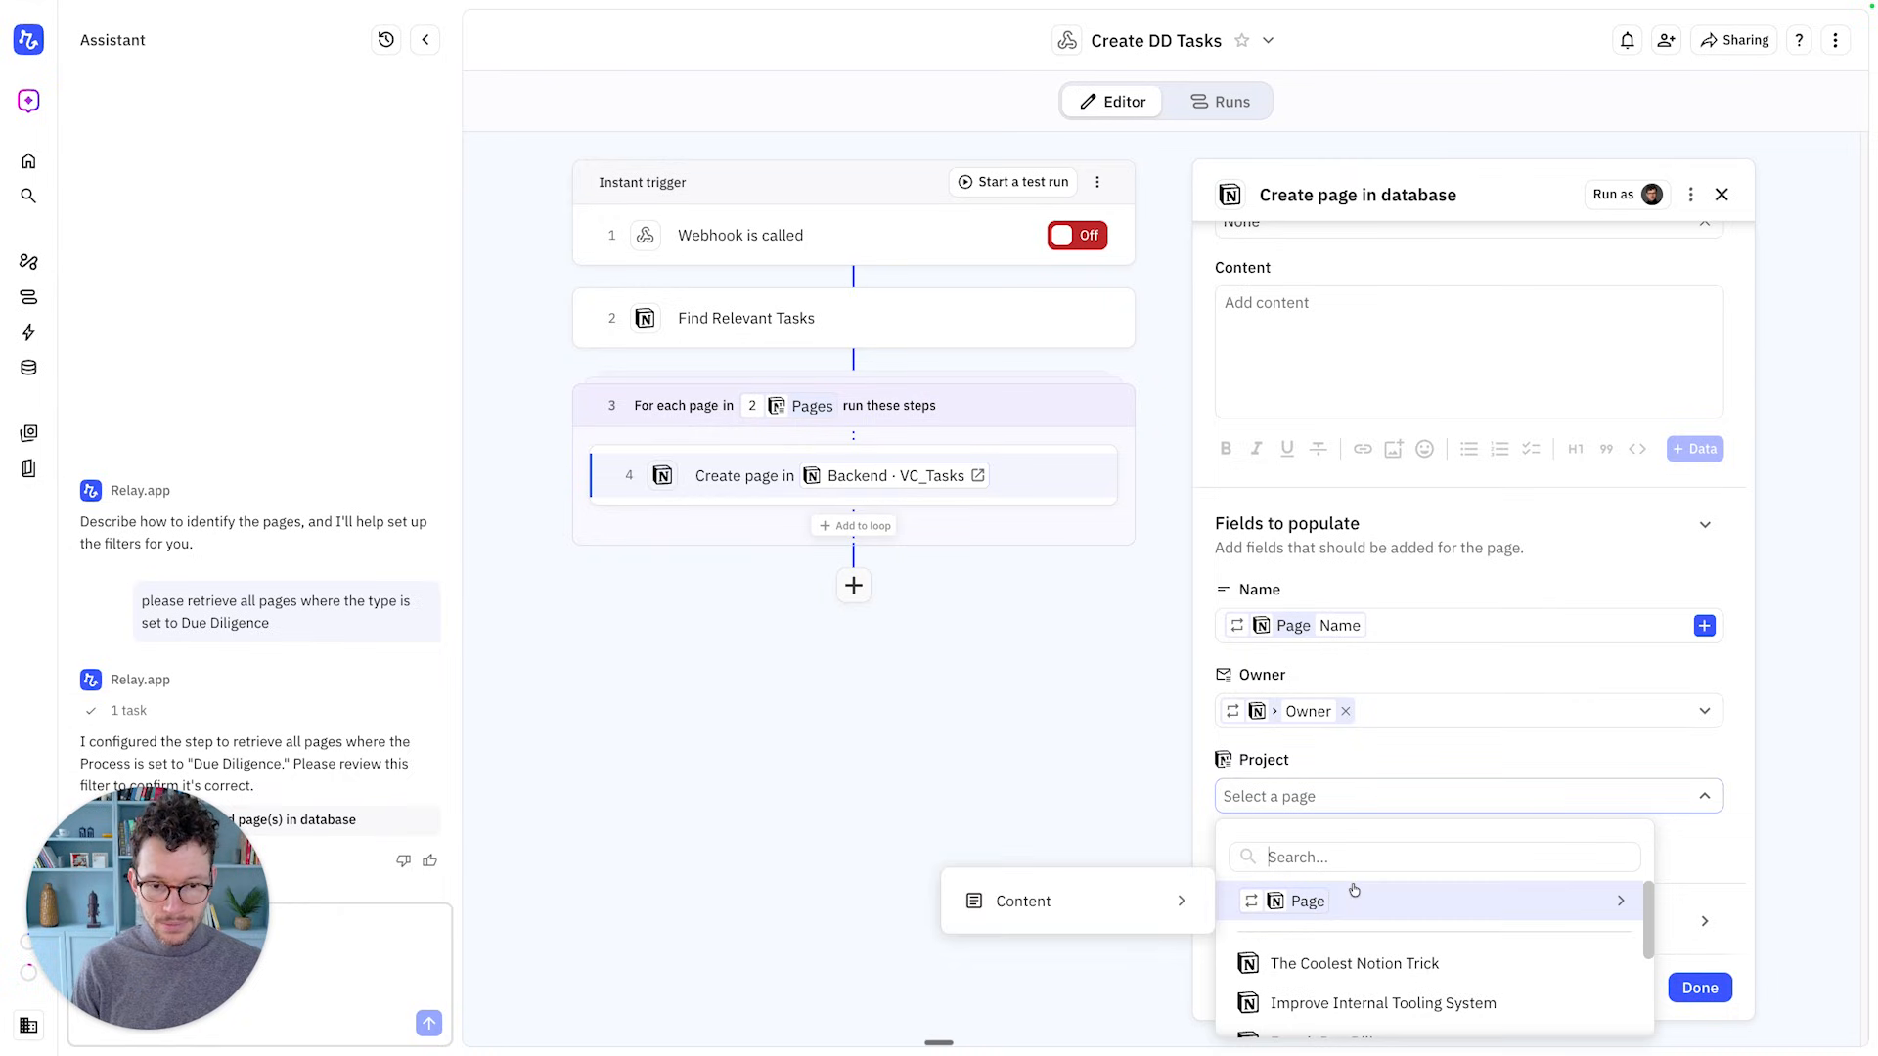
scroll(1349, 913, "down", 5)
scroll(1349, 914, "up", 5)
left_click(1343, 783)
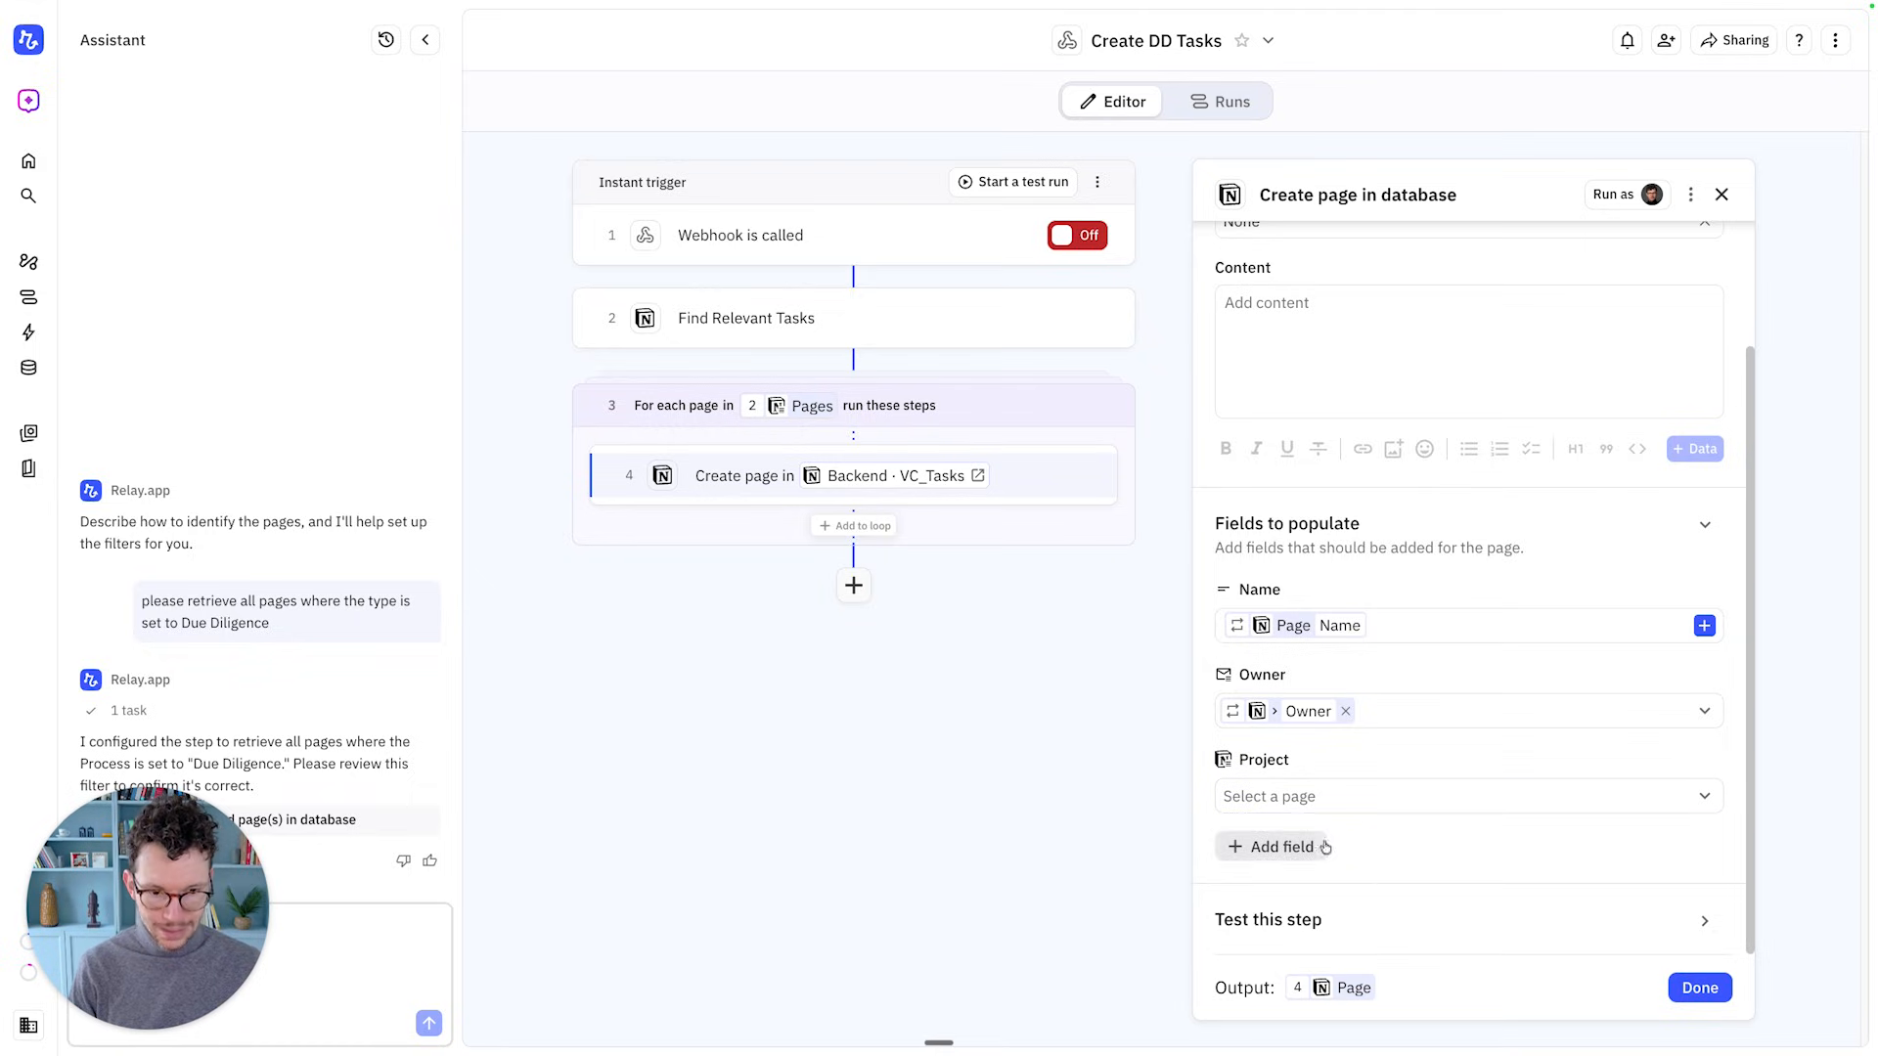
left_click(1682, 986)
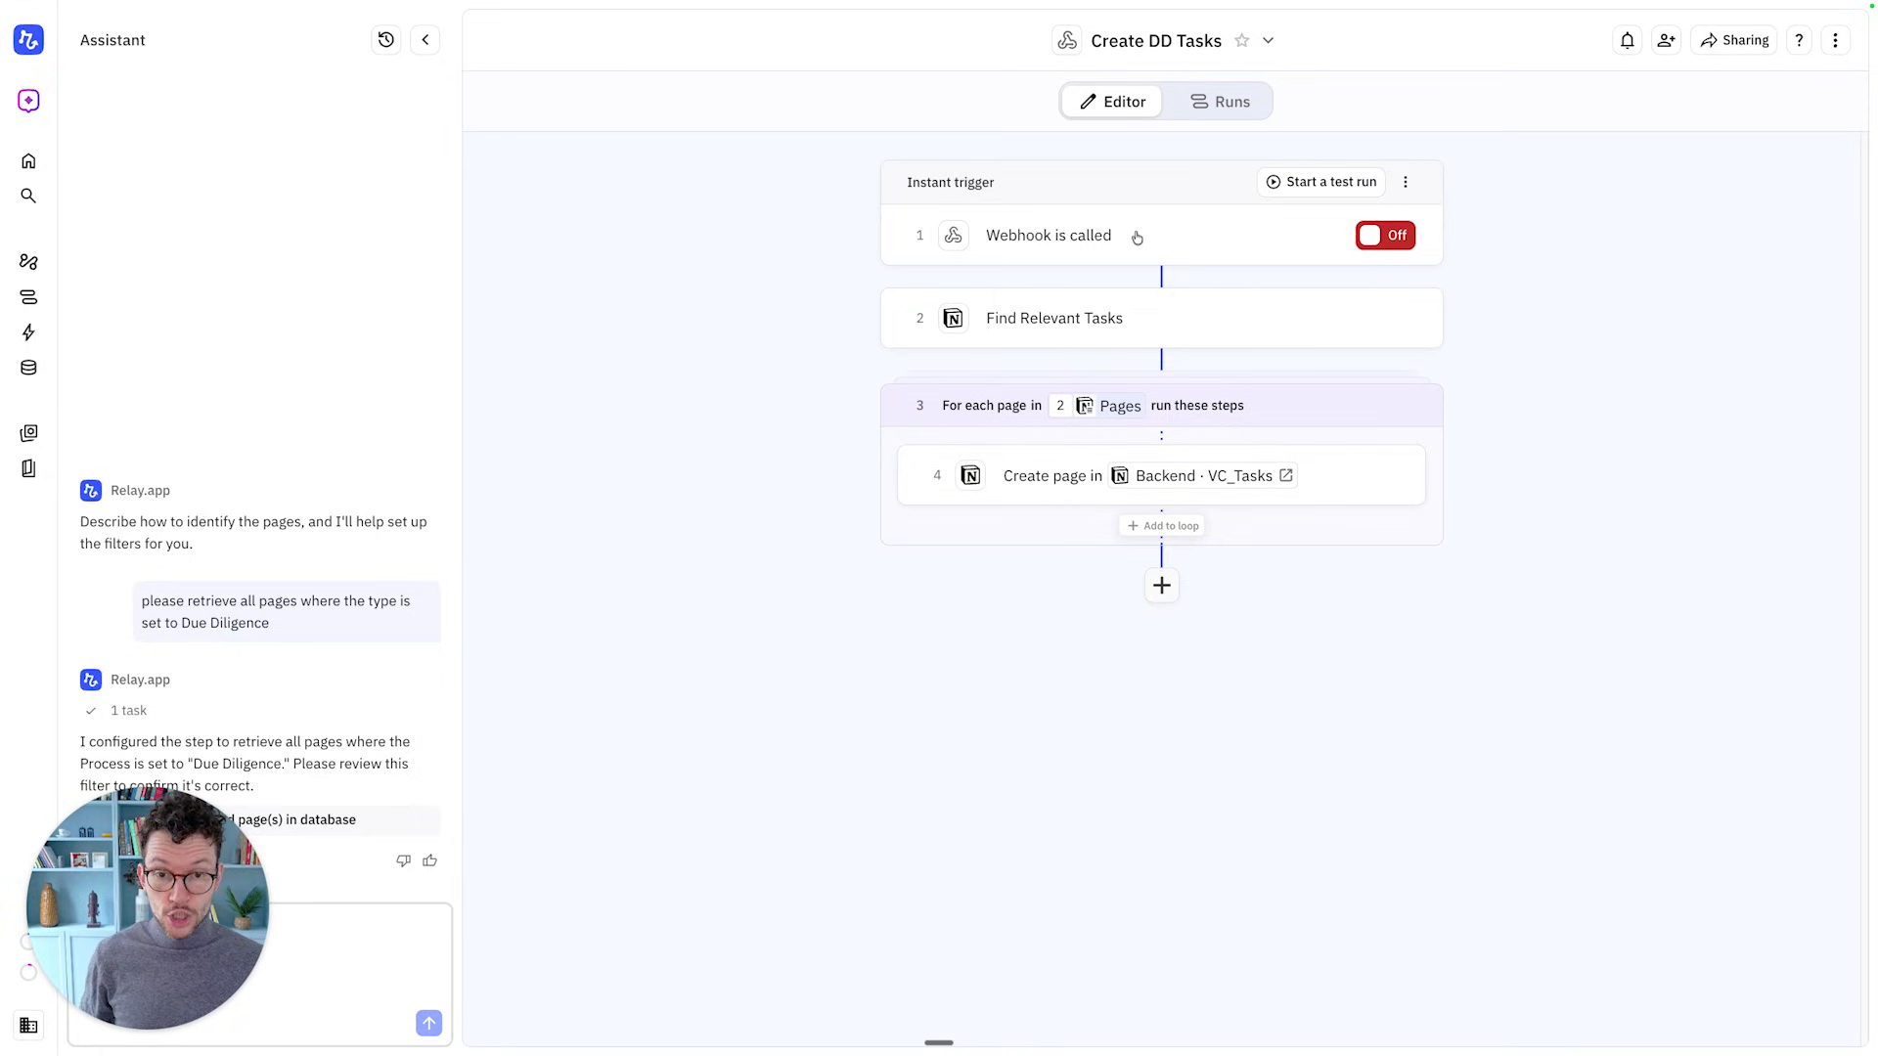
Insert a Notion Find page(s) in database step as step 2, reading from Backend · Projects
left_click(1162, 278)
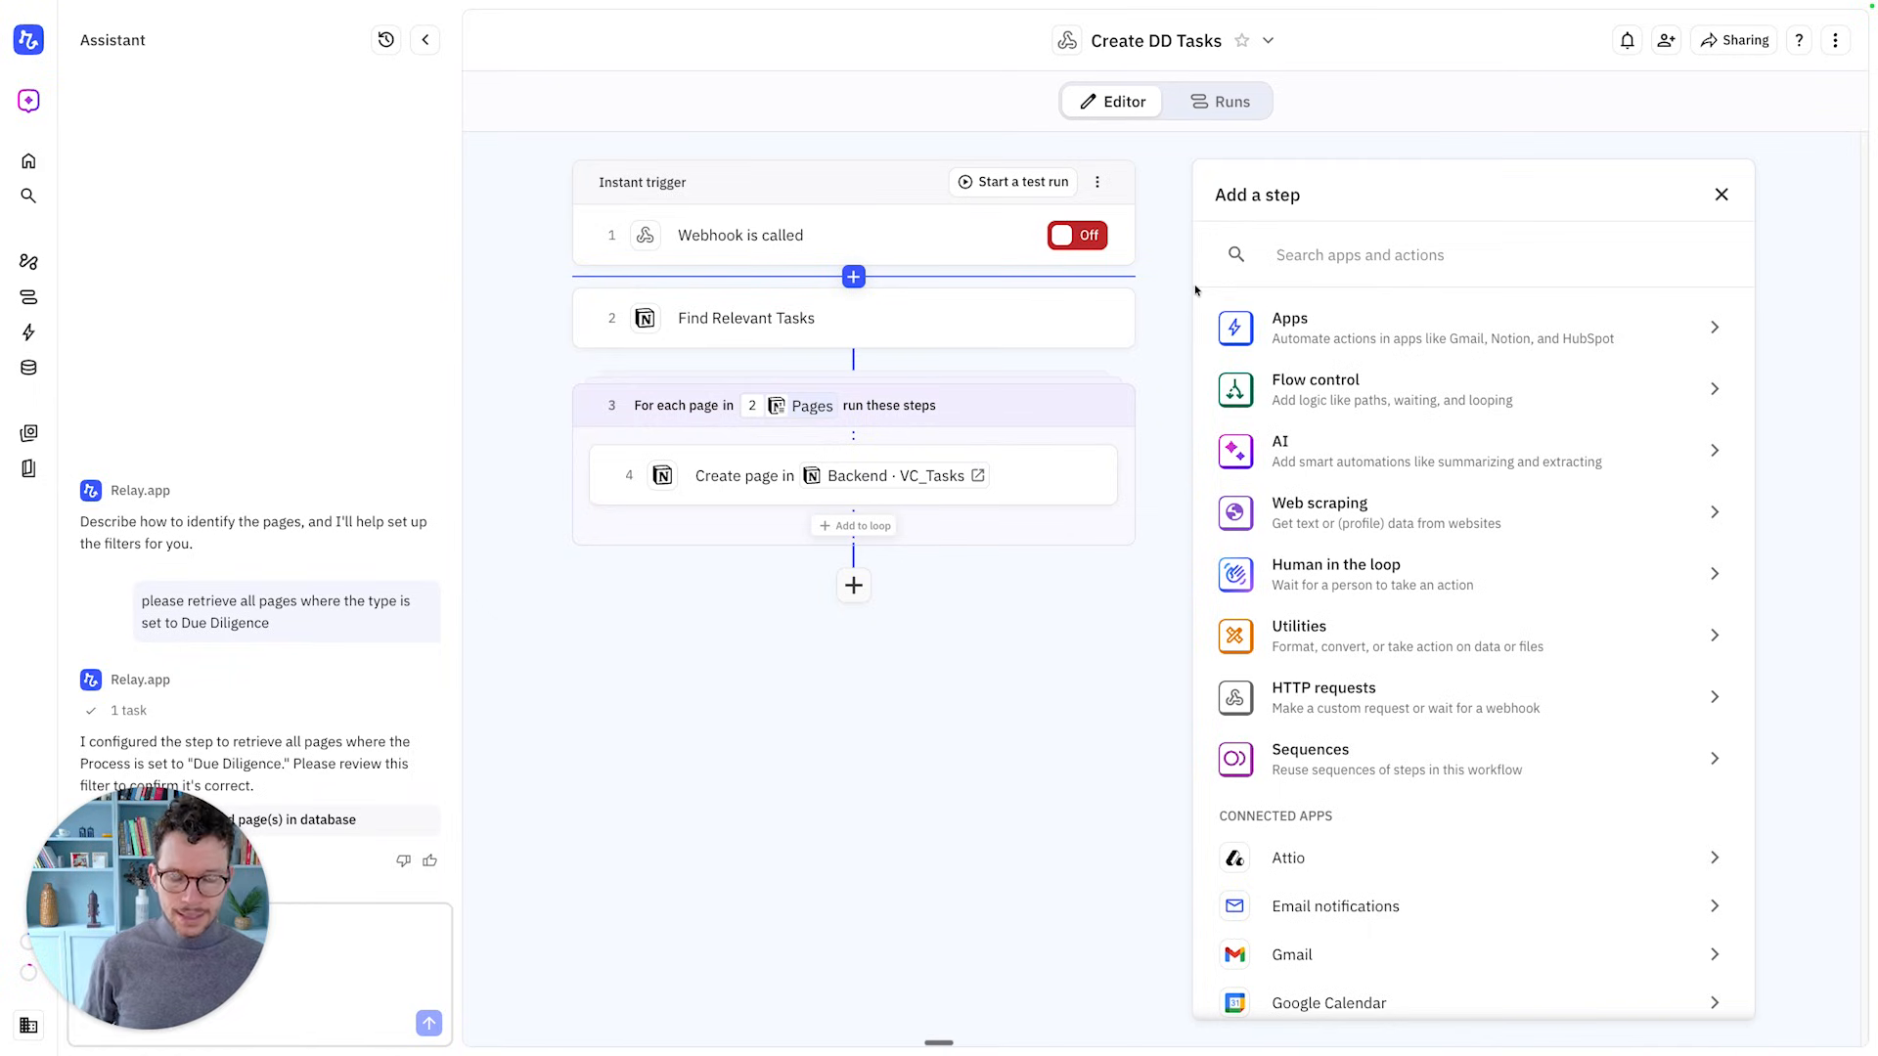
type("notion")
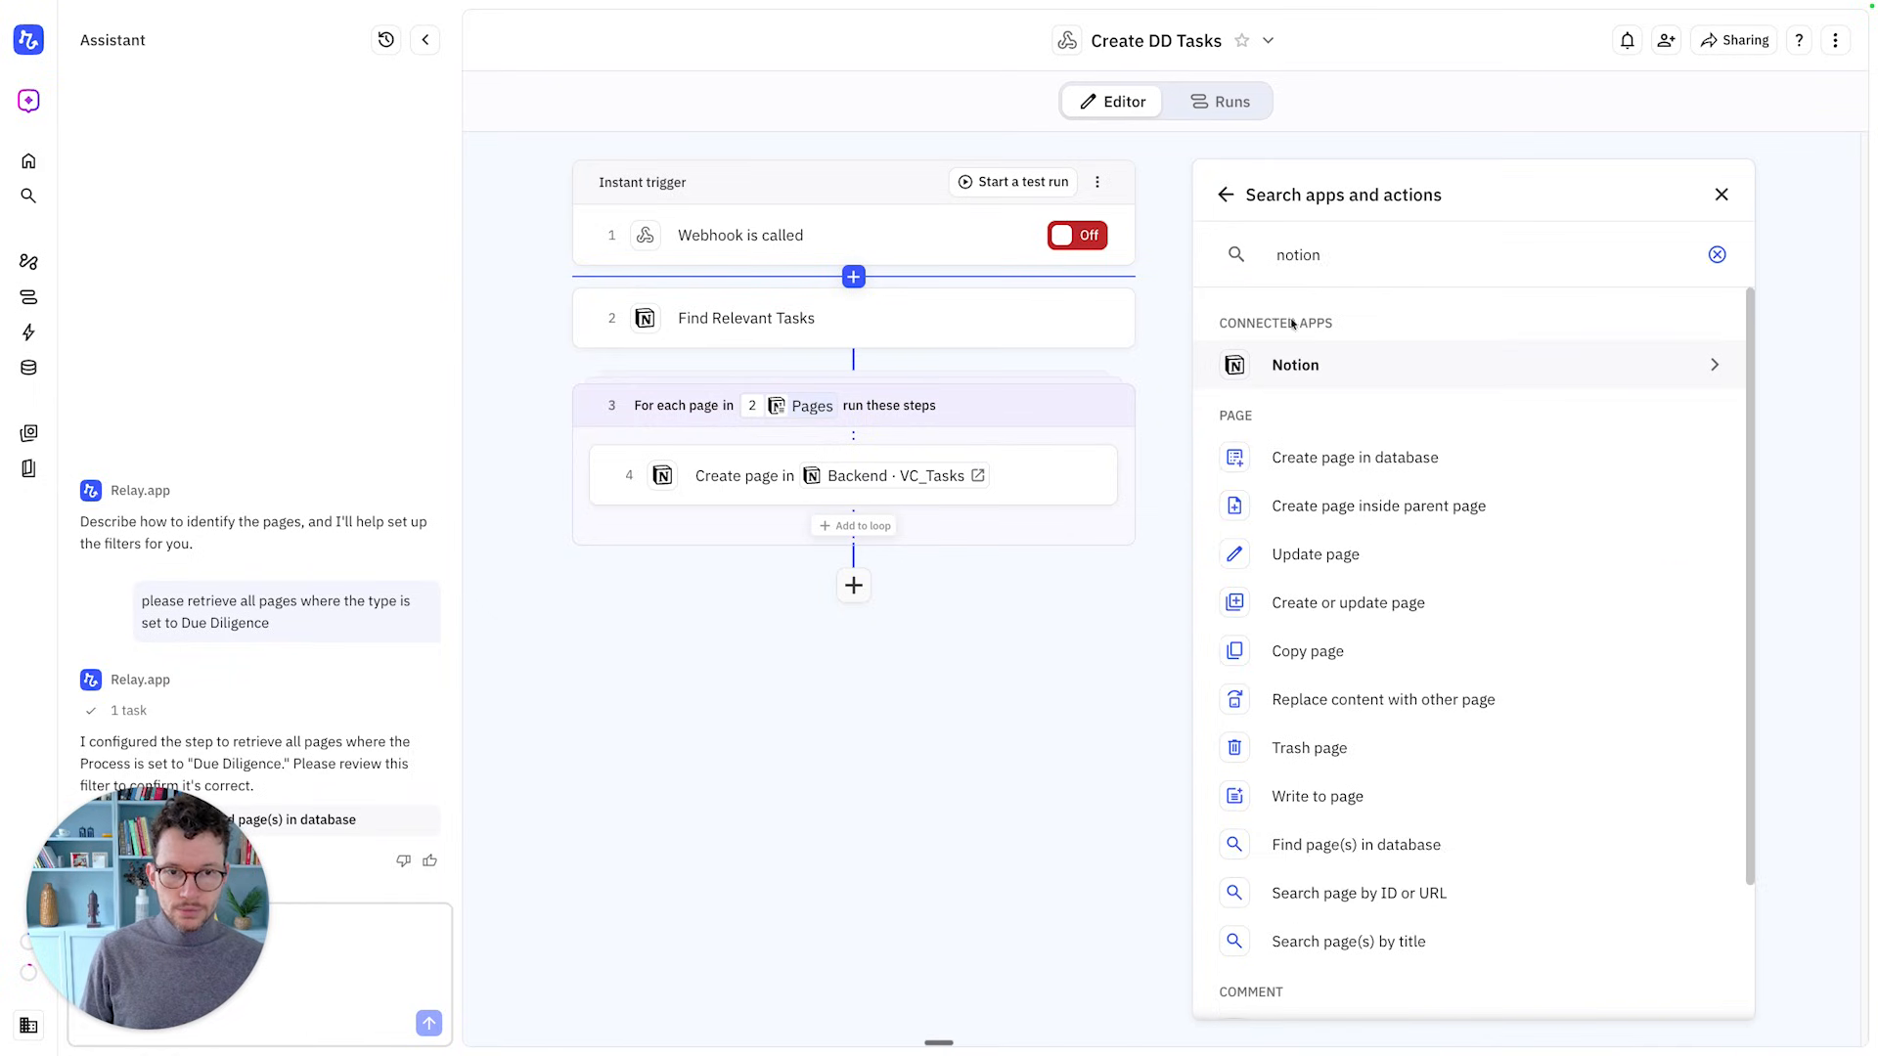
left_click(1295, 364)
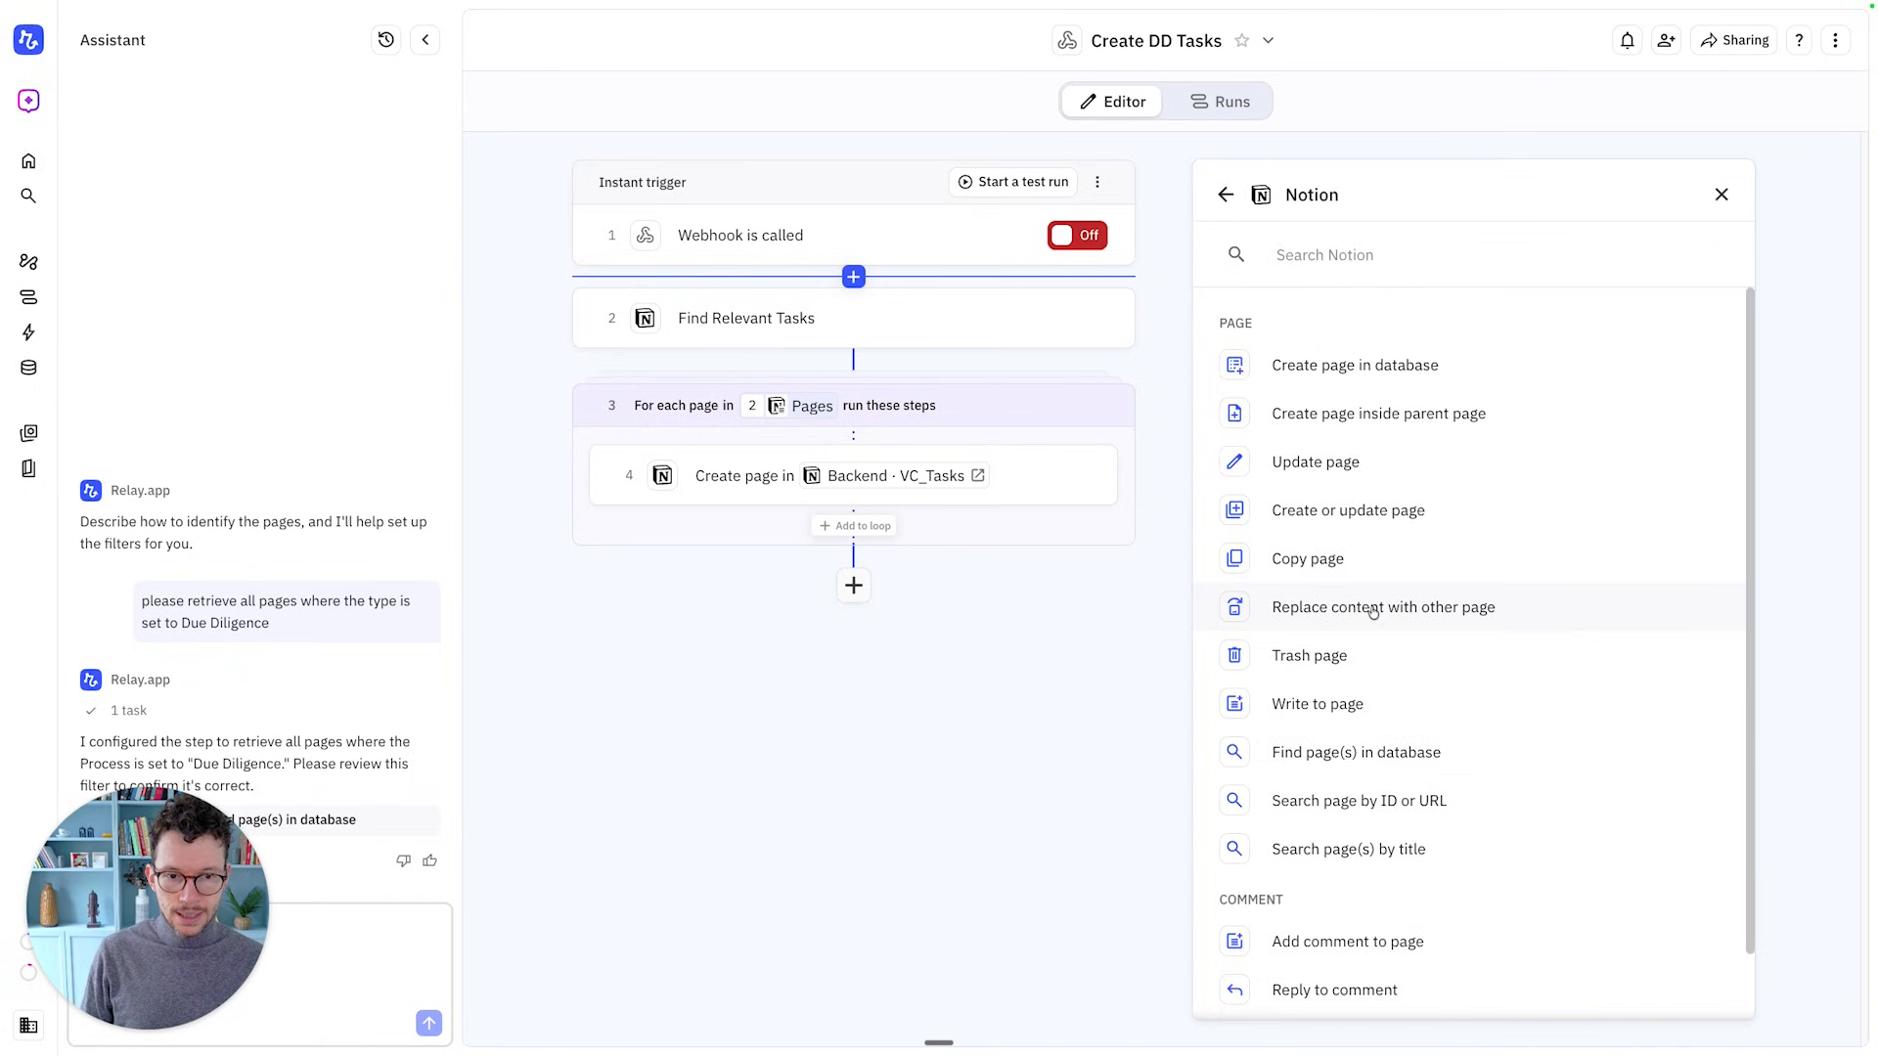
left_click(1335, 759)
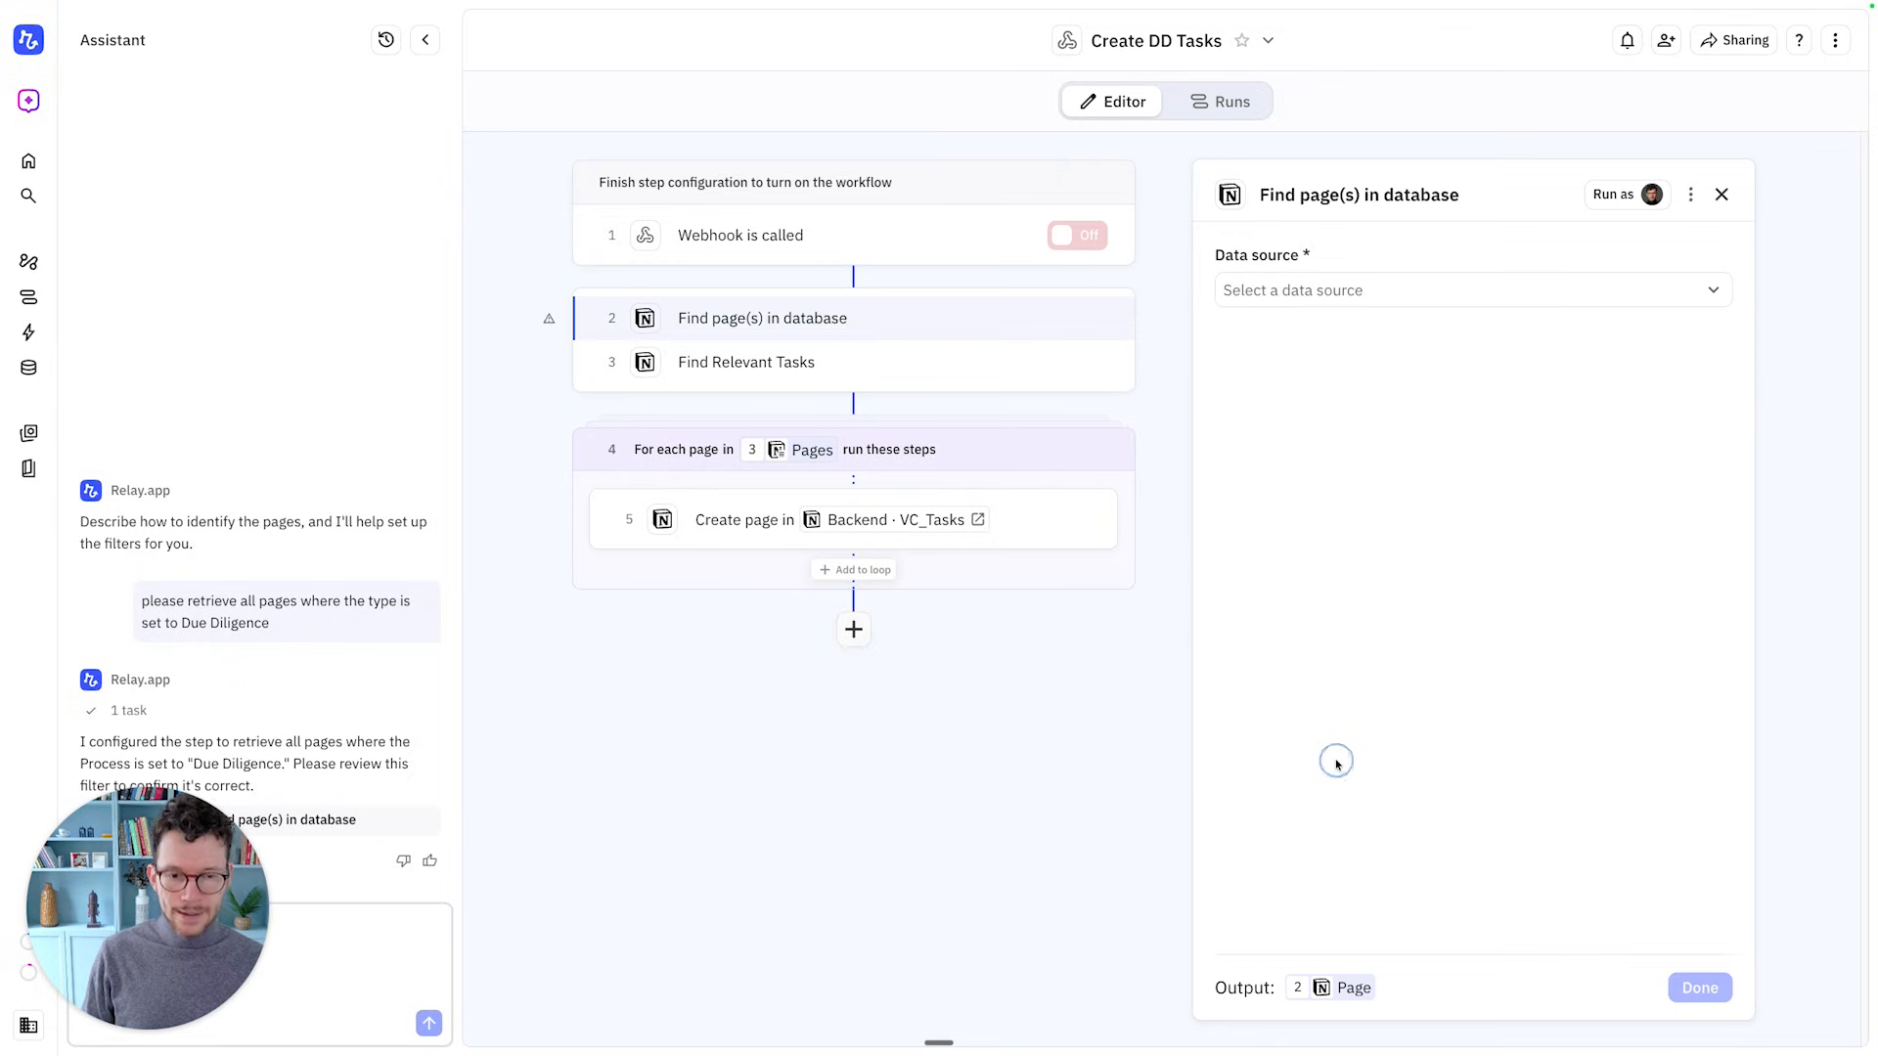
left_click(1316, 303)
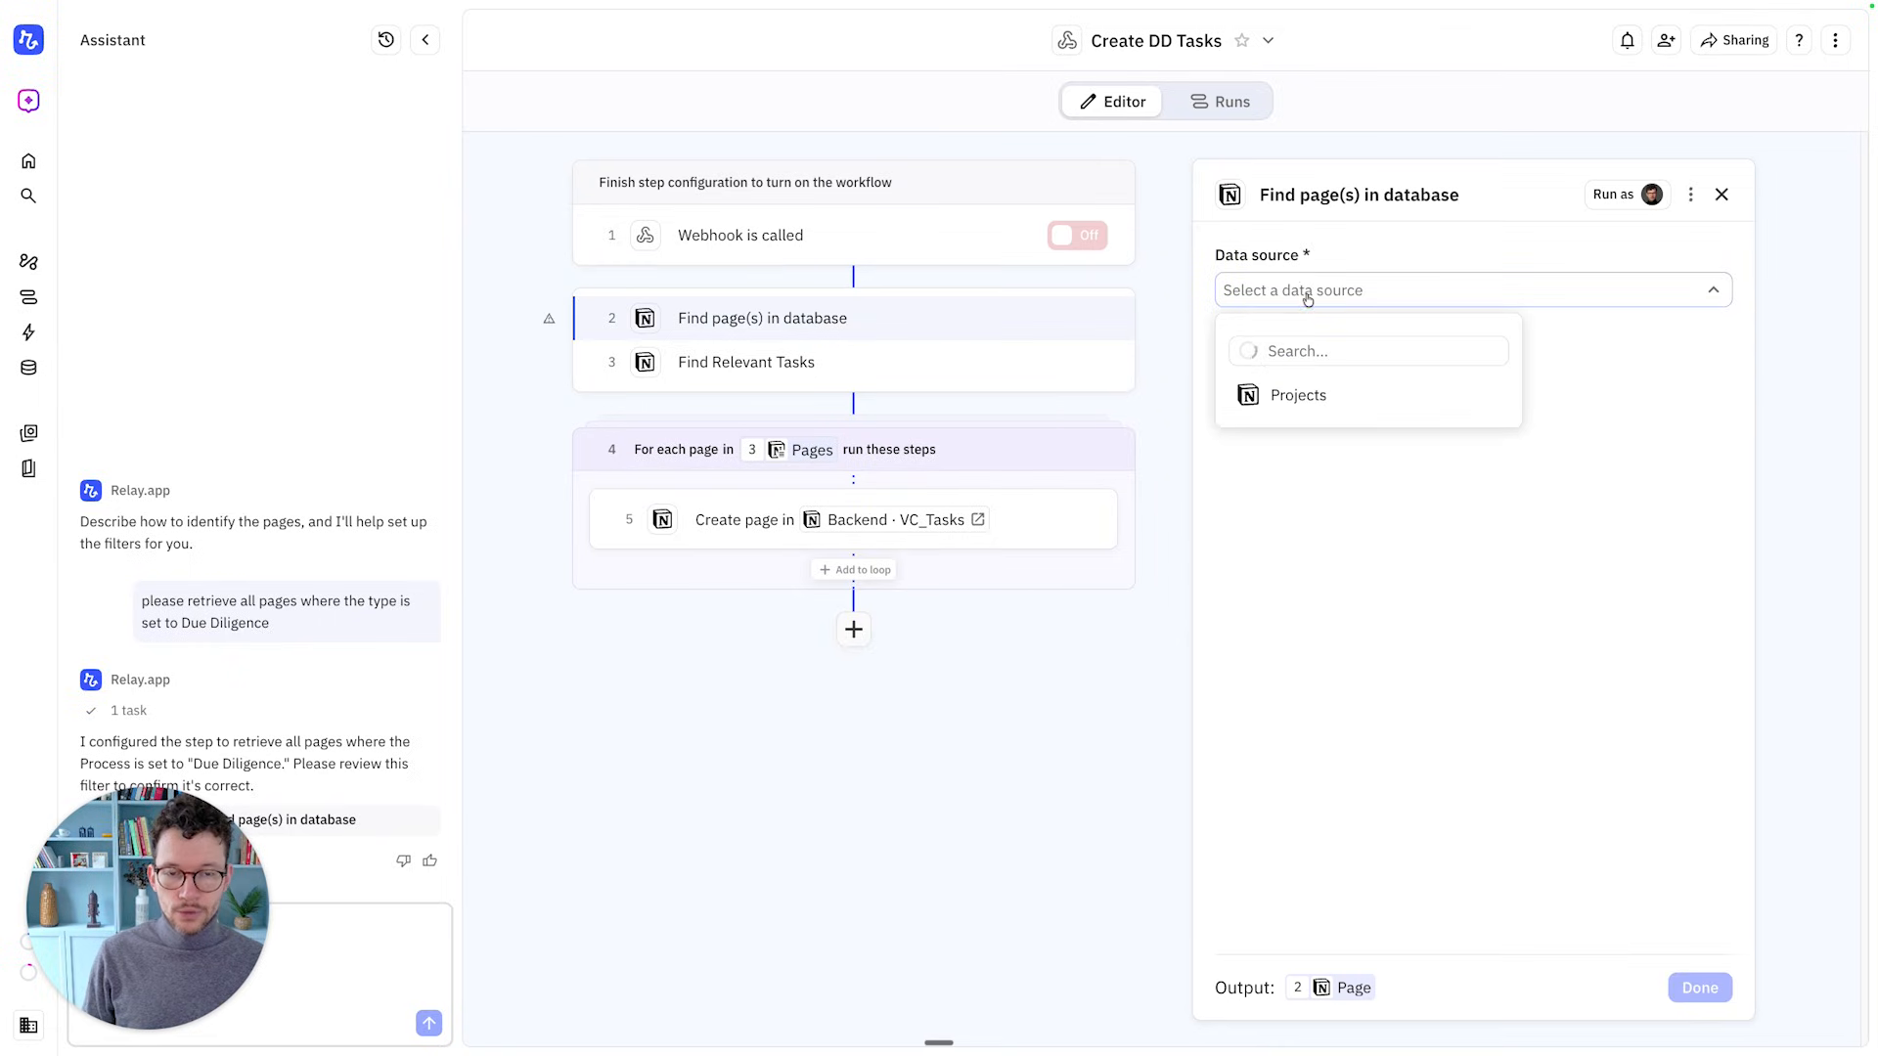
type("projects")
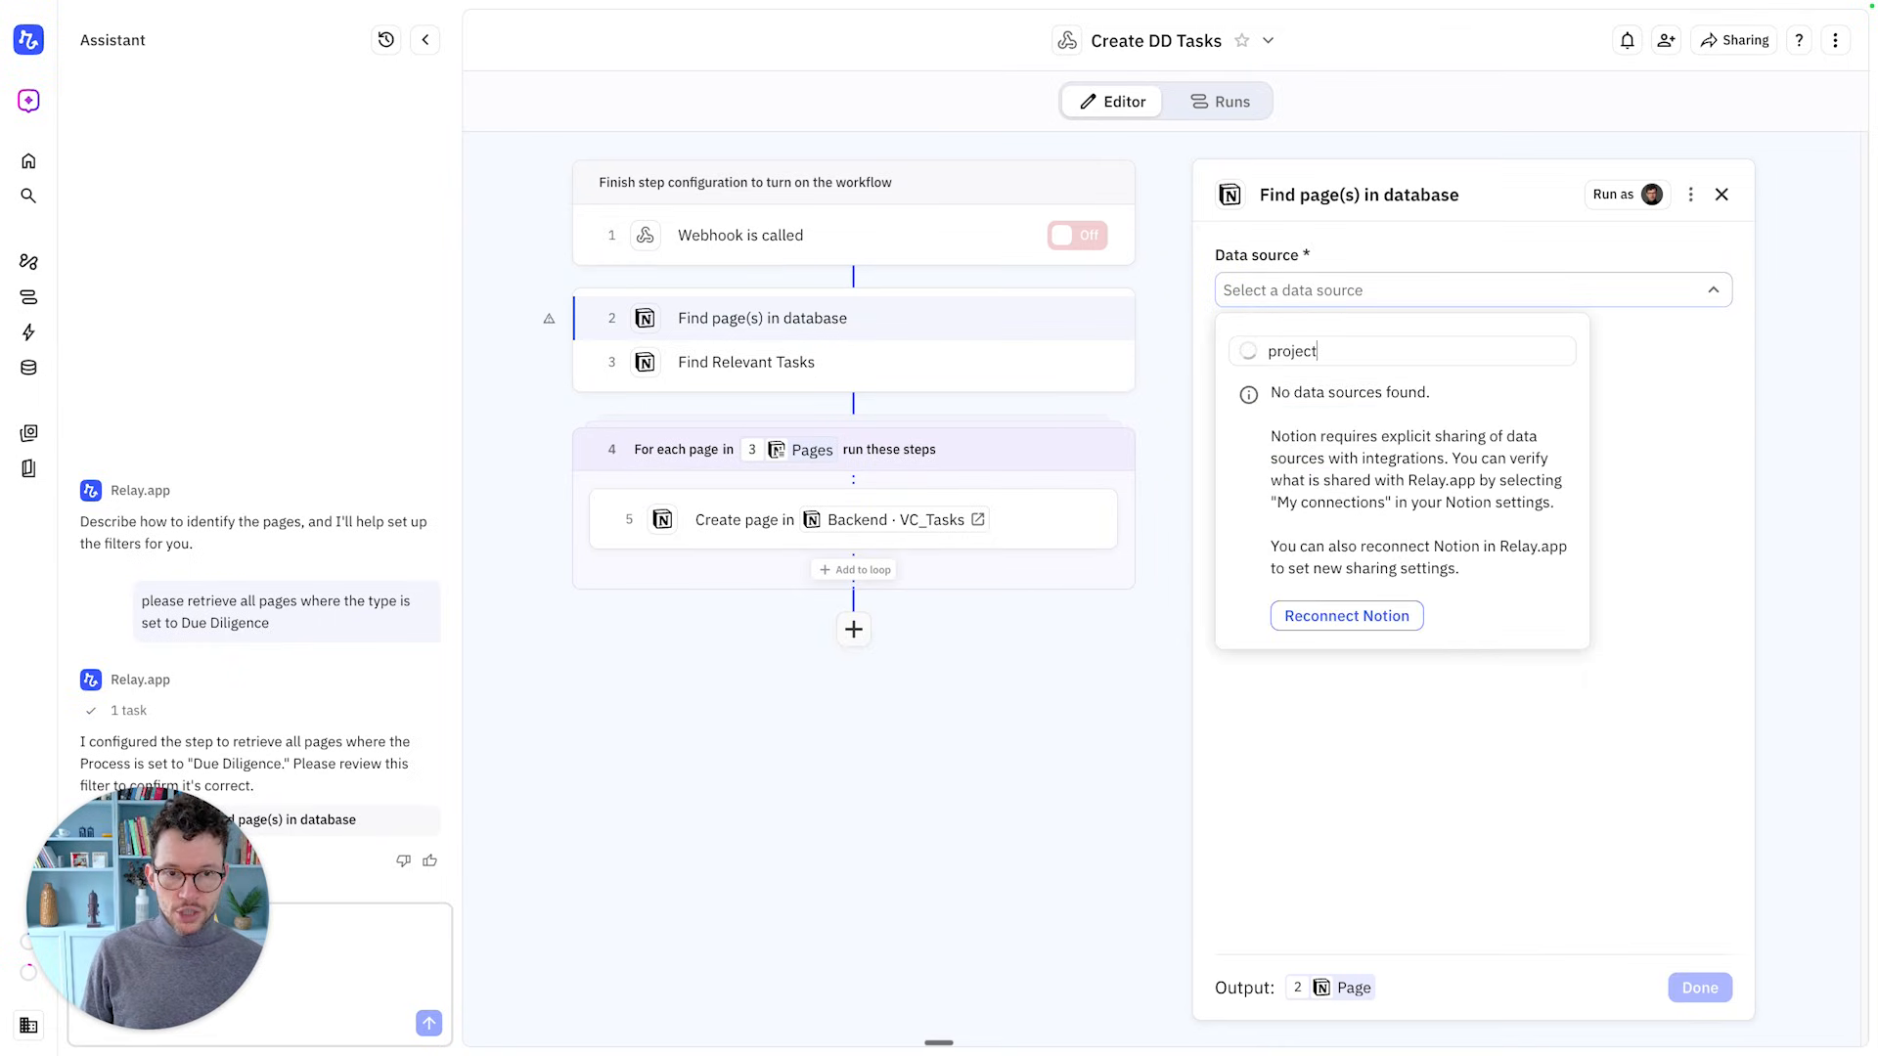
left_click(1330, 391)
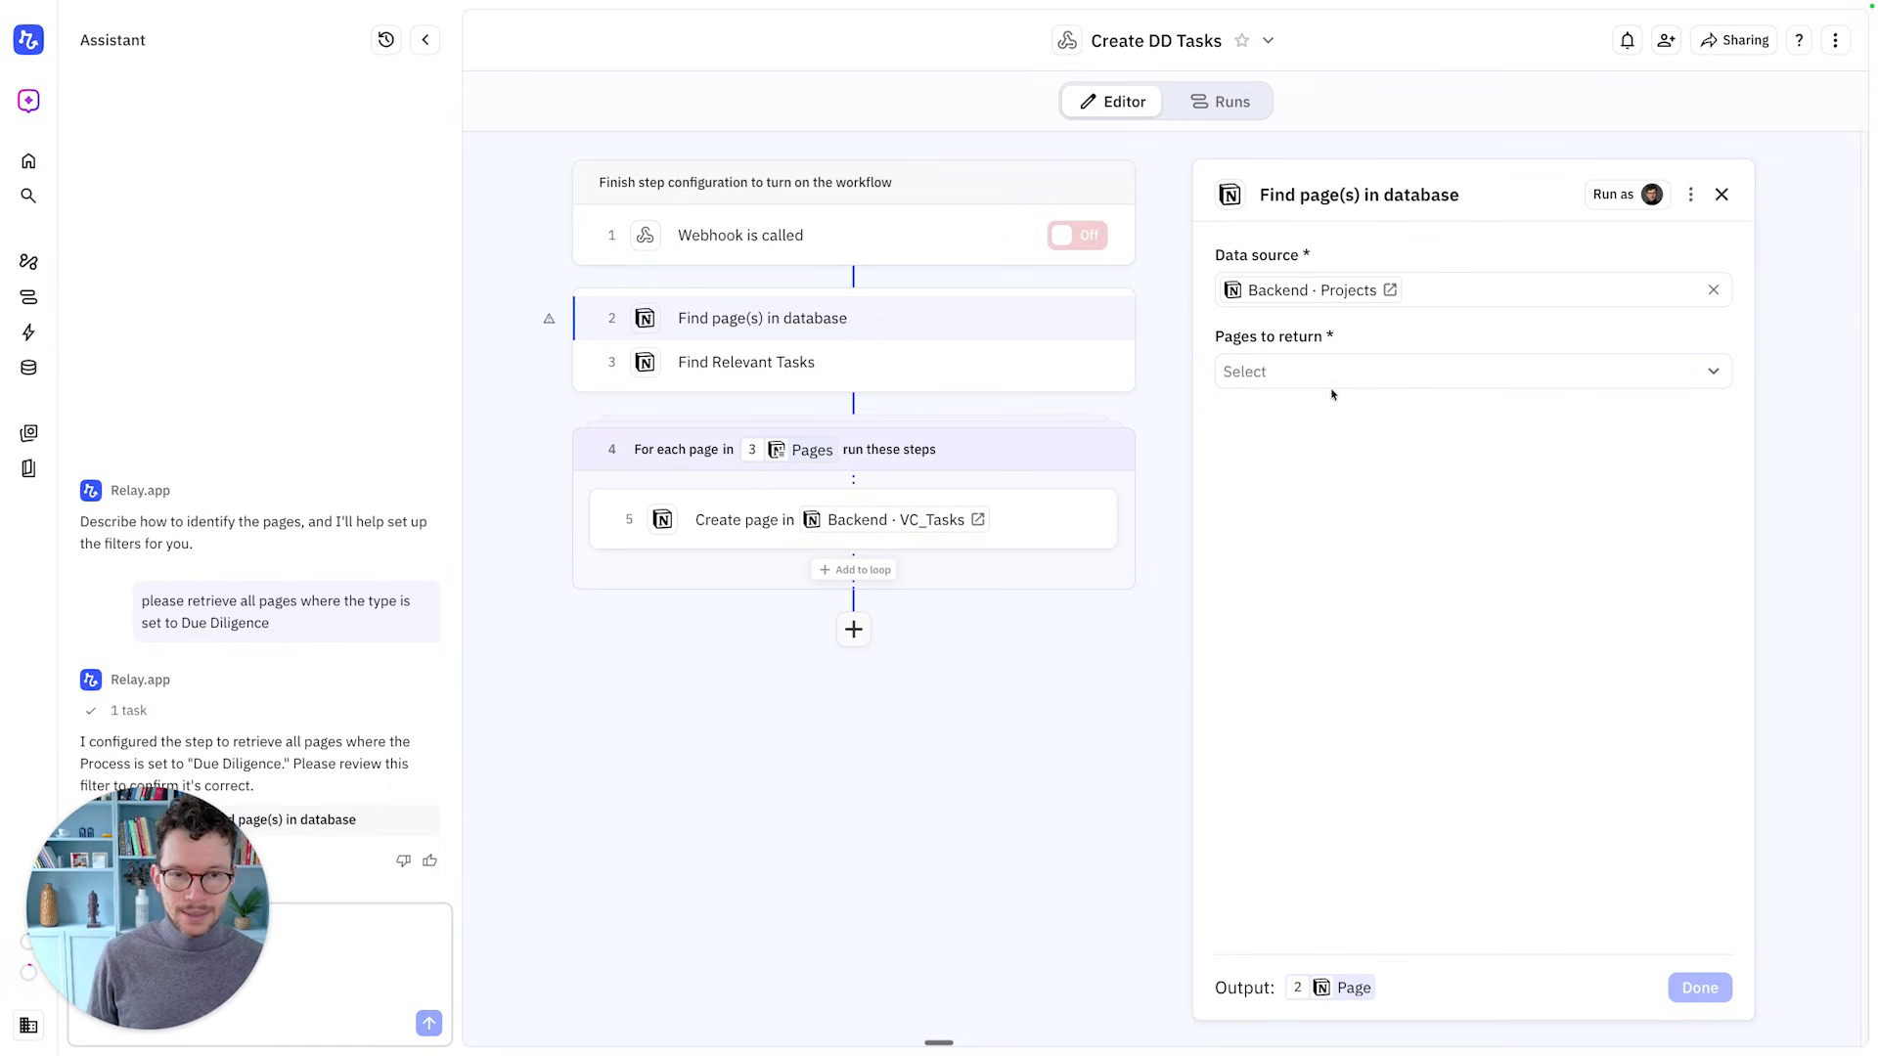
Return a list of all matching pages, filtered where Page ID equals the webhook call's id
left_click(1313, 373)
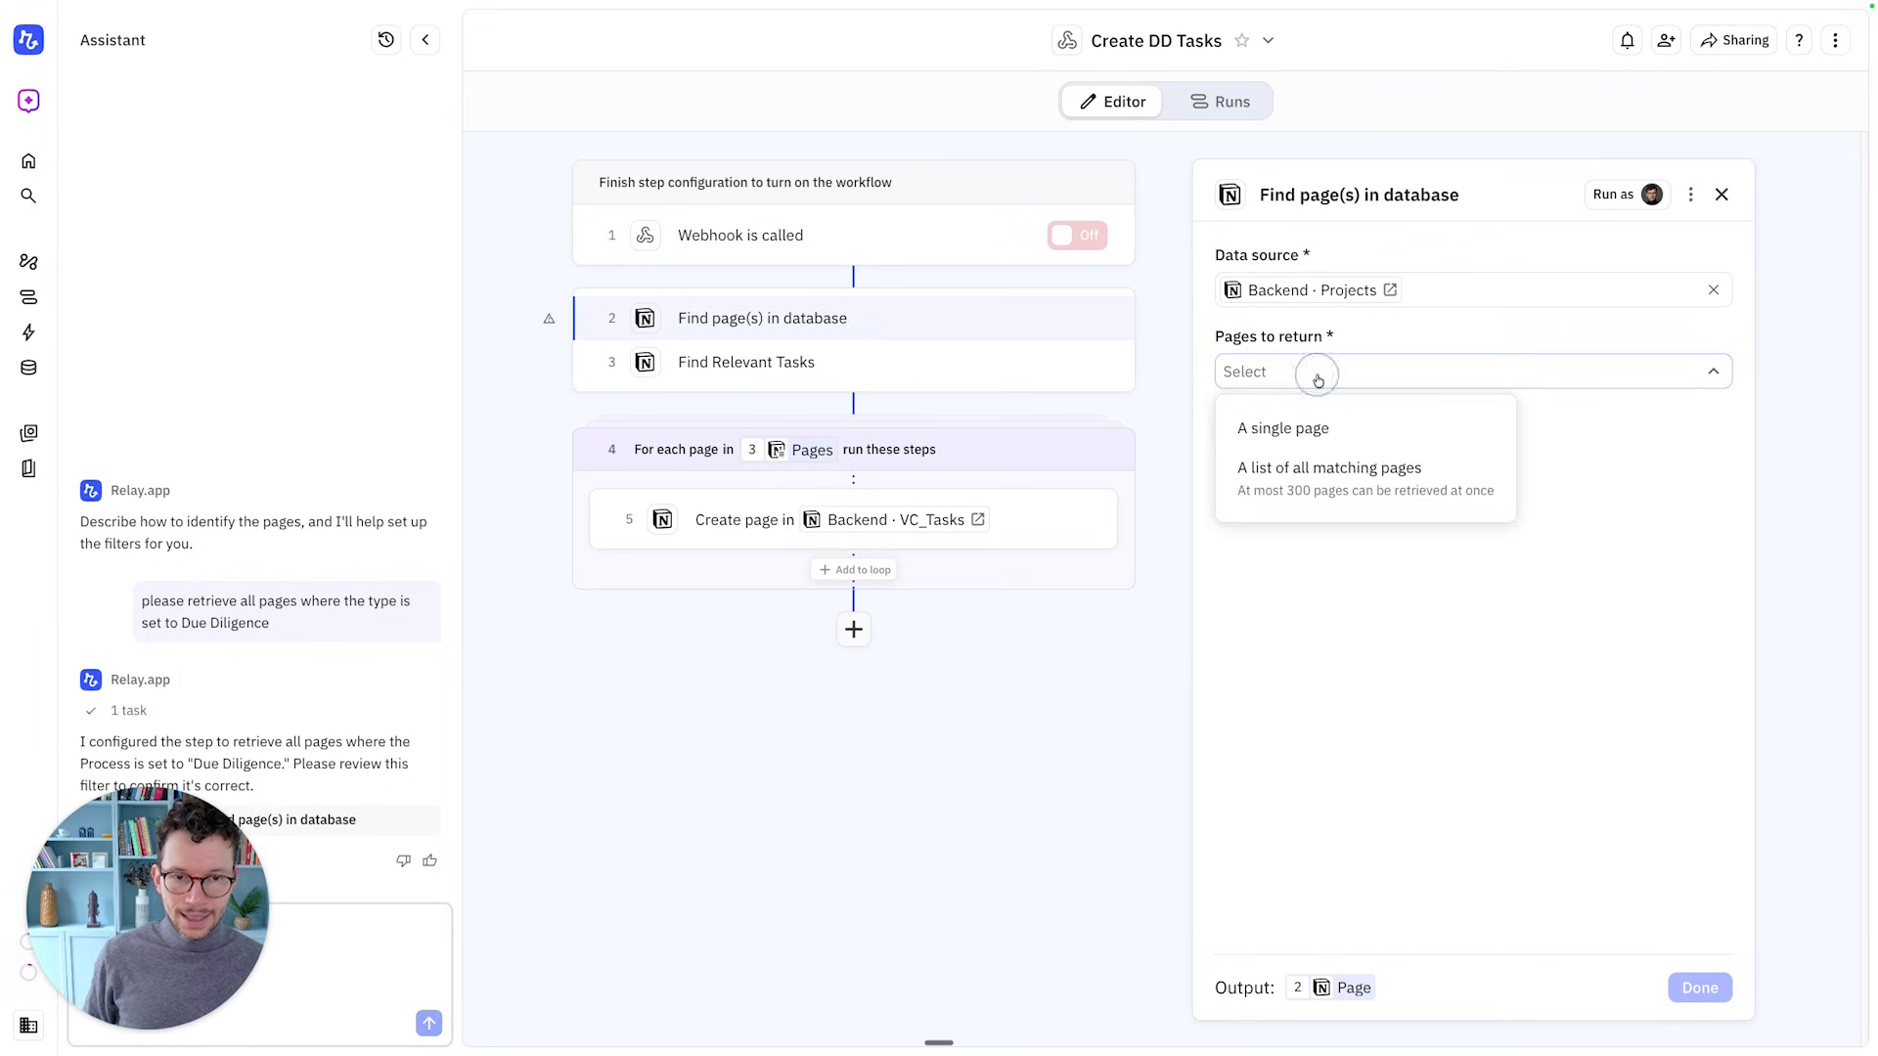
left_click(1275, 477)
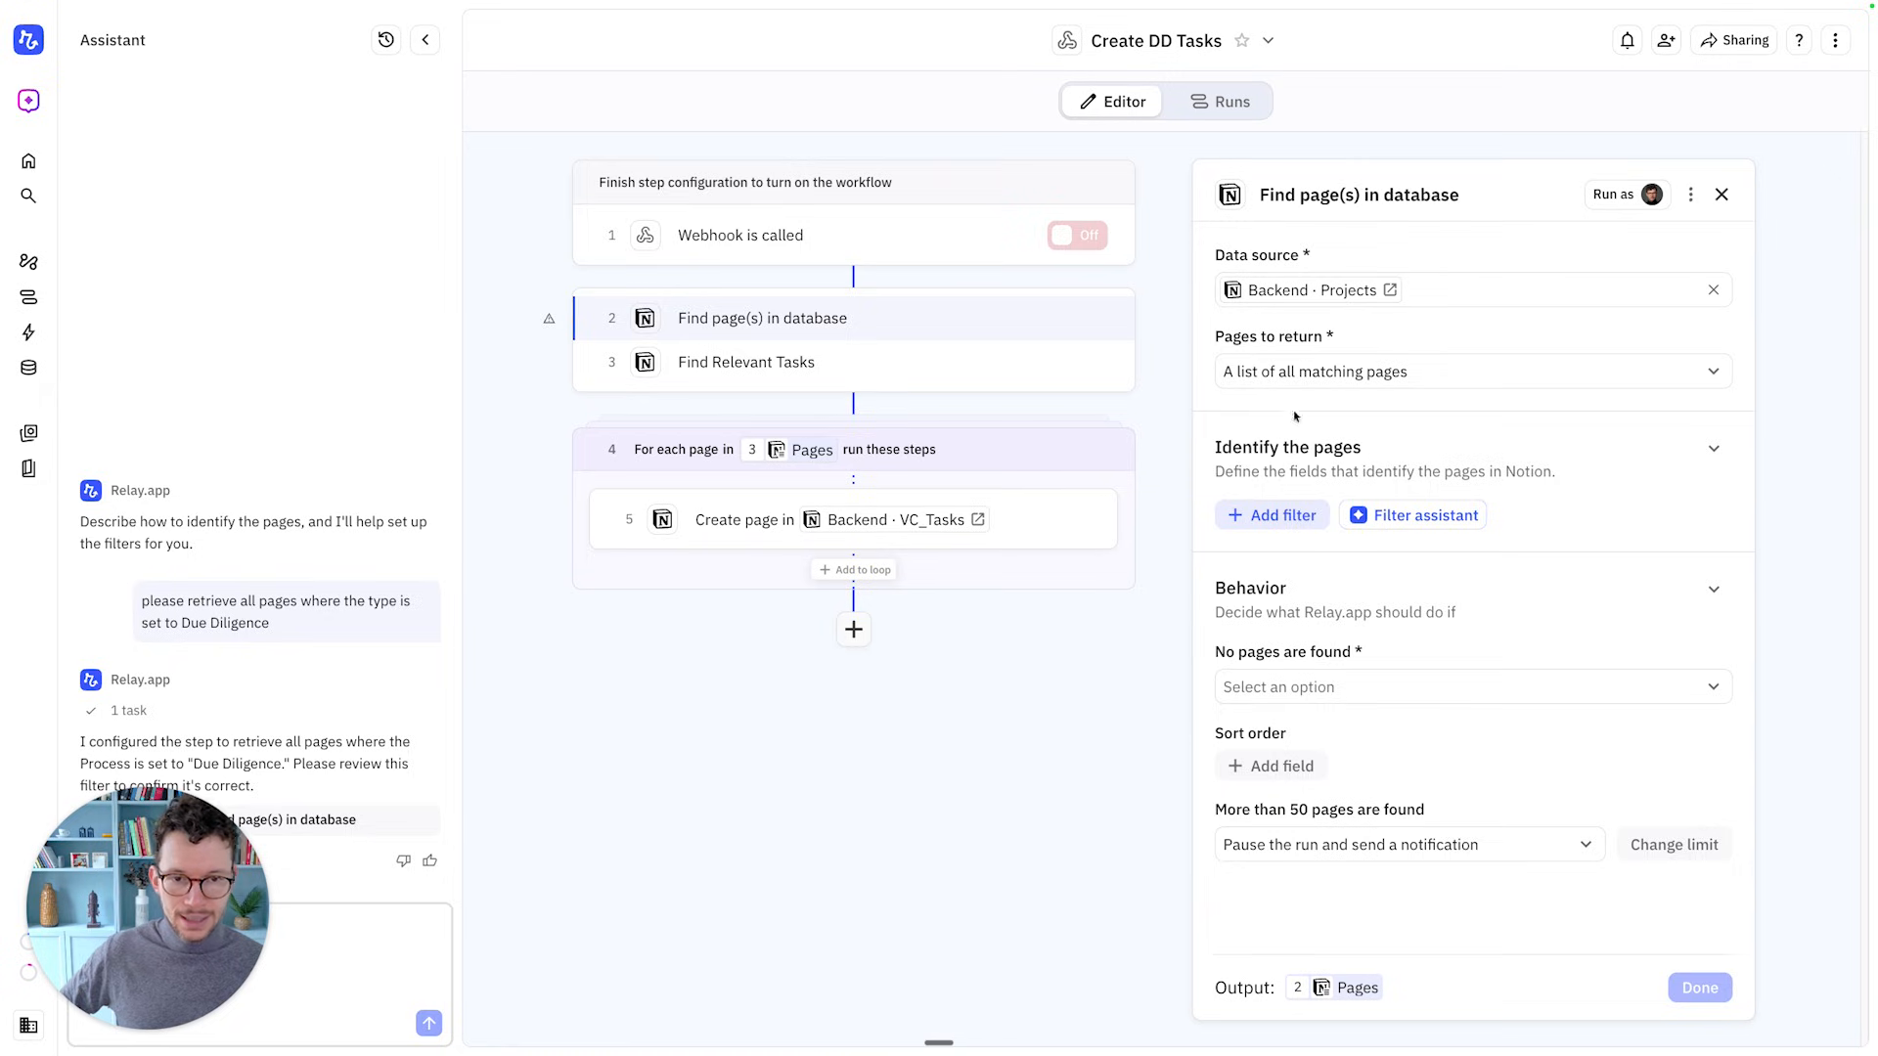
left_click(1285, 525)
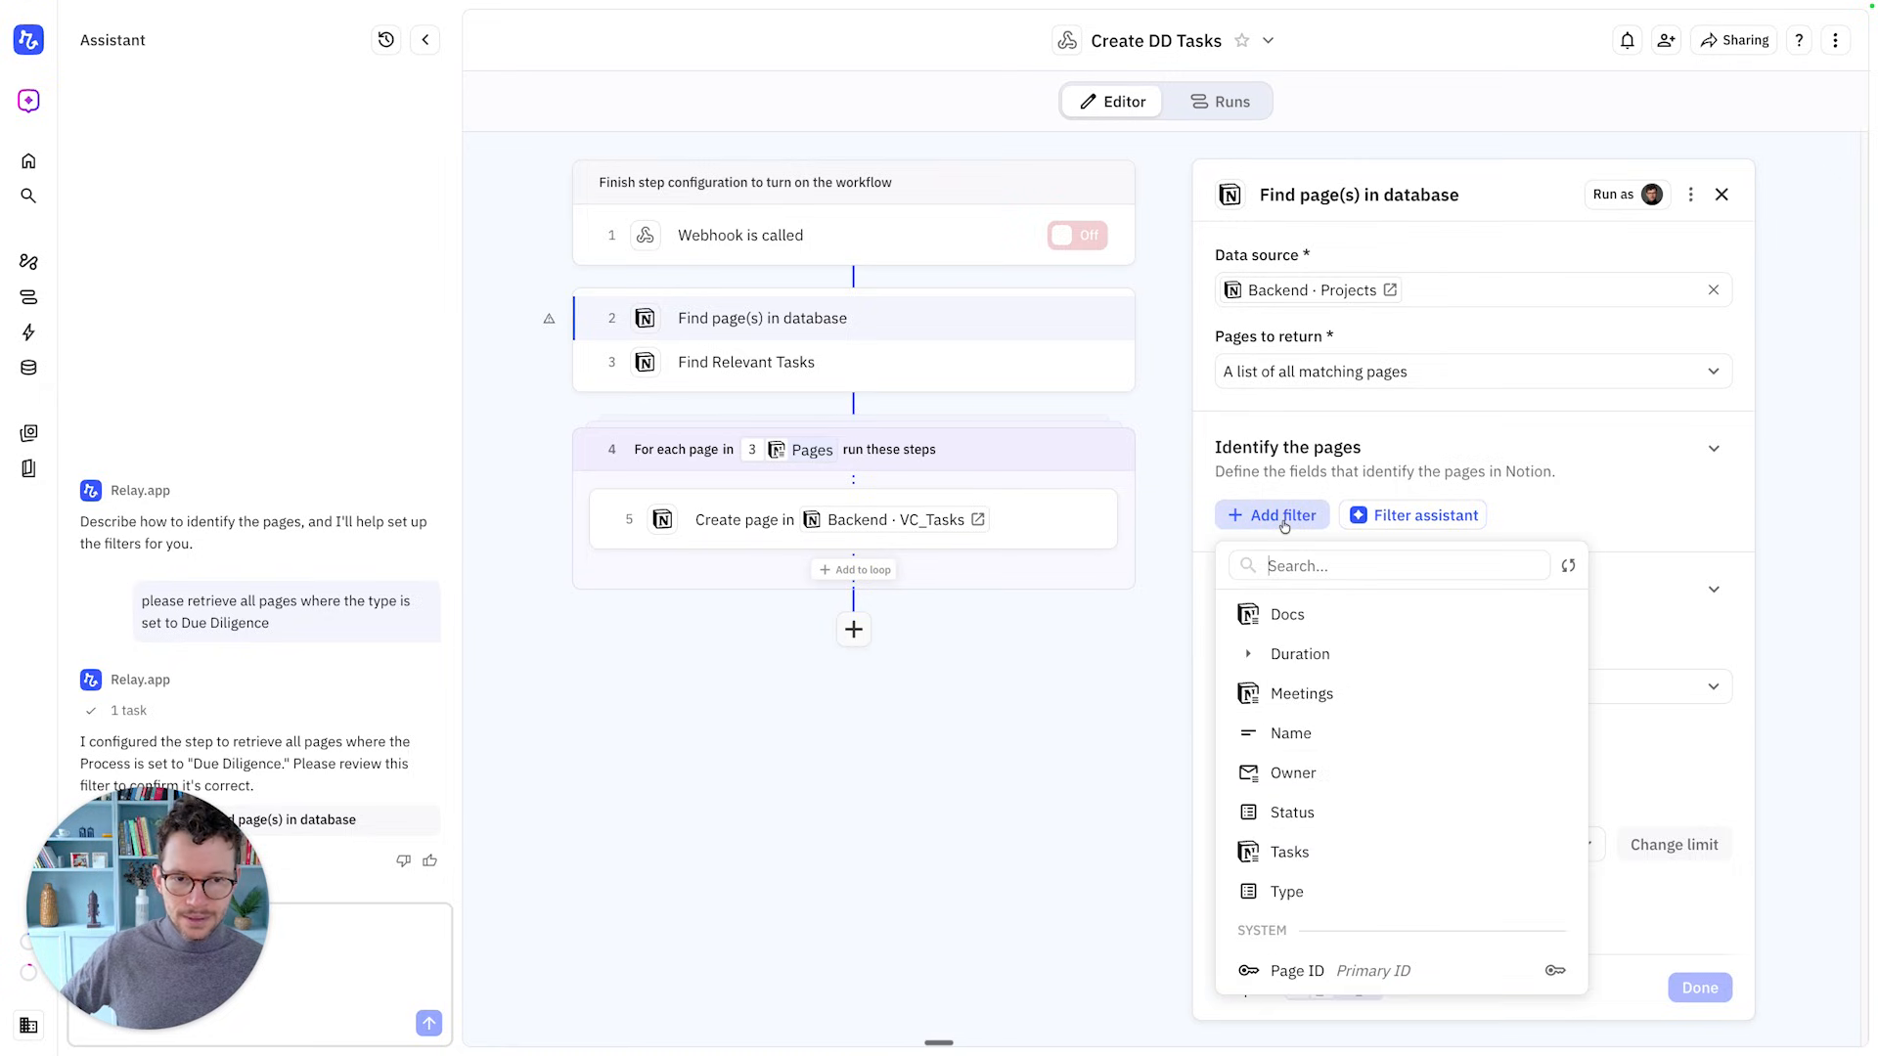
left_click(1348, 973)
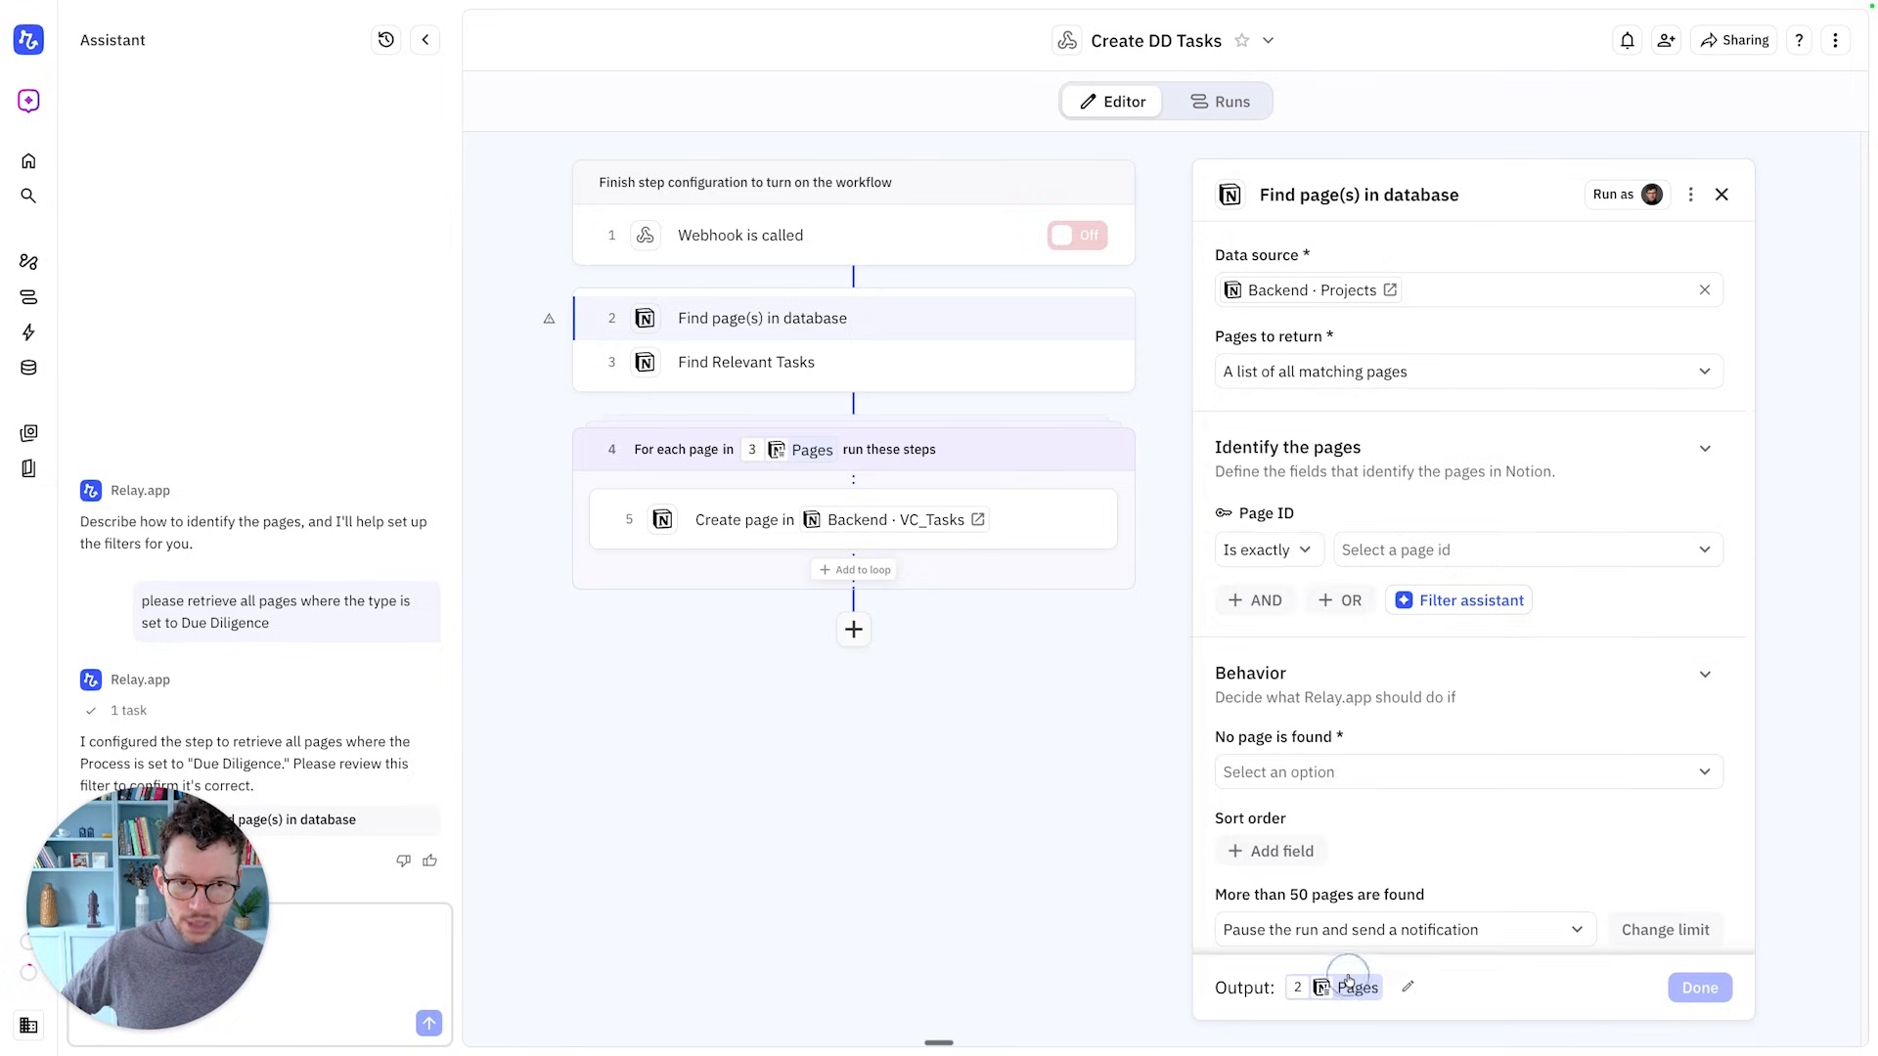
left_click(1405, 558)
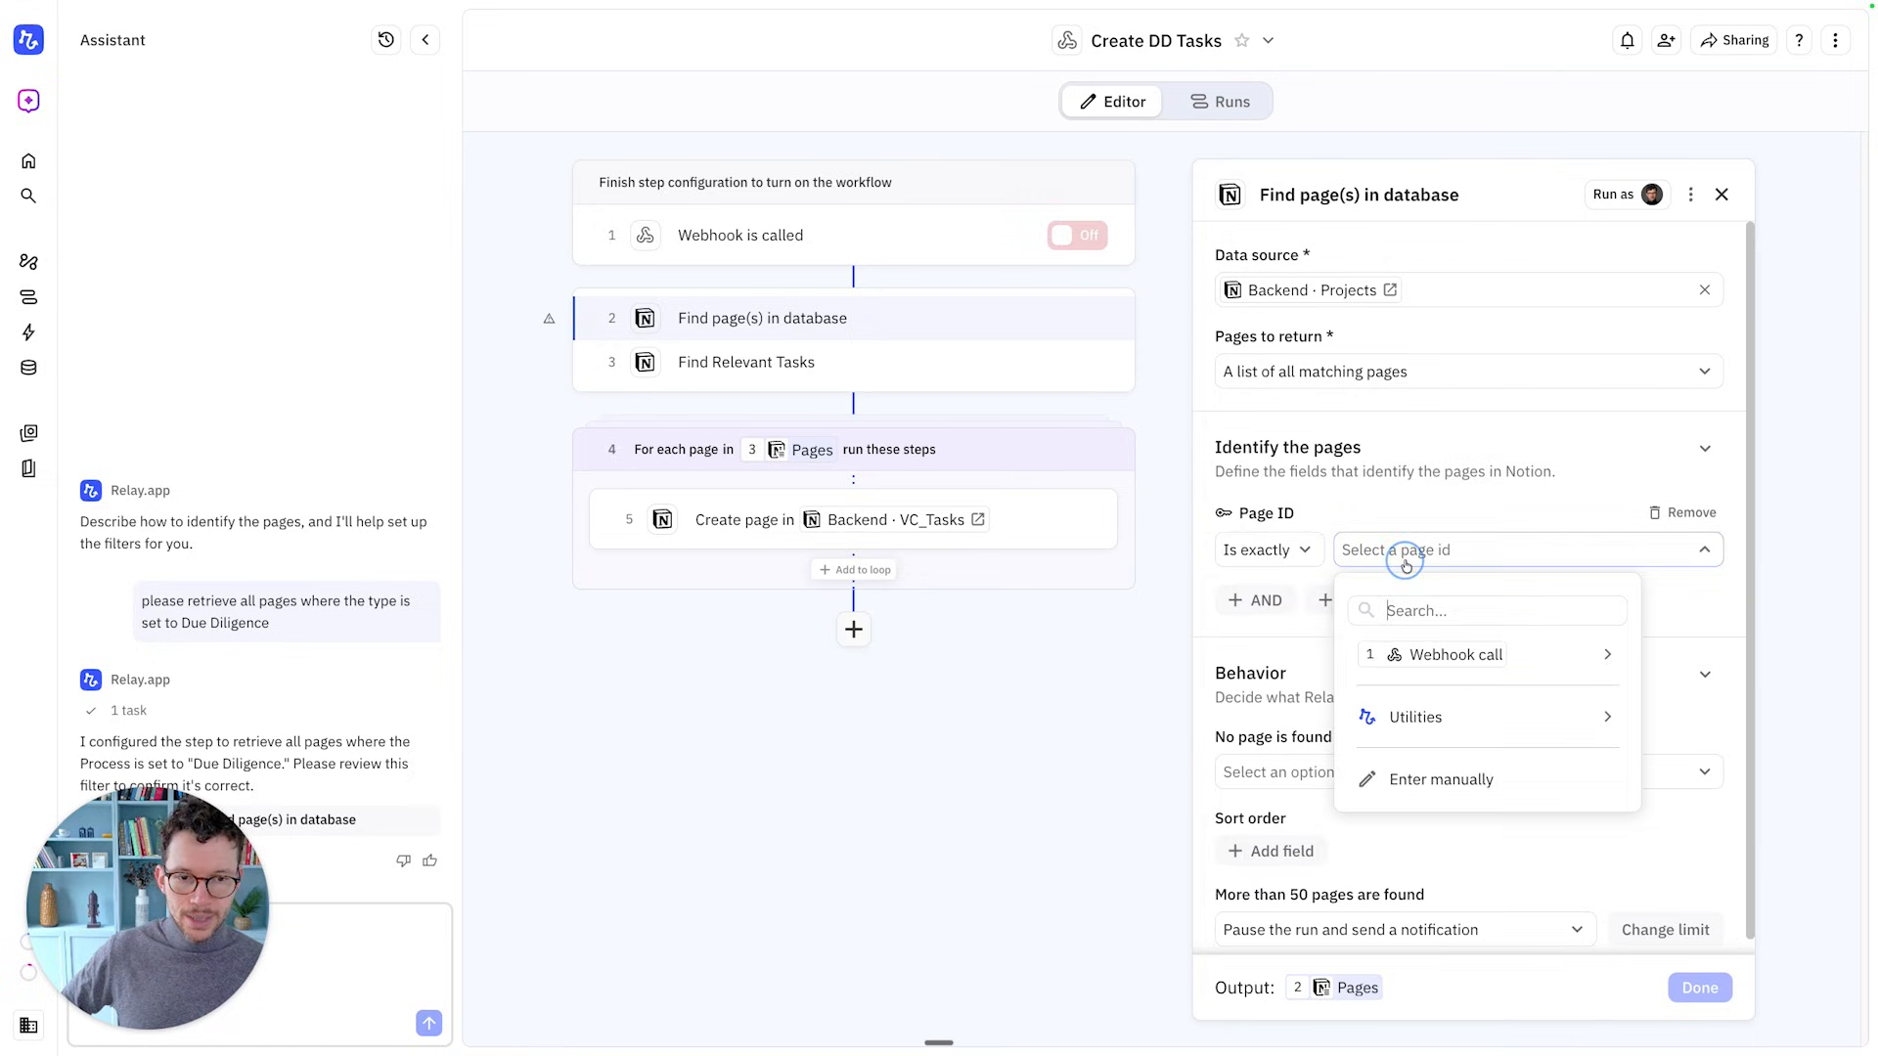
mouse_move(1417, 674)
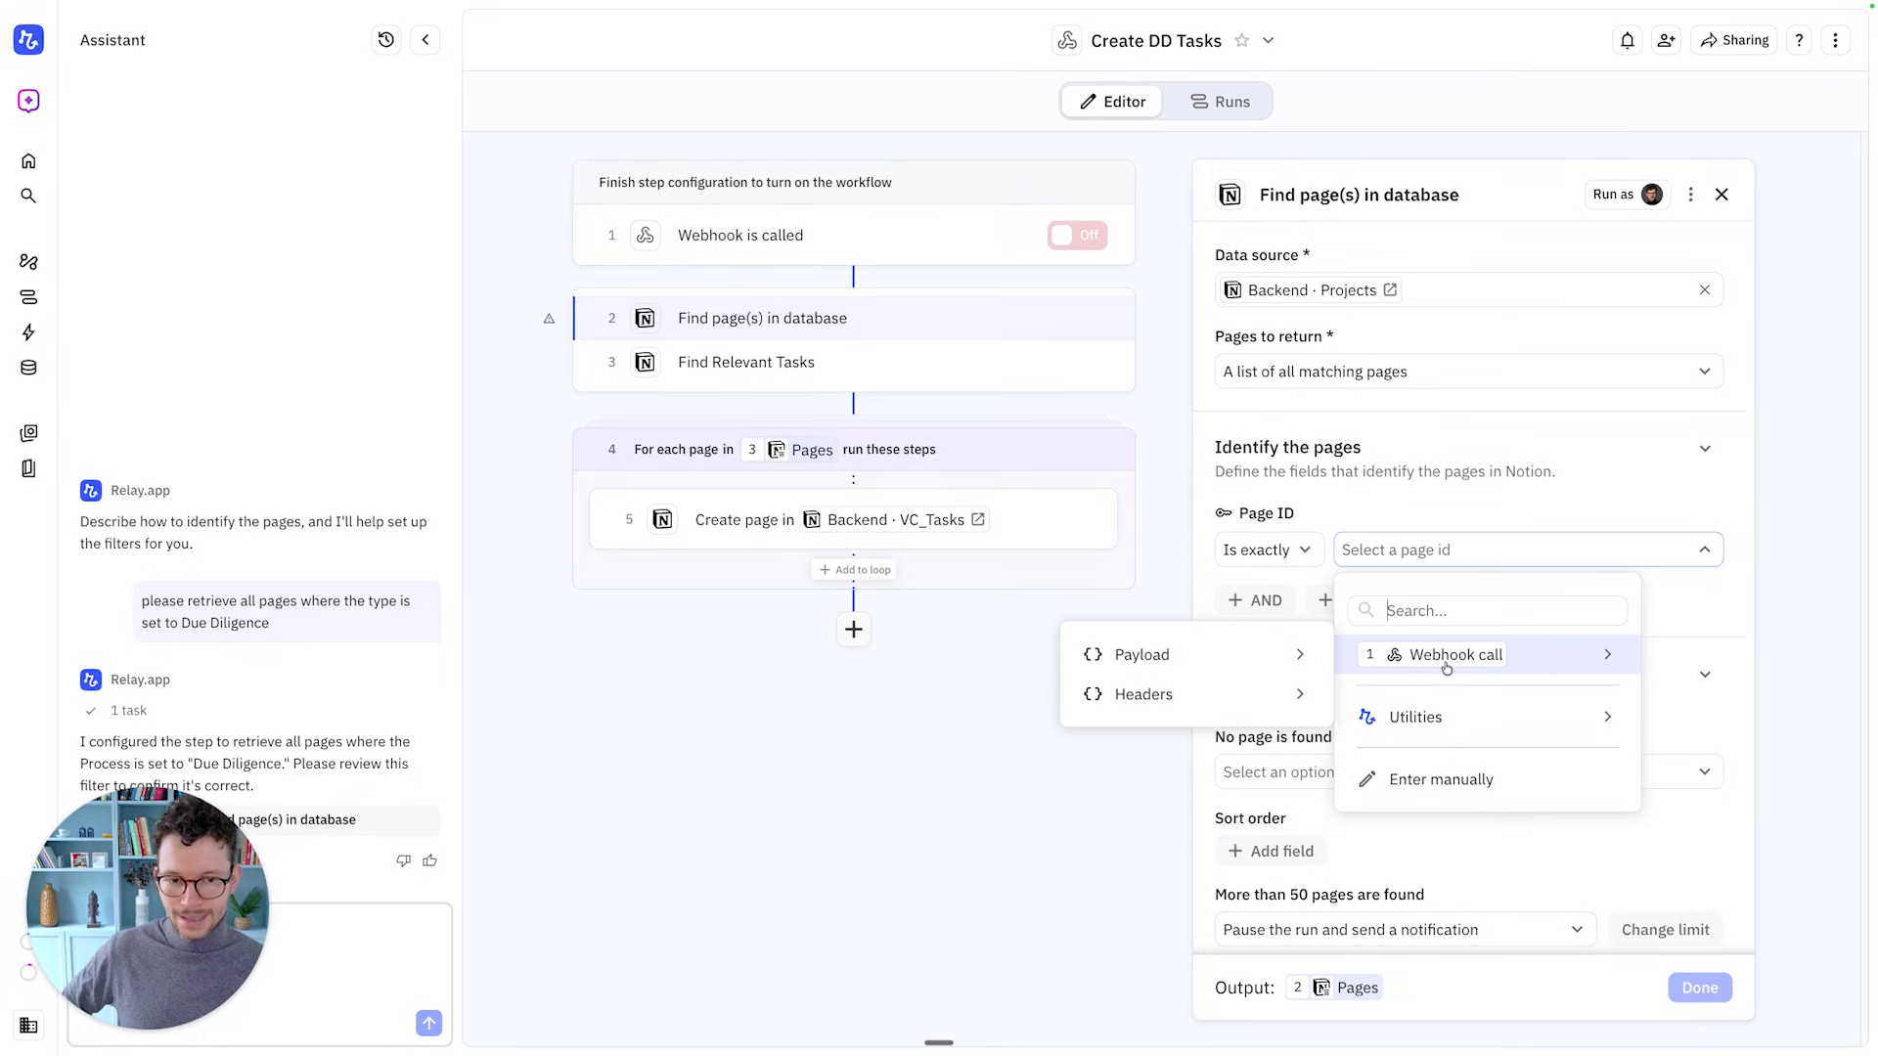
left_click(1442, 661)
mouse_move(1448, 646)
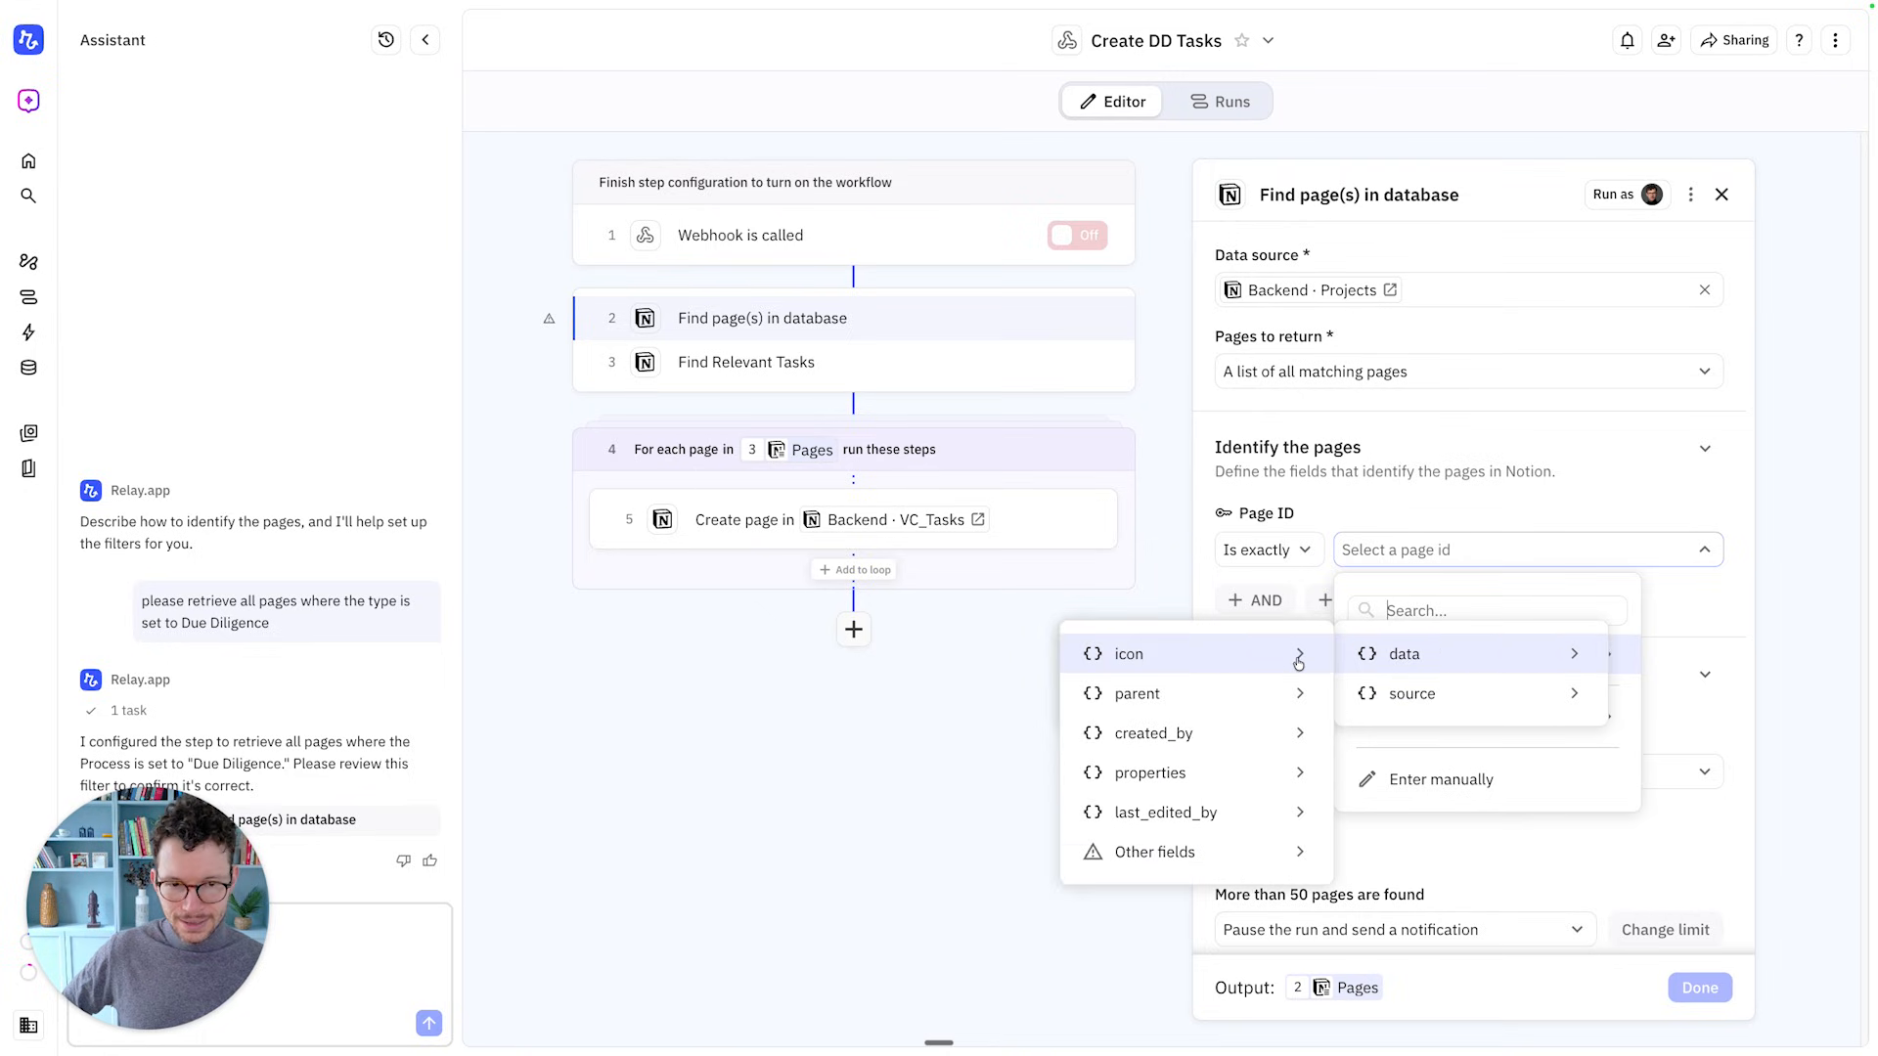
mouse_move(1249, 849)
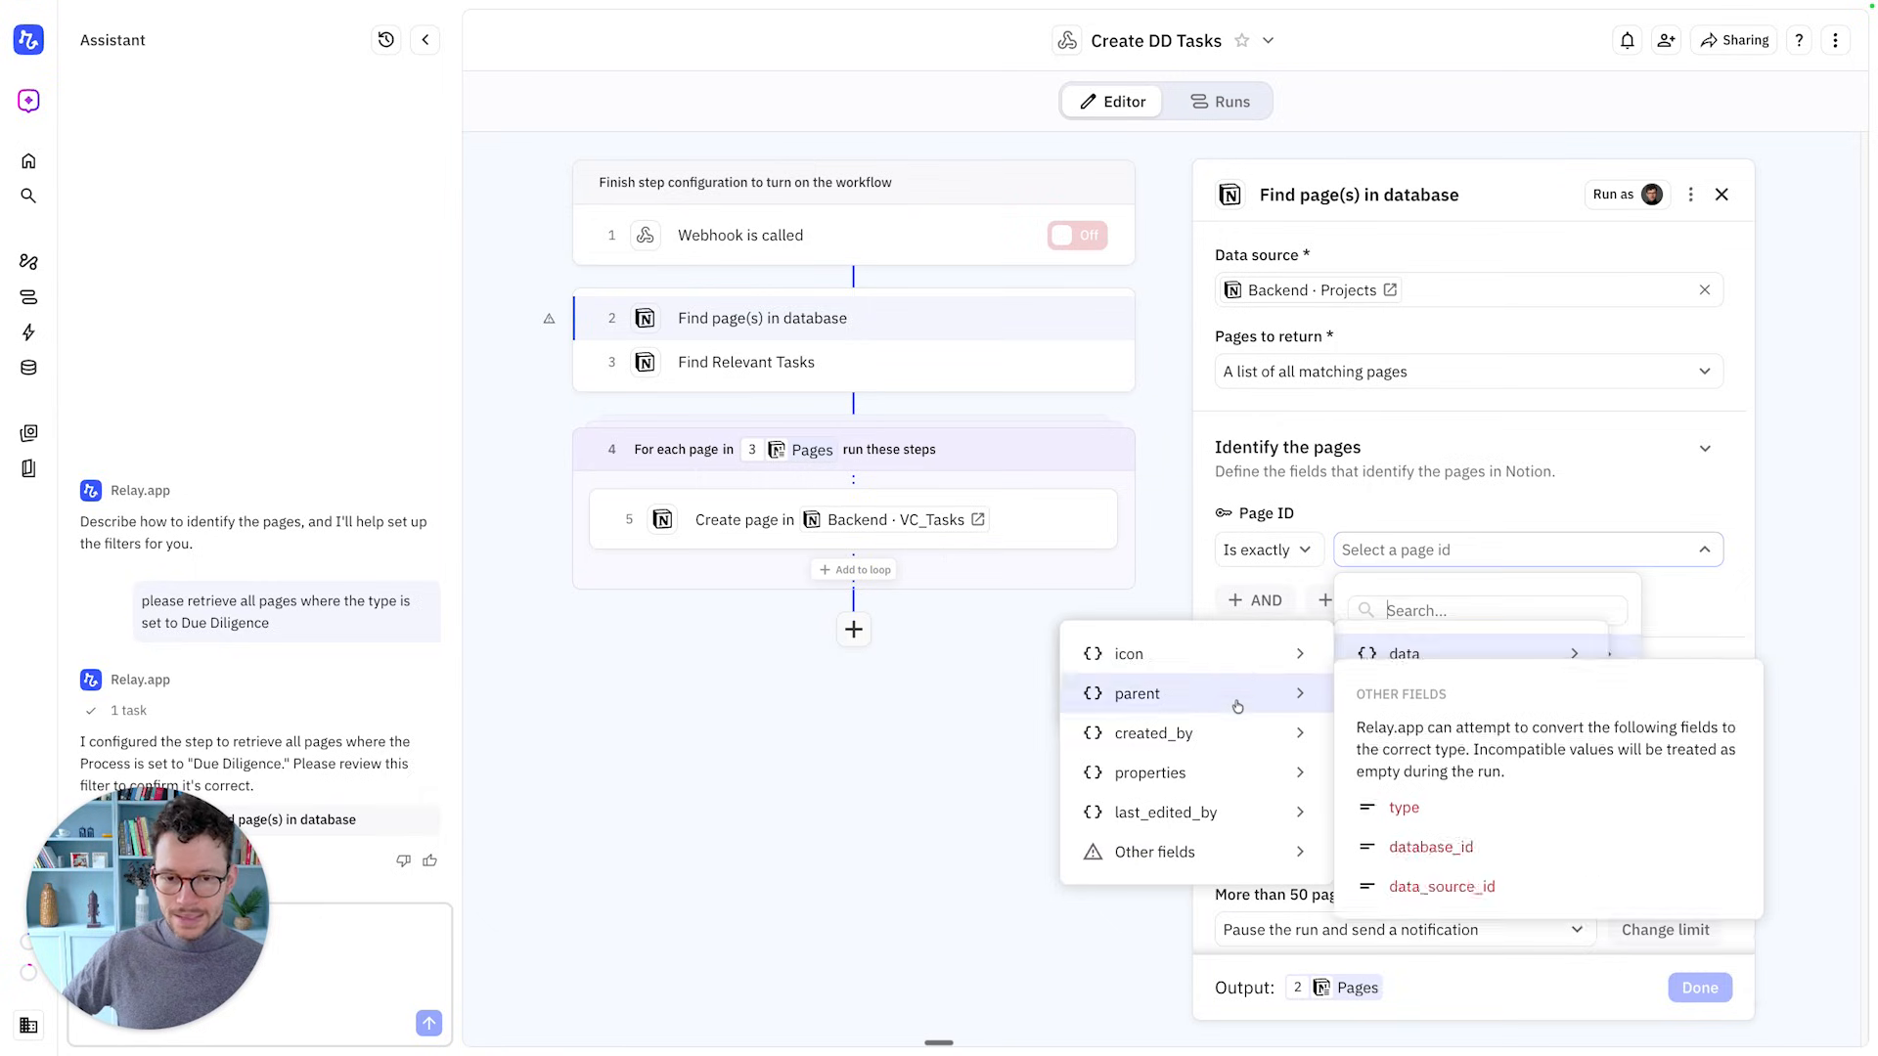
mouse_move(1213, 650)
mouse_move(1166, 843)
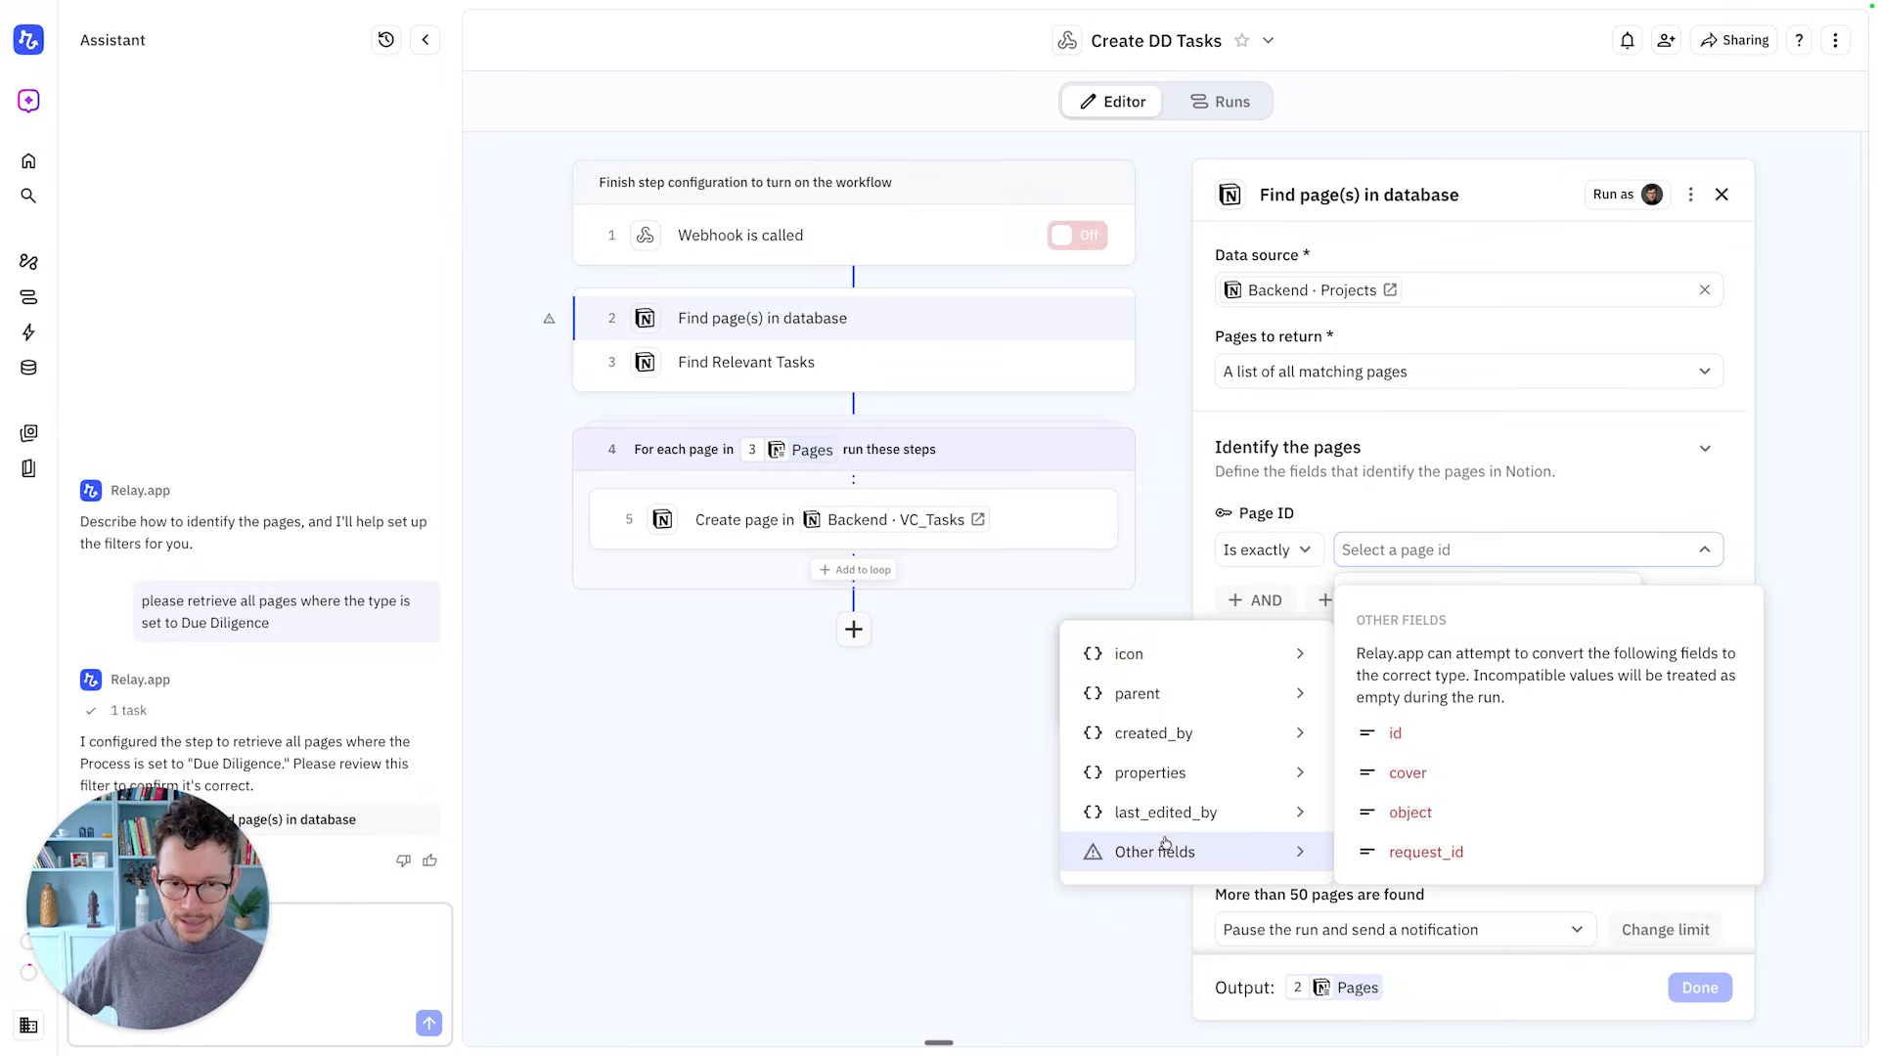
left_click(1398, 733)
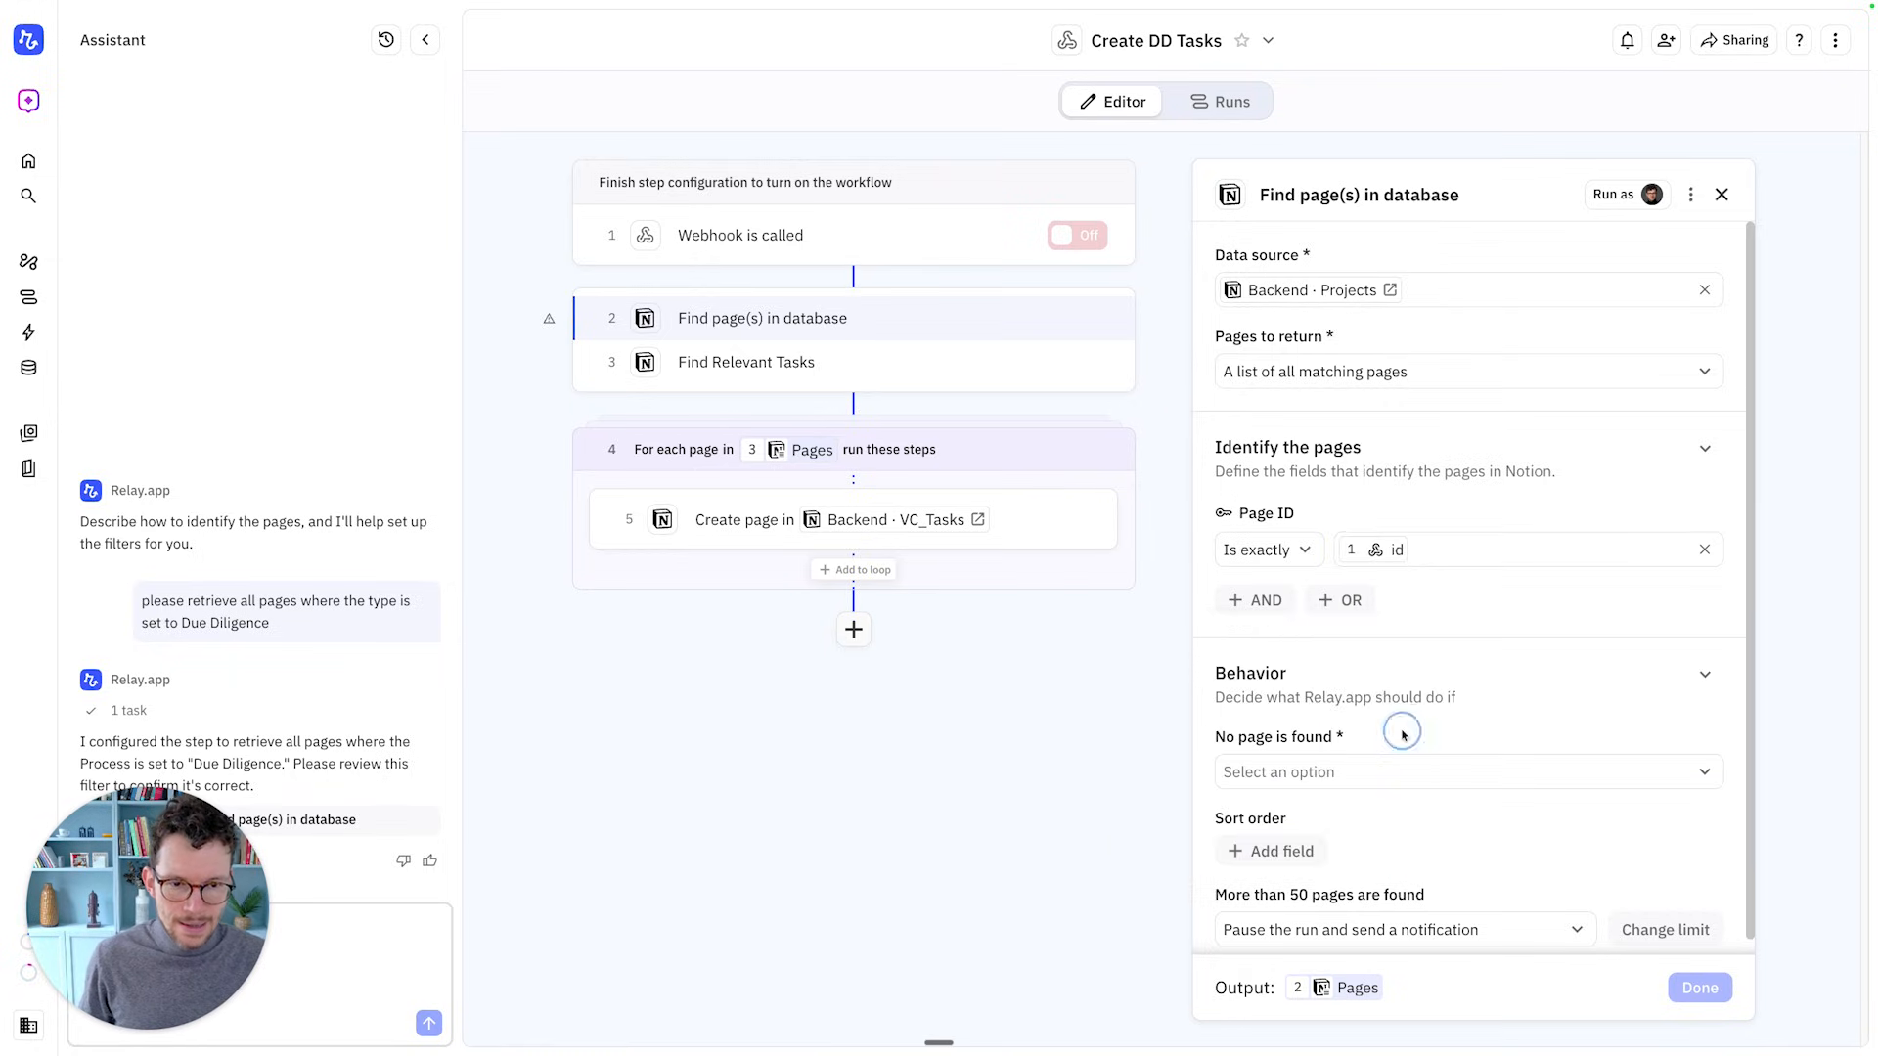
Set No page found to pause and send a notification
scroll(1371, 643, "down", 1)
left_click(1300, 758)
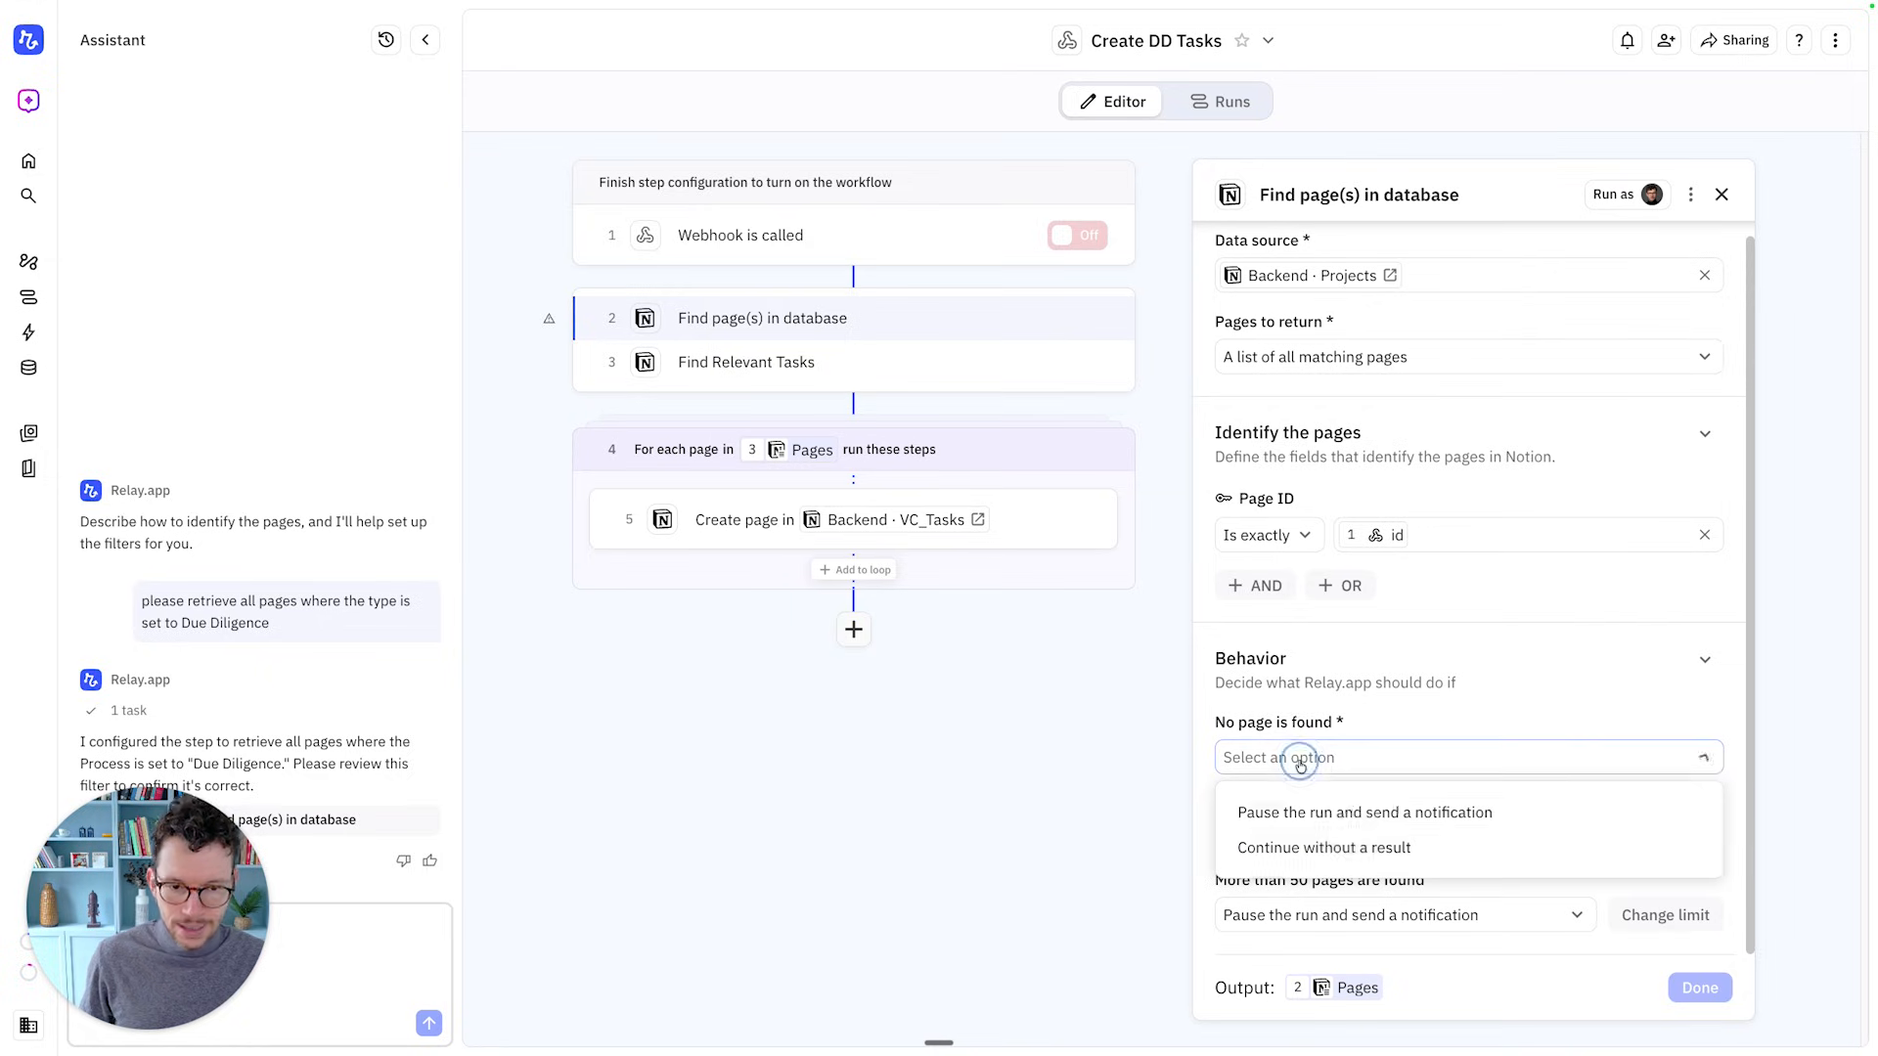
left_click(1337, 812)
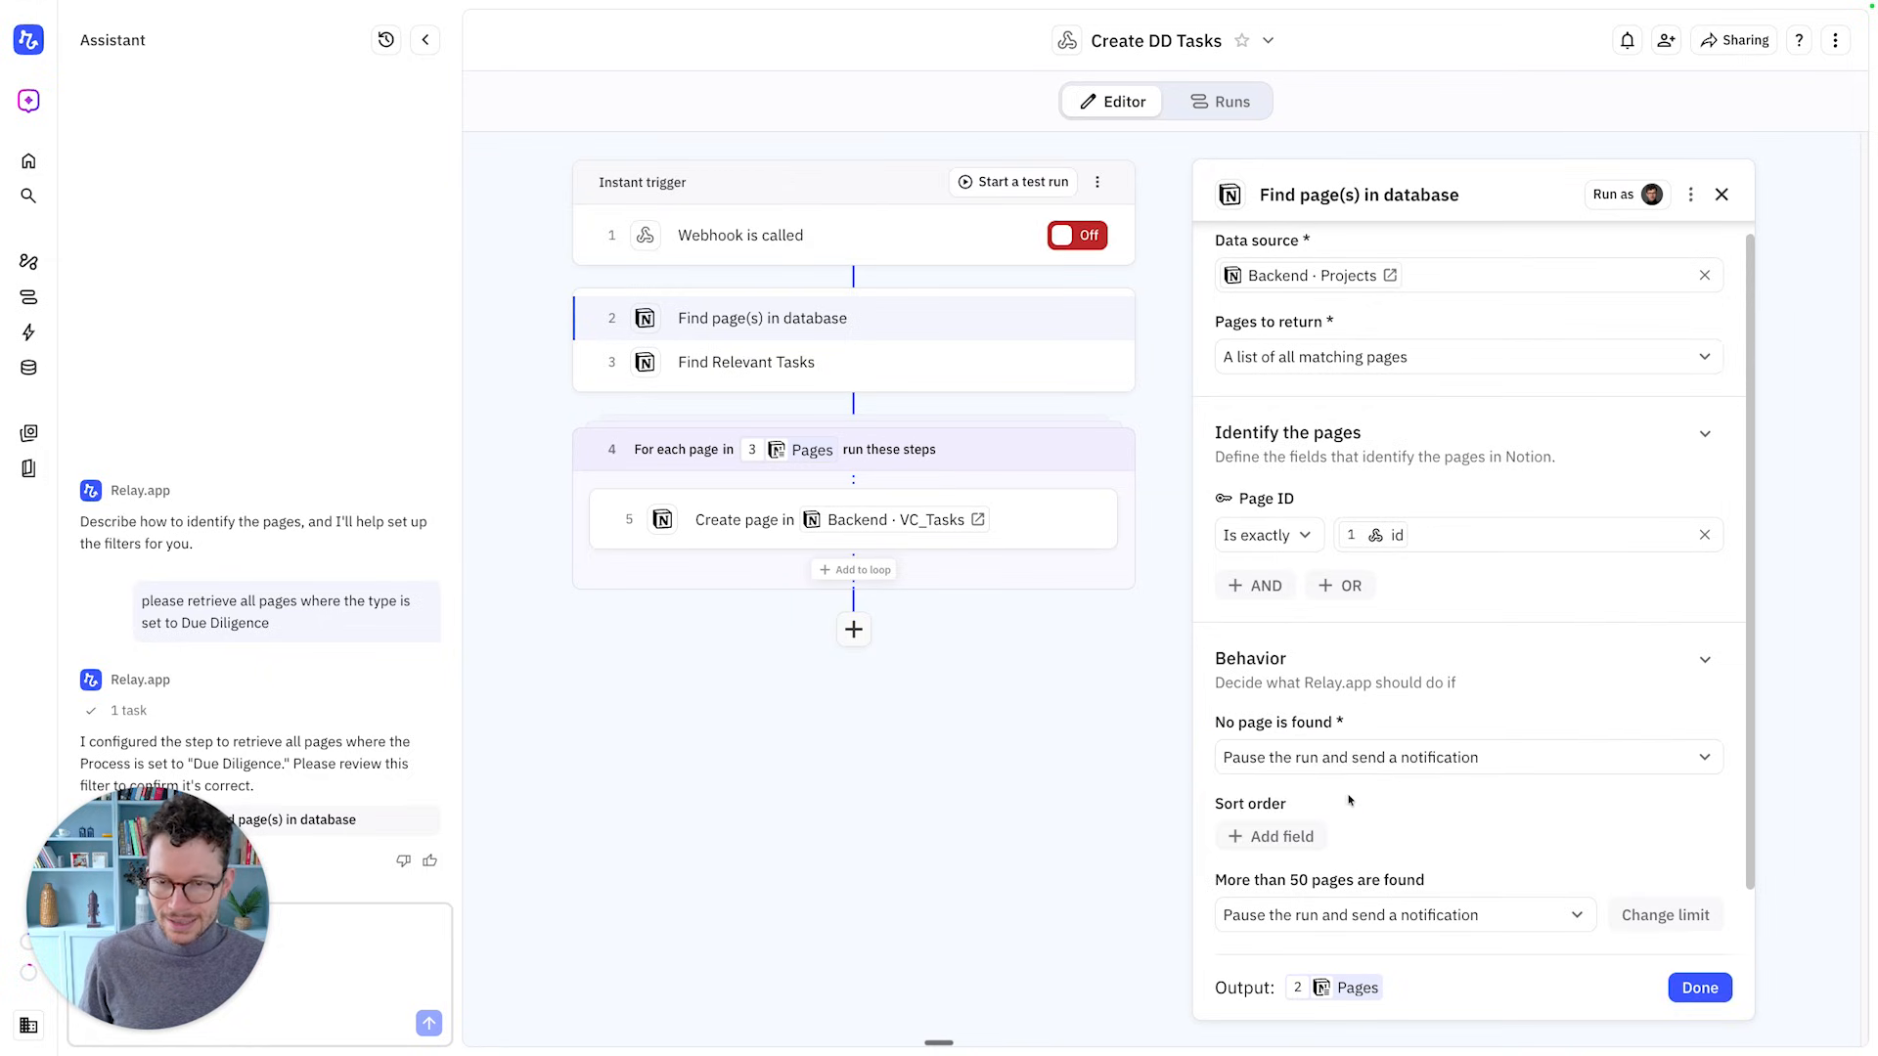
Test the Projects lookup with a pasted sample page id, returning the Fifth Due Diligence project
scroll(1344, 802, "down", 1)
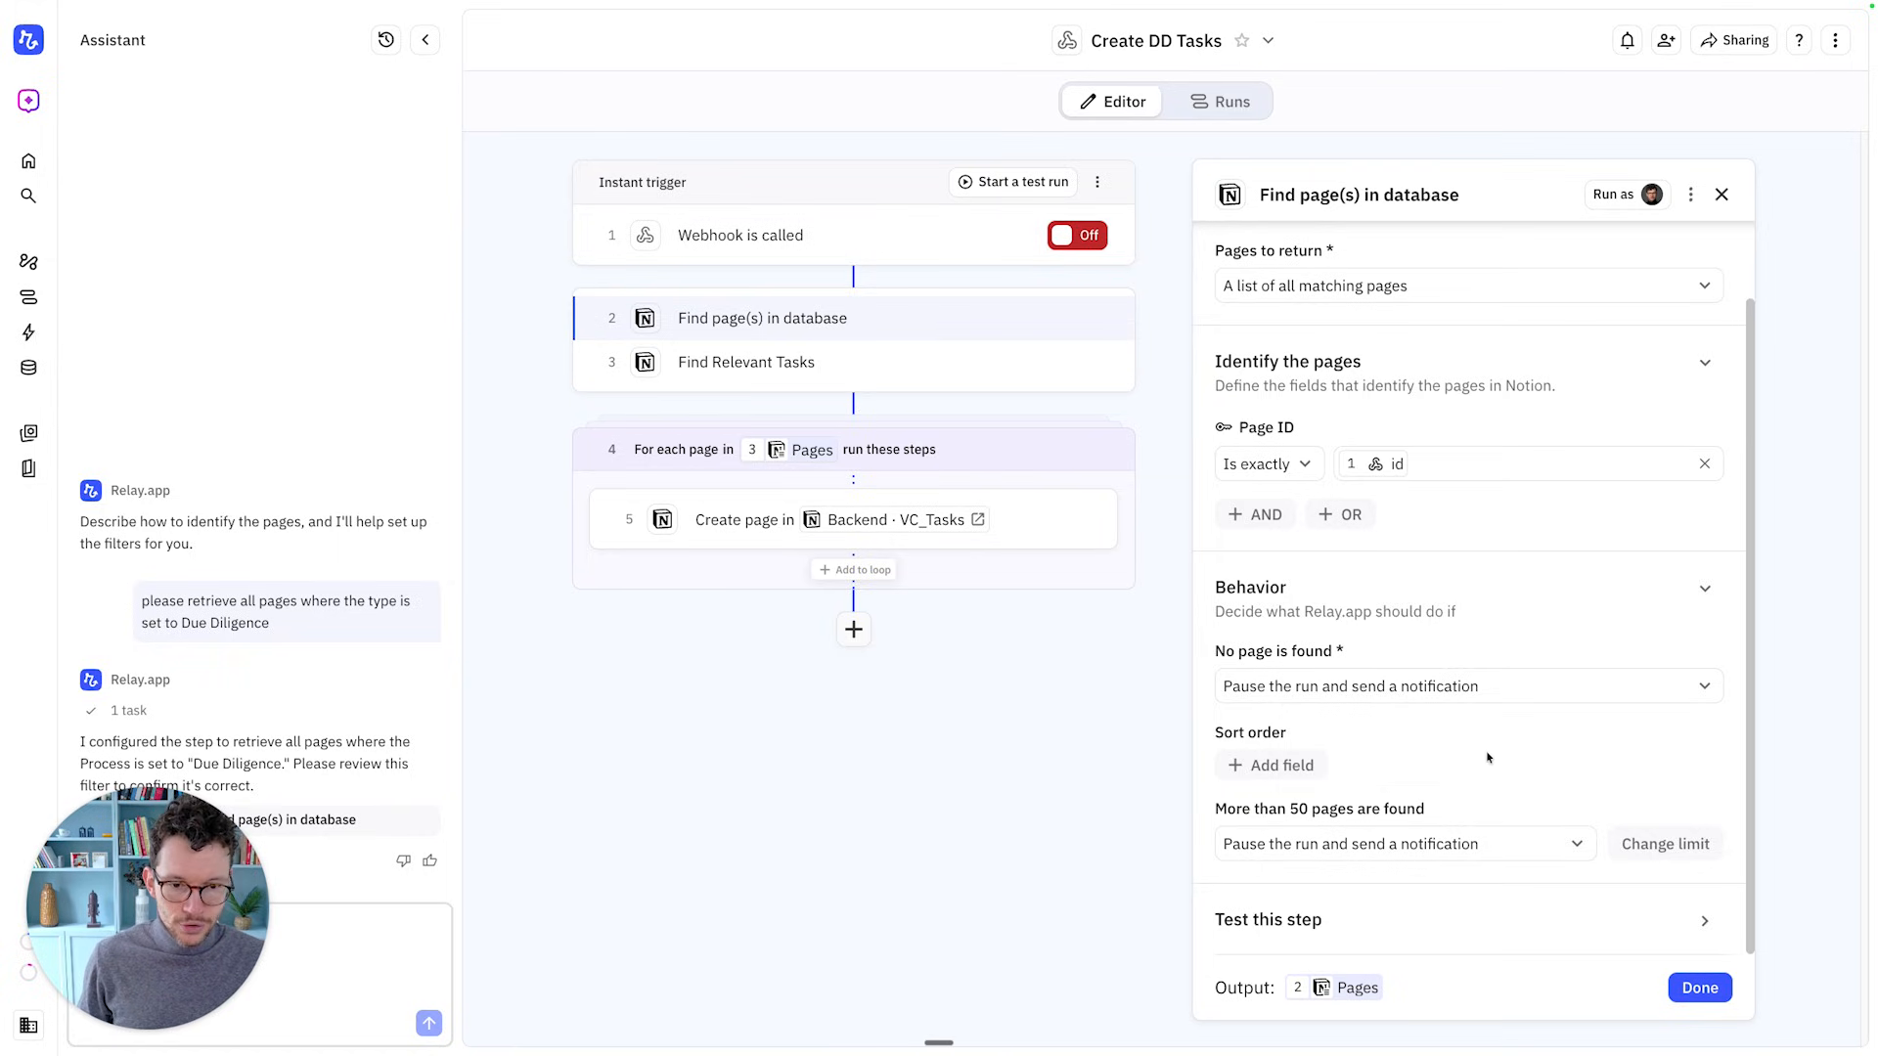
left_click(1704, 920)
left_click(1437, 859)
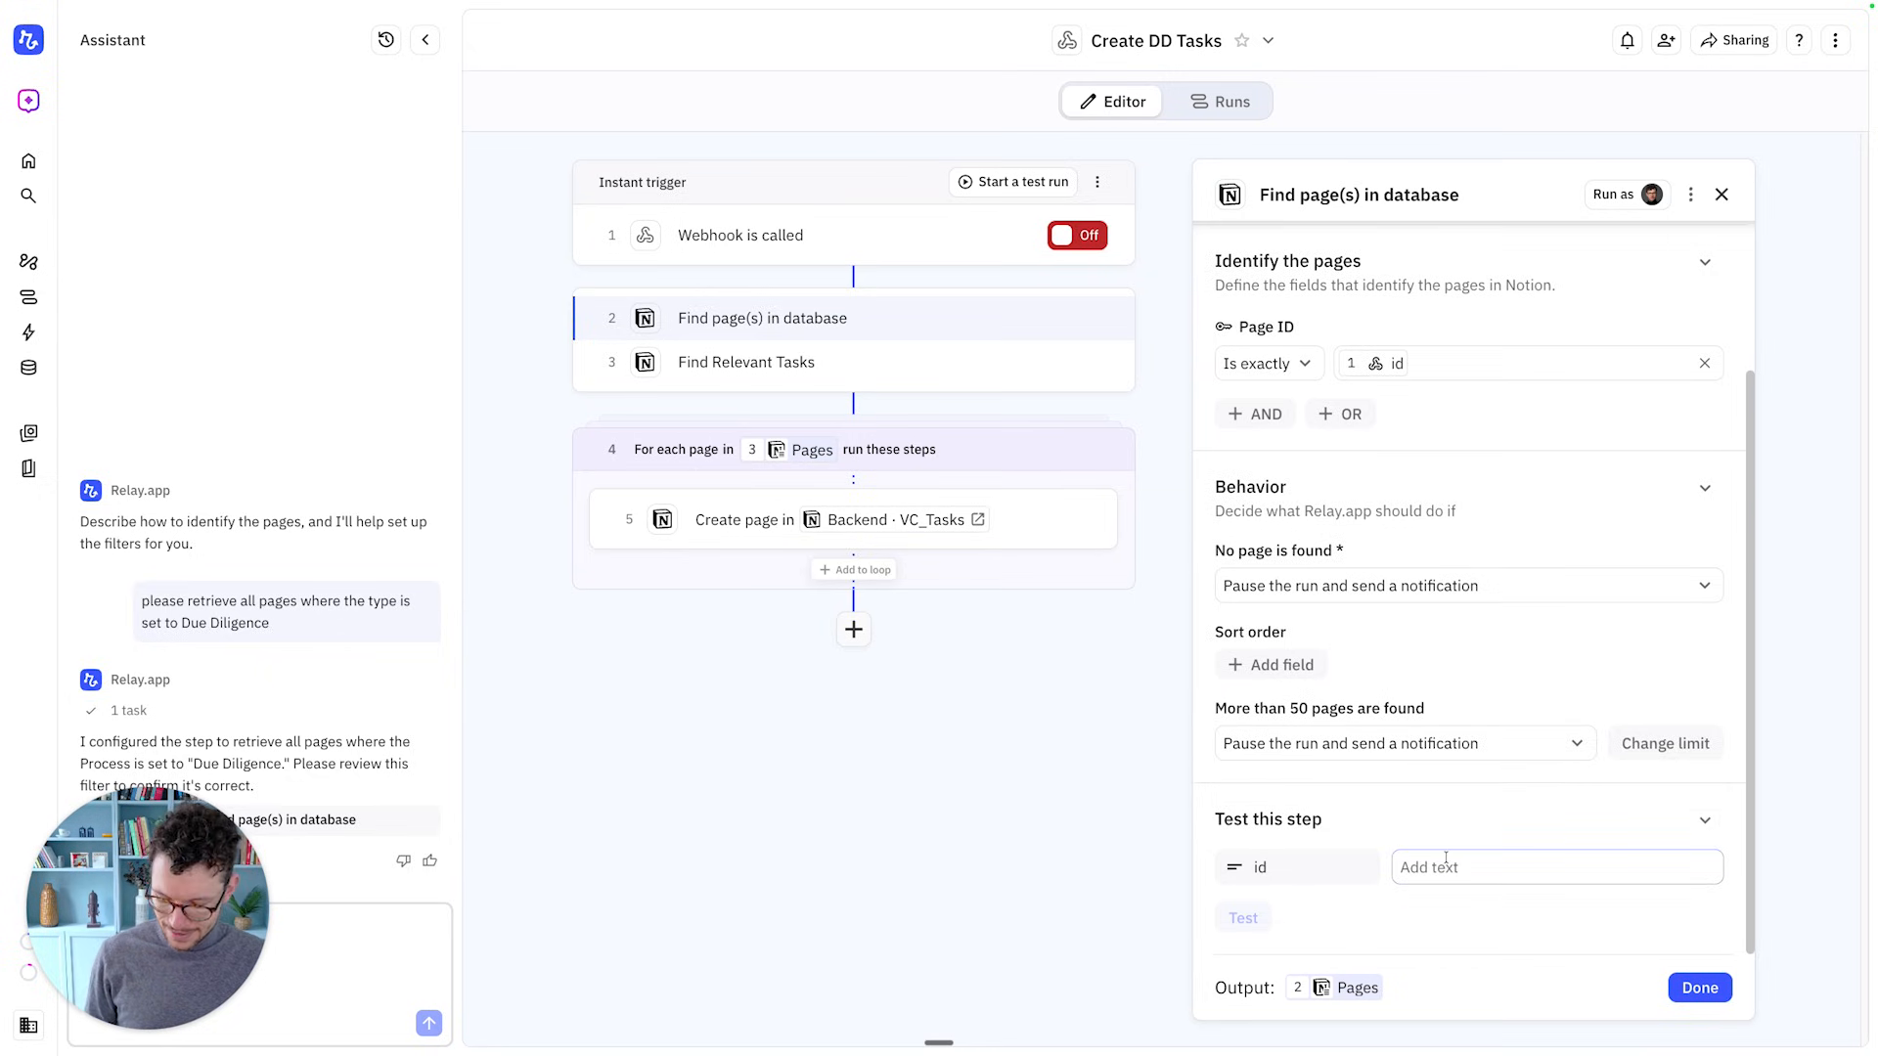
left_click(1244, 917)
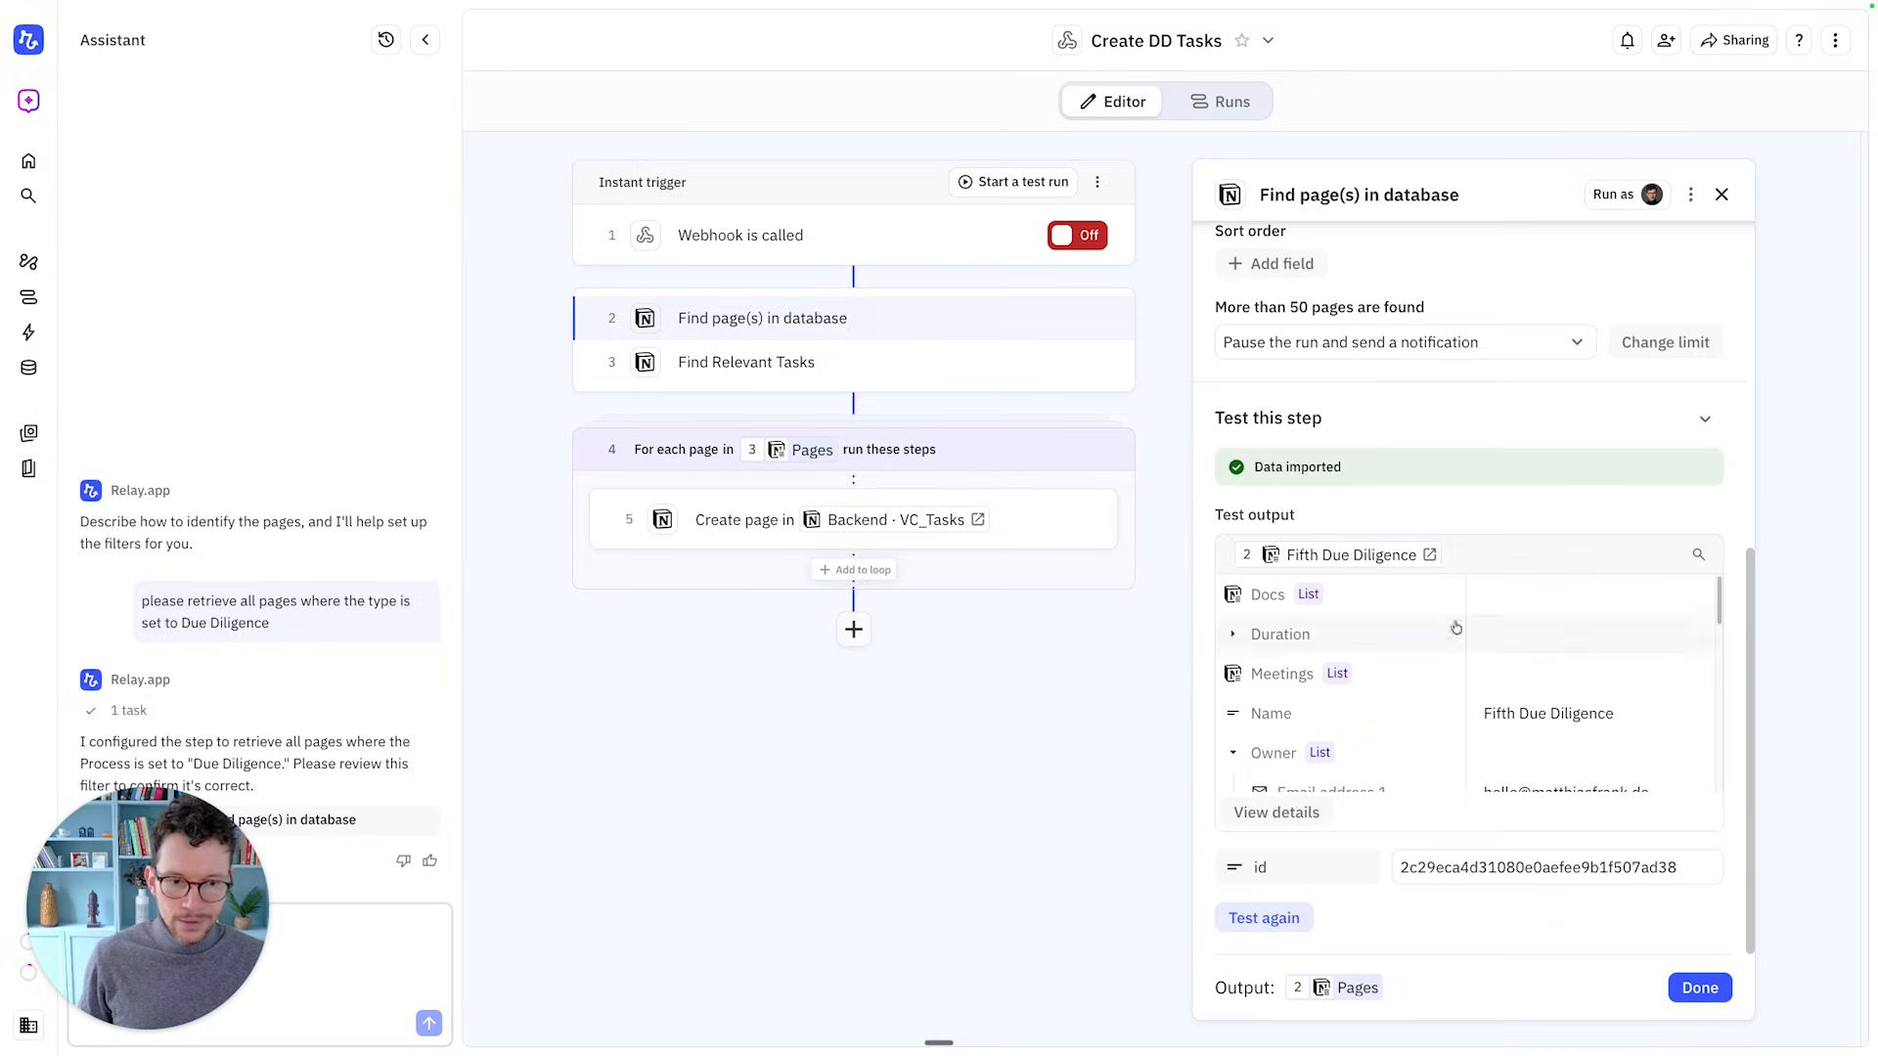
Close the find step and set the VC_Tasks step's Project field to '2 Pages'
left_click(1700, 986)
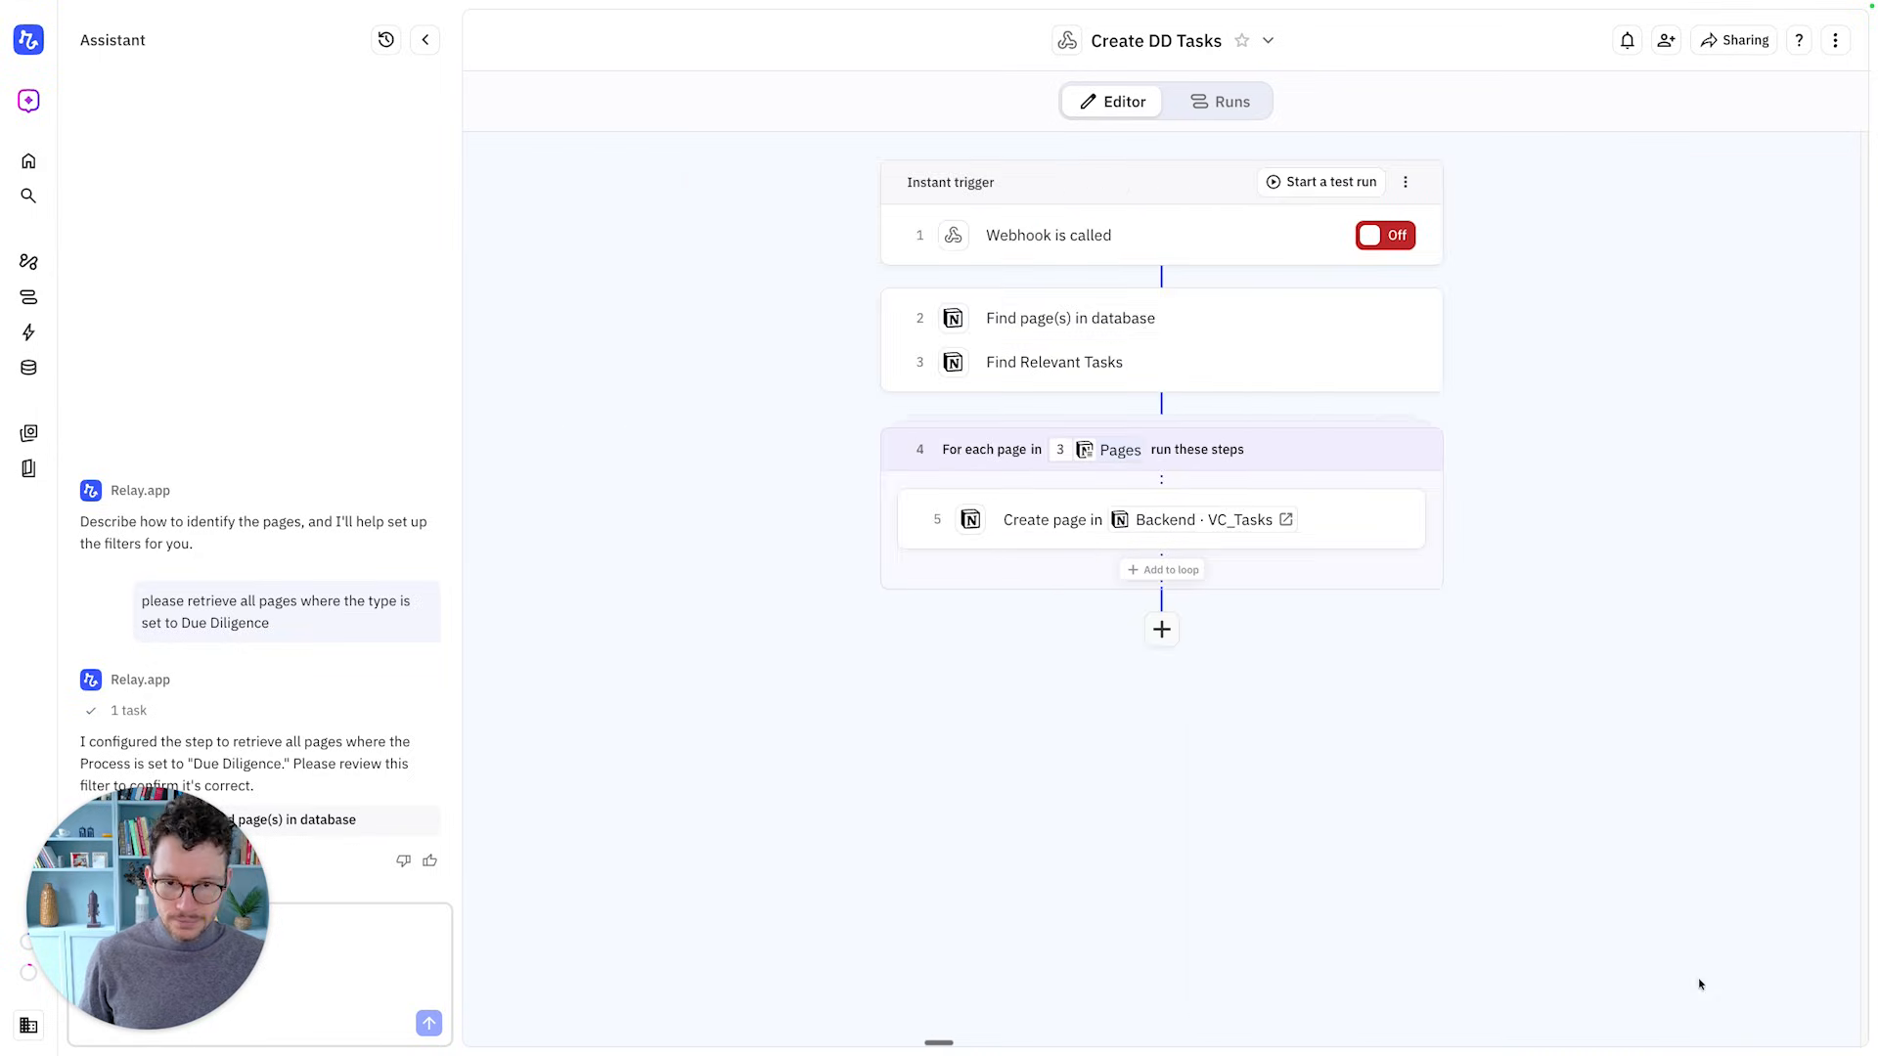
left_click(1039, 521)
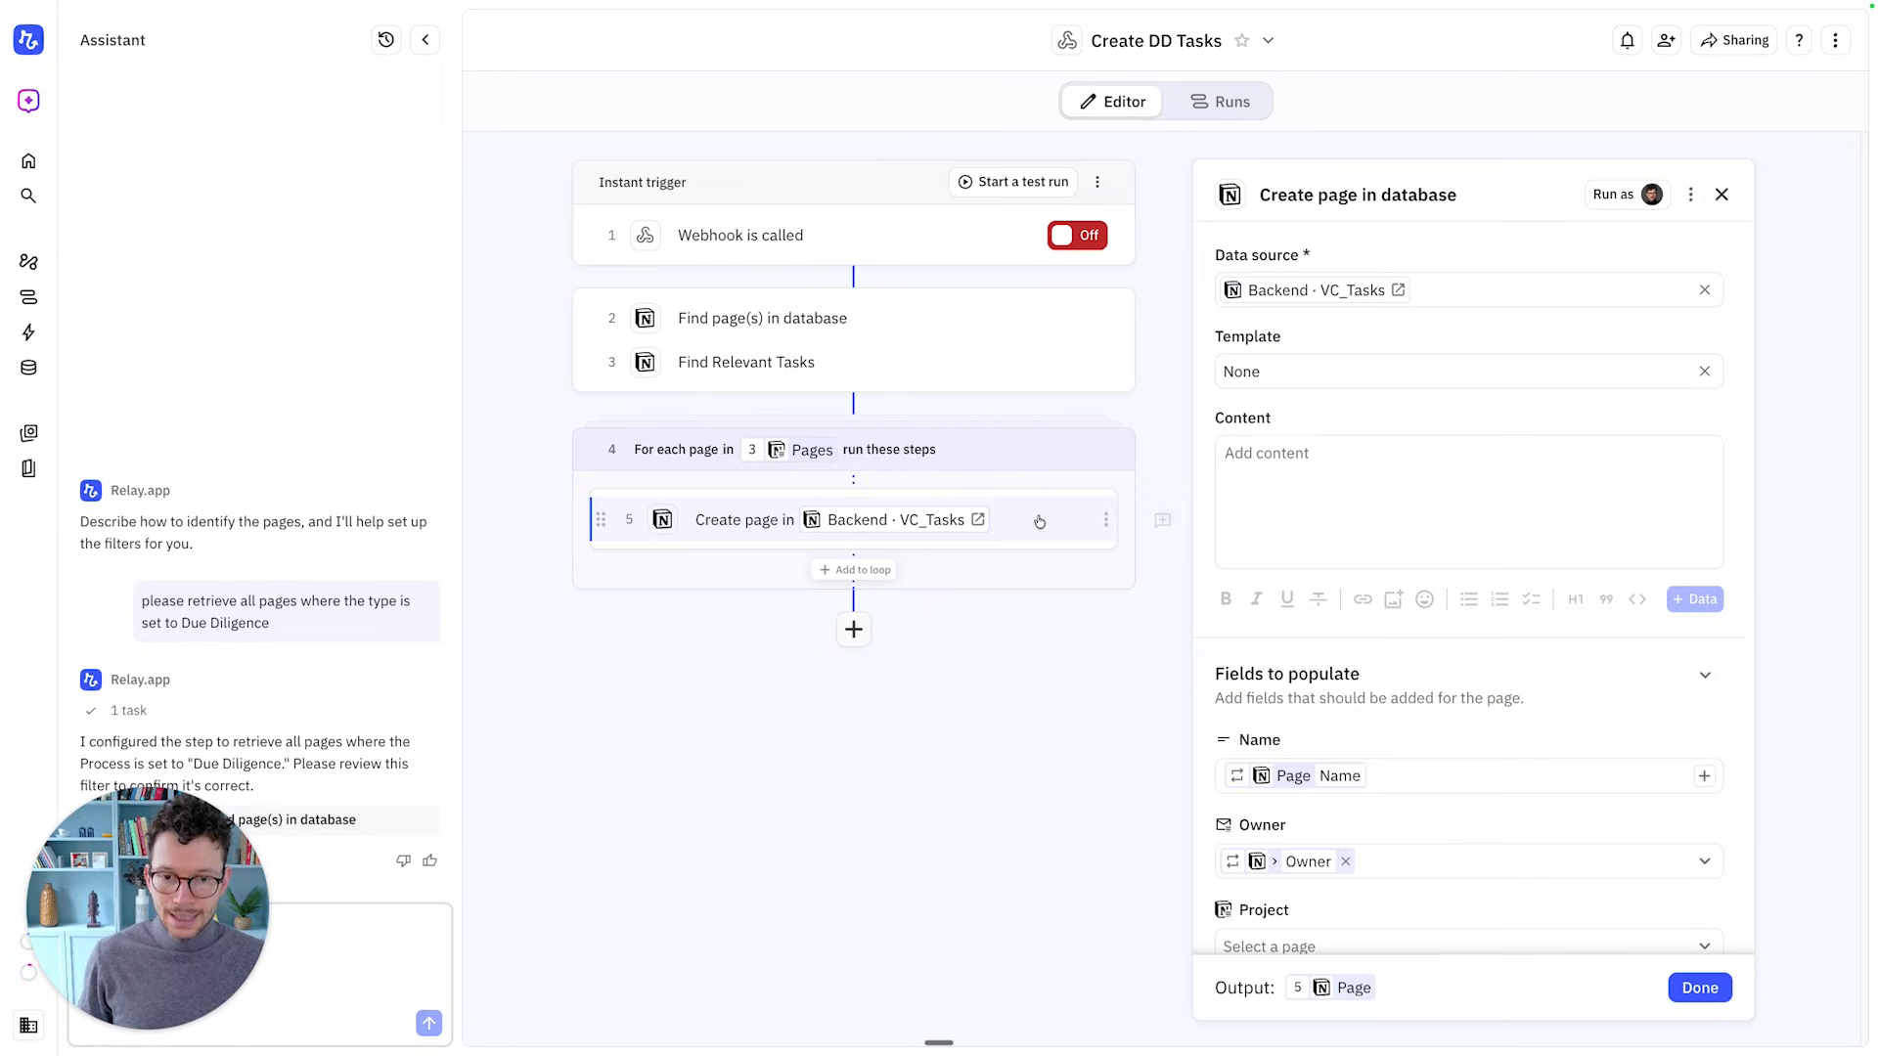
scroll(1411, 791, "down", 2)
left_click(1410, 792)
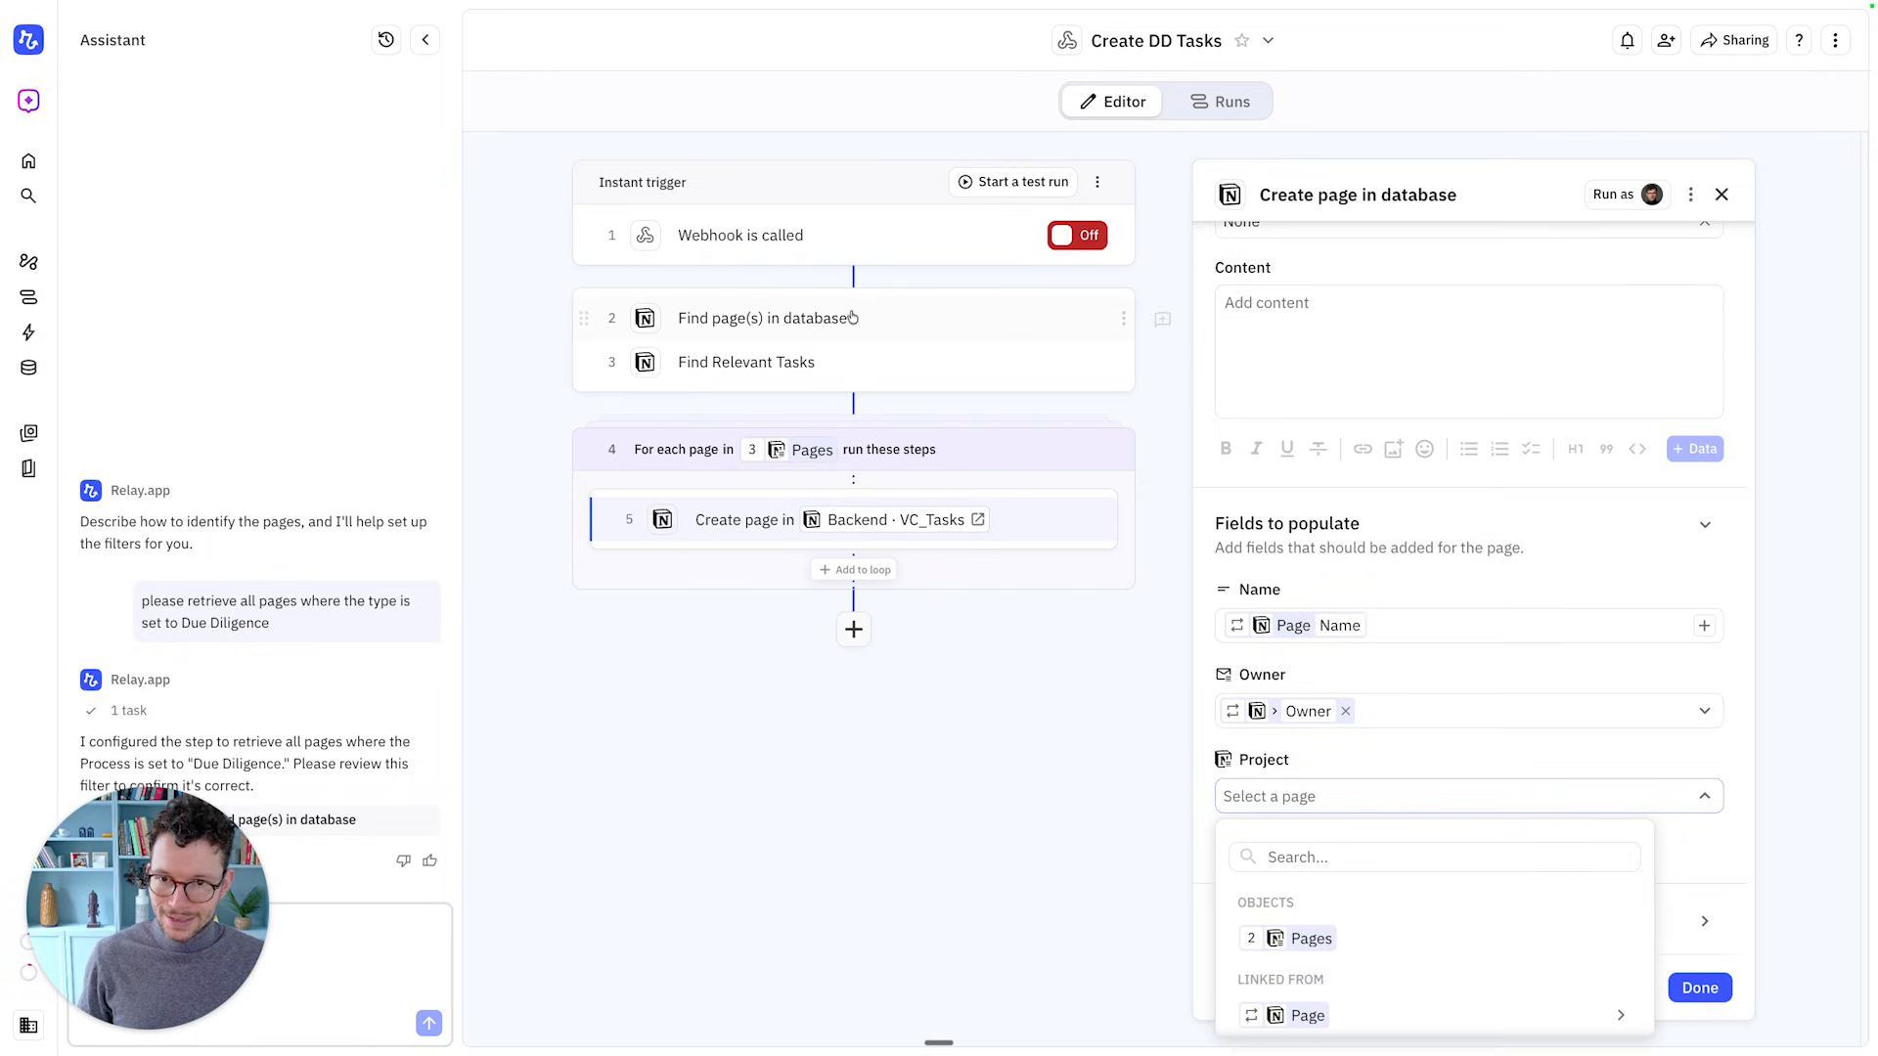
left_click(1378, 939)
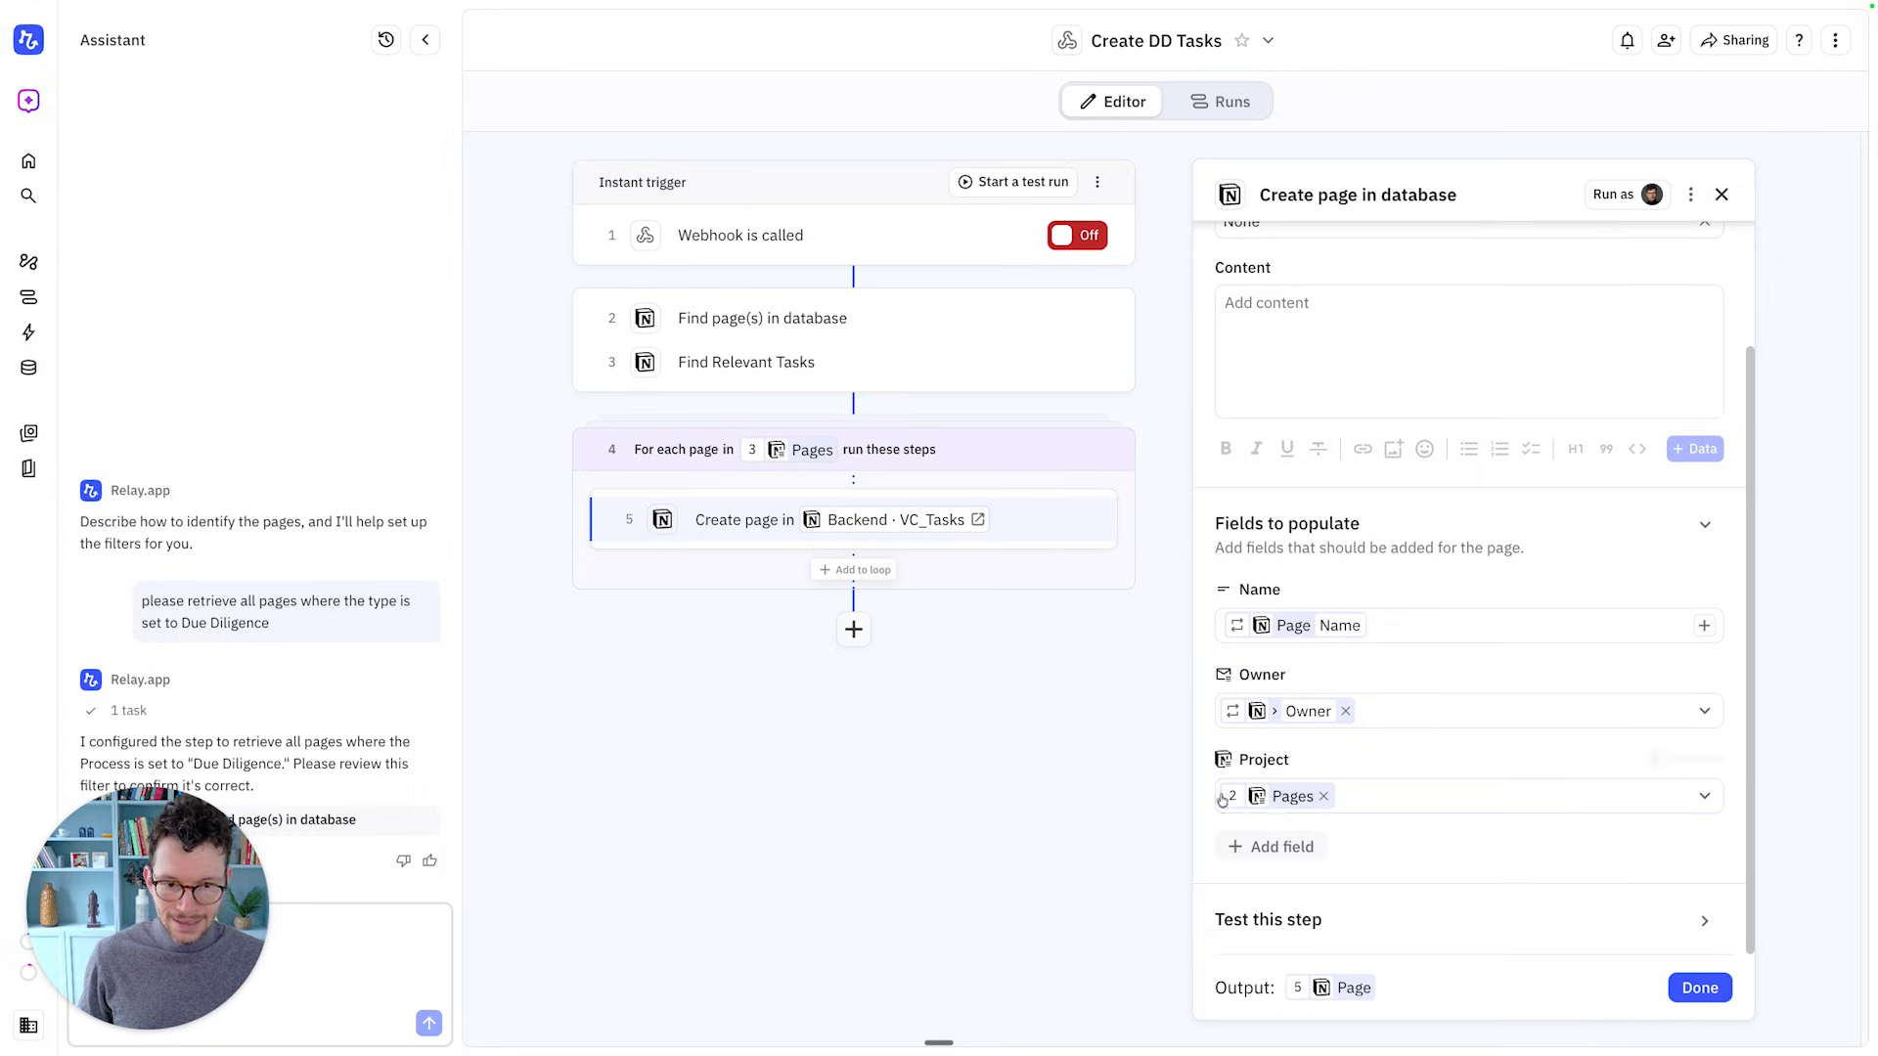
left_click(1680, 988)
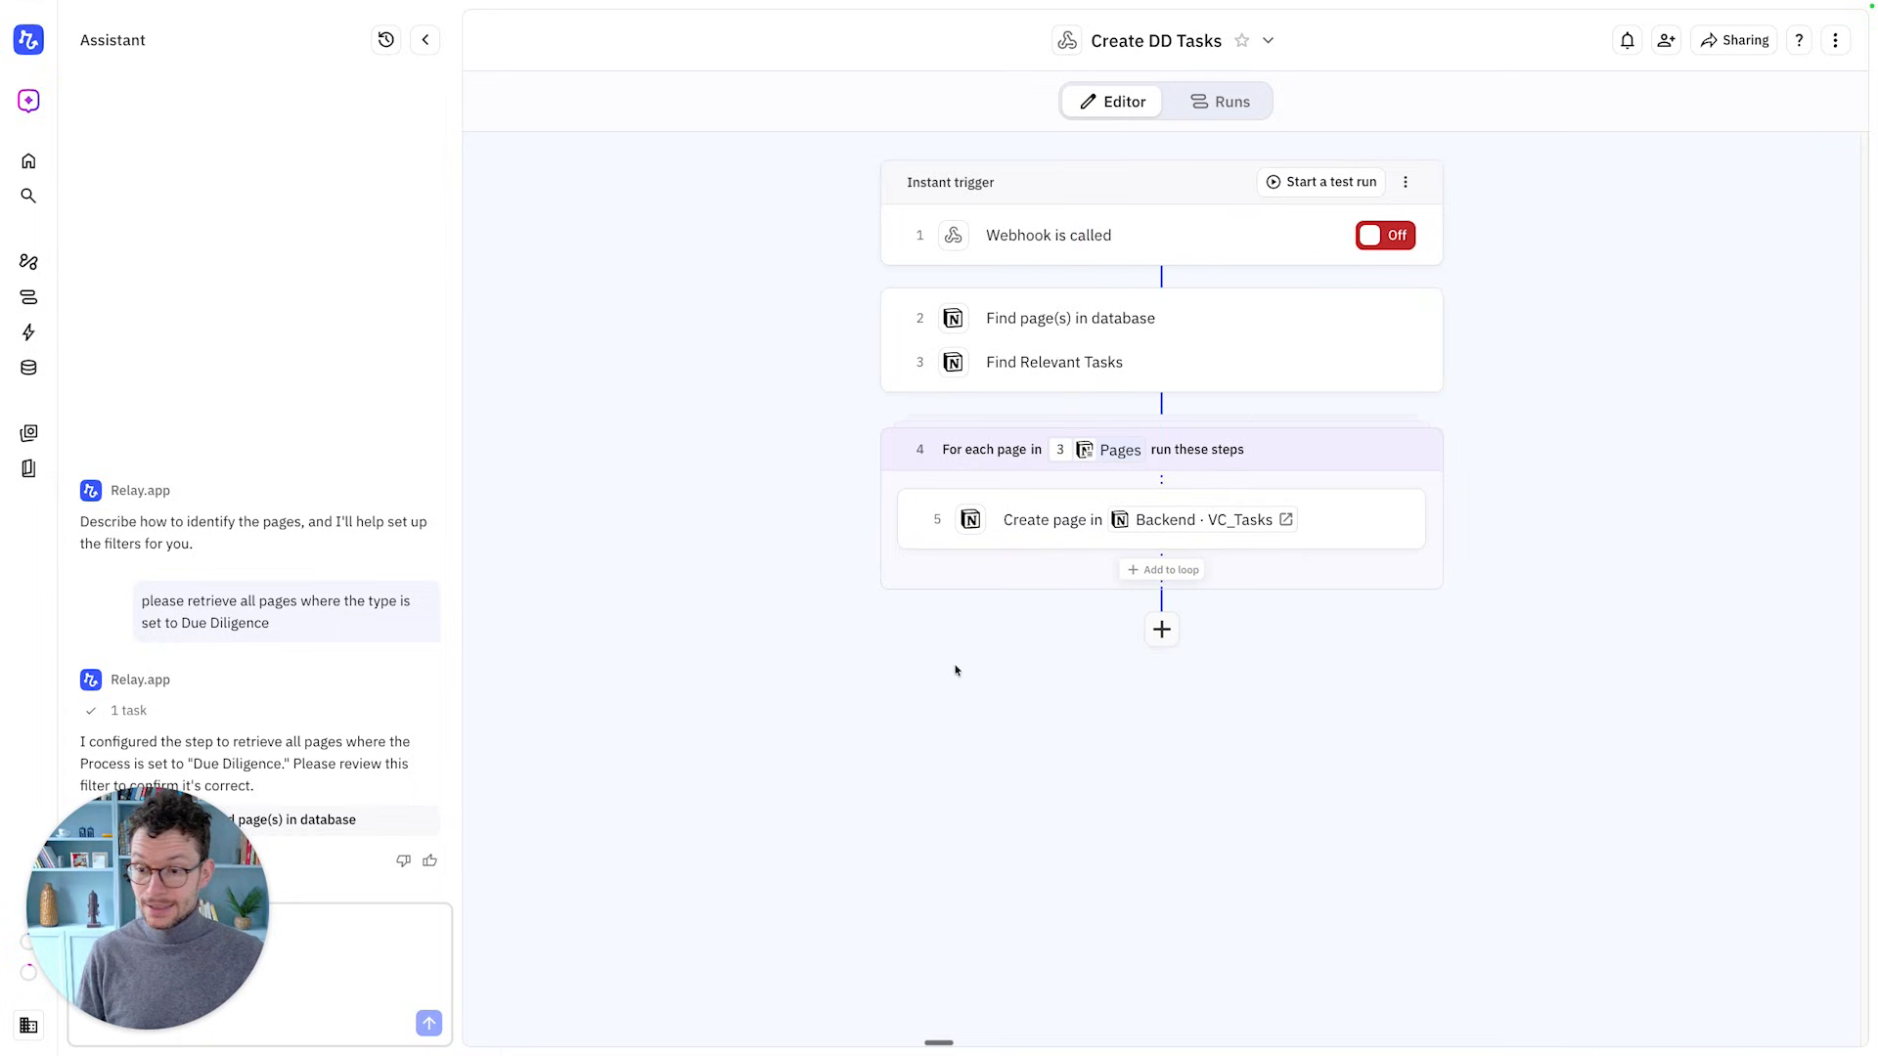
Insert a Utilities Transform data step at the top of the loop, before page creation
mouse_move(1162, 480)
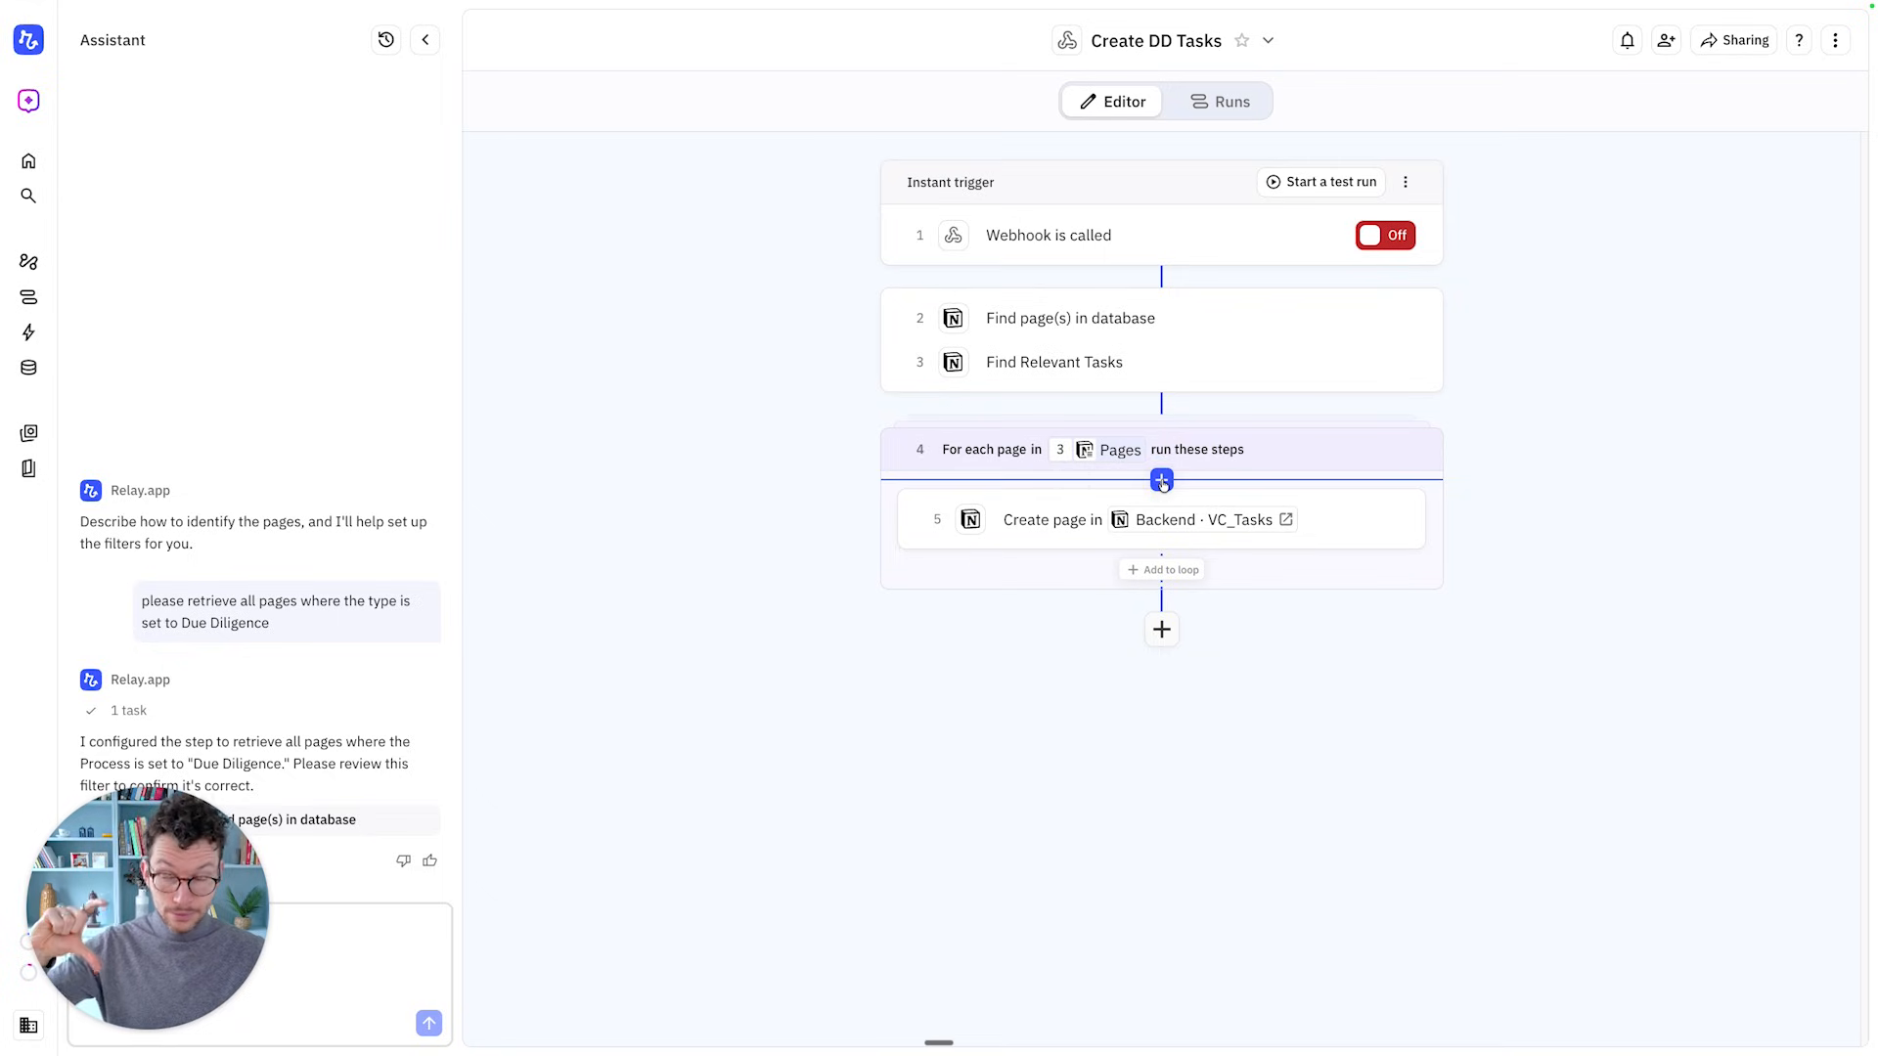
left_click(1162, 480)
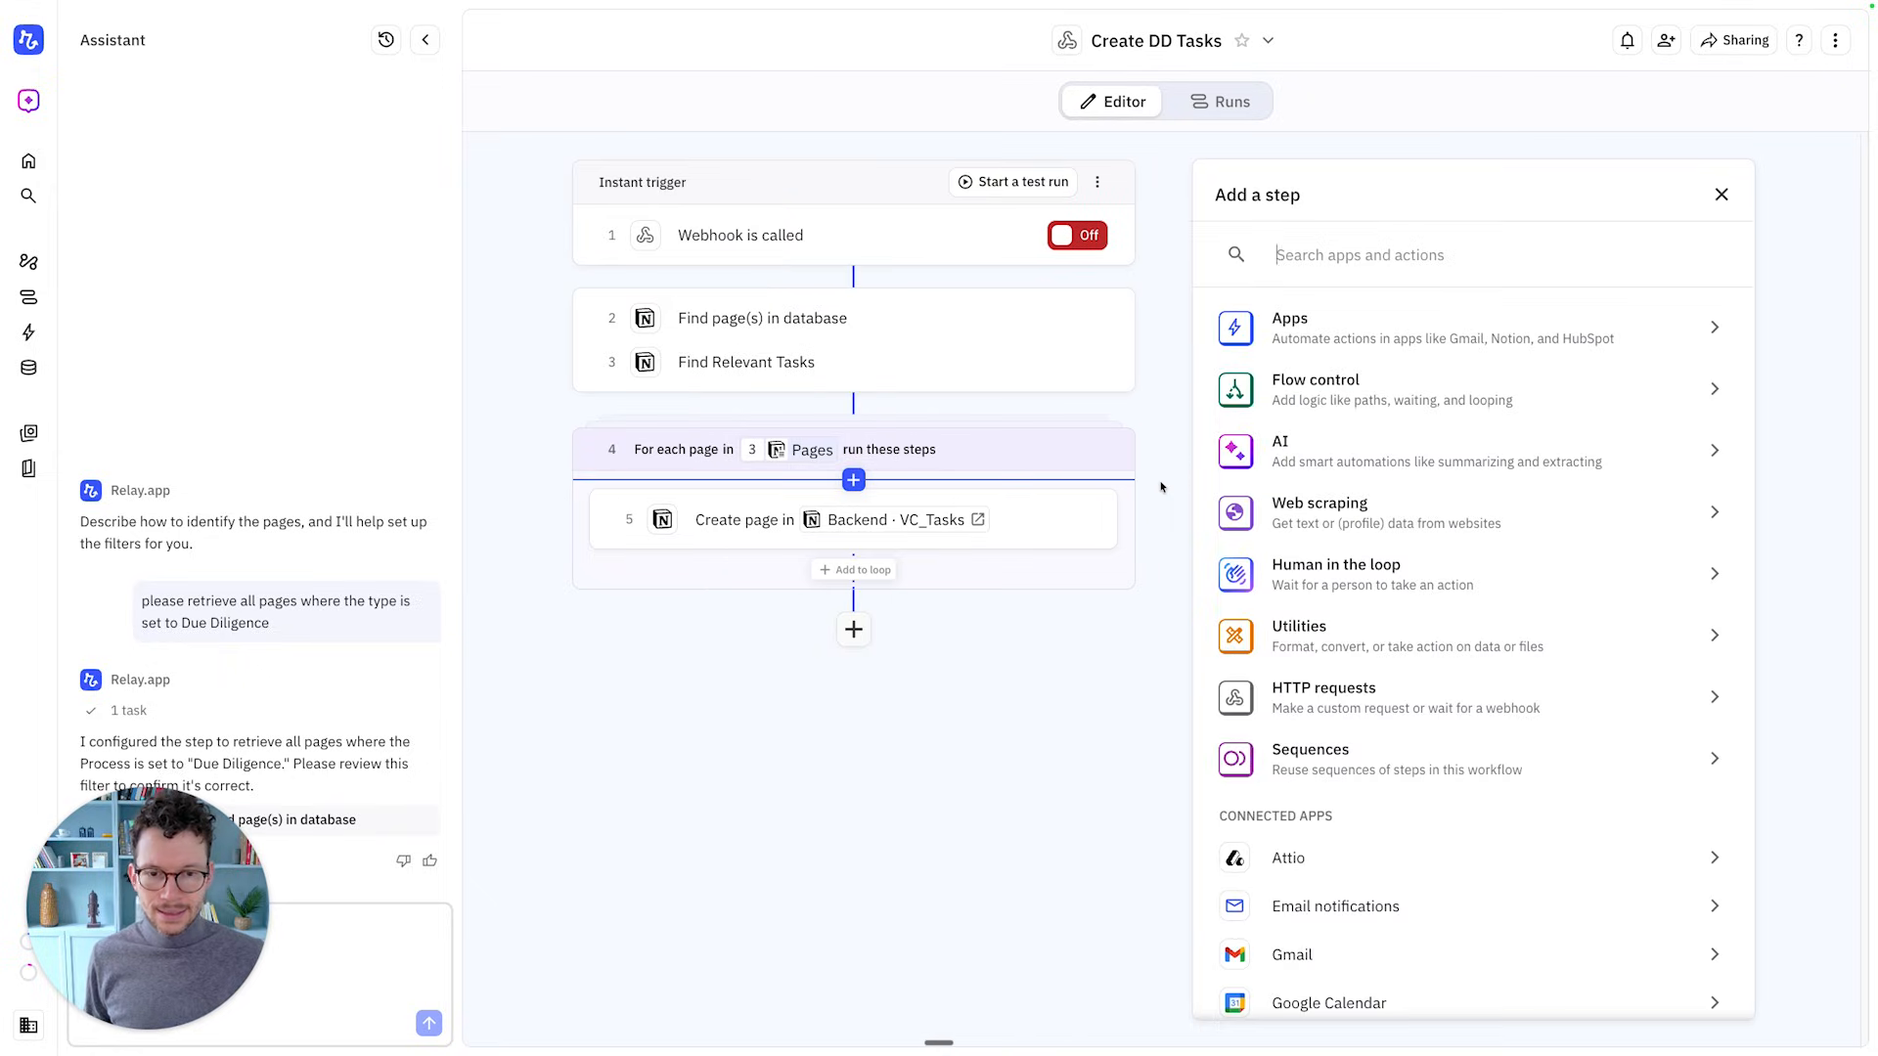
left_click(1299, 631)
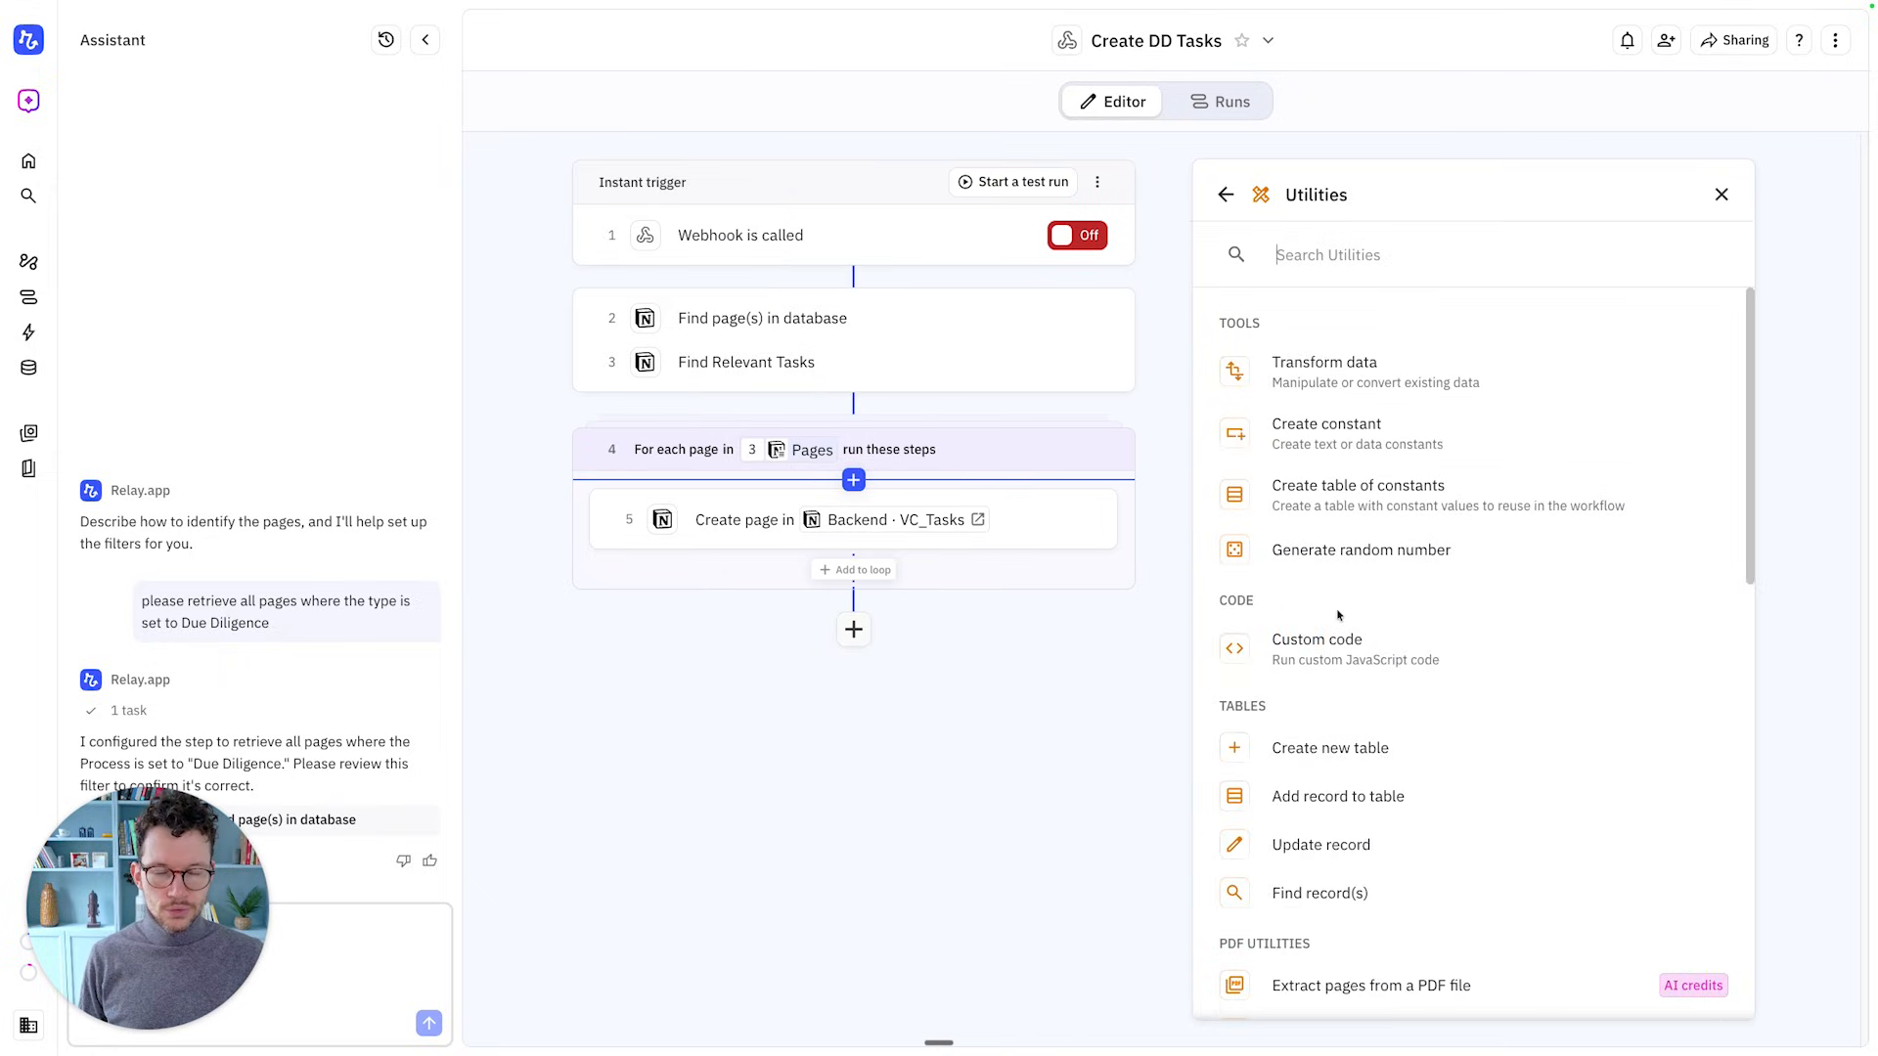
type("date")
key("BackSpace")
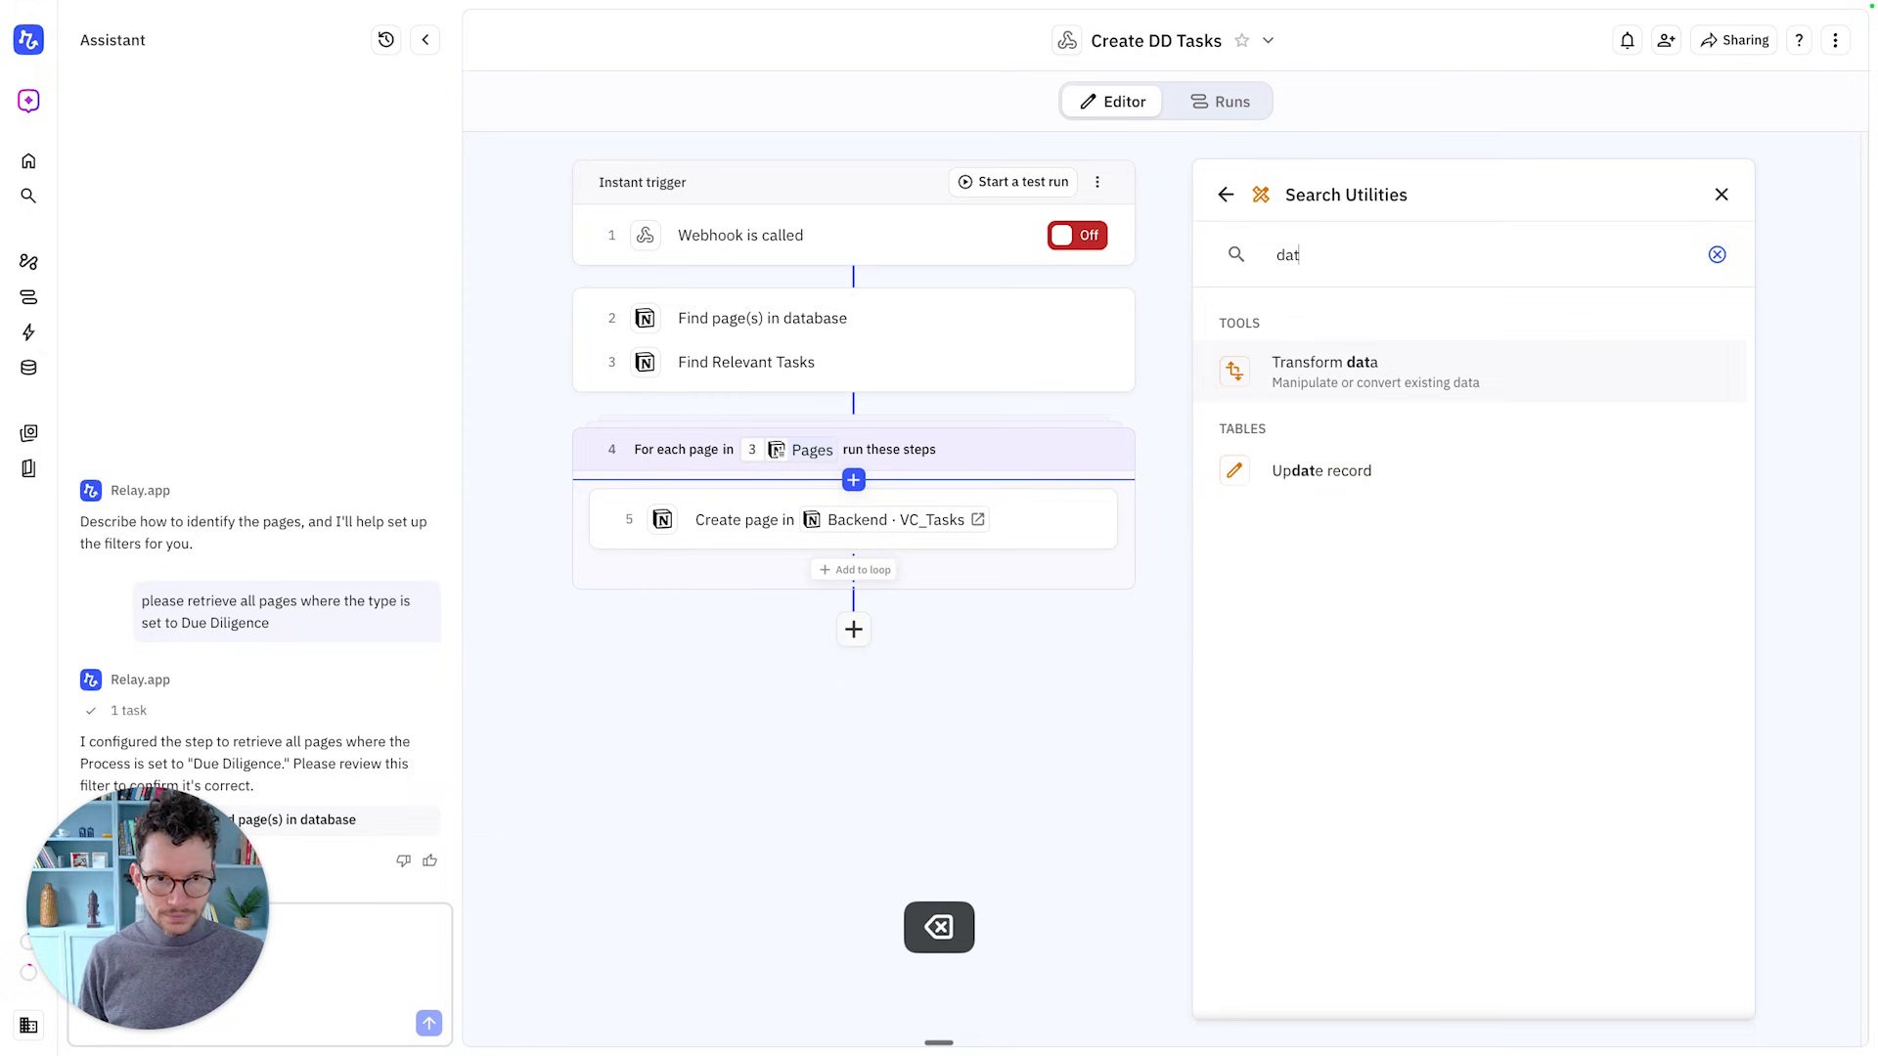
left_click(1351, 366)
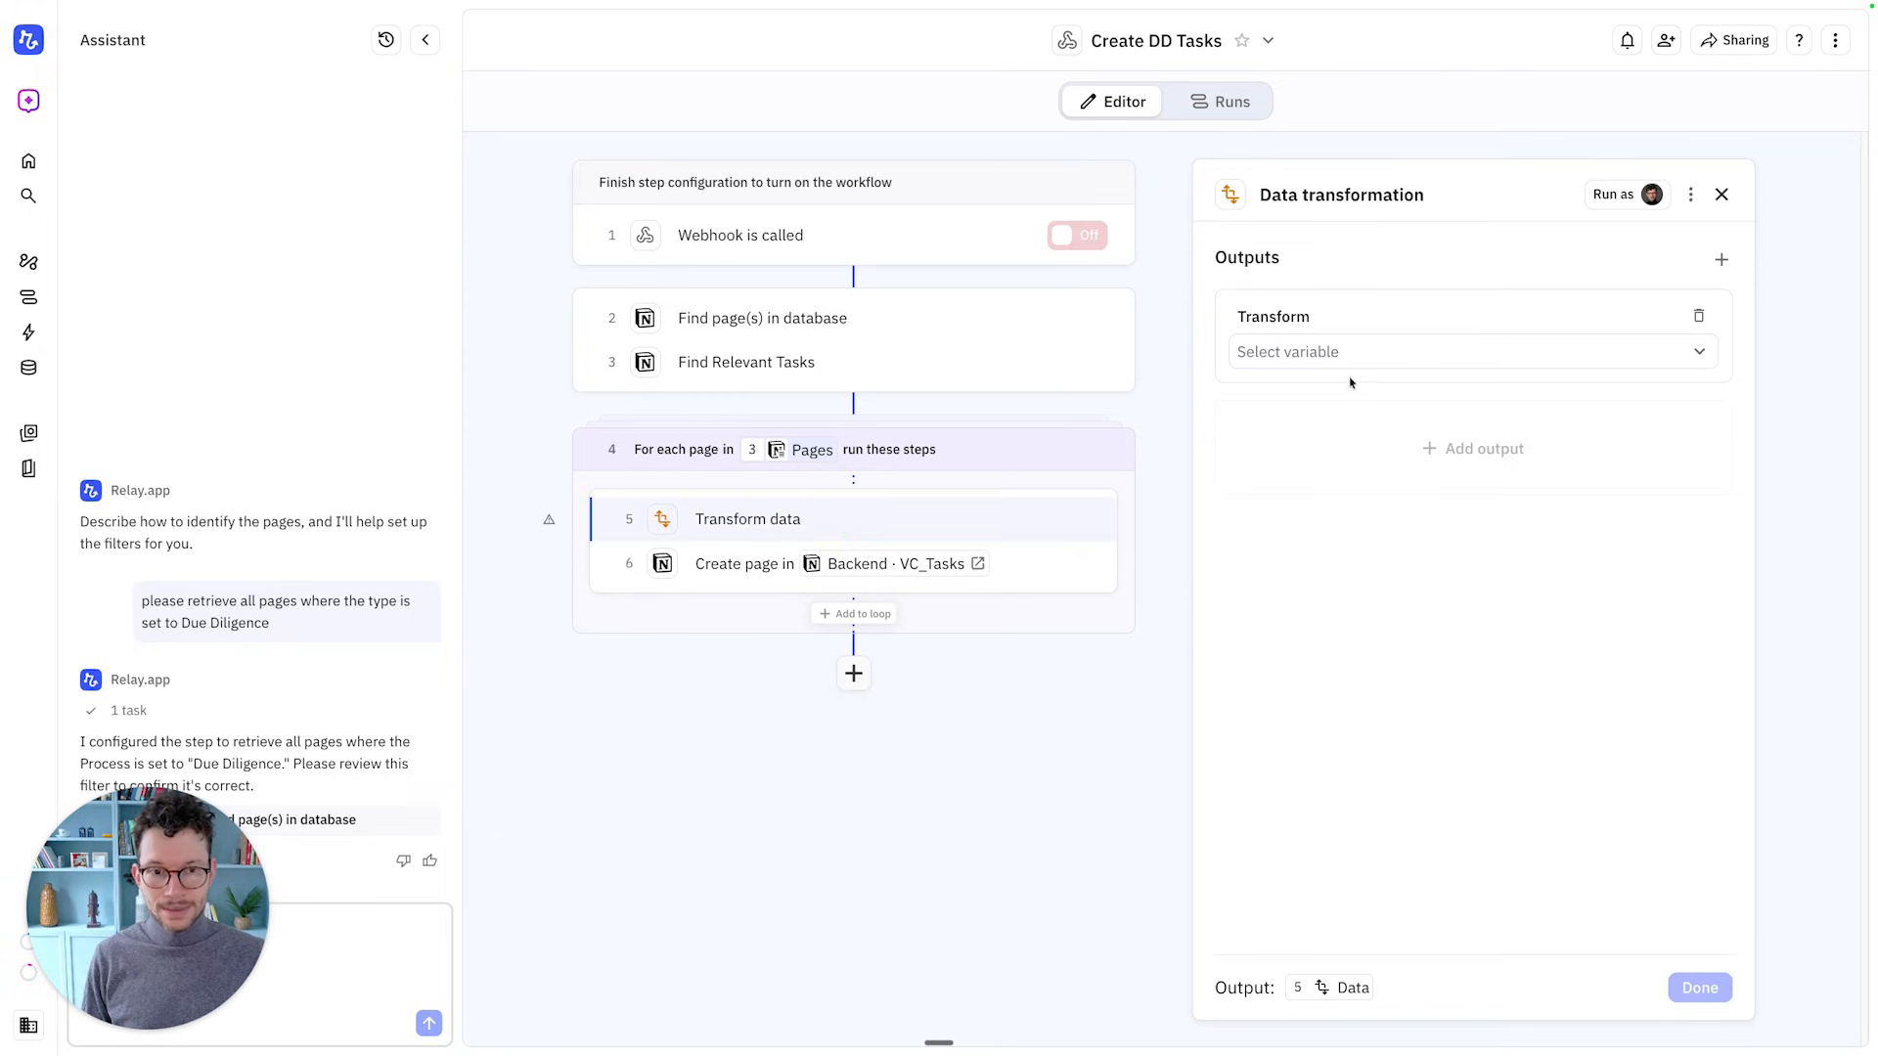
Set Transform data to the current date plus the looped page's Due Date Offset
left_click(1319, 354)
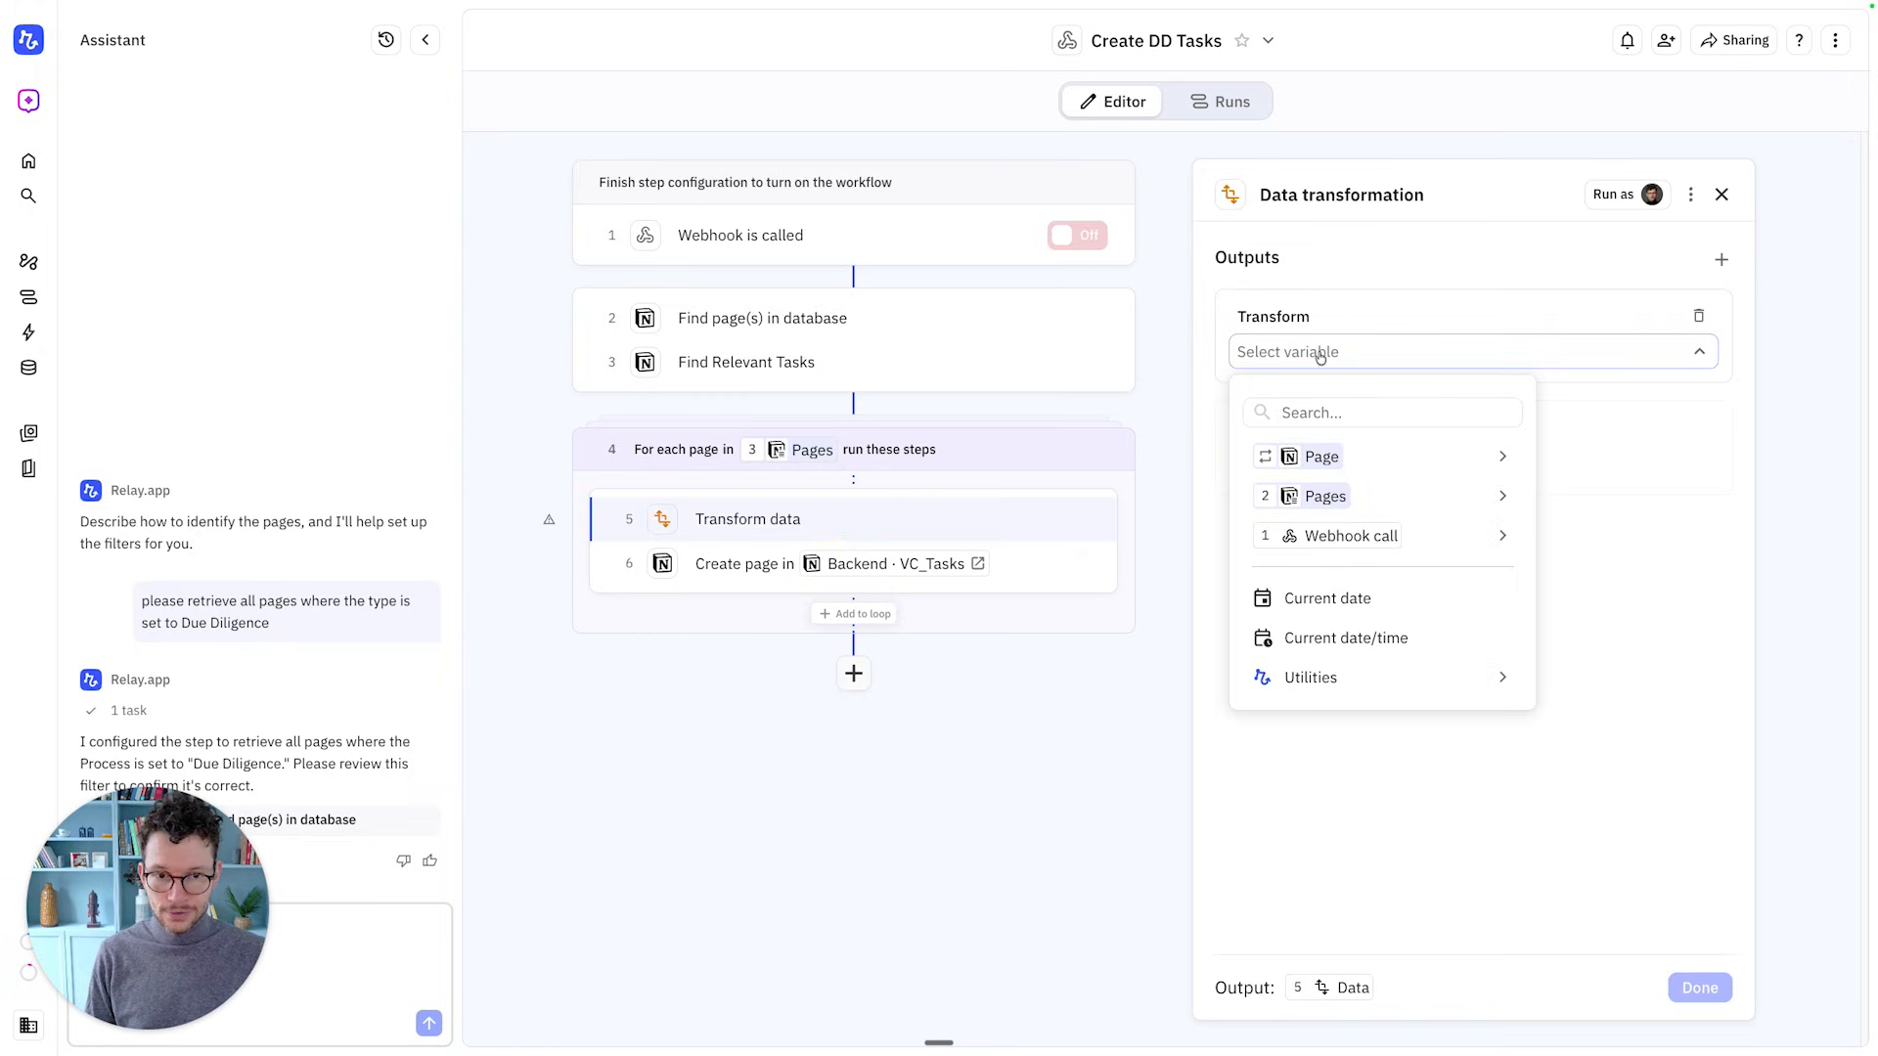
left_click(1345, 597)
left_click(1296, 398)
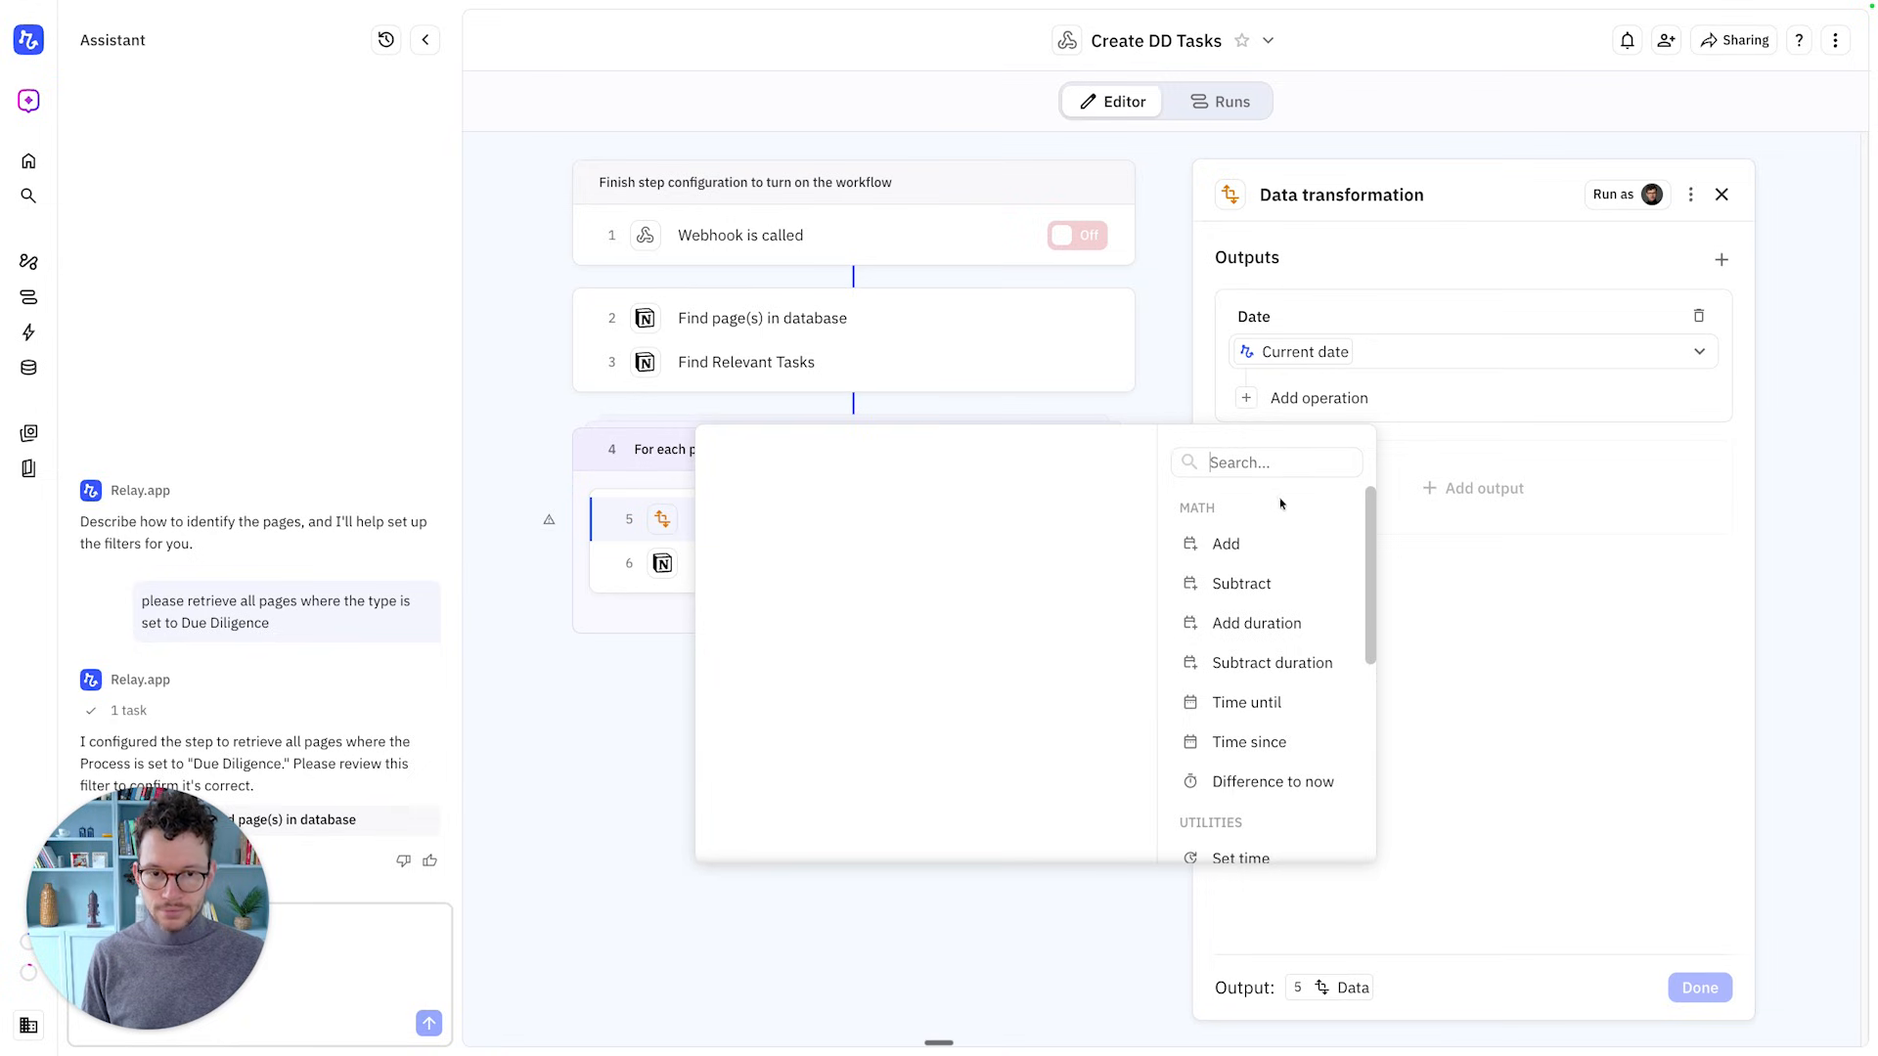
scroll(1276, 519, "down", 1)
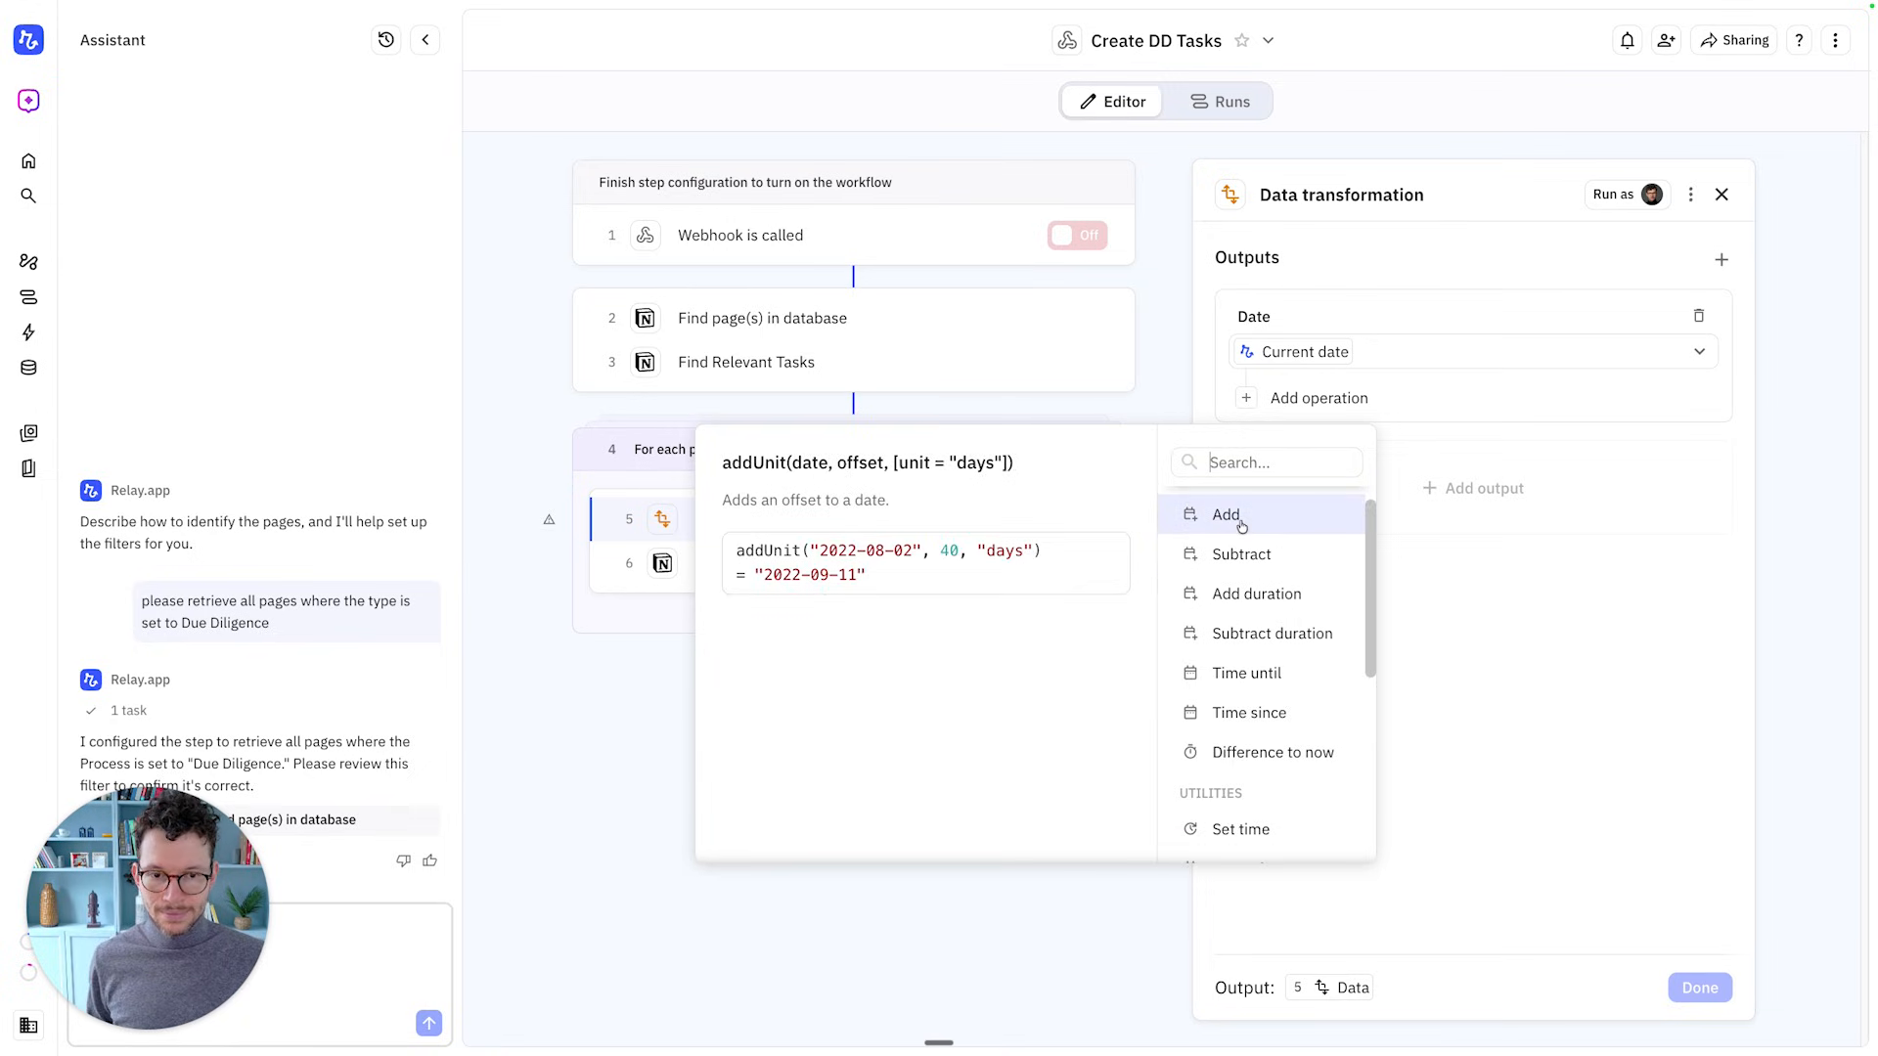
left_click(1240, 526)
left_click(1340, 401)
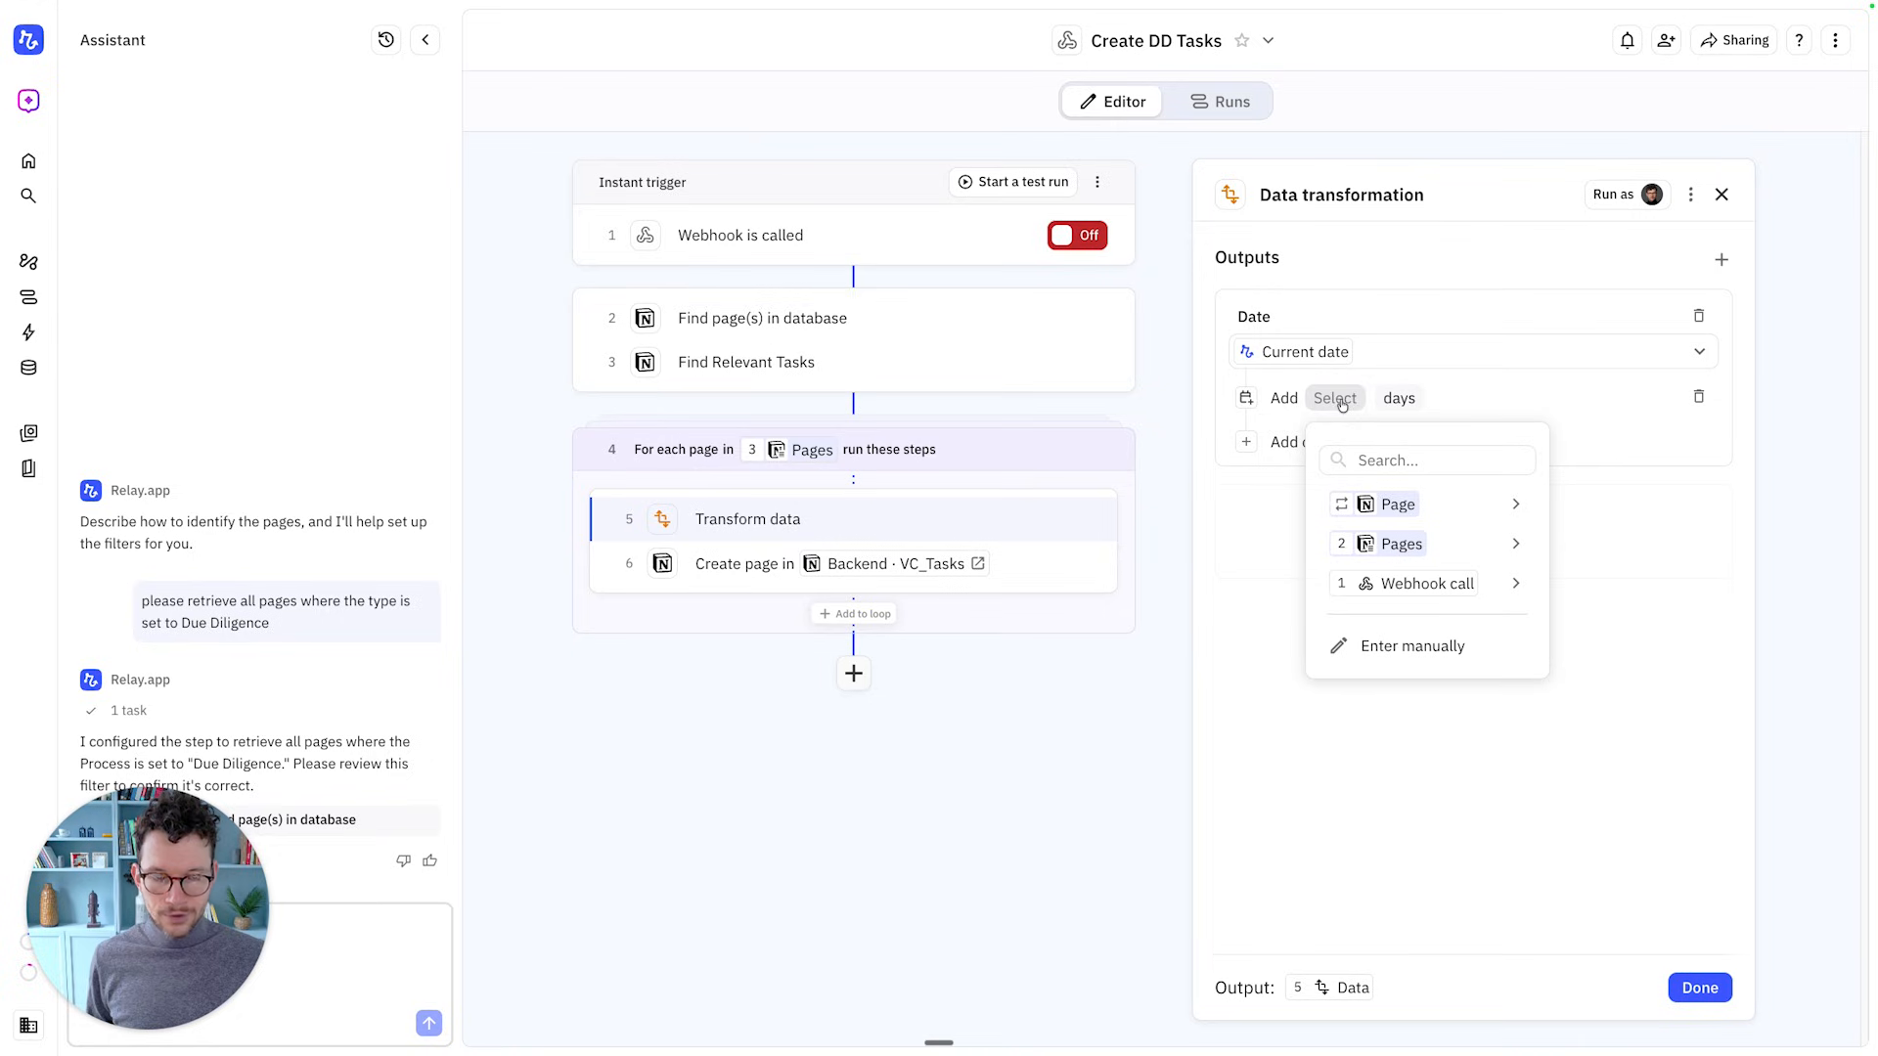
mouse_move(1380, 501)
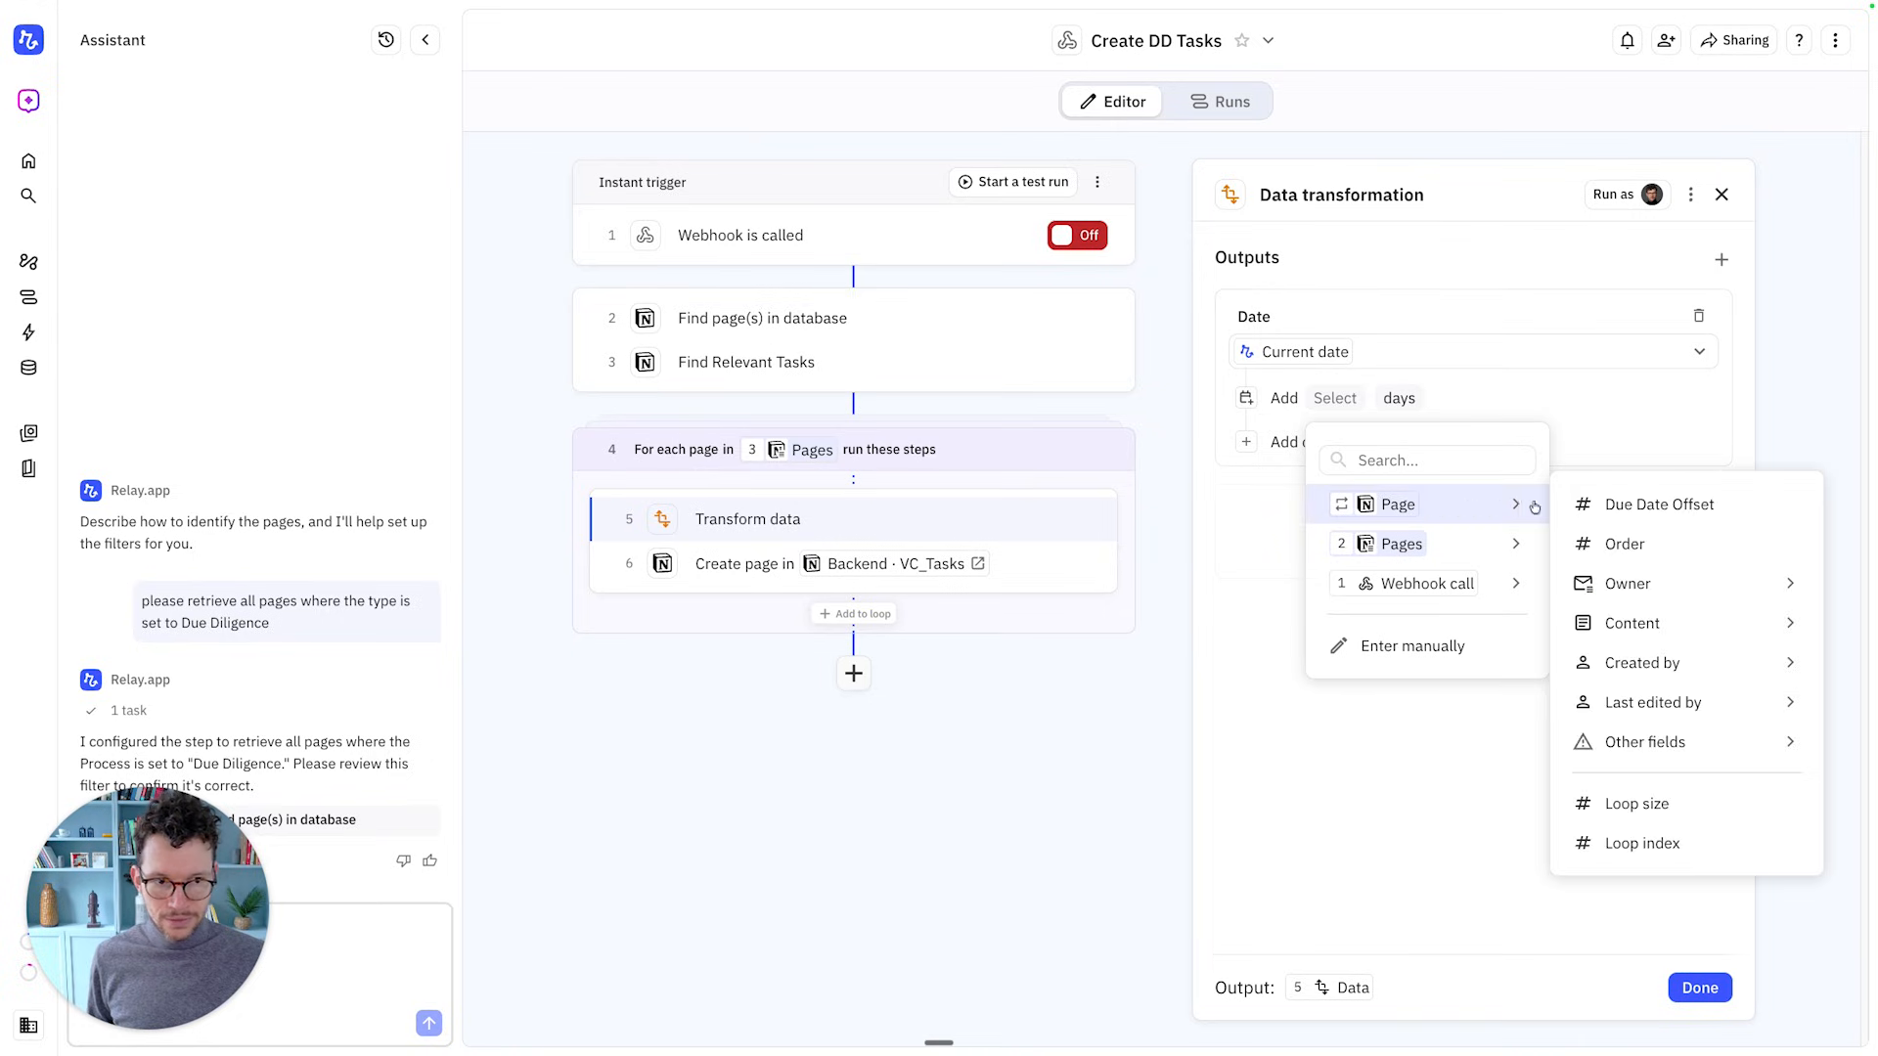
left_click(1611, 504)
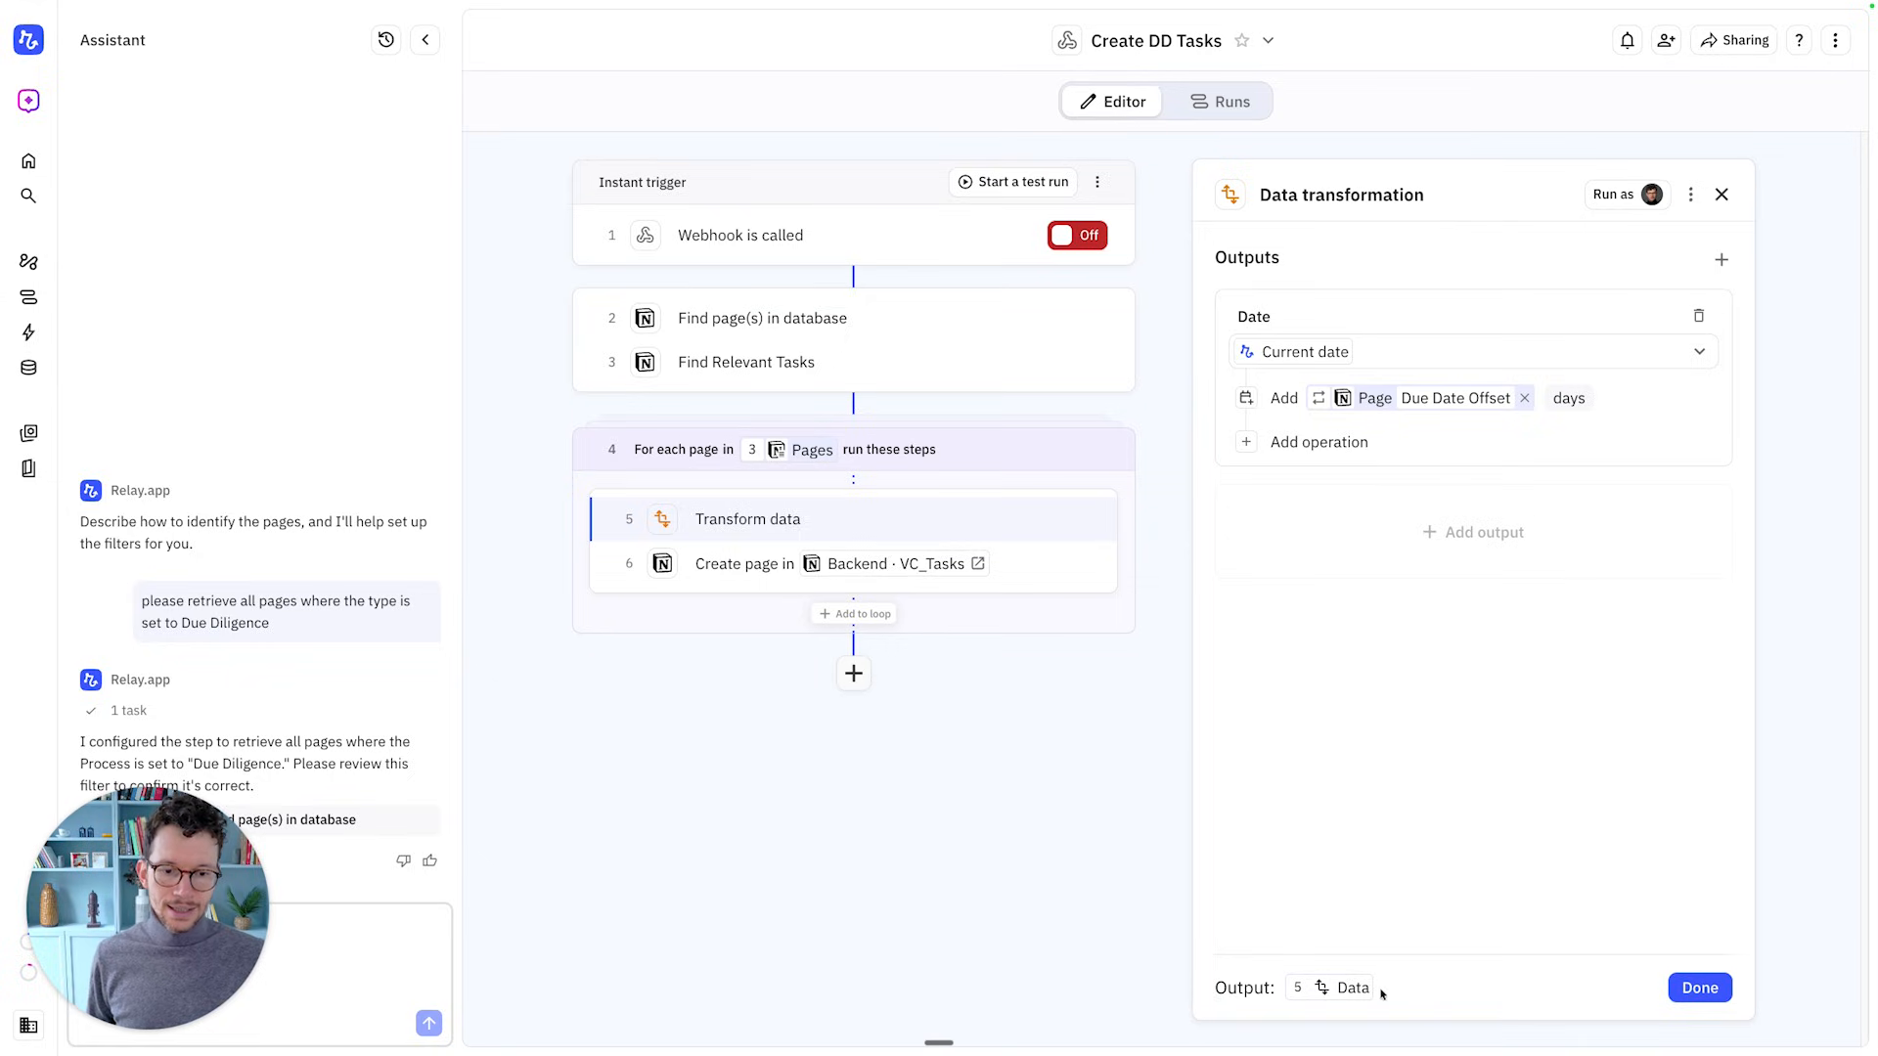
left_click(1702, 997)
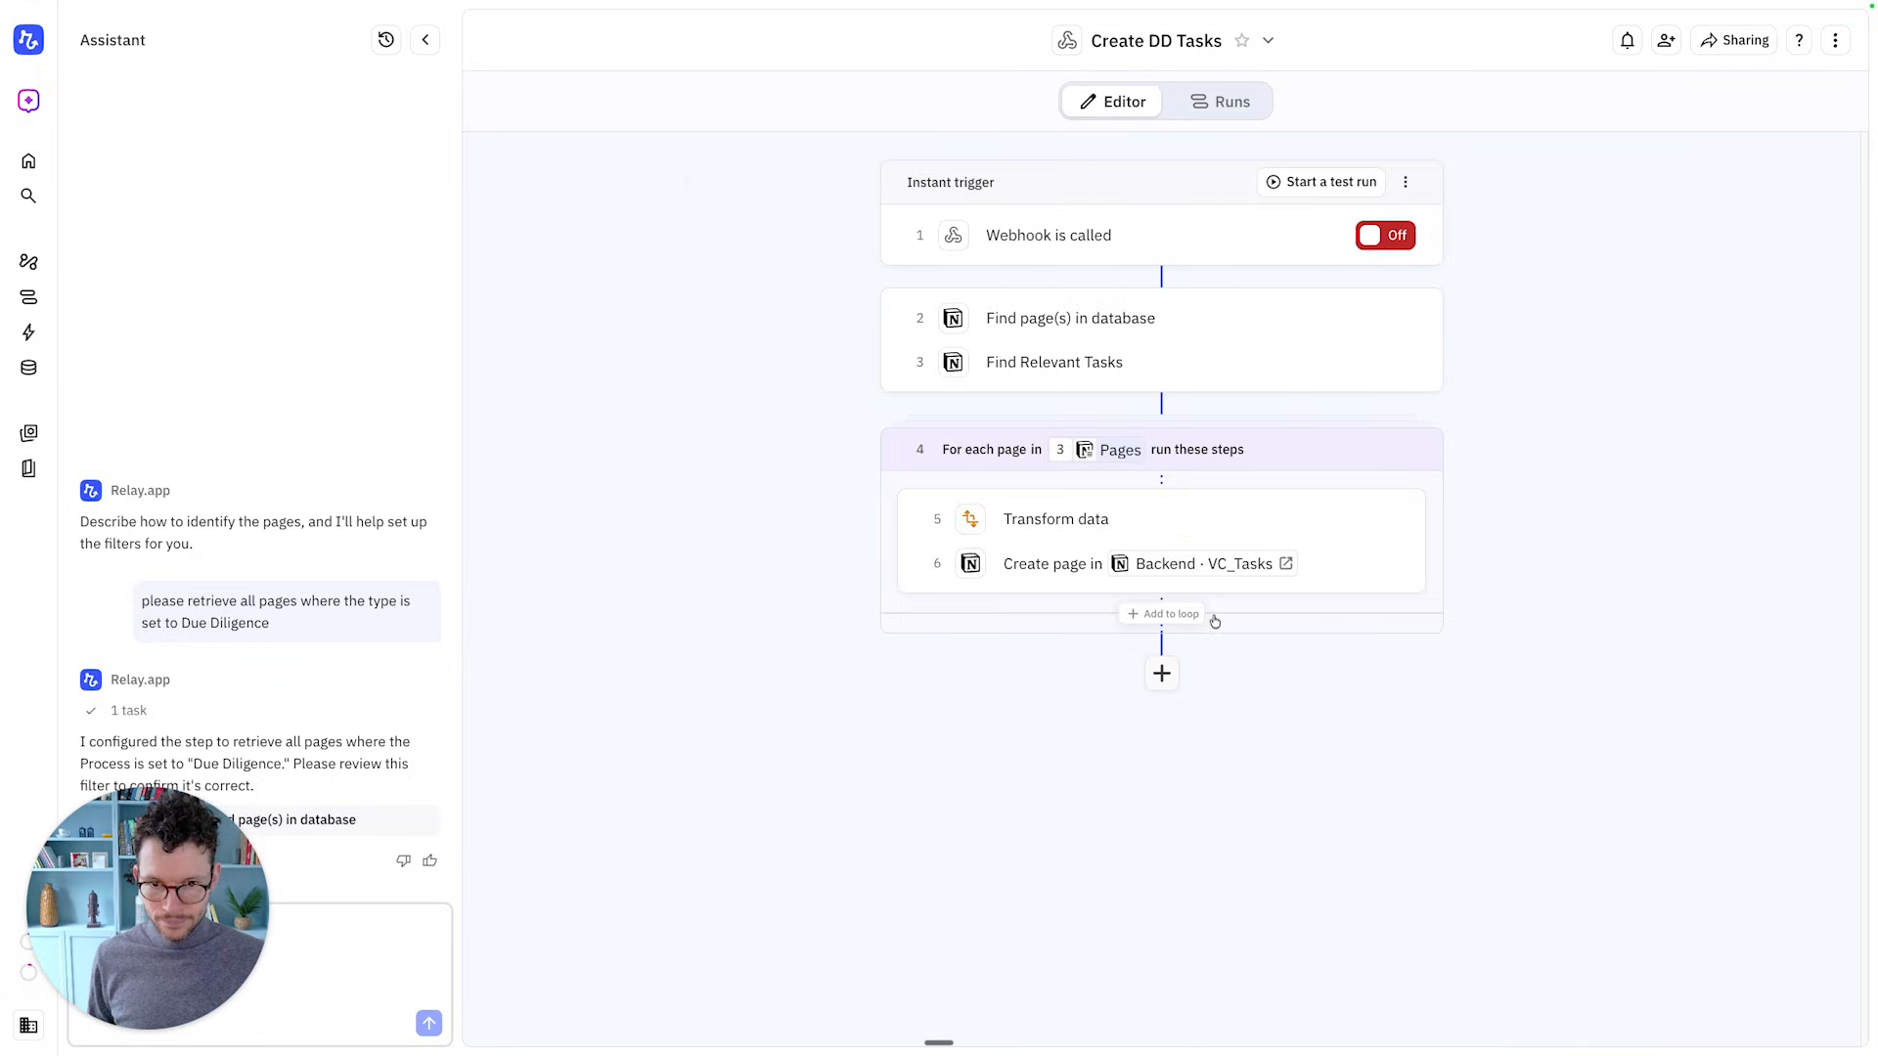
Confirm days as the offset unit for the date transformation
mouse_move(1204, 574)
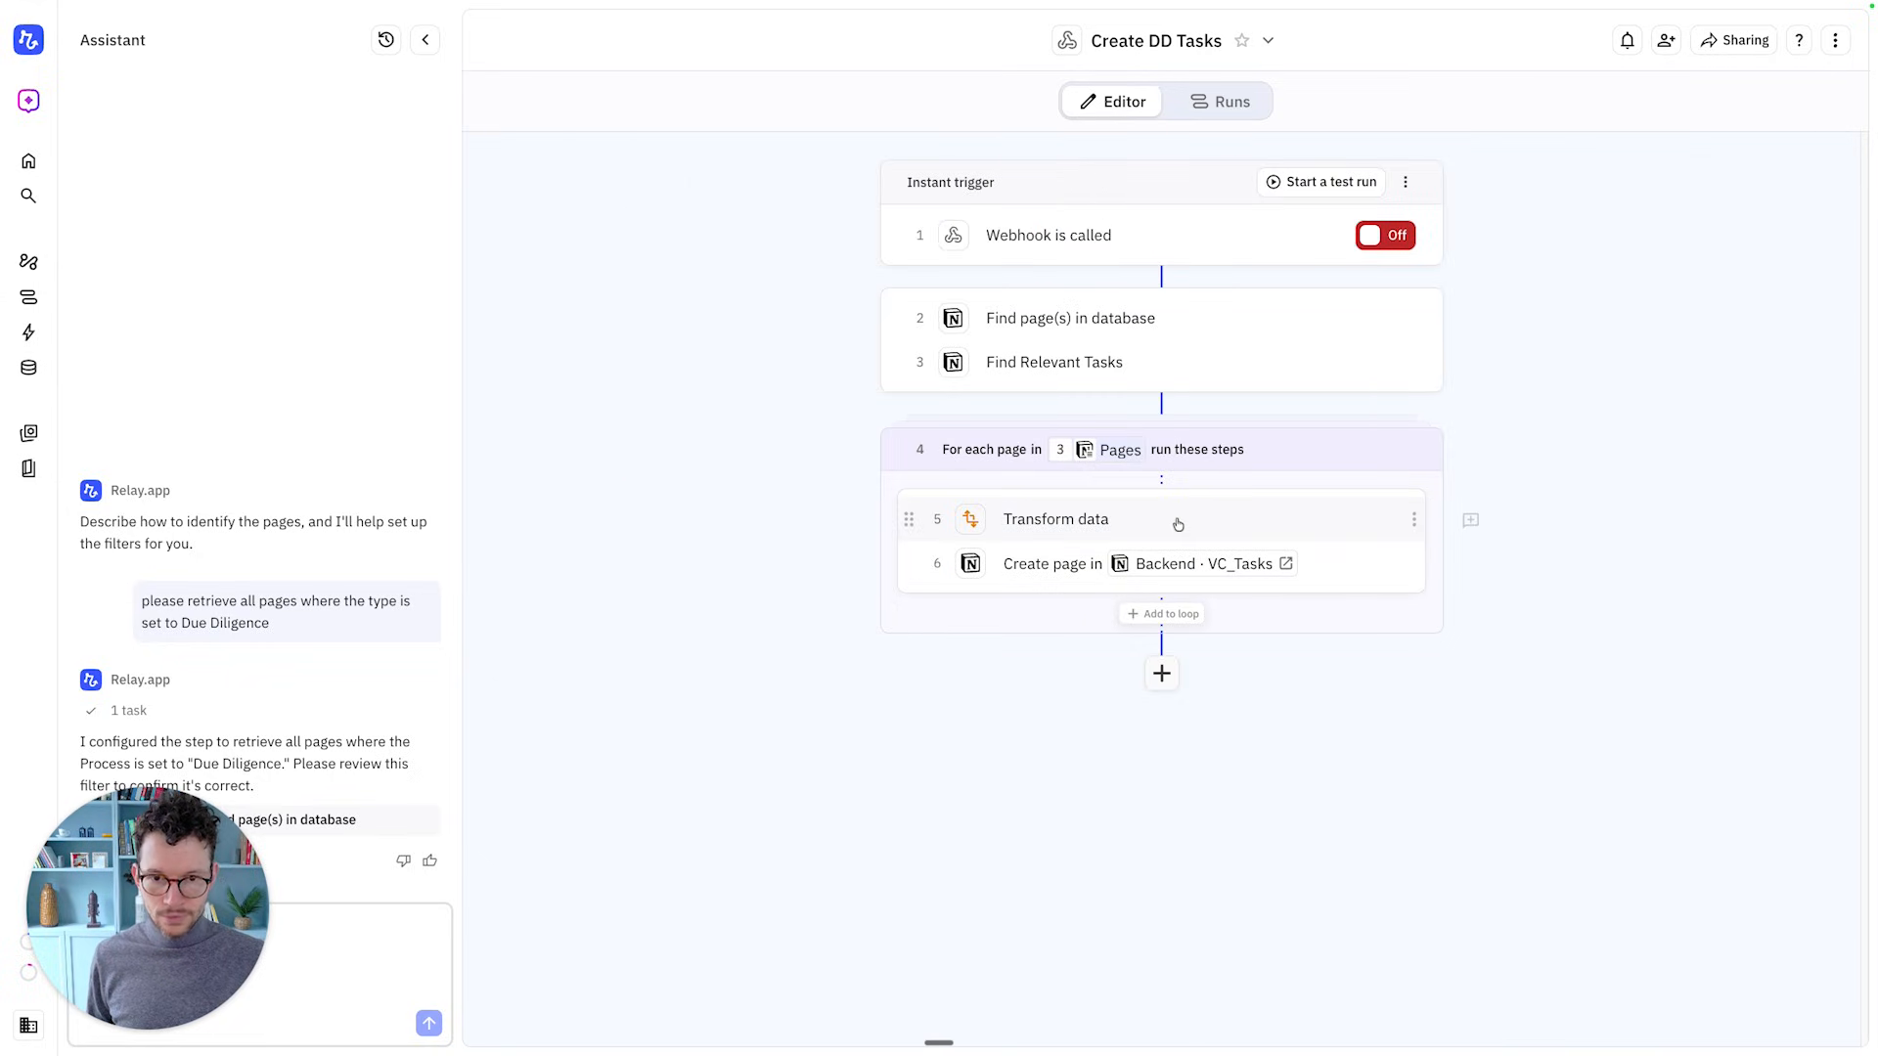
left_click(1177, 515)
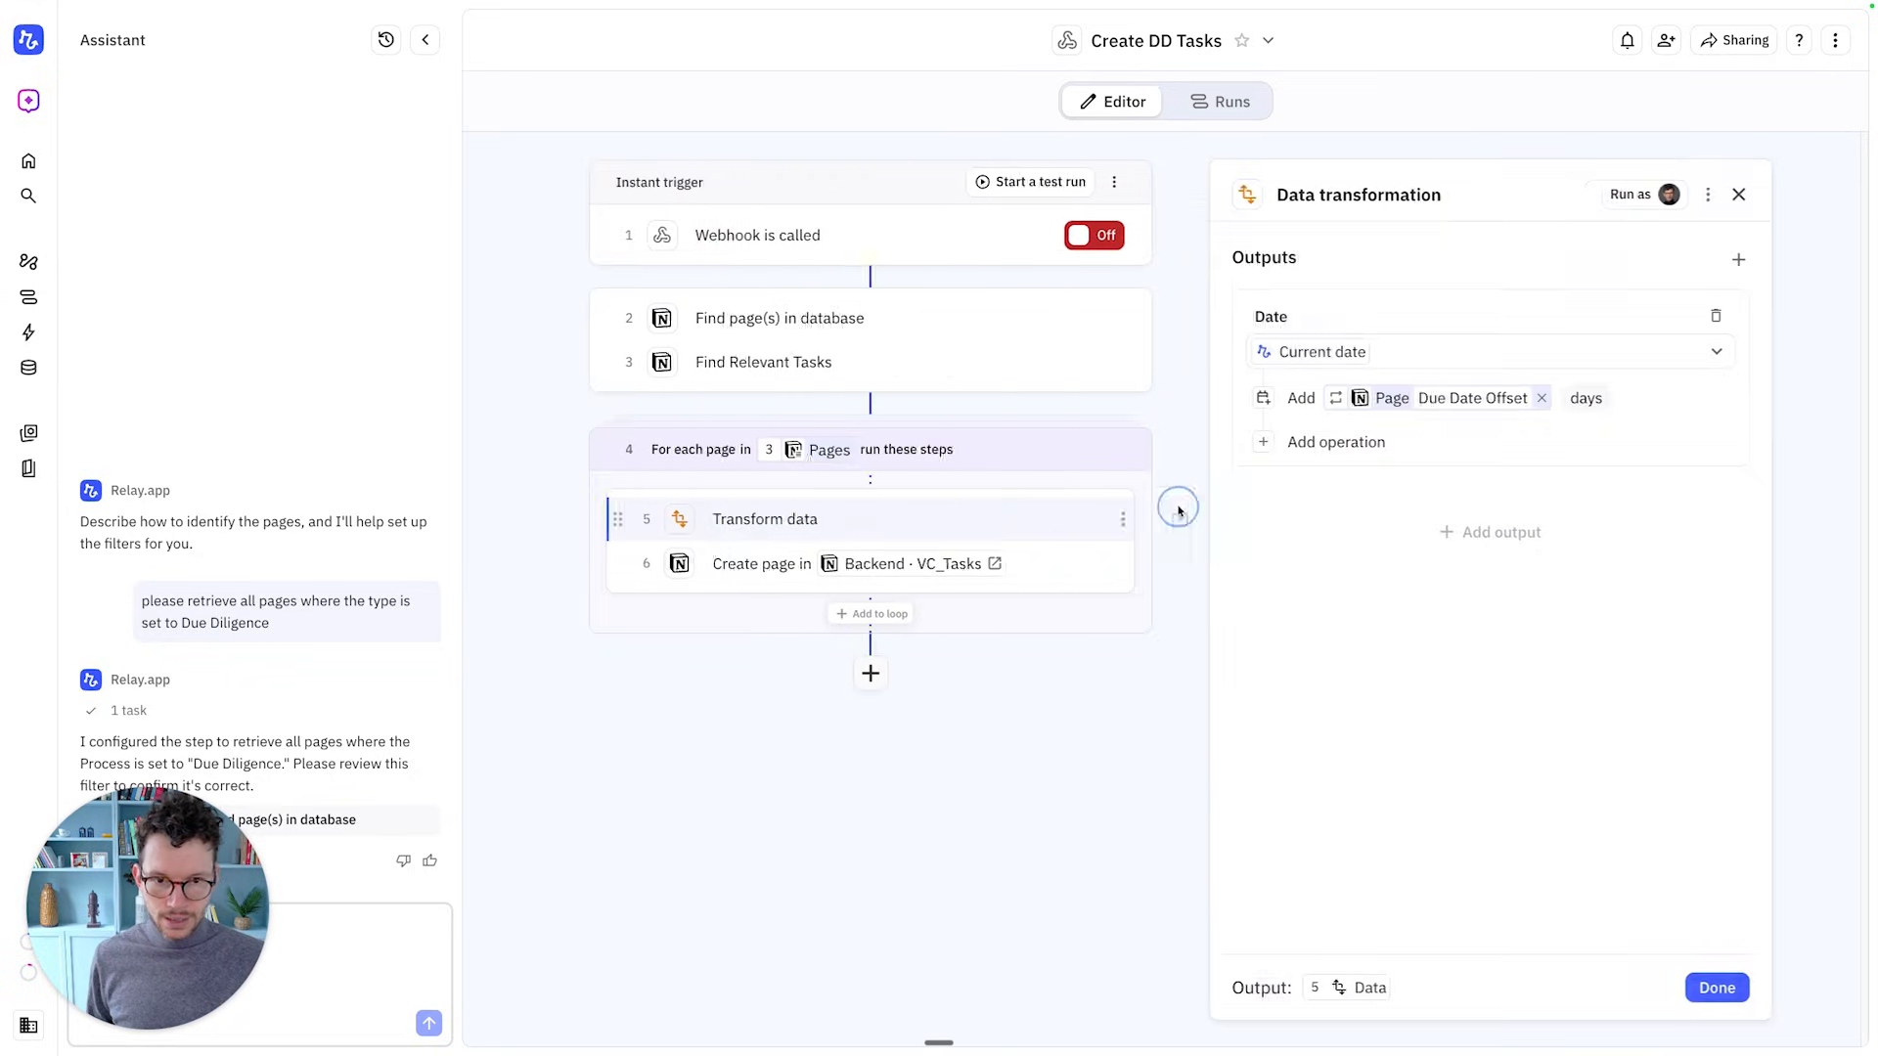
left_click(1566, 399)
left_click(1350, 587)
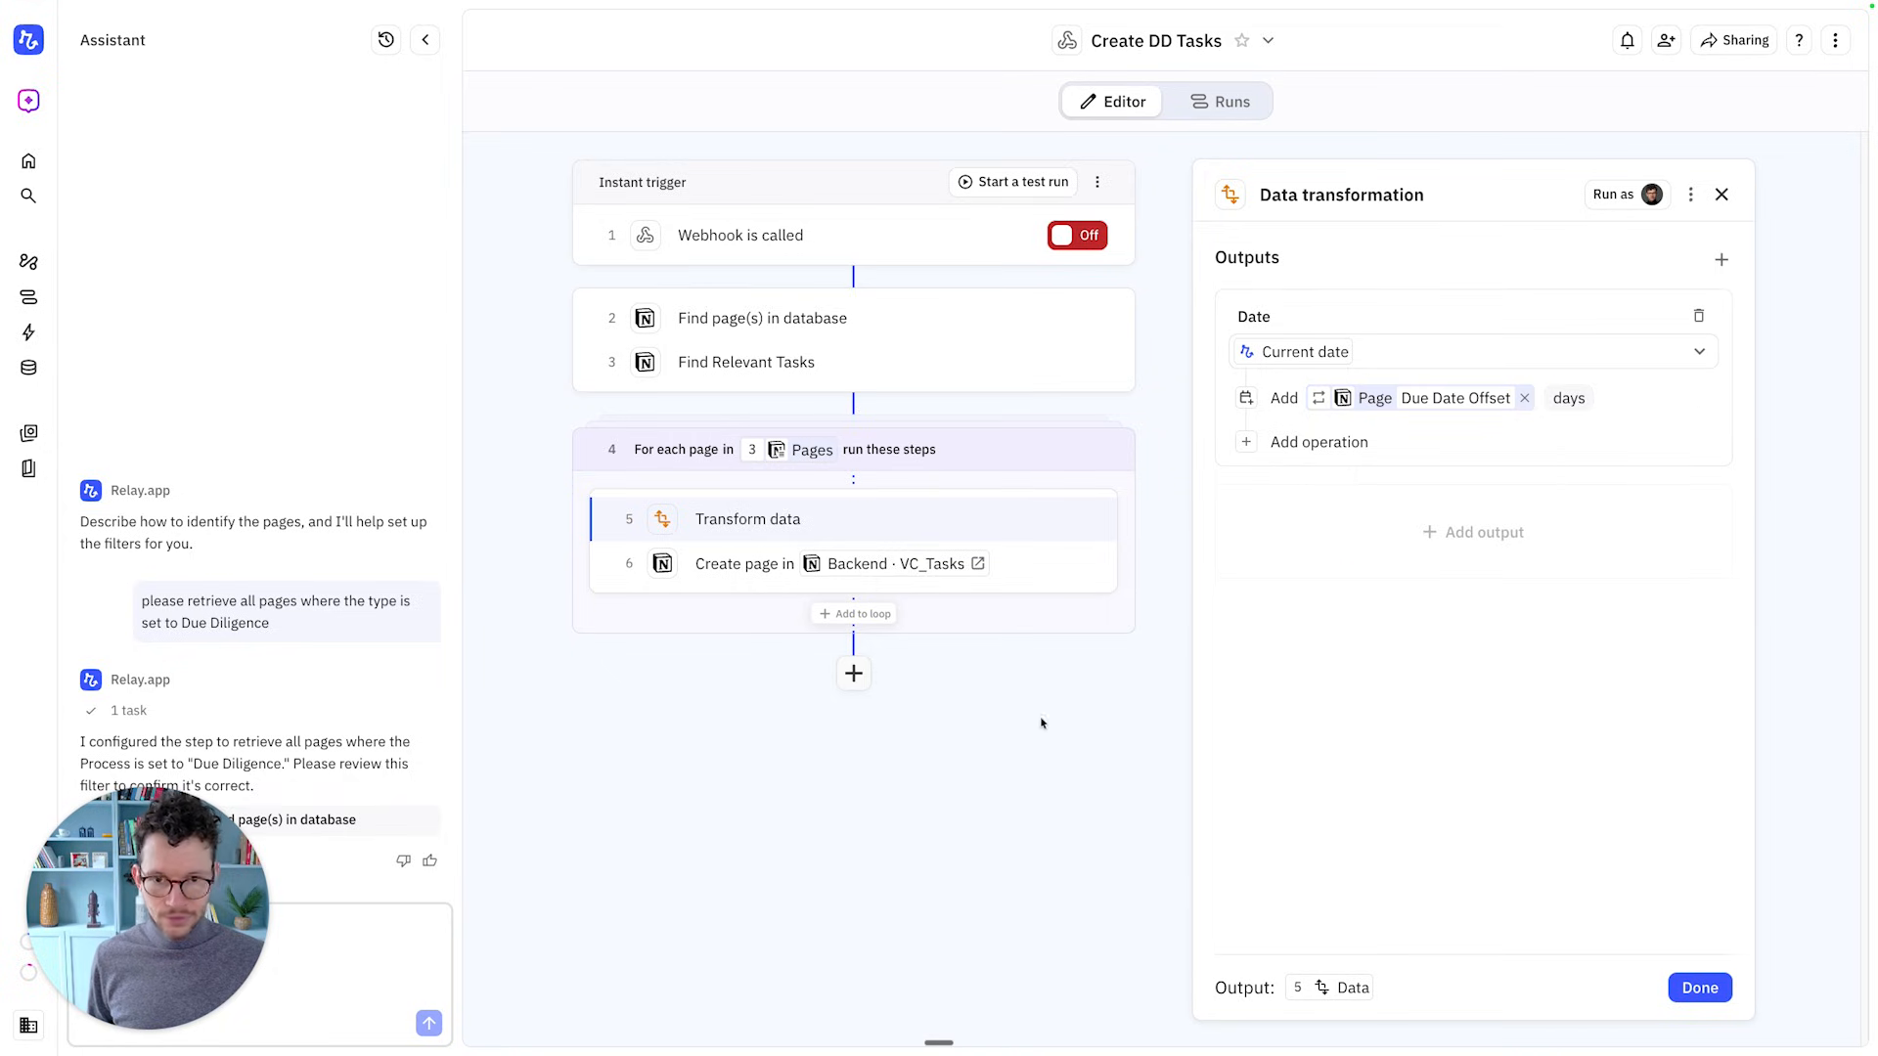
left_click(1699, 988)
Add a Due Date field to the VC_Tasks page, with Start set to step 5's transformed Date
left_click(1080, 572)
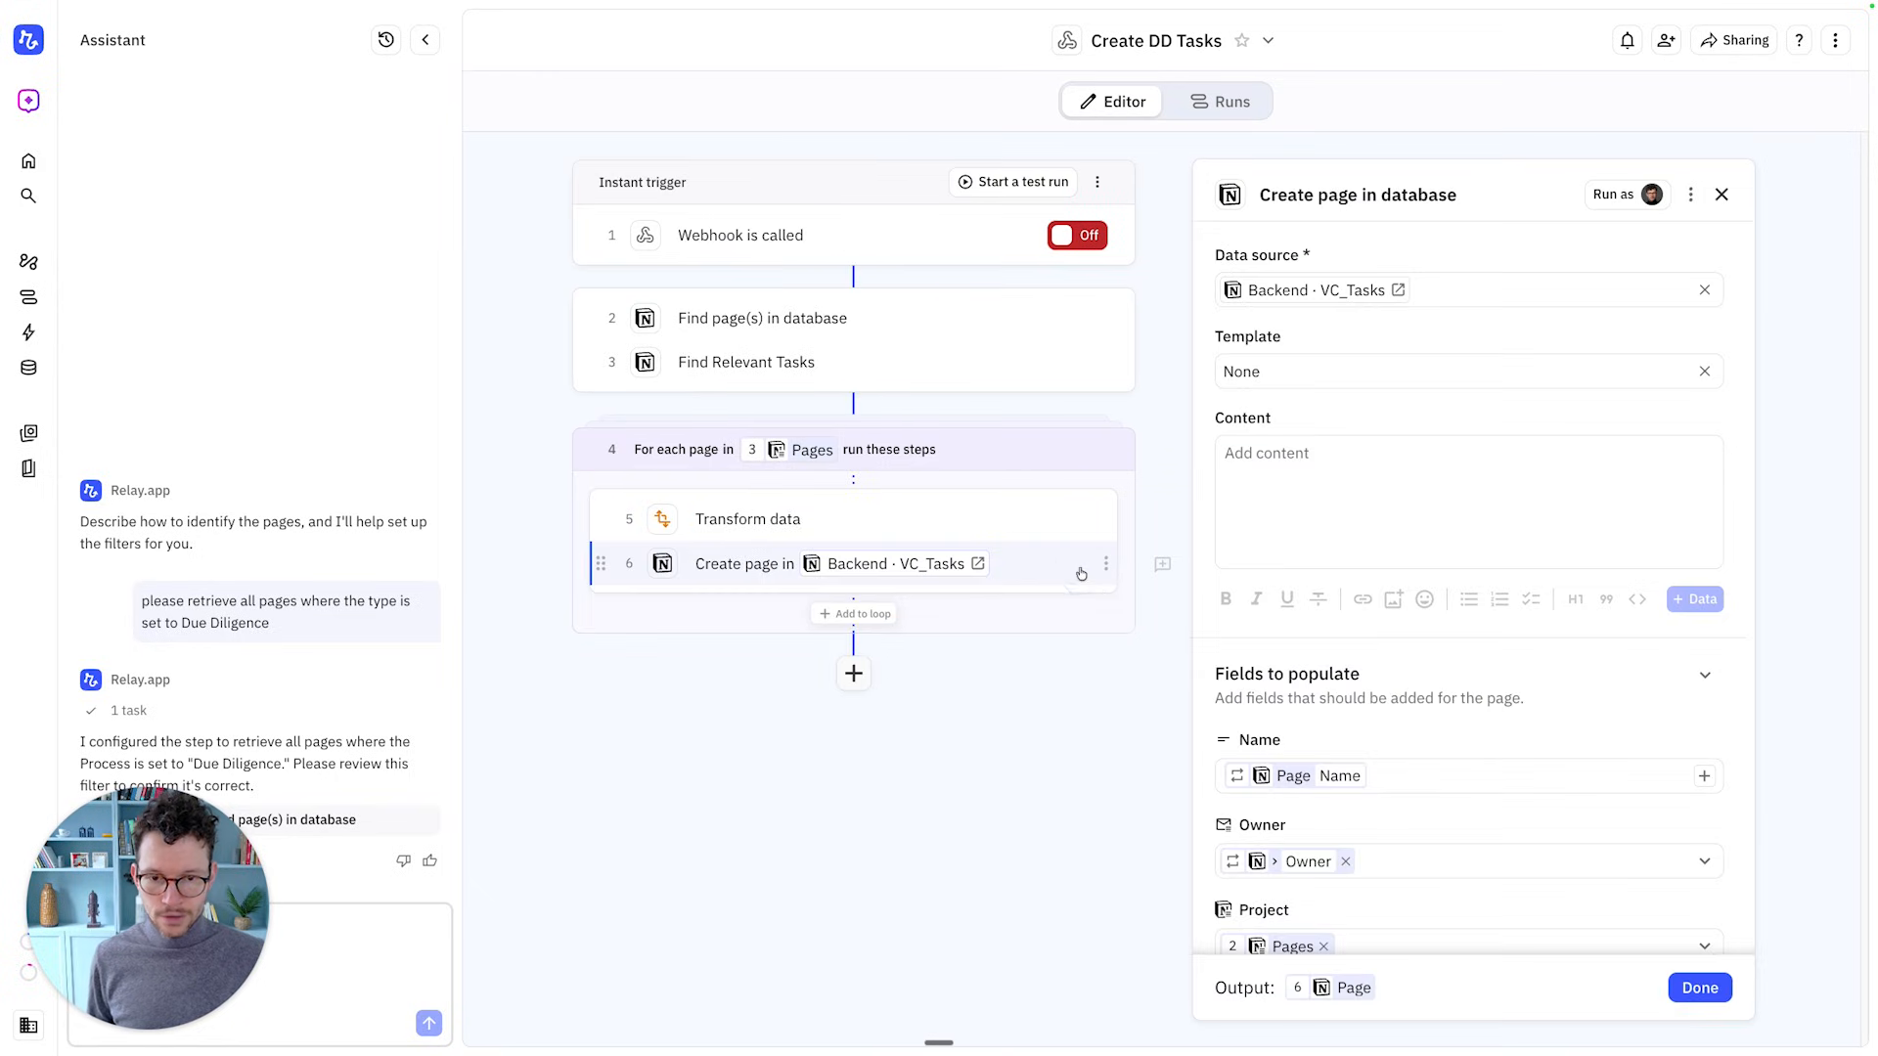
scroll(1261, 763, "down", 3)
left_click(1268, 861)
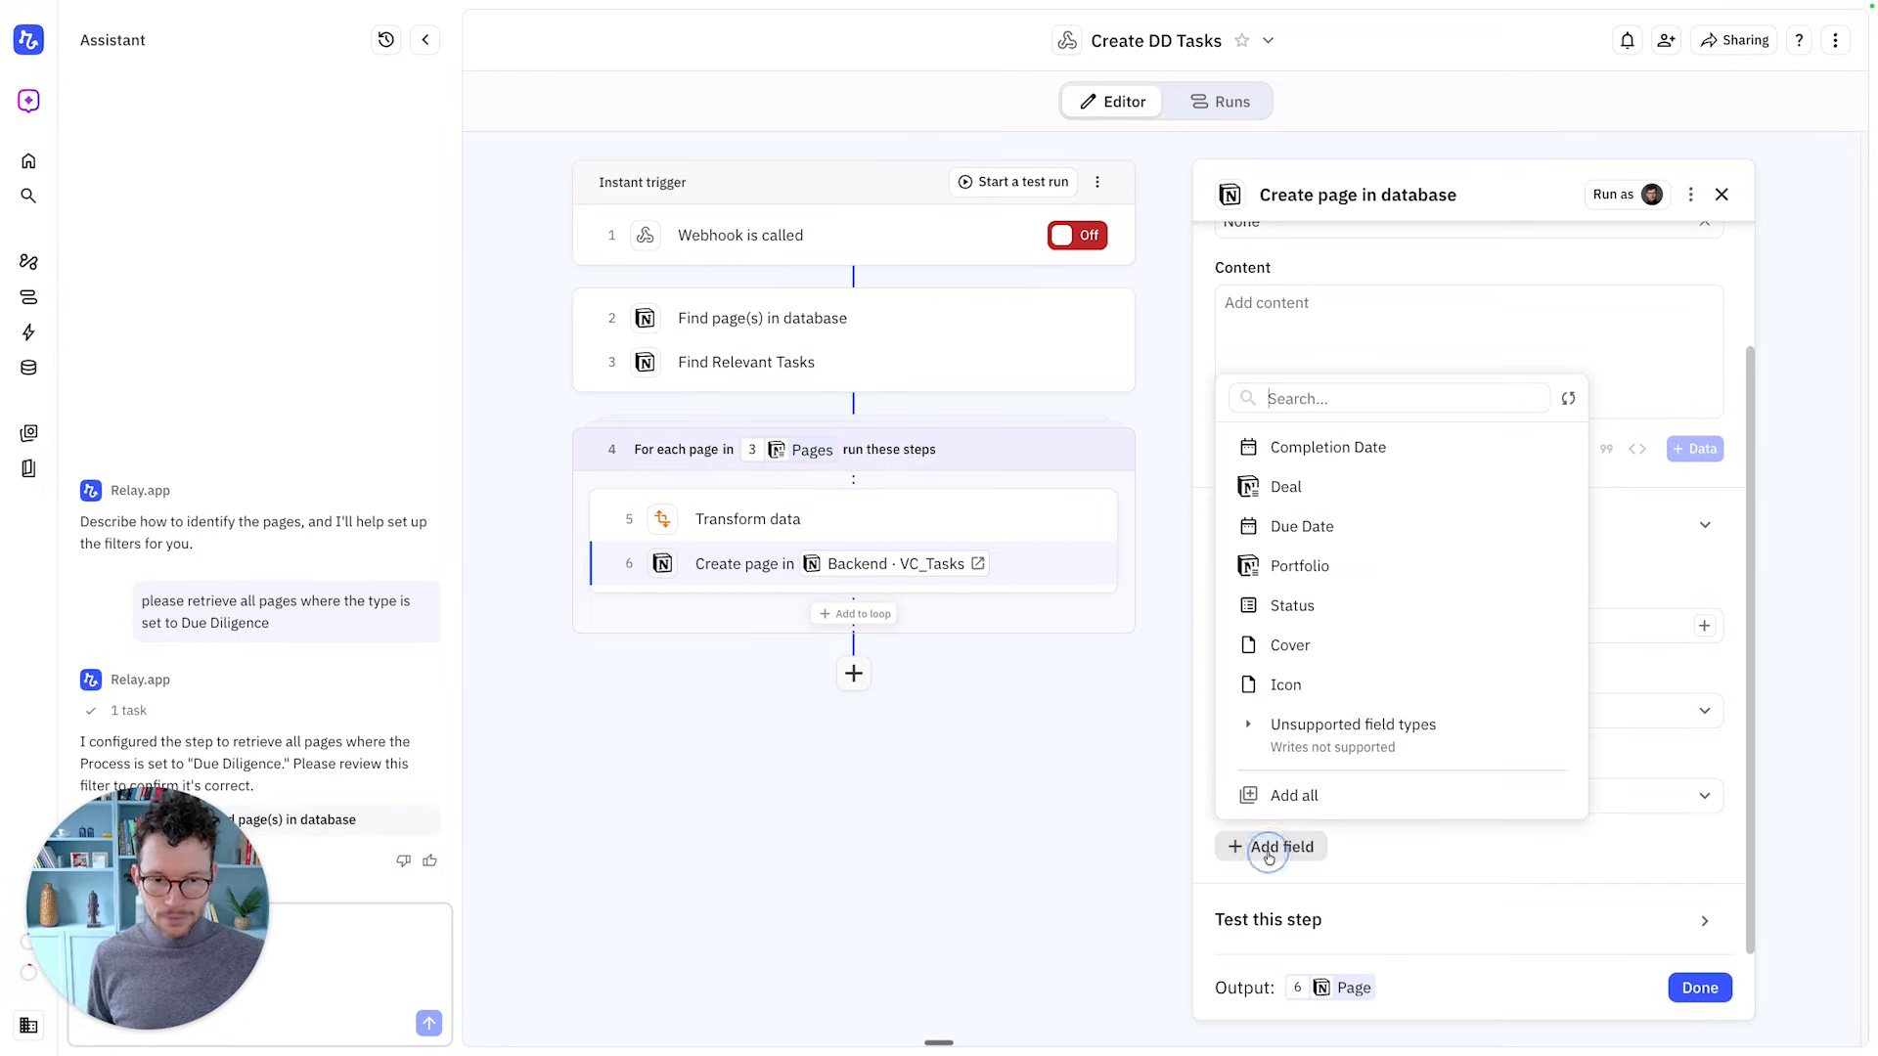
left_click(1289, 543)
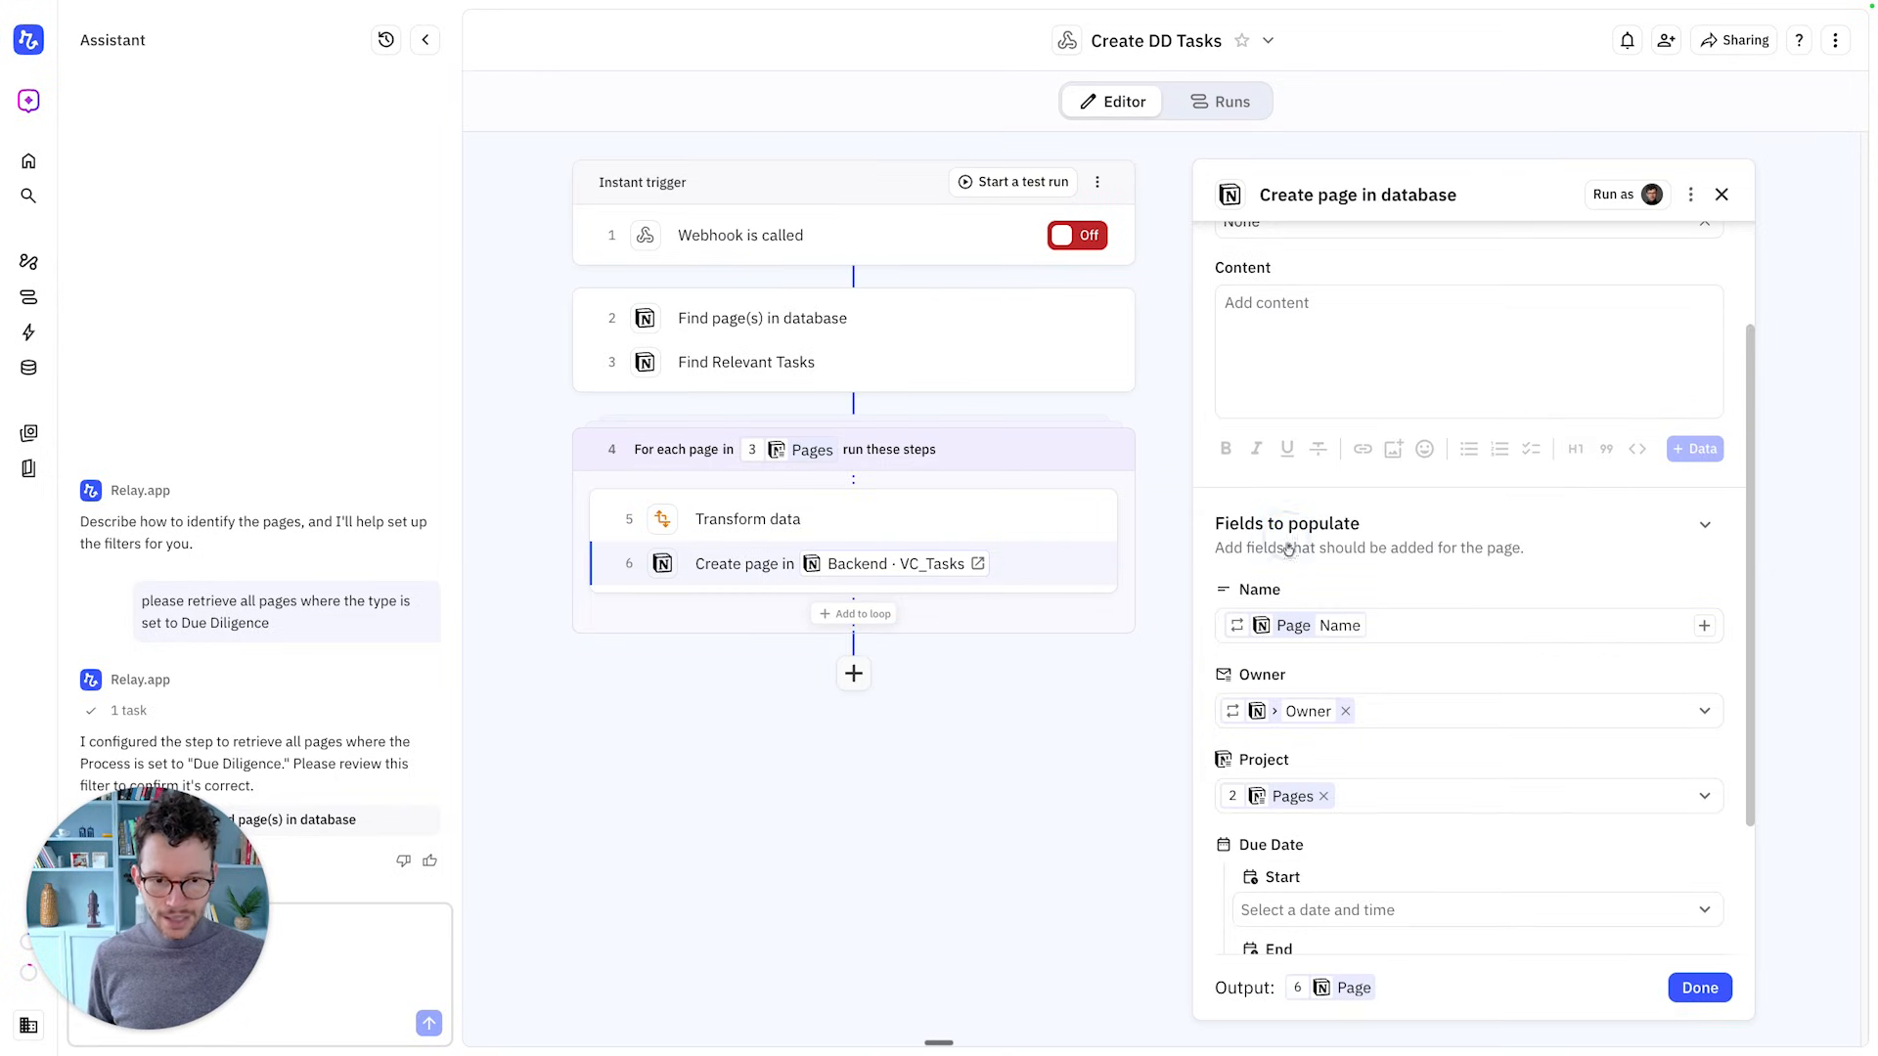
scroll(1300, 684, "down", 2)
left_click(1308, 739)
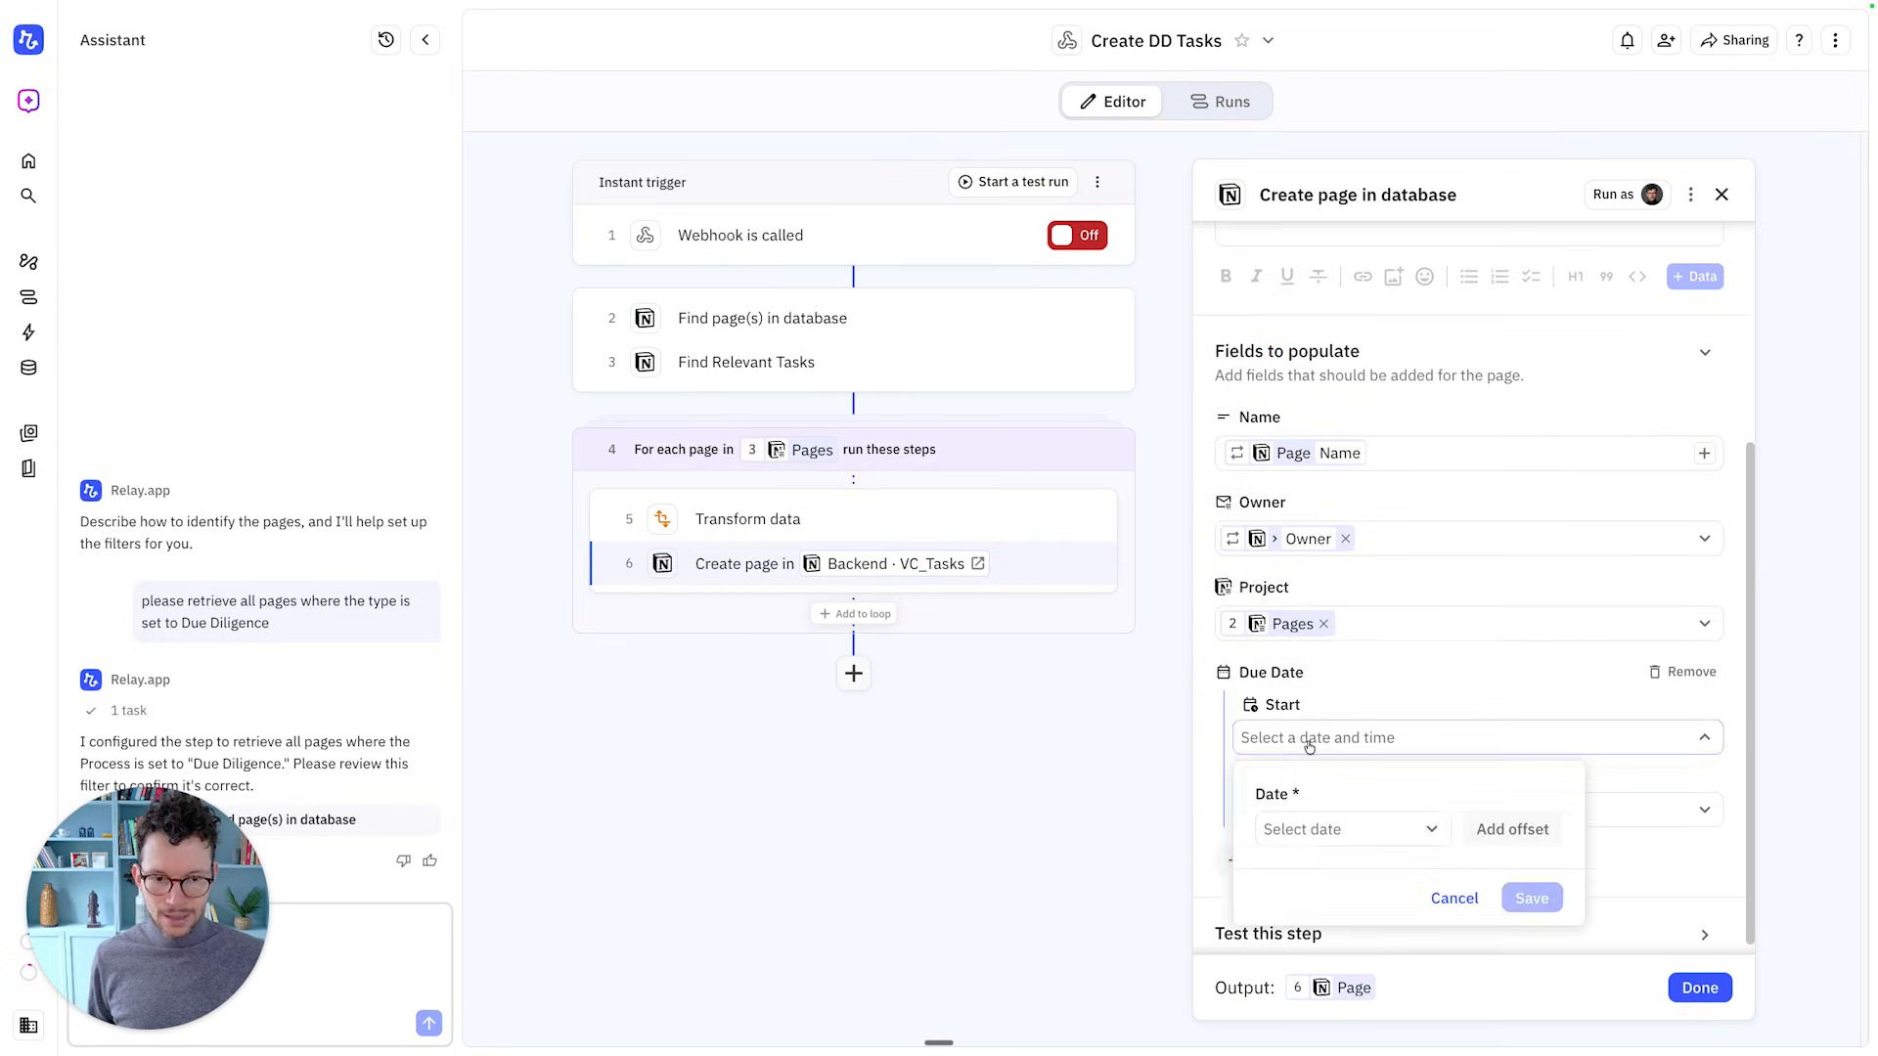
left_click(1379, 830)
mouse_move(1353, 509)
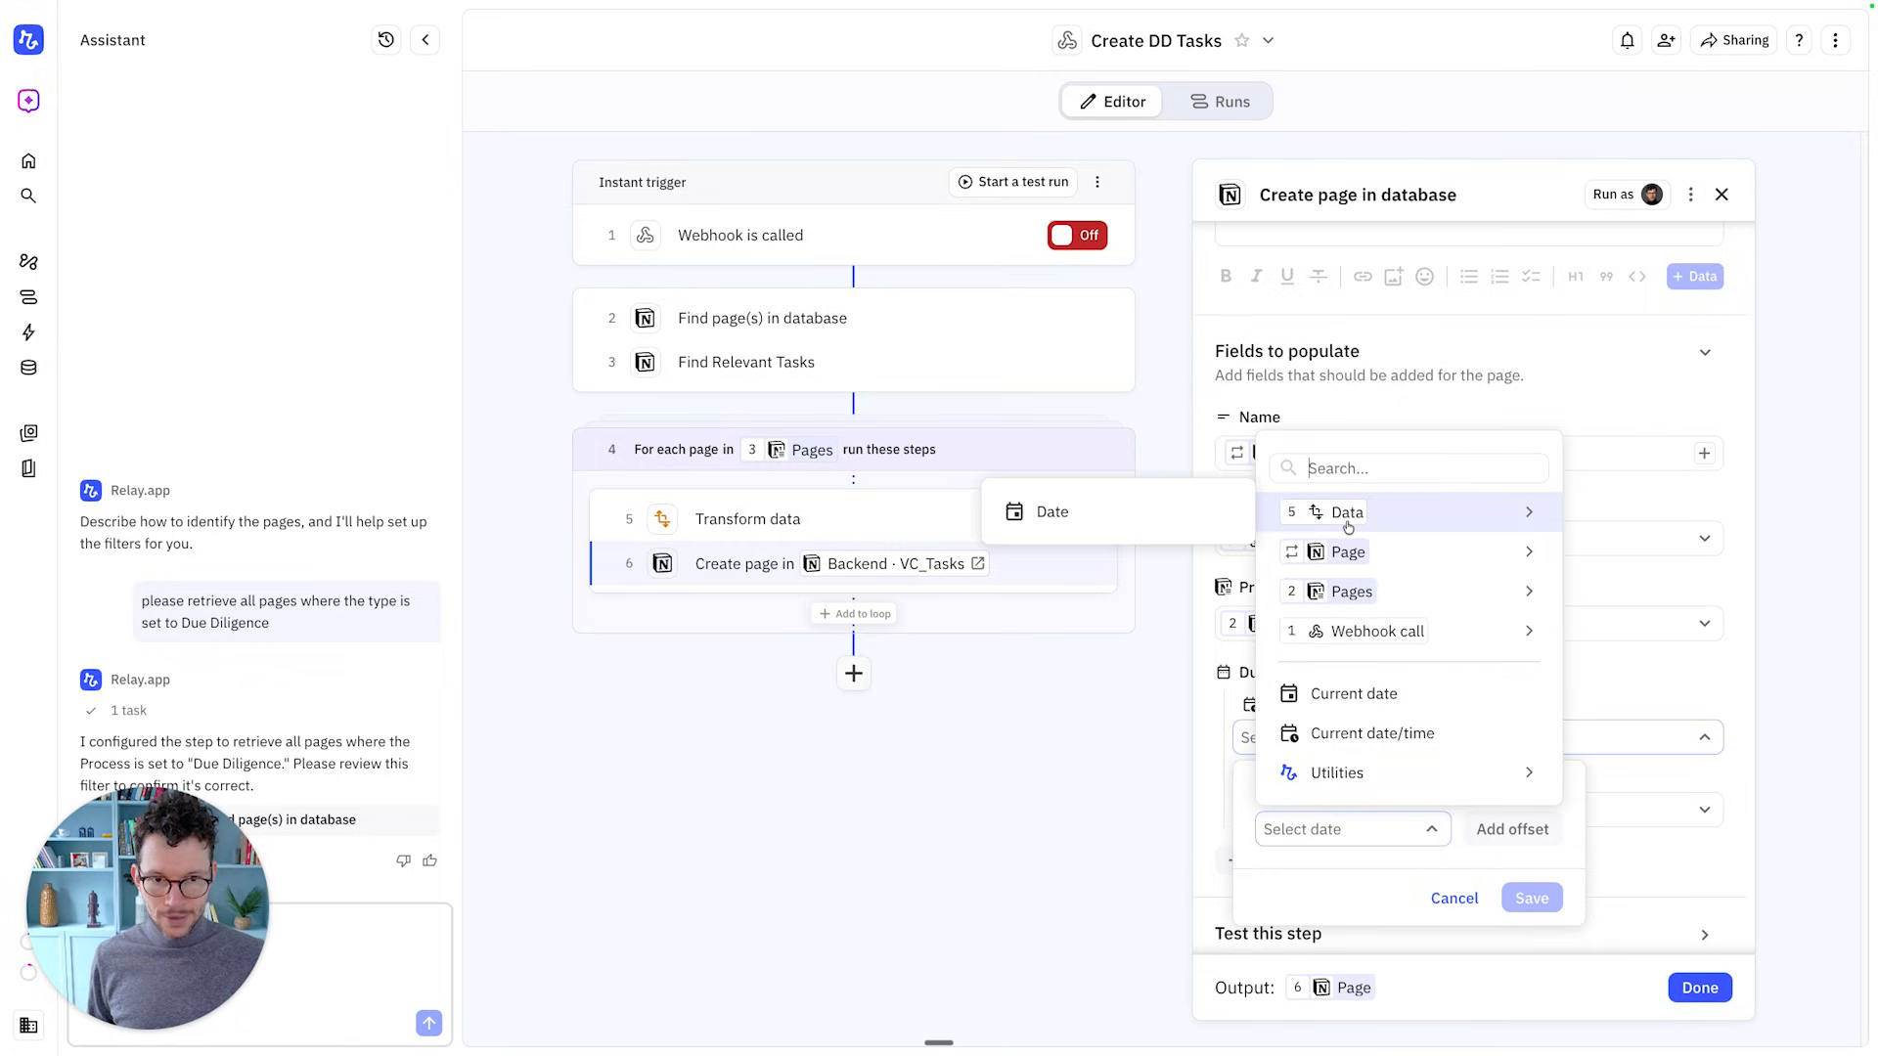
left_click(1217, 511)
left_click(1532, 898)
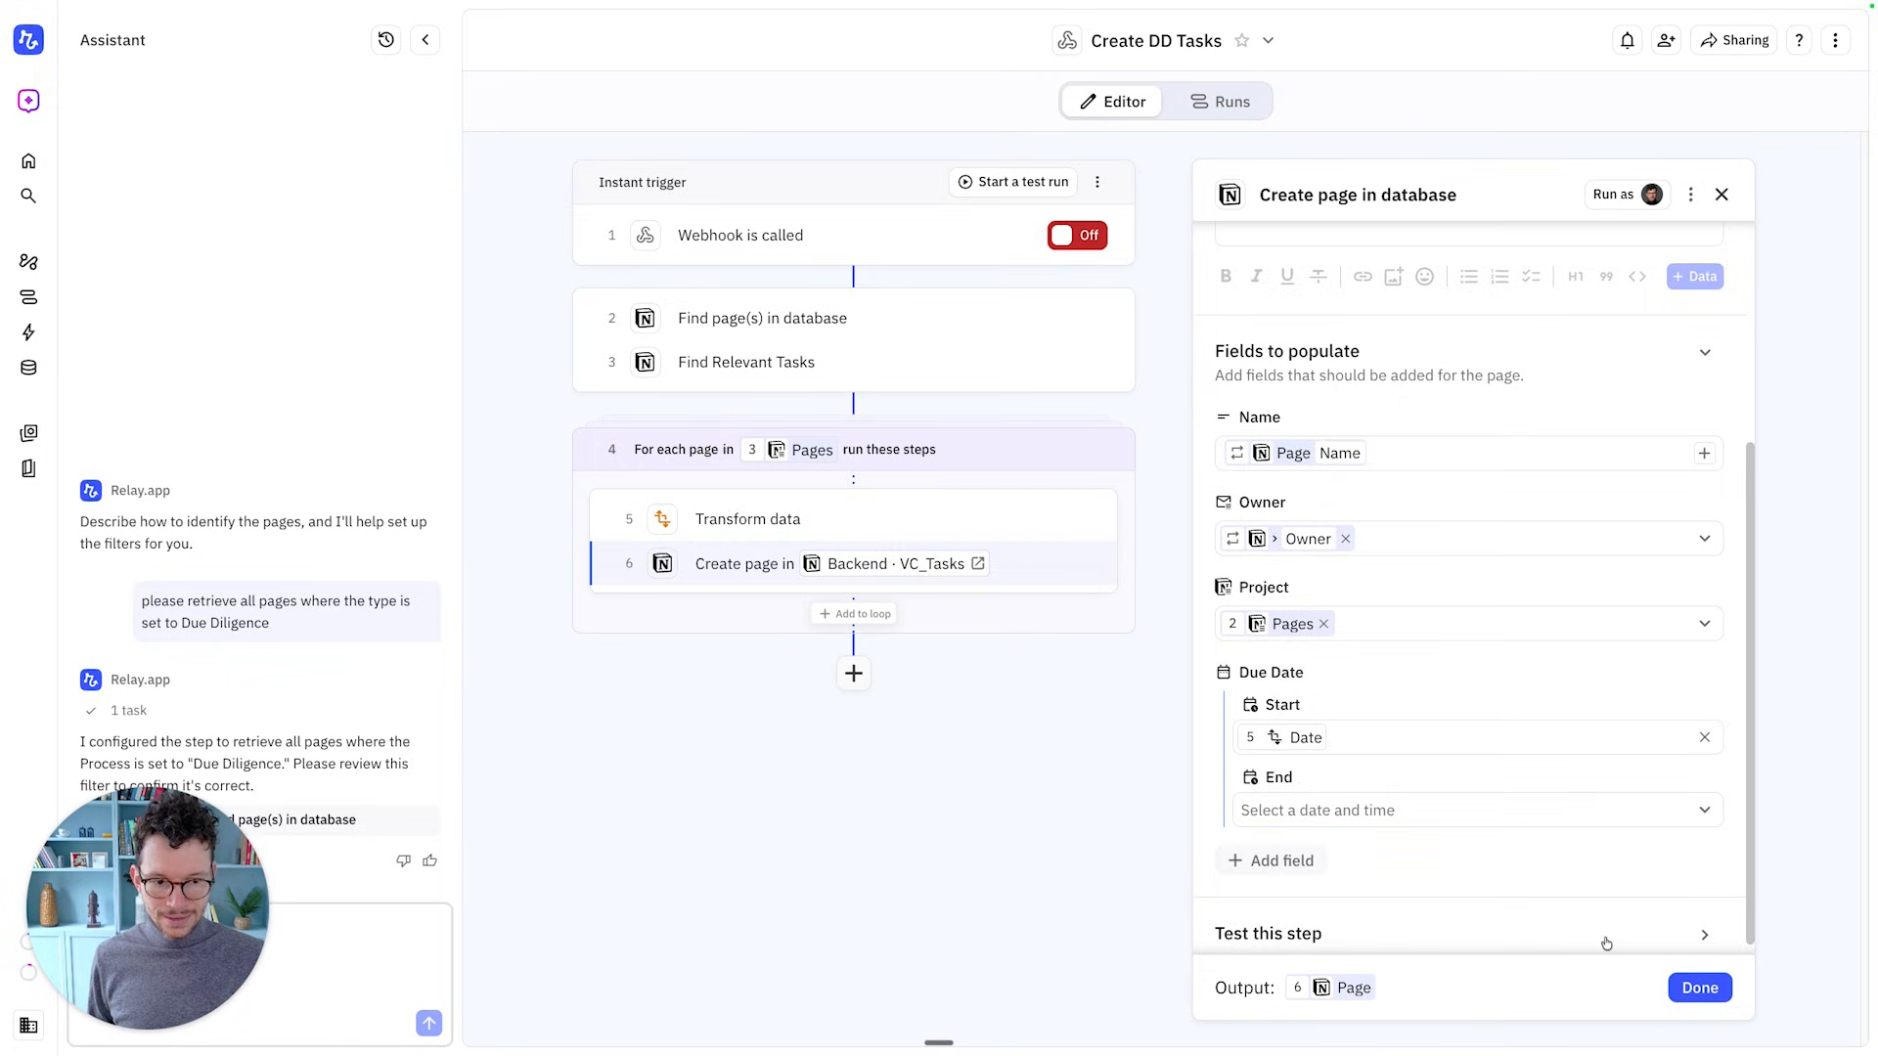
left_click(1698, 988)
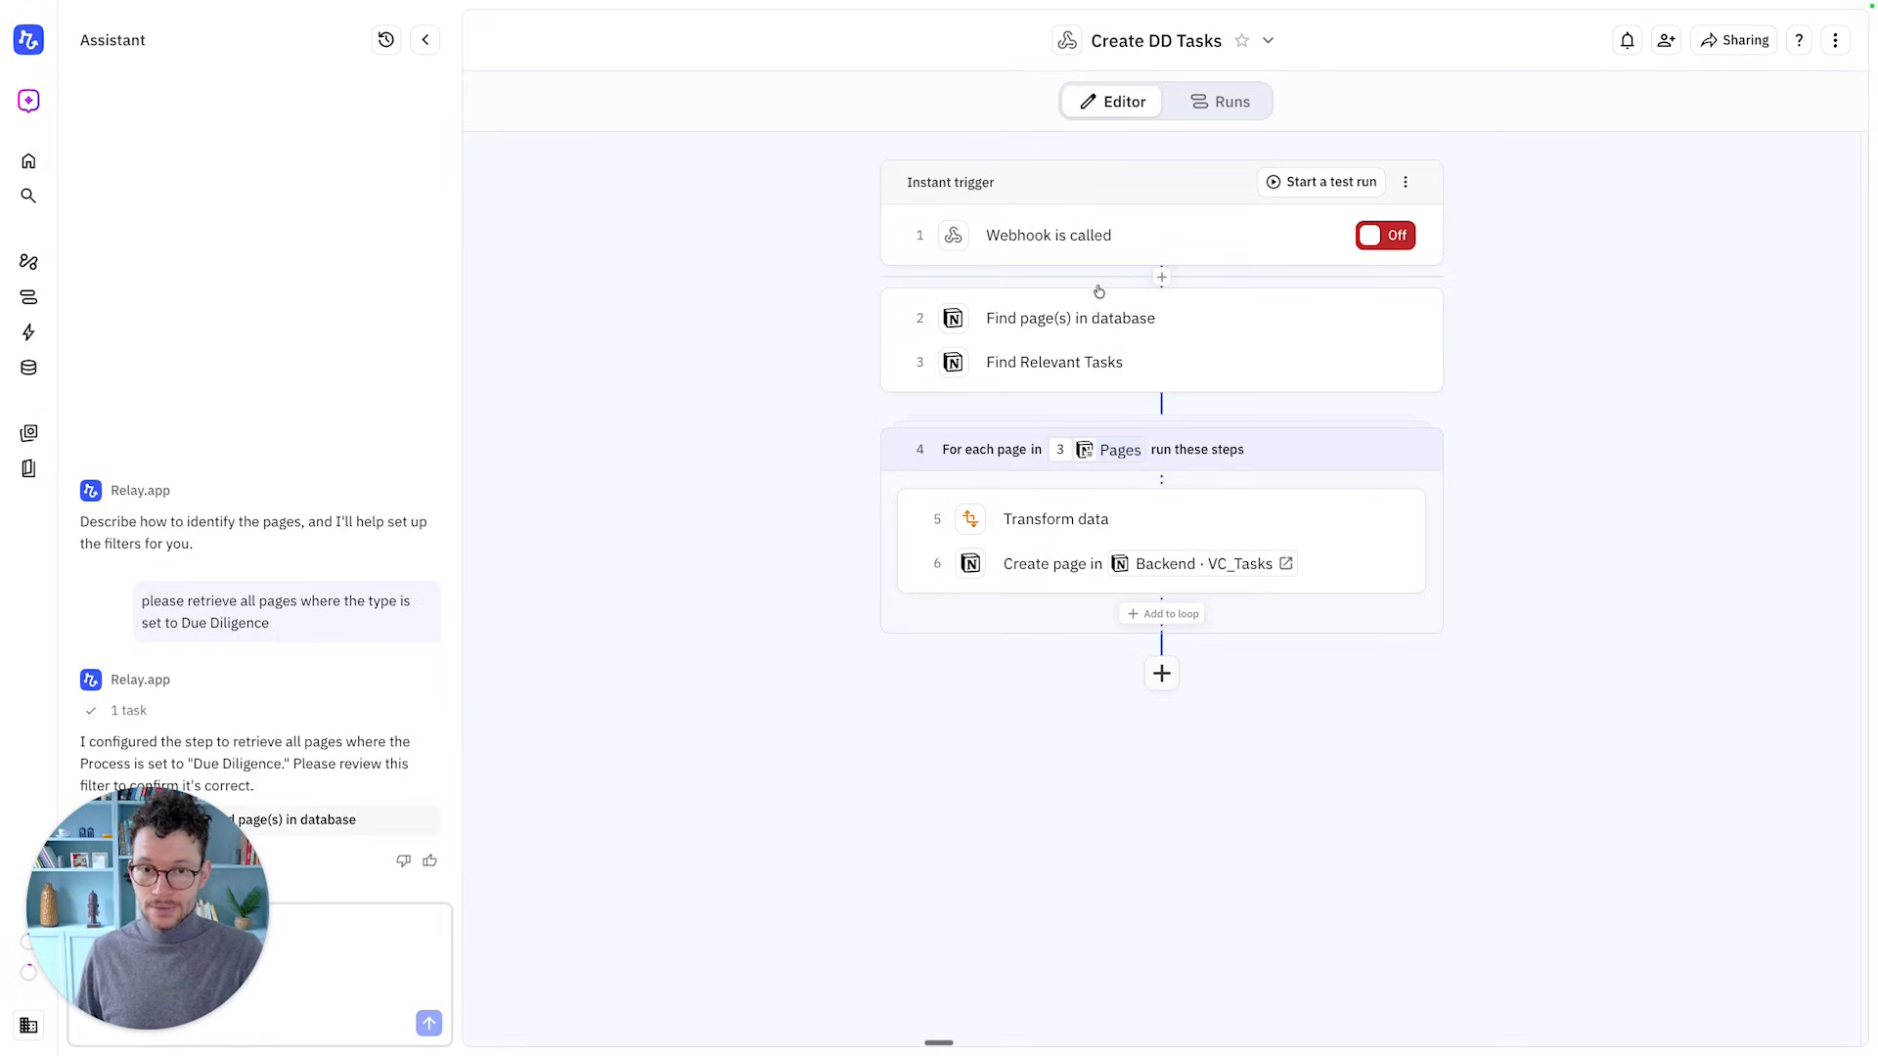
Rename step 2 to 'Find Project'
left_click(1430, 318)
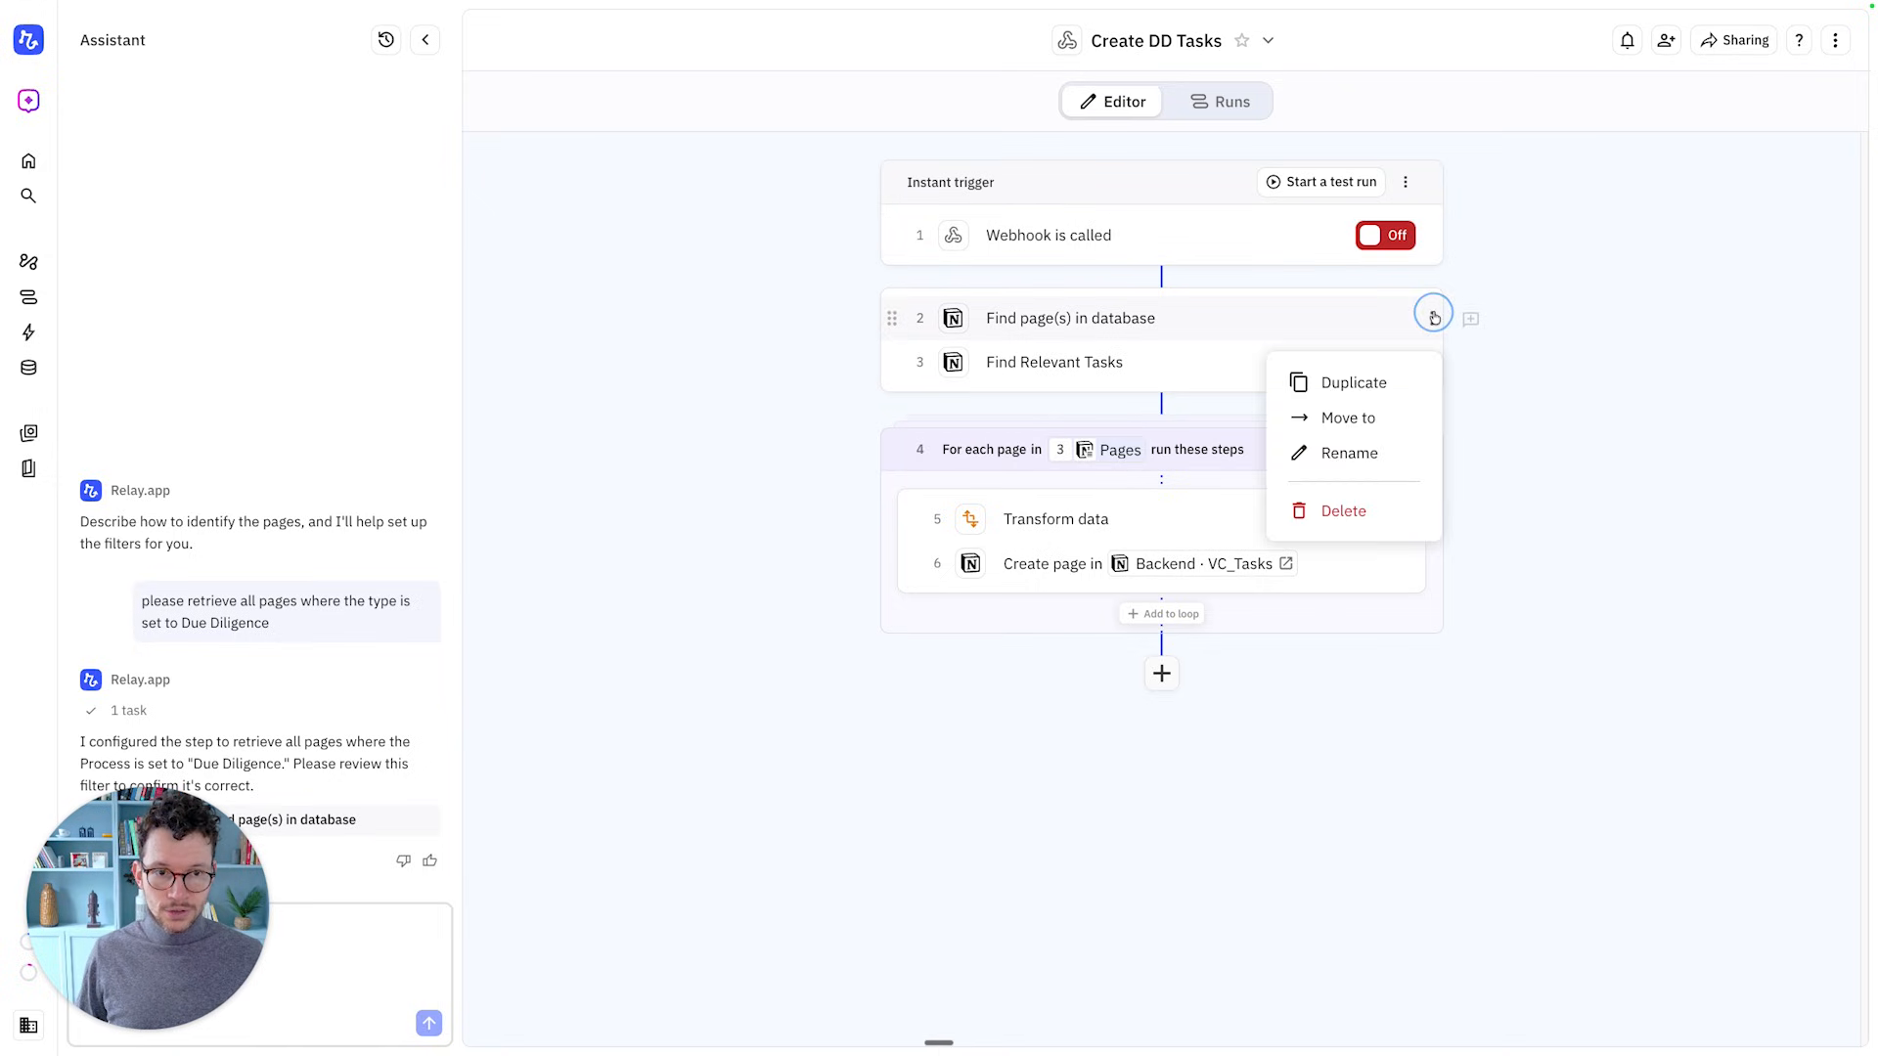
left_click(1356, 451)
type("Find Project")
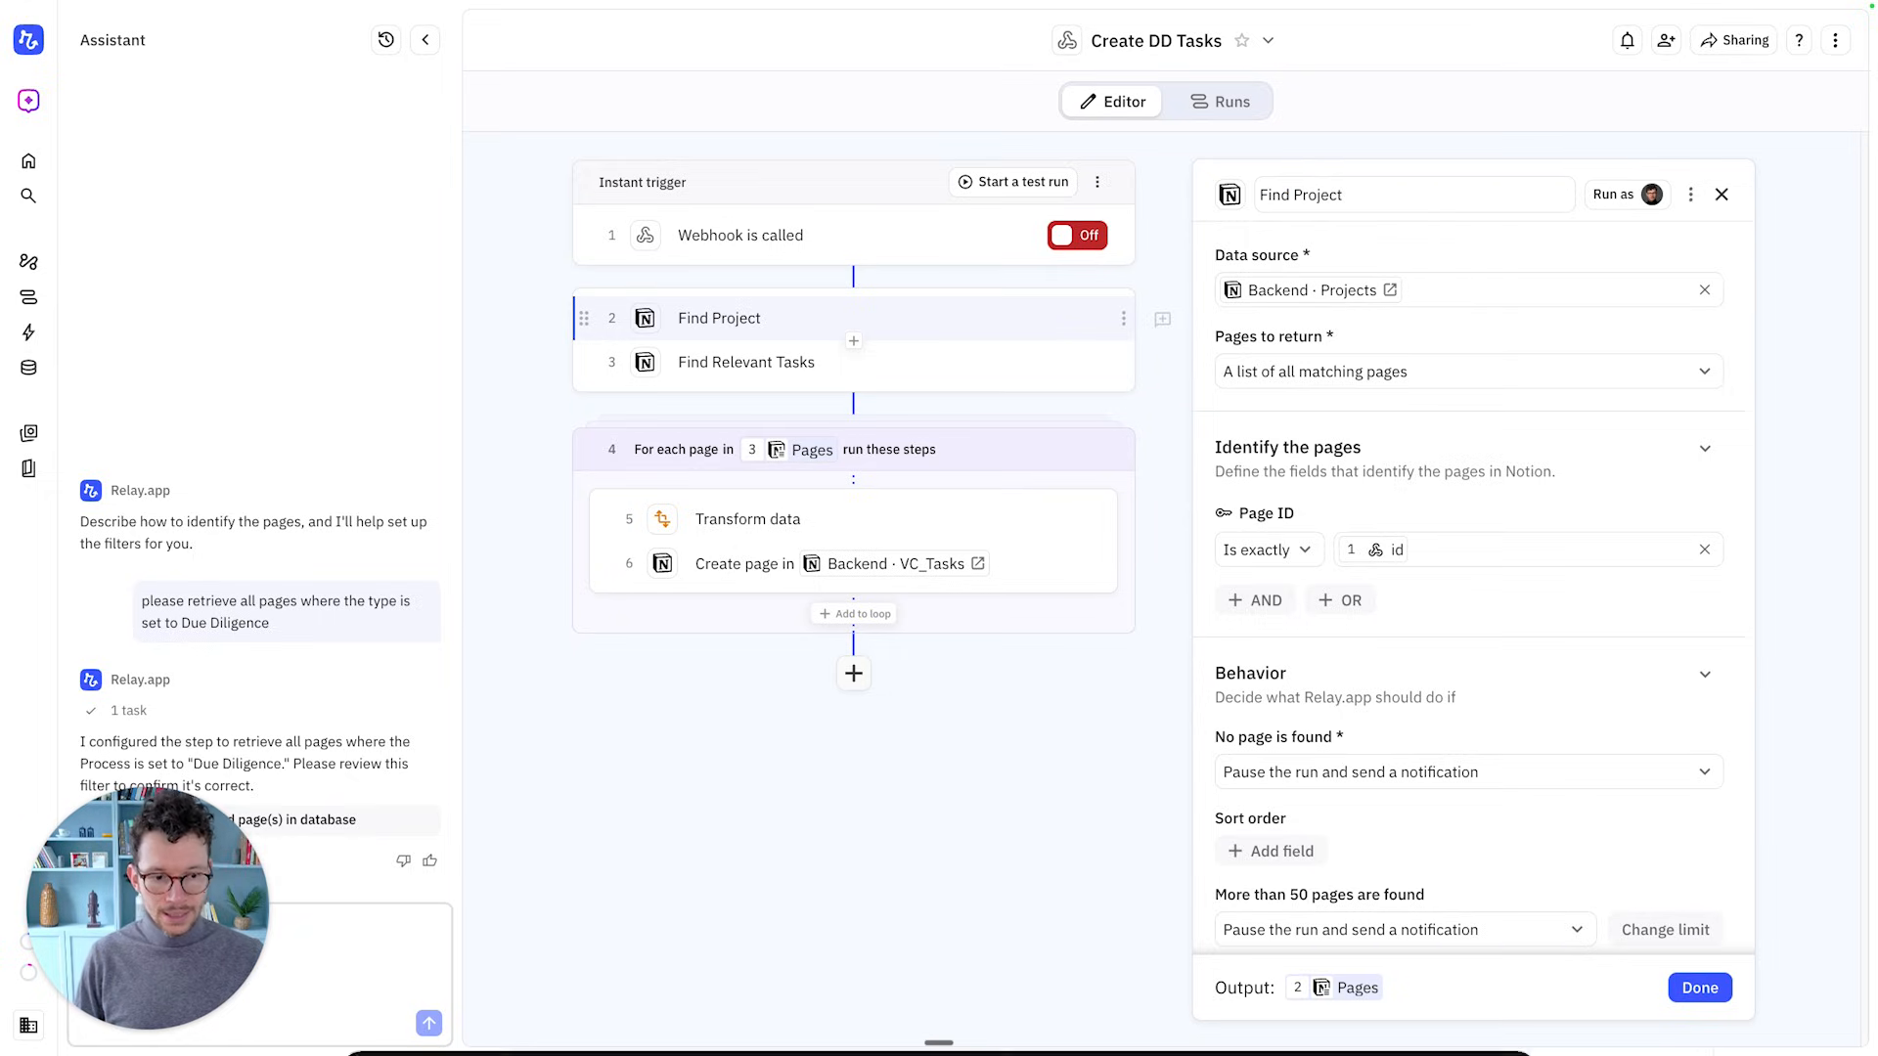
left_click(1699, 989)
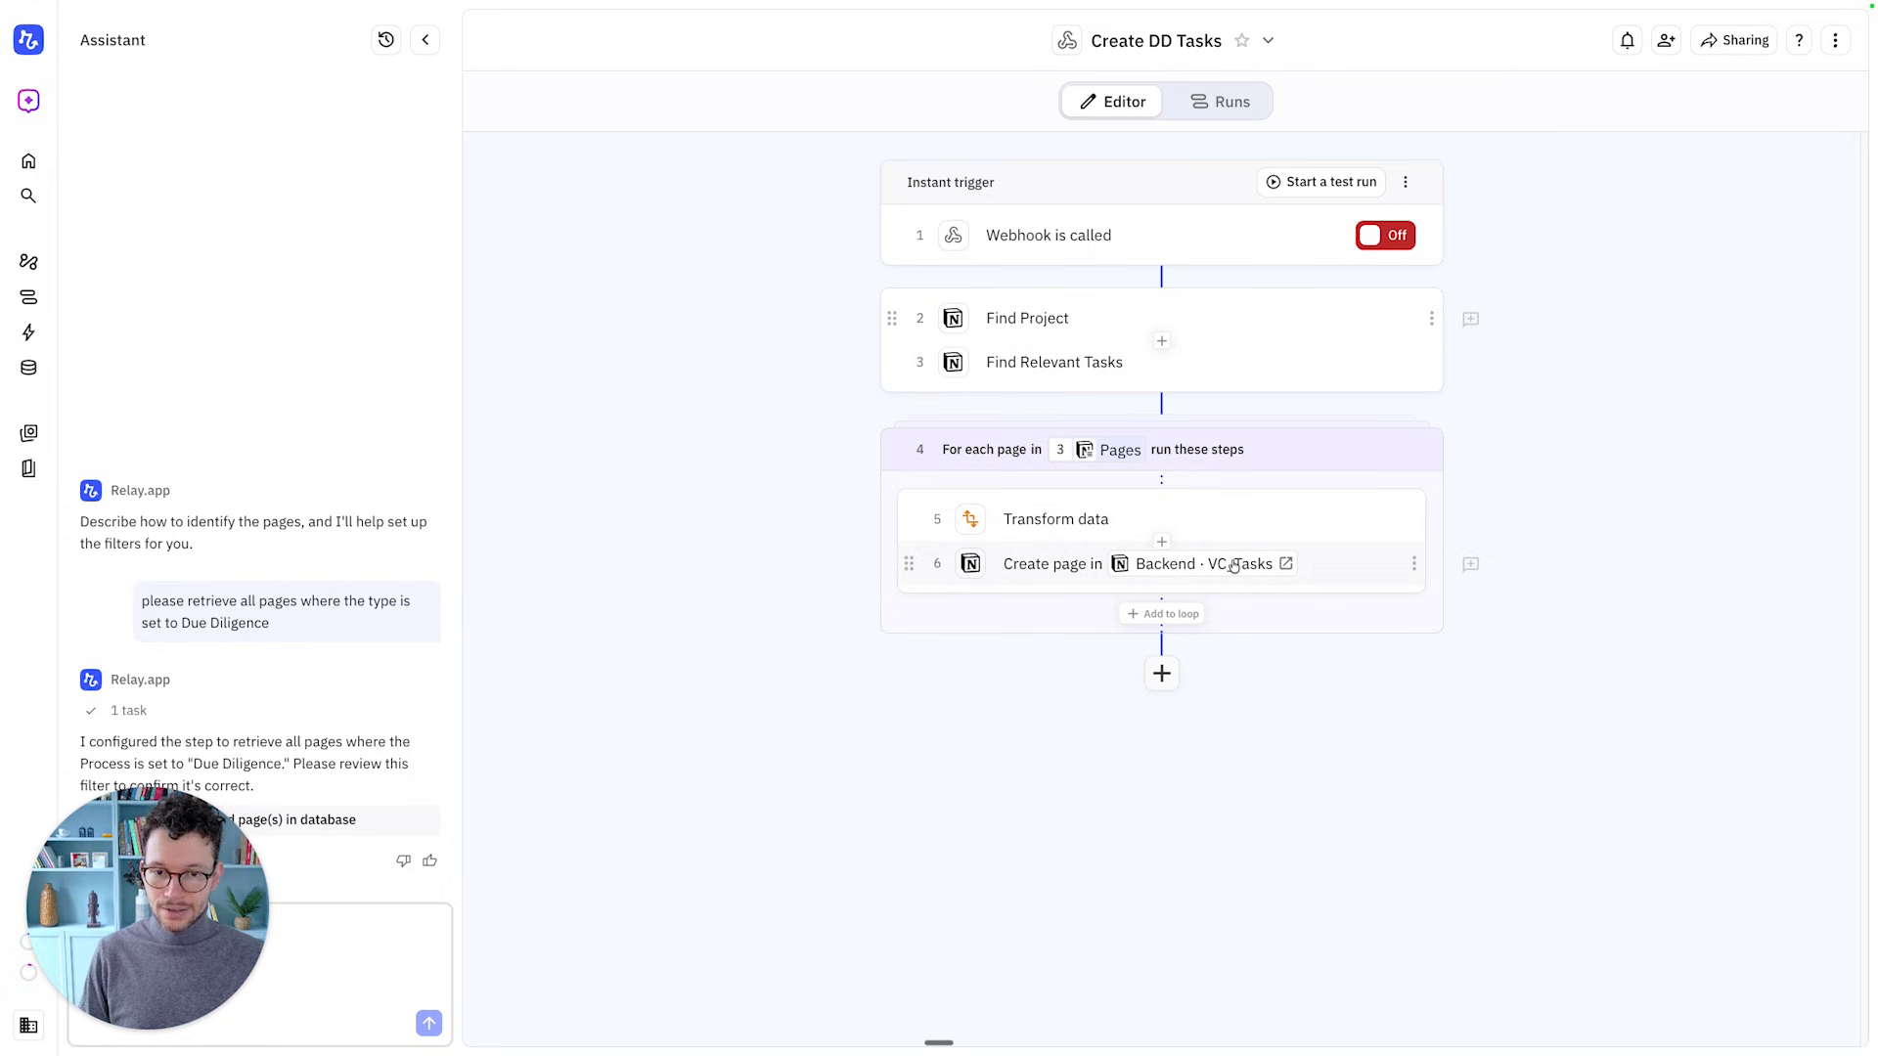
Turn the webhook trigger on and dismiss the Start manually information
mouse_move(1226, 567)
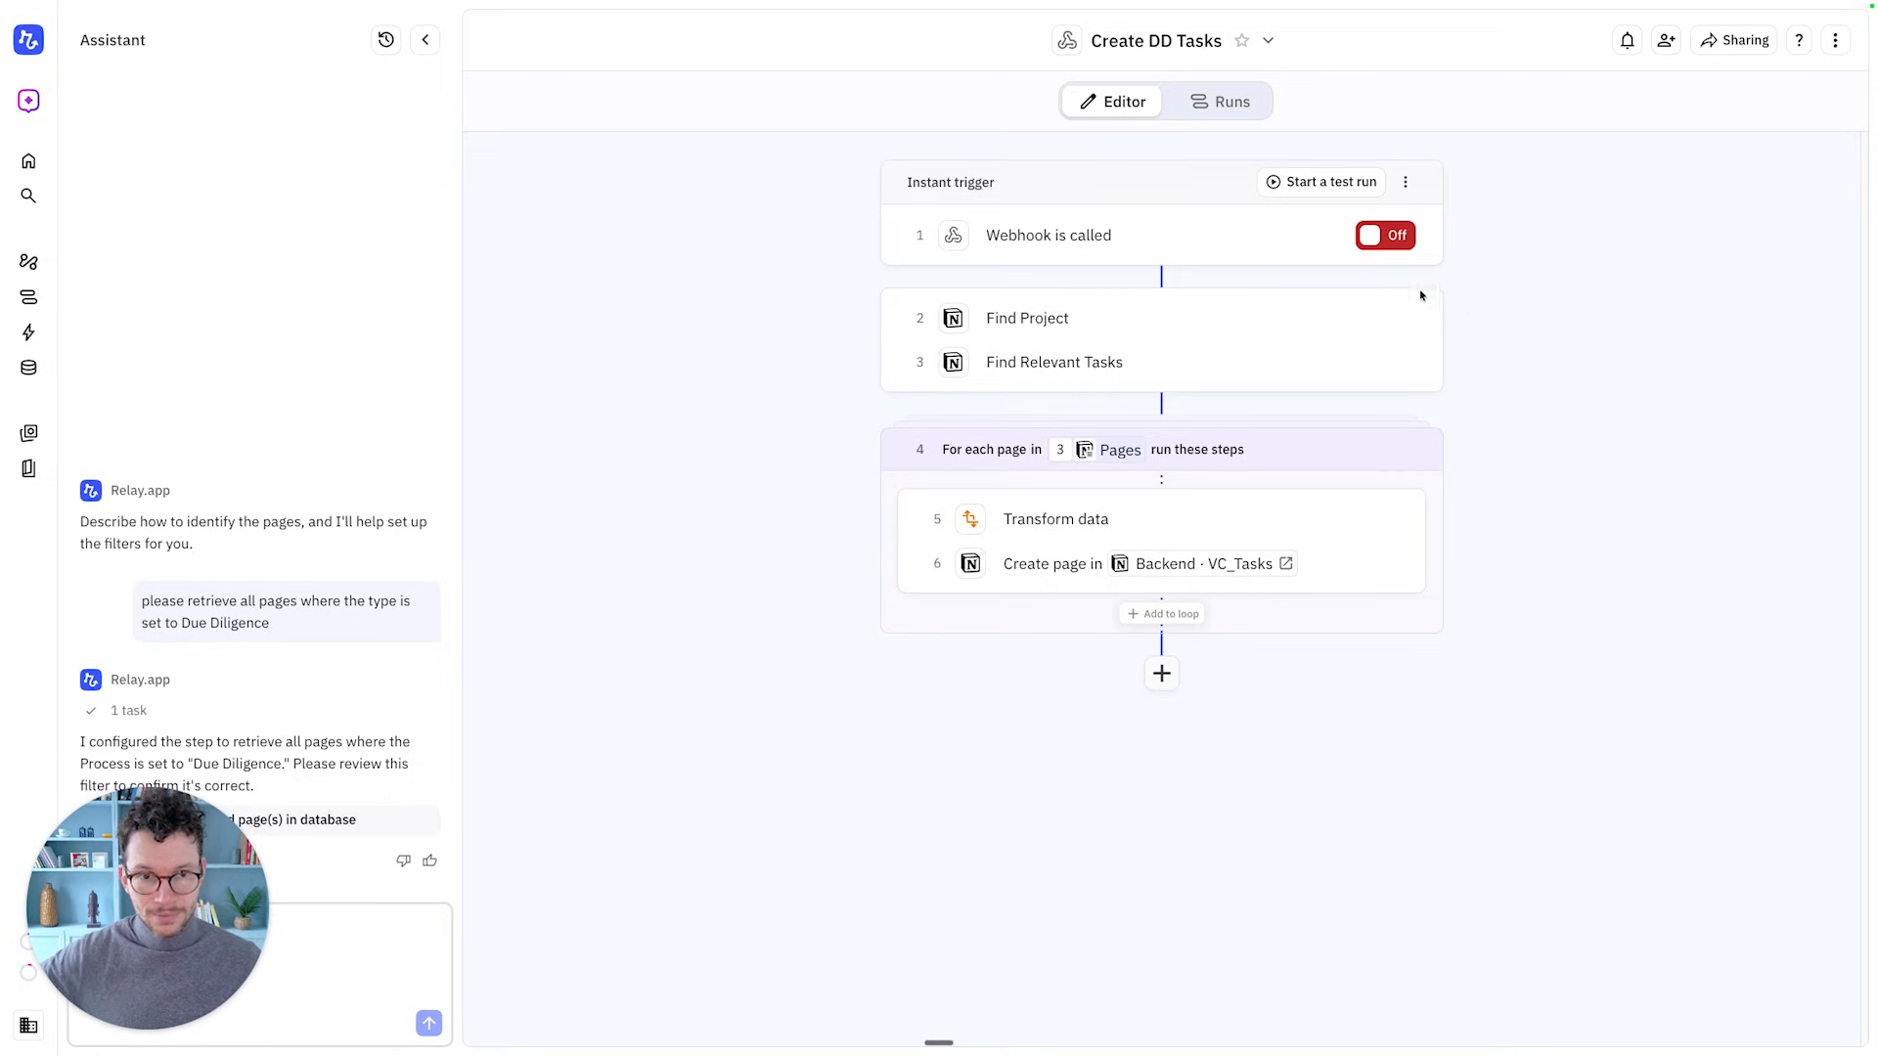
left_click(1370, 242)
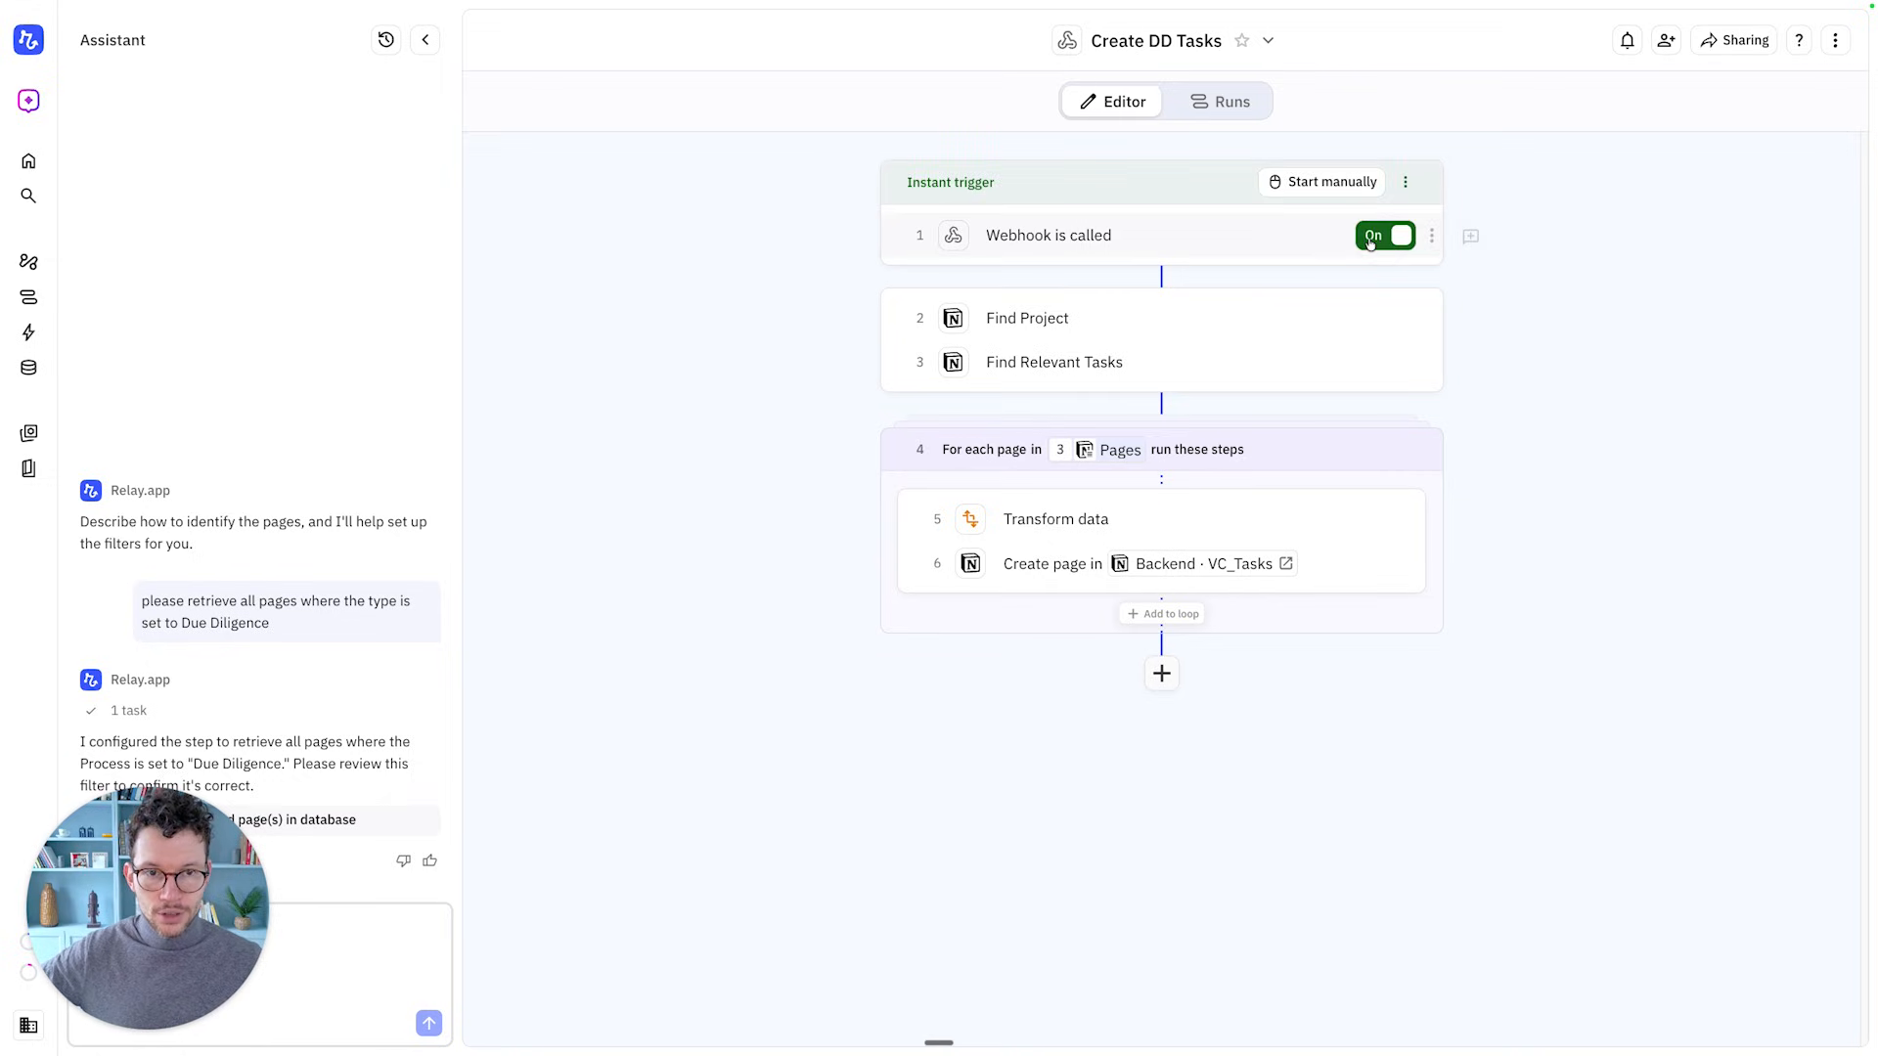
left_click(1326, 183)
left_click(1419, 486)
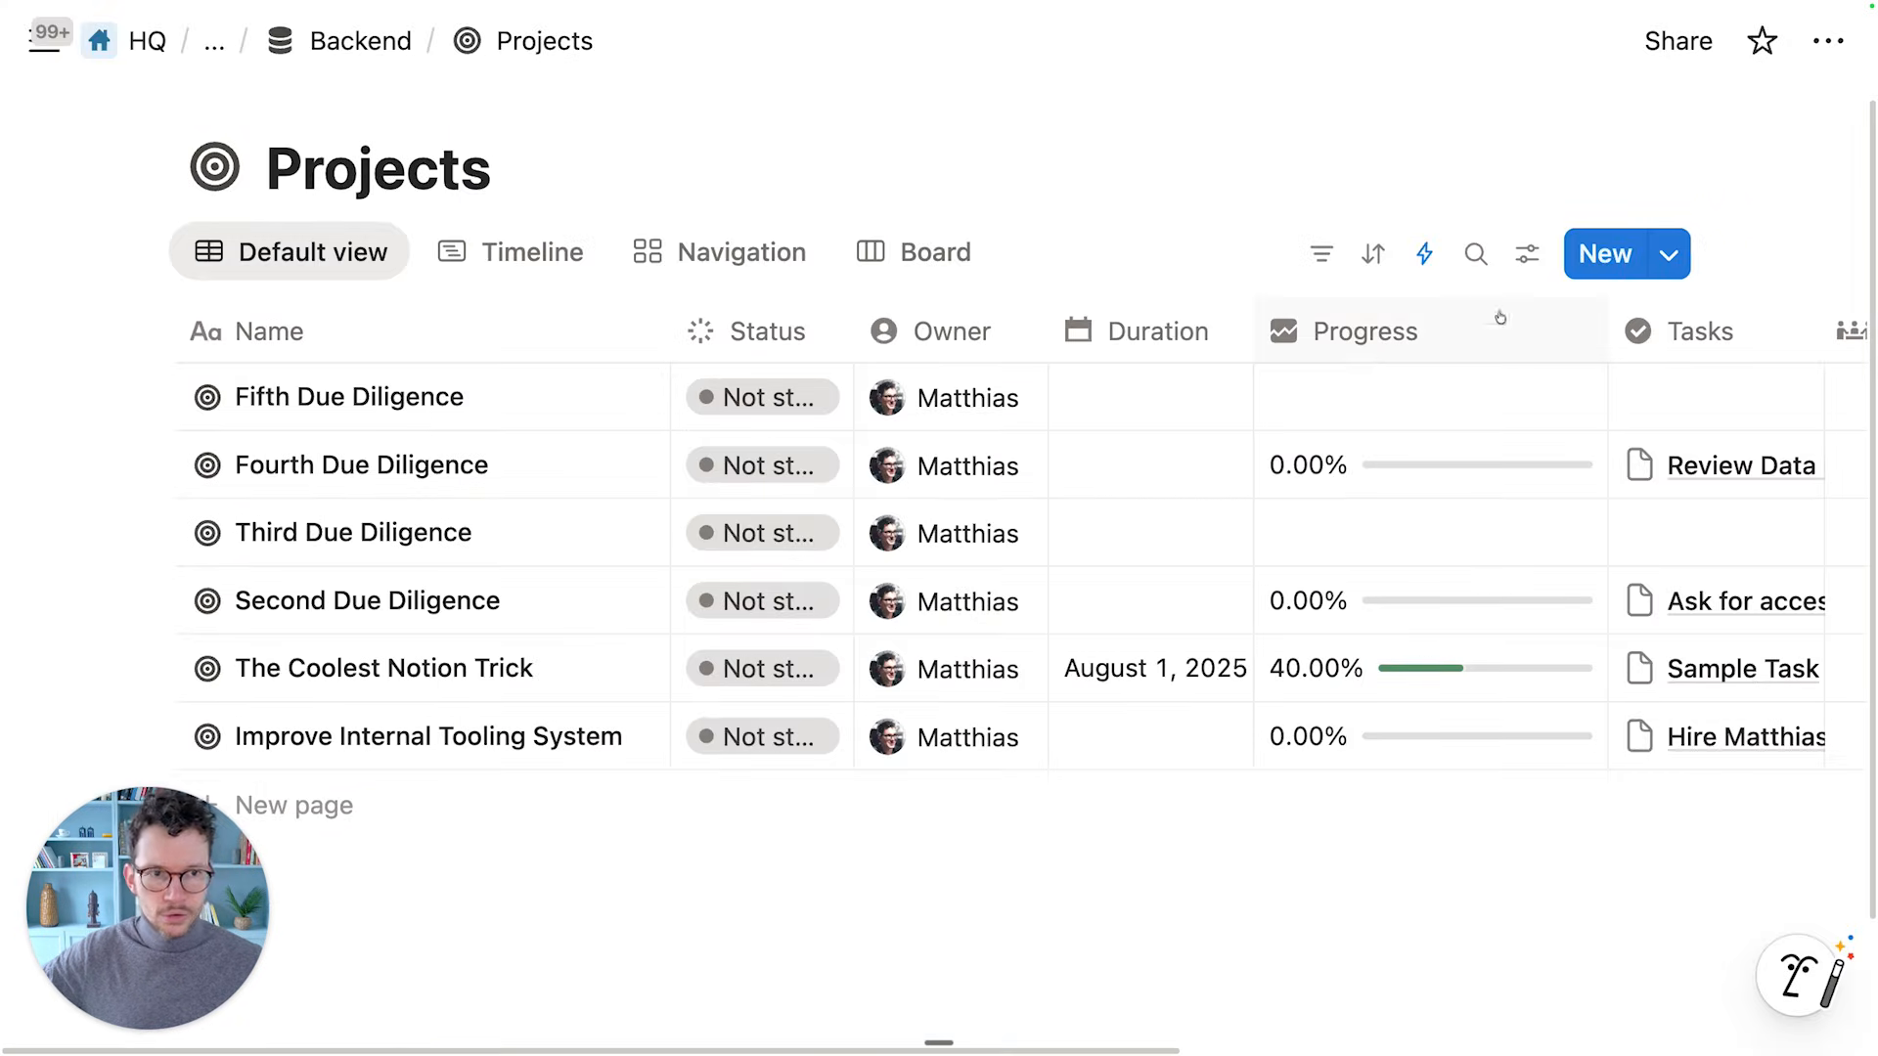
Add a project from the New Due Diligence template, replacing 'New' in its title with 'Sixth'
left_click(1666, 254)
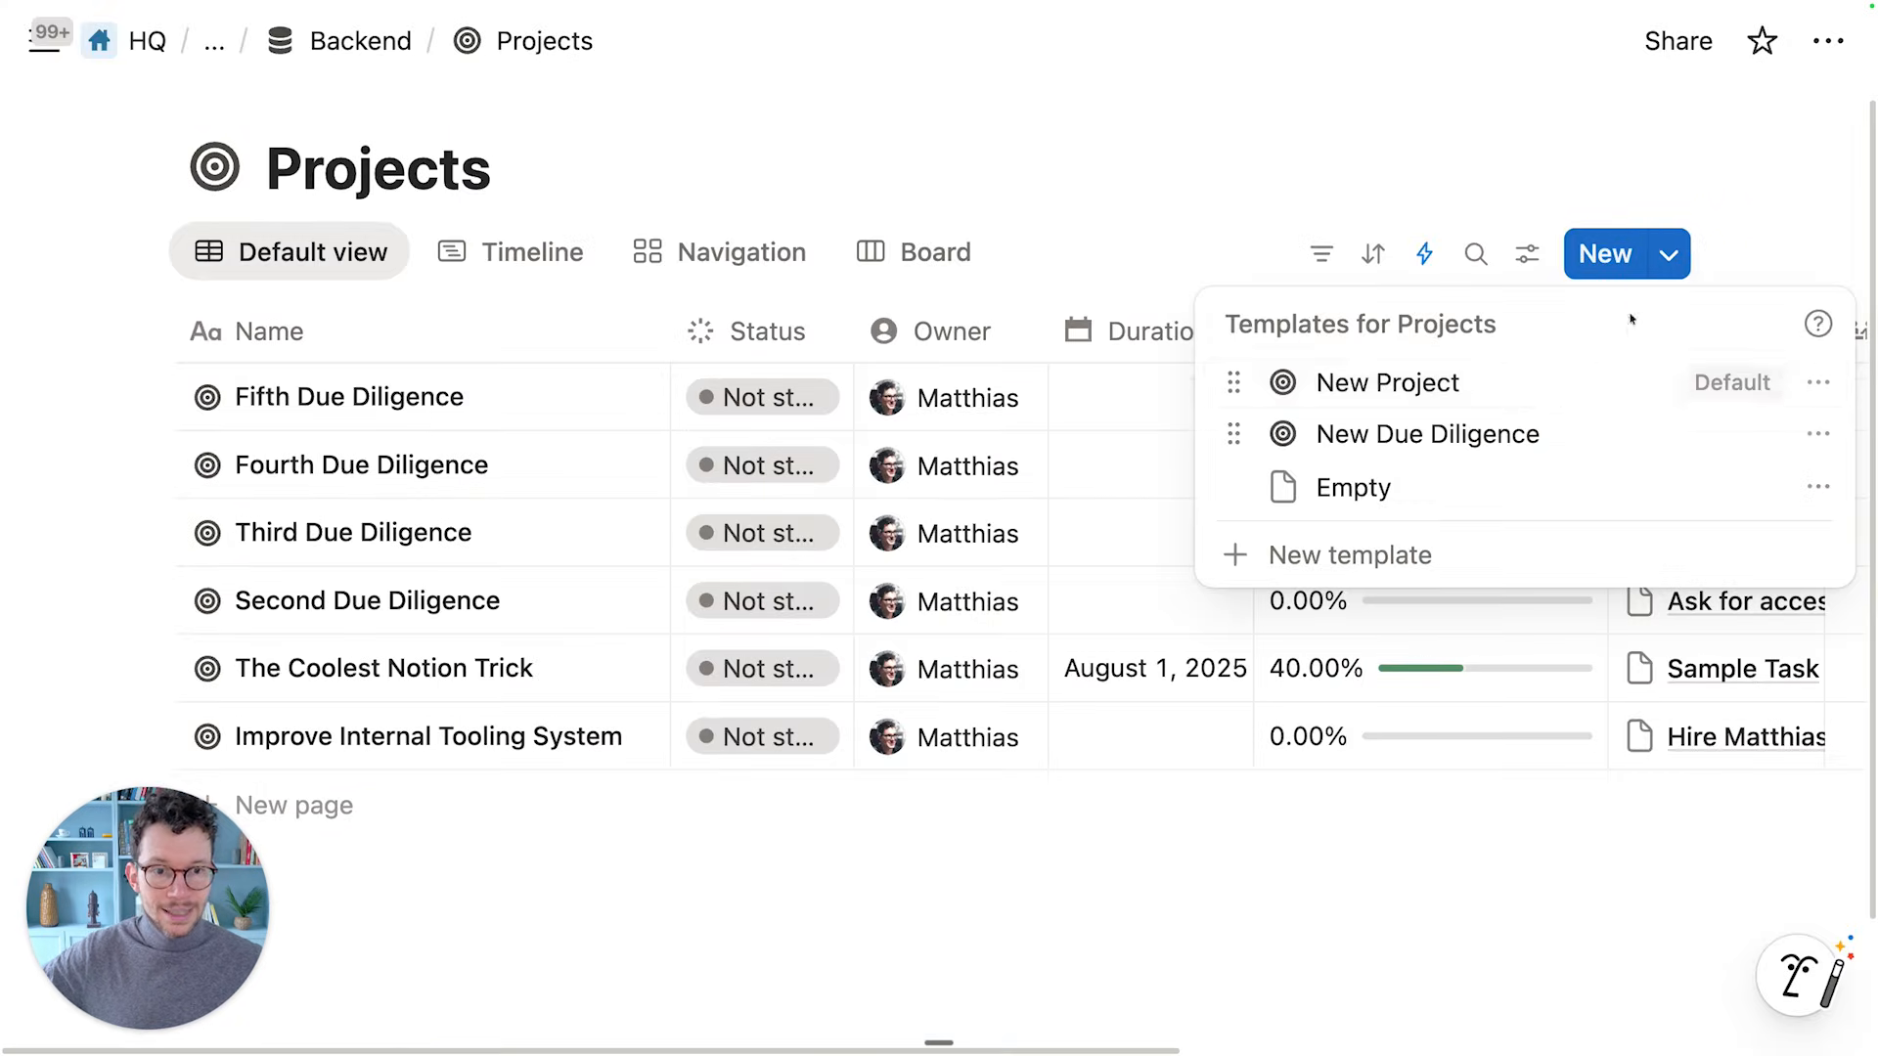
left_click(1479, 451)
double_click(850, 262)
type("Sixth")
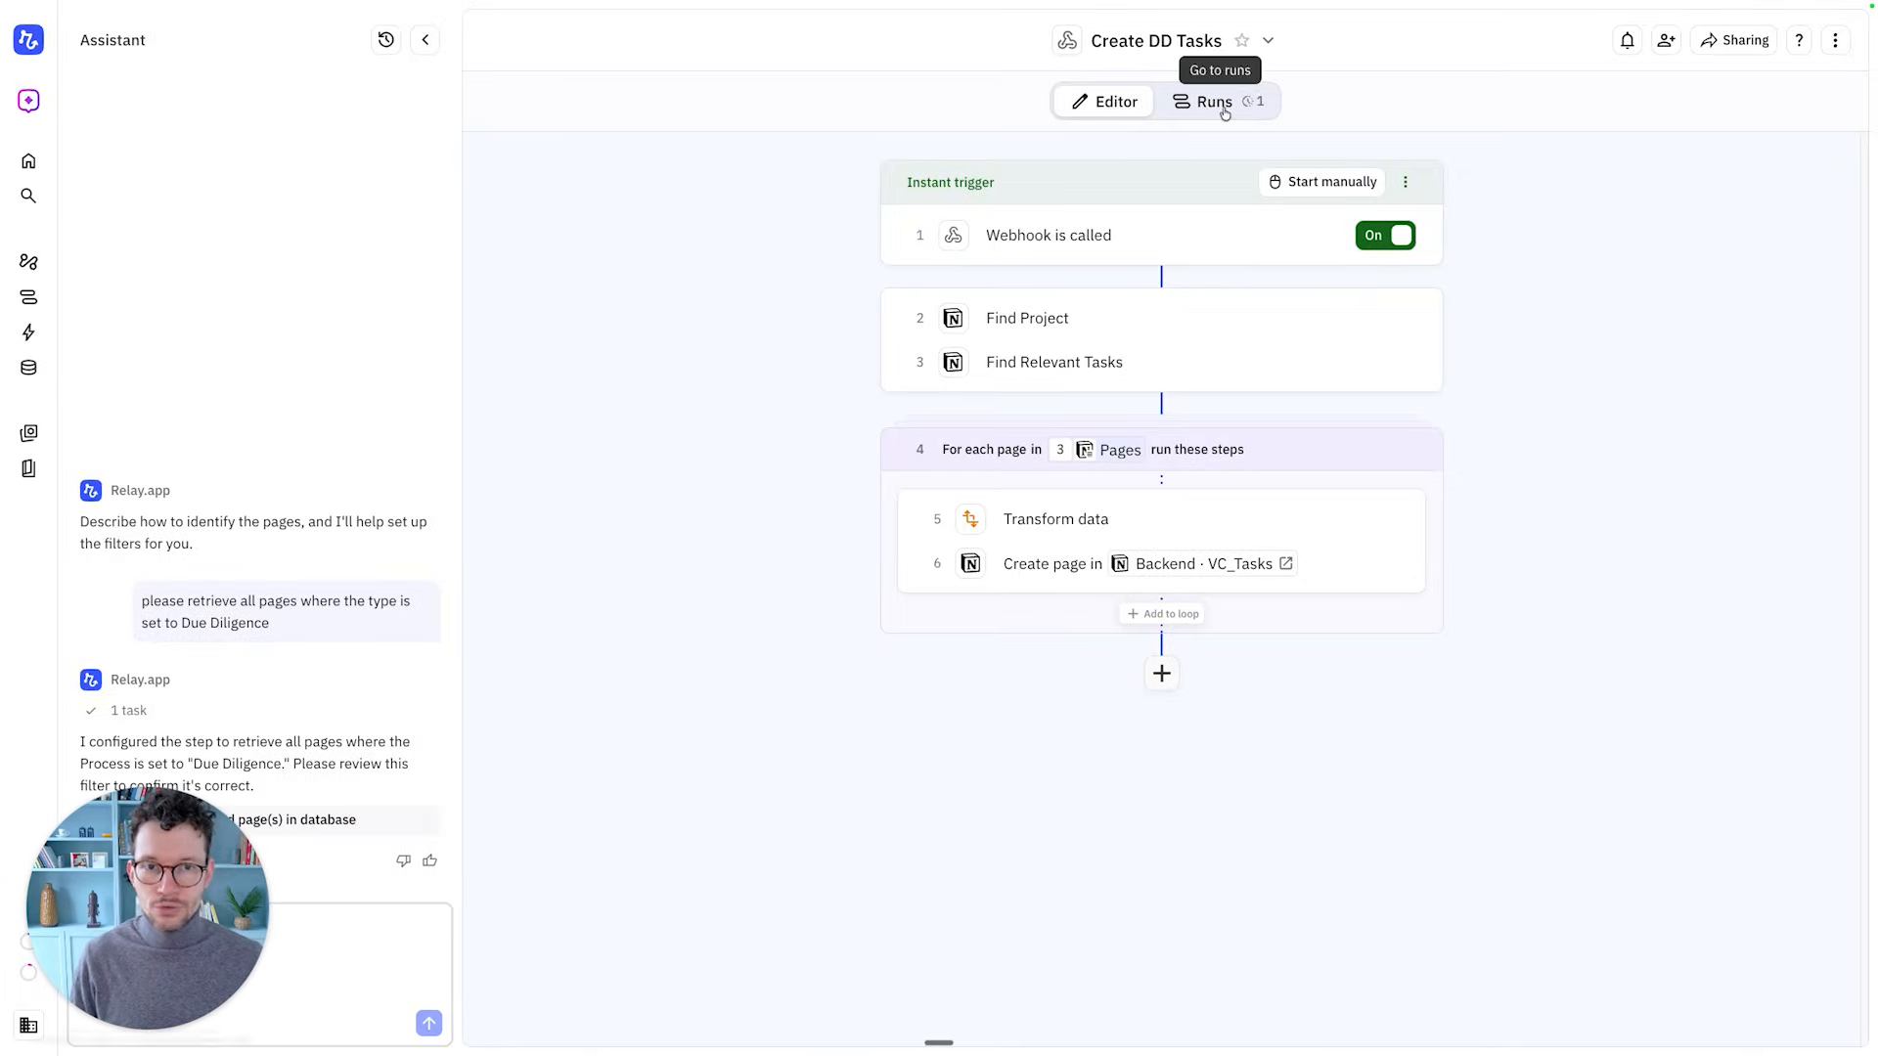
Check the workflow's Runs, then expand the Sixth Due Diligence project's Tasks in Notion
left_click(1224, 103)
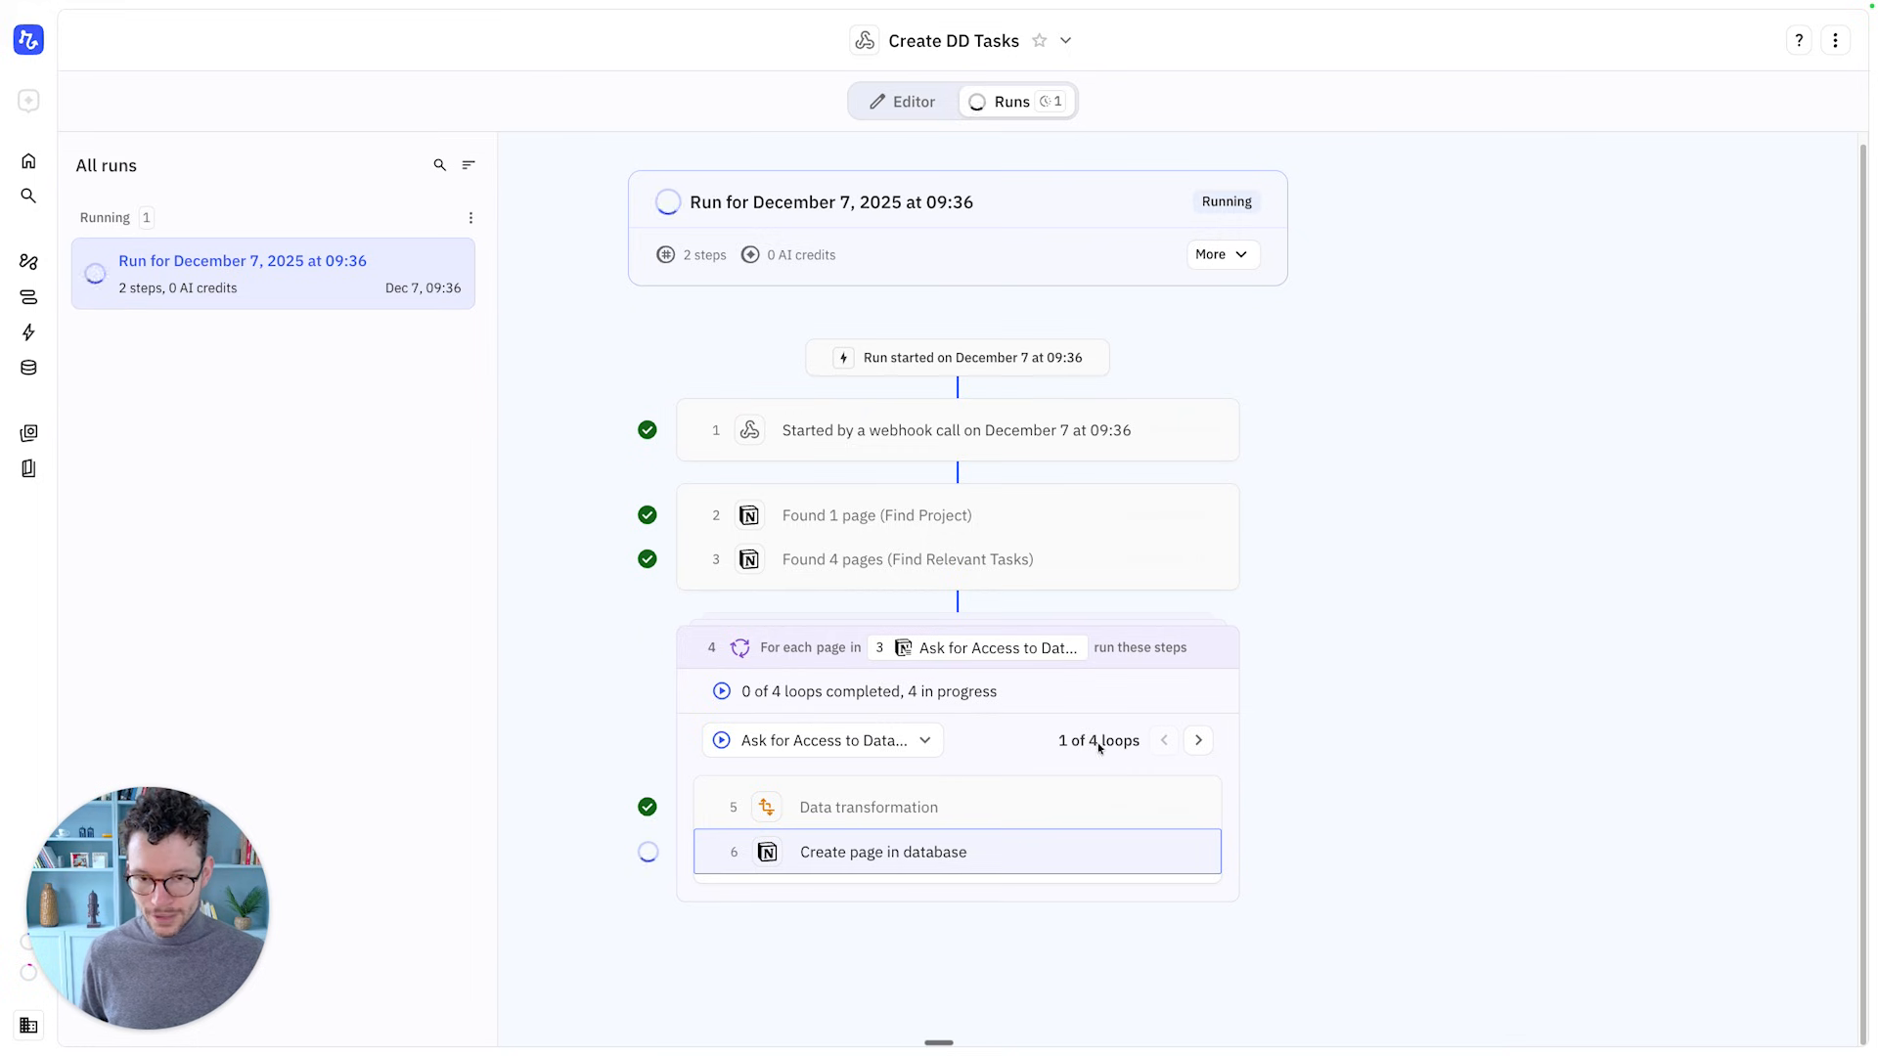
key("ctrl+Left")
scroll(1006, 746, "down", 4)
left_click(783, 638)
scroll(785, 658, "down", 3)
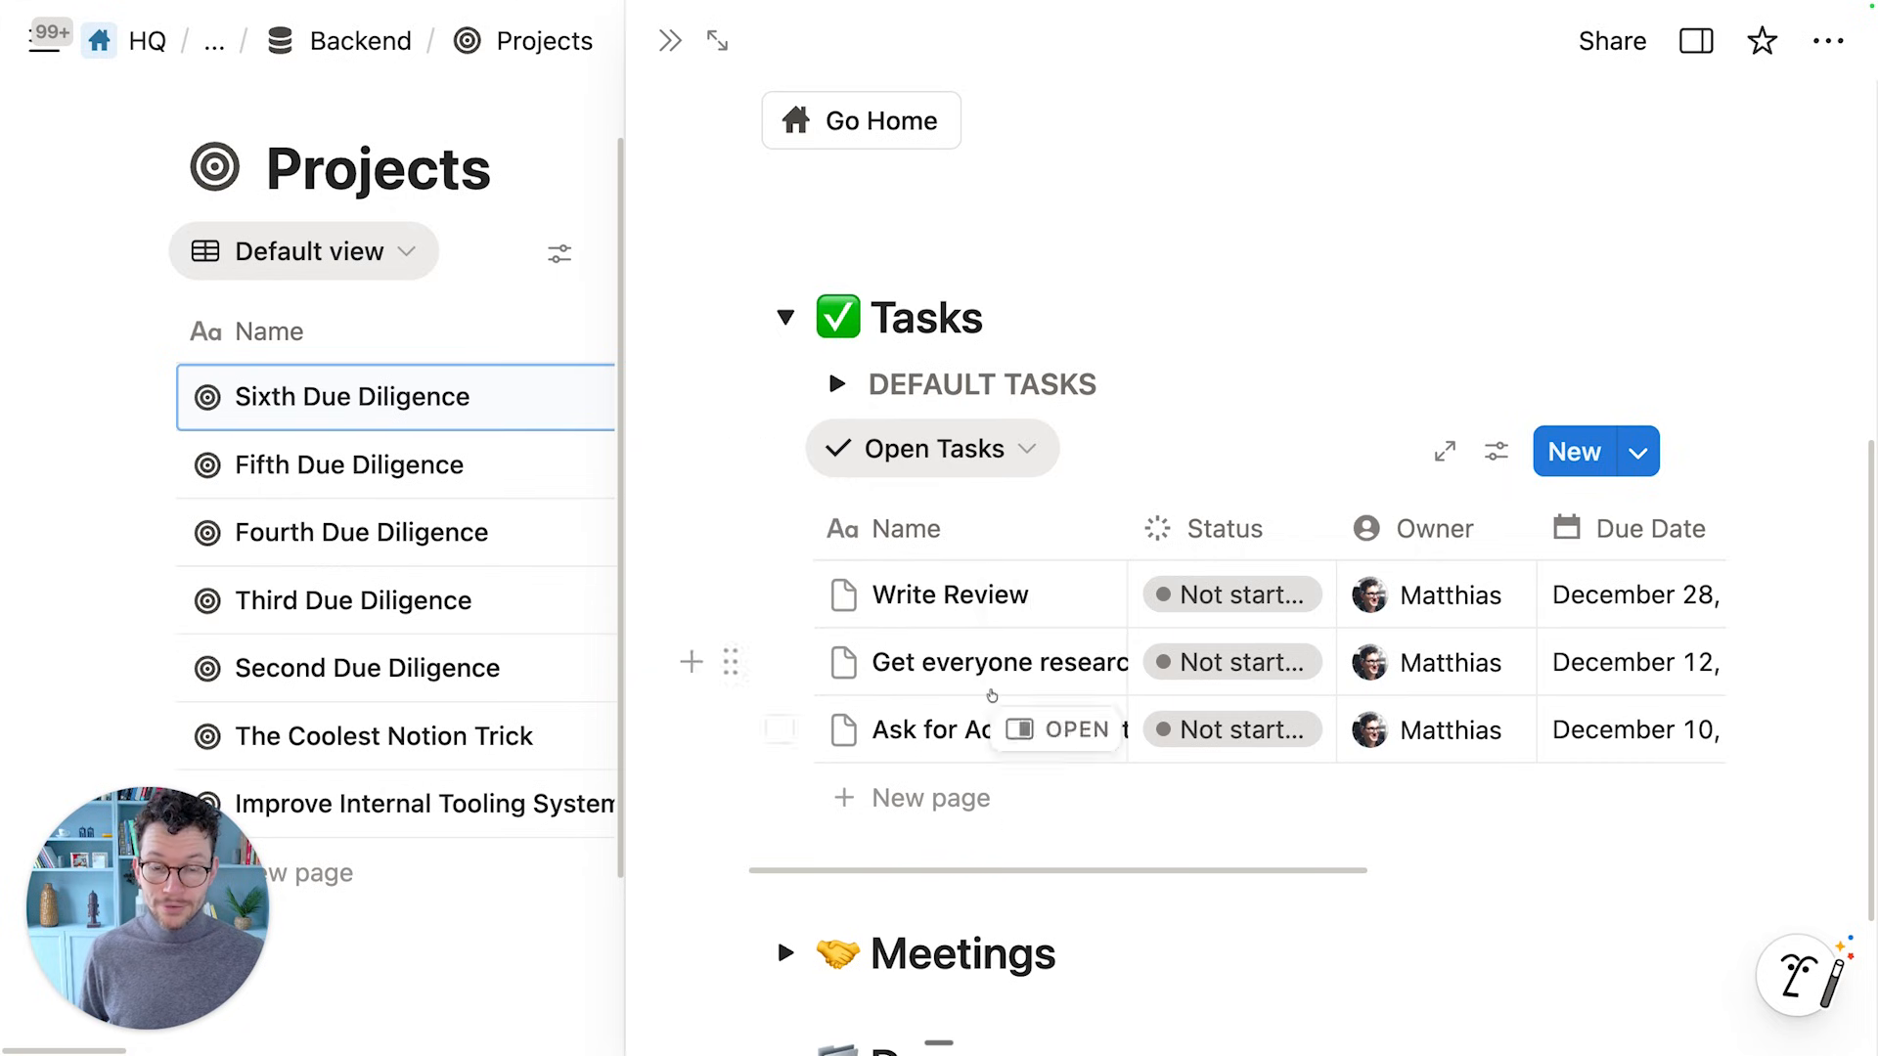
Compare Notion's generated task list against the completed run, then return to the Relay.app Editor
scroll(940, 752, "down", 1)
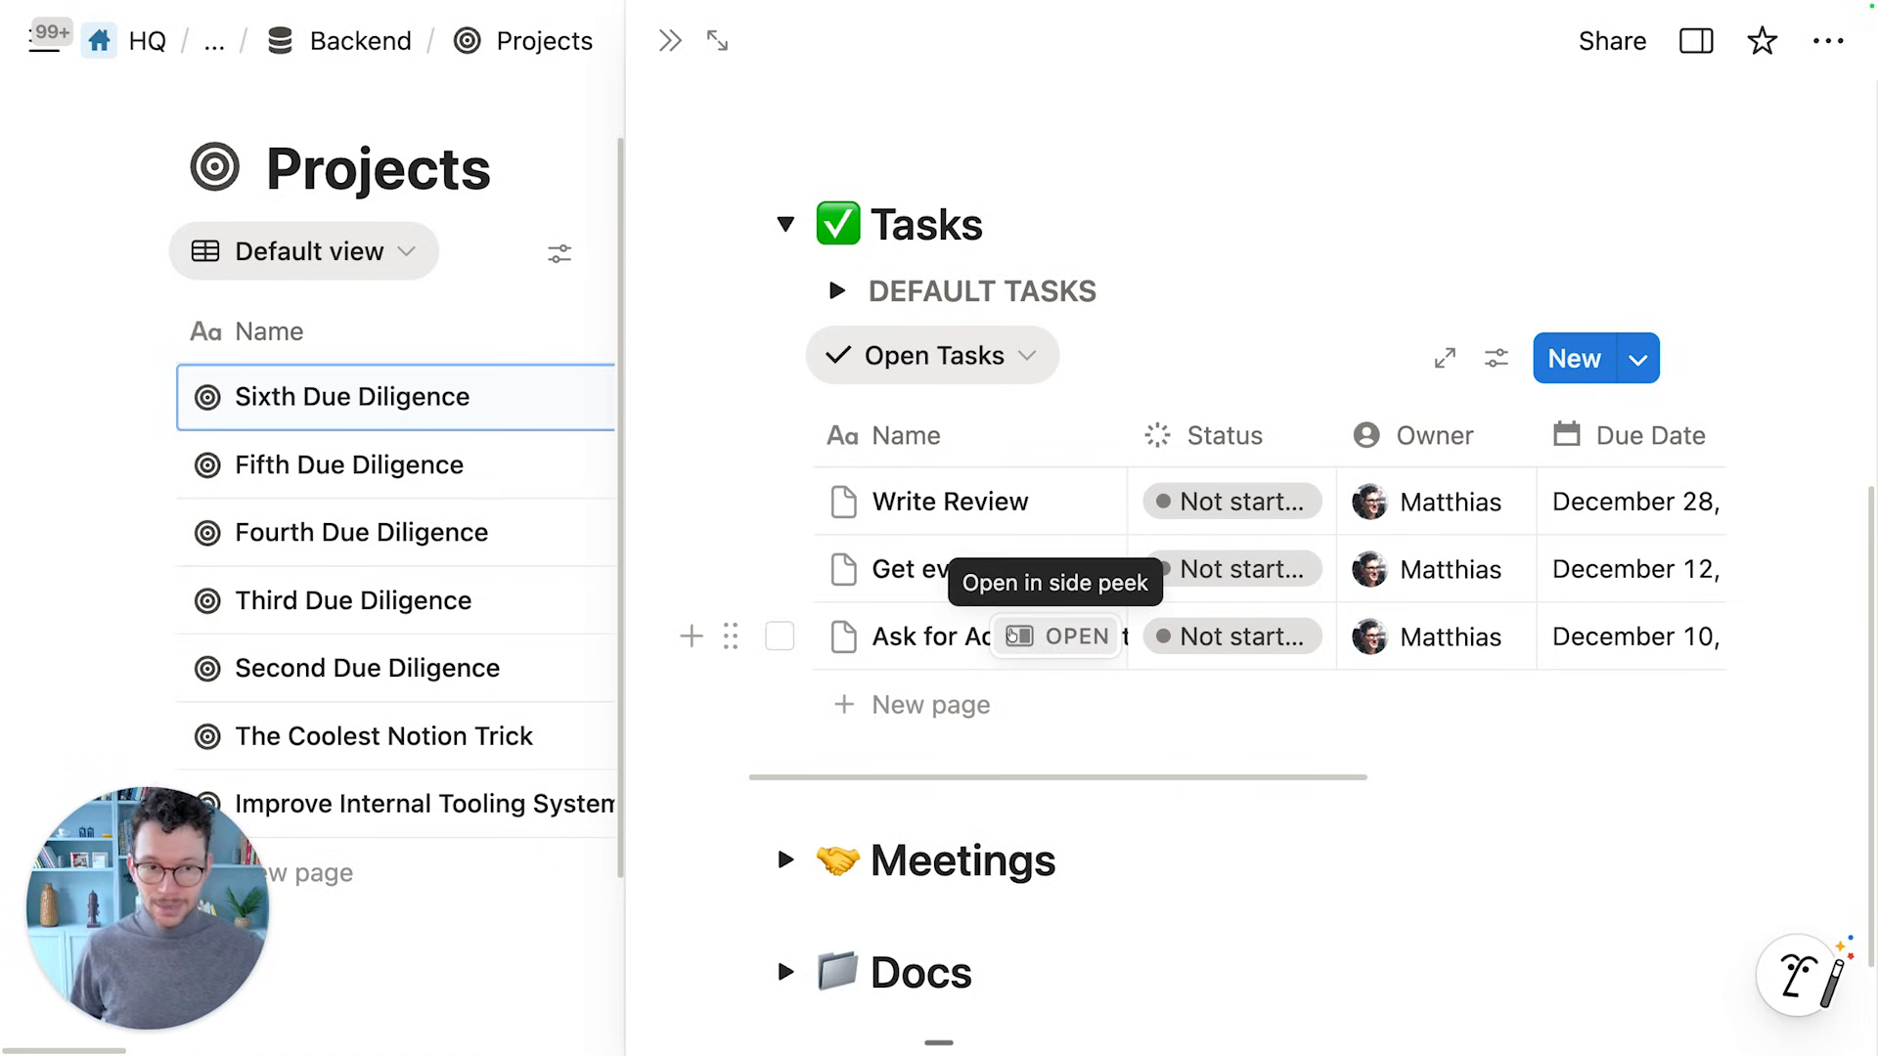
key("ctrl+Right")
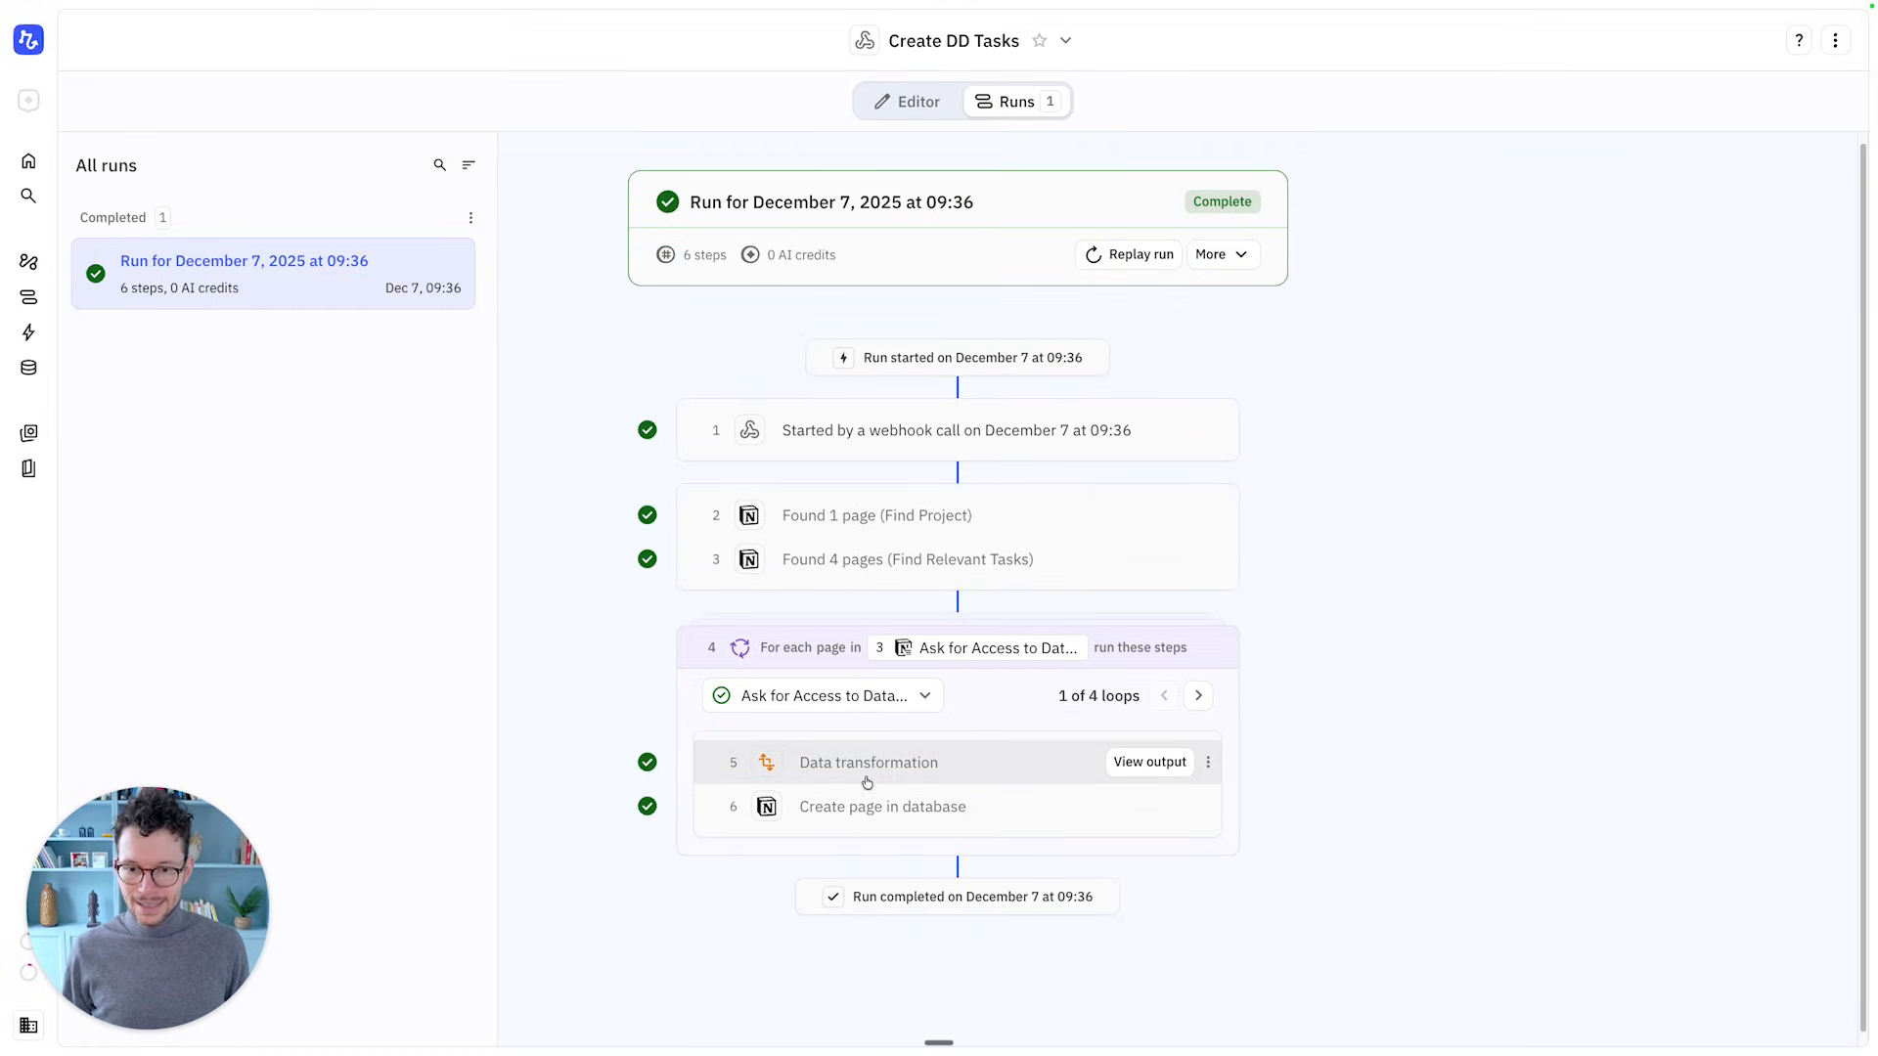
key("ctrl+Left")
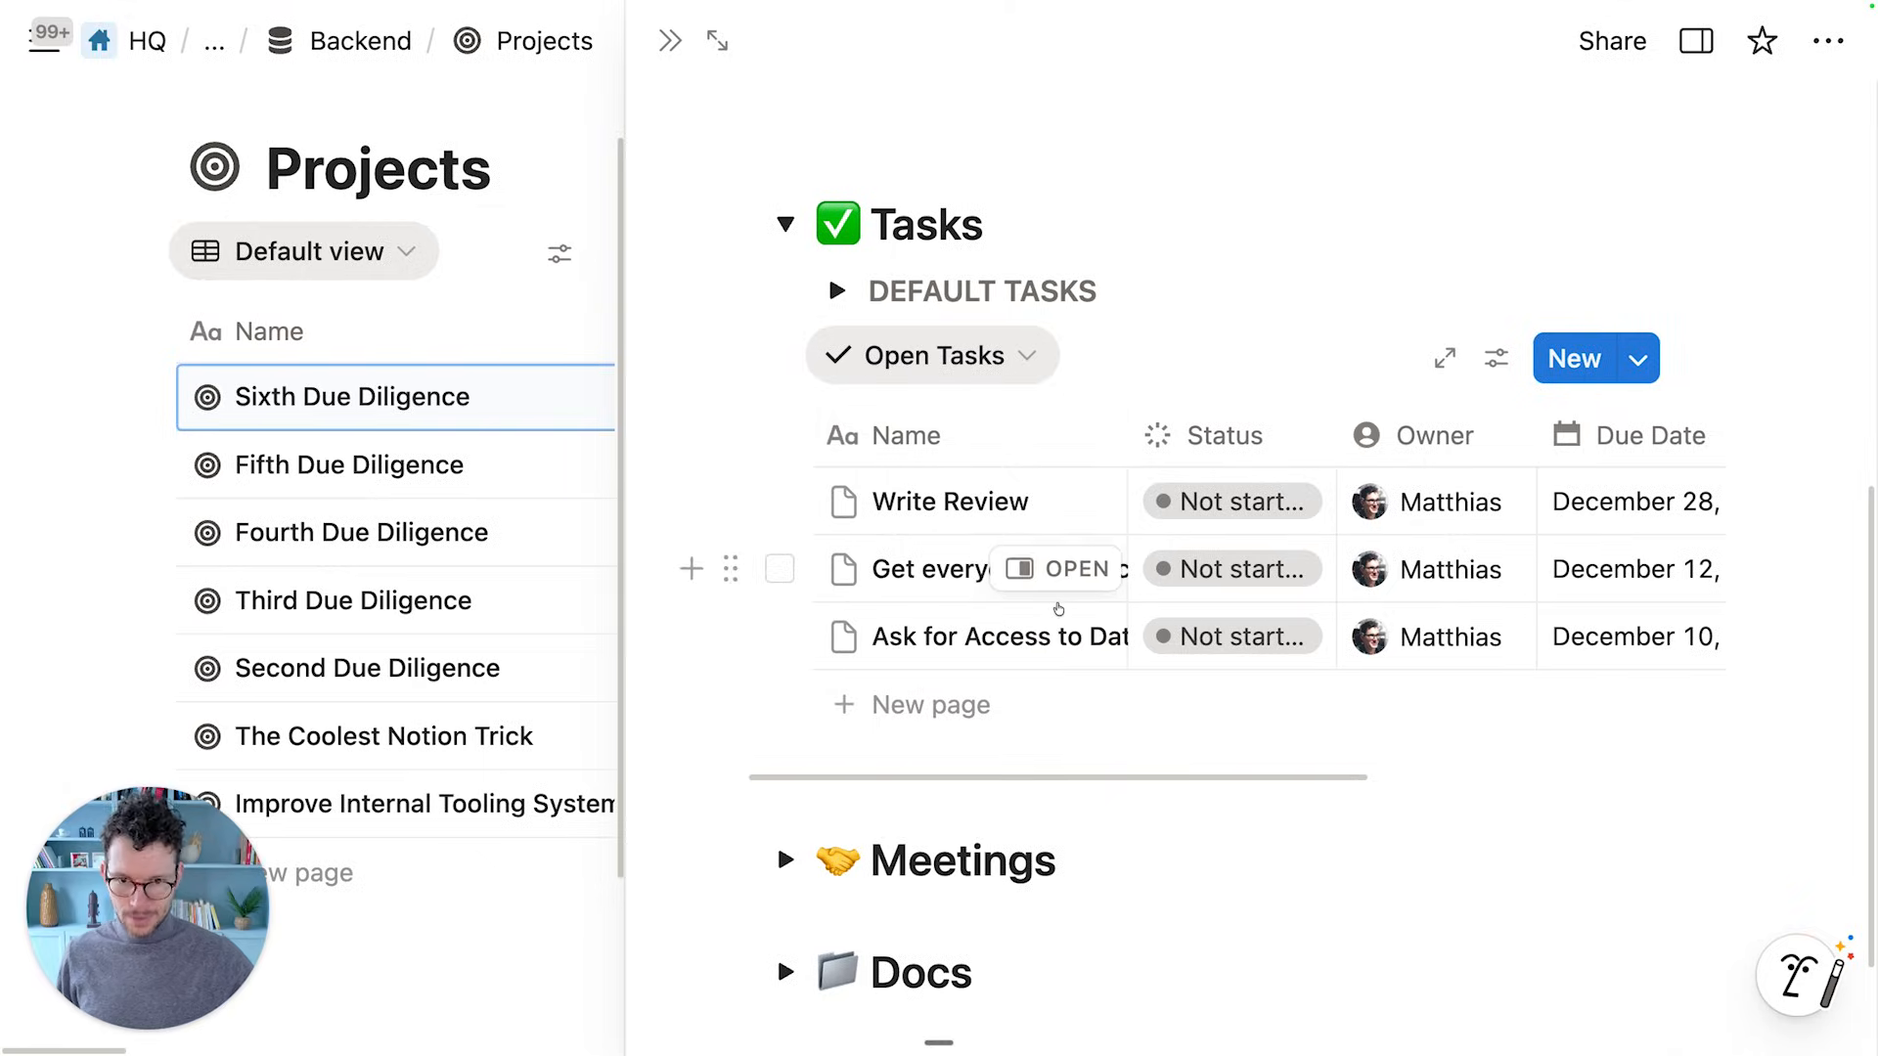
key("ctrl+Right")
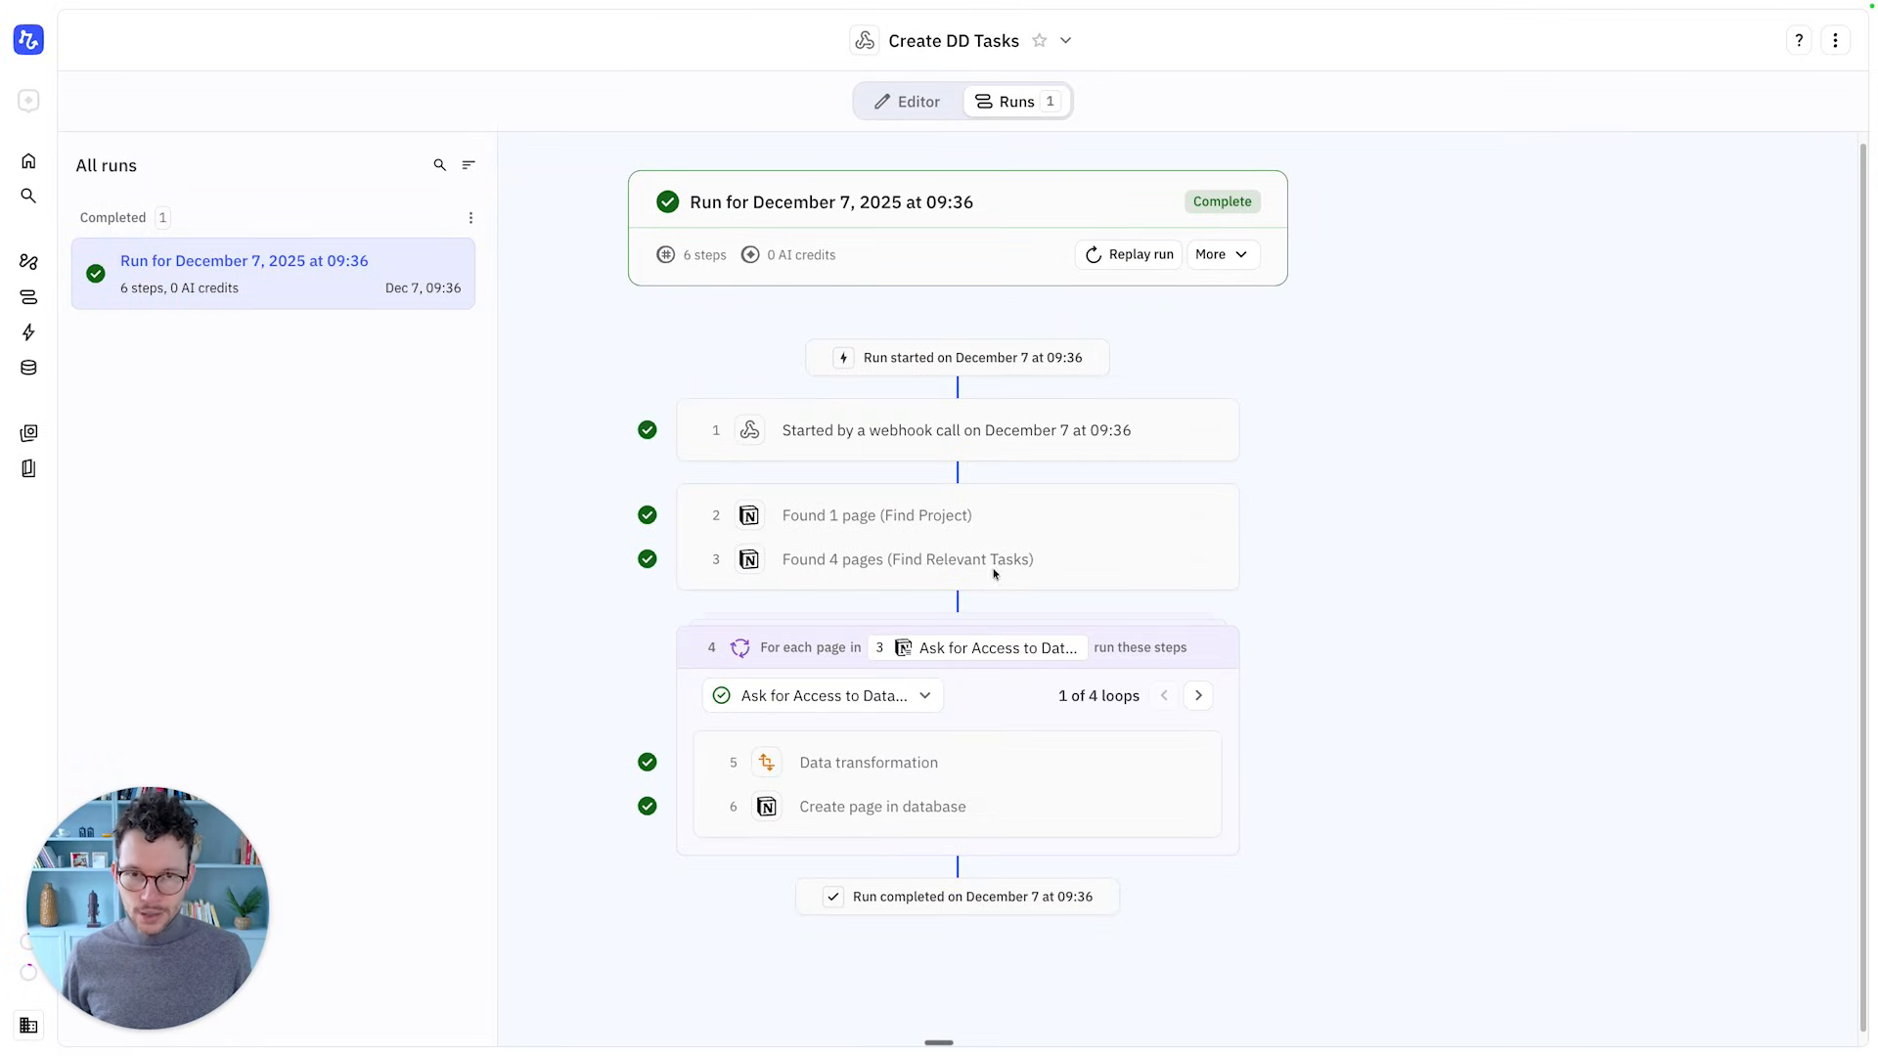
left_click(898, 102)
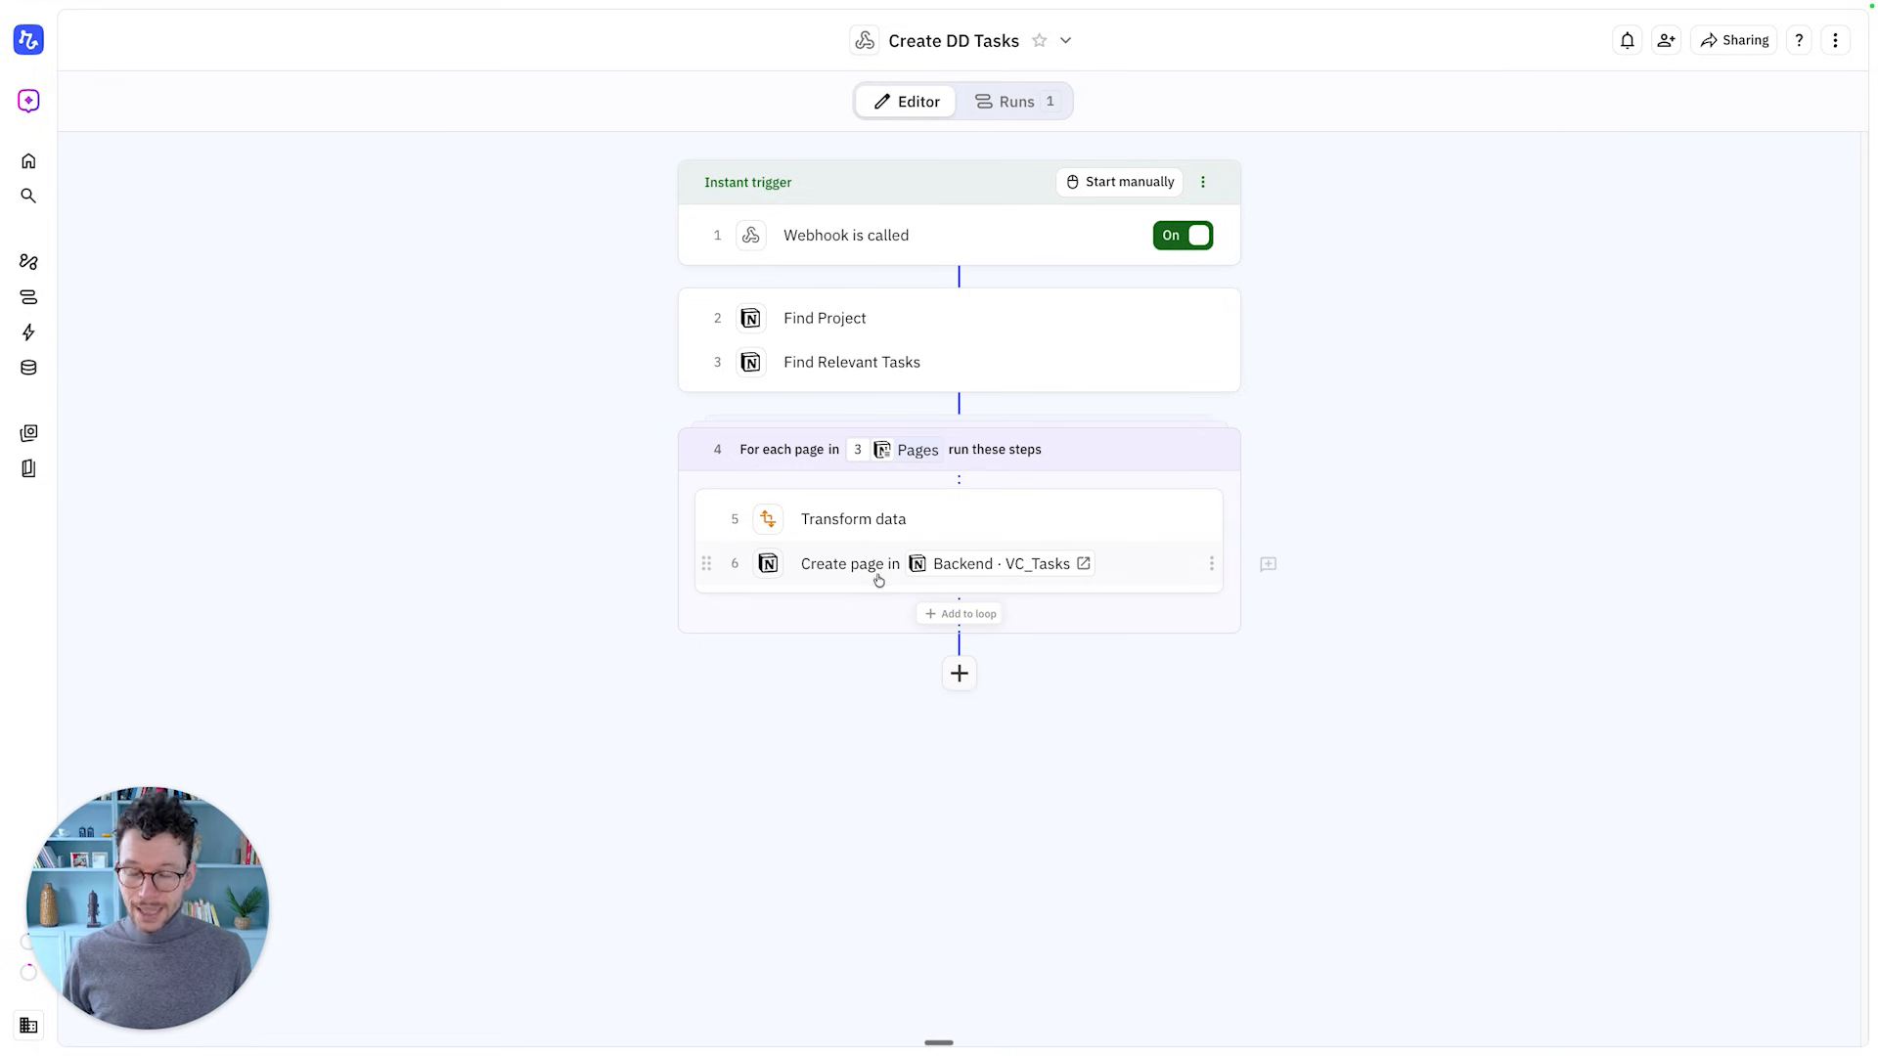
Make Find Relevant Tasks sort its pages by Order, descending
left_click(894, 367)
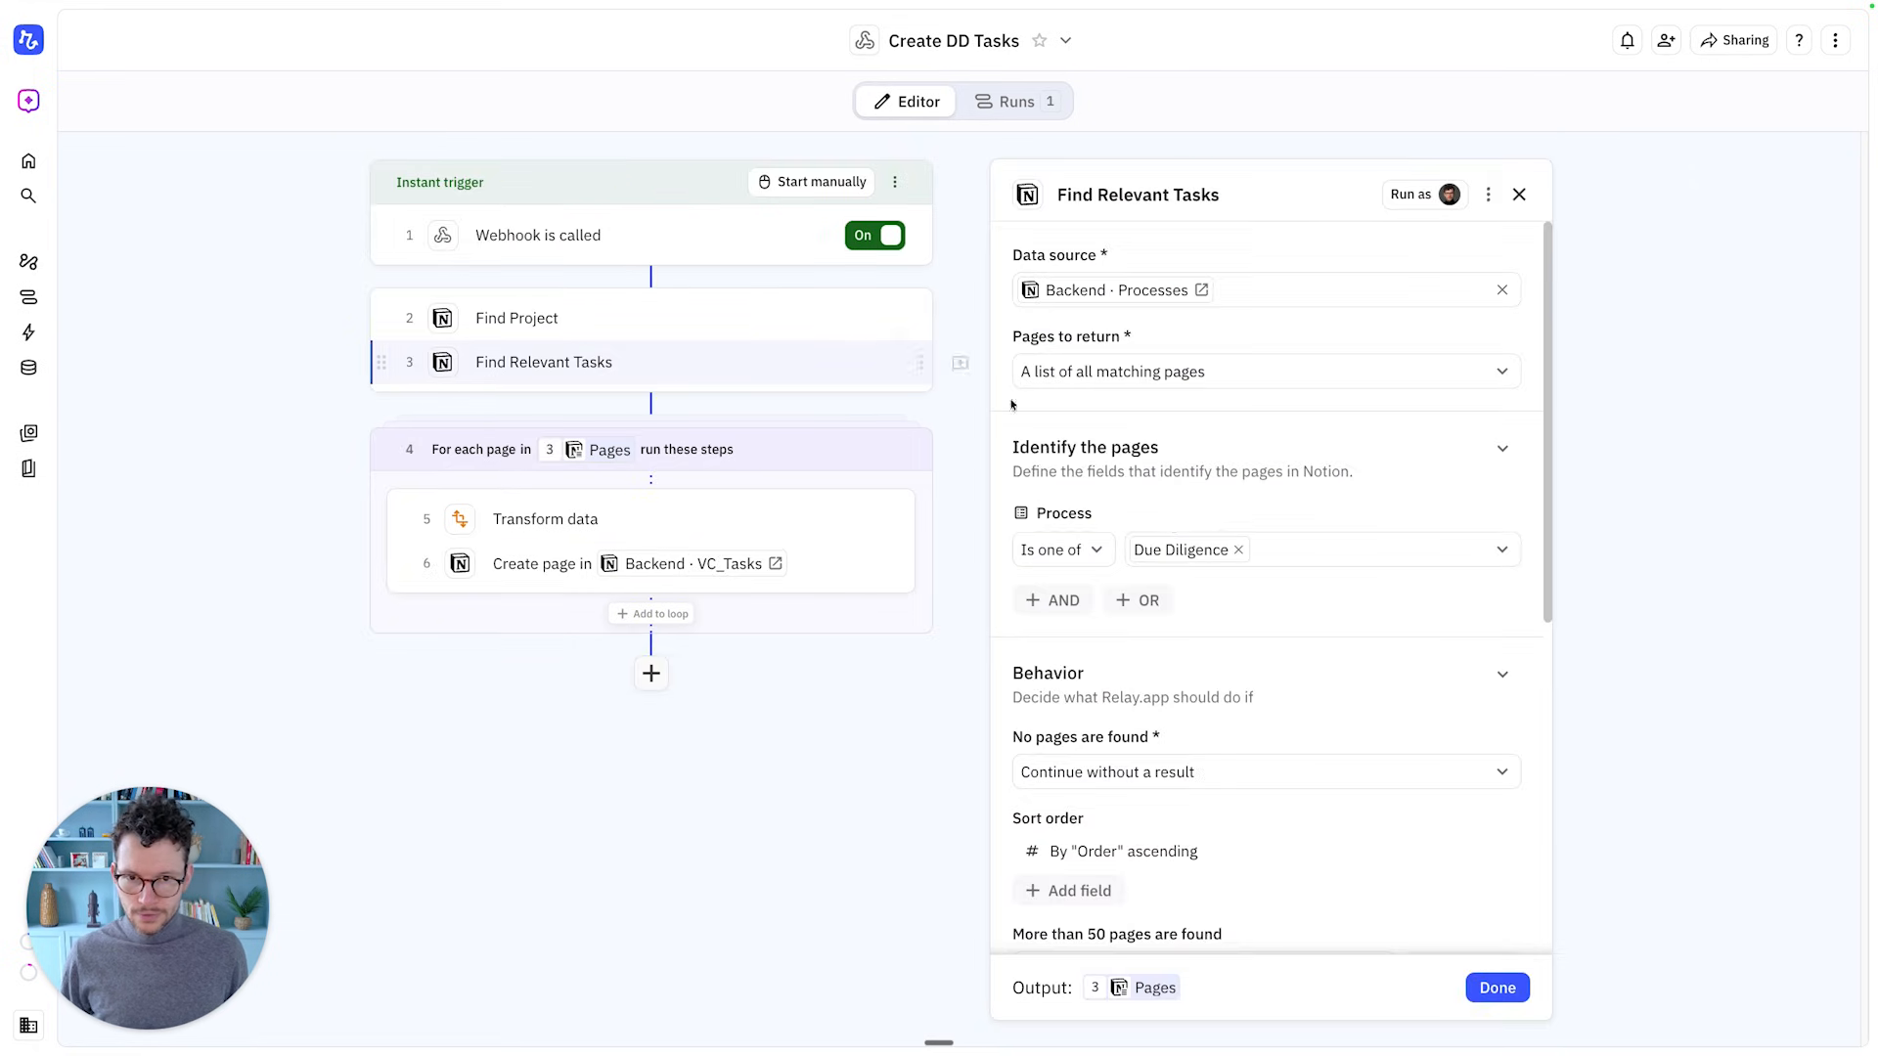
scroll(1223, 655, "down", 5)
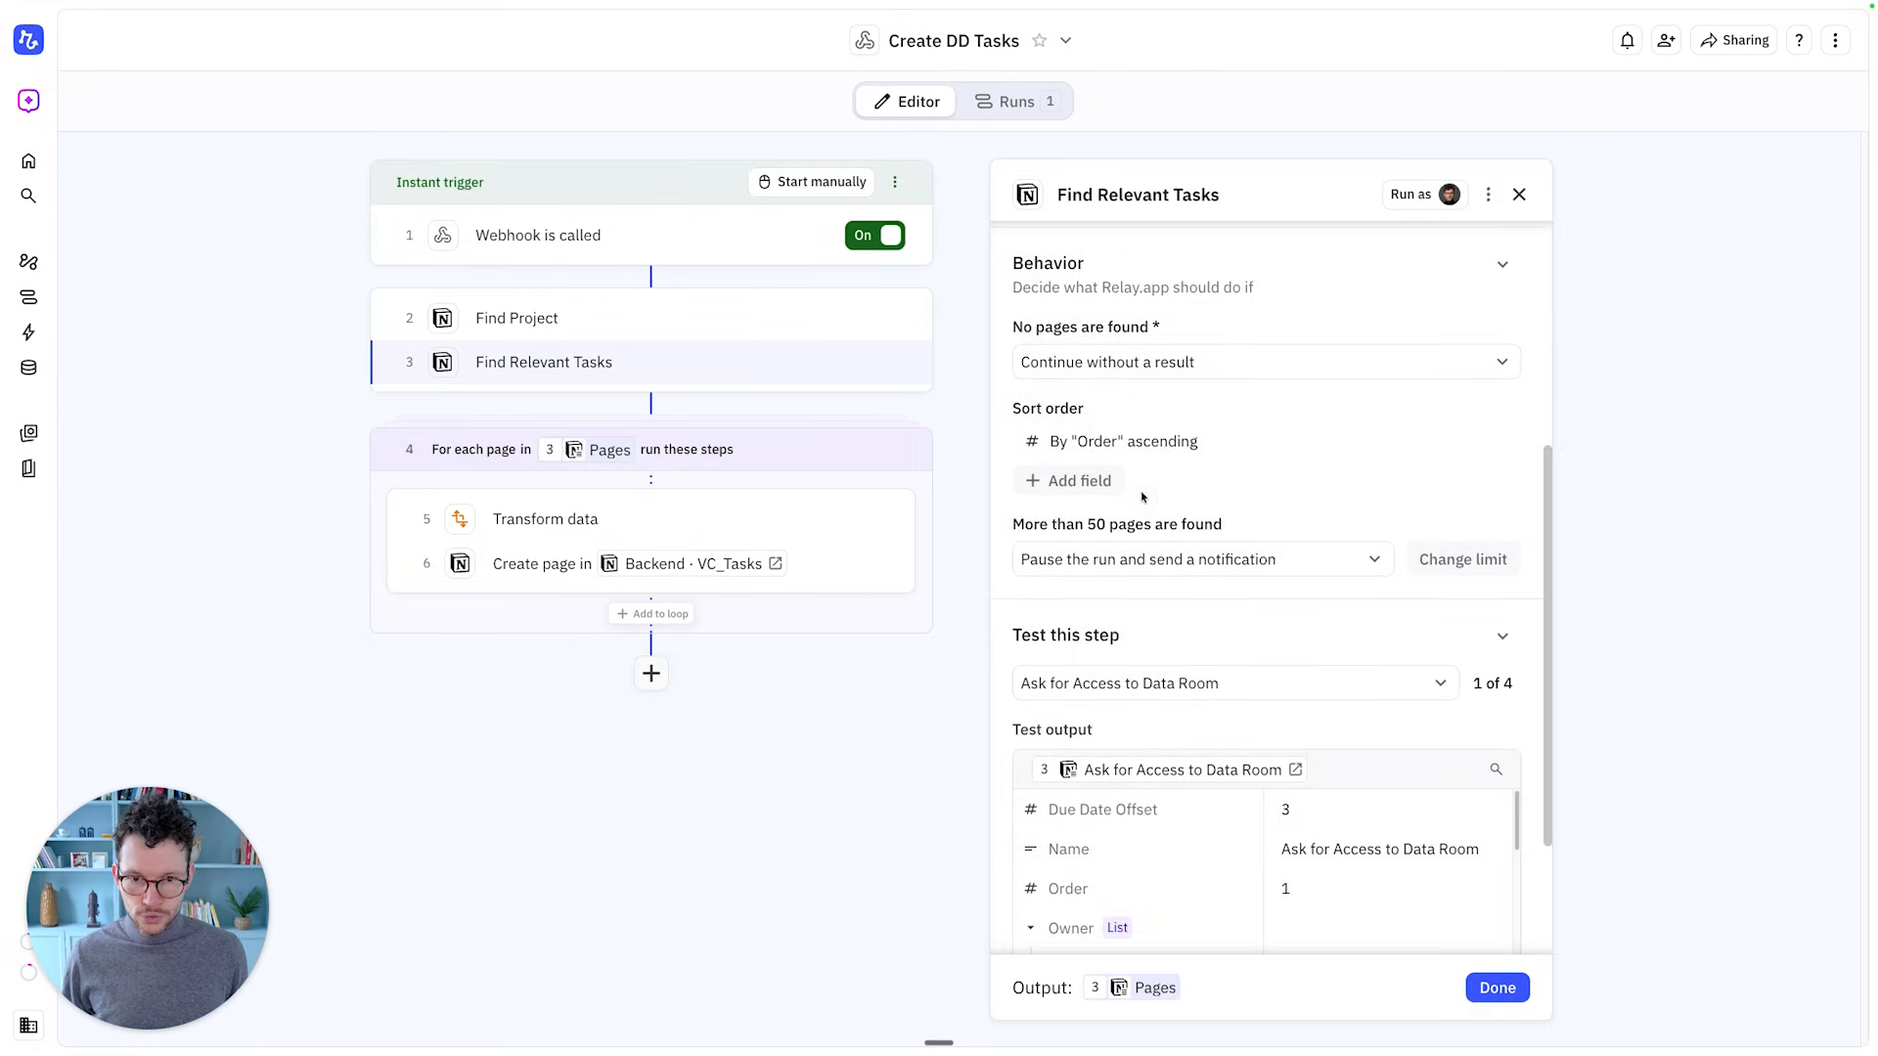
left_click(1146, 452)
left_click(1152, 614)
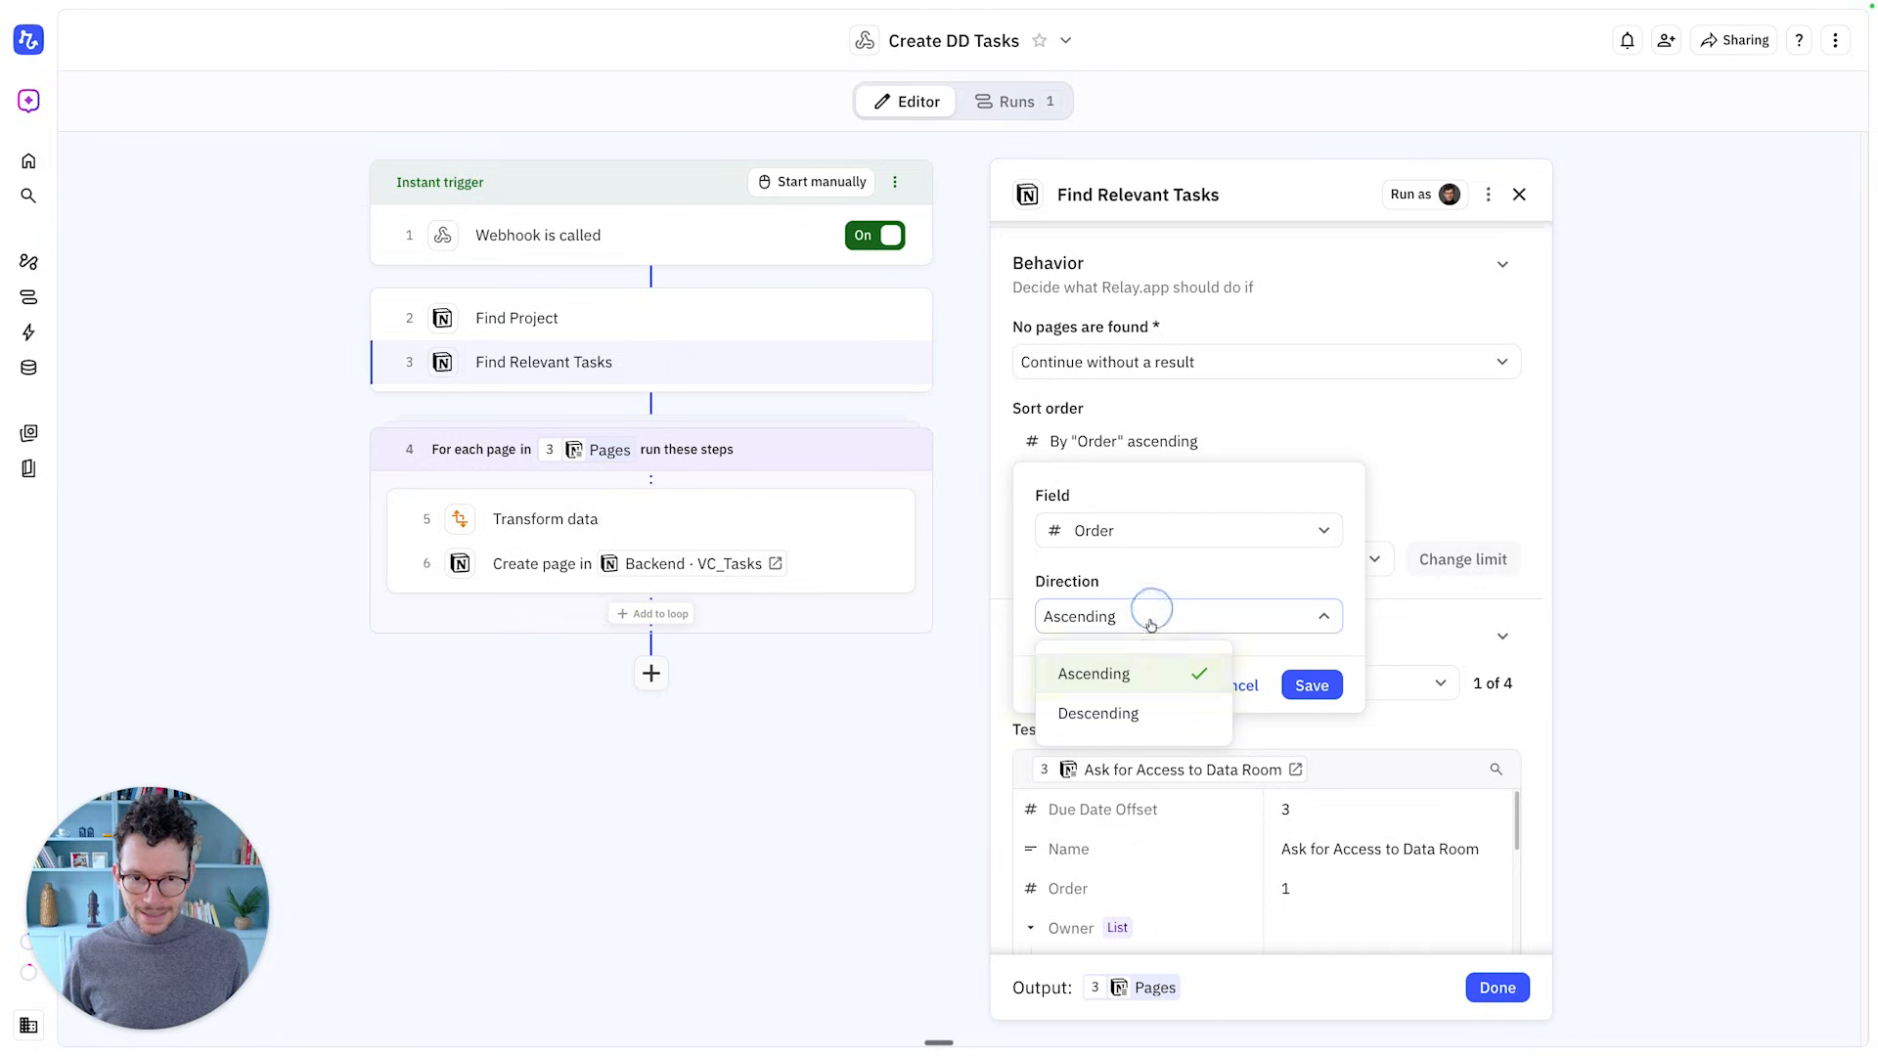
left_click(1136, 708)
left_click(1311, 684)
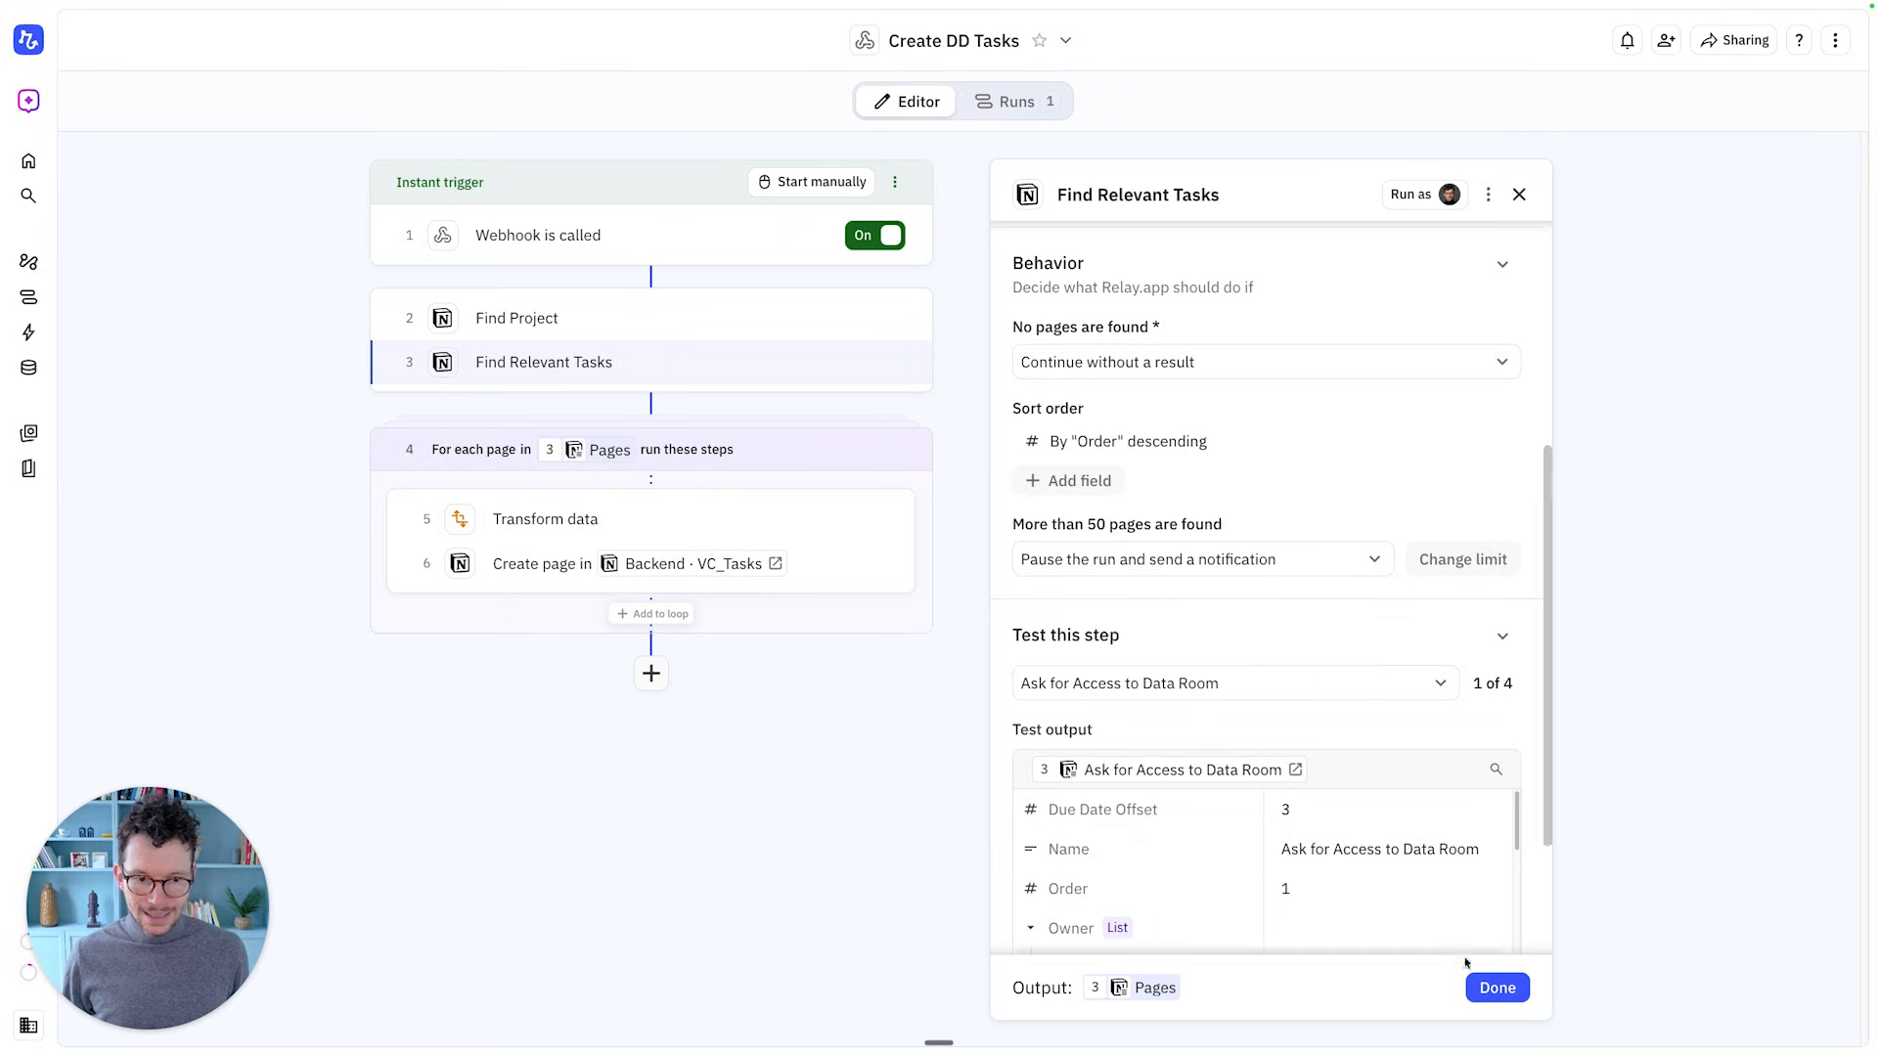
left_click(1482, 986)
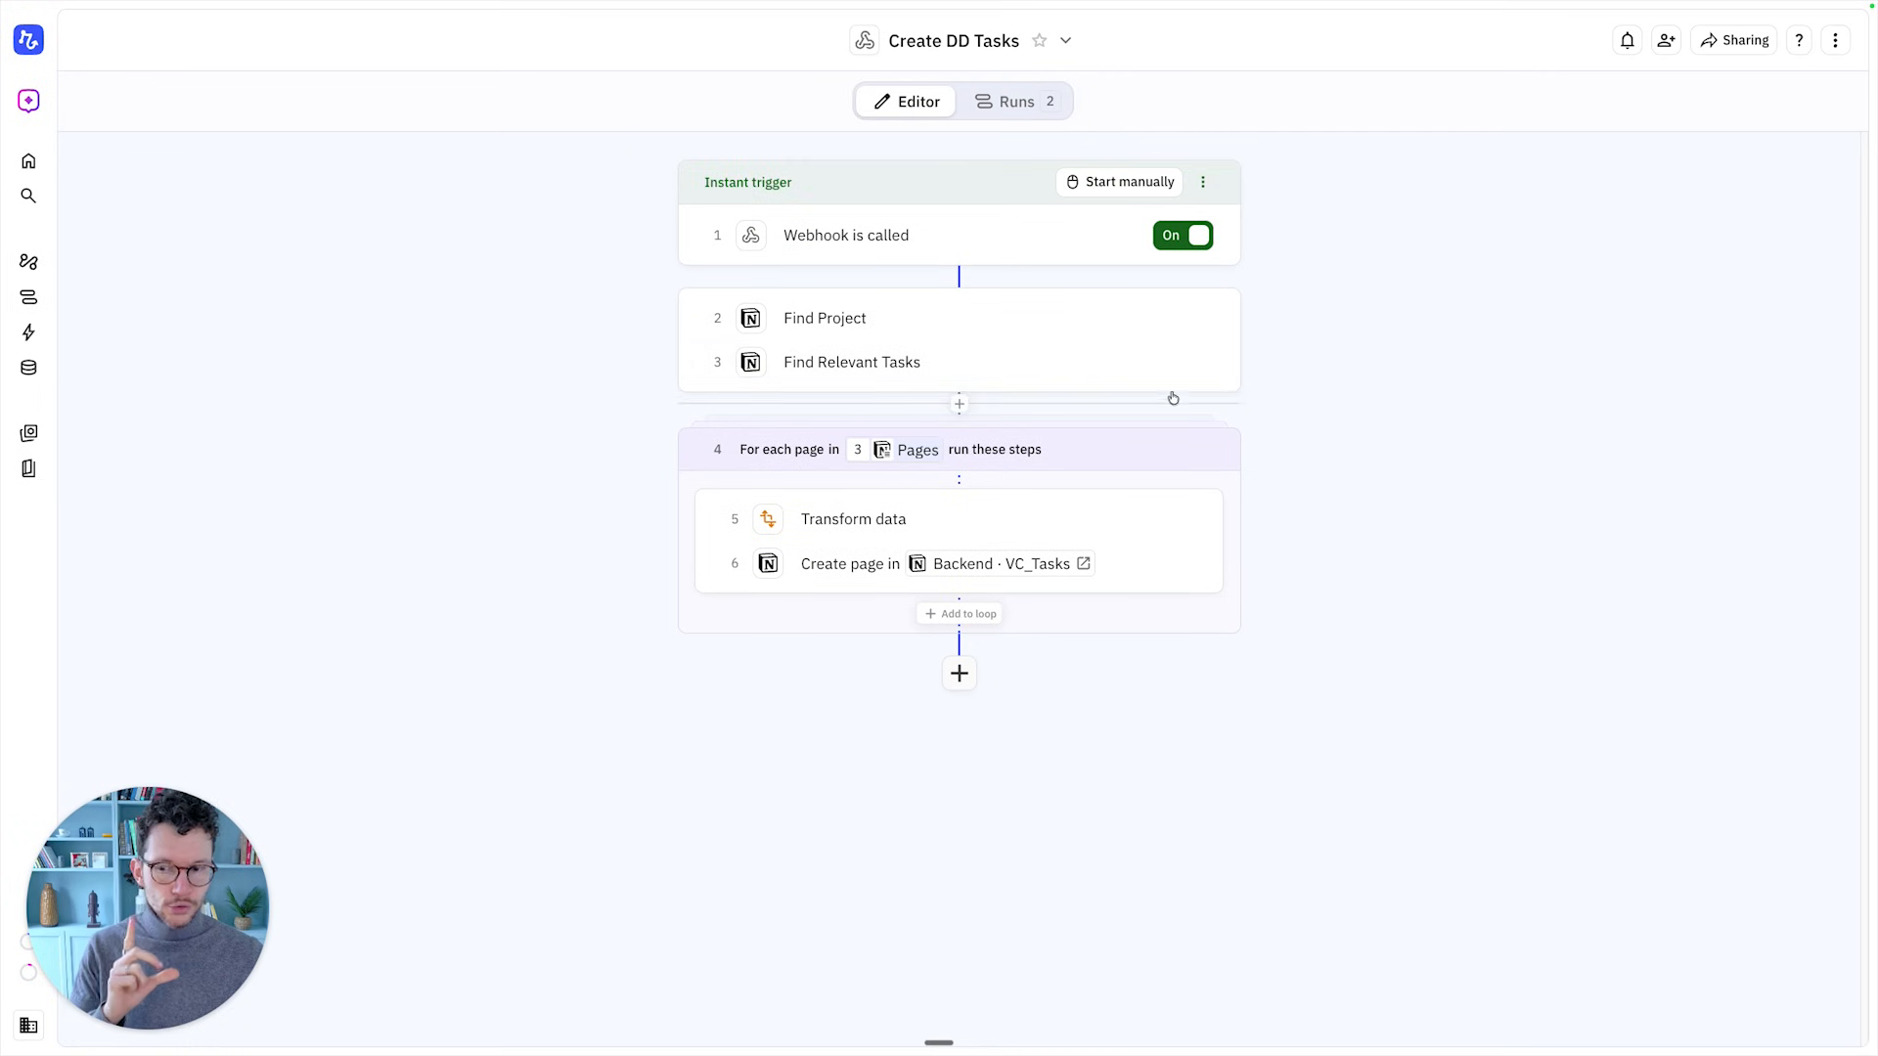
Remove the fixed Due Diligence value from the Find Relevant Tasks Process filter
left_click(894, 381)
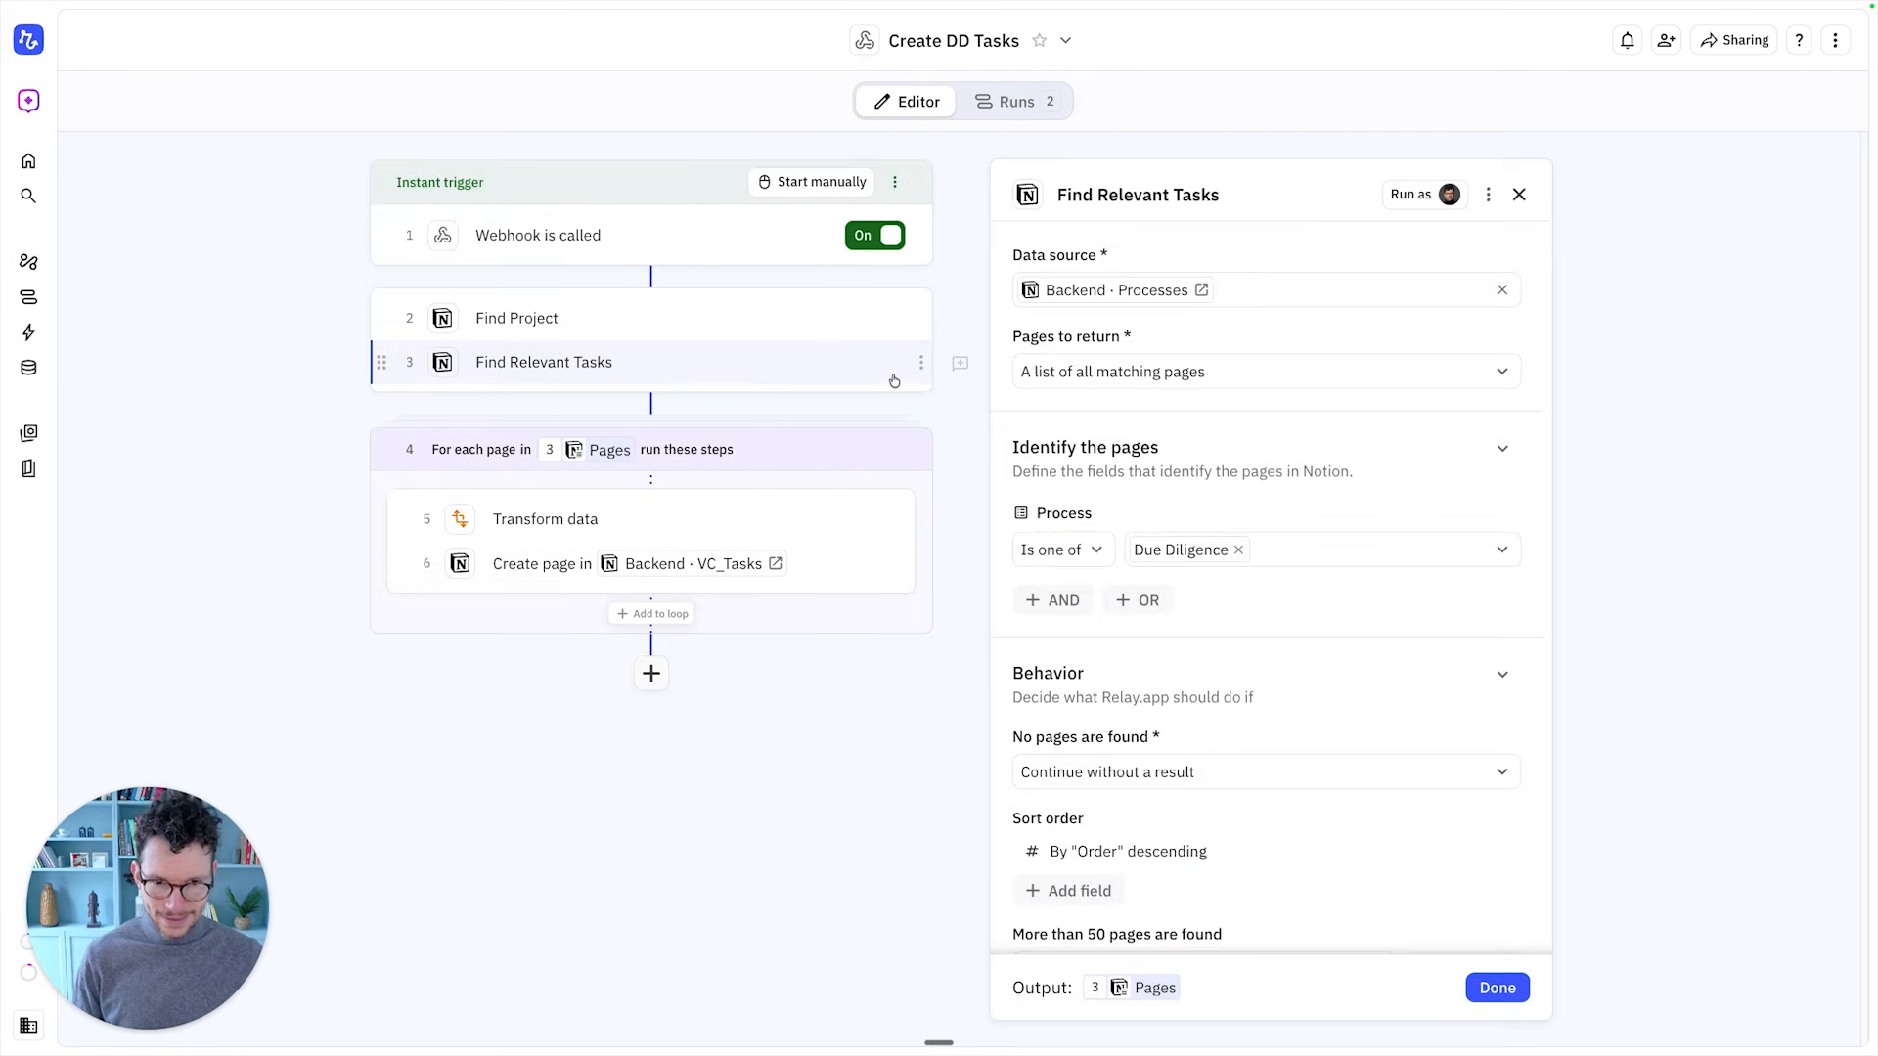
mouse_move(1193, 559)
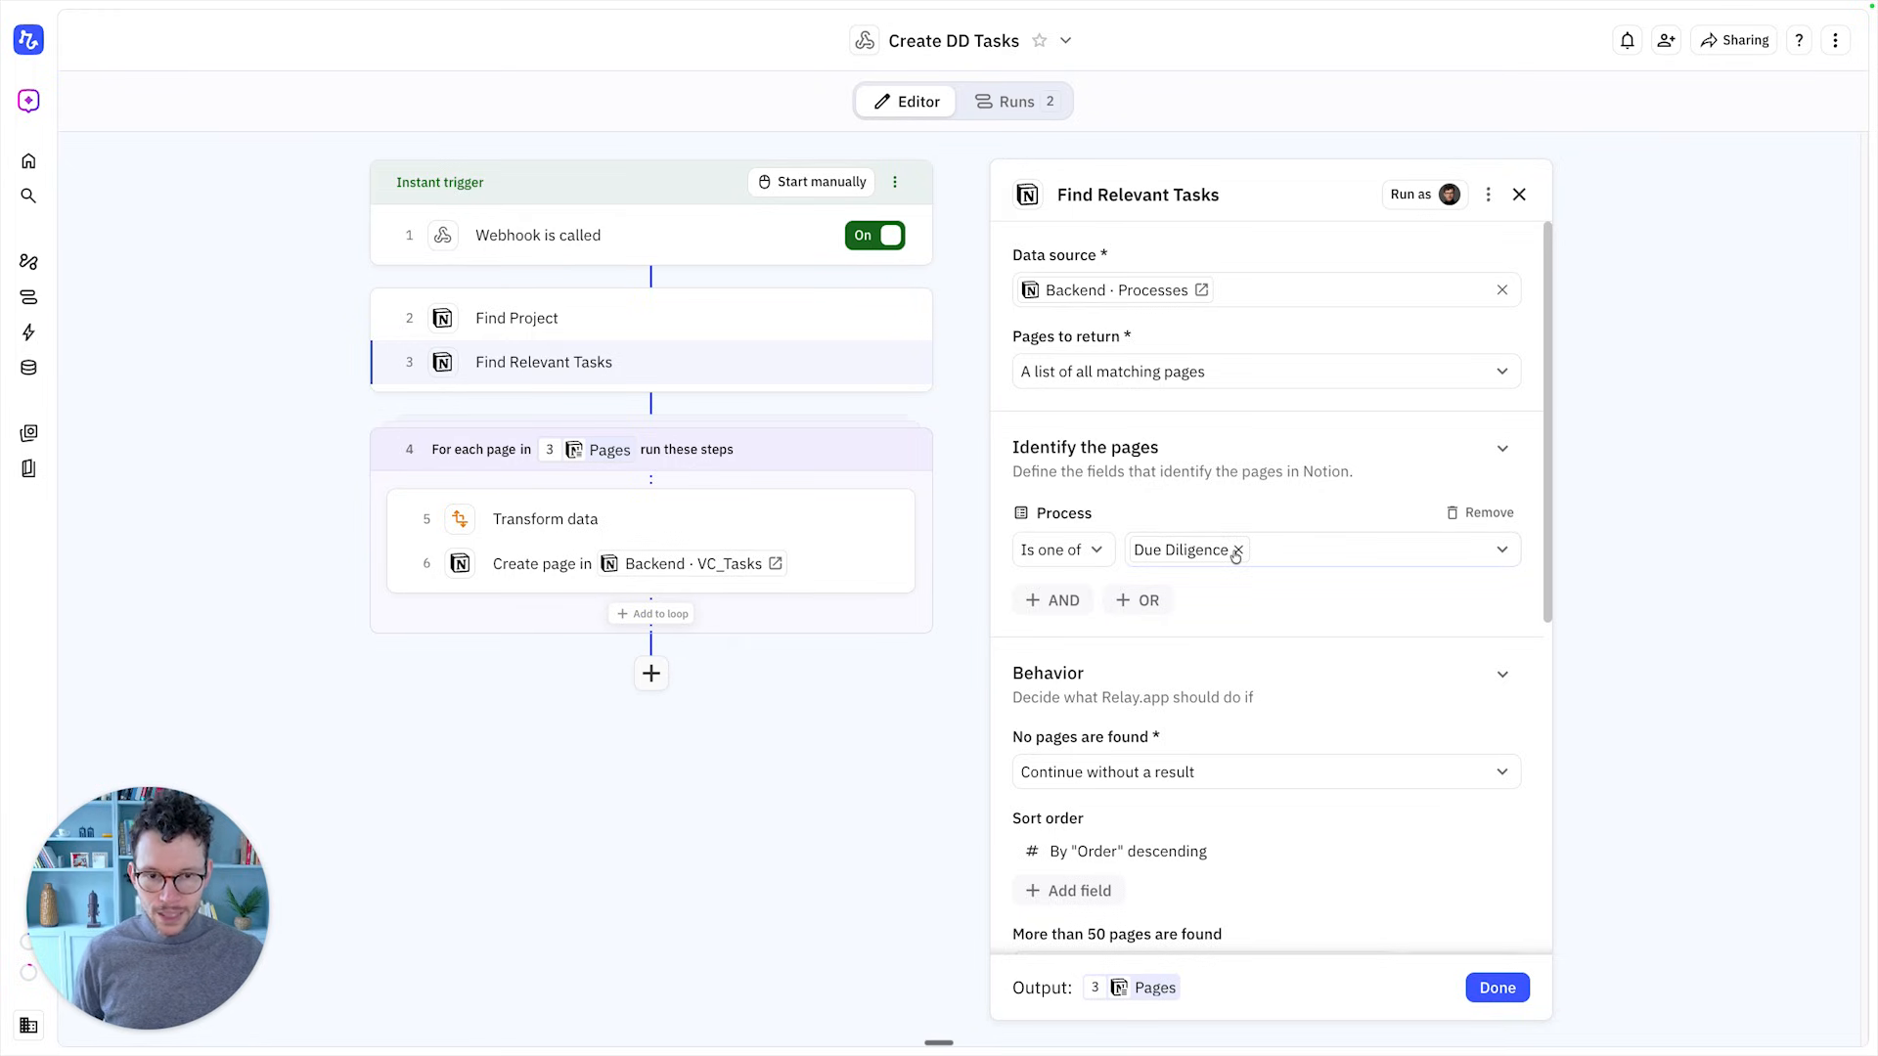
left_click(1238, 550)
left_click(1237, 552)
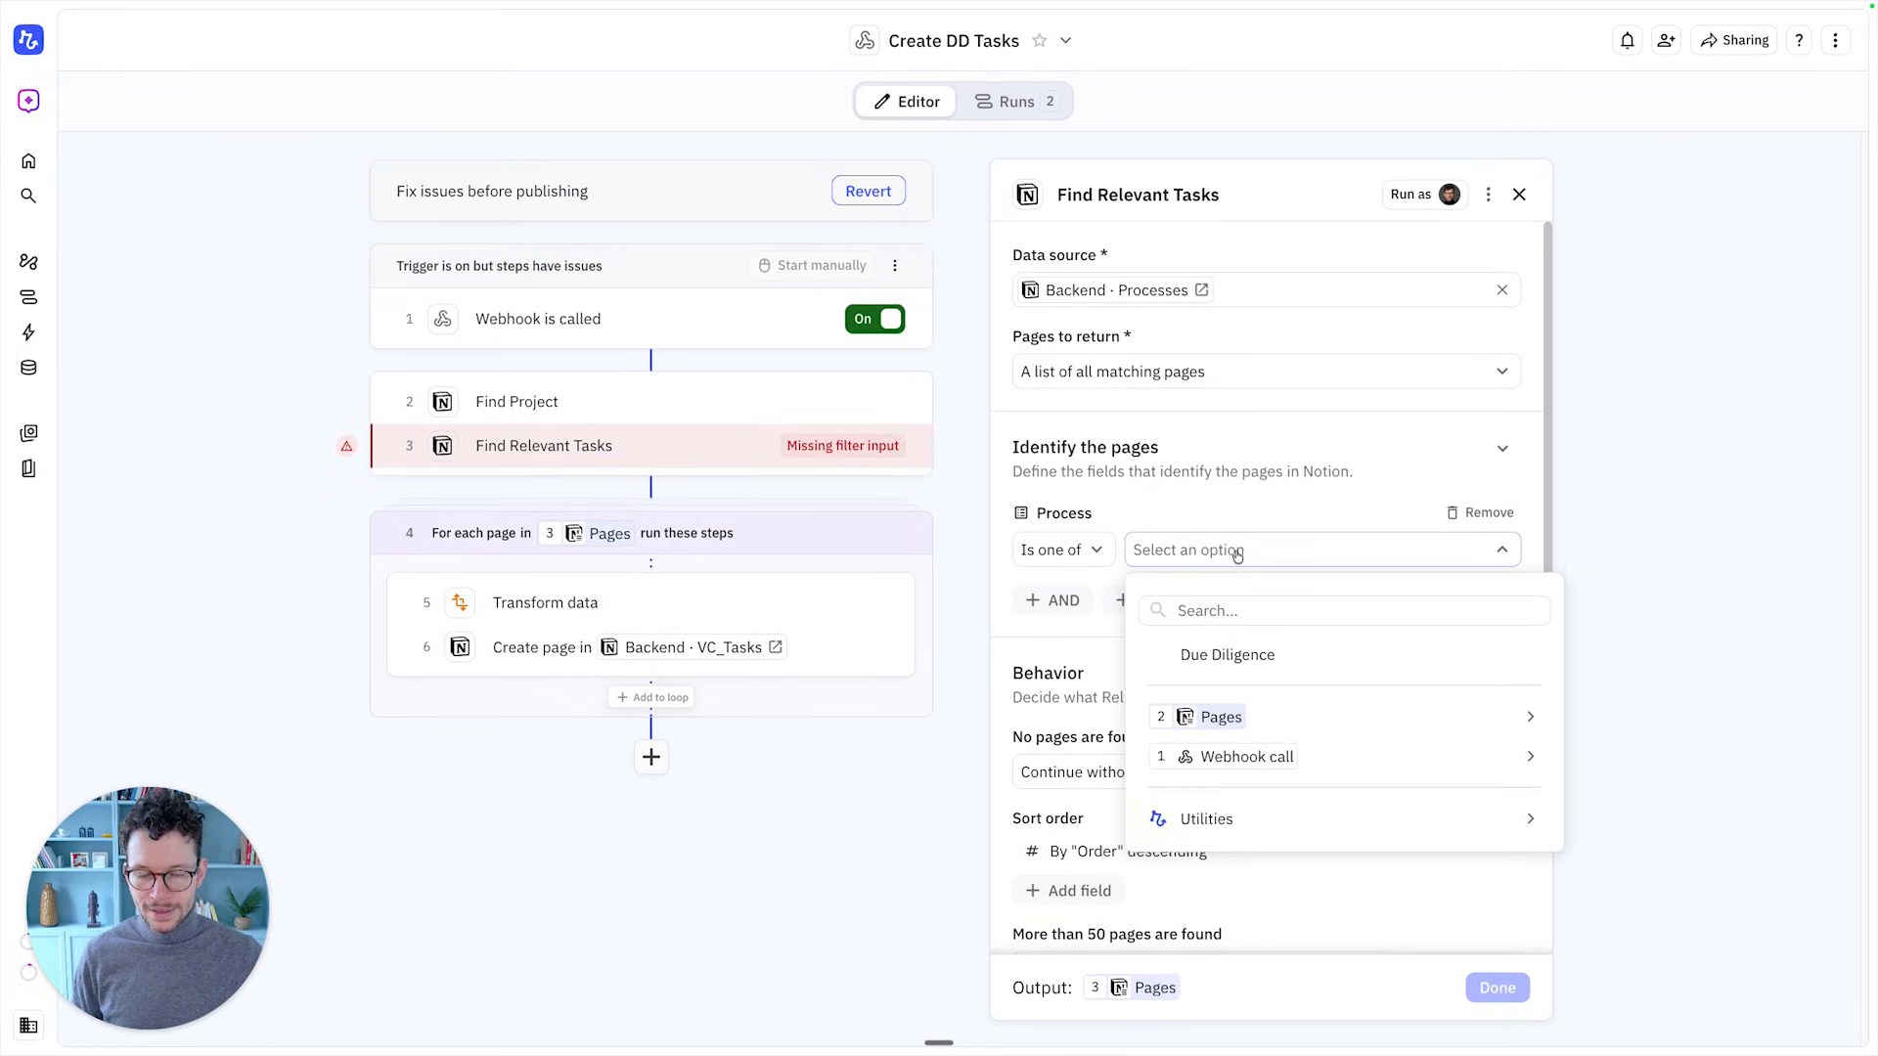
Set the Process filter to the webhook's Type select name and start publishing the workflow
mouse_move(1213, 768)
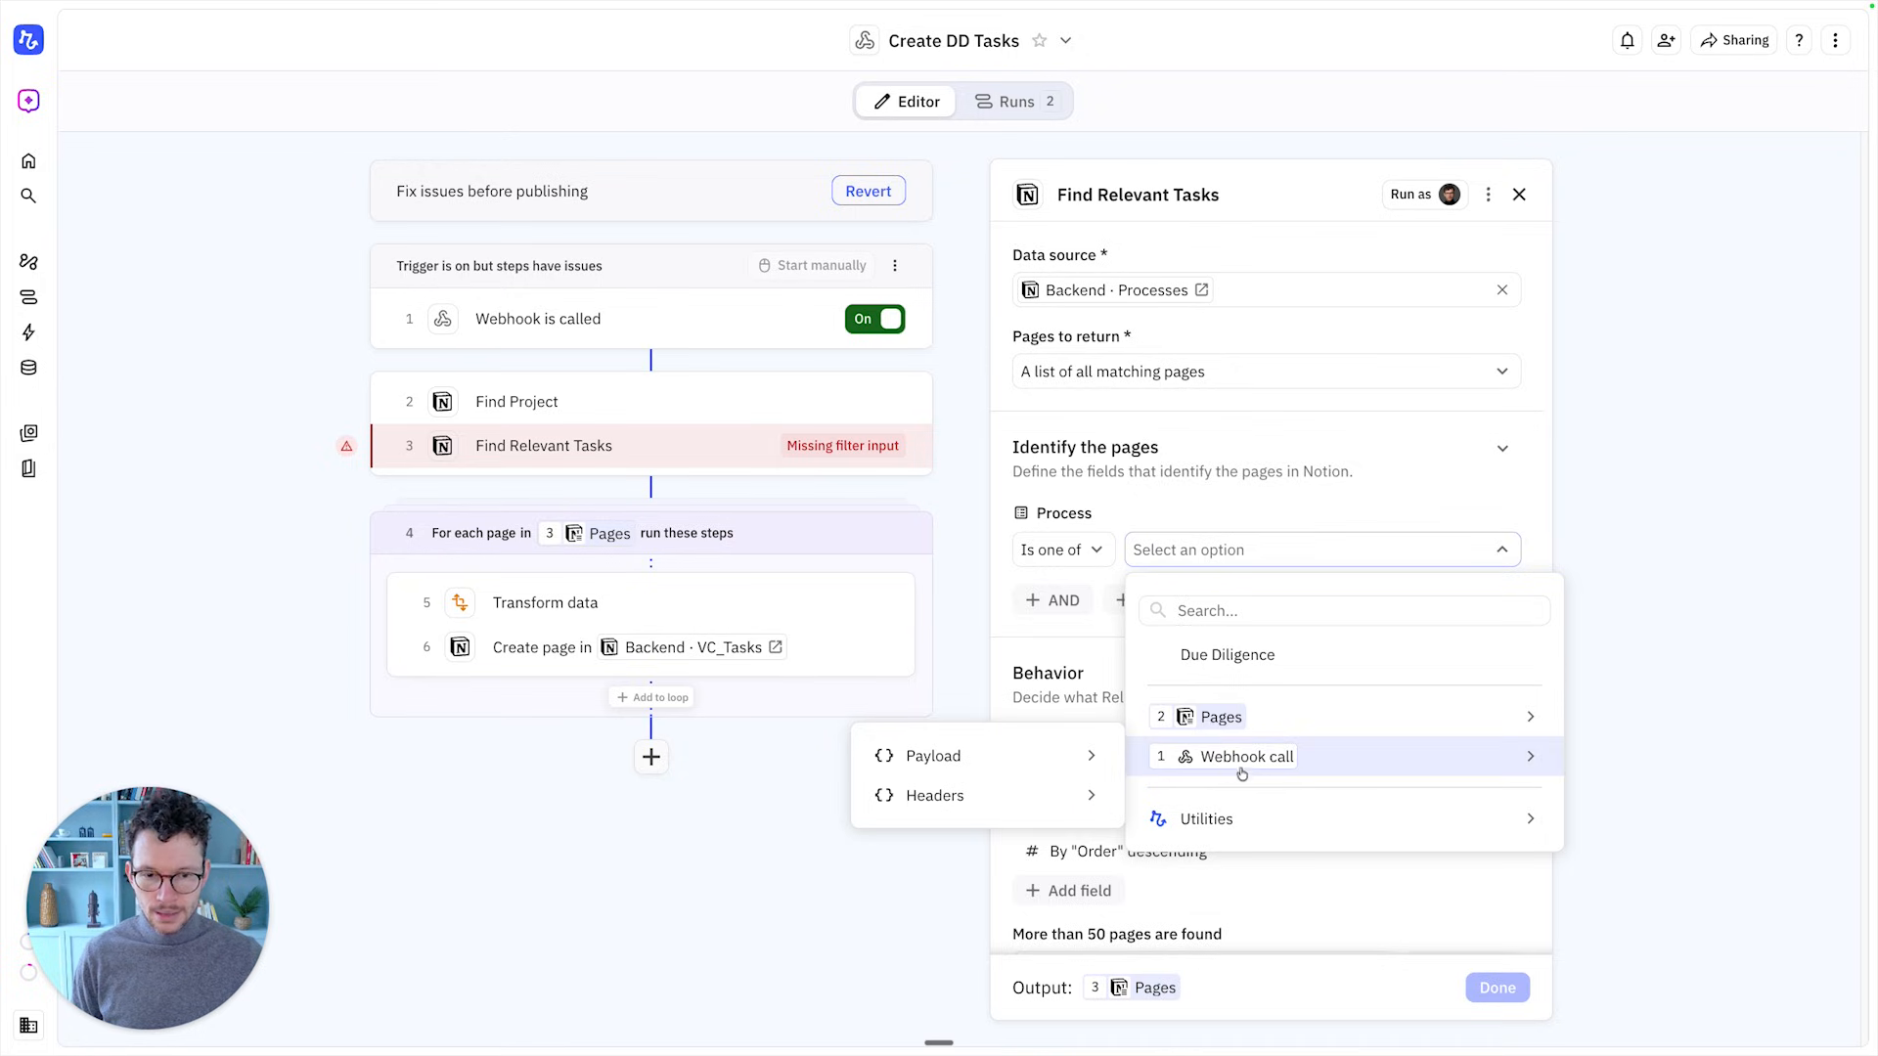
mouse_move(1085, 759)
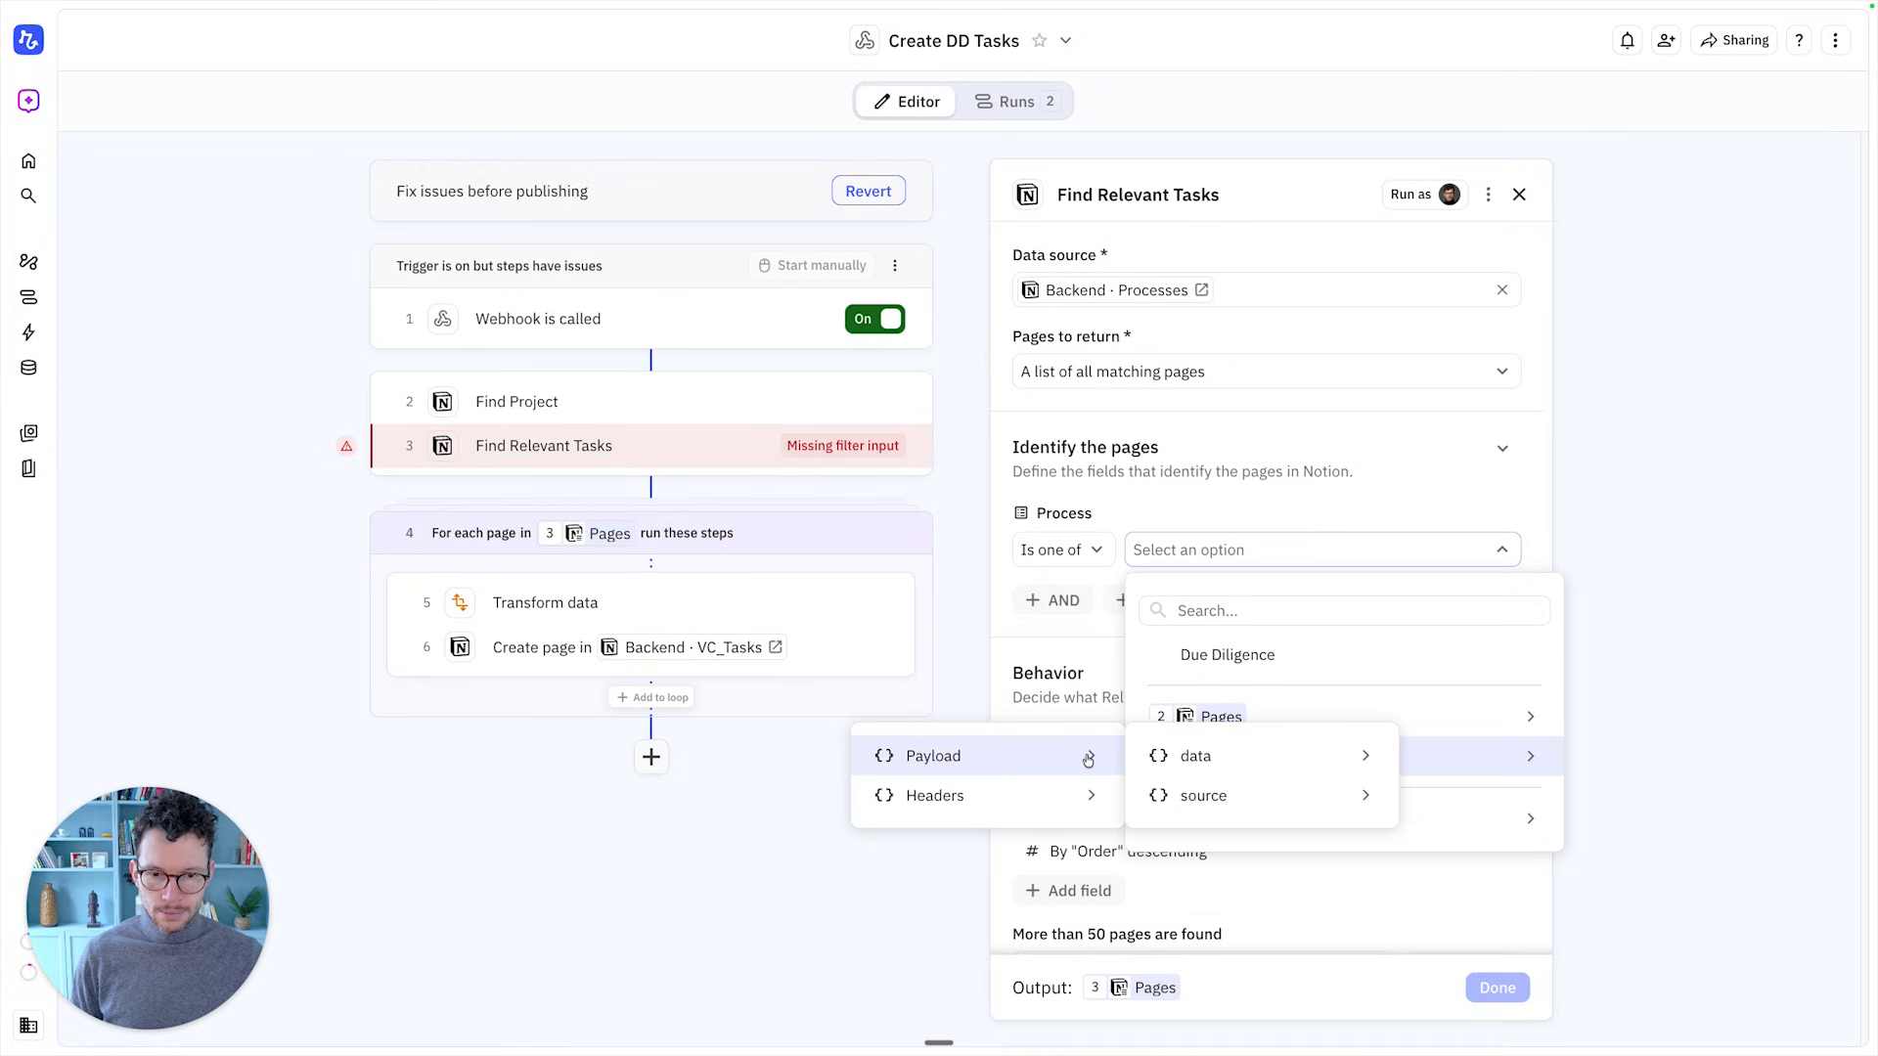
mouse_move(1491, 879)
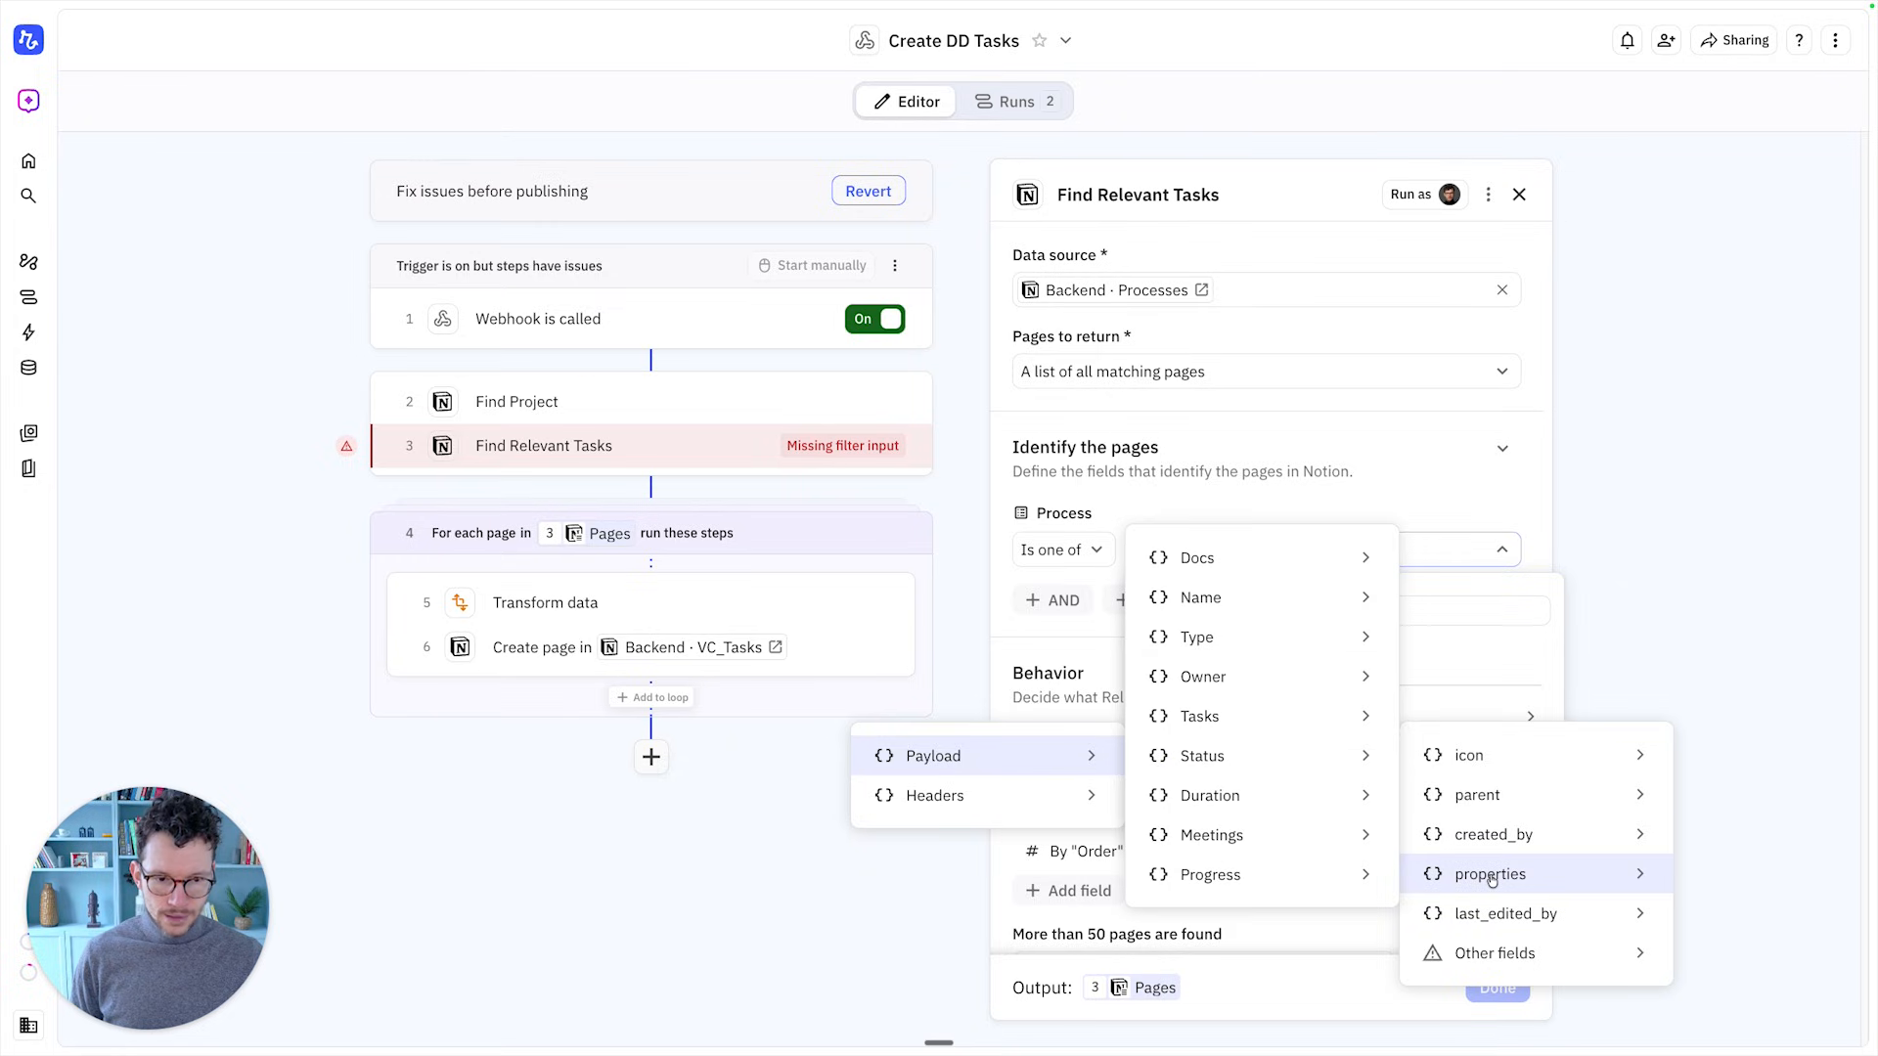
mouse_move(1220, 637)
mouse_move(1470, 637)
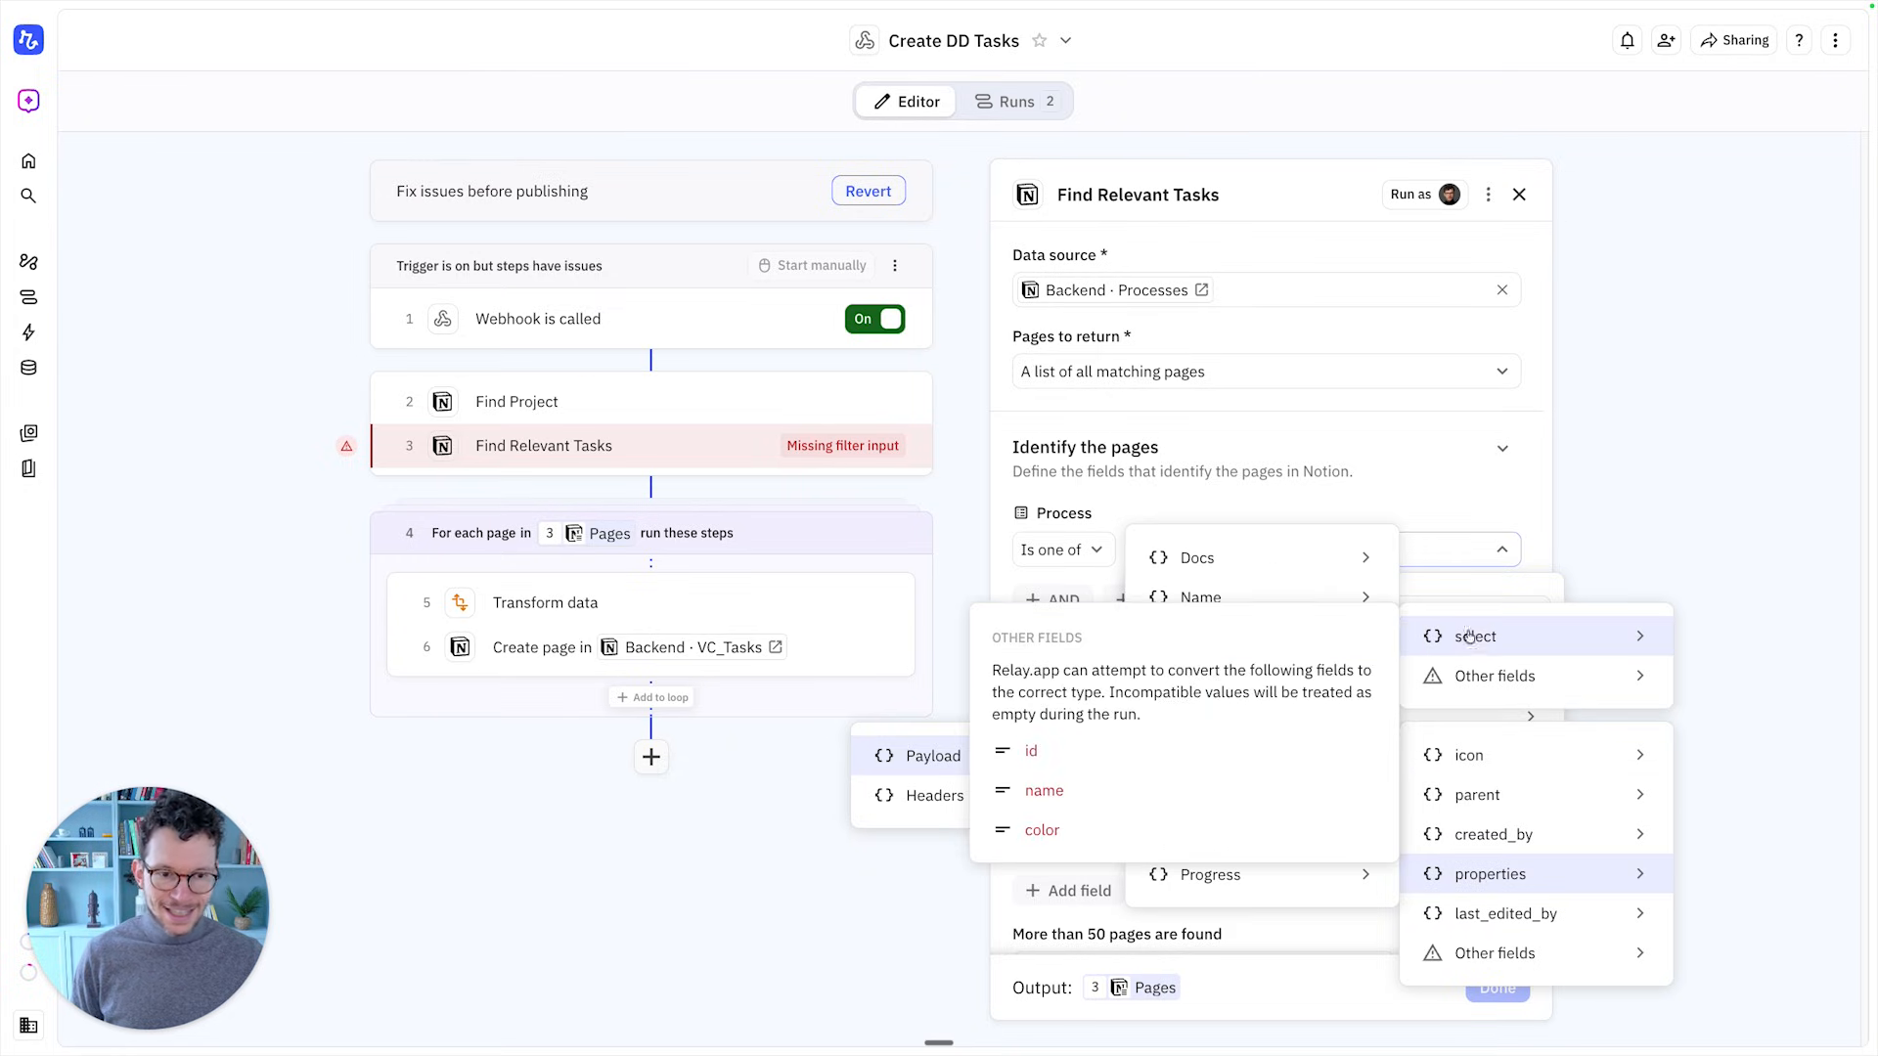
left_click(1087, 793)
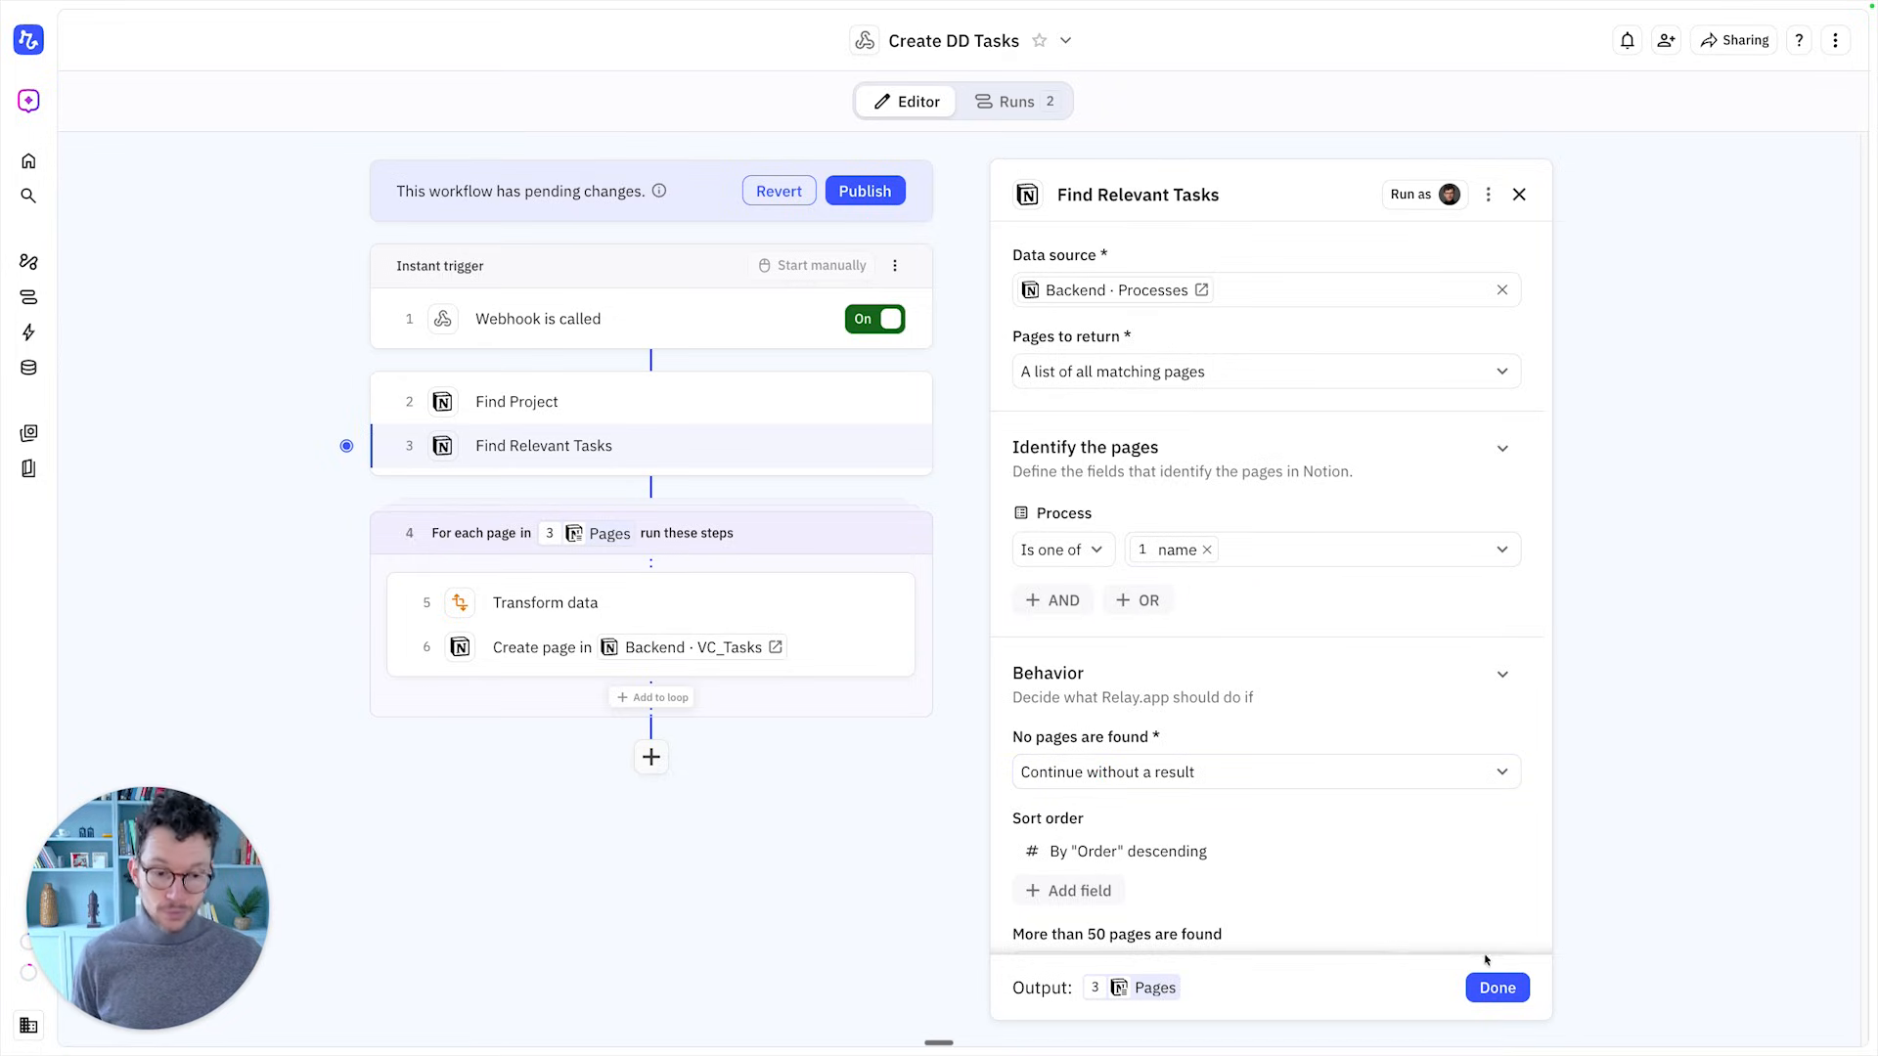
left_click(1492, 988)
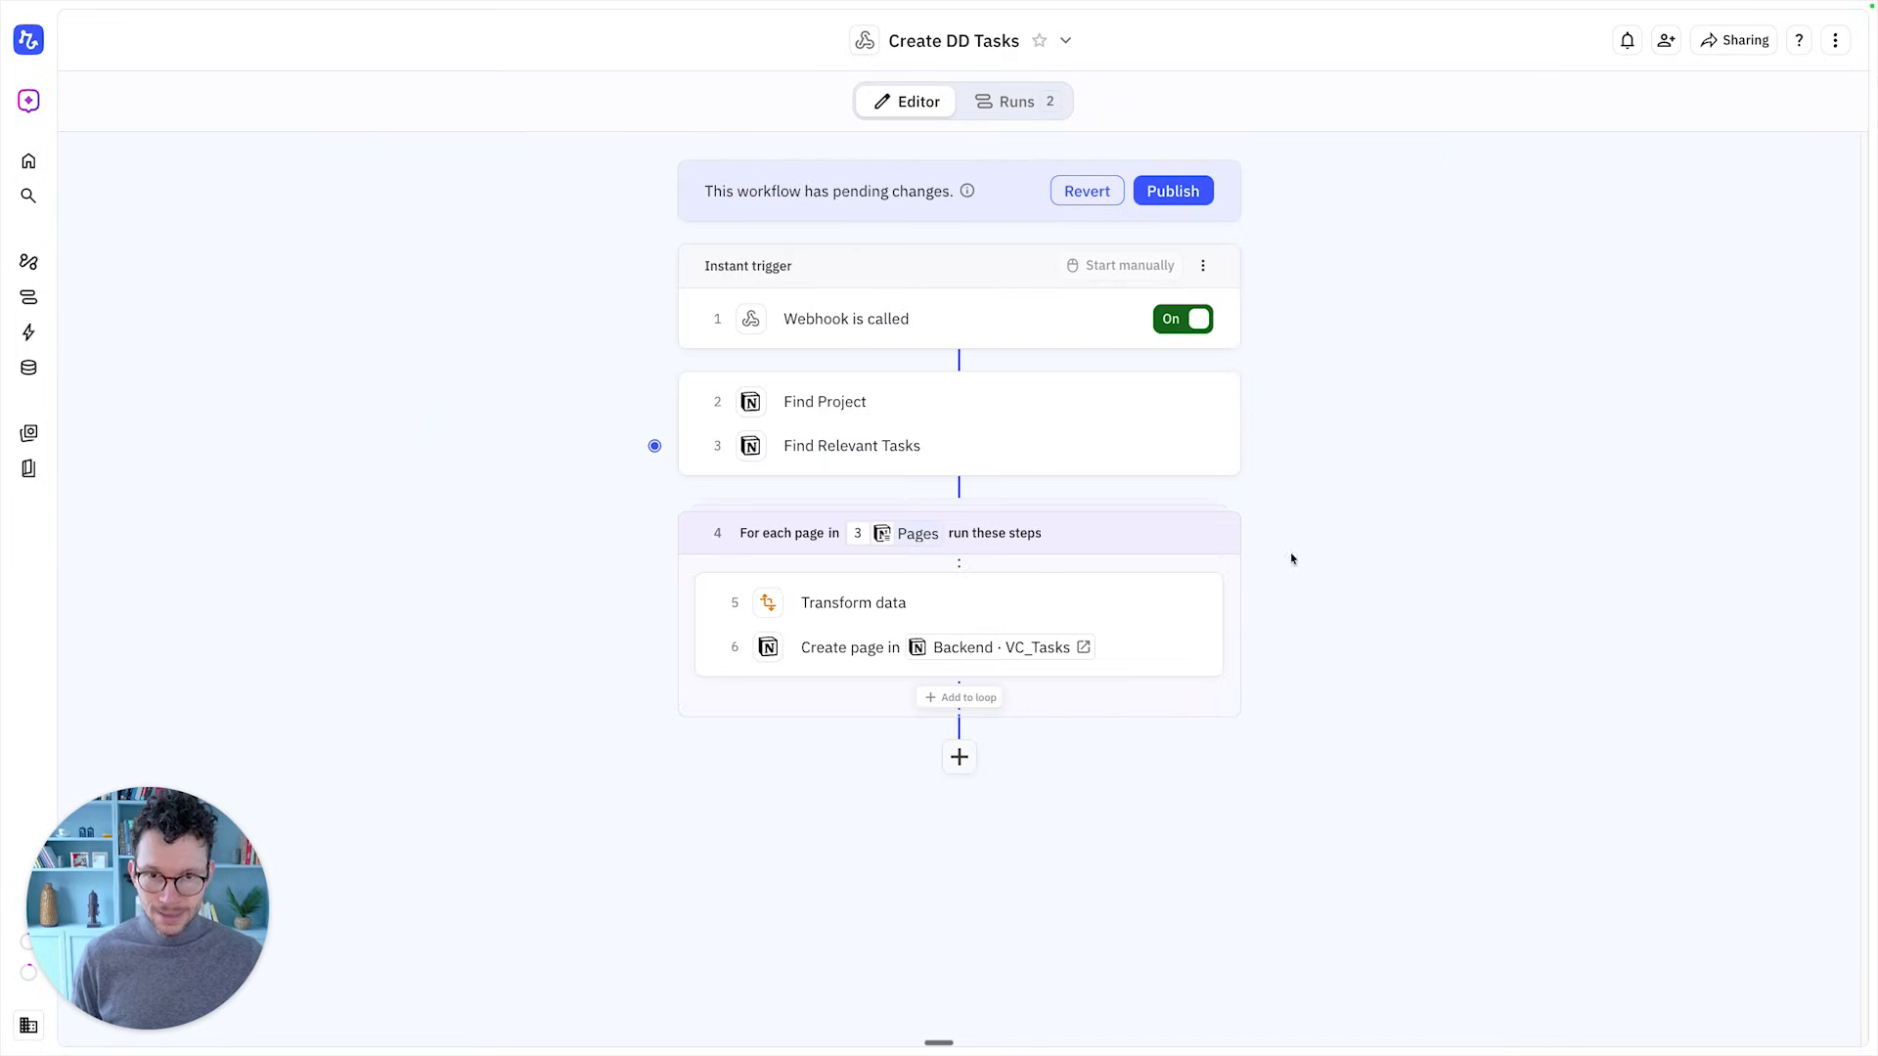
left_click(1172, 192)
Confirm publishing the new workflow version and glance at Notion's project templates
left_click(1150, 592)
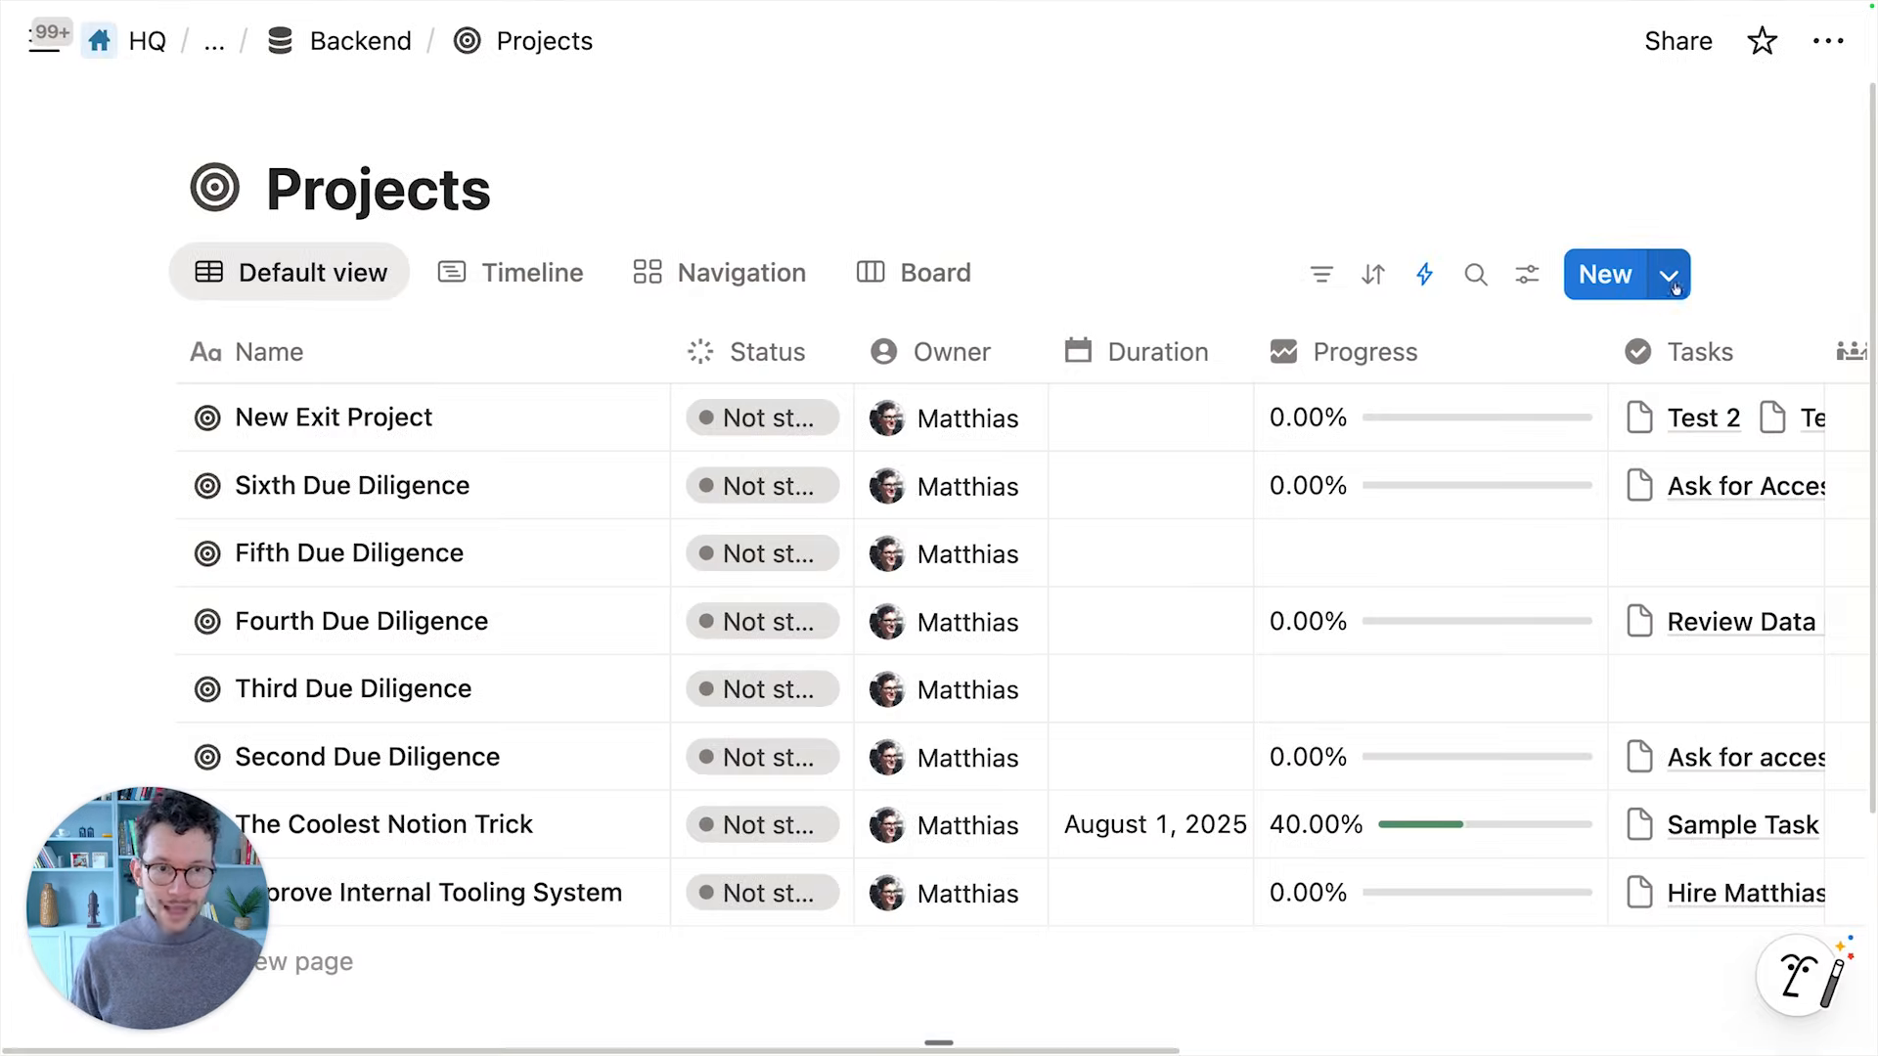
left_click(1669, 277)
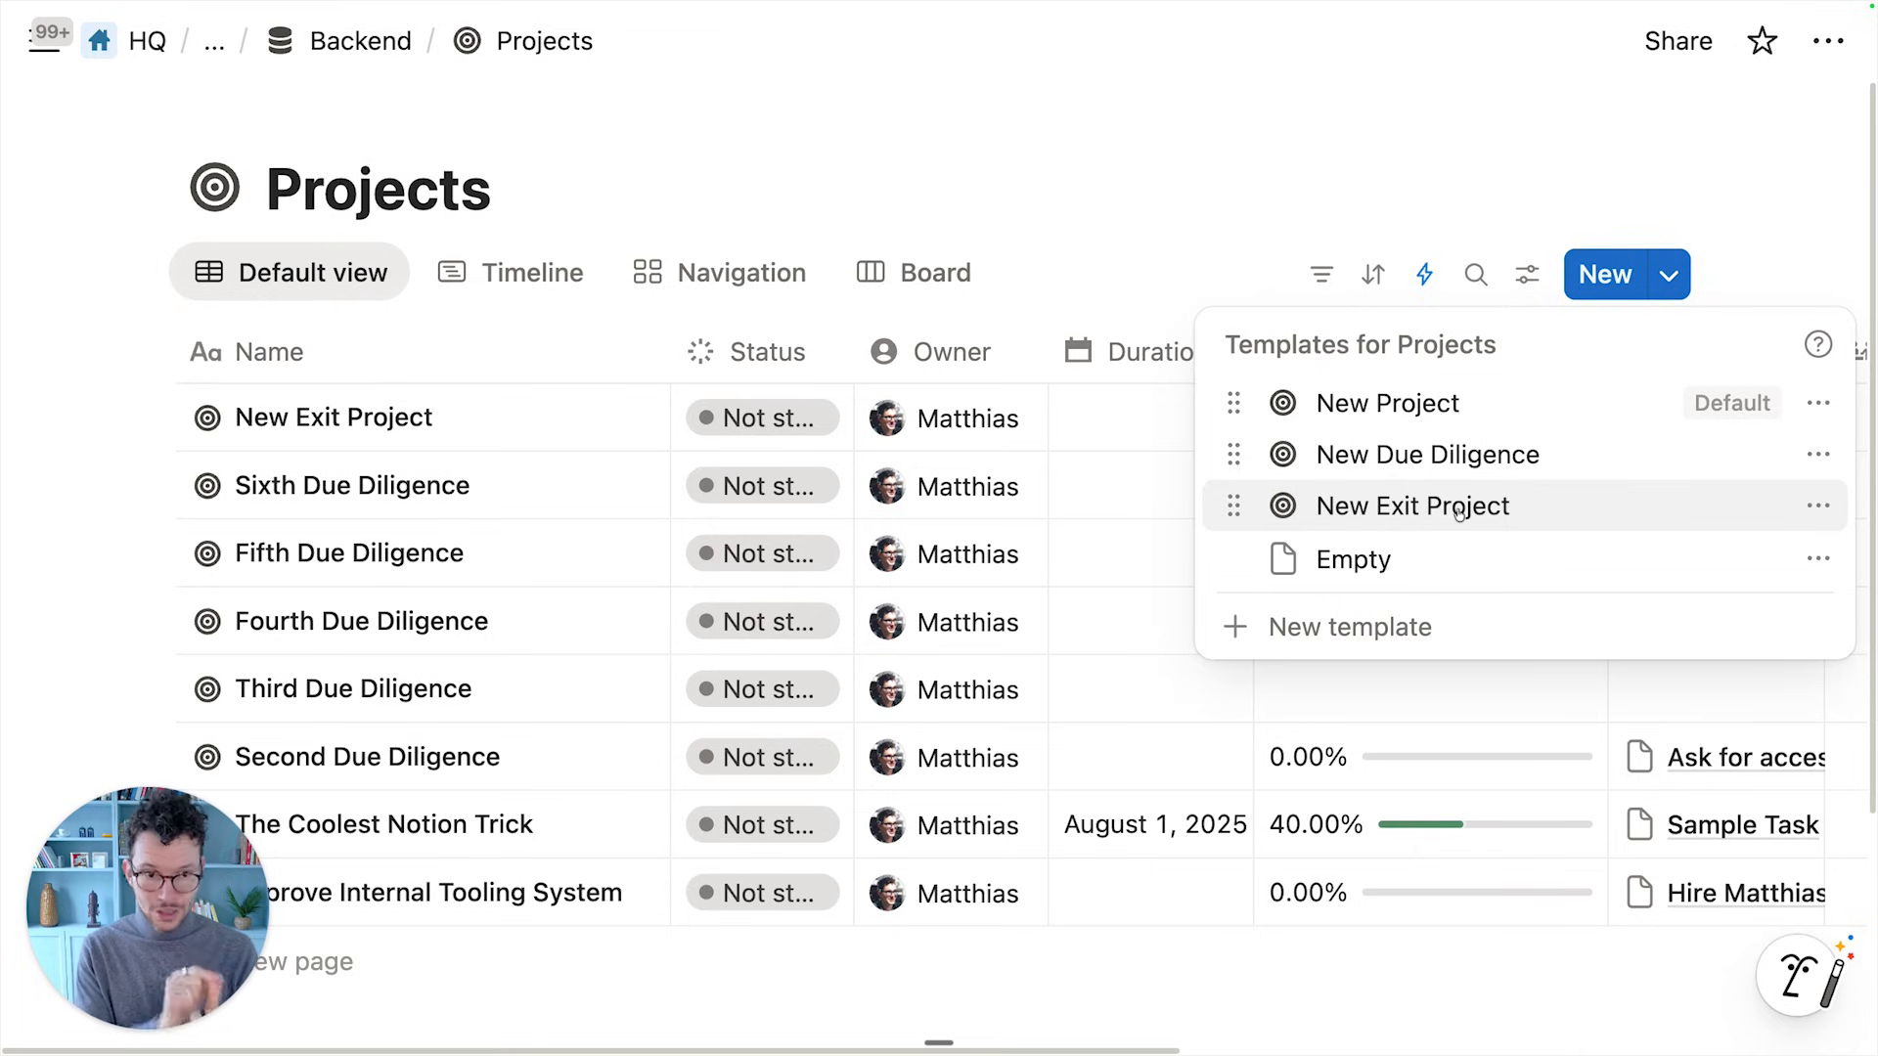
left_click(1153, 260)
Review the Trigger DD Process automation firing on Due Diligence or Exit, then go to Backend
left_click(1424, 274)
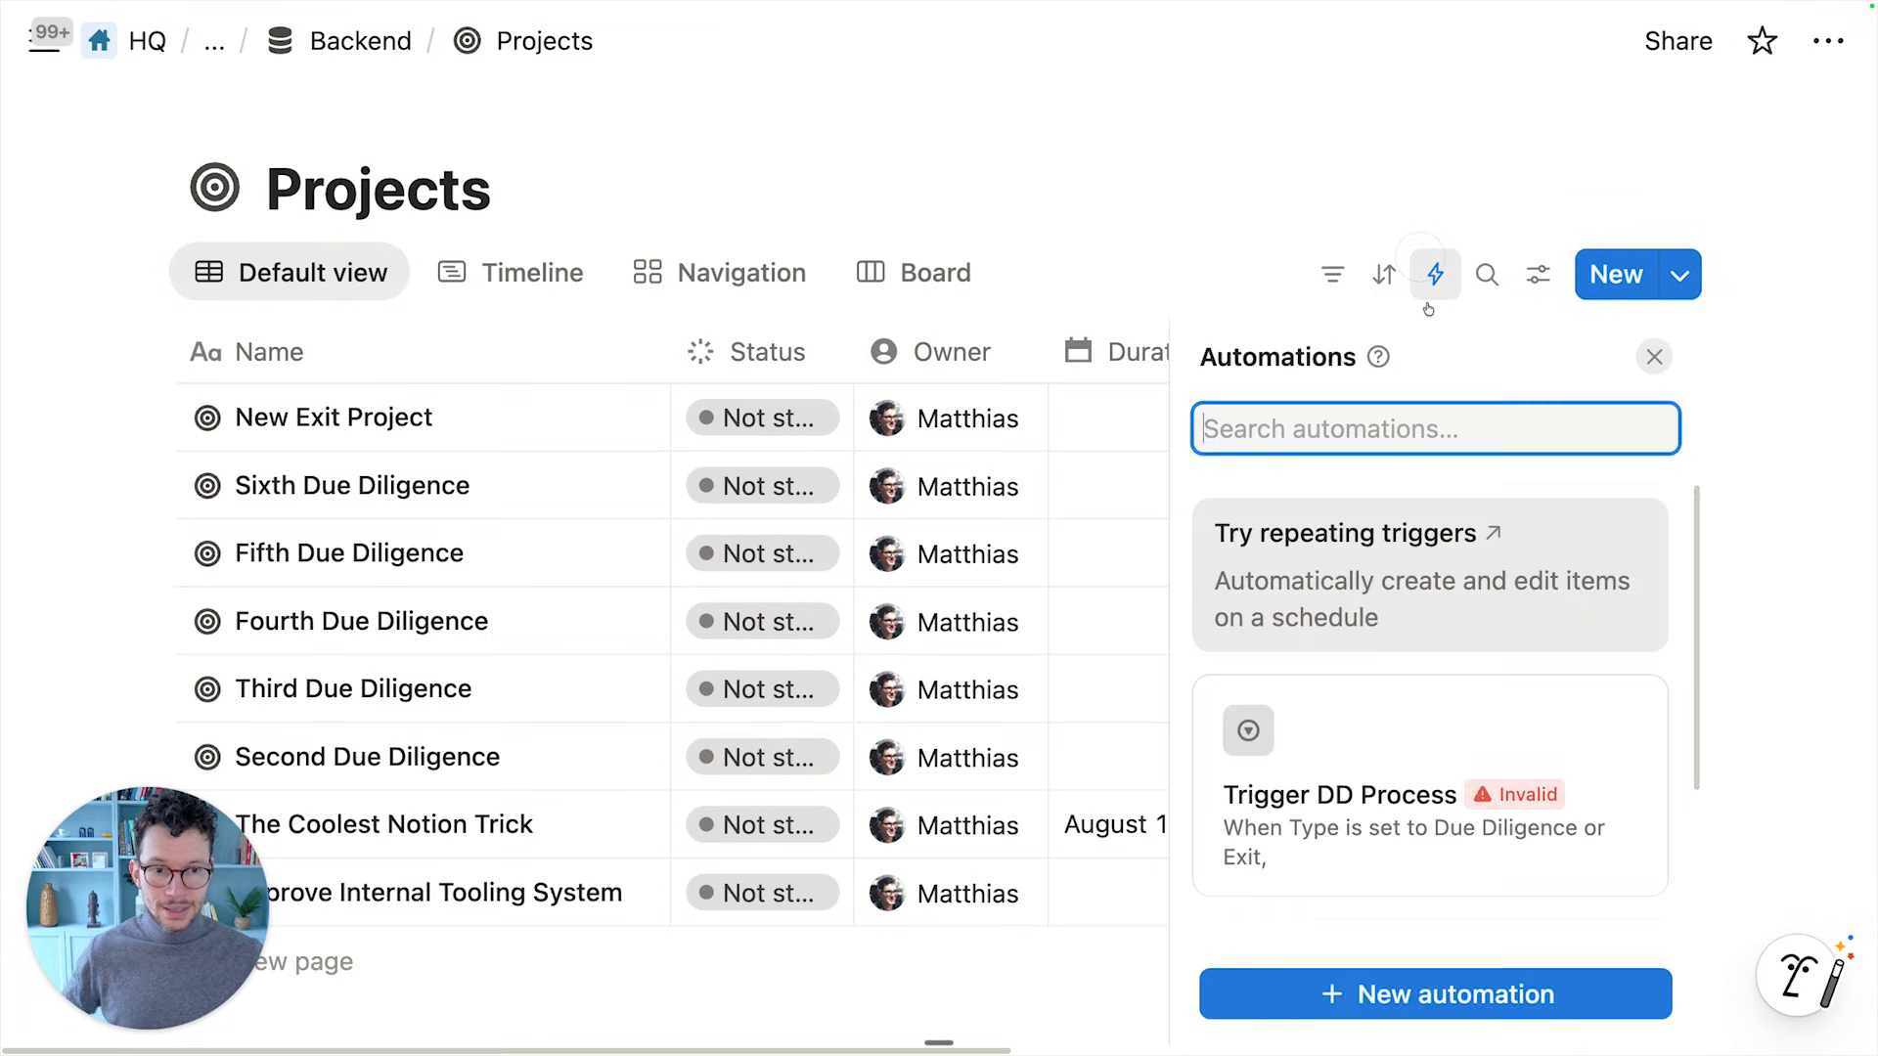
left_click(1296, 766)
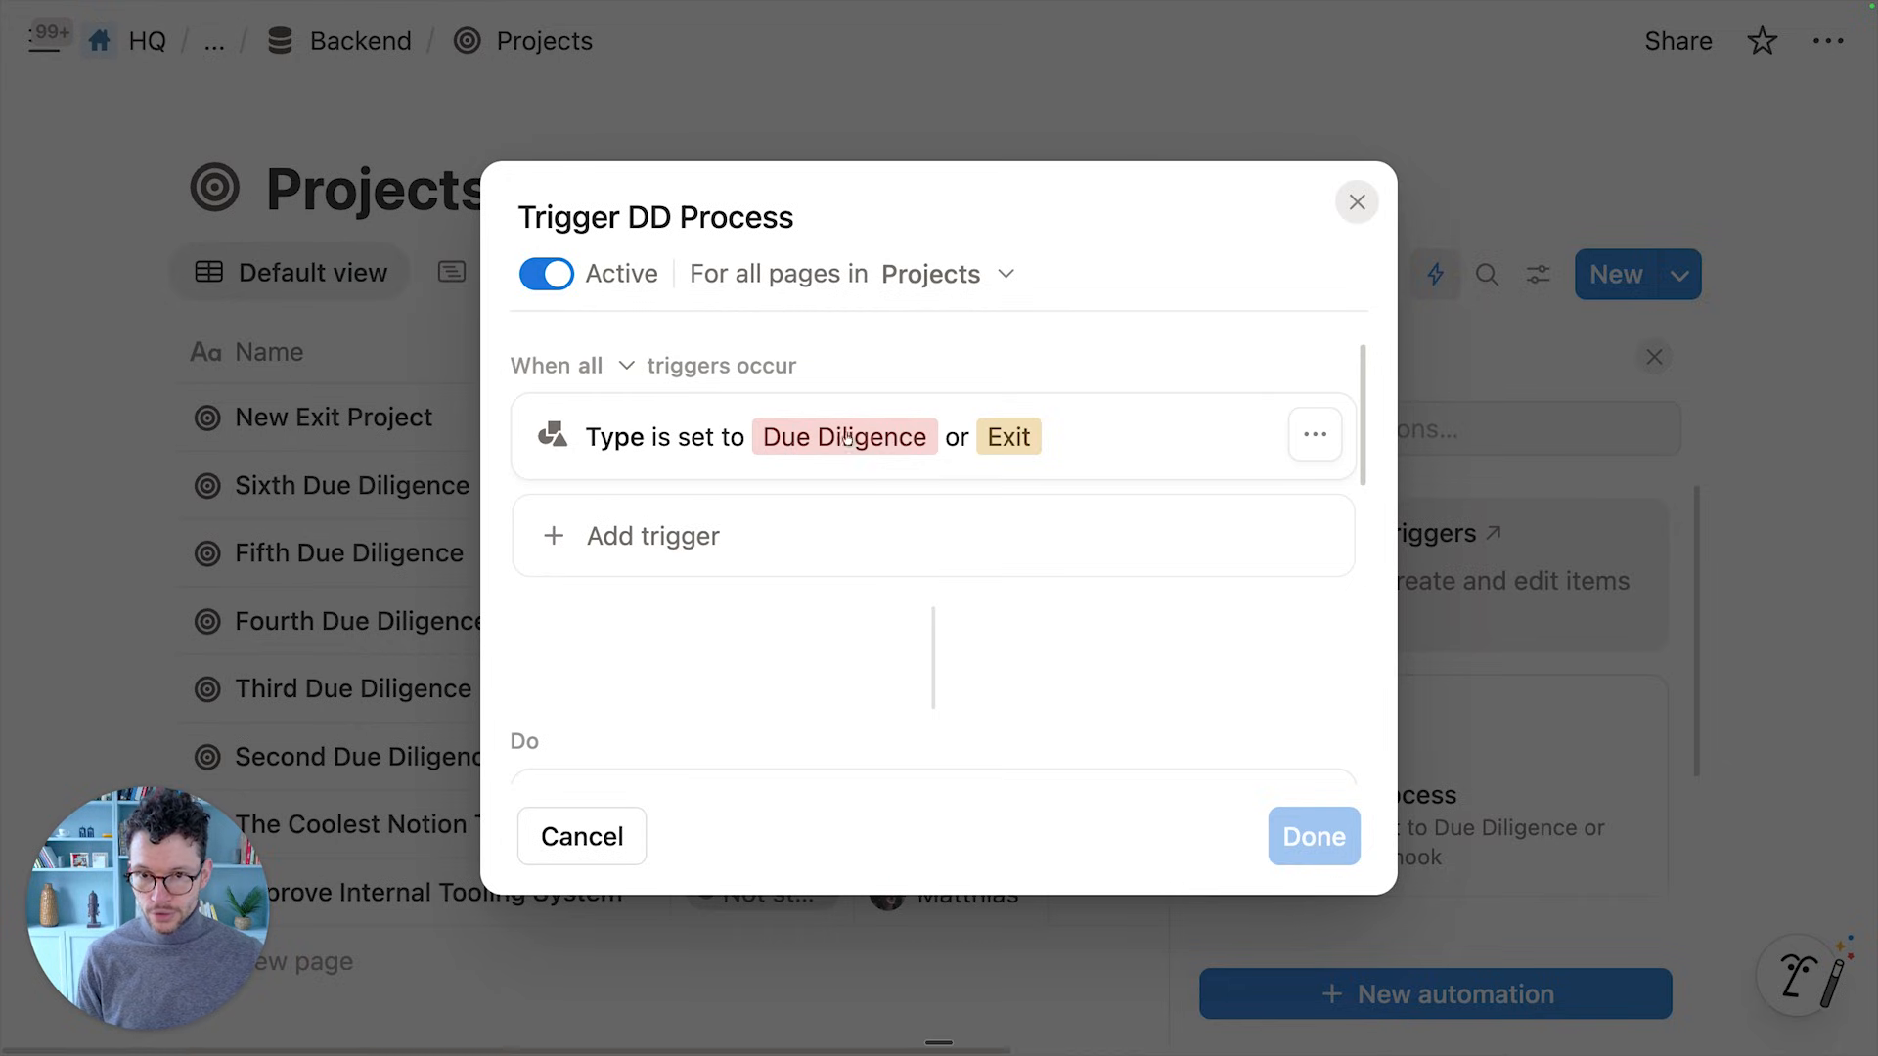
left_click(724, 74)
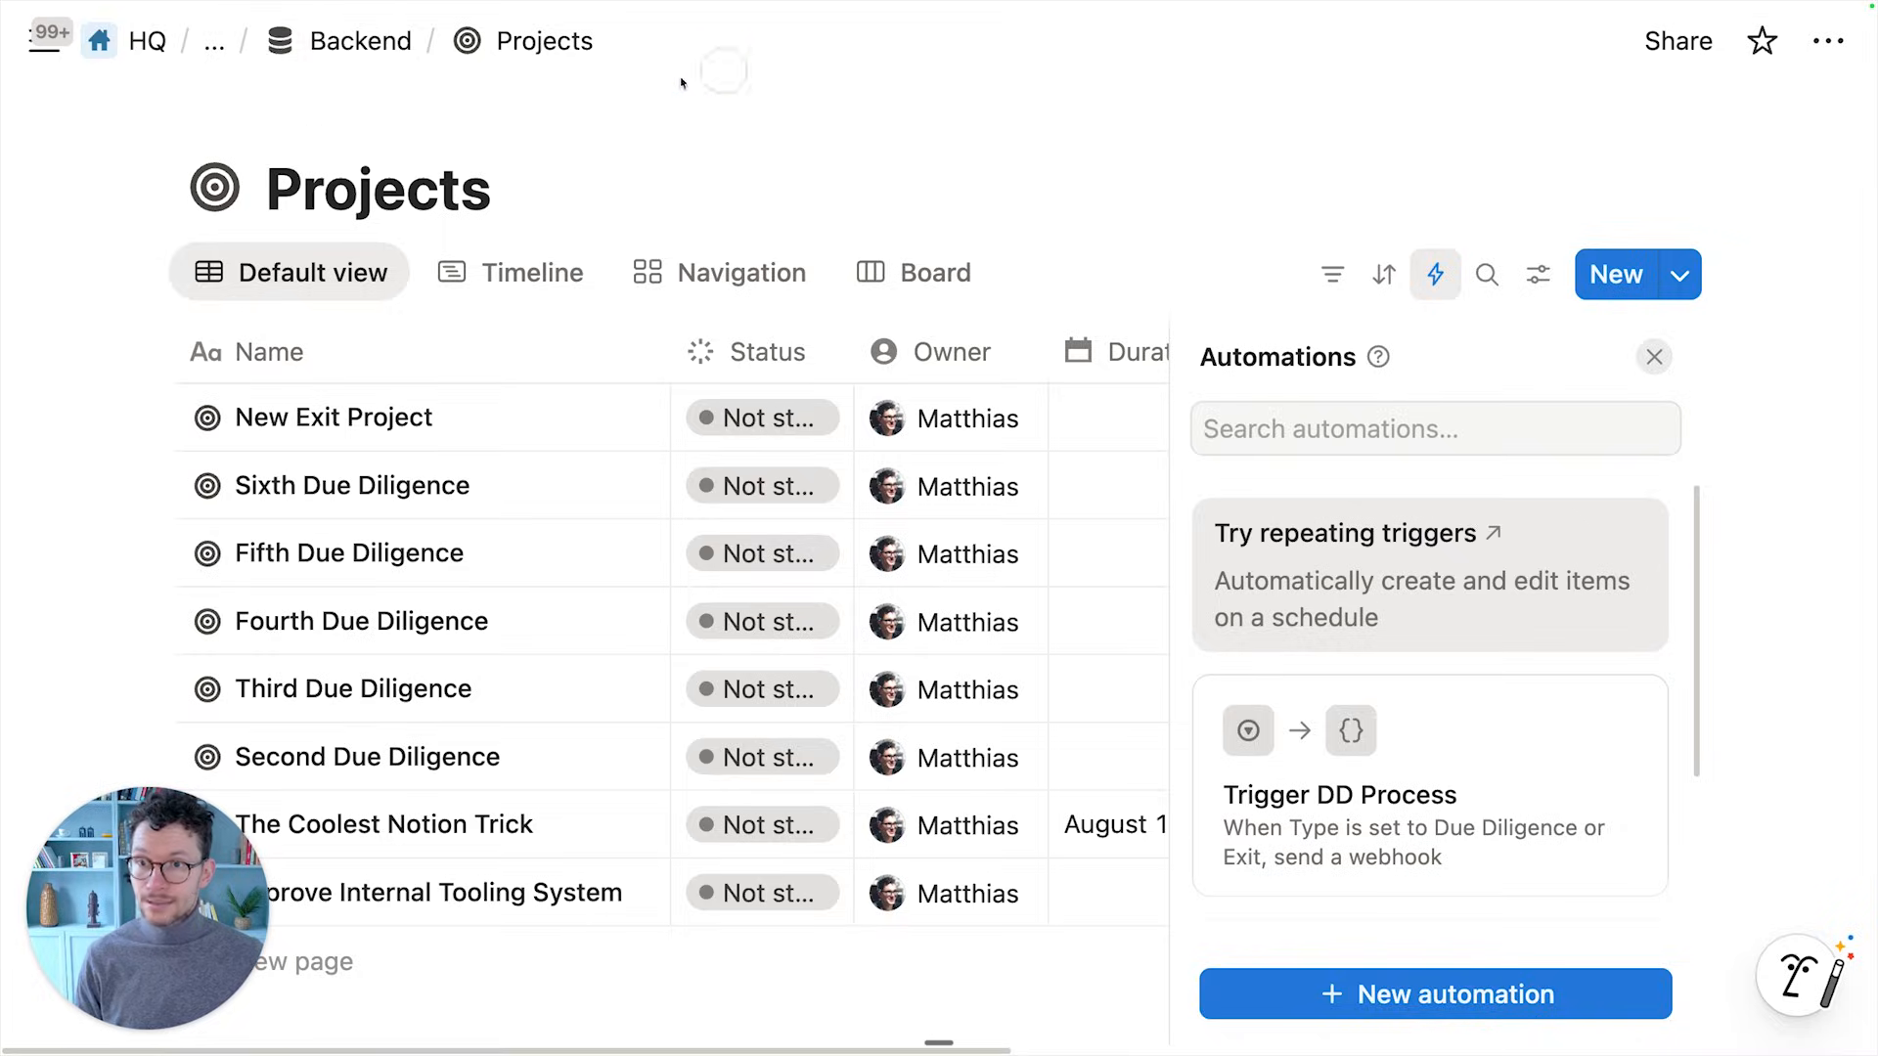
left_click(386, 44)
scroll(562, 591, "down", 3)
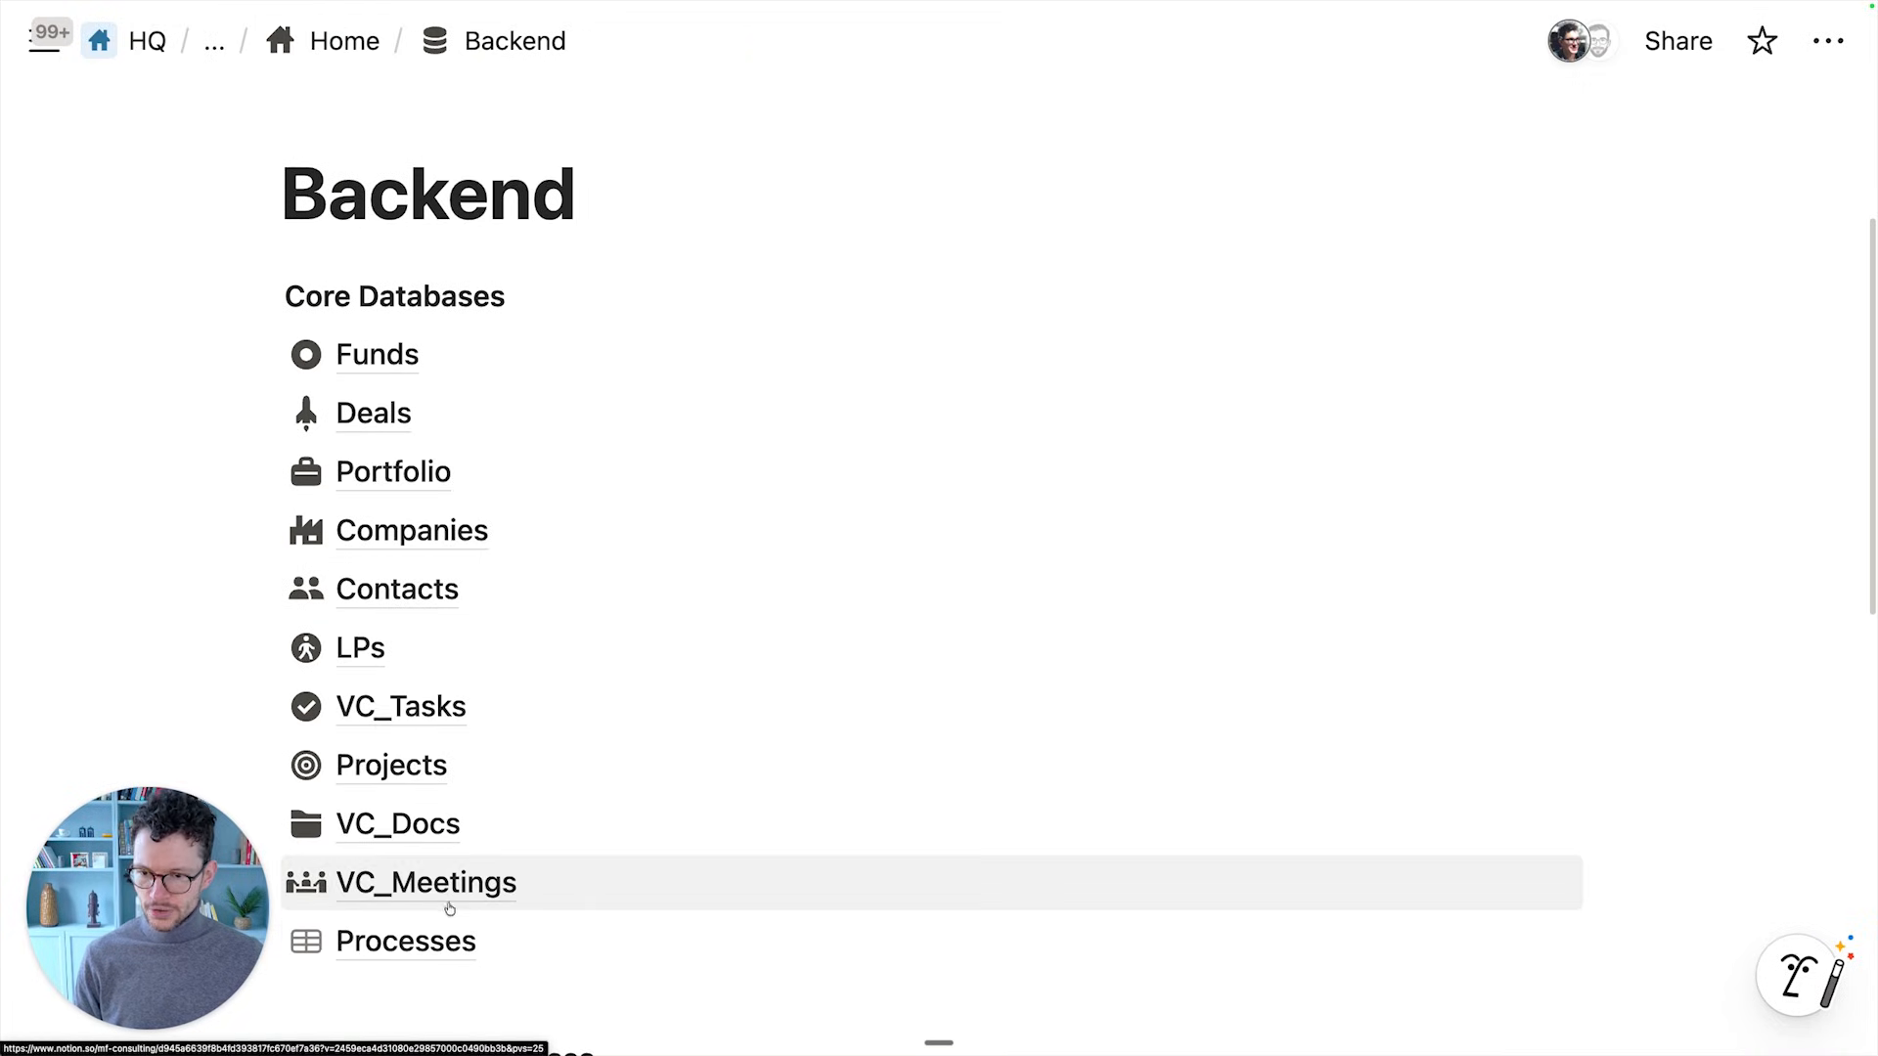
Look over the Processes database, then open the Projects database from Backend
left_click(430, 938)
scroll(538, 743, "down", 2)
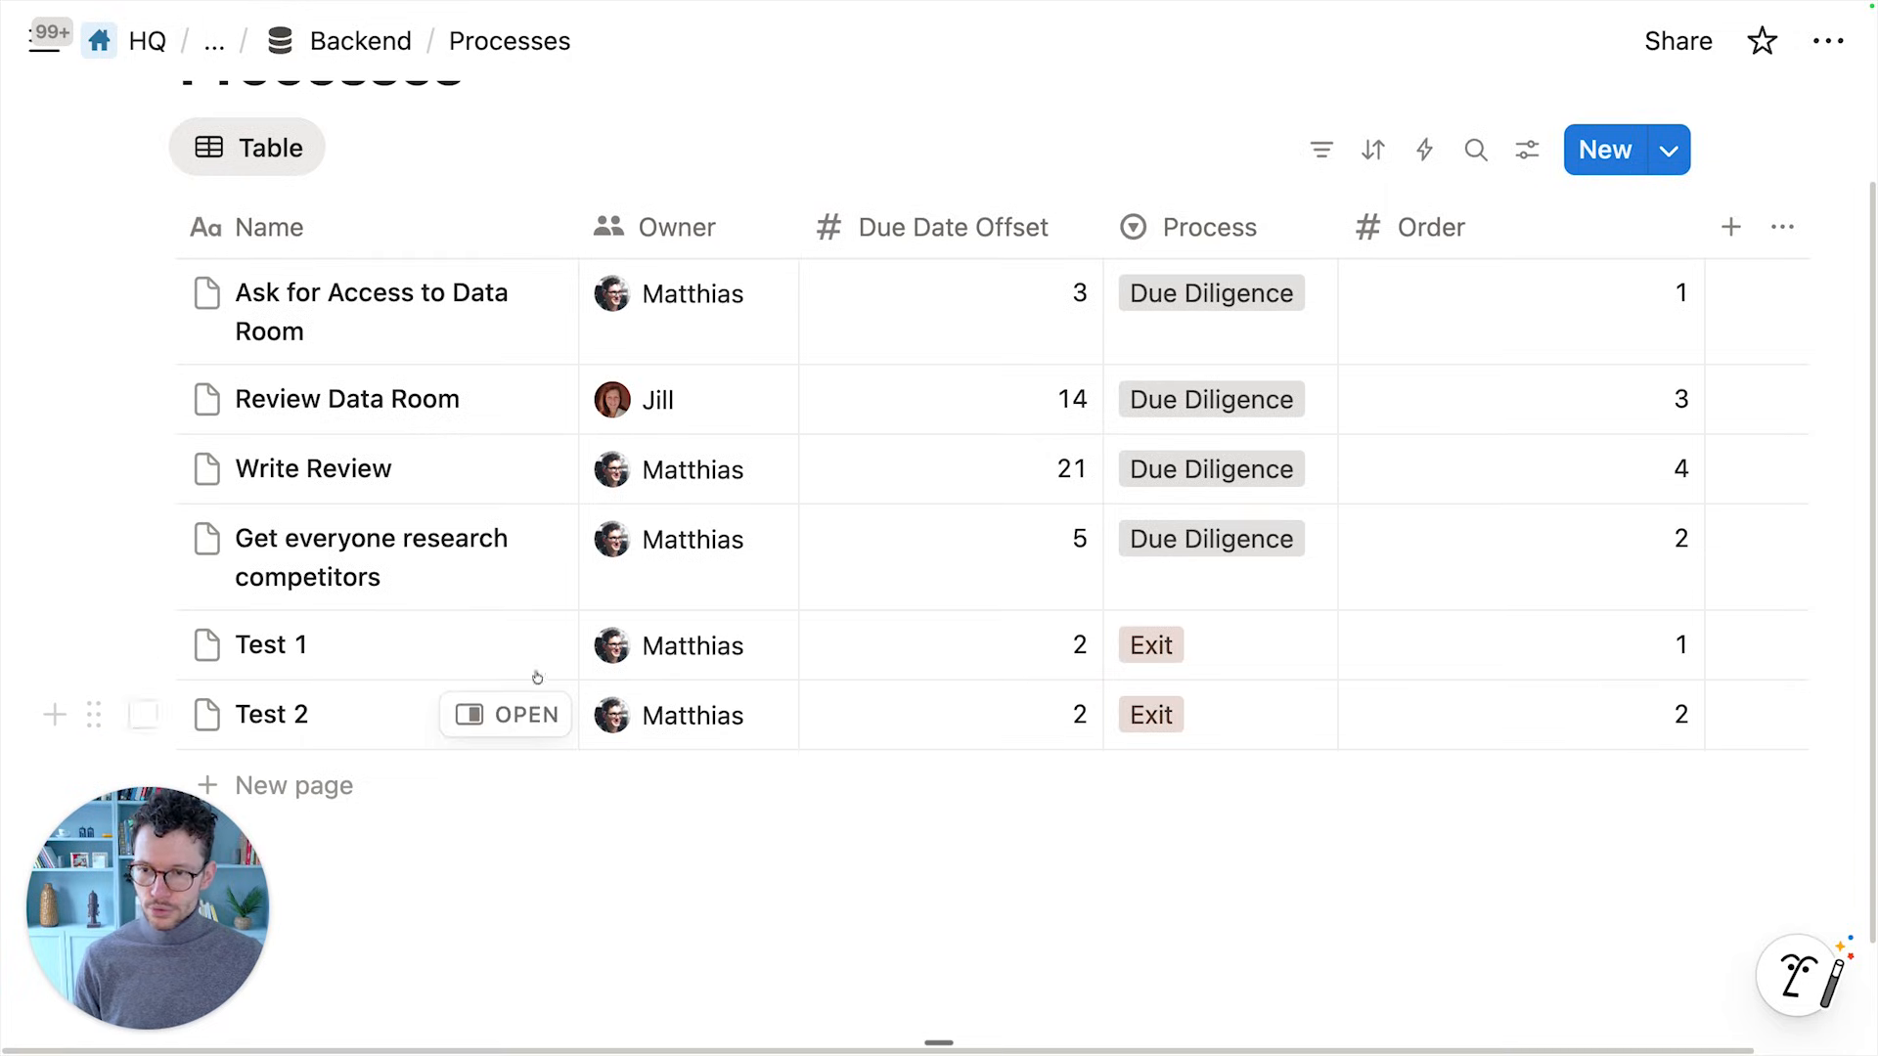
left_click(357, 44)
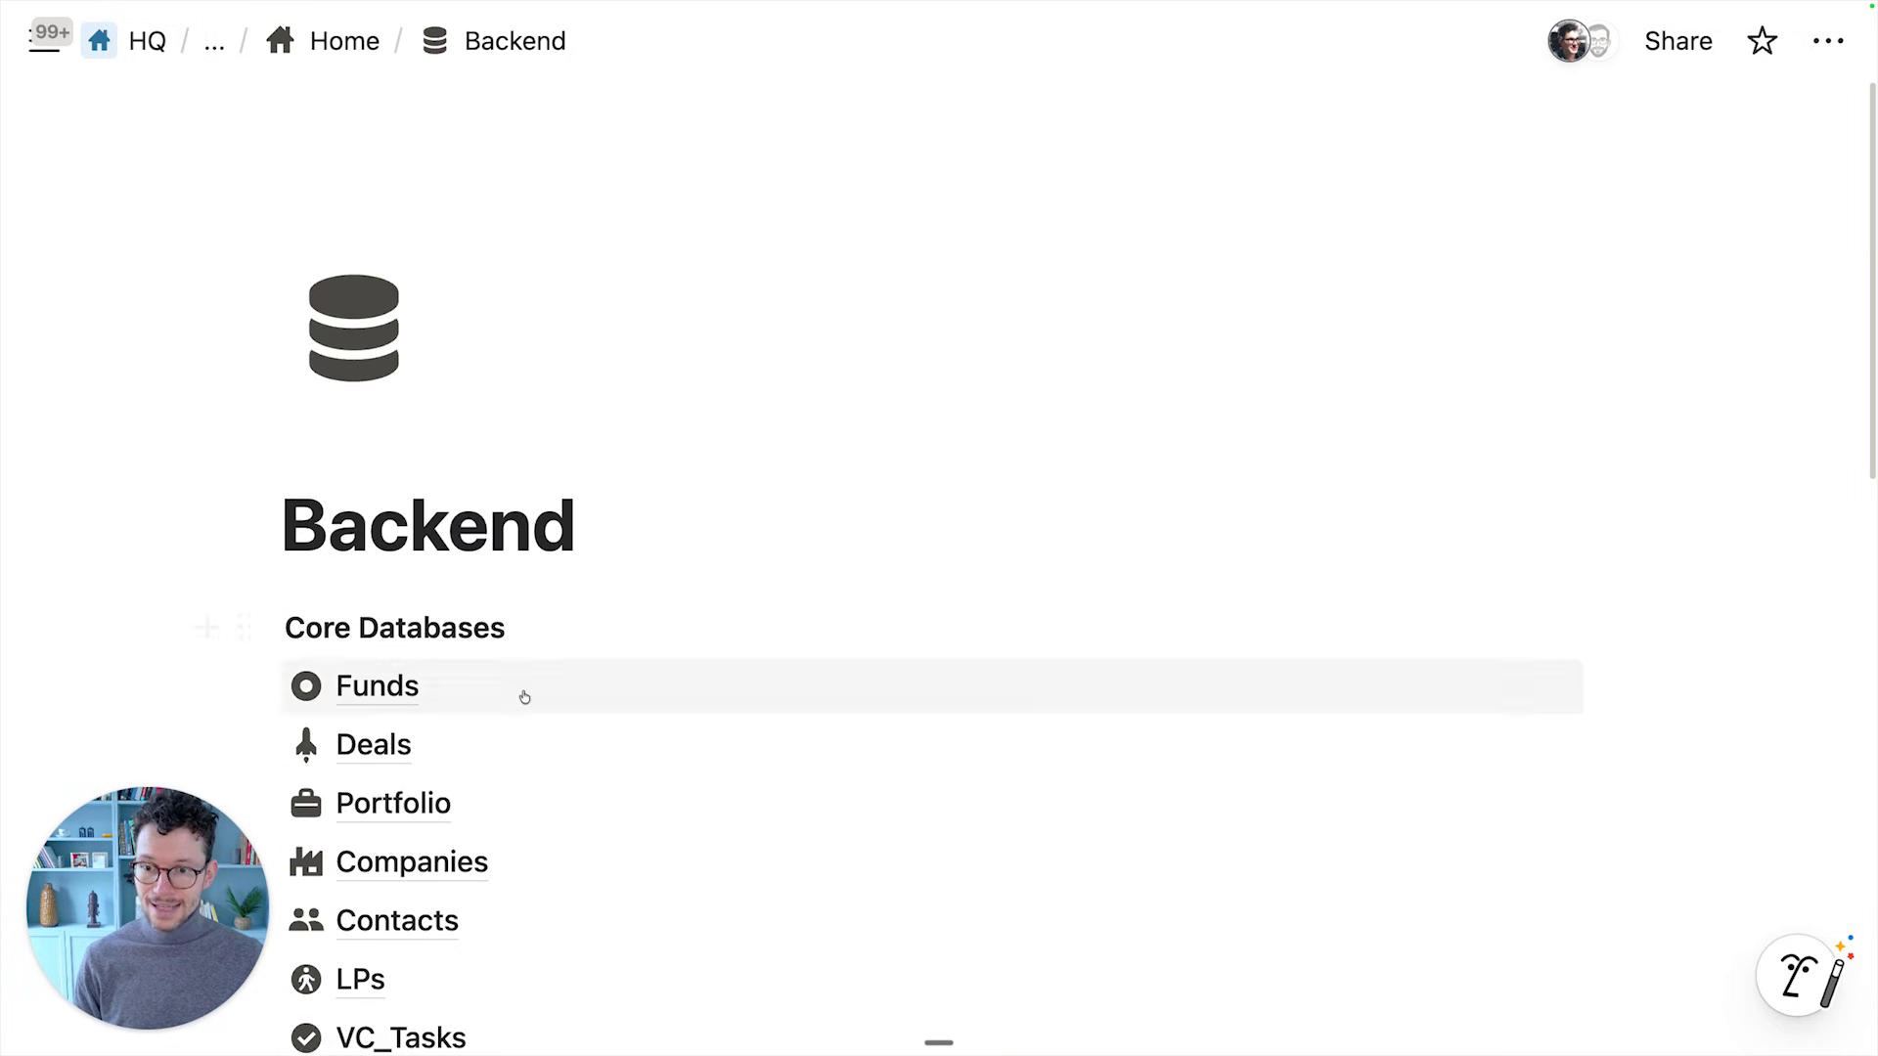
scroll(474, 781, "down", 4)
left_click(411, 684)
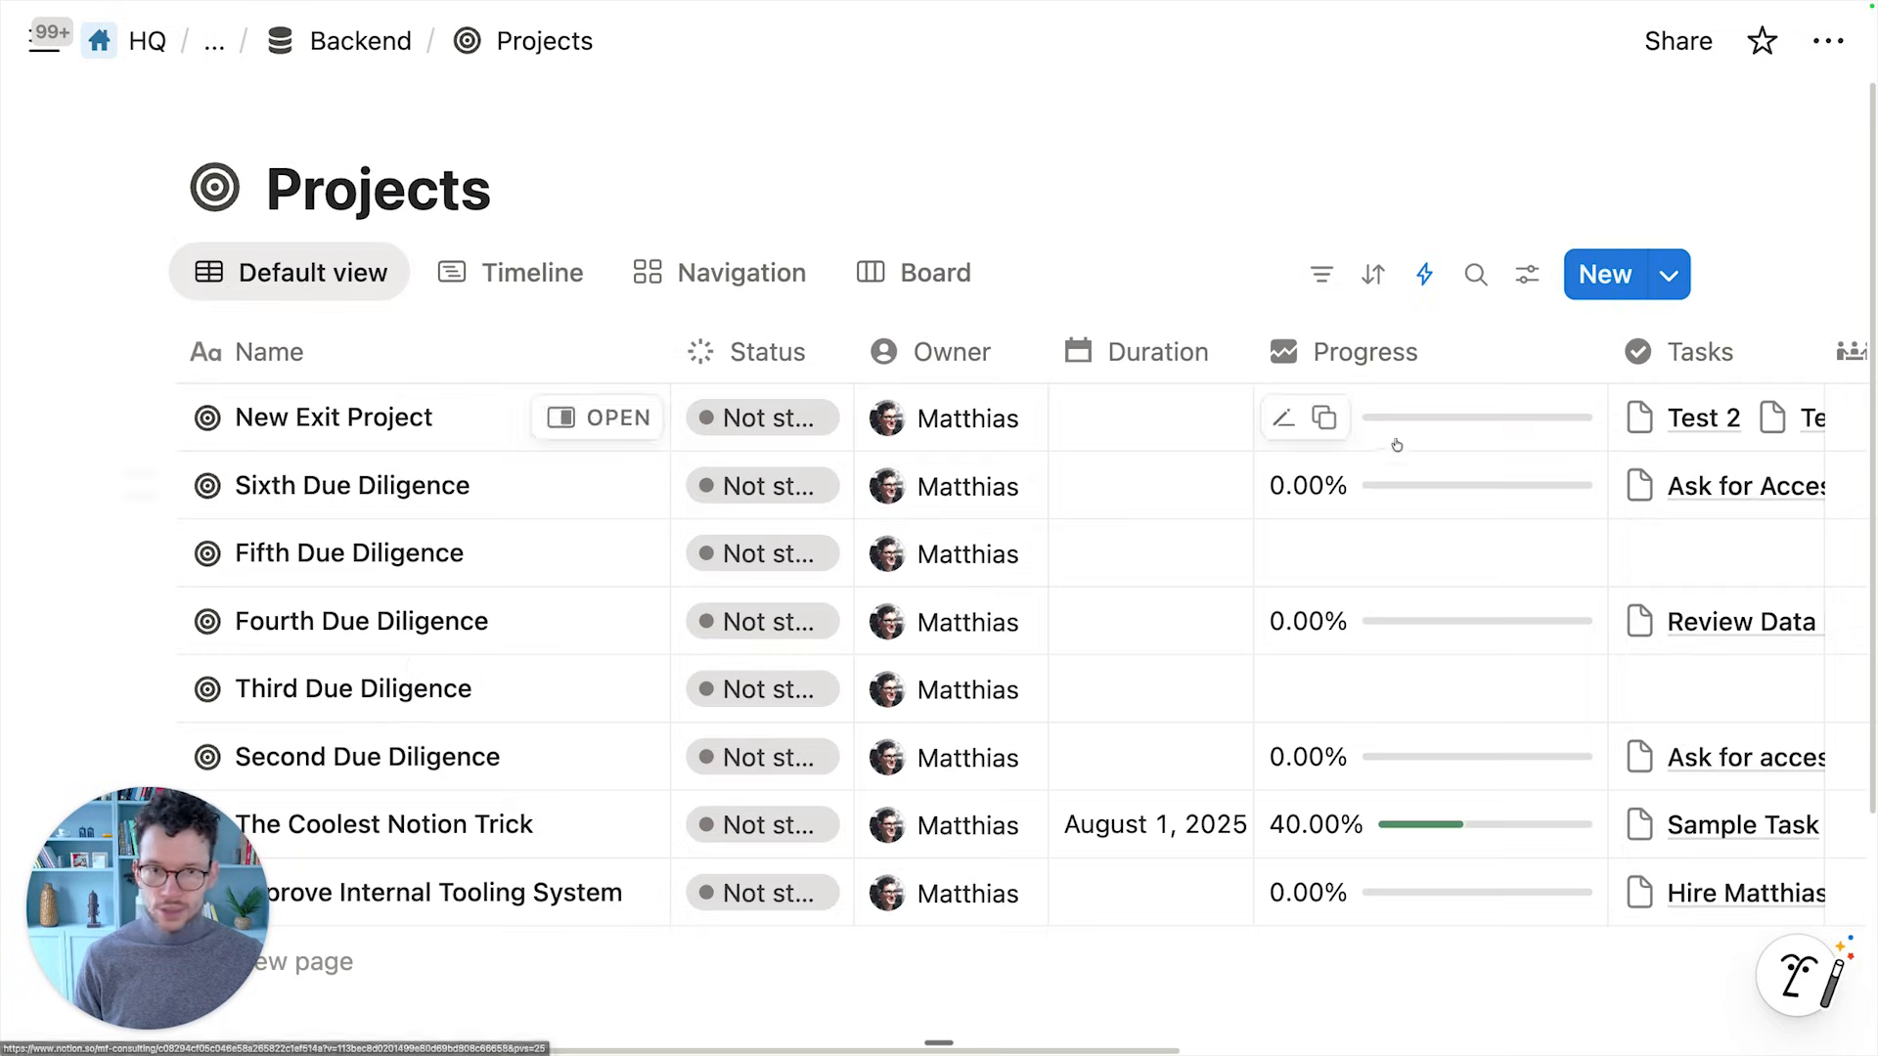
Create a New Exit Project and check its generated Test 1 and Test 2 tasks
left_click(1676, 270)
left_click(1408, 503)
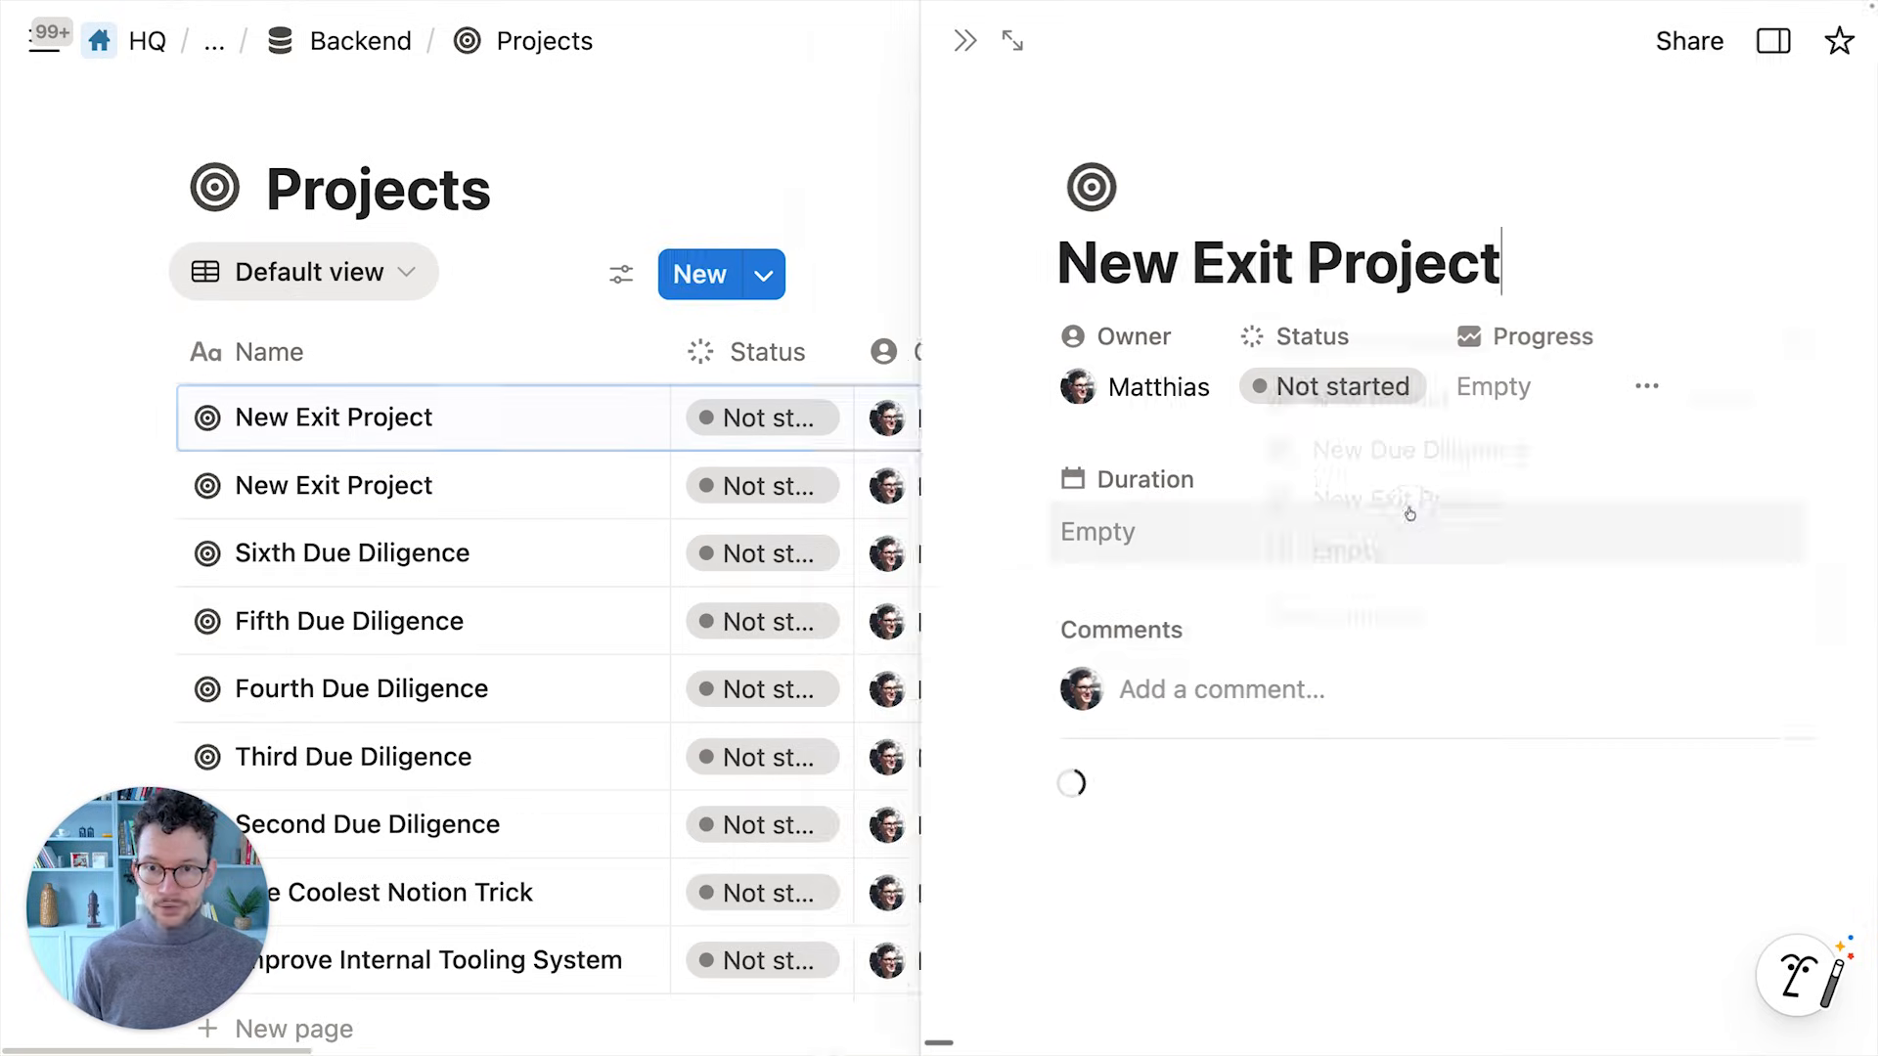
scroll(998, 929, "down", 3)
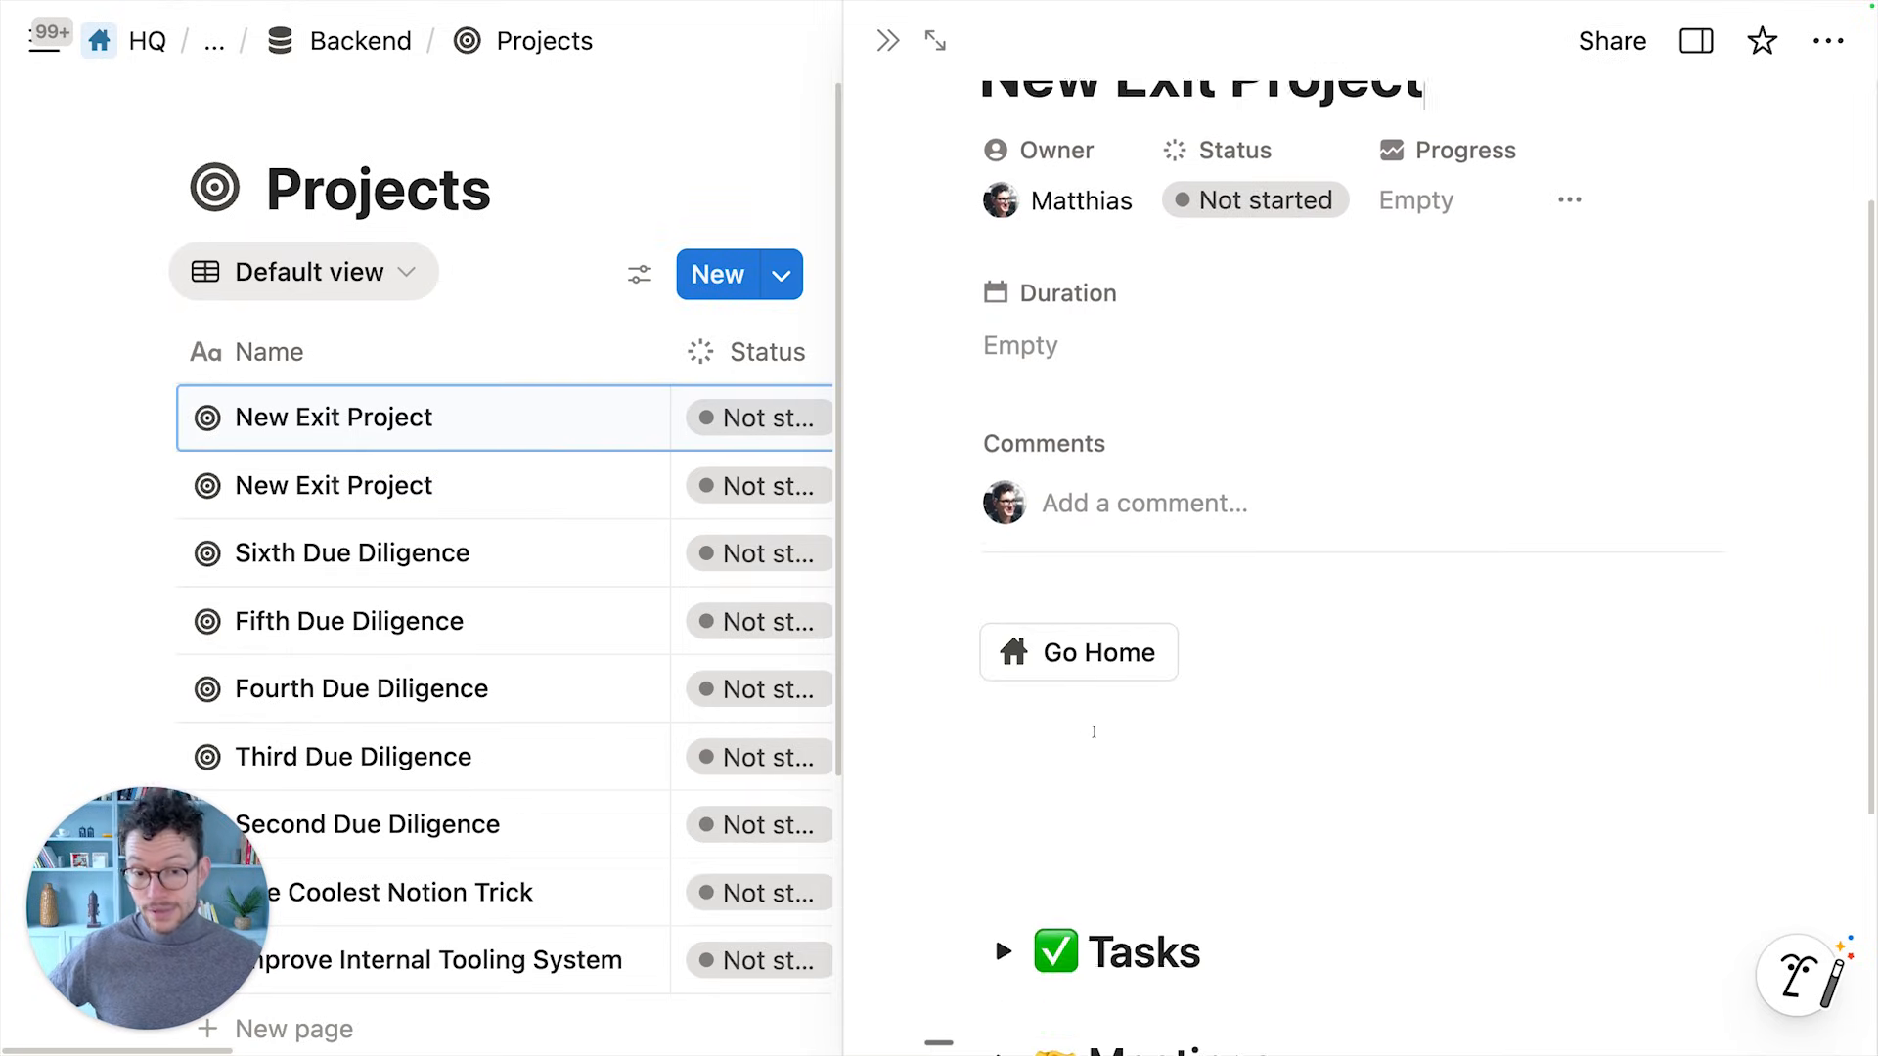
left_click(1004, 862)
scroll(1007, 865, "down", 5)
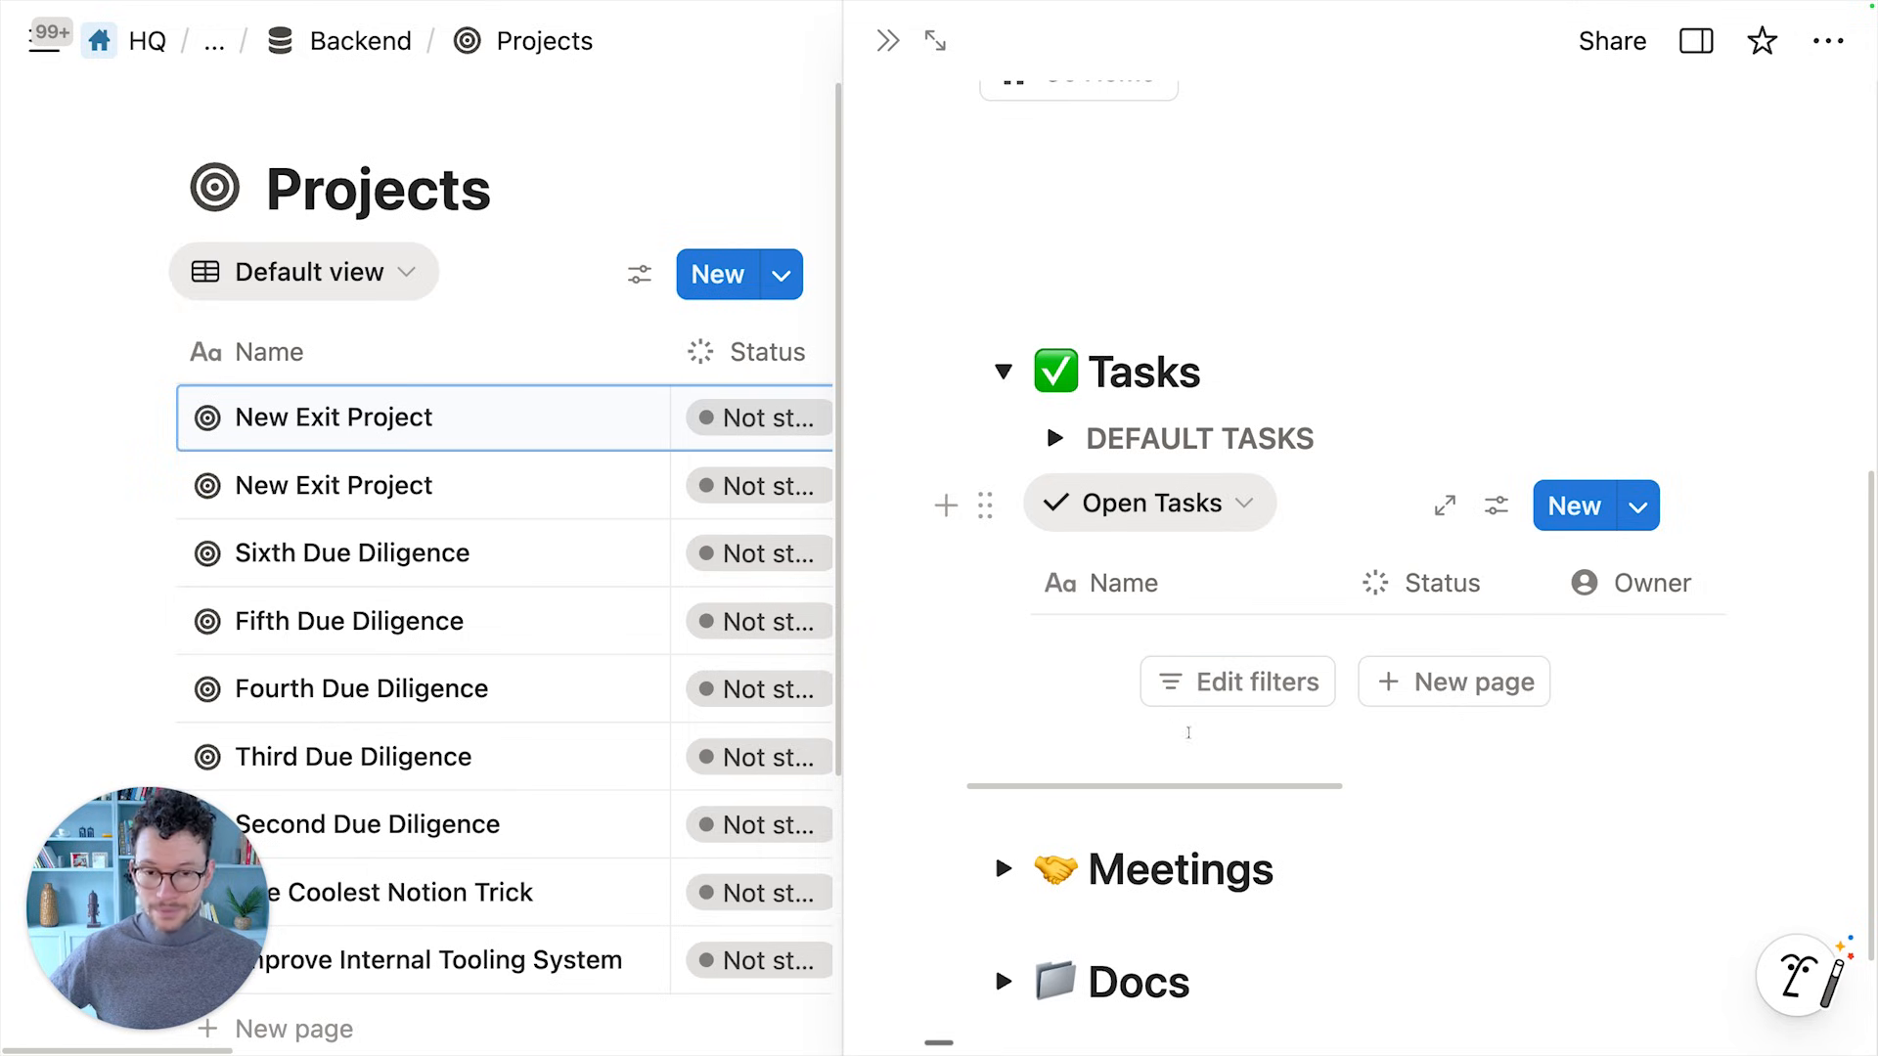
mouse_move(626, 513)
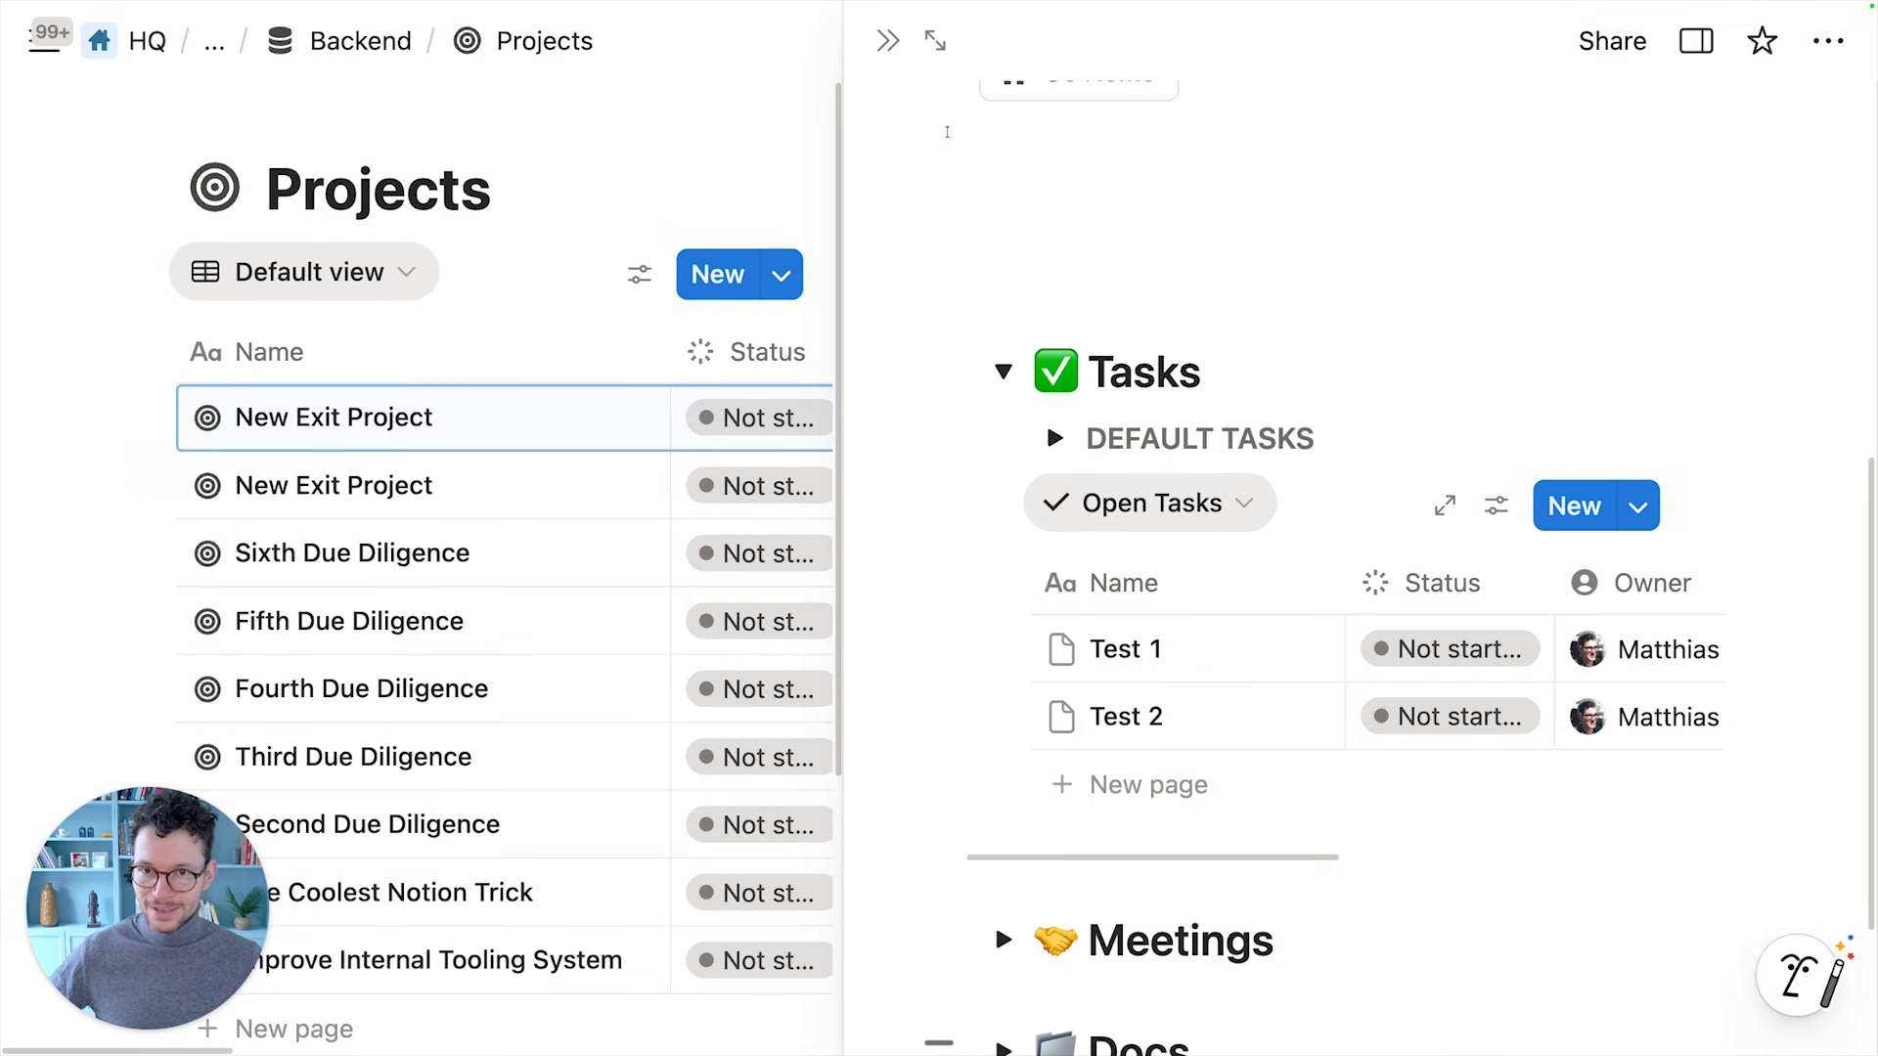
left_click(887, 41)
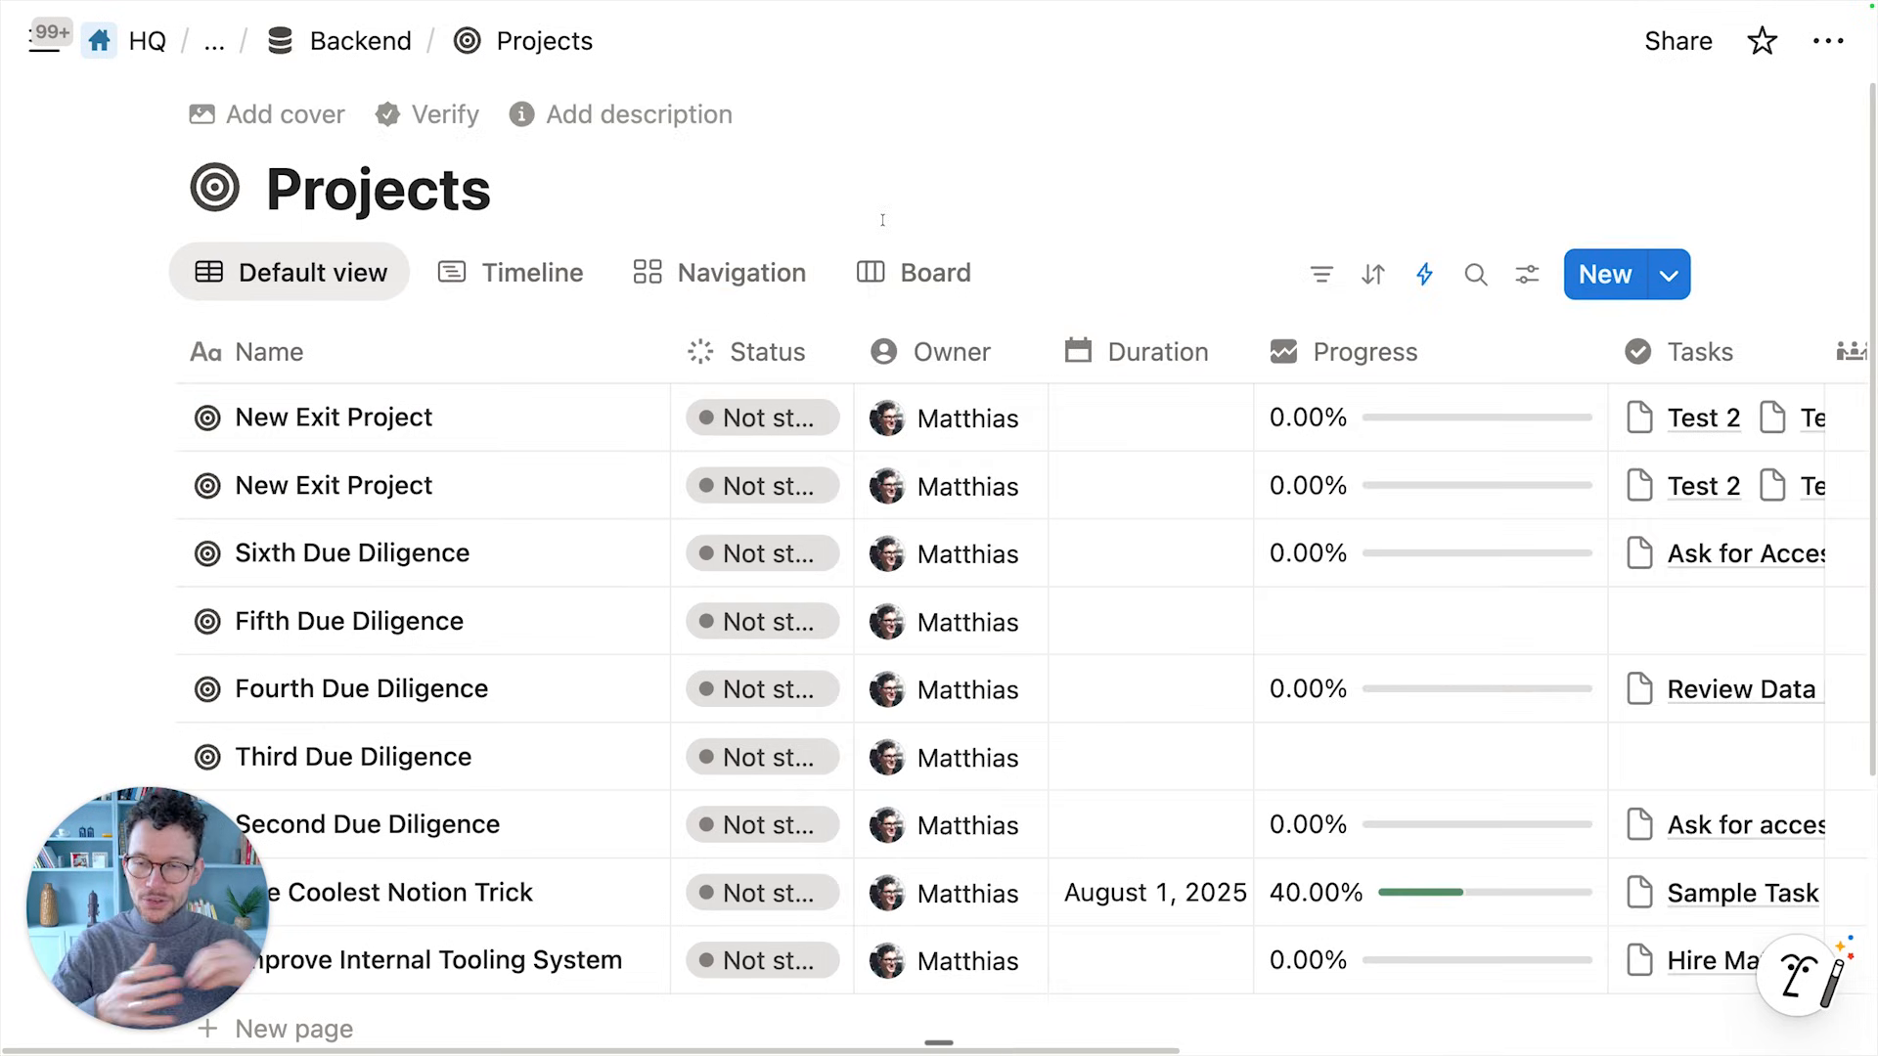